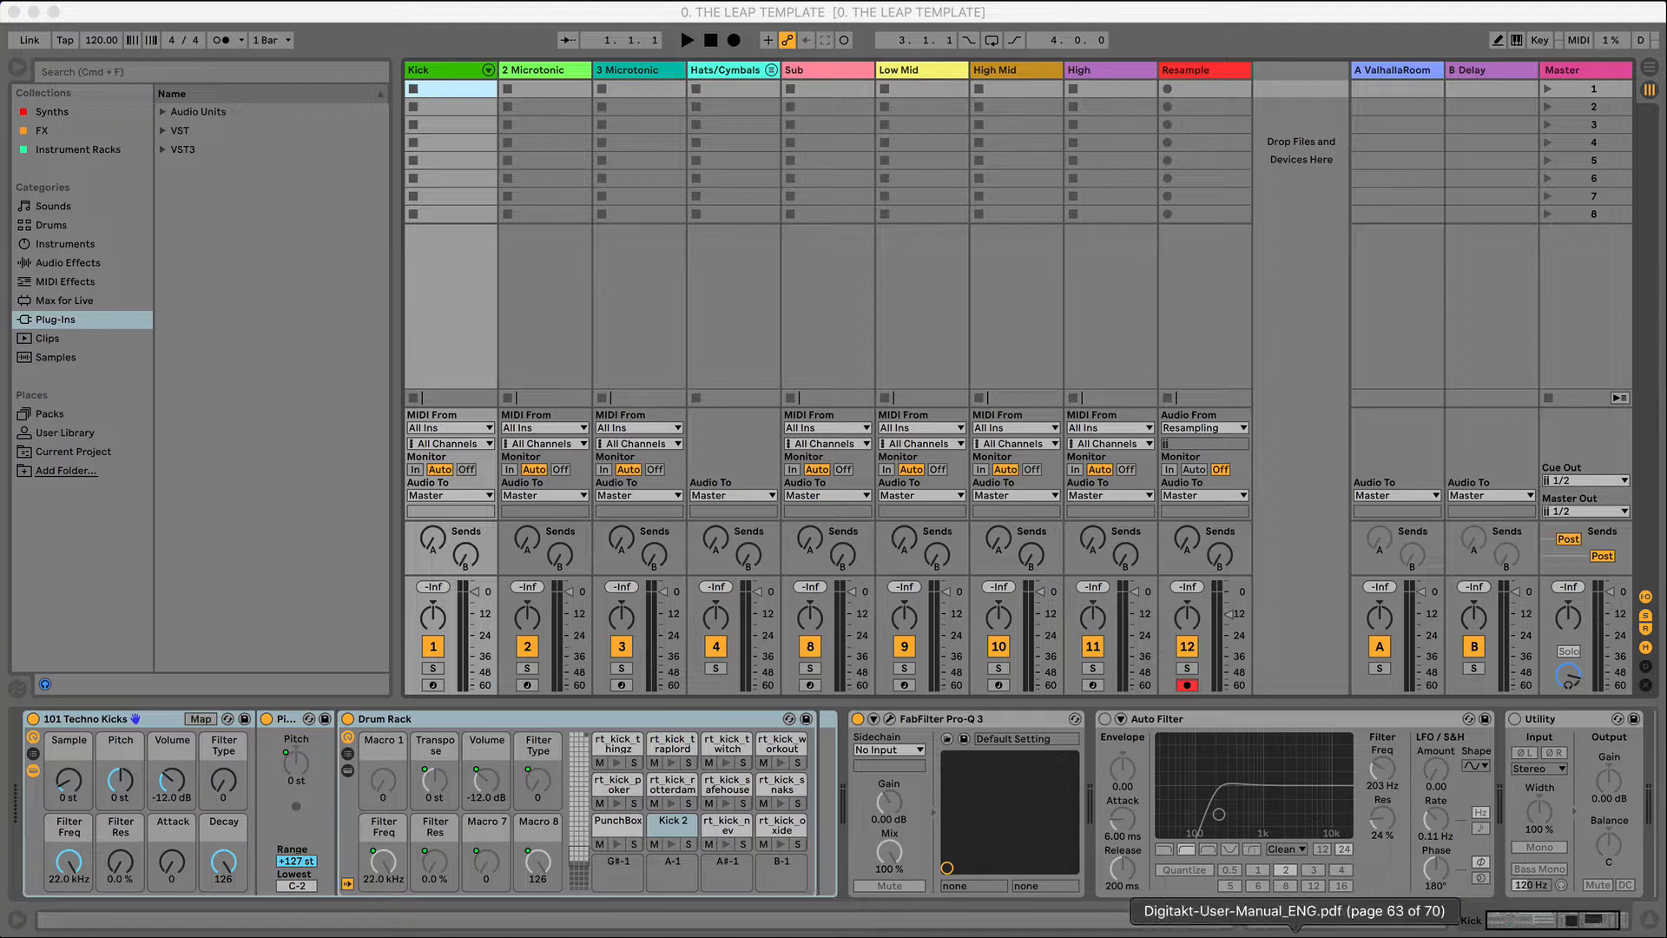
- Disarm recording on the Resample track
left_click(1190, 691)
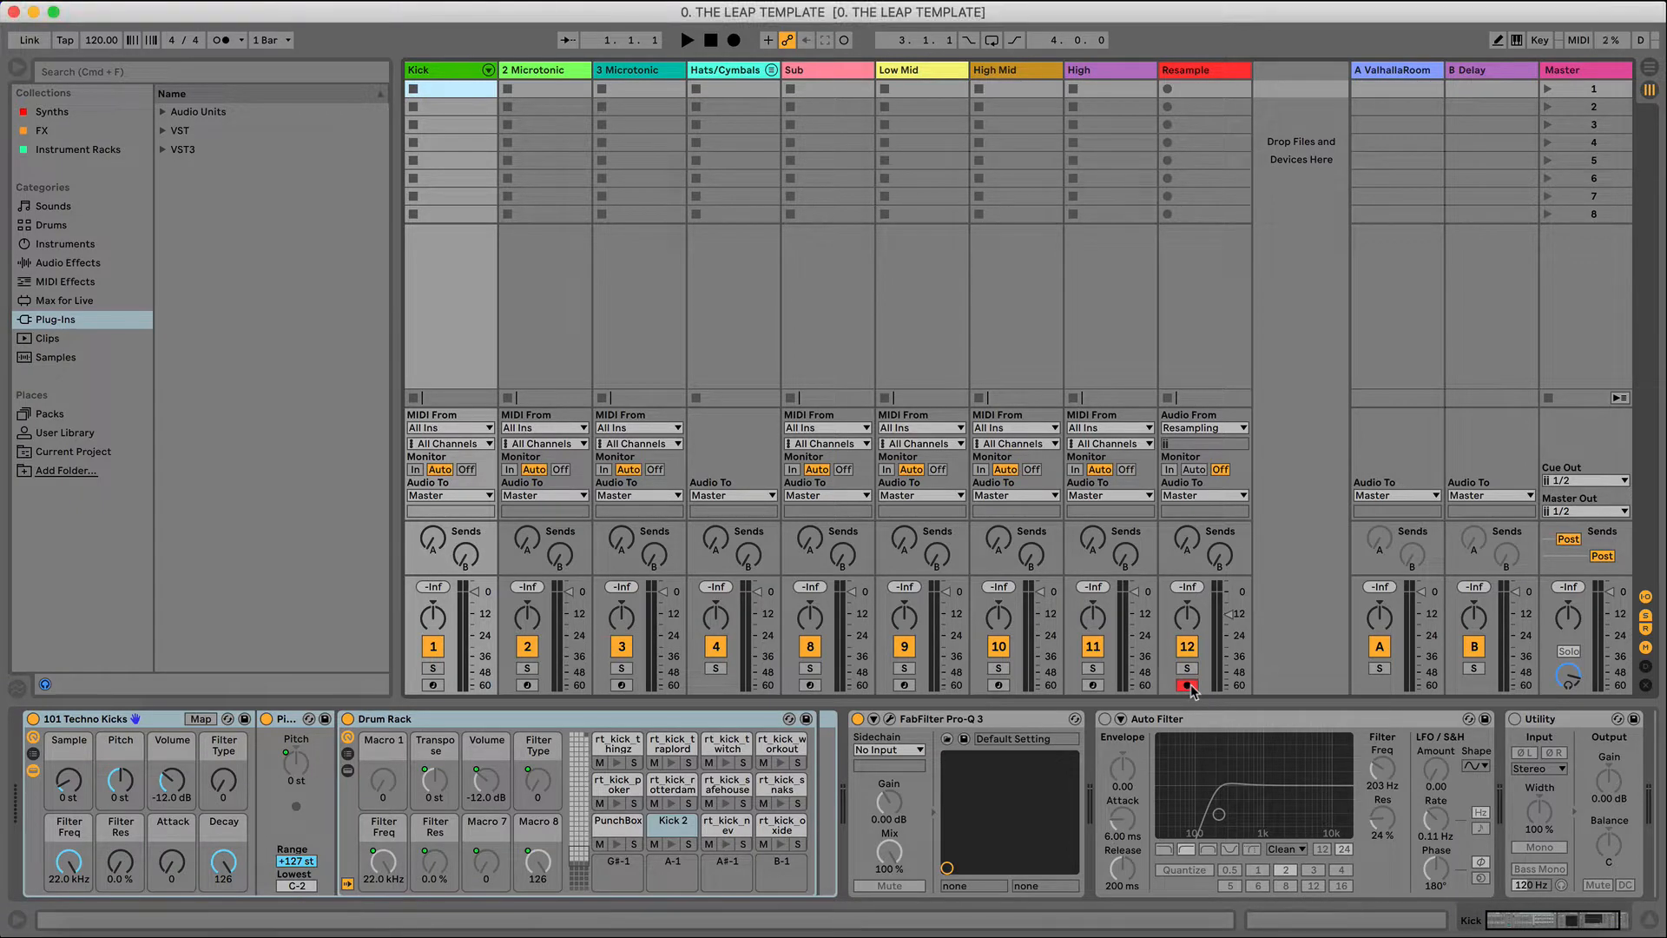
left_click(1190, 691)
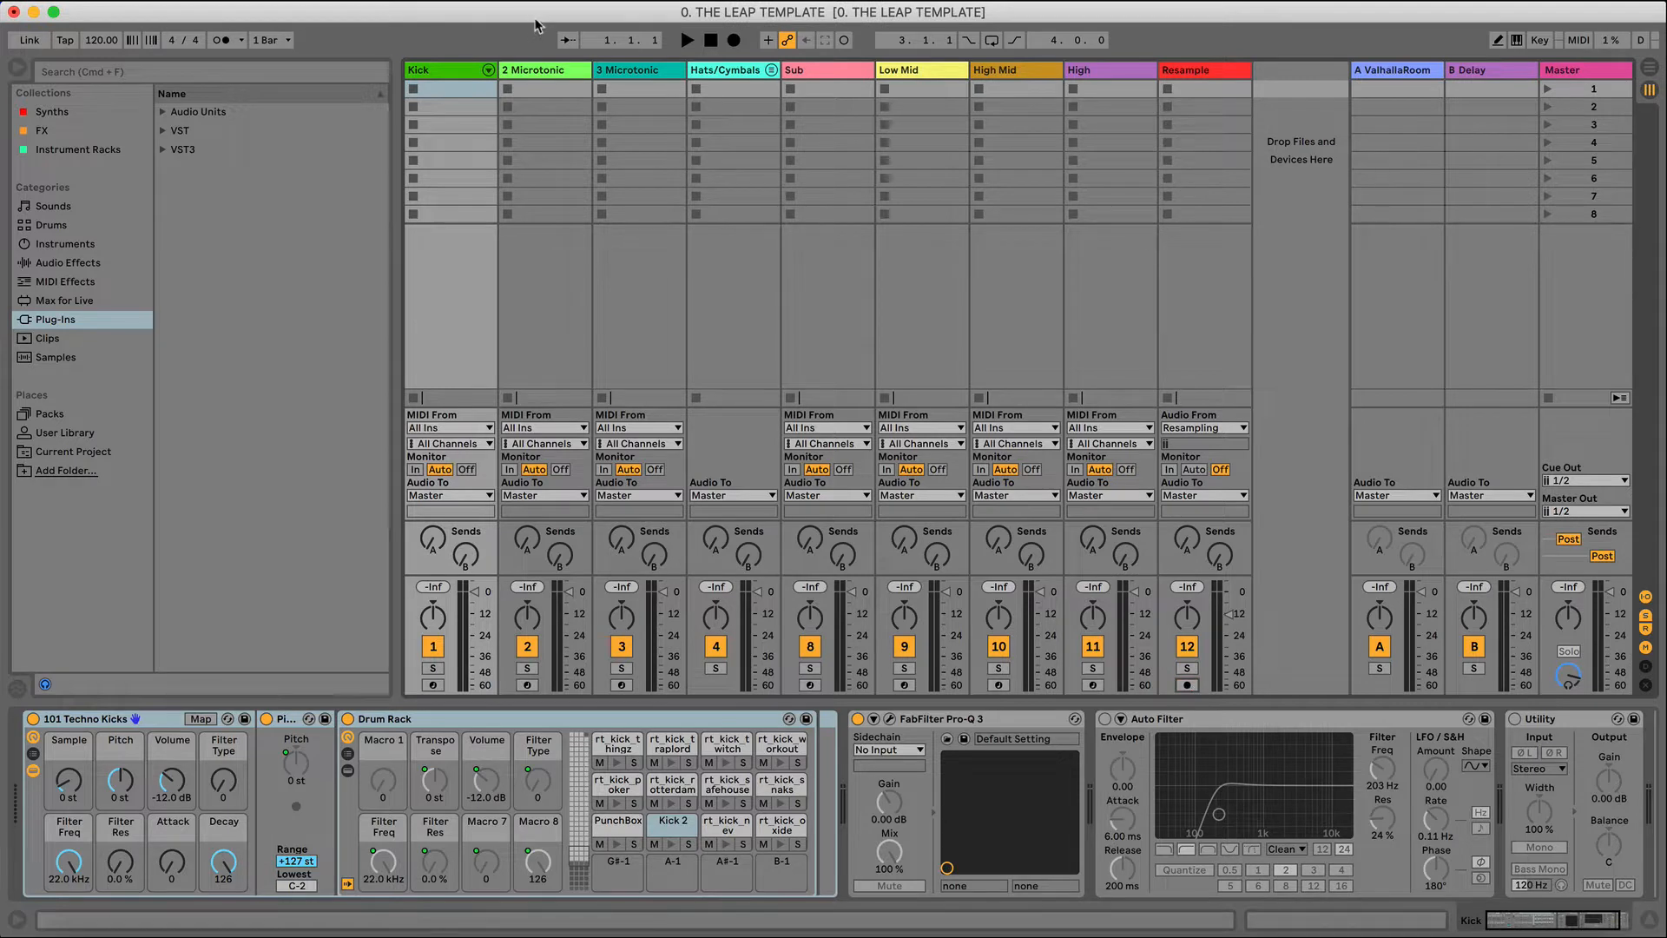
- Review the device chains of the Kick, both Microtonic and Hats/Cymbals tracks
left_click(463, 73)
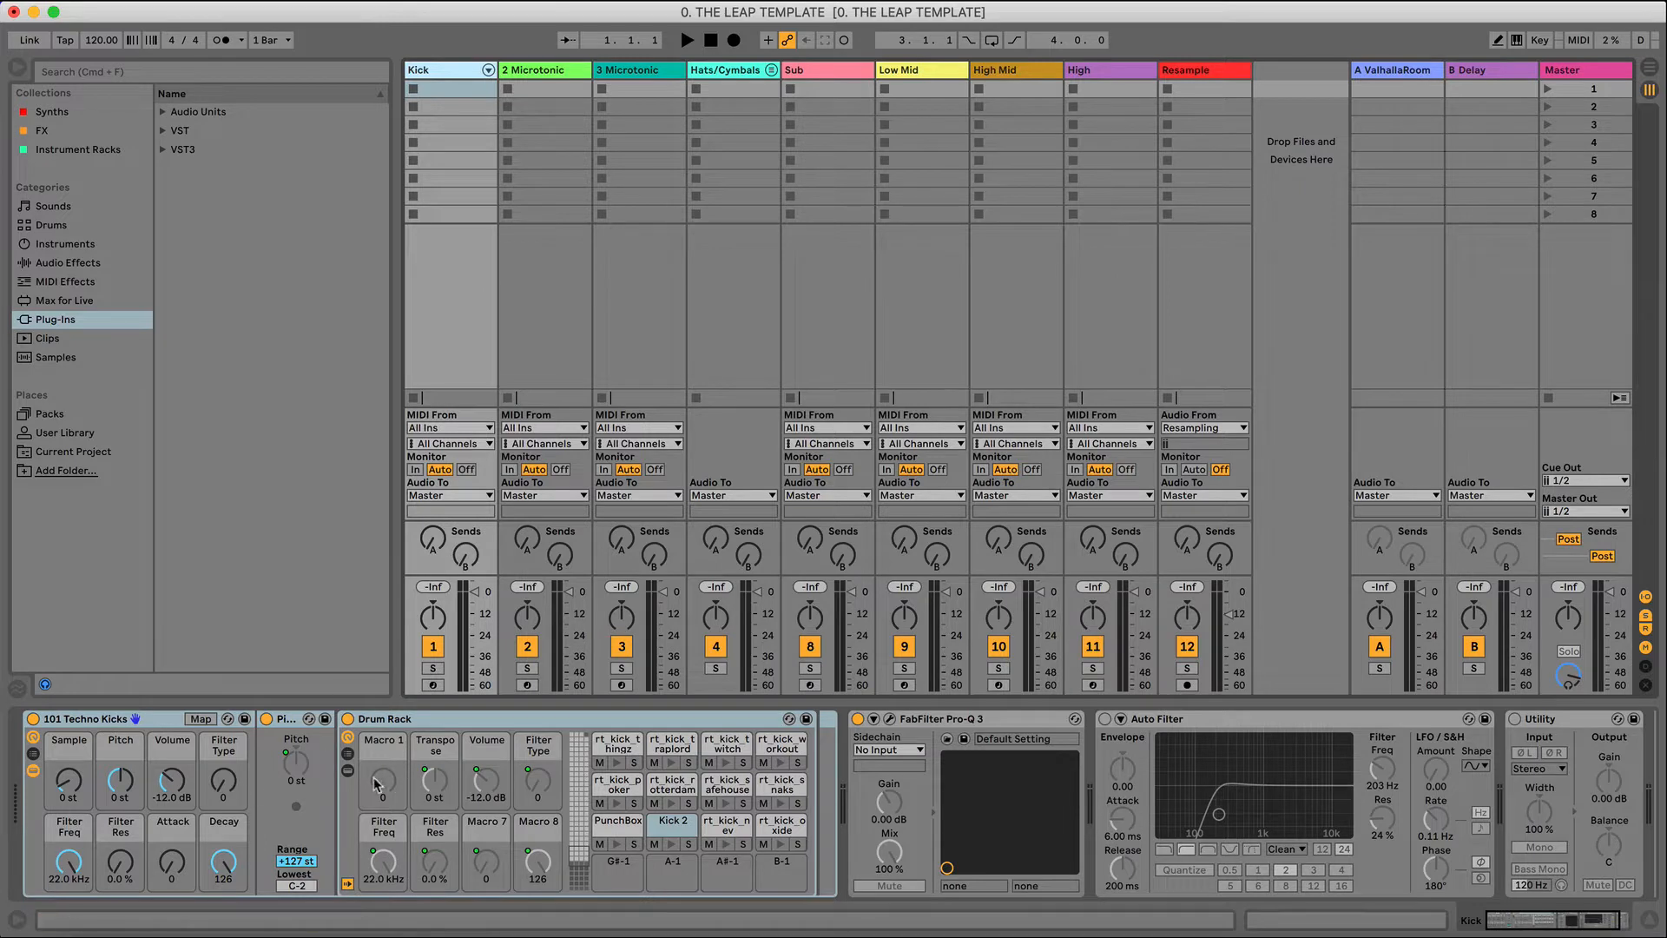
left_click(564, 73)
left_click(633, 75)
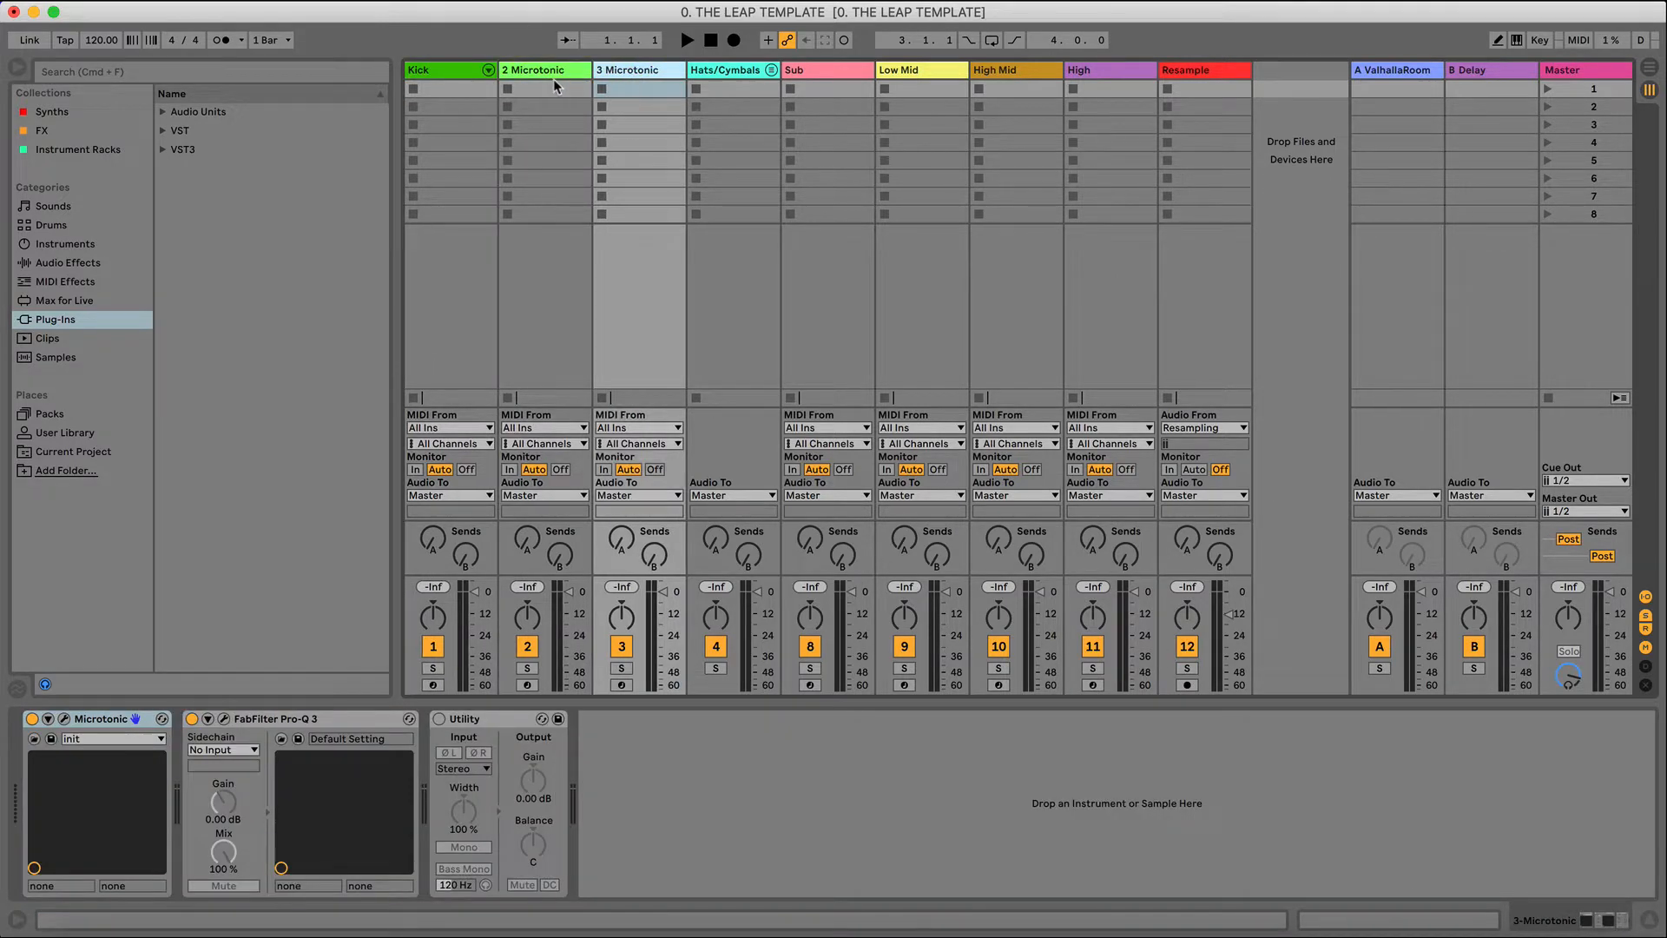
left_click(555, 84)
left_click(651, 84)
left_click(745, 75)
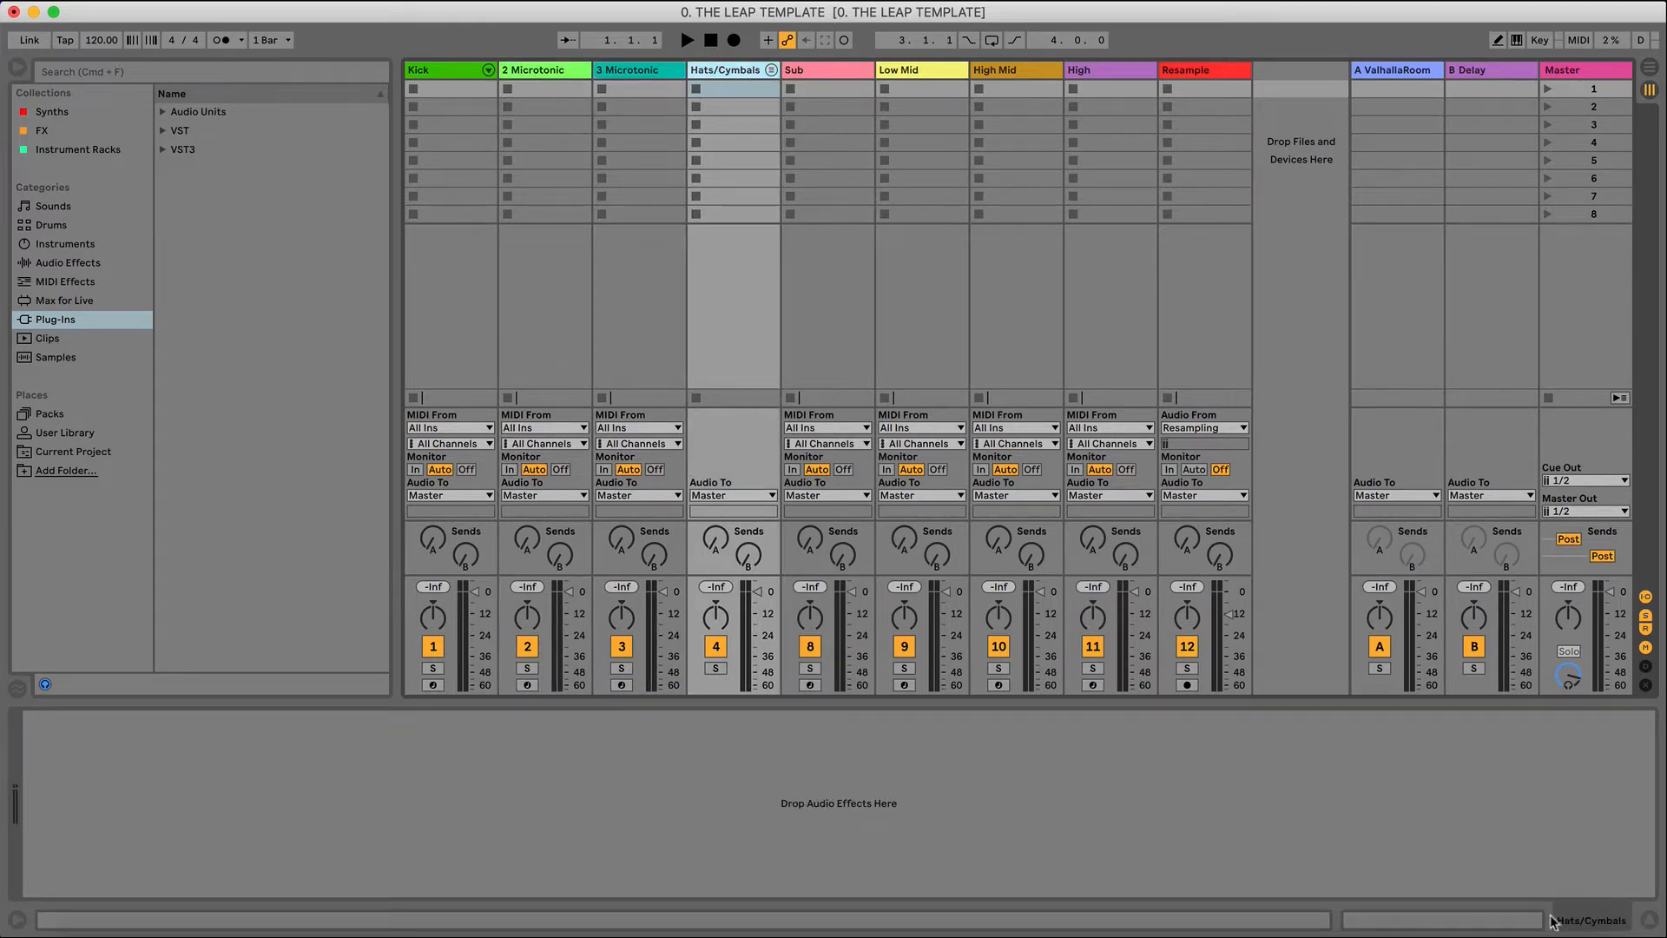
left_click(1577, 924)
left_click(1386, 920)
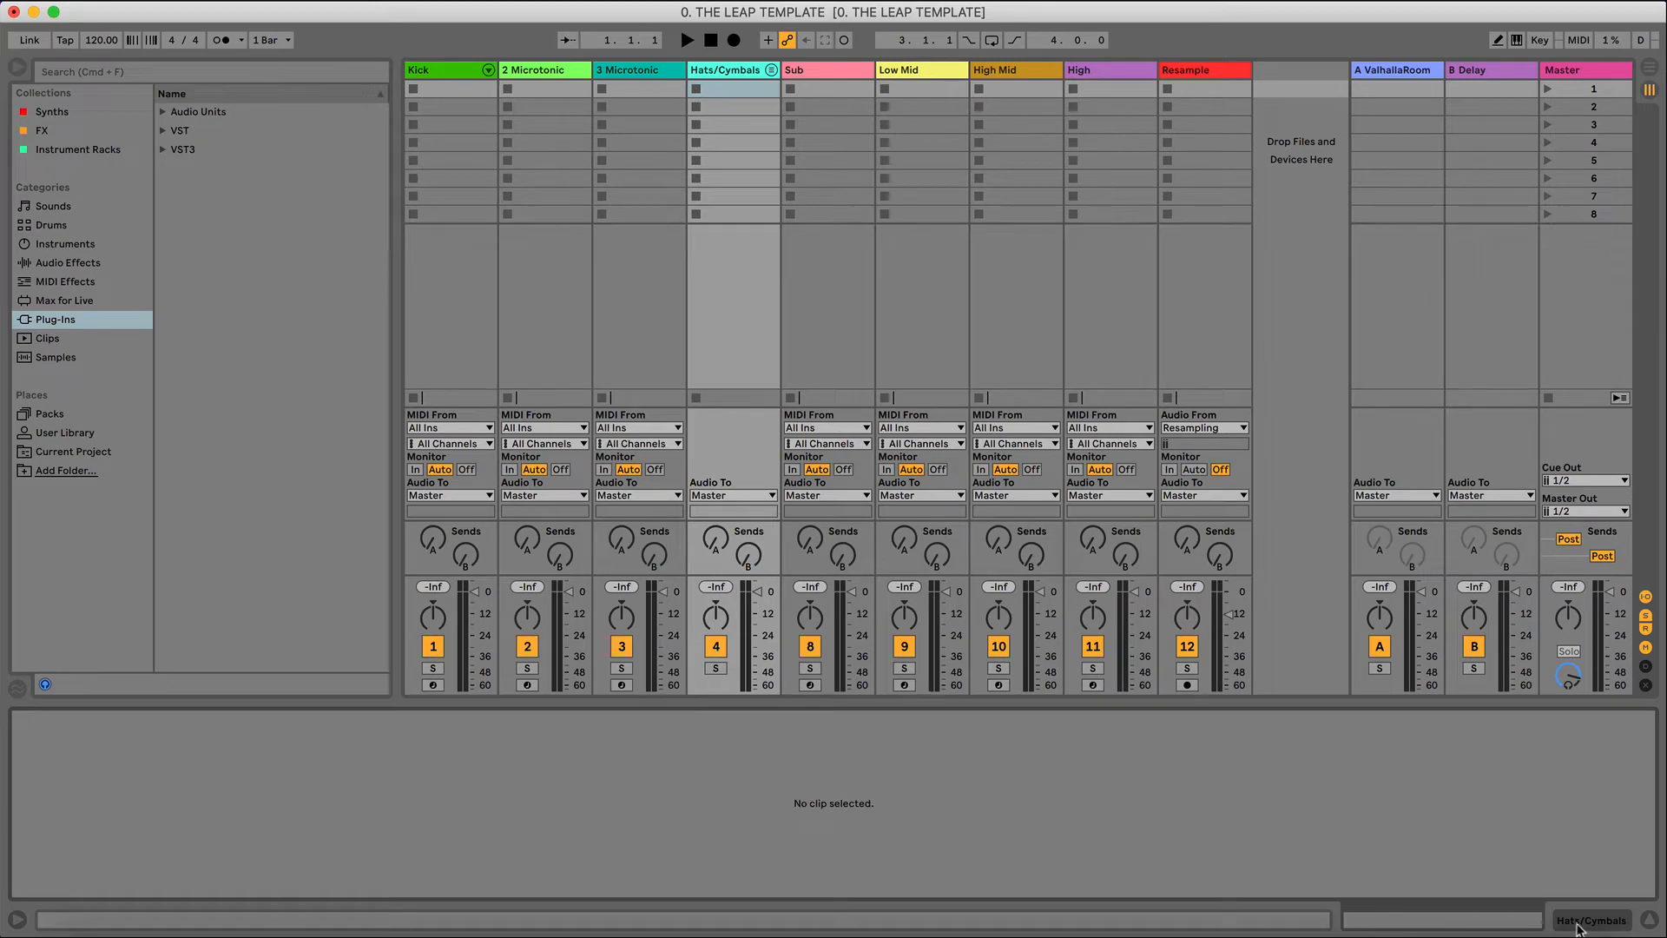
- Unfold the Hats/Cymbals group, review its Closed Hats, Open Hats and Rides tracks, and fold it back
left_click(771, 69)
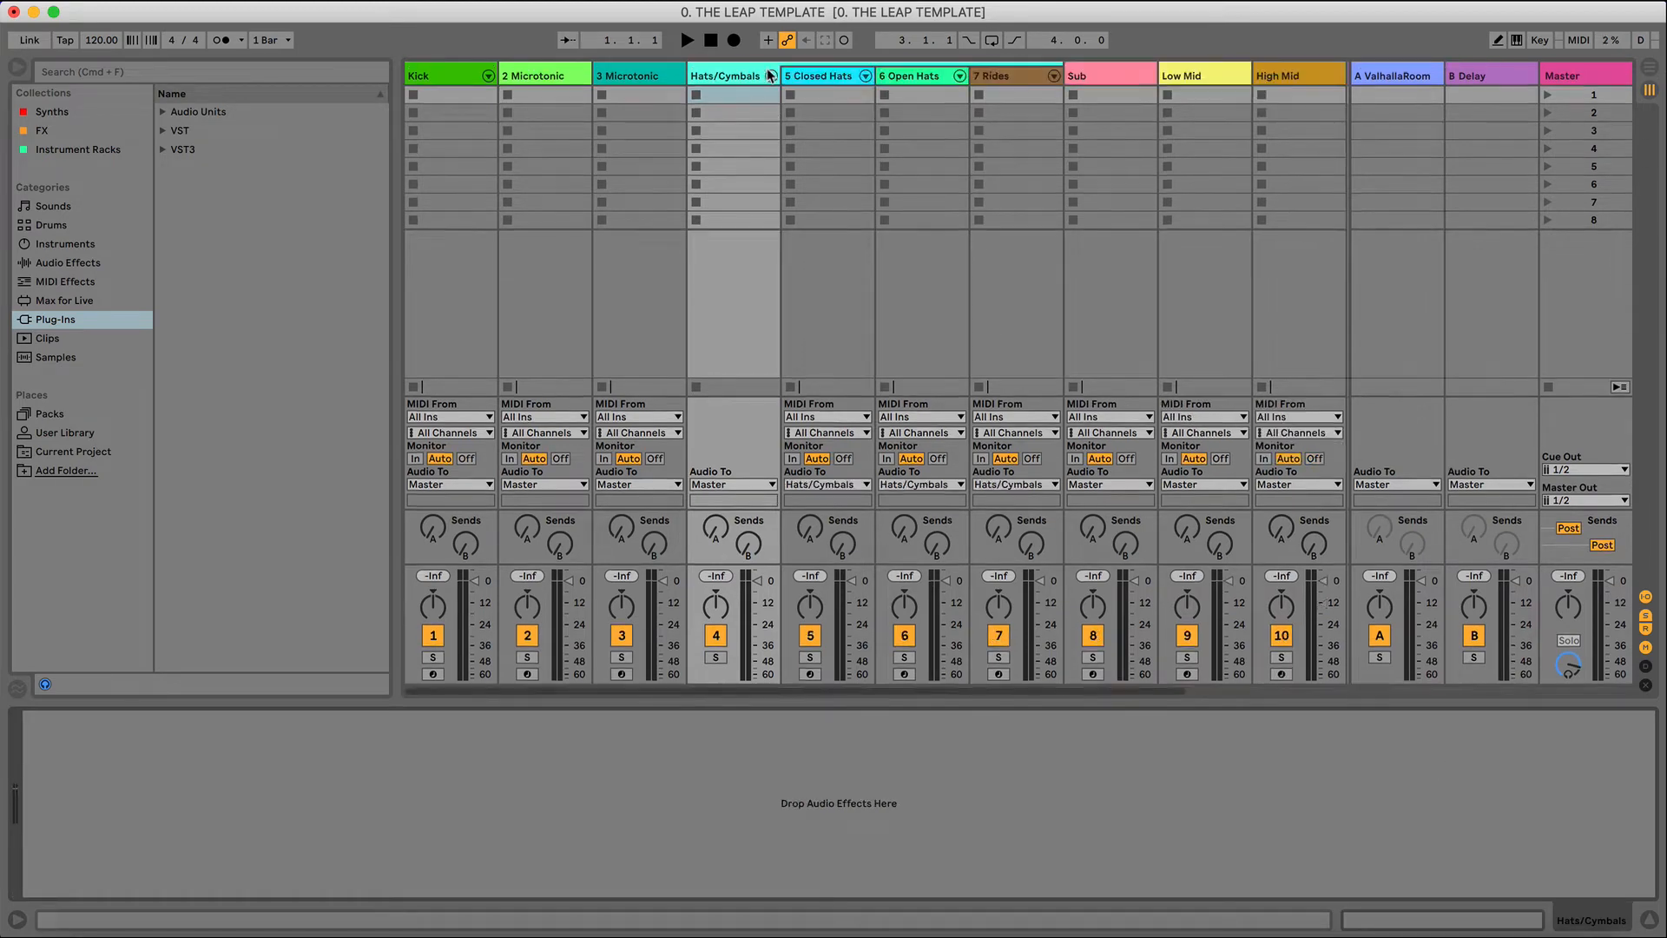
left_click(823, 78)
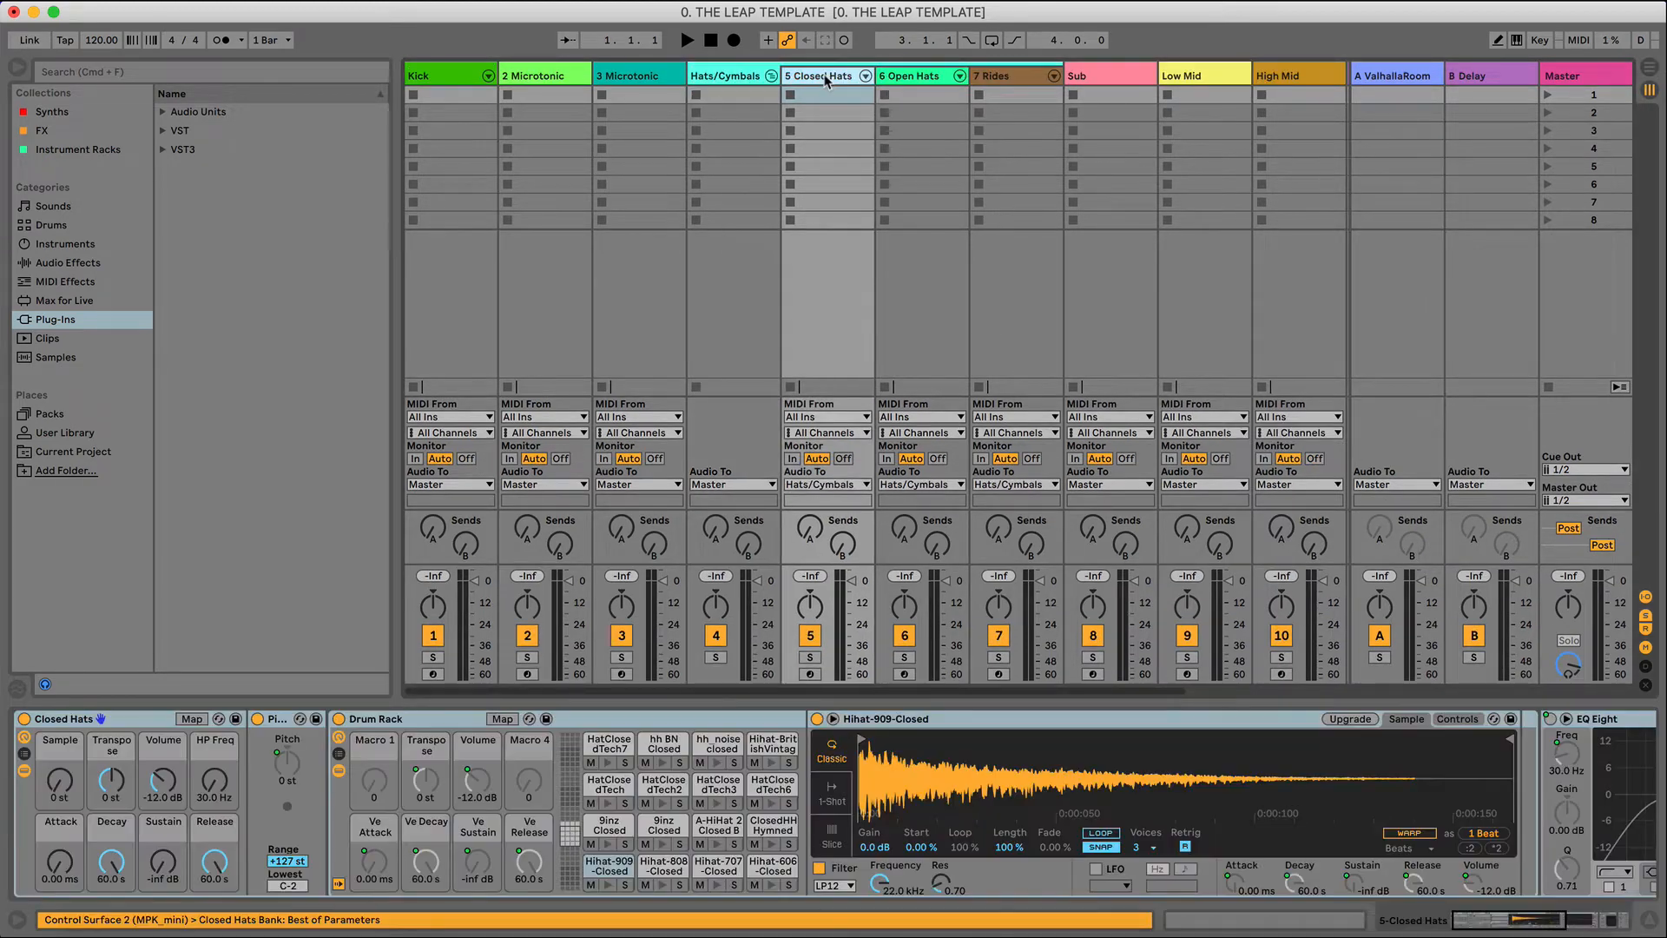
key("Right")
key("Right")
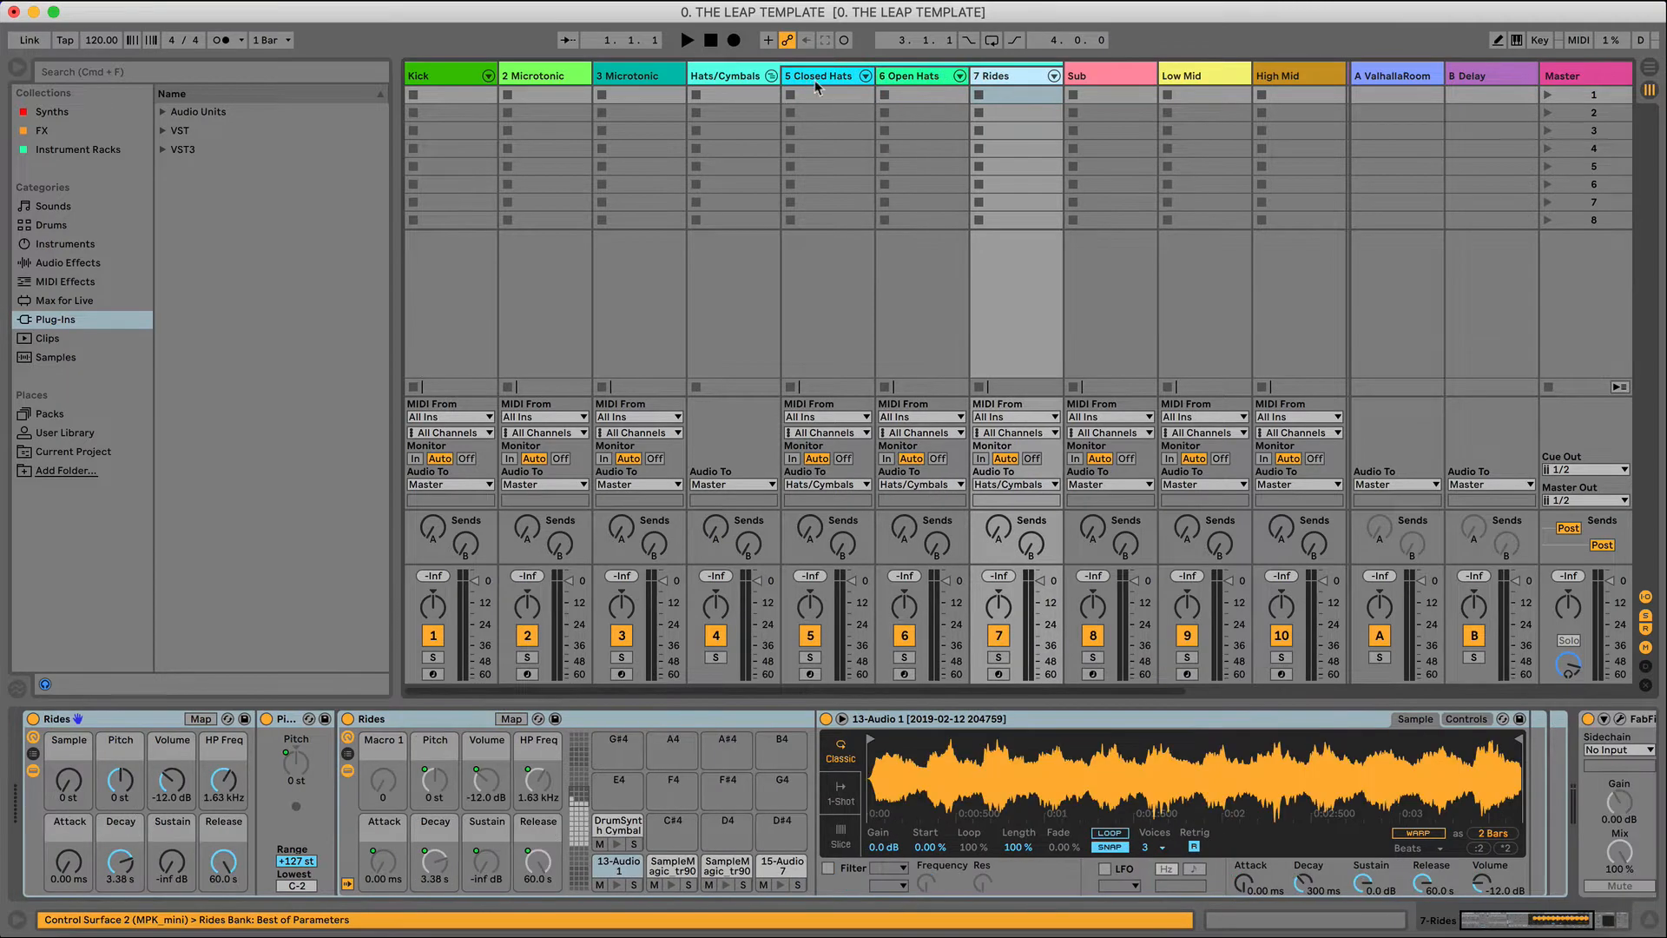
left_click(816, 84)
left_click(770, 77)
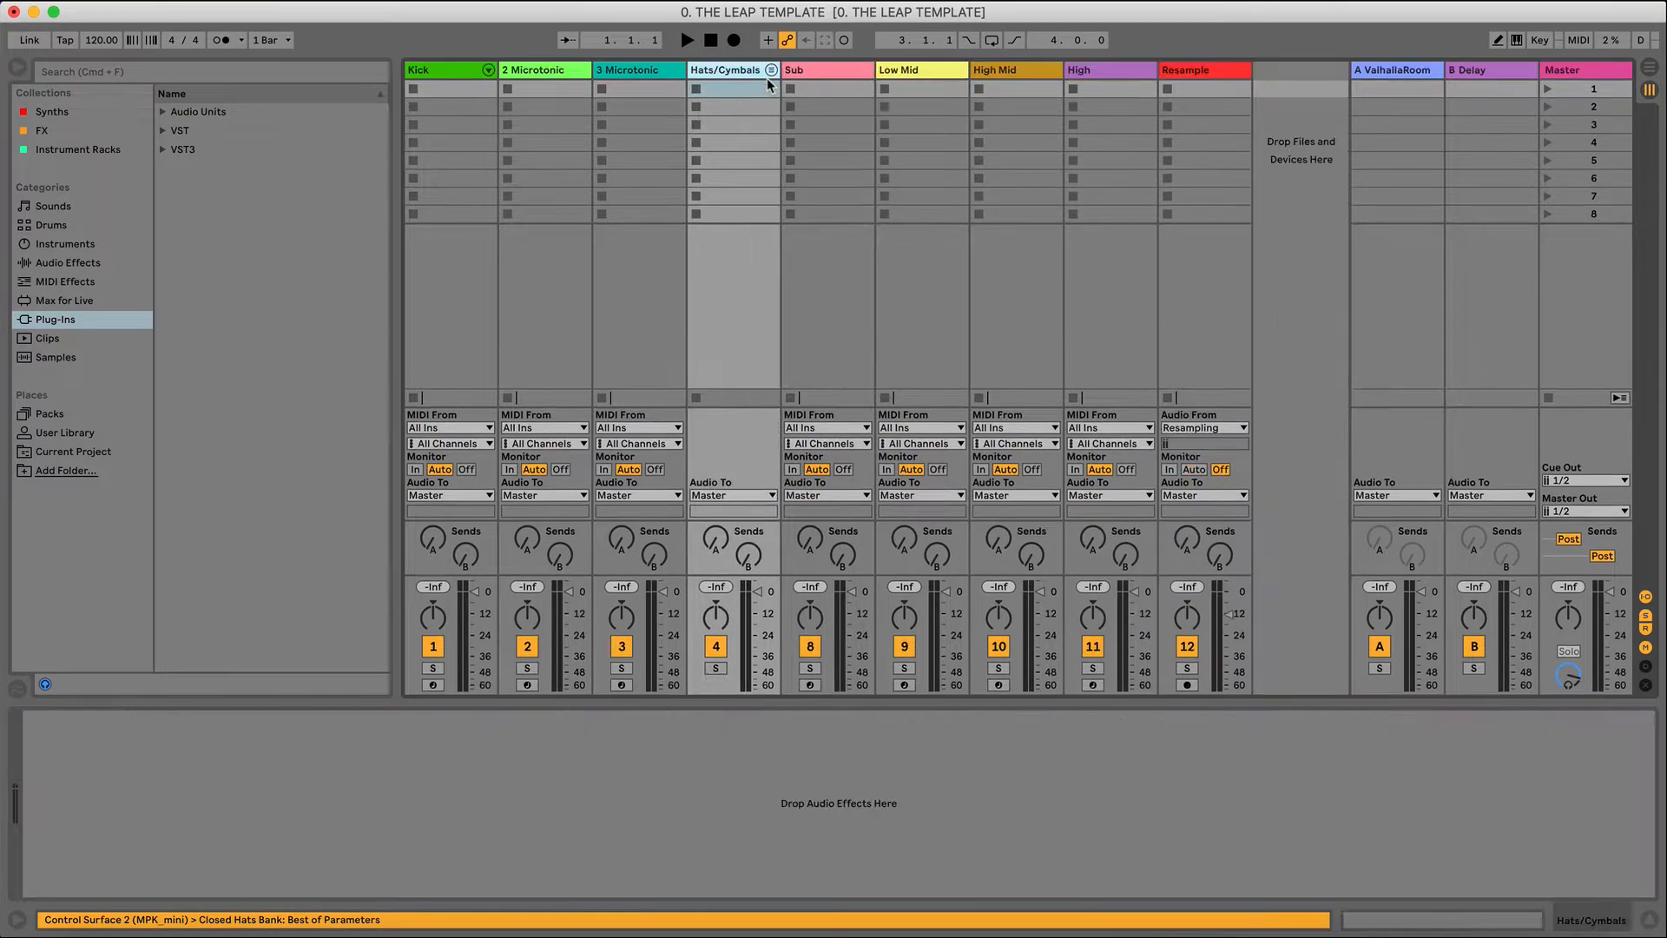
- Review the instruments and effects on the Sub, Low Mid, High Mid and High tracks
left_click(843, 78)
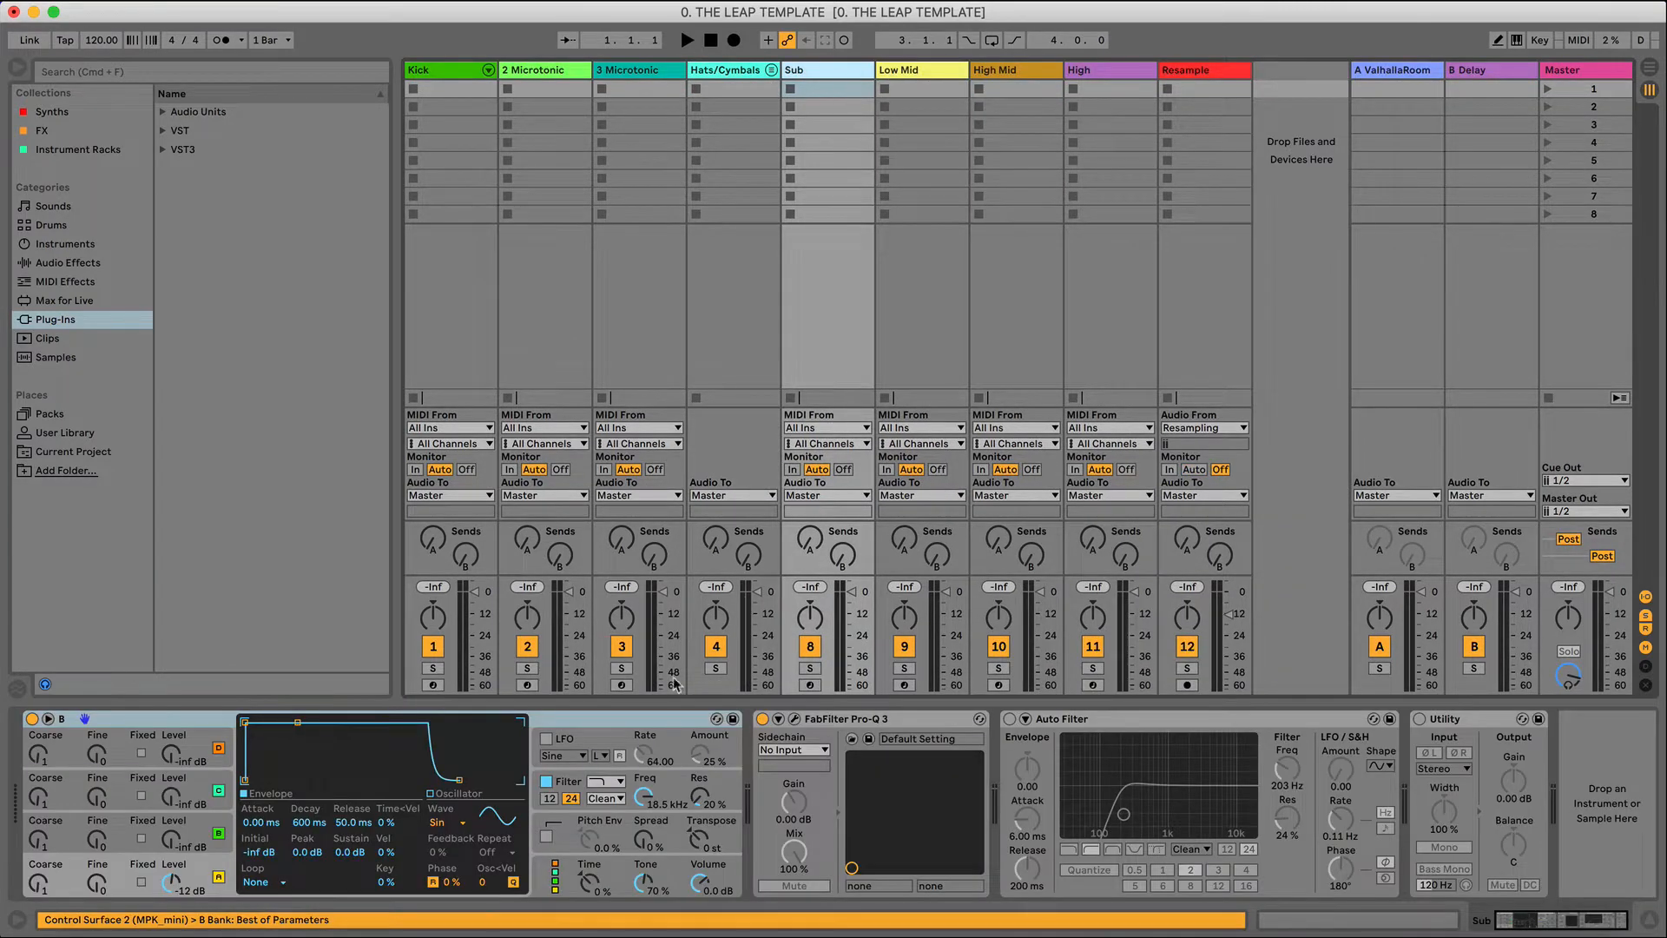
left_click(903, 89)
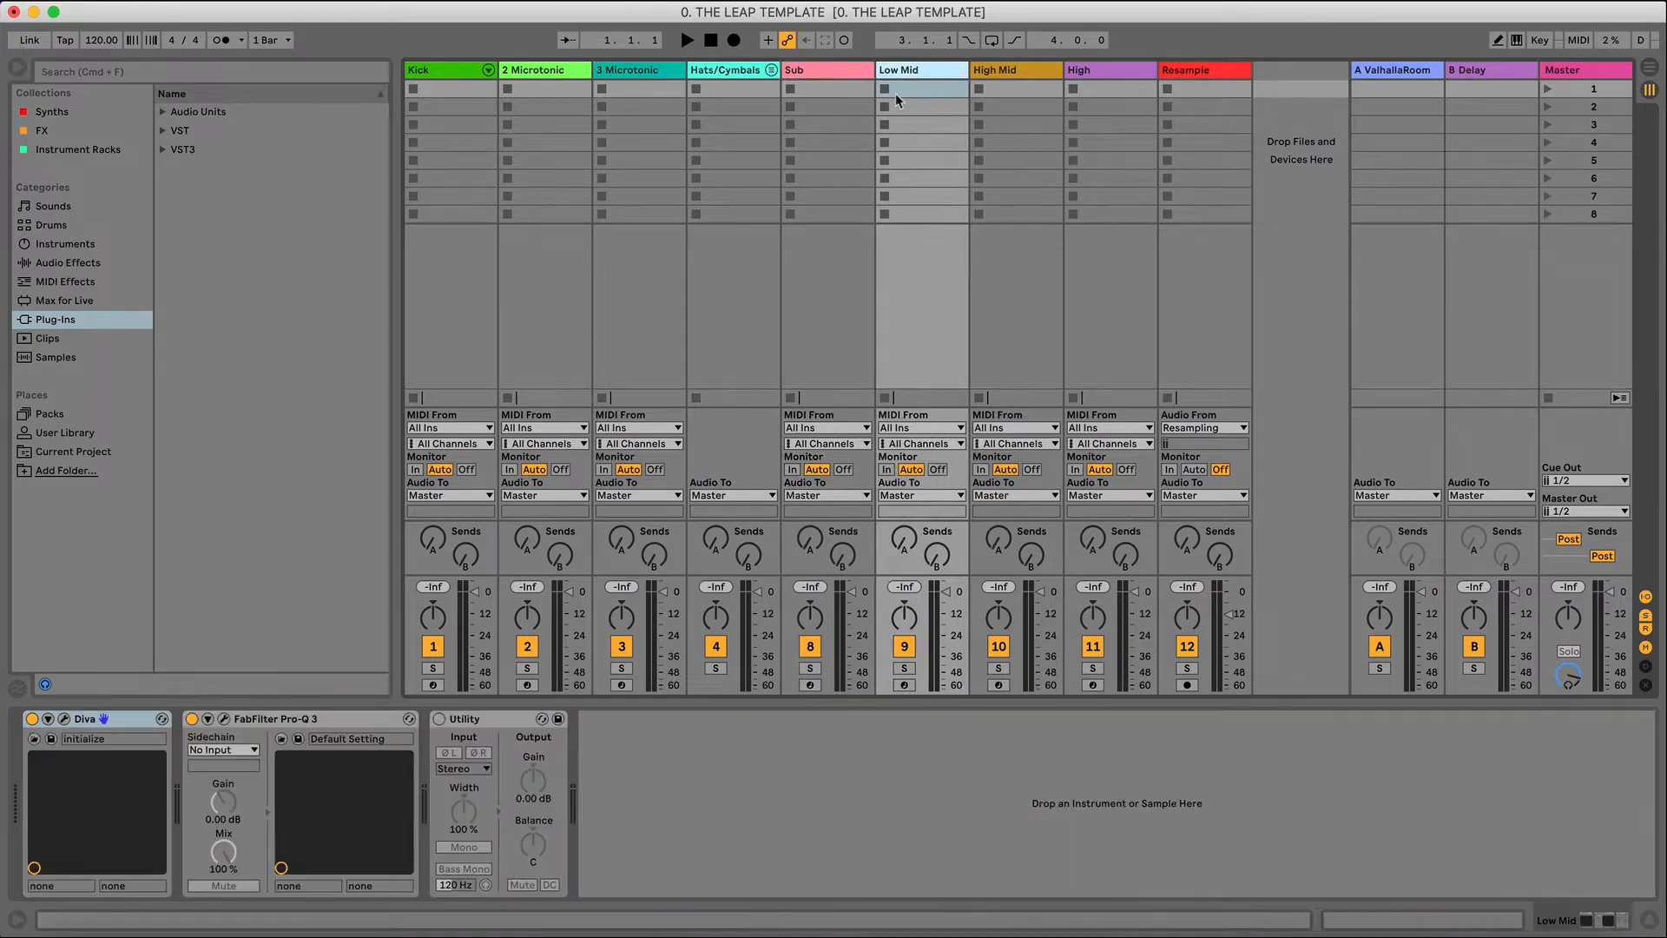
key("Right")
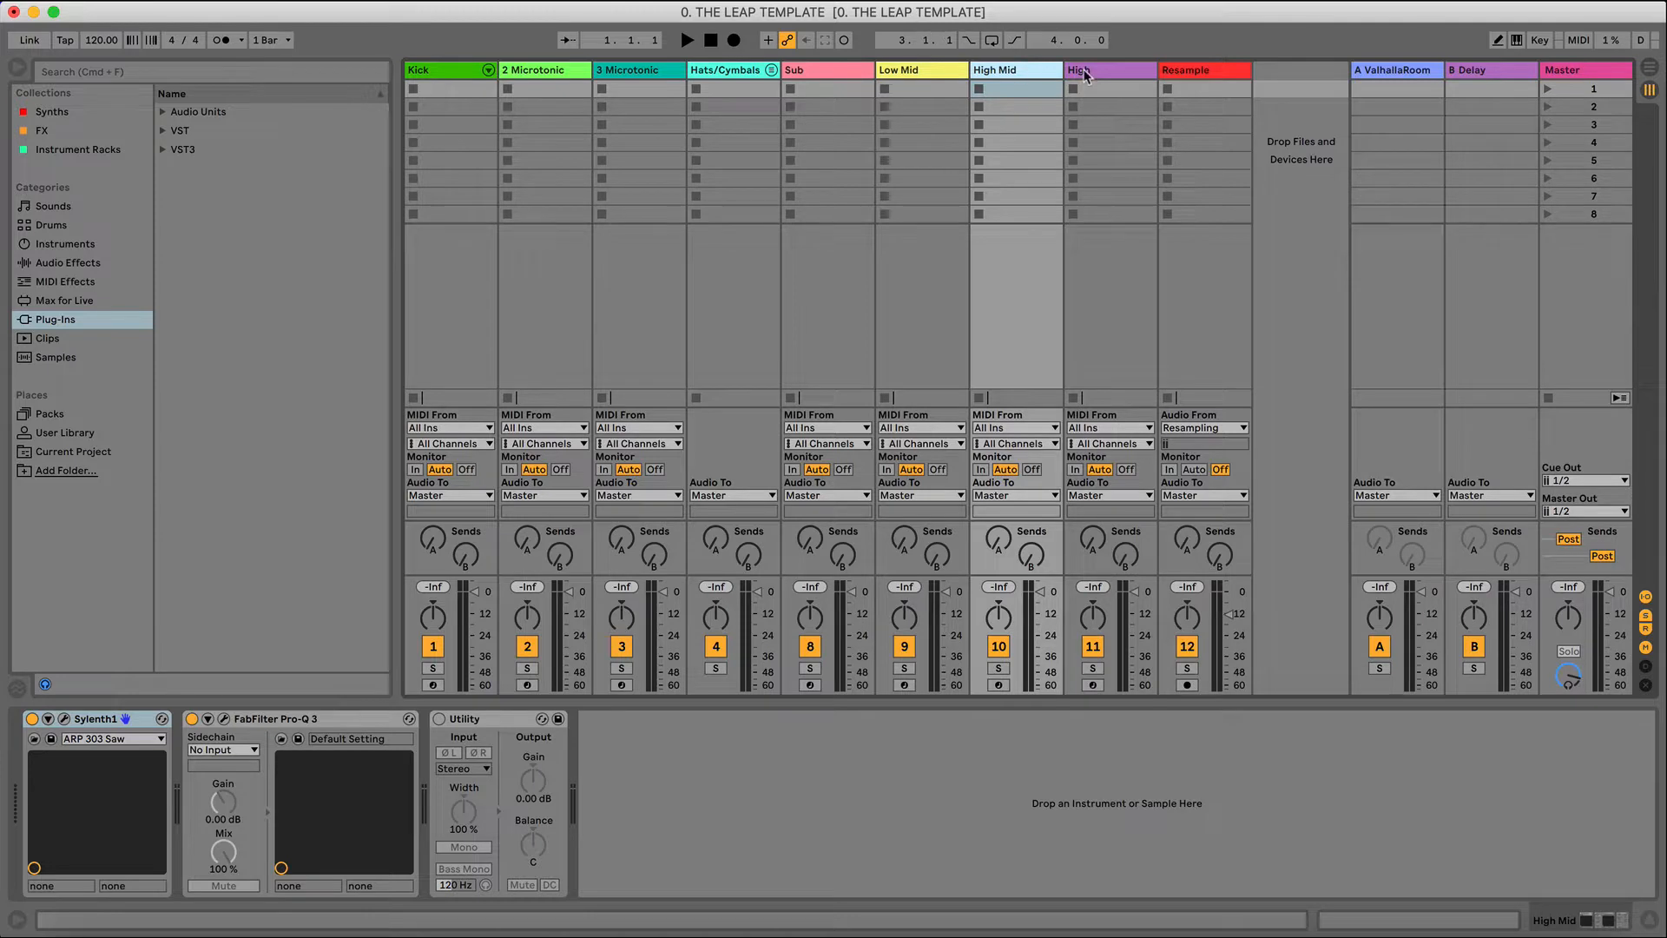
key("Right")
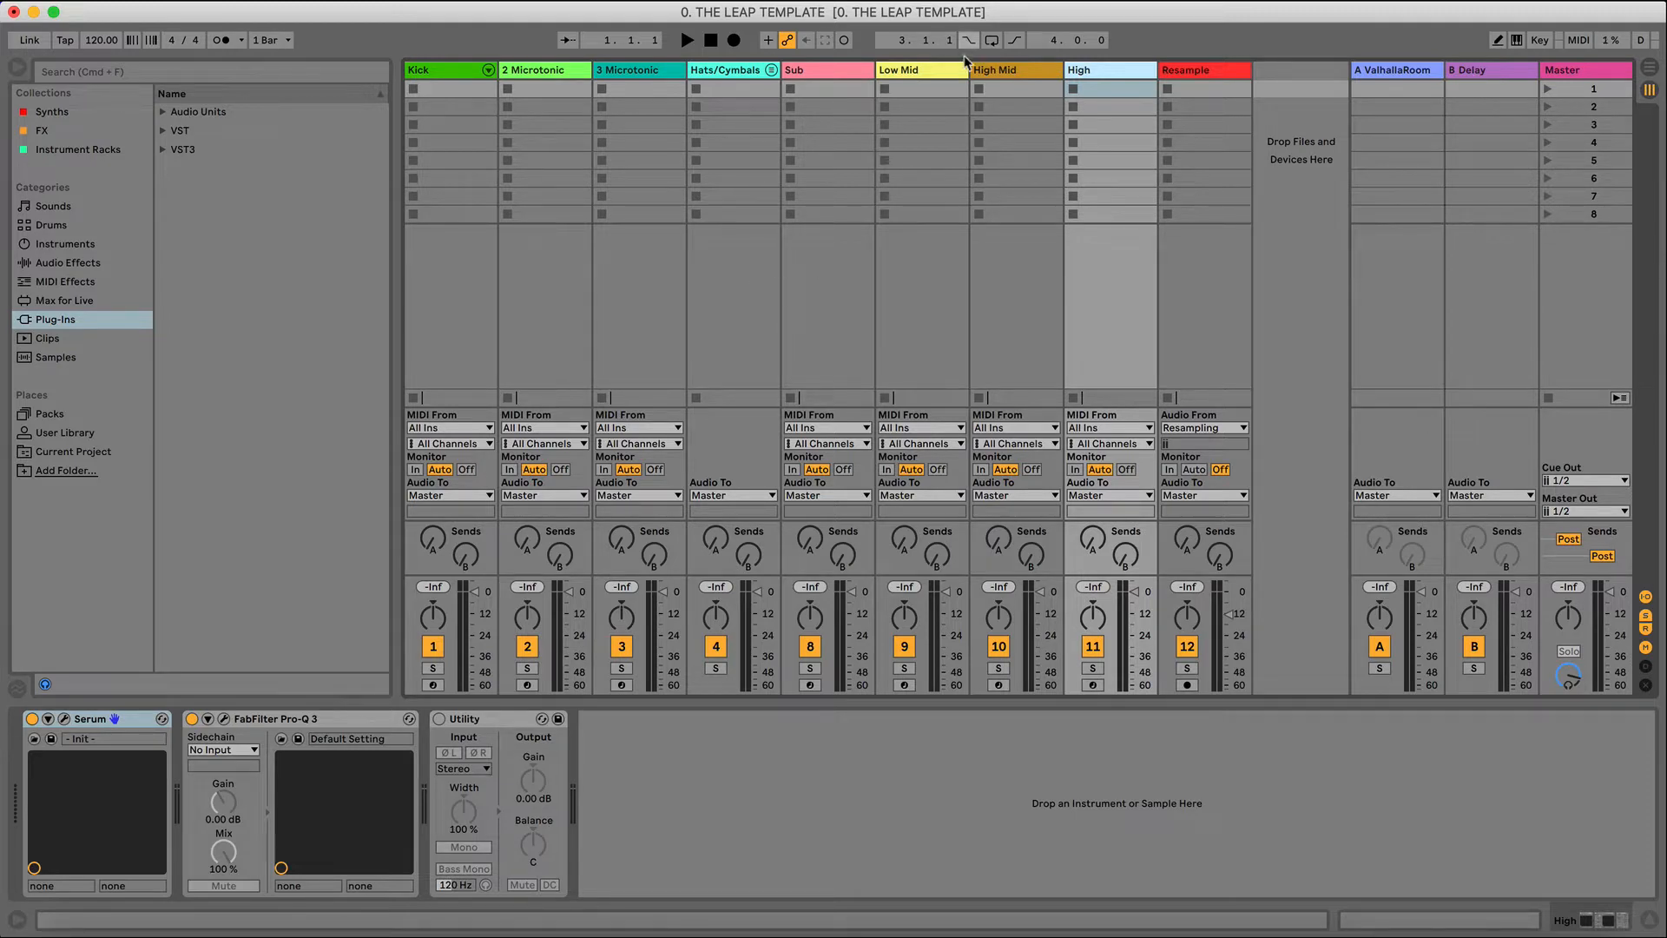
left_click(926, 75)
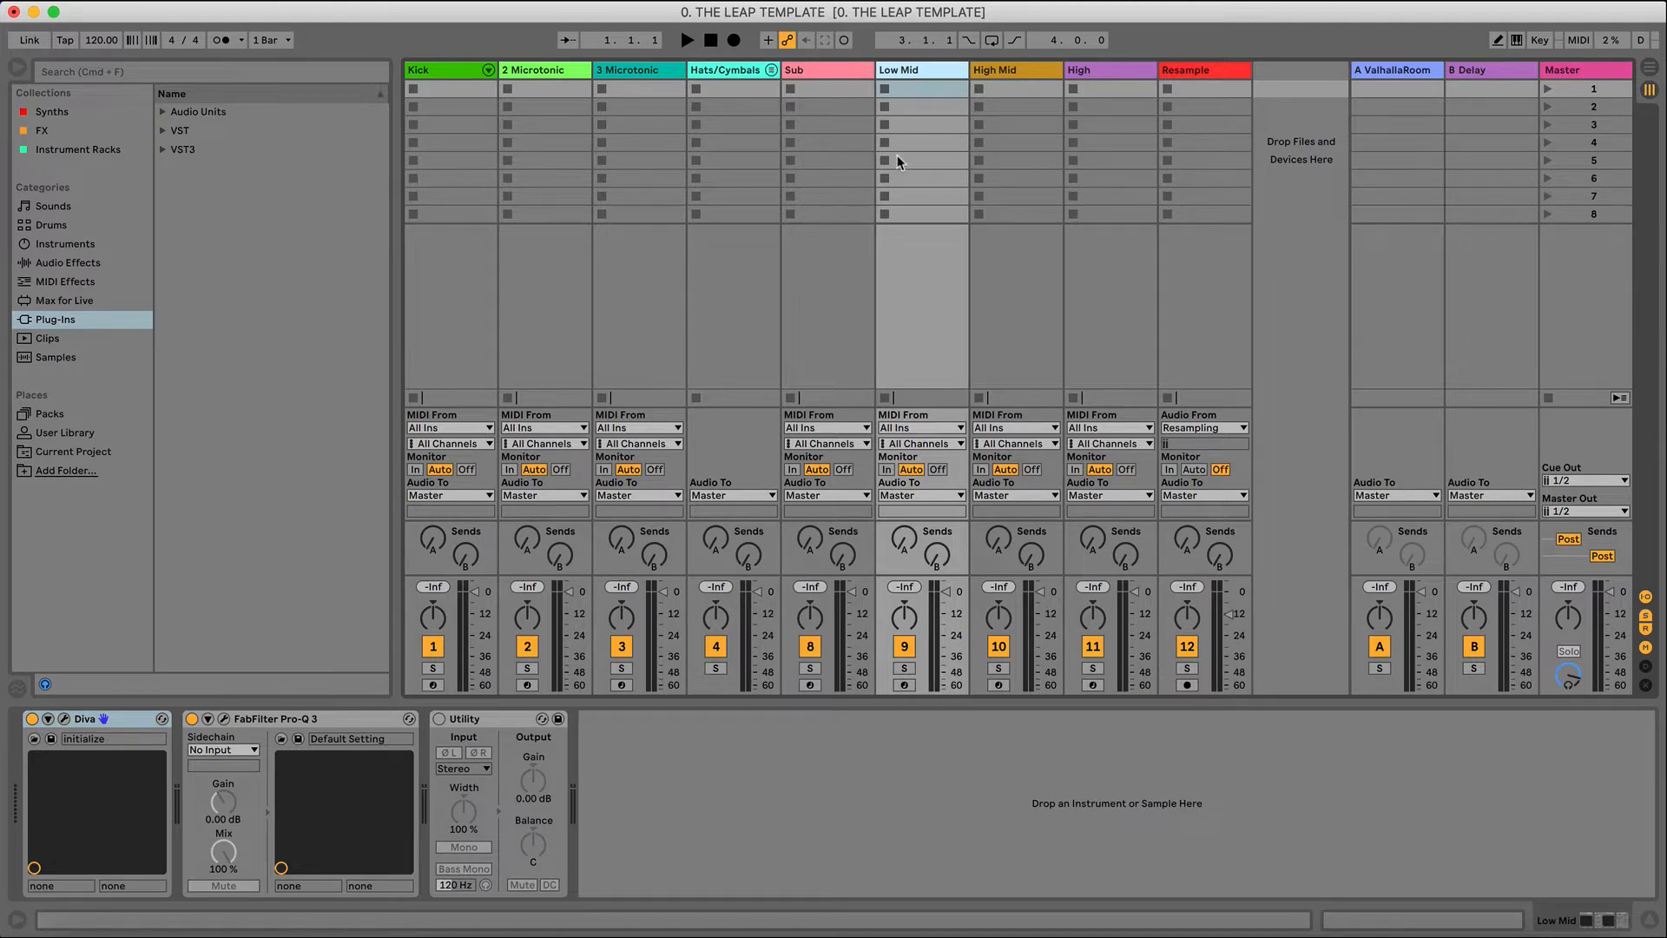
- Hide the browser and create an empty MIDI clip in the Kick track's first slot
left_click(12, 73)
double_click(86, 88)
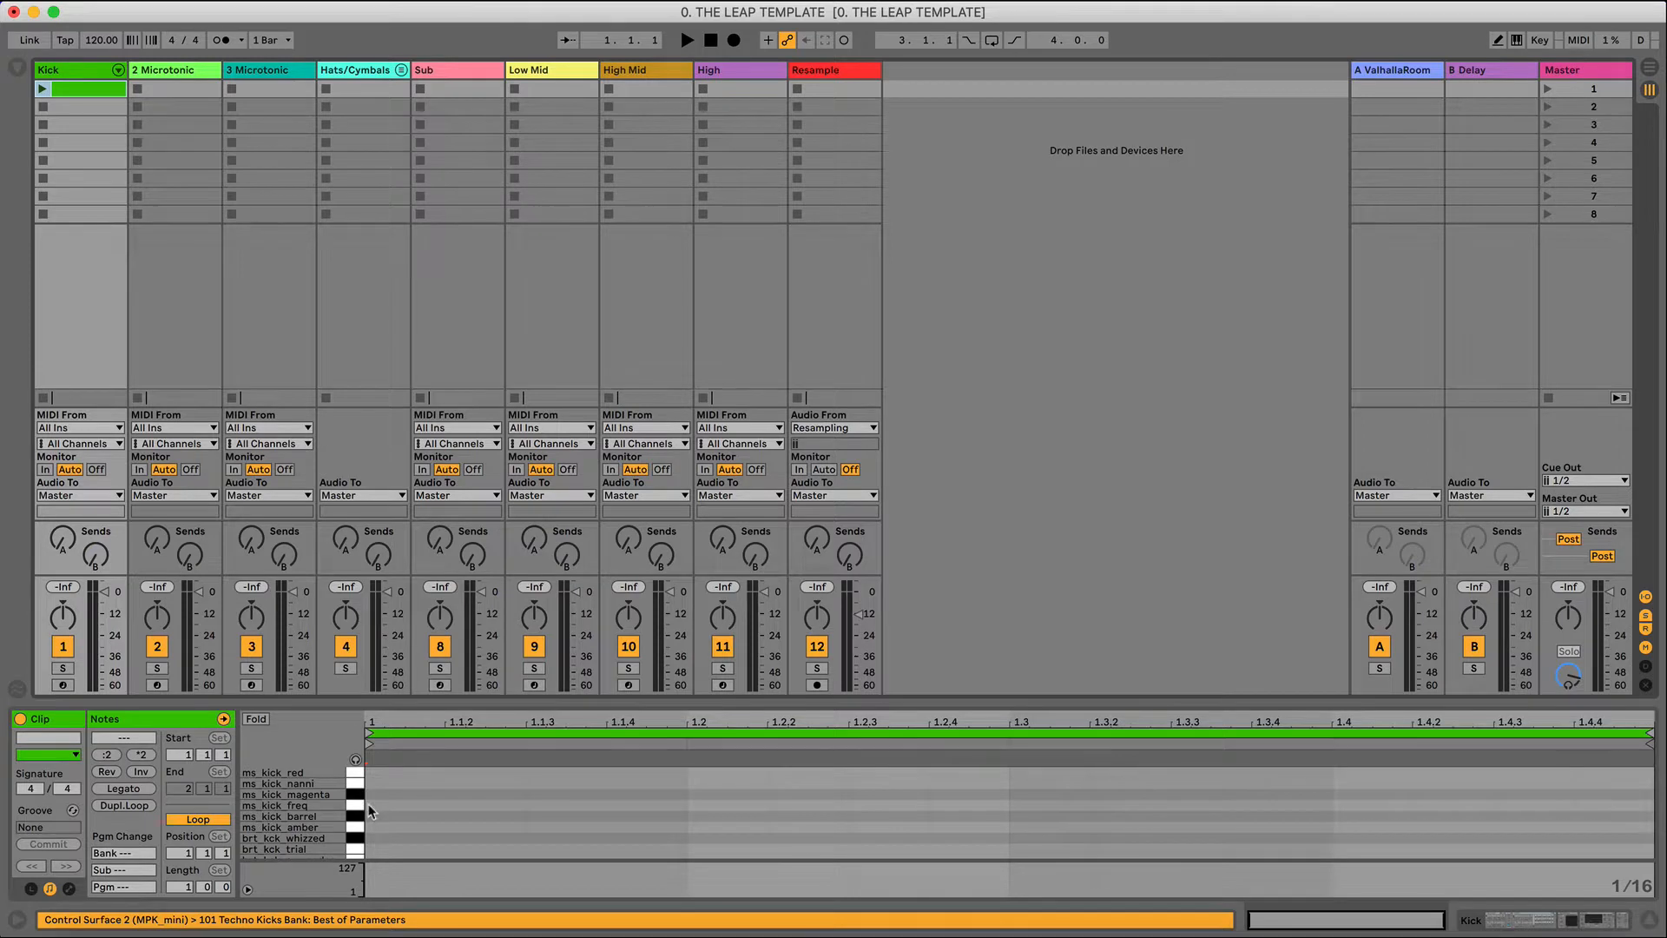
scroll(367, 803, "up", 5)
scroll(367, 804, "down", 5)
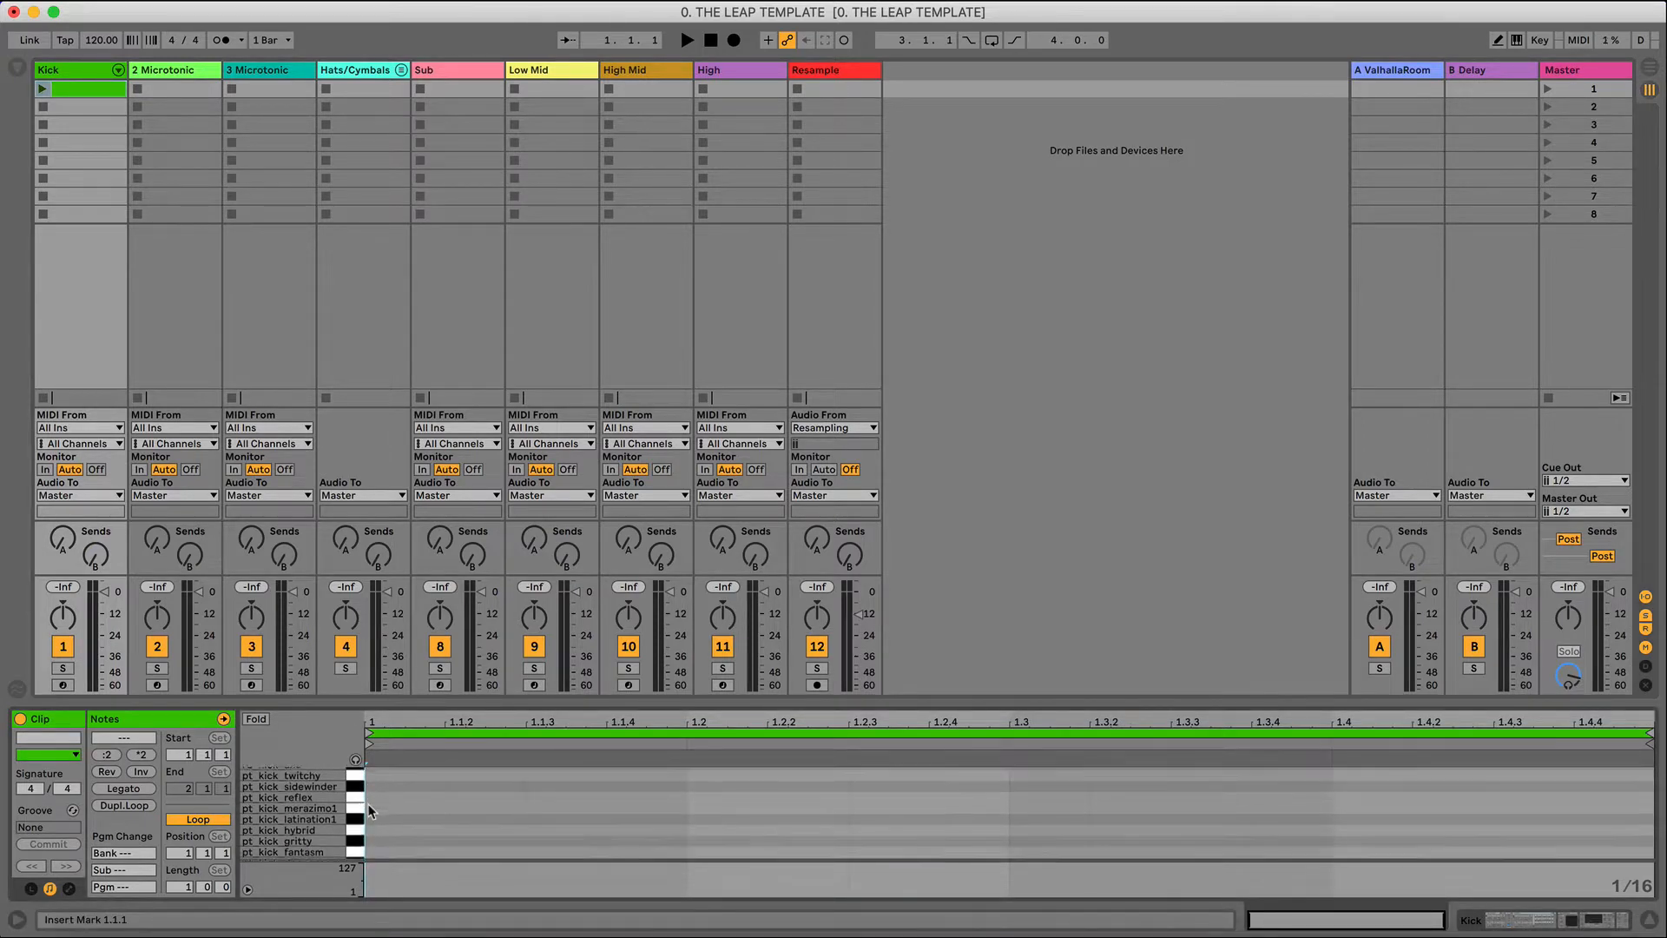
scroll(367, 804, "down", 5)
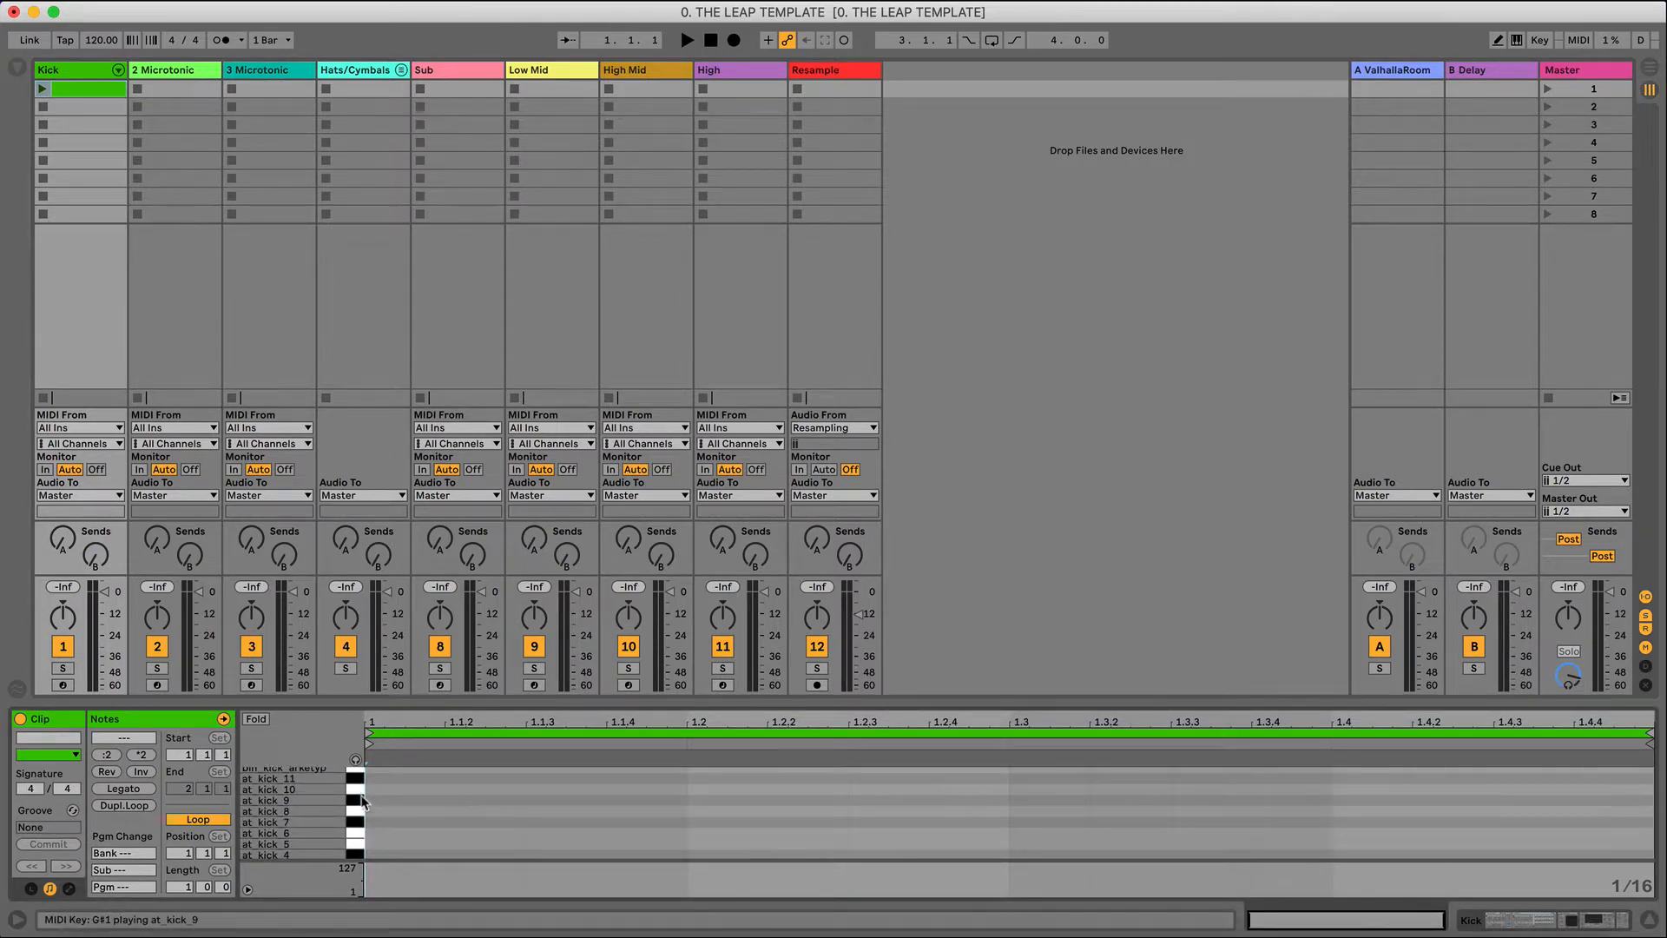
- Enlarge the mixer's level section and turn on note preview to audition sounds in the Kick clip
left_click_drag(101, 578, 113, 525)
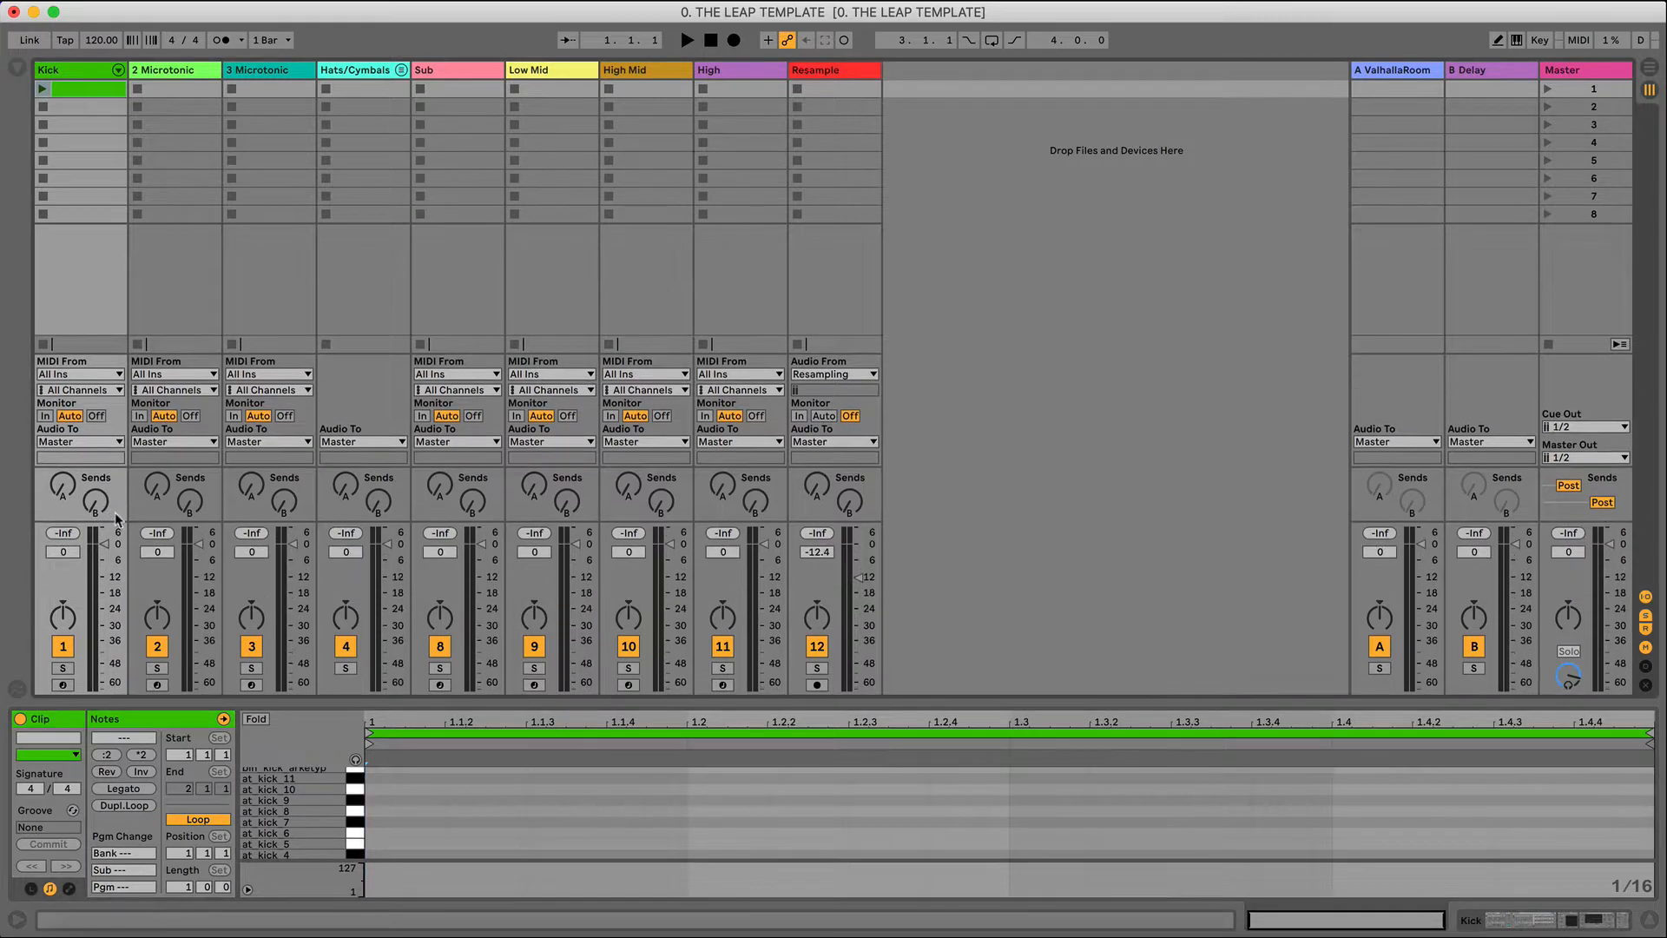
left_click(355, 759)
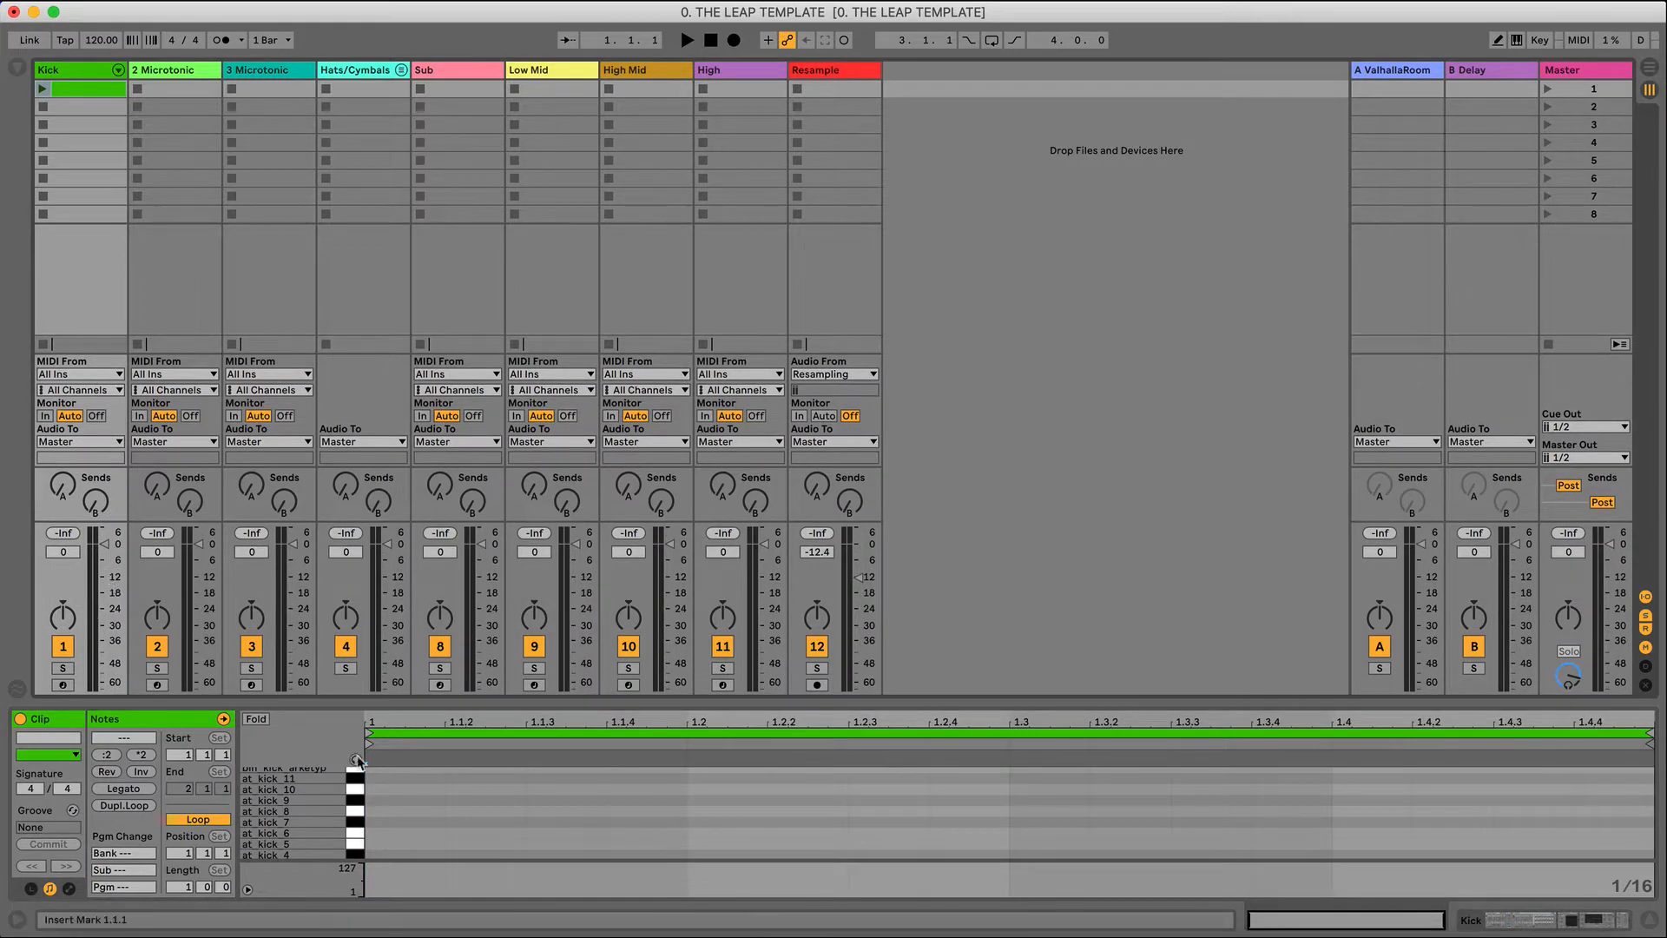
left_click(356, 810)
scroll(357, 809, "up", 3)
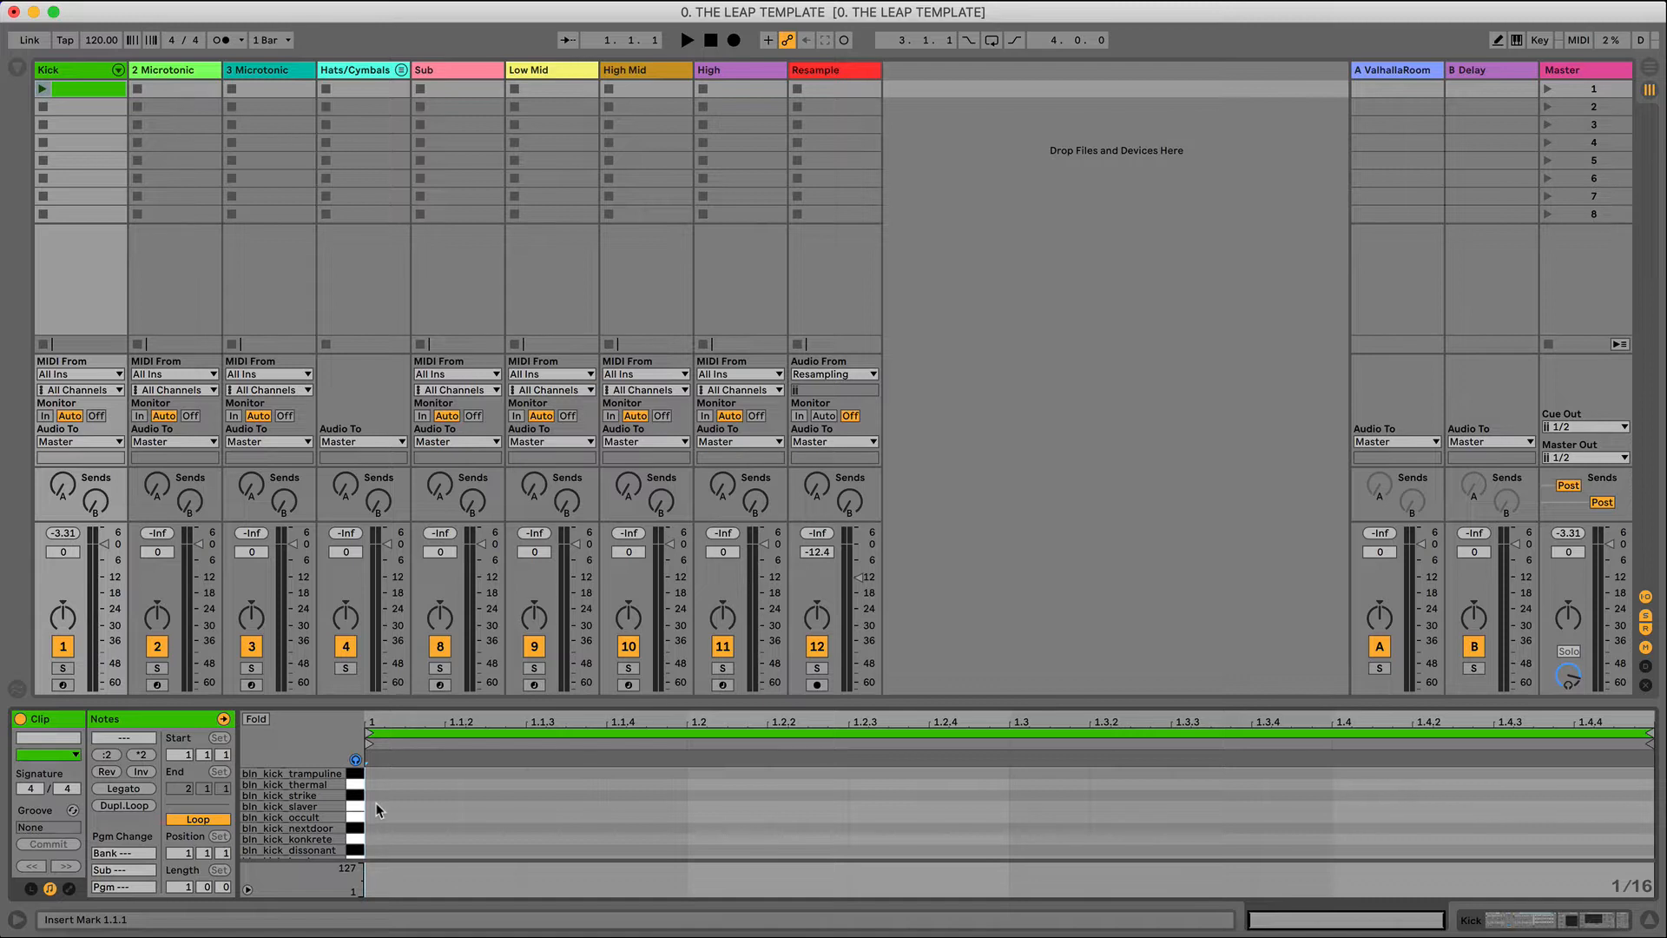
- Add bln_kick_slaver (F2) sixteenth notes at 1.1.1 and 1.1.3, and lower the Kick track's volume to -8.0 dB
double_click(377, 809)
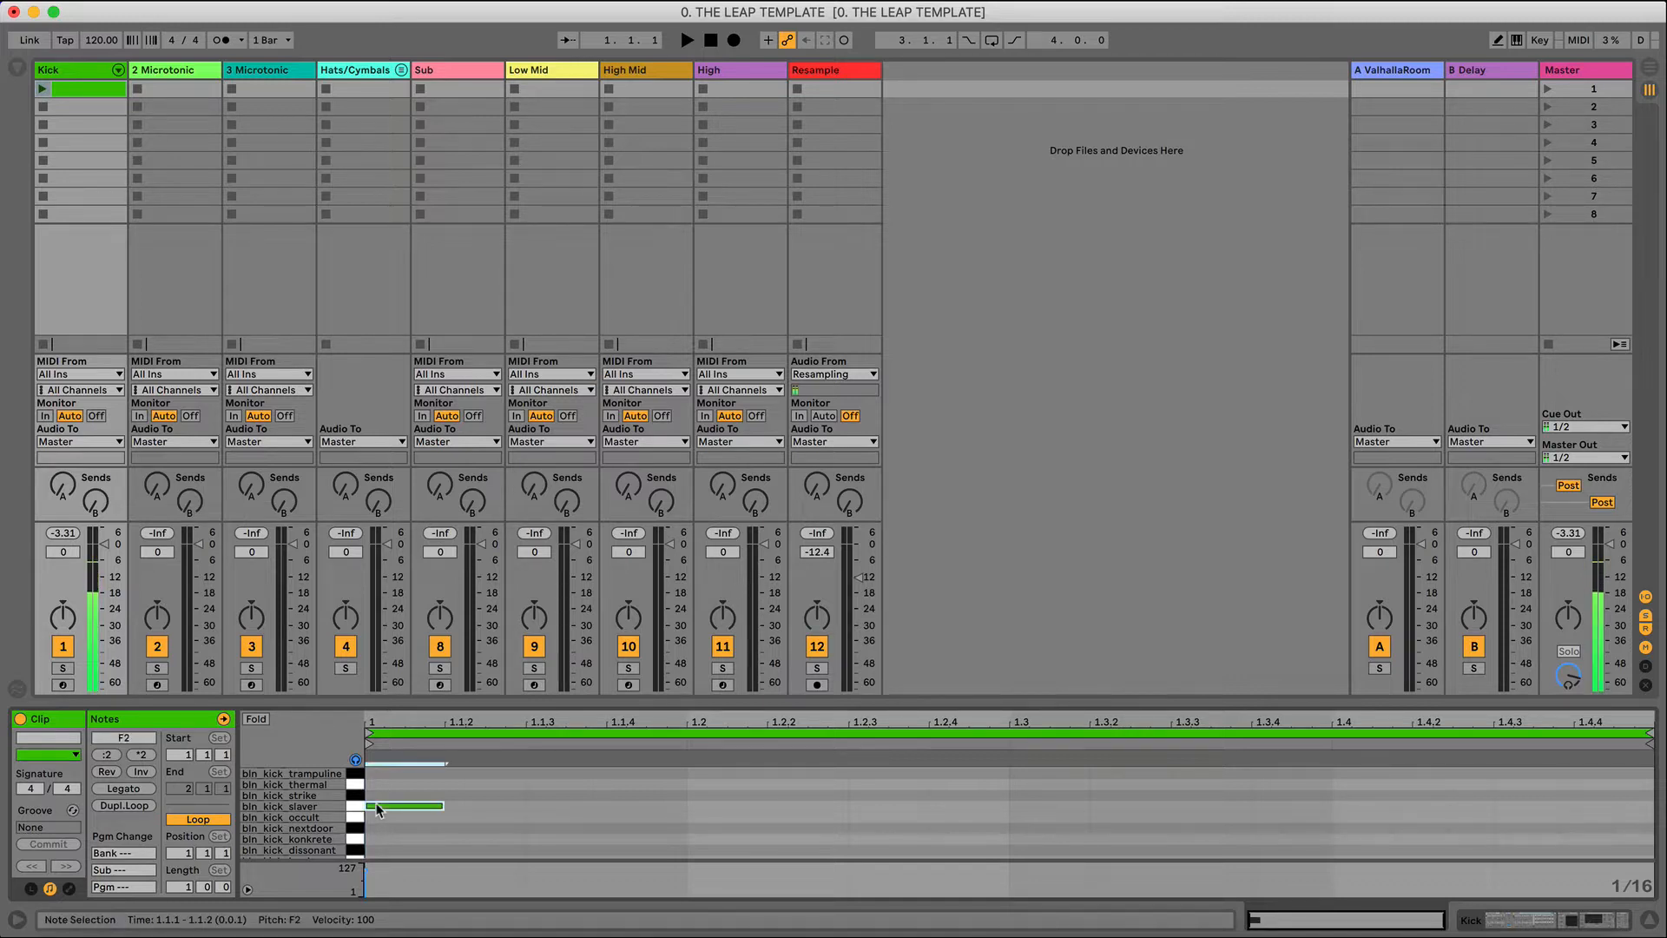
left_click_drag(107, 558, 108, 579)
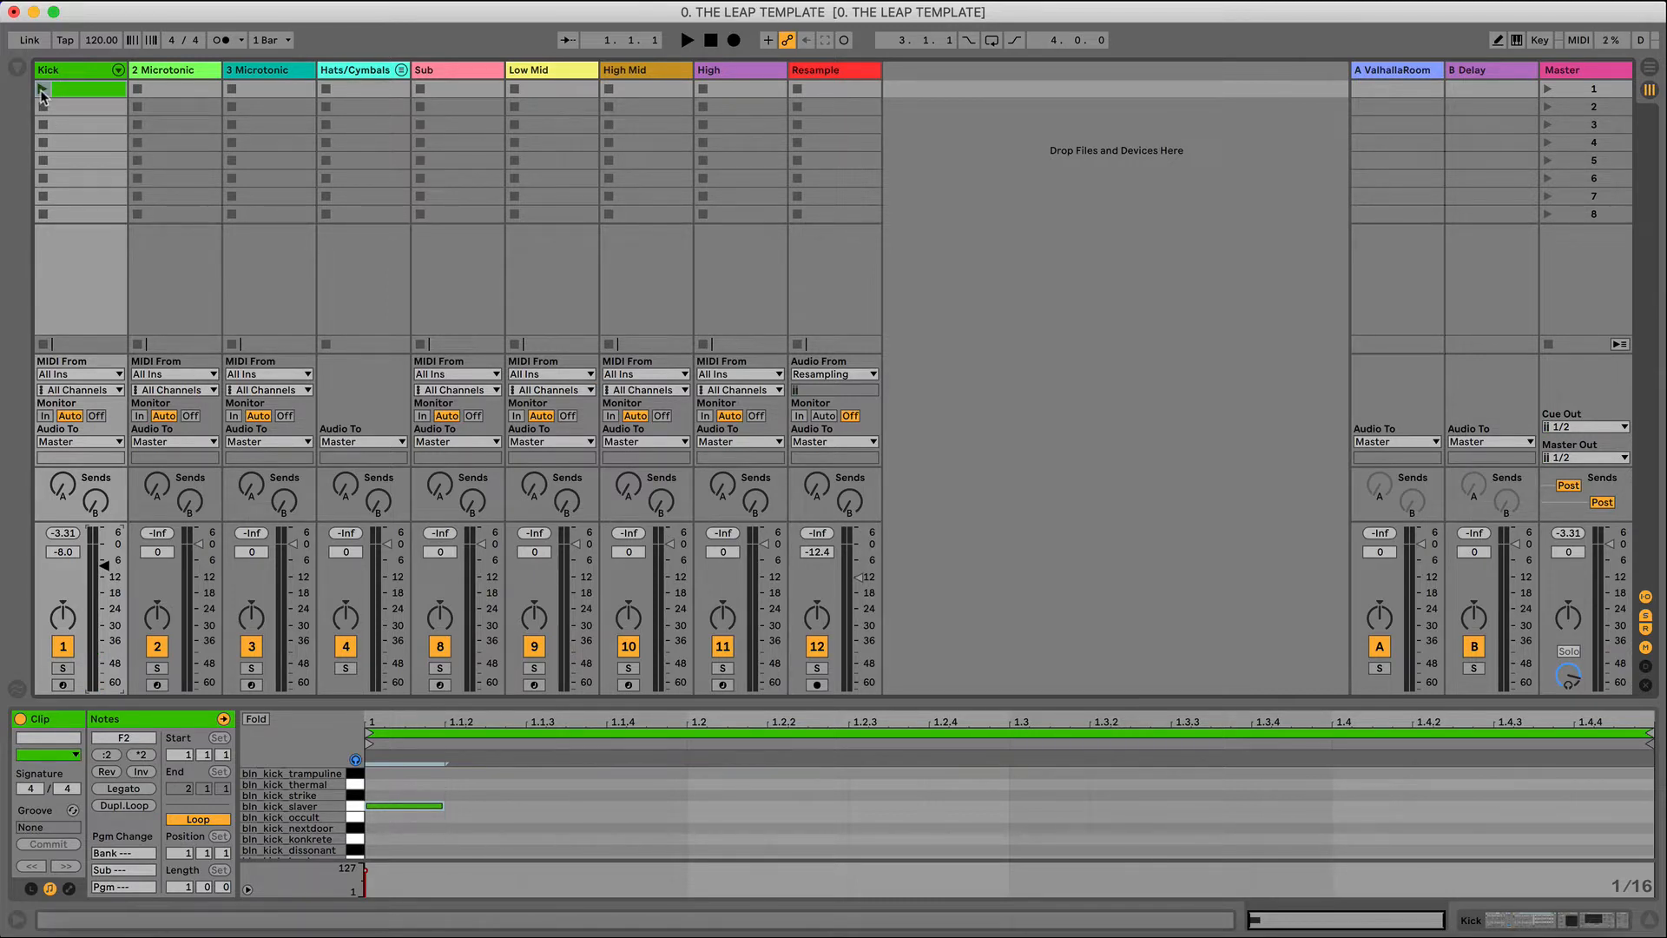
double_click(557, 801)
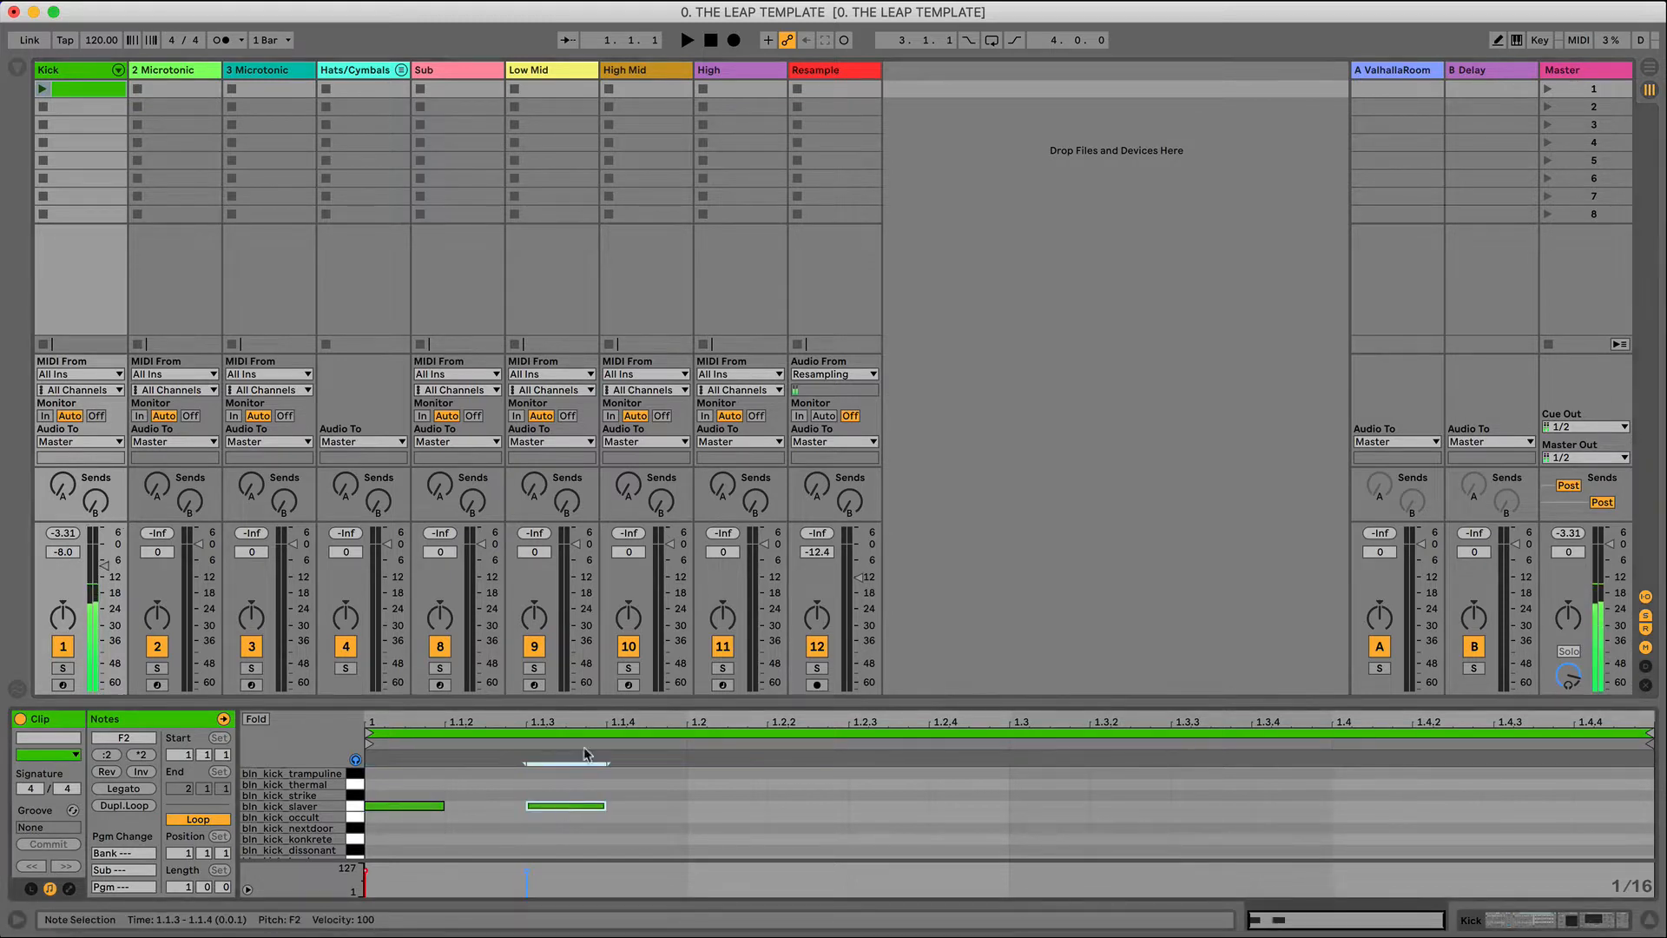
- Launch the Kick clip with the metronome on and add bln_kick_slaver notes at 1.2.2, 1.3, 1.3.3, 1.4 and 1.4.2
left_click(220, 41)
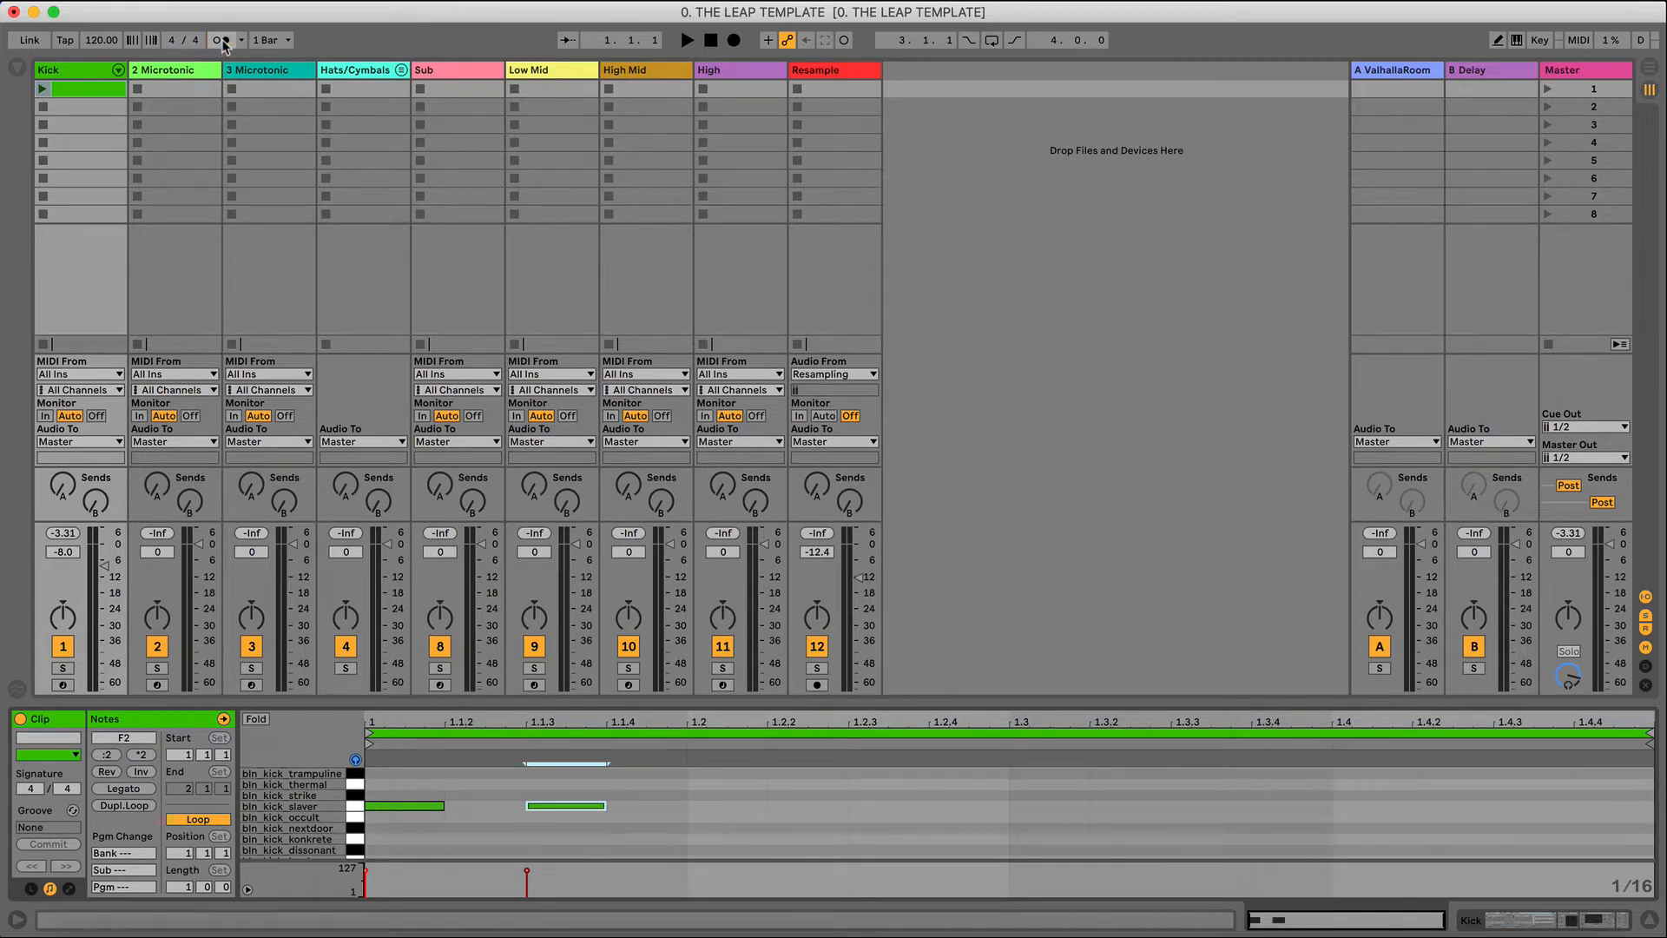
left_click(41, 89)
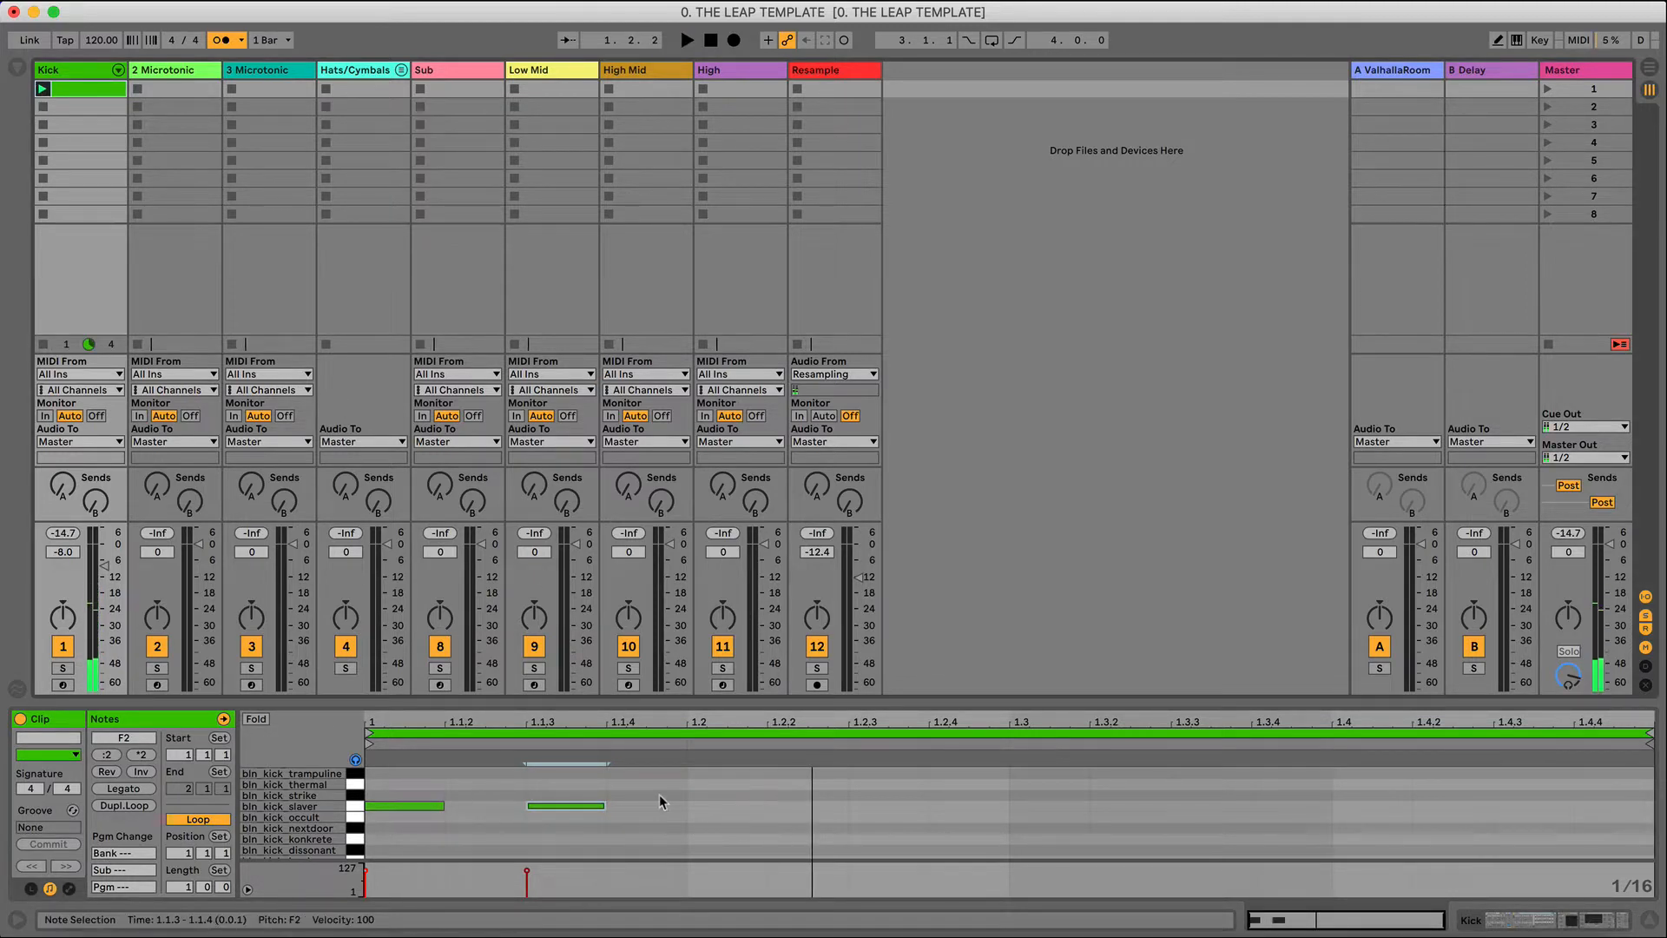
double_click(796, 805)
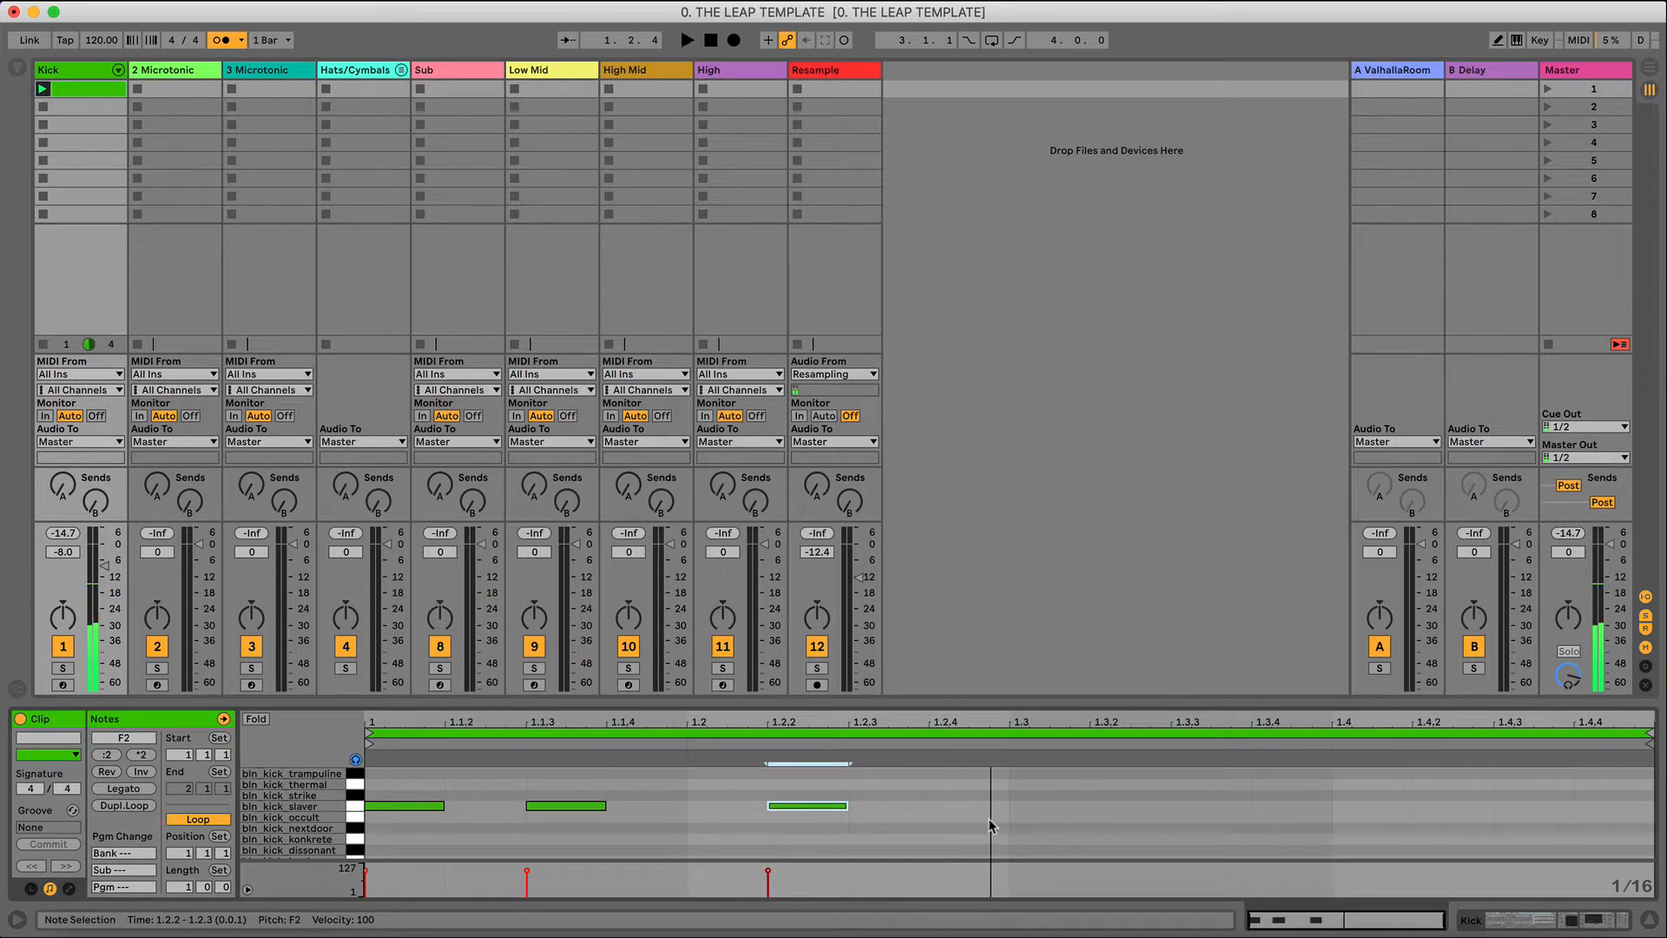
double_click(1022, 806)
left_click(1197, 808)
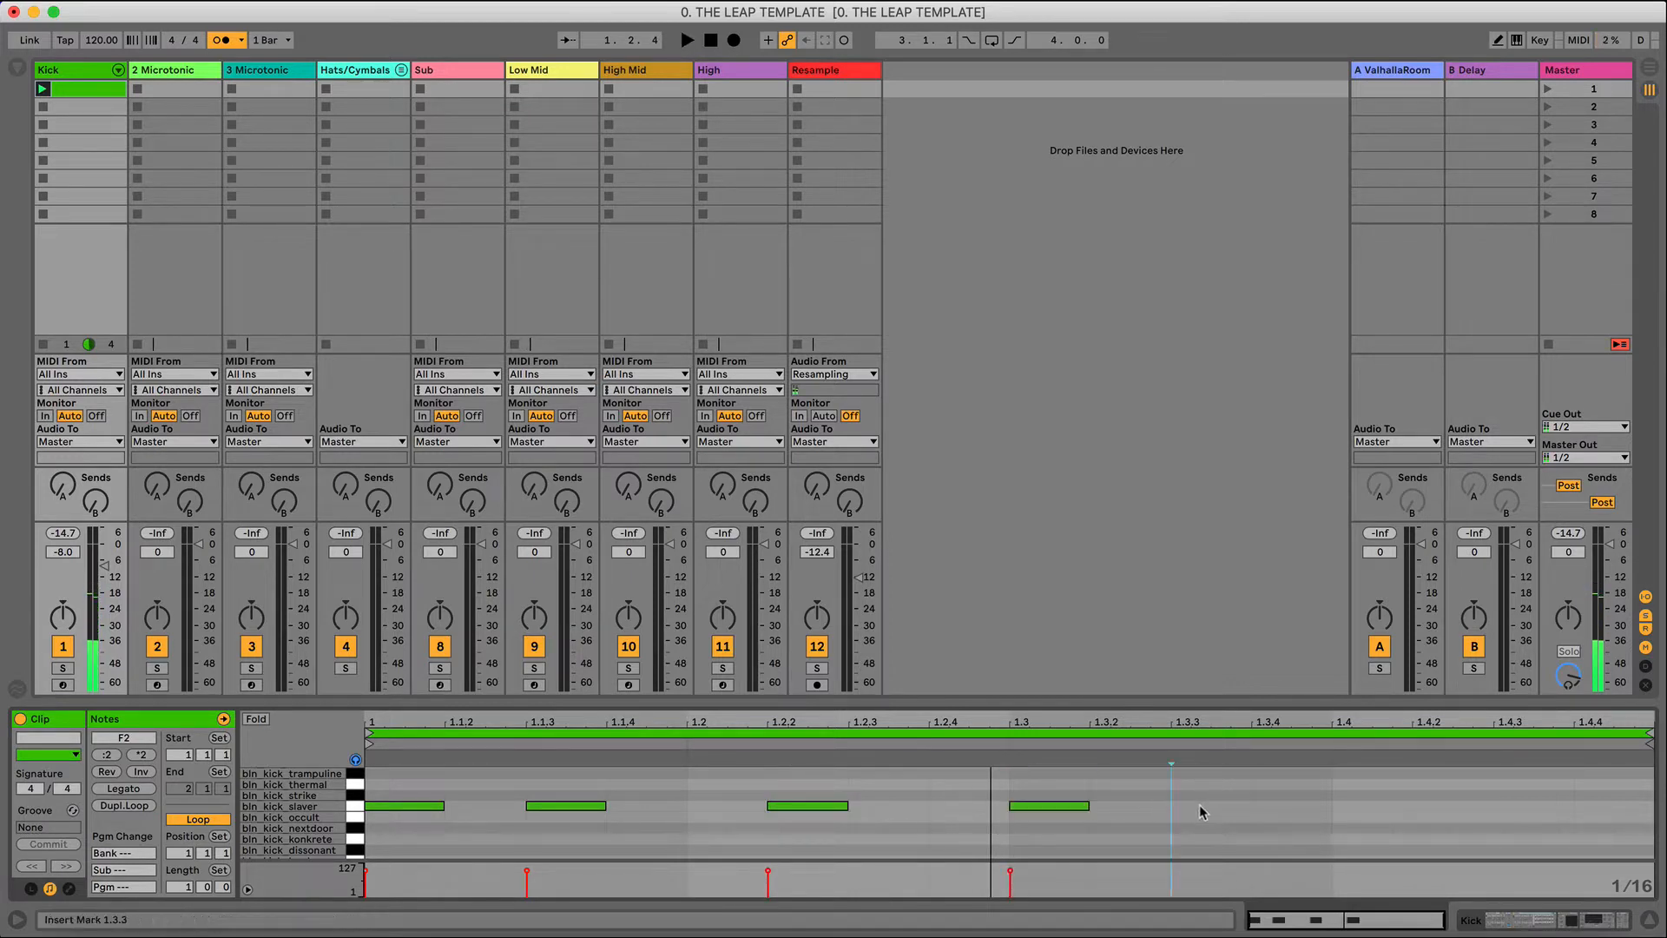
double_click(1201, 811)
double_click(1400, 805)
left_click(1444, 811)
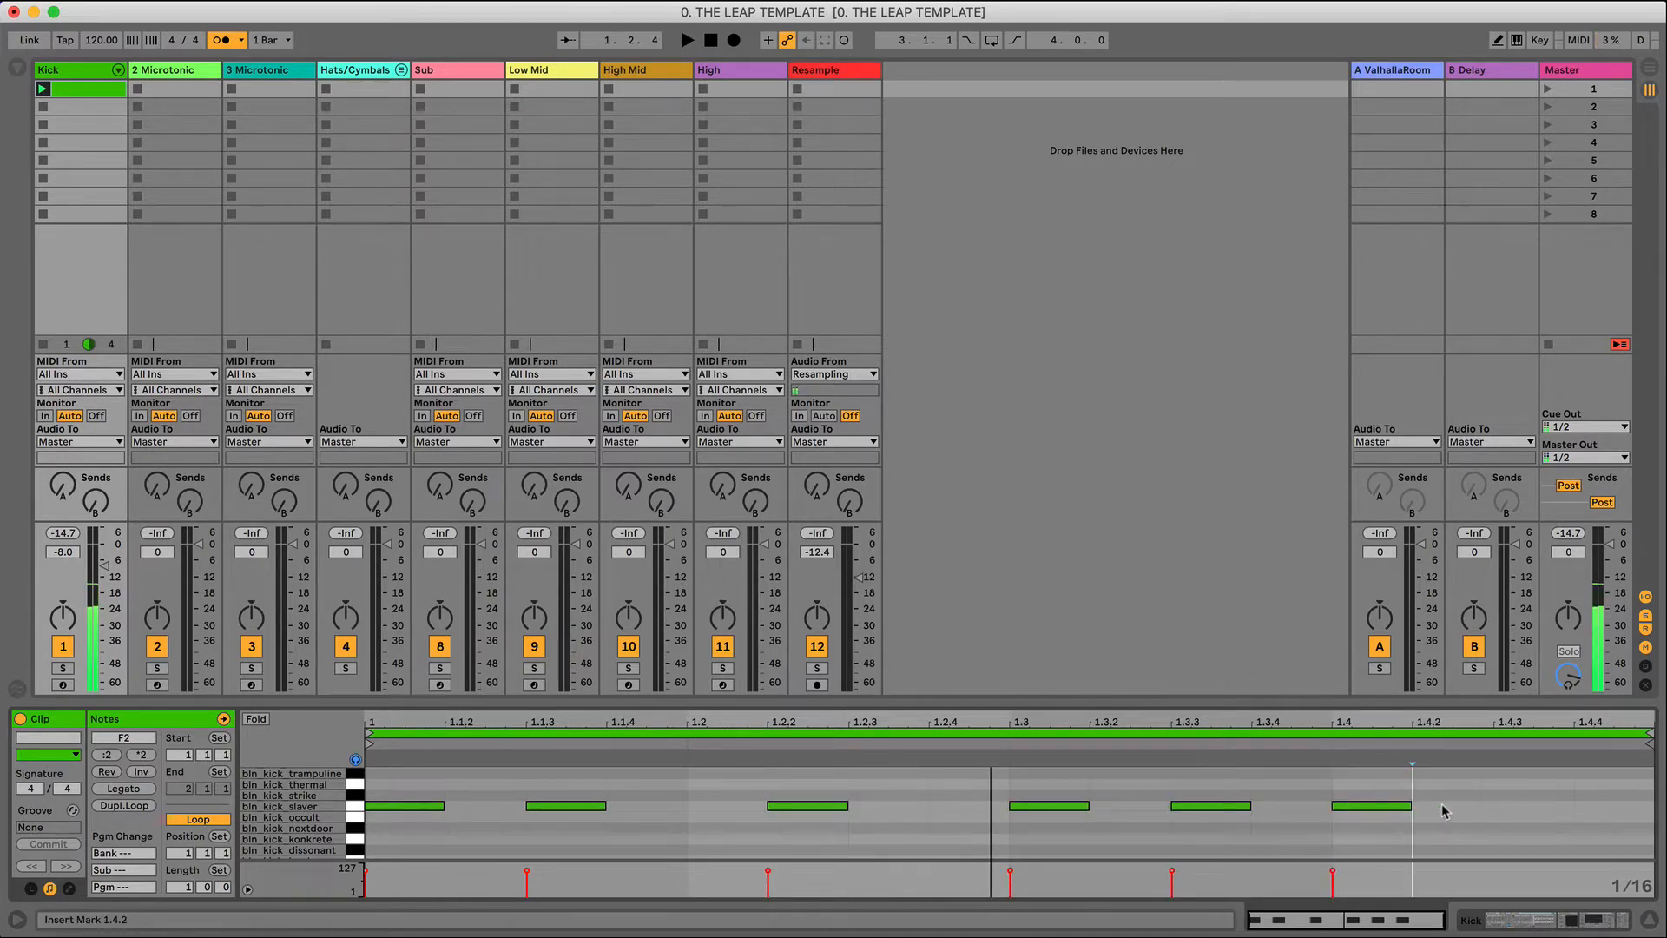
double_click(1444, 809)
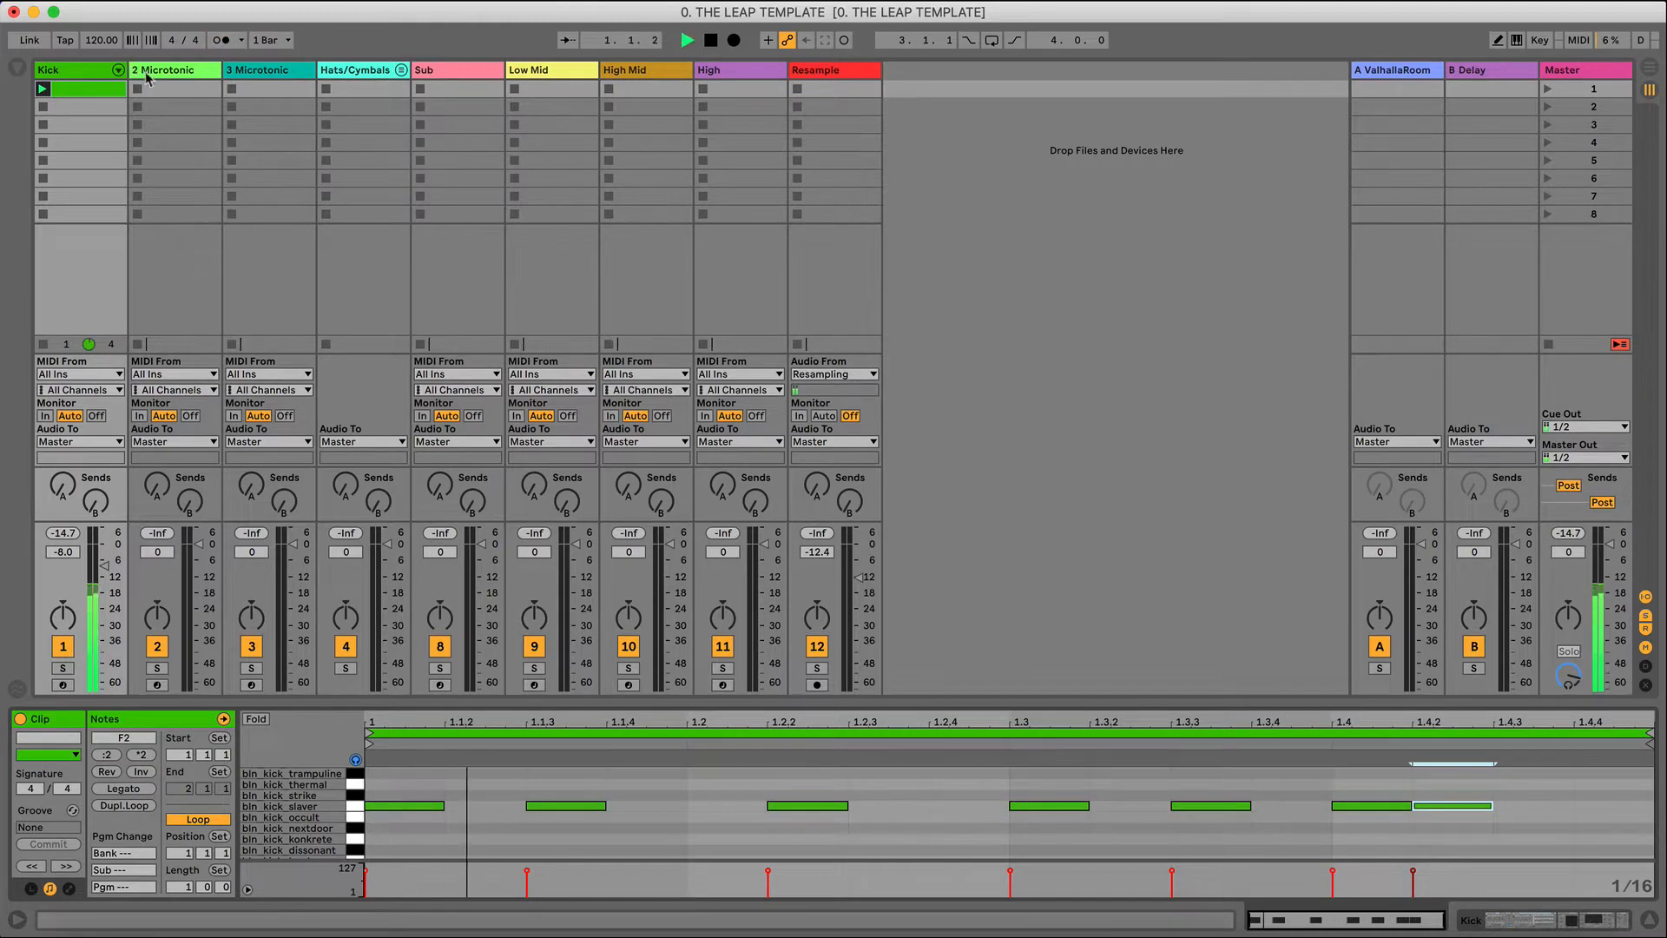
key("space")
- Create an empty MIDI clip in the Sub track's first slot and audition low notes around D2
left_click(441, 85)
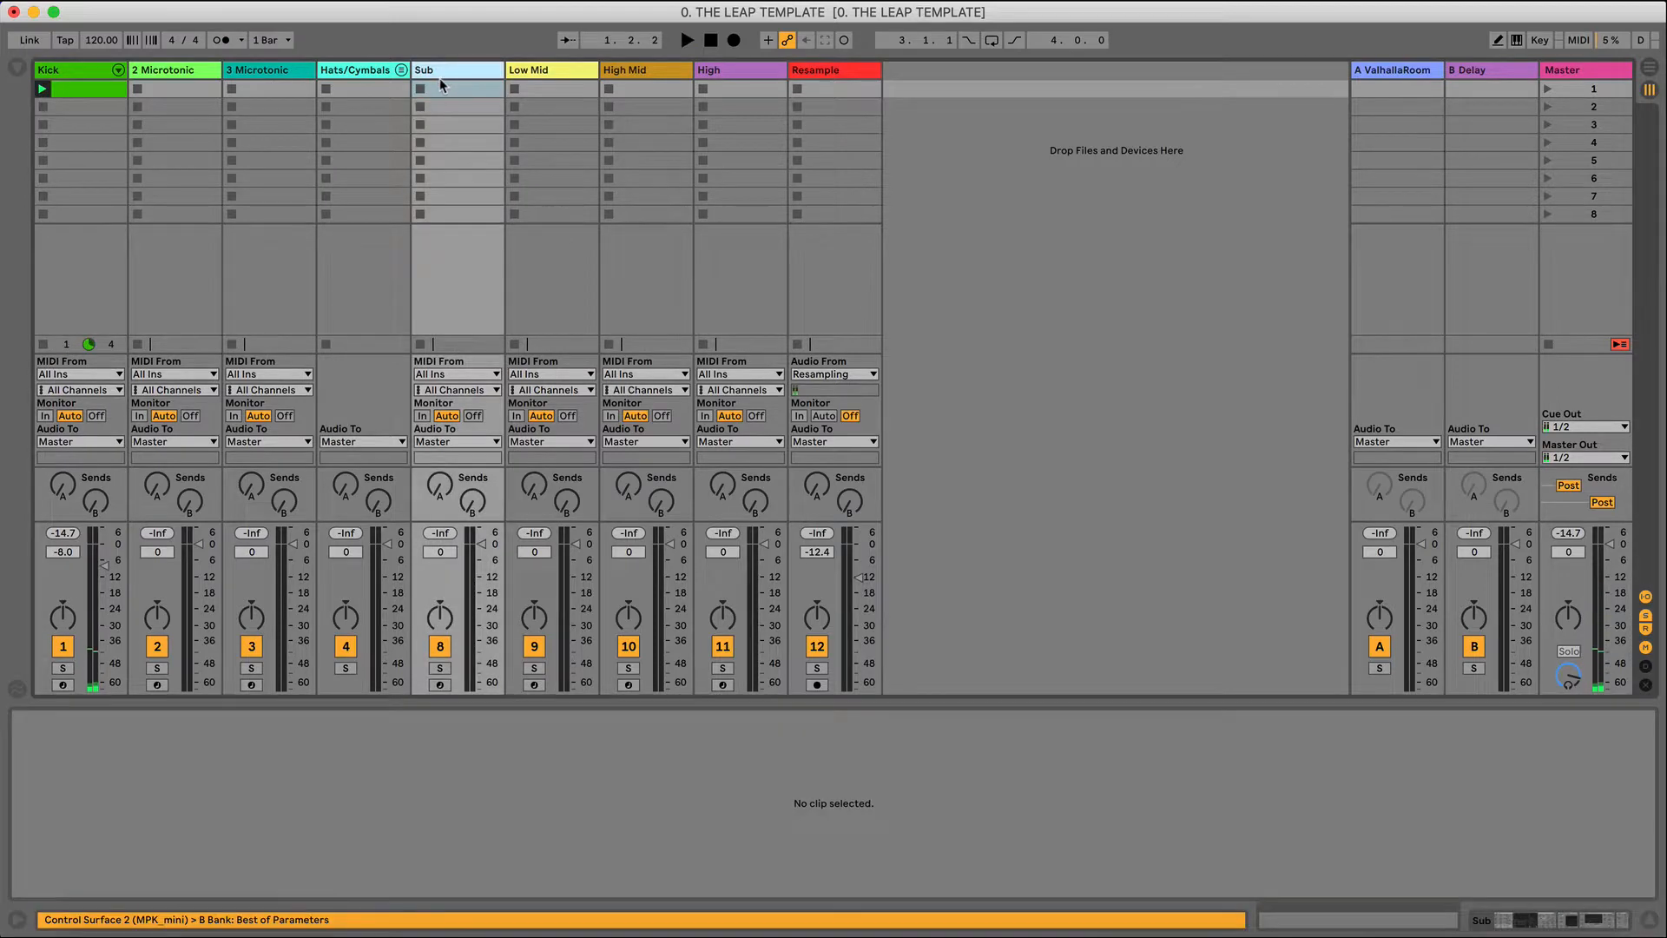
double_click(441, 87)
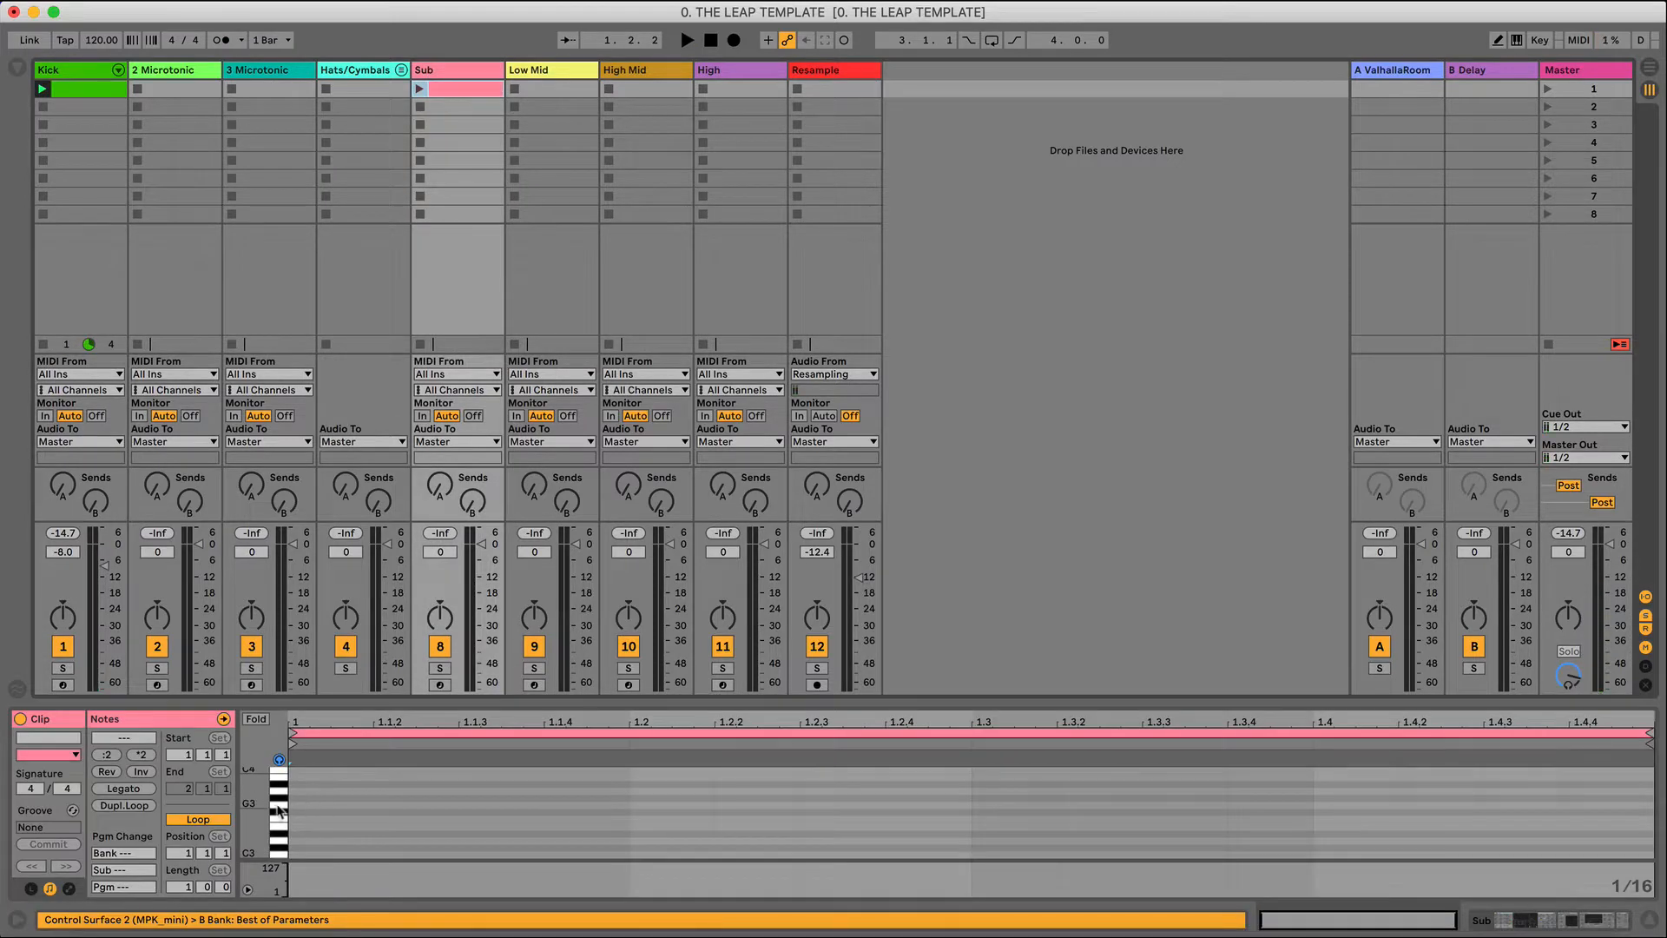
key("space")
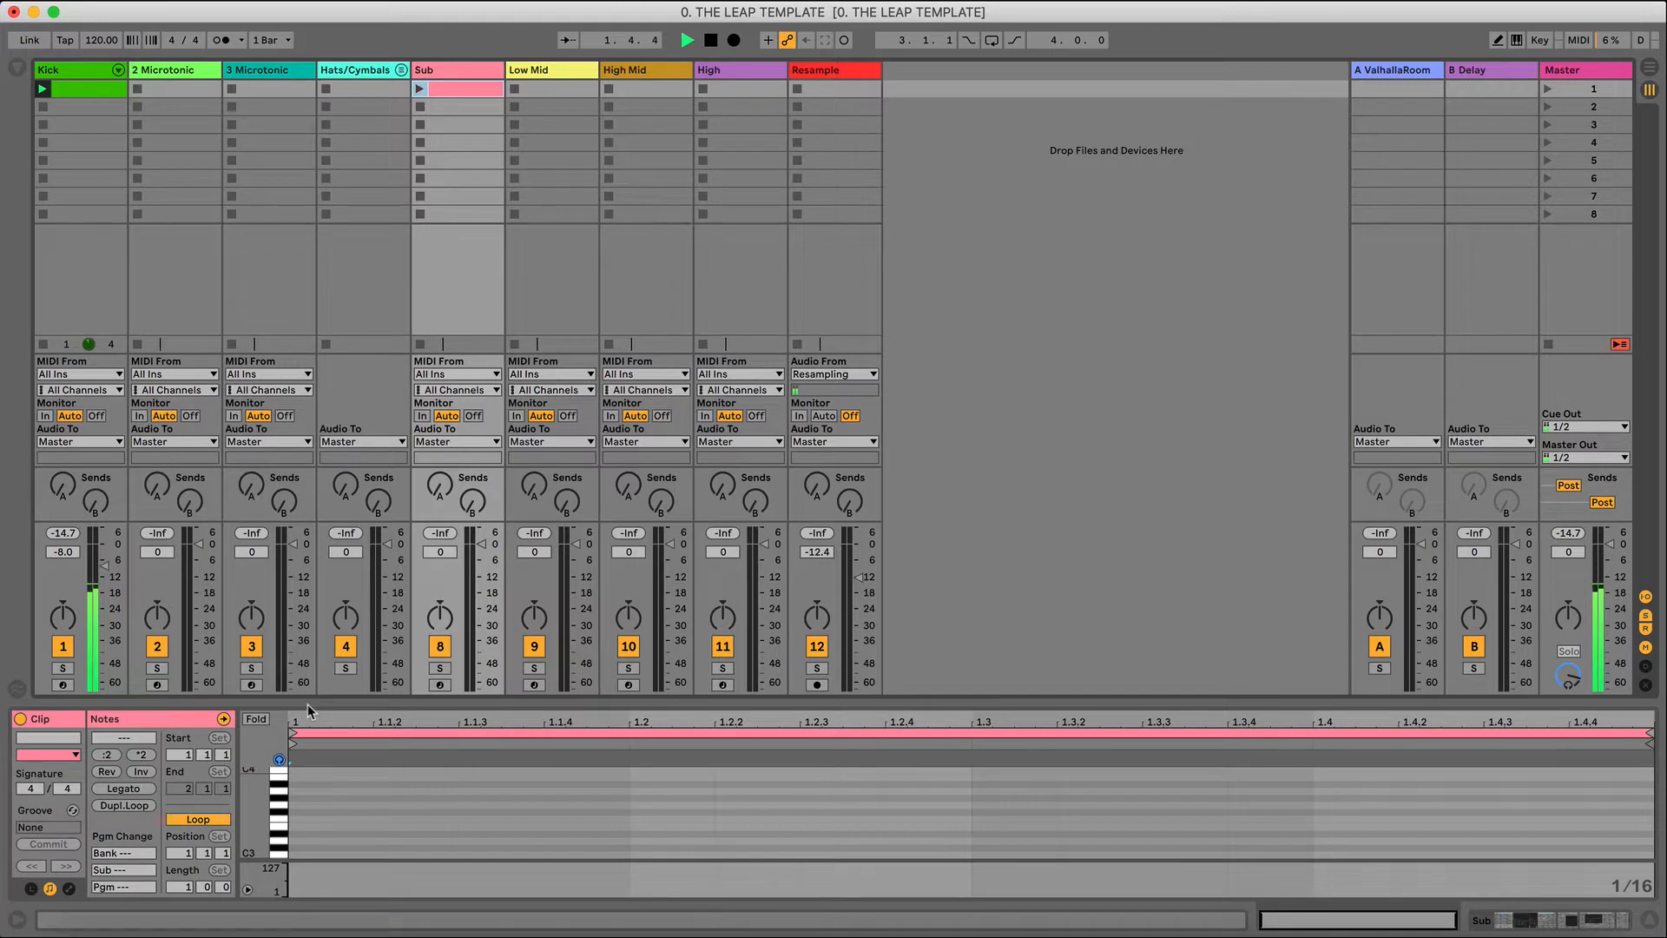
key("space")
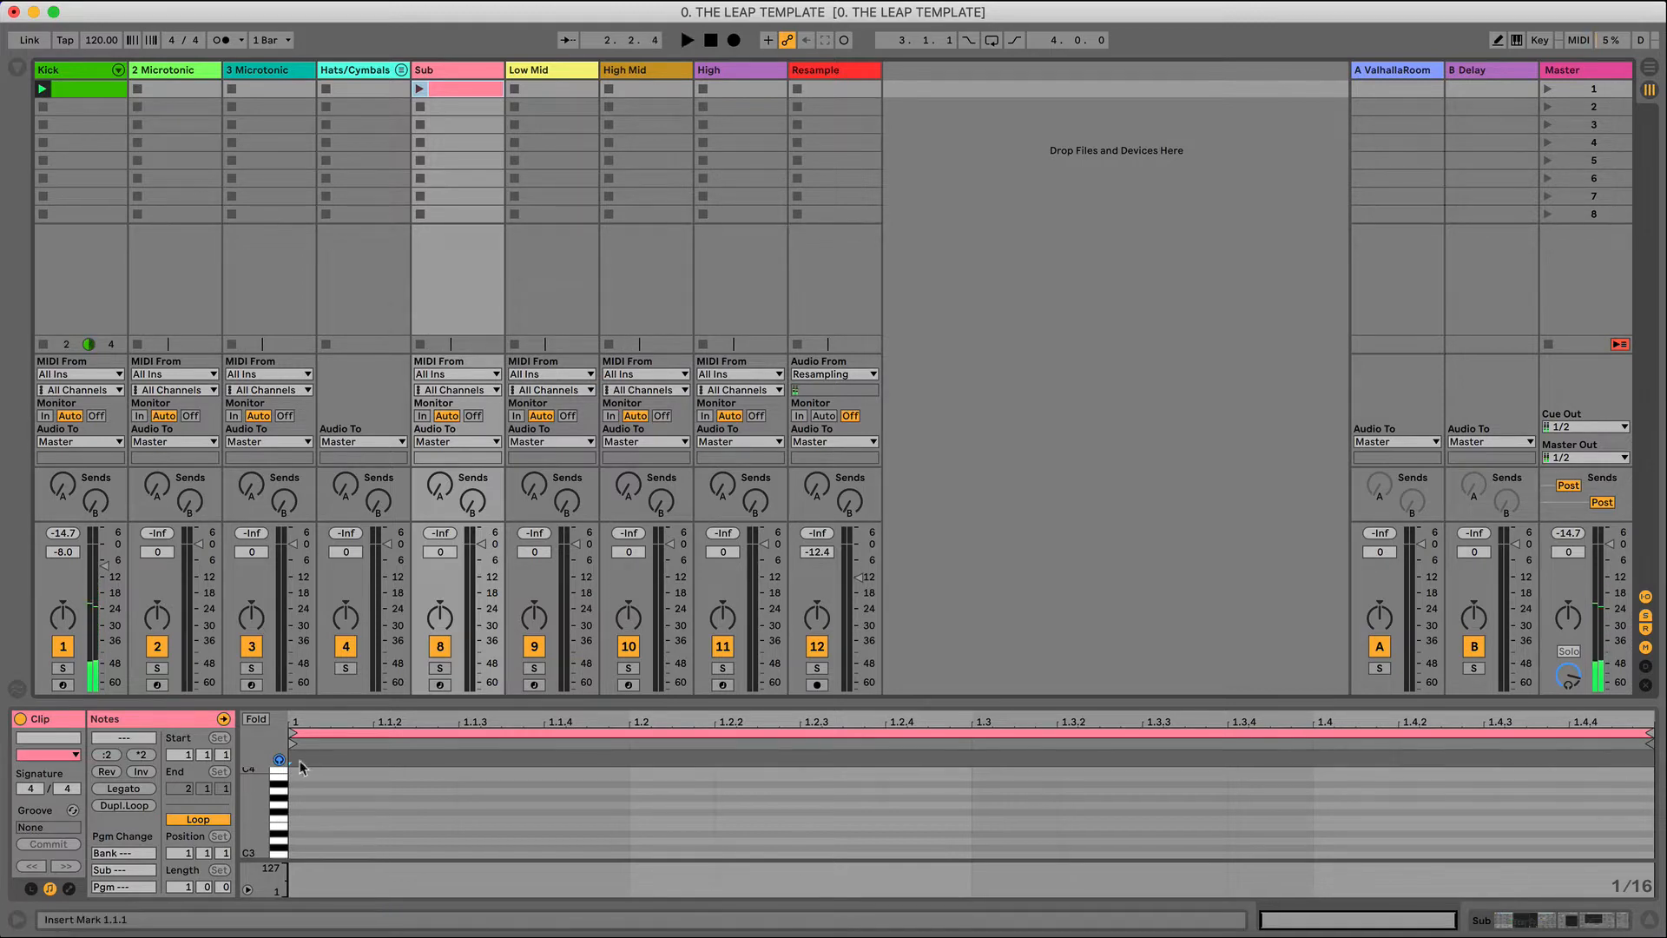
scroll(278, 806, "down", 4)
left_click(278, 807)
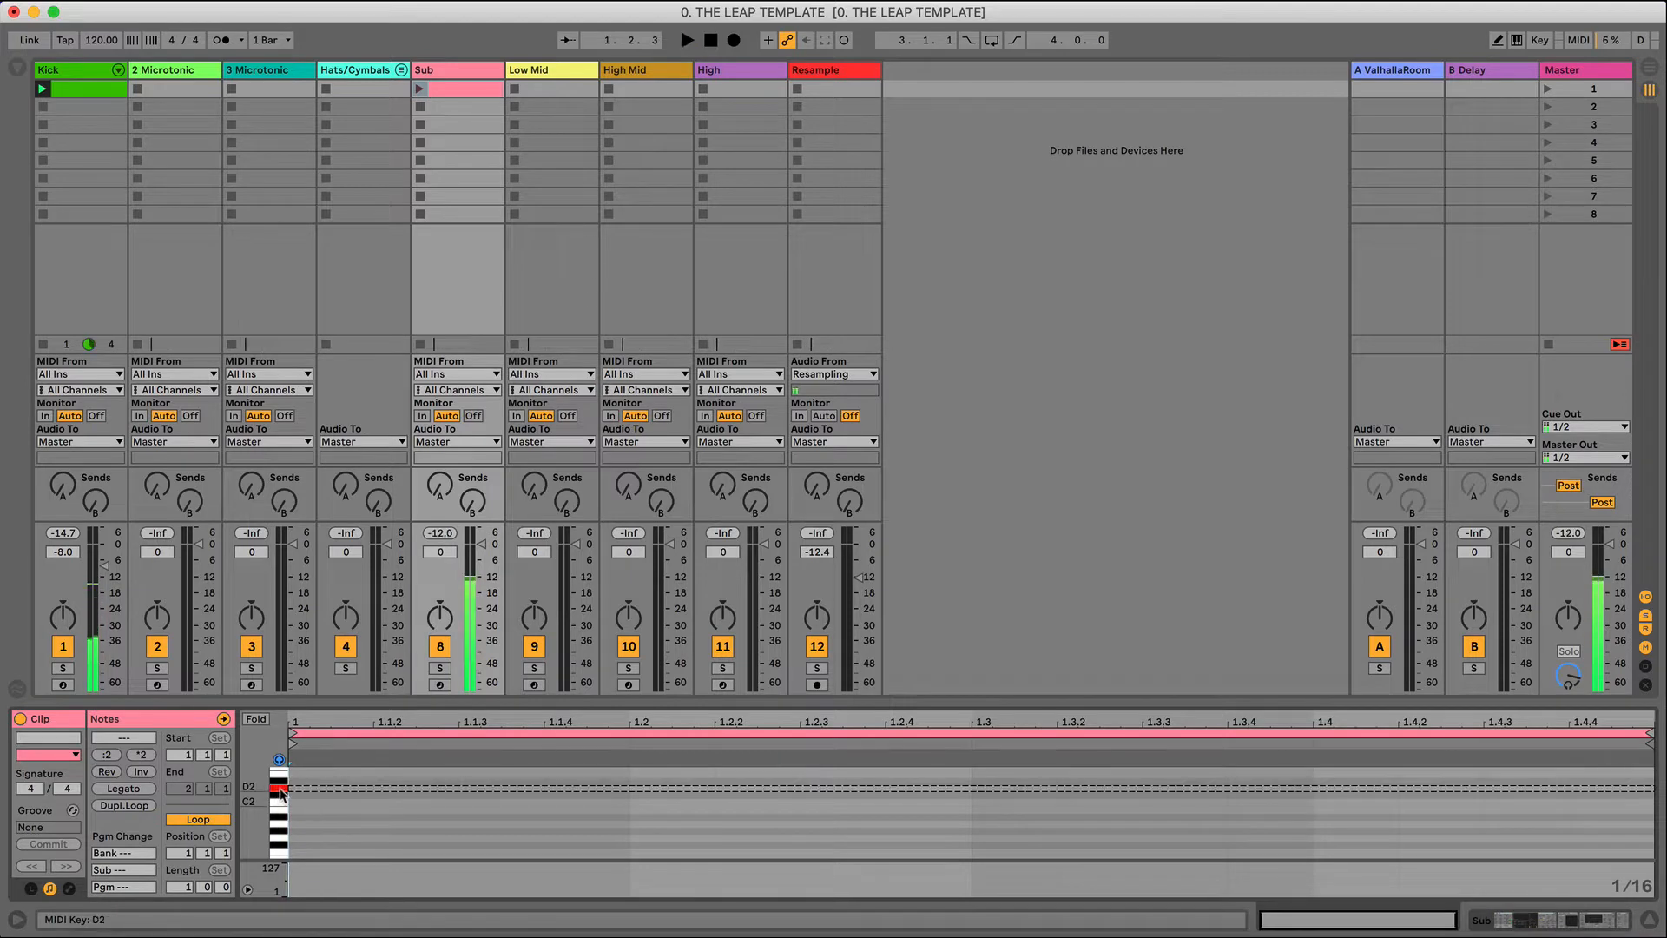
- Audition A#1 in the Sub clip and add an A#1 sixteenth note at 1.1.1
left_click(281, 811)
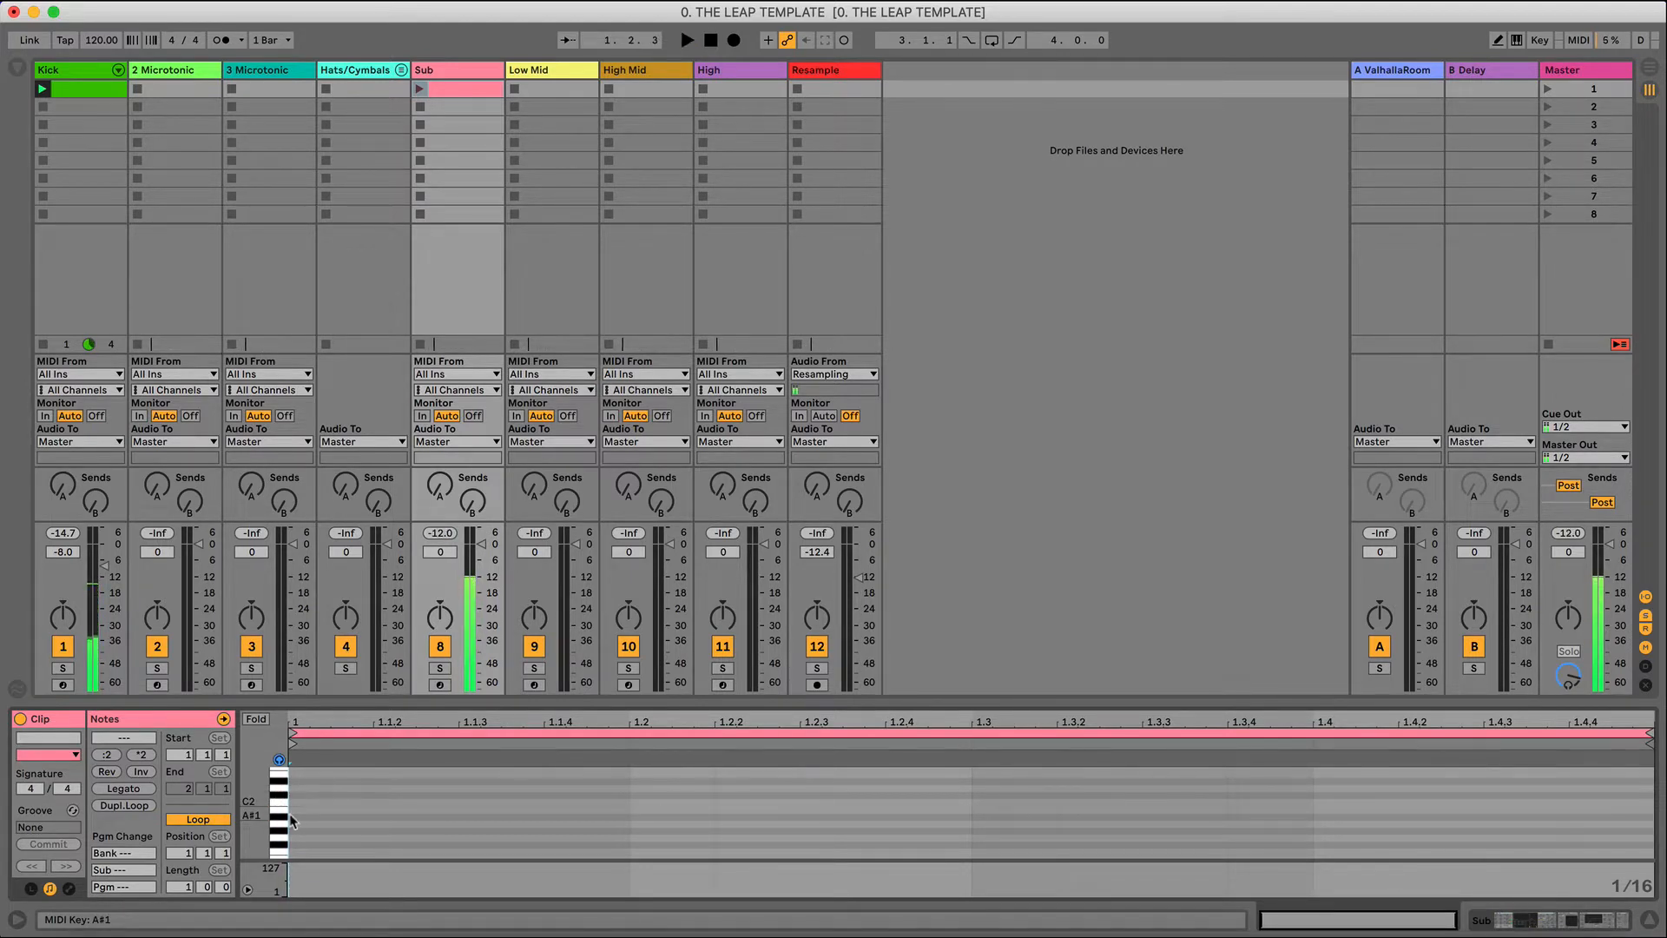
double_click(300, 816)
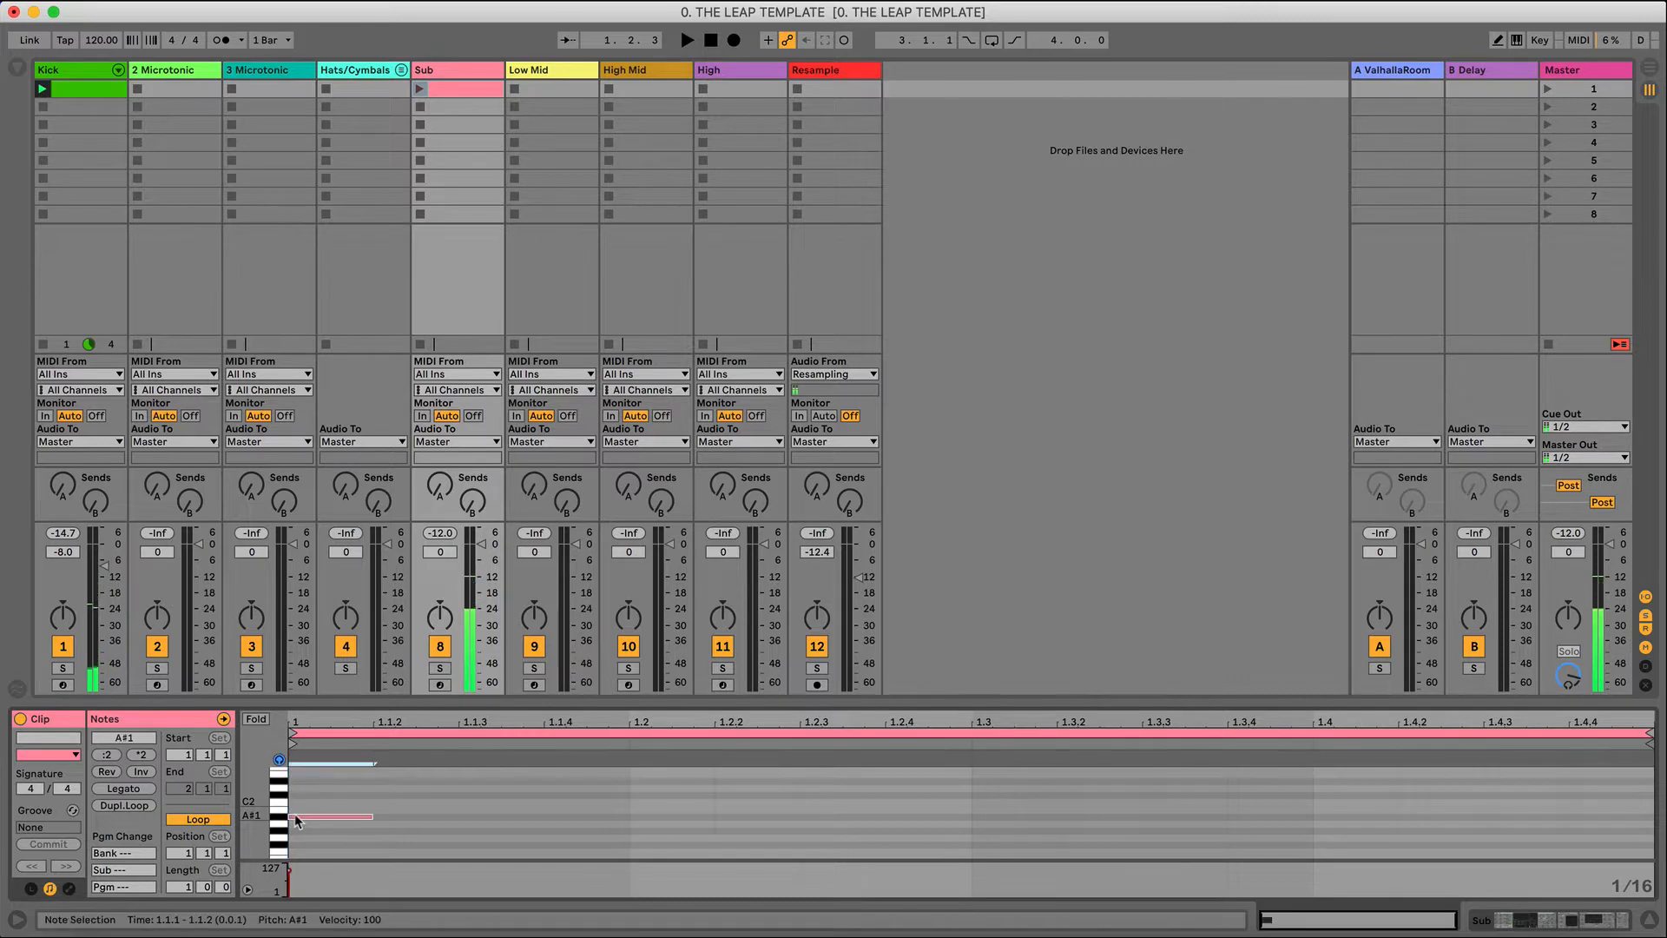
- Play the Kick pattern while raising the 101 Techno Kicks rack's Pitch to +24 st
left_click(91, 83)
left_click(1510, 924)
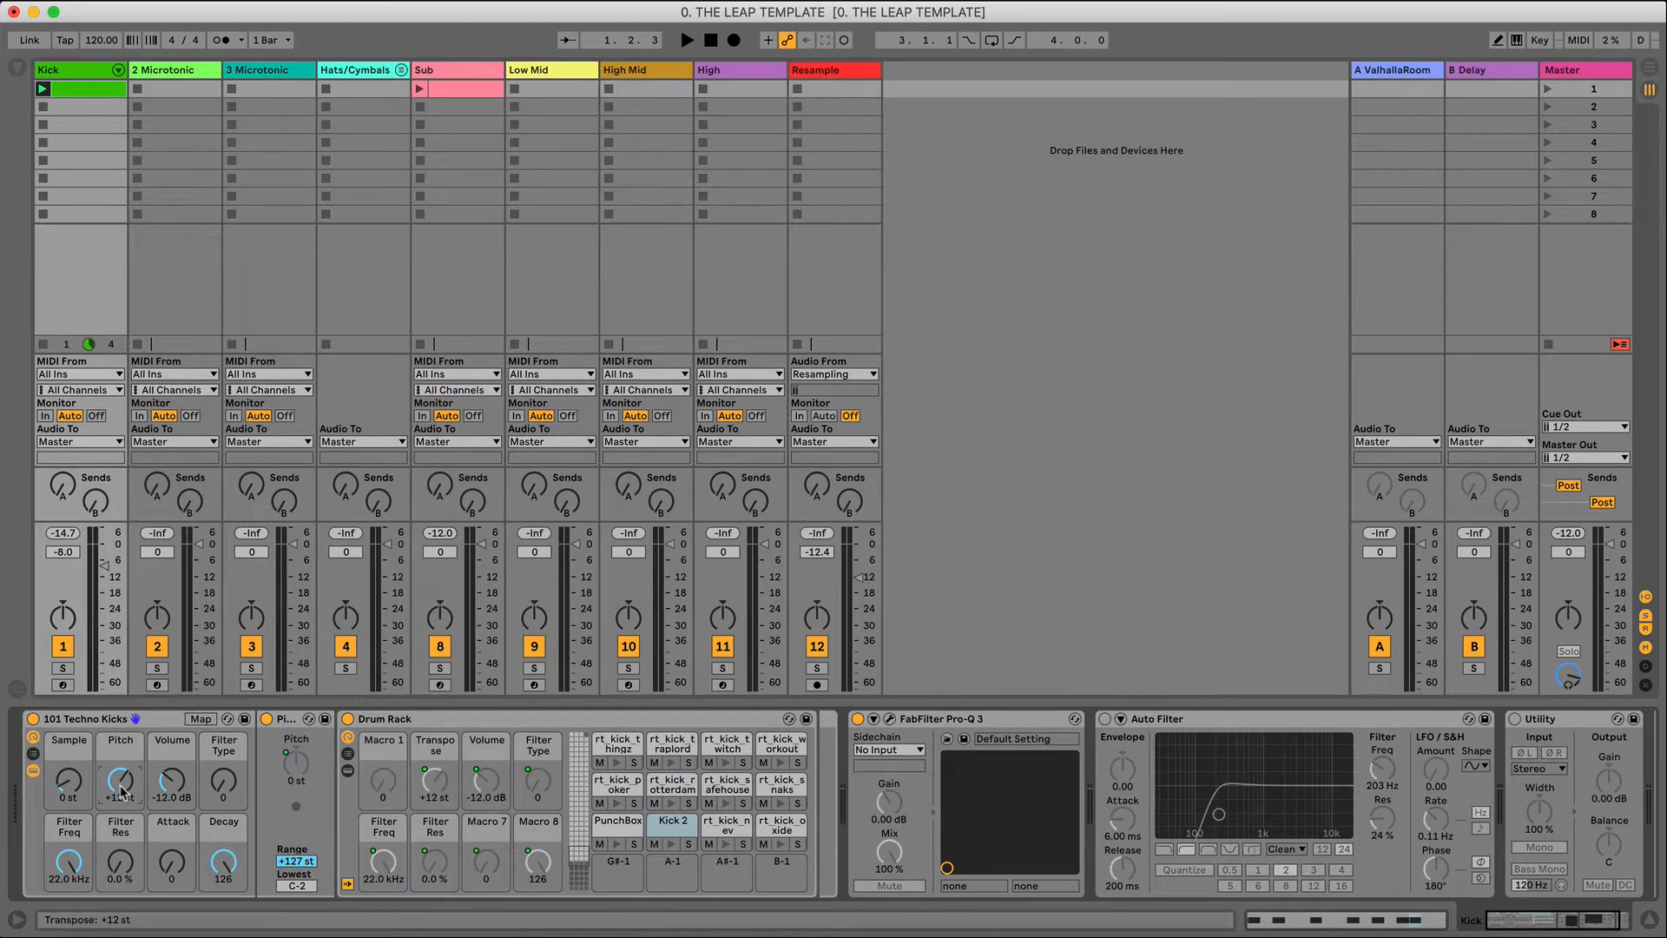
key("space")
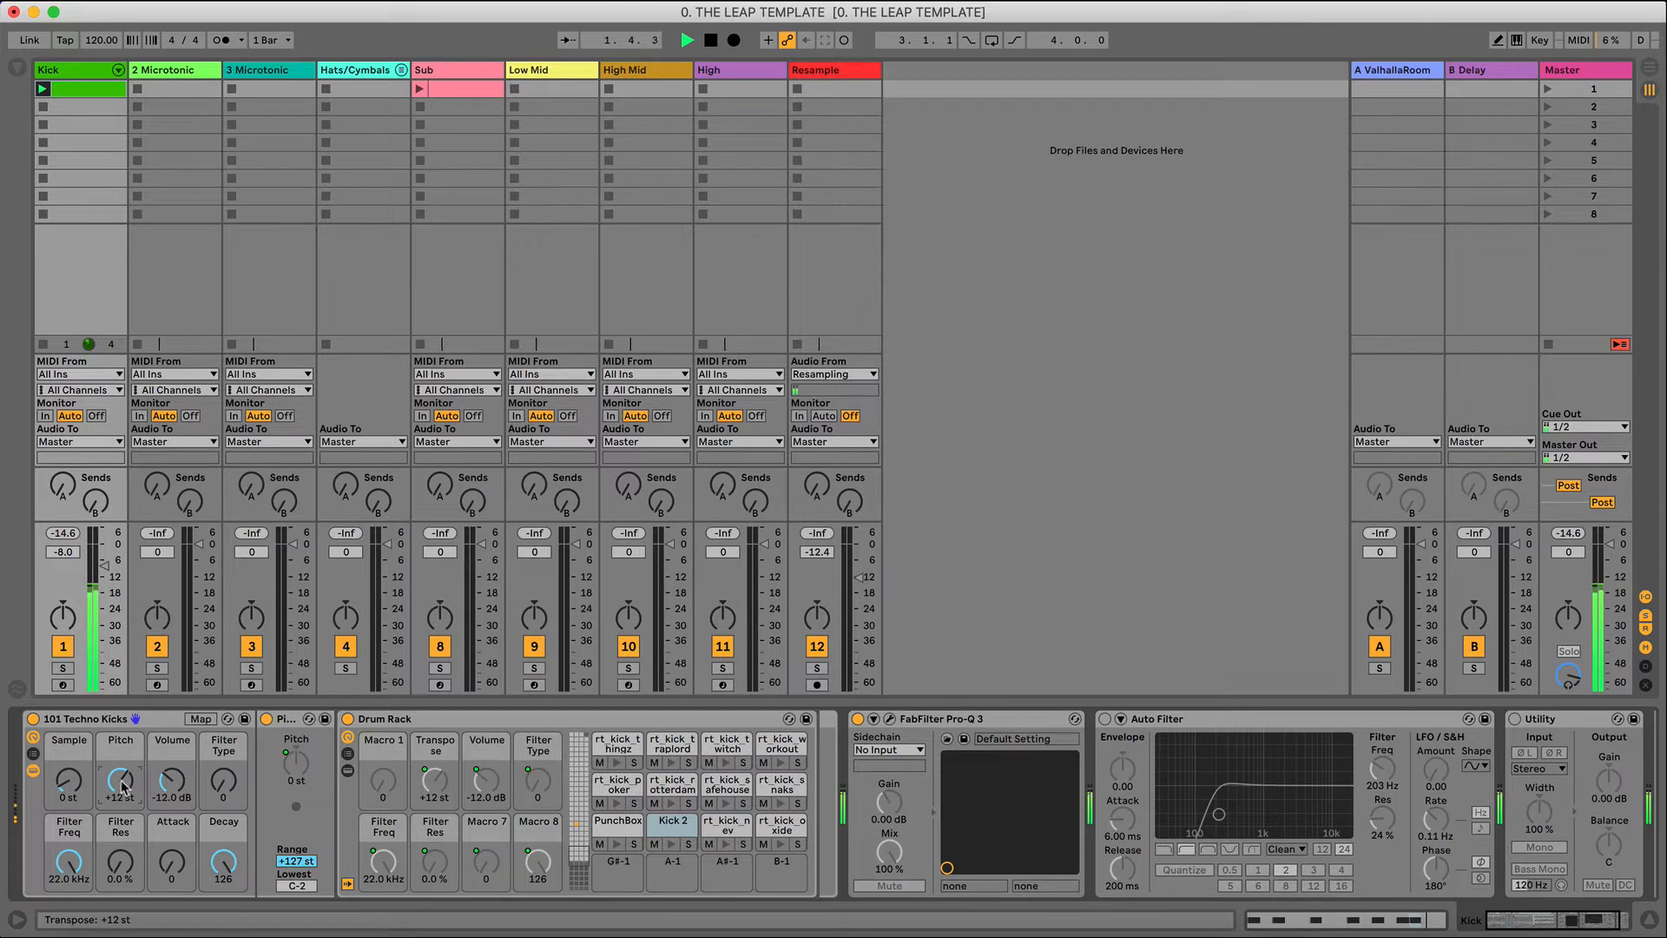
left_click_drag(120, 781, 120, 725)
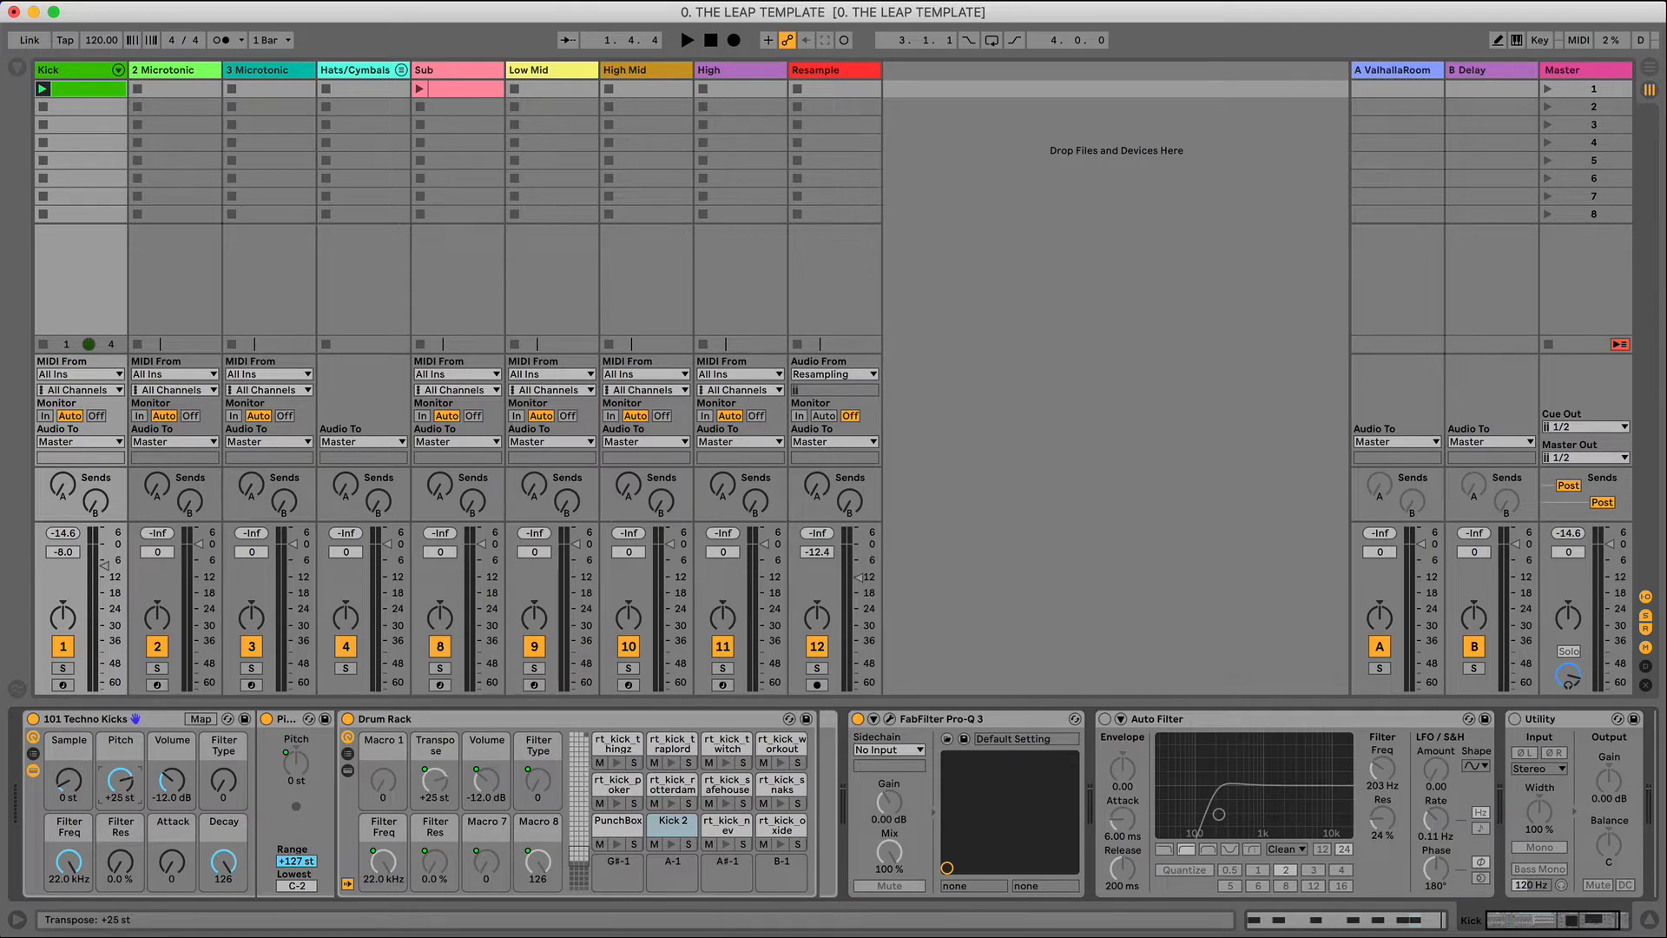
key("space")
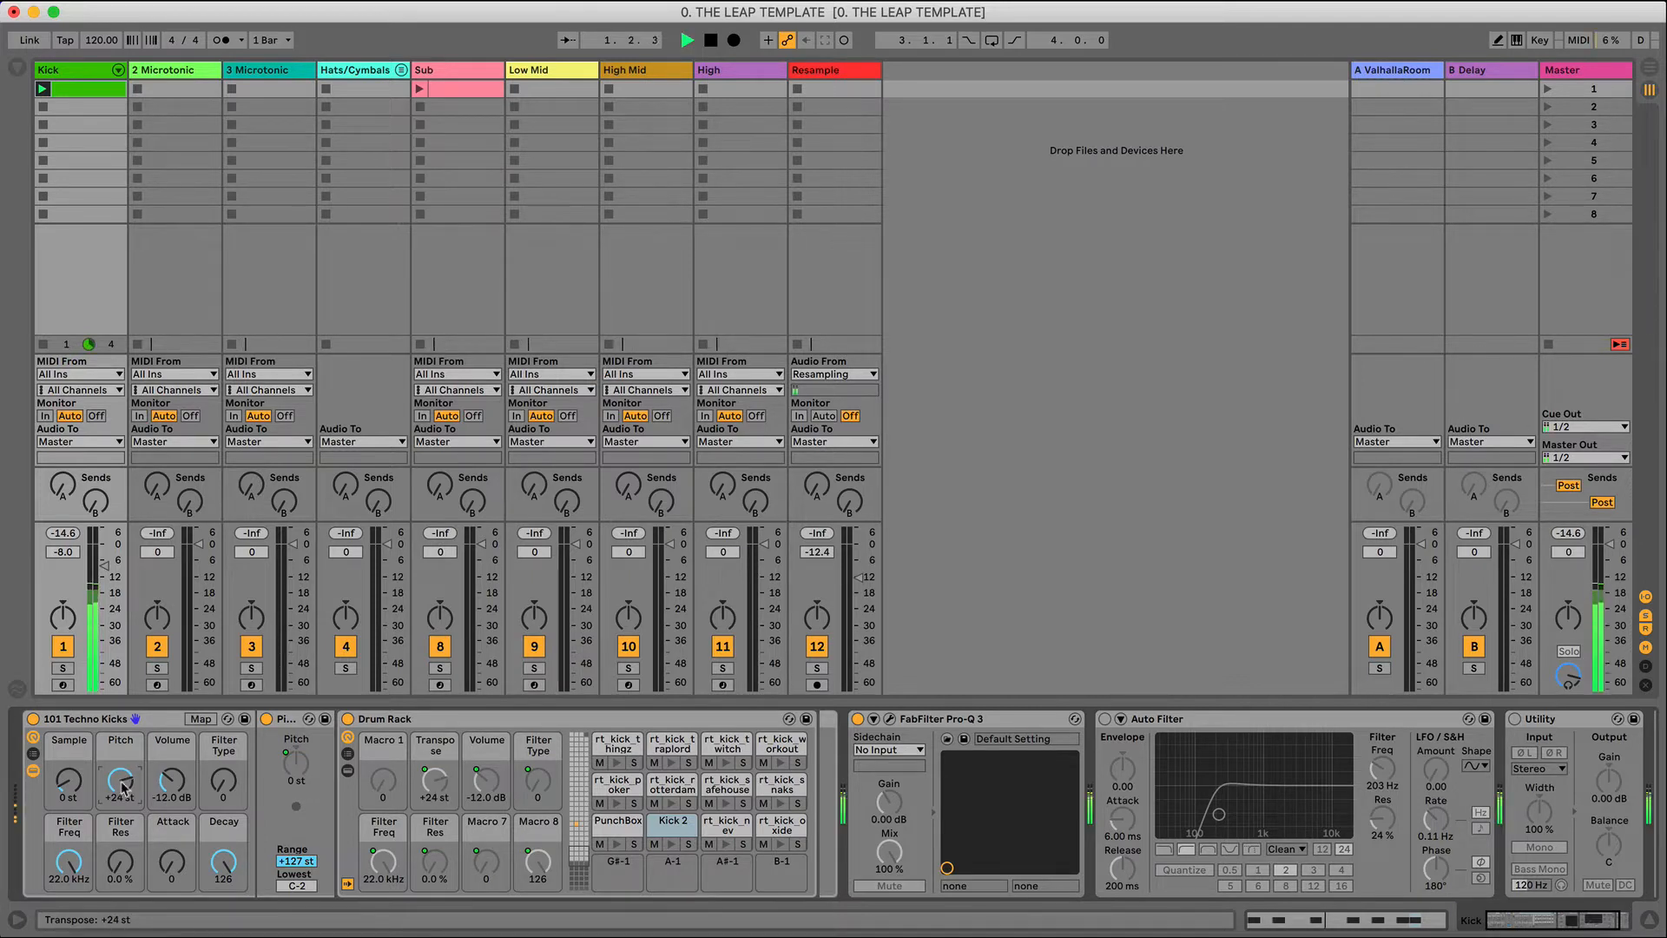
key("space")
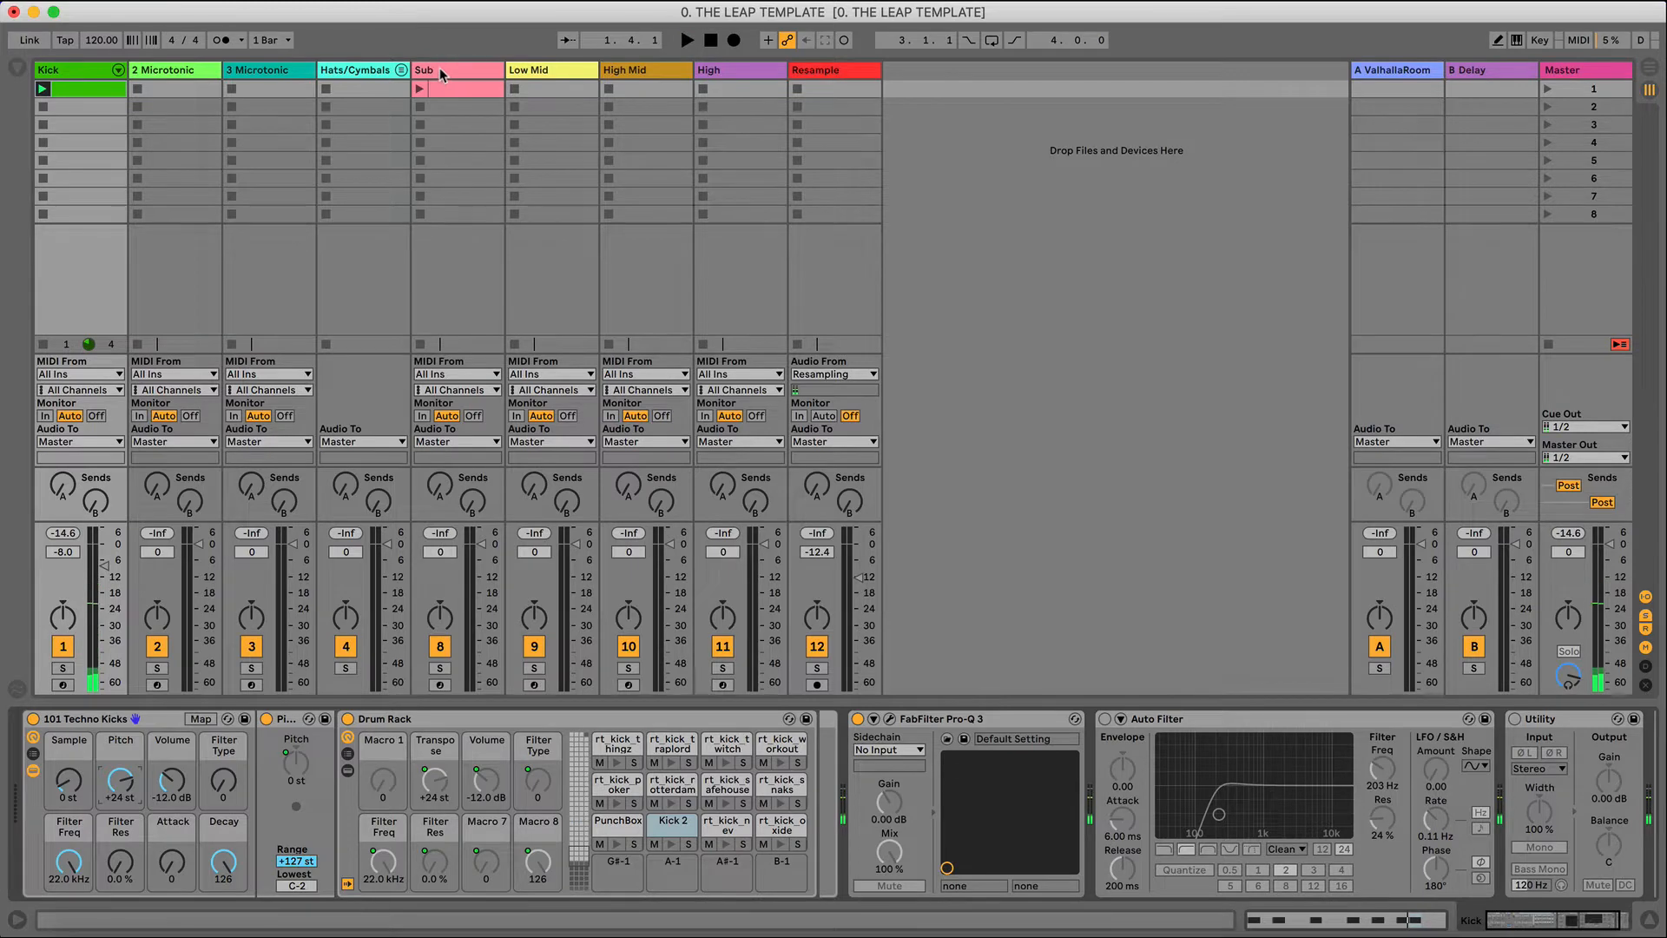
- Transpose the note at the start of the Sub clip to D1, auditioning D#2 on the way
left_click(439, 71)
left_click(1292, 917)
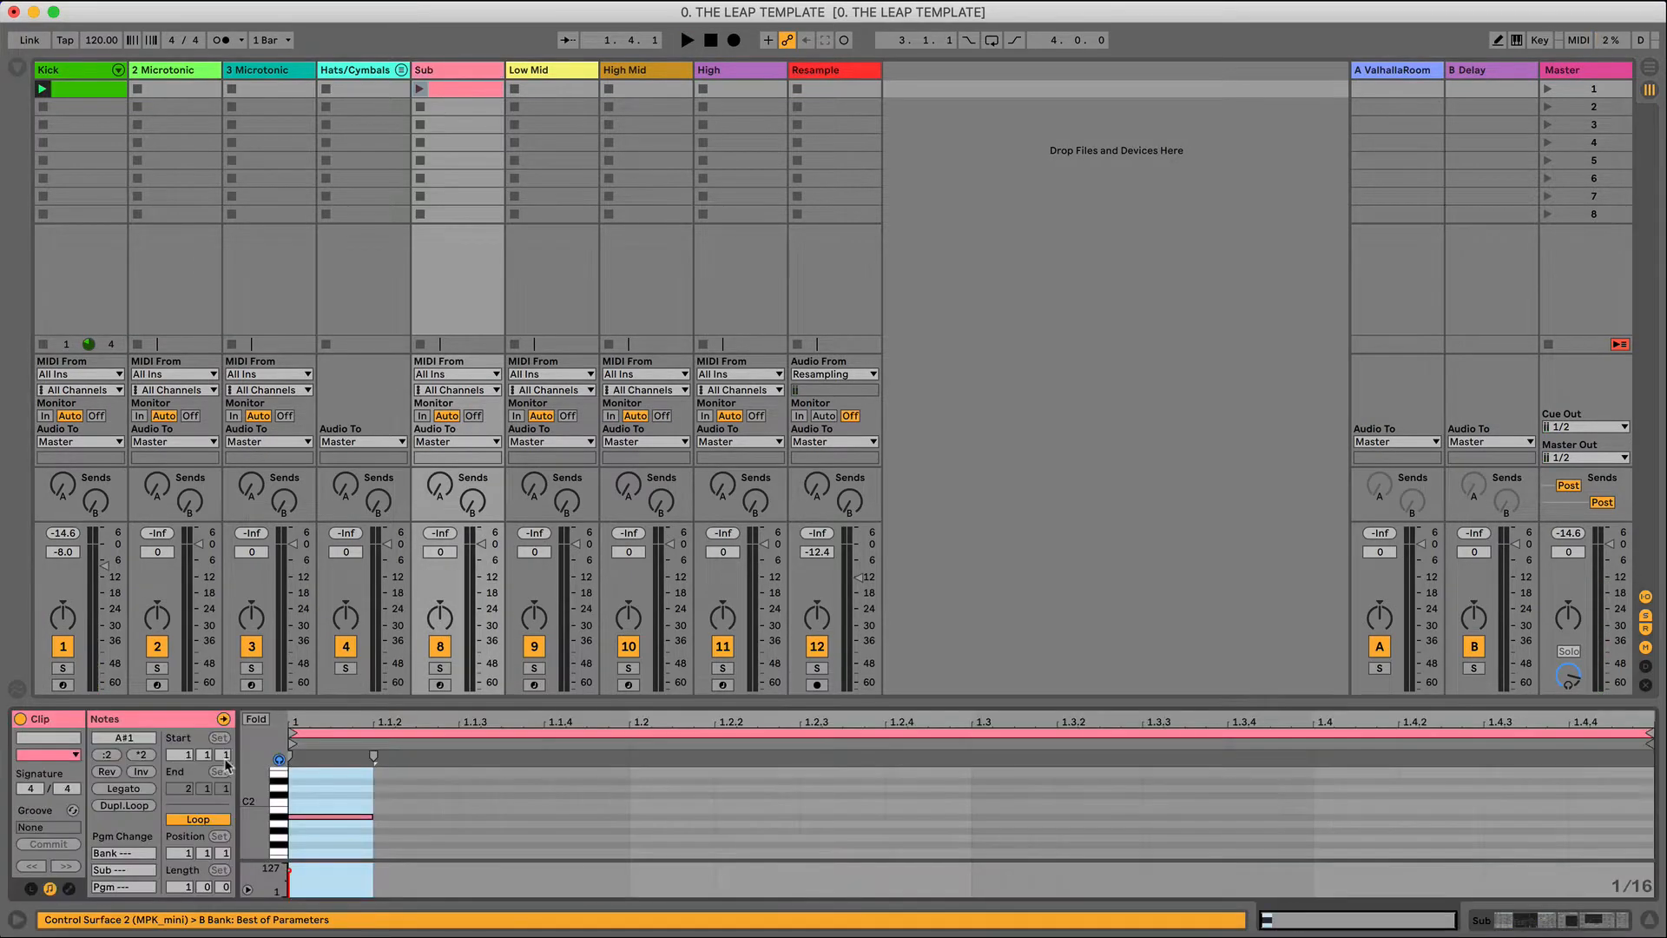
left_click(276, 820)
key("Up")
key("Up")
key("Up")
key("Up")
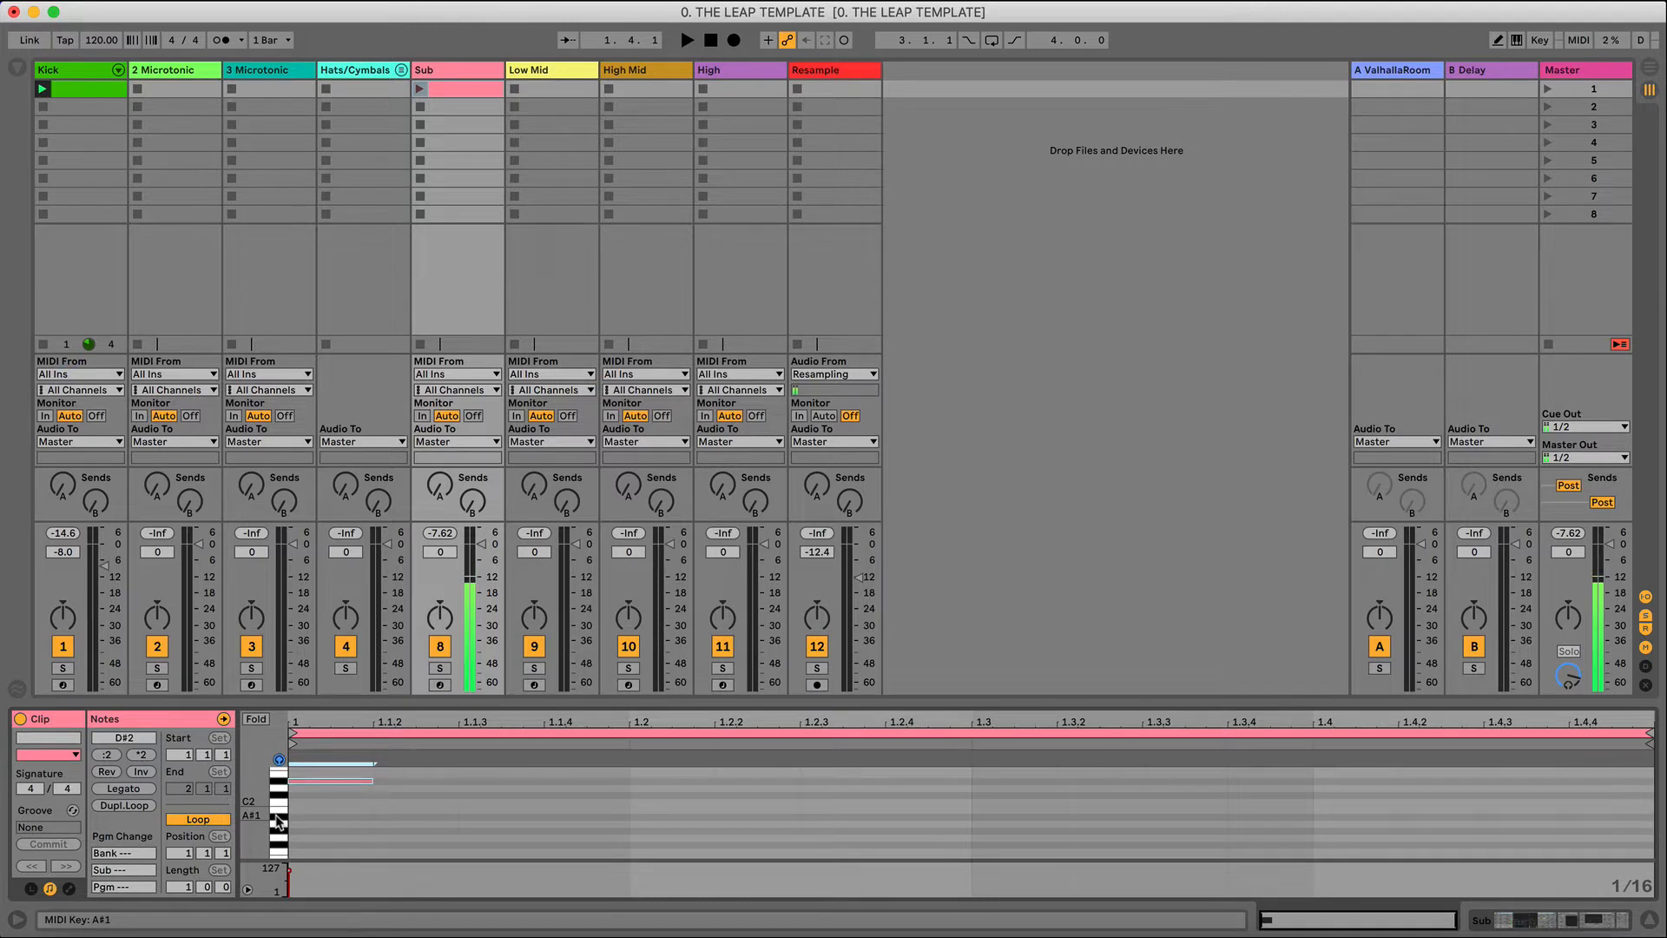
key("shift+Down")
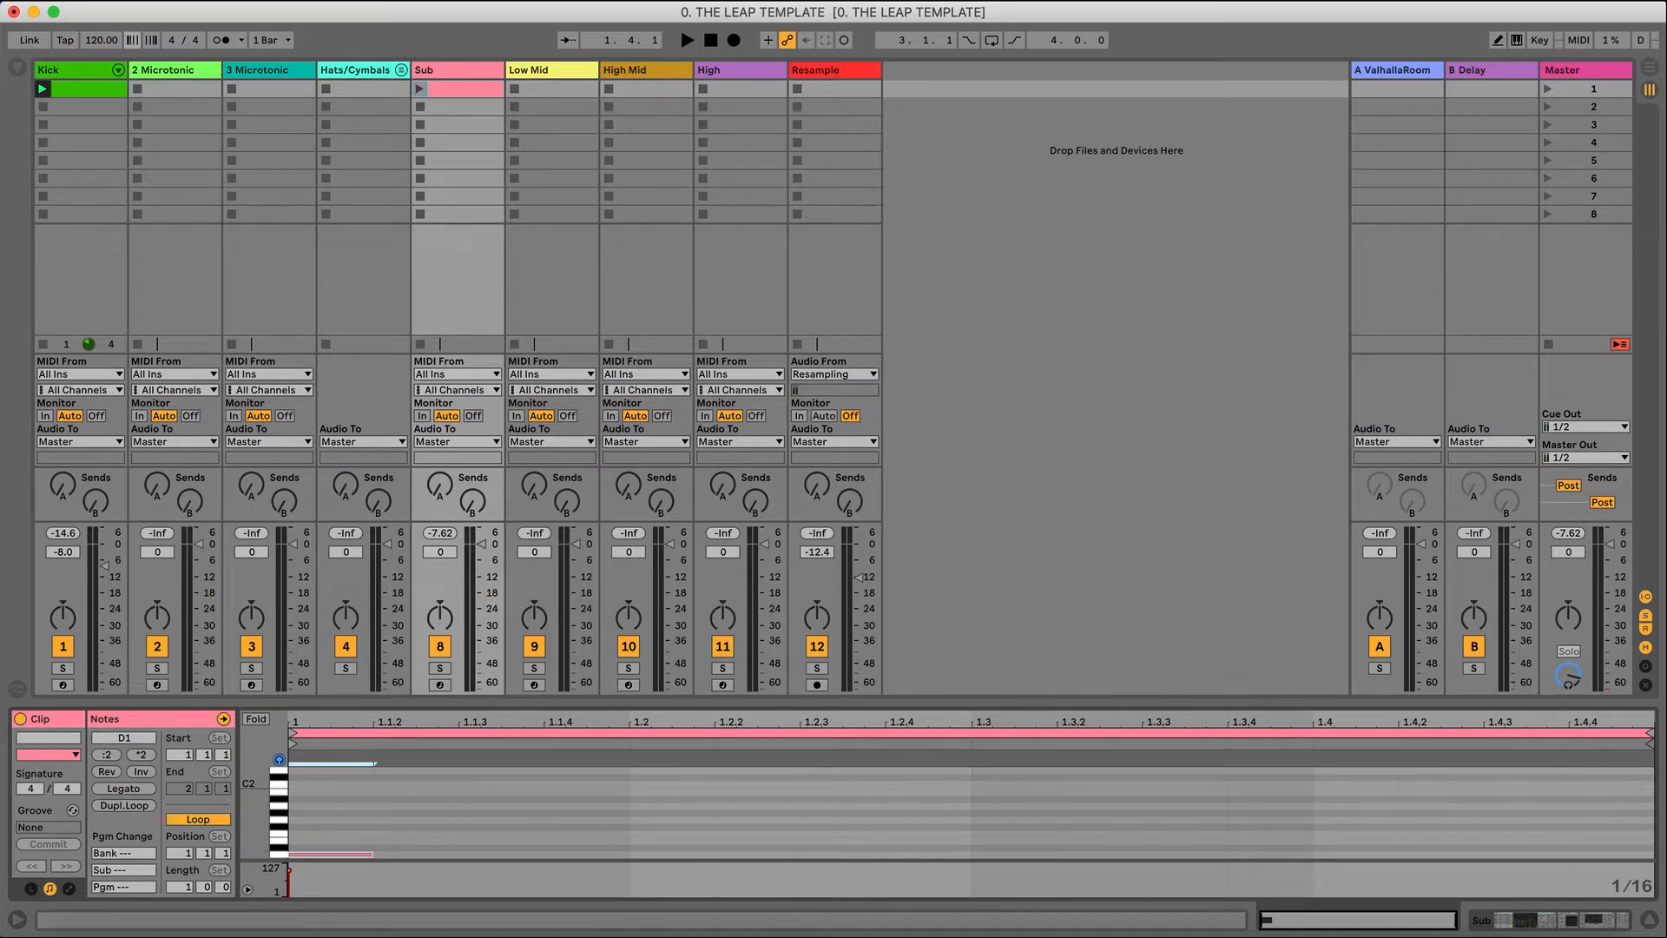
- Show the Kick and Sub clips together in the note editor with Sub active, folded to the used notes
left_click(83, 90)
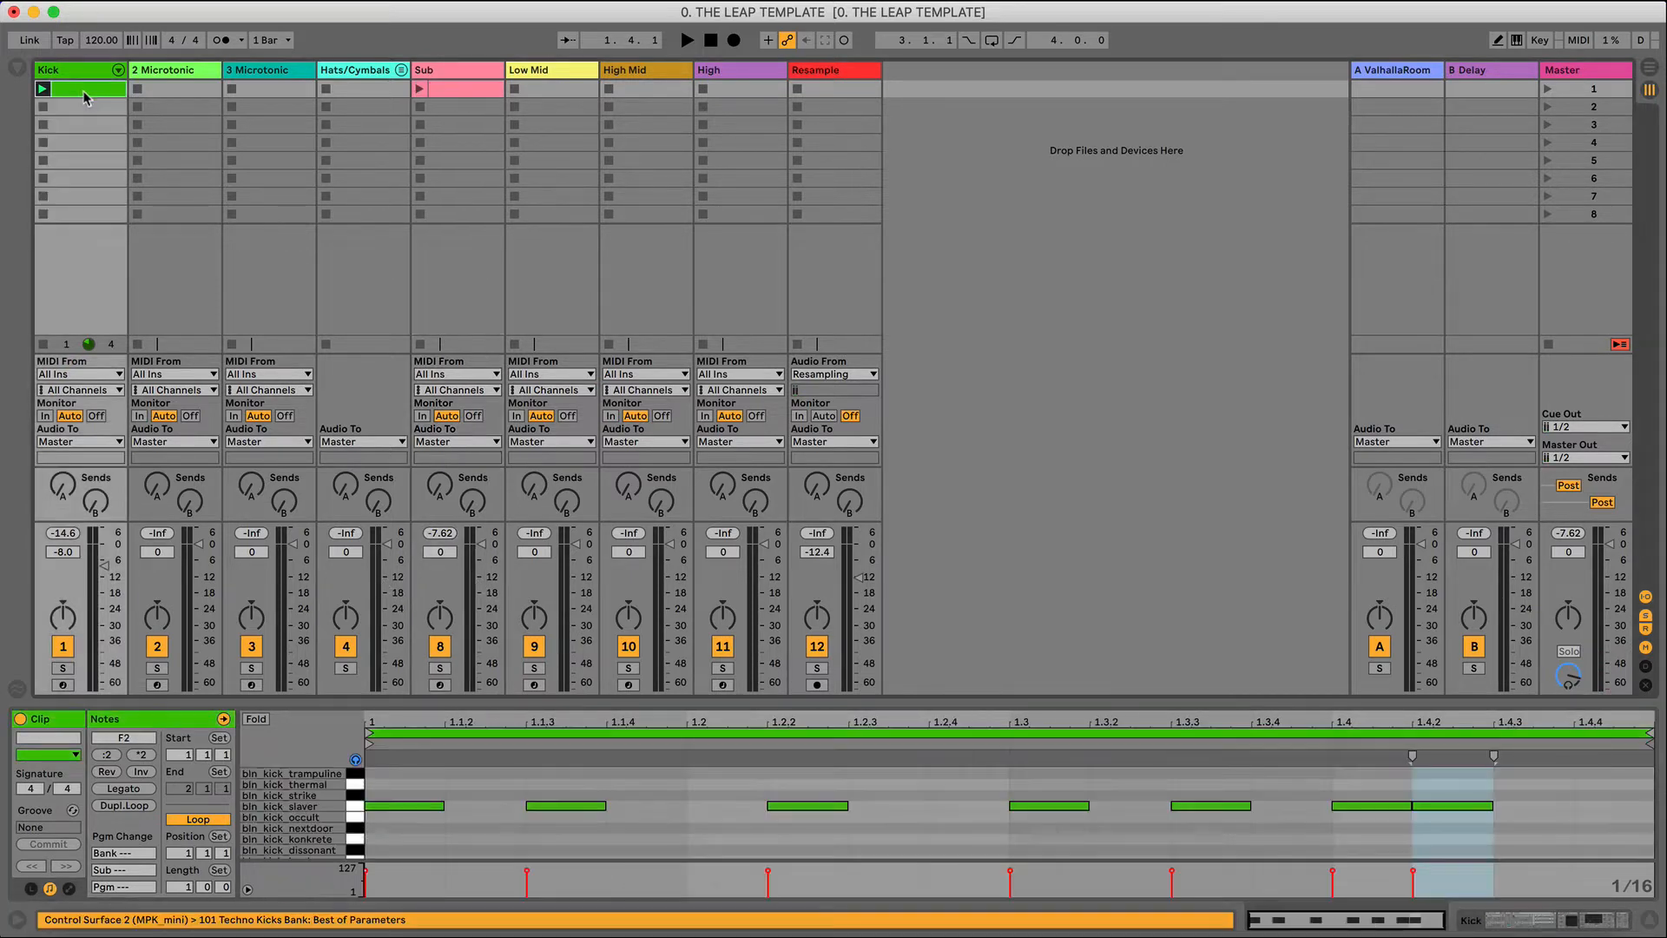
left_click(450, 88, "shift")
scroll(422, 816, "down", 2)
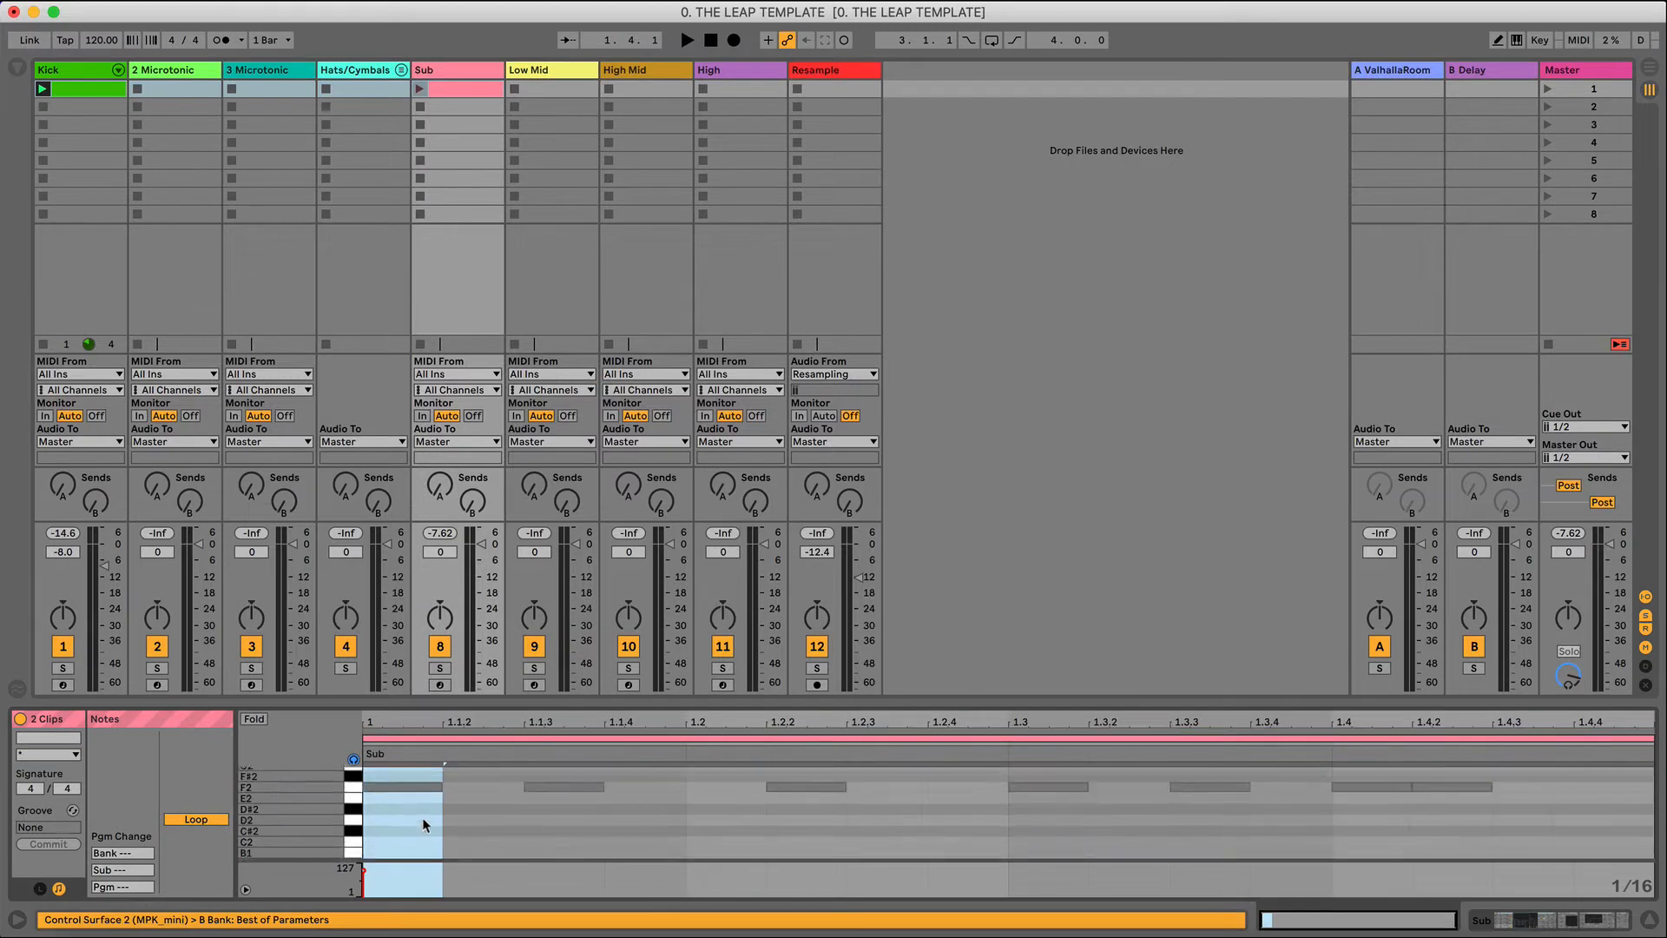
scroll(422, 816, "up", 3)
left_click(408, 733)
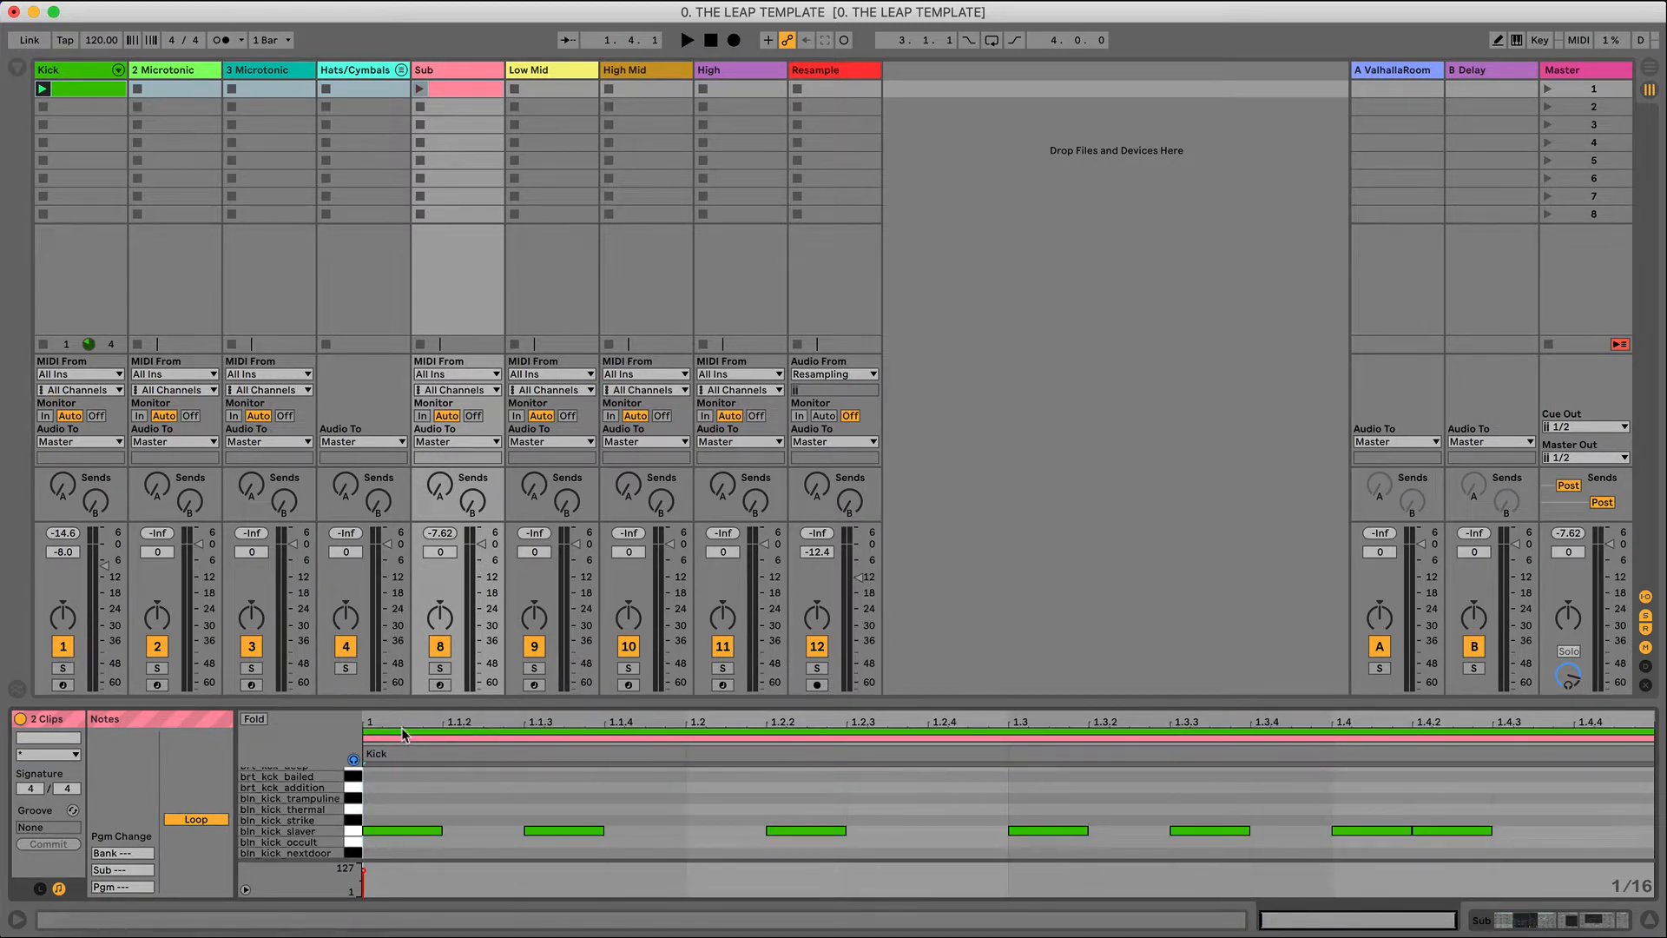
scroll(425, 804, "down", 6)
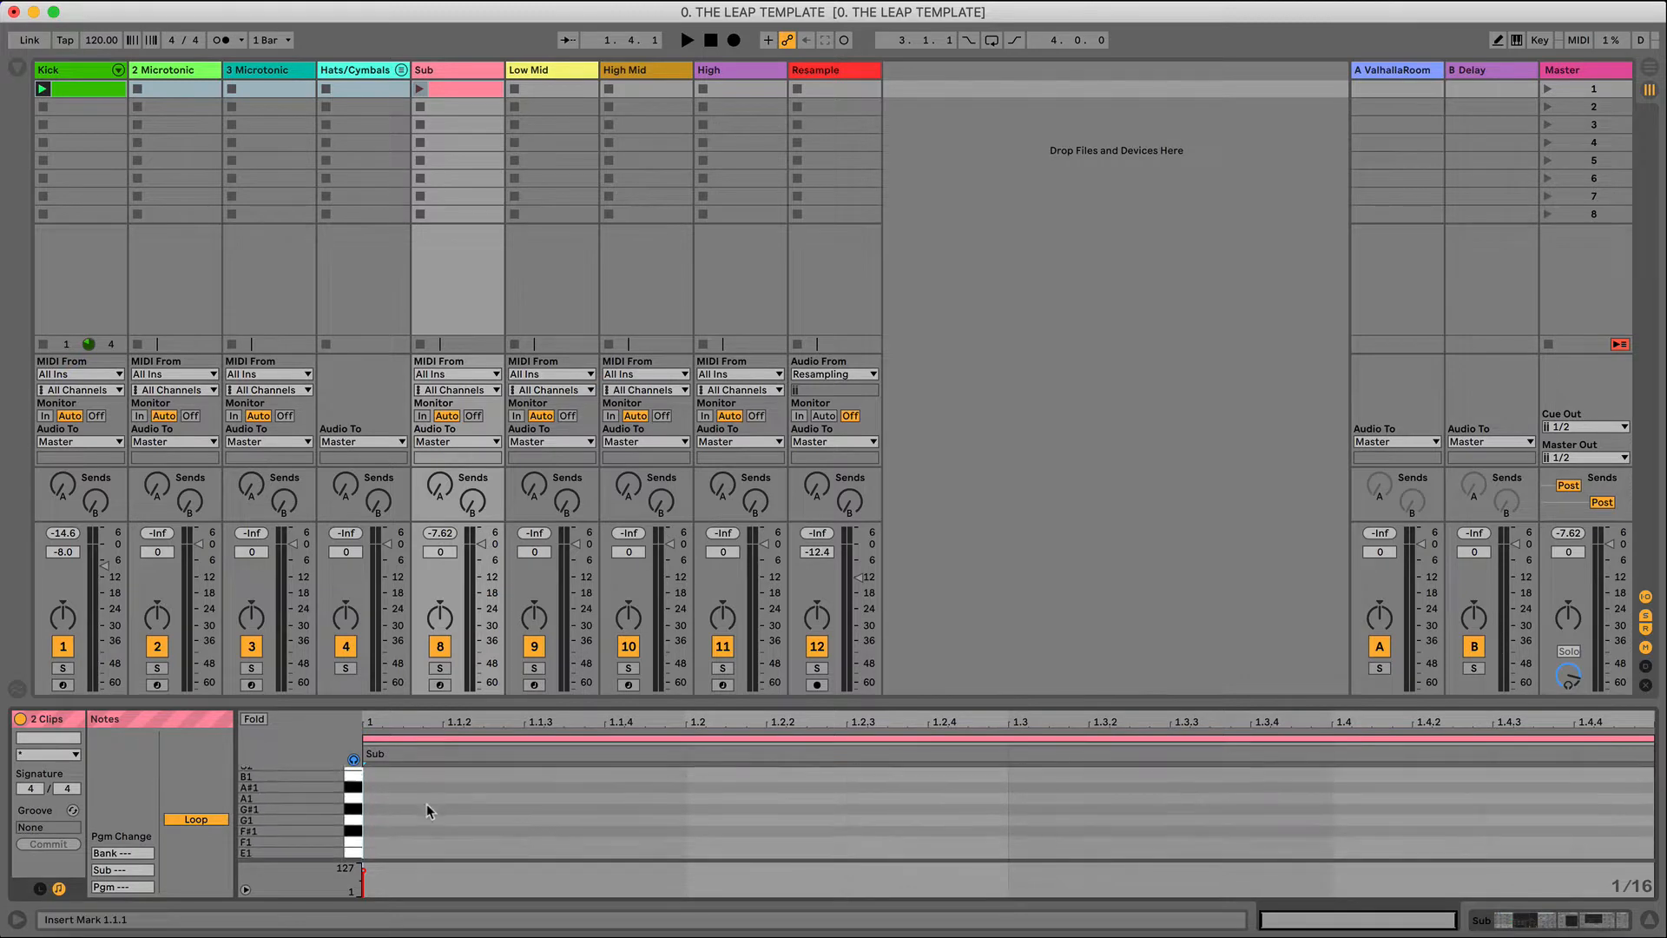
scroll(426, 804, "down", 2)
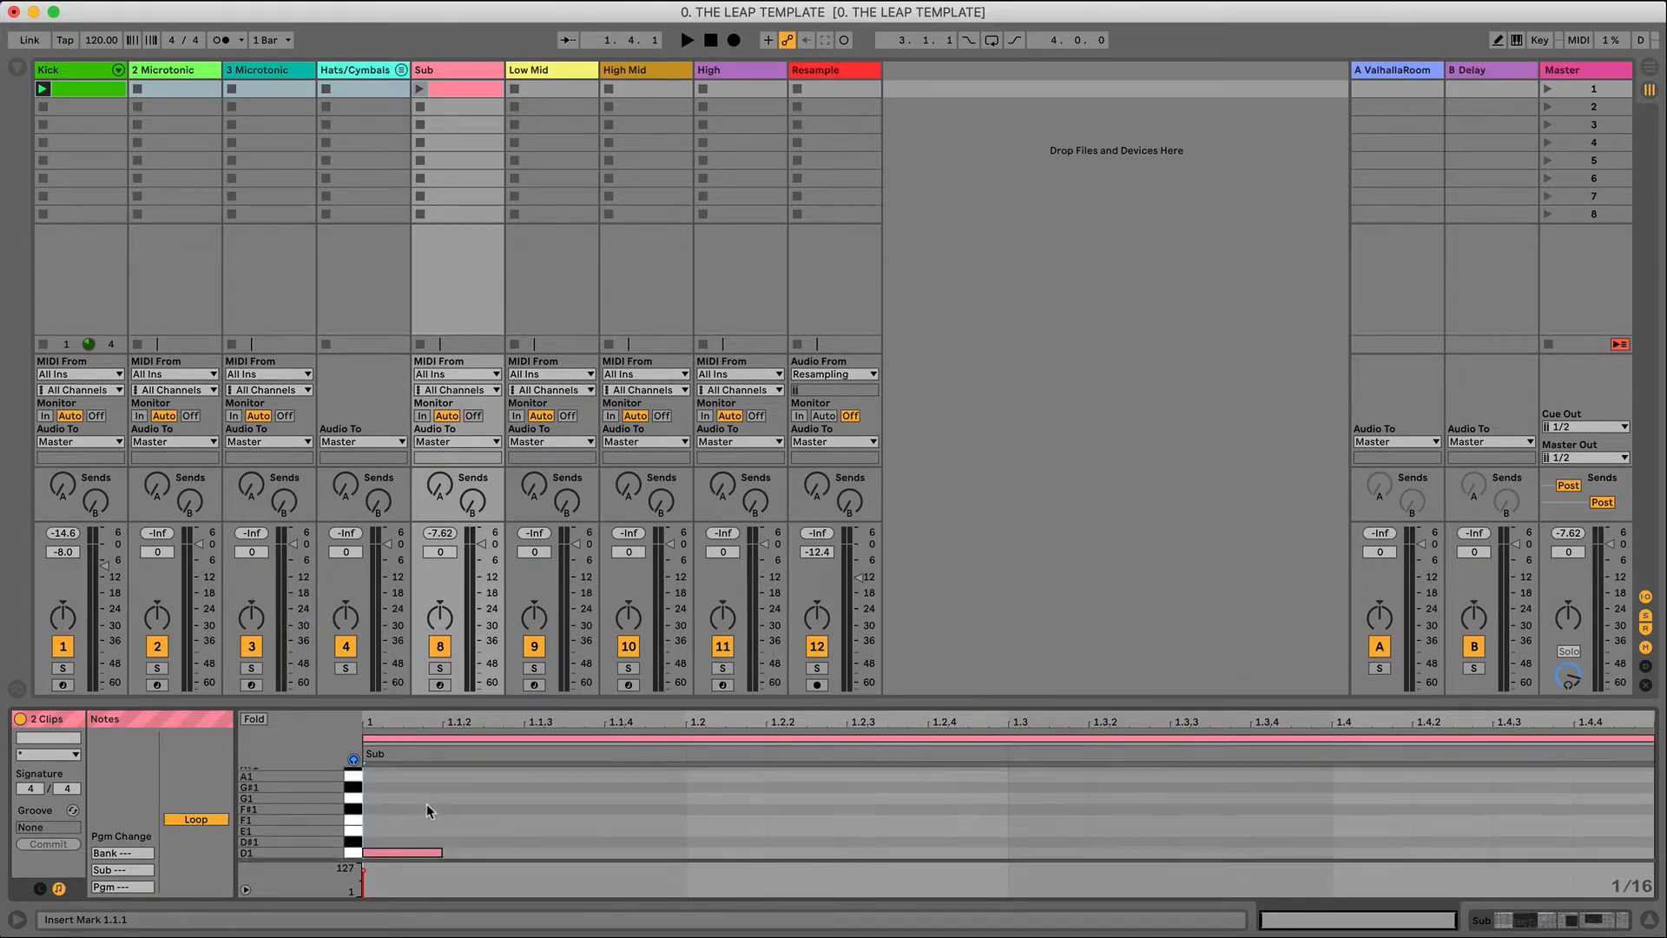
left_click(251, 718)
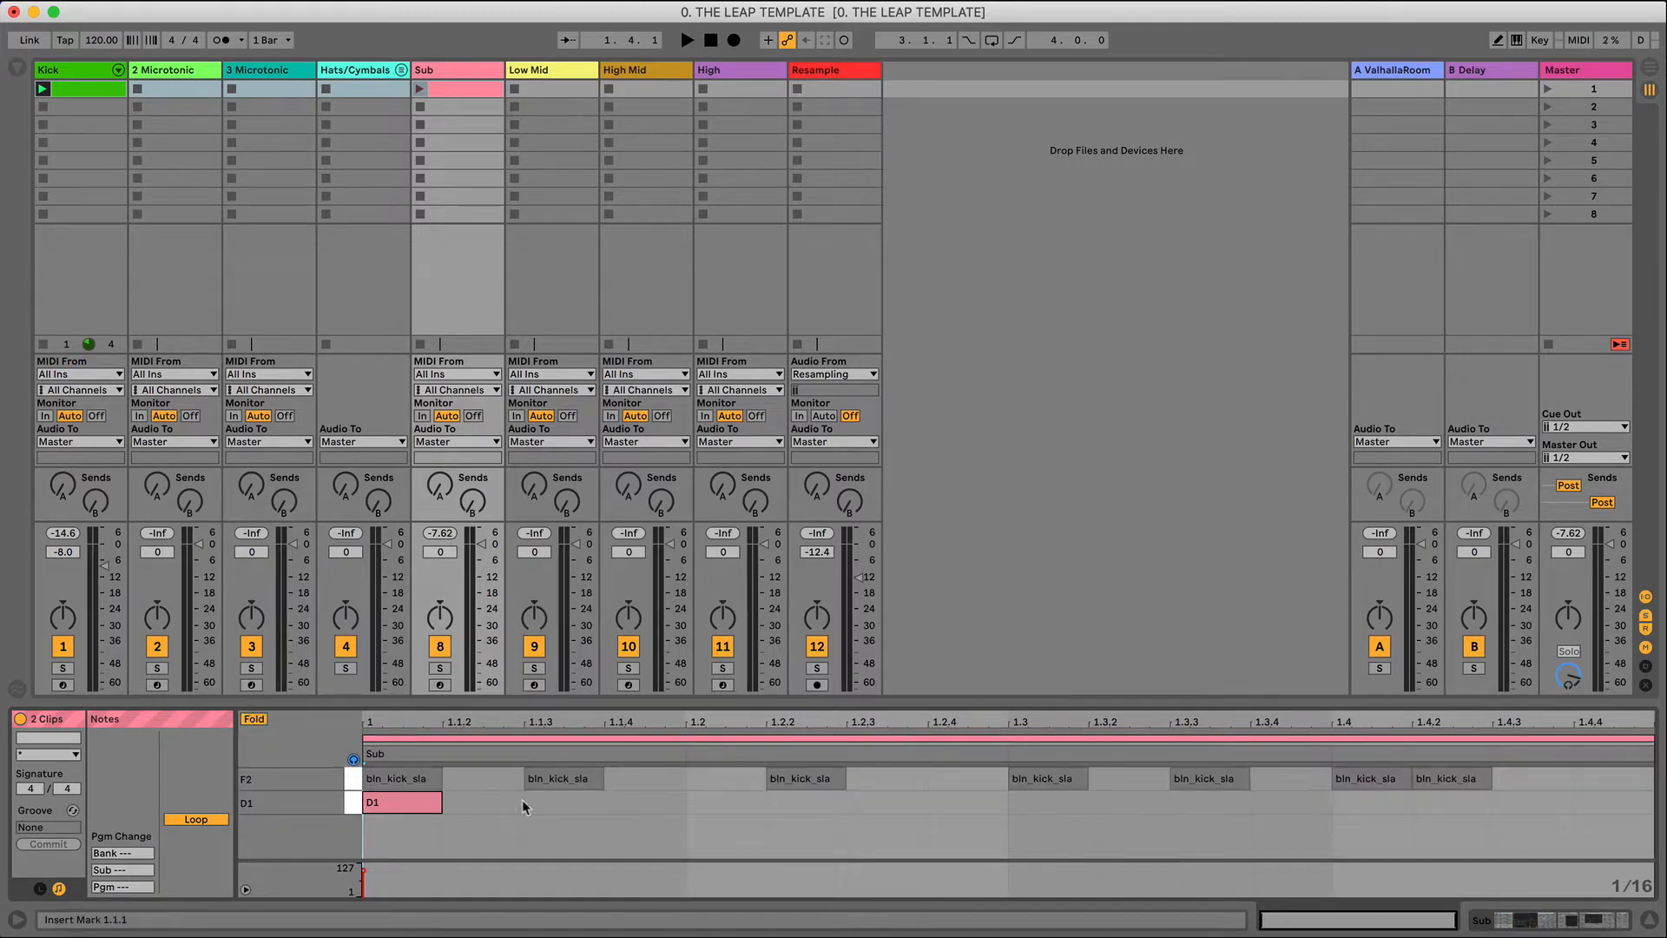
- Move the D1 note to 1.1.2, add D1 sixteenths at 1.1.4, 1.2, 1.2.3, 1.2.4, 1.3.2, 1.3.4, 1.4.3 and 1.4.4, and launch the Sub clip
left_click_drag(425, 802, 507, 802)
double_click(643, 804)
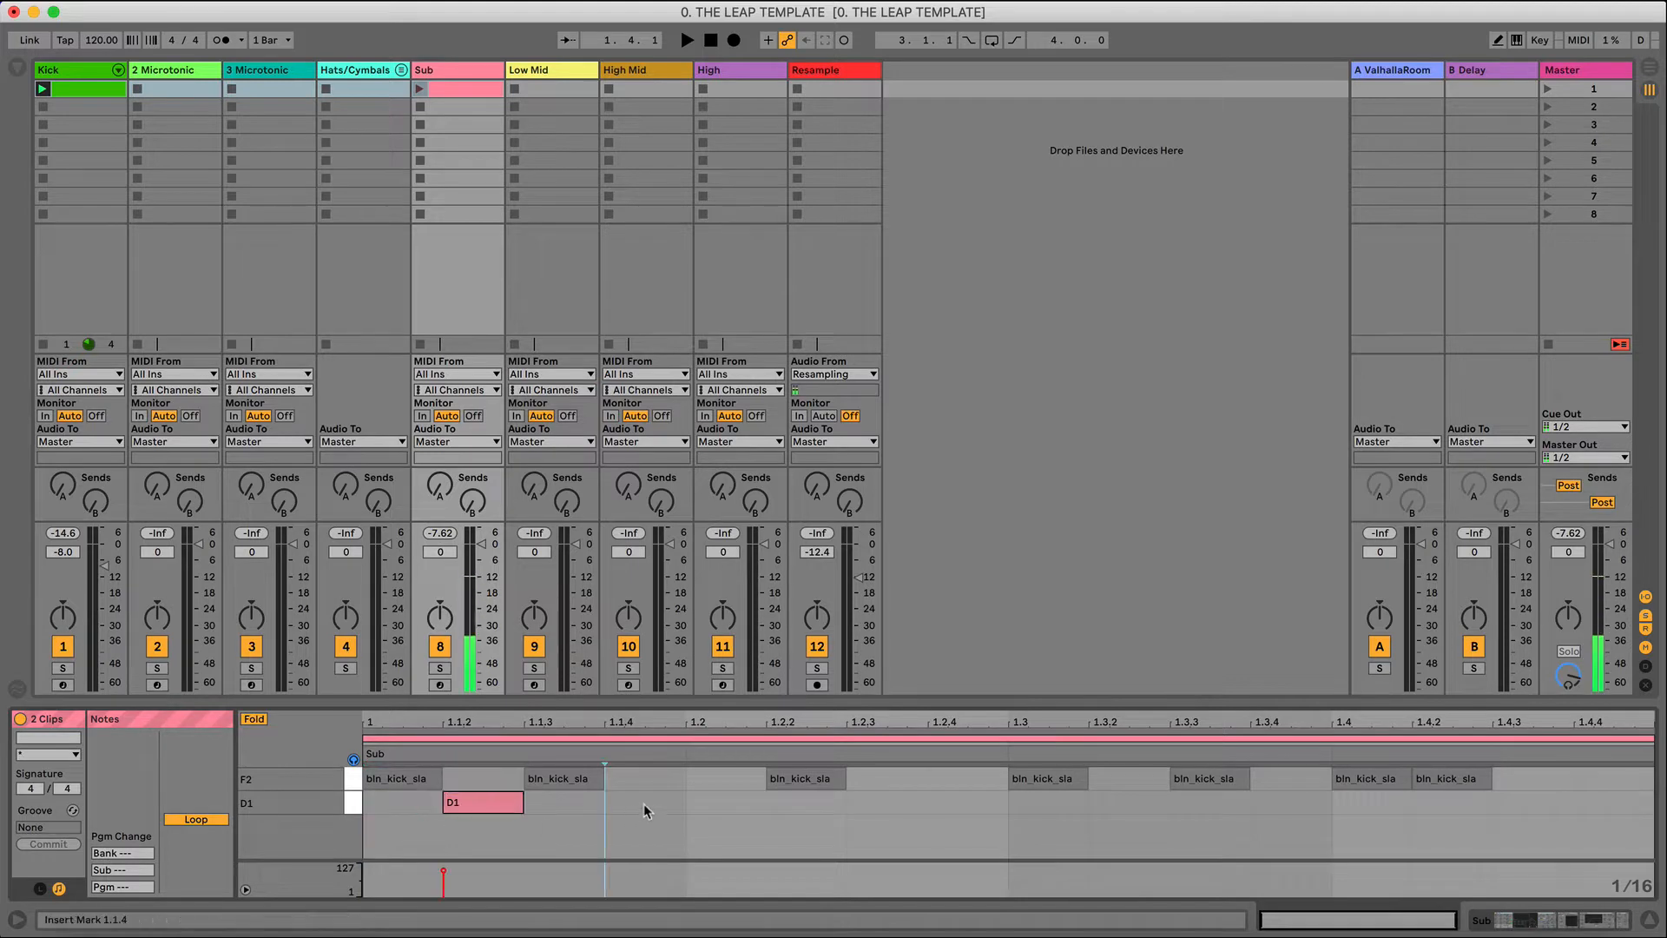
double_click(724, 803)
double_click(890, 802)
double_click(970, 802)
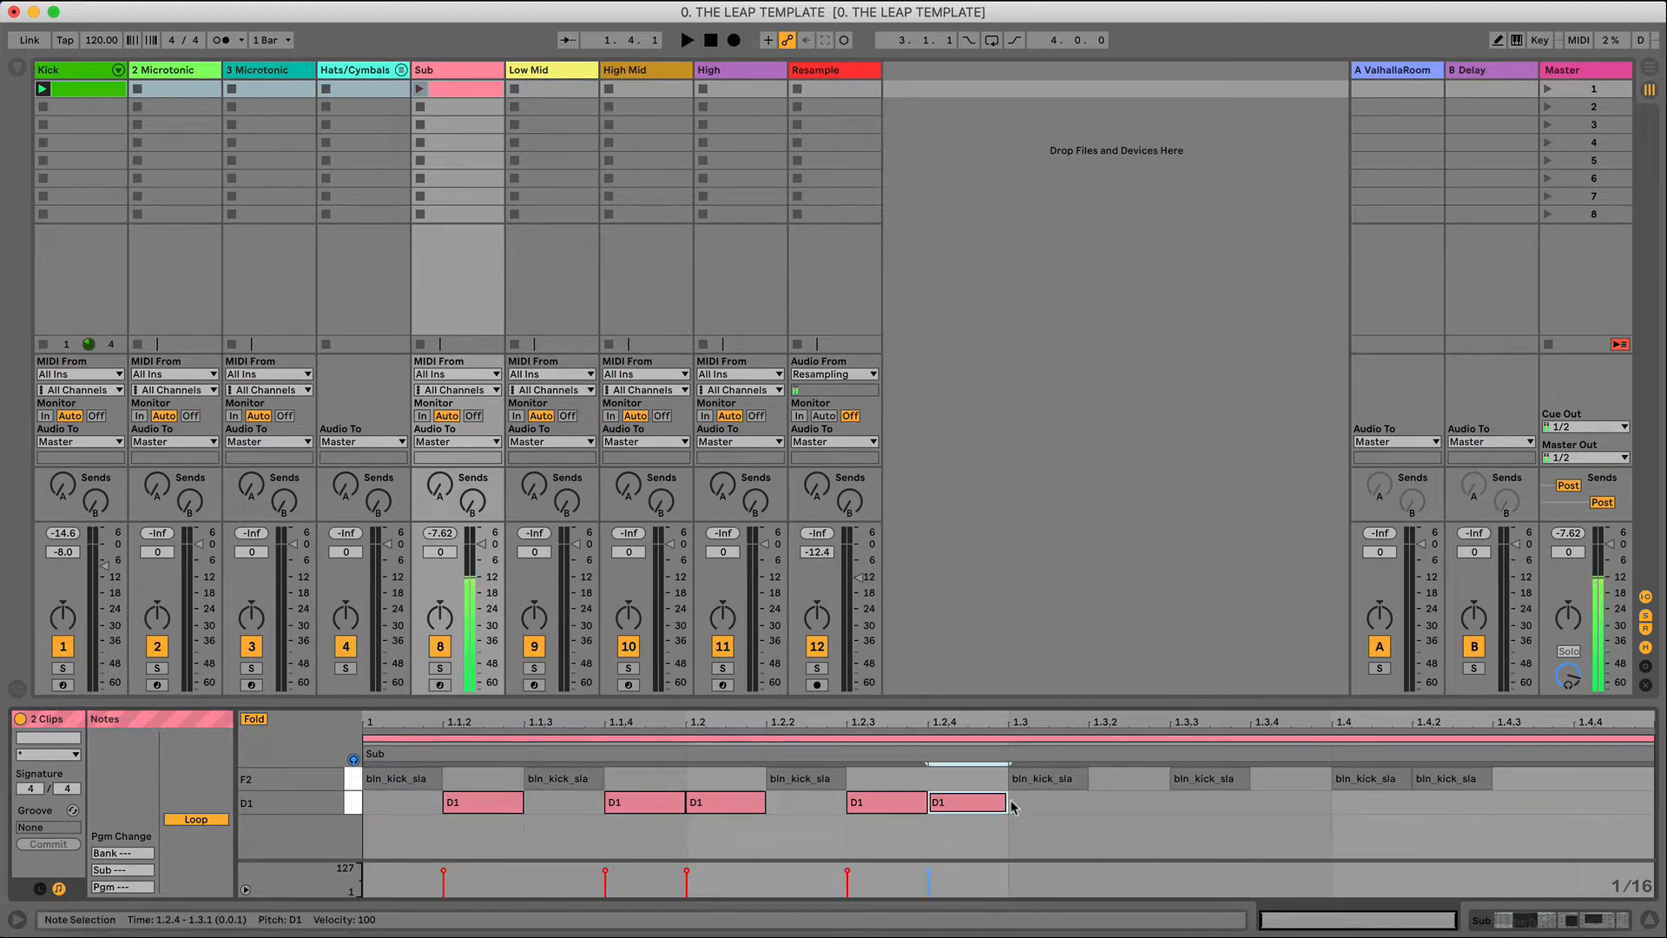
double_click(1120, 802)
double_click(1280, 802)
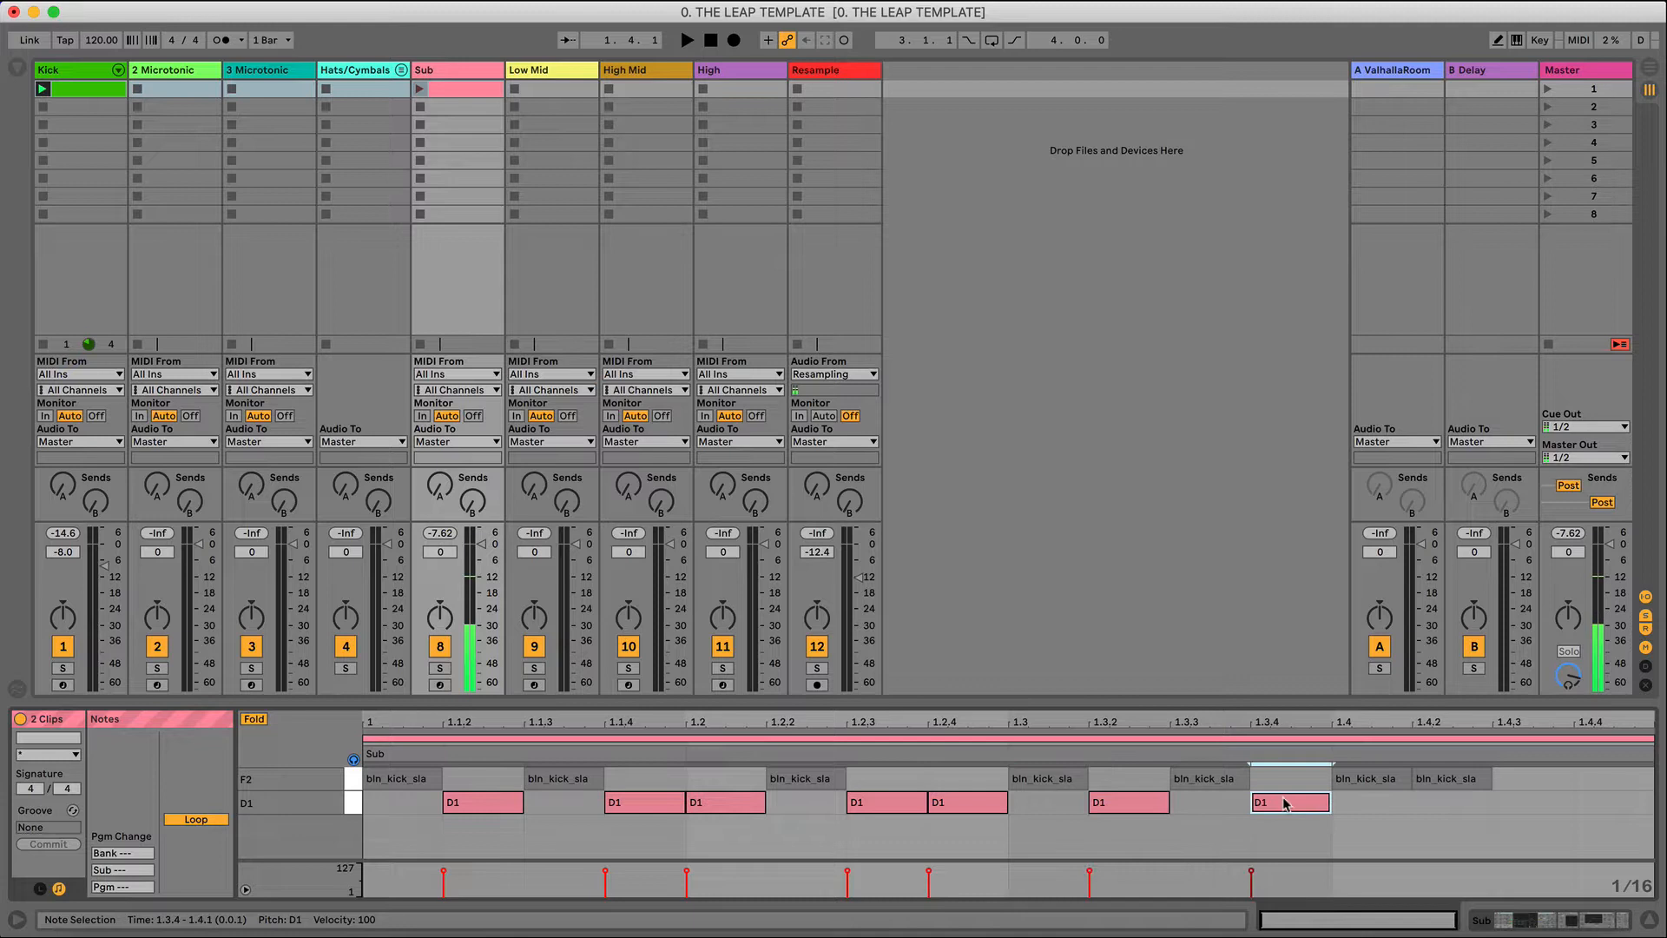
double_click(1536, 802)
double_click(1611, 802)
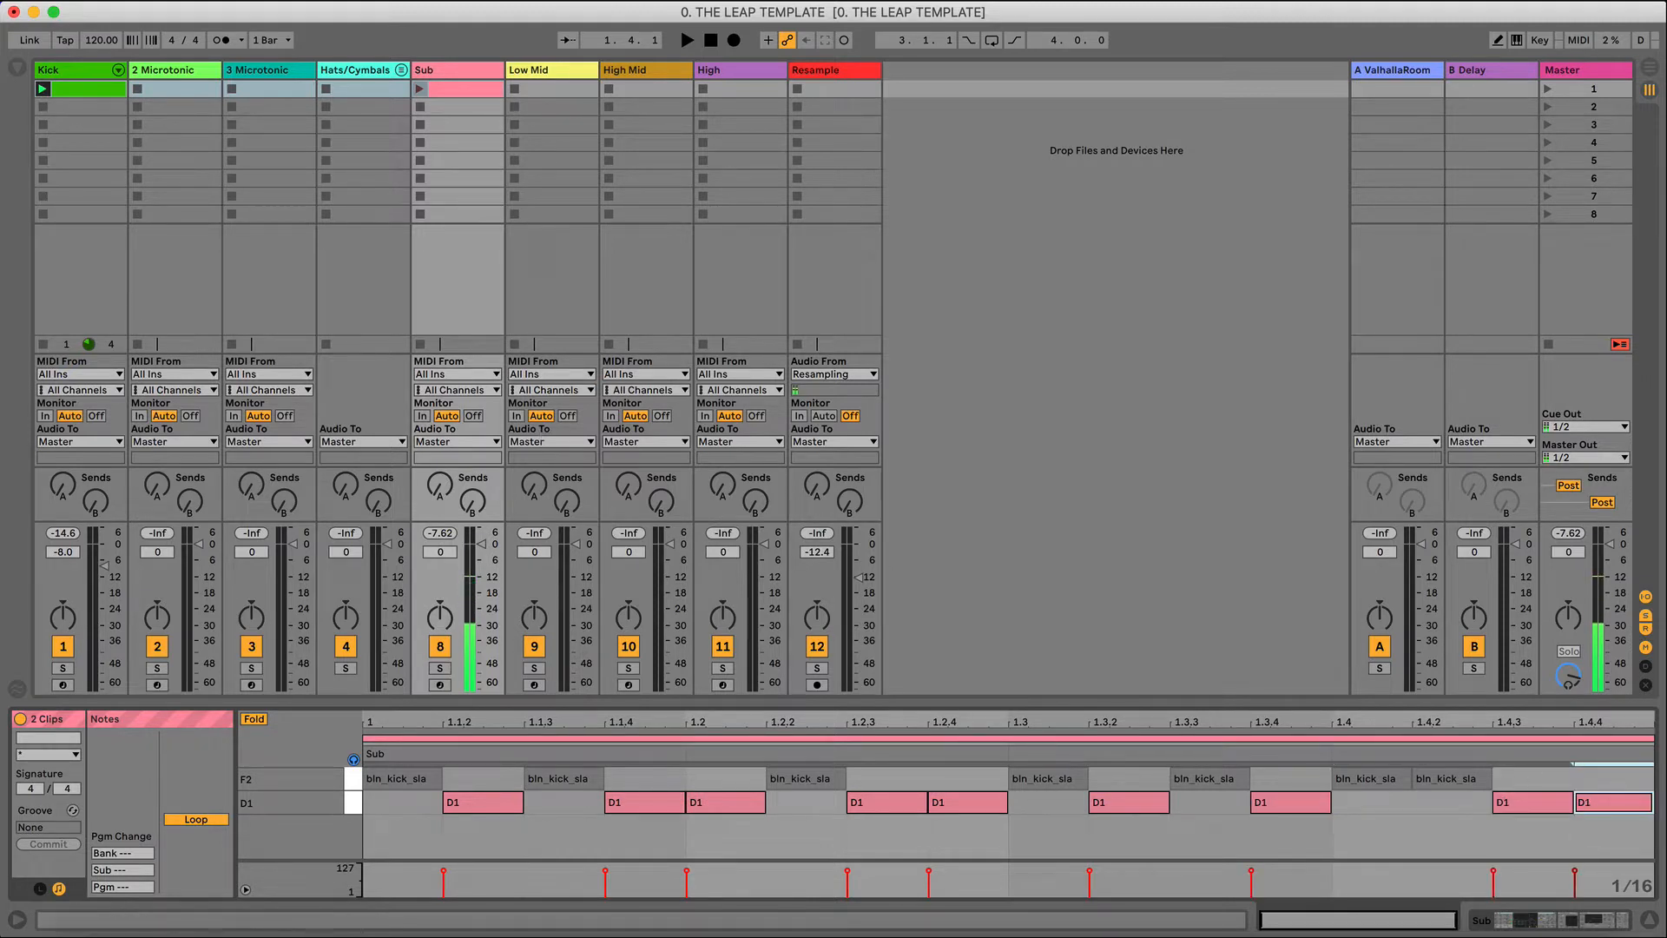
left_click(421, 87)
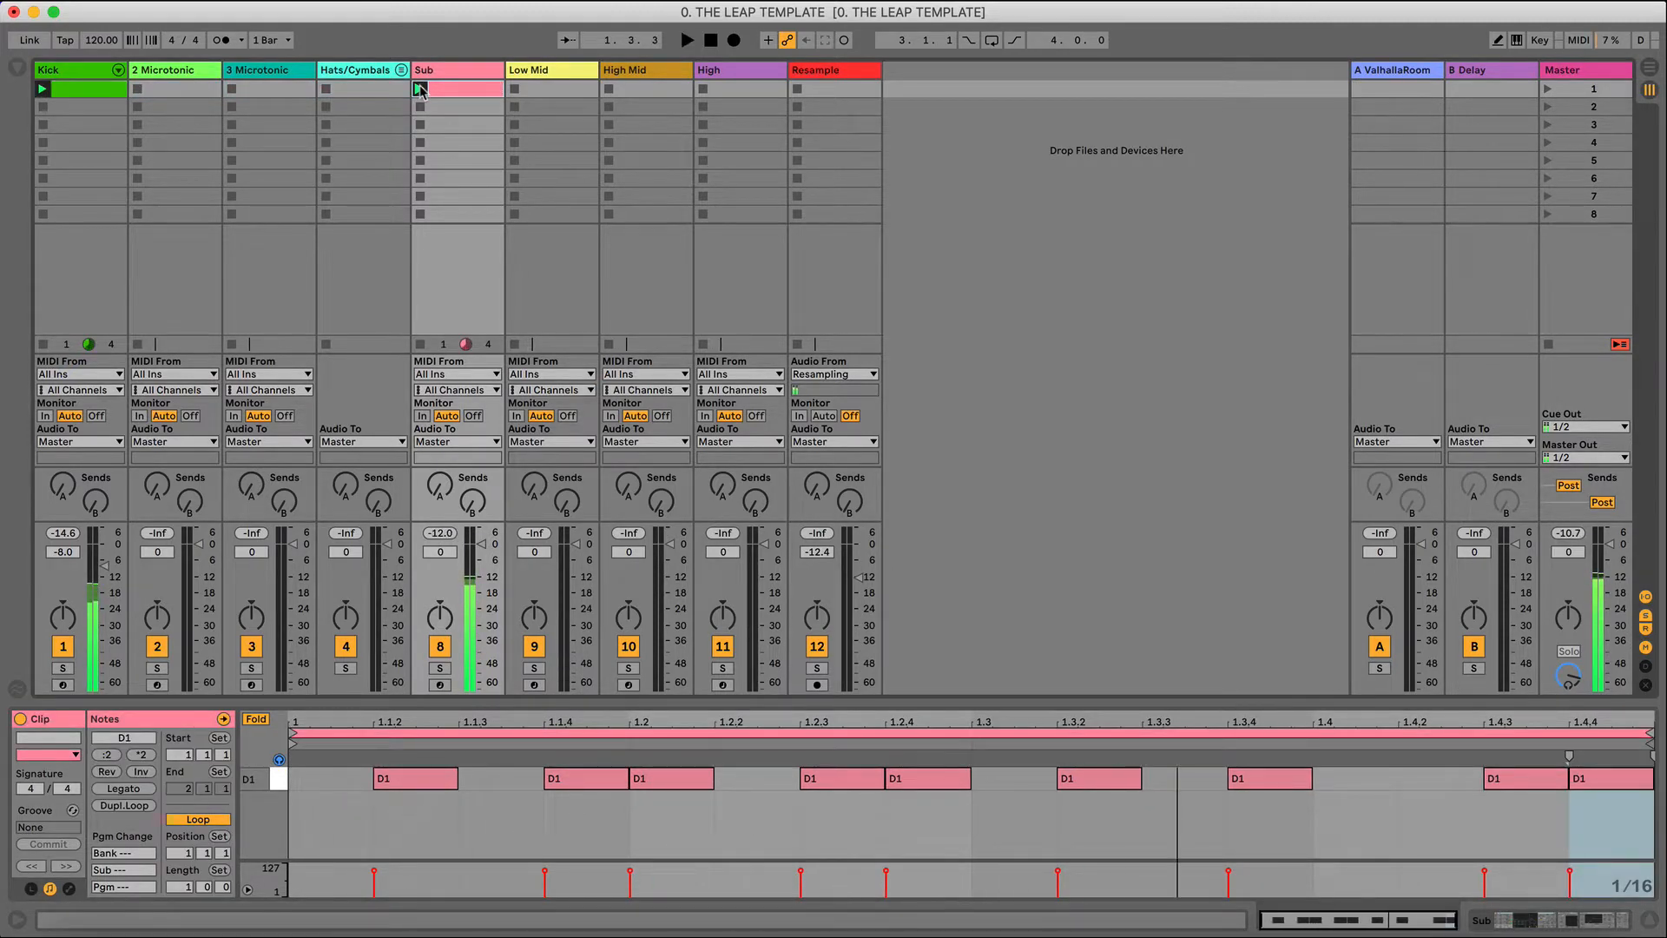
- Reset the 101 Techno Kicks rack's Pitch to 0 st and lower its Decay to 94 during playback
left_click(62, 72)
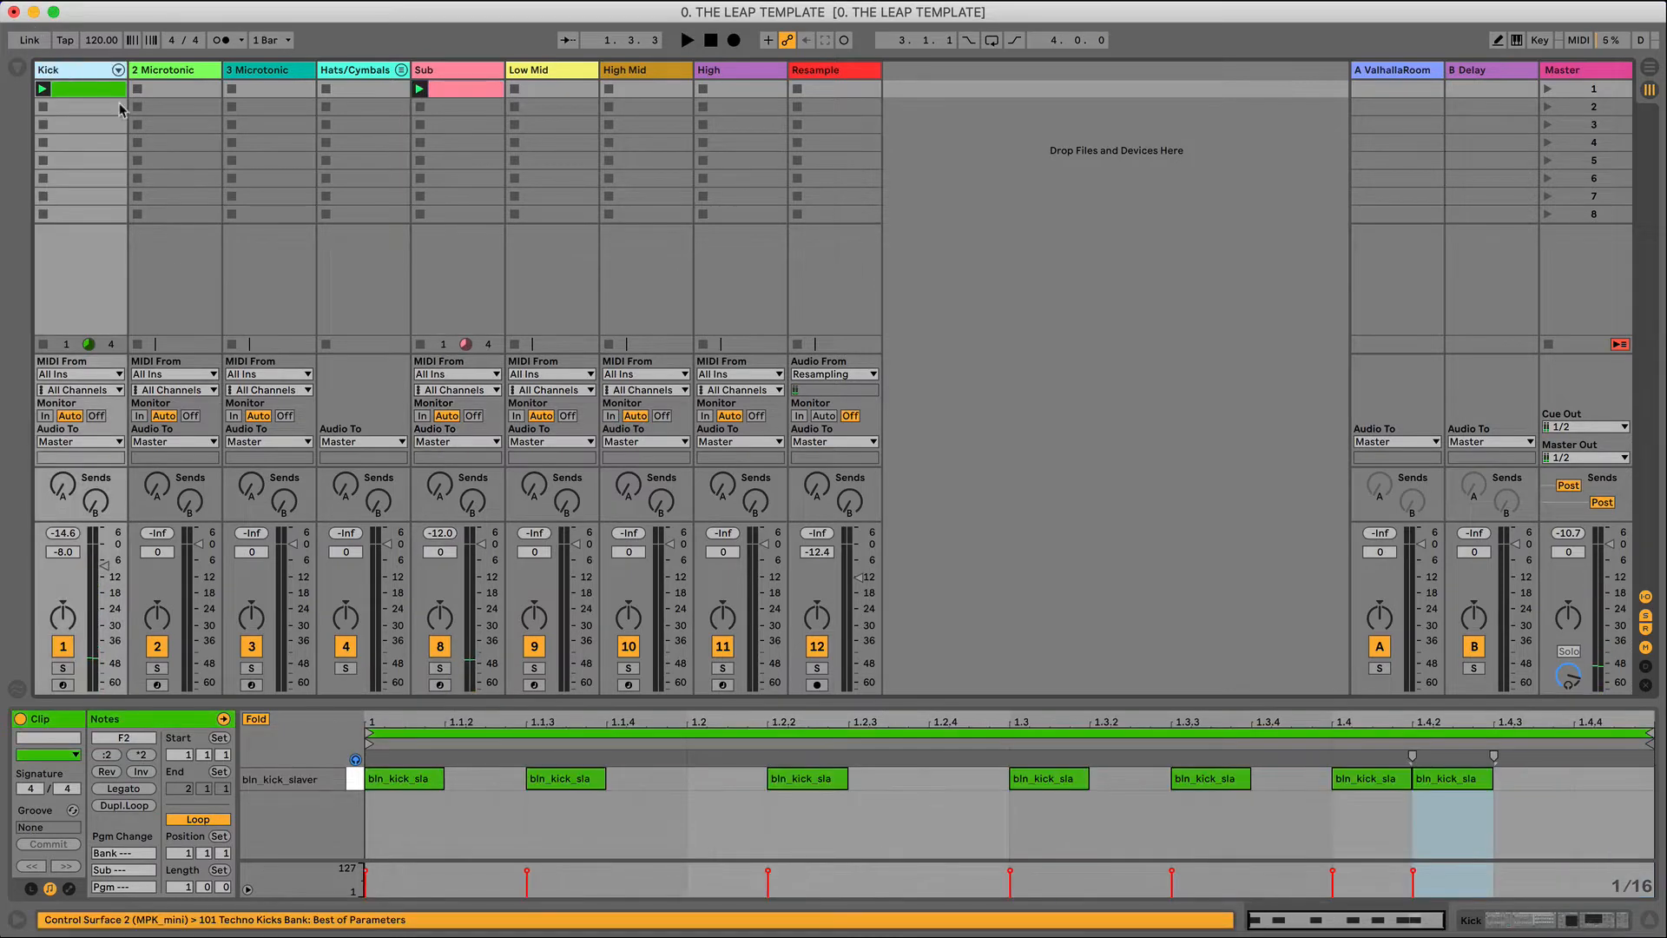
key("shift+Tab")
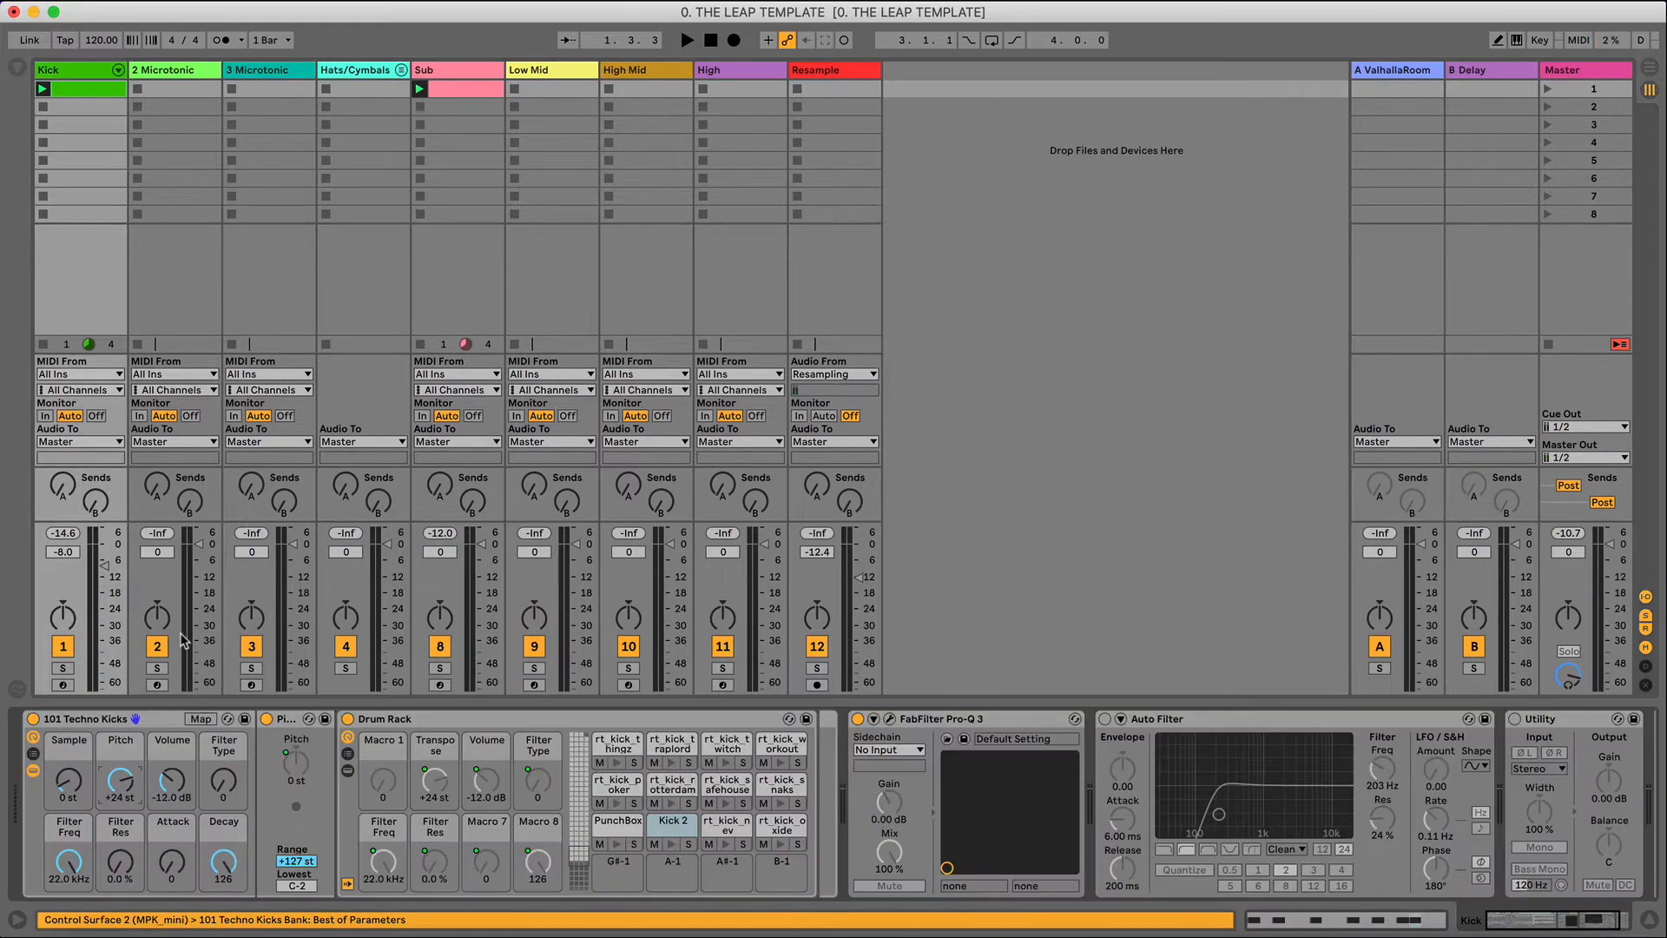
double_click(126, 788)
key("space")
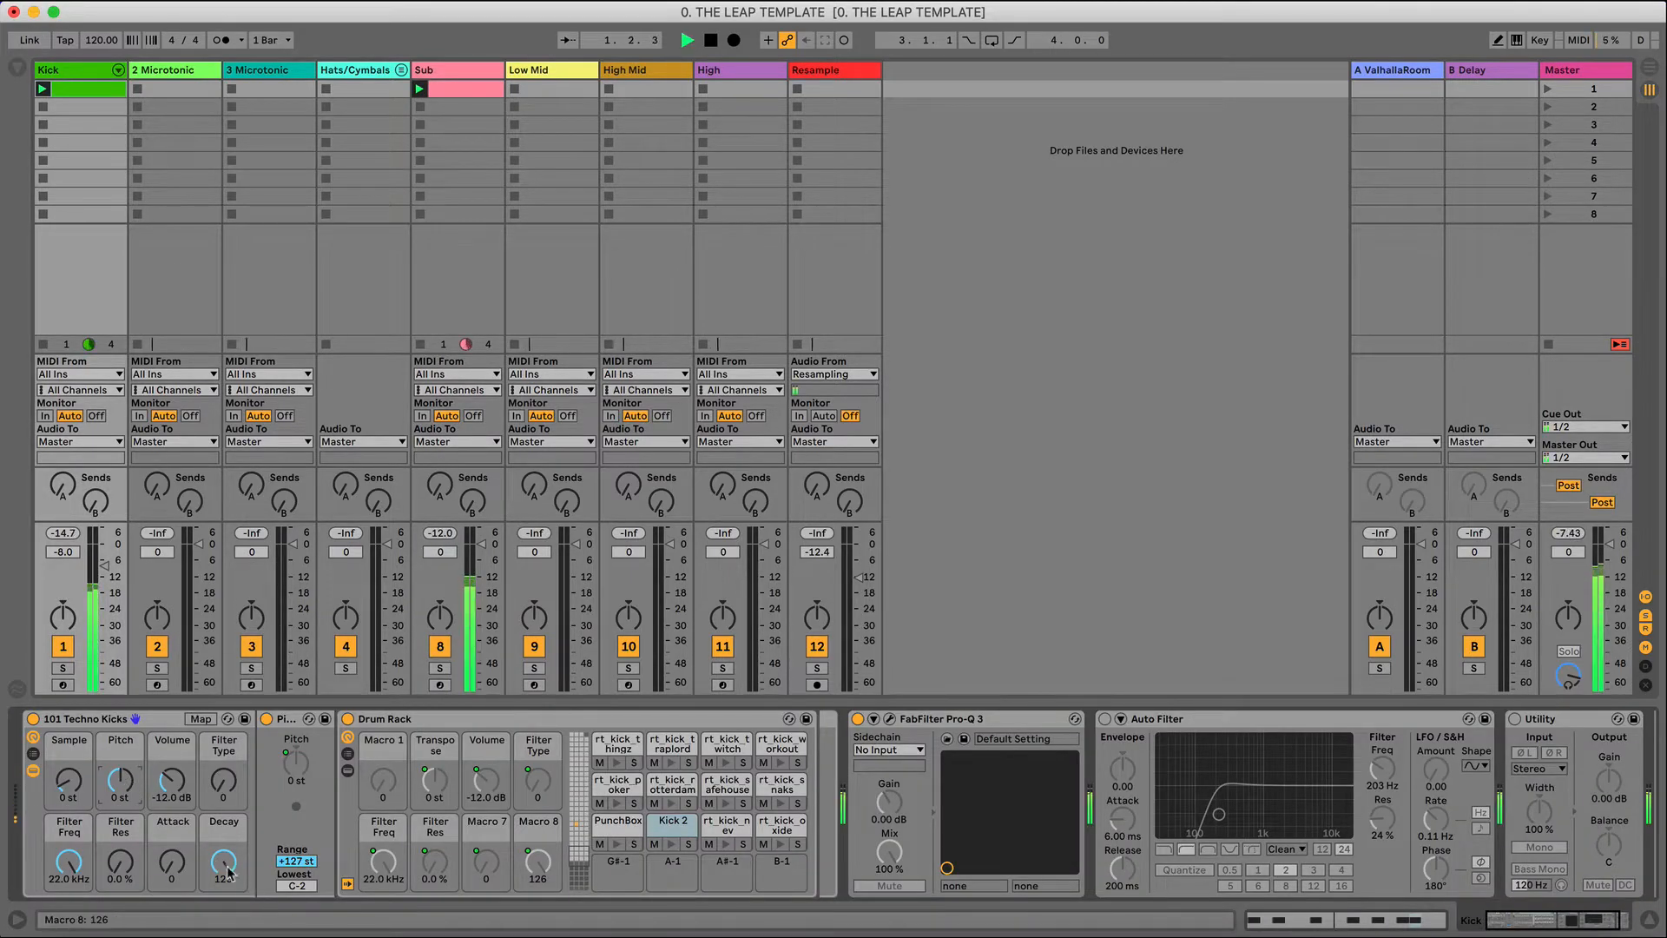
left_click_drag(223, 861, 223, 858)
key("space")
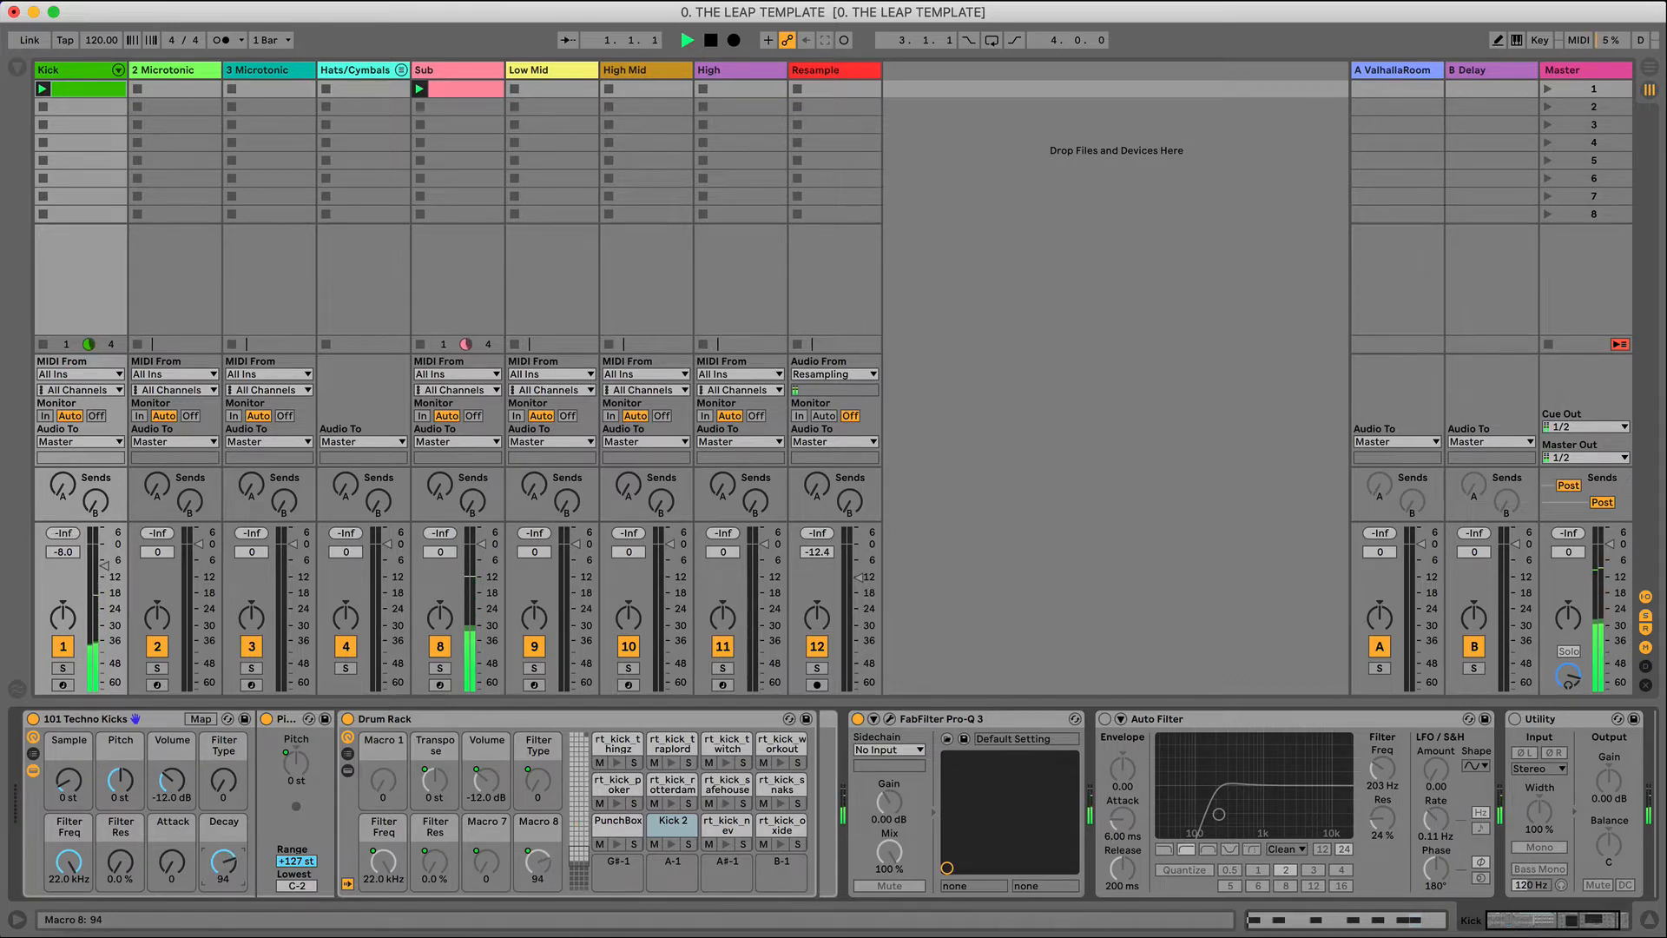
- Solo the Sub track and raise oscillator B's level to -28 dB in its synth
left_click(441, 667)
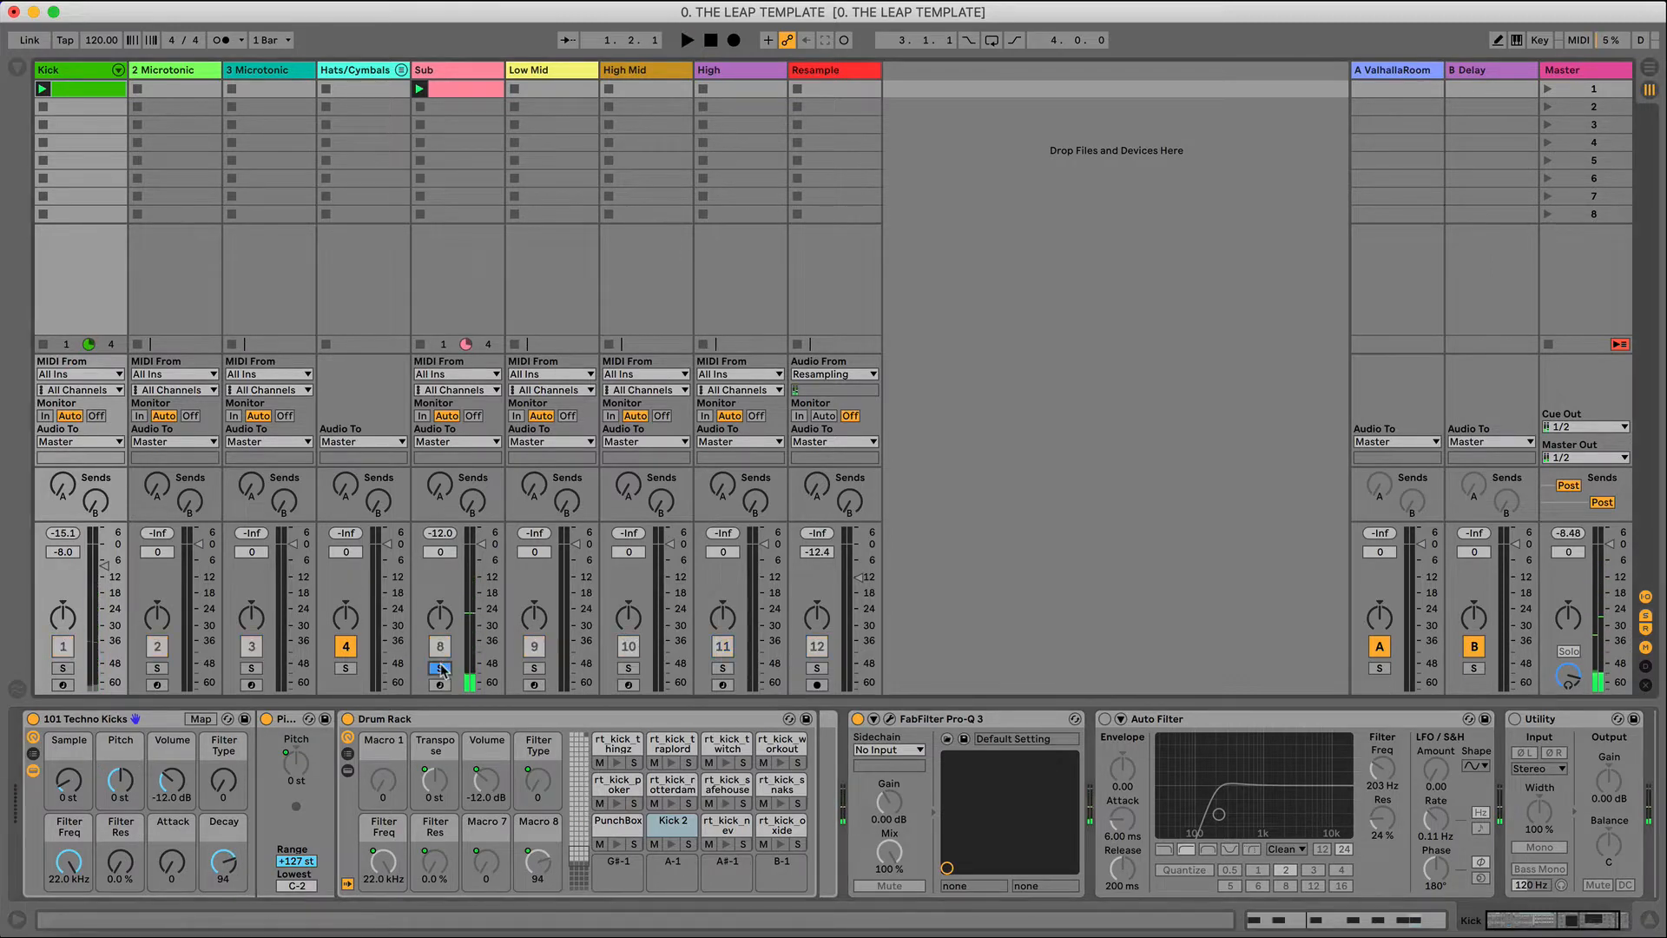
key("space")
left_click(450, 84)
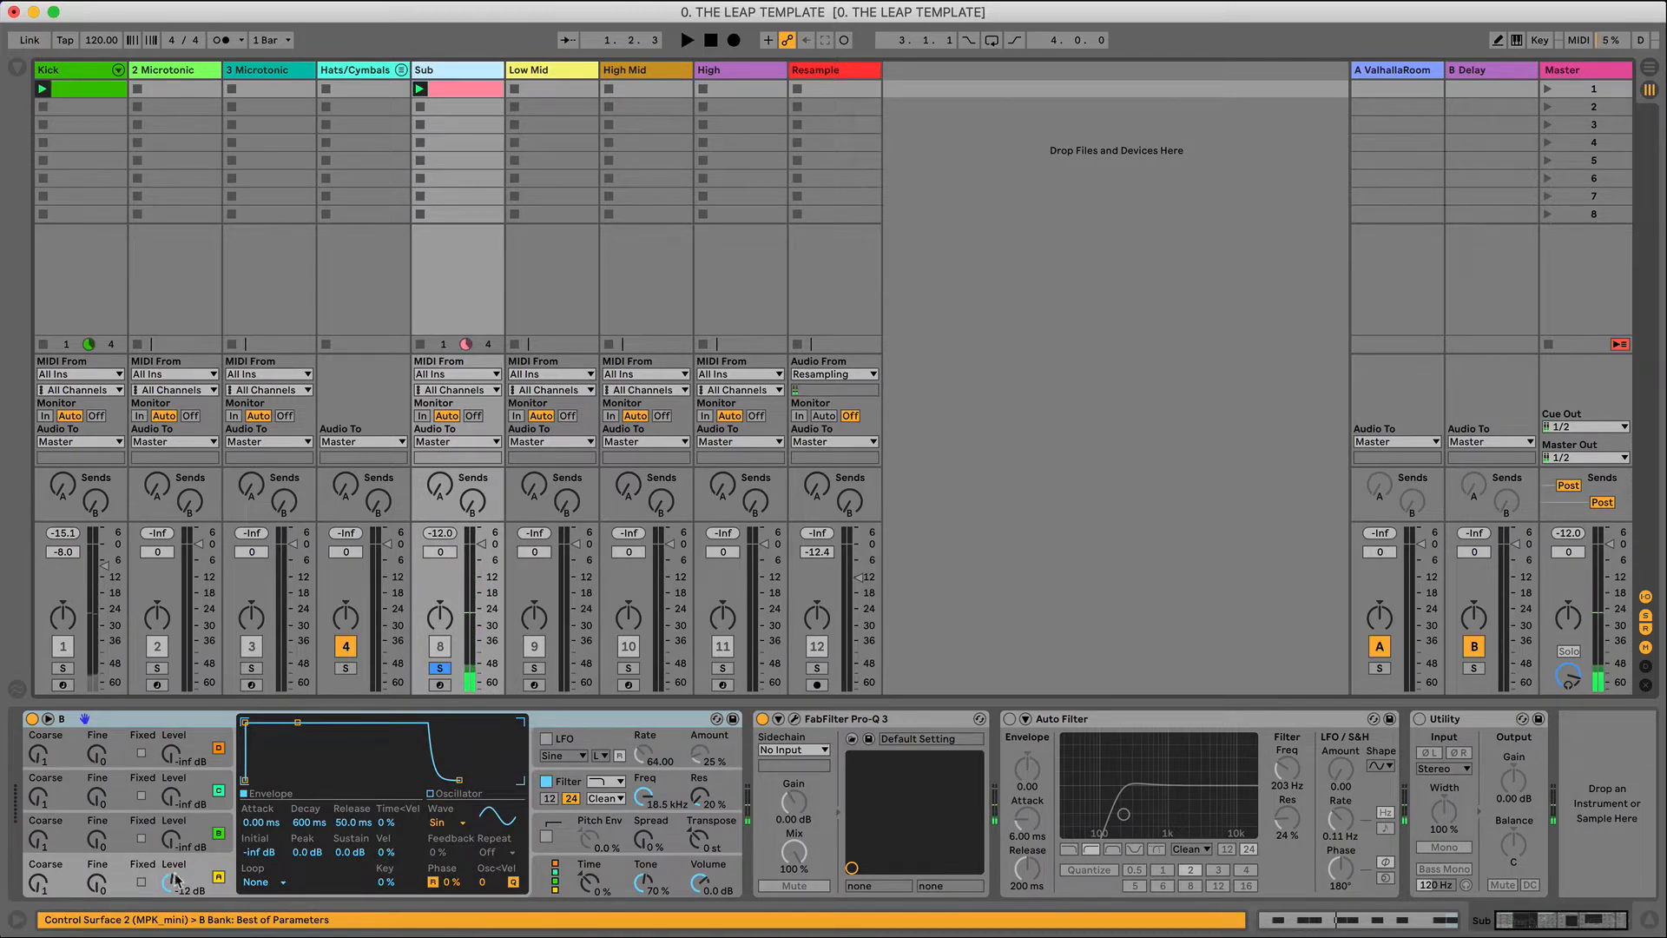
key("space")
left_click_drag(168, 838, 174, 849)
- Set oscillator B's envelope to a 3.41 ms attack and a 31.1 ms release
key("space")
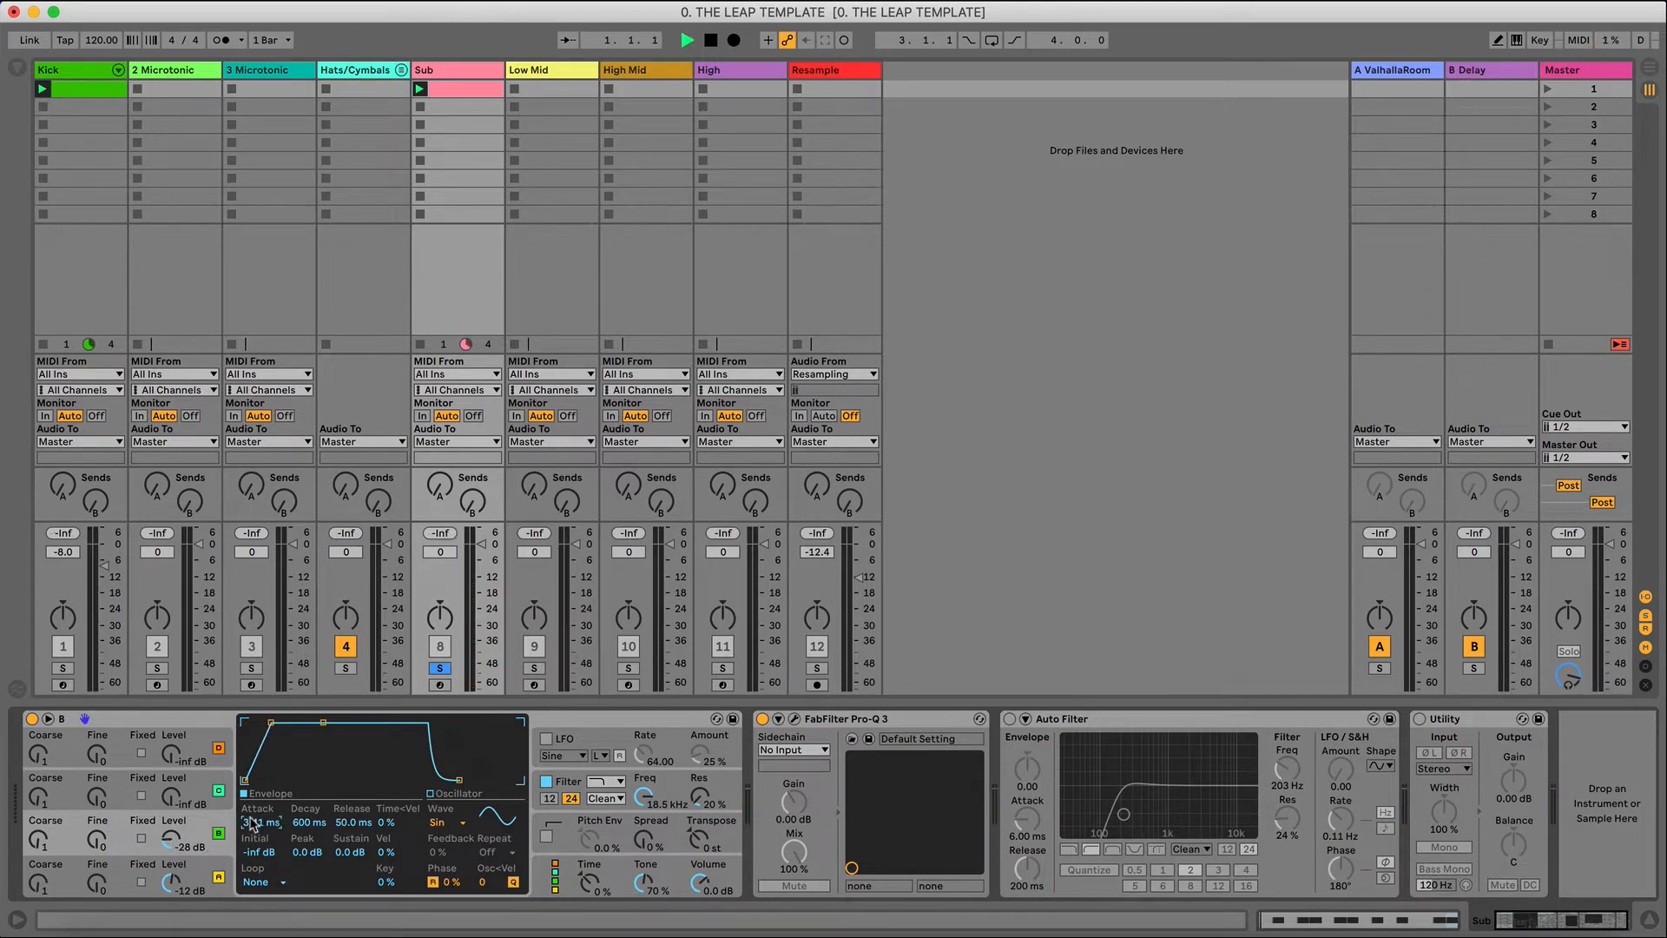
left_click_drag(349, 826, 349, 835)
key("space")
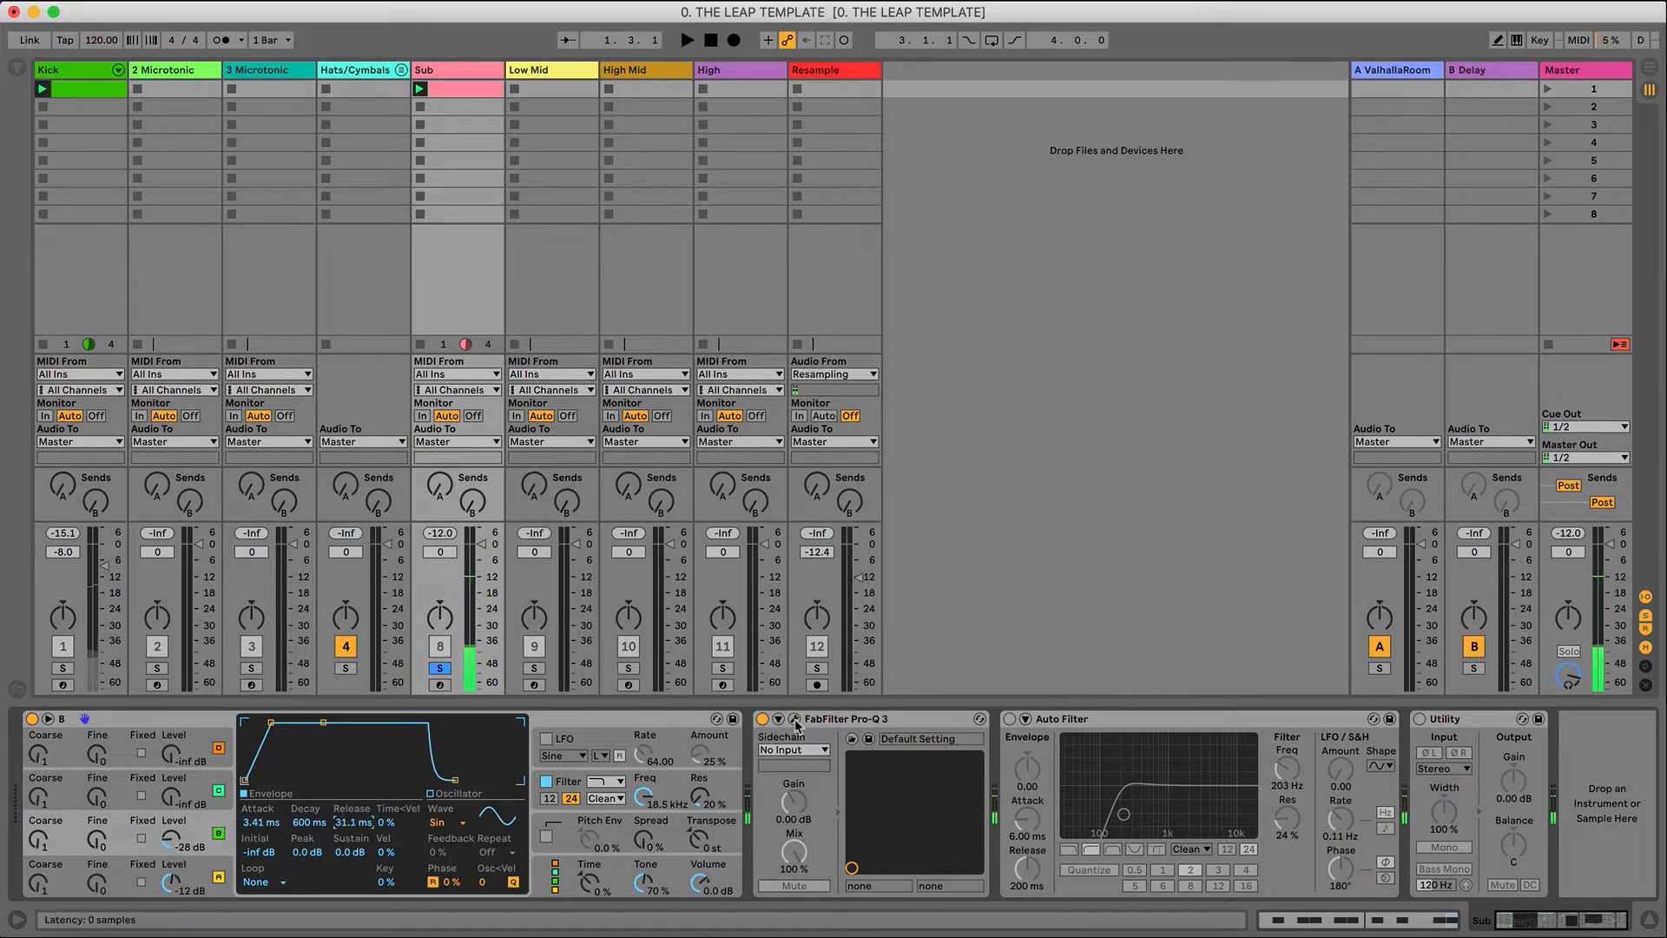
- Add a 12 dB/oct High Cut at about 220 Hz in the Sub track's FabFilter Pro-Q 3 and close the plugin window
left_click(795, 721)
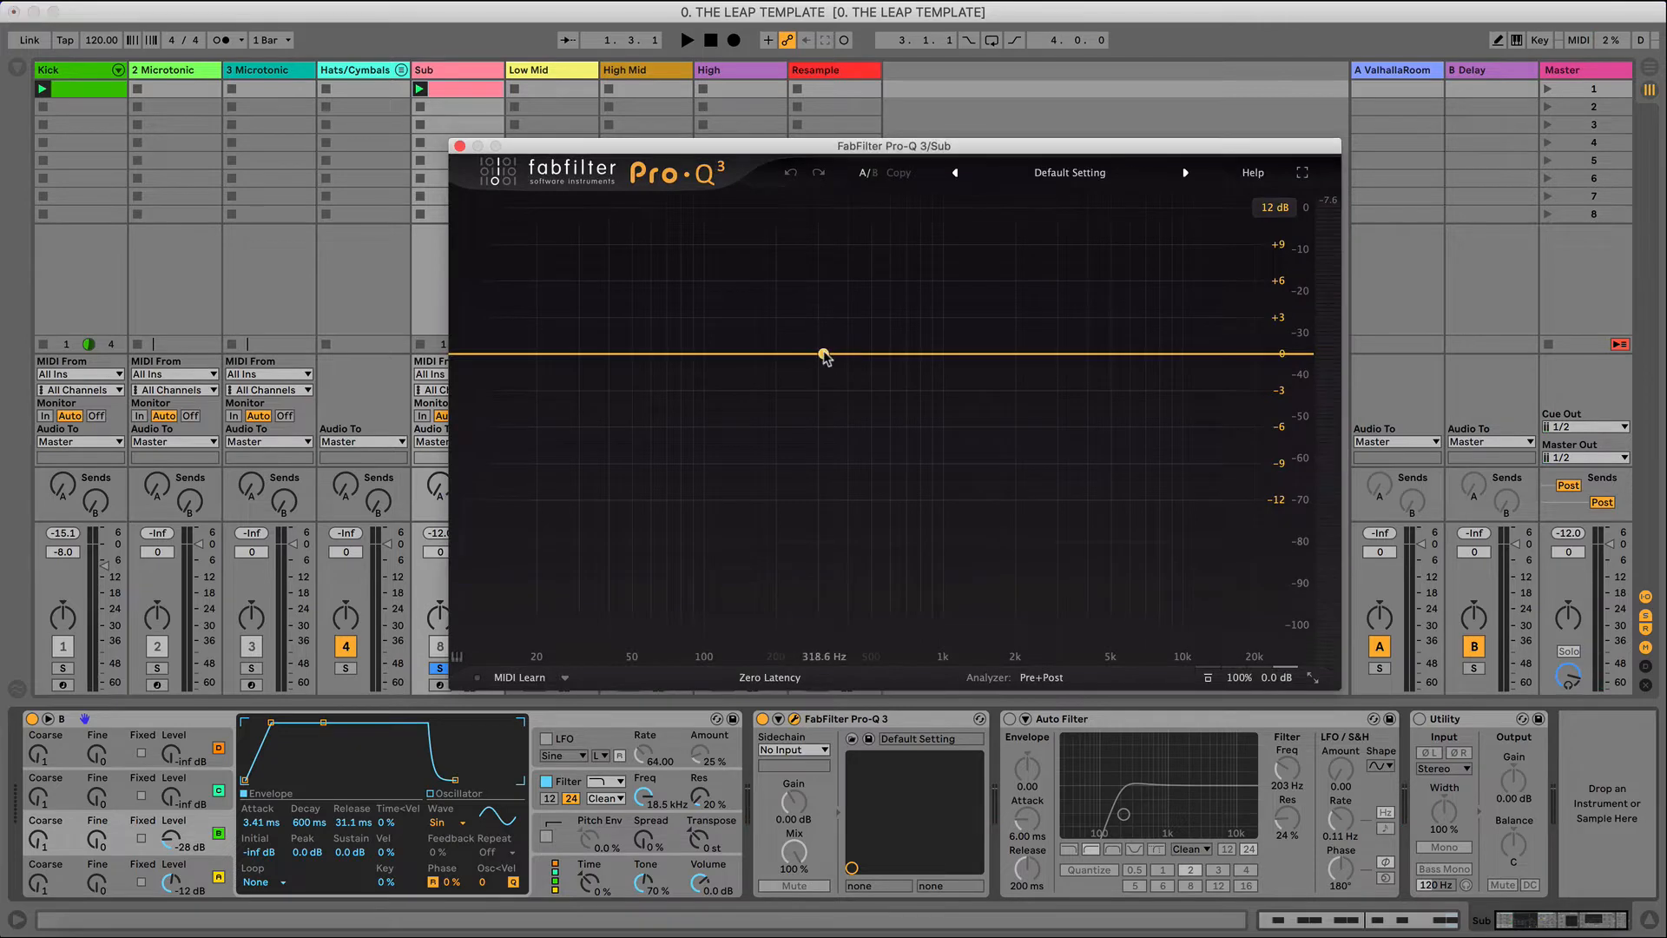
left_click(825, 353)
left_click(775, 320)
left_click(850, 343)
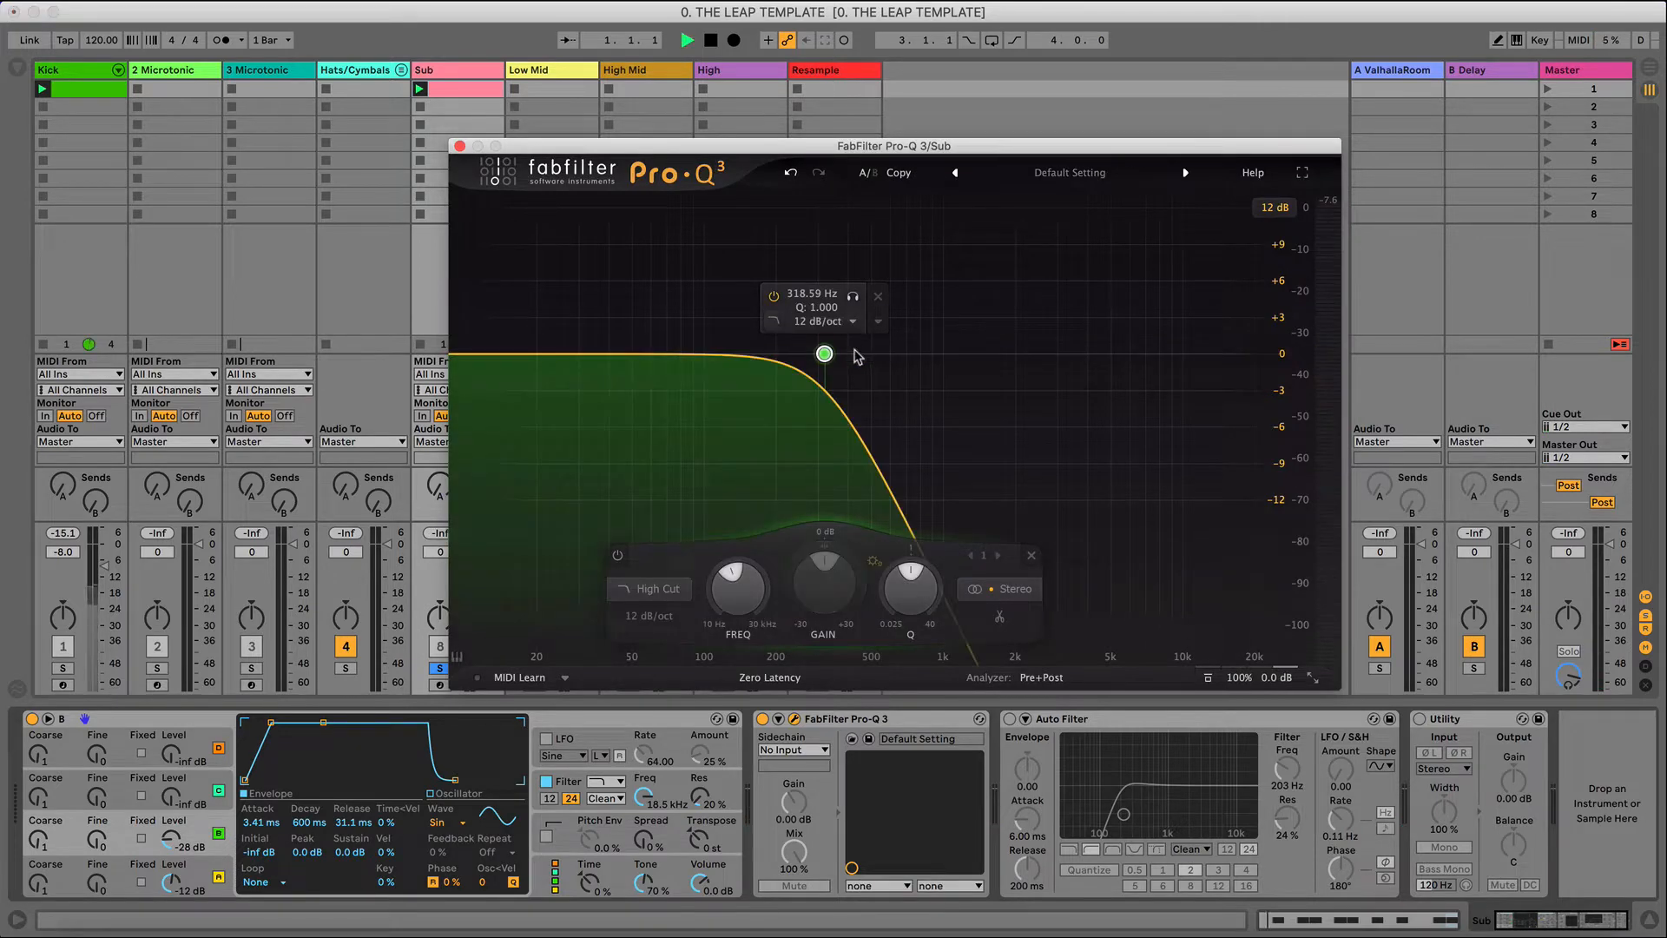
left_click_drag(825, 353, 786, 353)
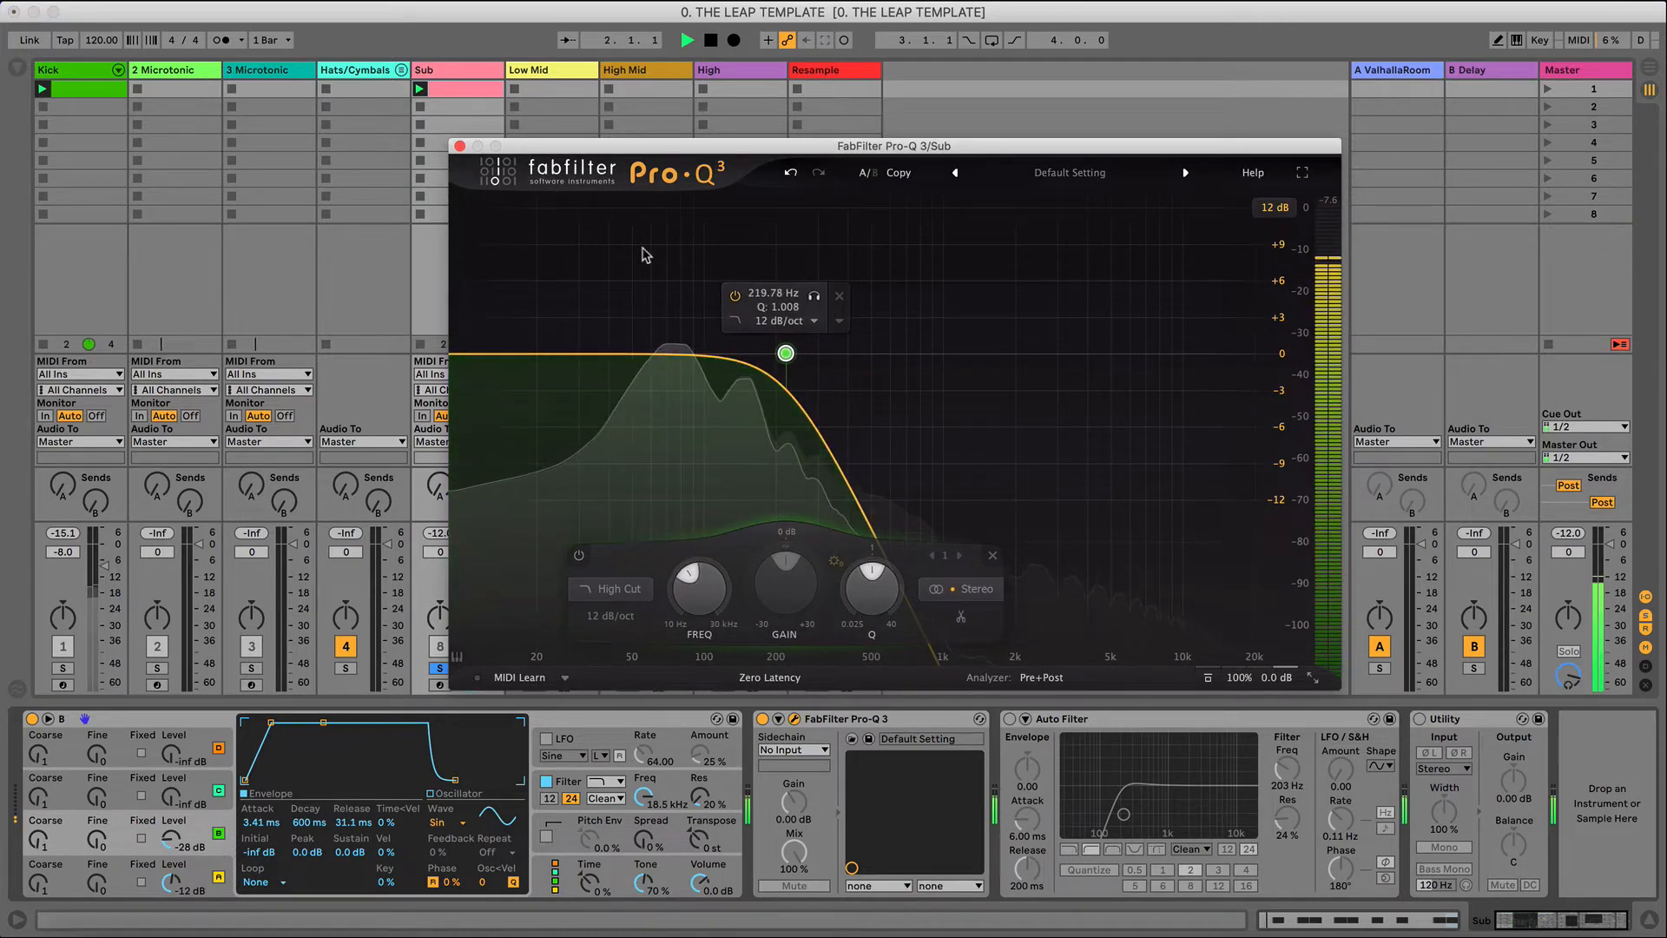
left_click(460, 146)
- Set the Coarse tuning of the Sub synth's oscillators A and B to 0.5, checking by playback
key("space")
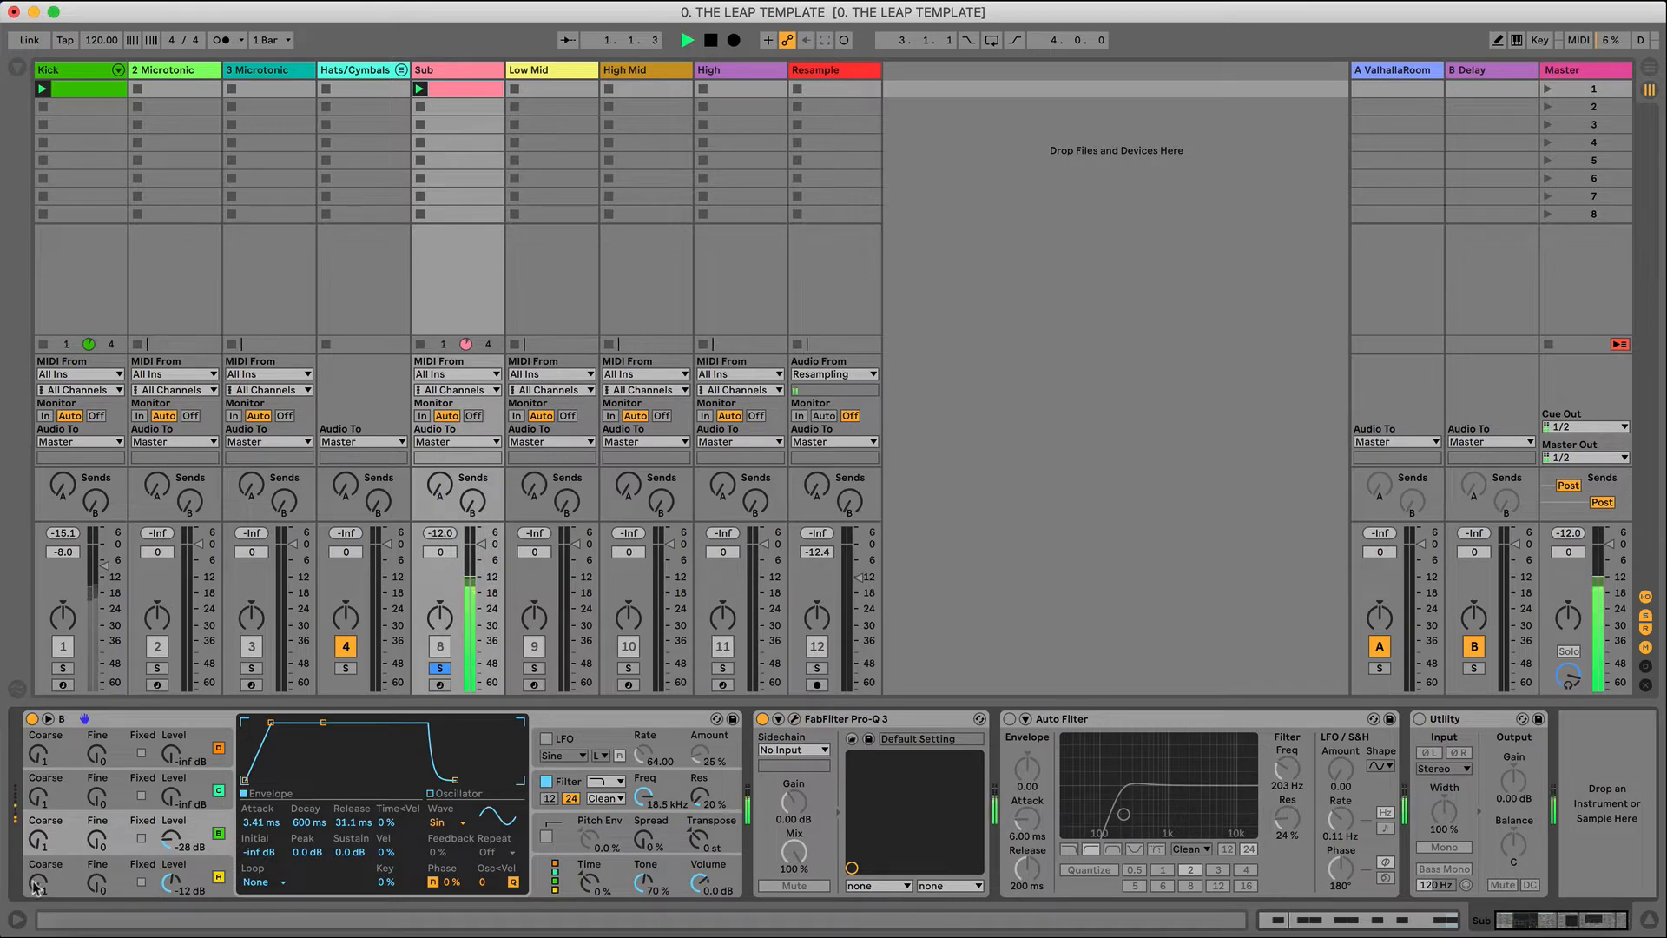
left_click(47, 875)
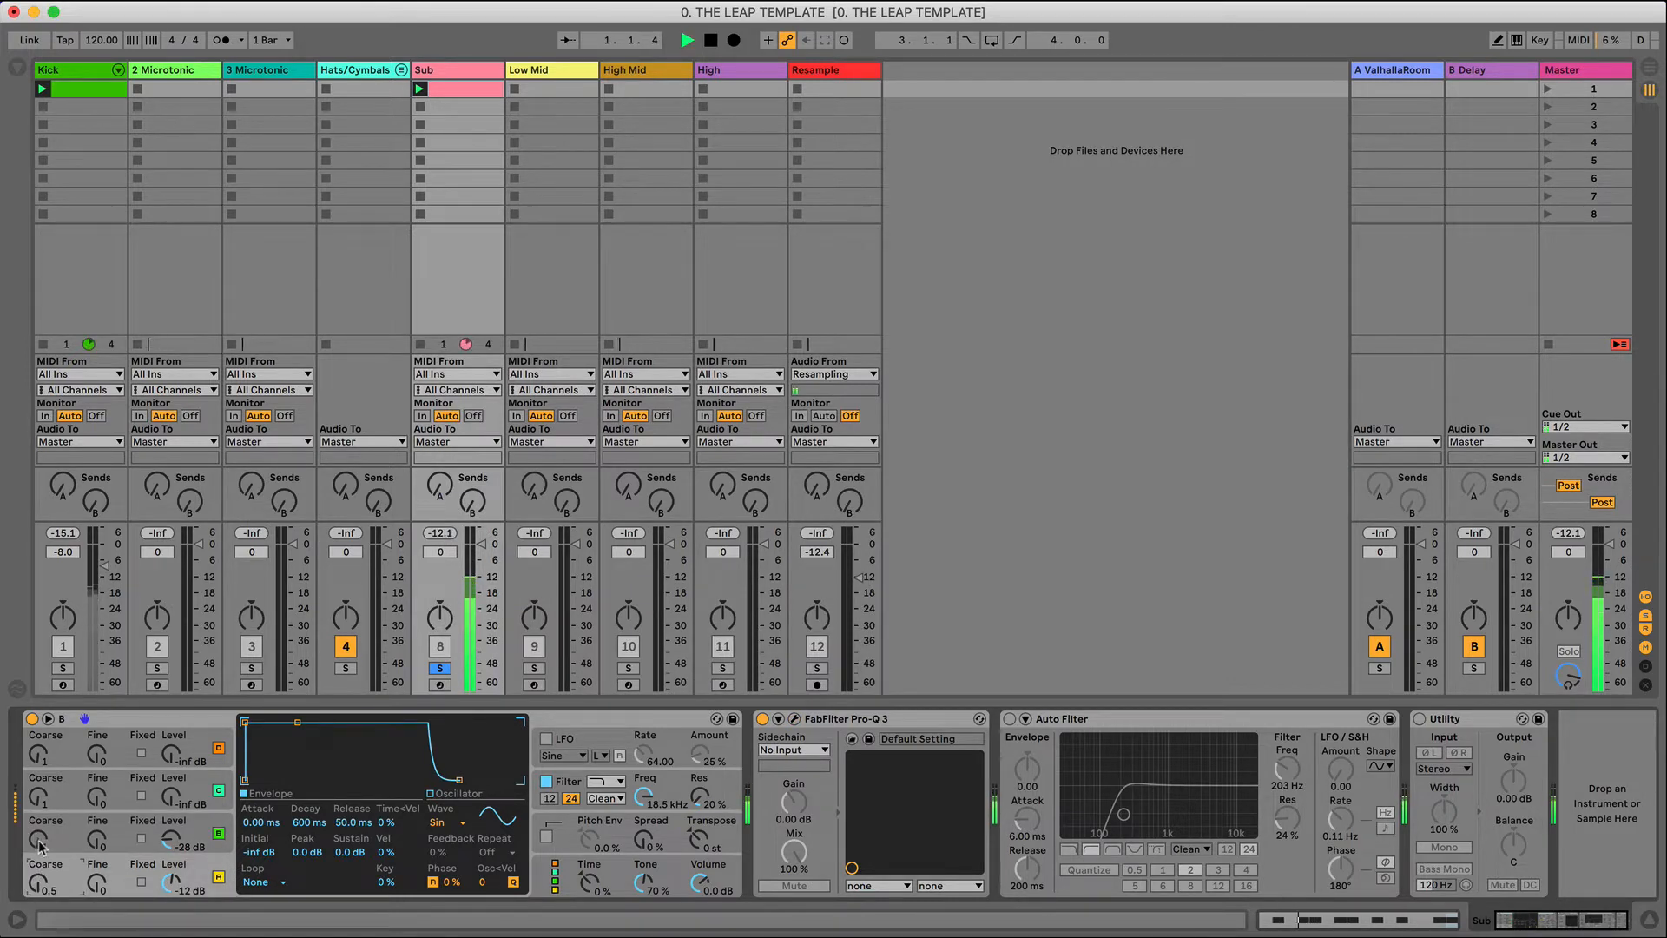
left_click(42, 846)
key("space")
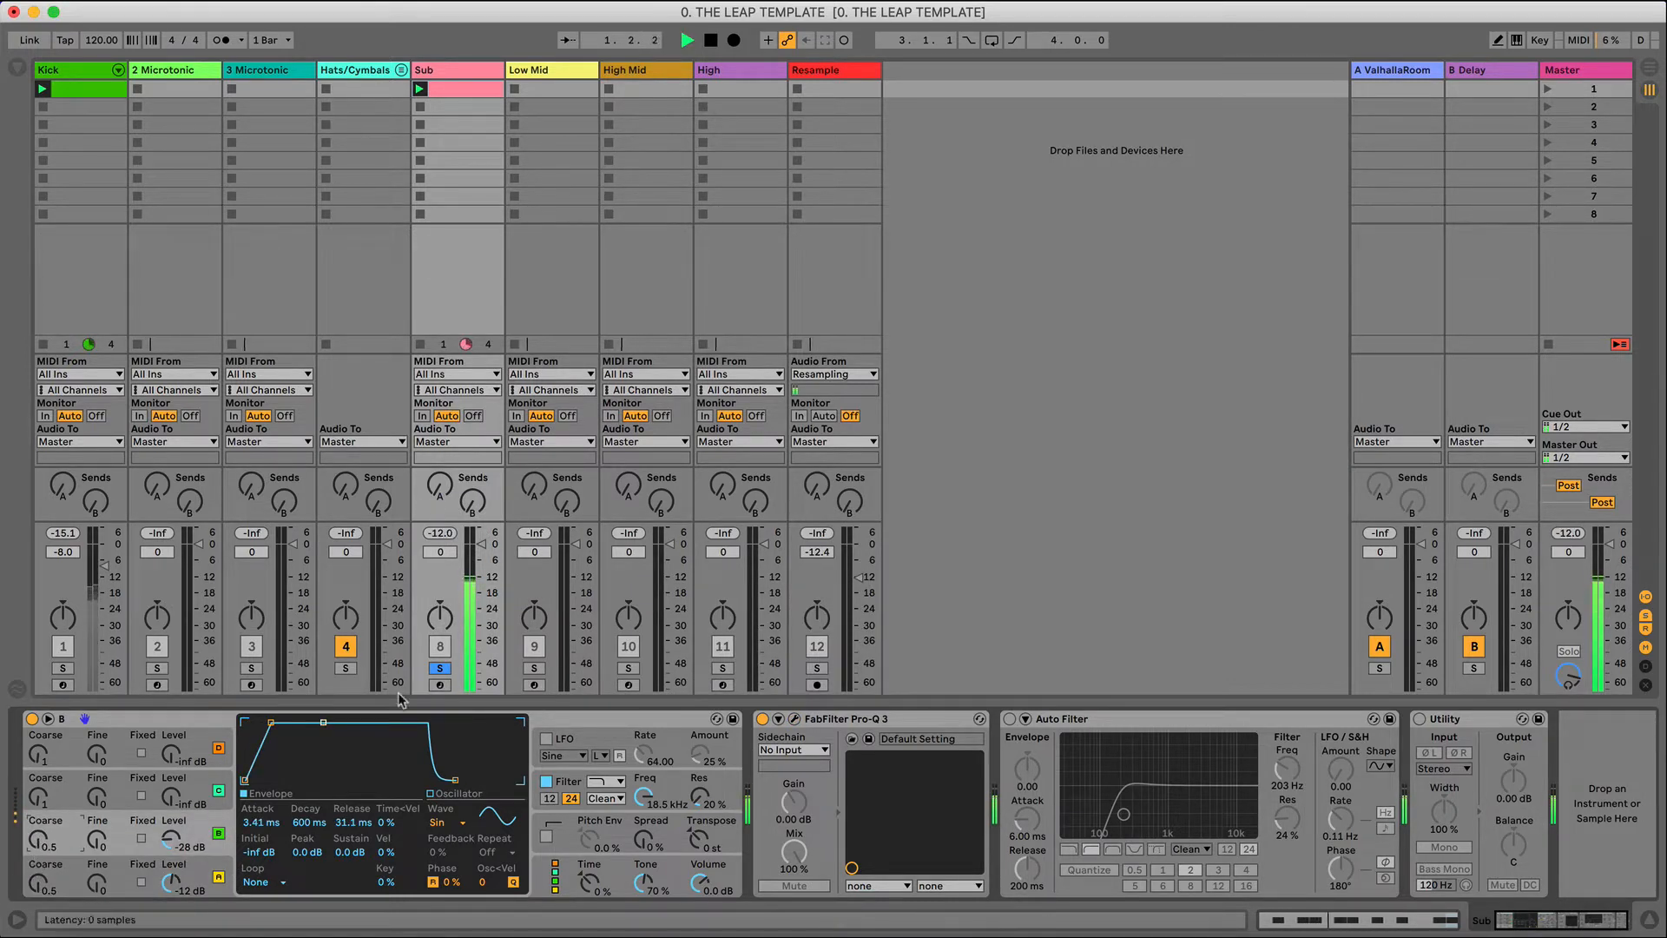
- Lower the High Cut in the Sub track's FabFilter Pro-Q 3 to about 112 Hz
left_click(793, 719)
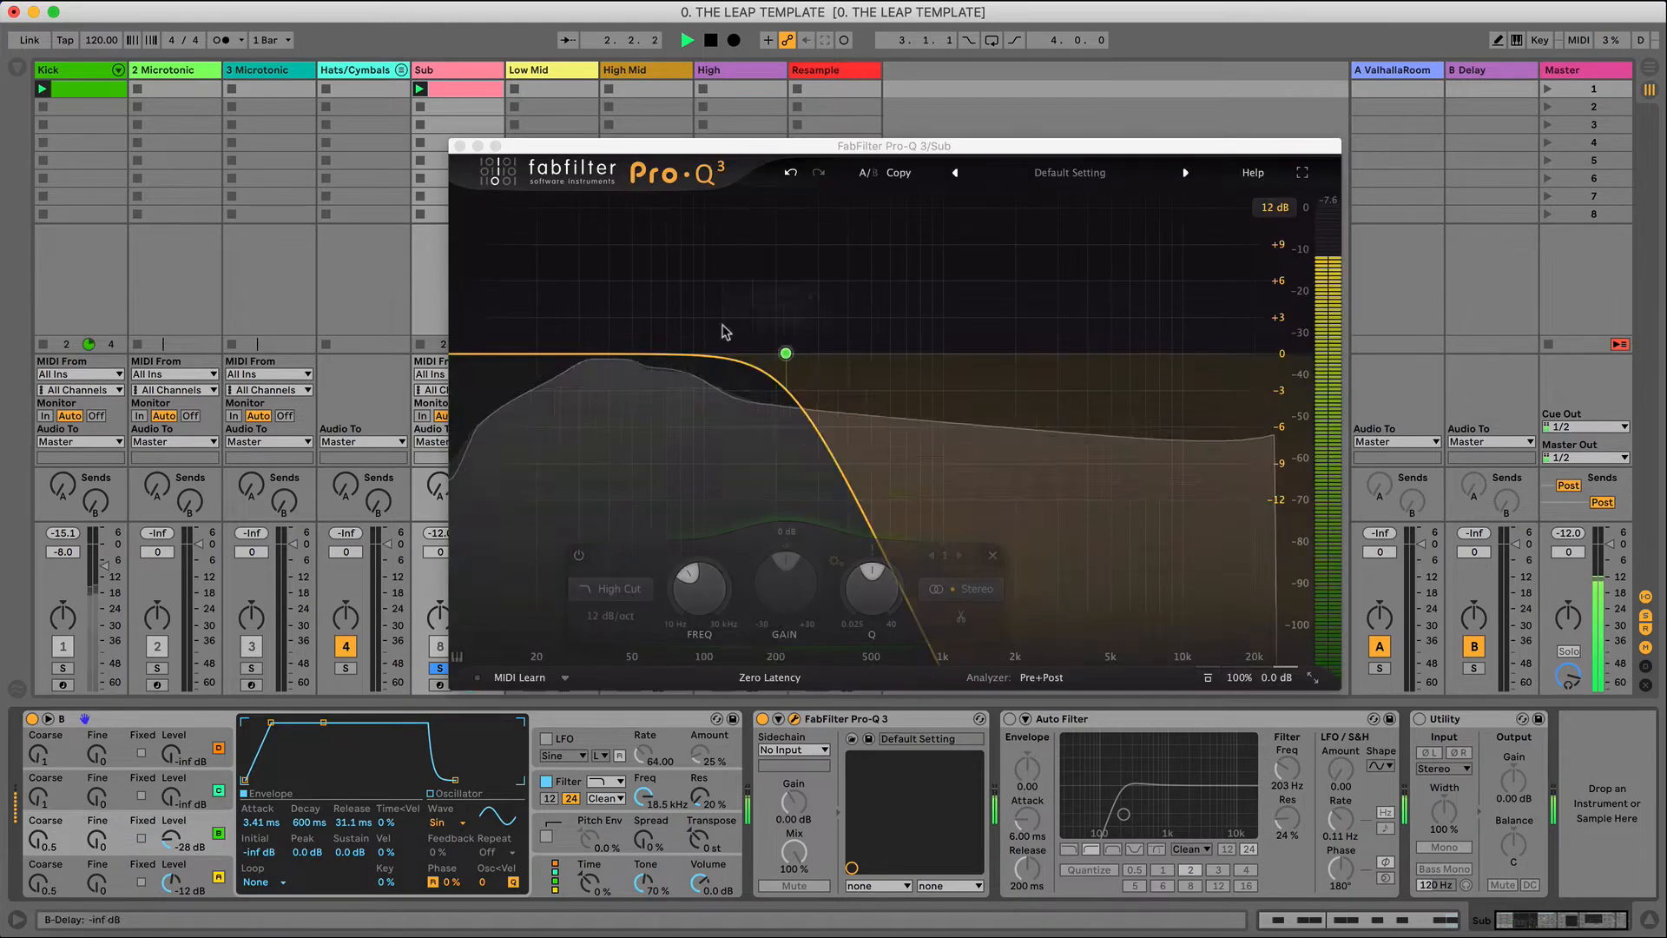
left_click_drag(769, 347, 699, 338)
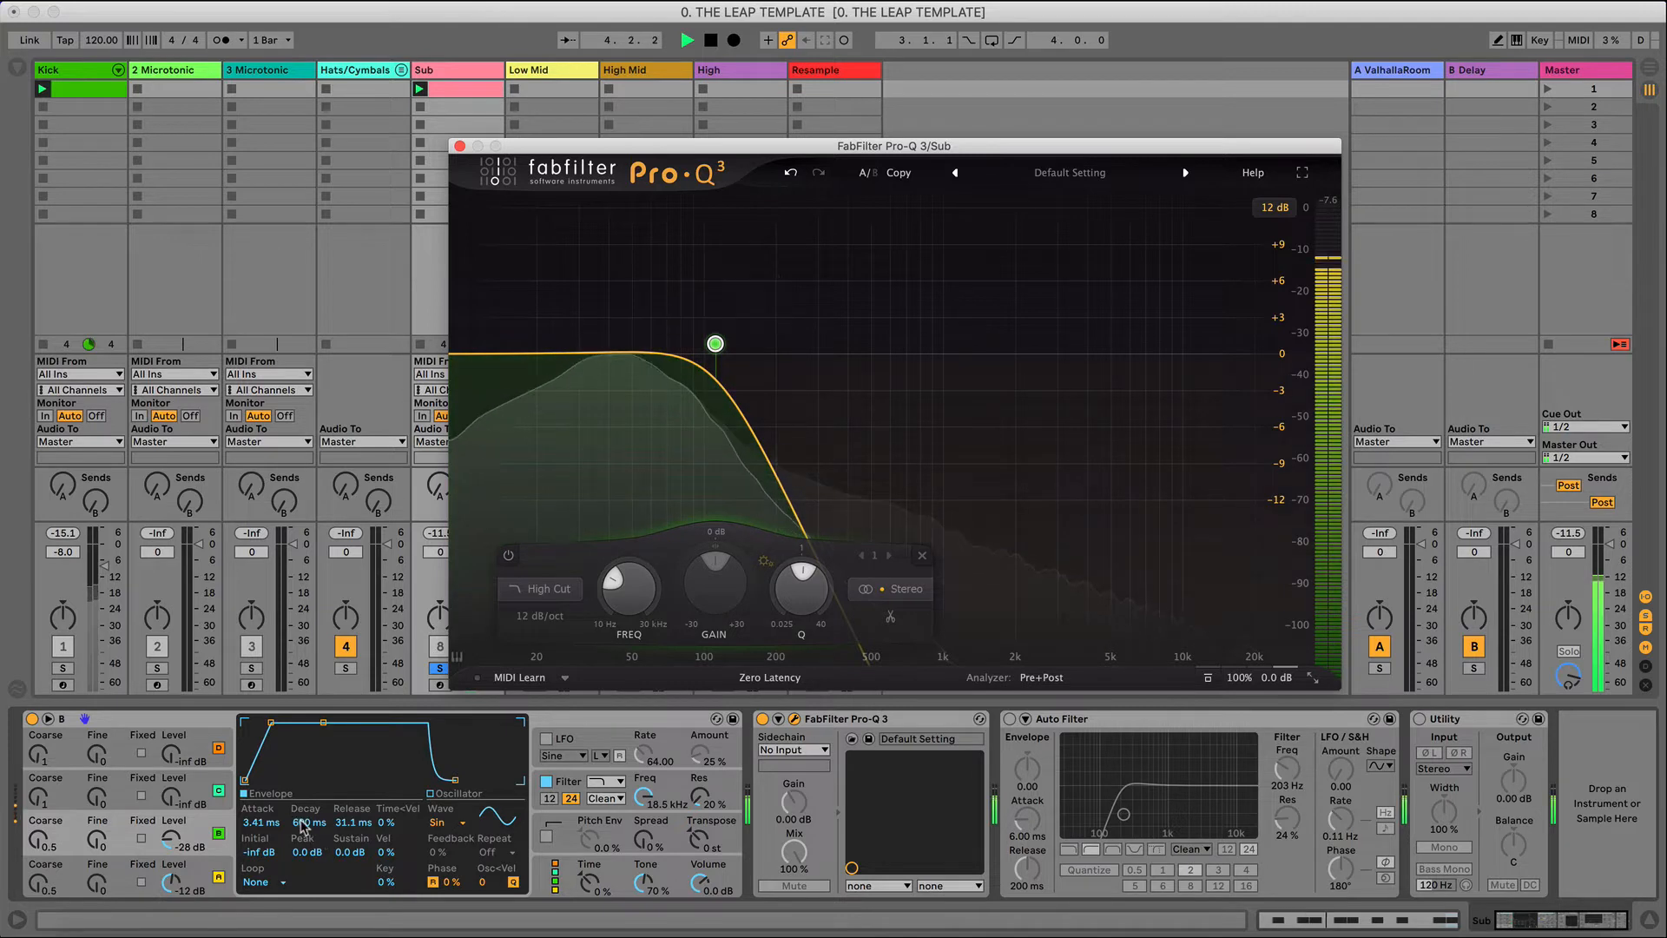
- Set the envelope release of the Sub synth's oscillator B to 25.4 s and of oscillator A to 749 ms, checking by playback
left_click_drag(353, 822, 353, 712)
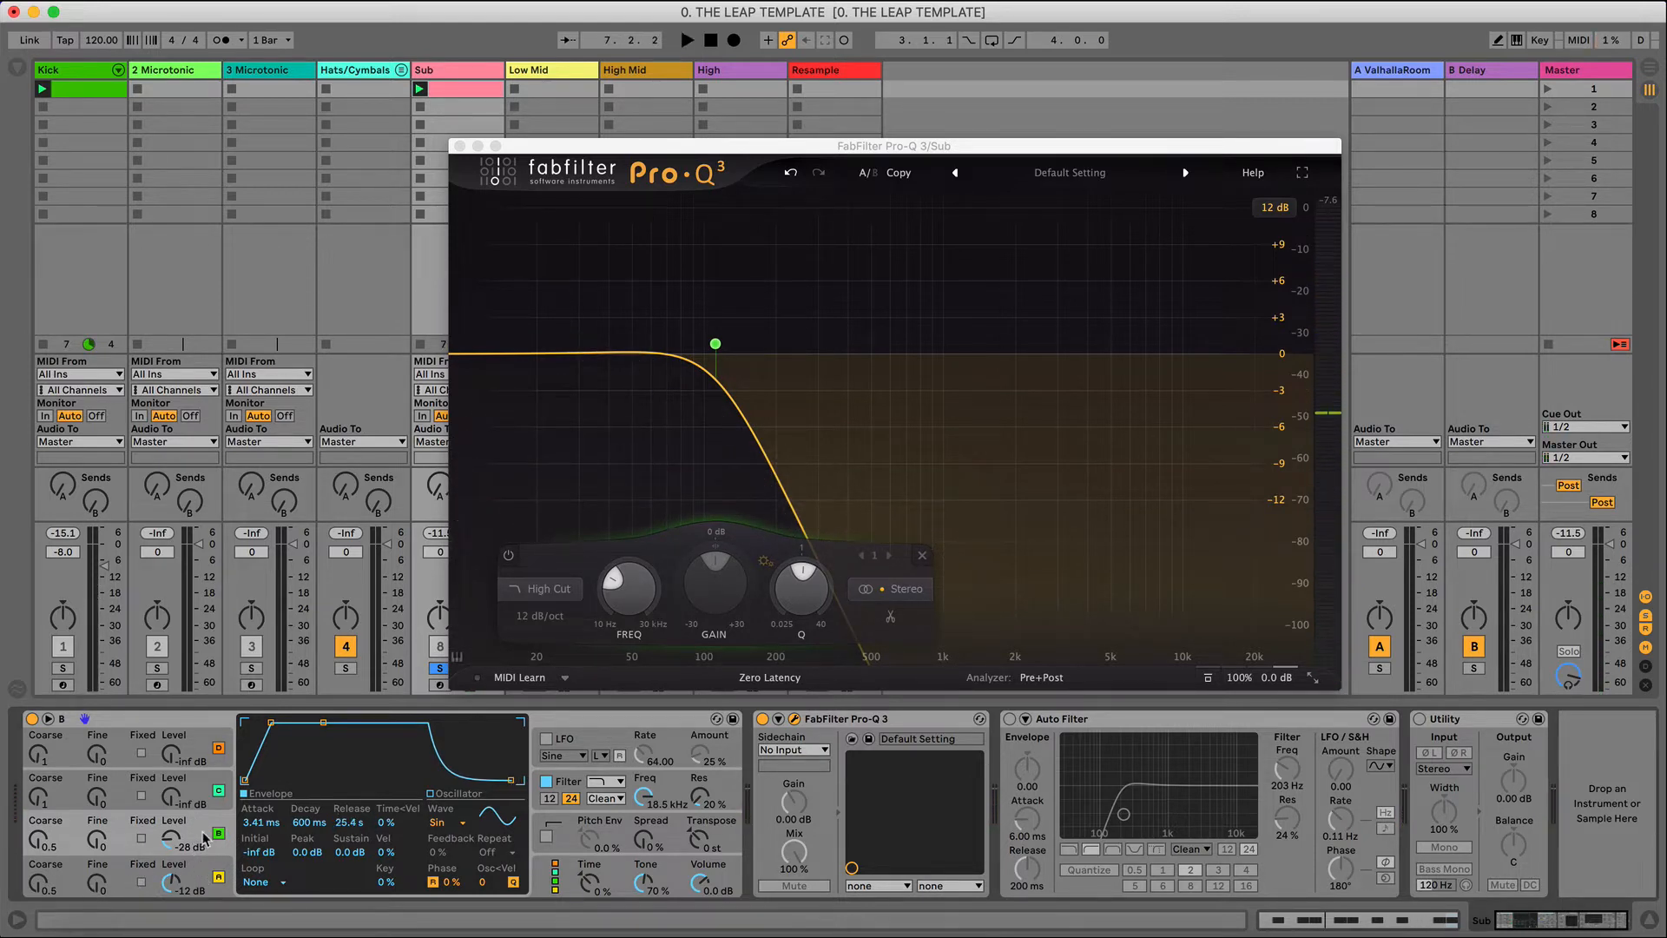
left_click(201, 876)
left_click_drag(340, 829, 339, 747)
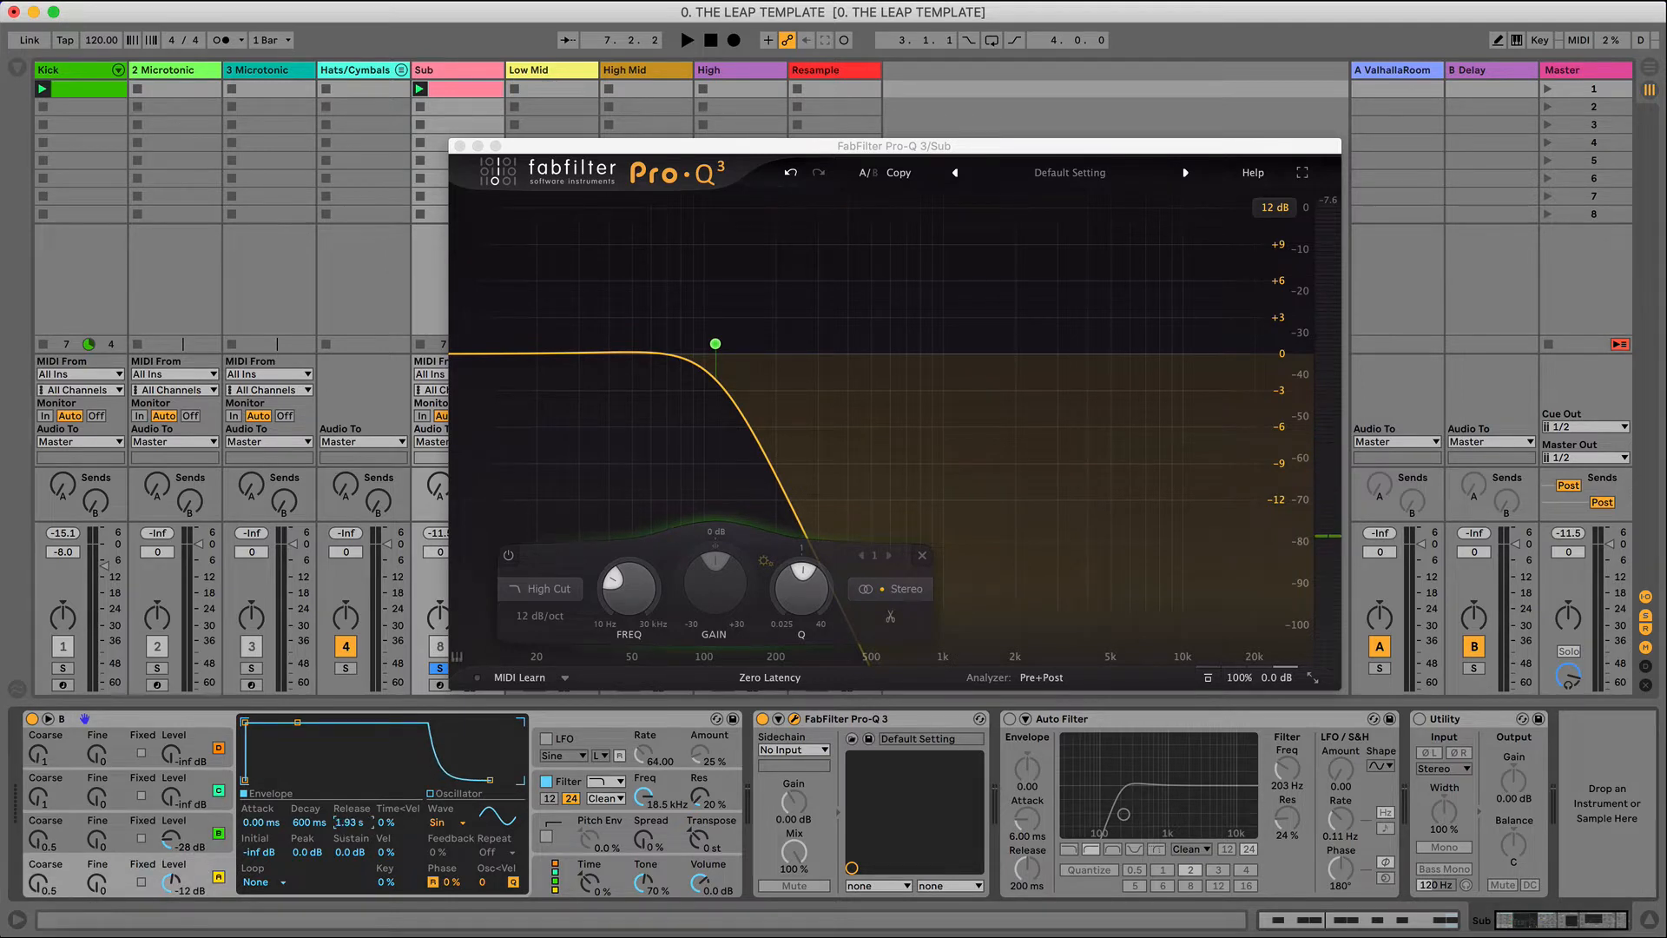
key("space")
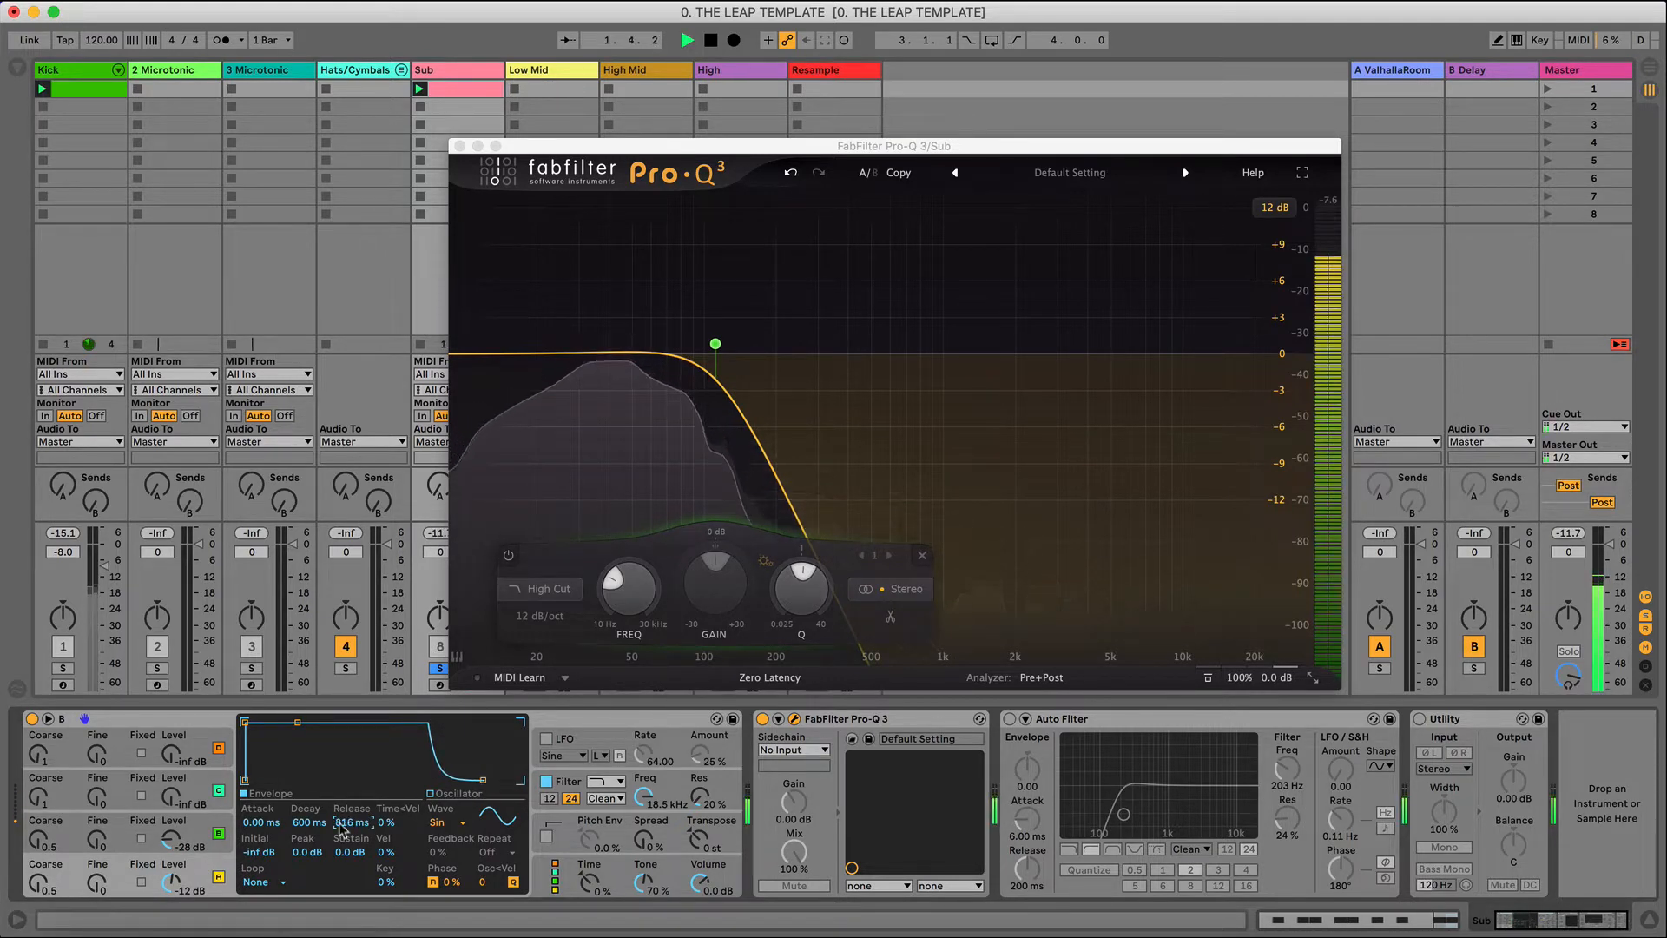
left_click_drag(348, 823, 347, 833)
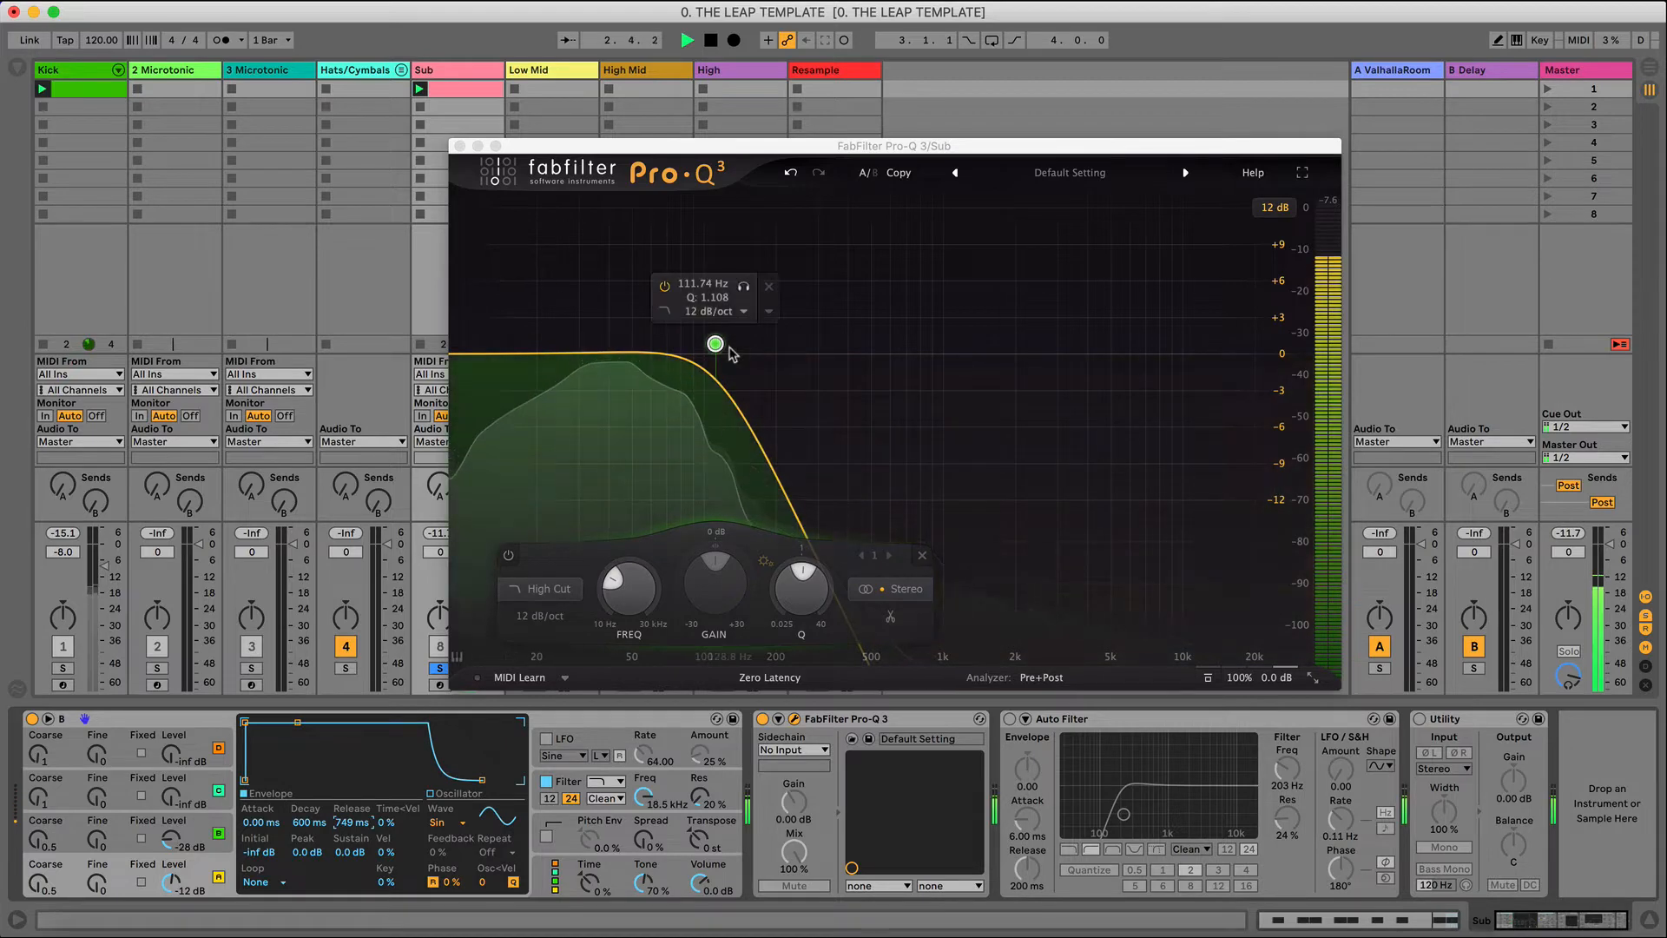
- Move the Sub EQ's High Cut to about 90 Hz with a Q of about 1.46 and close the plugin window
left_click_drag(714, 343, 694, 310)
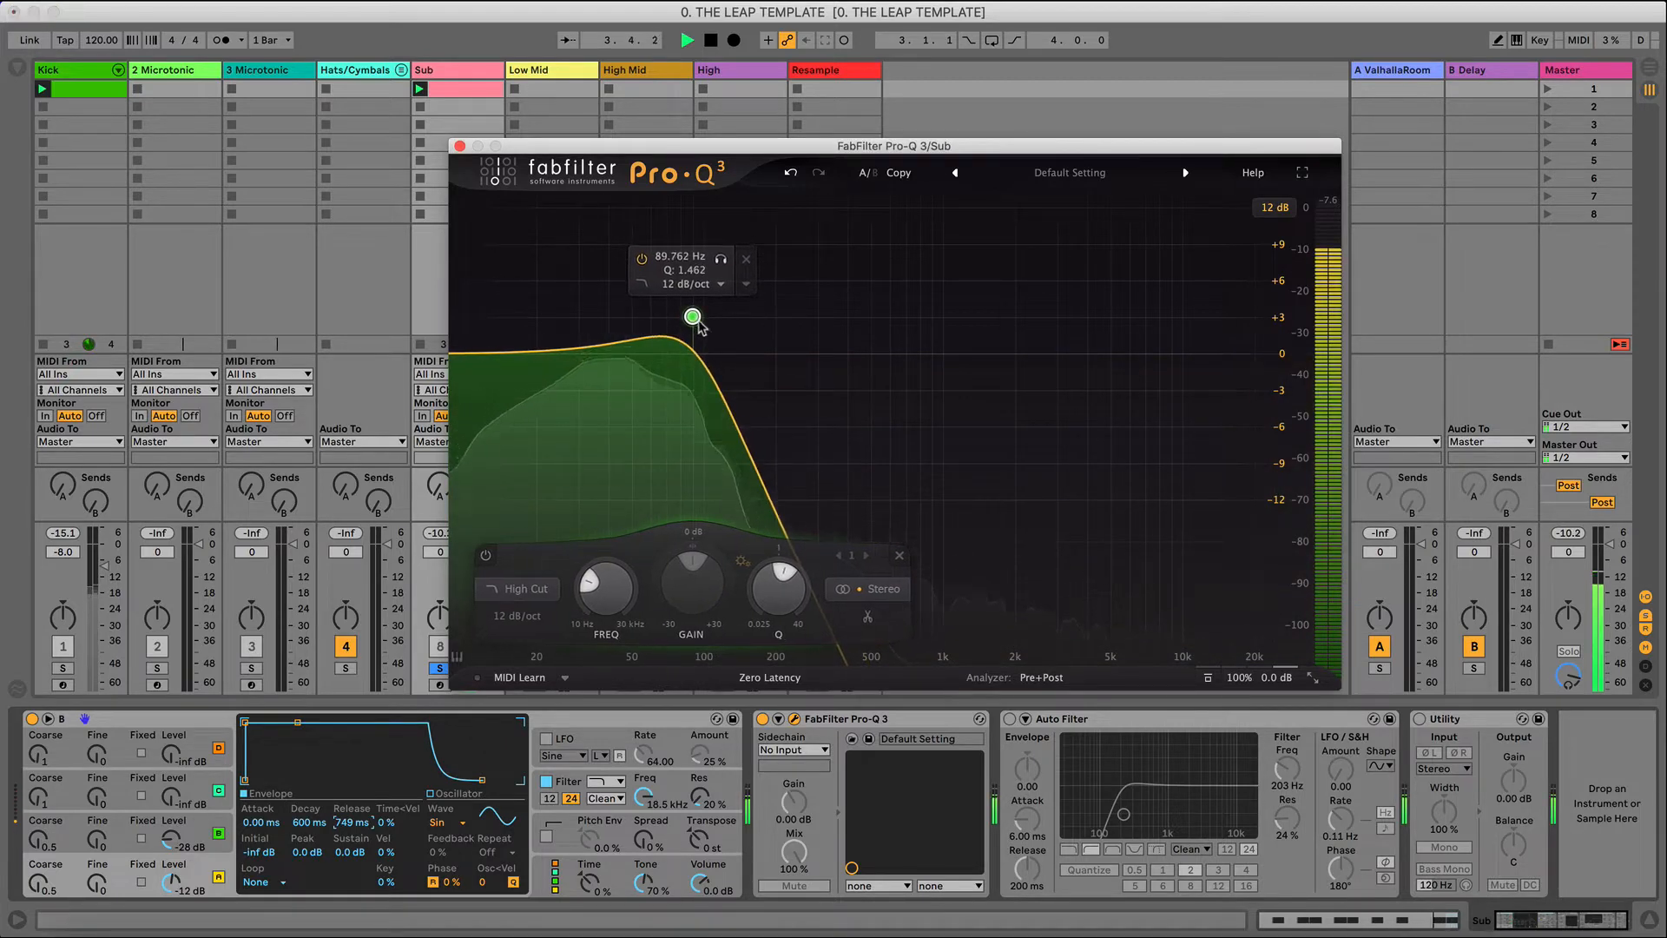
key("space")
left_click(459, 146)
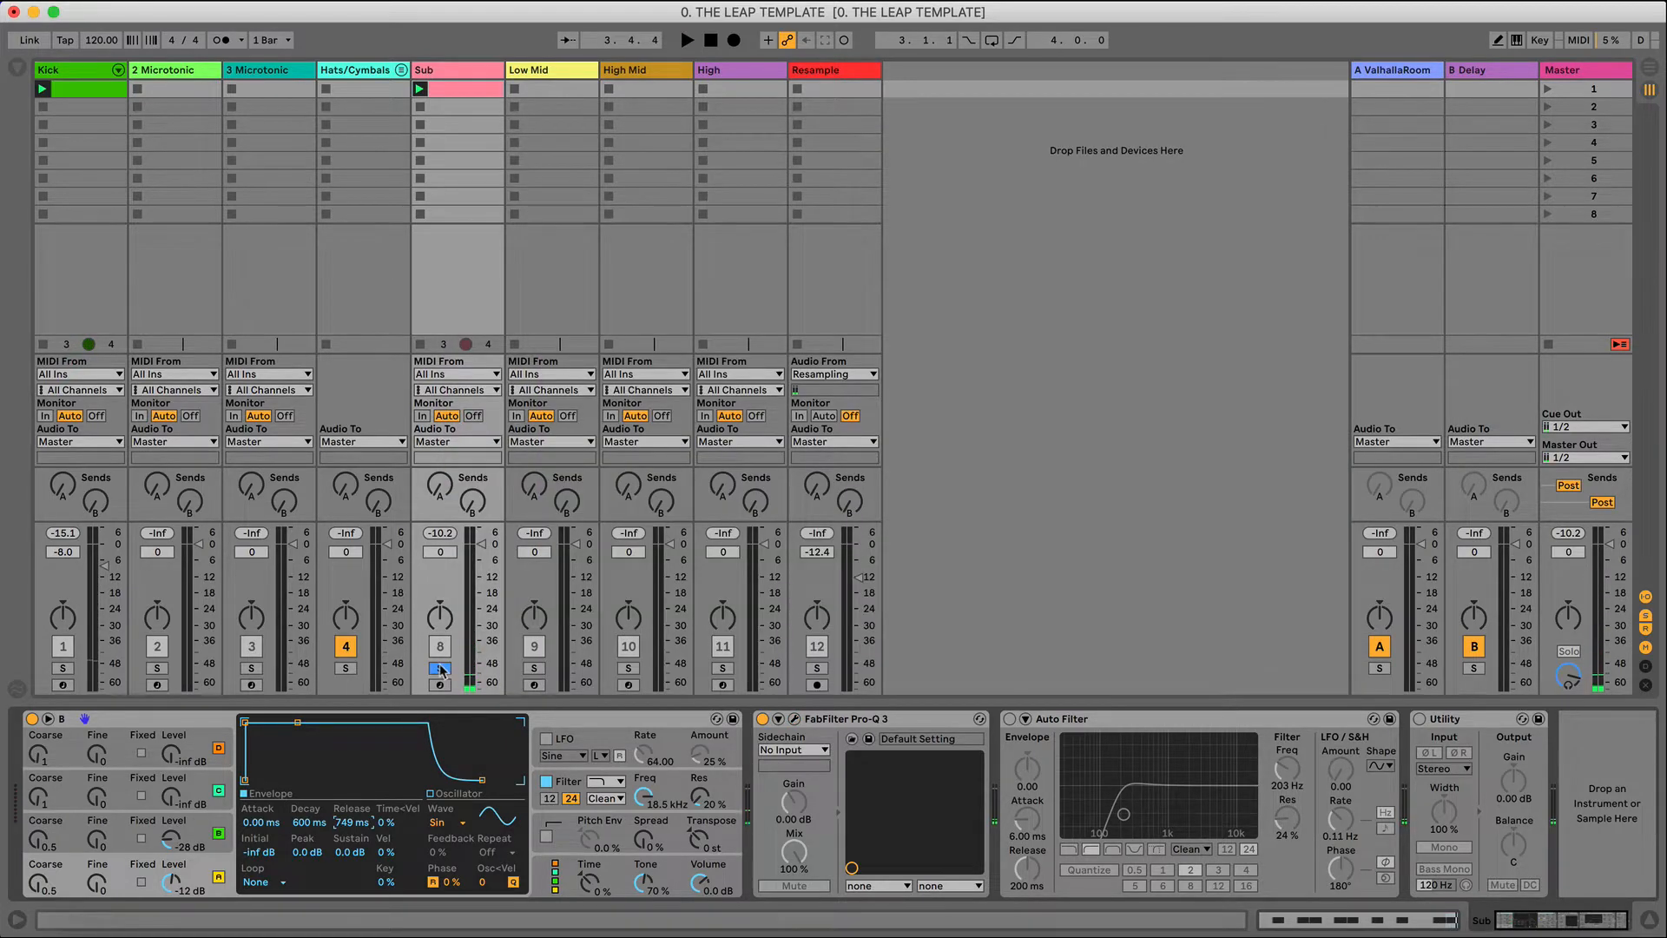
- Lower the unsoloed Sub track's volume to -13.0 dB and move the track directly after the Kick track
key("space")
left_click_drag(492, 544, 482, 578)
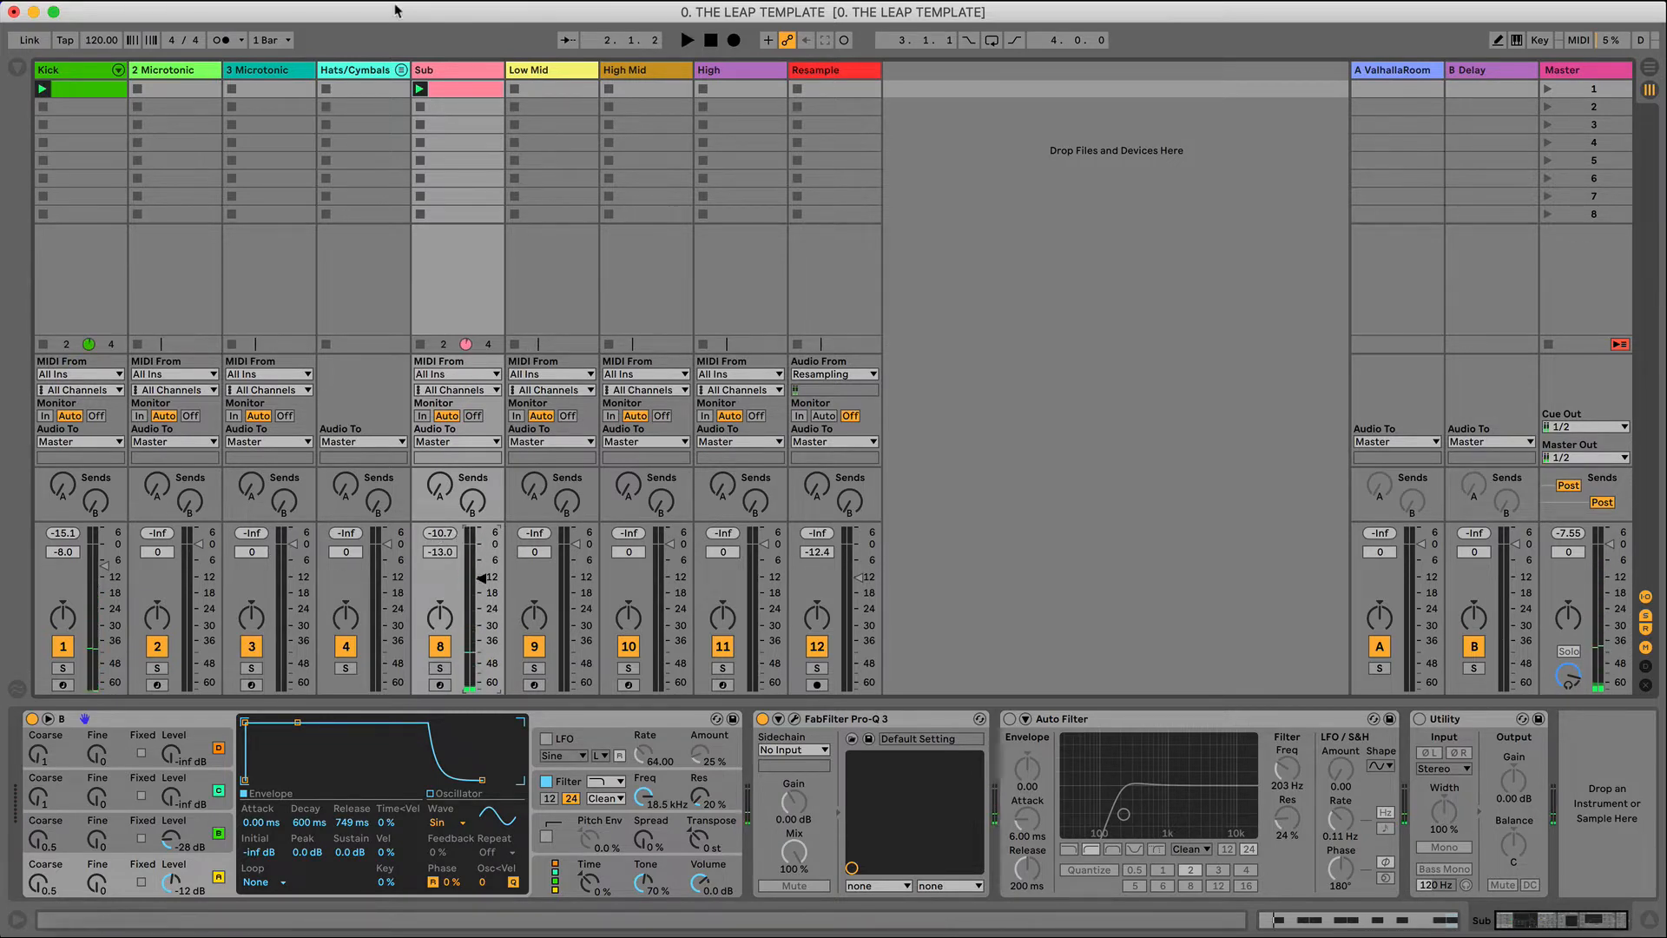
left_click_drag(447, 76, 138, 76)
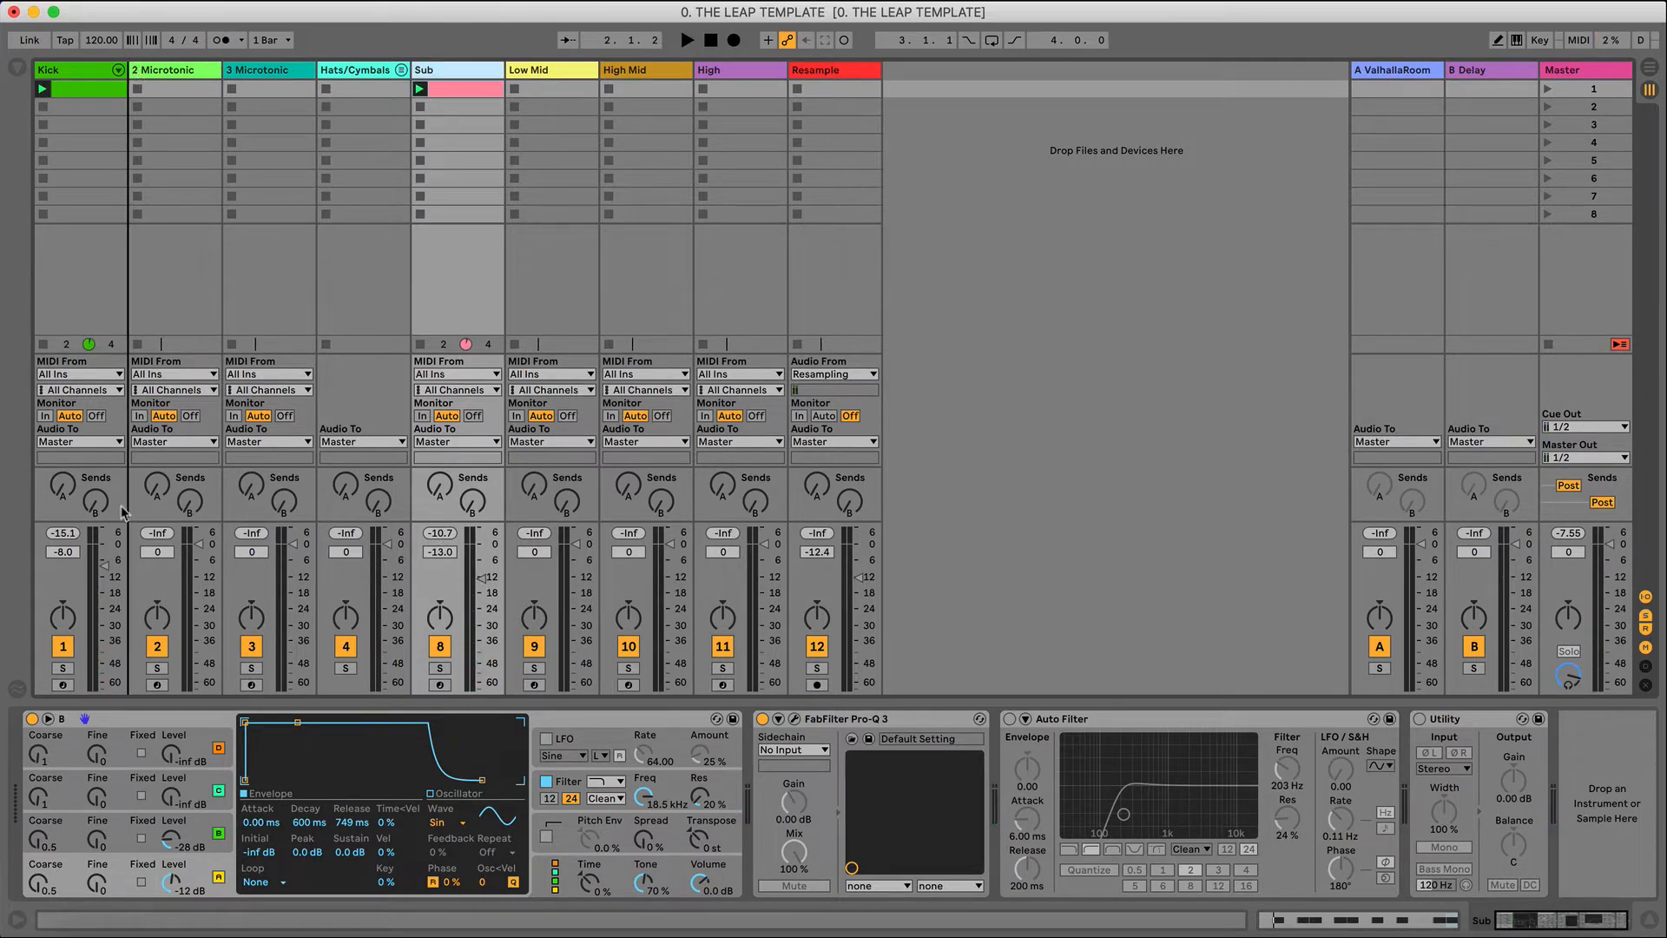
- Raise the Kick track's volume to -3.1 dB and the Sub track's volume to -10.4 dB during playback
left_click_drag(121, 513, 113, 593)
key("space")
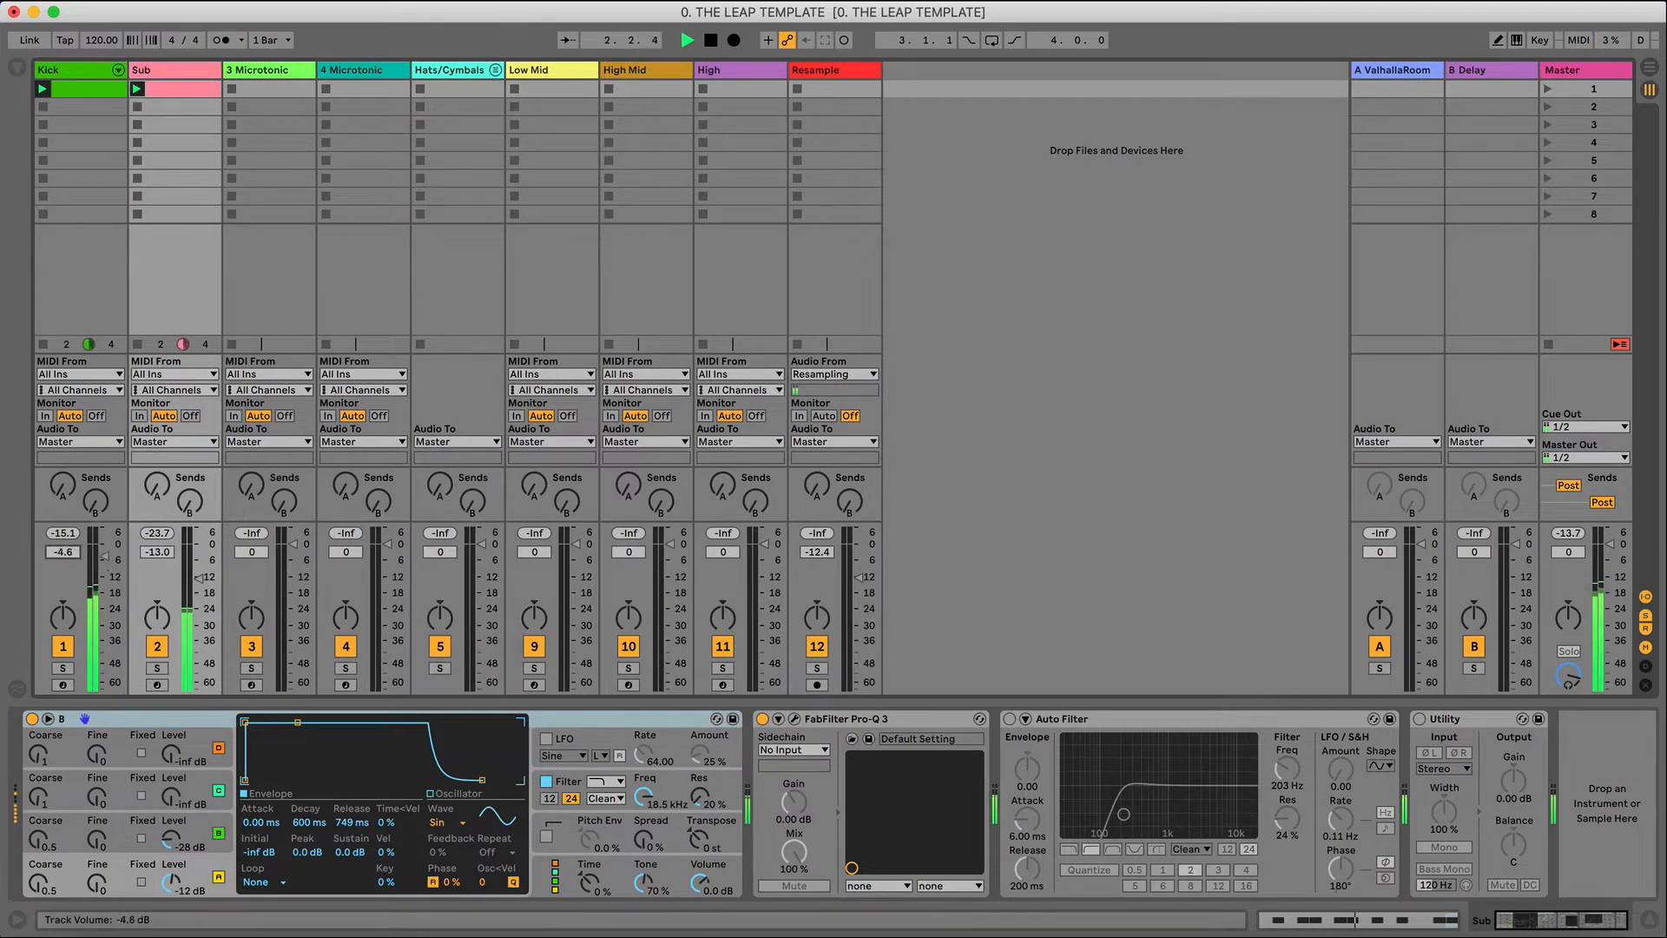
left_click_drag(63, 552, 157, 542)
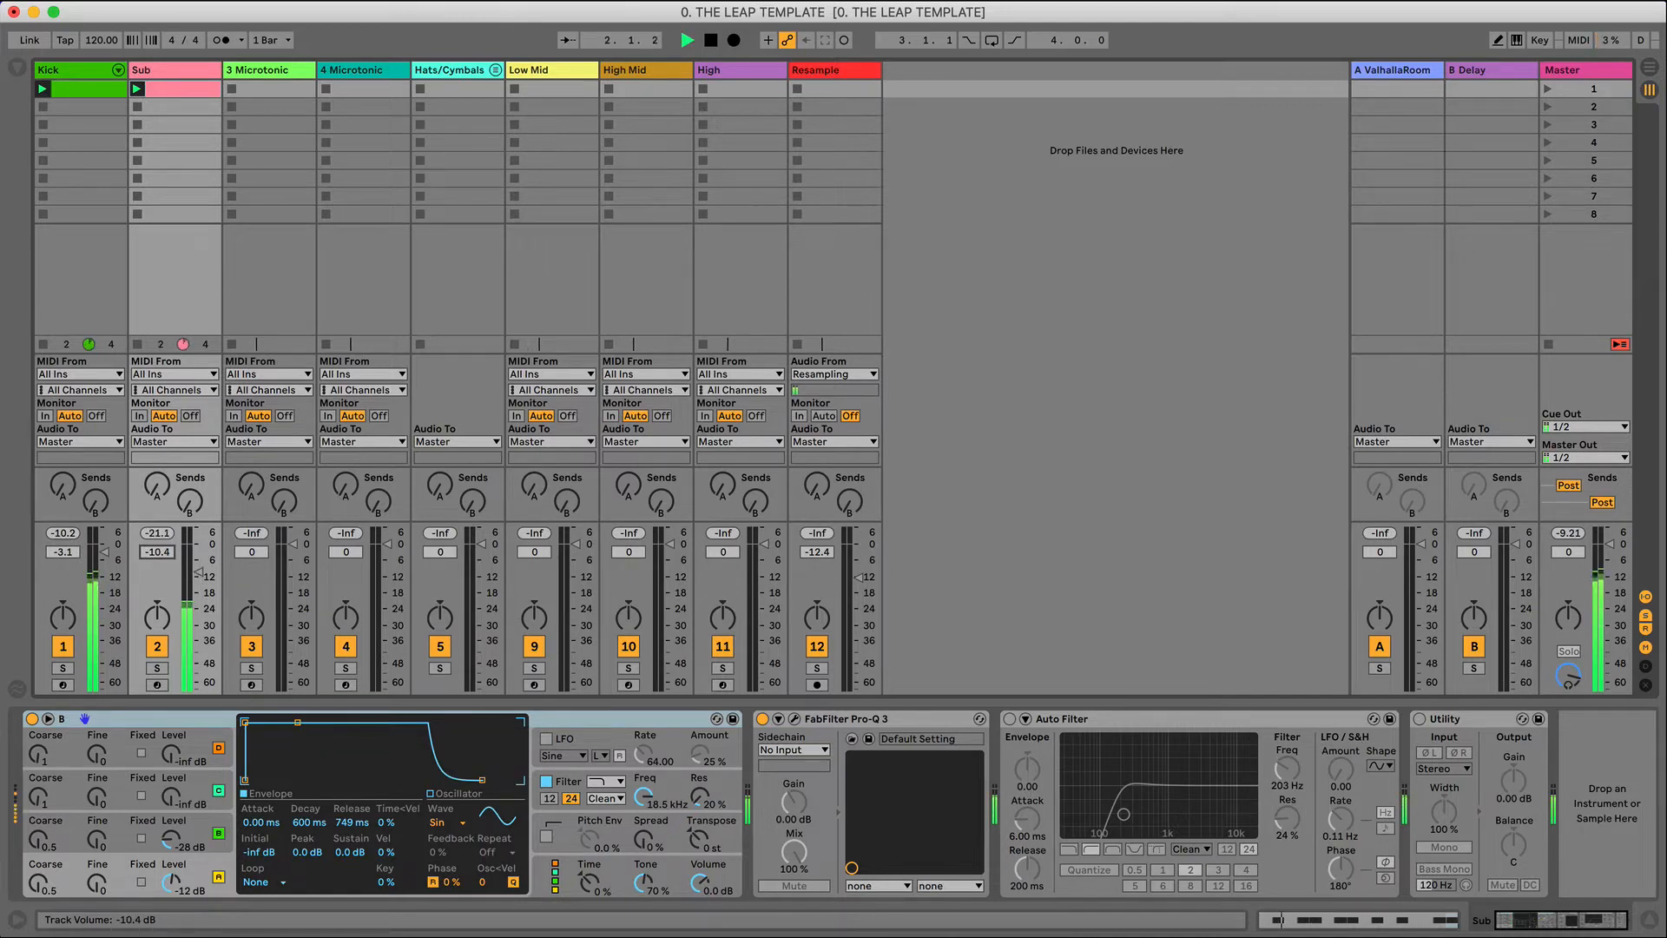
- Solo the Sub and the Kick in turn to compare them, clear the solo and stop playback
left_click(157, 668)
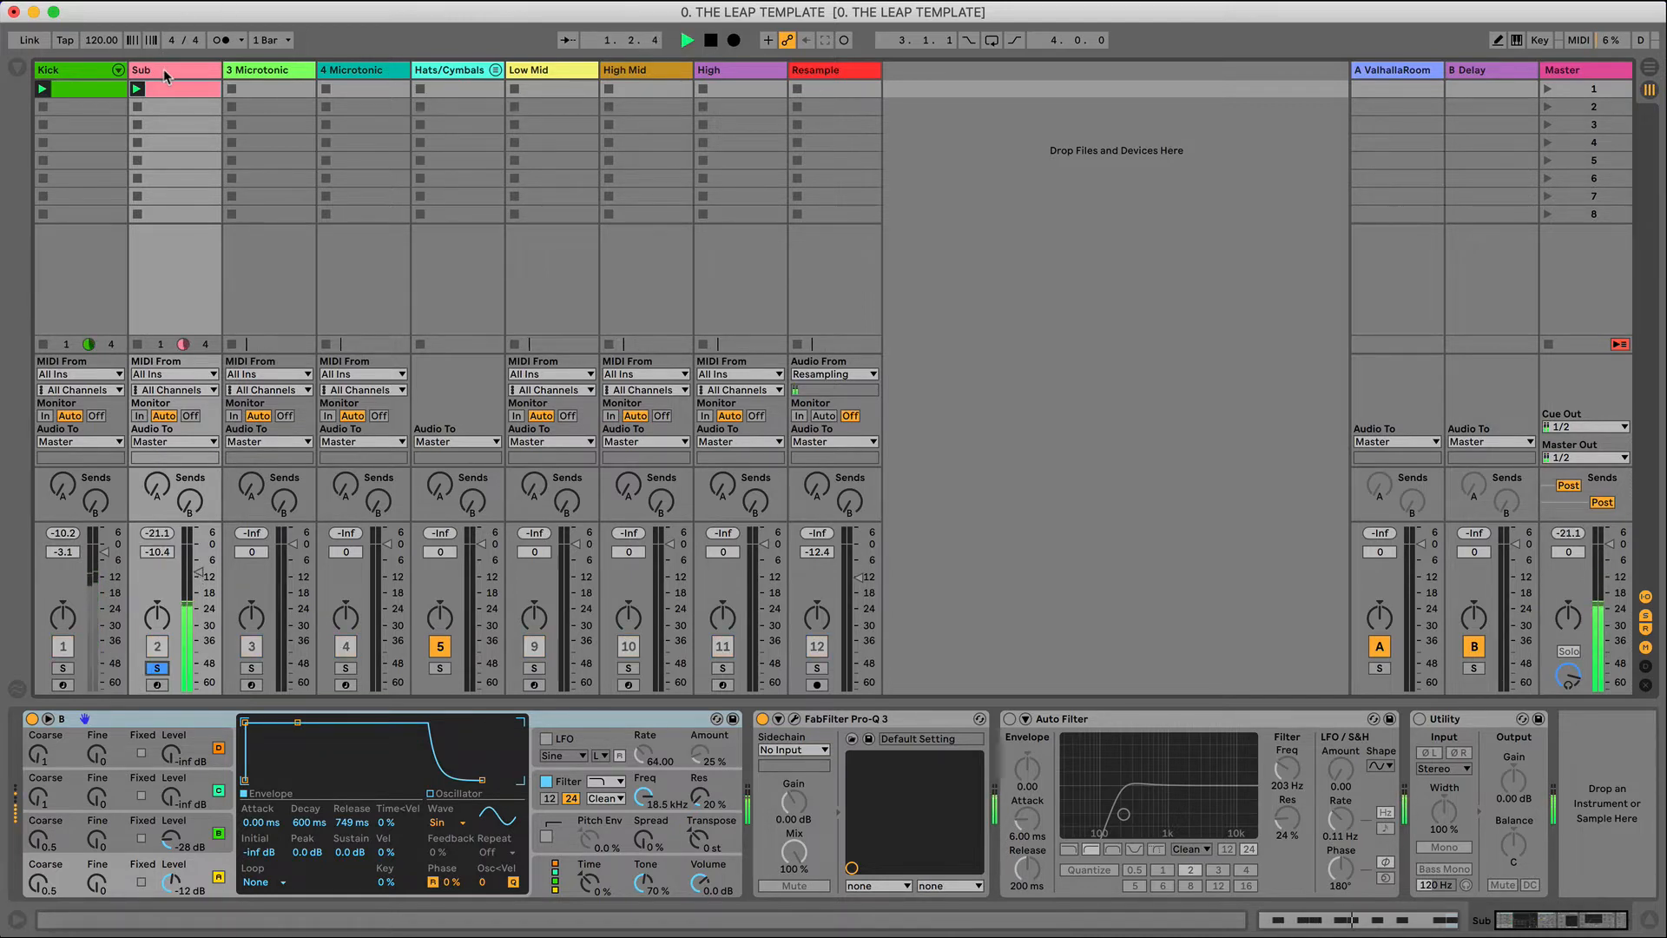
left_click(62, 669)
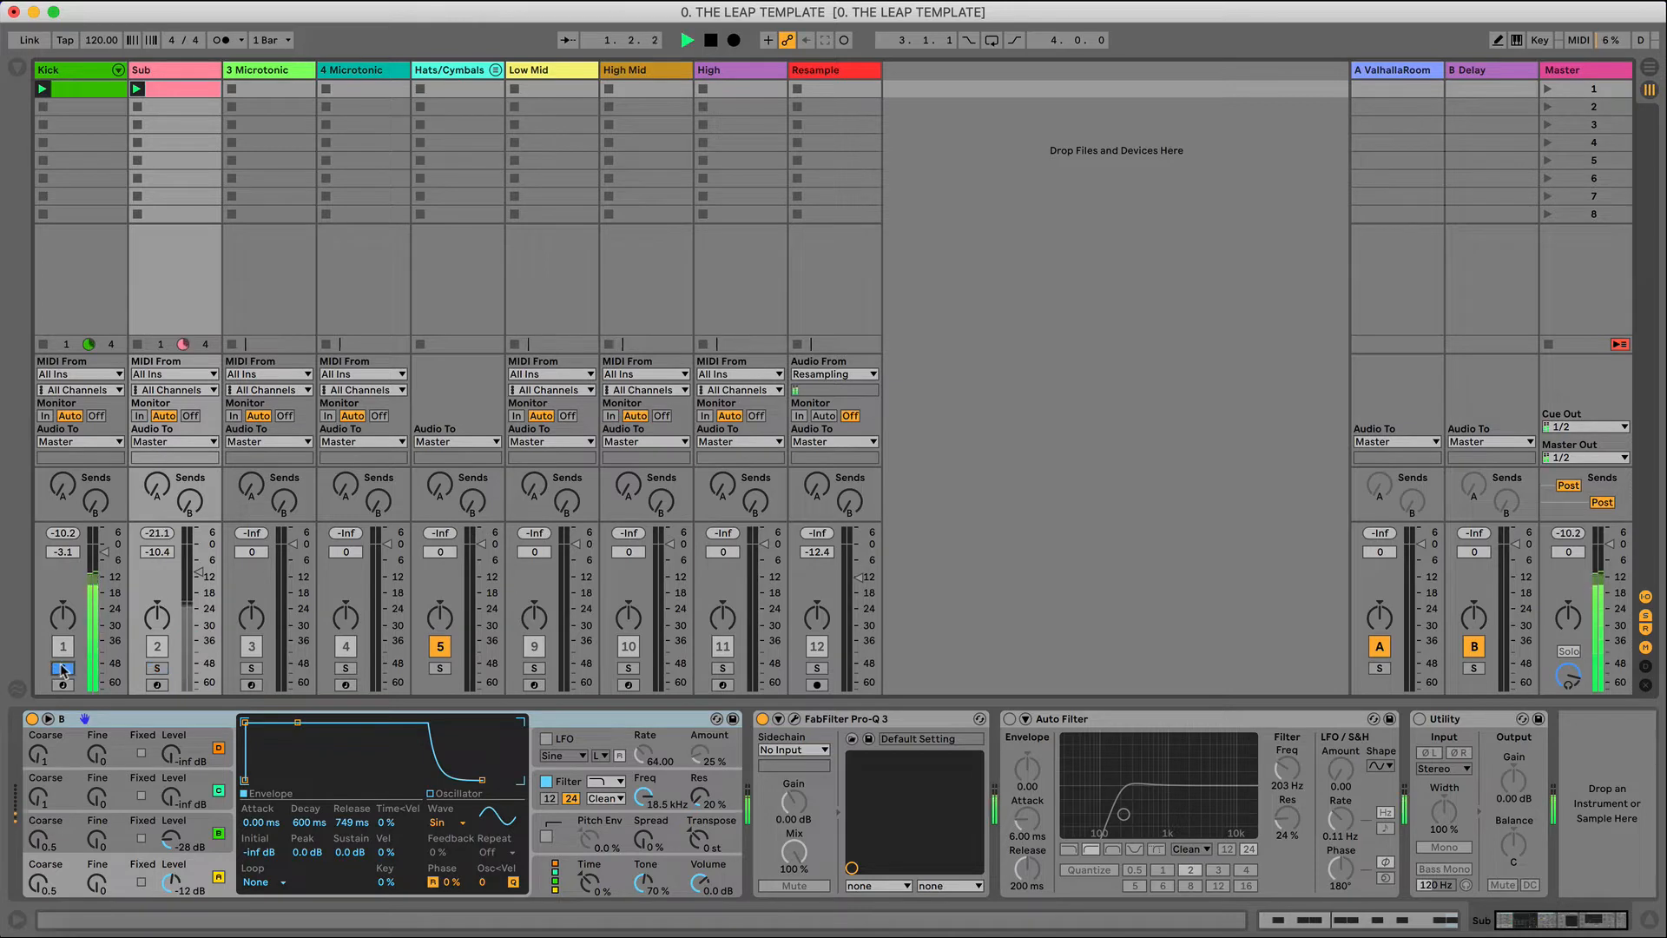
left_click(62, 669)
key("space")
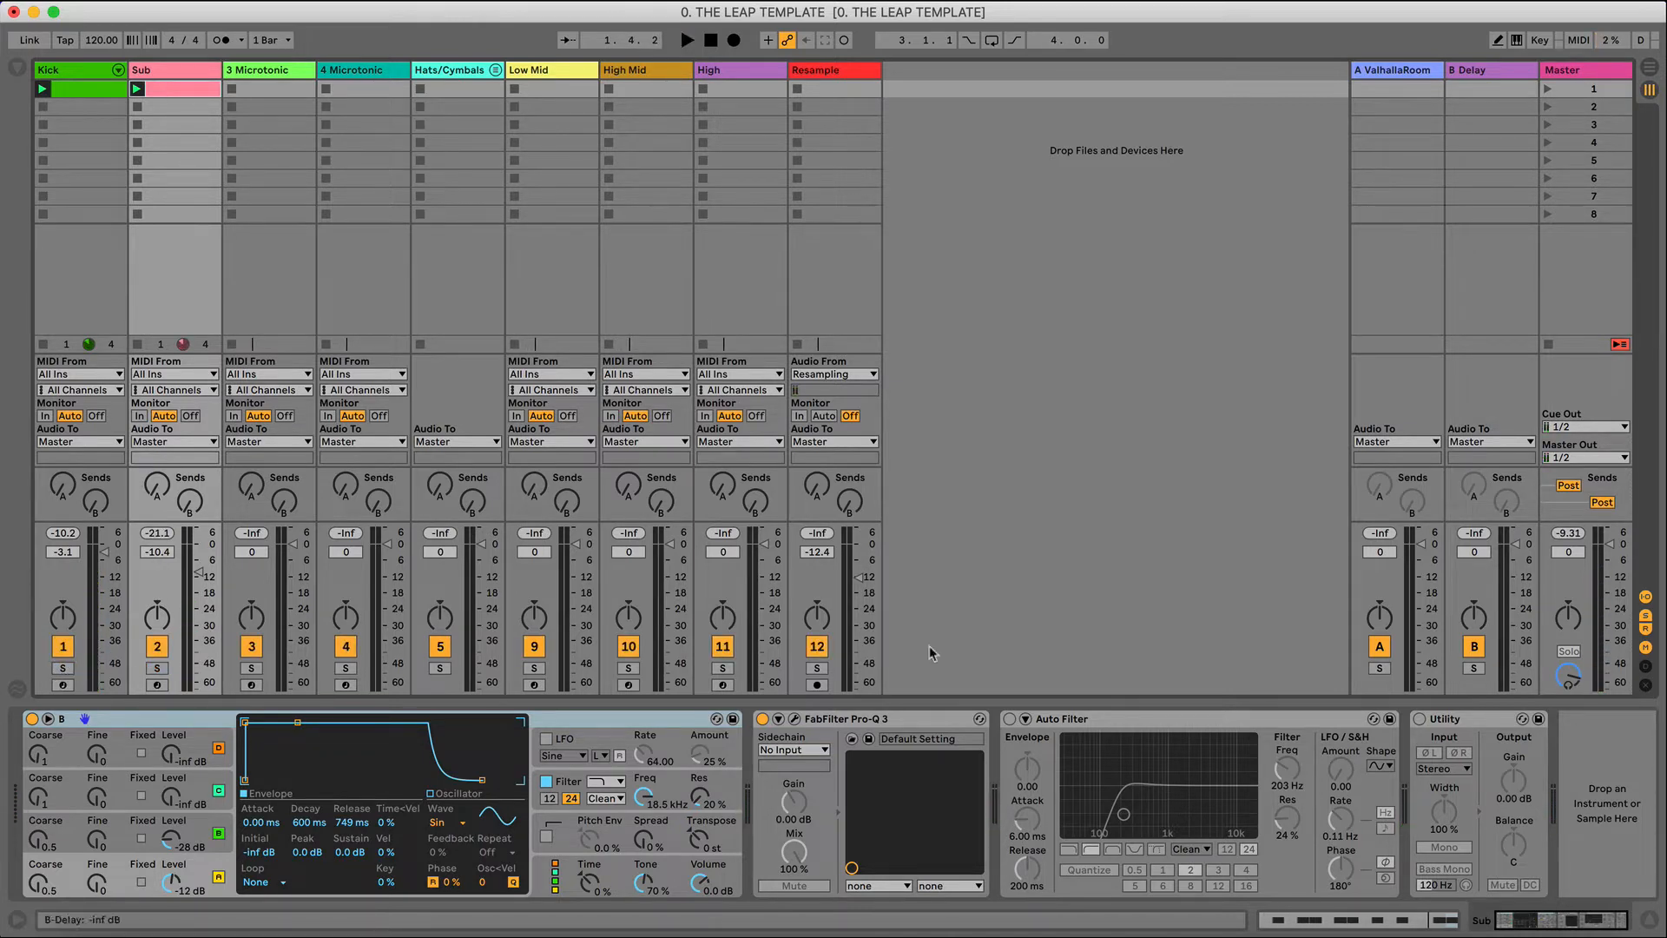
- Unfold the Sub clip's note view and transpose all its D1 notes down to B0
left_click(1311, 925)
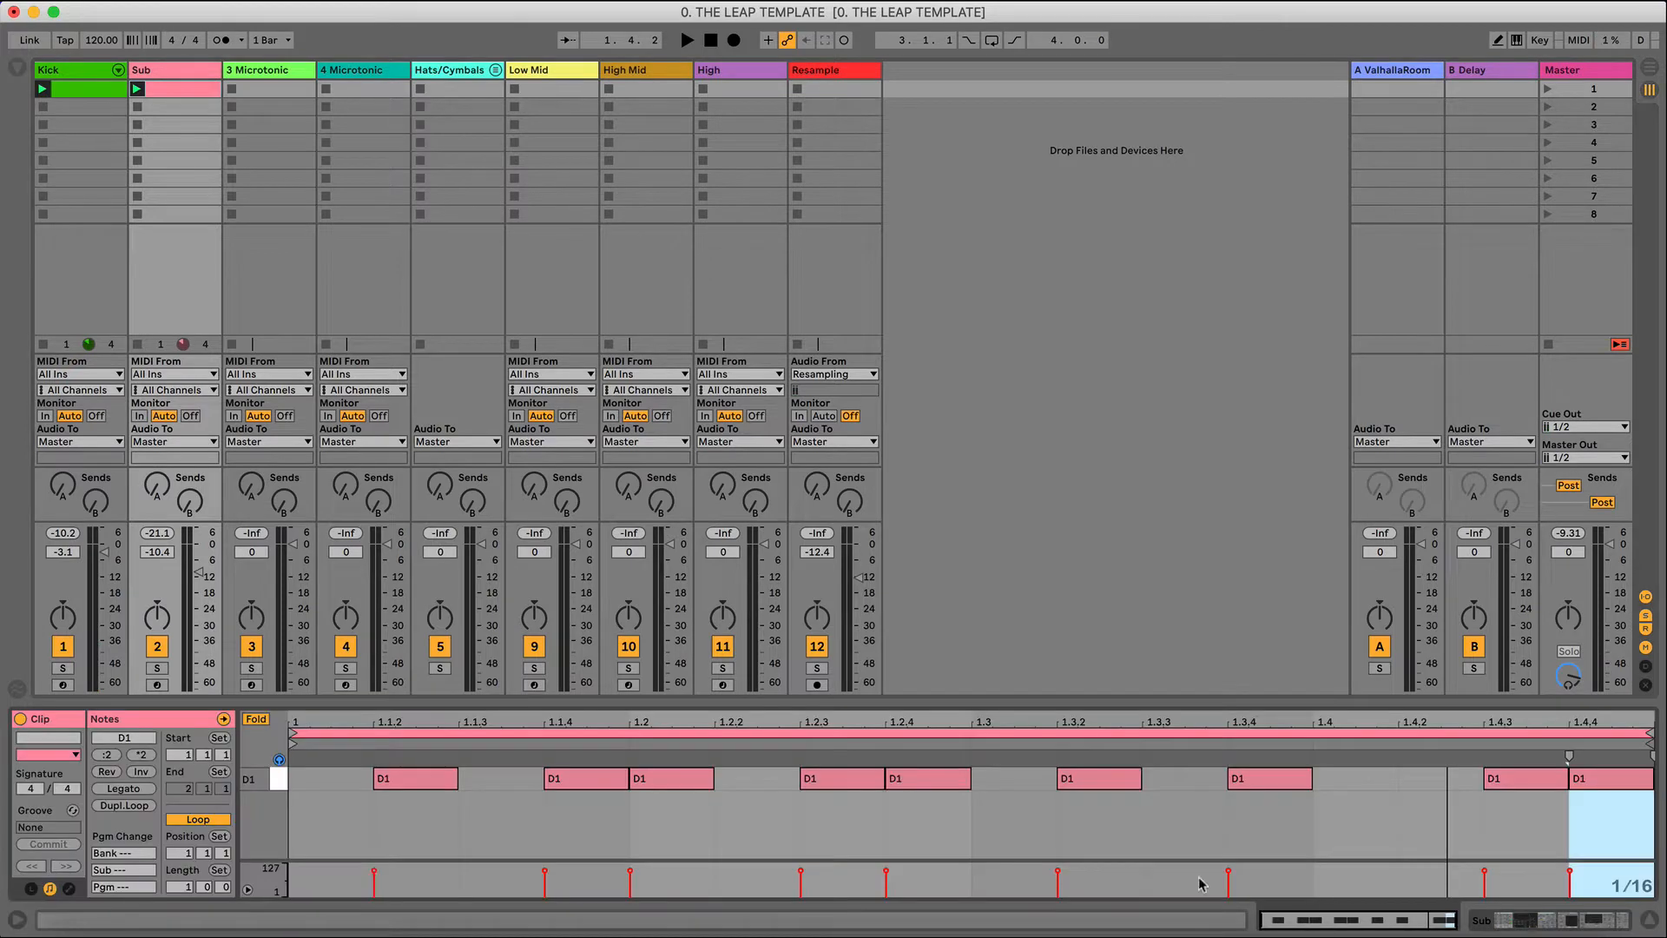
left_click(256, 719)
scroll(322, 848, "down", 3)
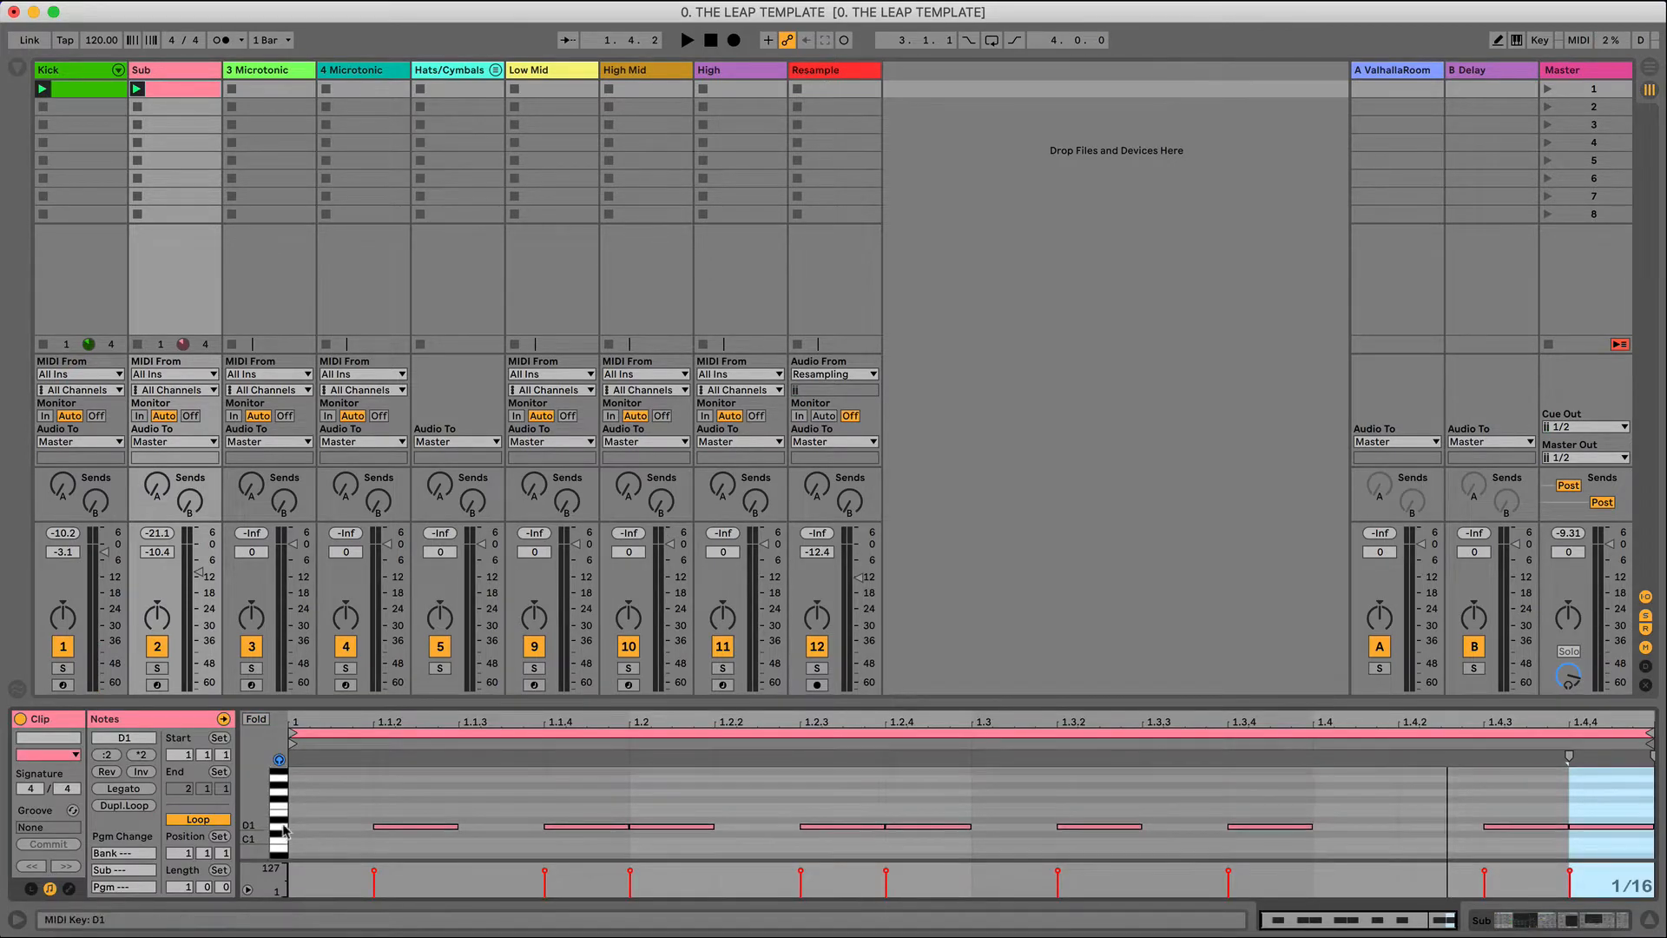
left_click(280, 829)
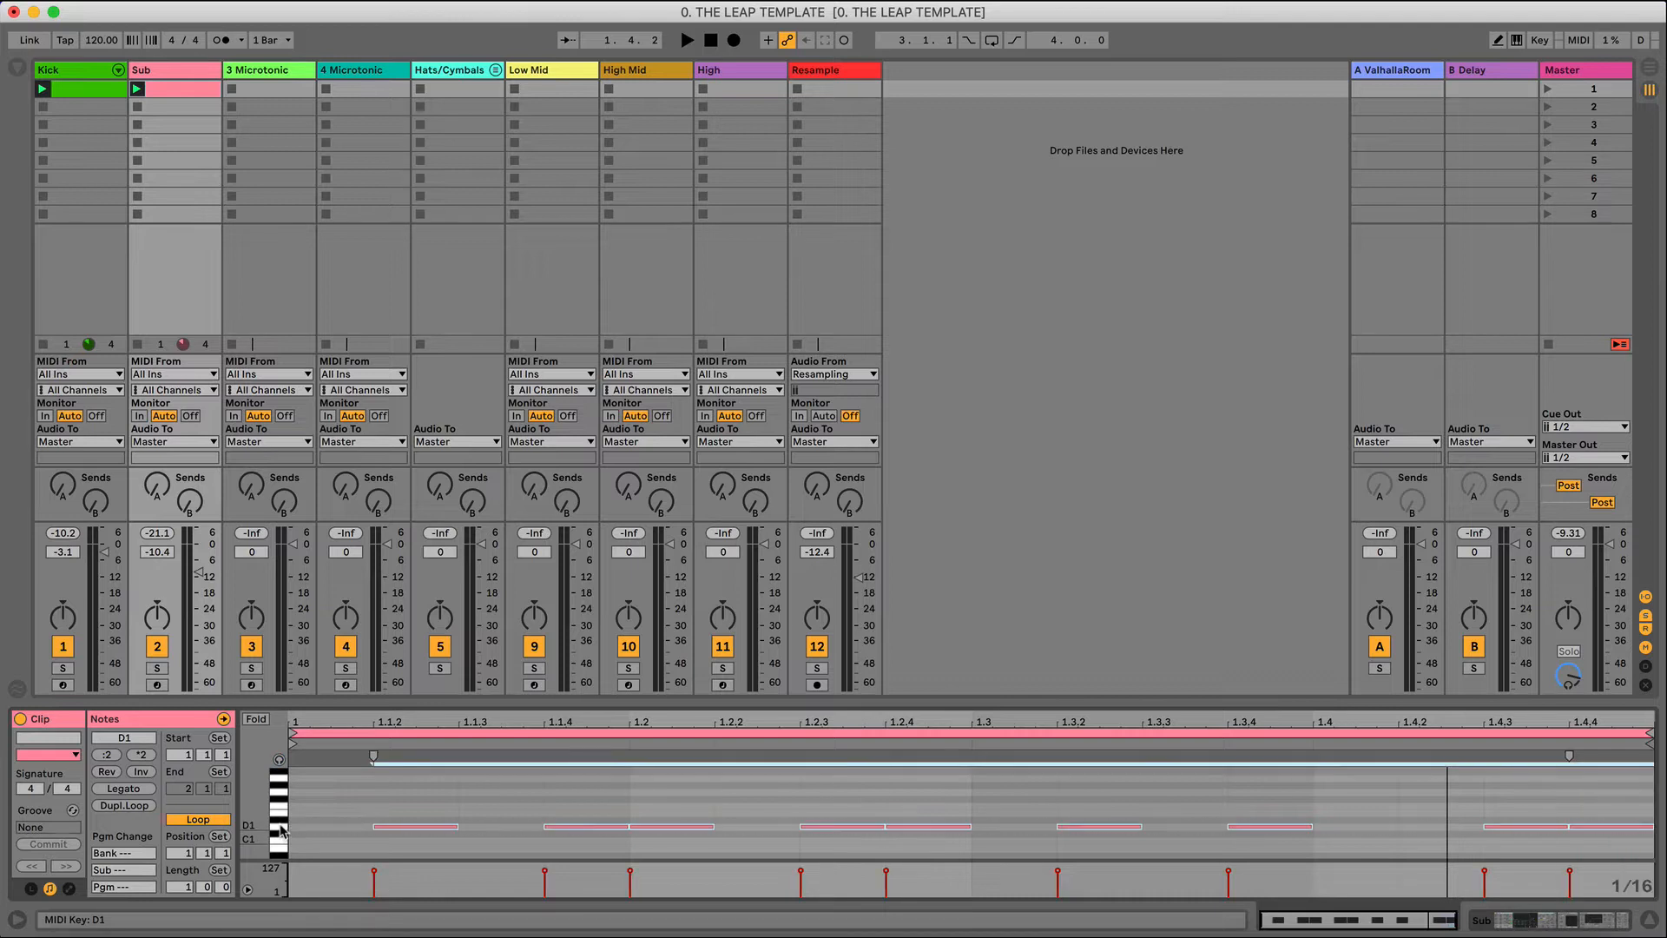
key("Down")
key("Down")
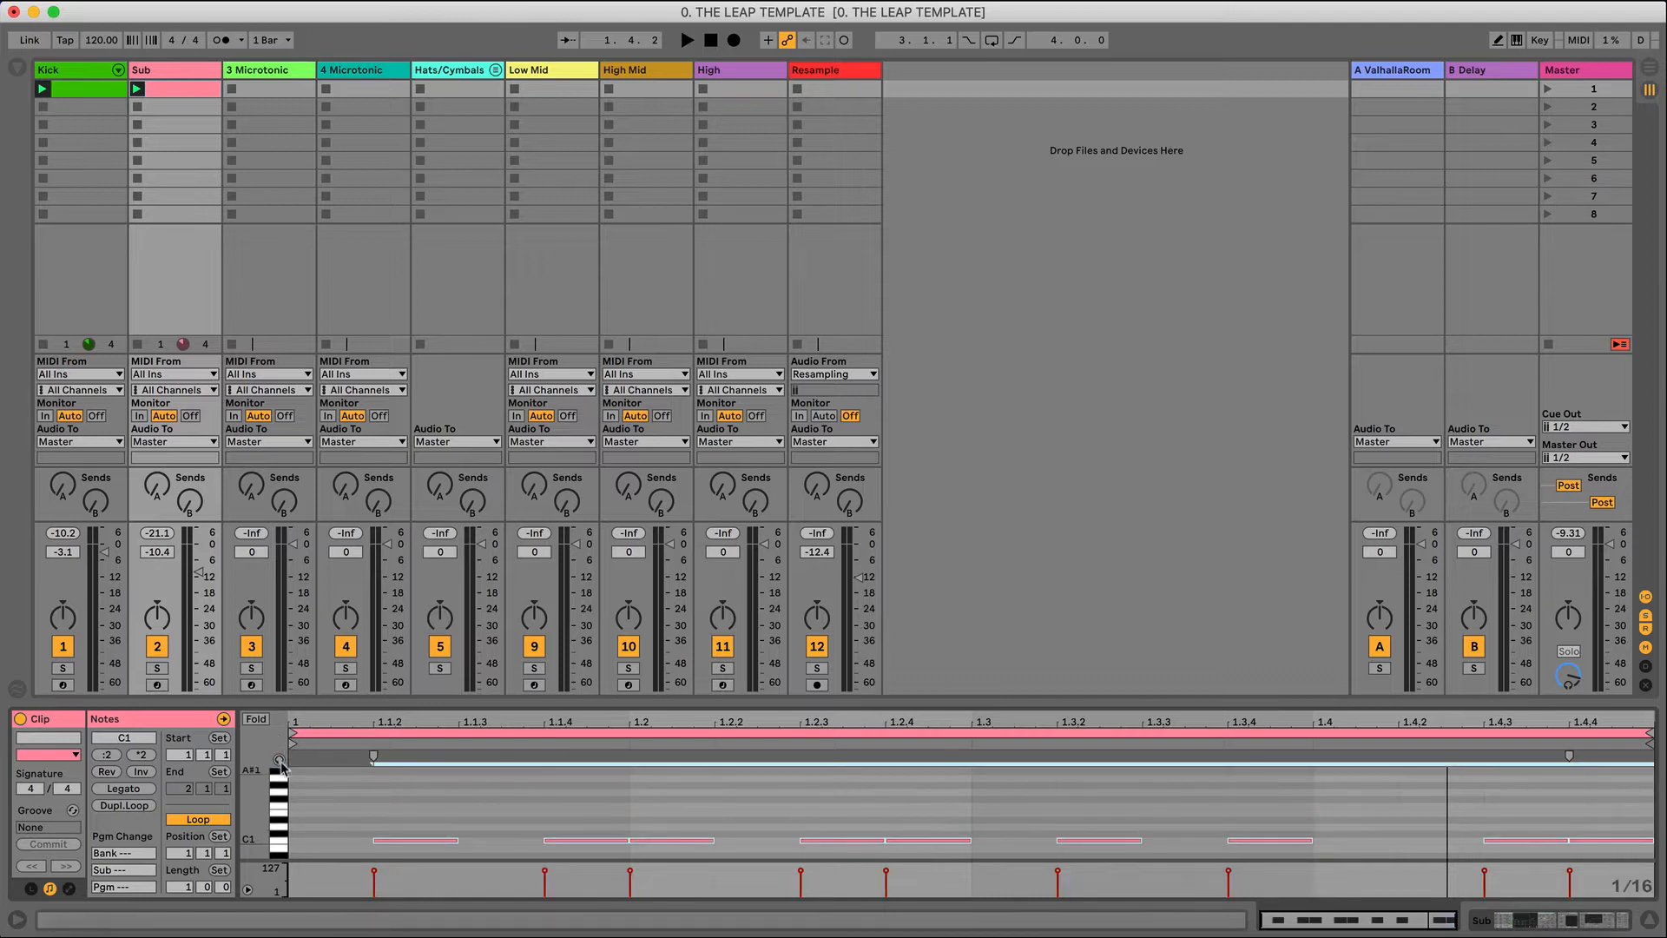
key("Down")
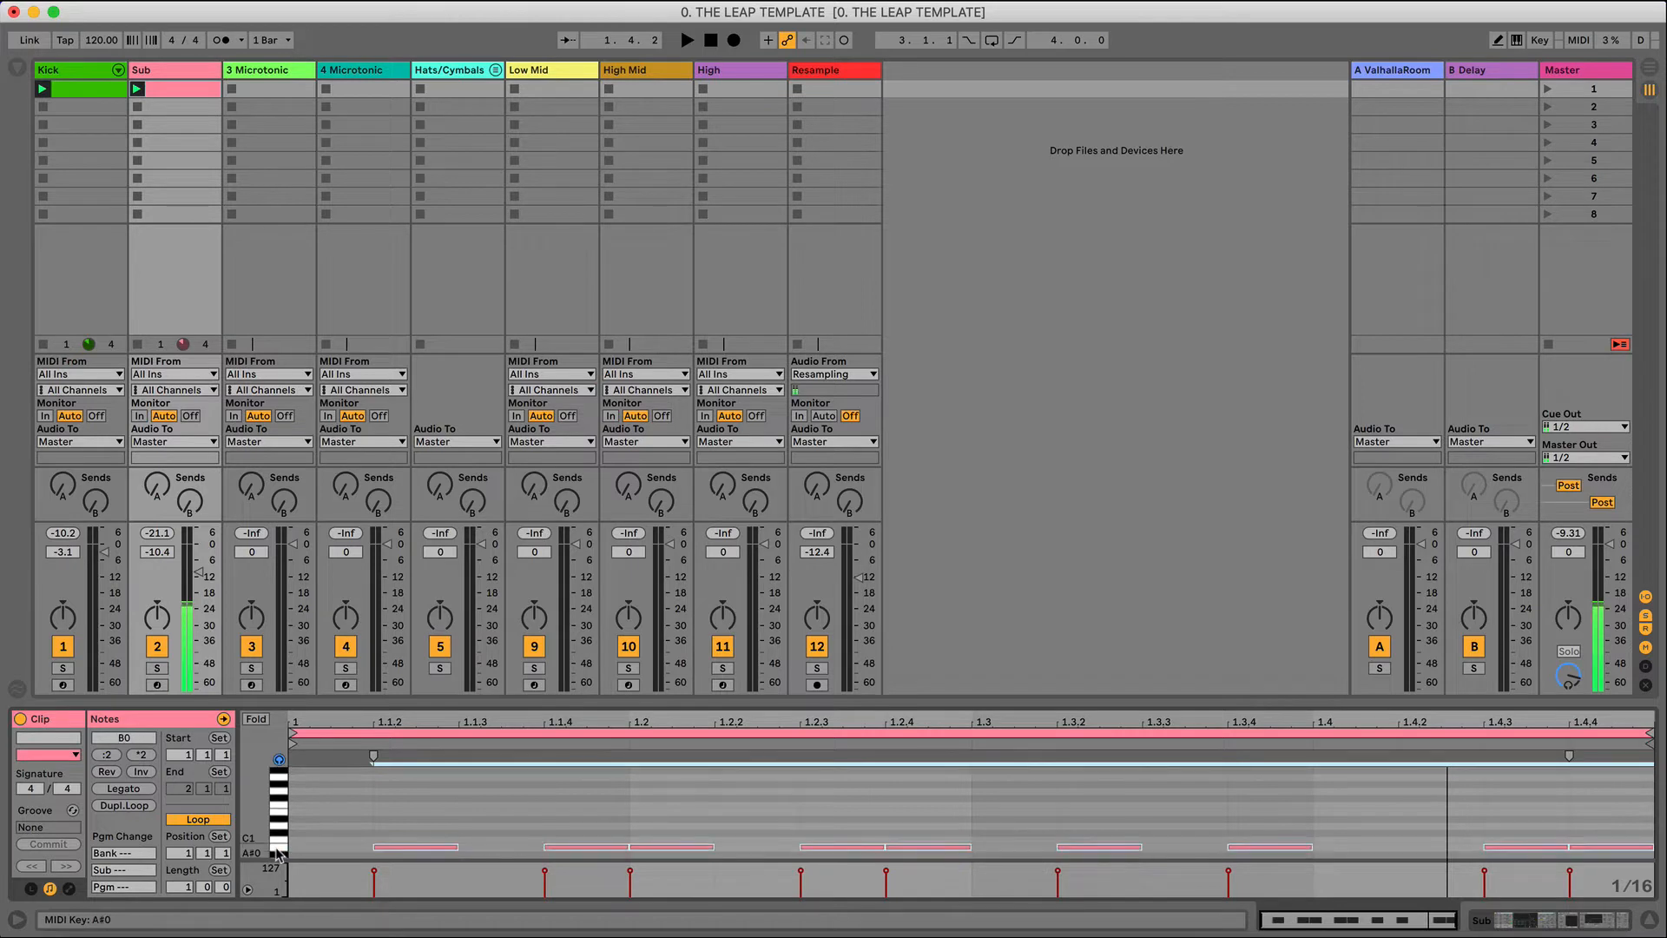
- Balance the Sub against the Kick during playback by setting the Sub track's volume to -8.0 dB
key("space")
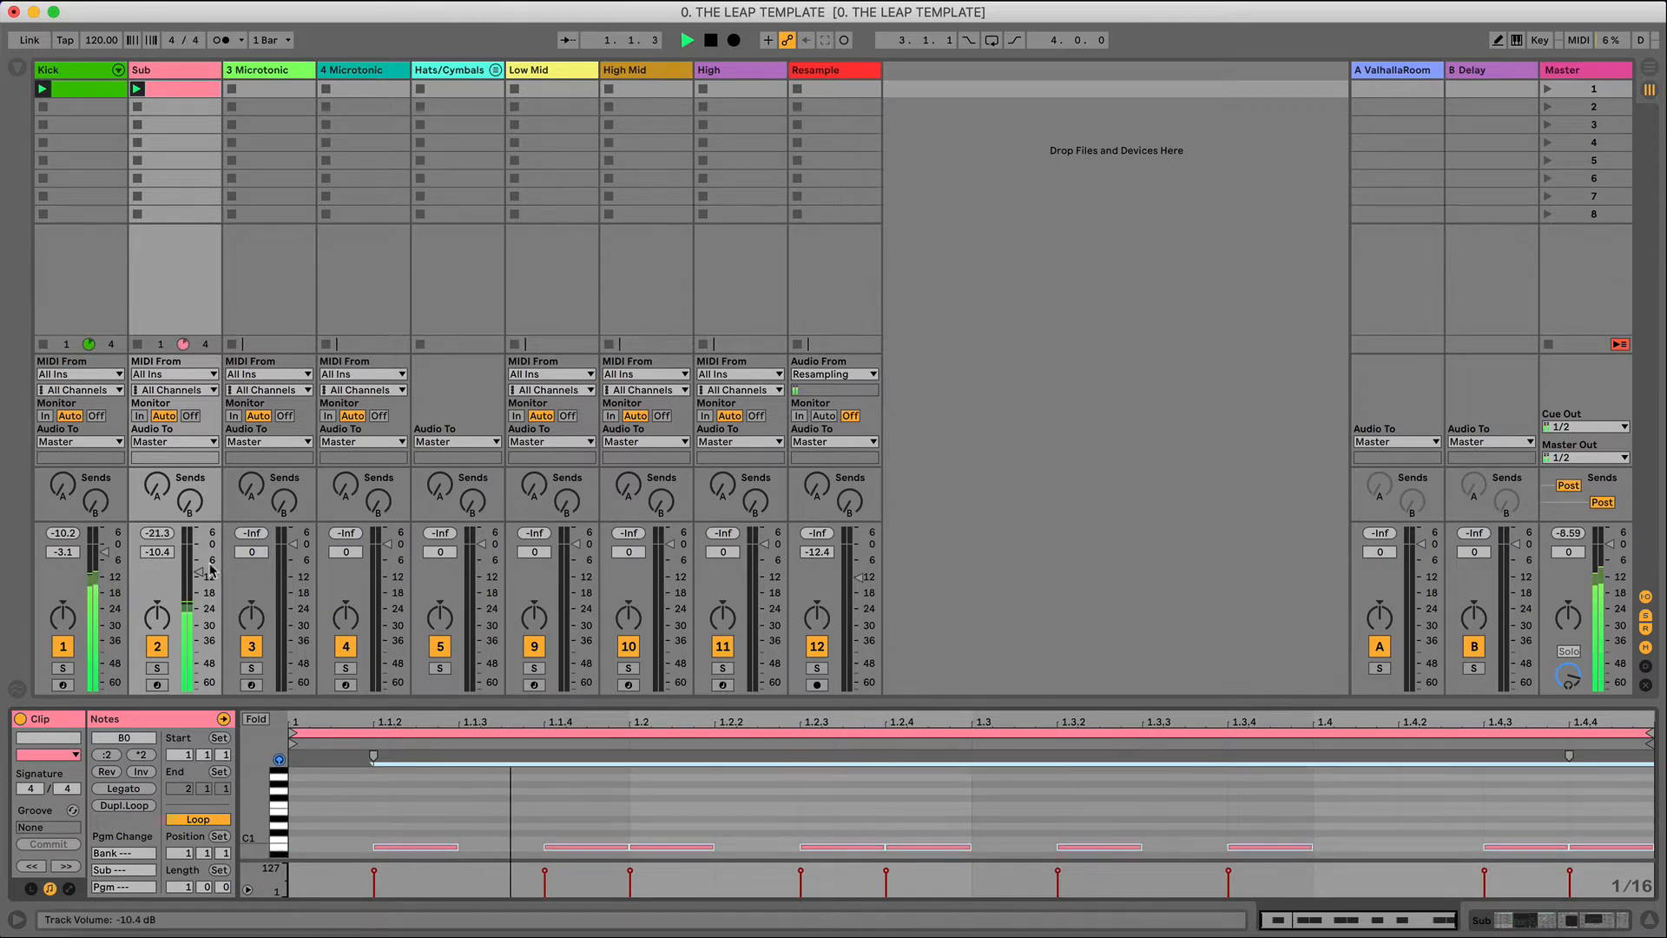
left_click_drag(198, 568, 157, 513)
key("space")
key("space")
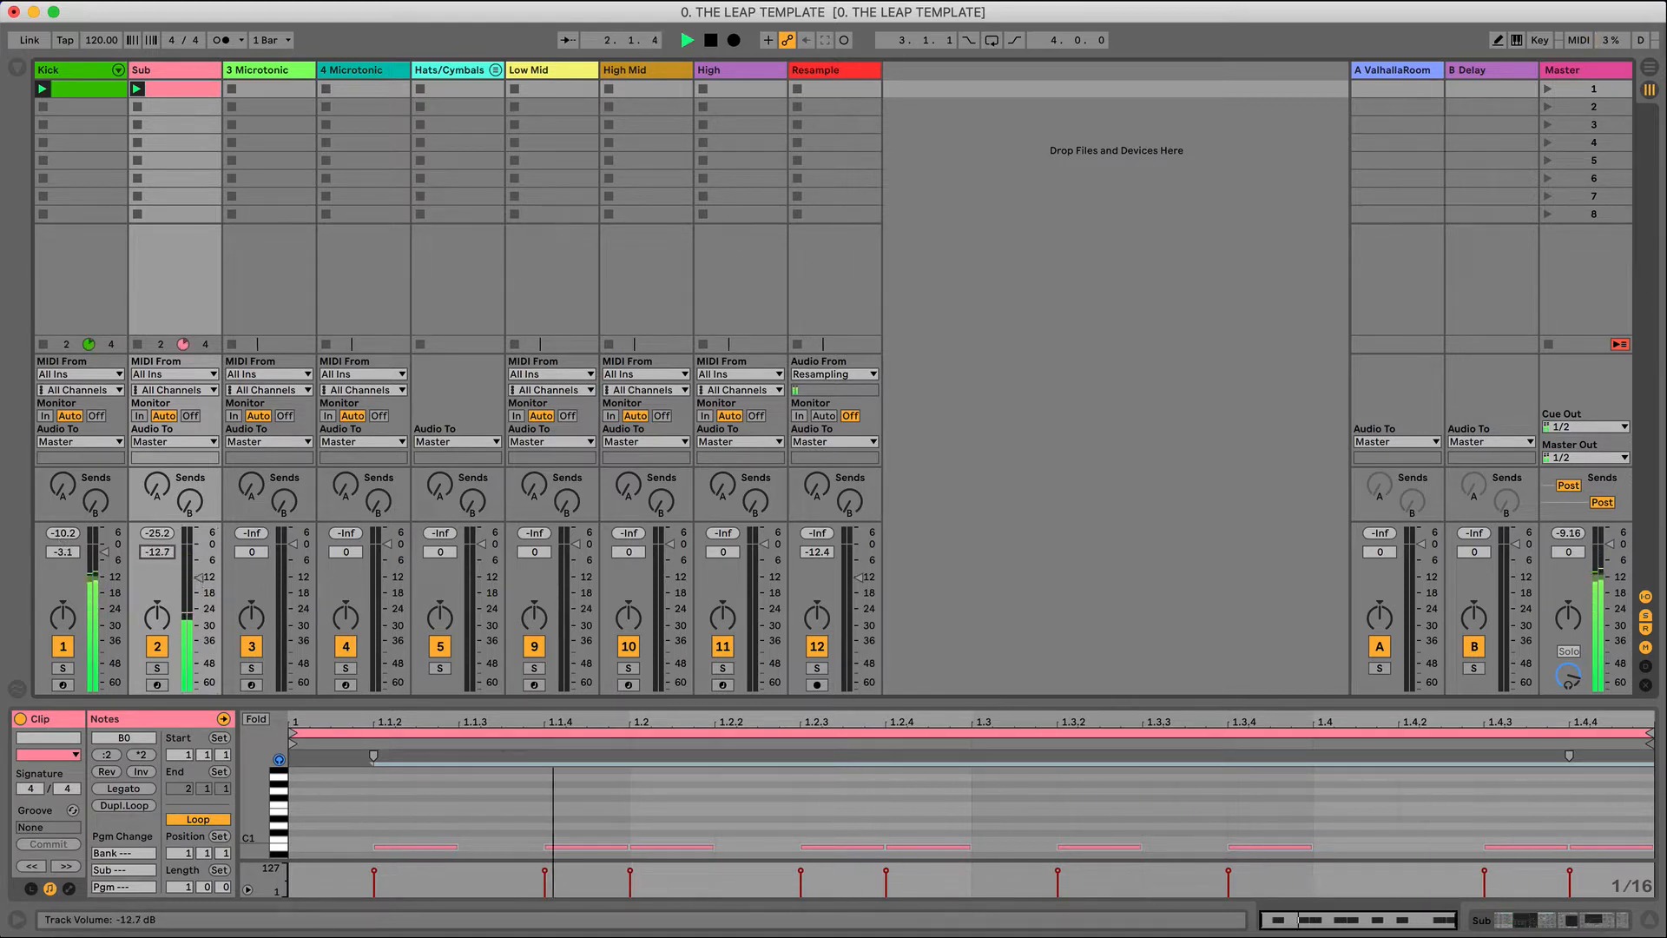
left_click_drag(198, 566, 198, 565)
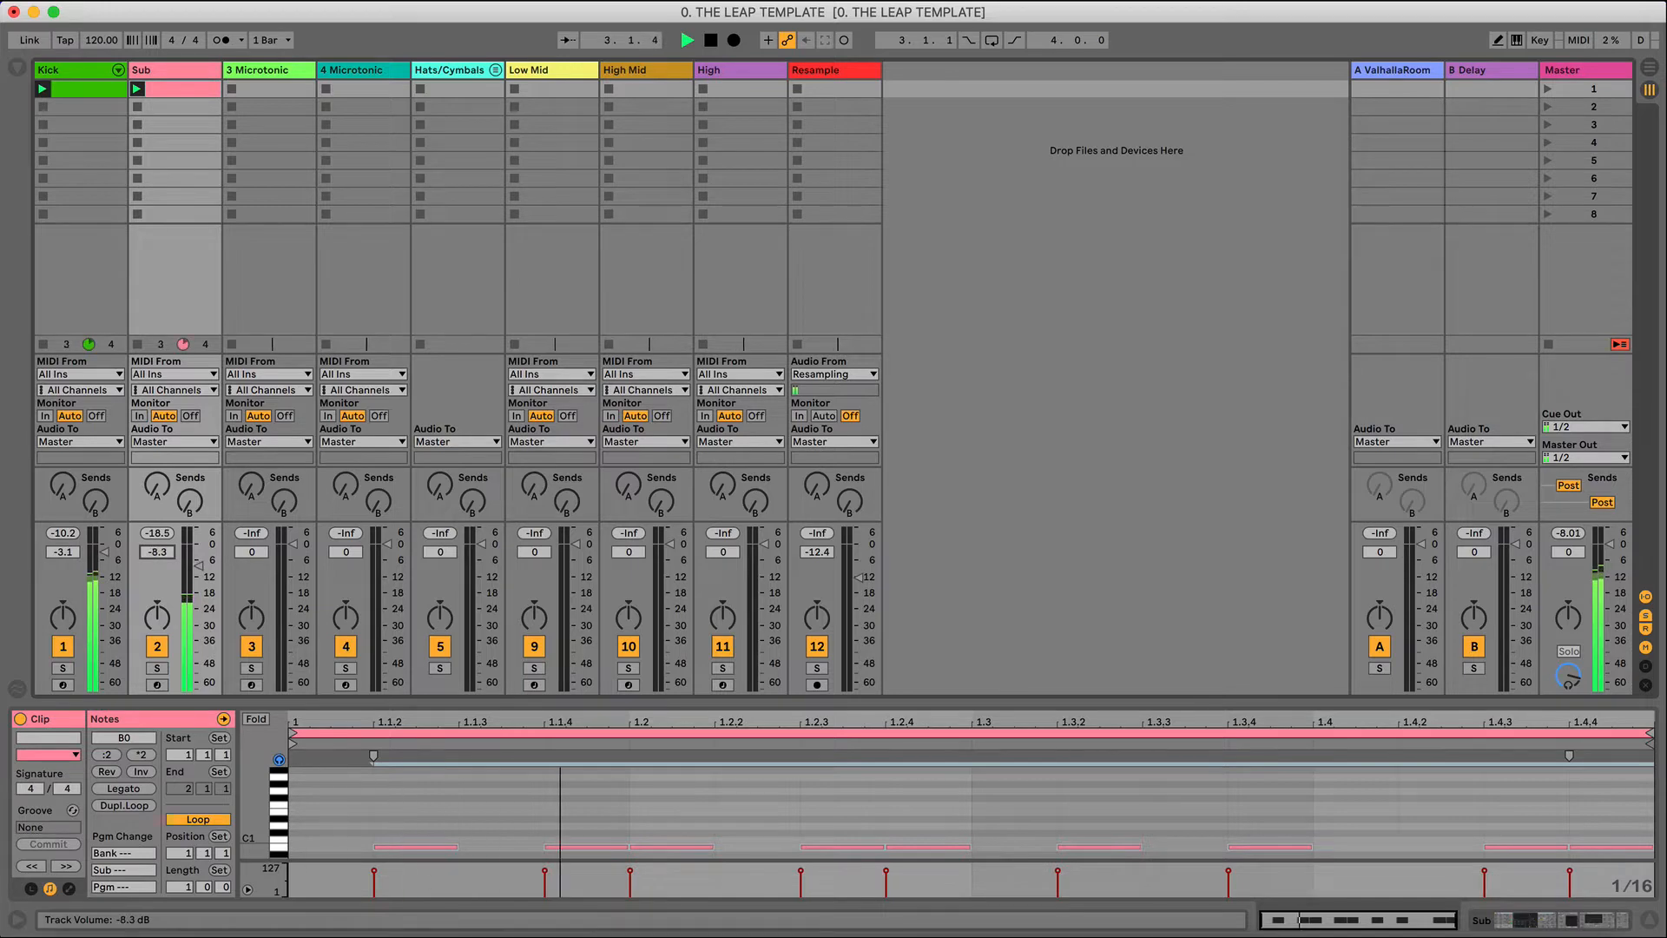
key("space")
key("space")
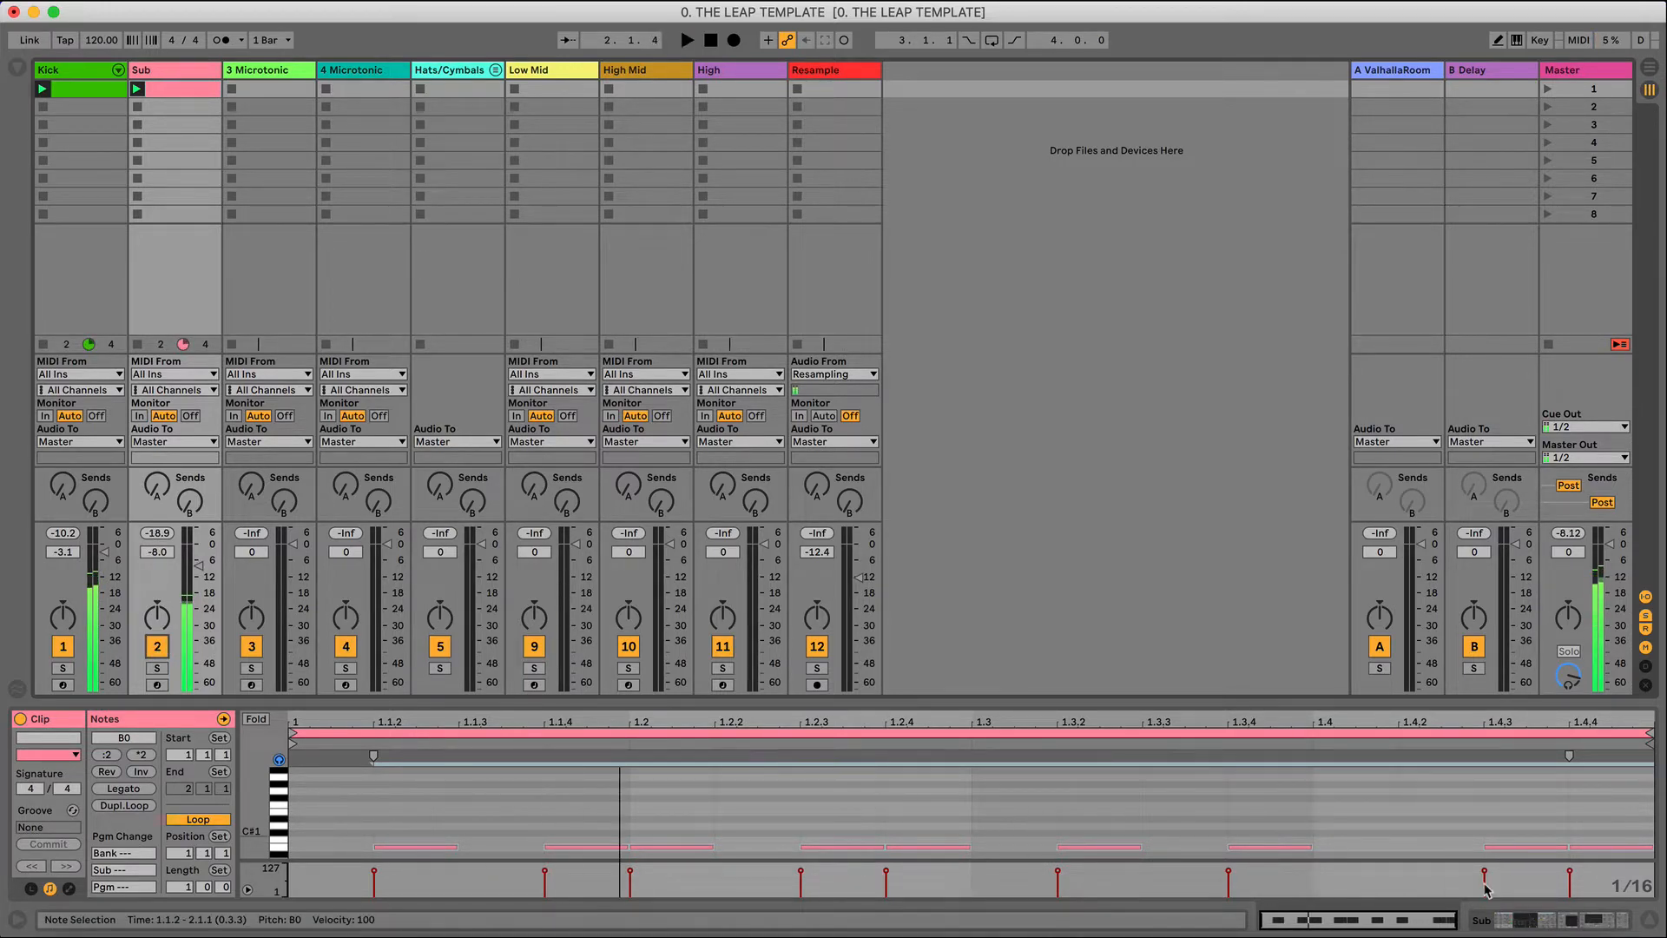
- Set the Decay of the Kick track's 101 Techno Kicks rack to 80 during playback
left_click(1577, 922)
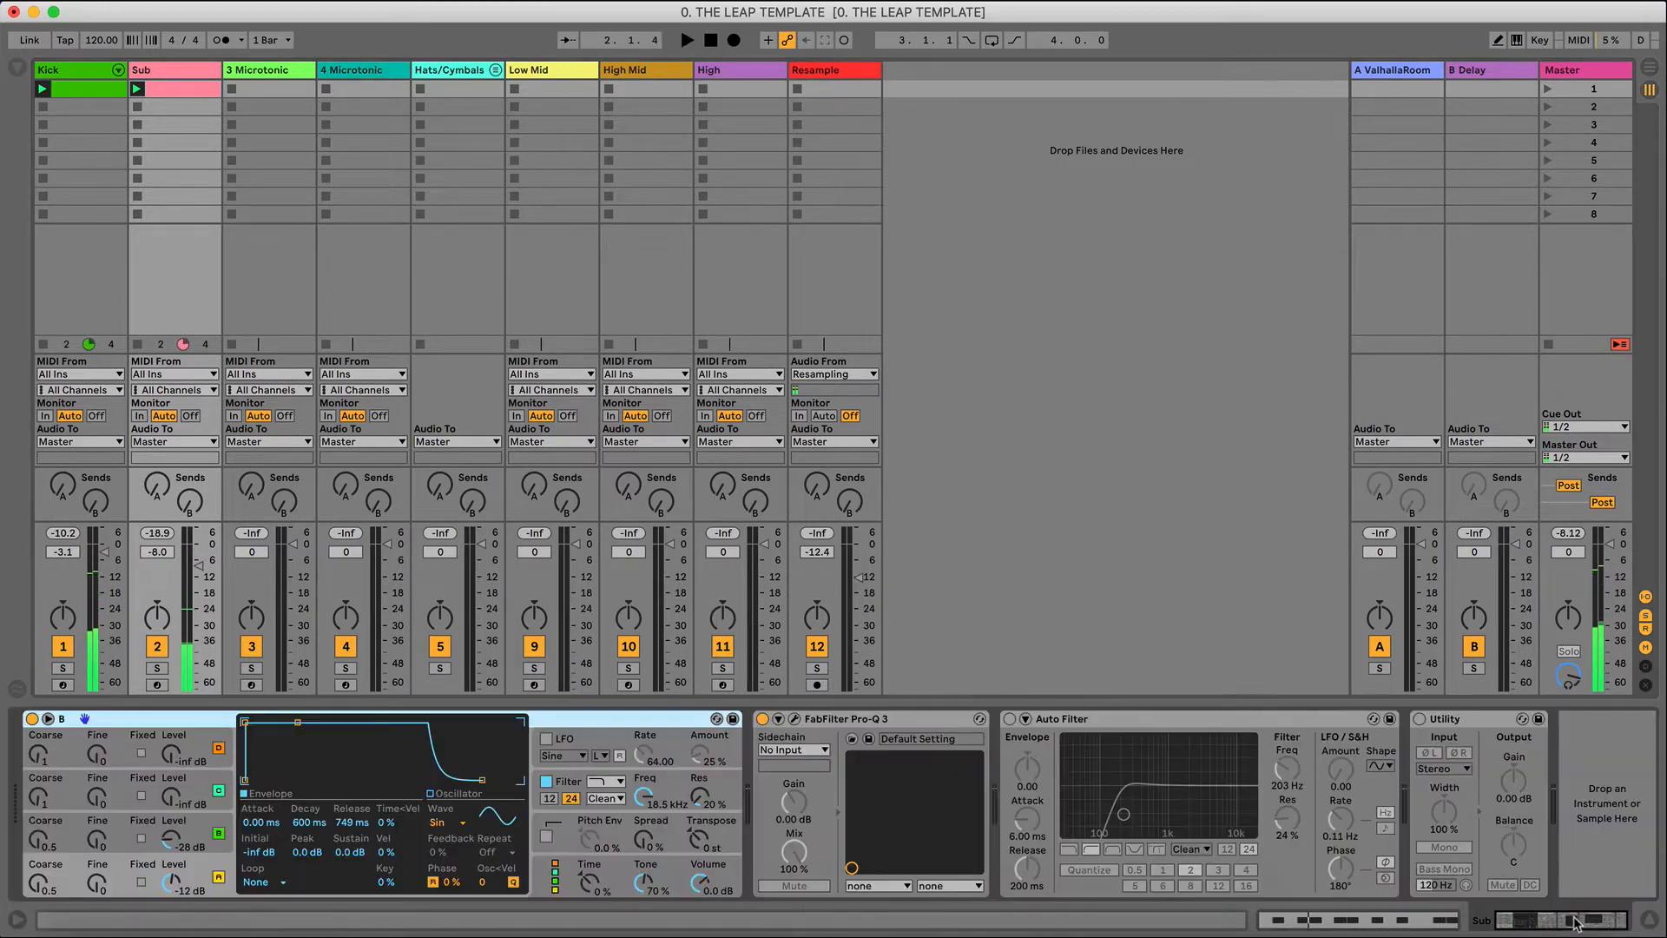
left_click(85, 71)
key("space")
mouse_move(218, 863)
left_mouse_down()
mouse_move(222, 901)
mouse_move(223, 844)
left_mouse_up()
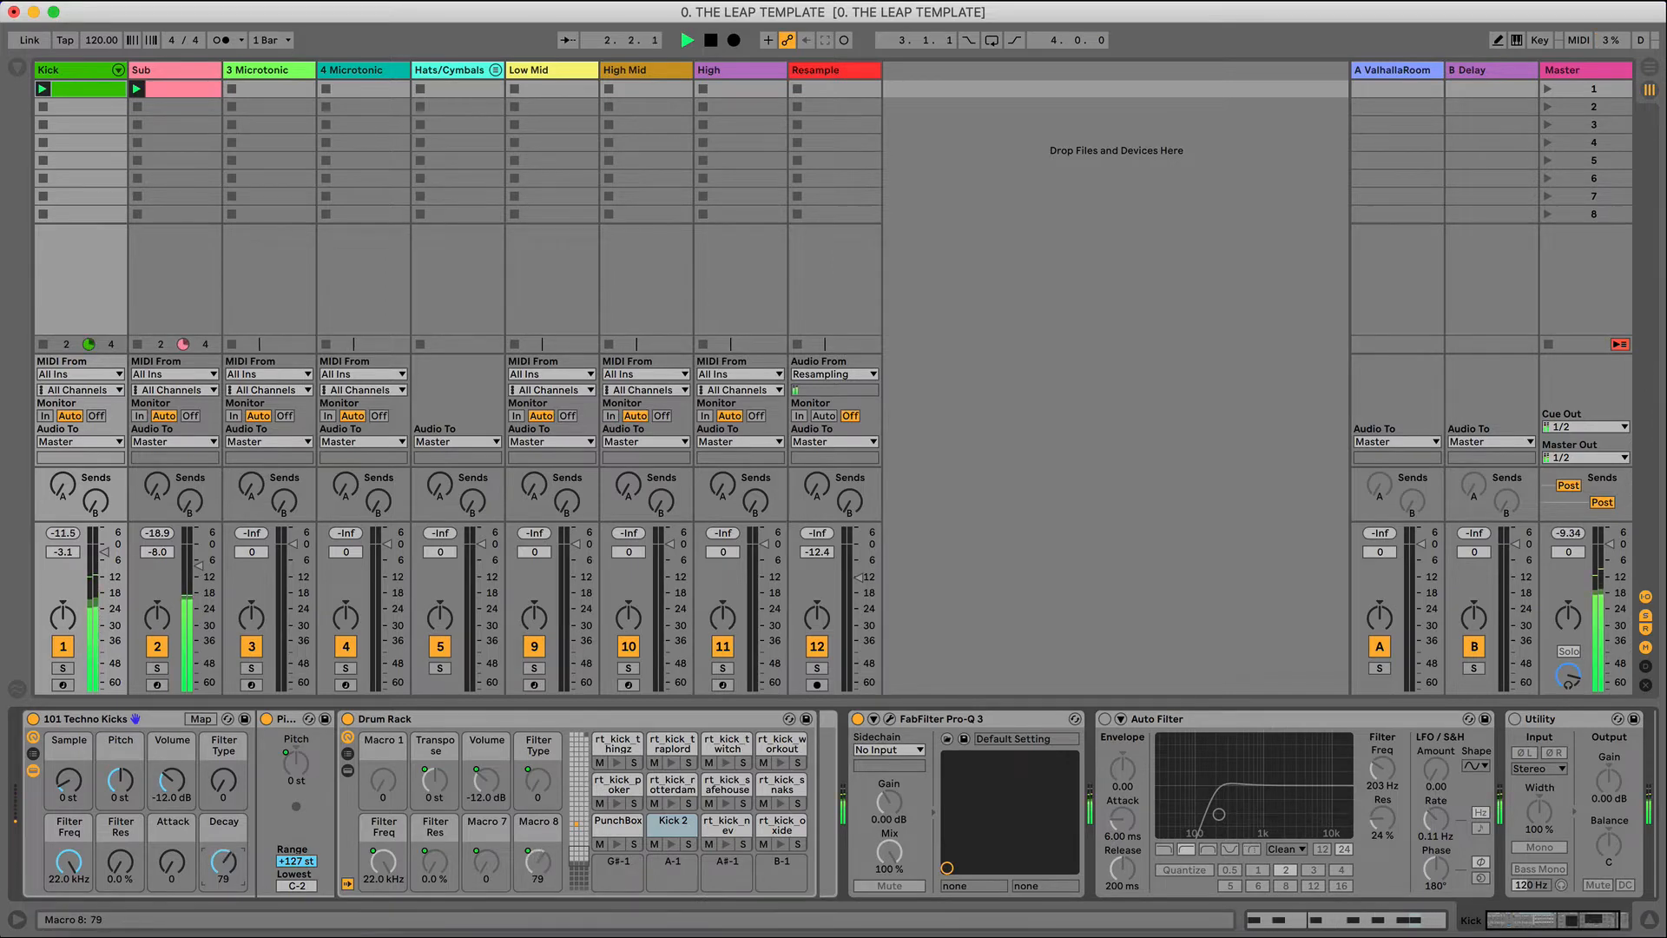
- Solo the Sub track and set the envelope attack of its synth's oscillator B to 0.00 ms
left_click(159, 668)
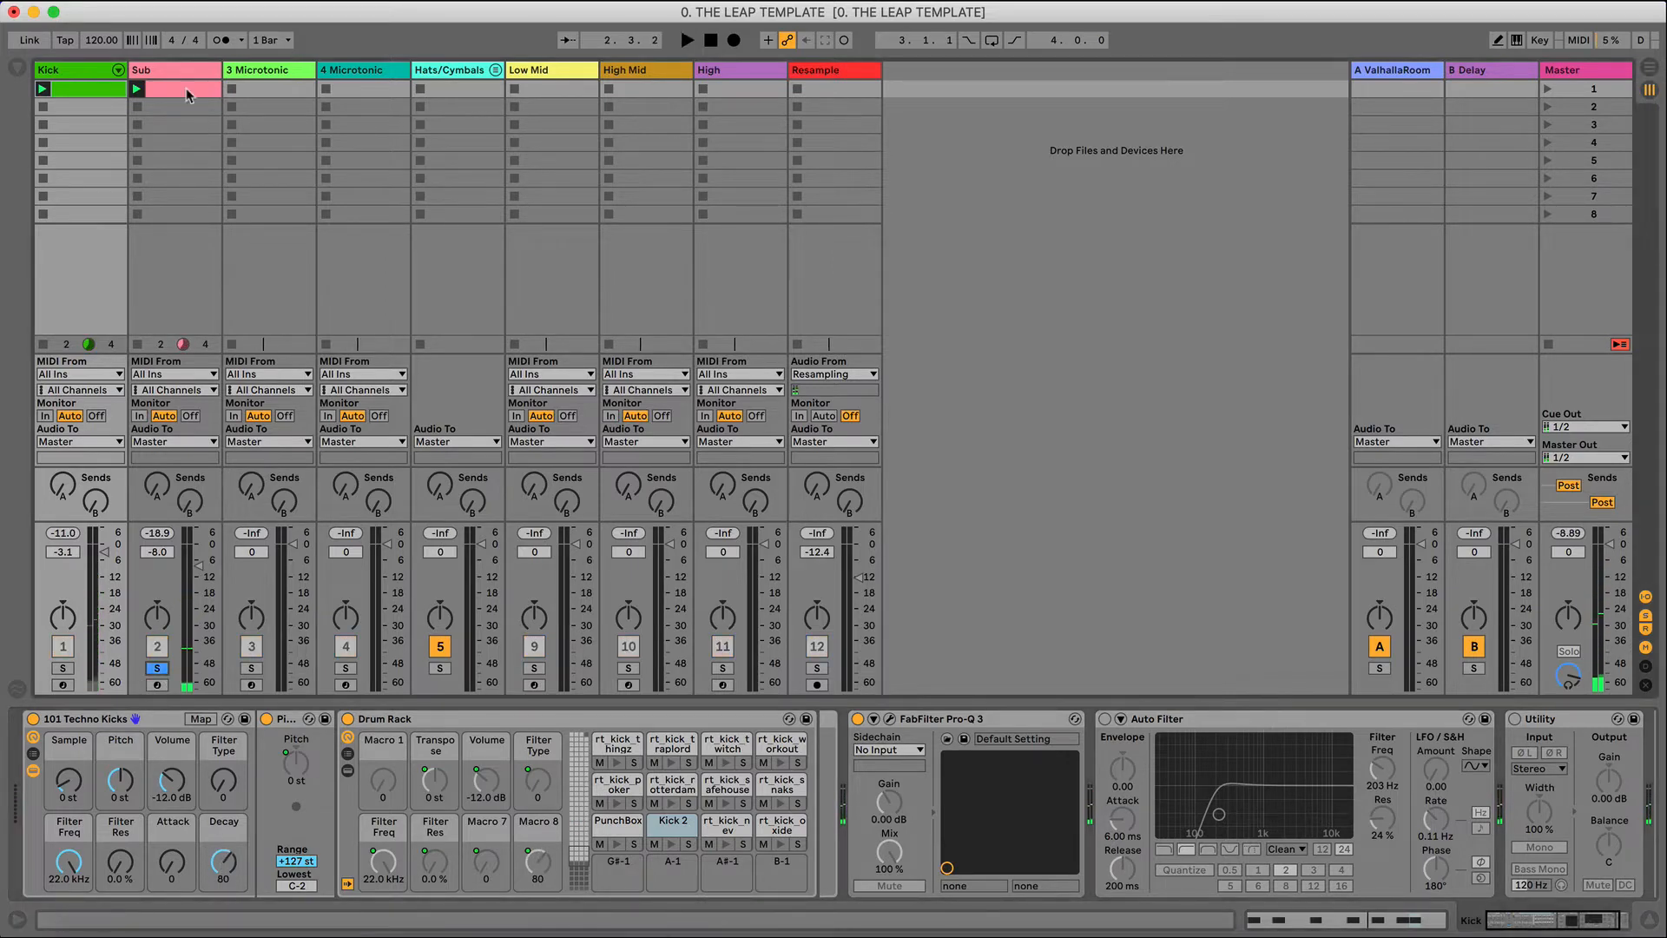
left_click(175, 68)
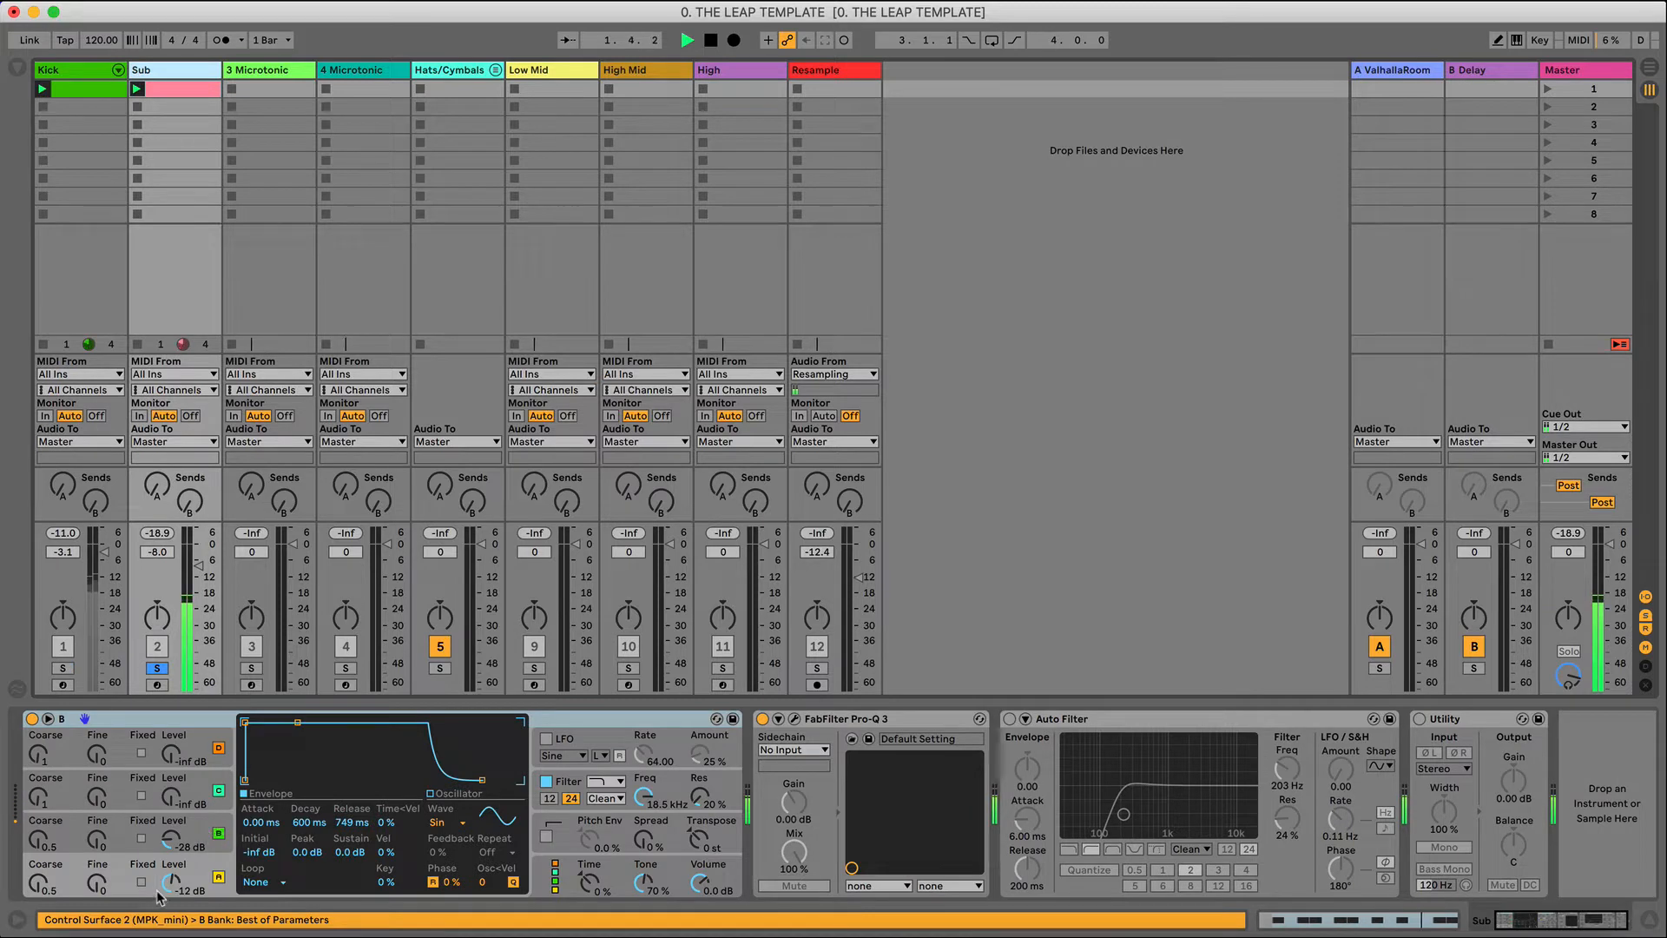
left_click(192, 865)
left_click(192, 825)
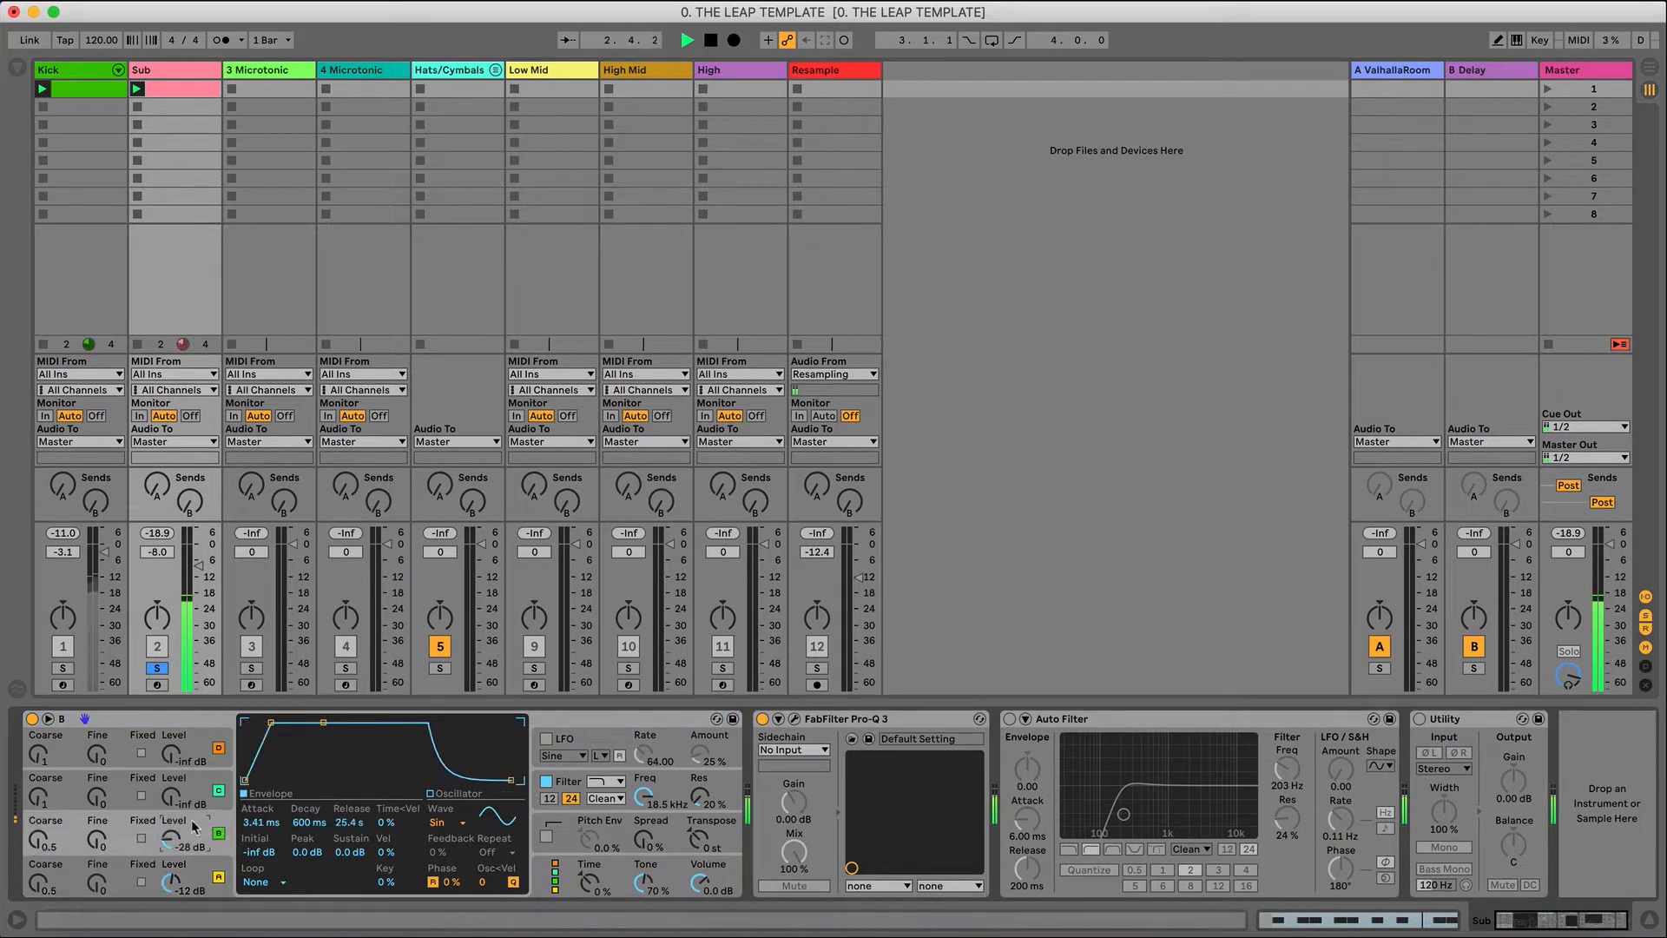
left_click_drag(268, 810, 257, 821)
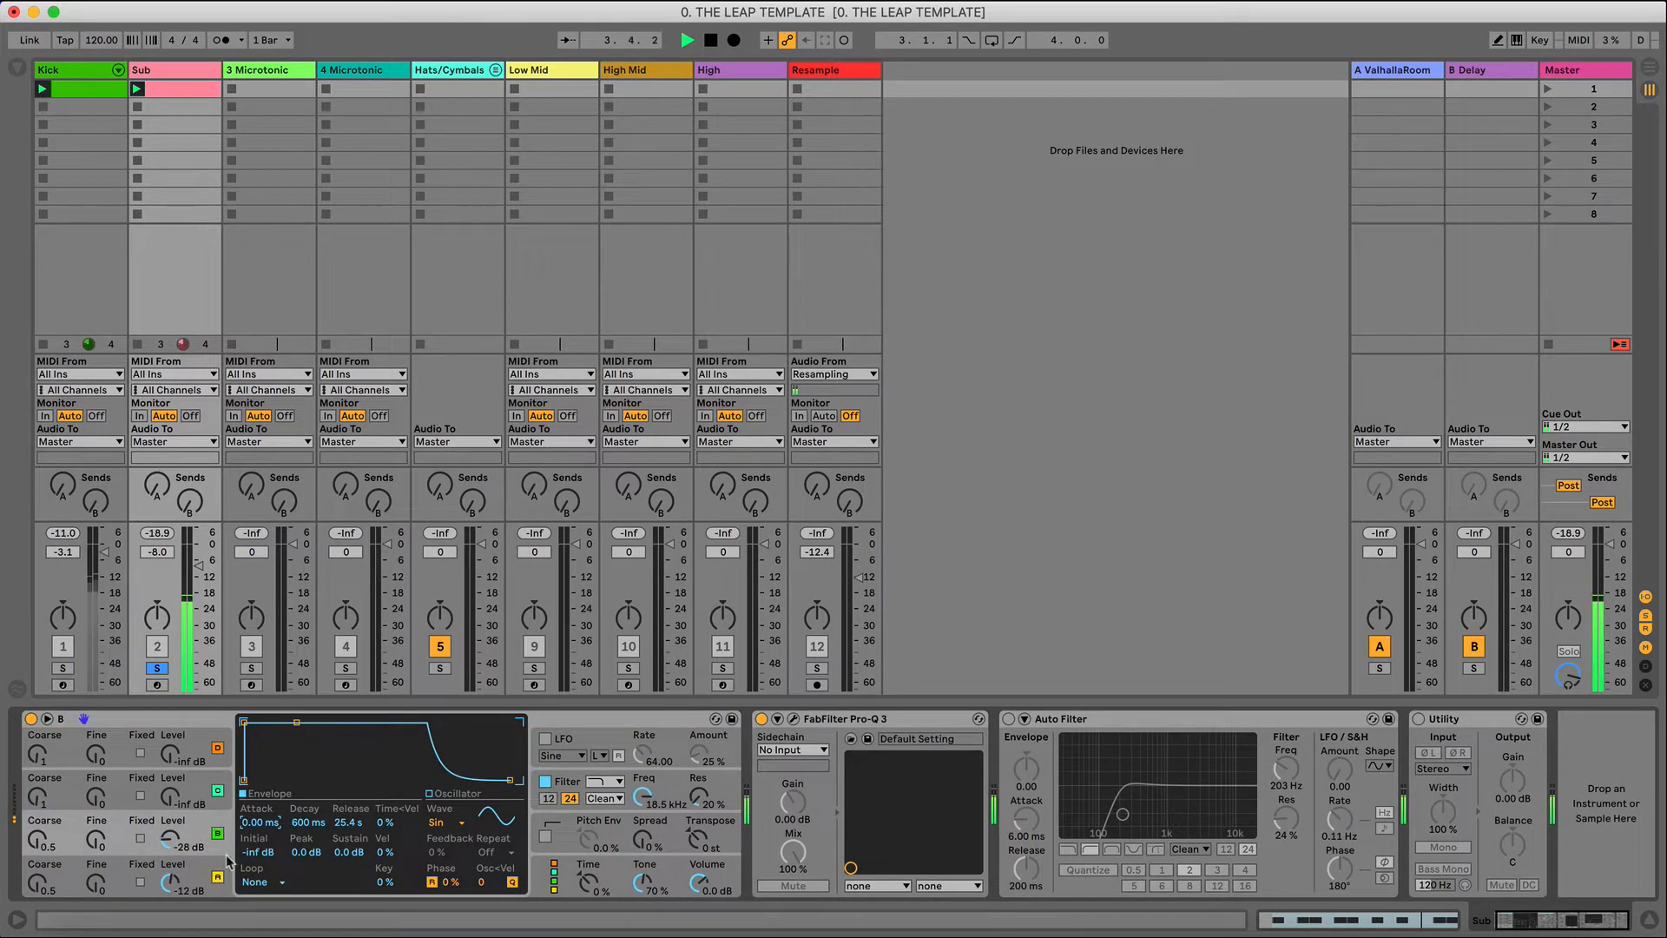
- Set the Sub EQ's High Cut to 30 dB/oct at about 171 Hz with a Q of about 1.12
left_click(792, 720)
left_click_drag(688, 316, 761, 344)
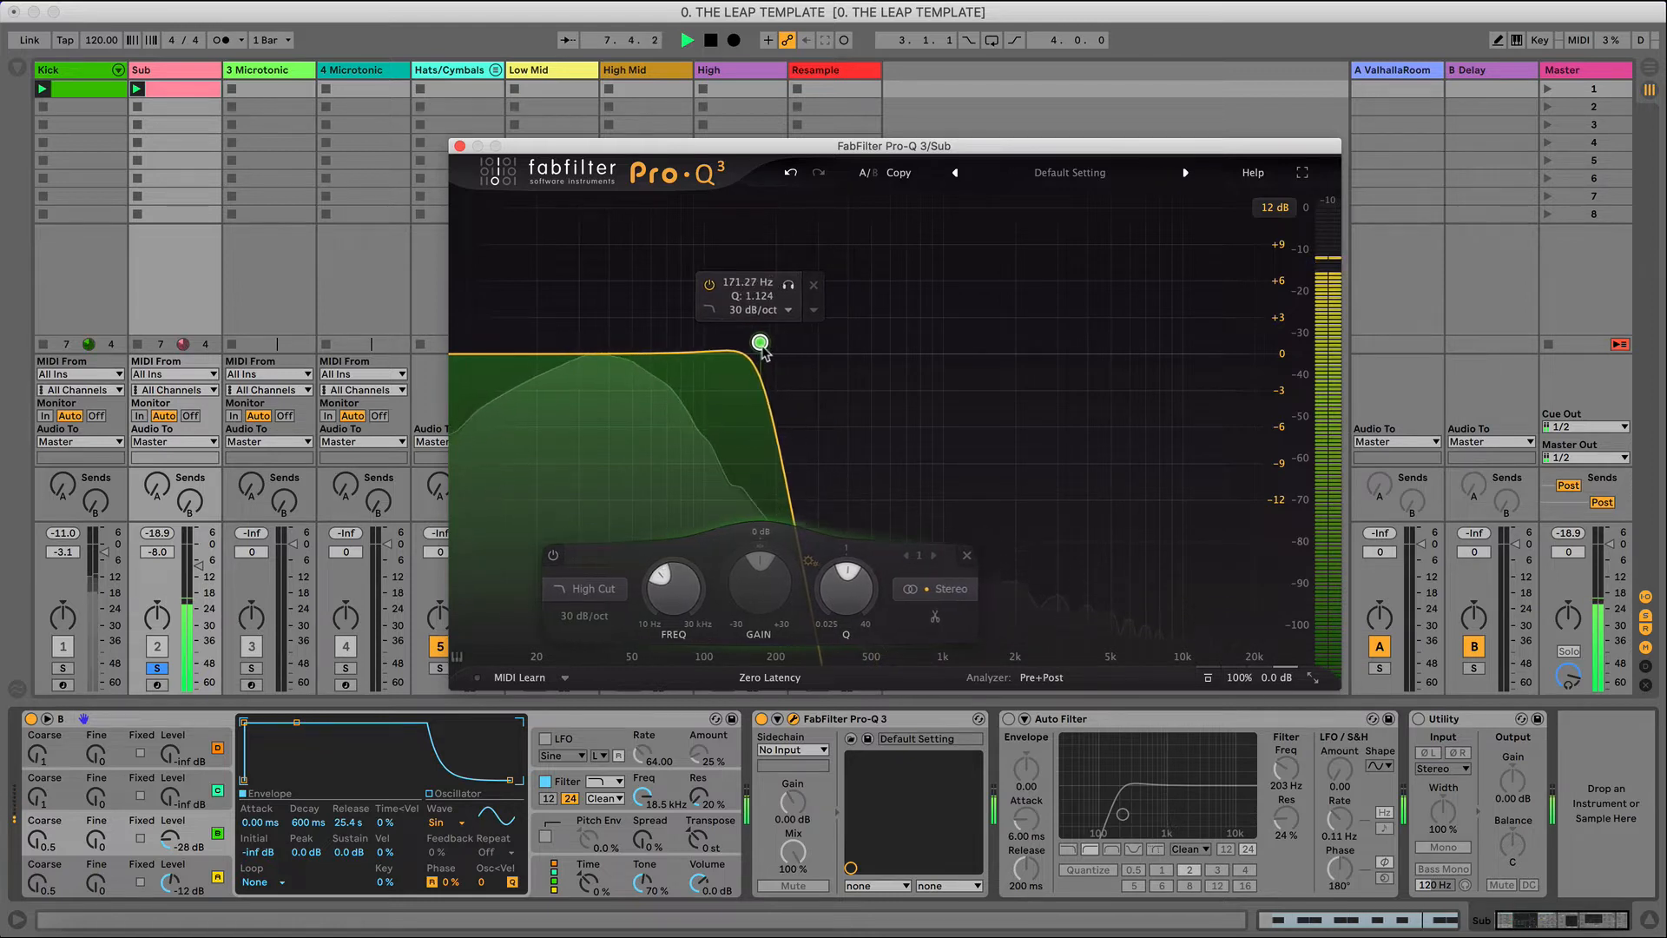
- Raise the level of the Sub synth's oscillator B to -18 dB, stop playback and hide the plugin window
left_click_drag(170, 838, 170, 826)
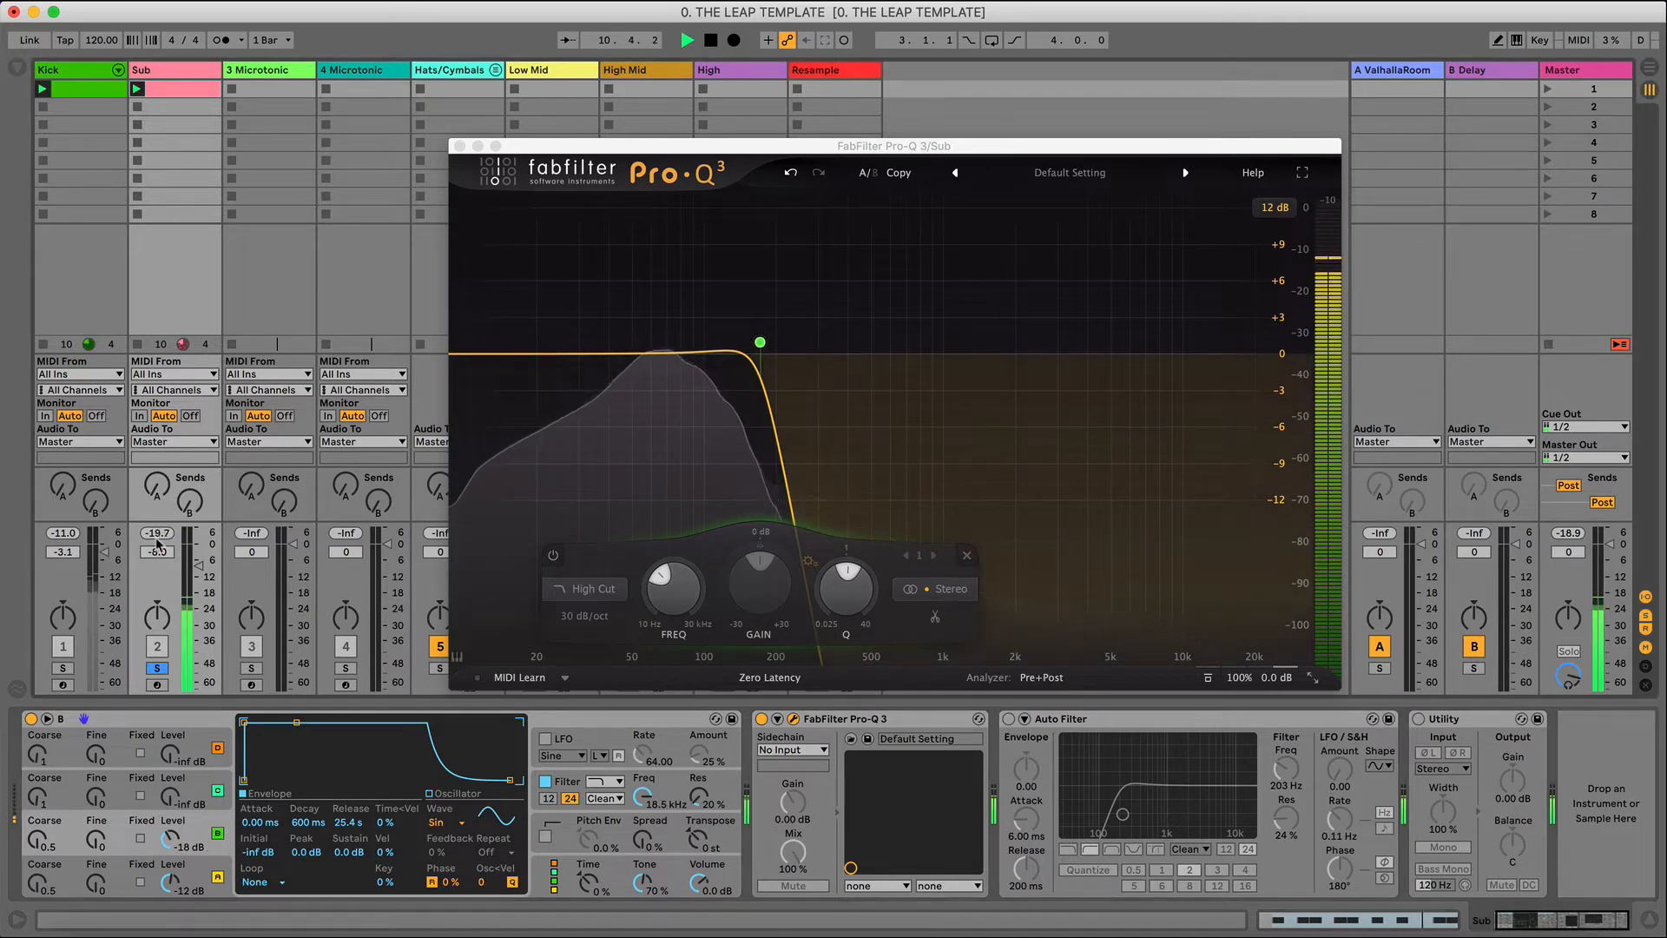
key("space")
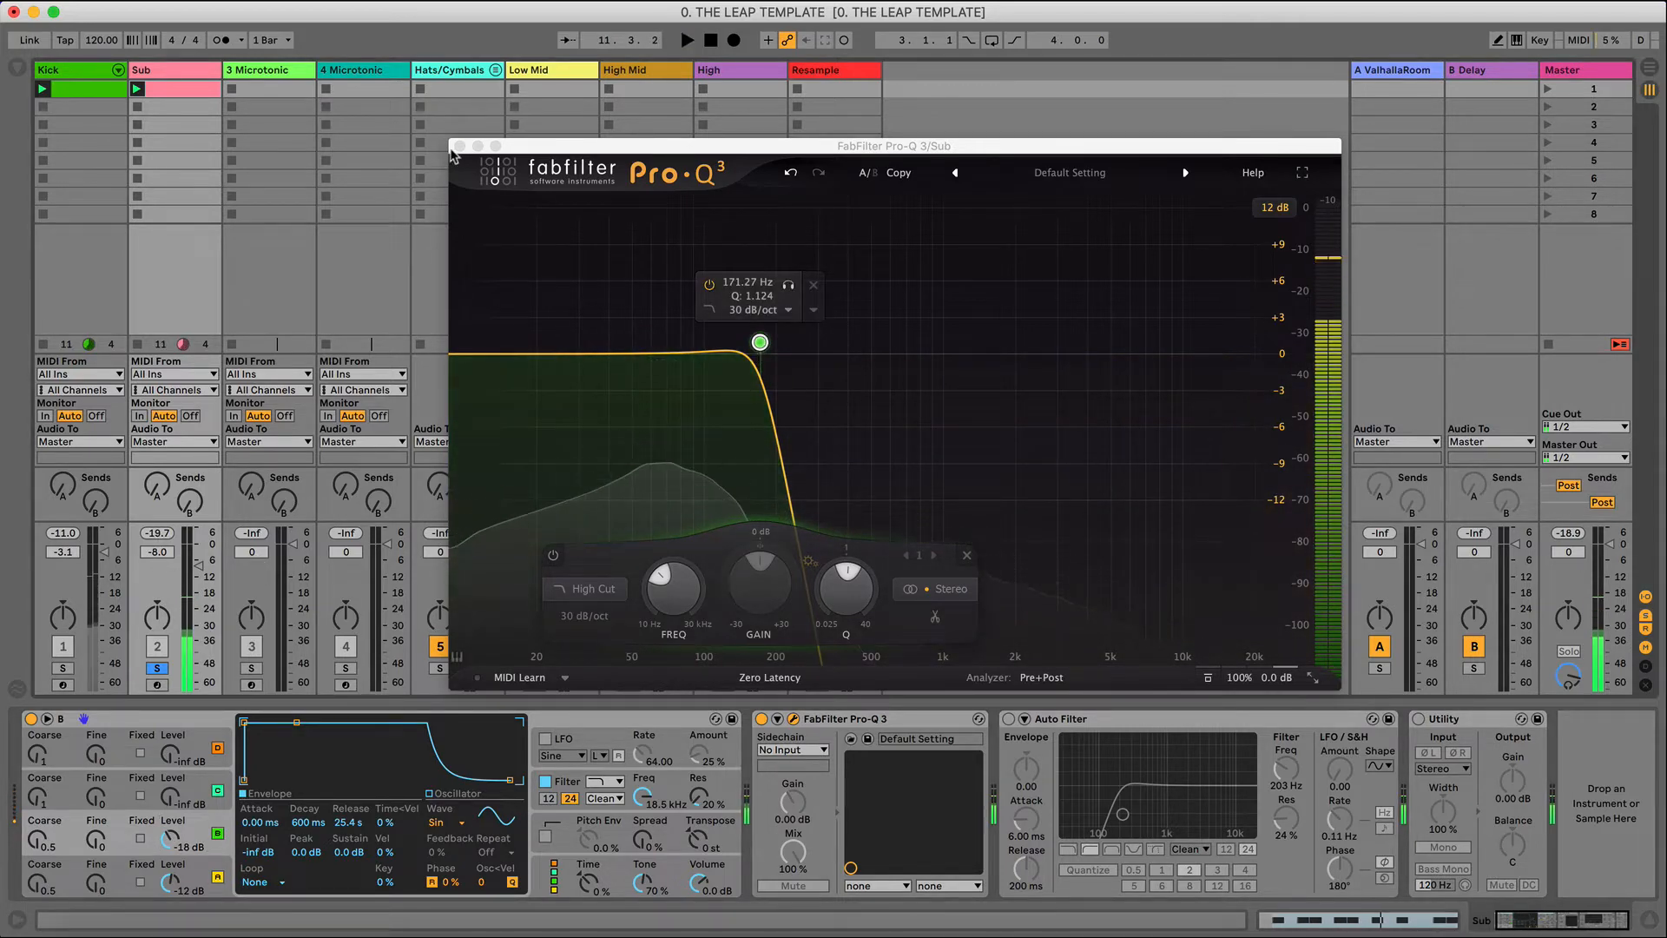
key("alt+super+p")
- Unsolo the Sub track and play it together with the Kick to check the balance
left_click(158, 668)
key("space")
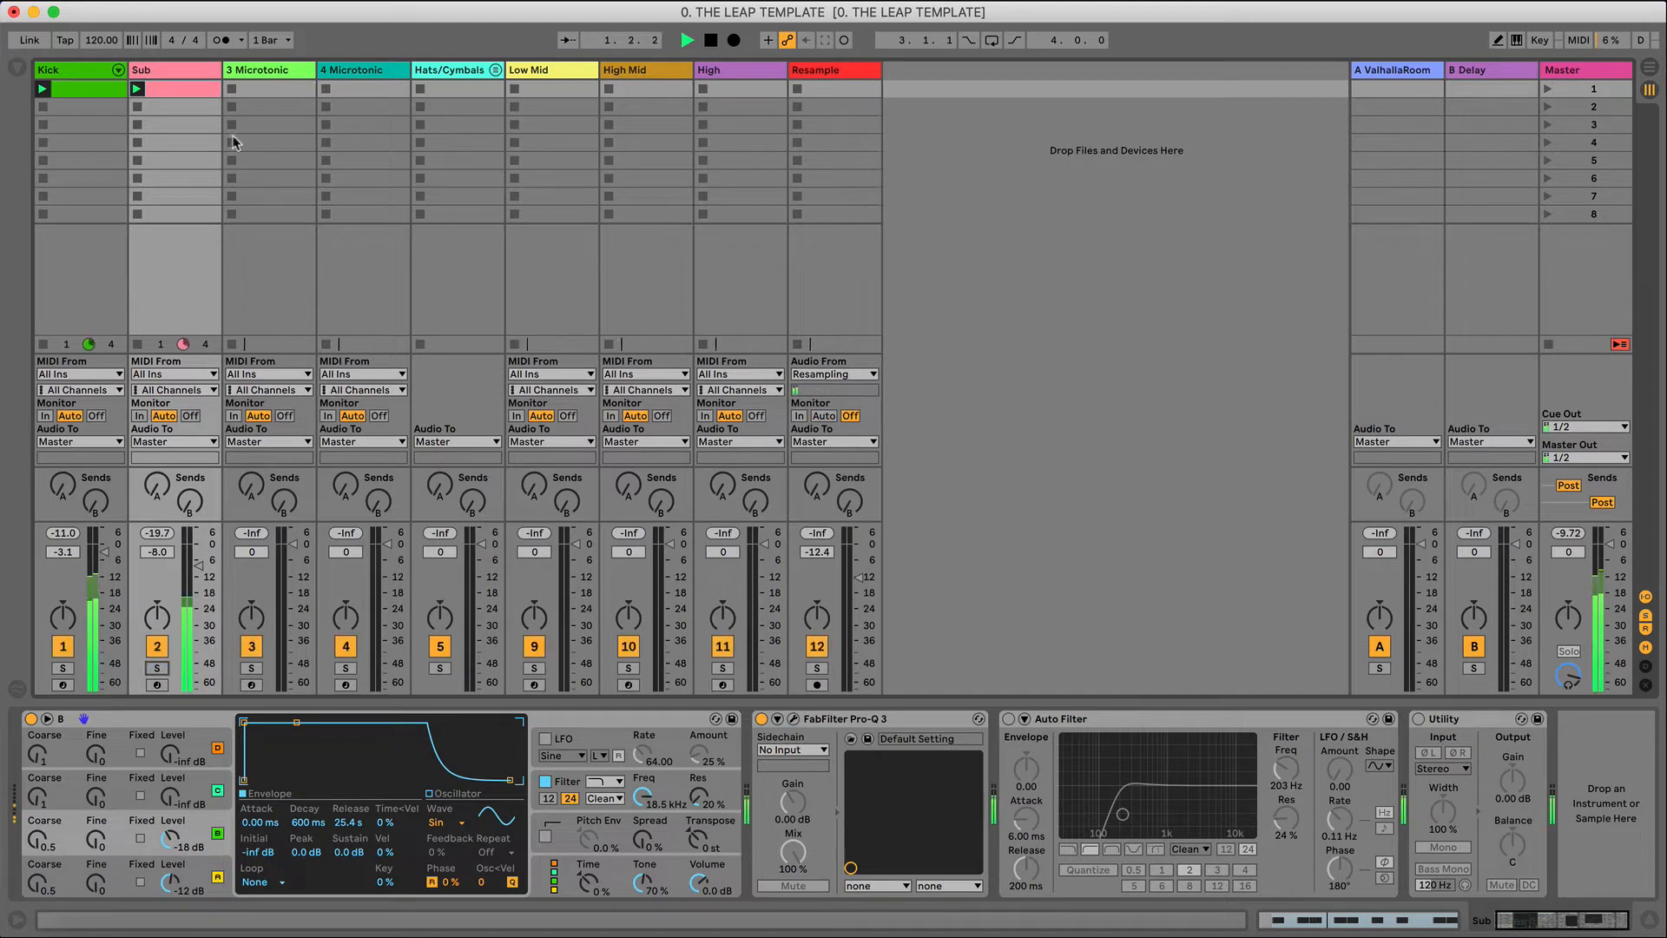
key("space")
key("space")
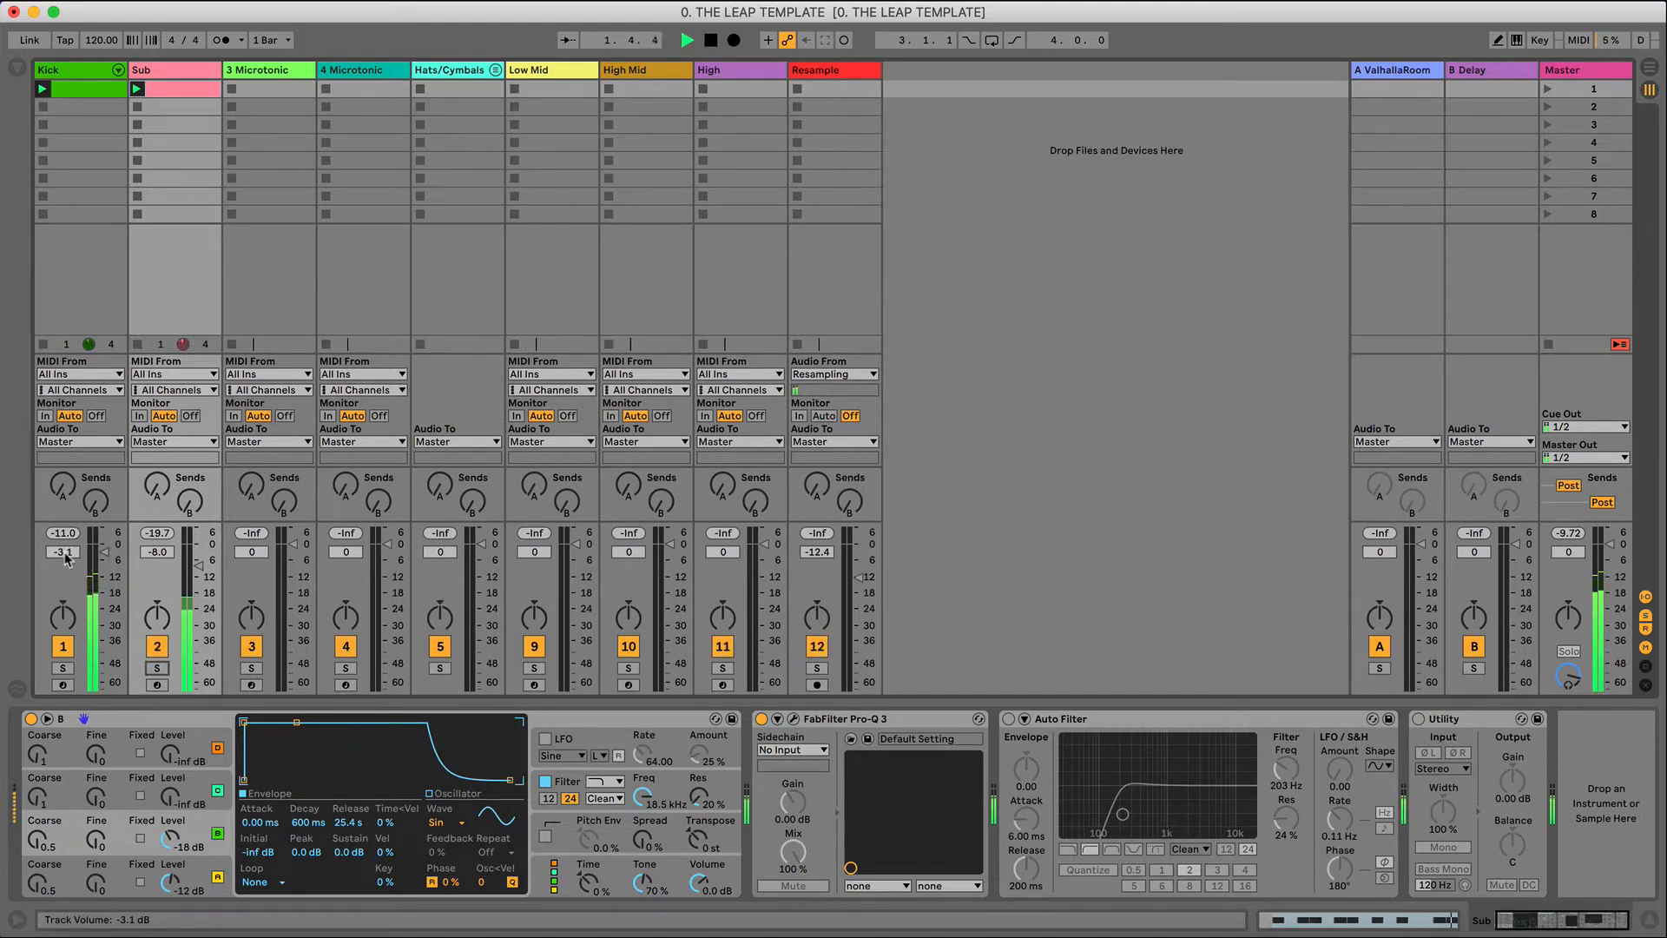
- Stop playback, create an empty MIDI clip in the High track's first slot and lower that track's level to -18 dB
key("space")
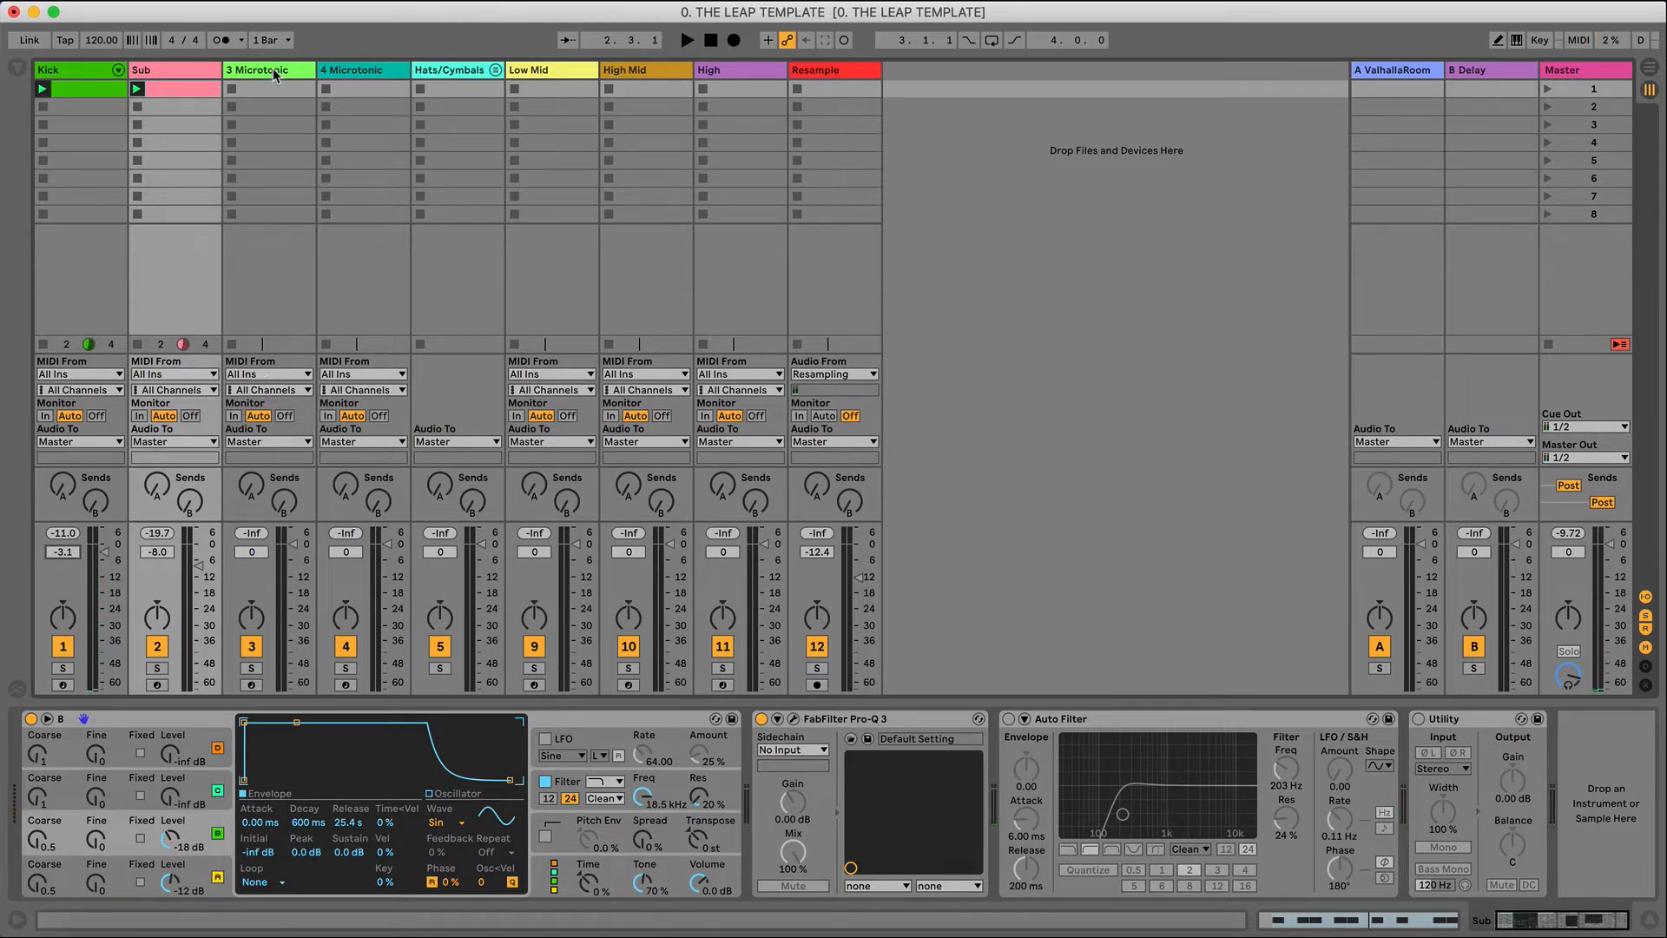
left_click(739, 78)
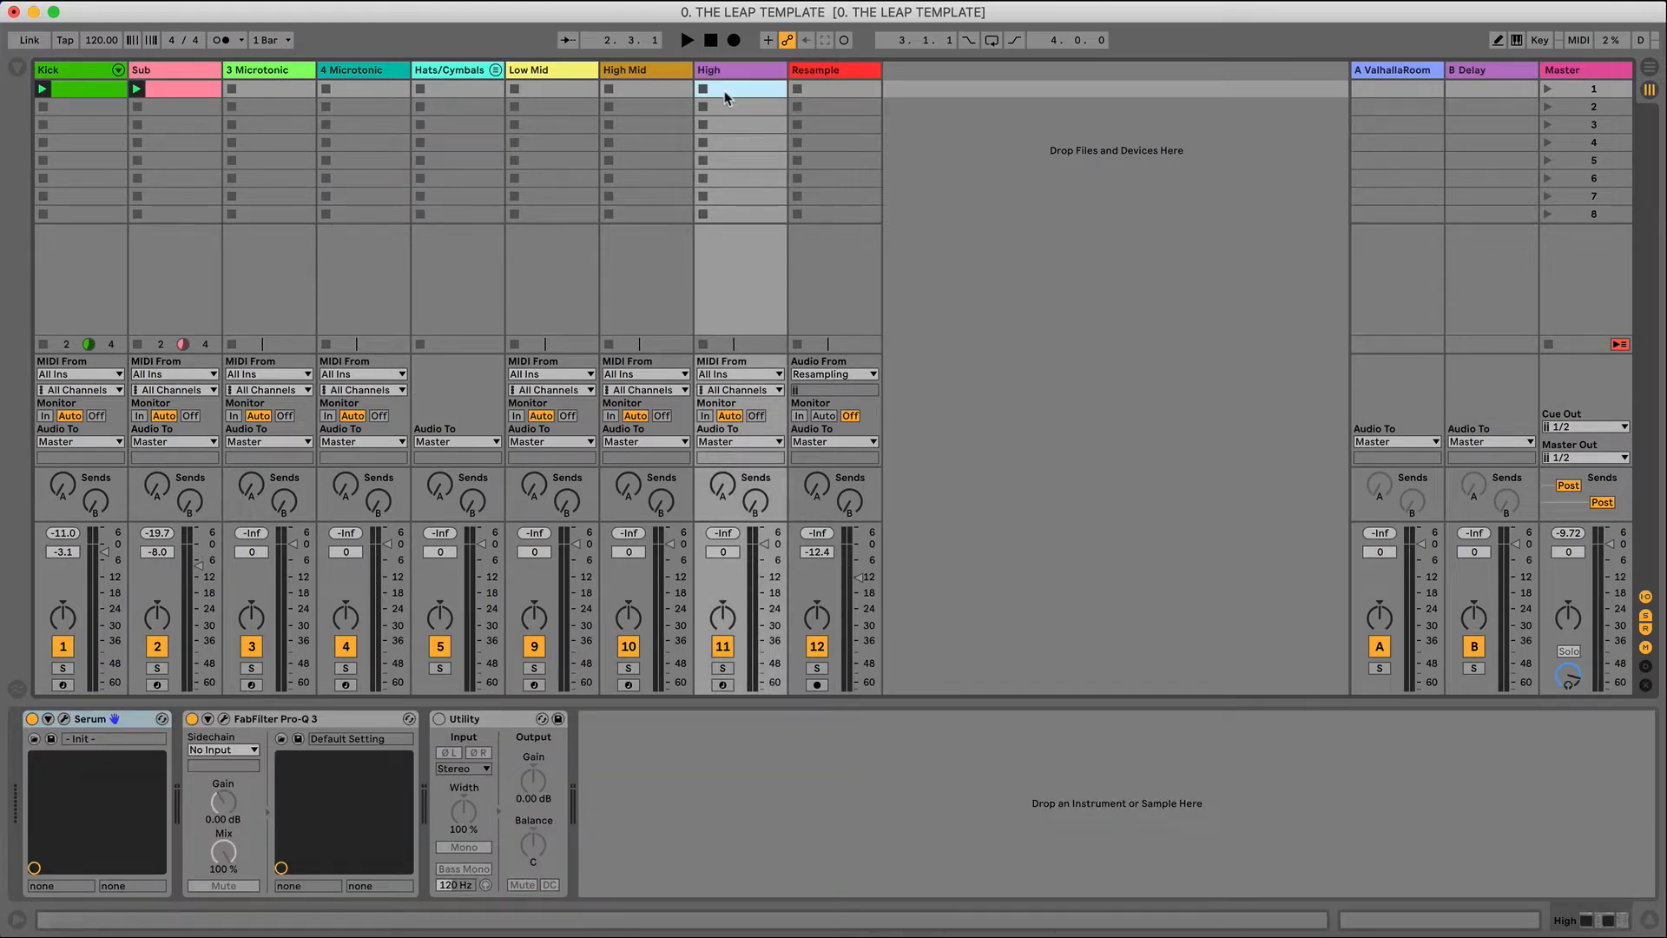
double_click(725, 90)
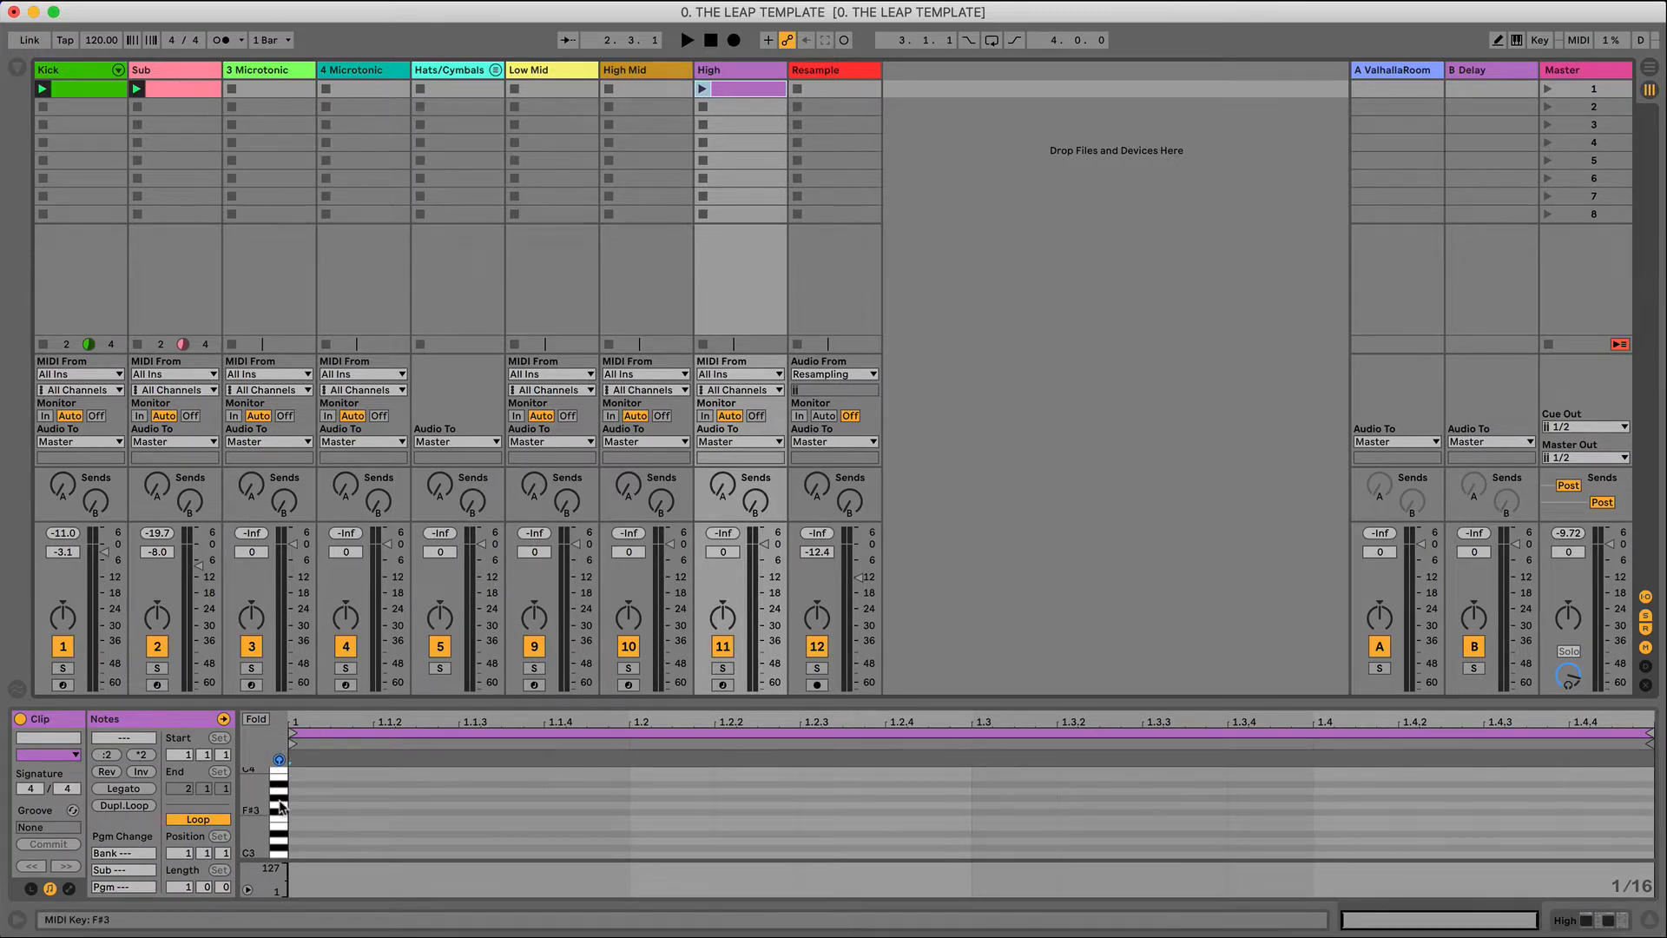
left_click_drag(763, 544, 764, 592)
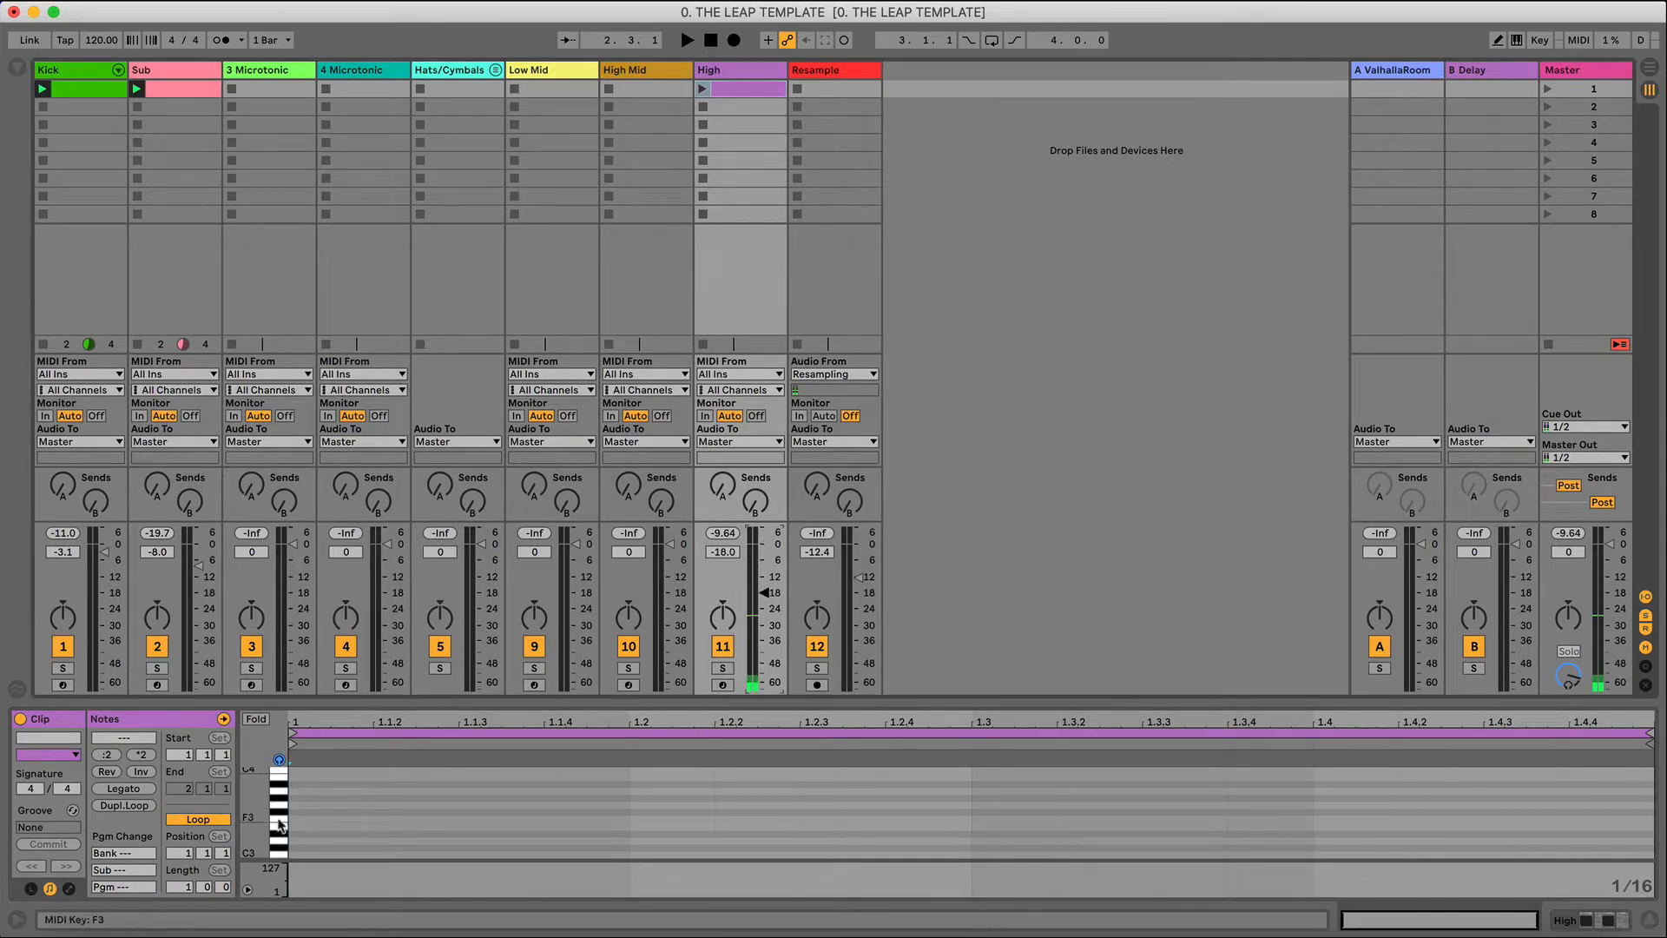
- Check the note pitch in the Sub clip with unused keys folded away, and audition B3 in the High clip
left_click(163, 89)
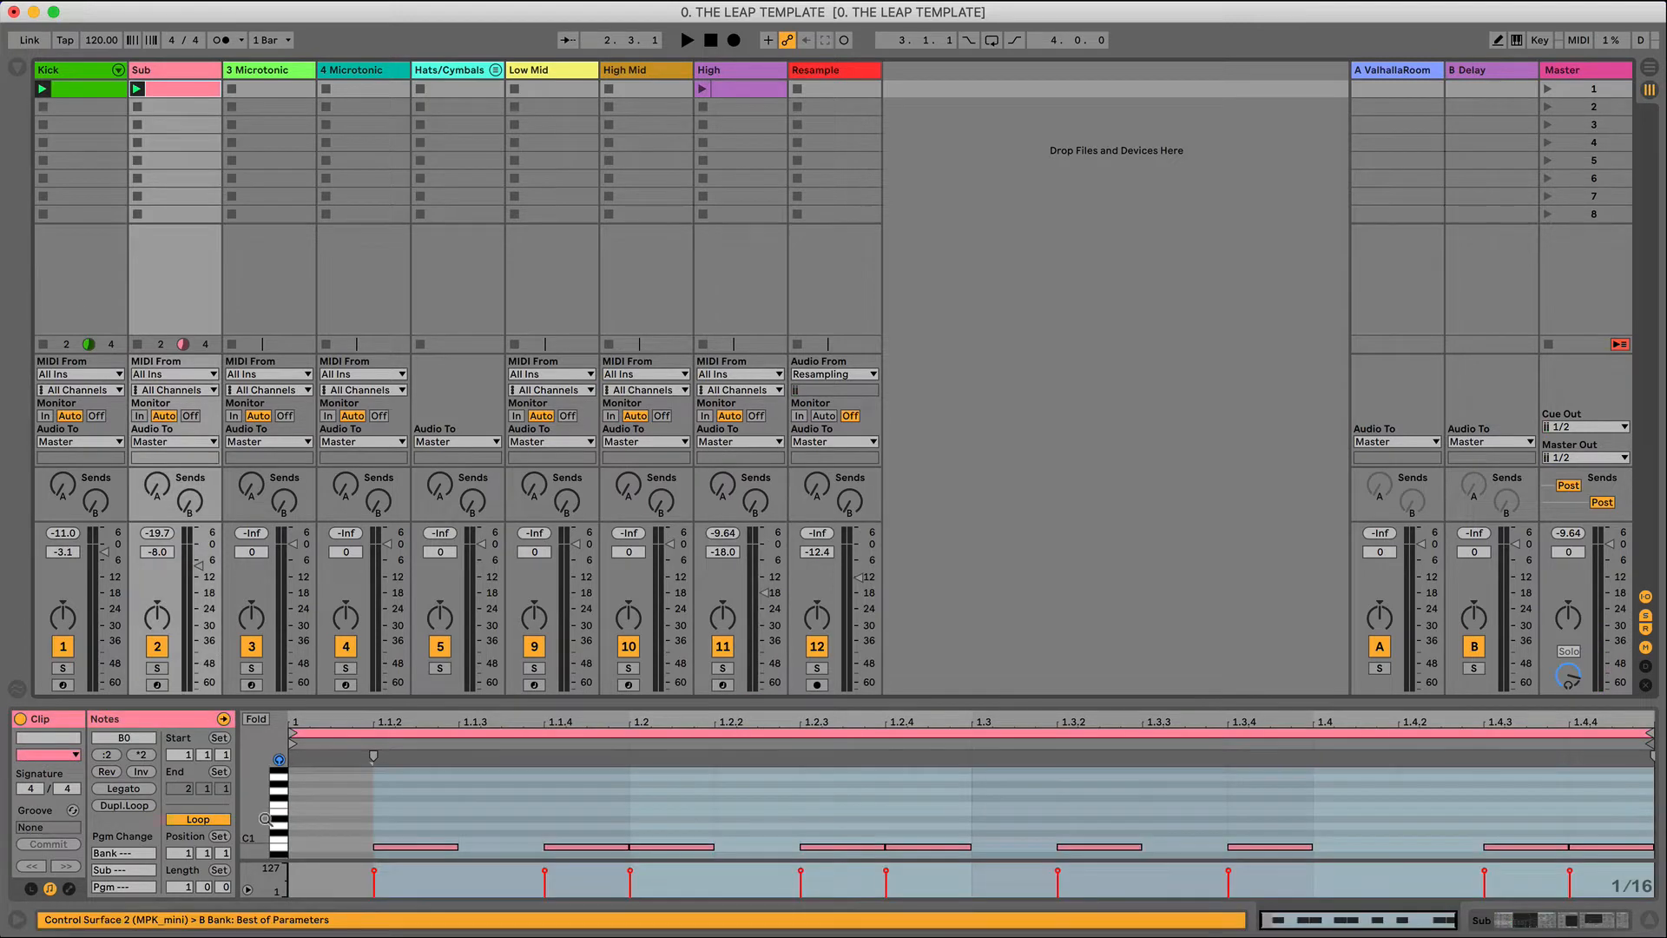
left_click(257, 719)
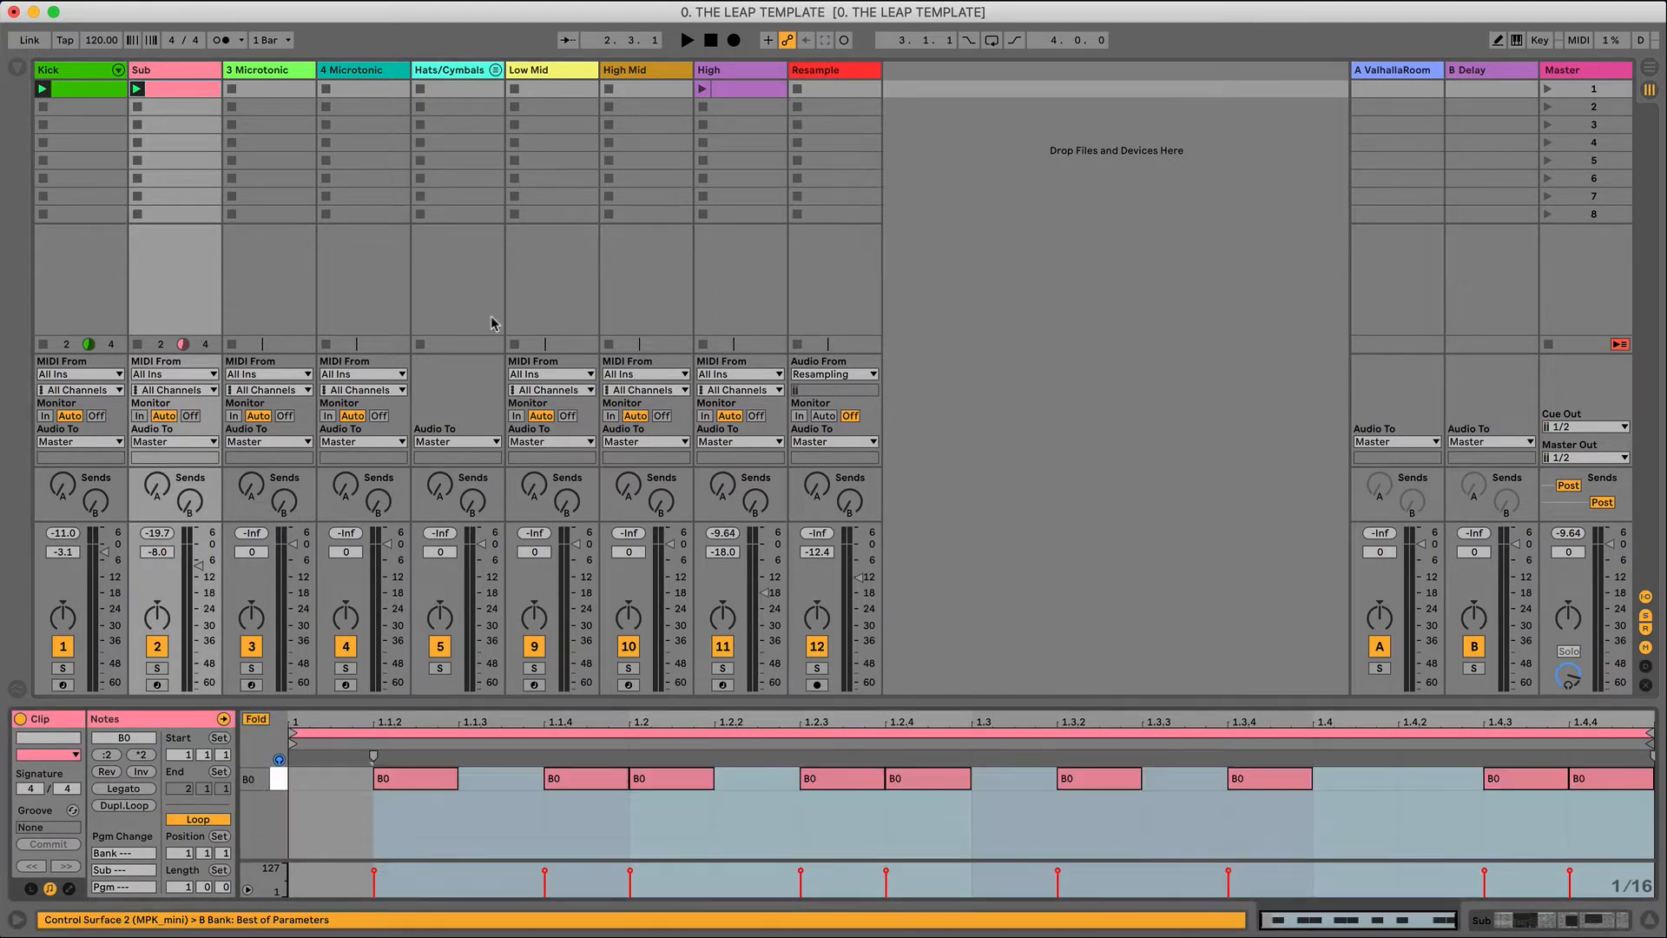
left_click(727, 72)
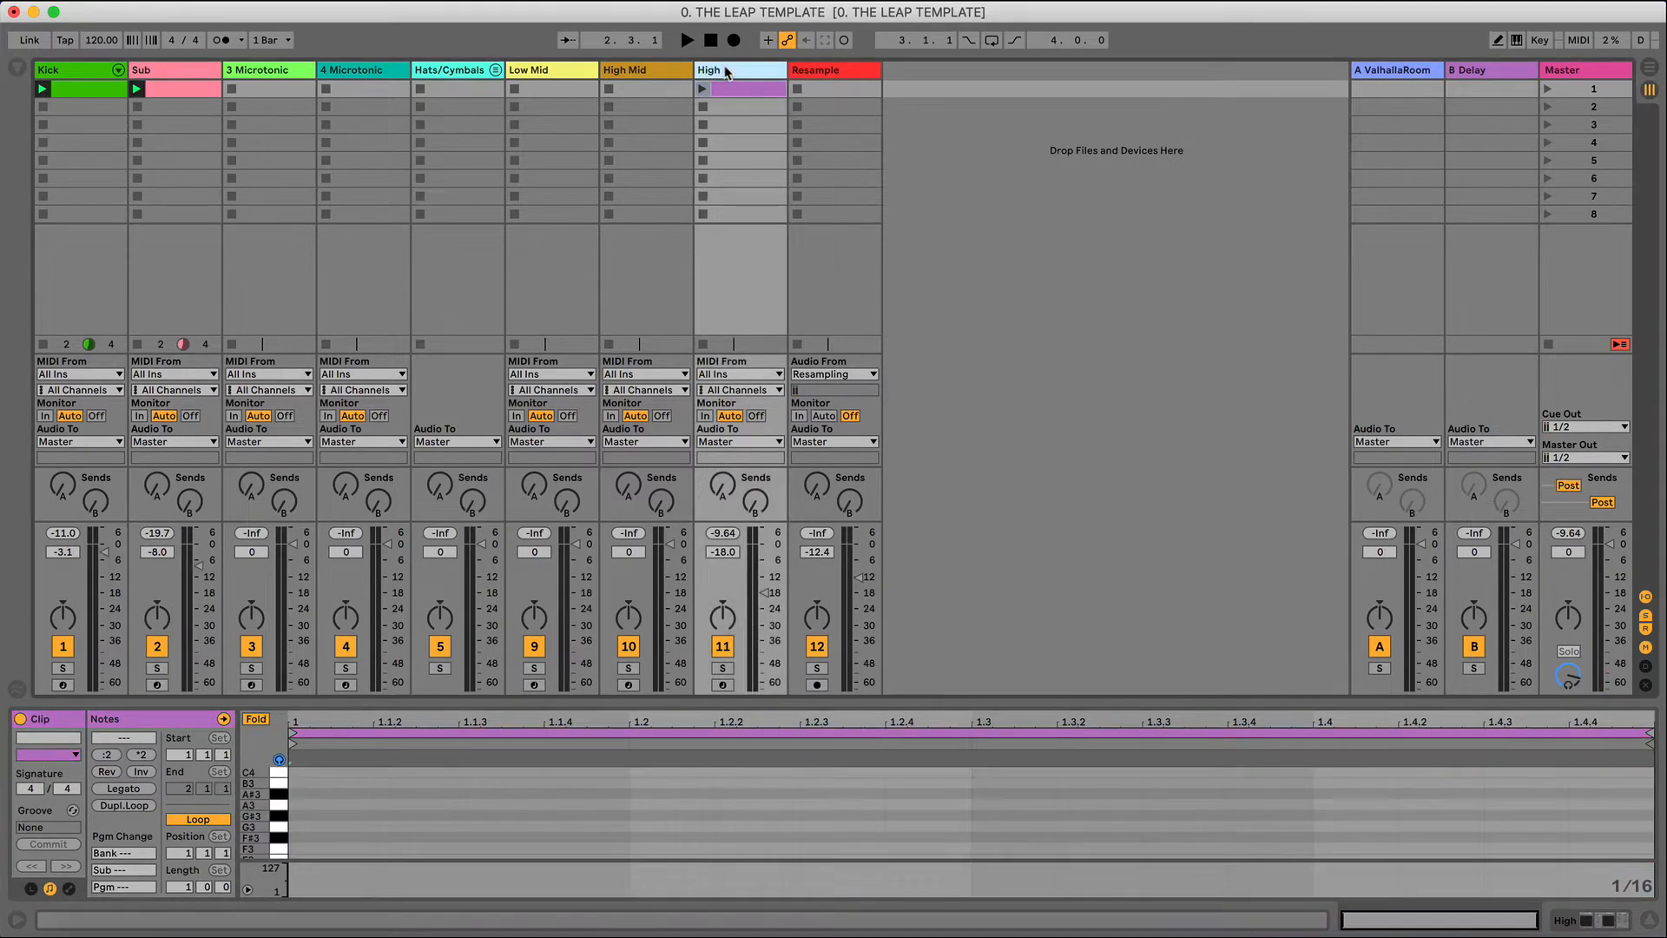
left_click(281, 792)
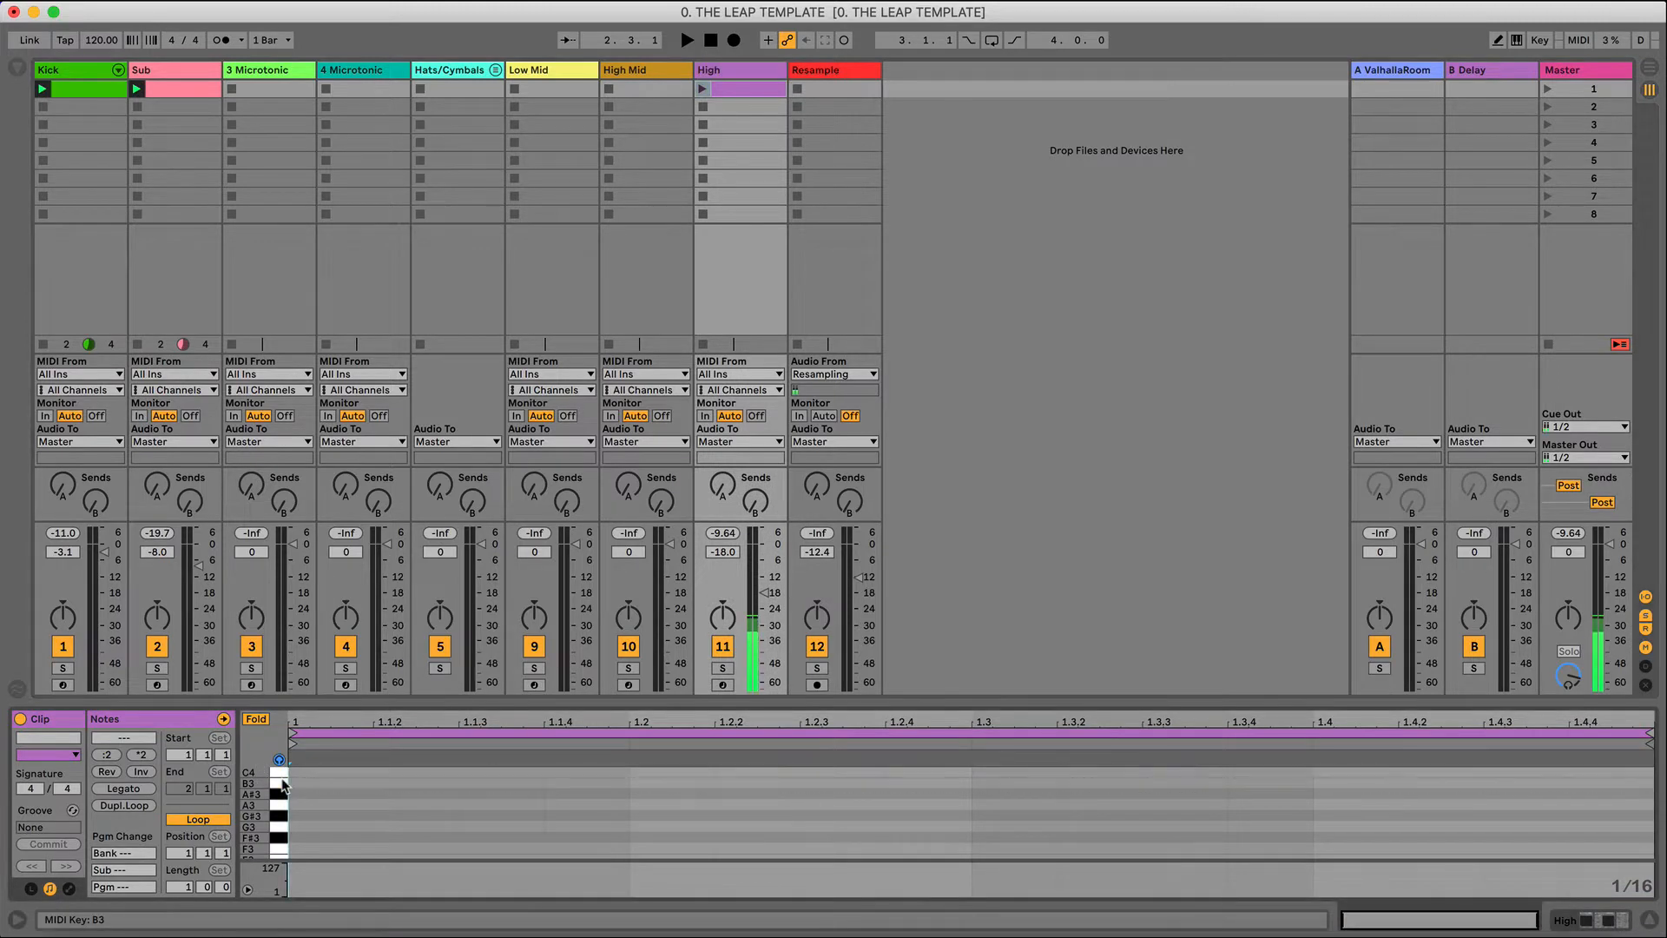
- Add a 1/16 B3 note at the start of the High clip and duplicate it to fill the whole bar
double_click(309, 780)
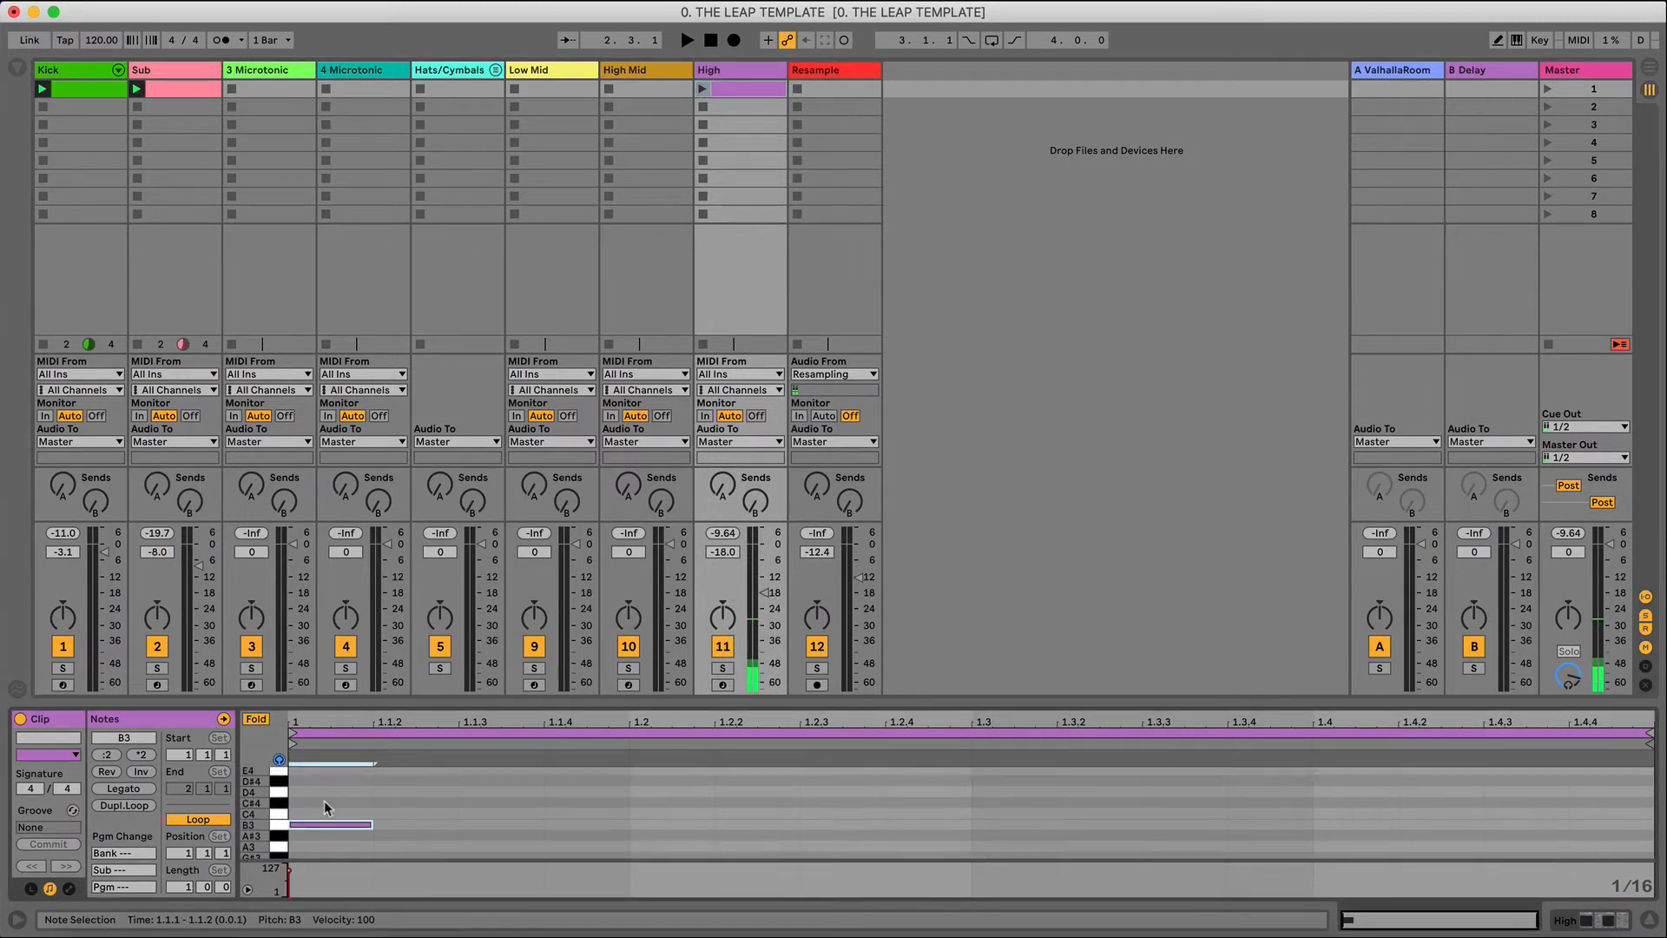
key("super+d")
key("super+d")
key("super+d")
key("super+d")
key("super+d")
key("super+d")
key("super+d")
key("super+d")
key("super+d")
key("super+d")
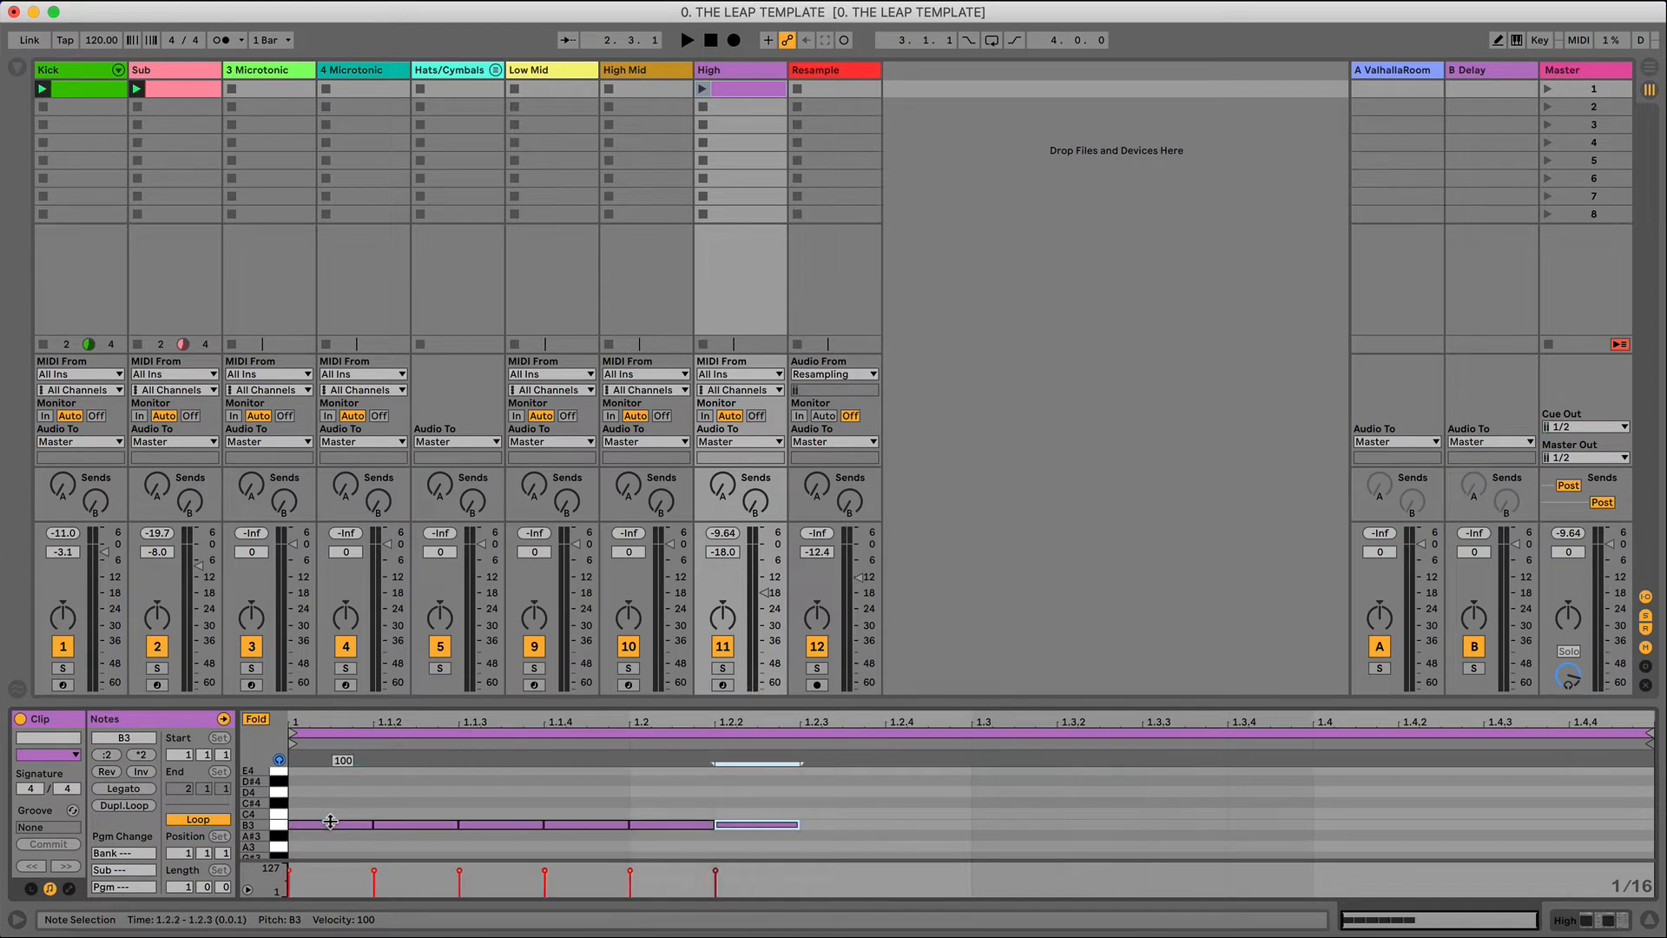
key("super+d")
key("super+d")
key("super+d")
key("super+d")
key("super+d")
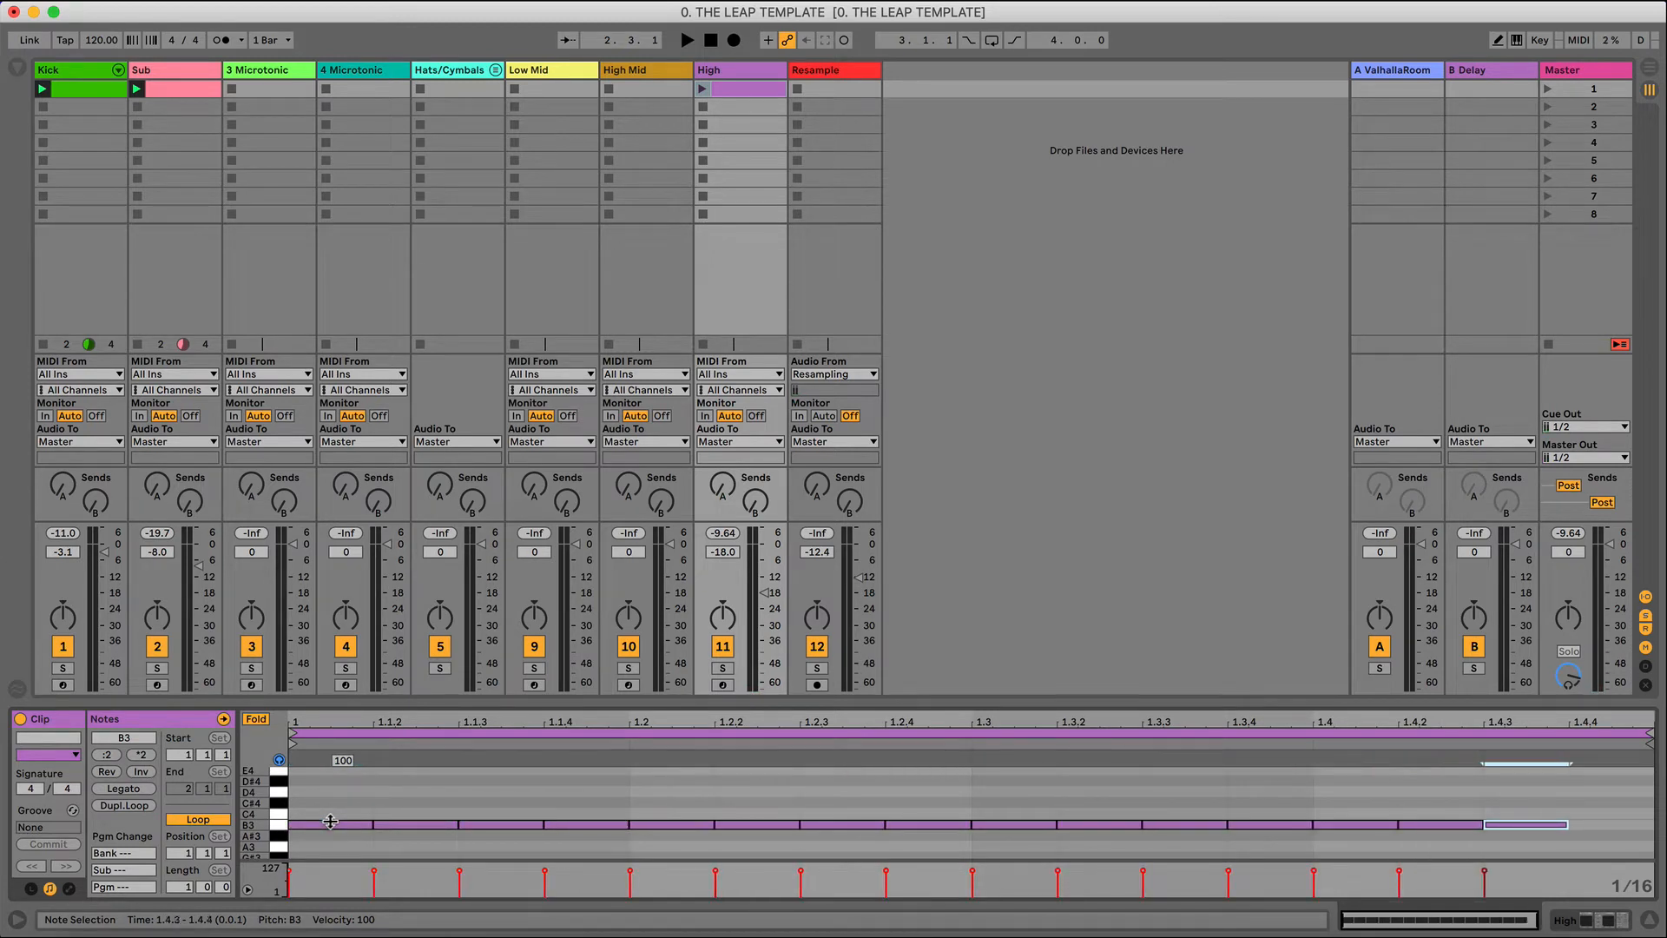
- Play the loop, listen to the Sub and the Kick each in solo and both together, and stop playback
key("space")
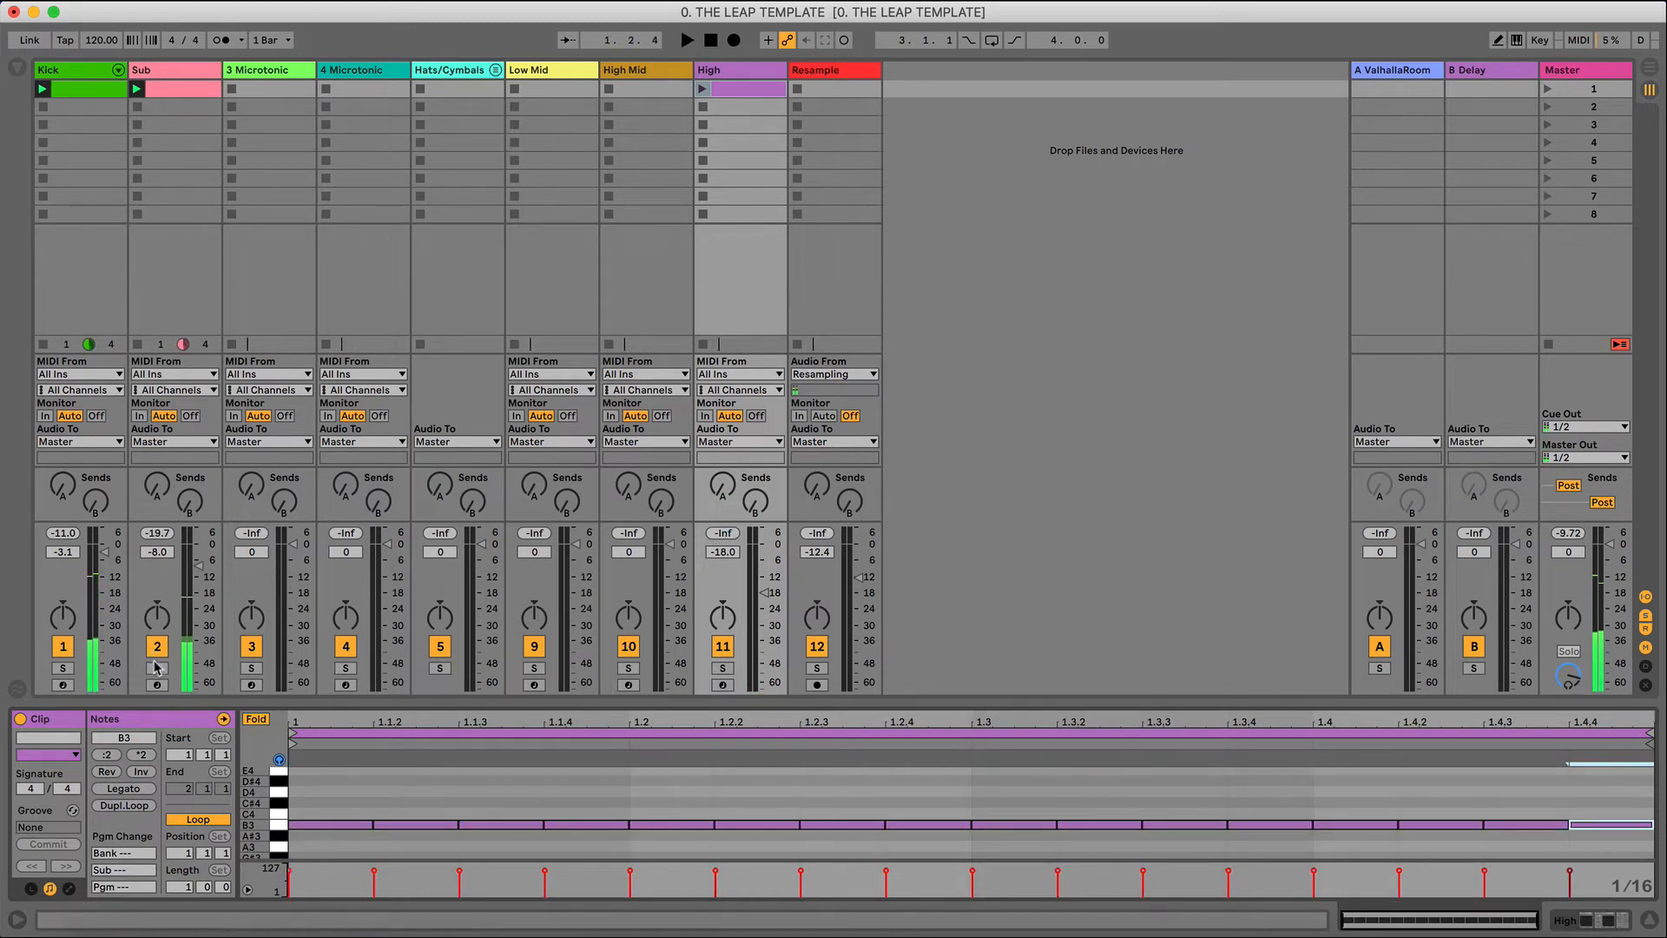
left_click(157, 668)
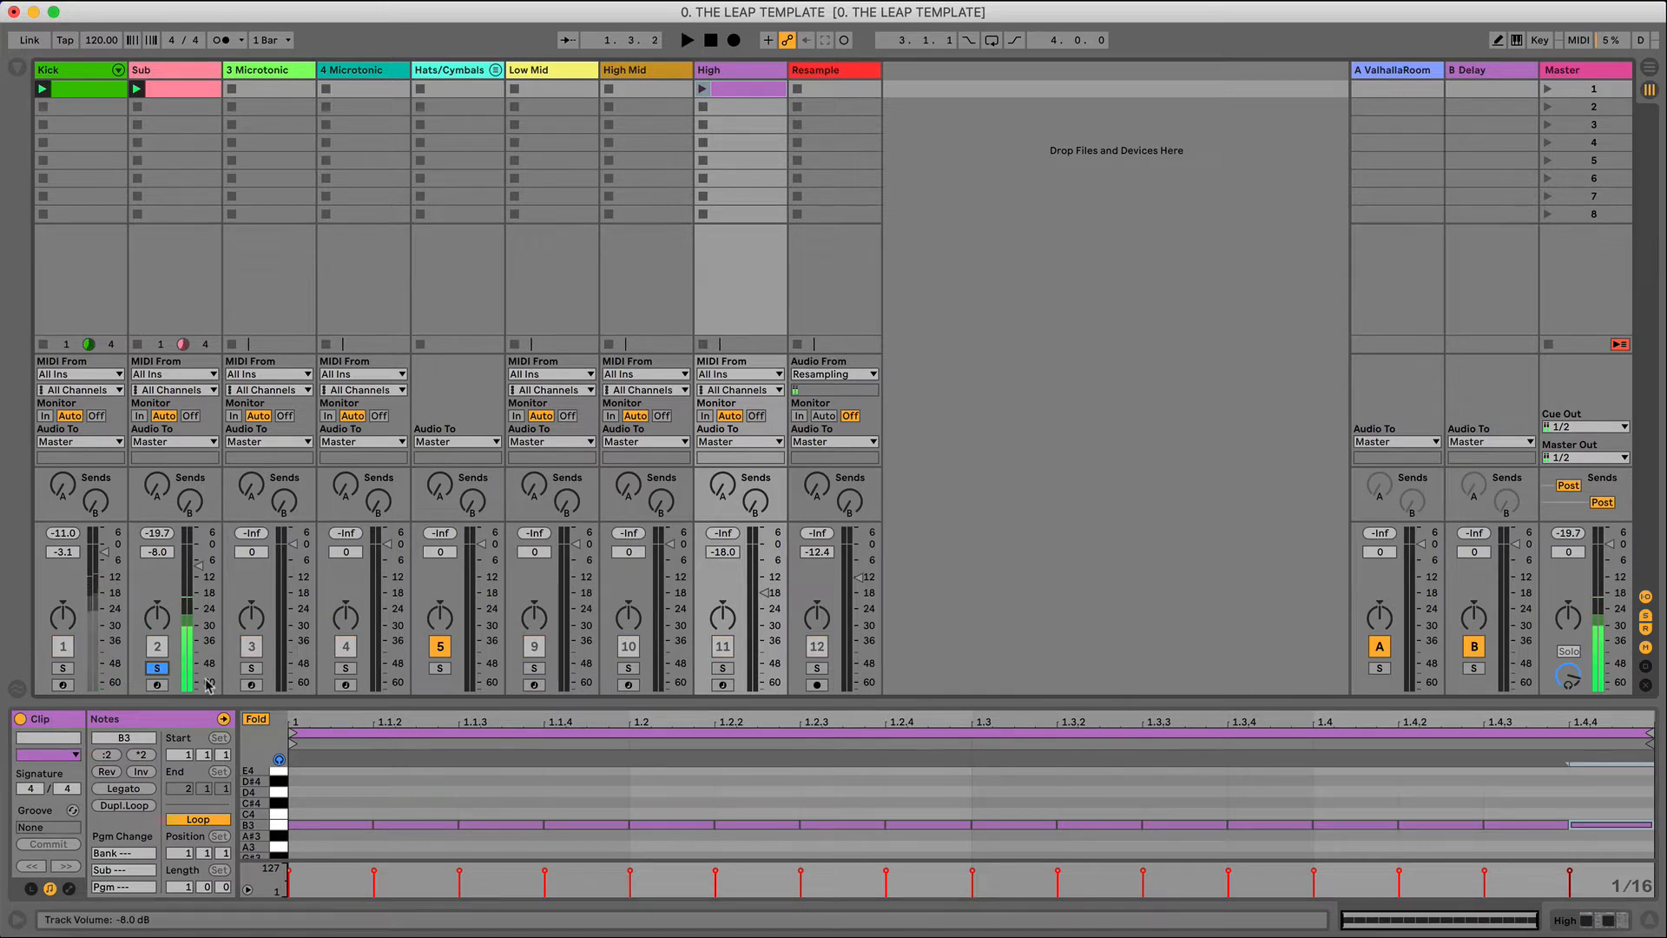
left_click(62, 669)
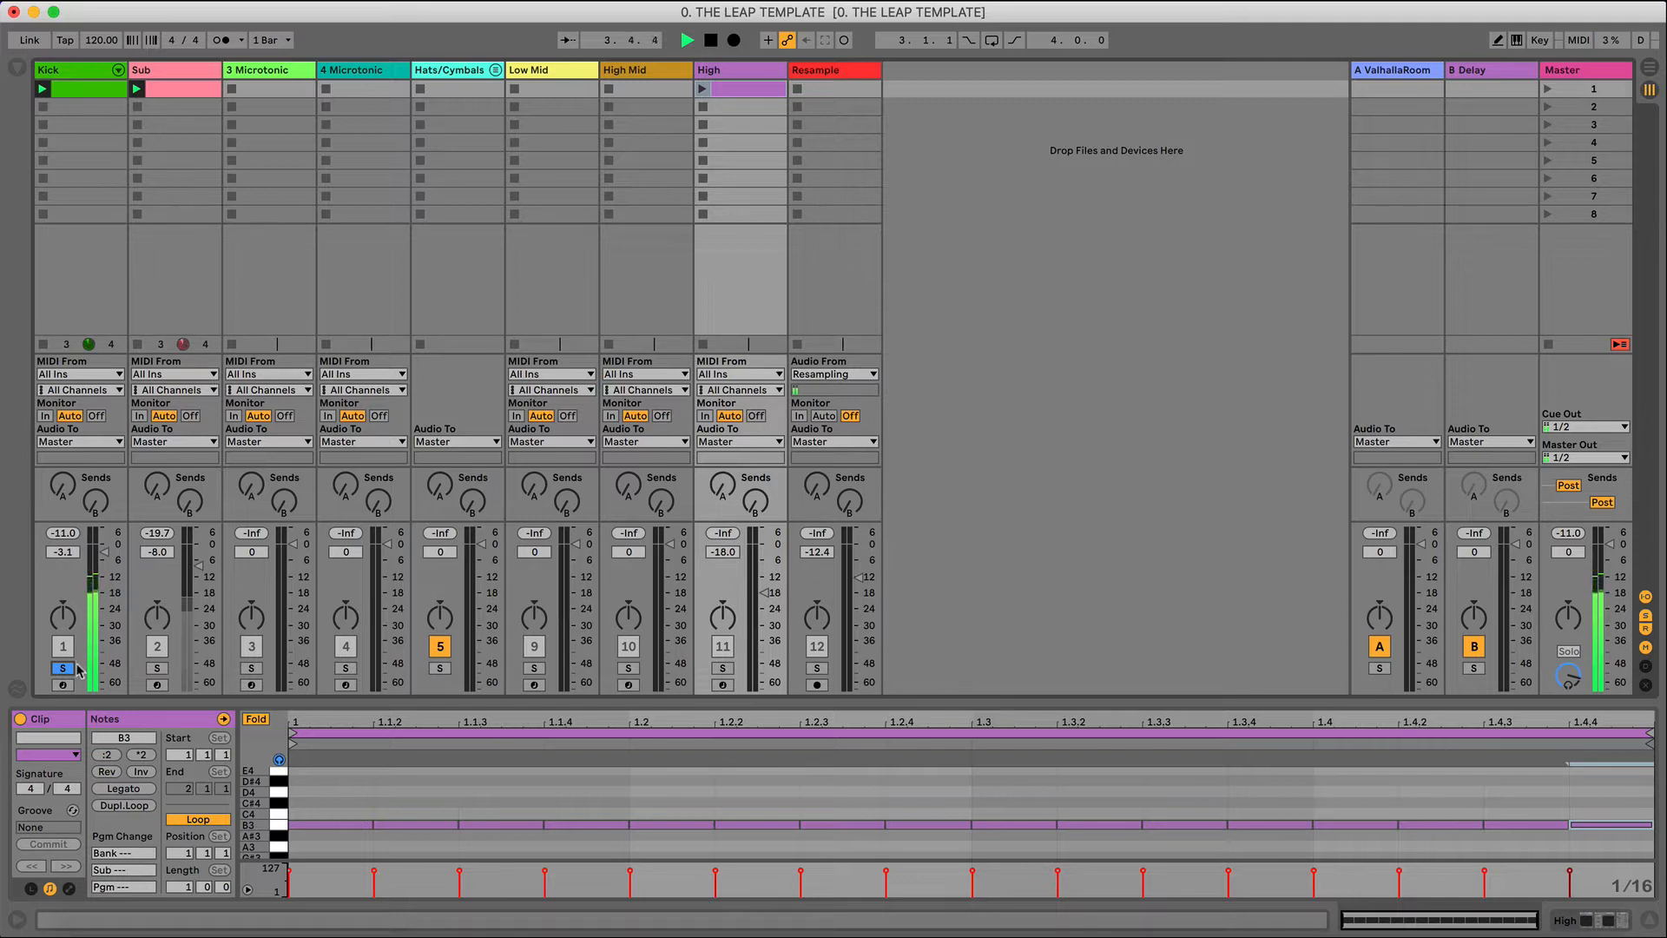
left_click(73, 670)
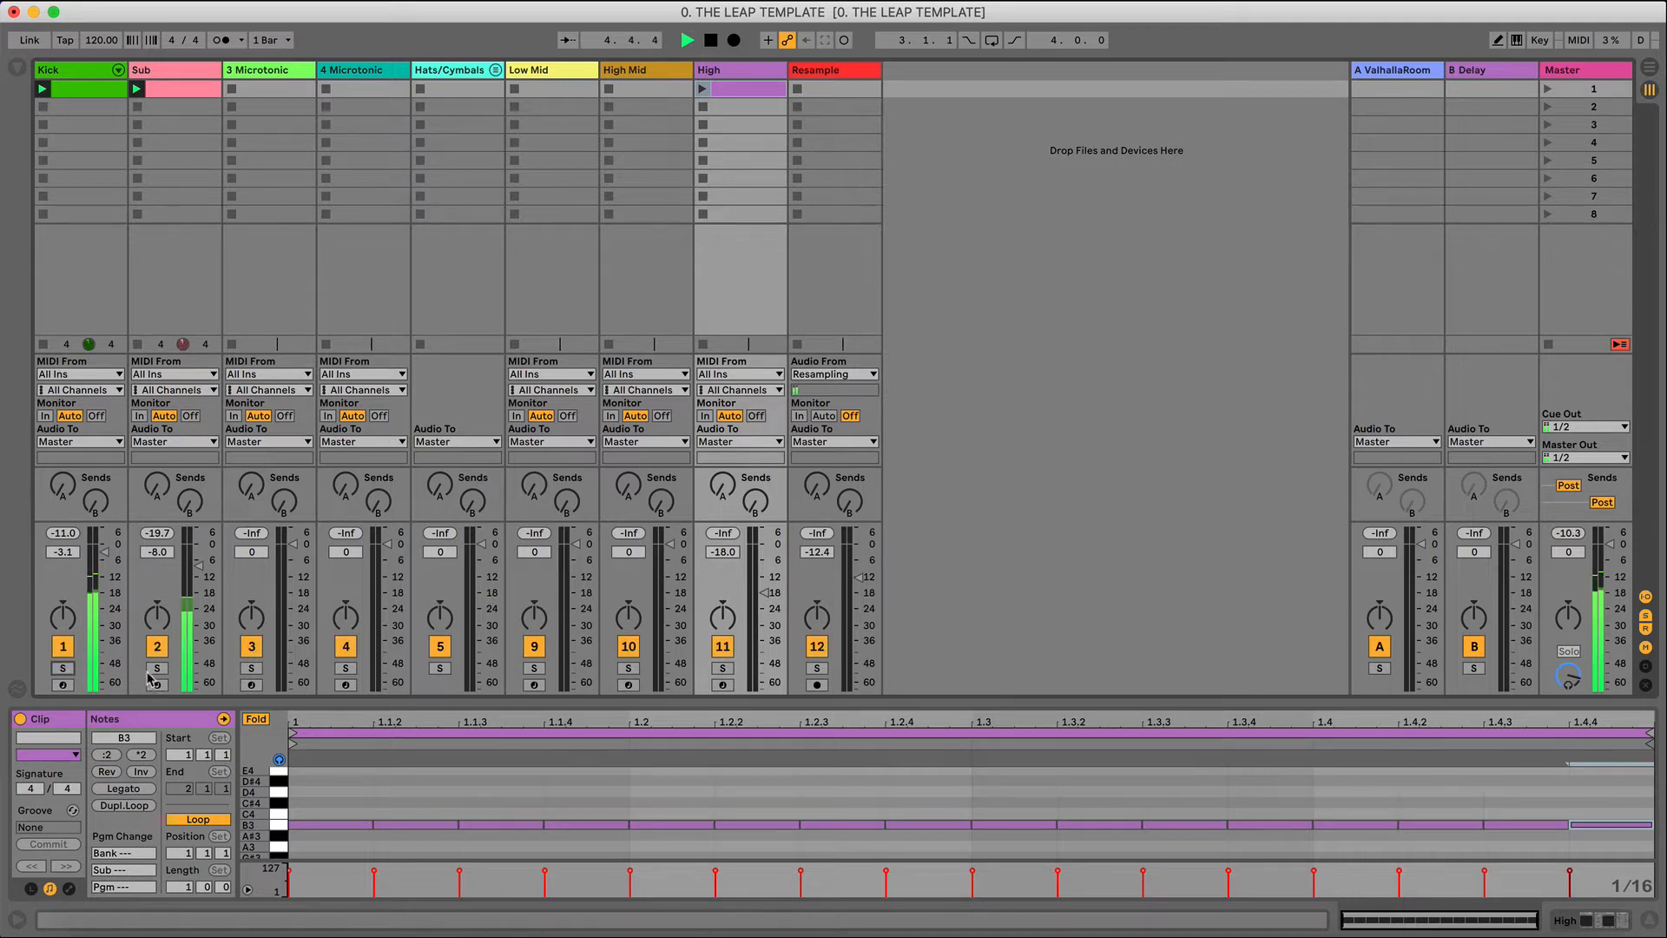
left_click(281, 825)
key("space")
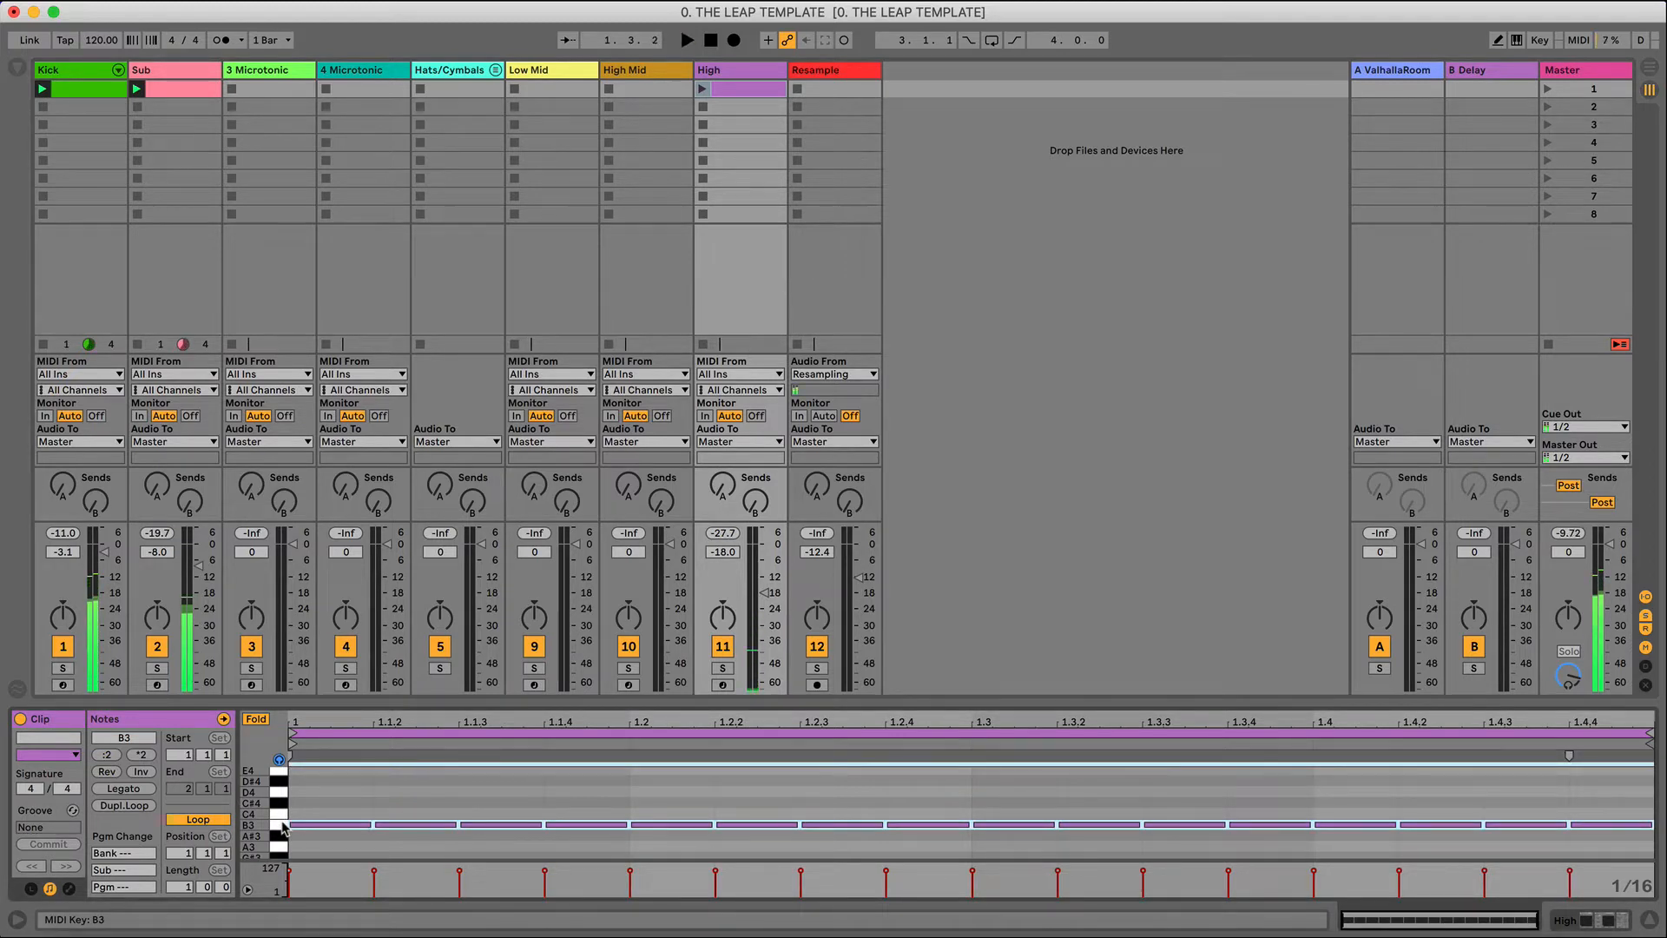
- Try a 1/16 G4 note at the start of the High clip above the row of B3 notes
scroll(446, 807, "up", 2)
left_click(351, 797)
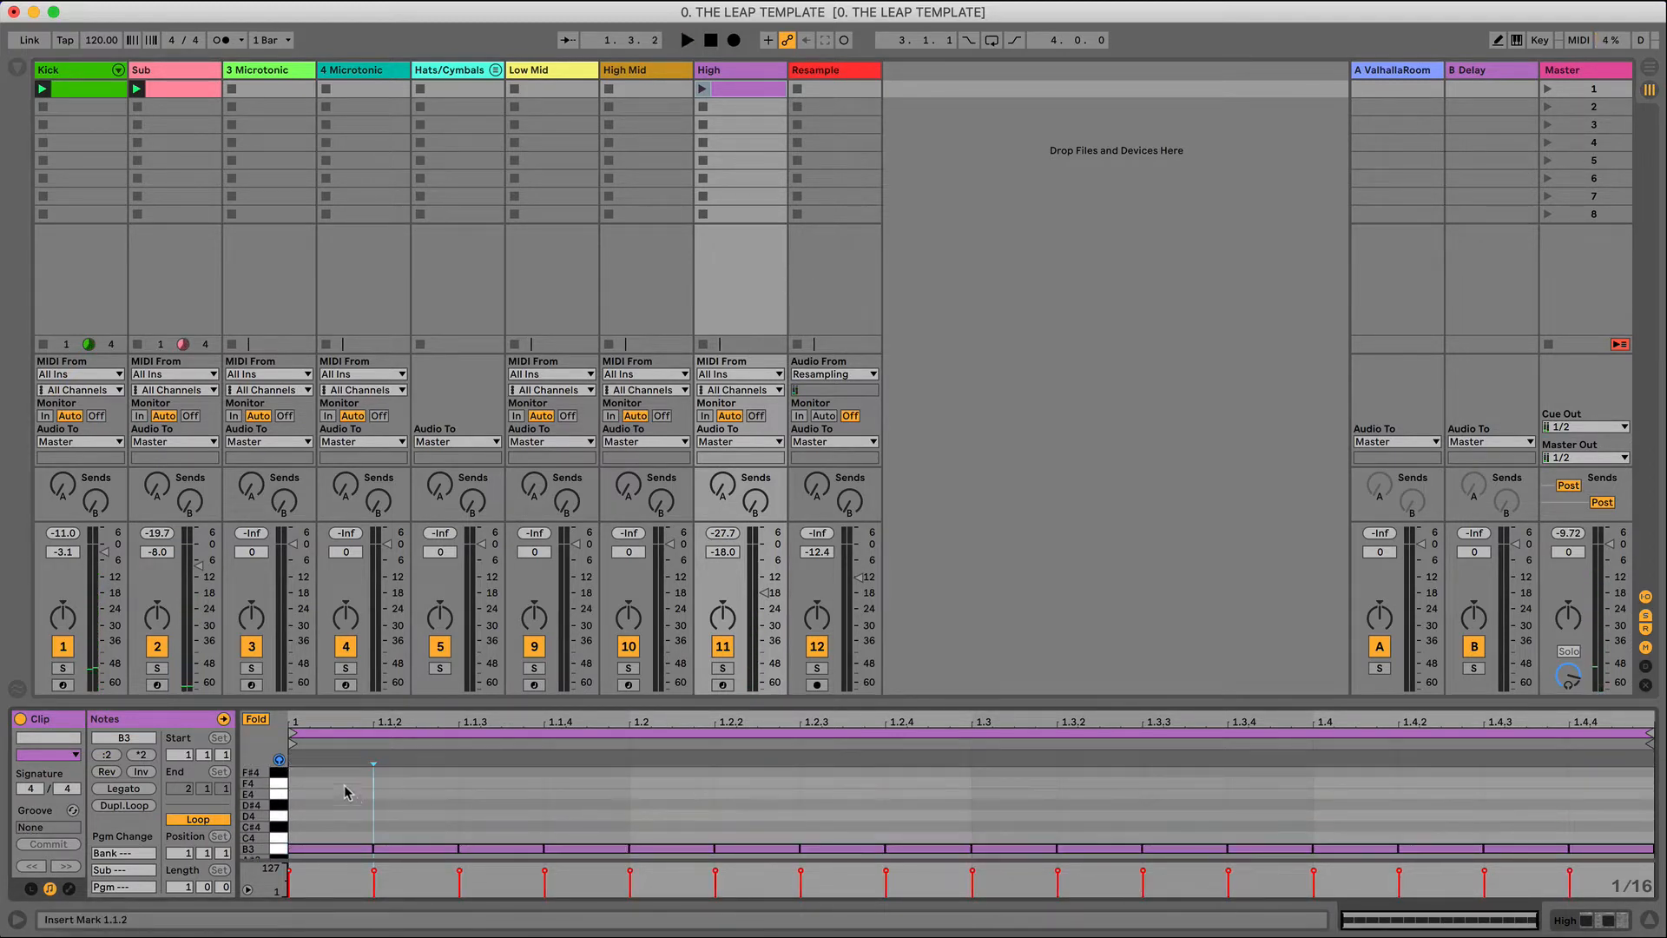
double_click(332, 772)
left_click_drag(333, 779, 328, 769)
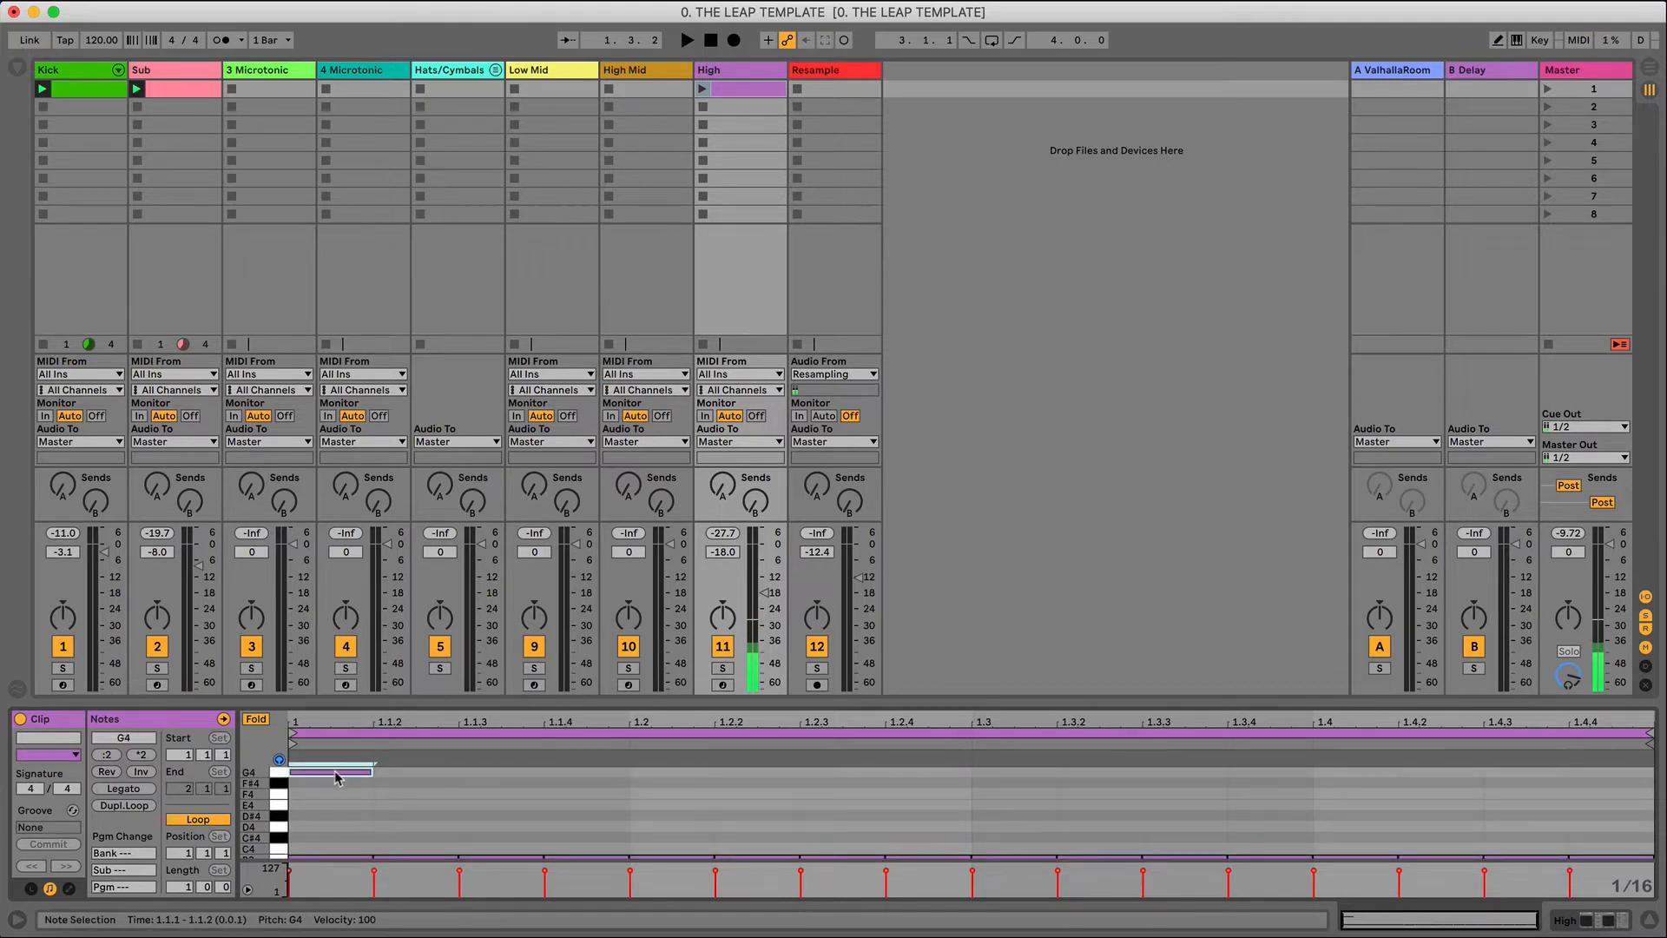
left_click(275, 853)
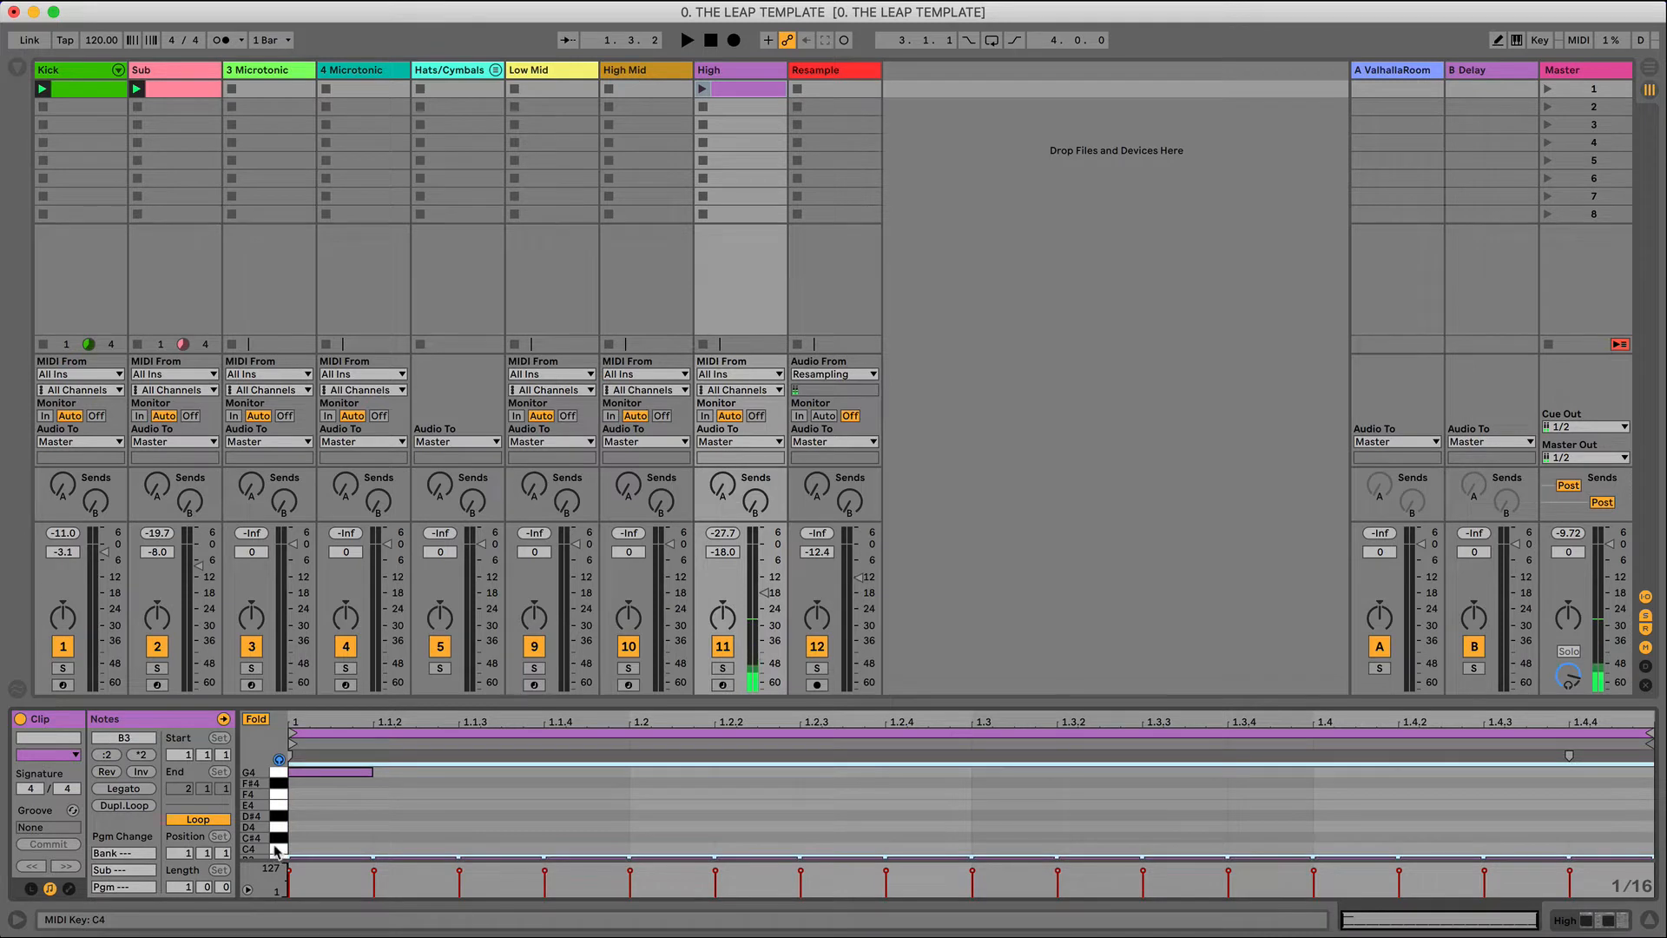
- Place a 1/16 F#4 note at the start of the High clip and delete the G4 note above it
double_click(307, 839)
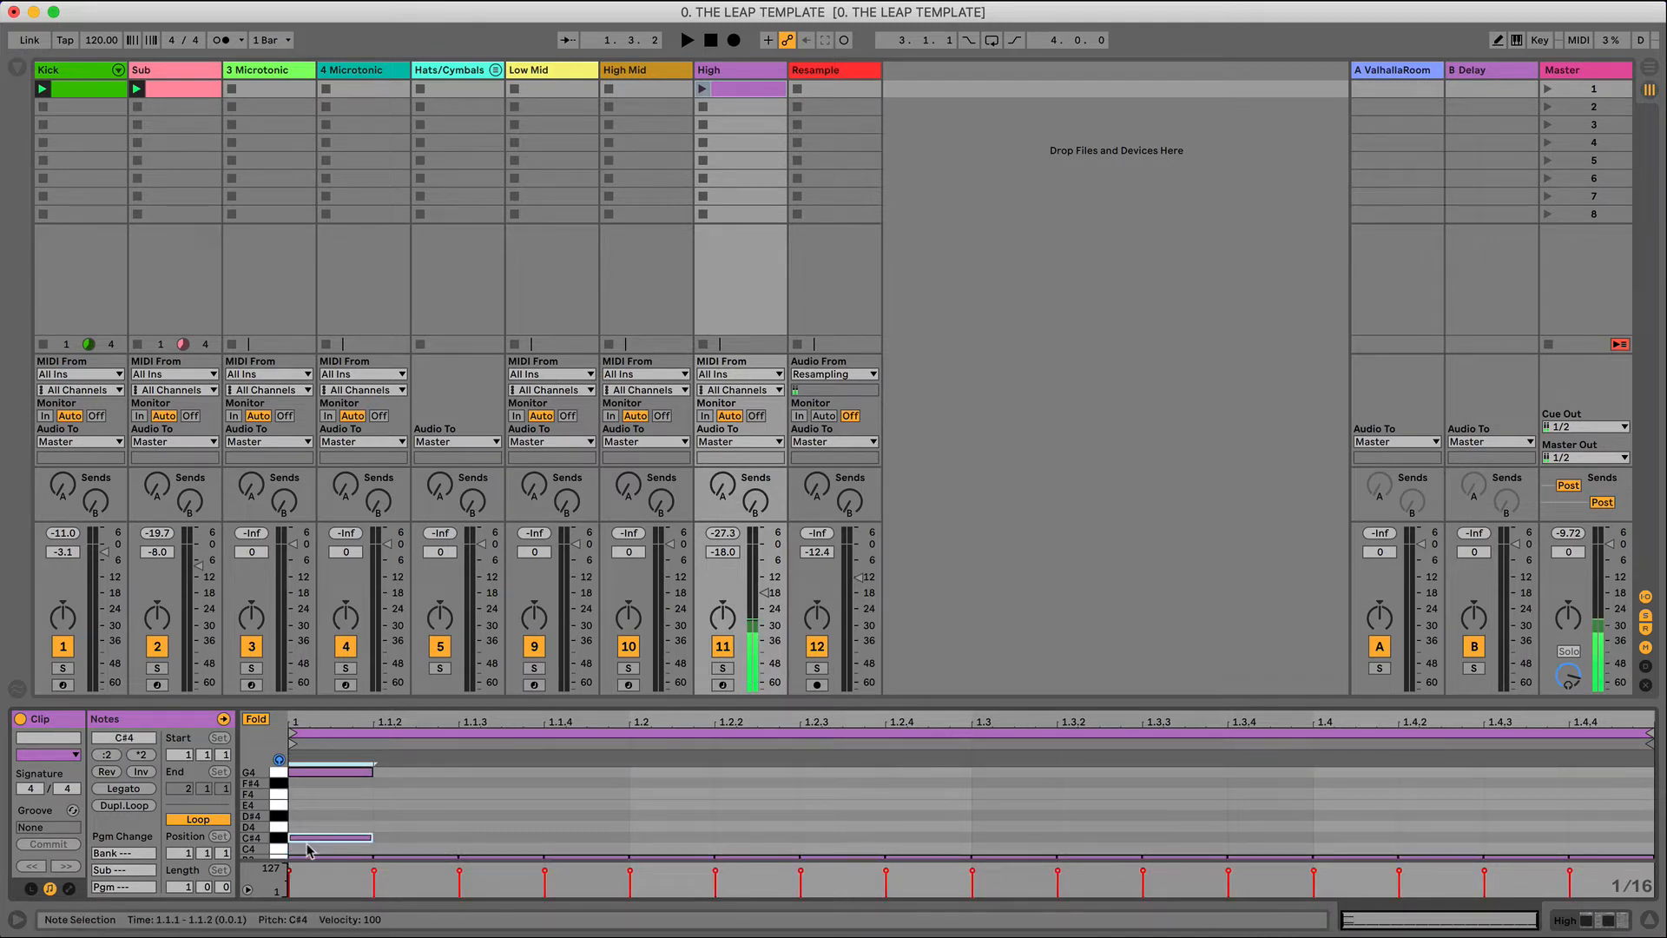
key("Up")
key("Up")
key("Up")
key("Up")
key("Up")
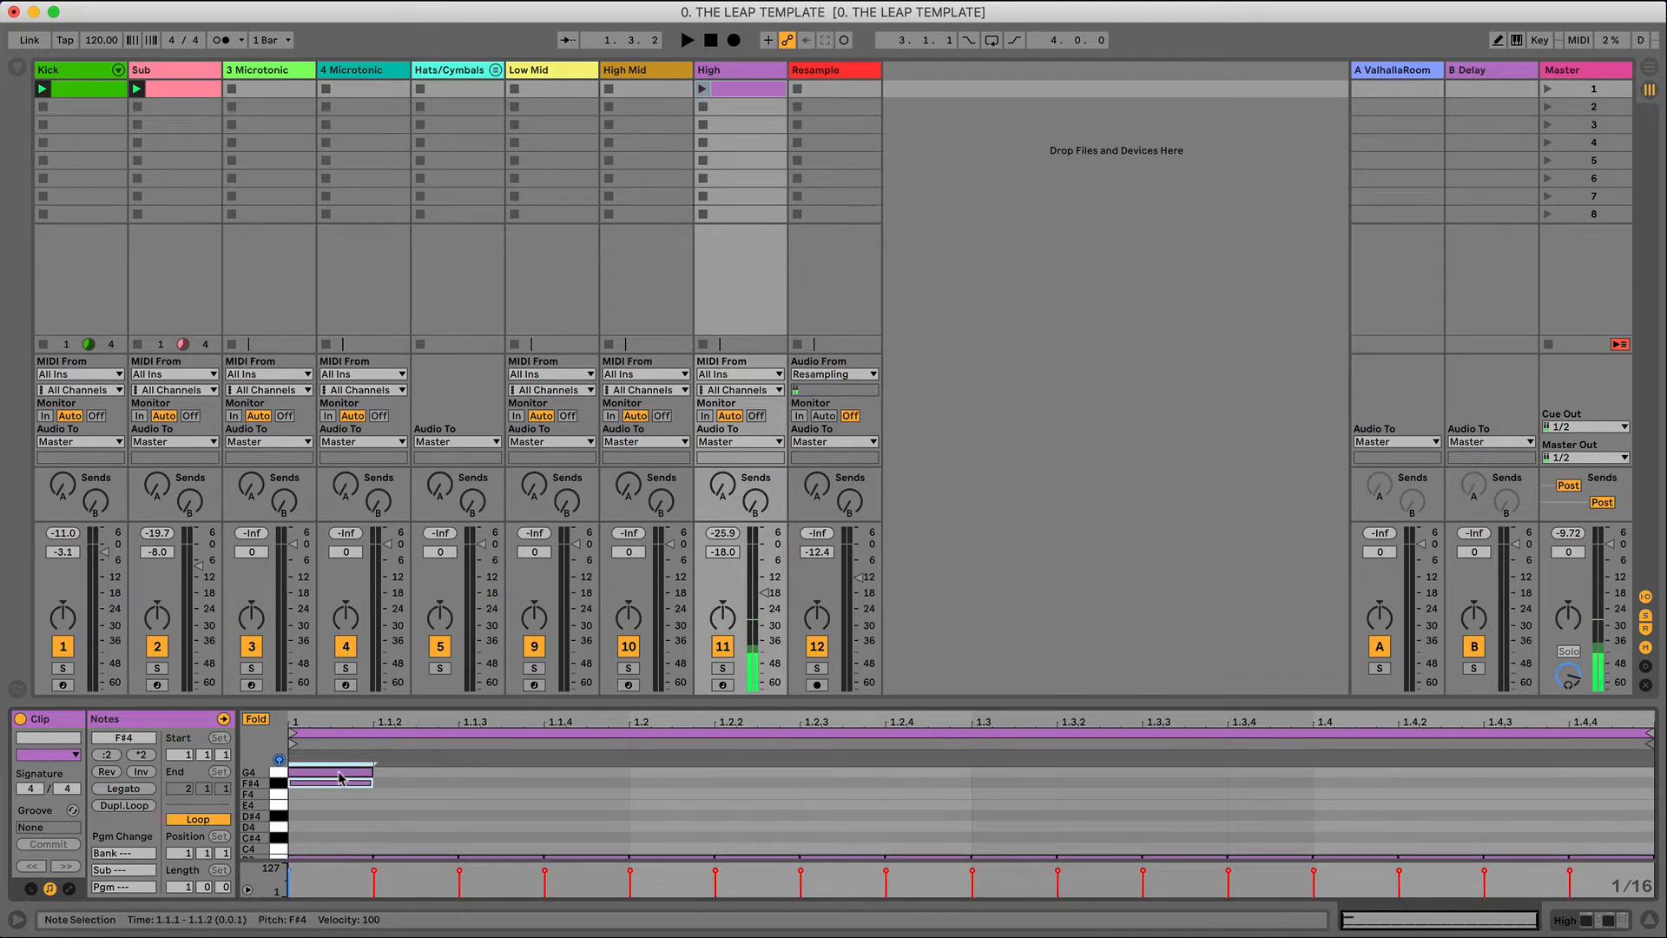
double_click(339, 772)
left_click(339, 782)
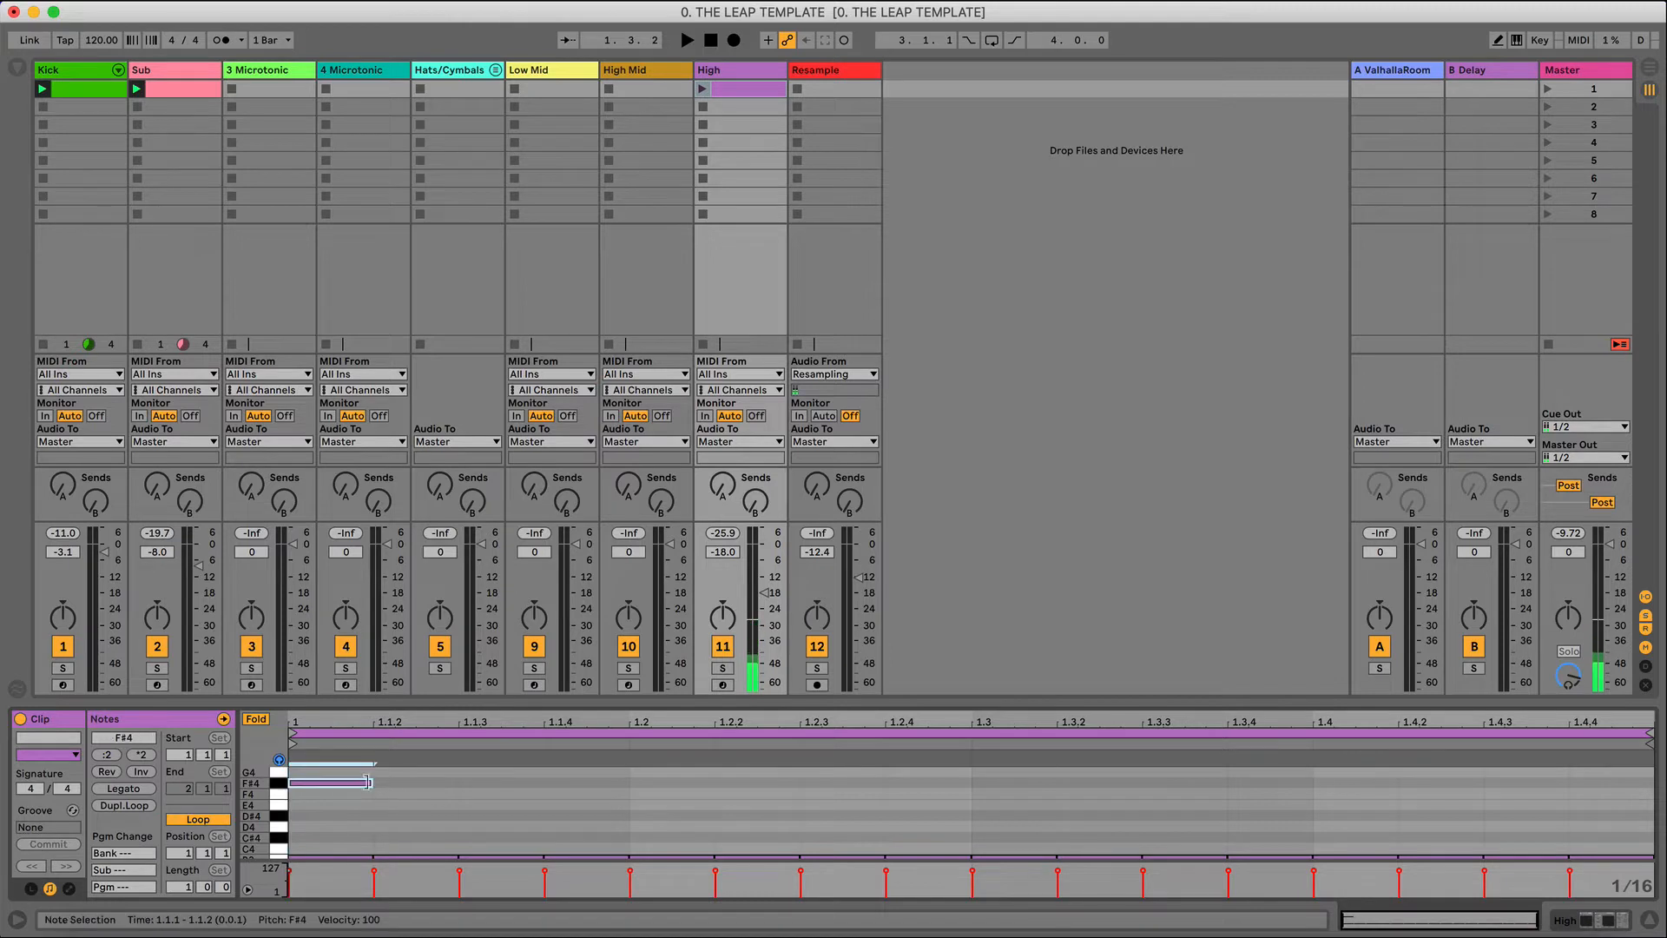
- Duplicate the F#4 note in 1/16 steps until it fills the bar of the High clip
key("super+d")
key("super+d")
key("super+d")
key("super+d")
key("super+d")
key("super+d")
key("super+d")
key("super+d")
key("super+d")
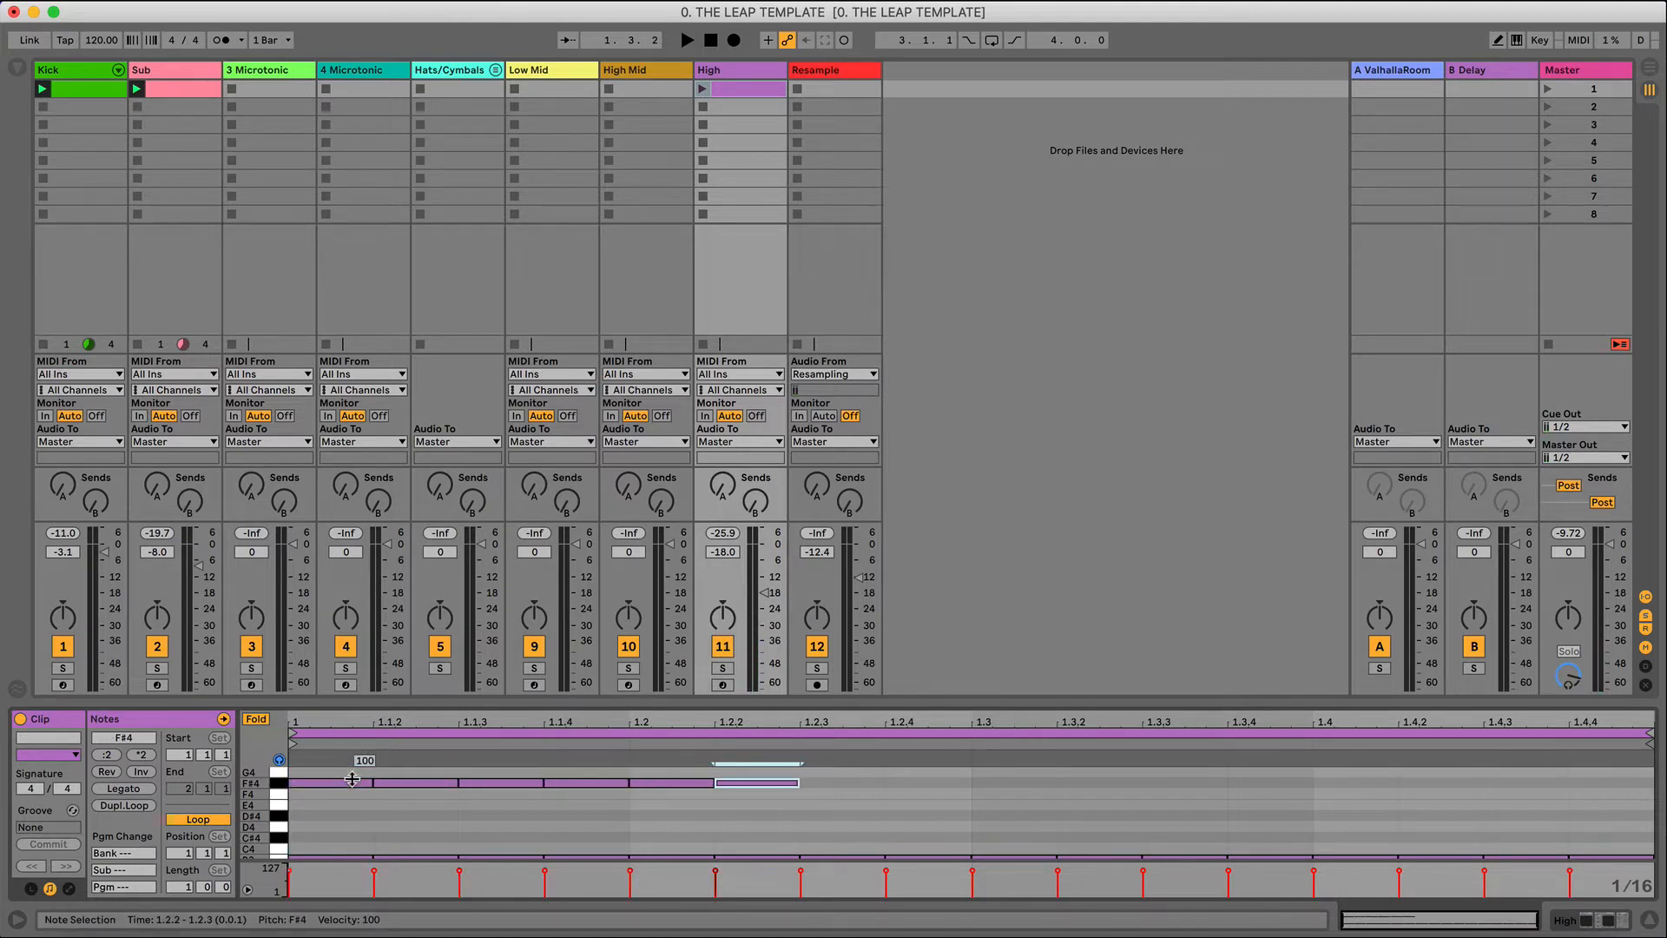
key("super+d")
key("super+d")
key("super+d")
key("super+d")
key("super+d")
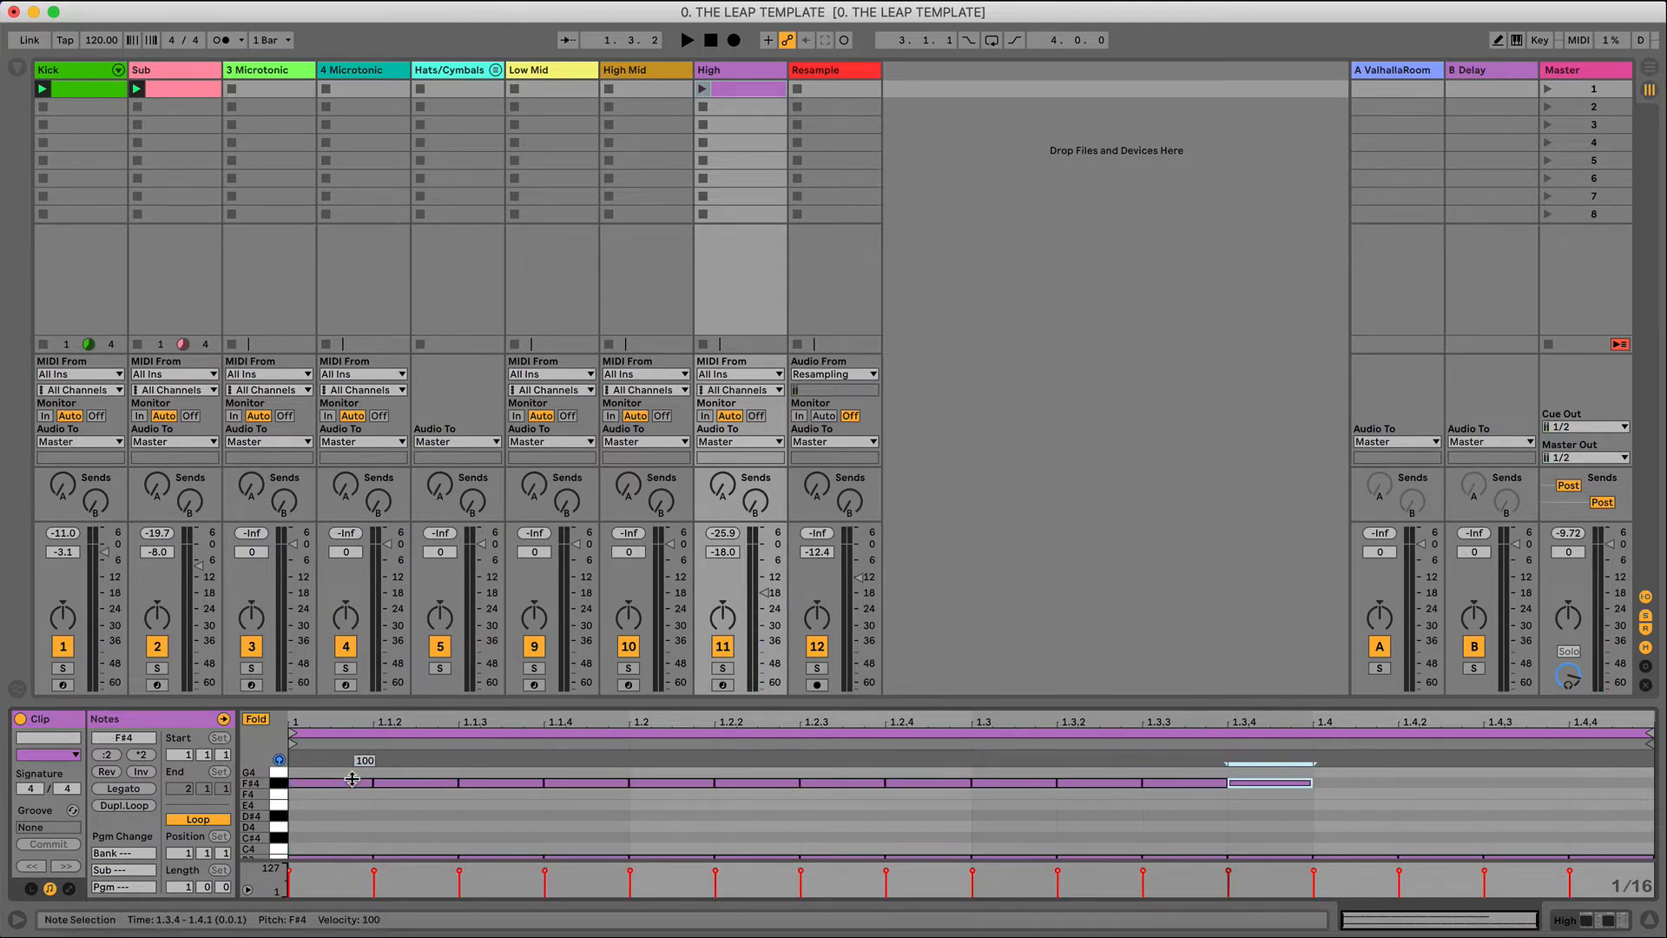
key("super+d")
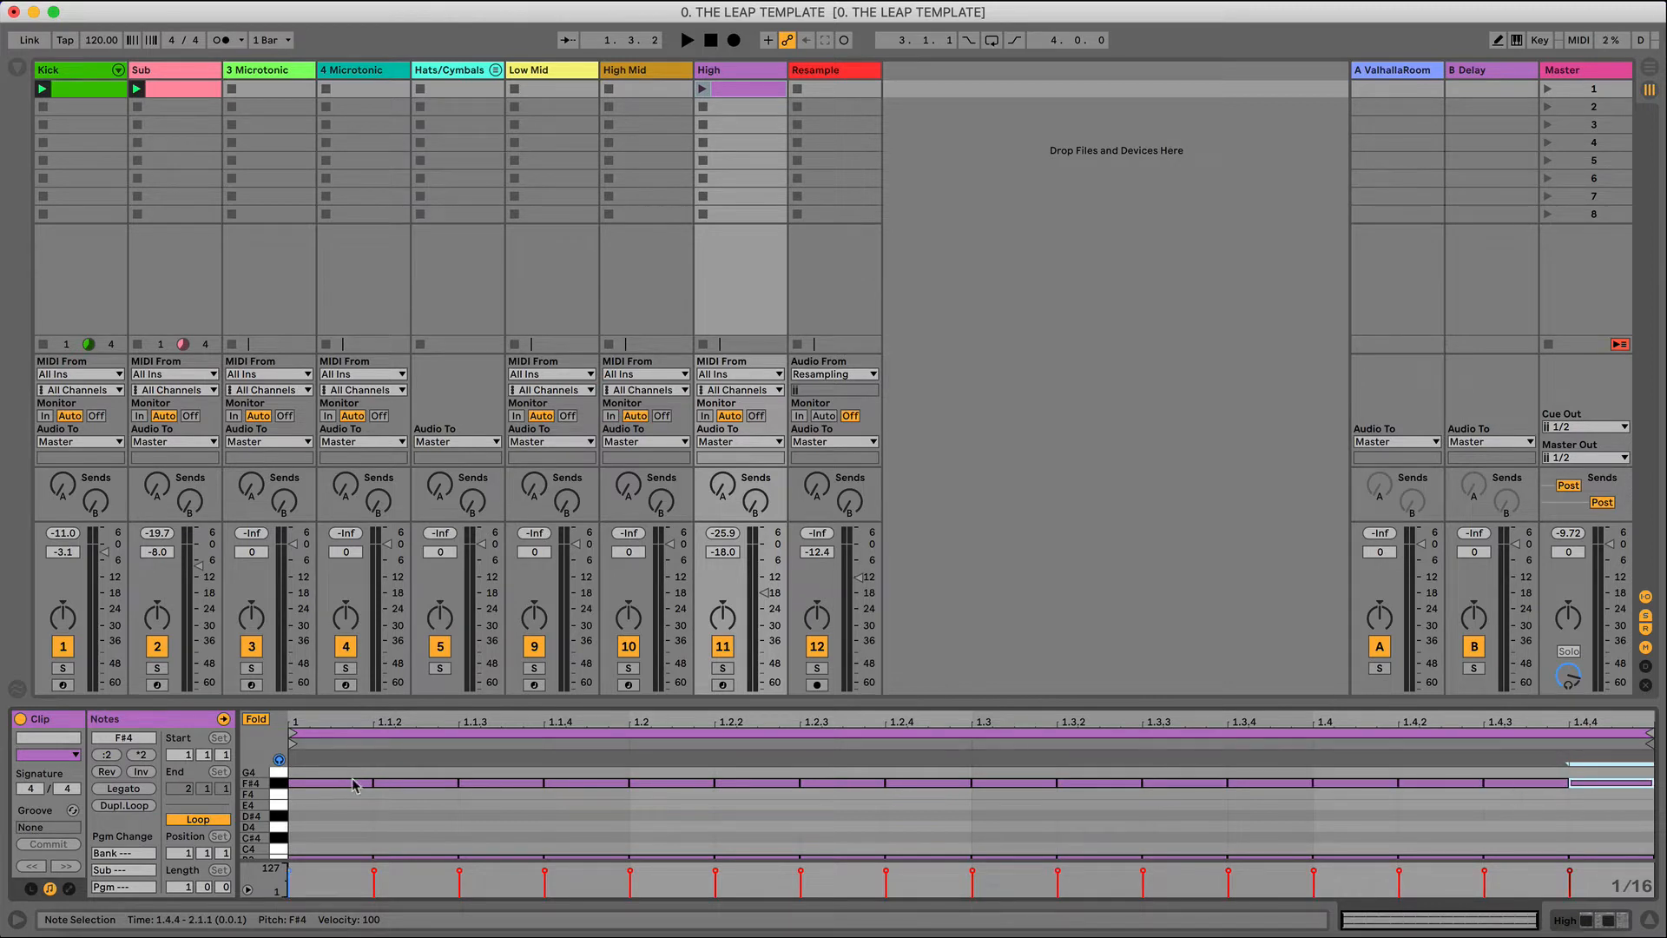
- Launch the High clip together with the Kick and Sub, listen to the result and stop playback
key("space")
key("space")
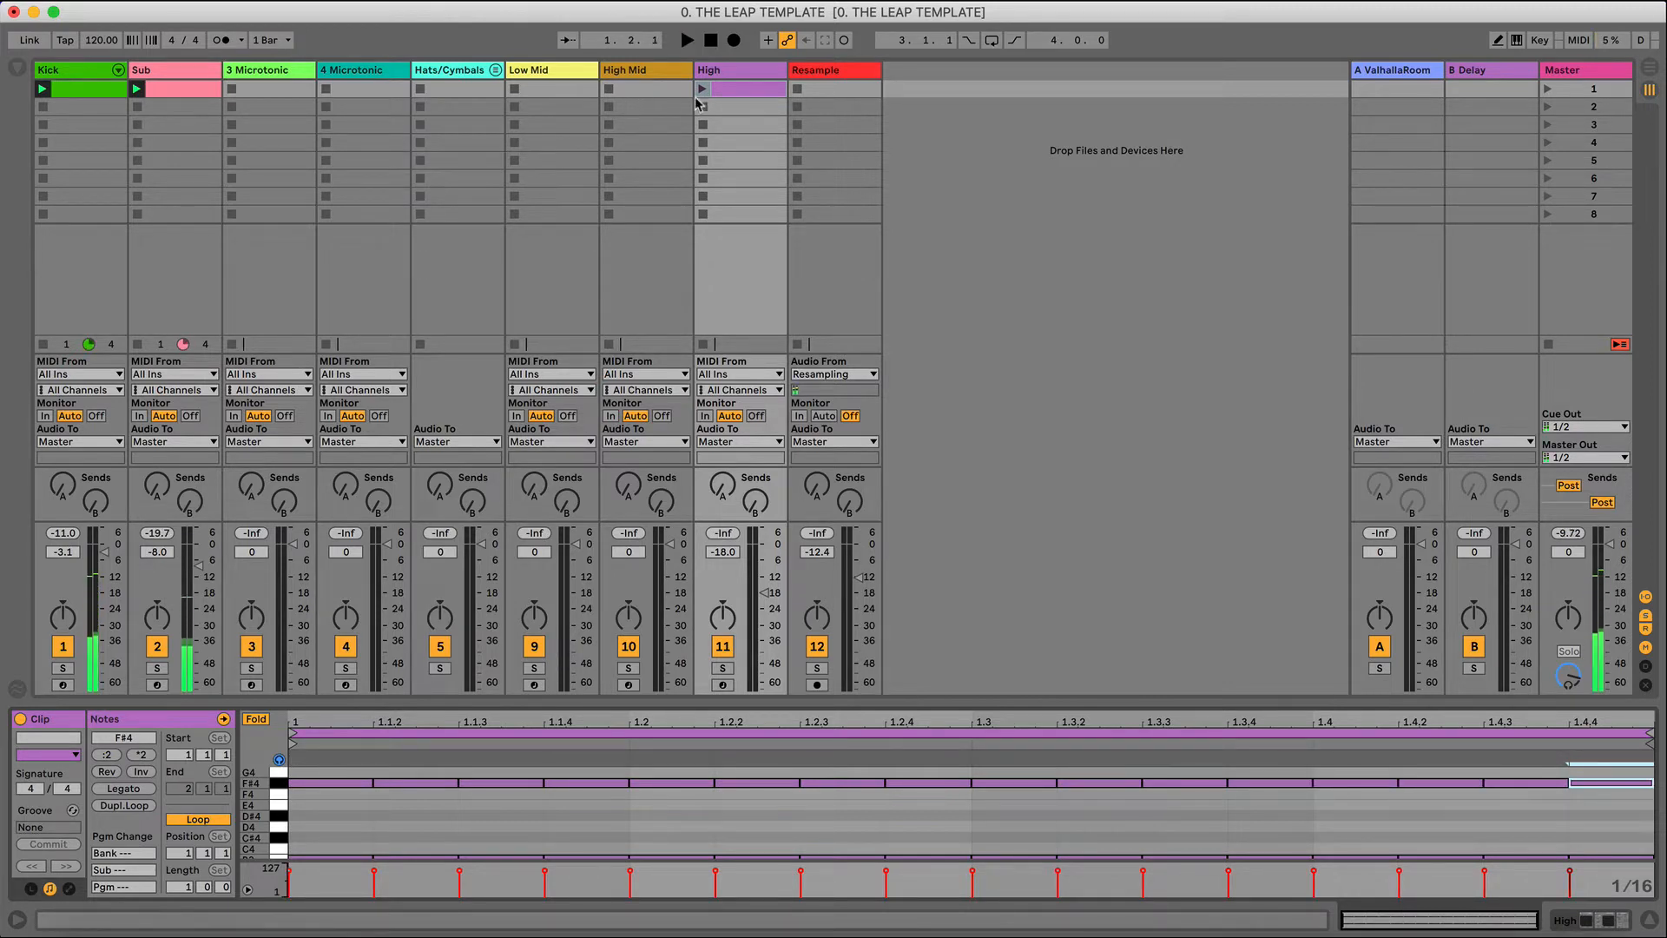
left_click(703, 89)
key("space")
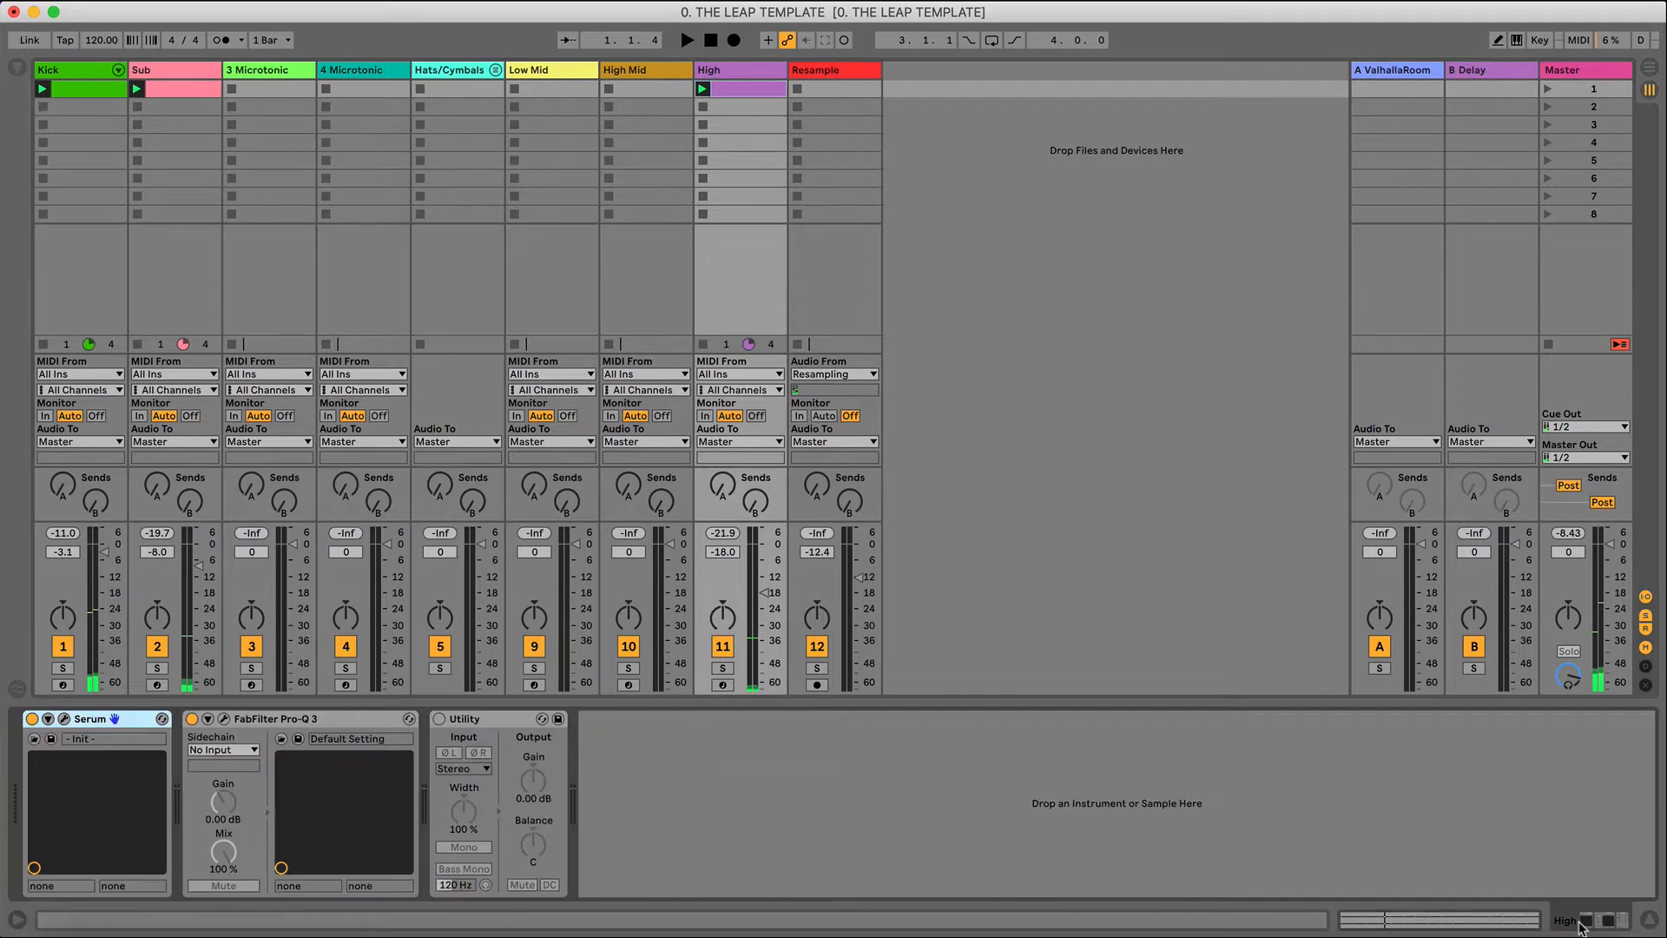
- Set Env 1 of the High track's Serum to 285 ms decay and -∞ dB sustain during playback, and hide the plugin window
key("shift+Tab")
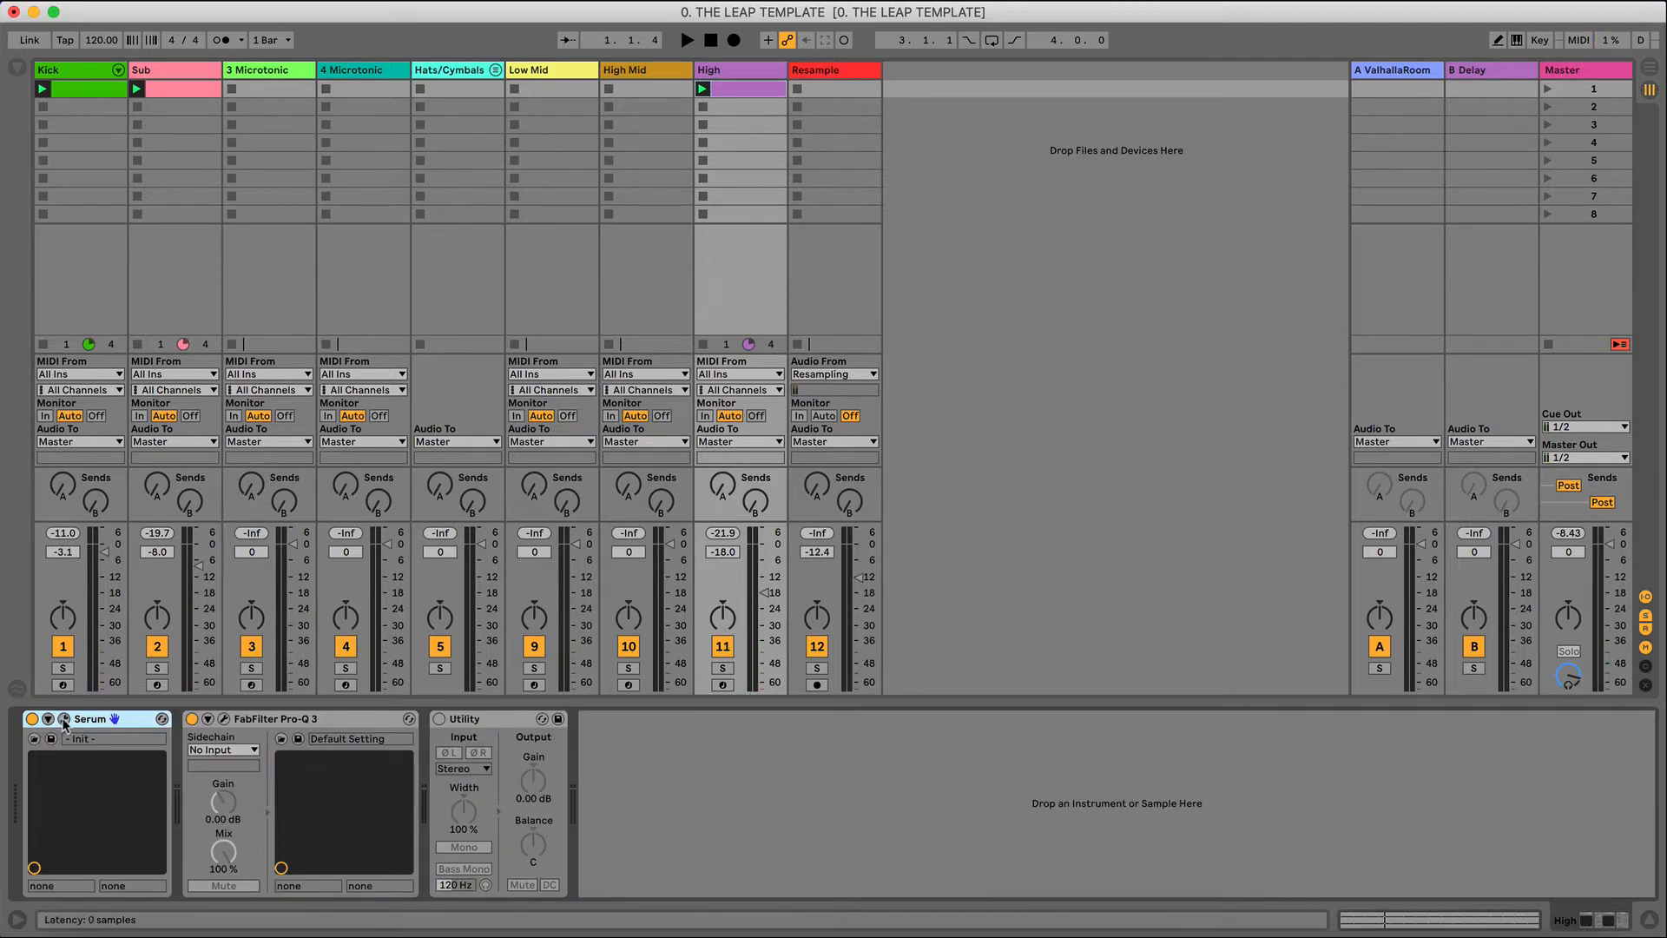
key("super+alt+p")
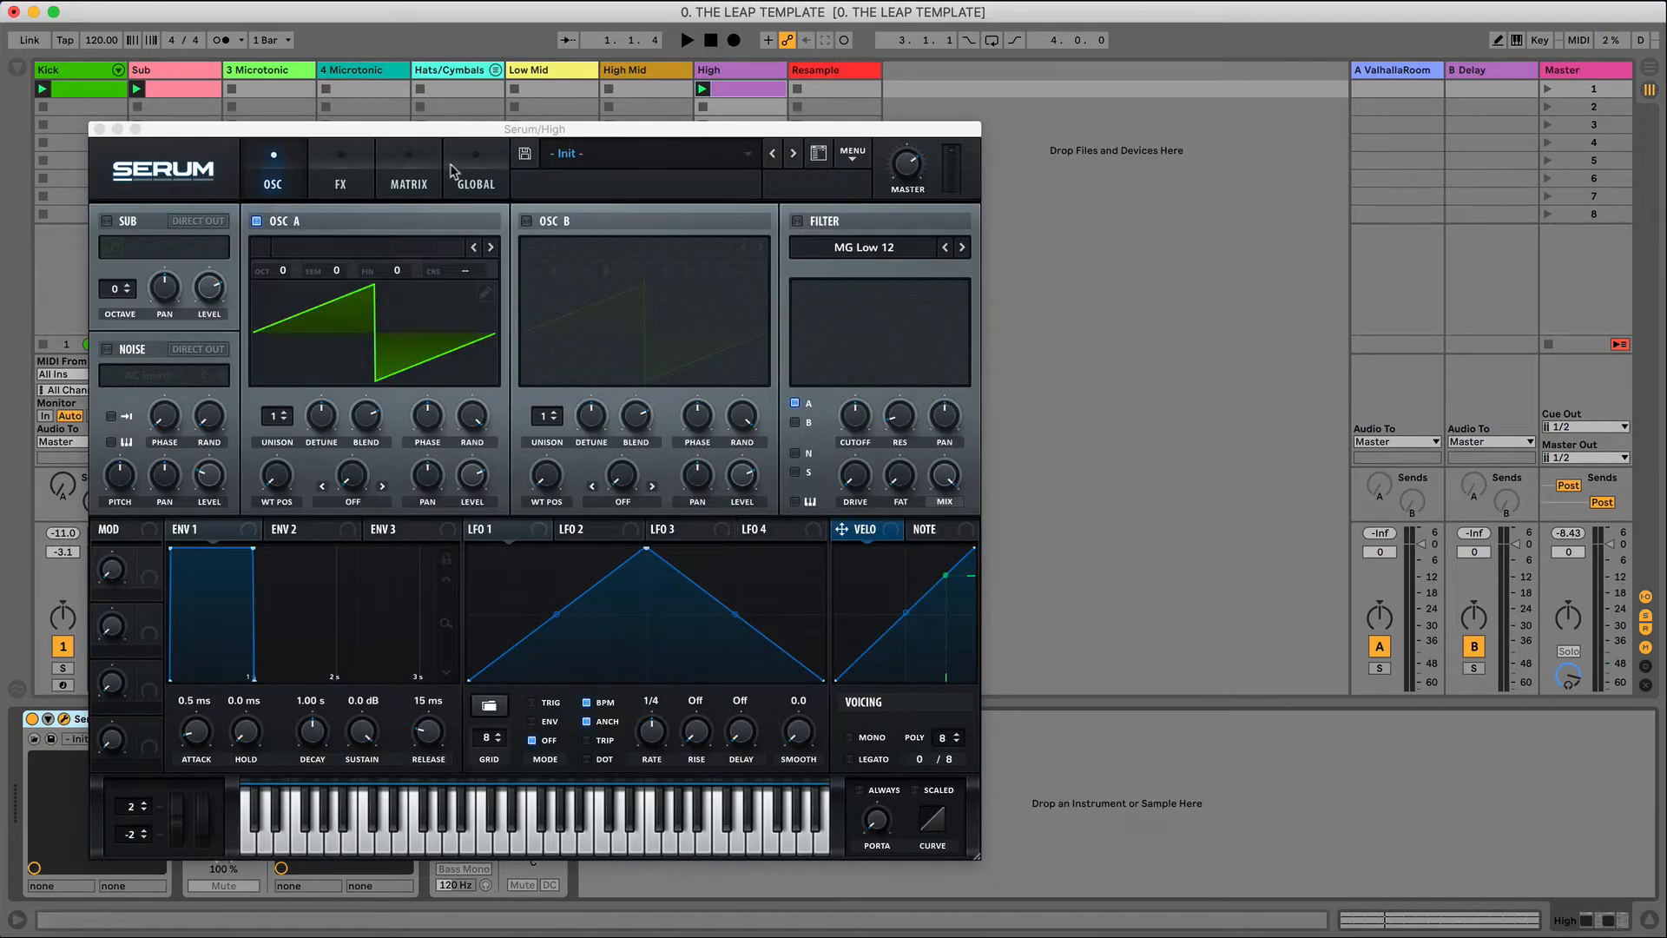
key("space")
left_click_drag(253, 549, 171, 765)
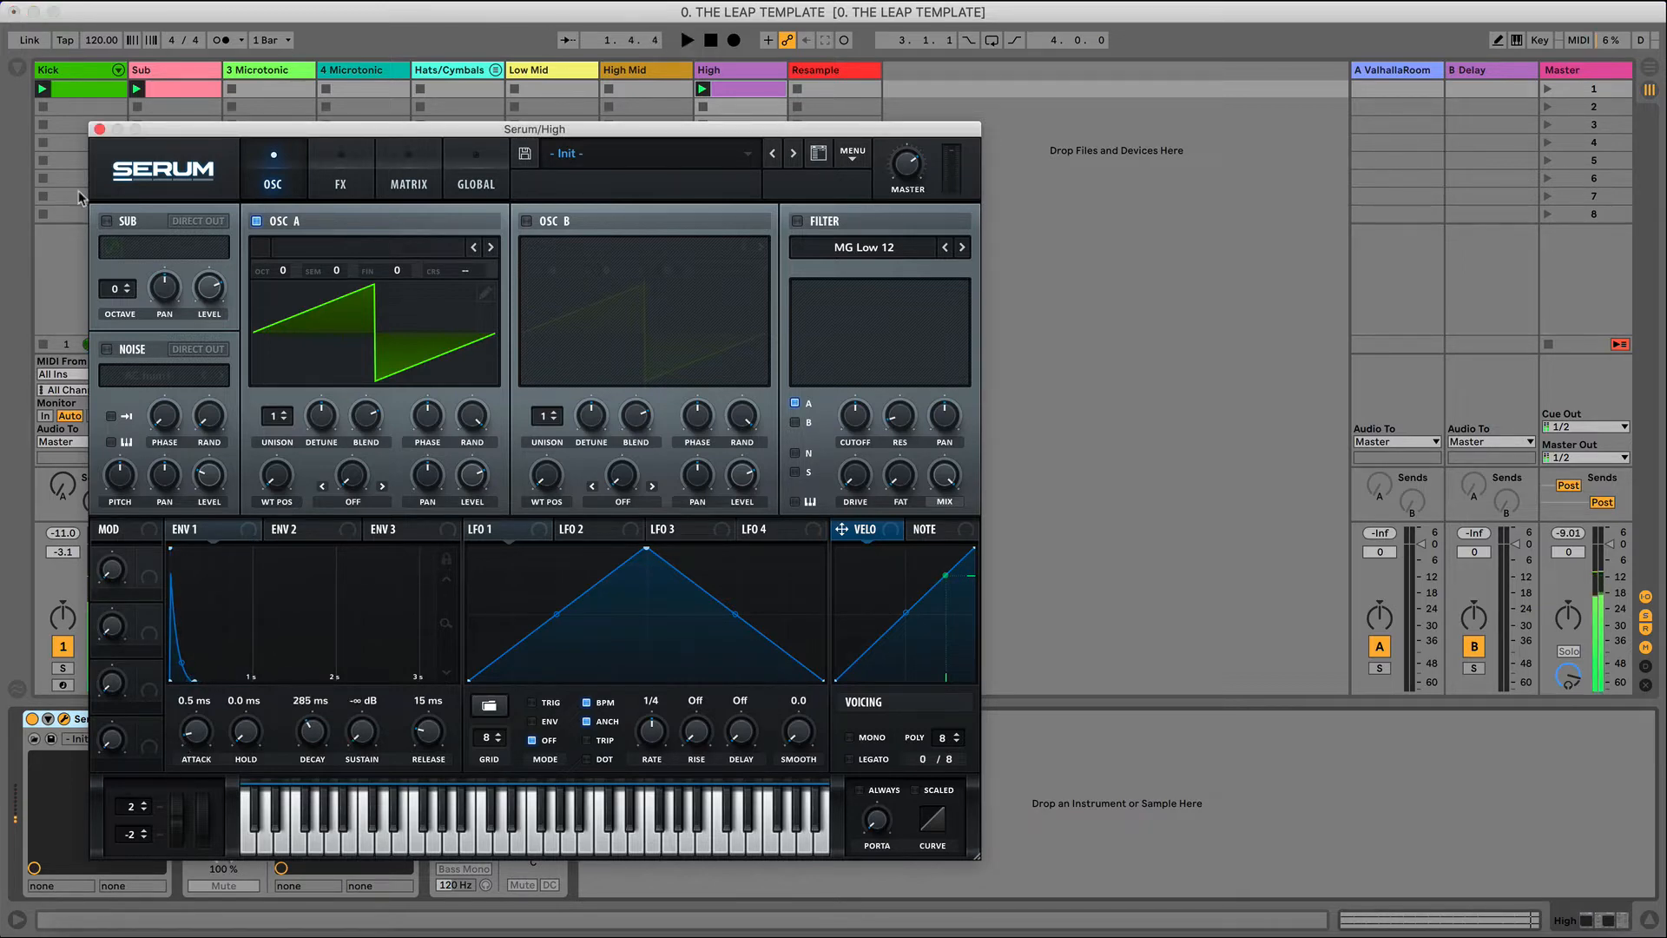
key("space")
key("super+alt+p")
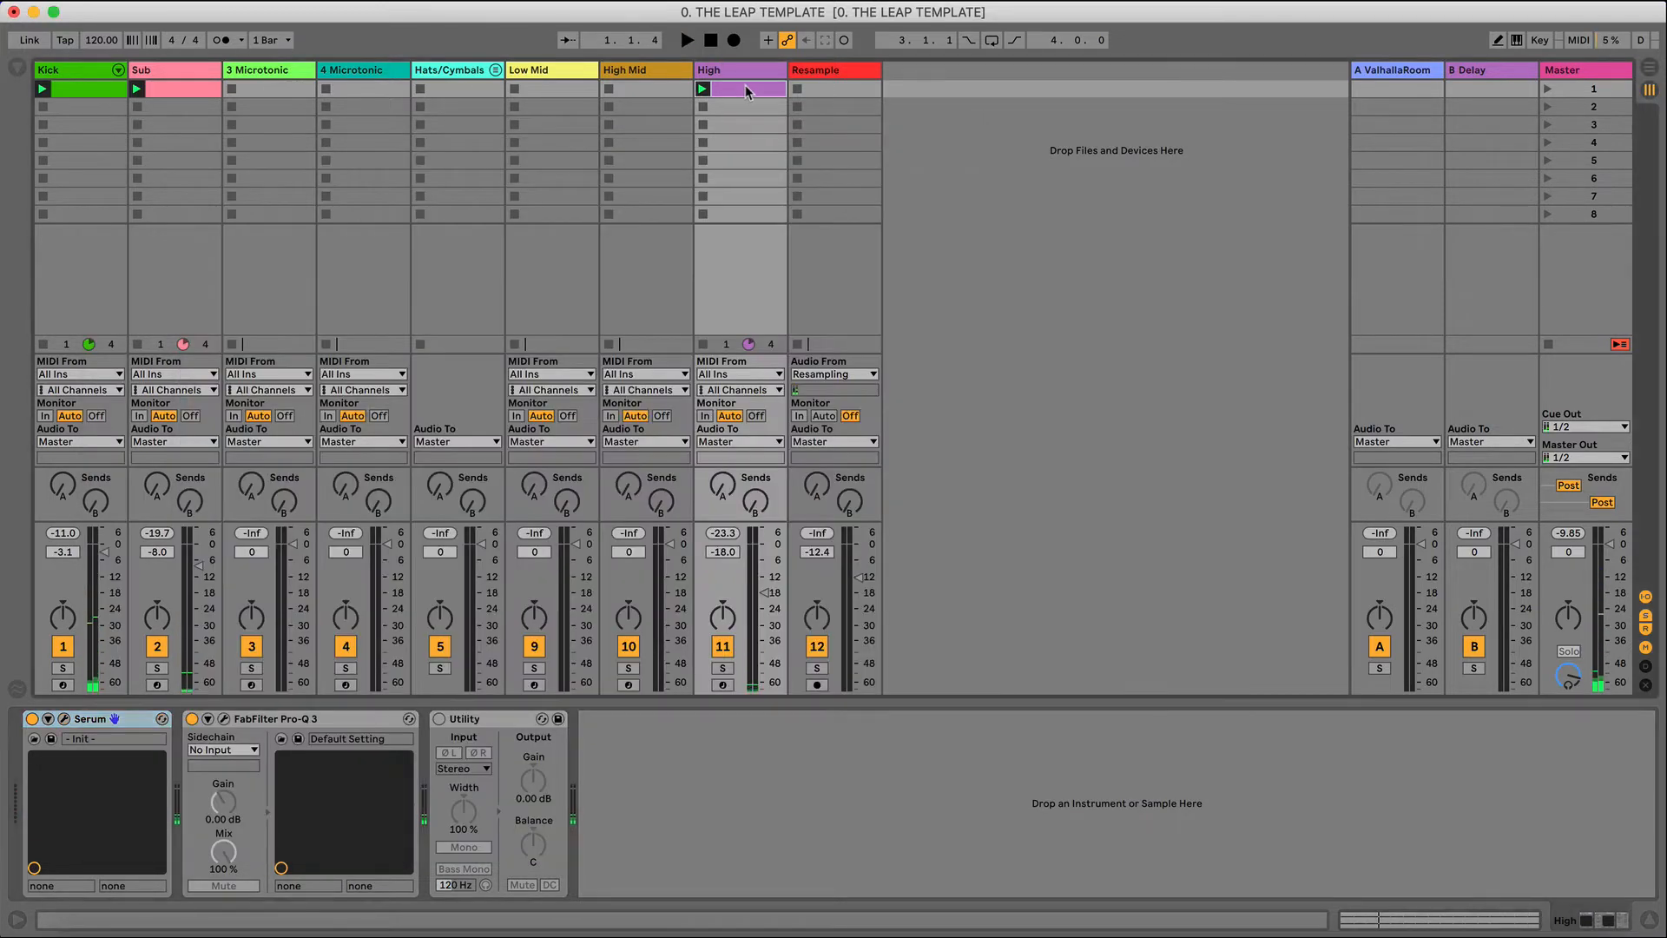
- Add a 1/16 B4 note at the start of the High clip above the F#4 notes
key("shift+Tab")
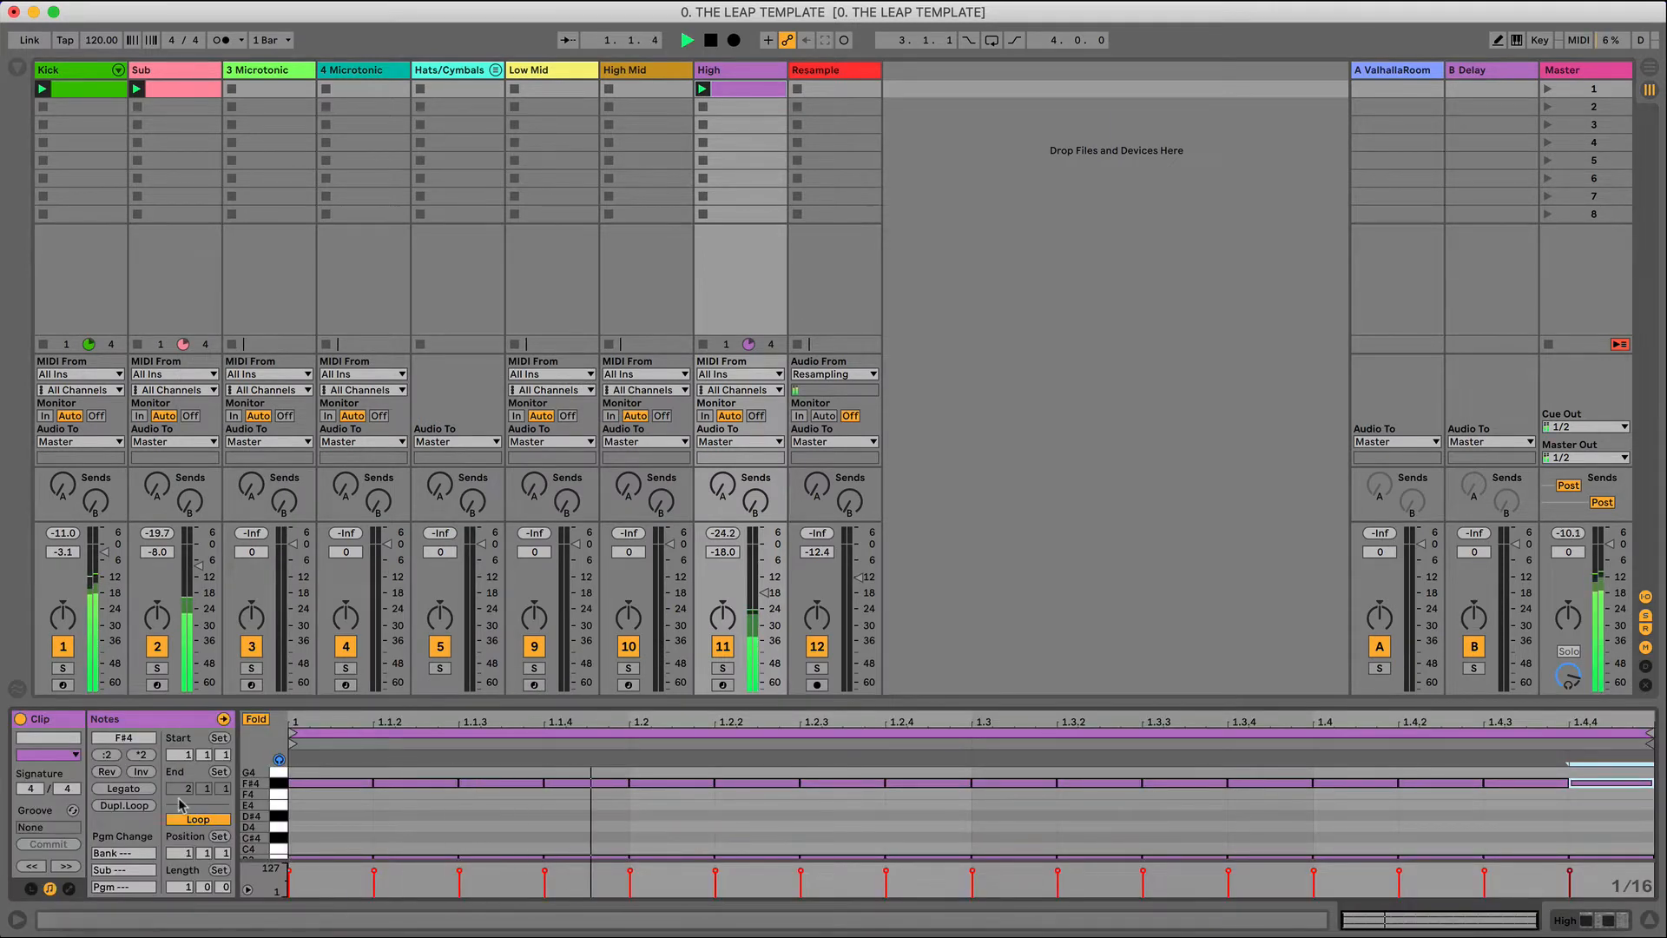
scroll(373, 810, "up", 3)
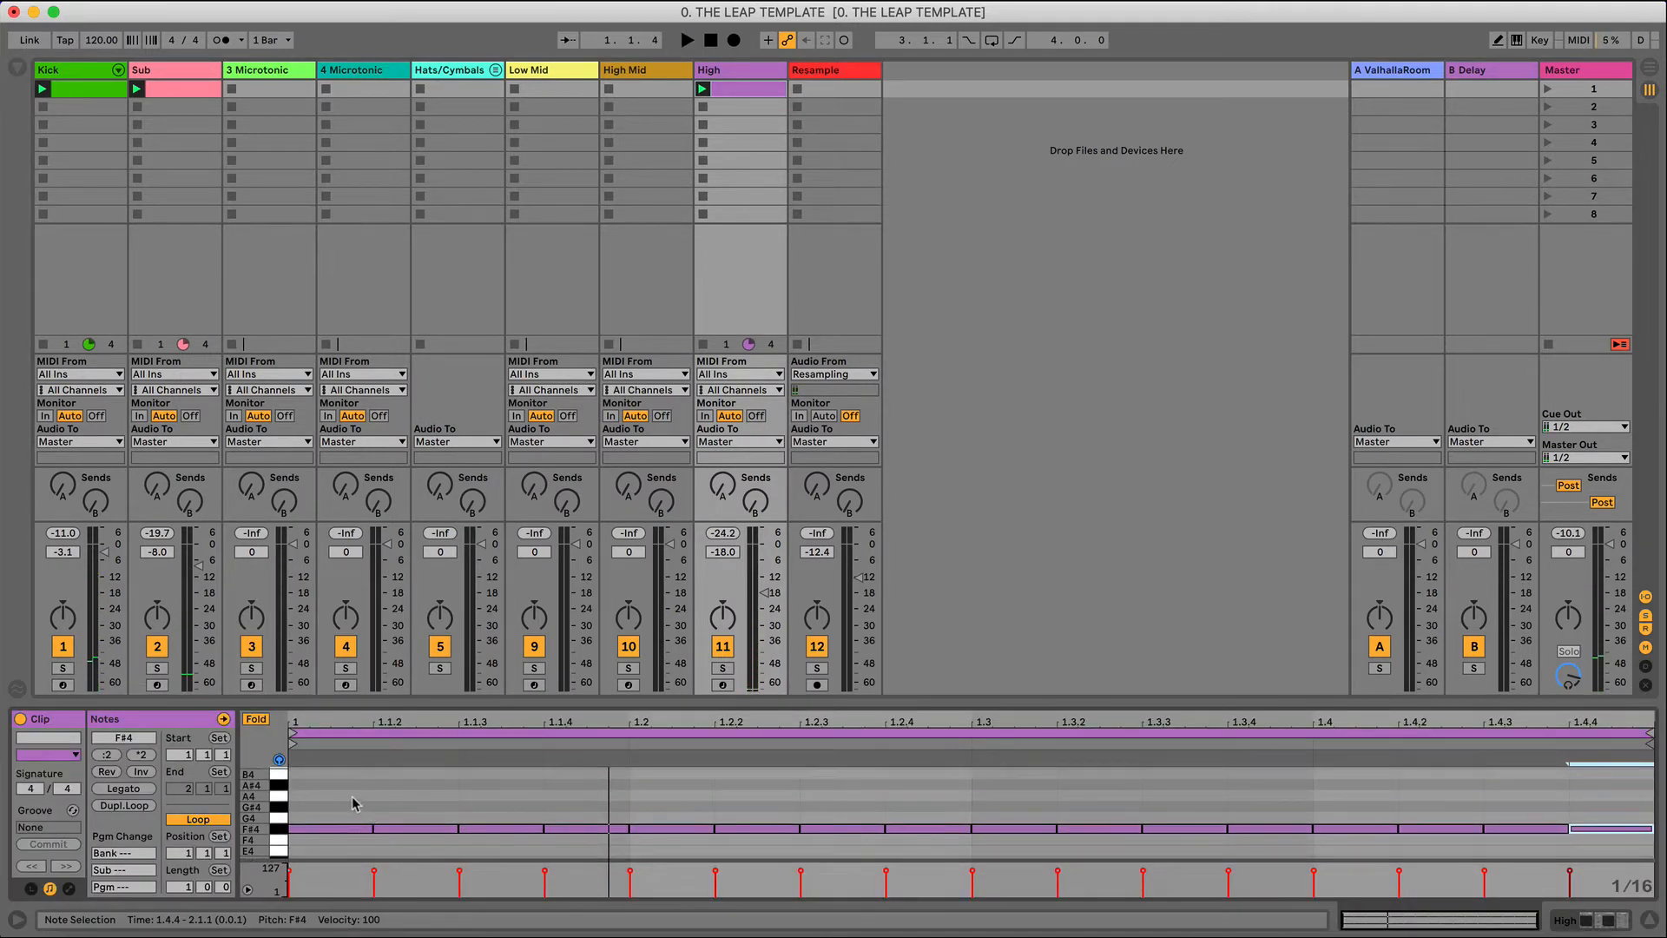
scroll(325, 770, "up", 2)
double_click(325, 781)
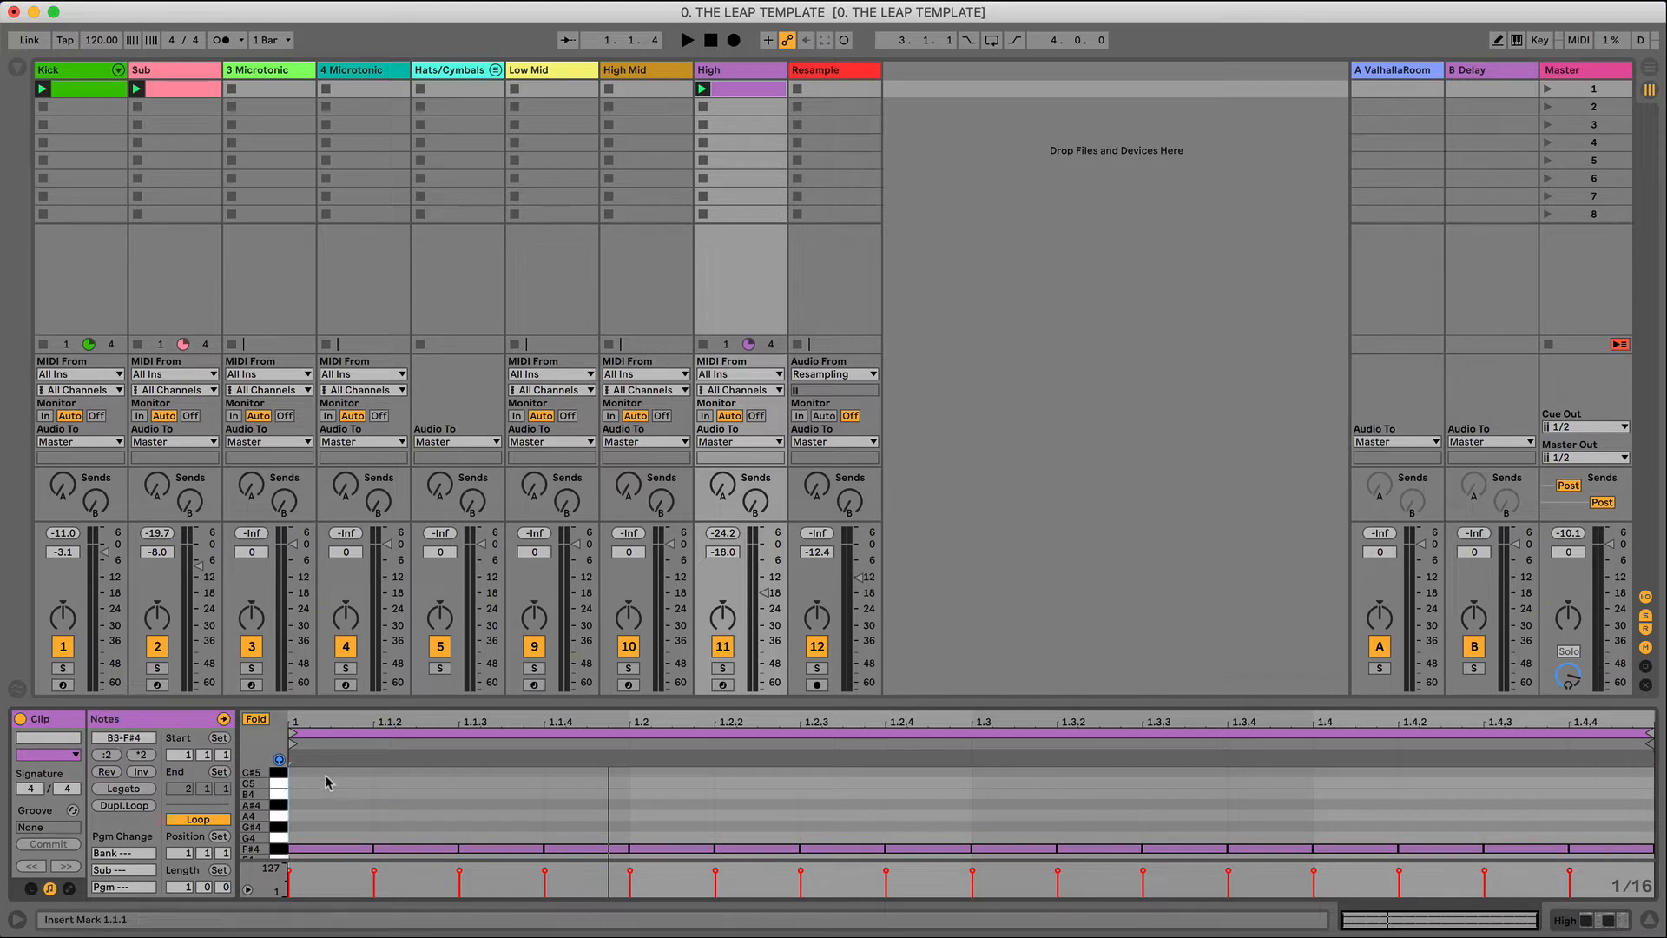
key("Down")
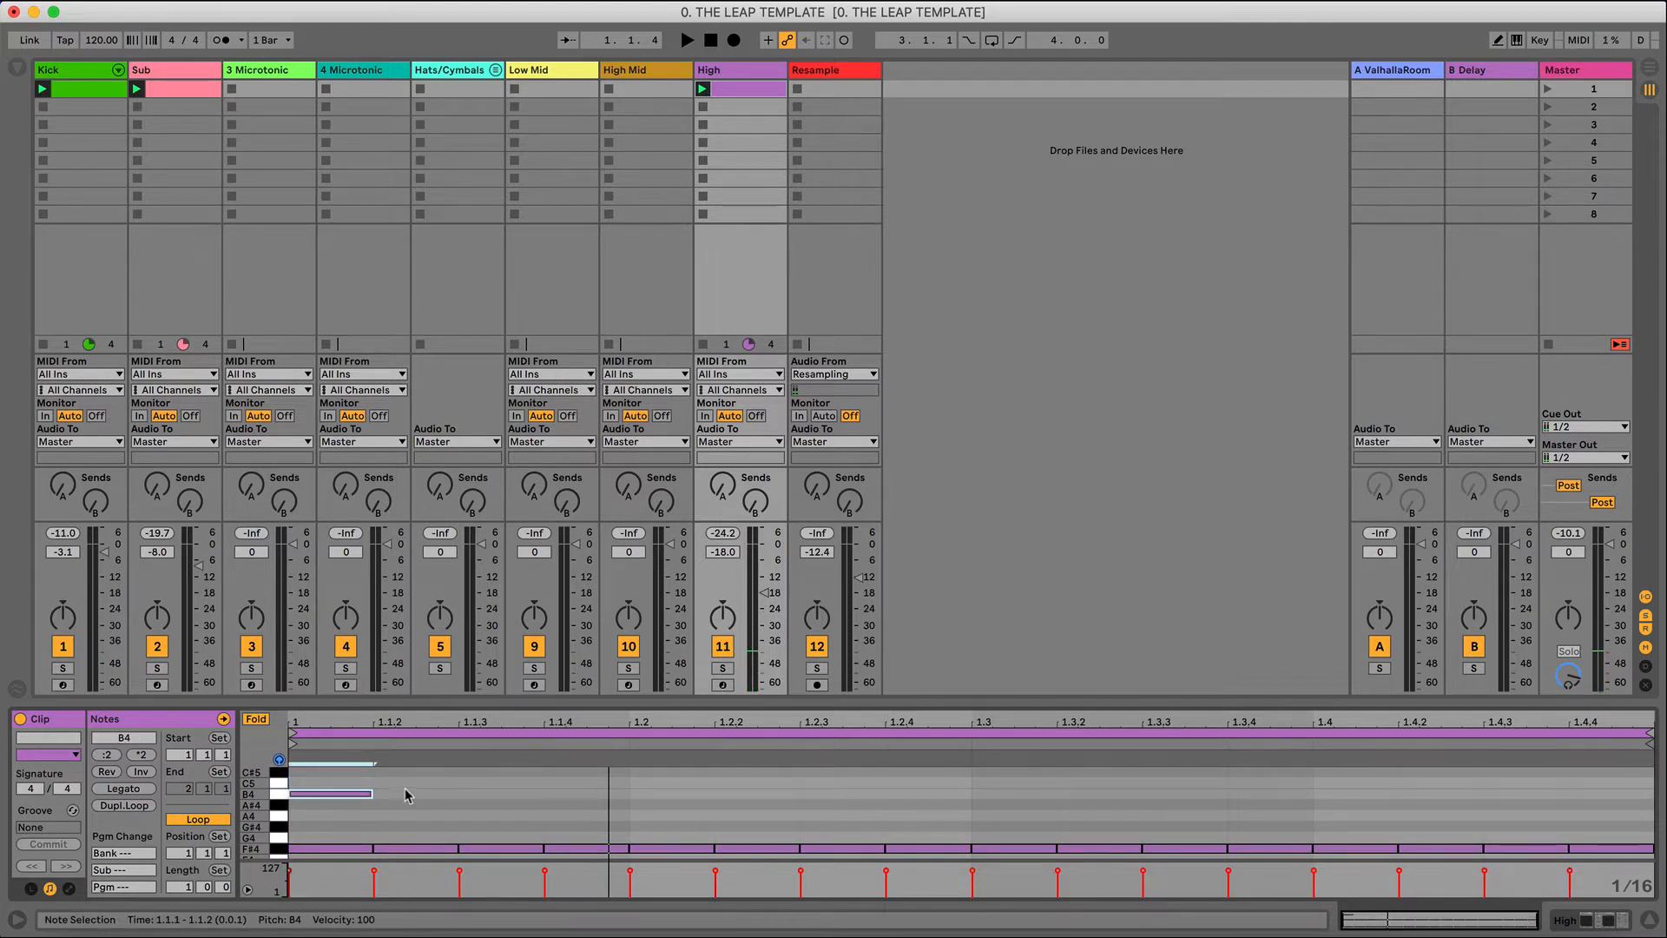
- Transpose the B4 note at the start of the High clip up to D5 and add a second 1/16 D5 note after it
key("Up")
key("Up")
key("Up")
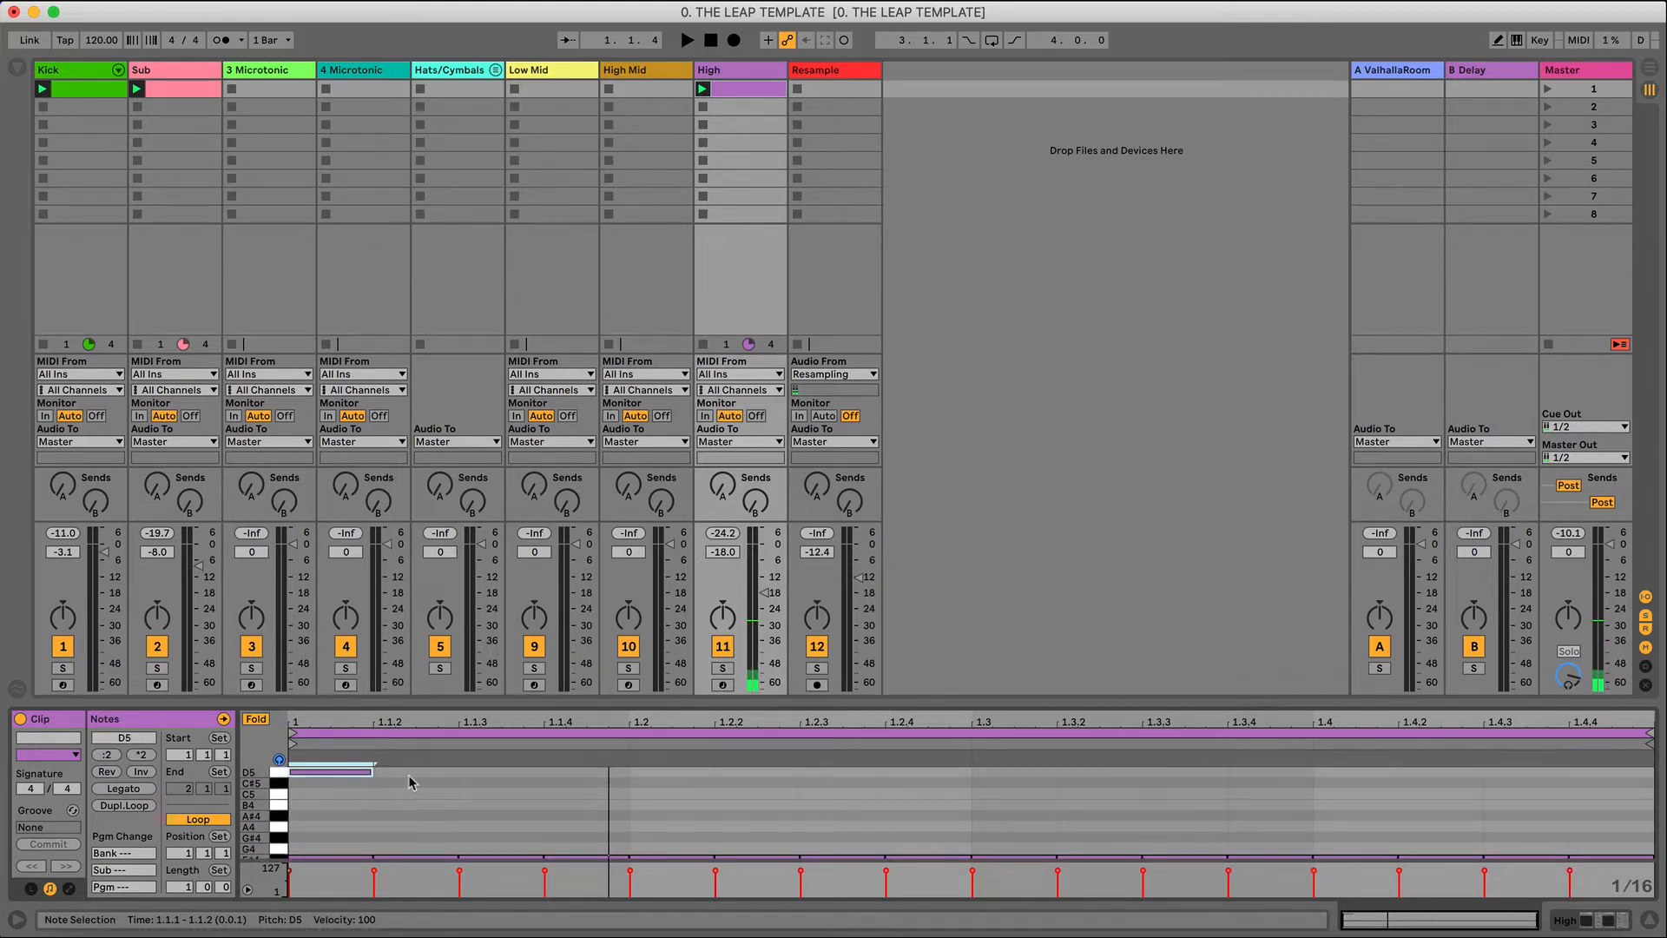
scroll(382, 797, "up", 1)
double_click(380, 797)
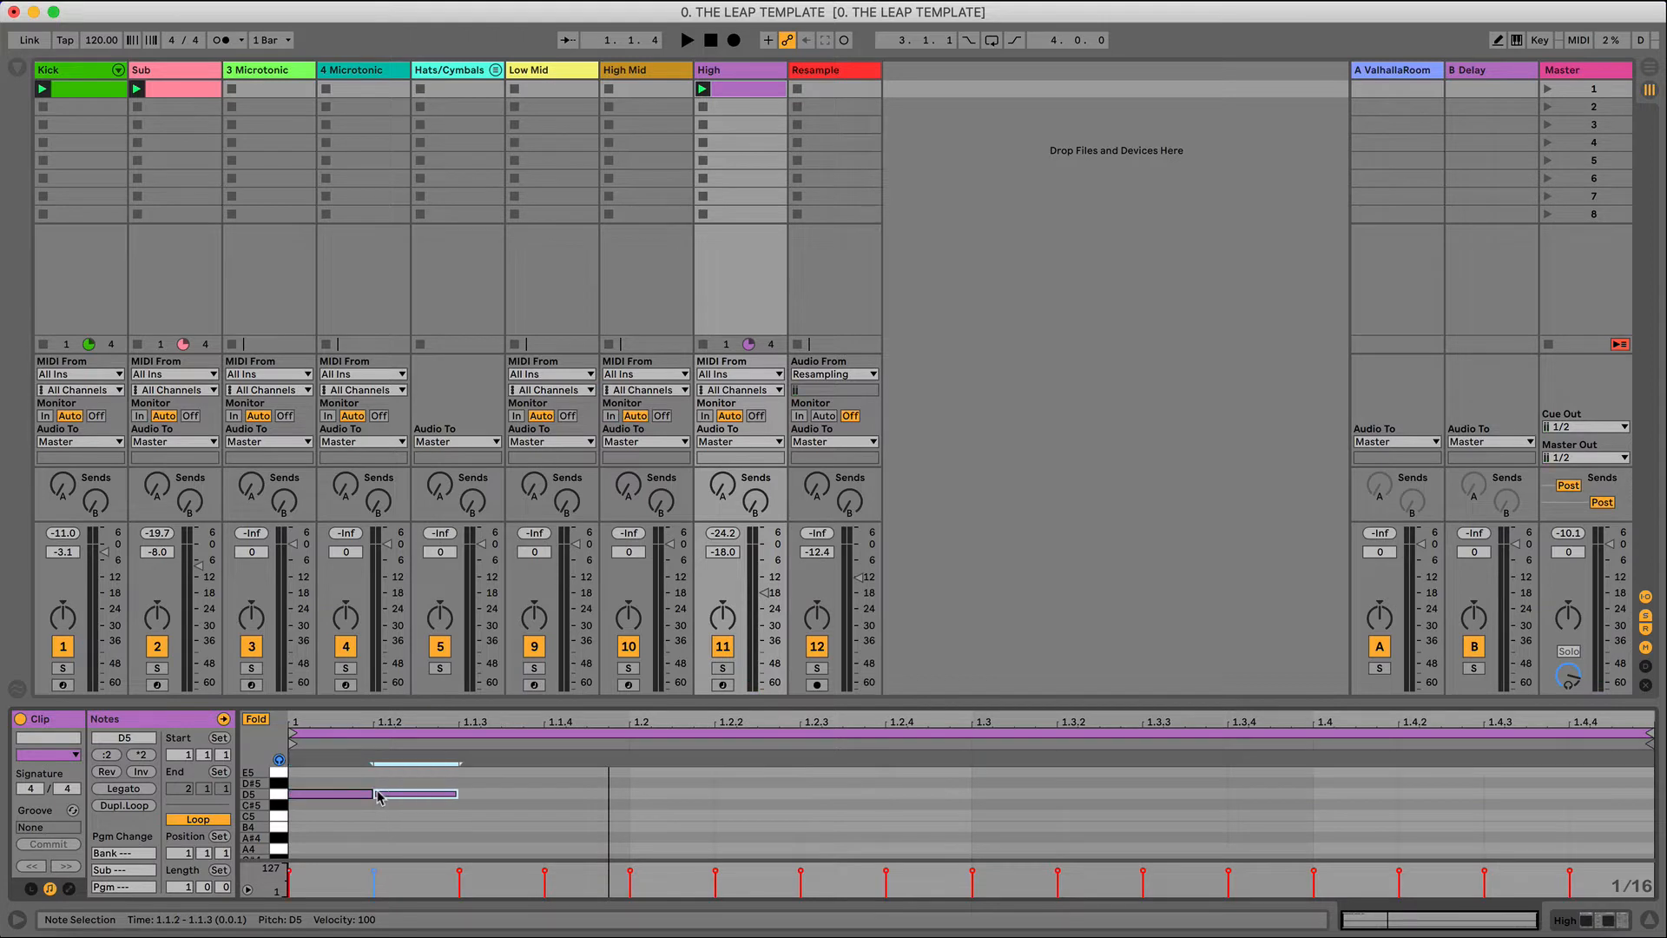
- Complete beat 1 with two 1/16 E5 notes at 1.1.3 and 1.1.4 by duplicating and transposing the D5 note
key("super+d")
key("Up")
key("Up")
key("super+d")
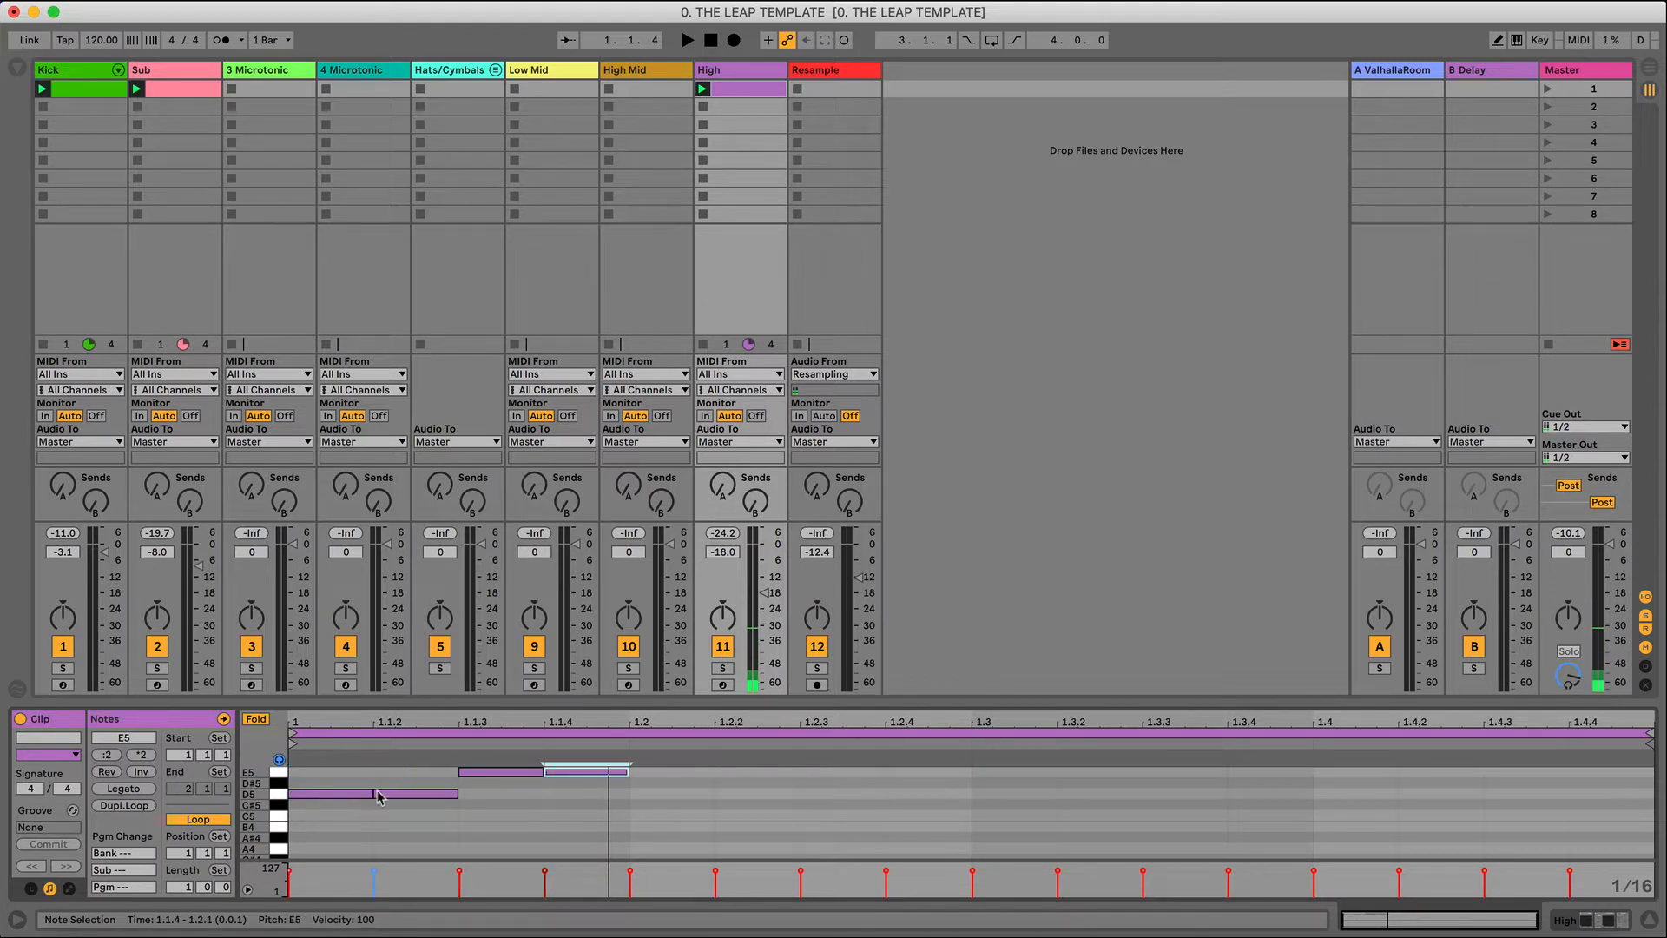
- Duplicate the E5 note into beat 2 and lower it, leaving two 1/16 D5 notes at 1.2.1 and 1.2.2
key("super+d")
key("Down")
key("Down")
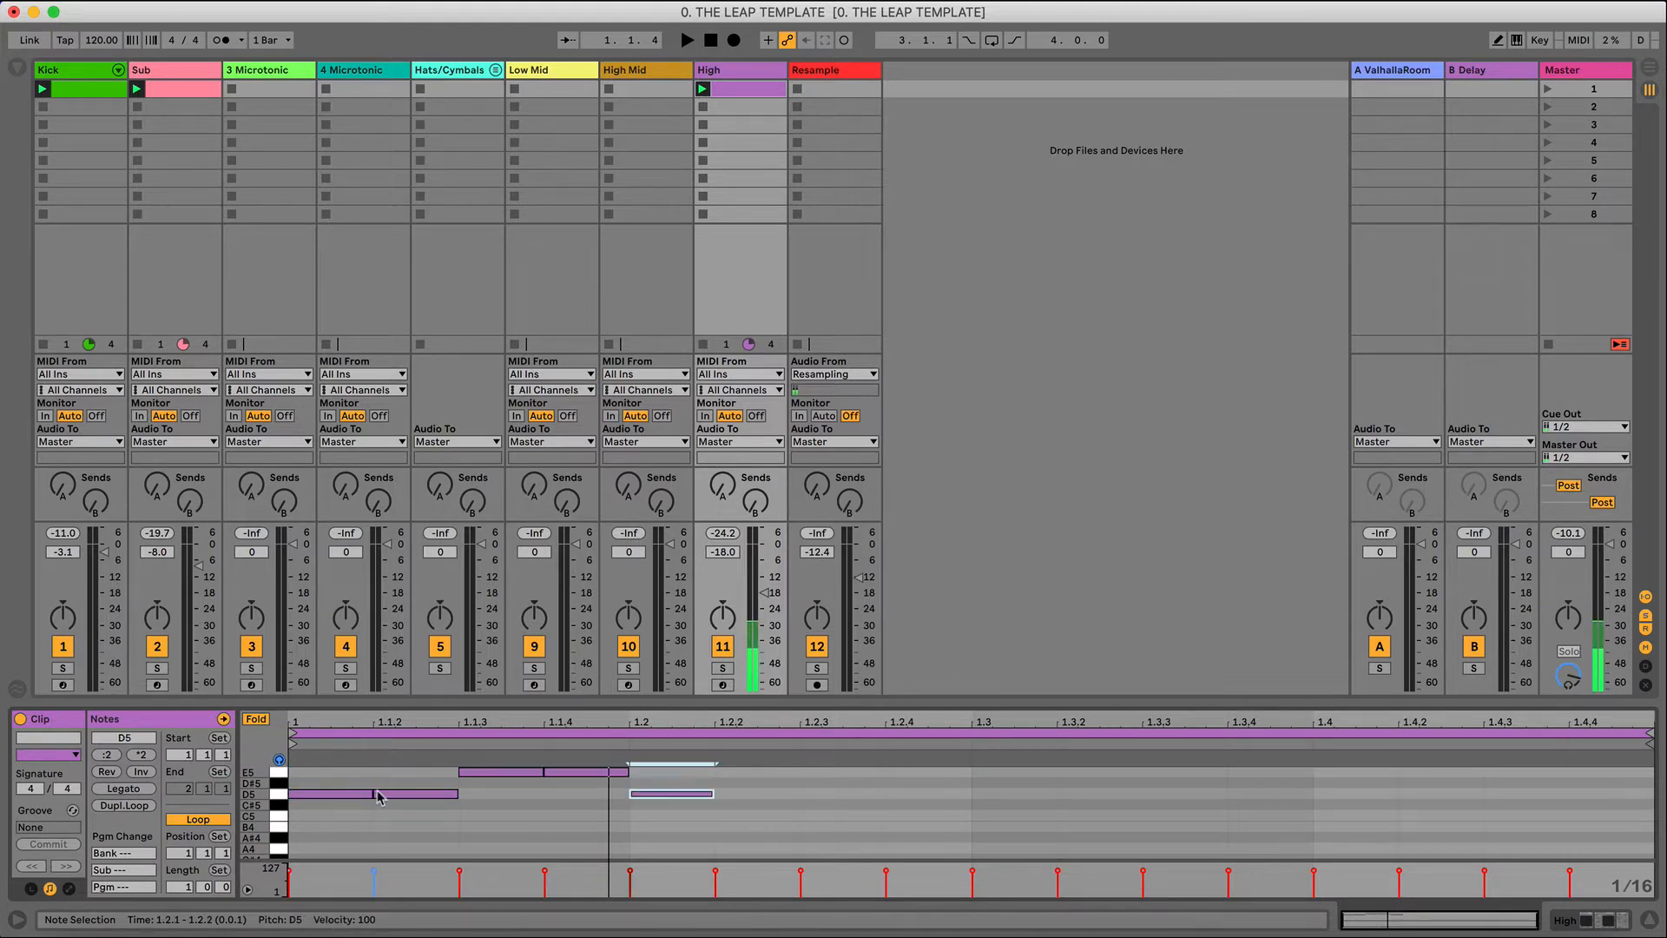
key("super+d")
key("Up")
key("Up")
key("Down")
key("Down")
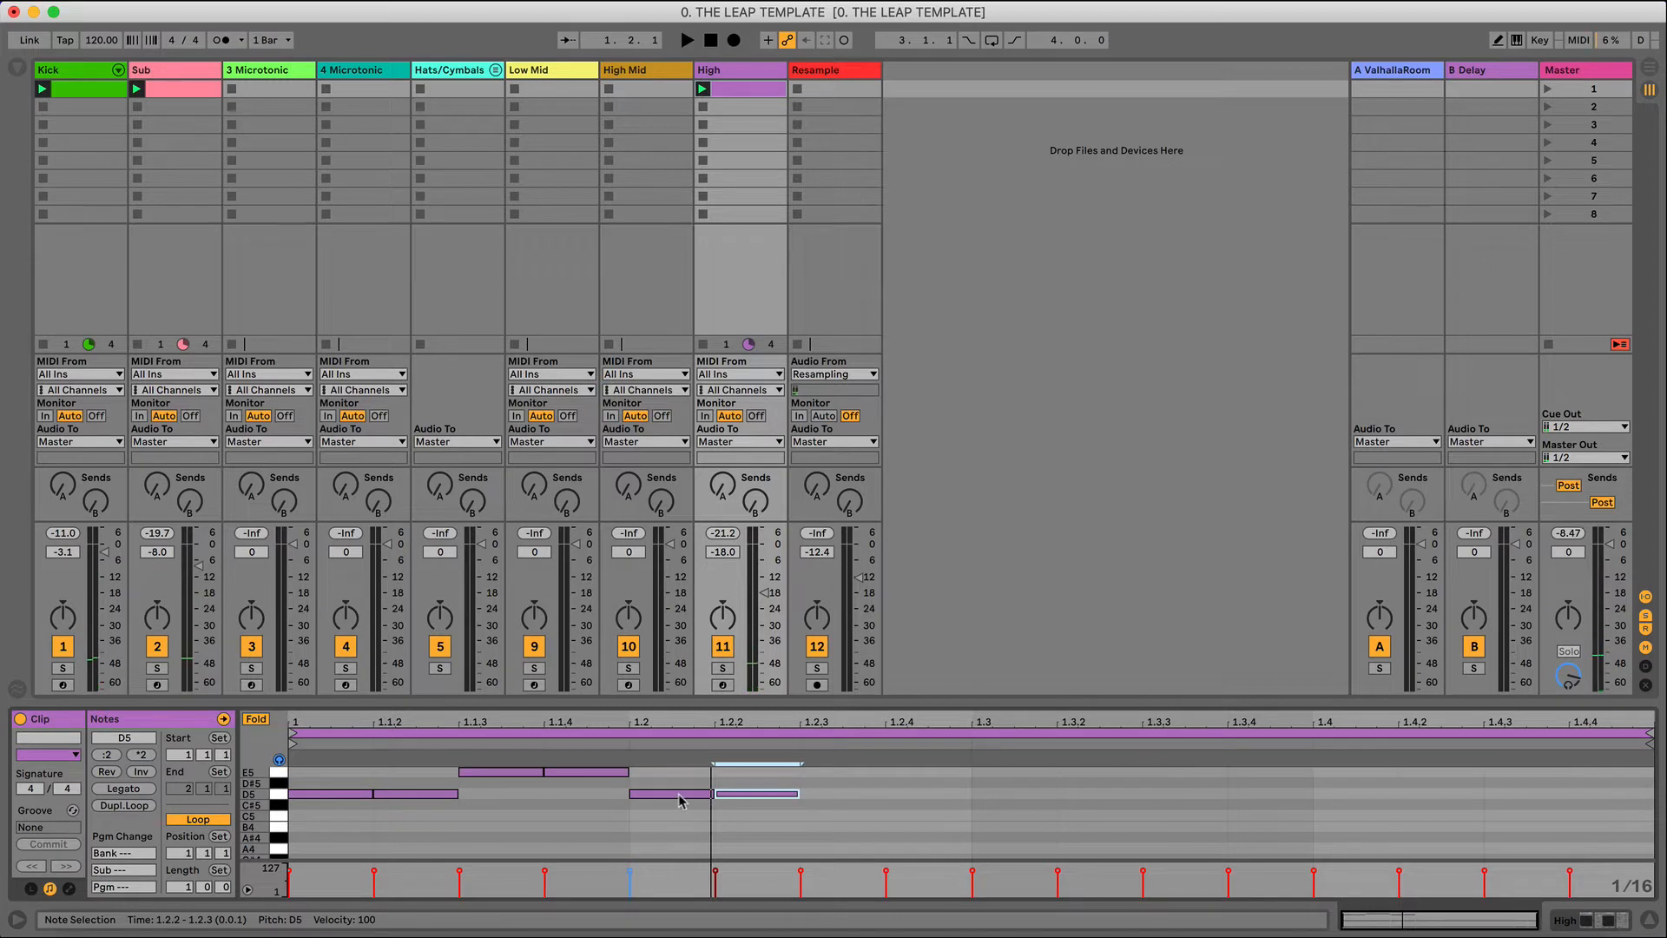
- Try lowering the two D5 notes at the start of beat 2 to C#5 during playback
left_click_drag(680, 808, 800, 763)
key("Down")
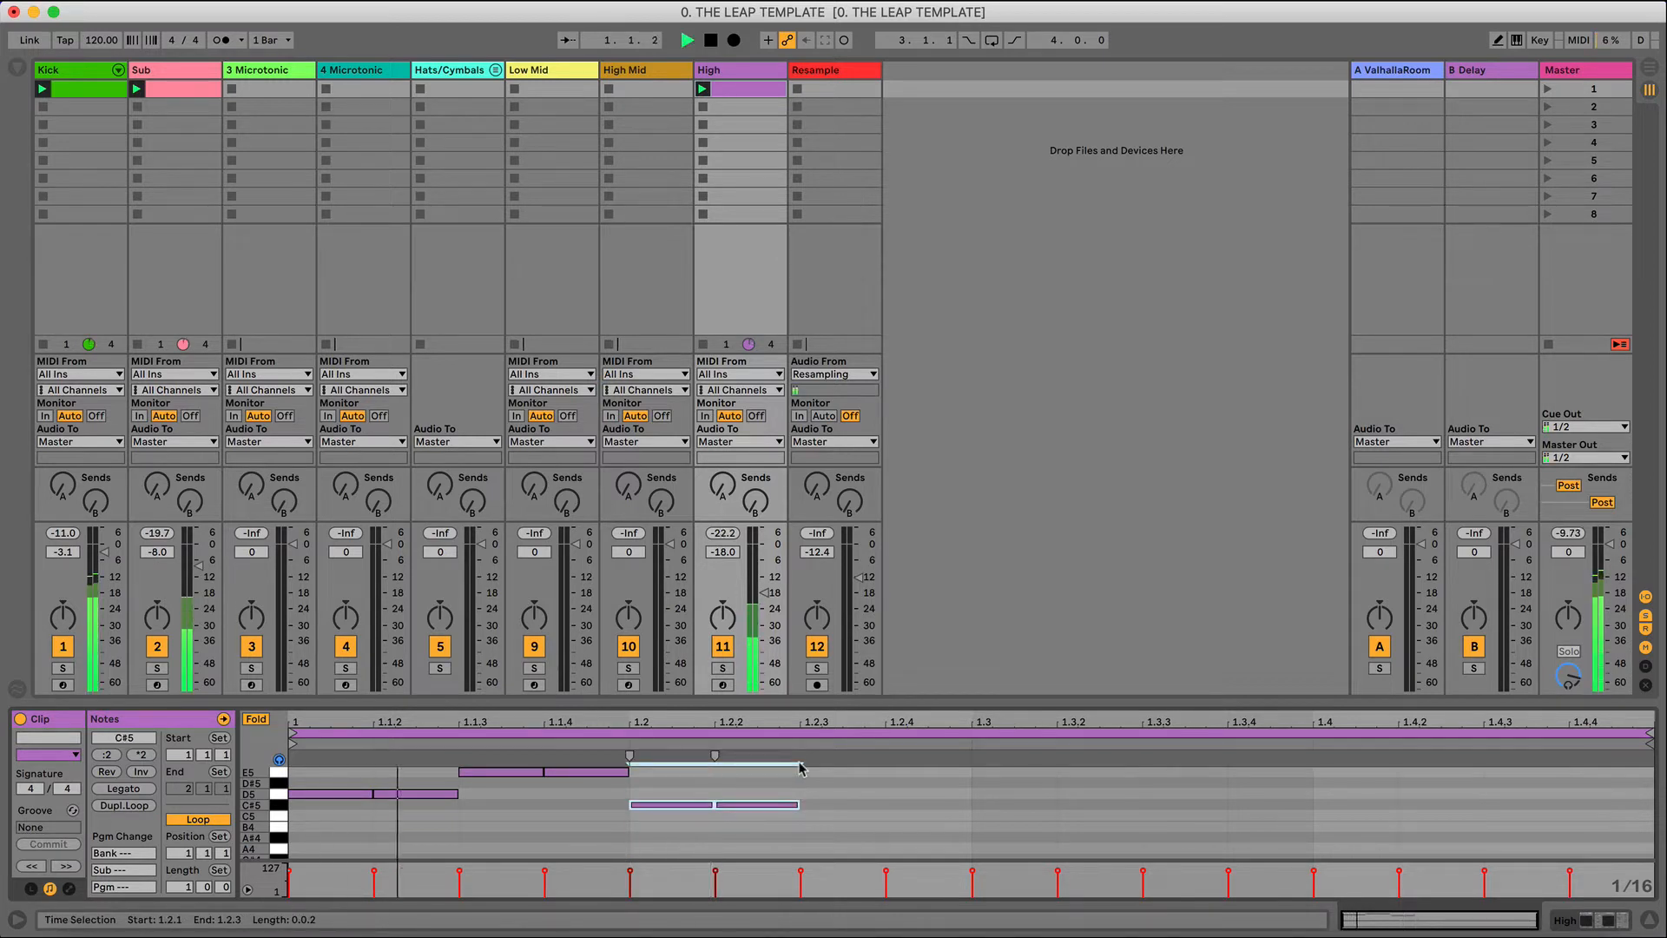
left_click(658, 806)
key("Up")
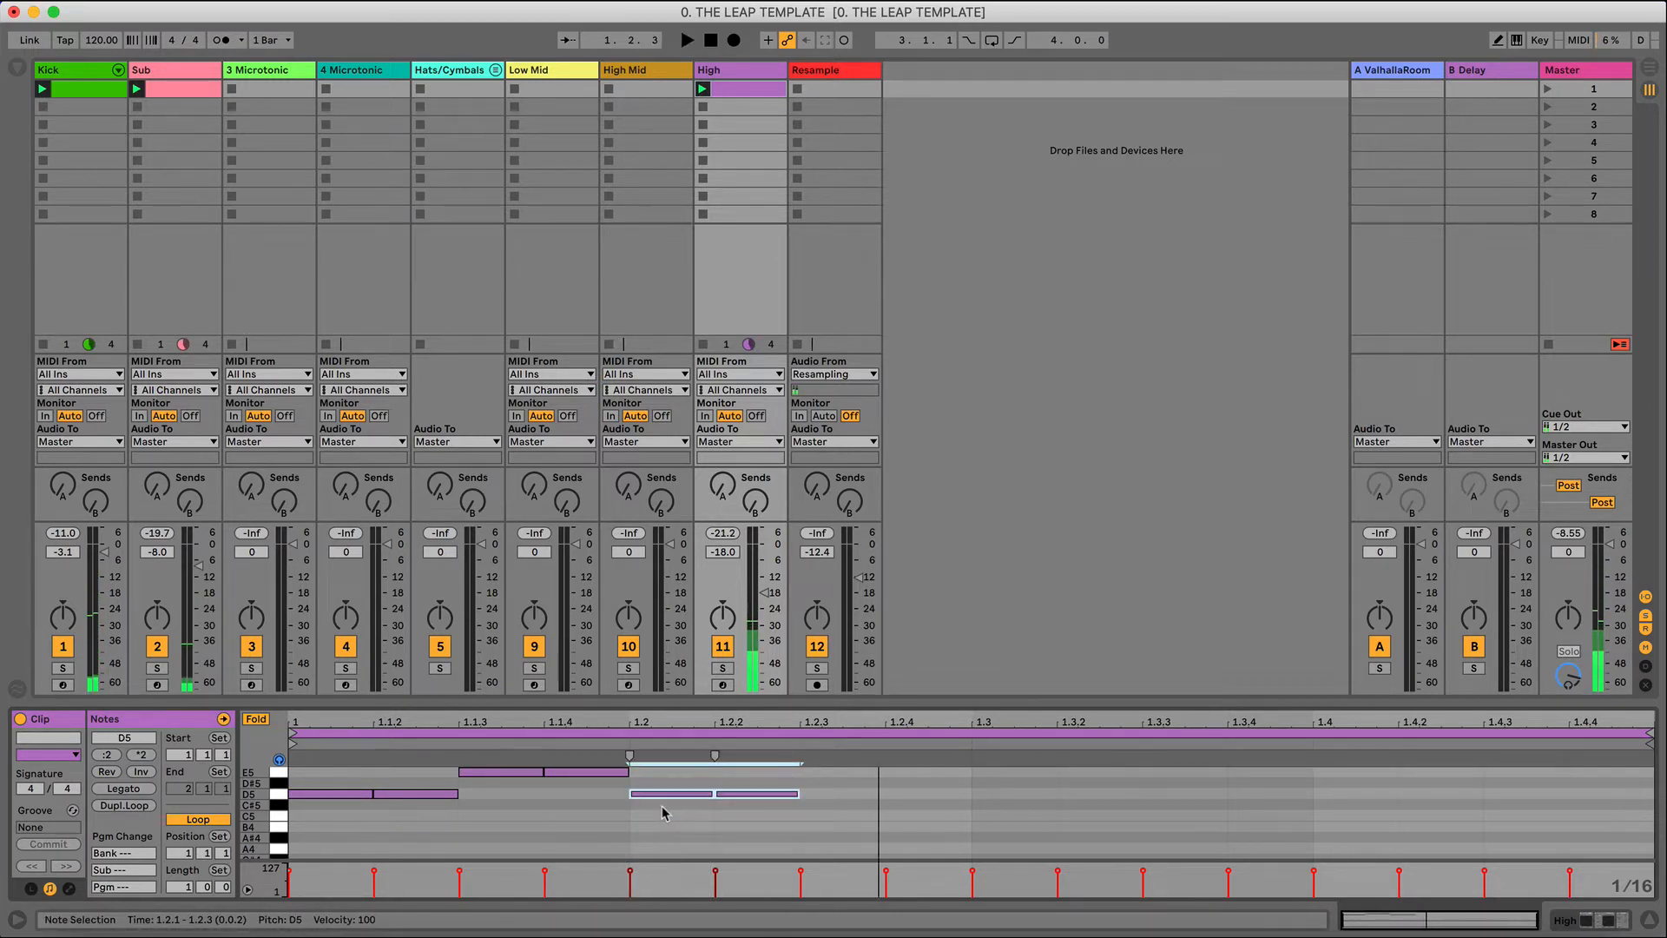
- Duplicate the D5 pair to 1.2.3, lower the copies to C#5 and listen to the melody
key("super+d")
key("Down")
key("space")
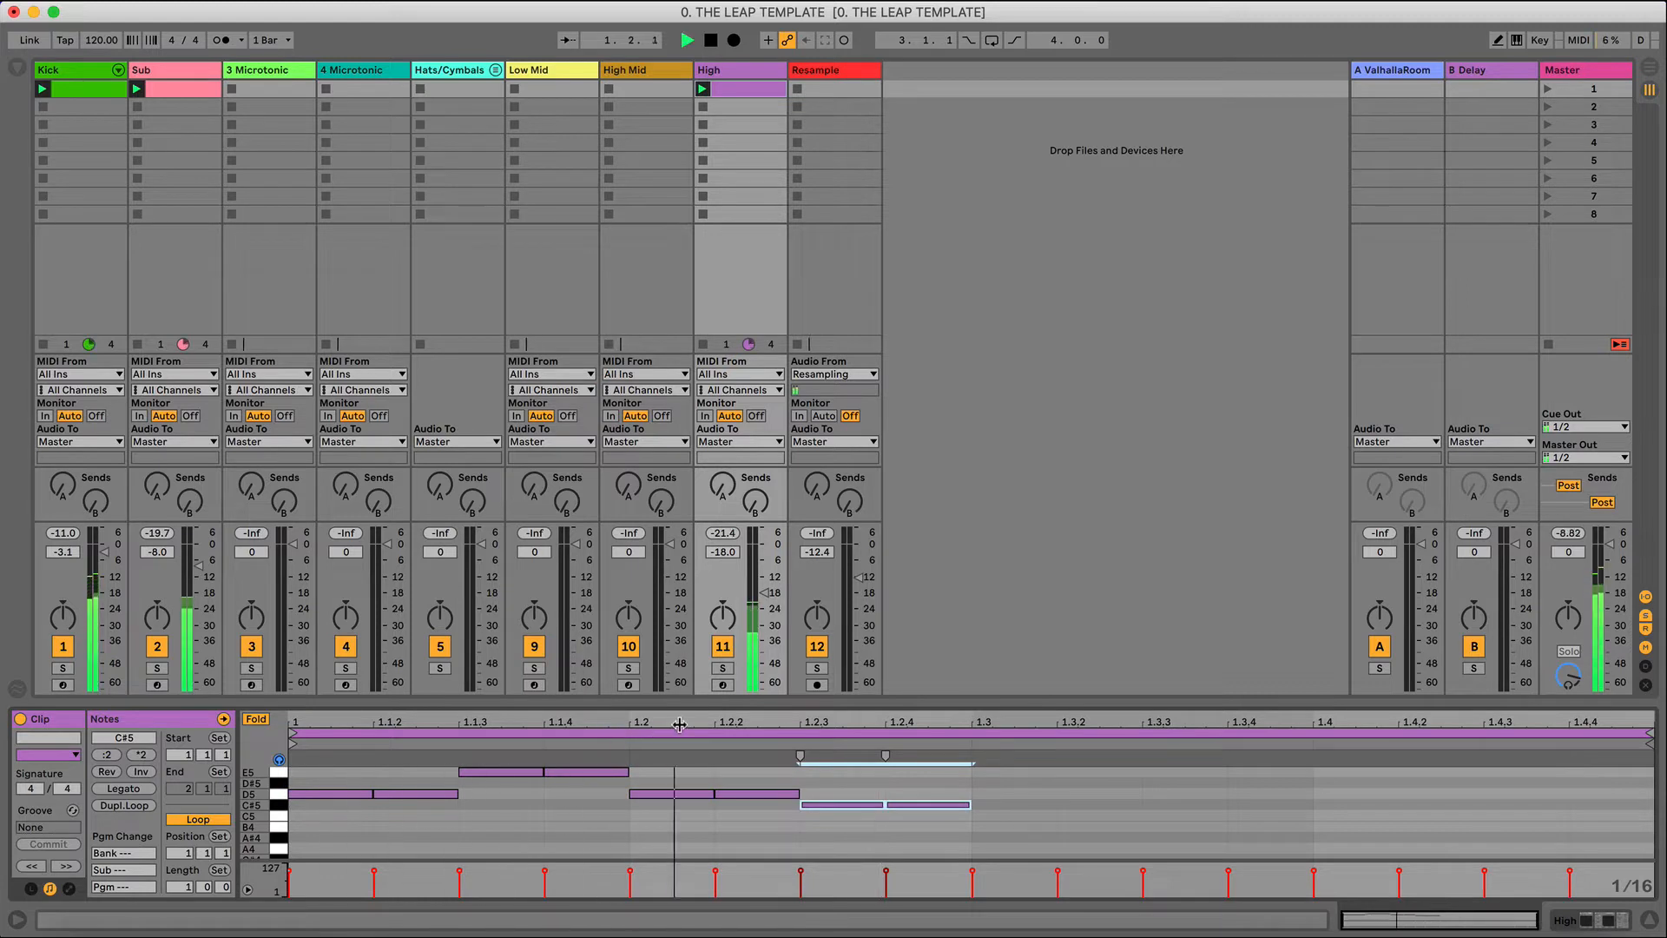
key("space")
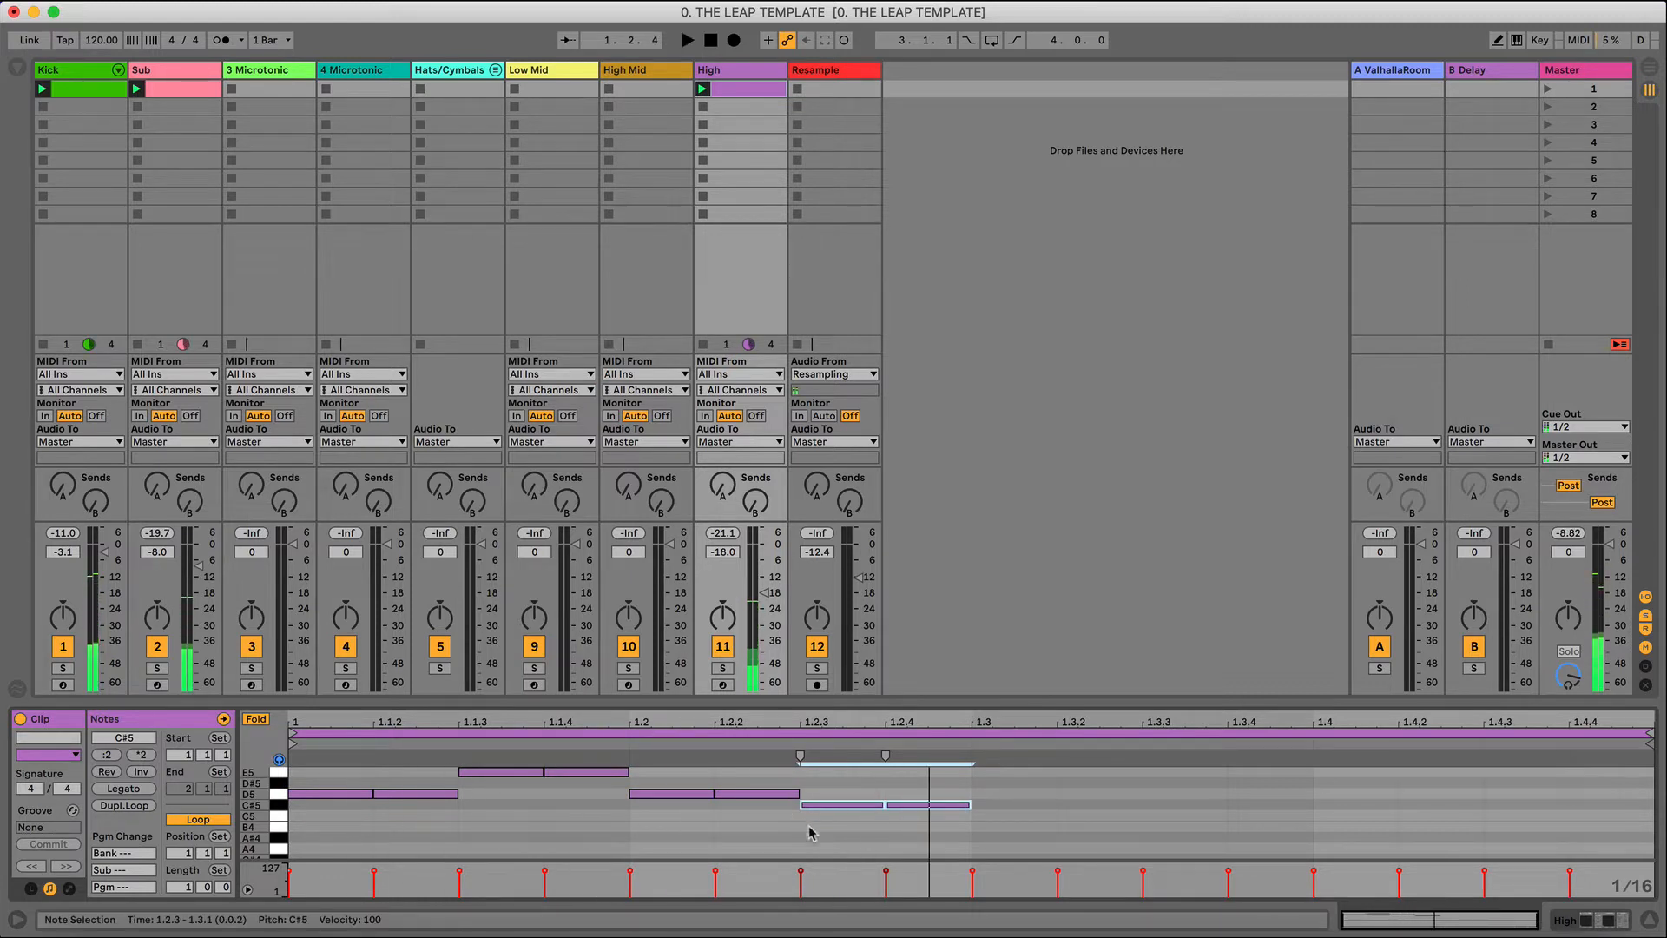
- Fill beat 3 with two 1/16 E5 notes followed by two 1/16 D5 notes
double_click(992, 780)
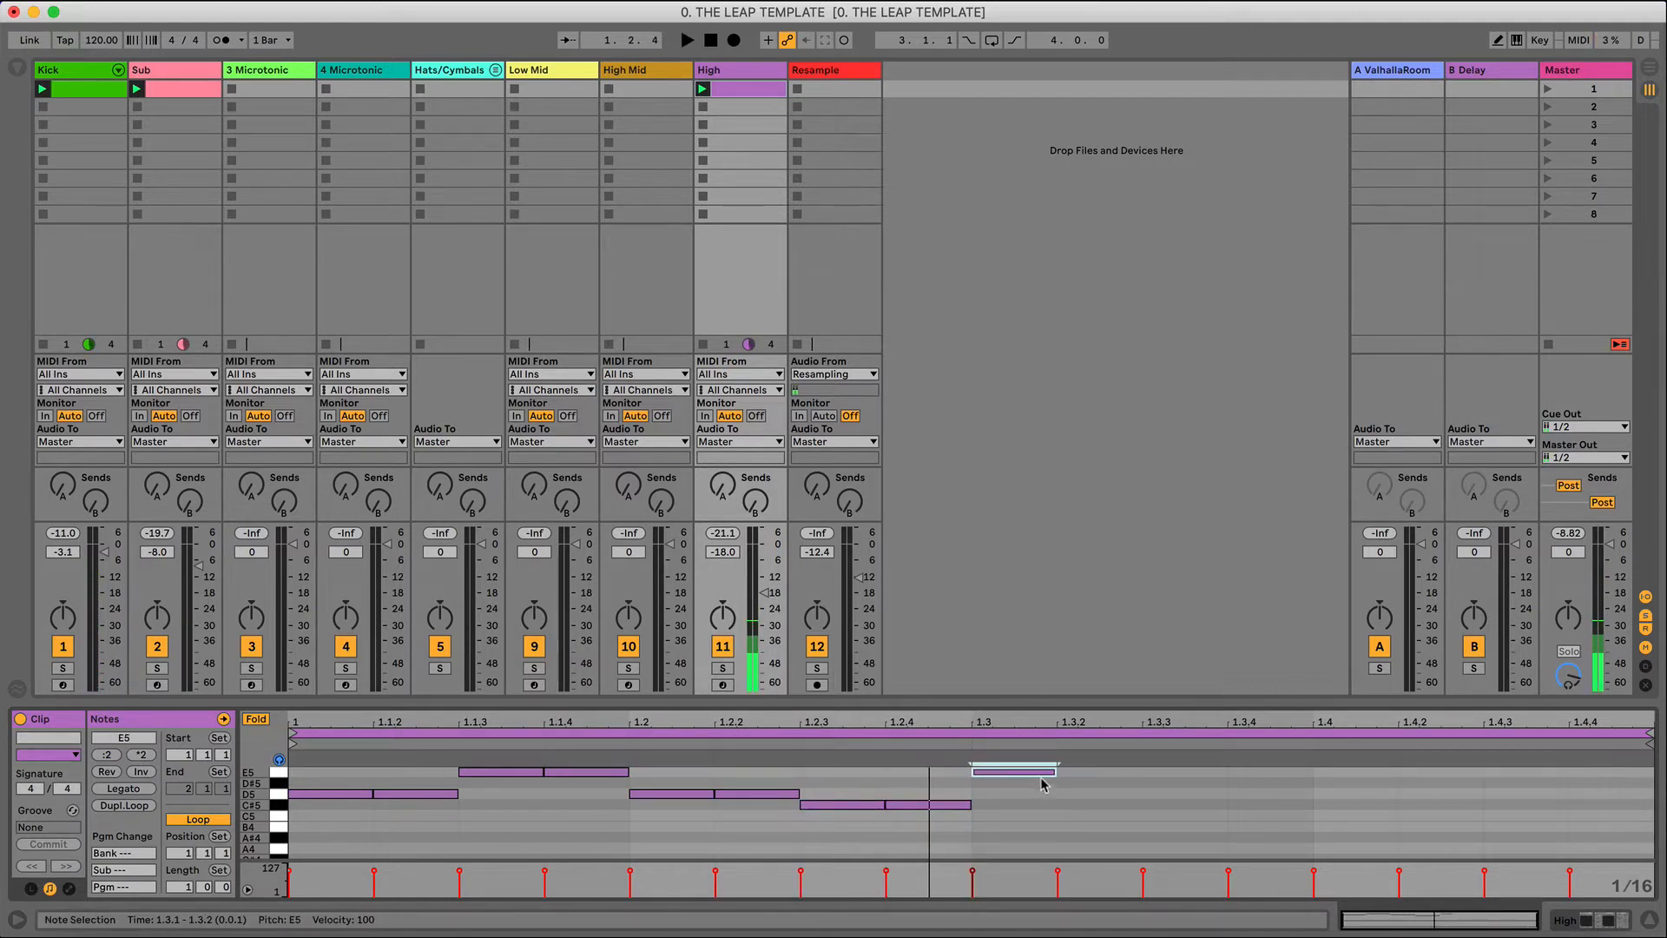
key("super+d")
key("super+d")
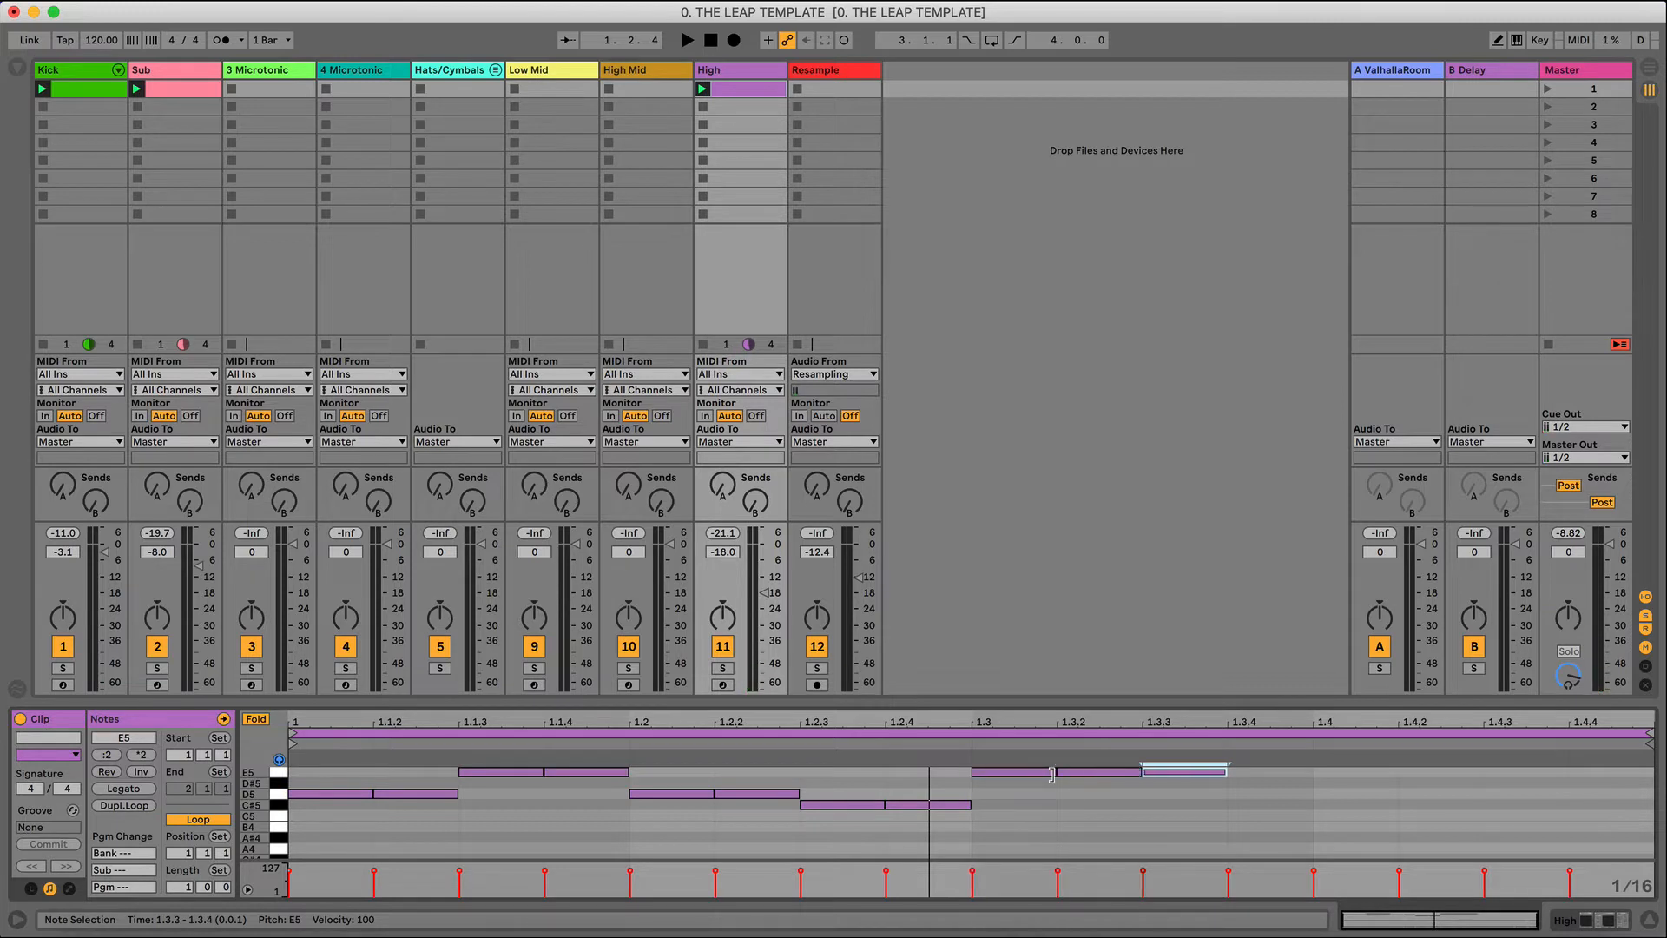
key("Down")
key("Down")
key("super+d")
key("Down")
key("Up")
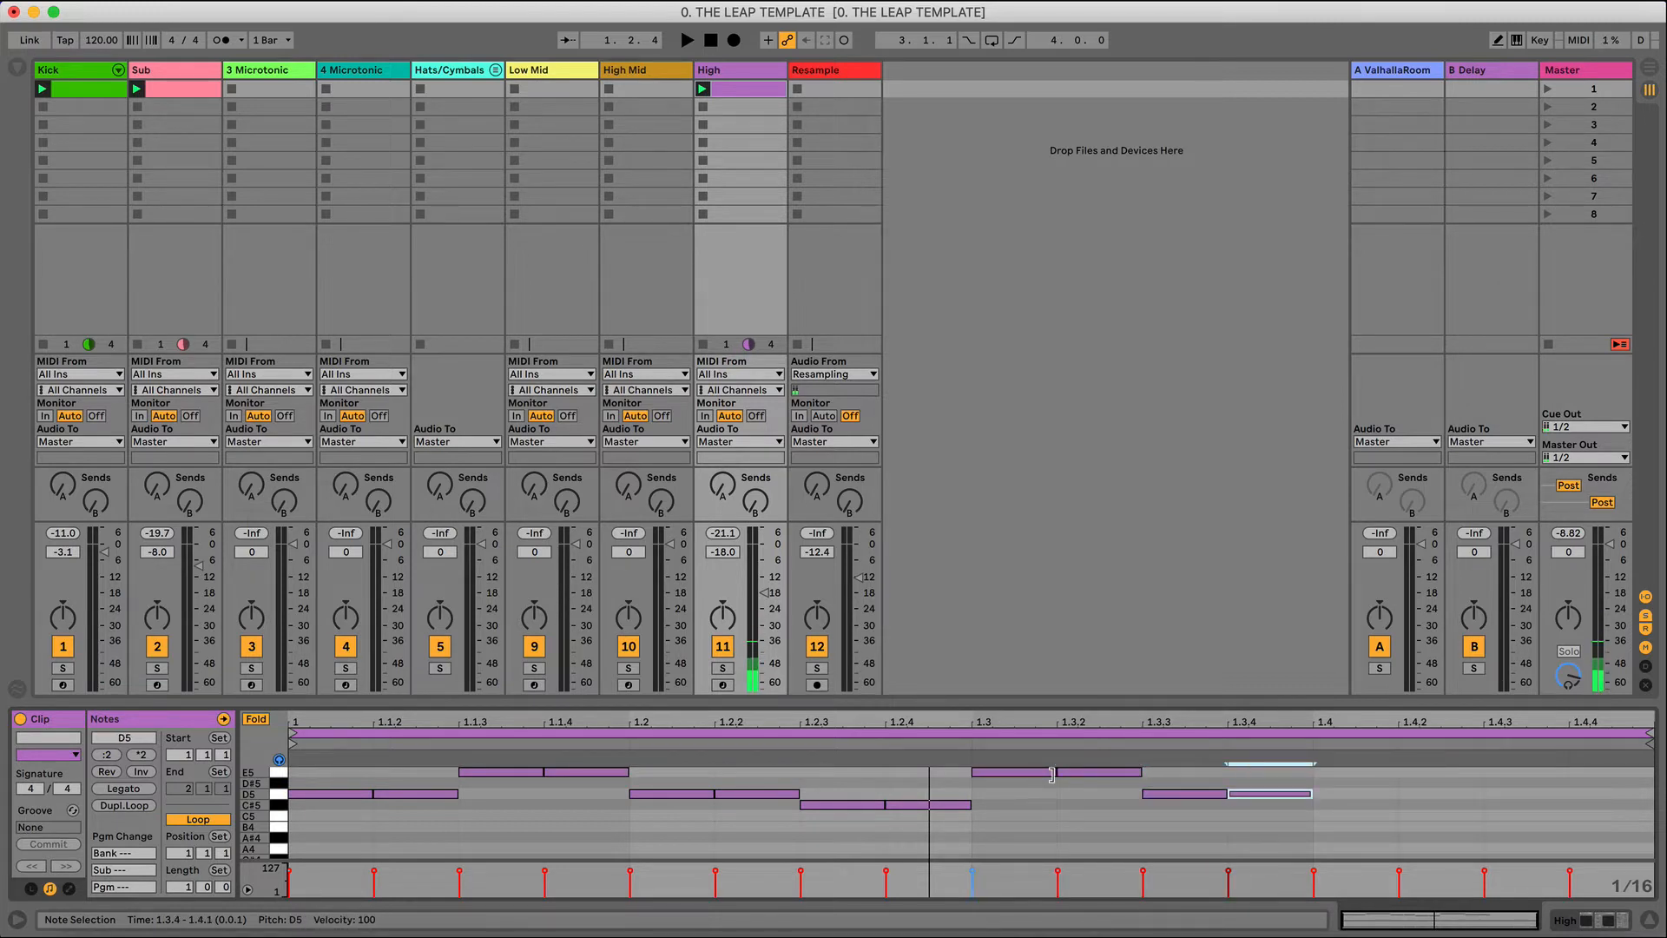
- Fill beat 4 with two 1/16 C#5 notes followed by two 1/16 D5 notes, and play back the whole bar
key("super+d")
key("Down")
key("super+d")
key("Down")
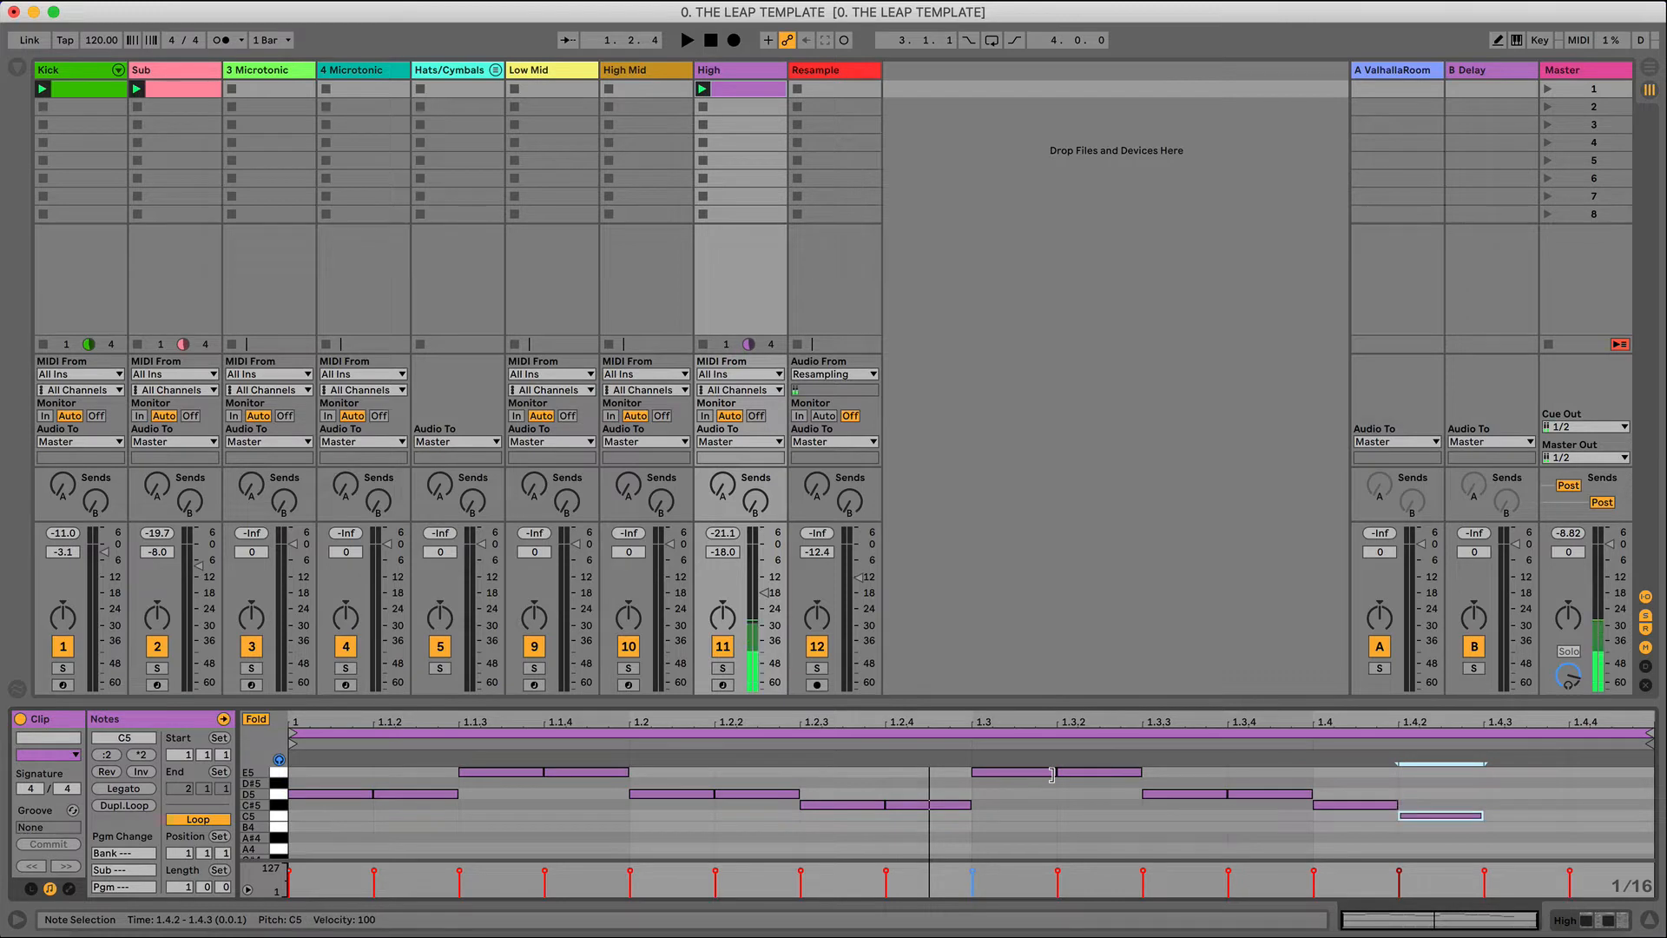
key("Up")
key("super+d")
key("Up")
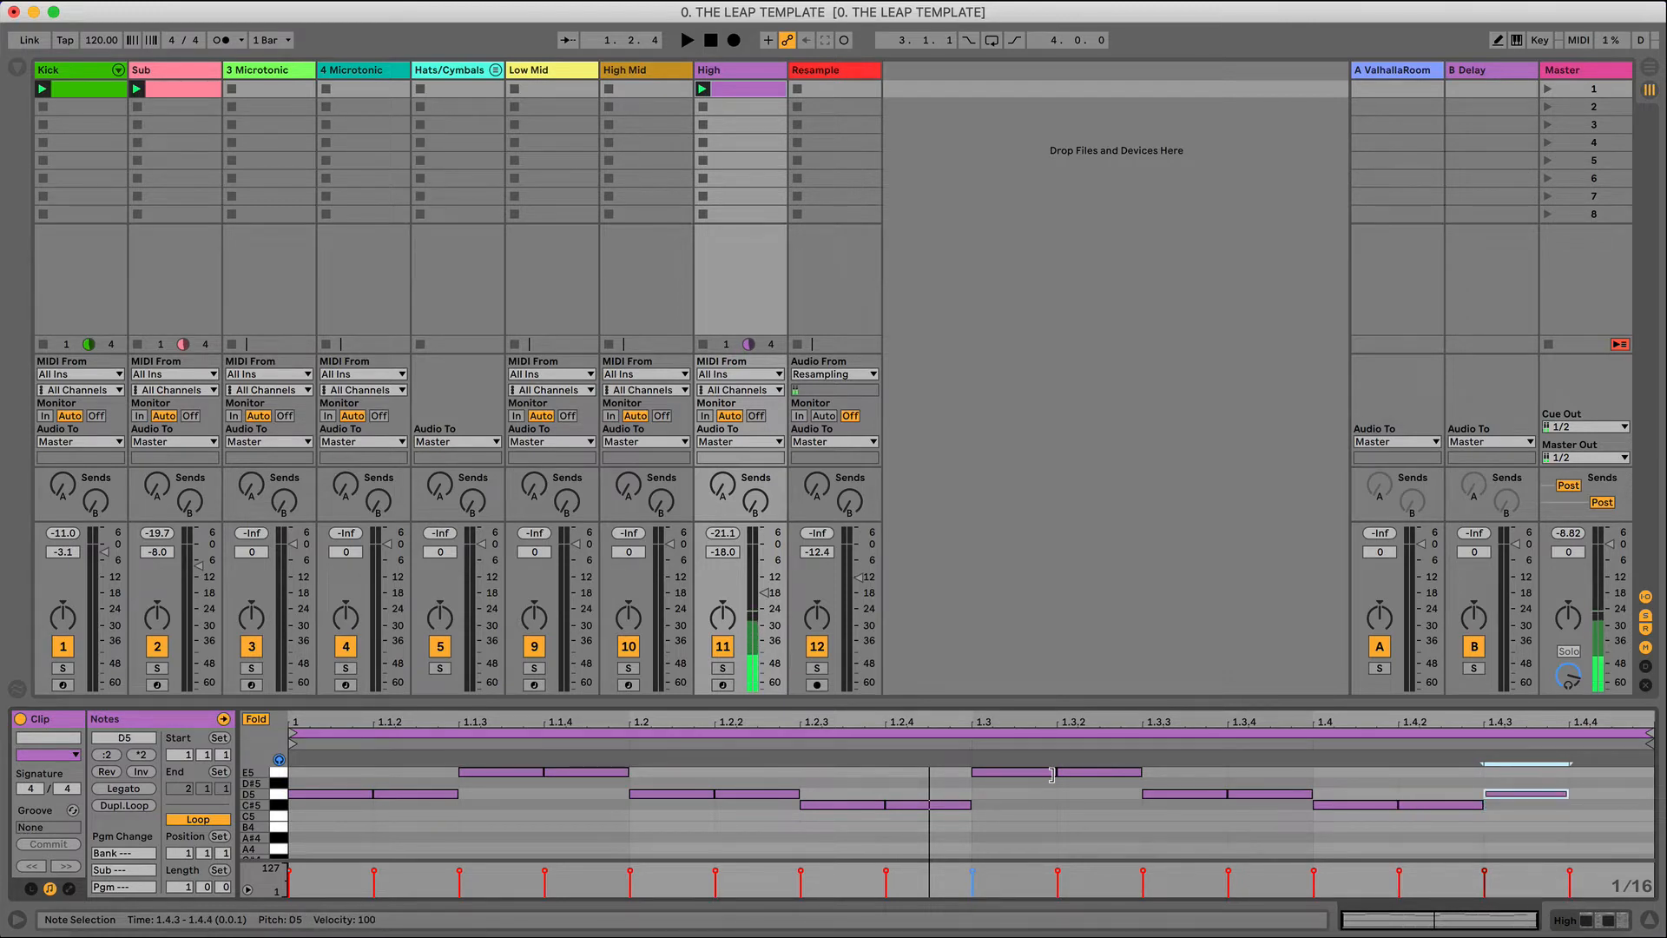
key("super+d")
key("space")
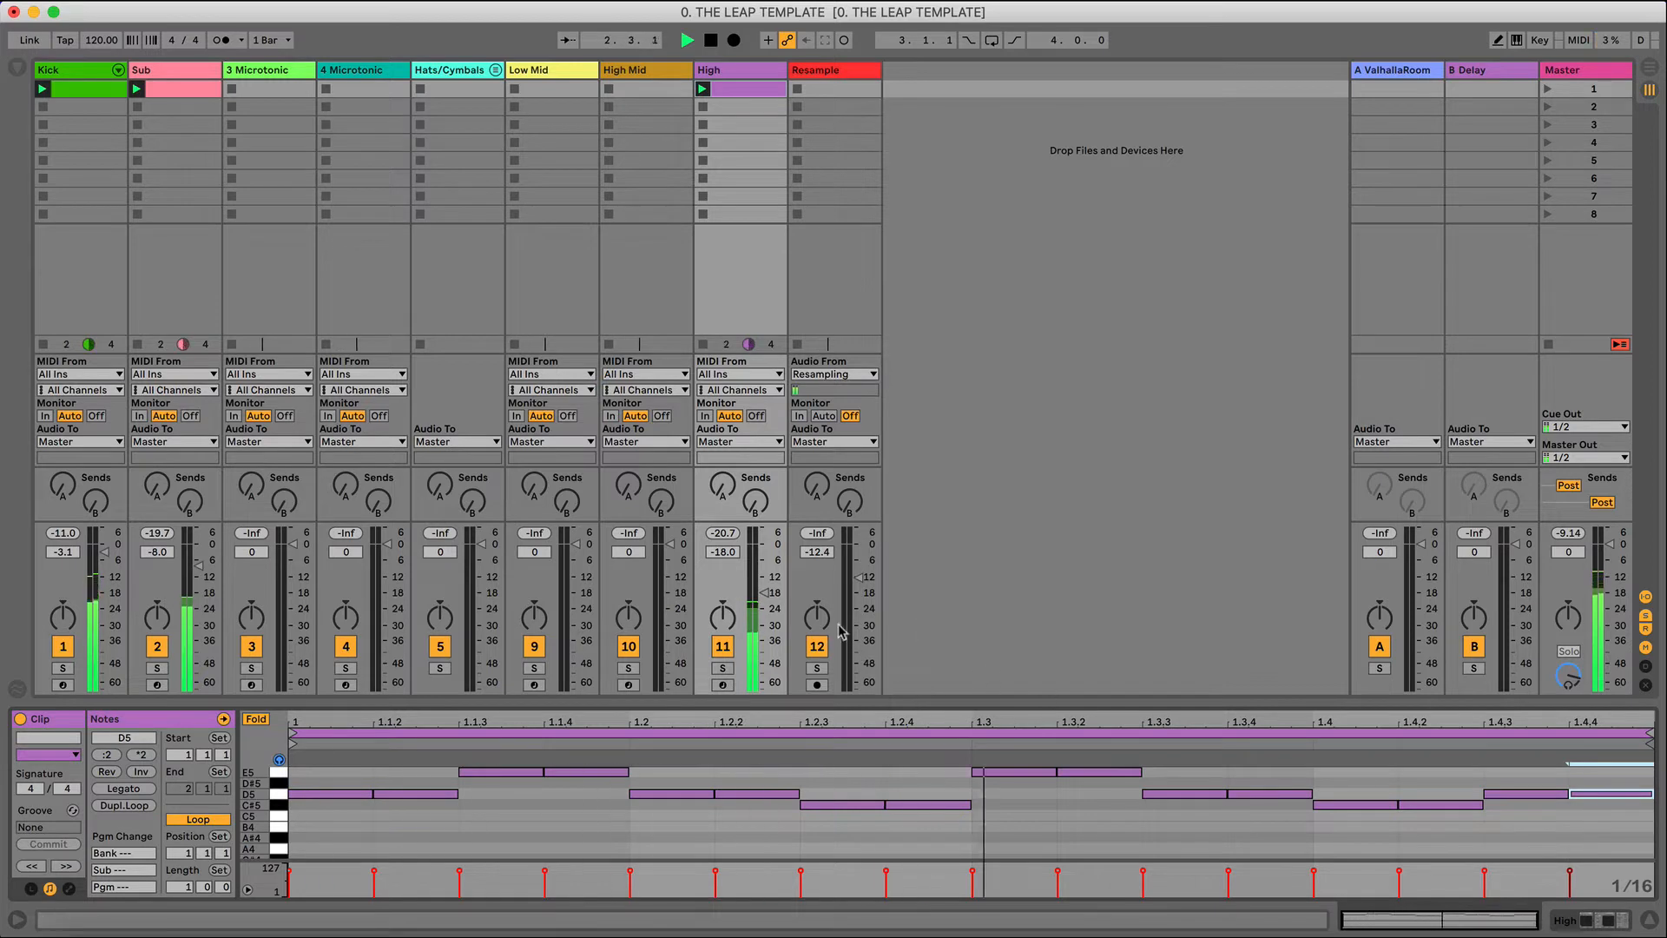
key("space")
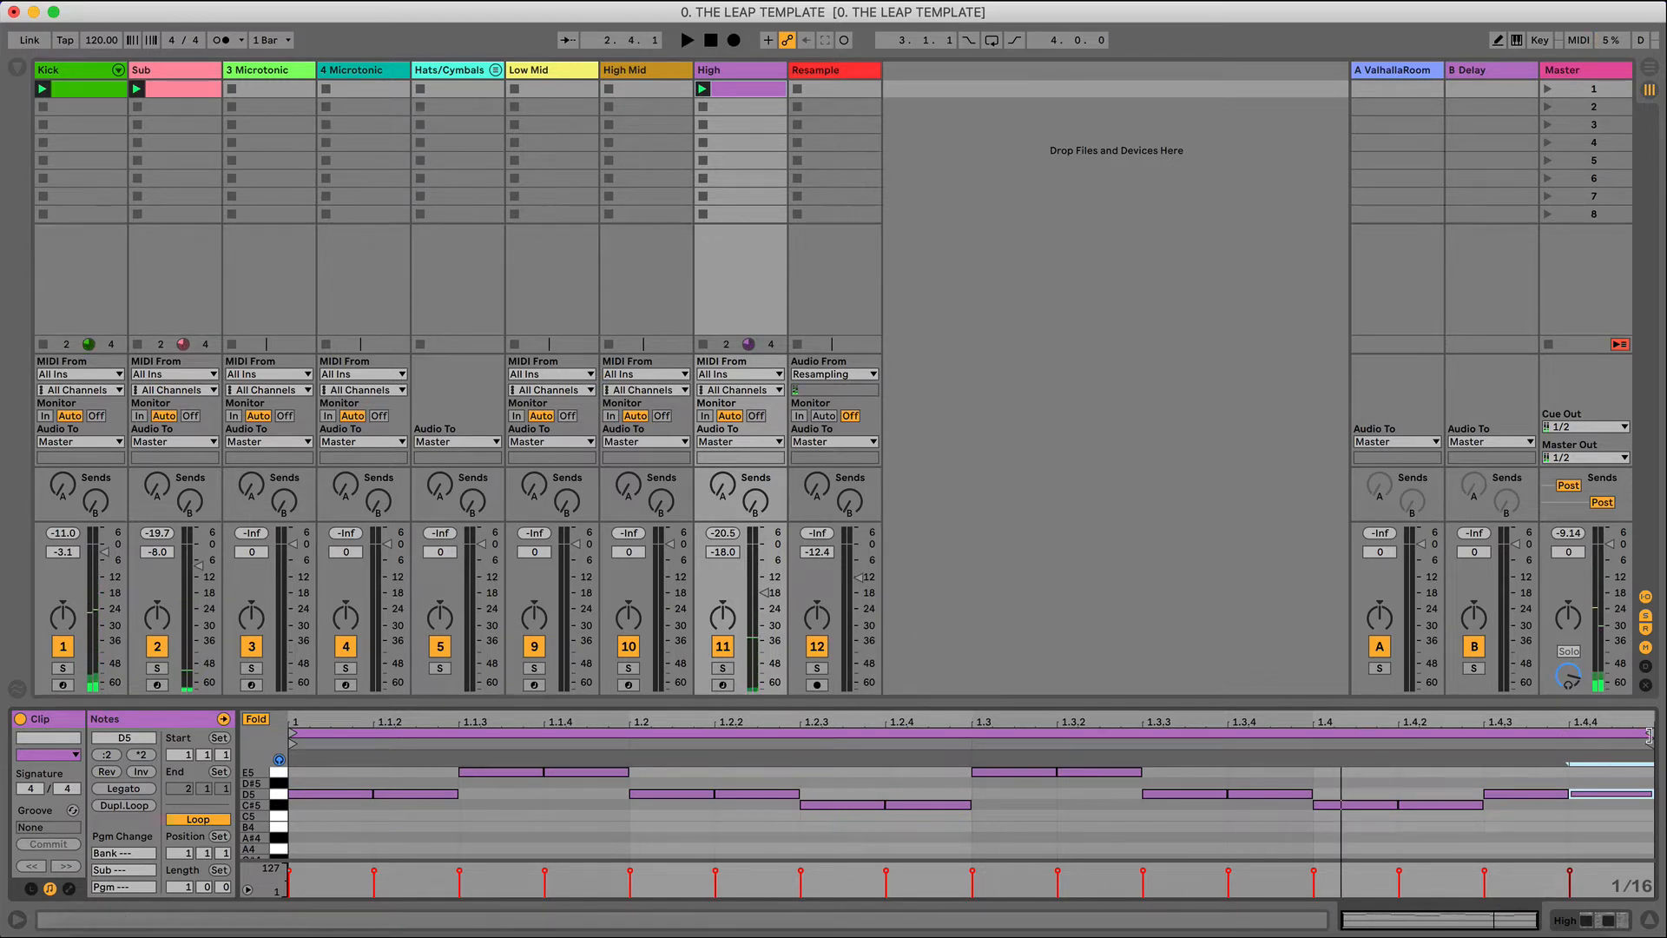
- Shorten the High clip's loop to end at 1.4.3 and delete the notes beyond it, checking the result in playback
left_click(1619, 731)
left_click_drag(1619, 731, 1478, 732)
key("space")
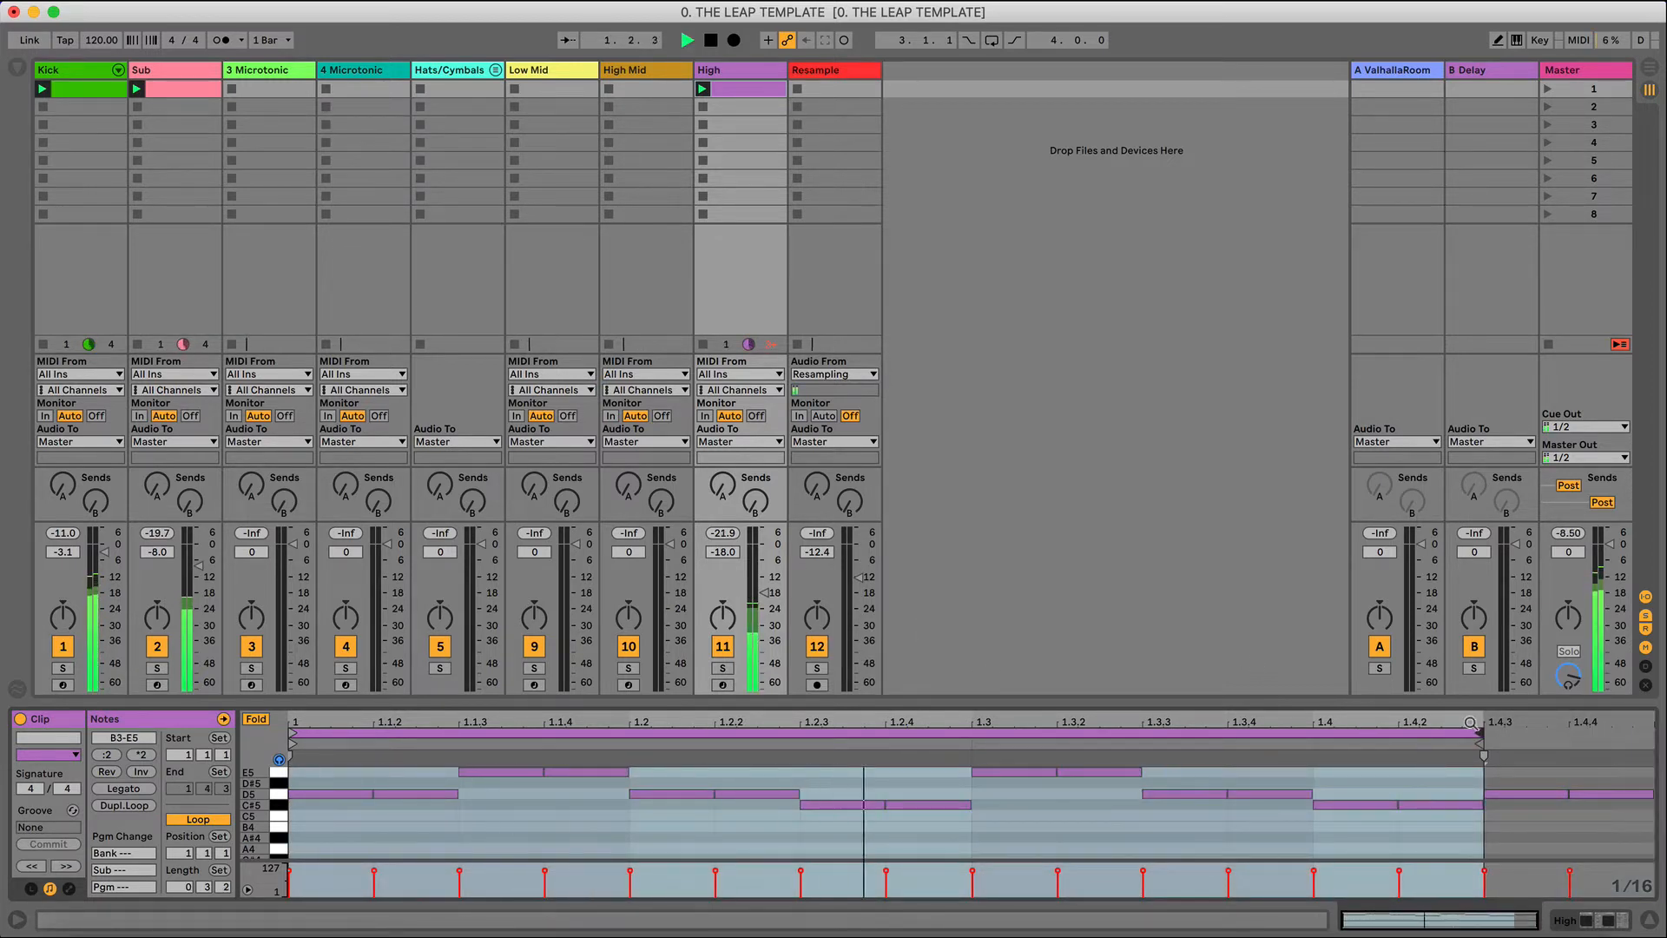
left_click_drag(1485, 764, 1628, 769)
key("Delete")
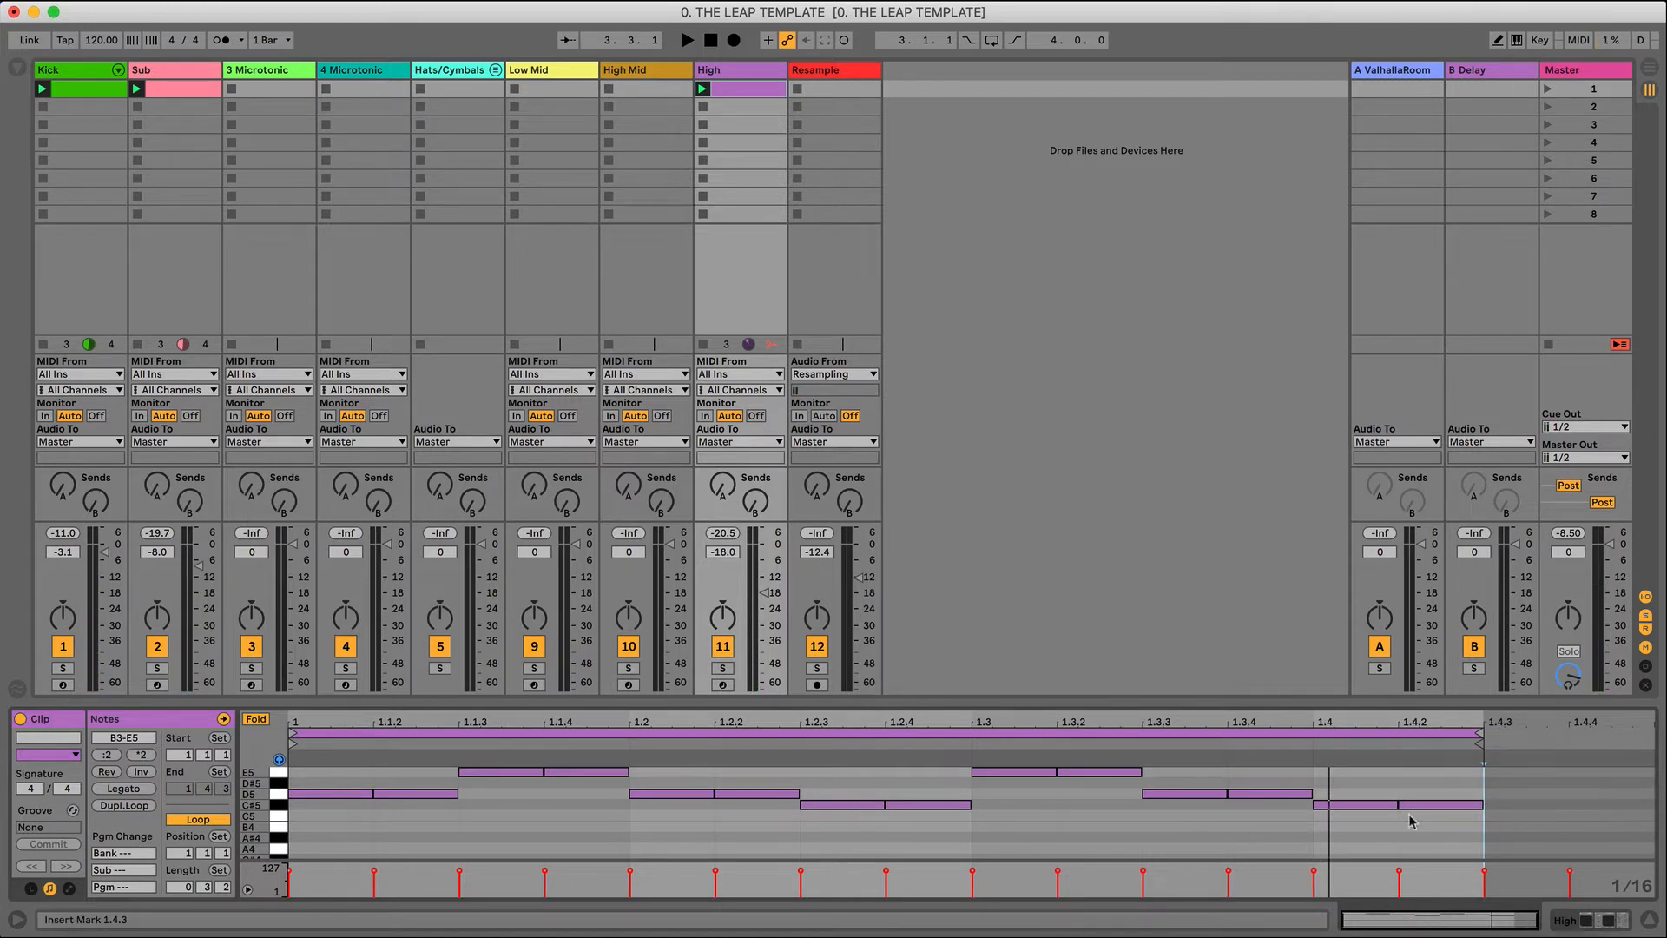
key("space")
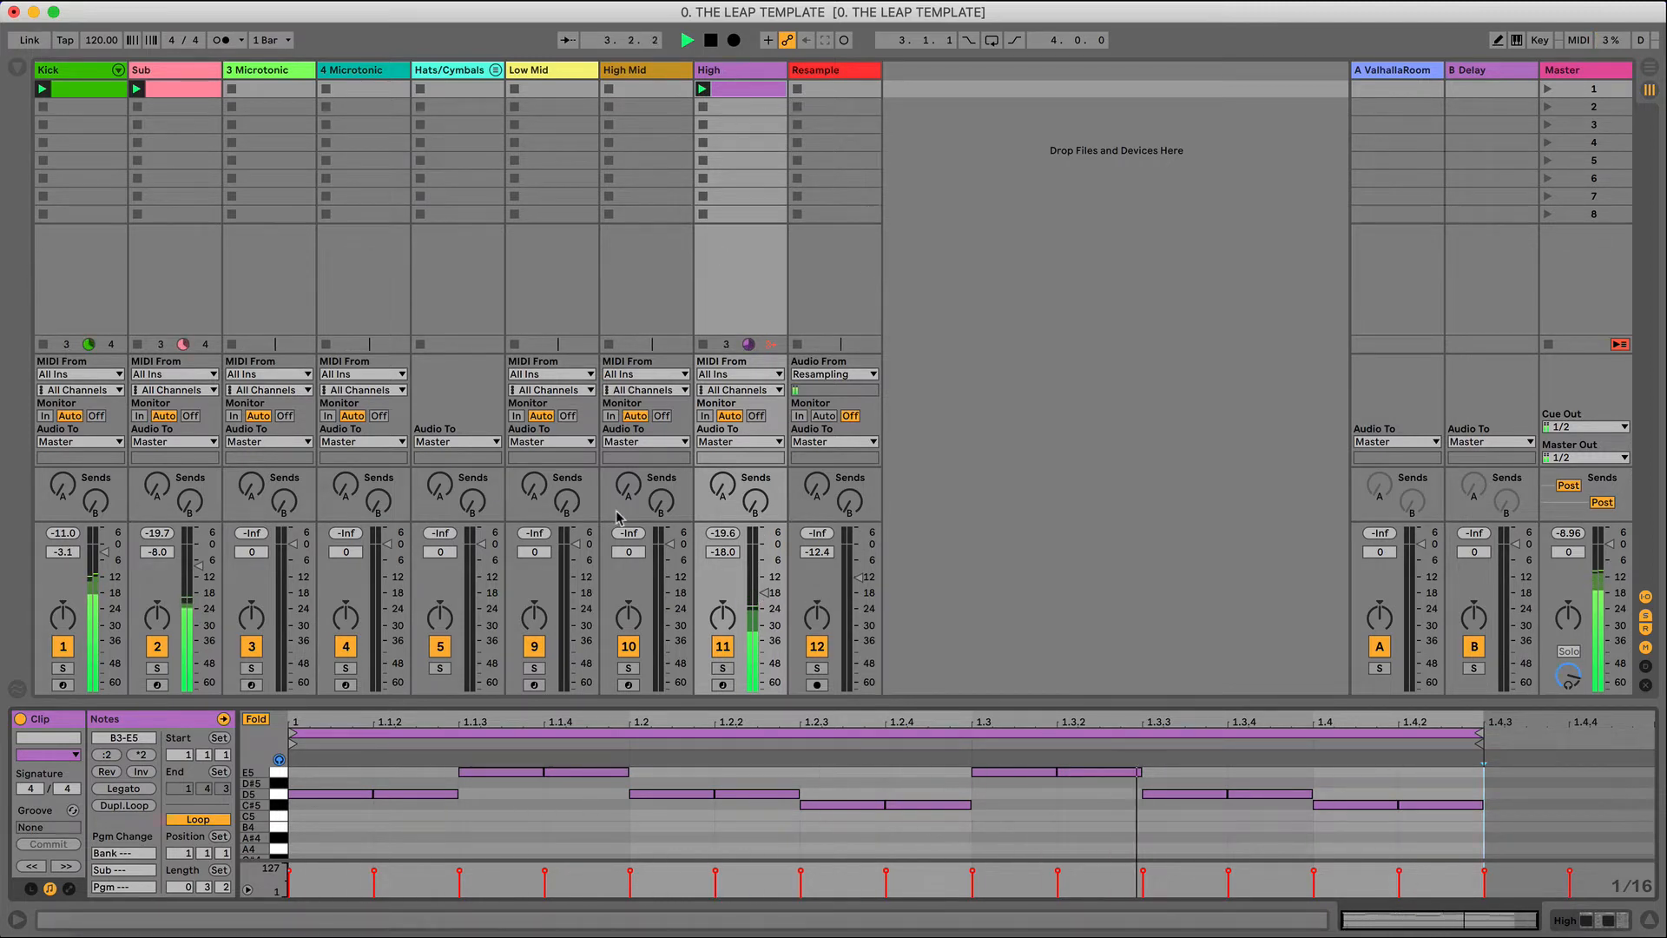
key("space")
- Solo the High track, then open its Serum and enable the MG Low 12 filter with the cutoff turned fully down
left_click(722, 668)
key("shift+Tab")
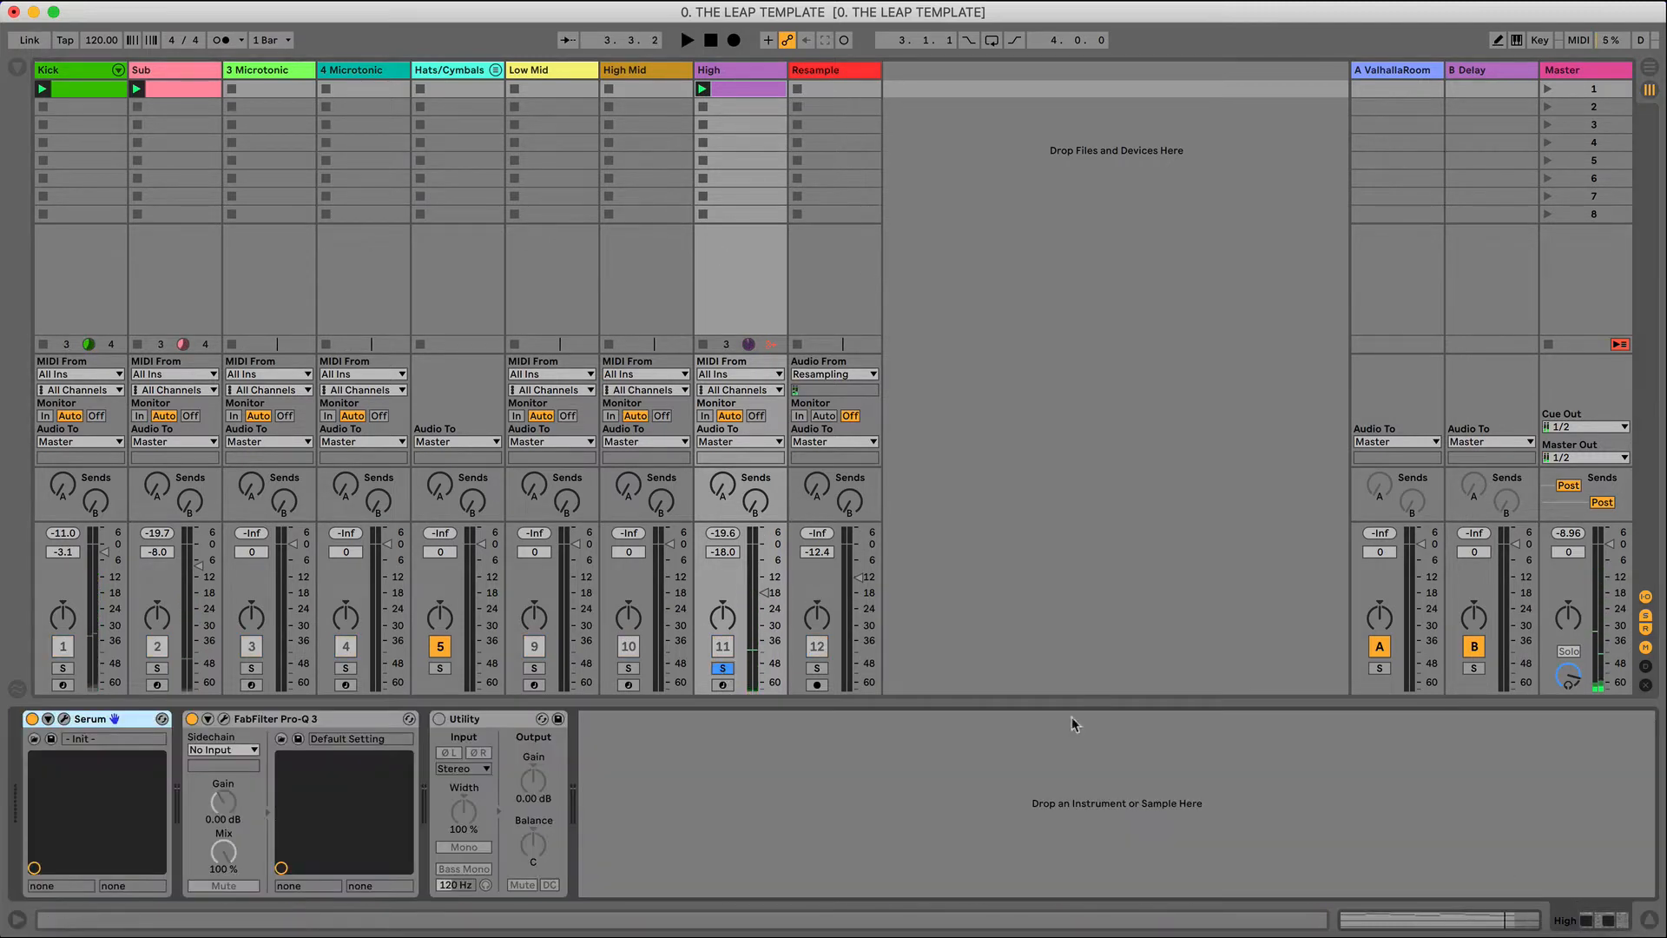
key("space")
left_click(64, 718)
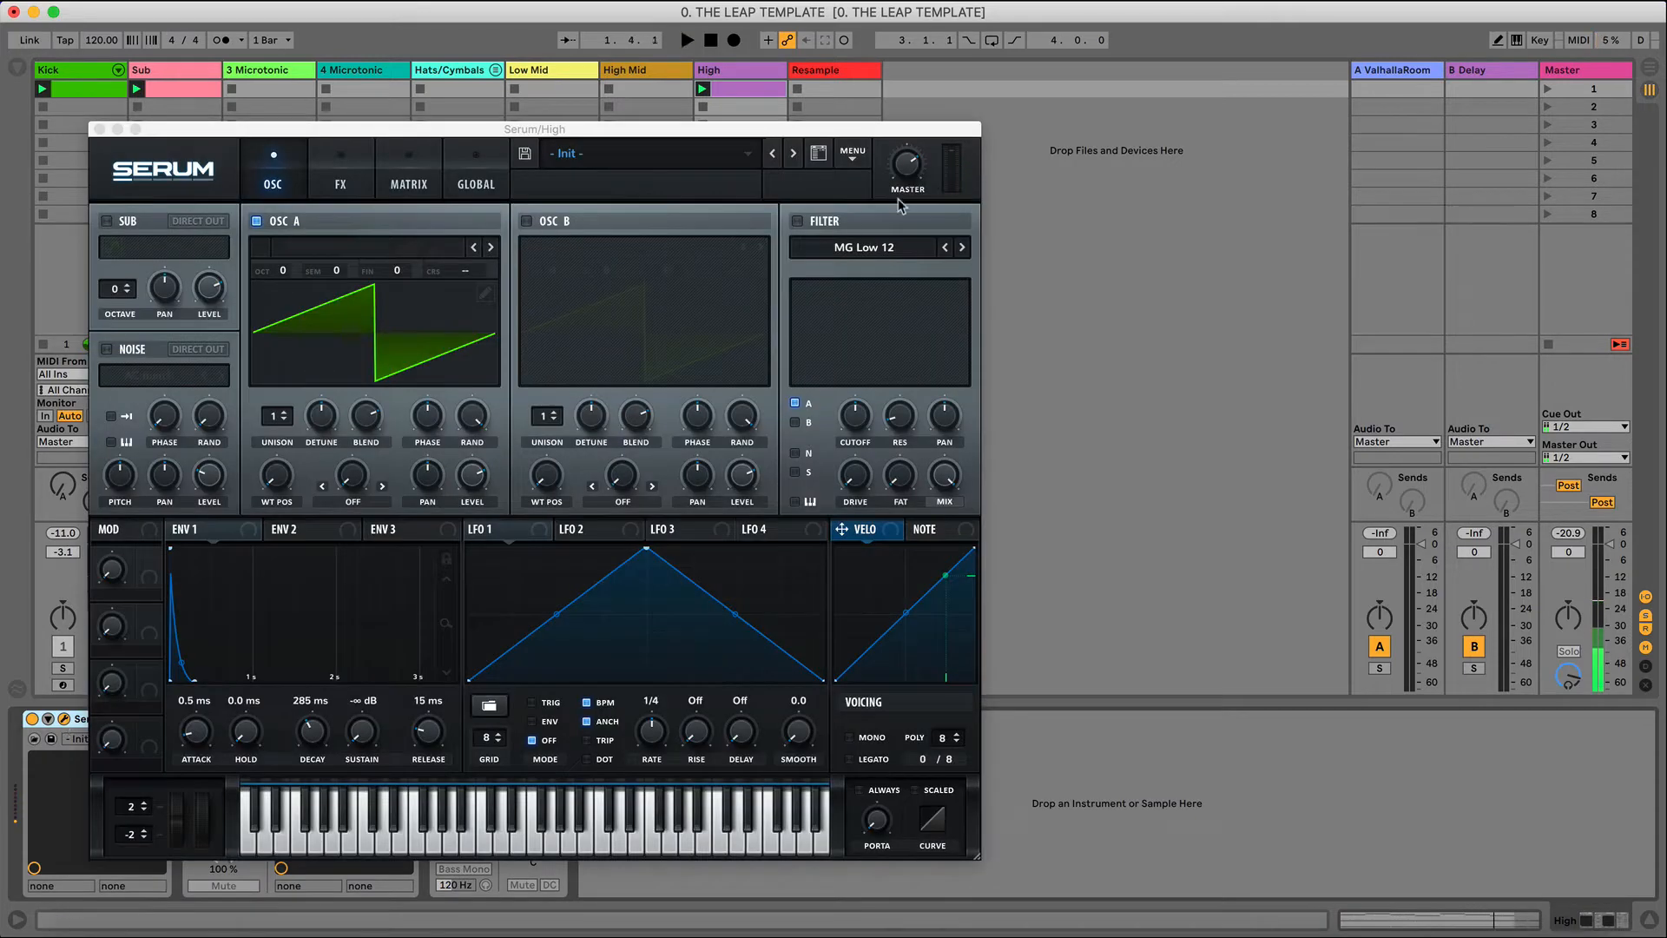
left_click(796, 222)
left_click_drag(856, 445, 828, 631)
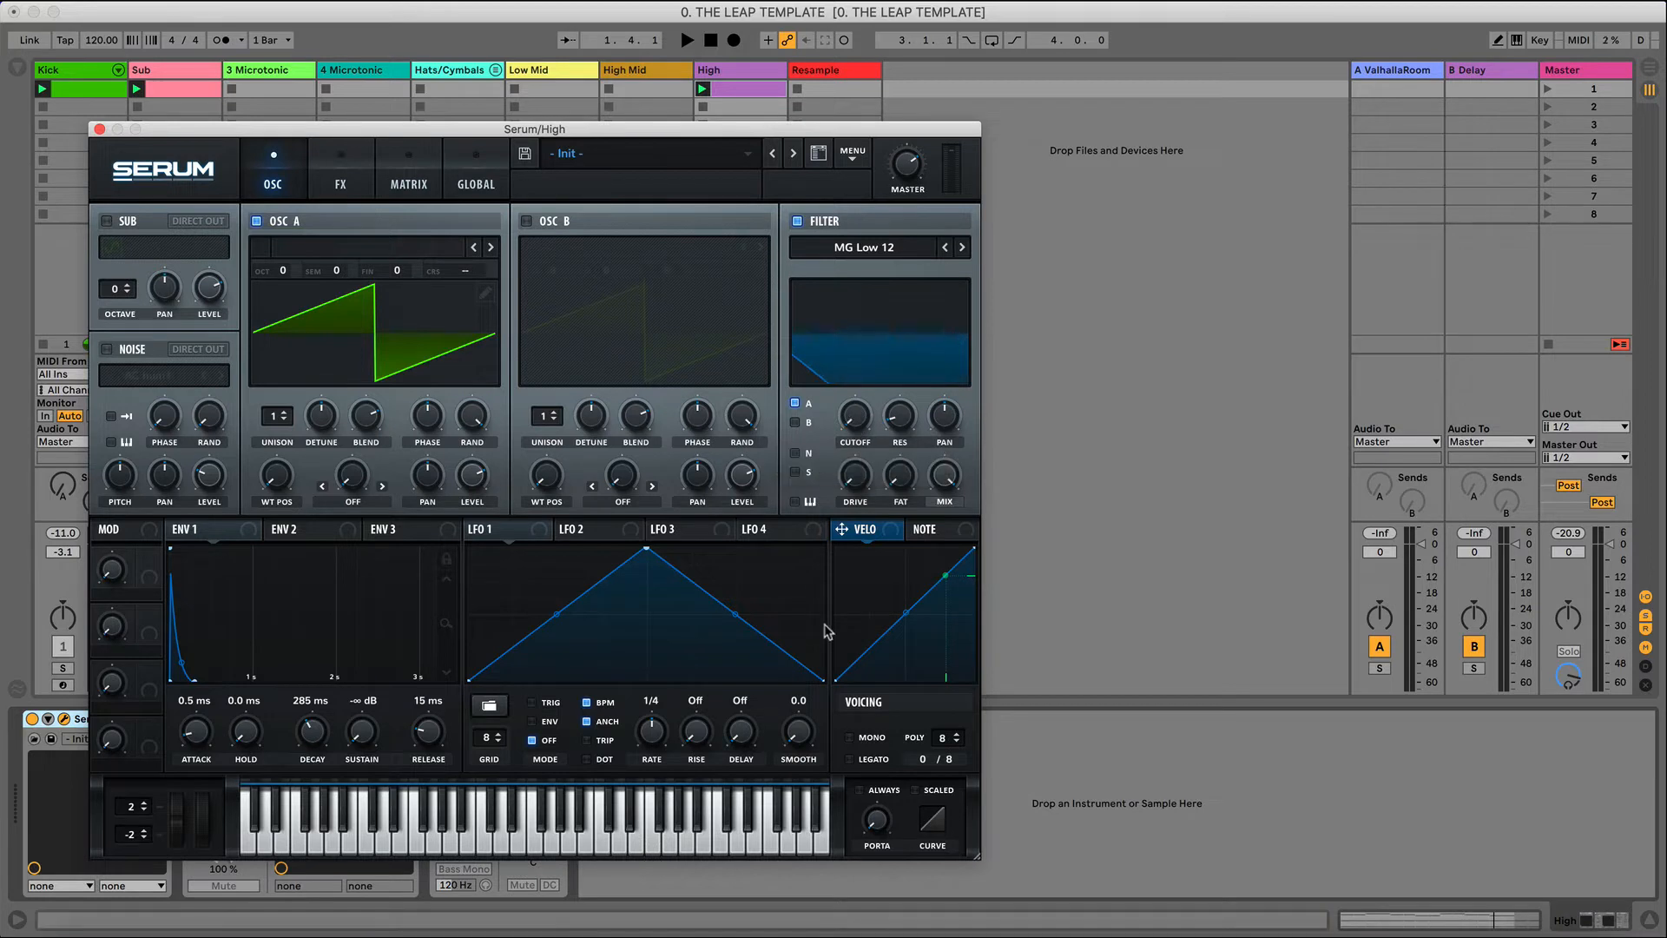
- Assign Env 2 to the filter cutoff and shape it with 584 ms decay and 0% sustain
left_click(280, 531)
left_click_drag(274, 529, 859, 421)
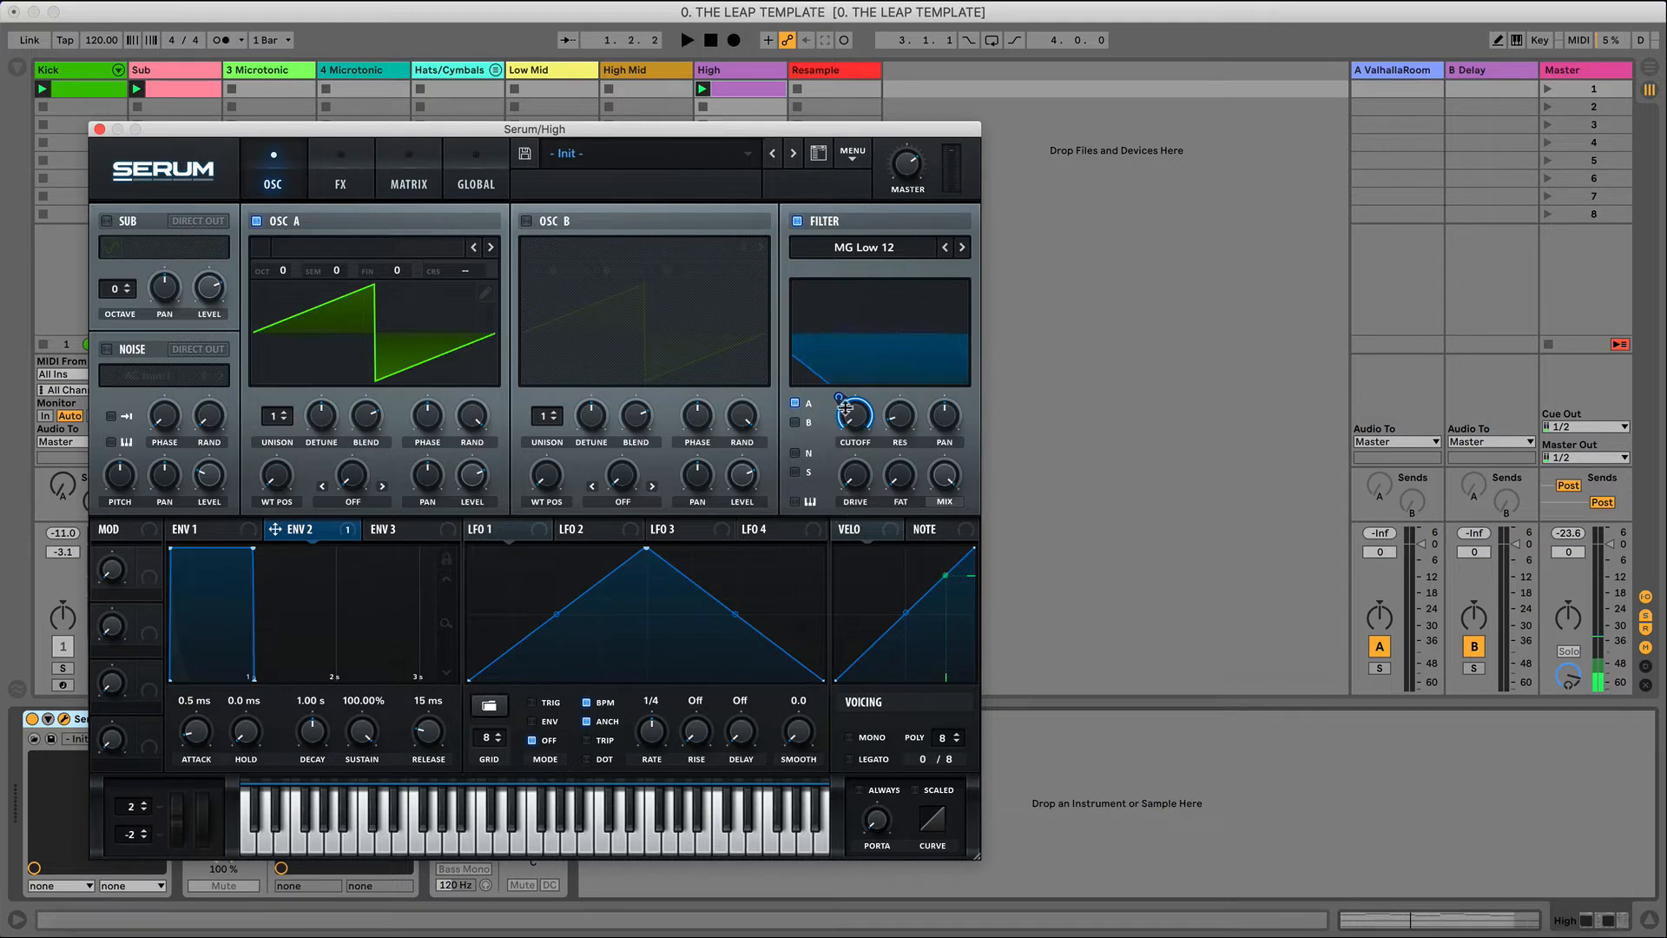
left_click_drag(251, 549, 215, 835)
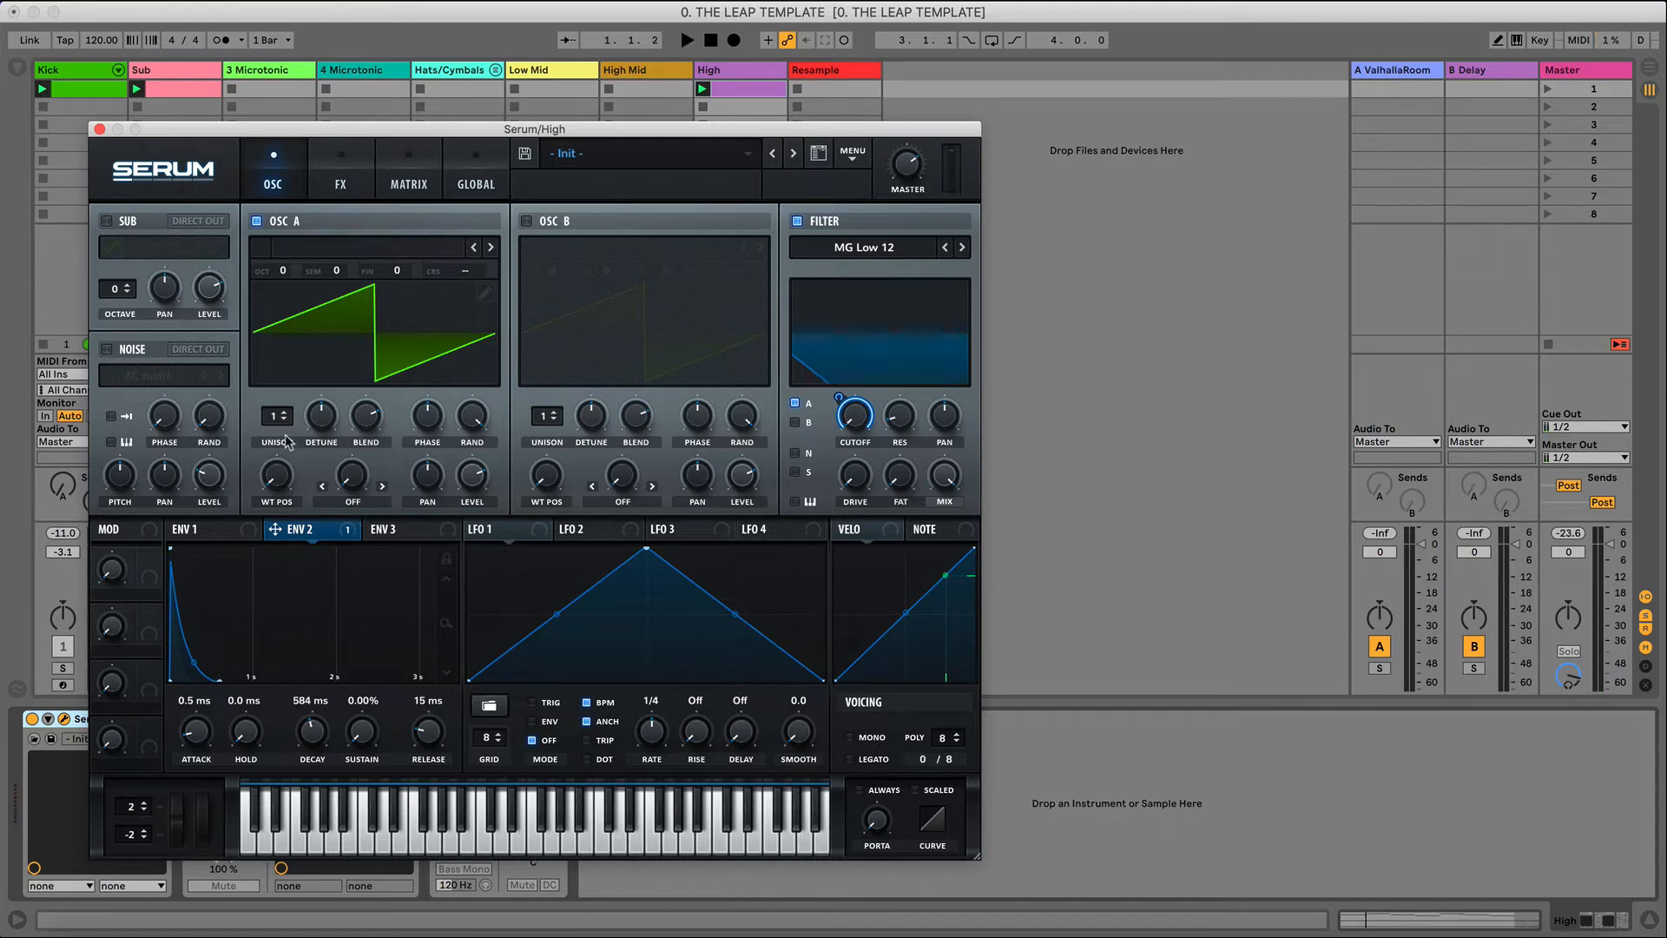
- Audition OSC A with 16 unison voices and with 1, settle on 5 voices, and close the Serum window
left_click_drag(275, 416, 356, 165)
key("space")
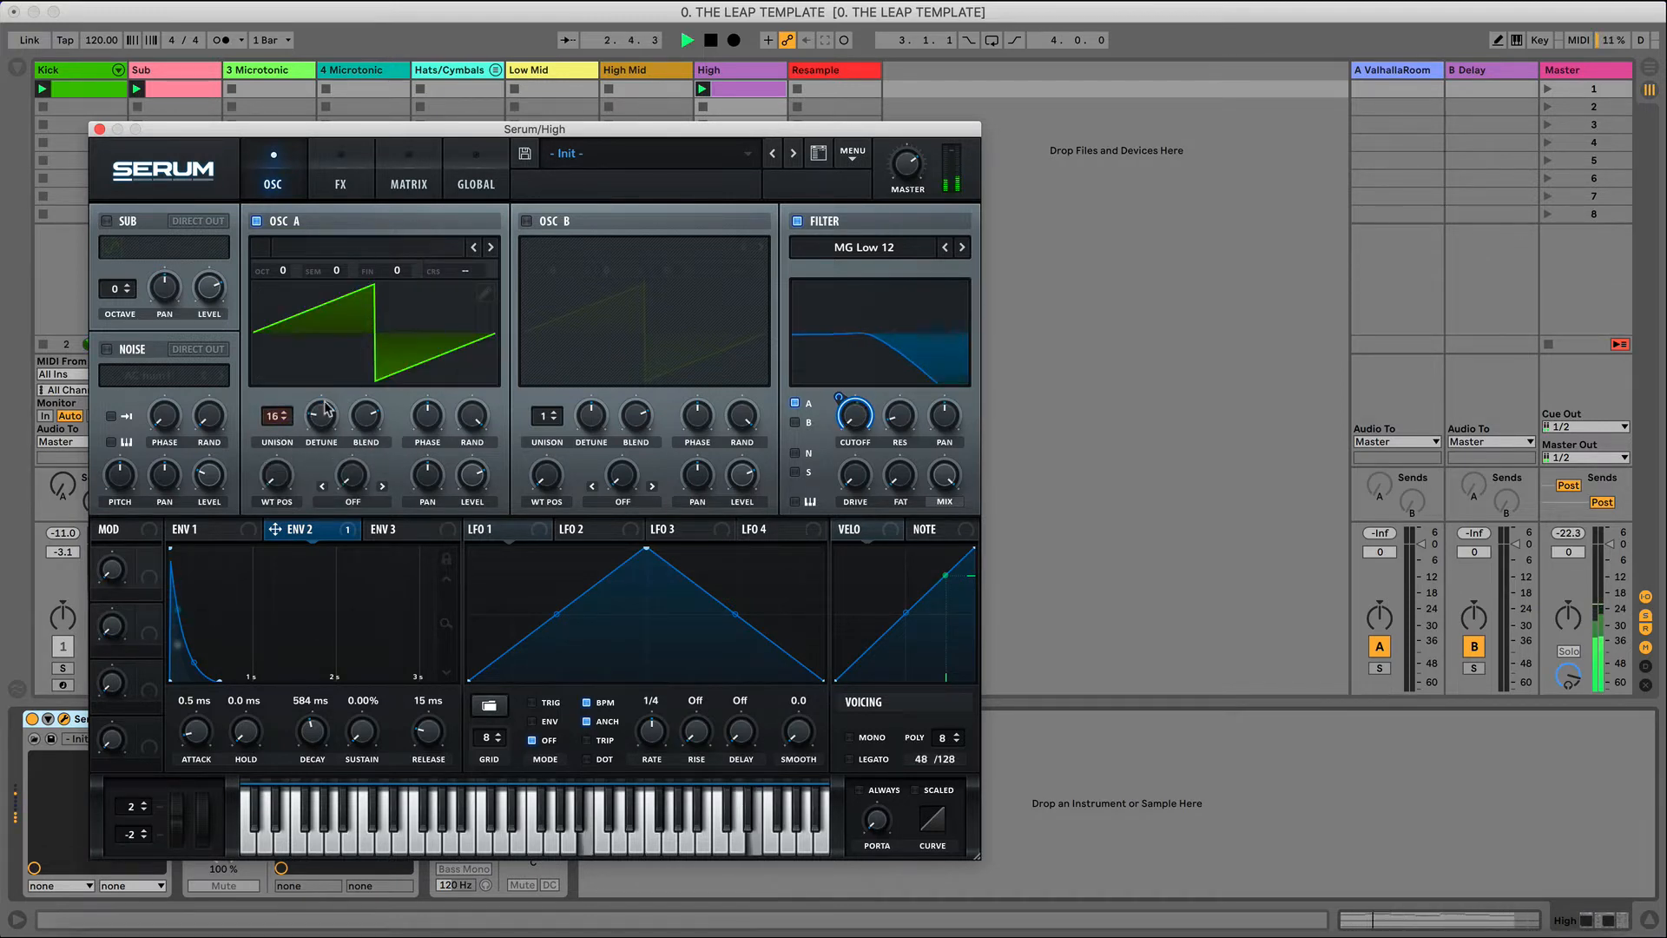
left_click_drag(322, 412, 357, 445)
left_click_drag(276, 419, 279, 710)
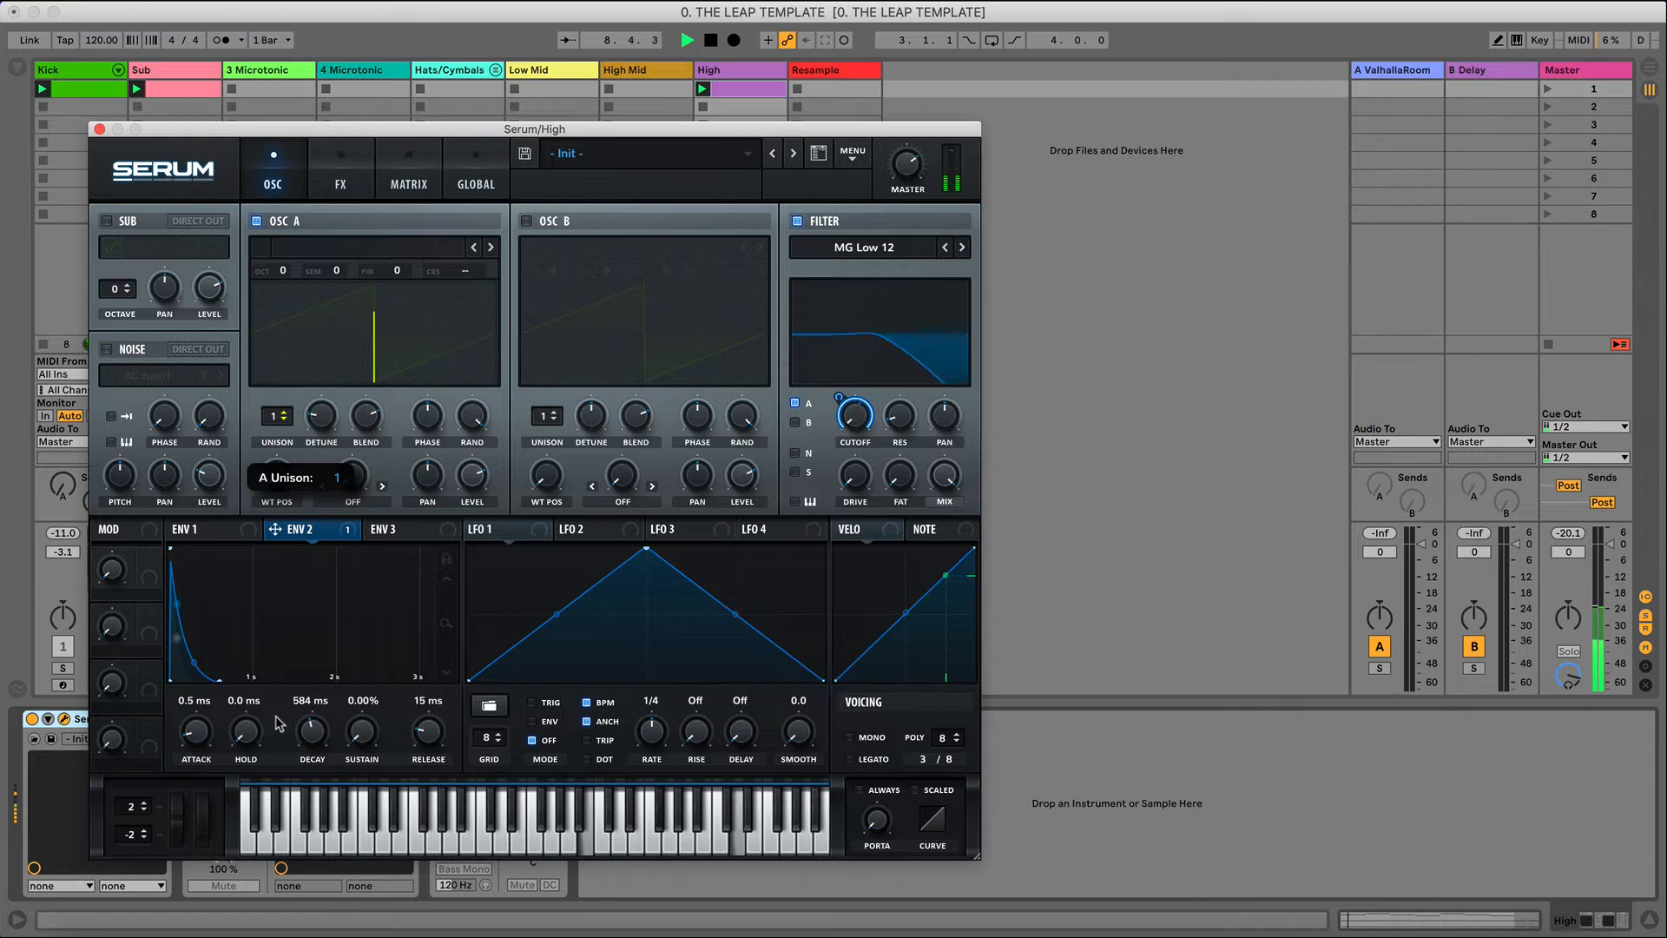
left_click_drag(253, 634, 250, 580)
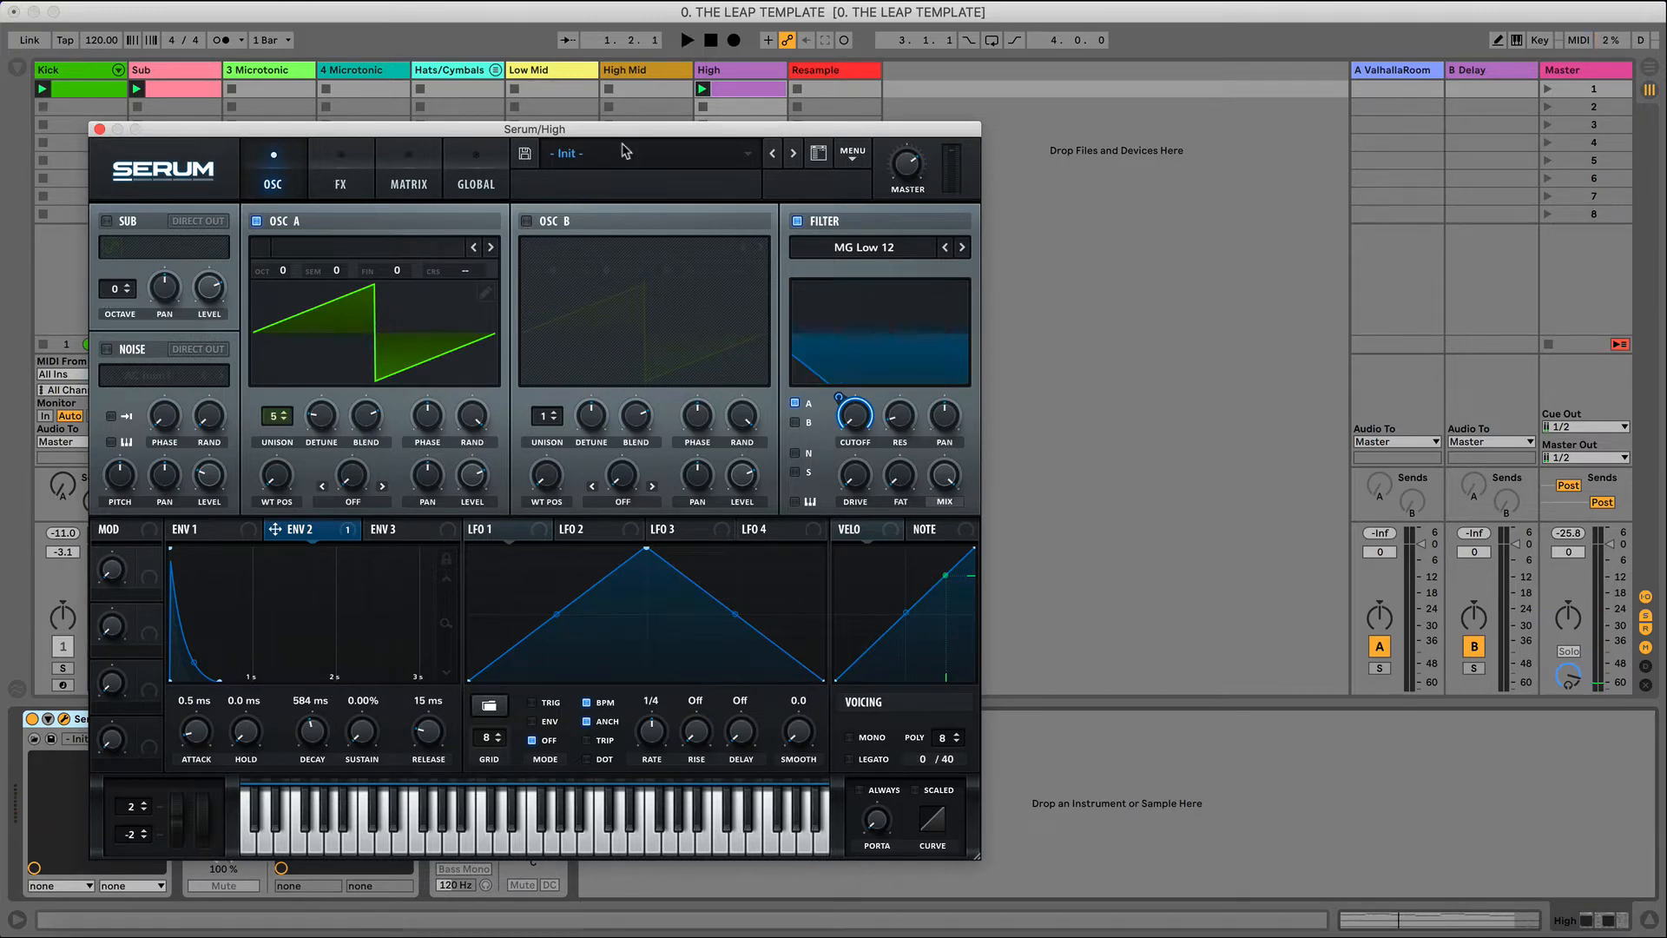
left_click(99, 130)
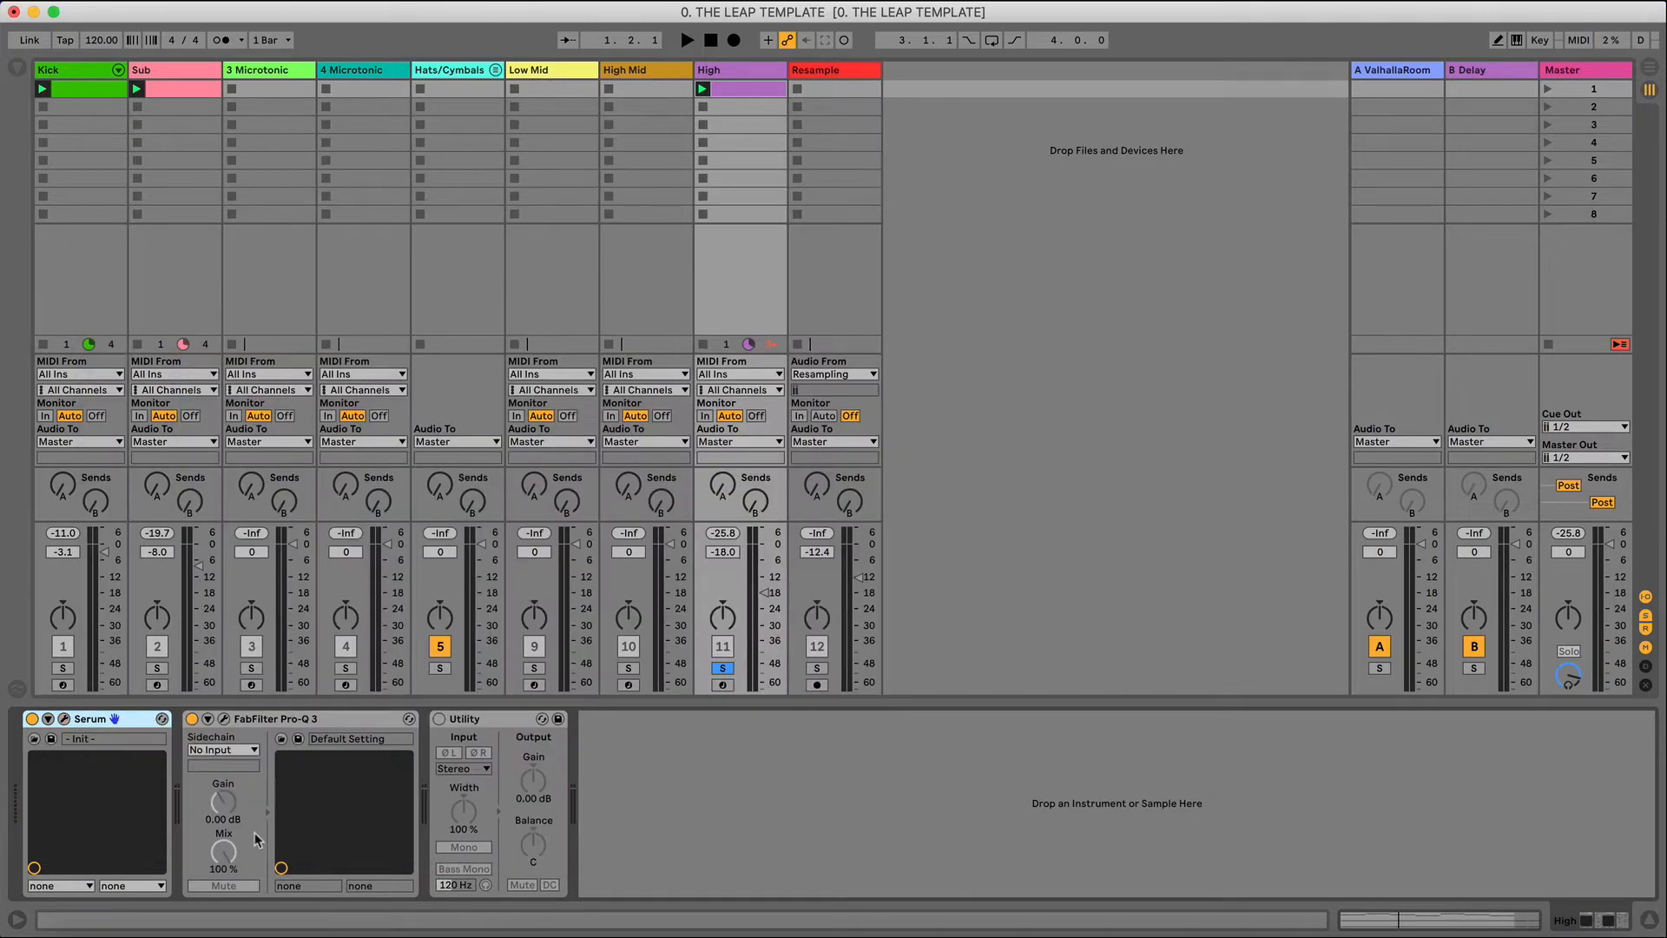
- Unsolo the High track and raise its send to the ValhallaRoom return to about -10.5 dB, listening with the kick and sub
key("space")
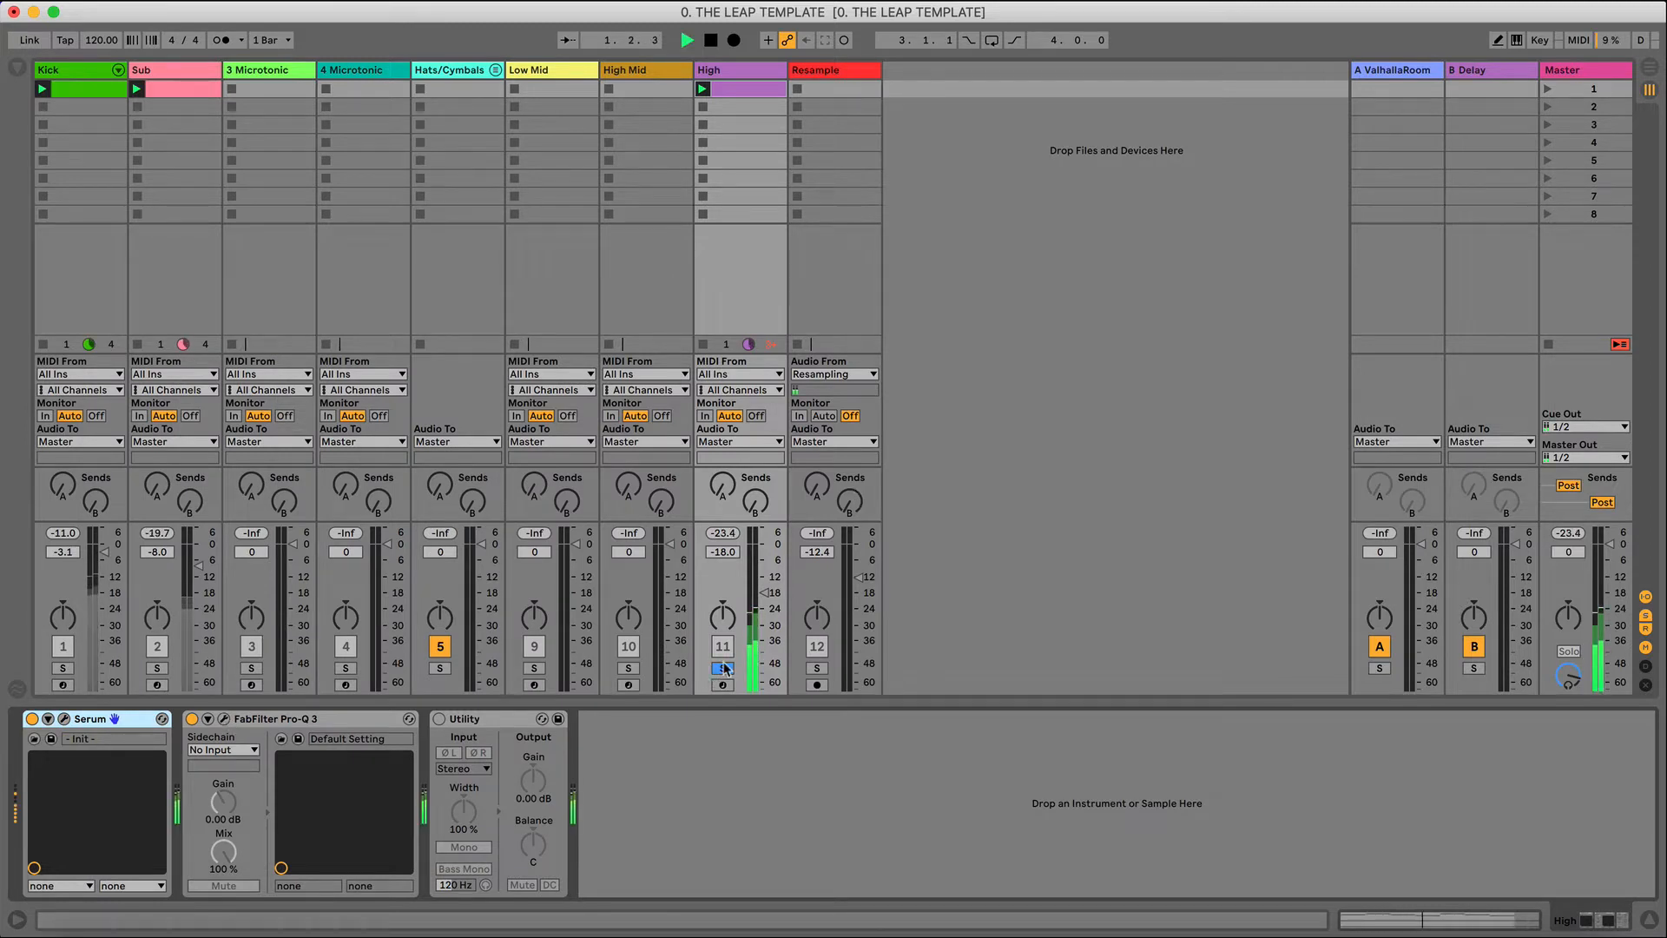
left_click(723, 667)
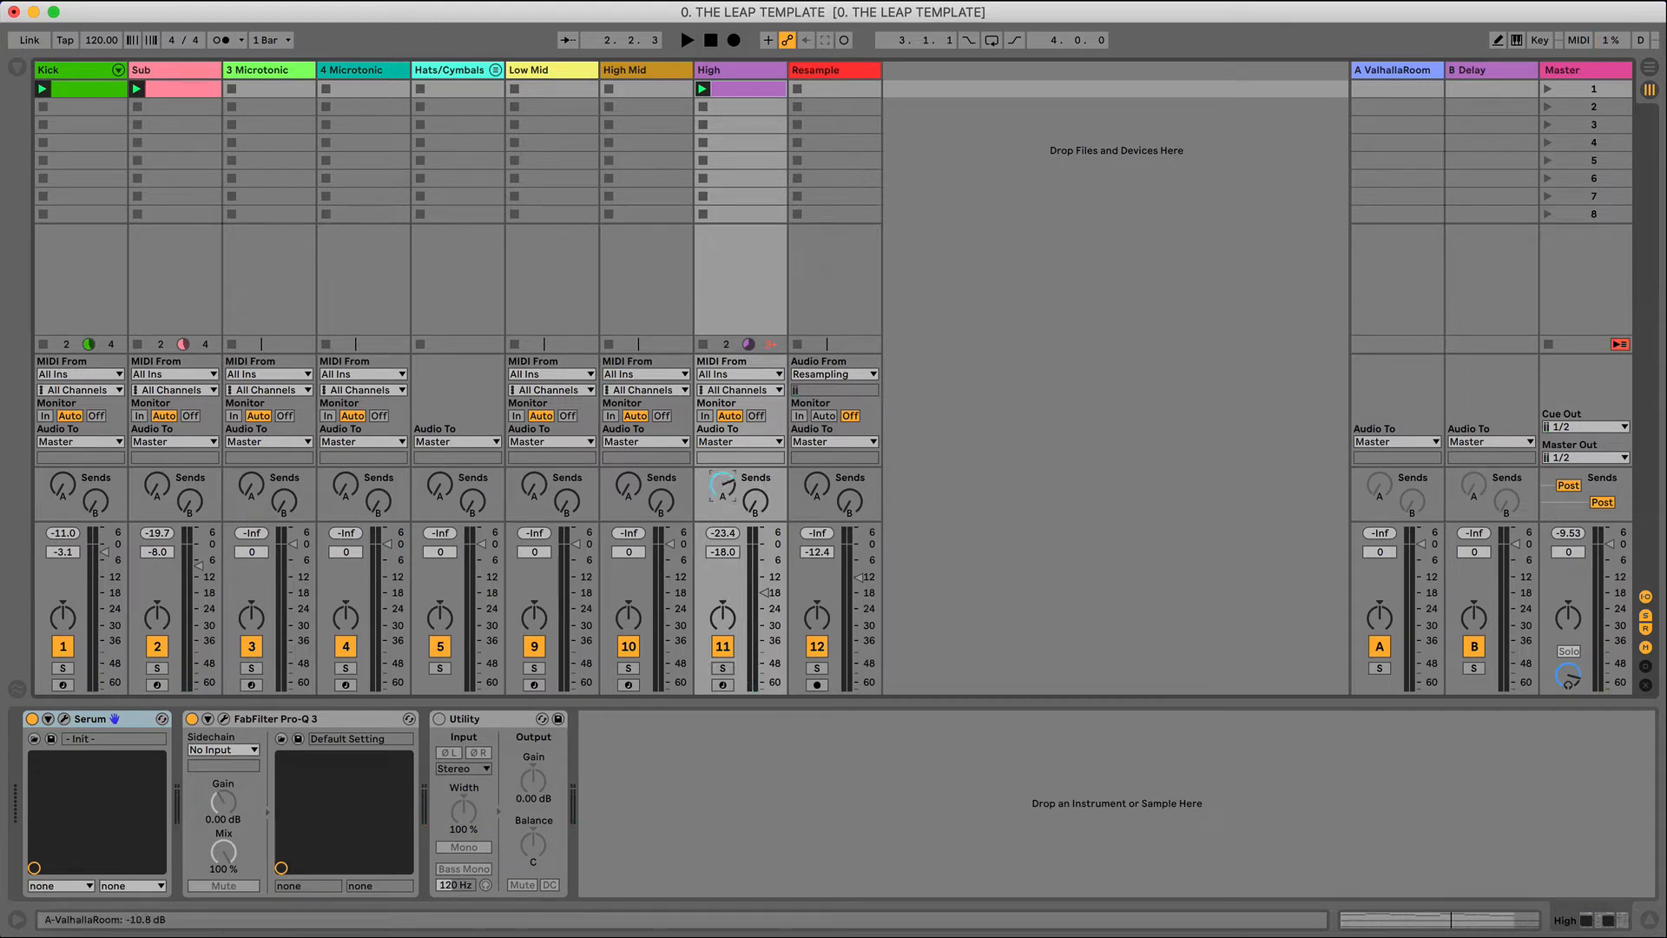
left_click(1419, 73)
key("space")
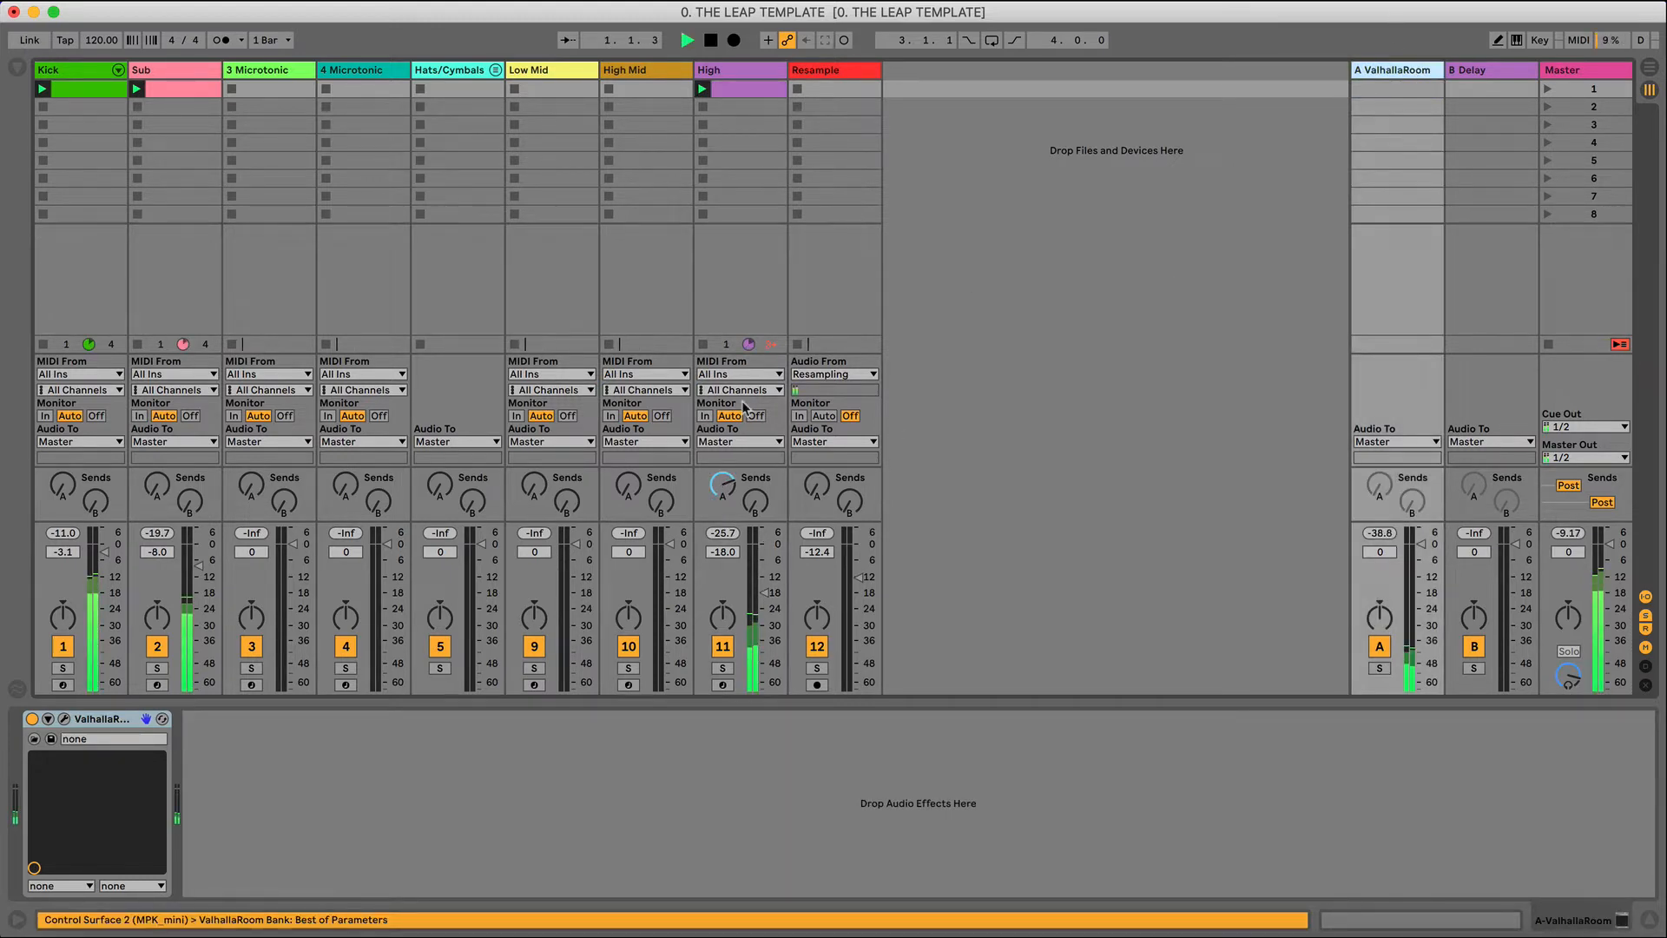
left_click(722, 486)
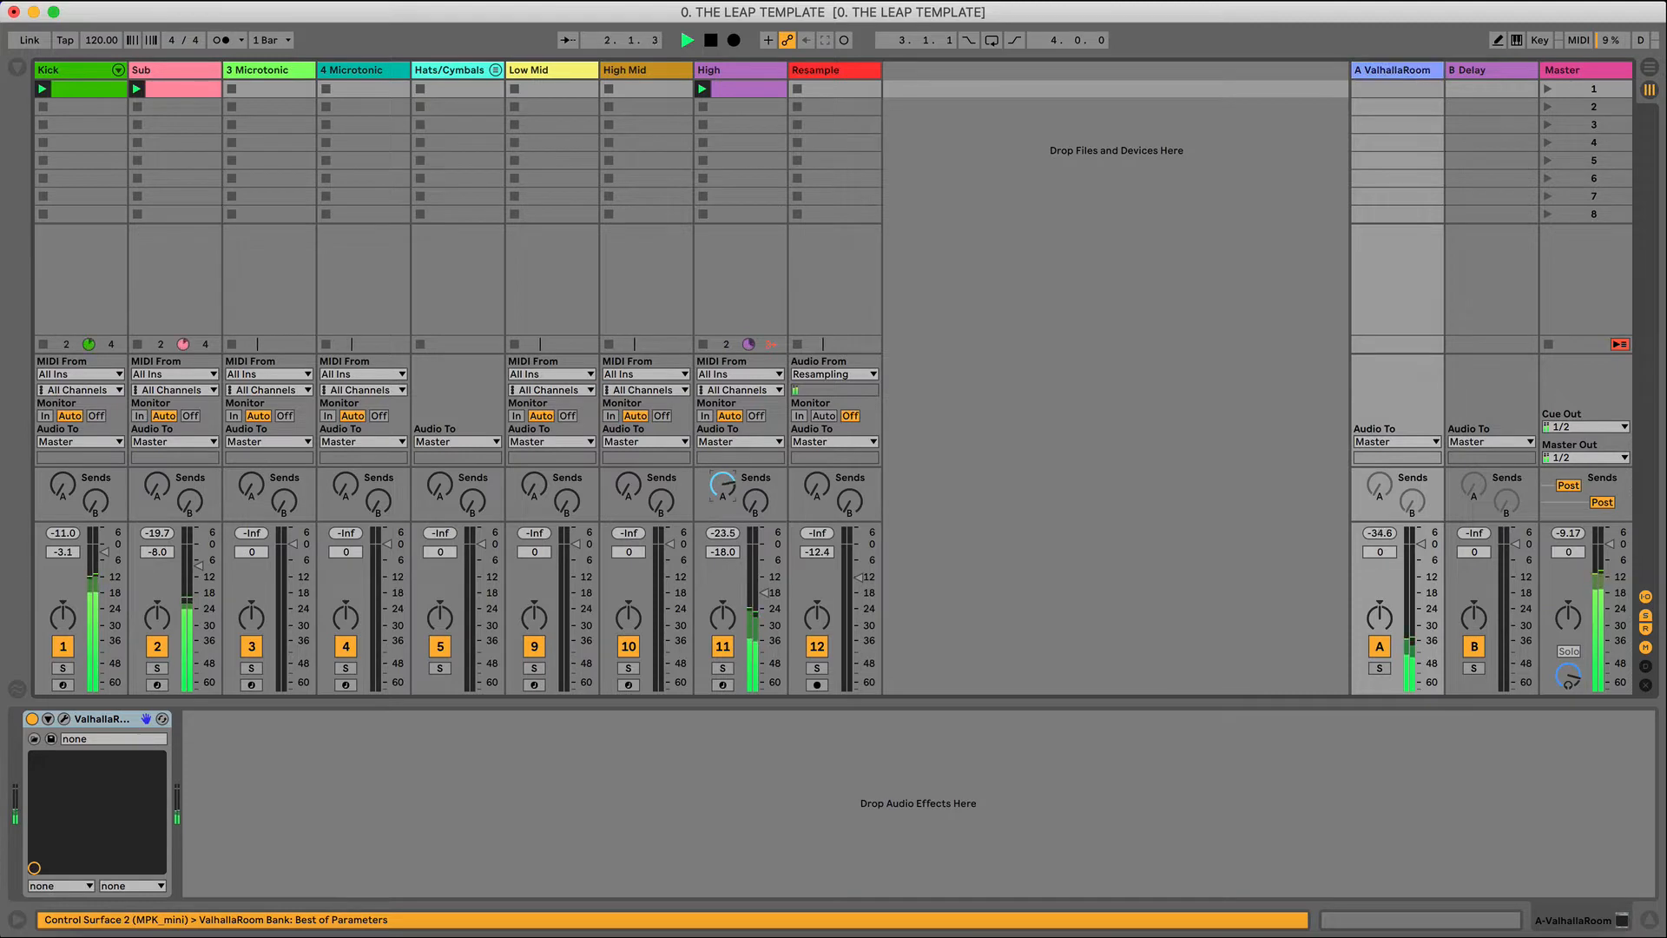
key("space")
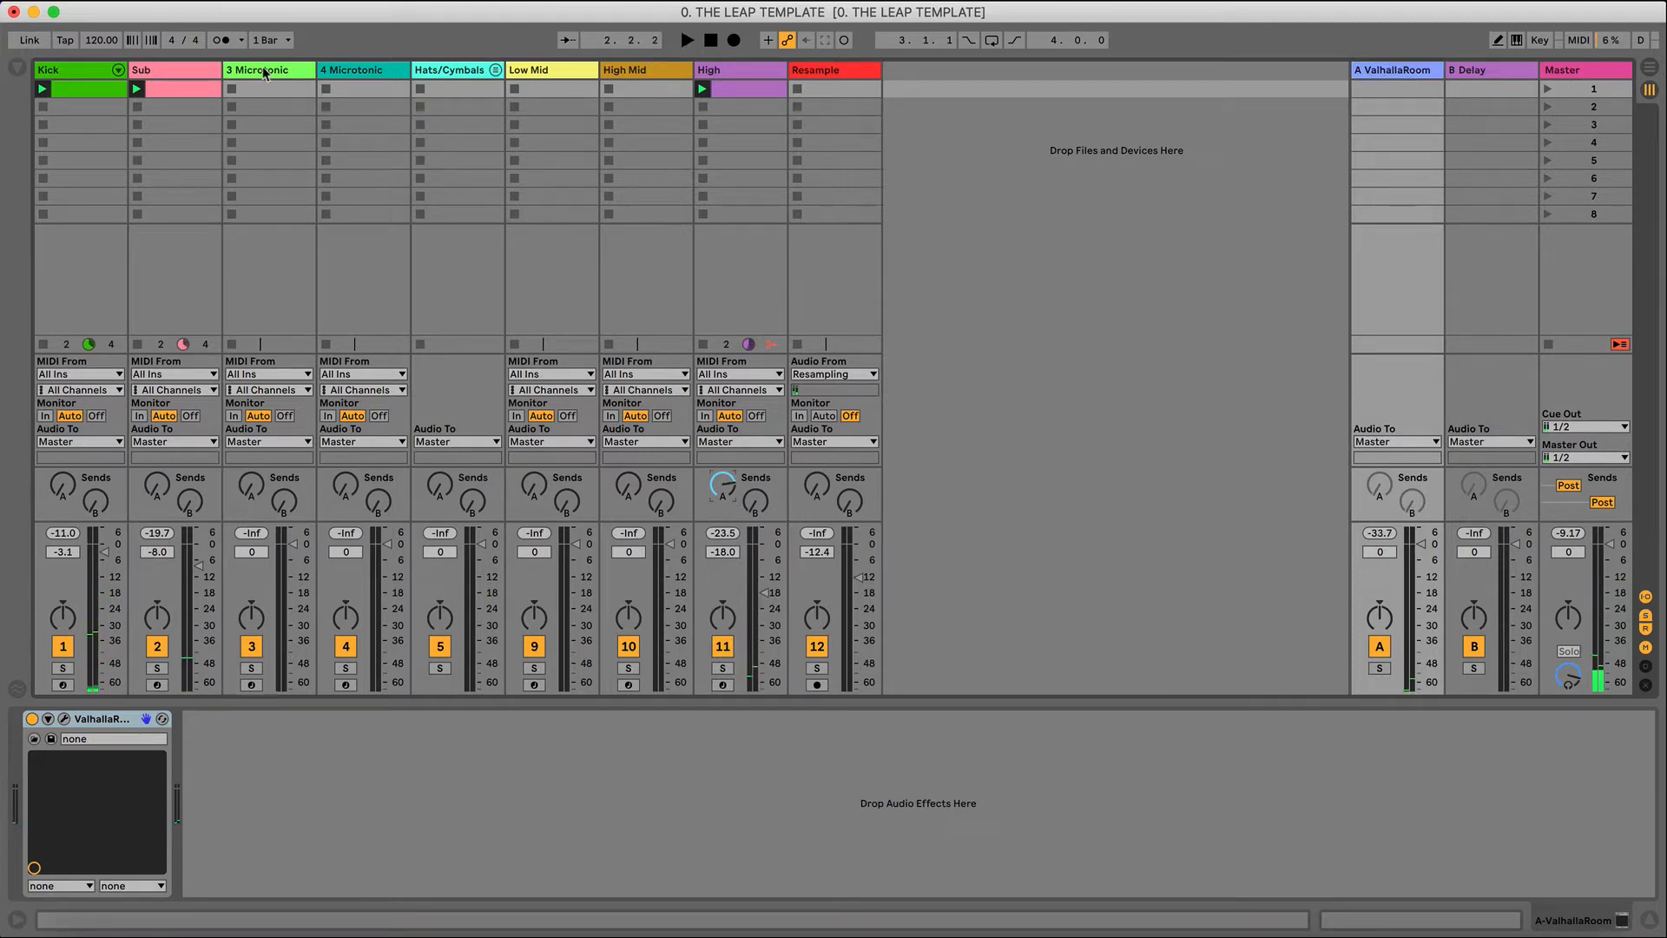
- Open the Microtonic plugin on the 3 Microtonic track and move its window clear of that track's clip slots
left_click(265, 72)
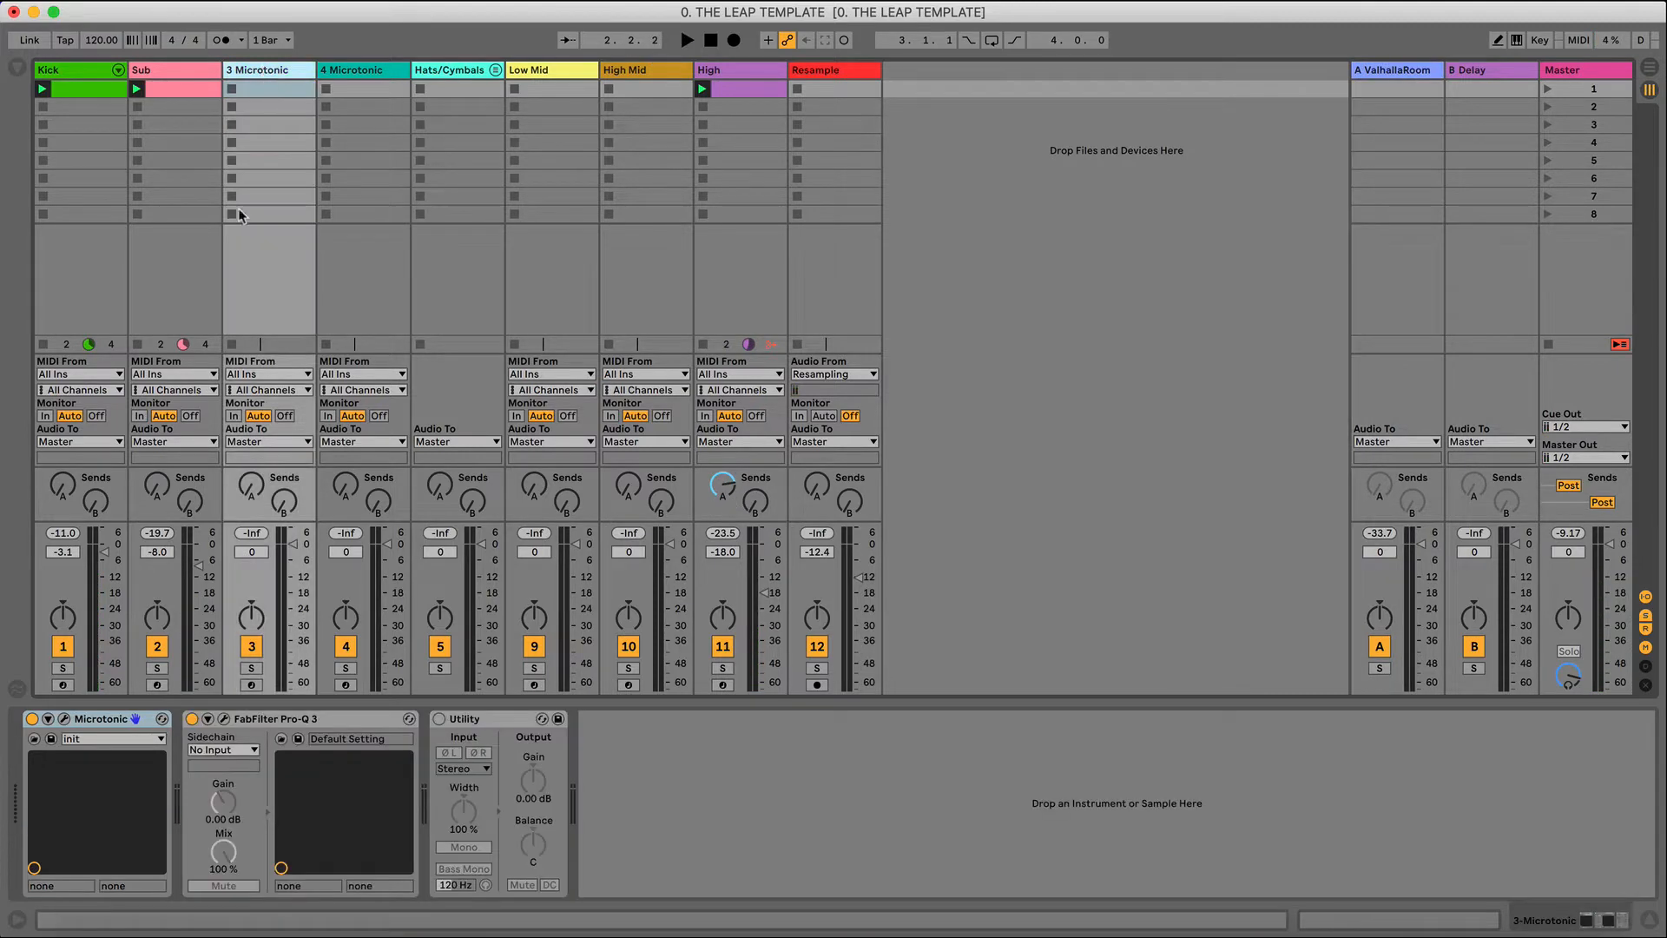
left_click(64, 720)
left_click_drag(445, 58, 1027, 168)
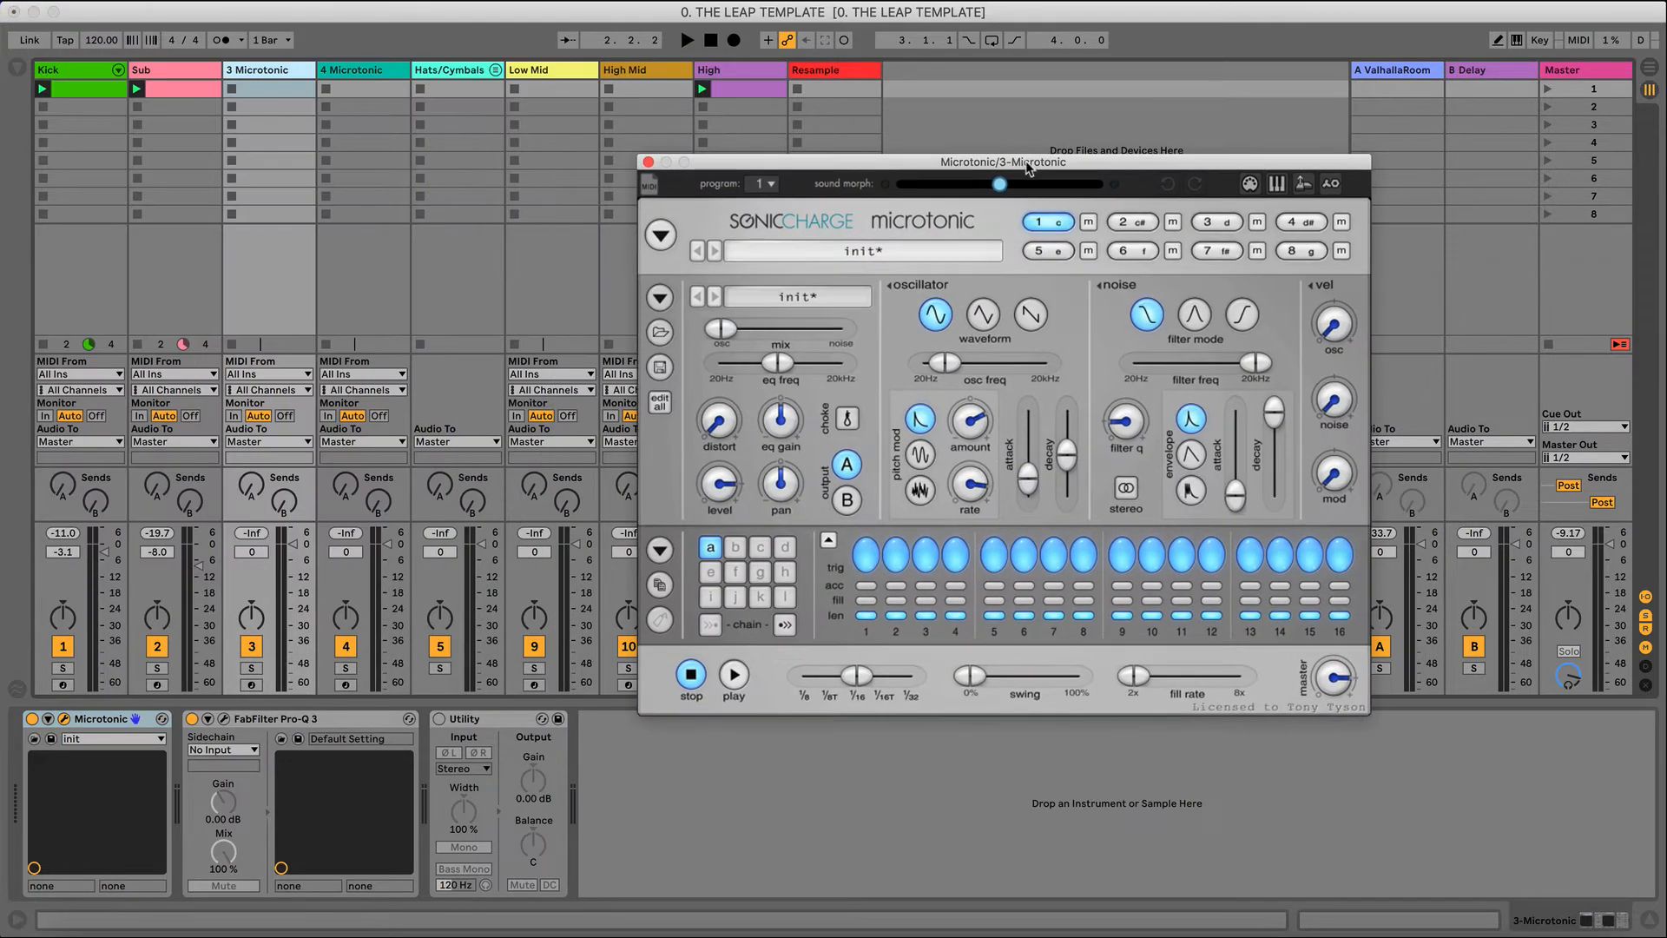
- Randomize the whole Microtonic preset, solo the 3 Microtonic track and audition the pattern with the track volume lowered to about -25 dB
left_click(660, 236)
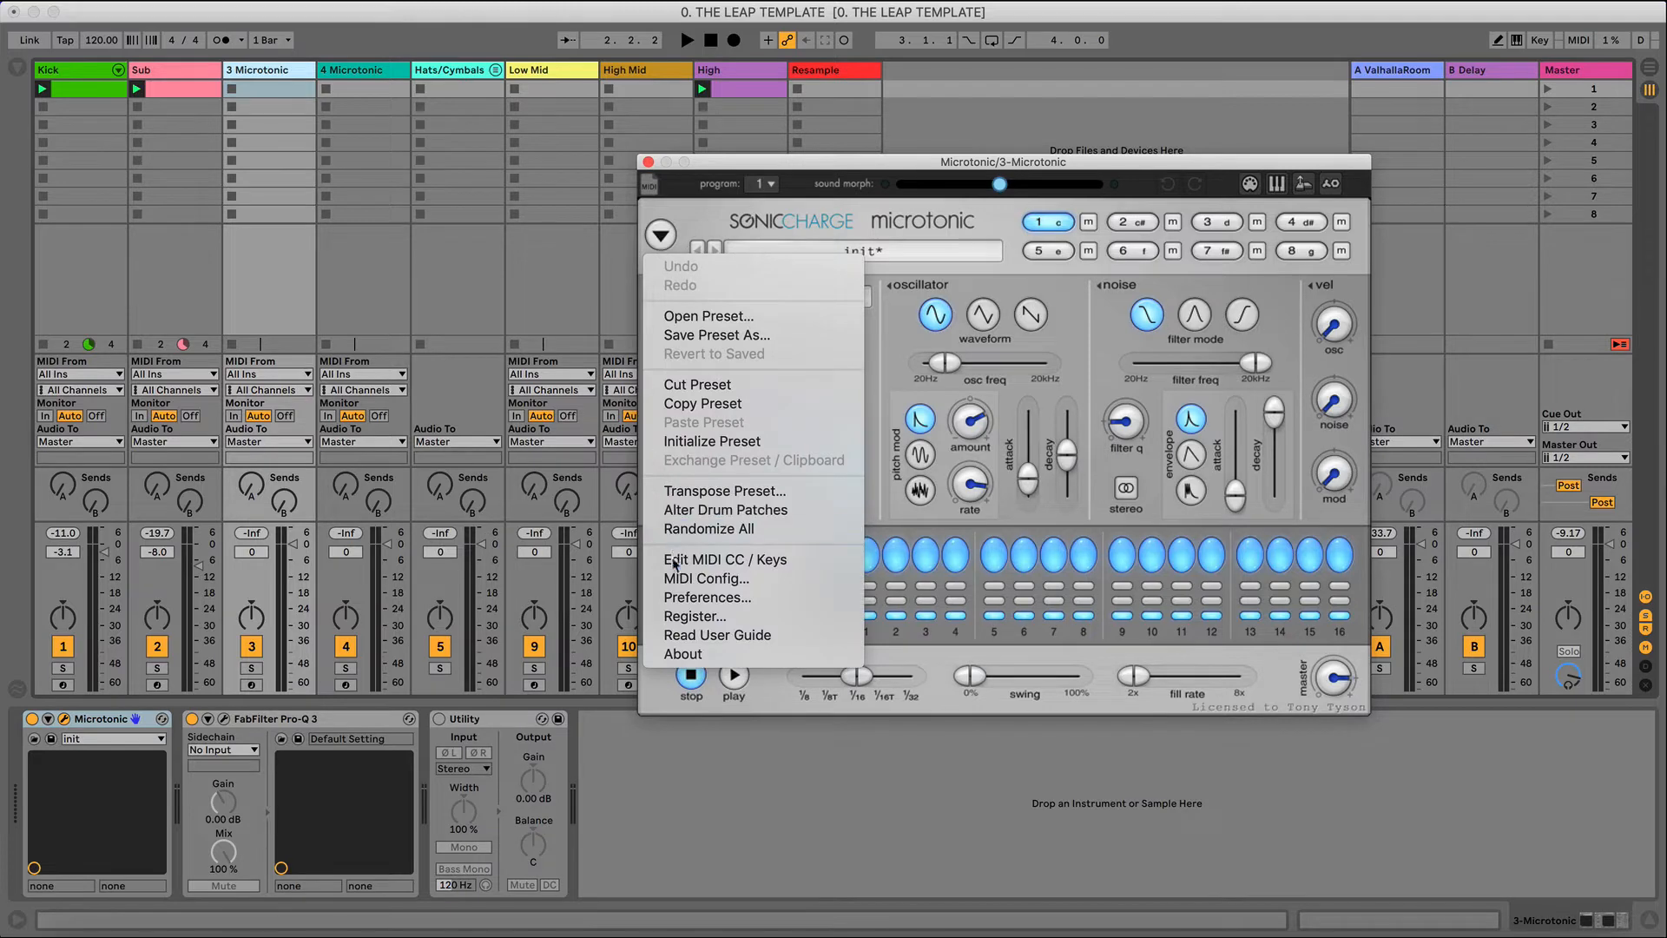
left_click(677, 530)
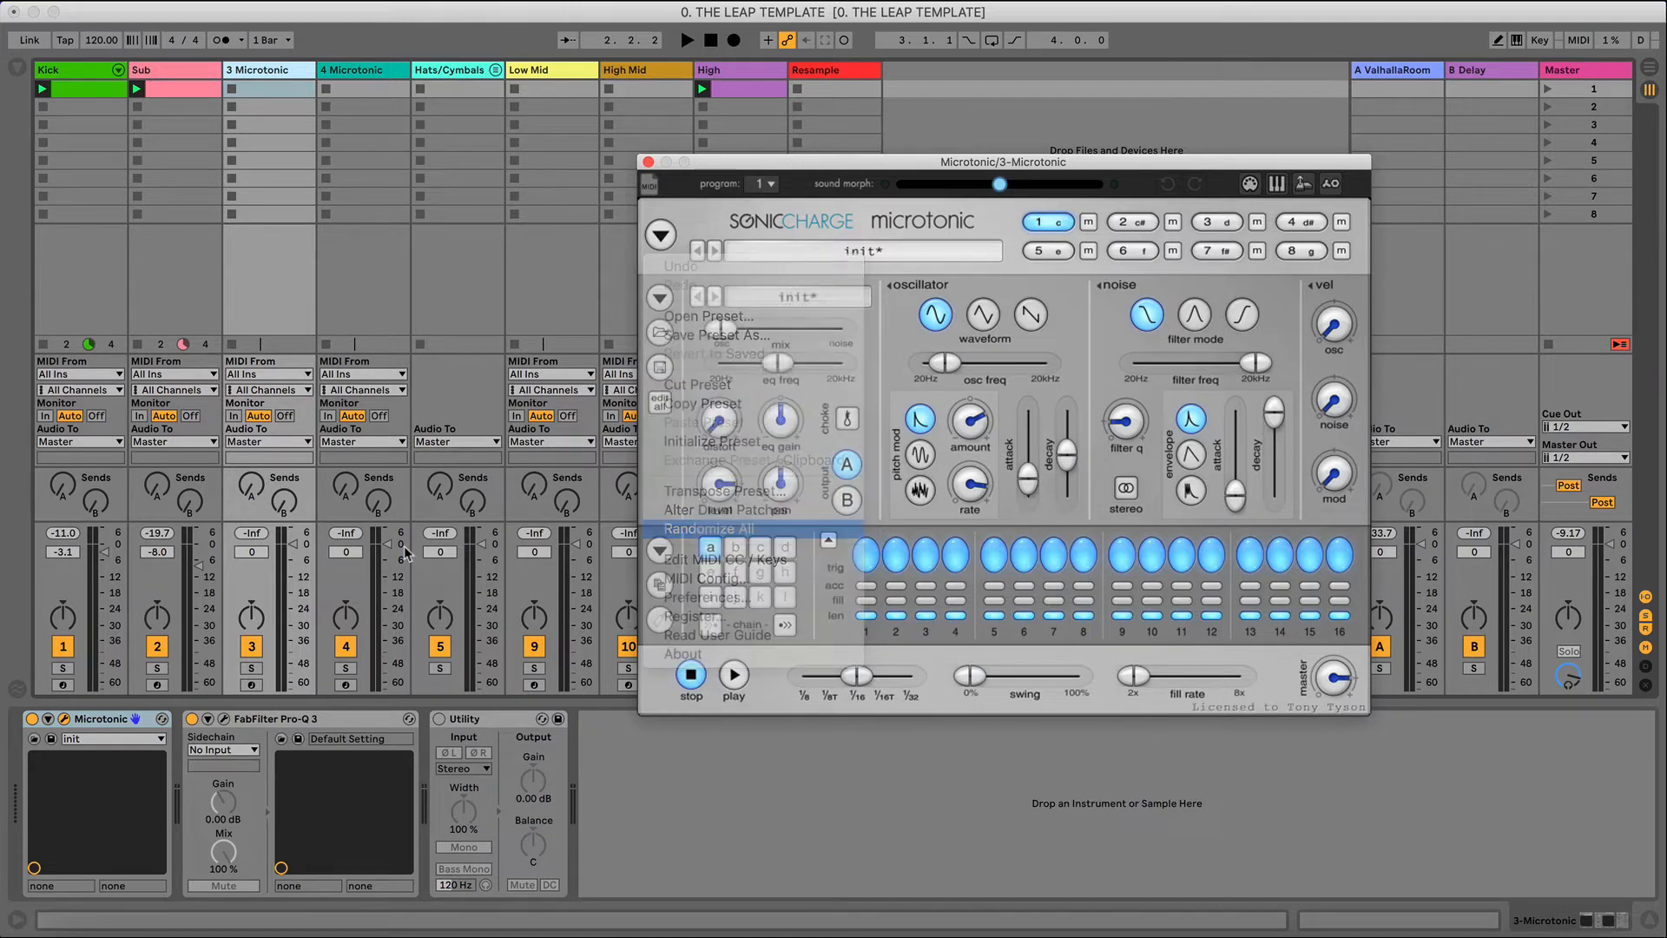
left_click(250, 668)
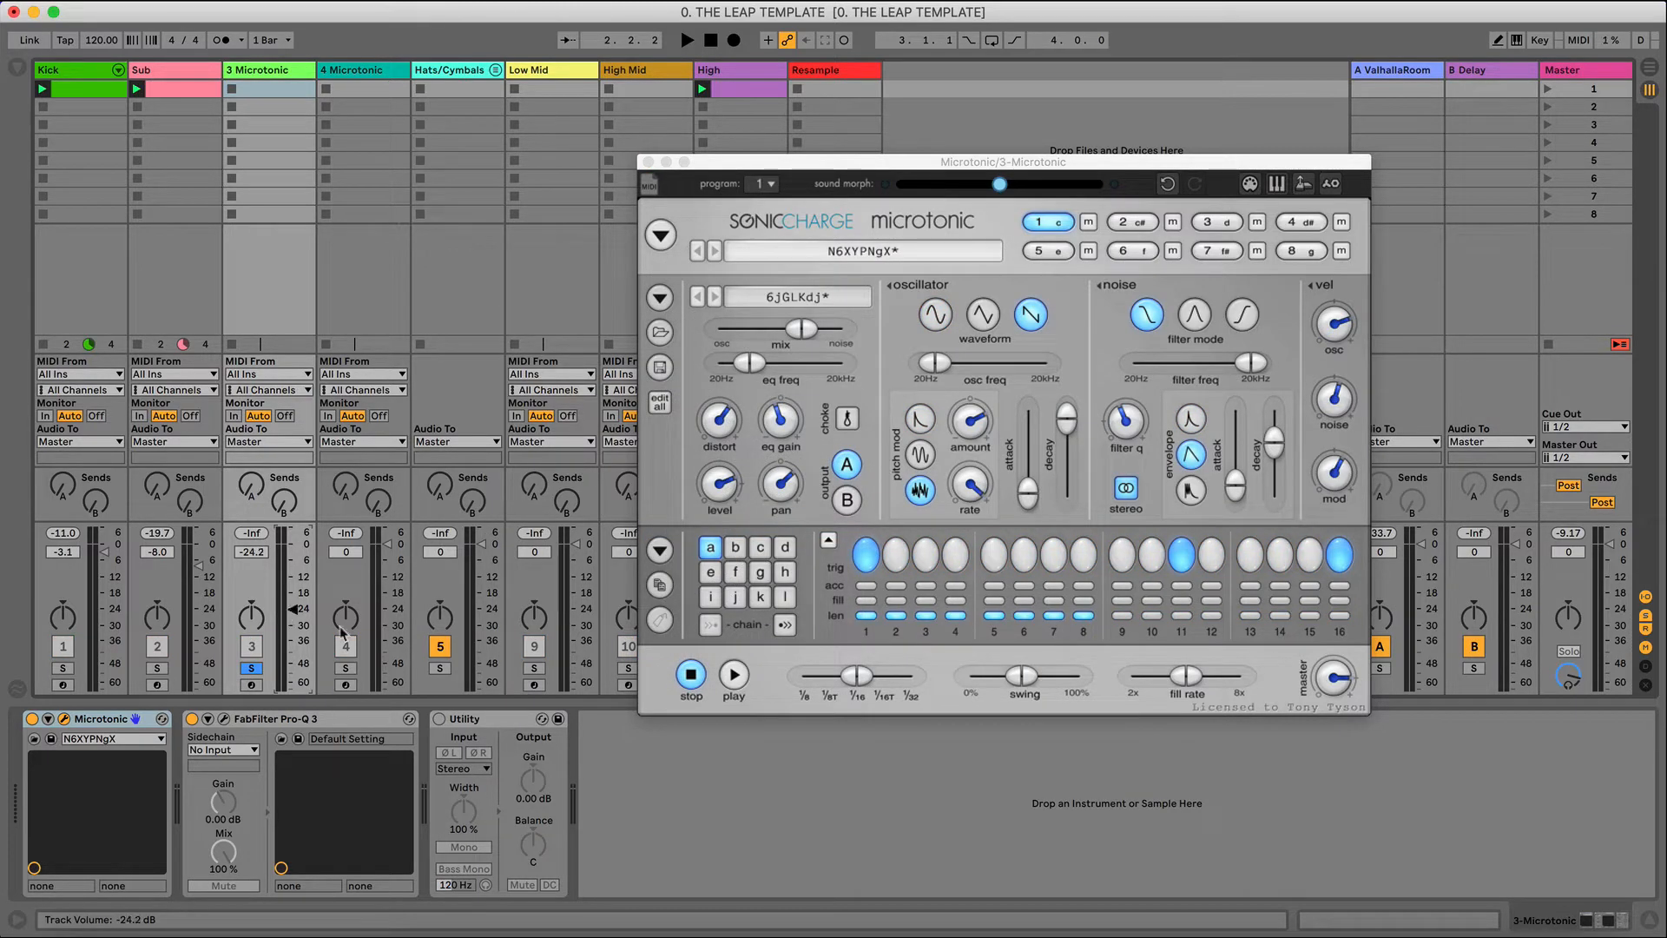
left_click(734, 680)
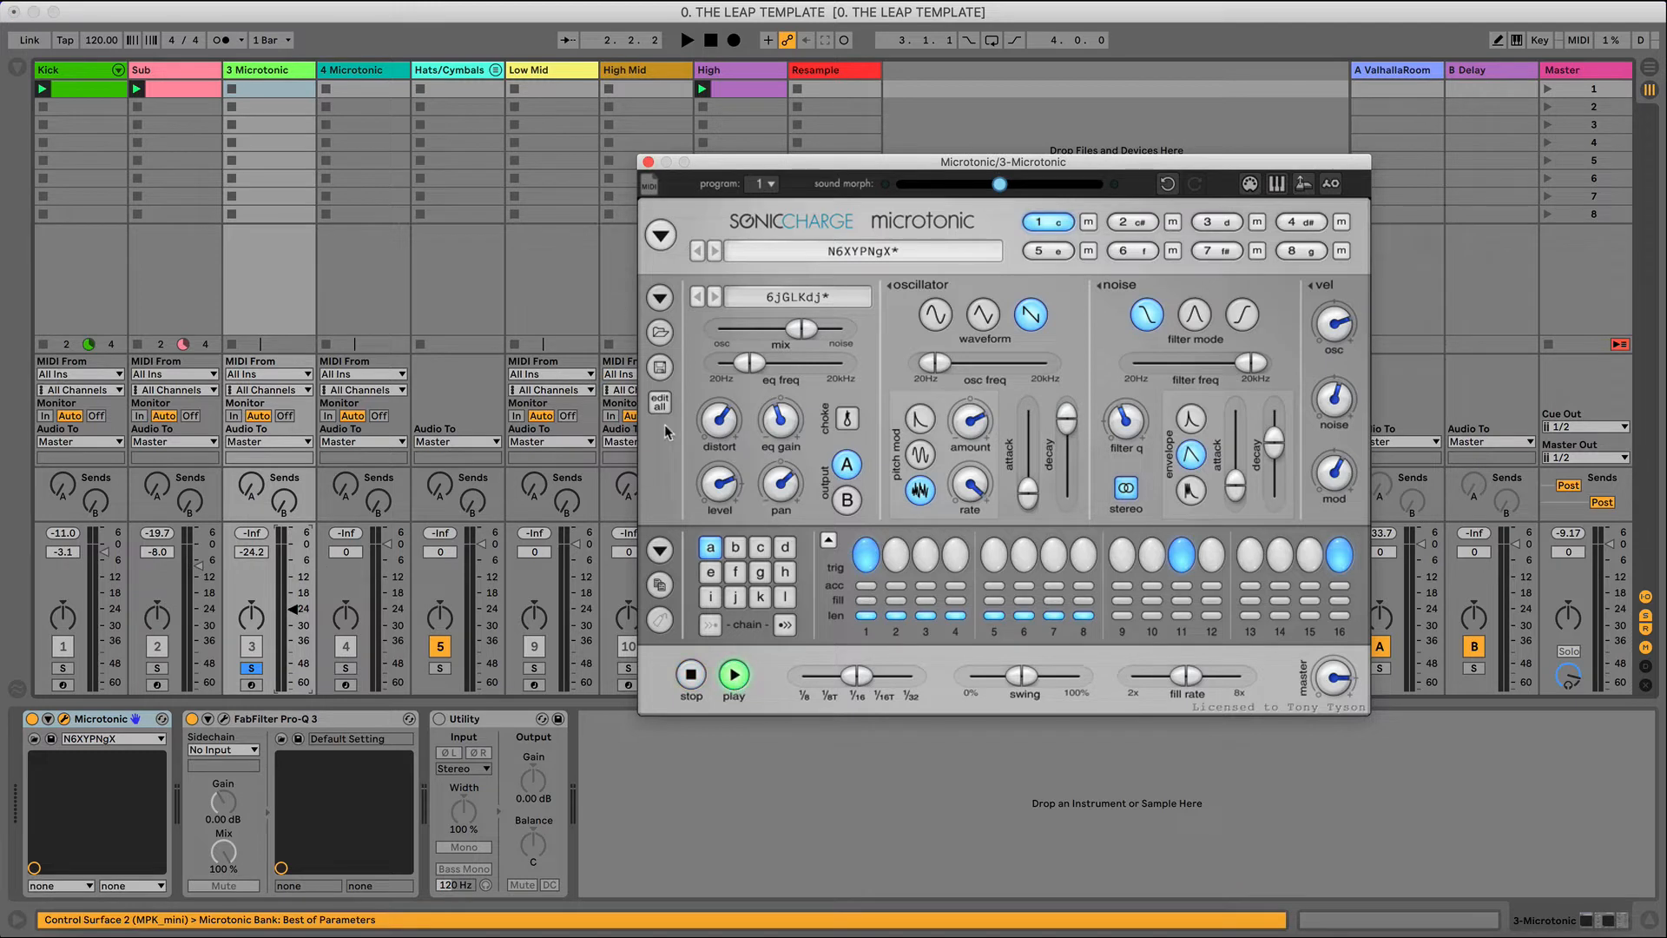
key("space")
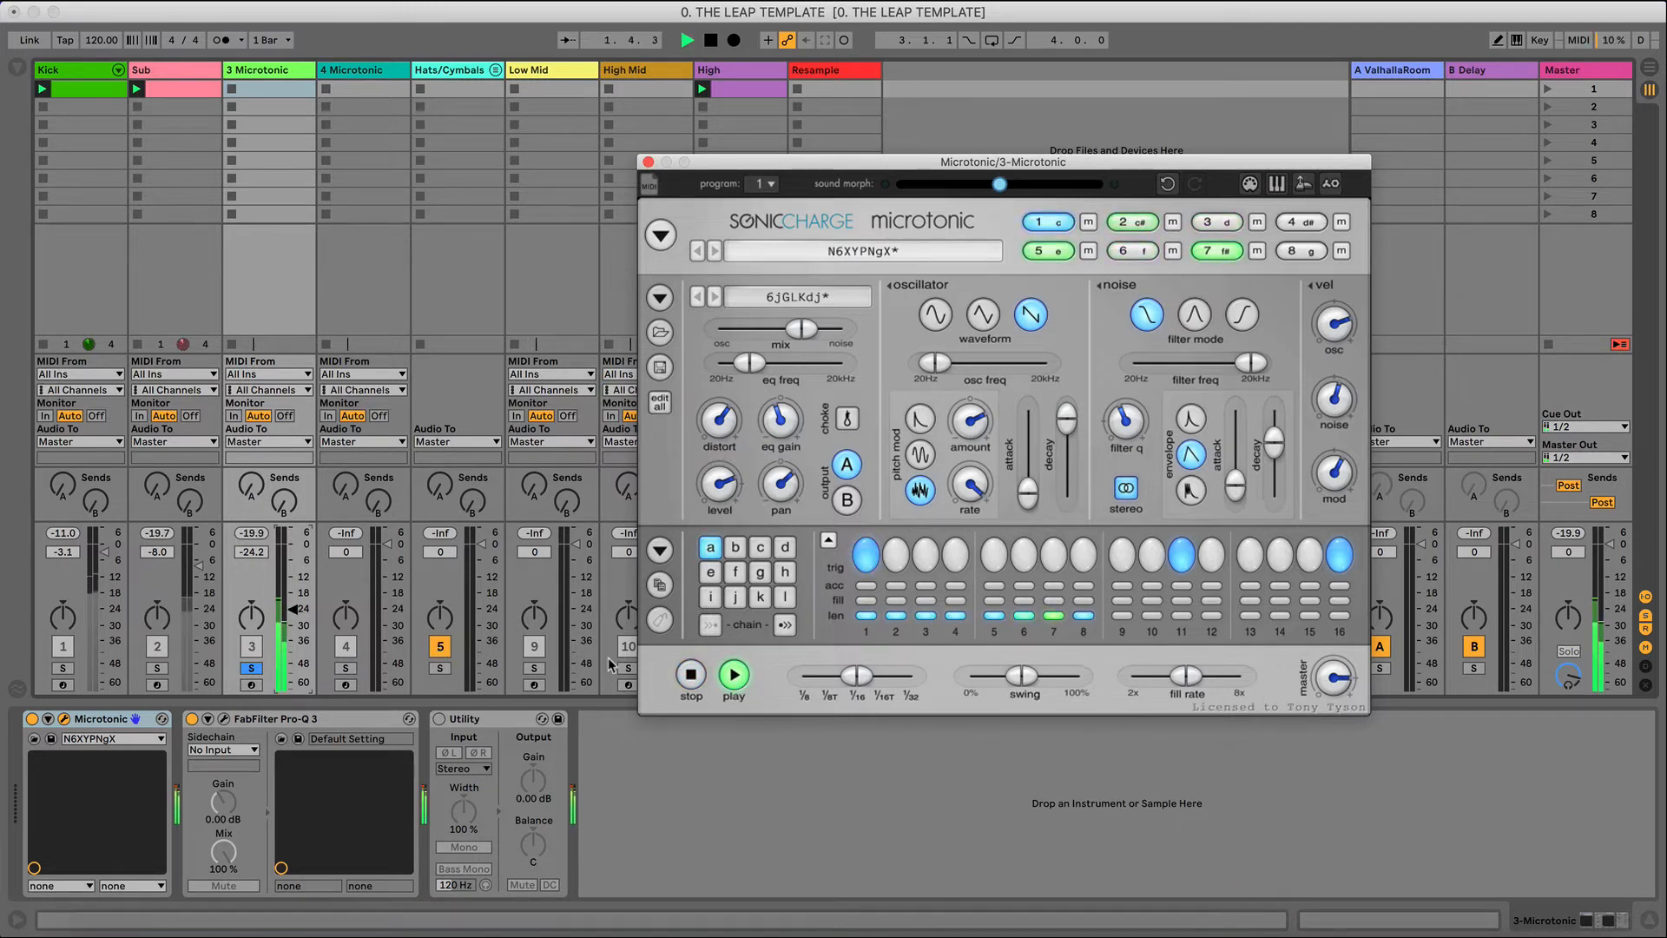
key("space")
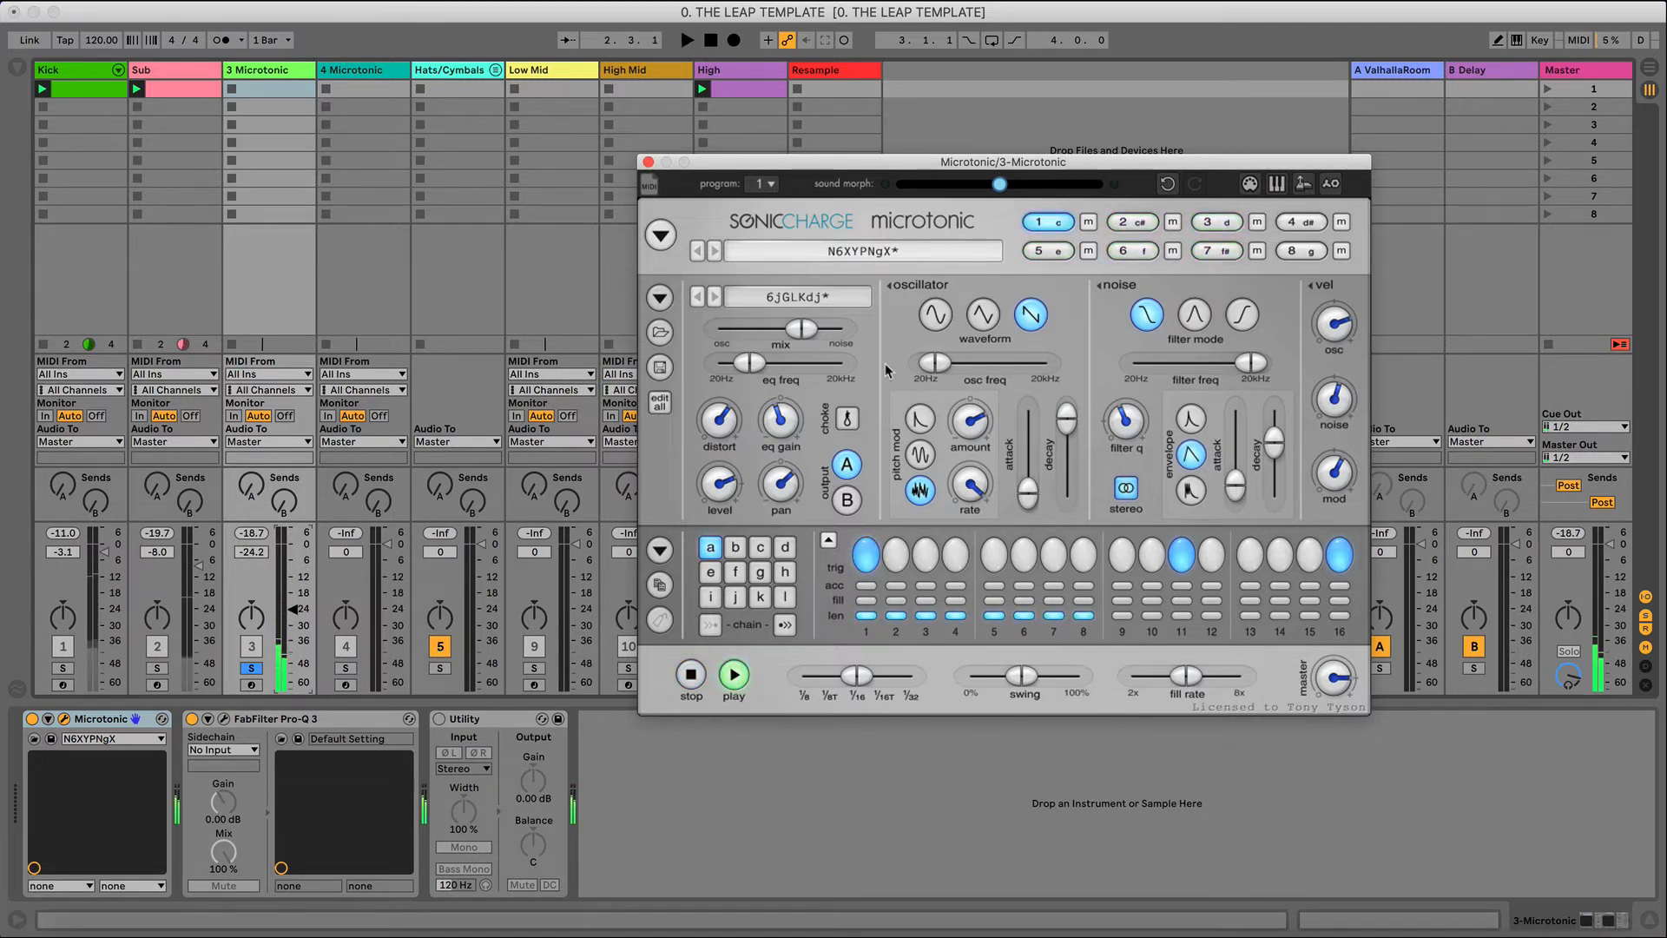
key("space")
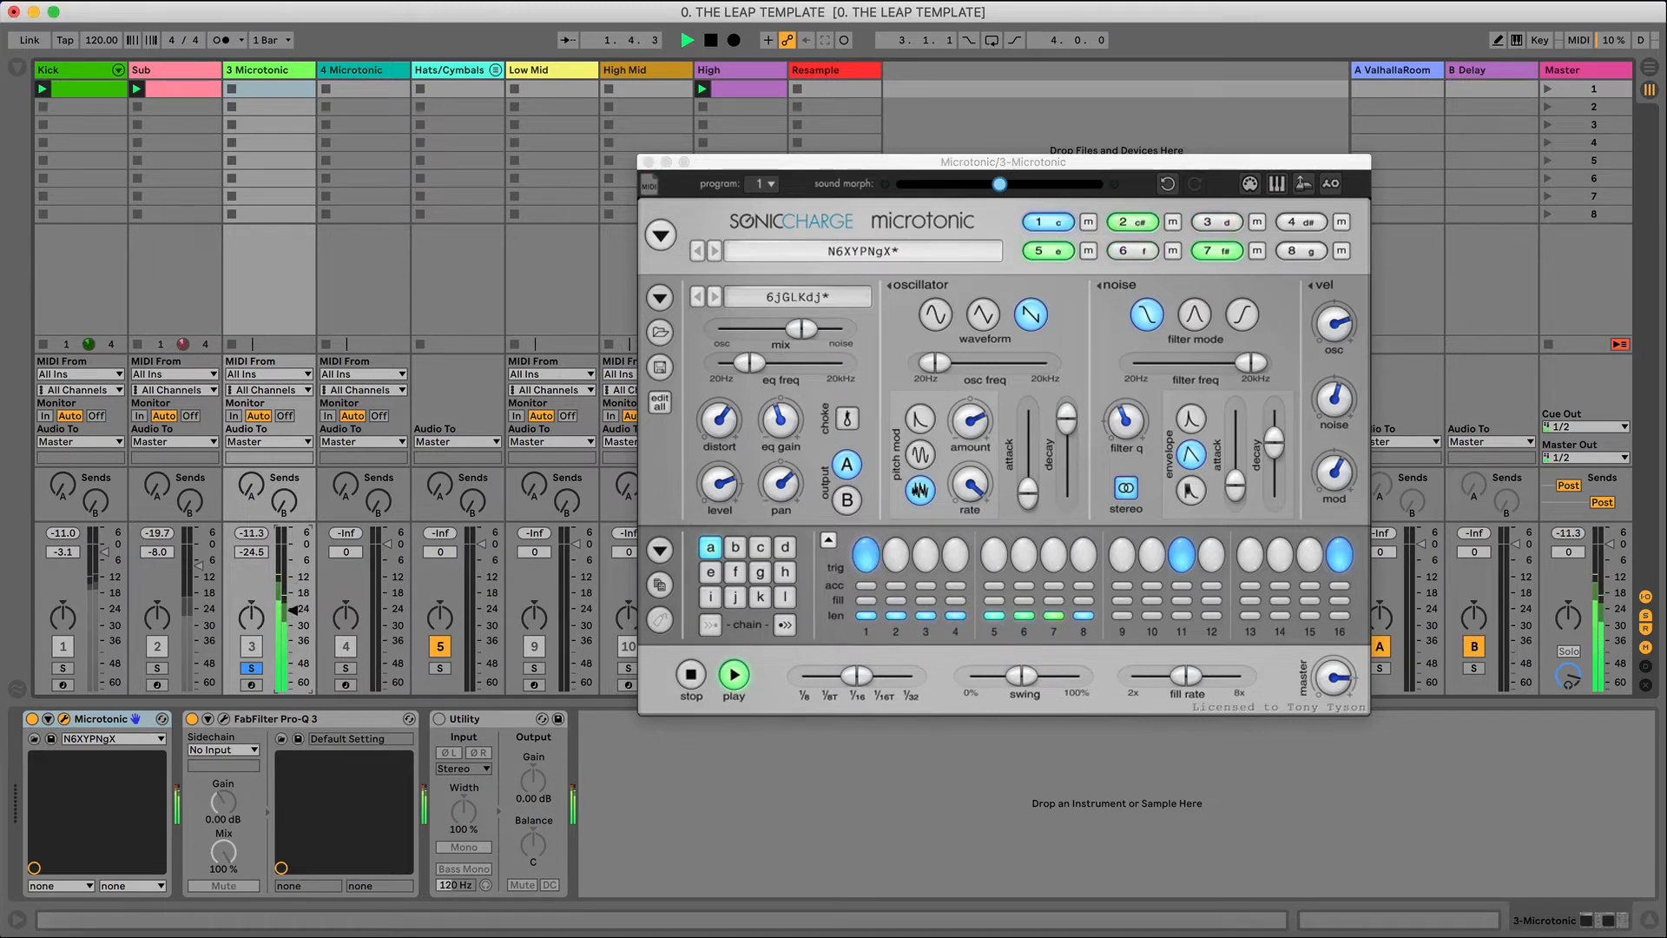
key("space")
- Randomize the whole Microtonic preset several more times, auditioning the patterns and raising the 3 Microtonic track volume to about -16.9 dB
left_click(920, 170)
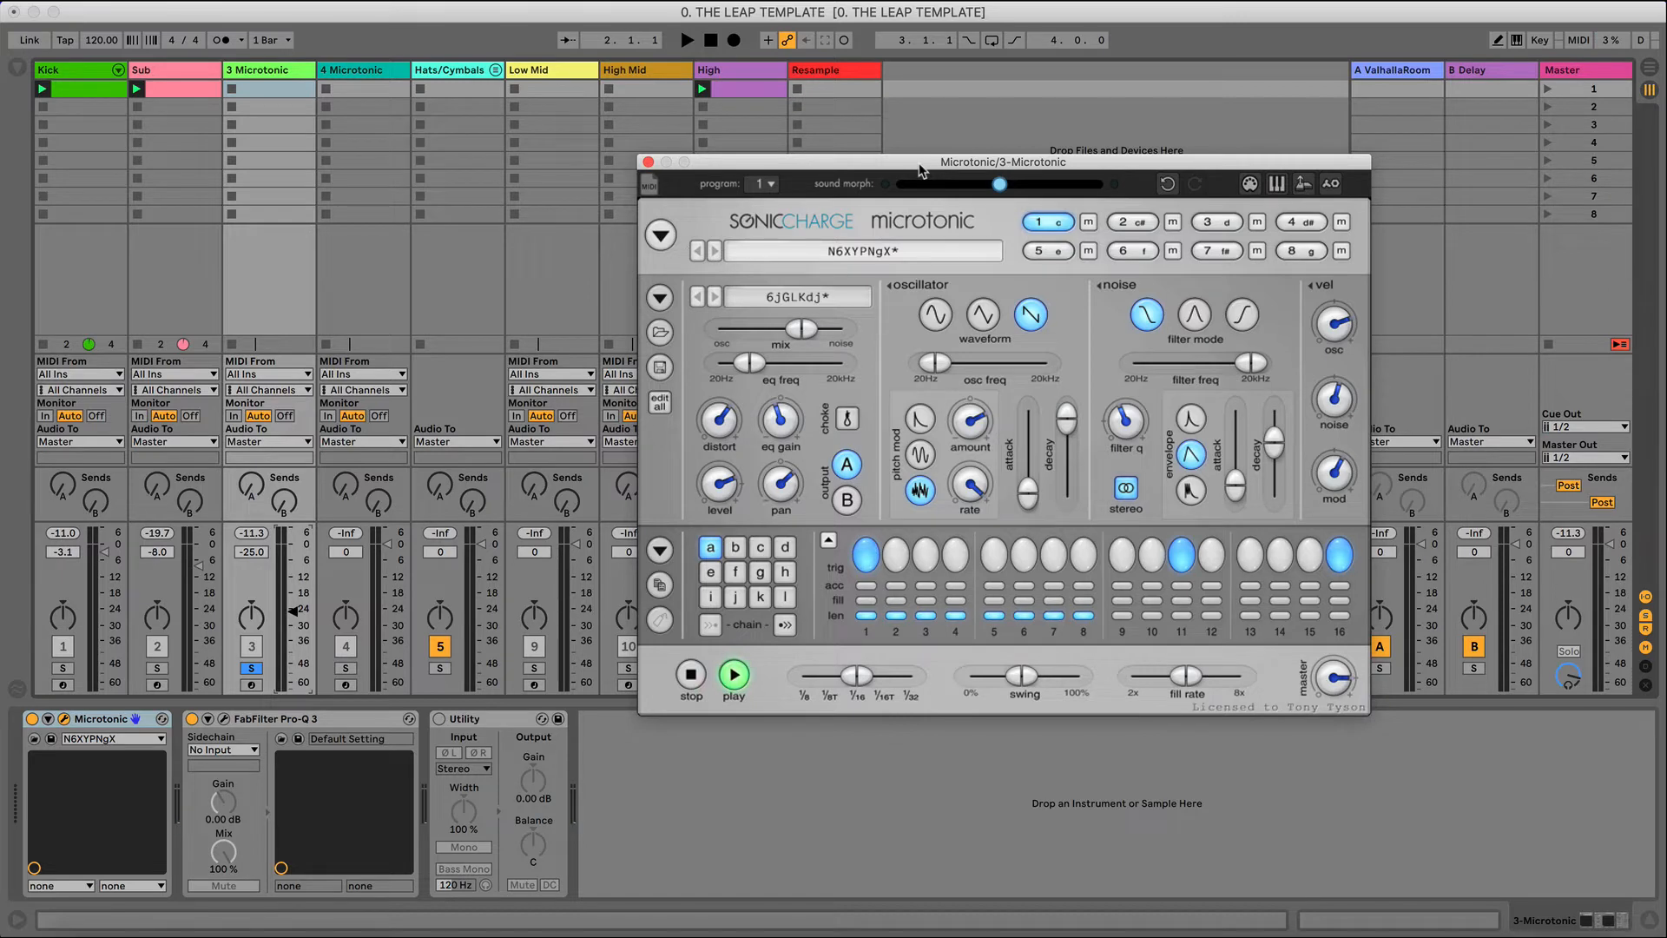
key("space")
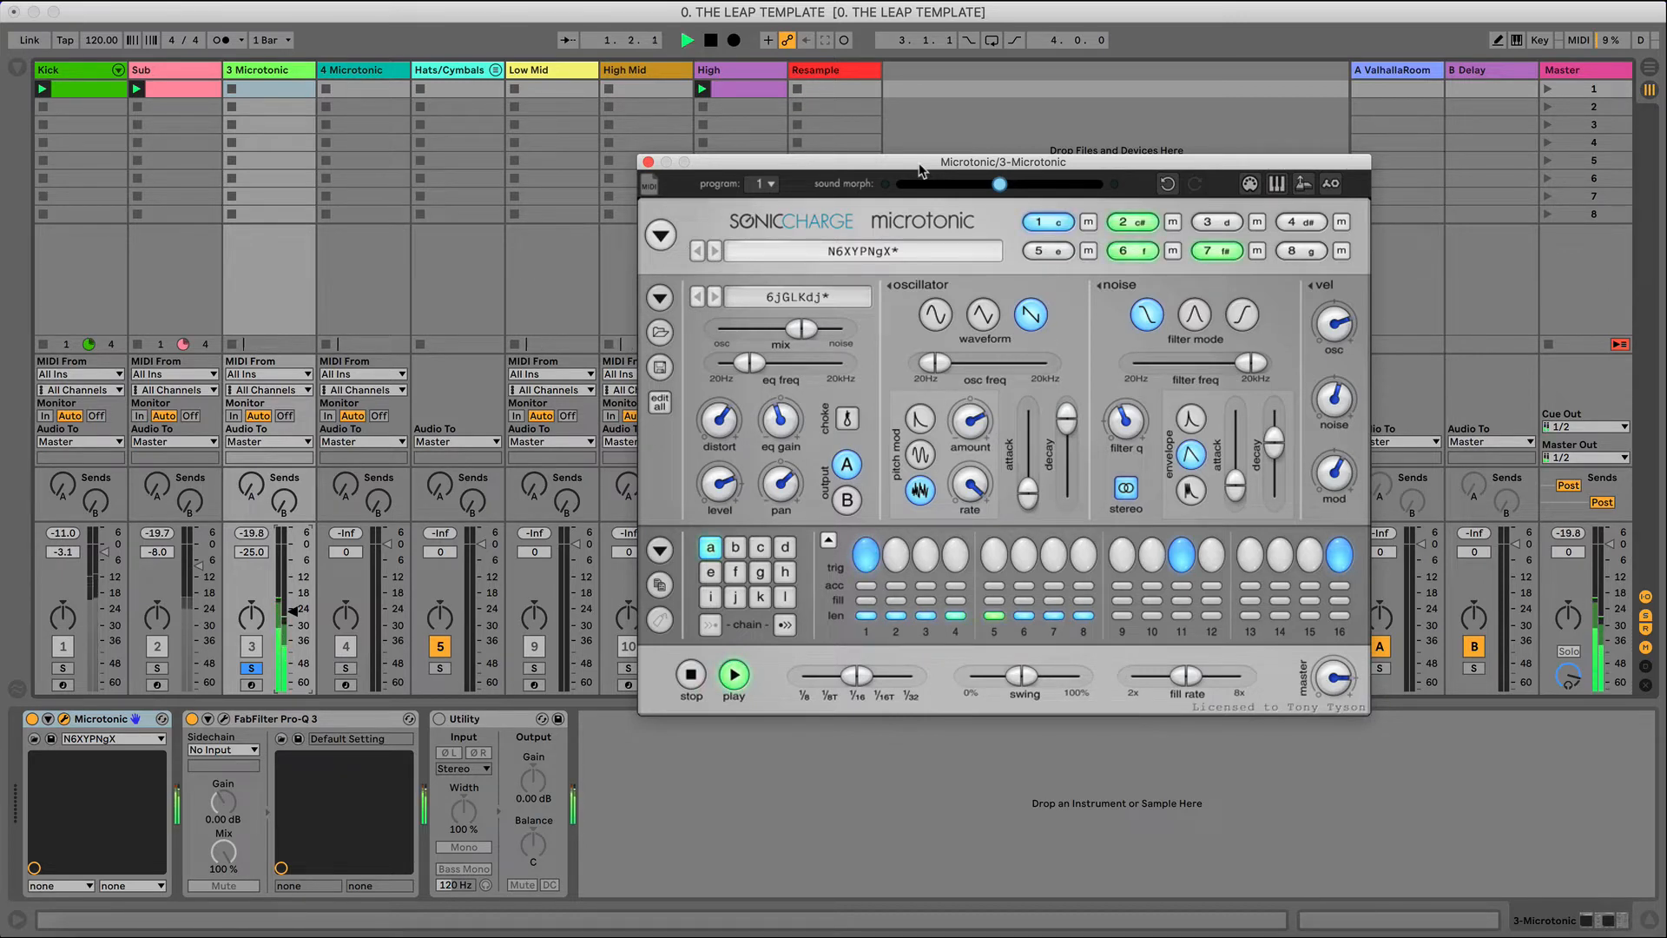
left_click(660, 237)
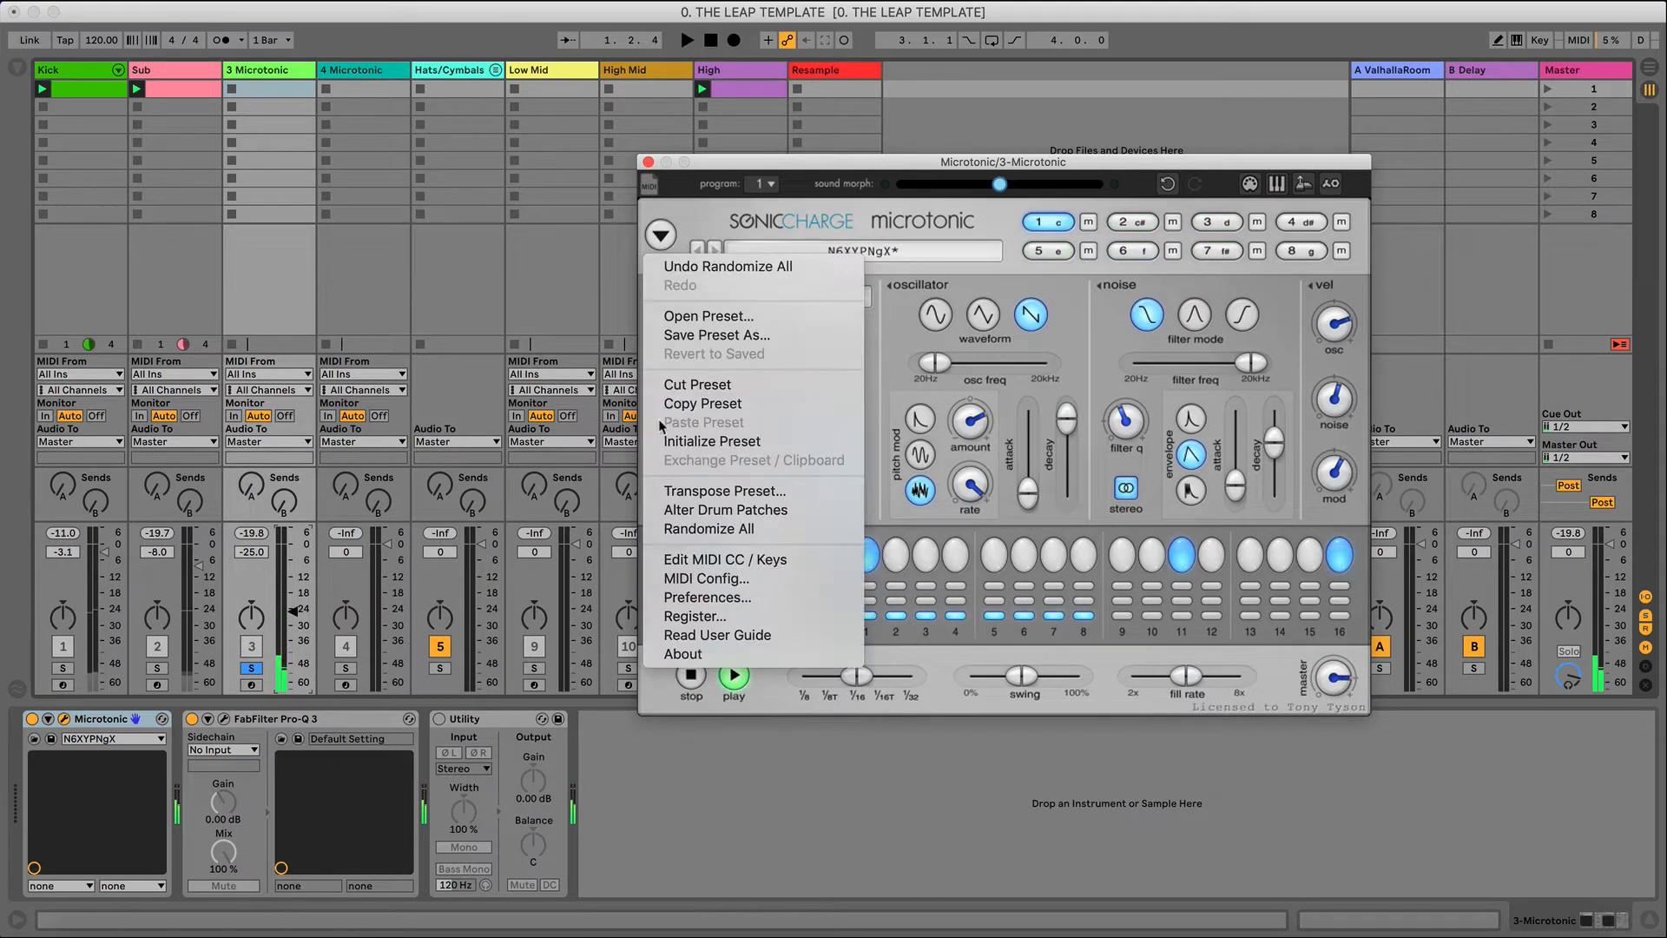
left_click(677, 525)
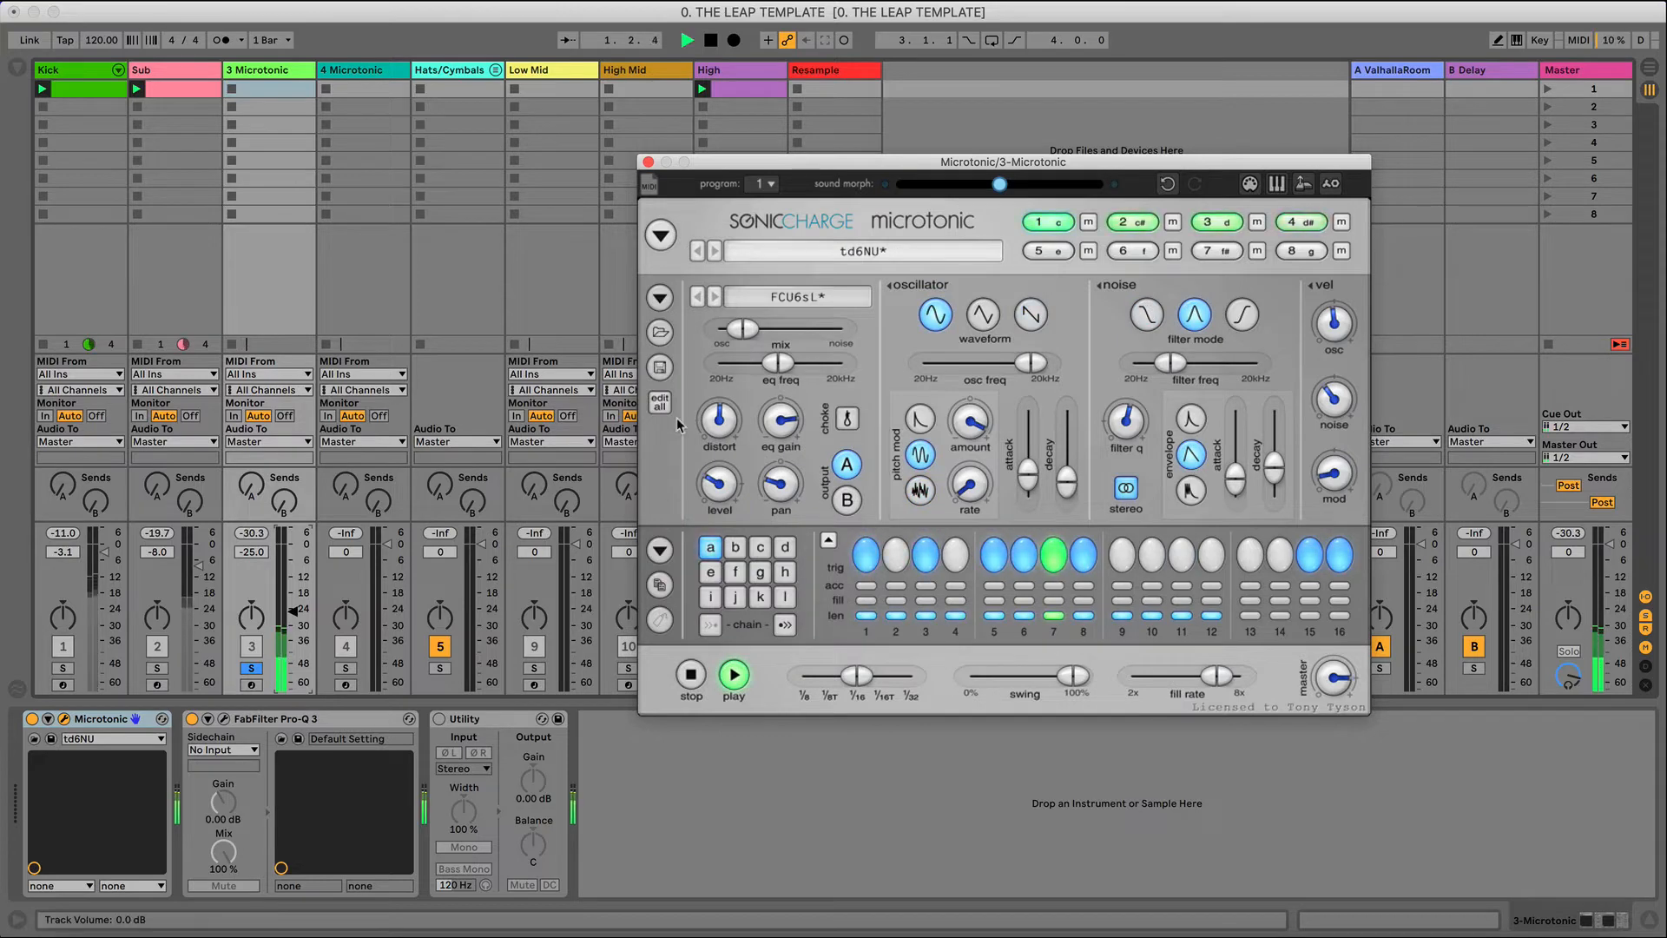
left_click(656, 239)
left_click(708, 528)
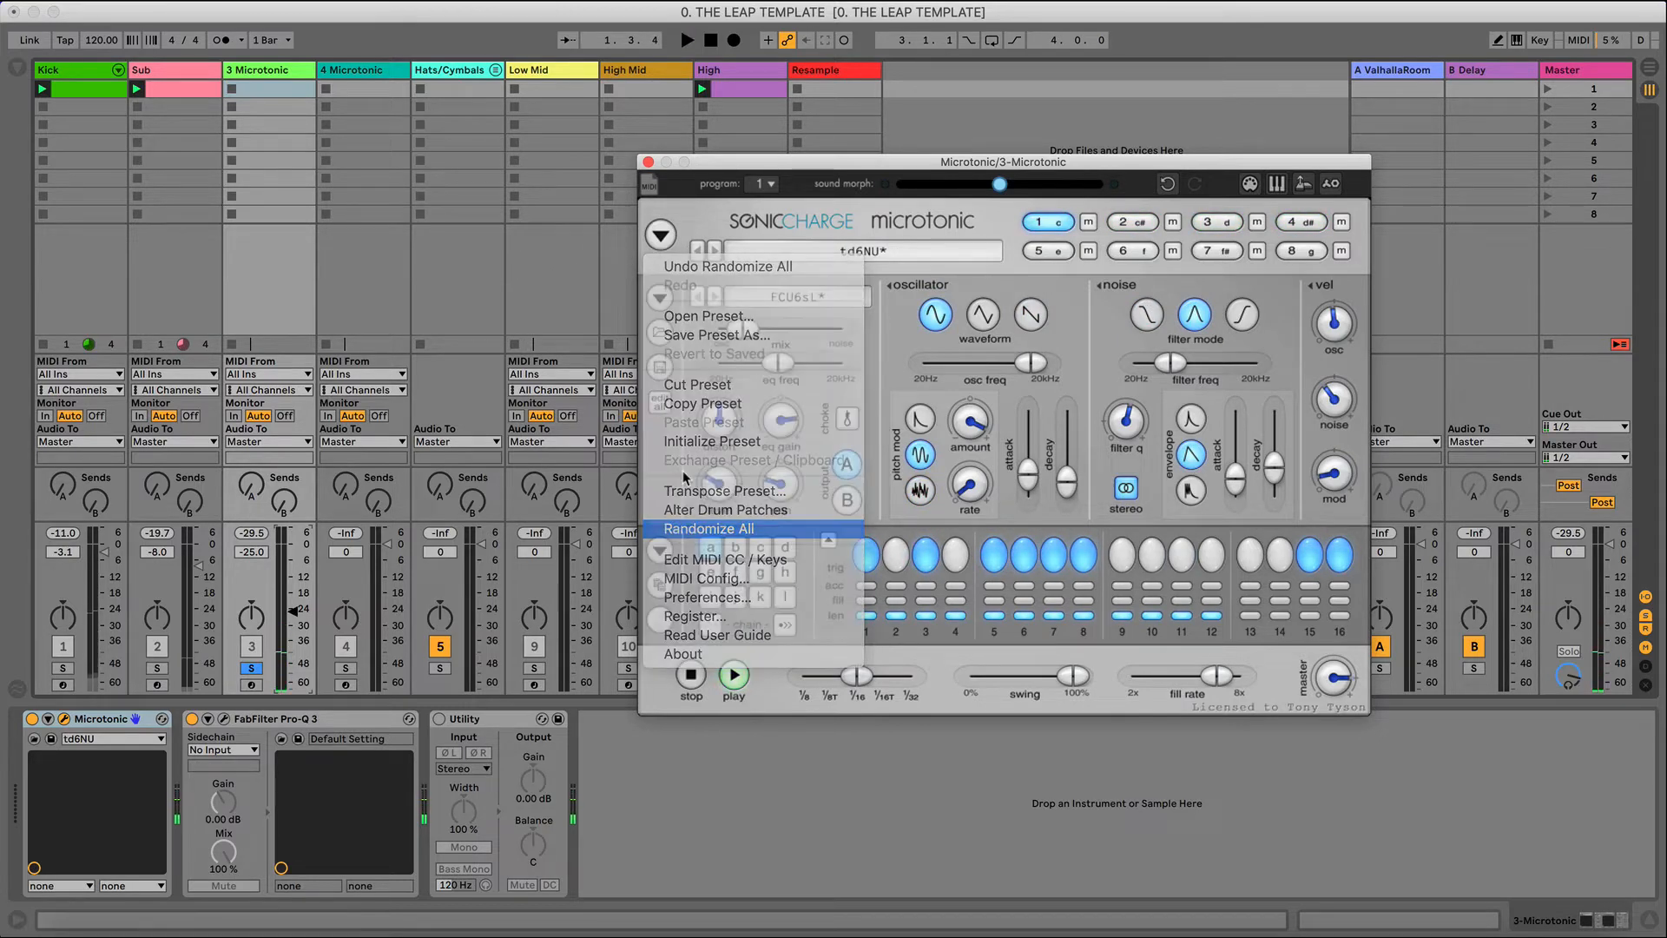
left_click(660, 237)
left_click(708, 528)
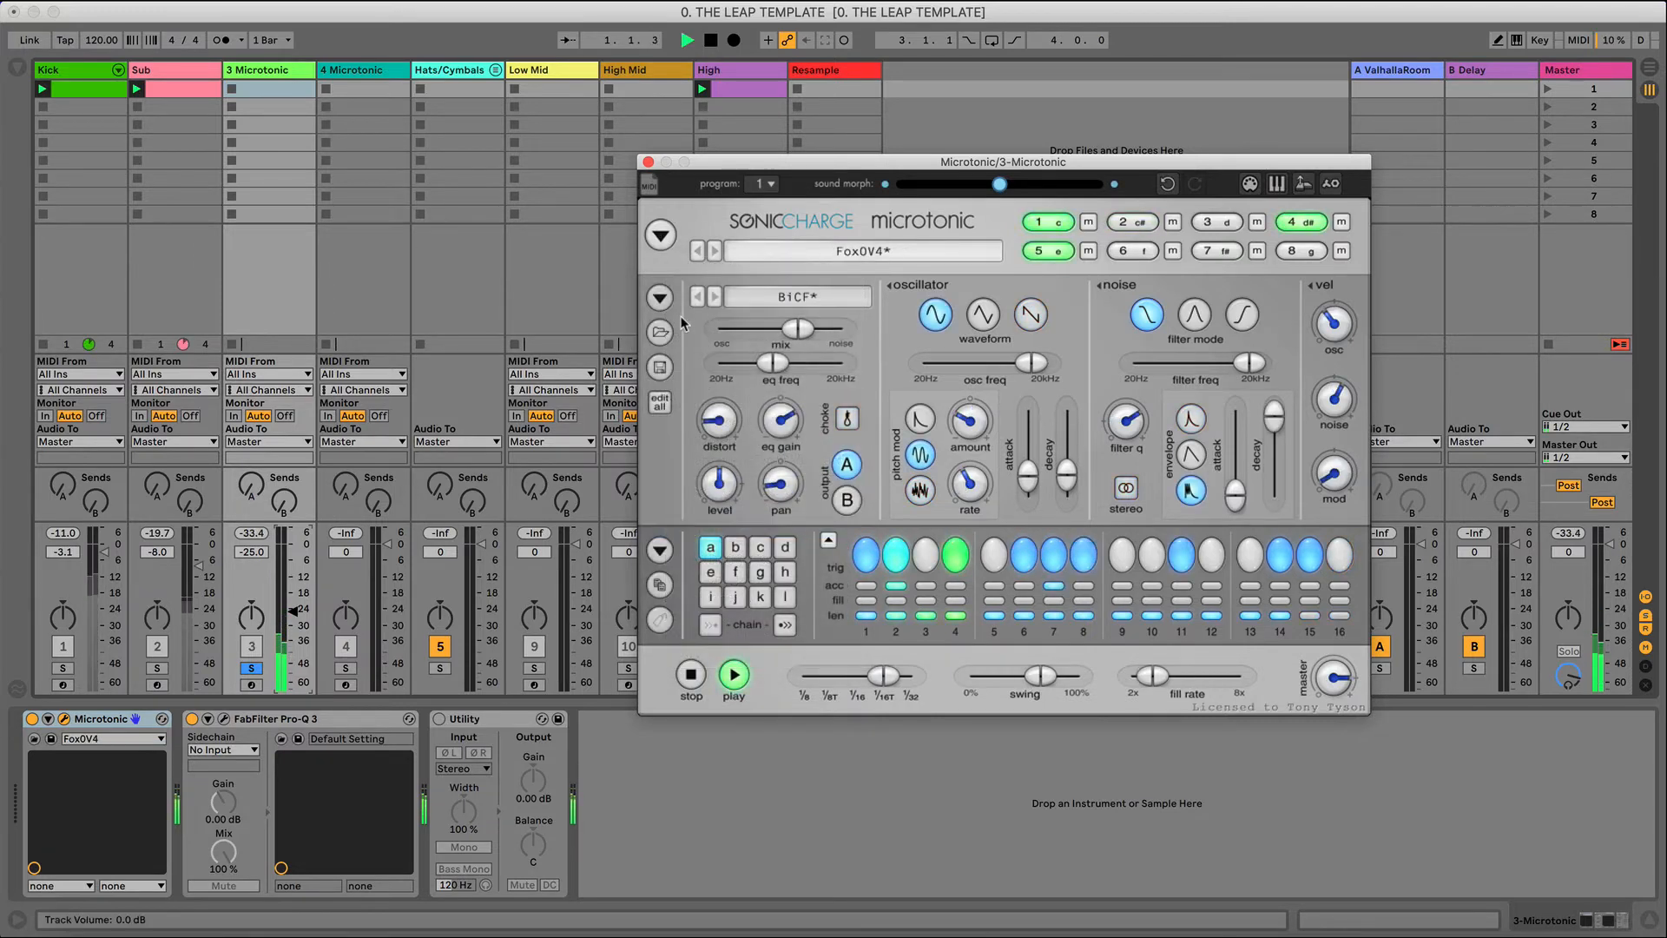
left_click(660, 237)
left_click(661, 237)
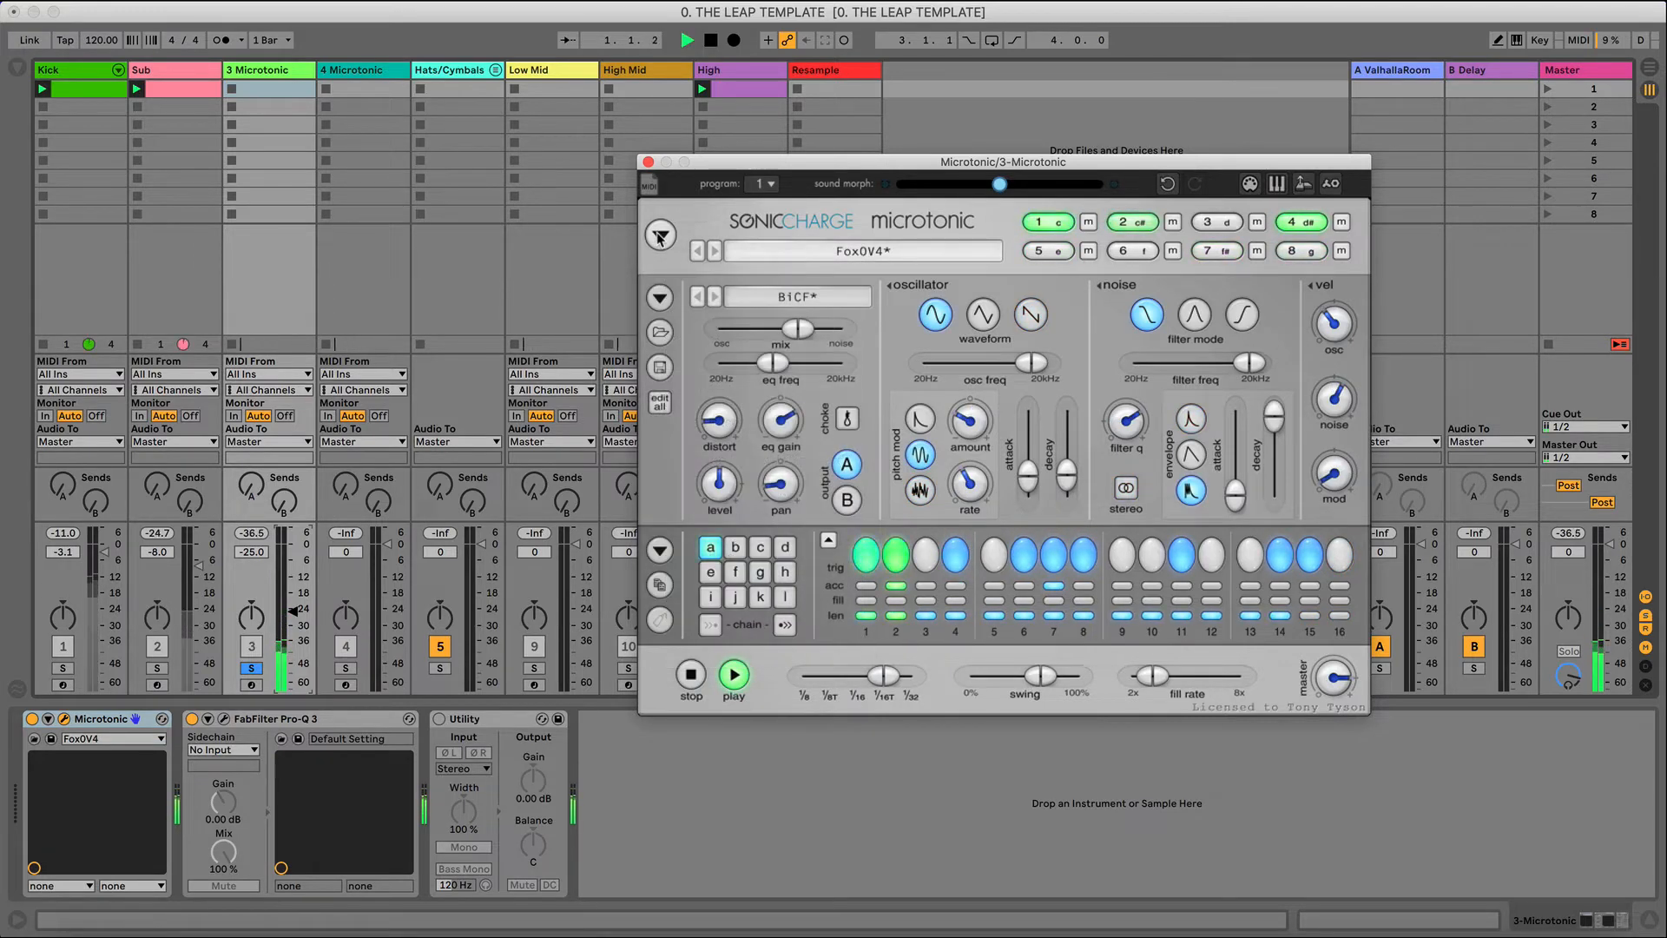
left_click(661, 236)
left_click(695, 532)
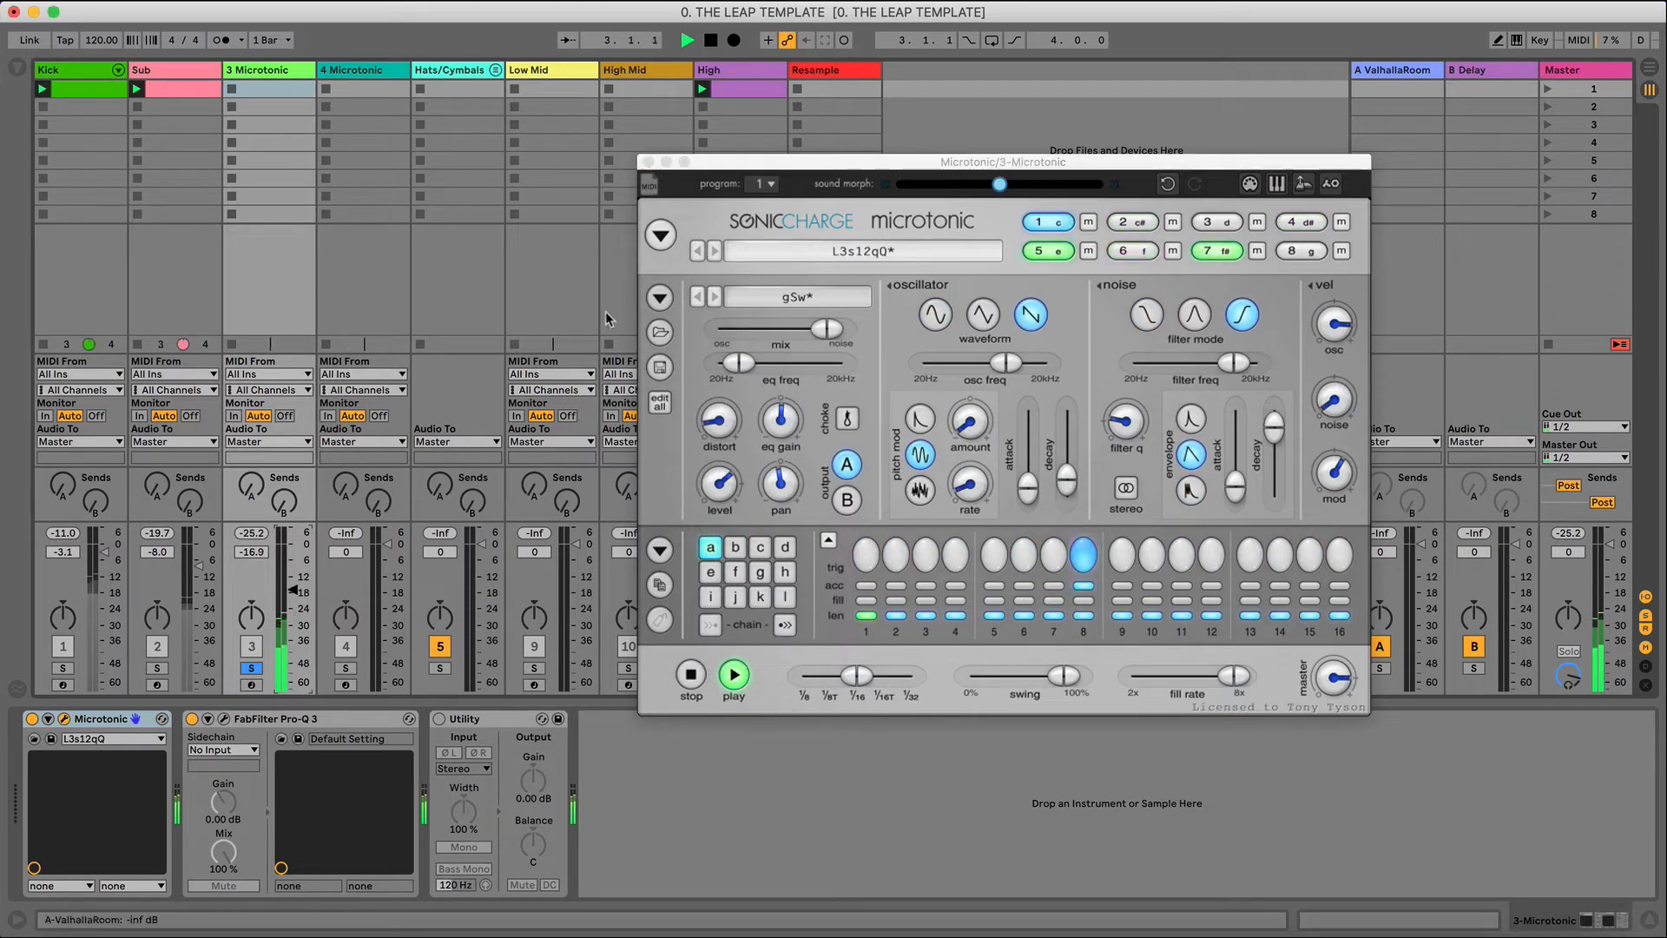
- Randomize all of Microtonic once more and replay the new pattern from the start
key("space")
left_click(660, 236)
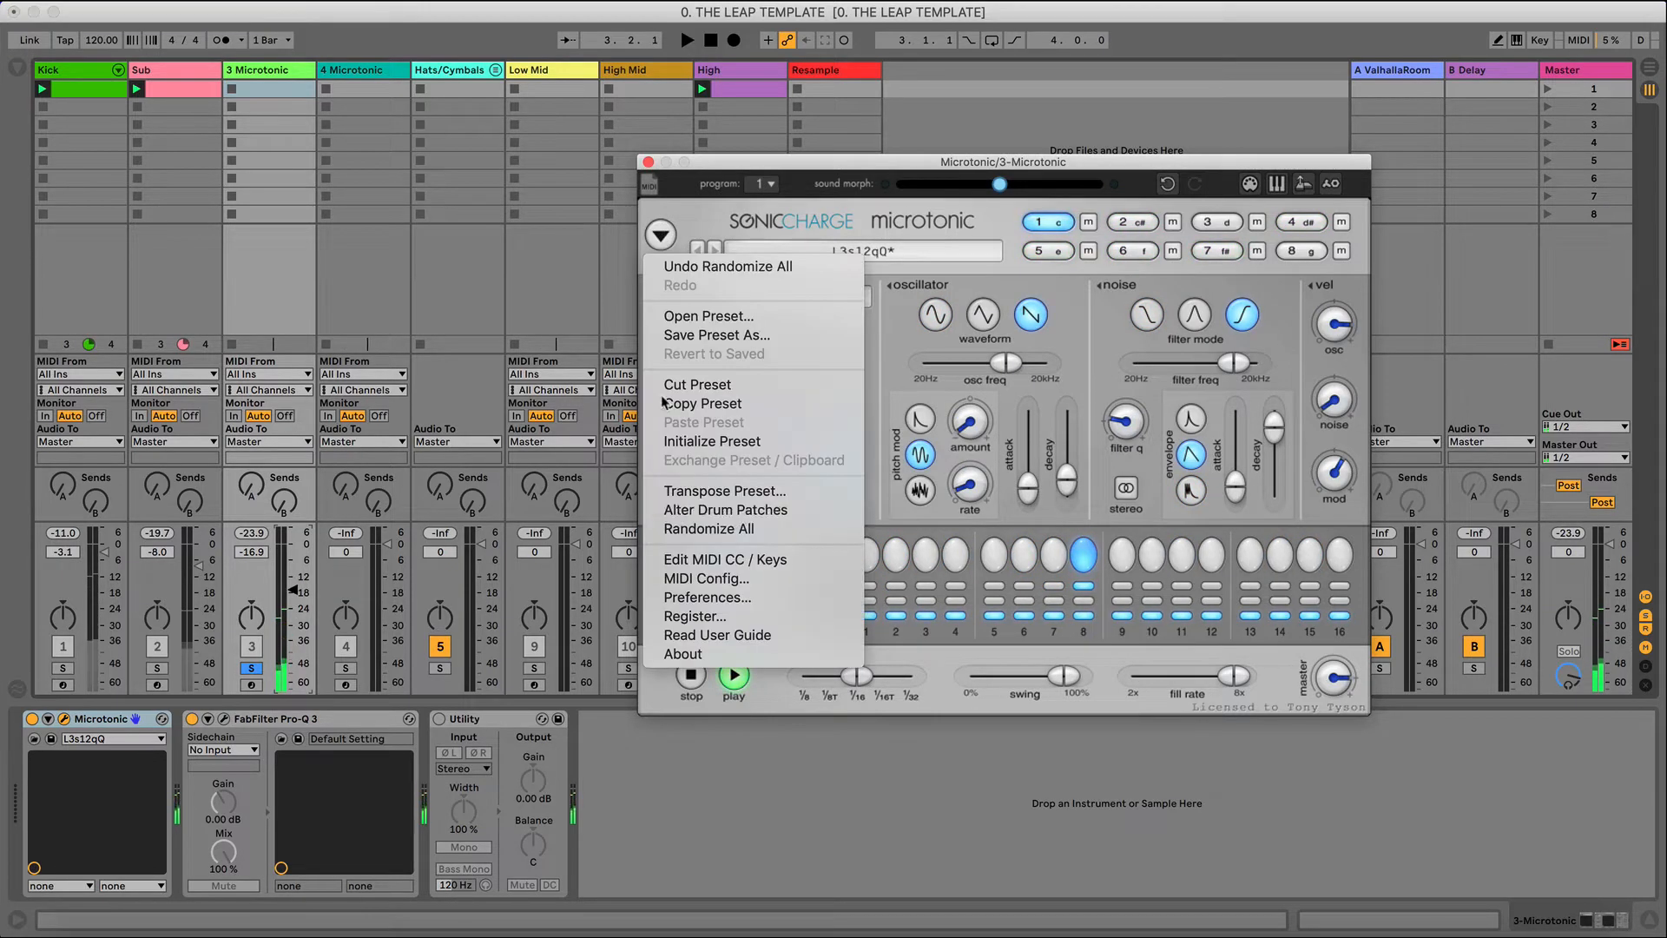
left_click(677, 528)
key("space")
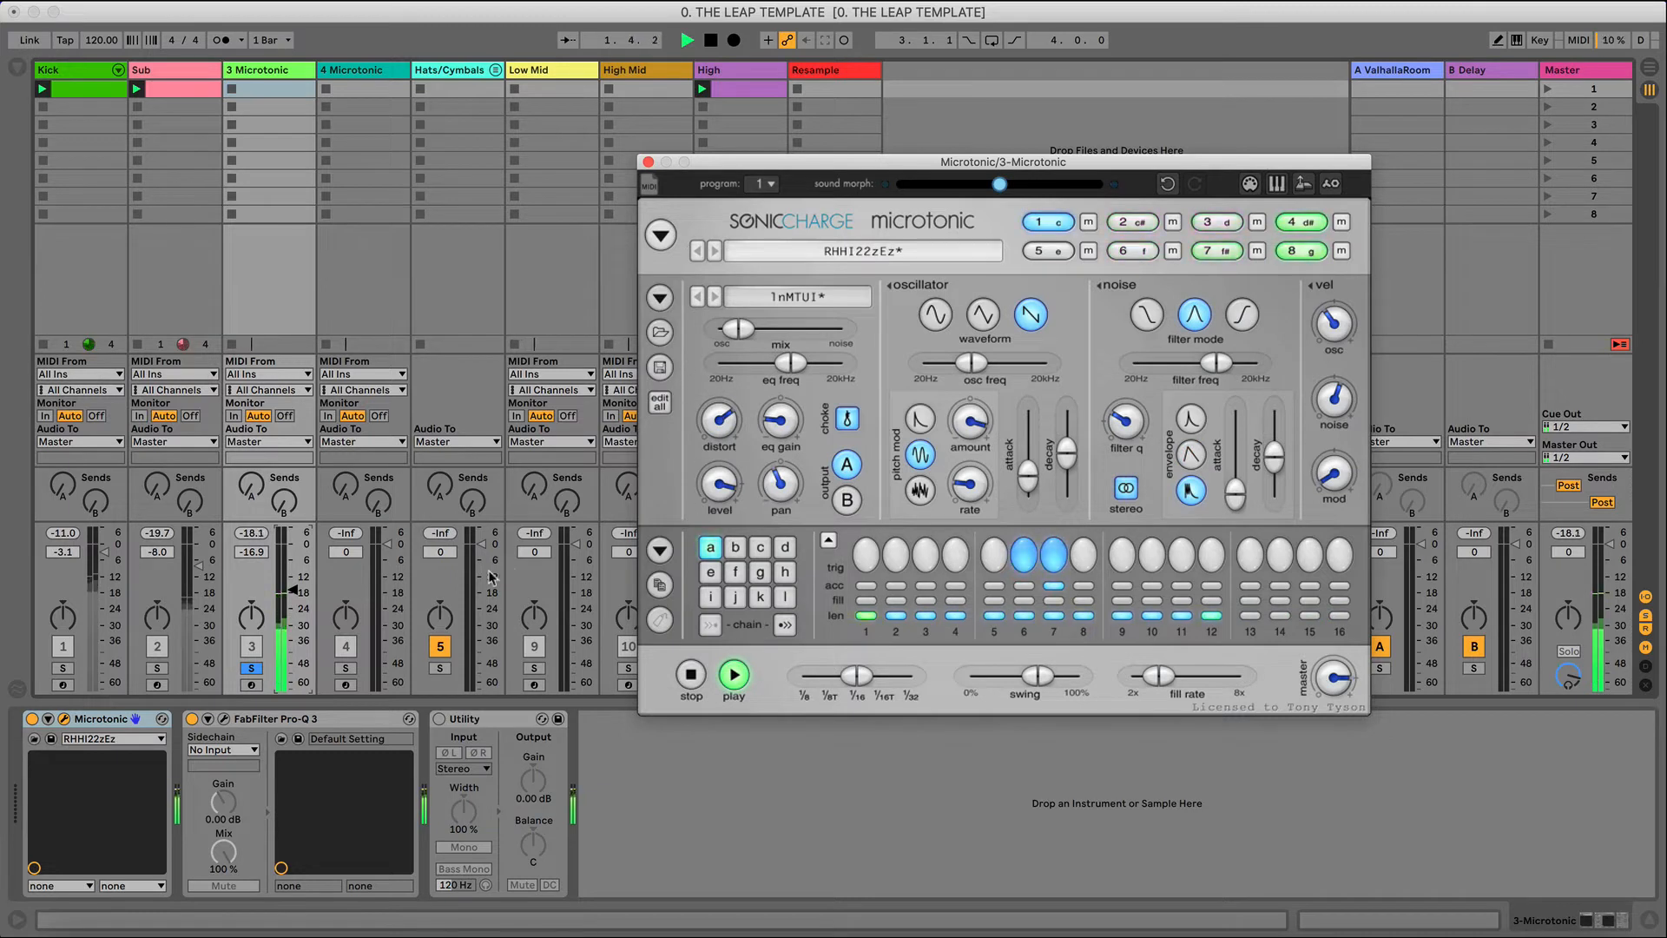
key("space")
key("space")
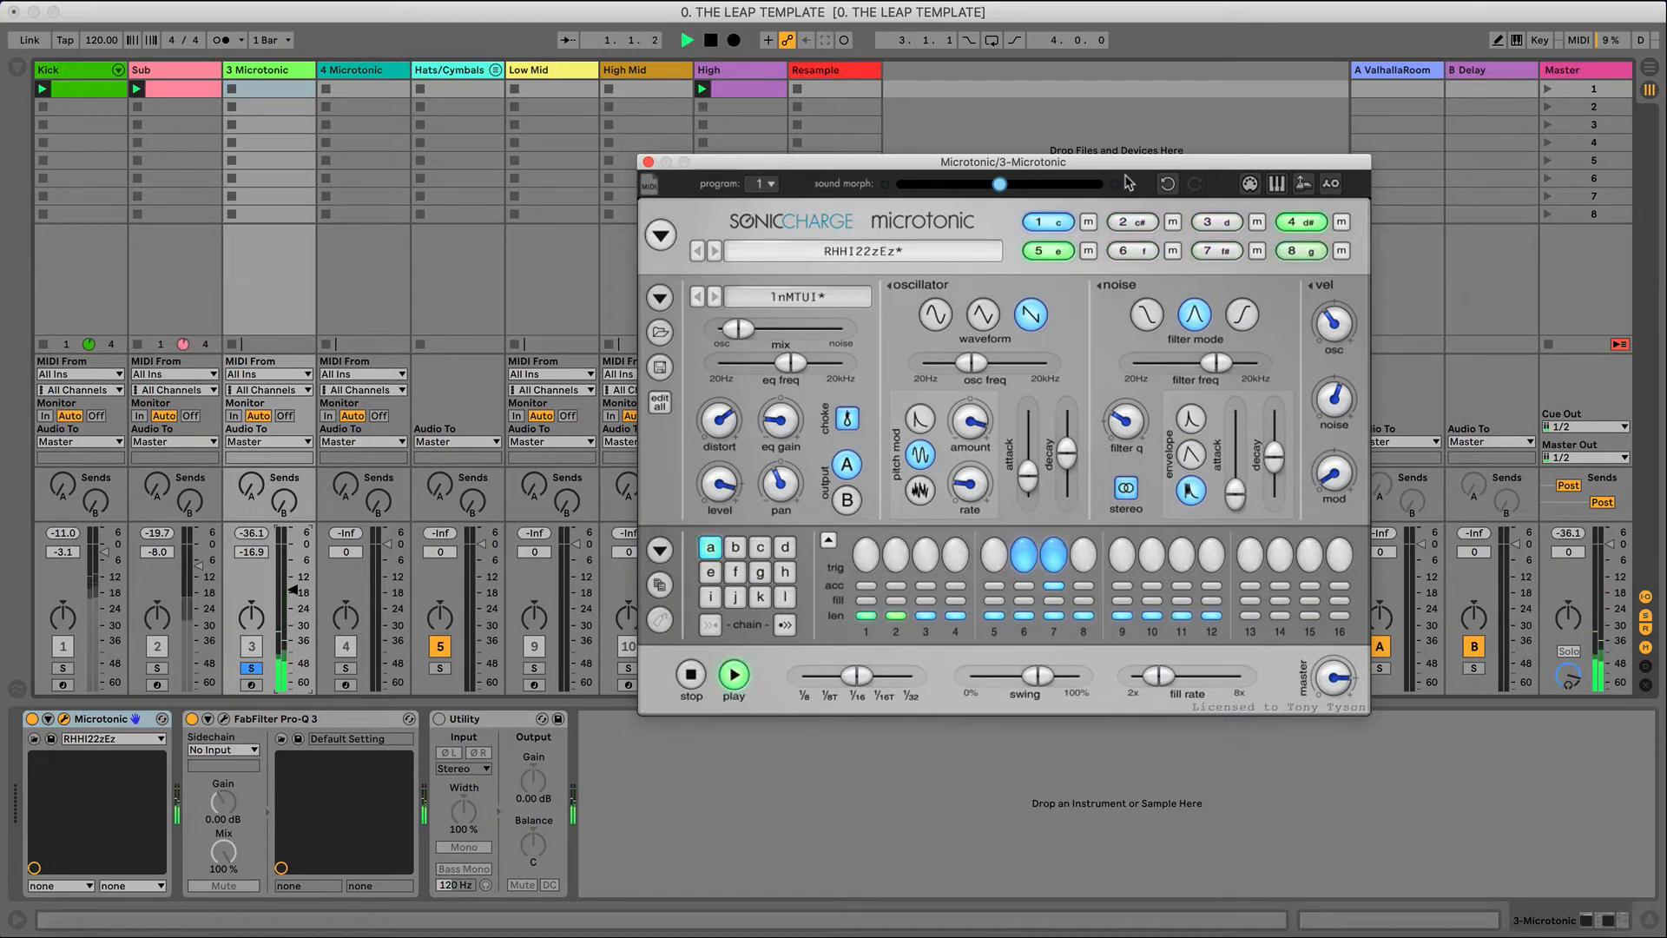
- Solo Microtonic's drum channels one after another during playback and settle on channel 7 alone
left_click(1089, 252, "super")
left_click(1089, 224, "super")
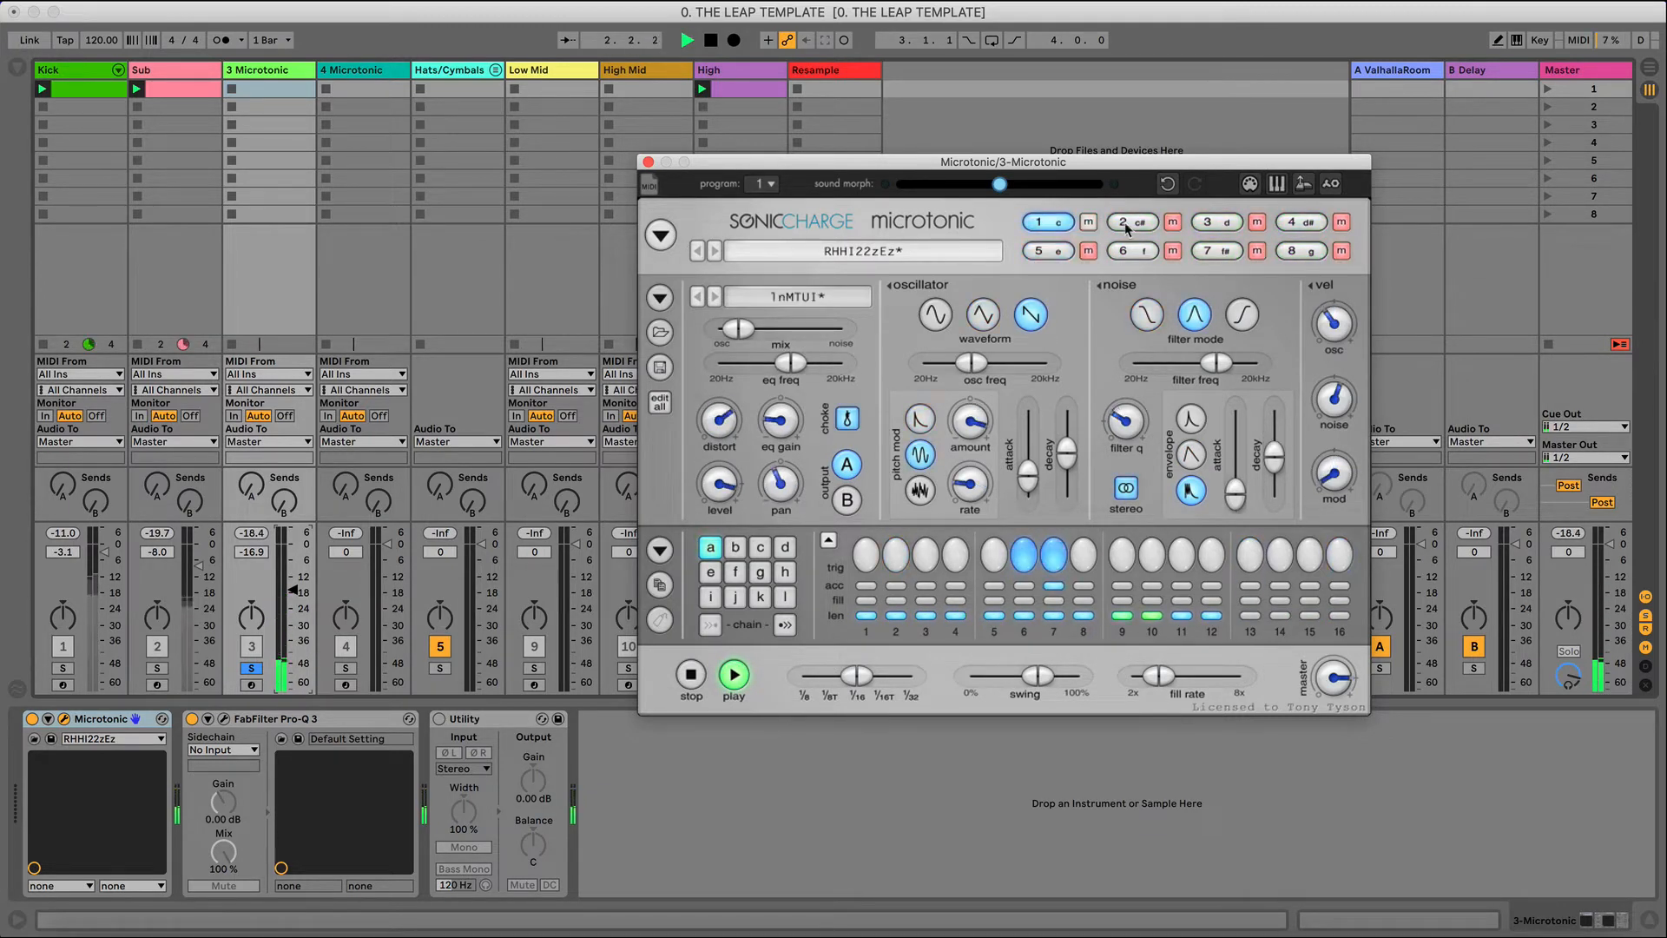
left_click(1173, 225, "super")
left_click(1259, 225, "super")
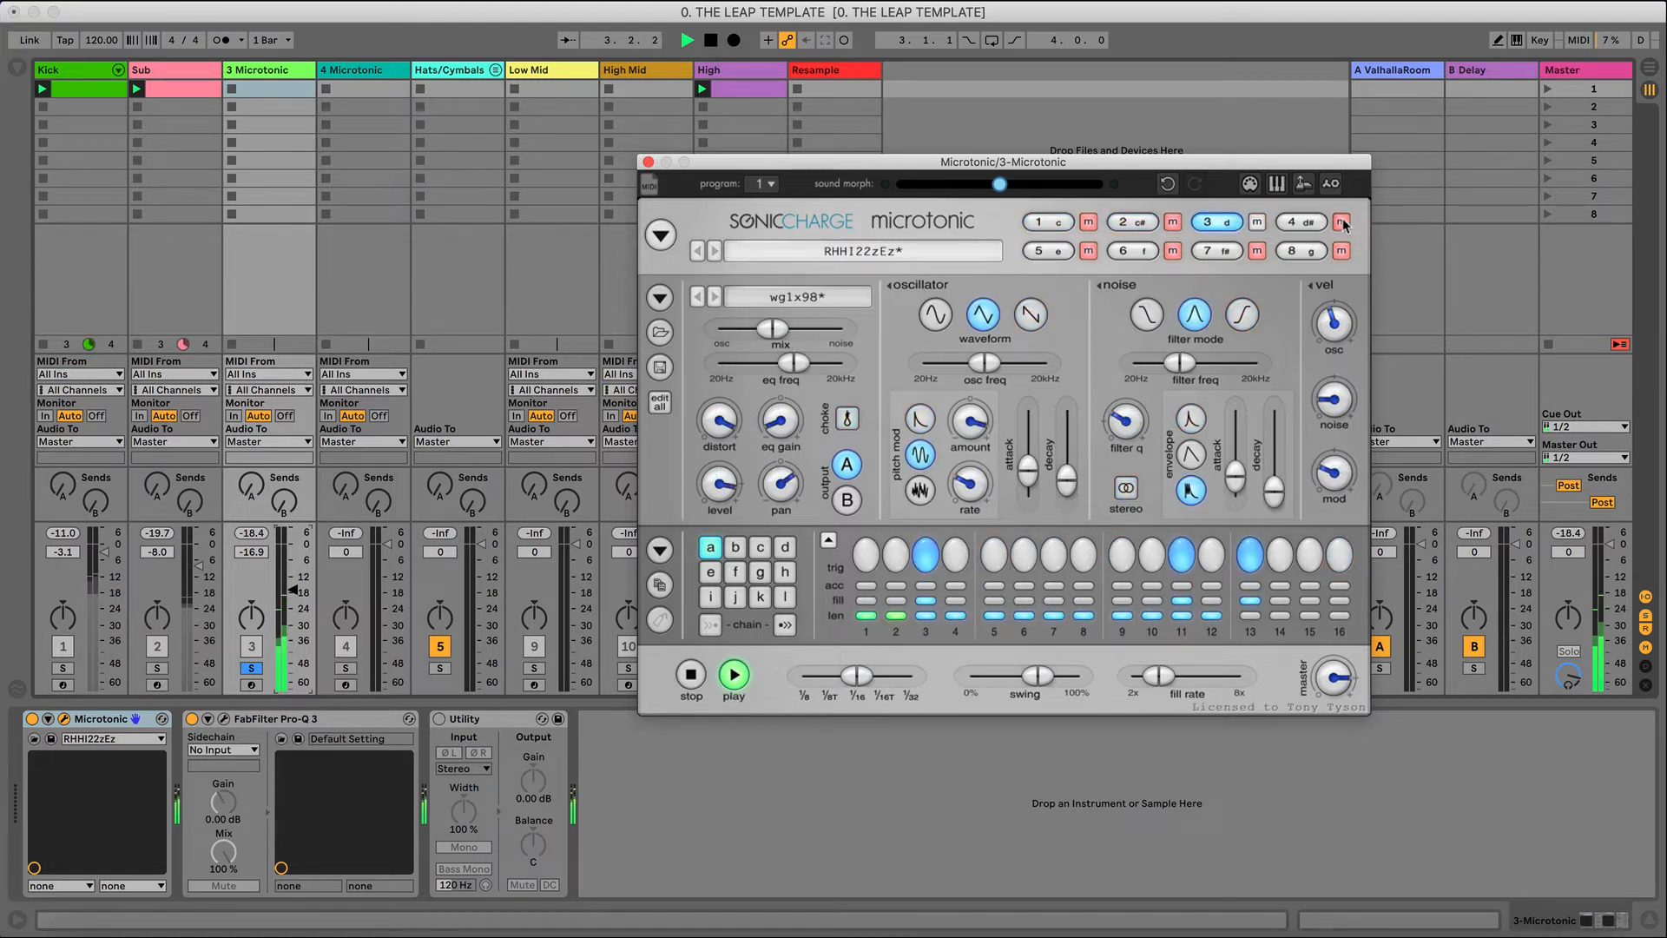
left_click(1345, 225, "super")
left_click(1345, 251, "super")
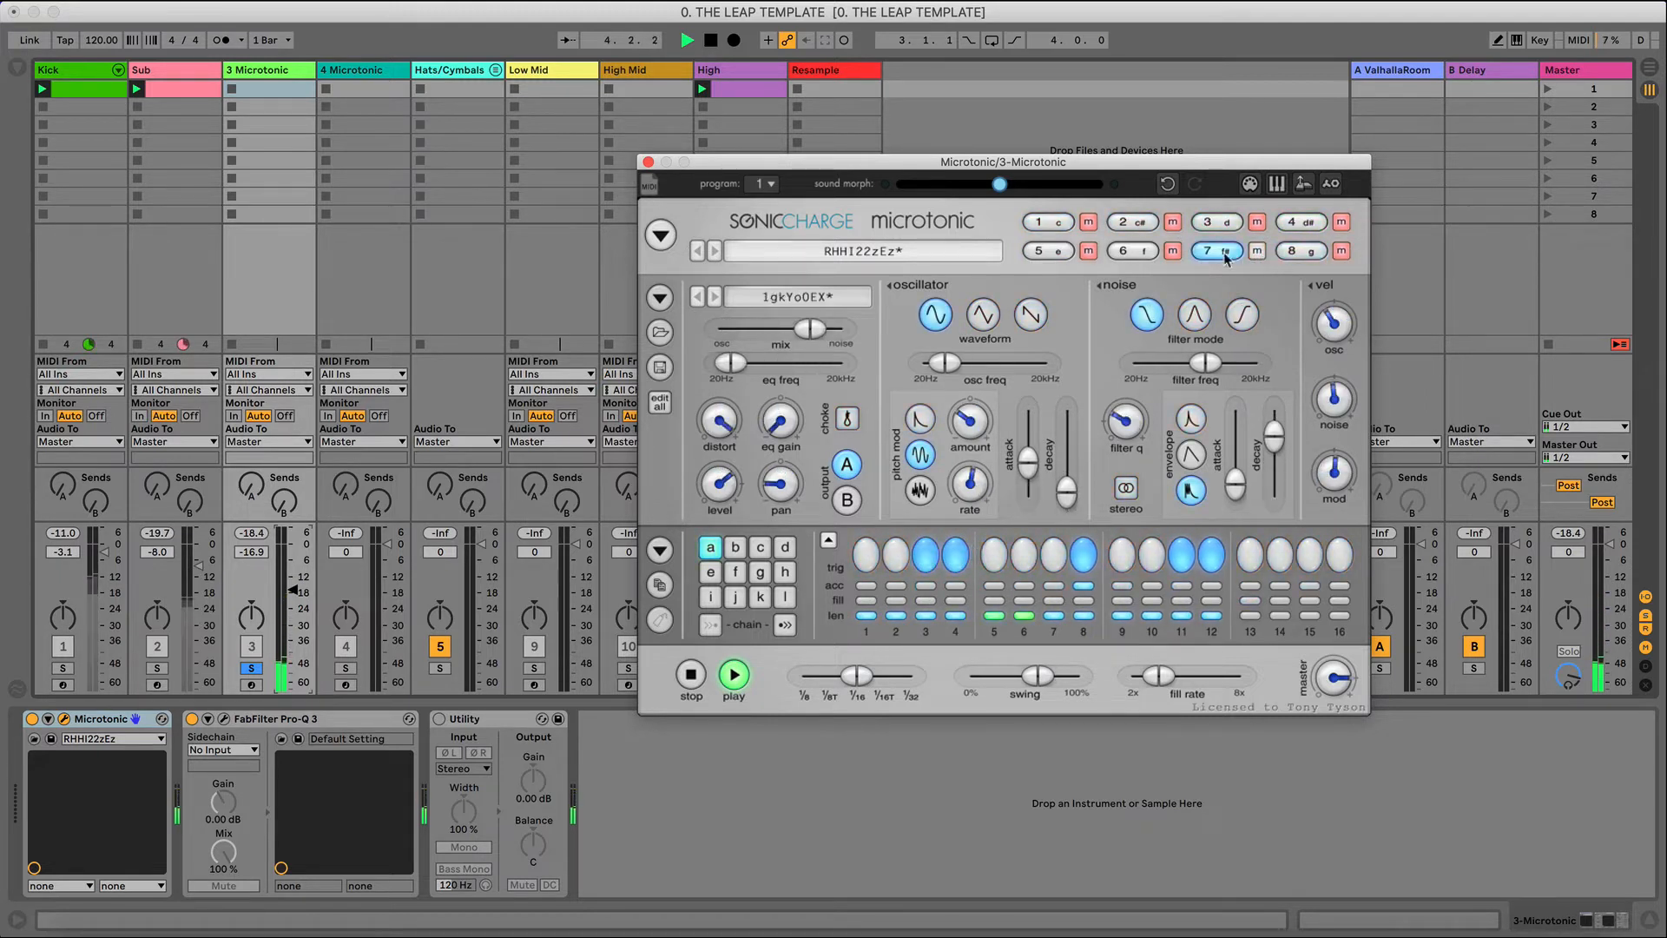
left_click(1256, 252, "super")
- Centre the pan of drum channel 7, set the swing to 0%, and unsolo the 3 Microtonic track
double_click(781, 485)
left_click_drag(1038, 676, 855, 677)
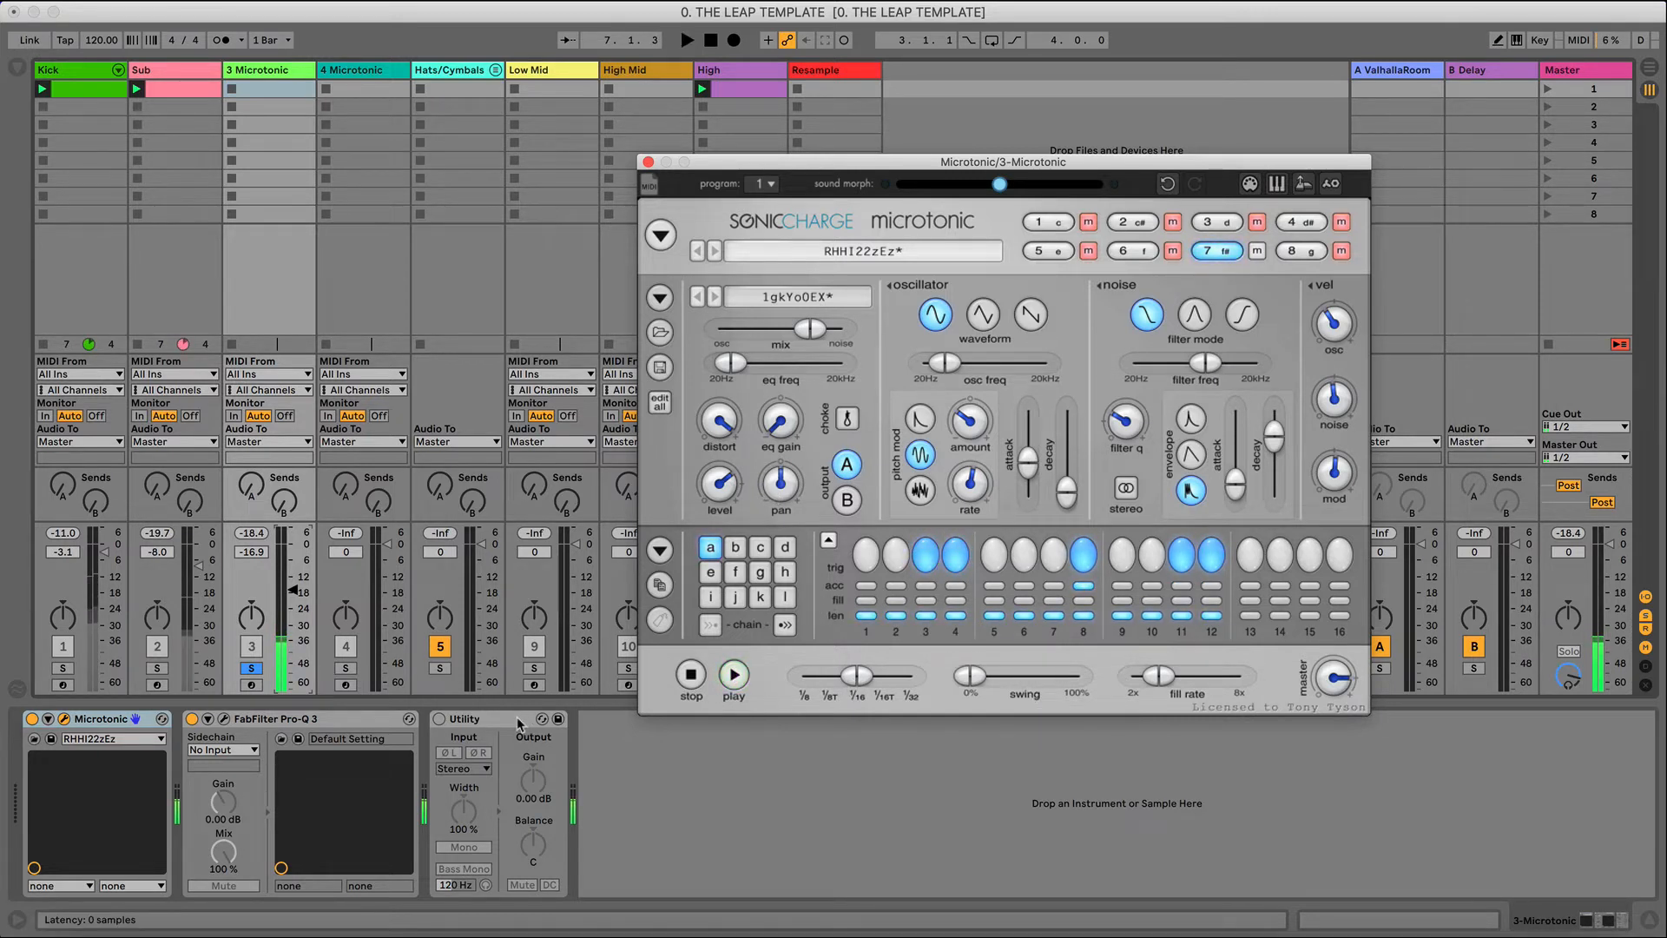
left_click(251, 668)
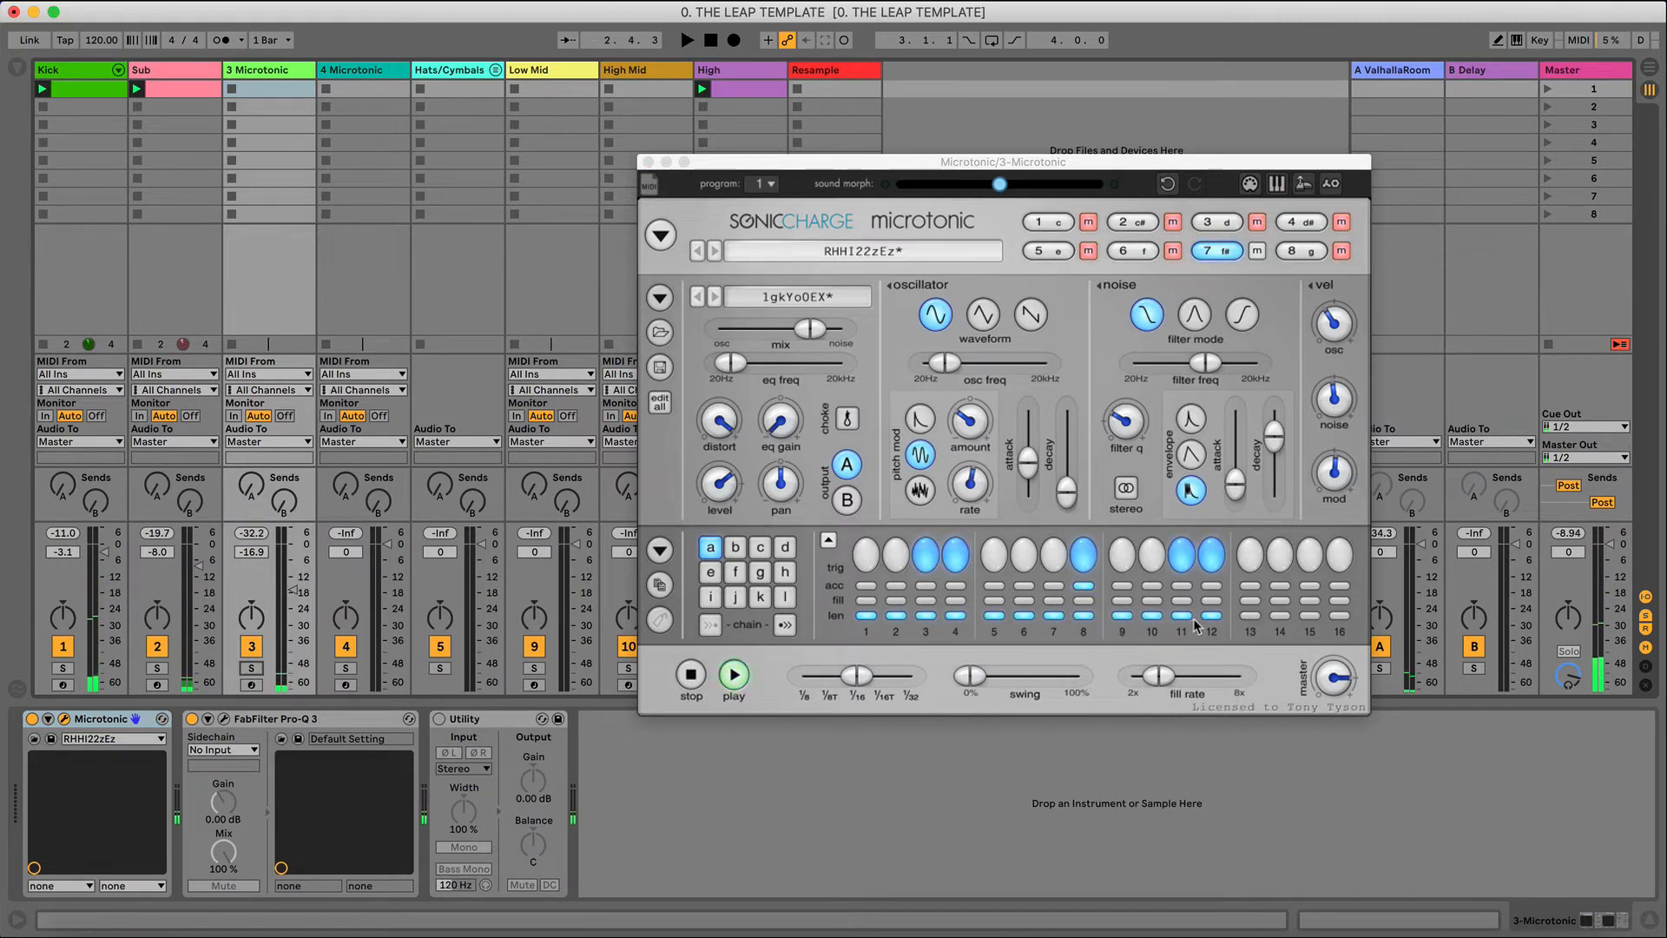
- Add triggers on steps 1, 5, 14 and 15 of drum channel 7's pattern, listening with the other tracks
left_click(1247, 620)
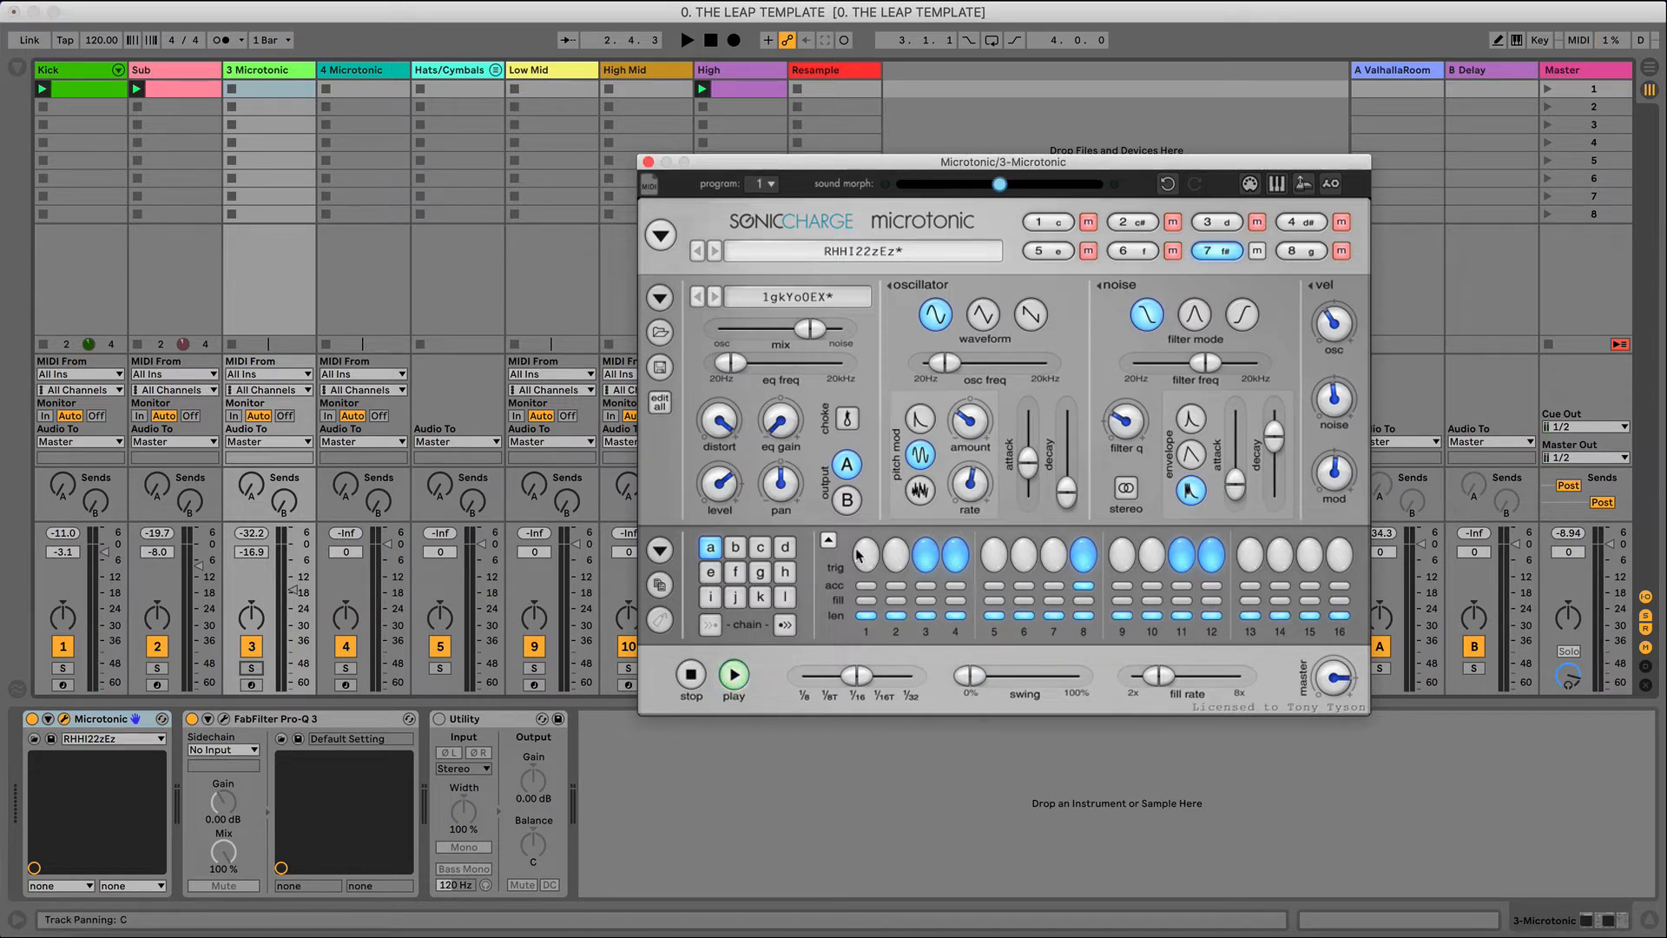
left_click(1273, 560)
key("space")
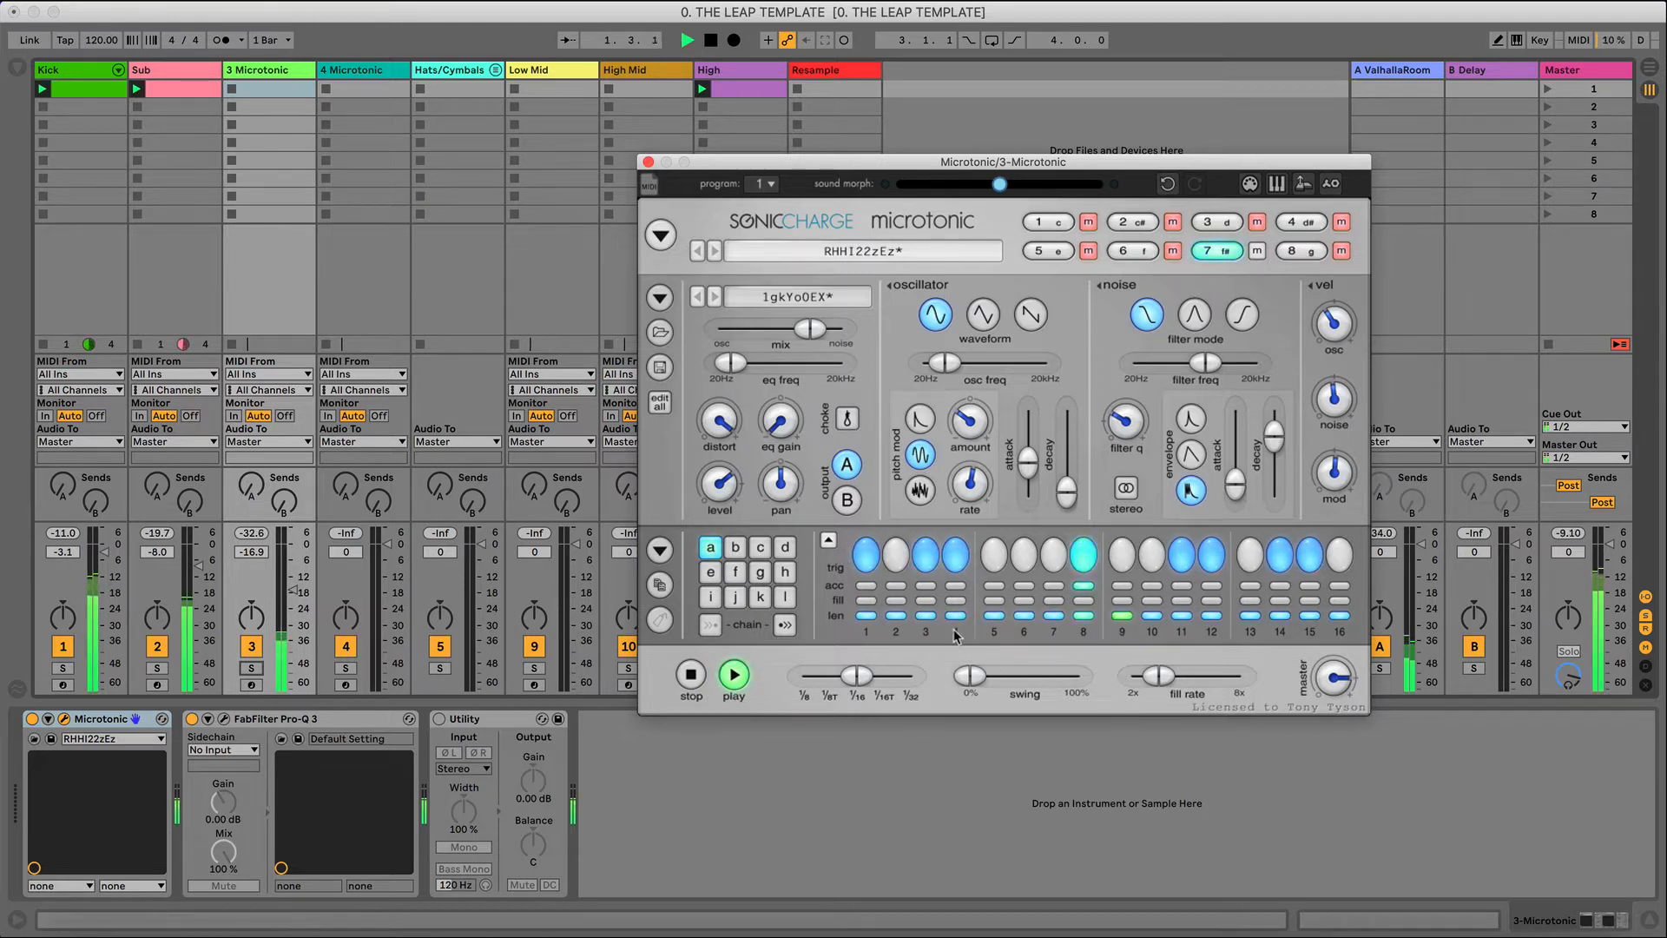
left_click(998, 554)
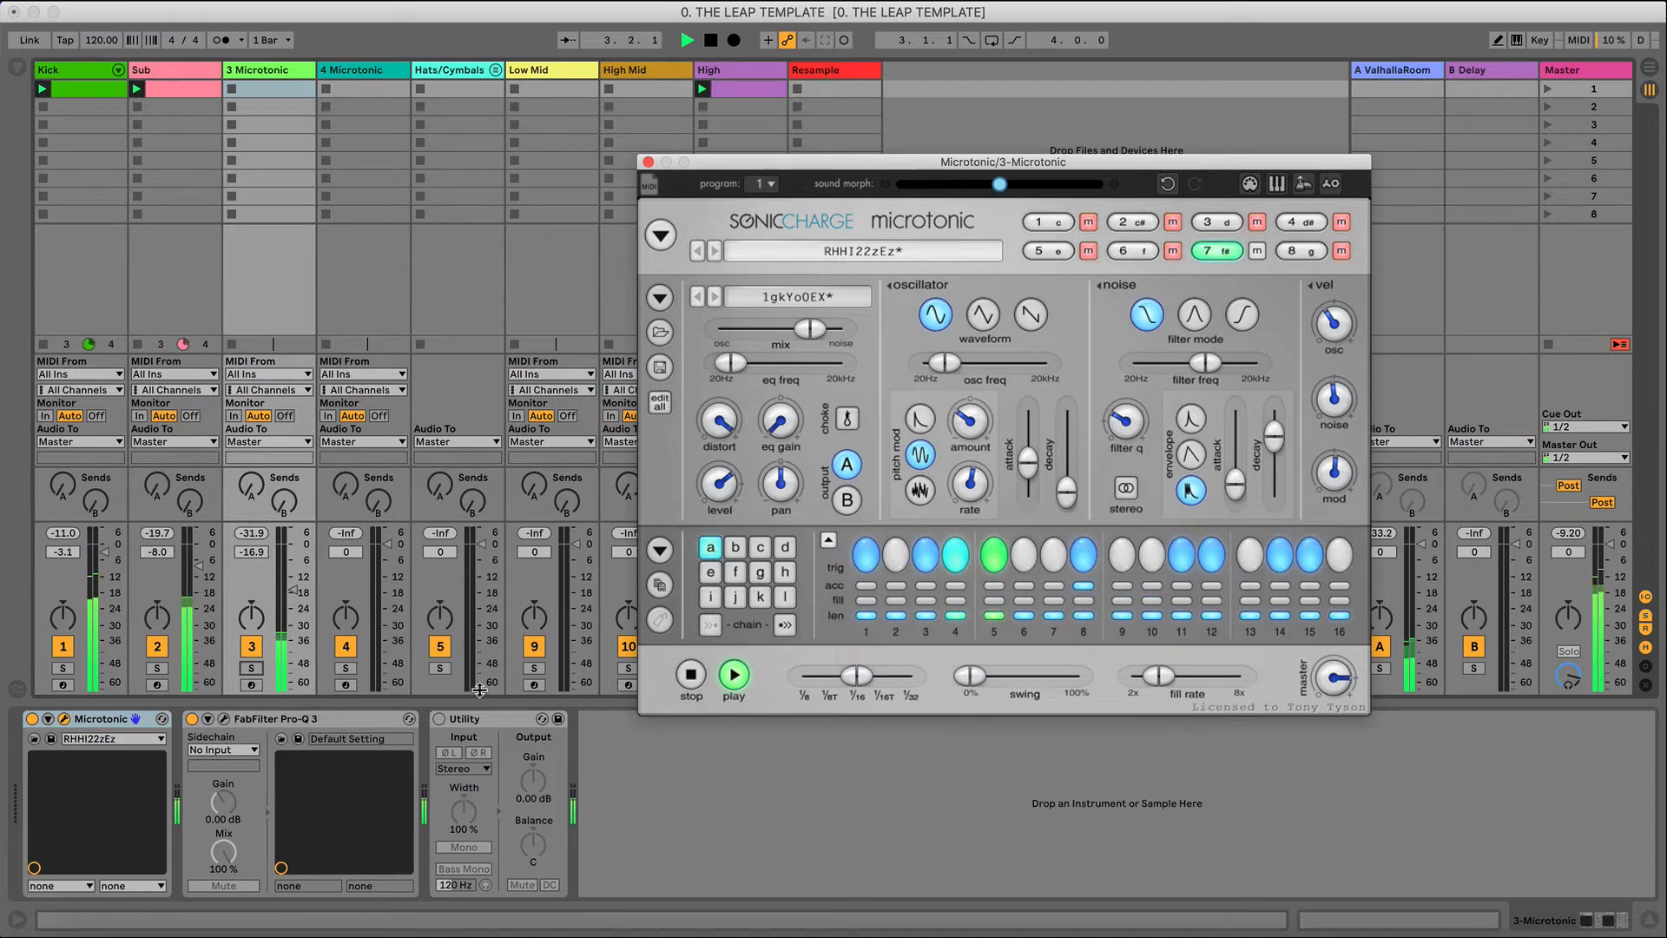
key("space")
- Export the Microtonic pattern into the first clip slot of the 3 Microtonic track and launch it with the track's Pro-Q 3 open
left_click_drag(652, 193, 282, 87)
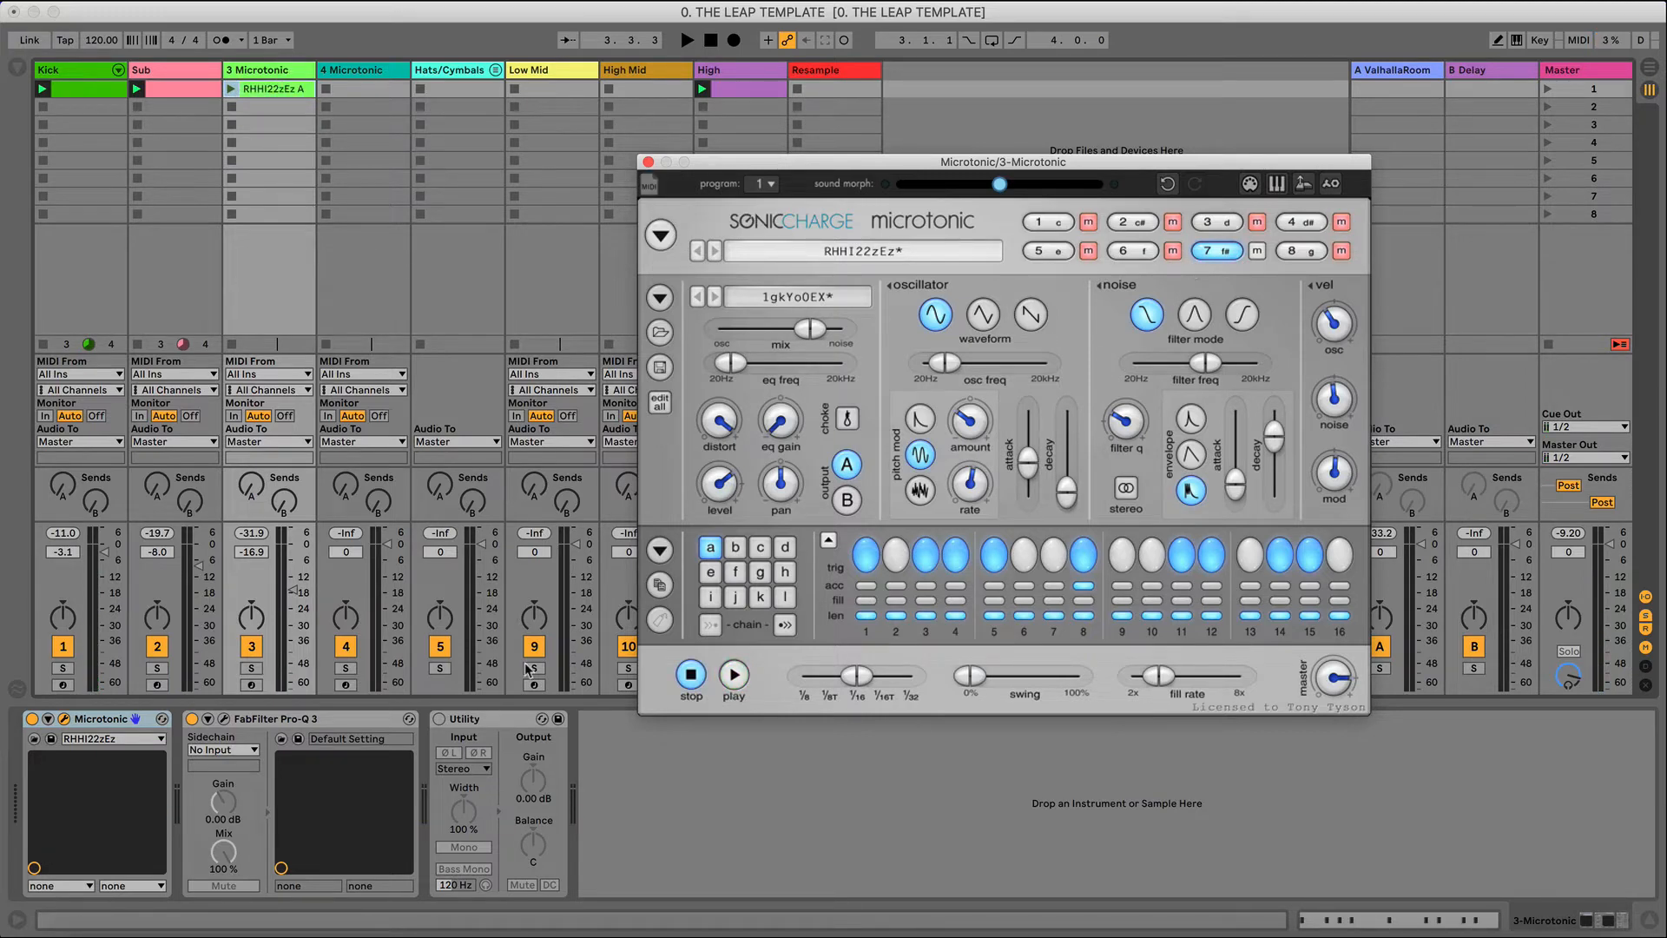
left_click(224, 718)
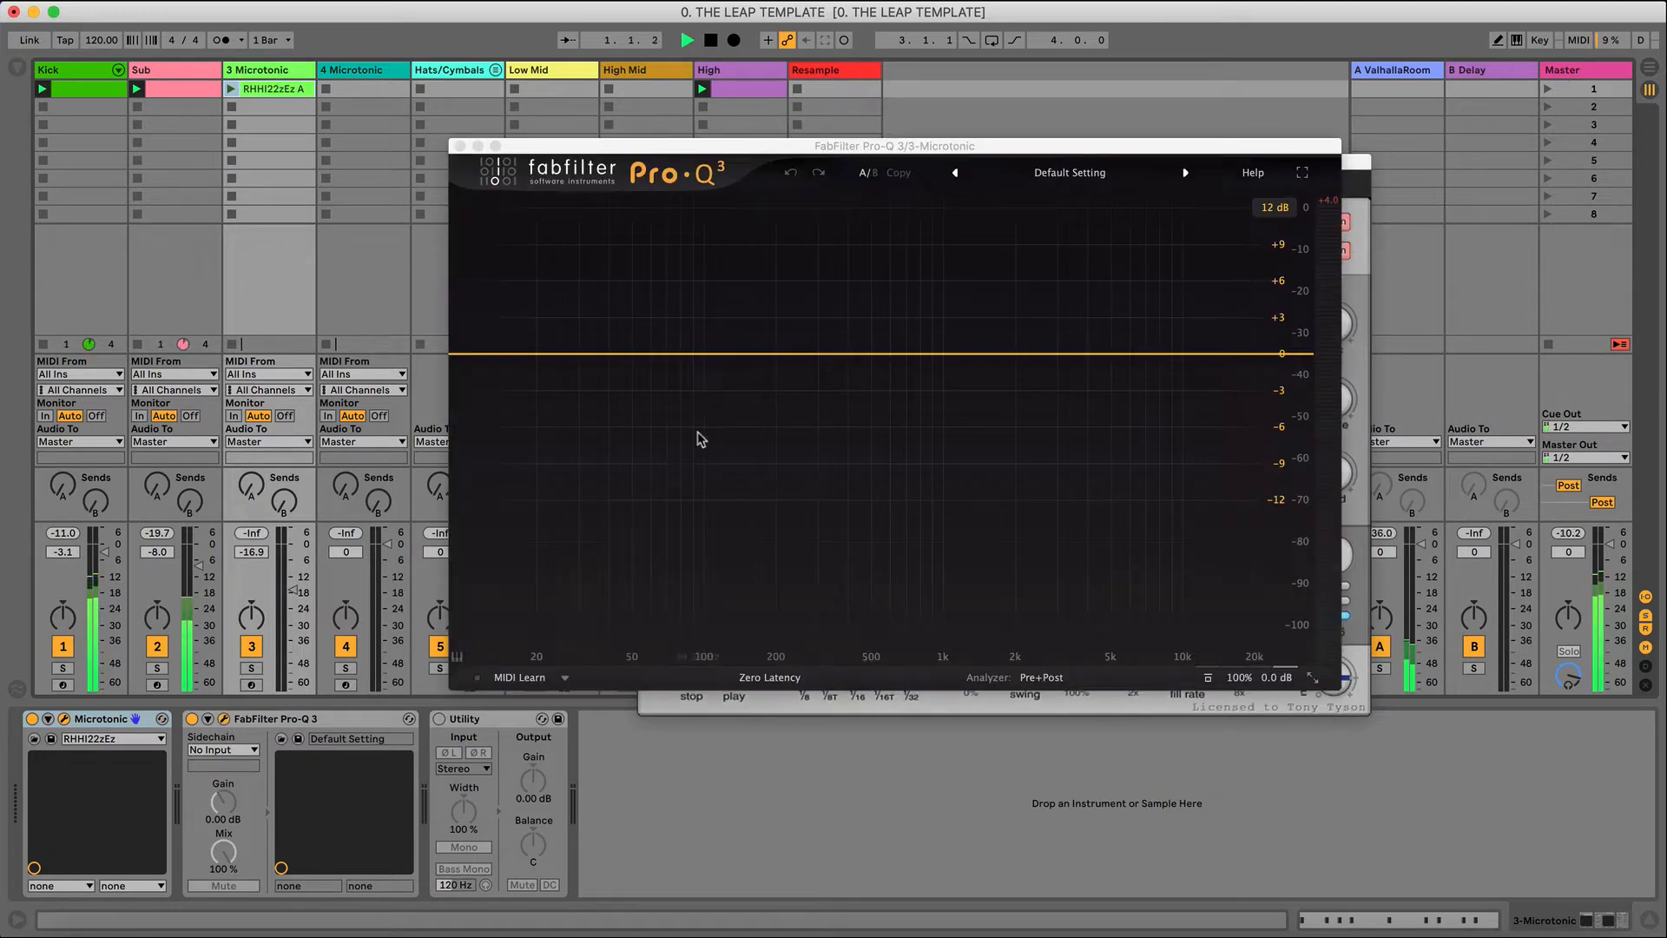
left_click(230, 88)
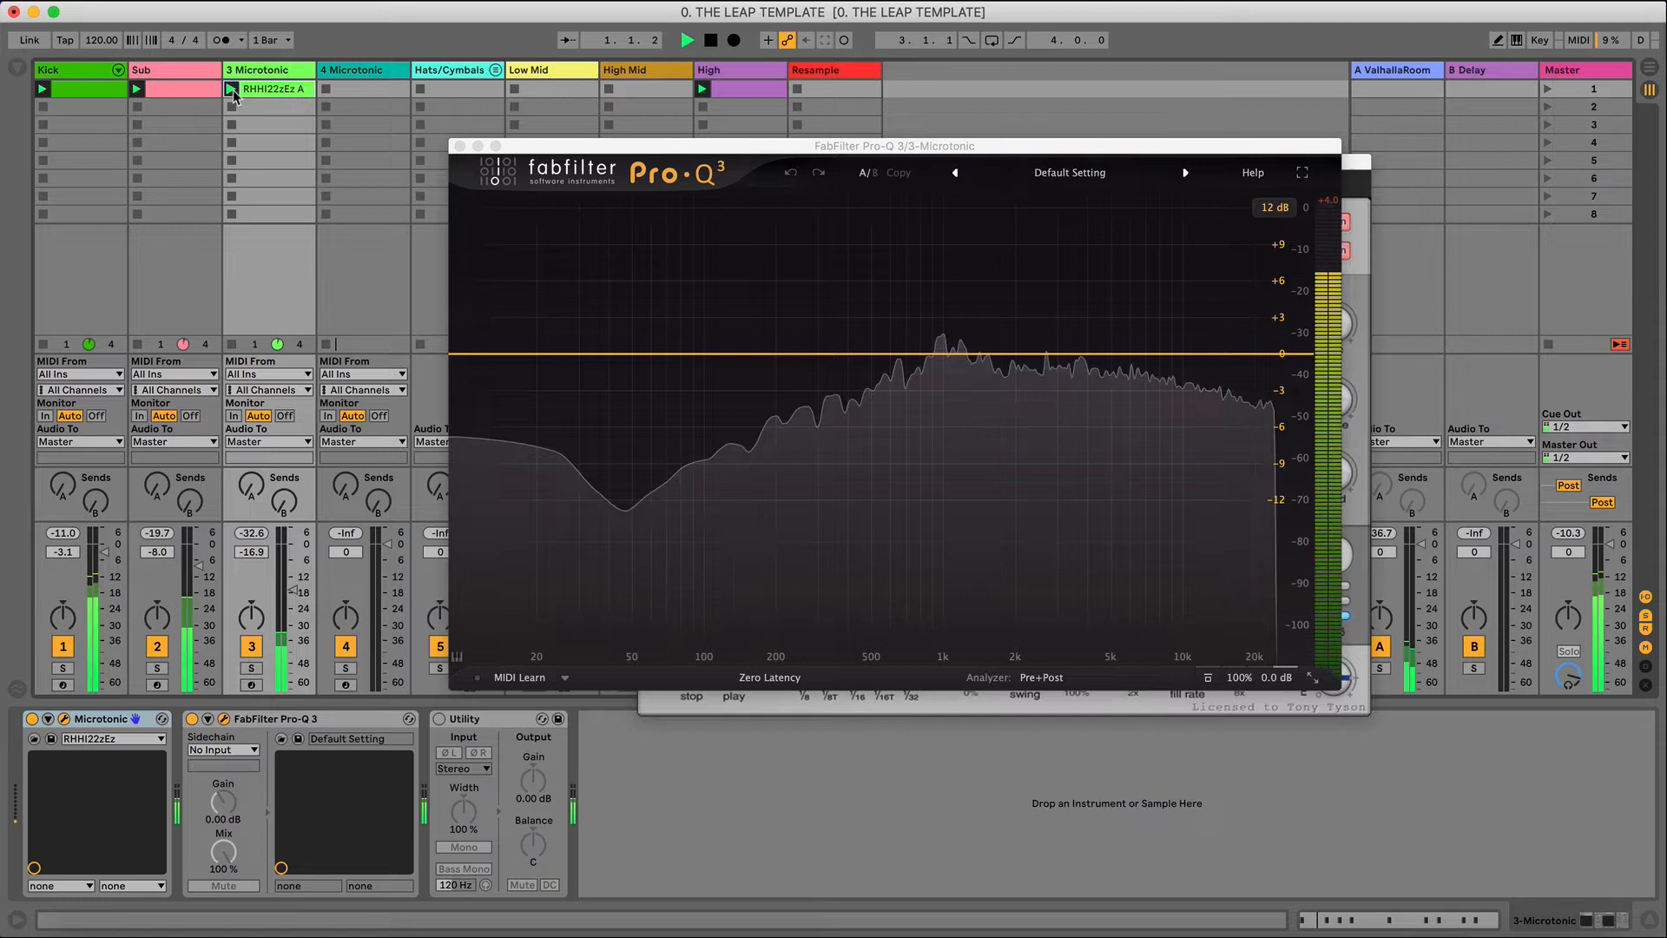
- Add a low cut in Pro-Q 3 at about 382 Hz with a 24 dB/oct slope
double_click(809, 354)
left_click(804, 341)
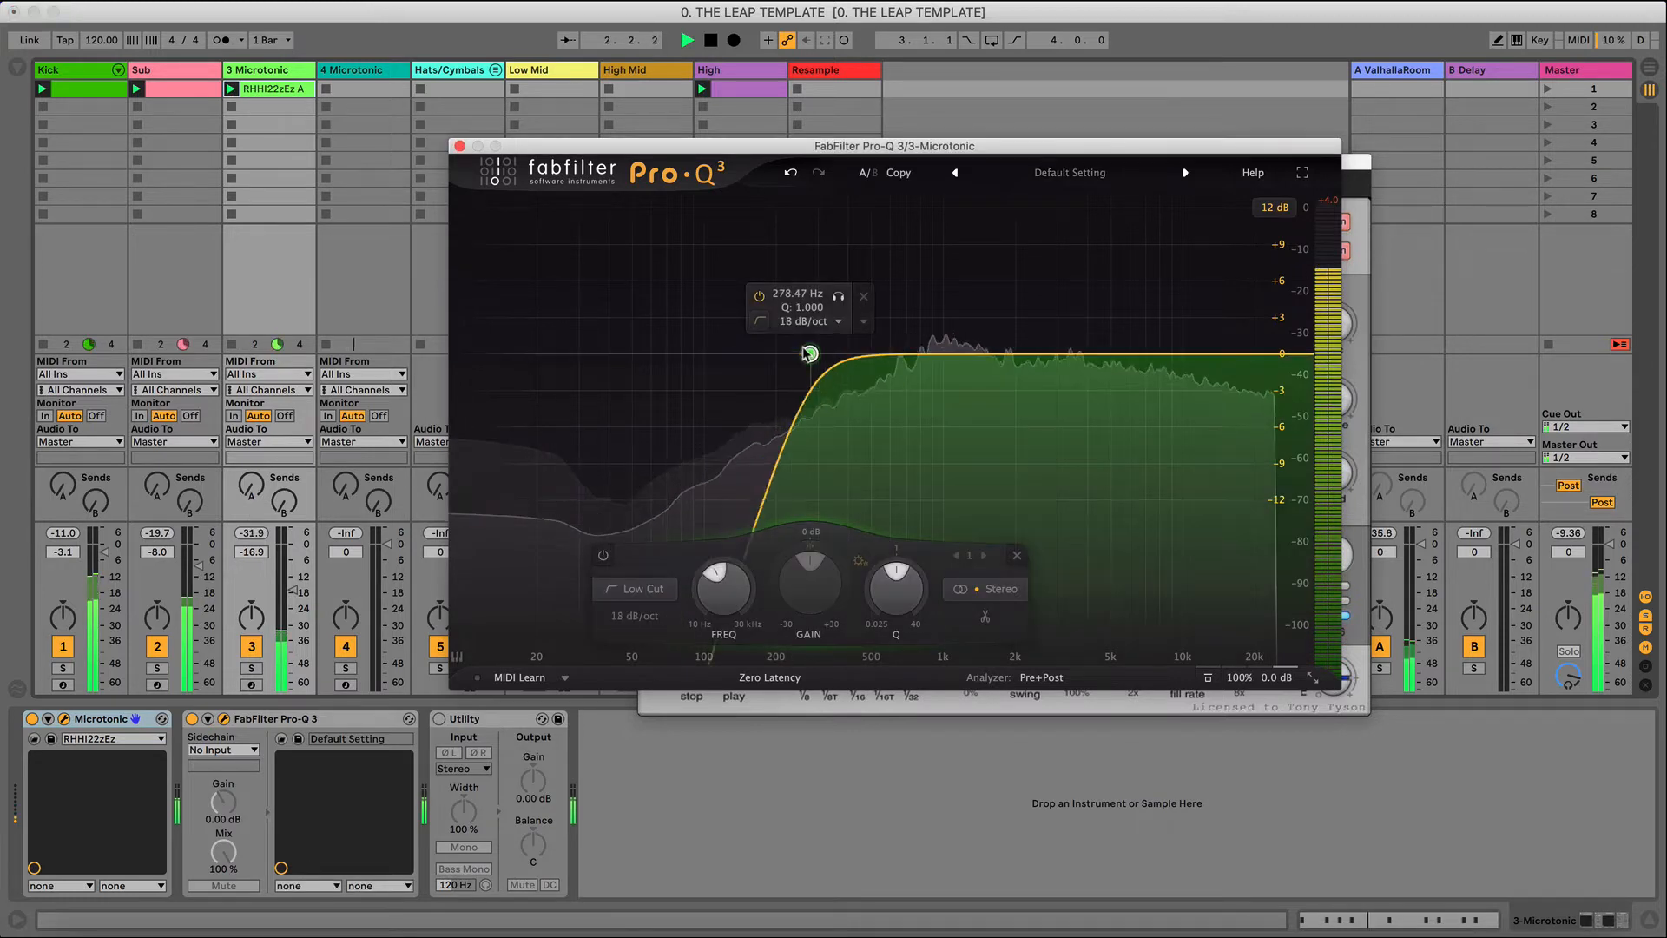
left_click_drag(809, 354, 844, 360)
key("space")
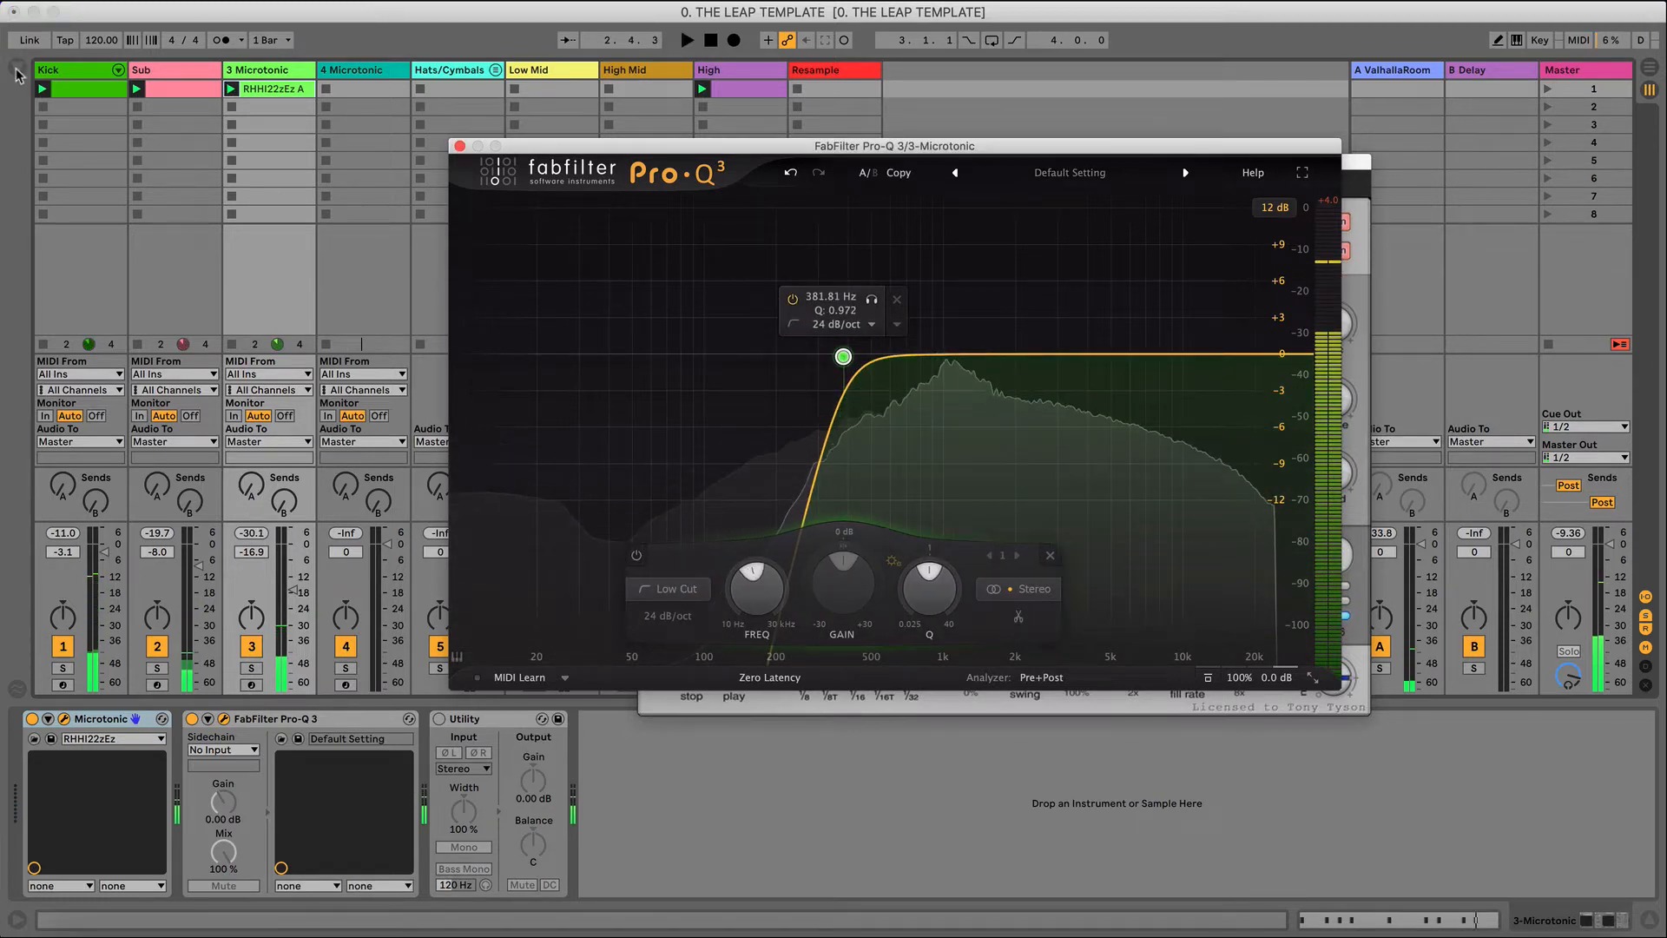
- Insert an Auto Filter from the FX collection between Pro-Q 3 and Utility on the 3 Microtonic track and restart playback
left_click(16, 67)
left_click(42, 133)
left_click_drag(216, 111, 434, 808)
key("space")
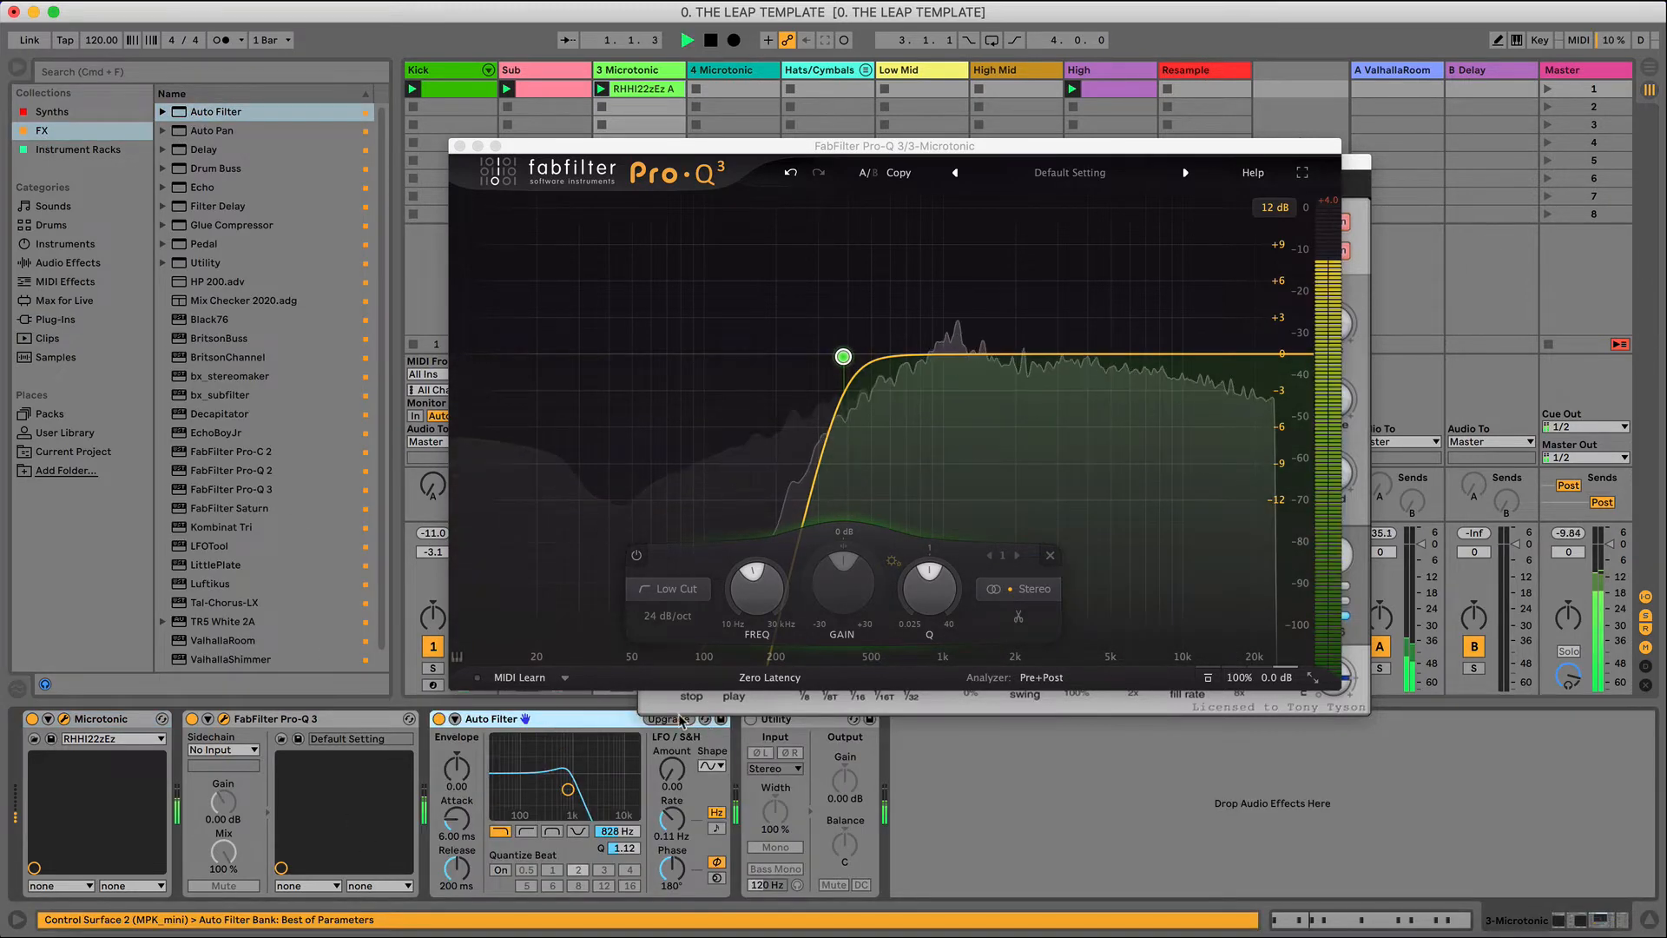
- Upgrade the Auto Filter and set its low-pass to 1.59 kHz with the SMP circuit, 19% resonance and 12.2 dB drive
left_click_drag(708, 777, 716, 786)
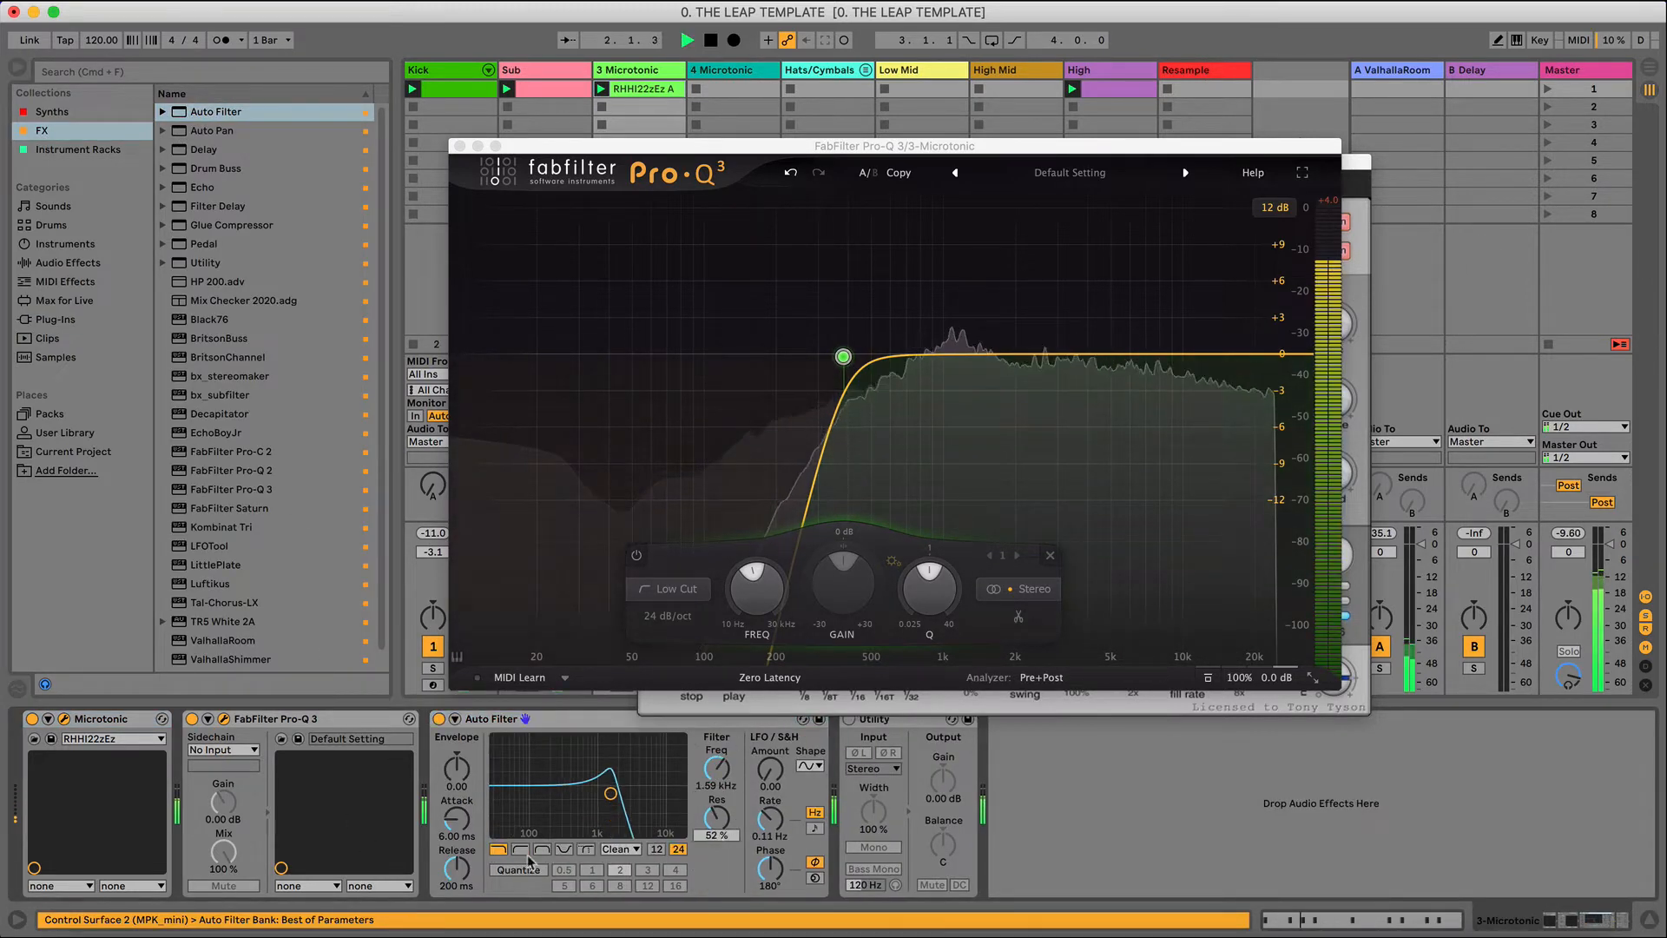
left_click(618, 849)
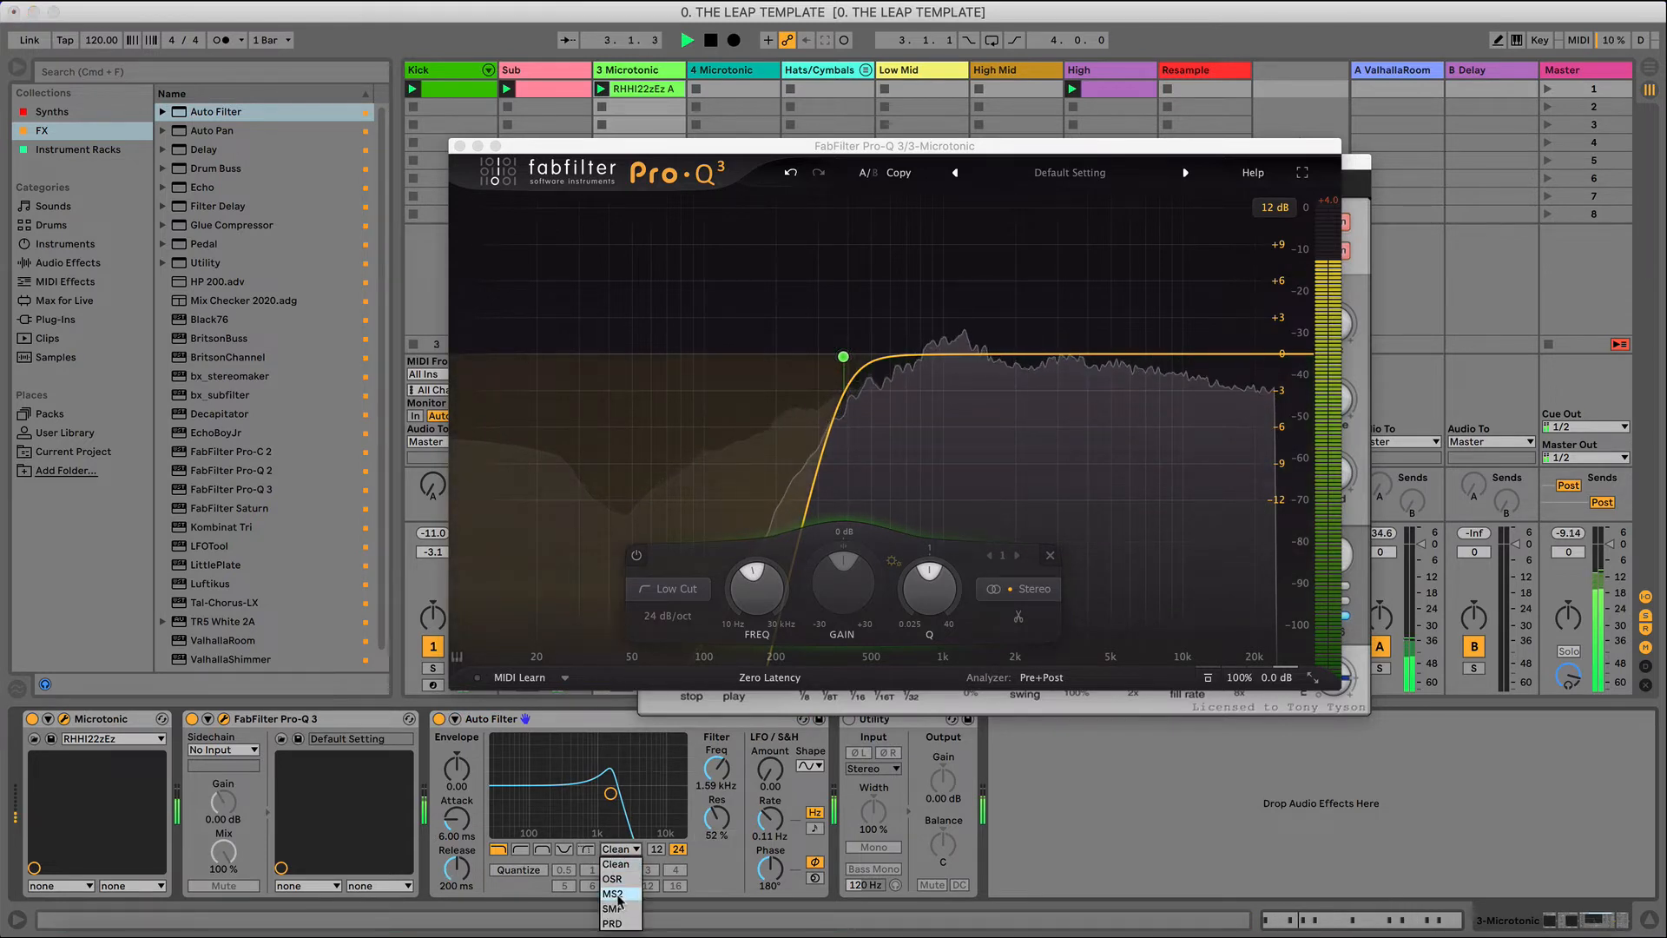
left_click(618, 901)
left_click_drag(716, 867, 715, 833)
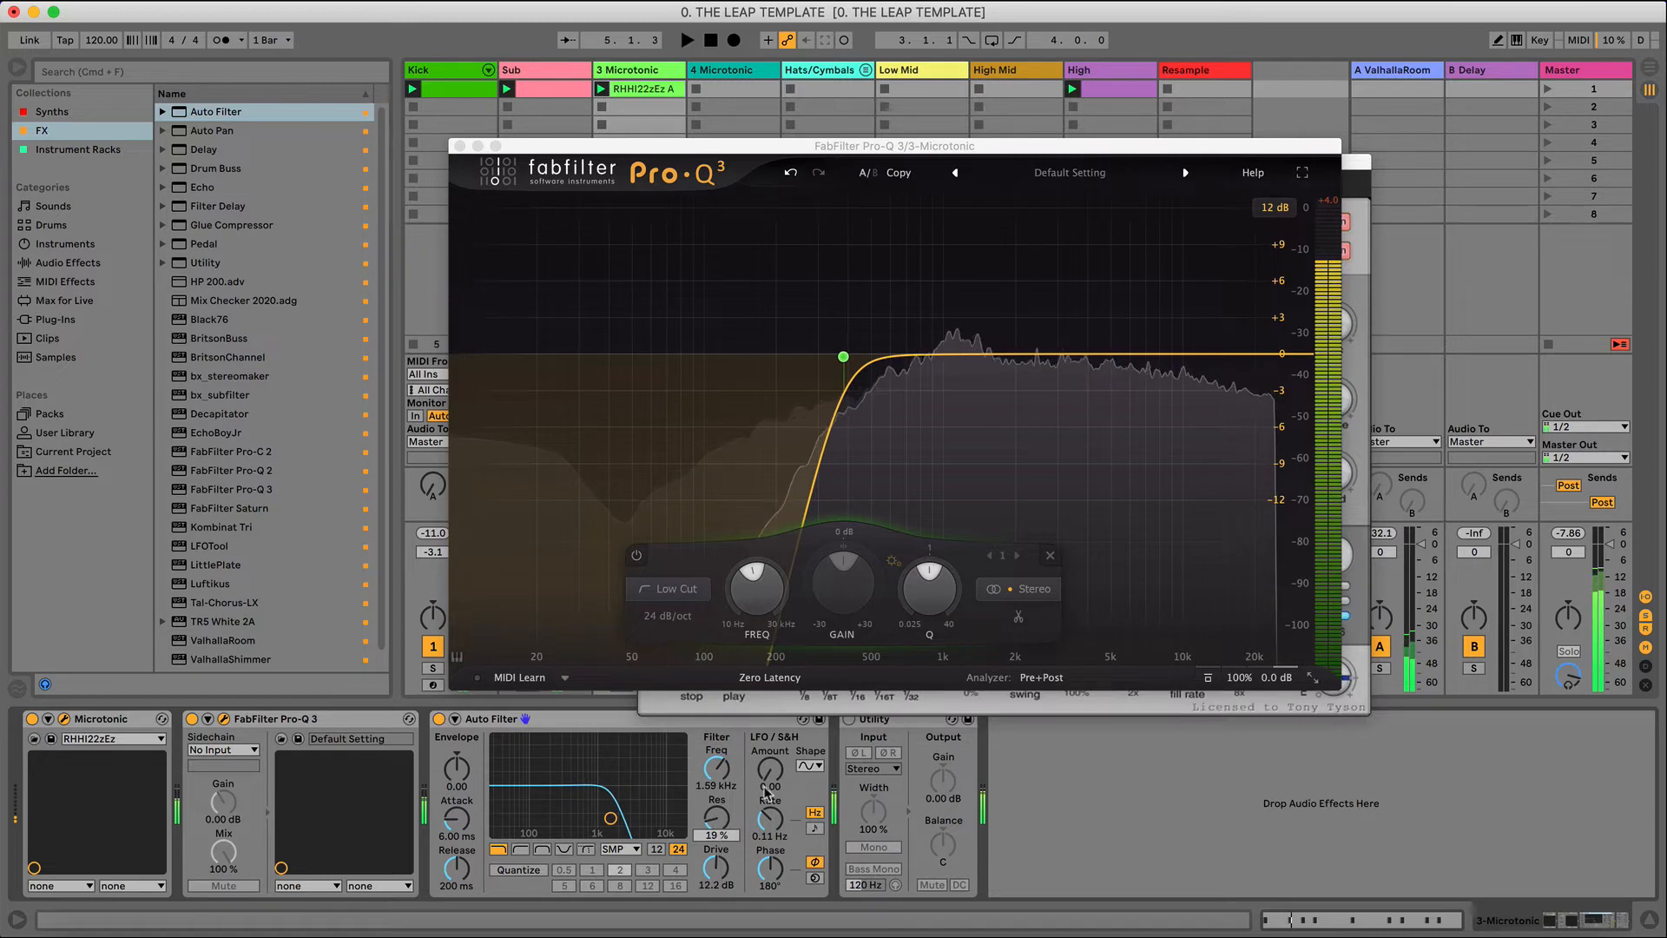
- Close Pro-Q 3, adjust the output level of the selected Microtonic drum sound, and close the Microtonic window
key("space")
left_click(460, 145)
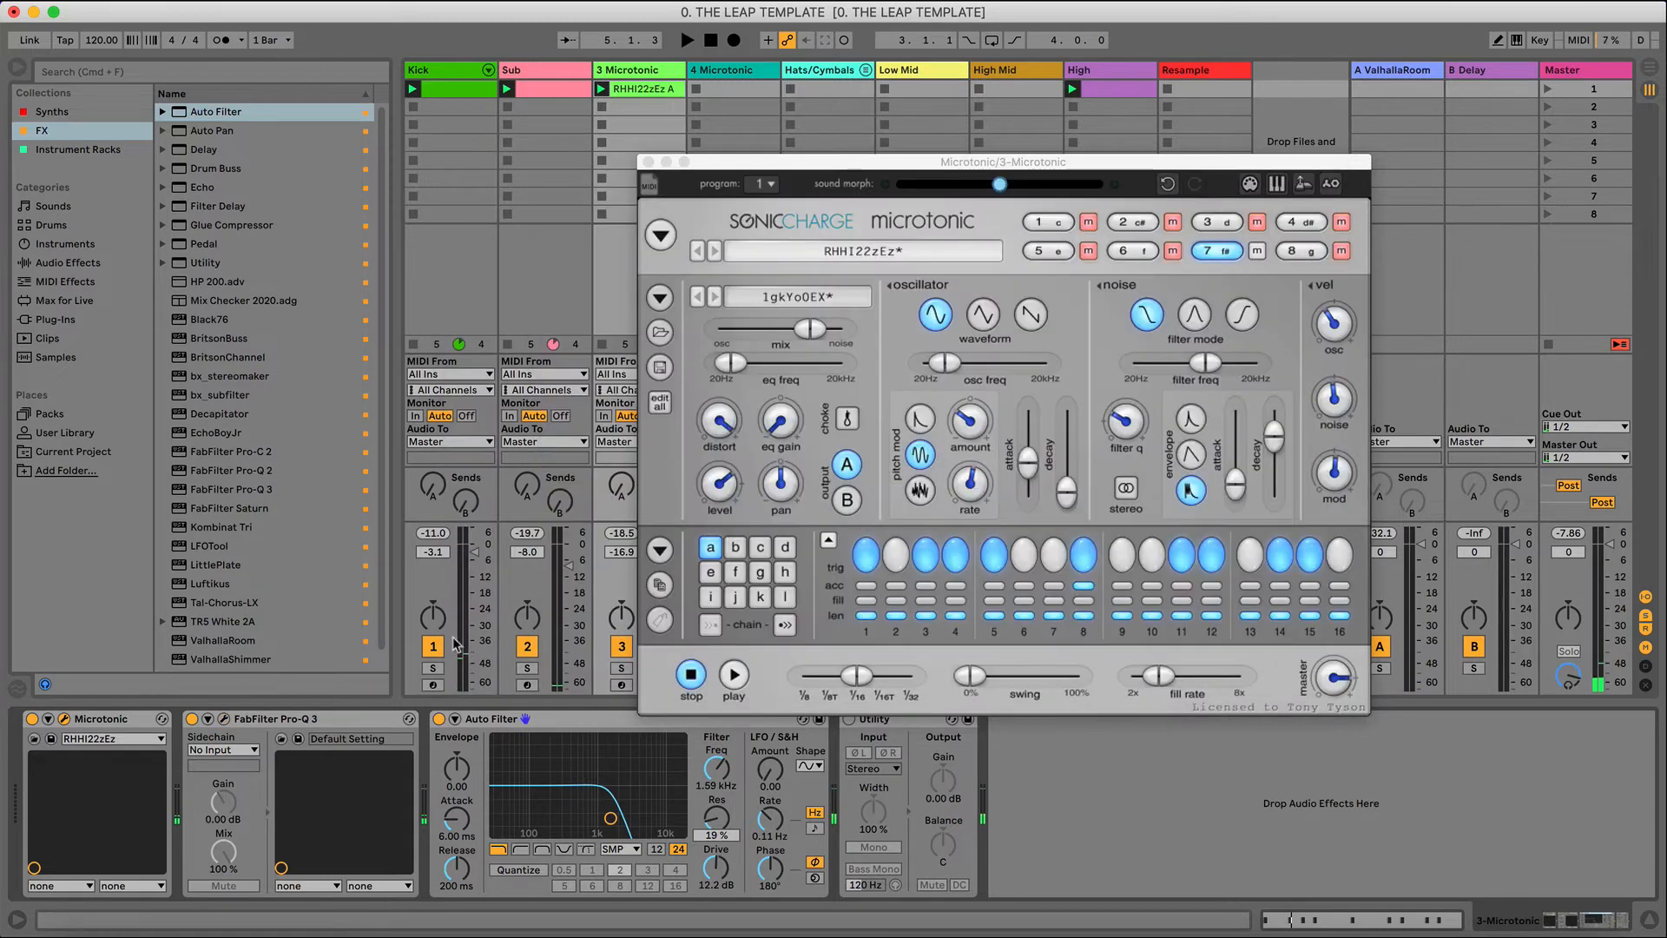
left_click(720, 500)
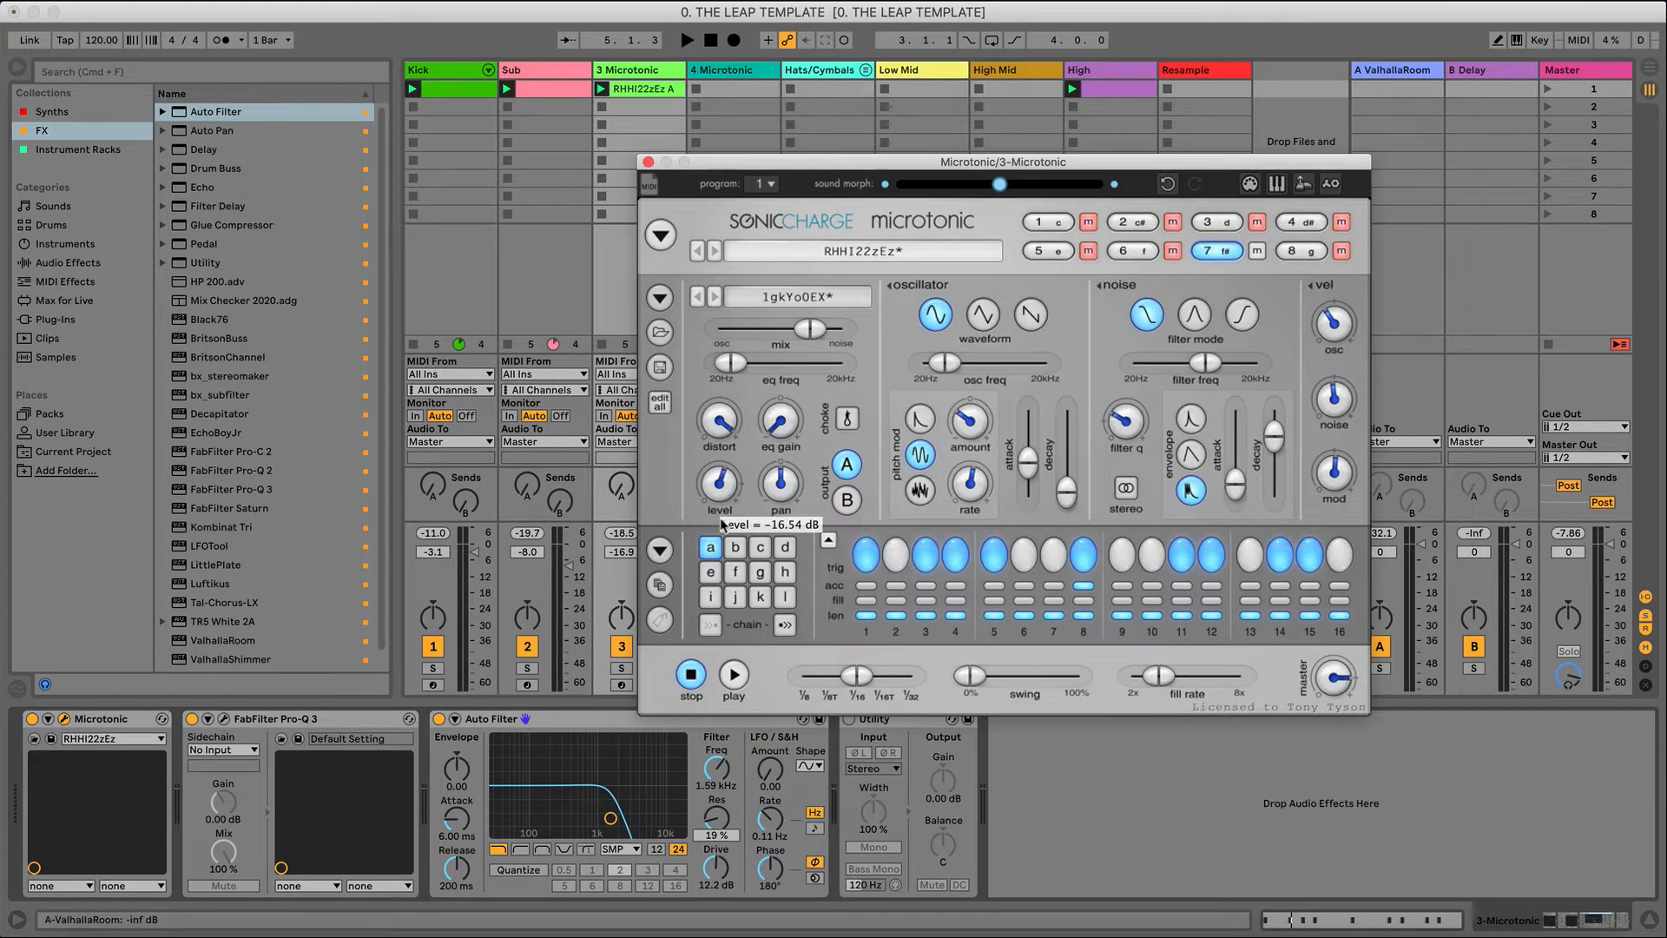
key("space")
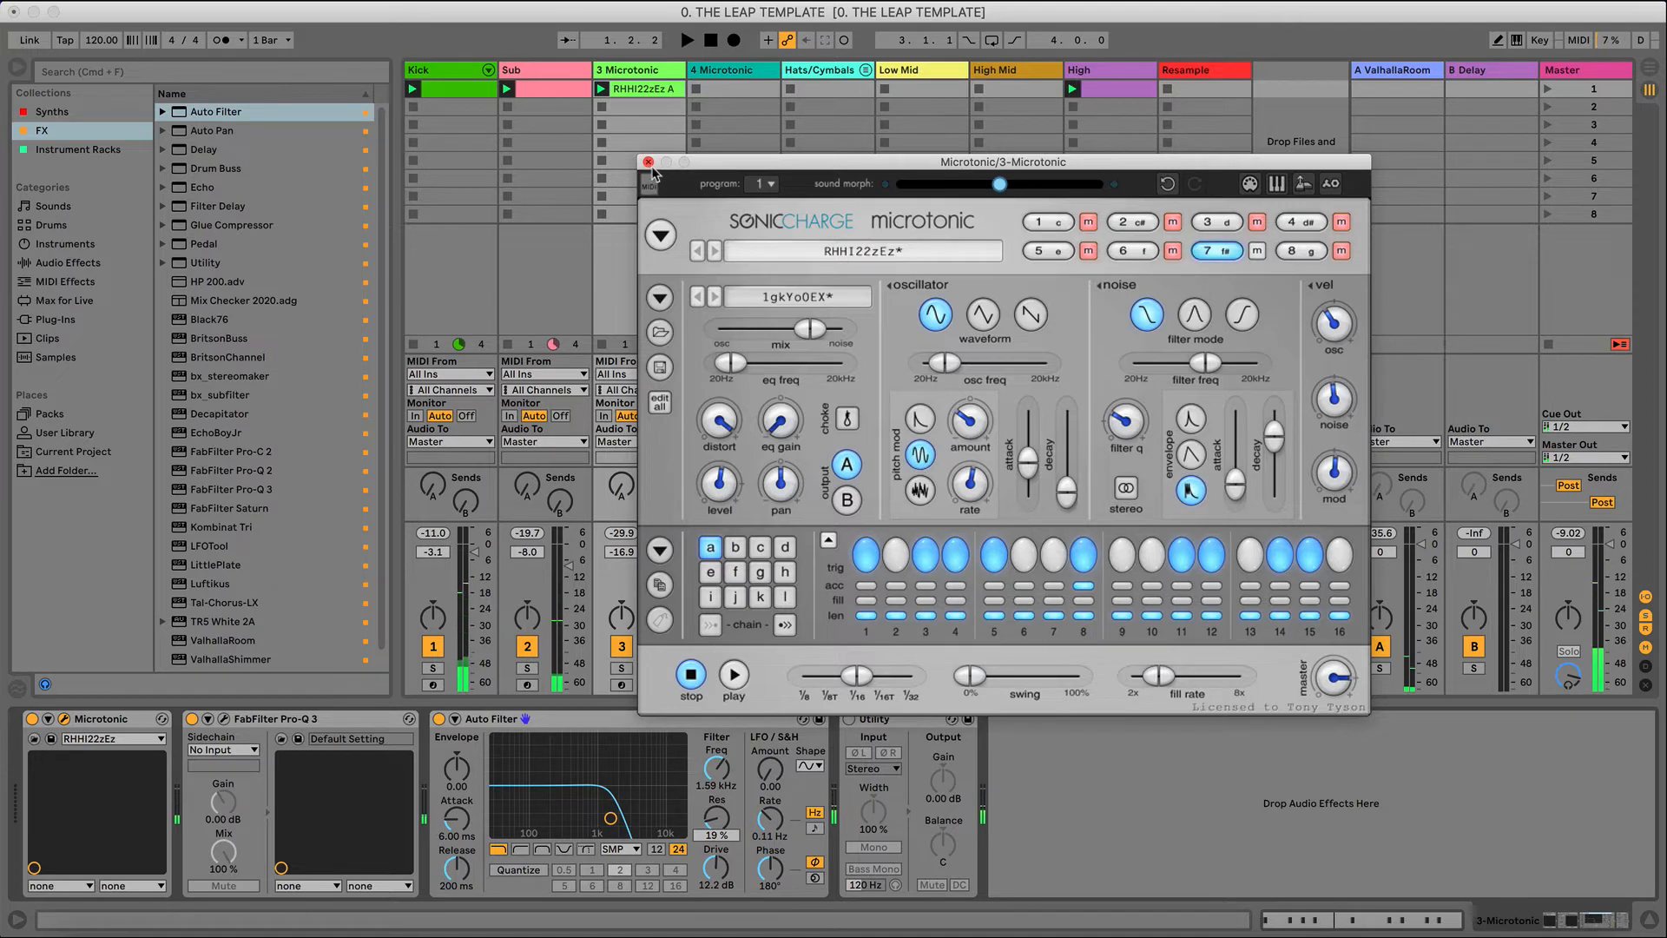
left_click(648, 164)
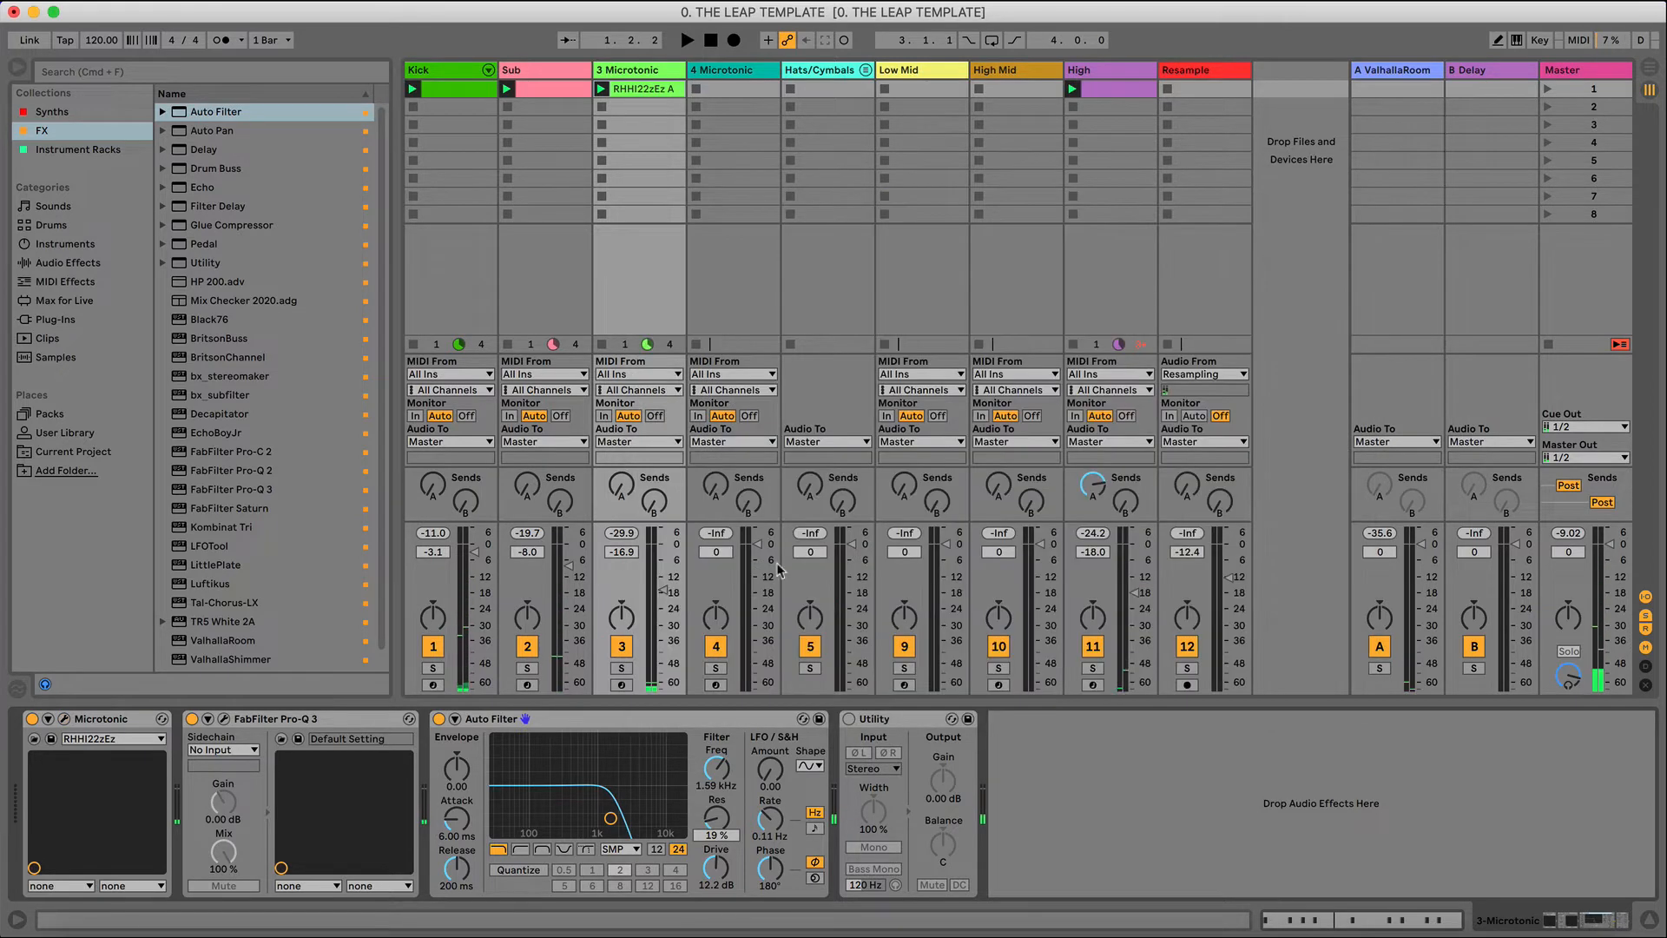
- Try modulating the Auto Filter with its square-wave LFO at amount 9.29, rate 10.0 Hz and phase about 54.3°, listening in playback
left_click(816, 767)
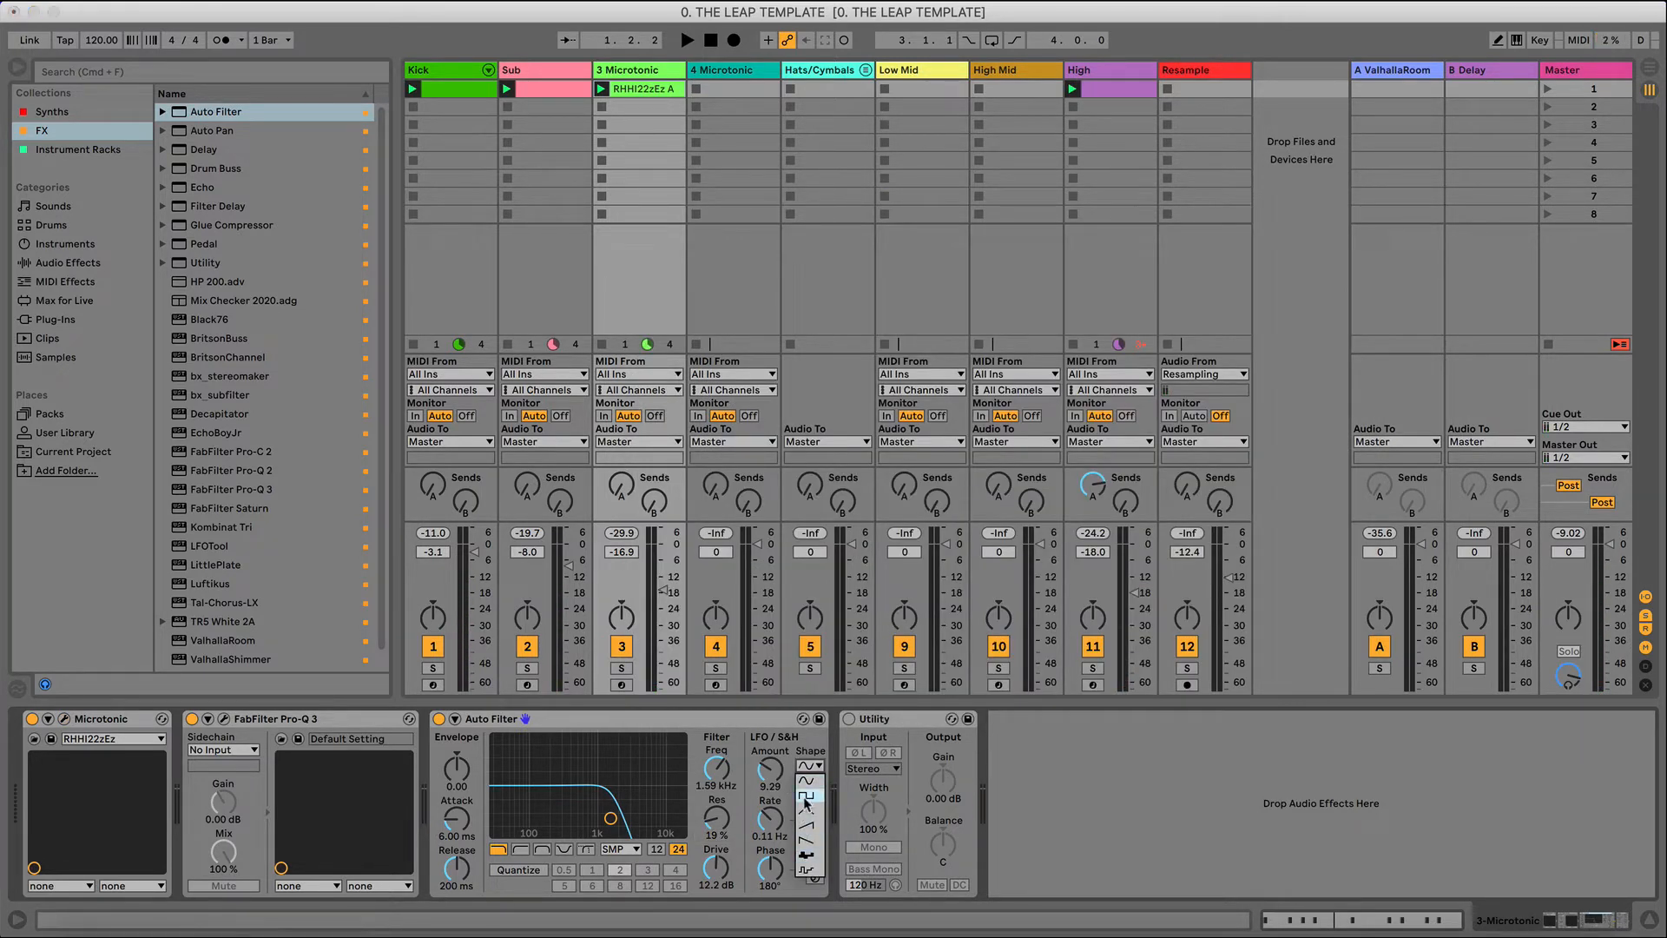
left_click(807, 797)
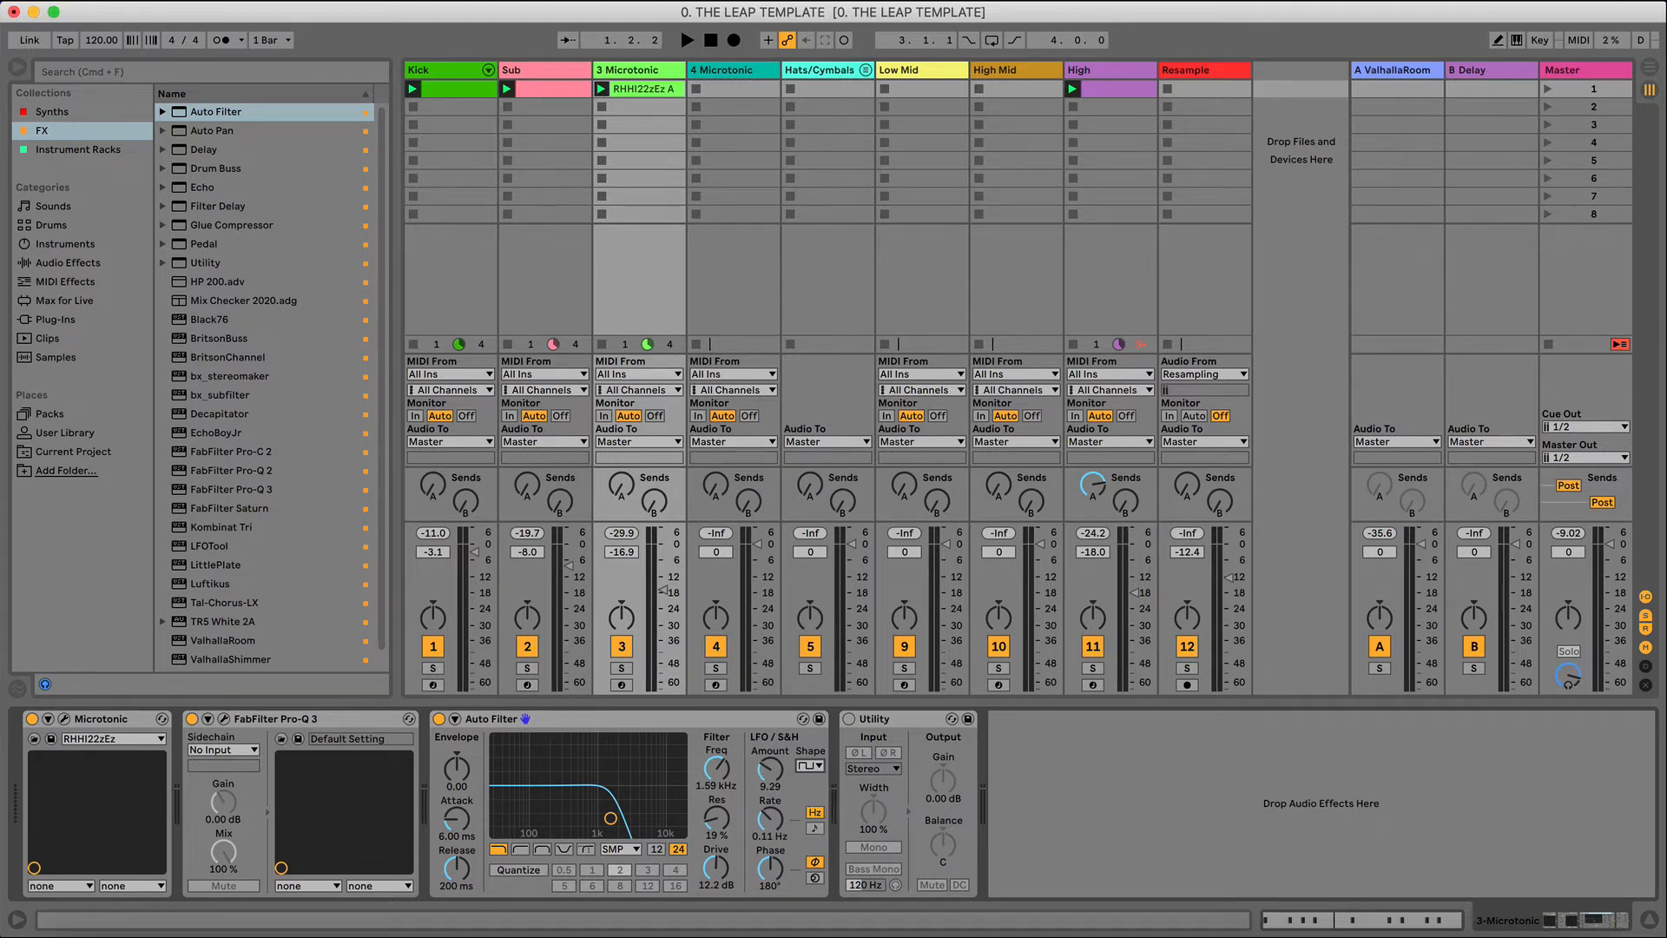
key("space")
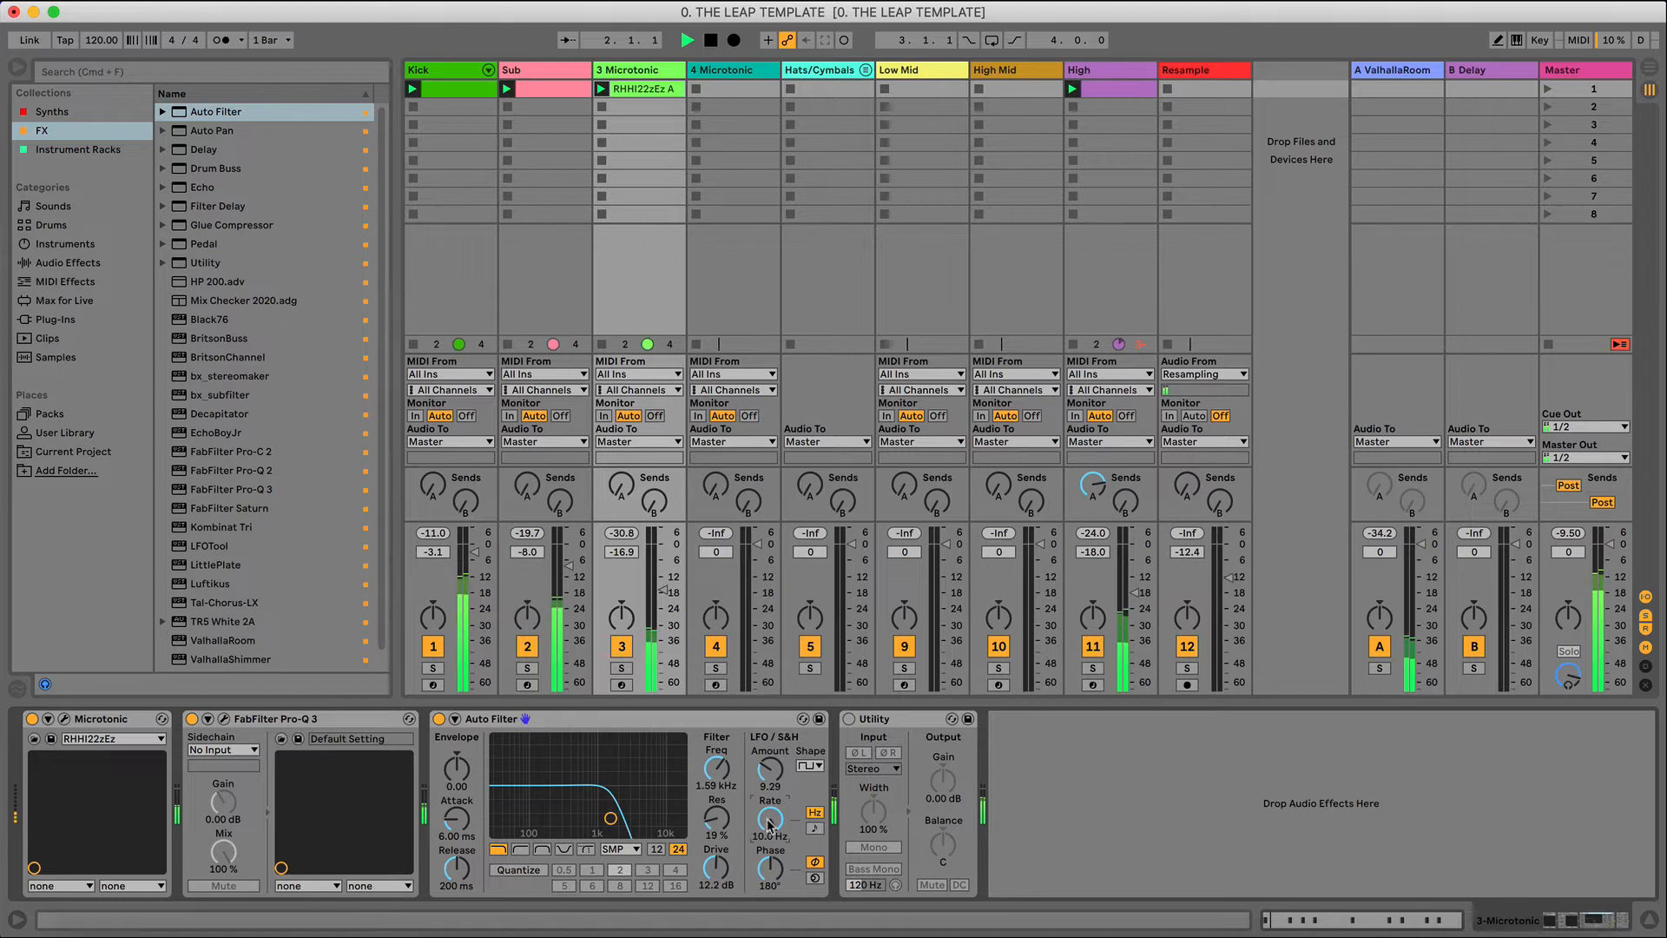
key("space")
key("space")
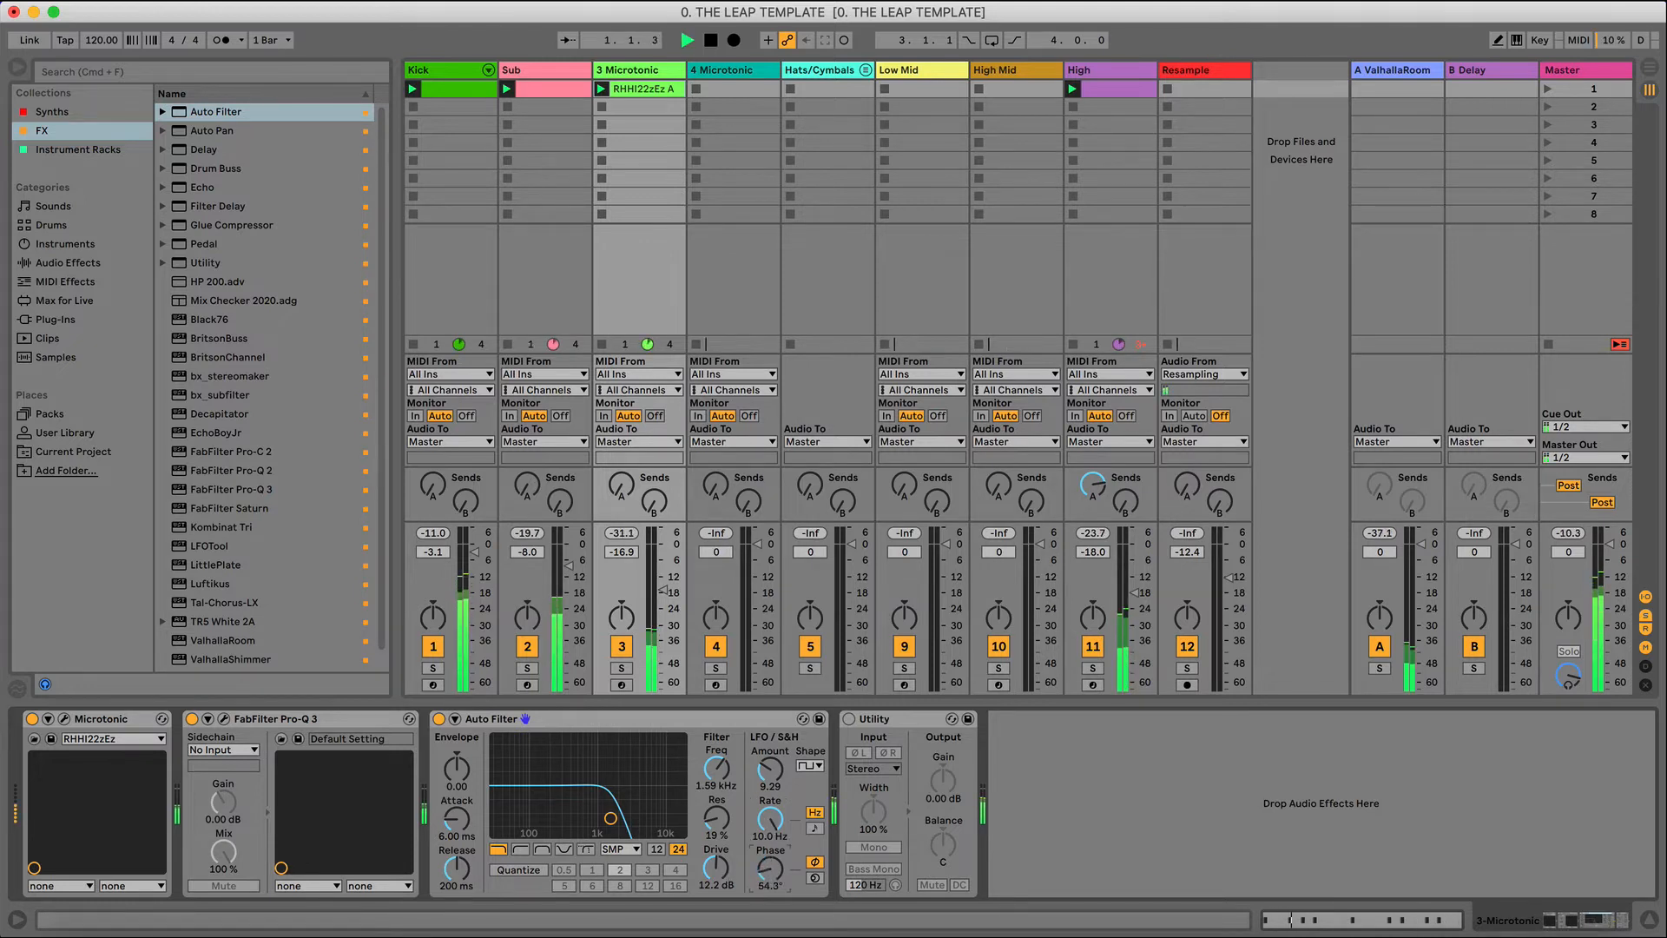
key("space")
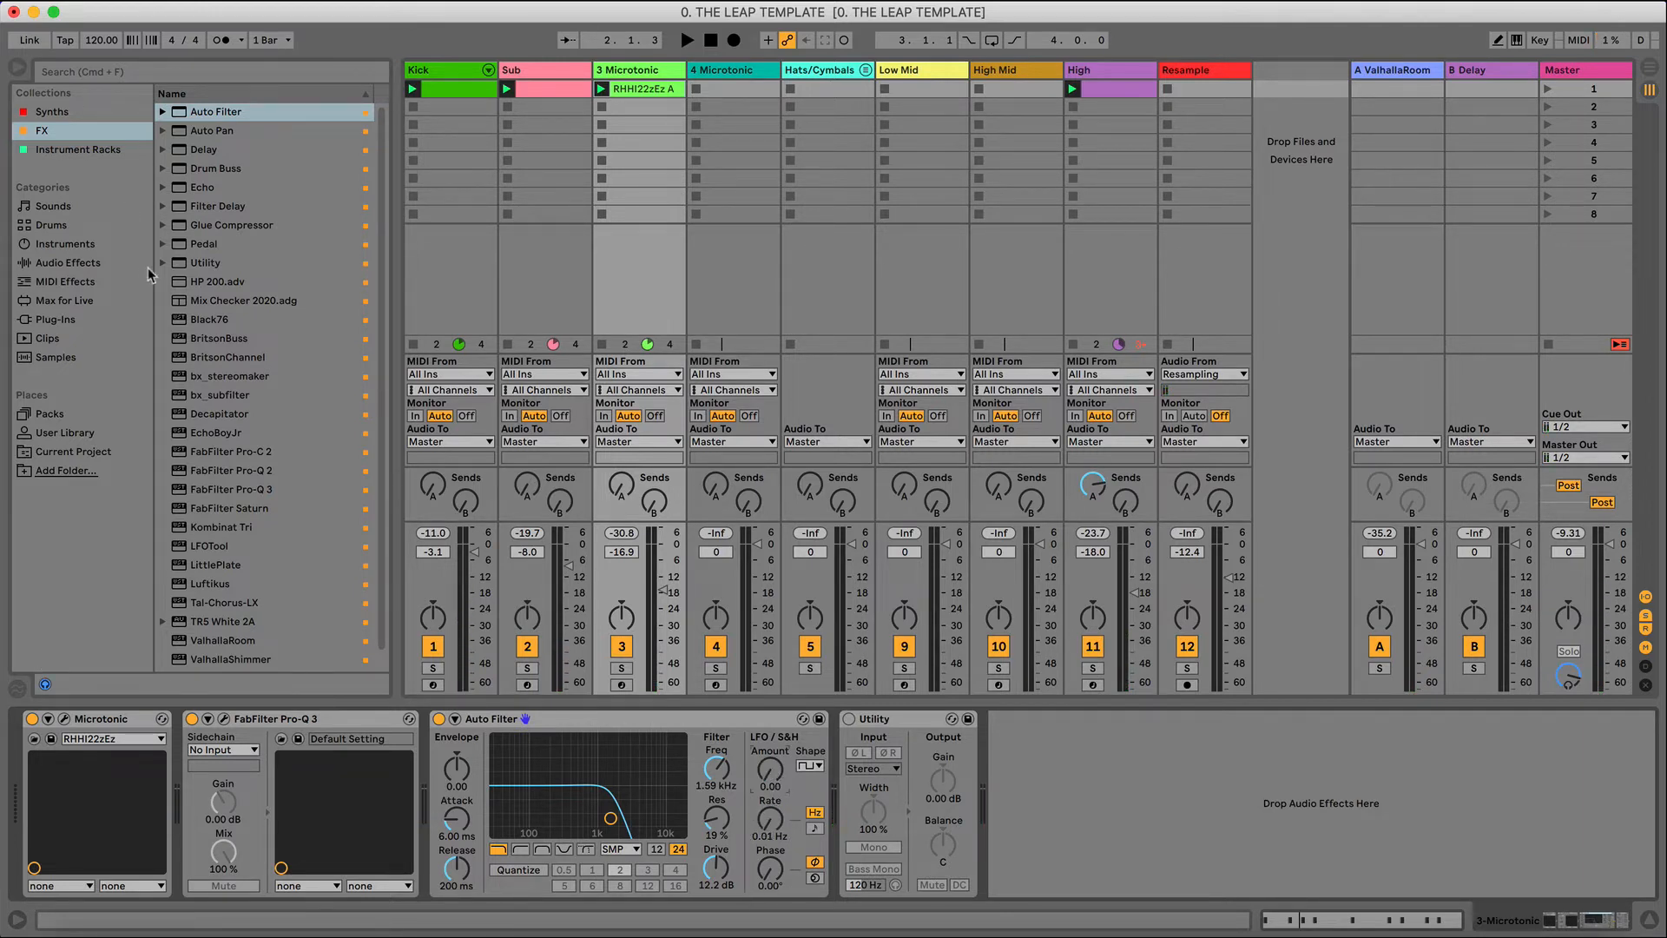
- Insert the LFO MIDI device from the Max for Live MIDI effects before Microtonic on the 3 Microtonic track
left_click(52, 433)
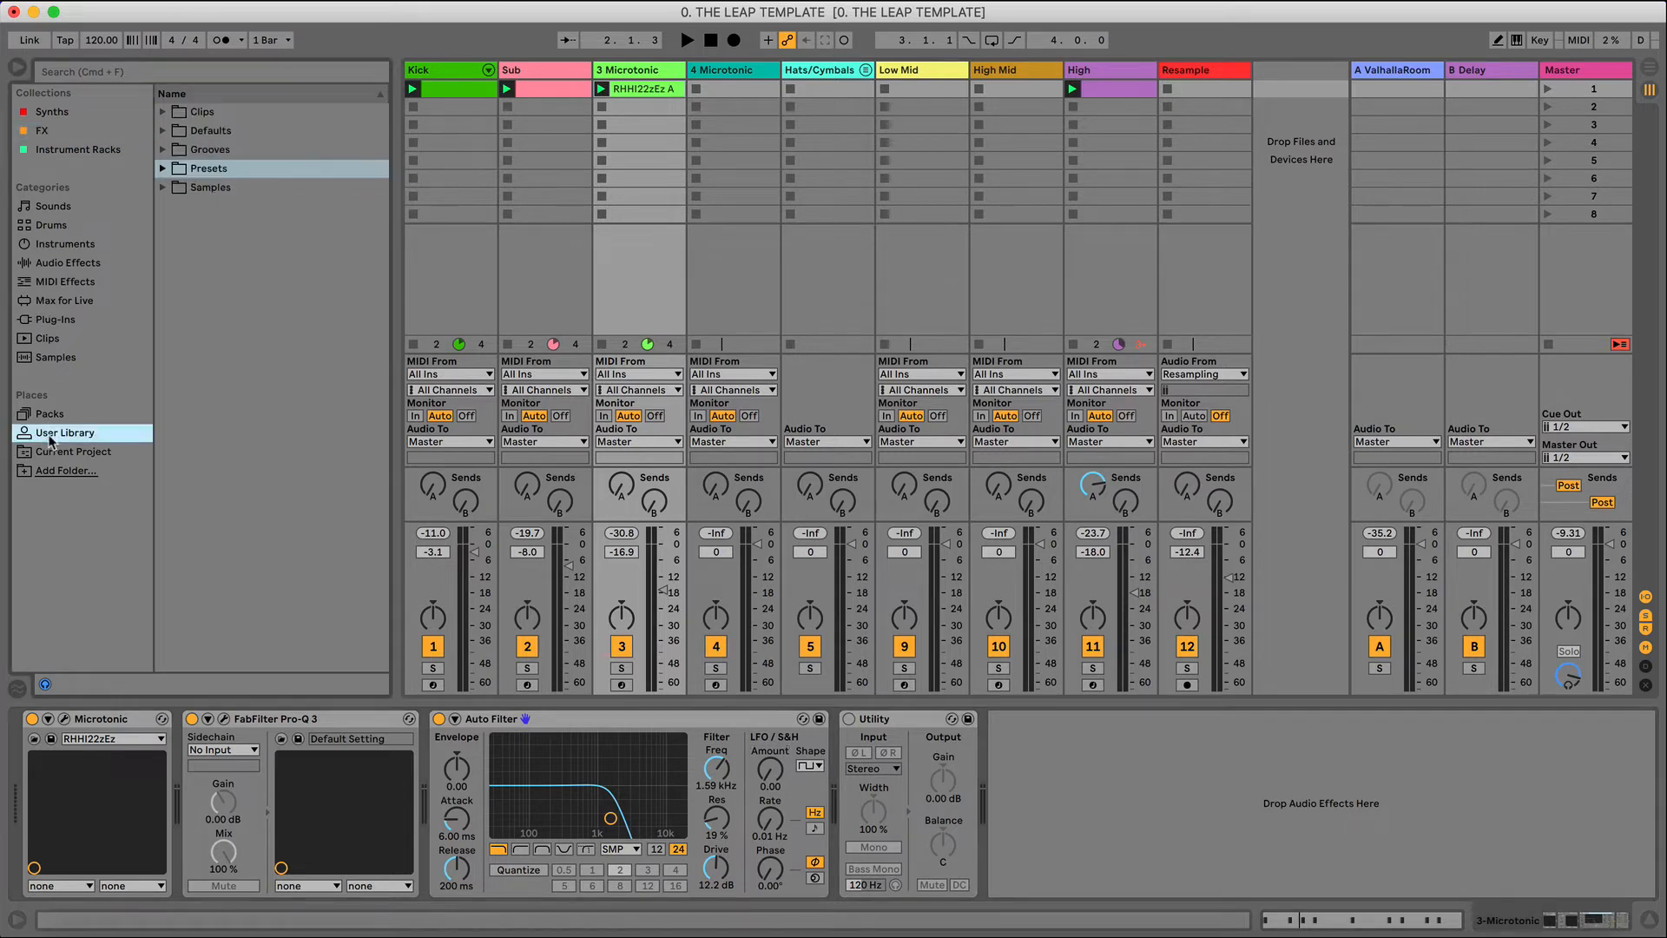
left_click(43, 300)
left_click(164, 150)
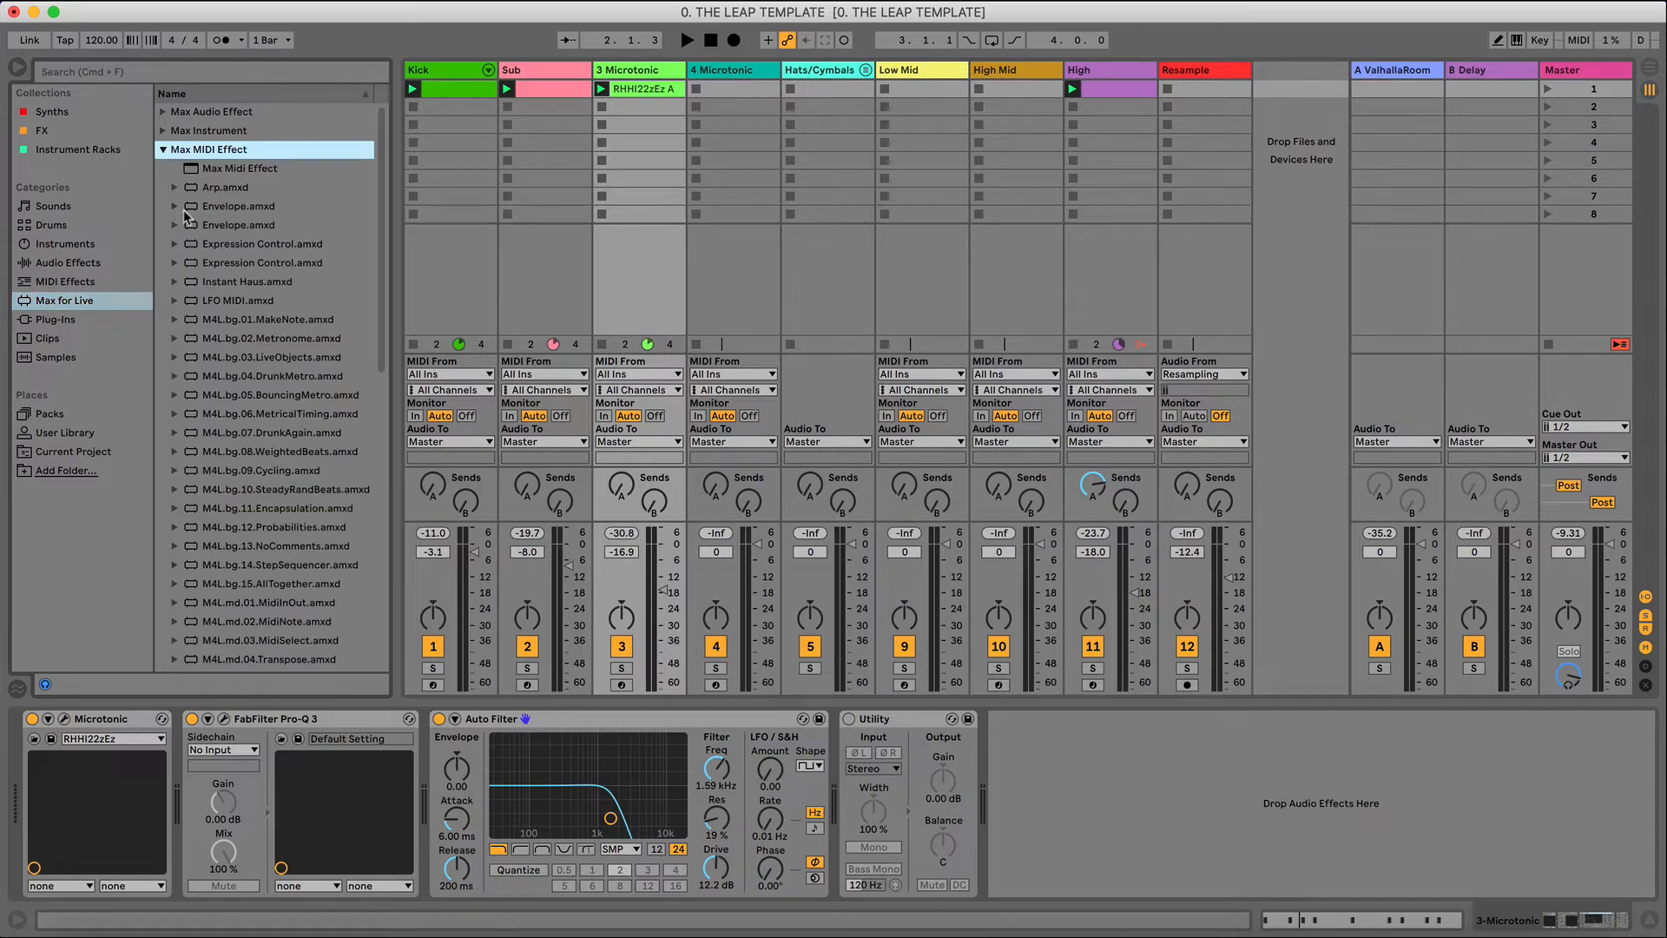
left_click_drag(220, 300, 54, 740)
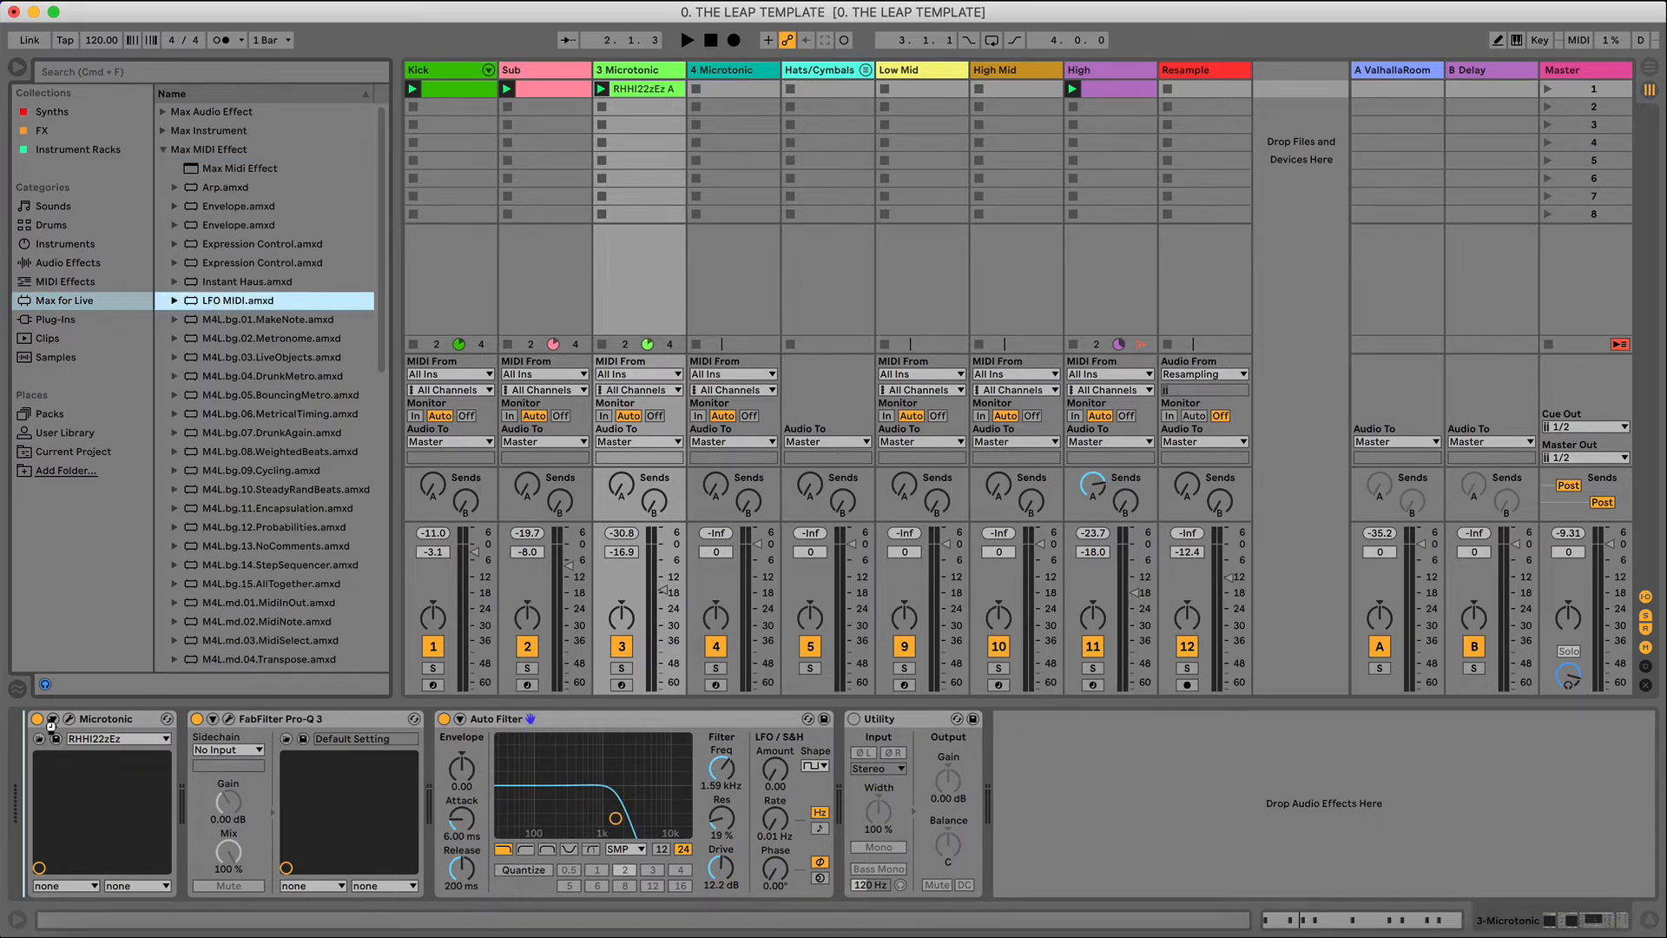
- Map the LFO MIDI to the Auto Filter's frequency at a 40.0 Hz rate and audition the 3 Microtonic track soloed
left_click_drag(133, 793, 118, 777)
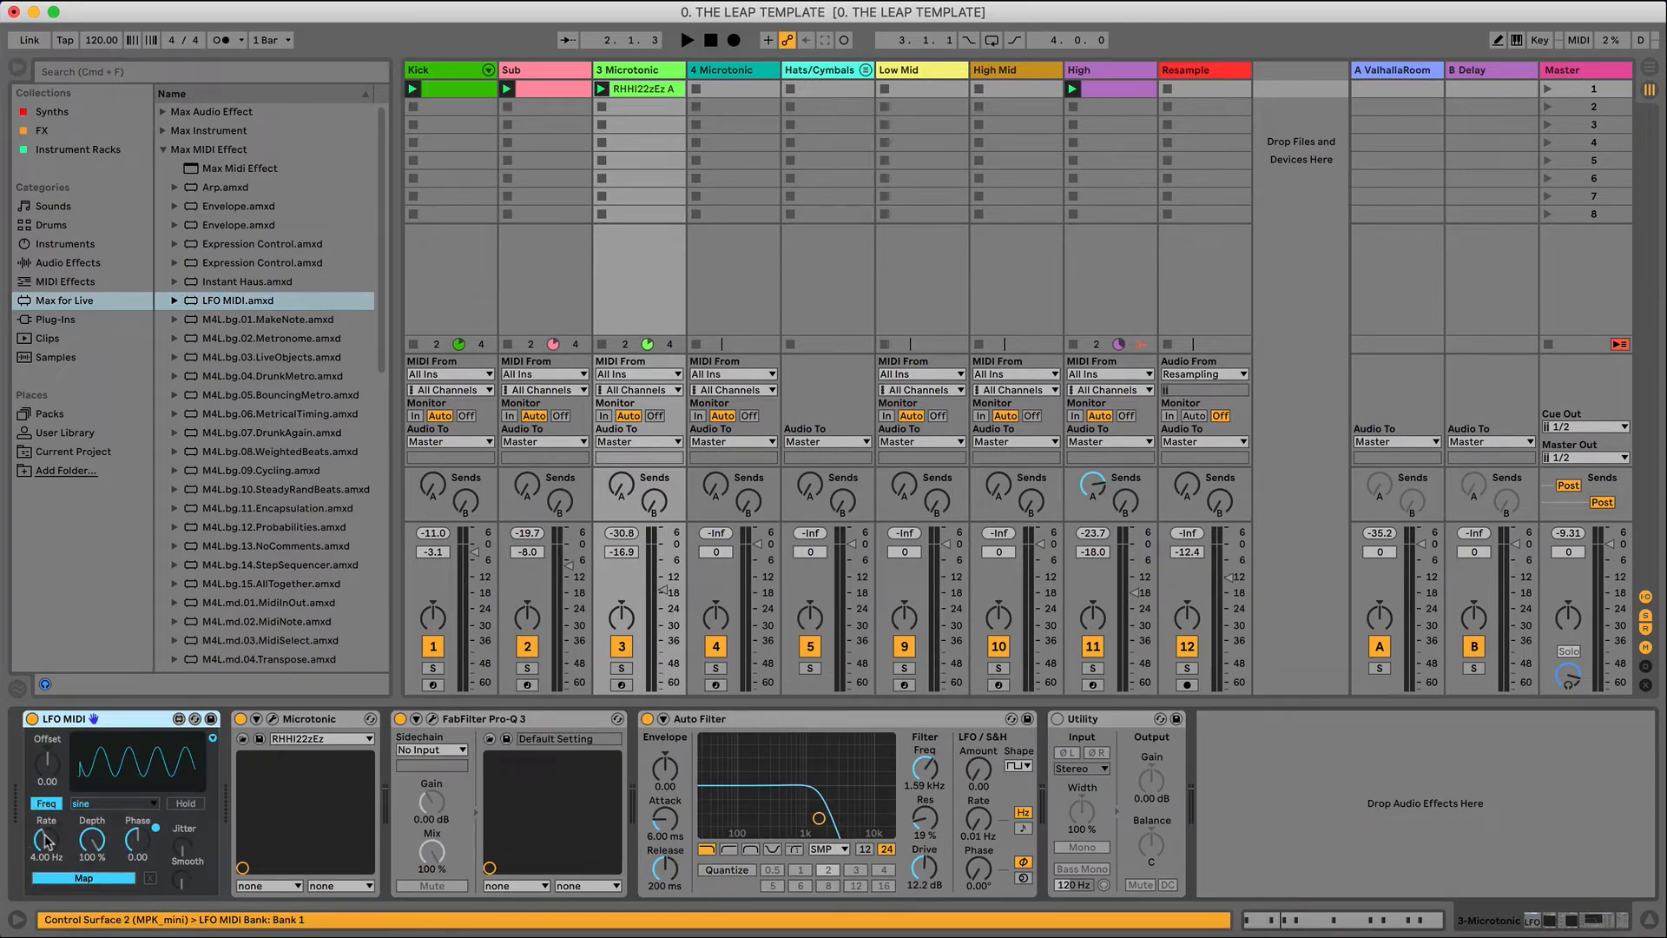
left_click(65, 878)
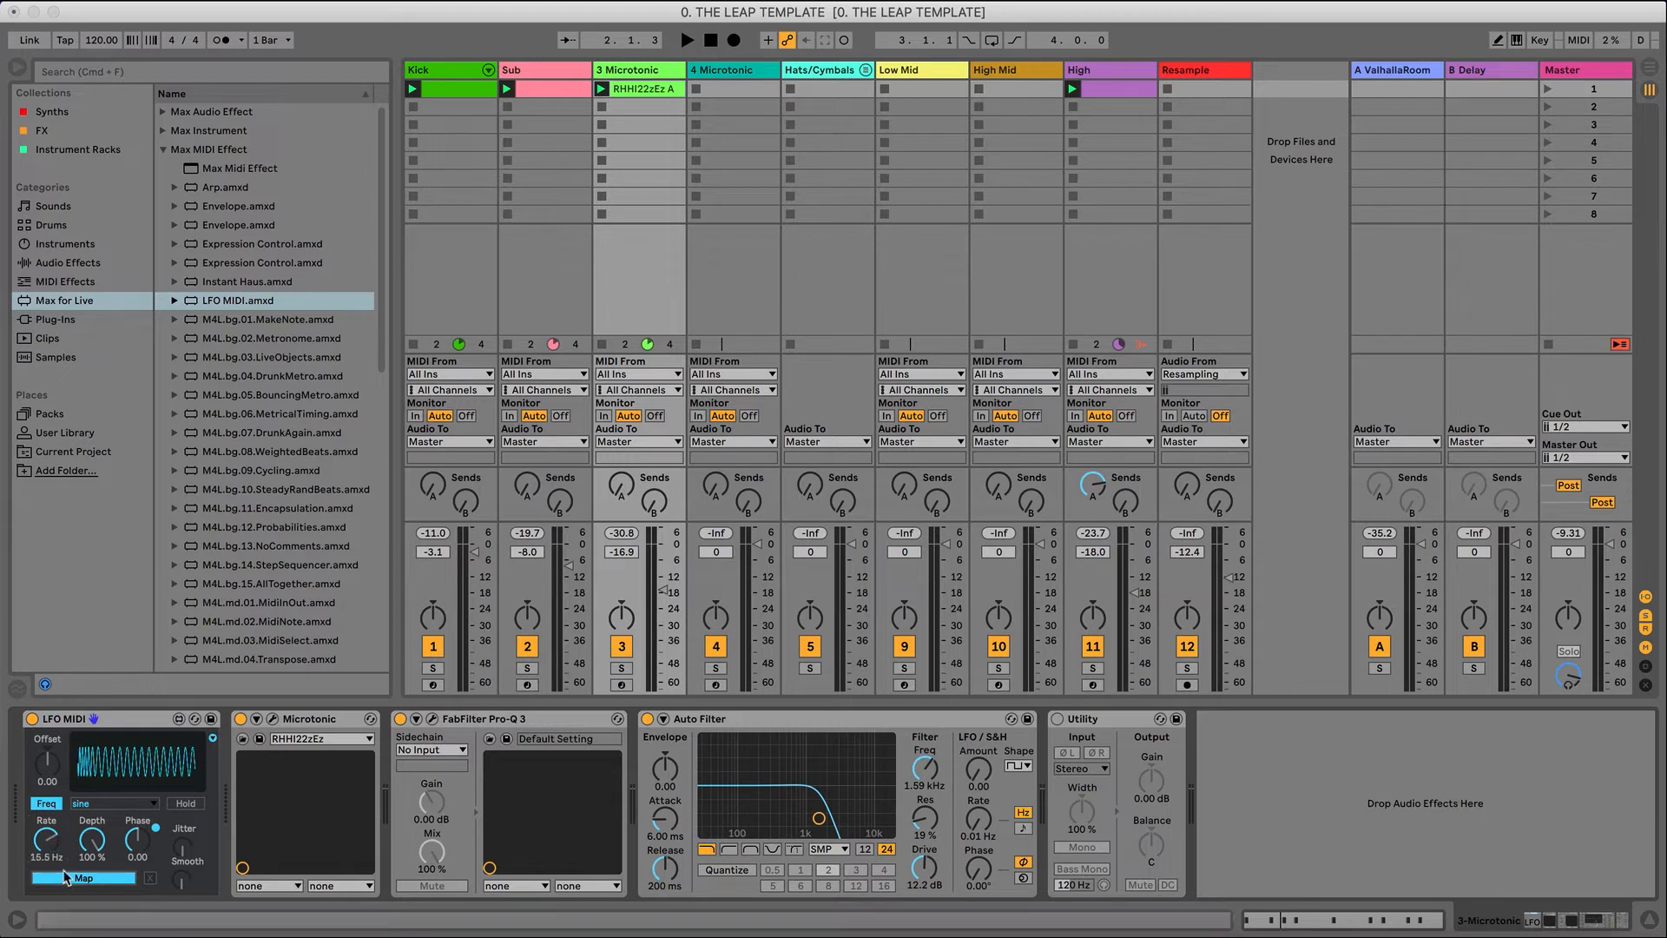
left_click(795, 761)
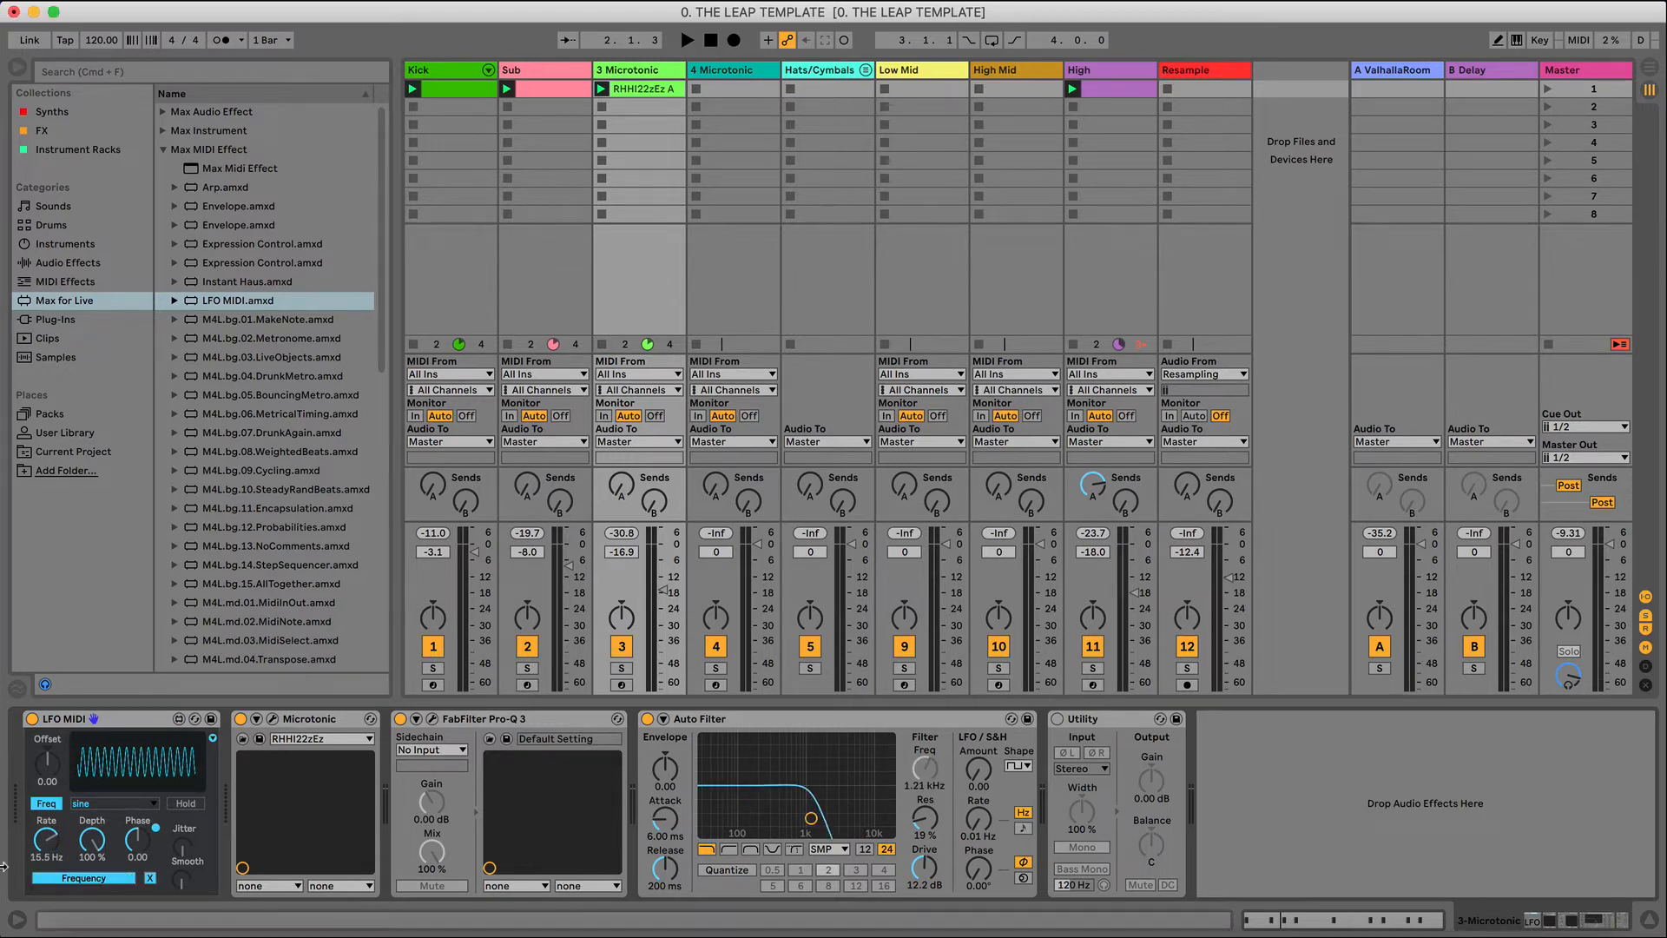
key("space")
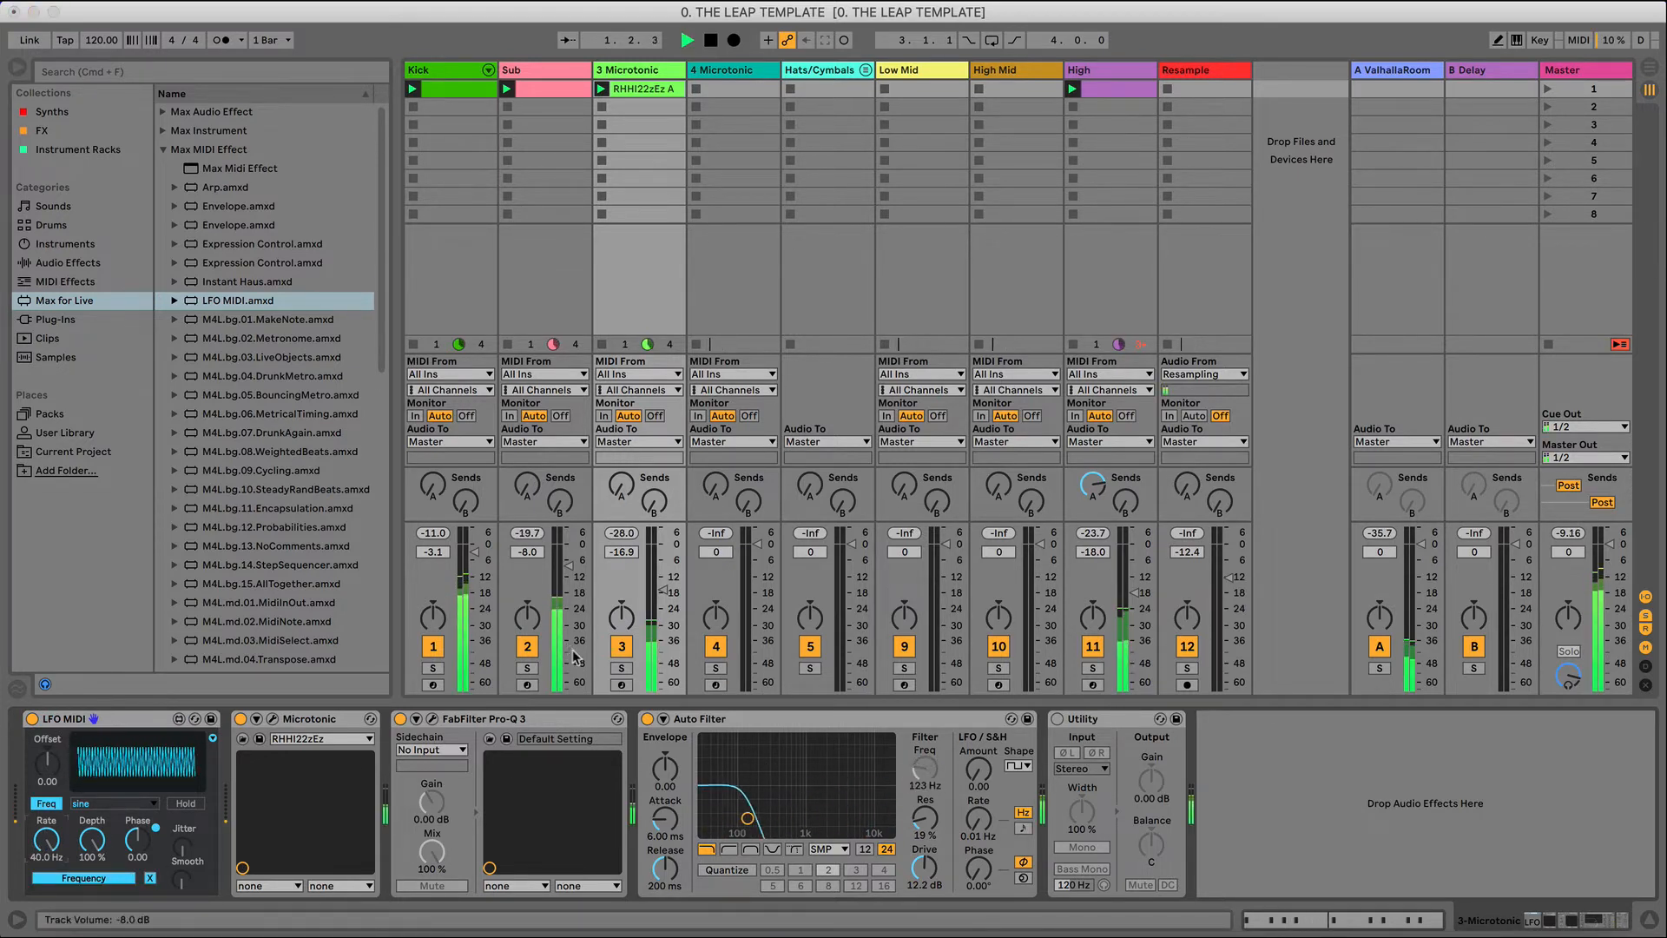
left_click(622, 667)
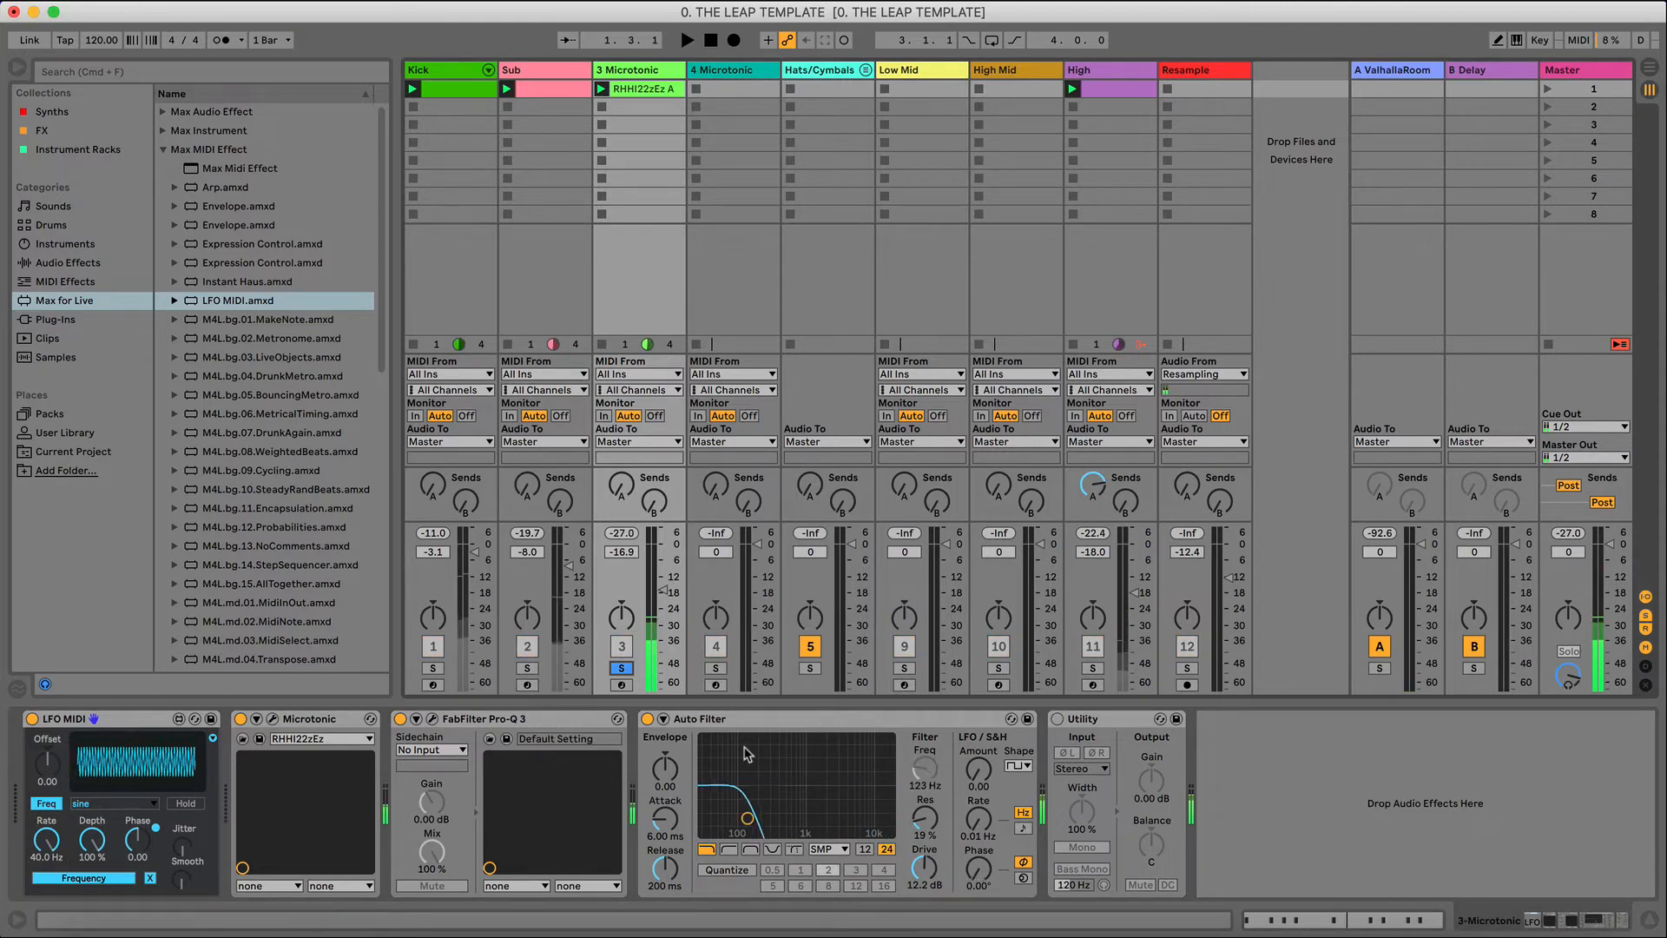
- Duplicate the Auto Filter and combine both copies as two parallel chains in an Audio Effect Rack
left_click(737, 719)
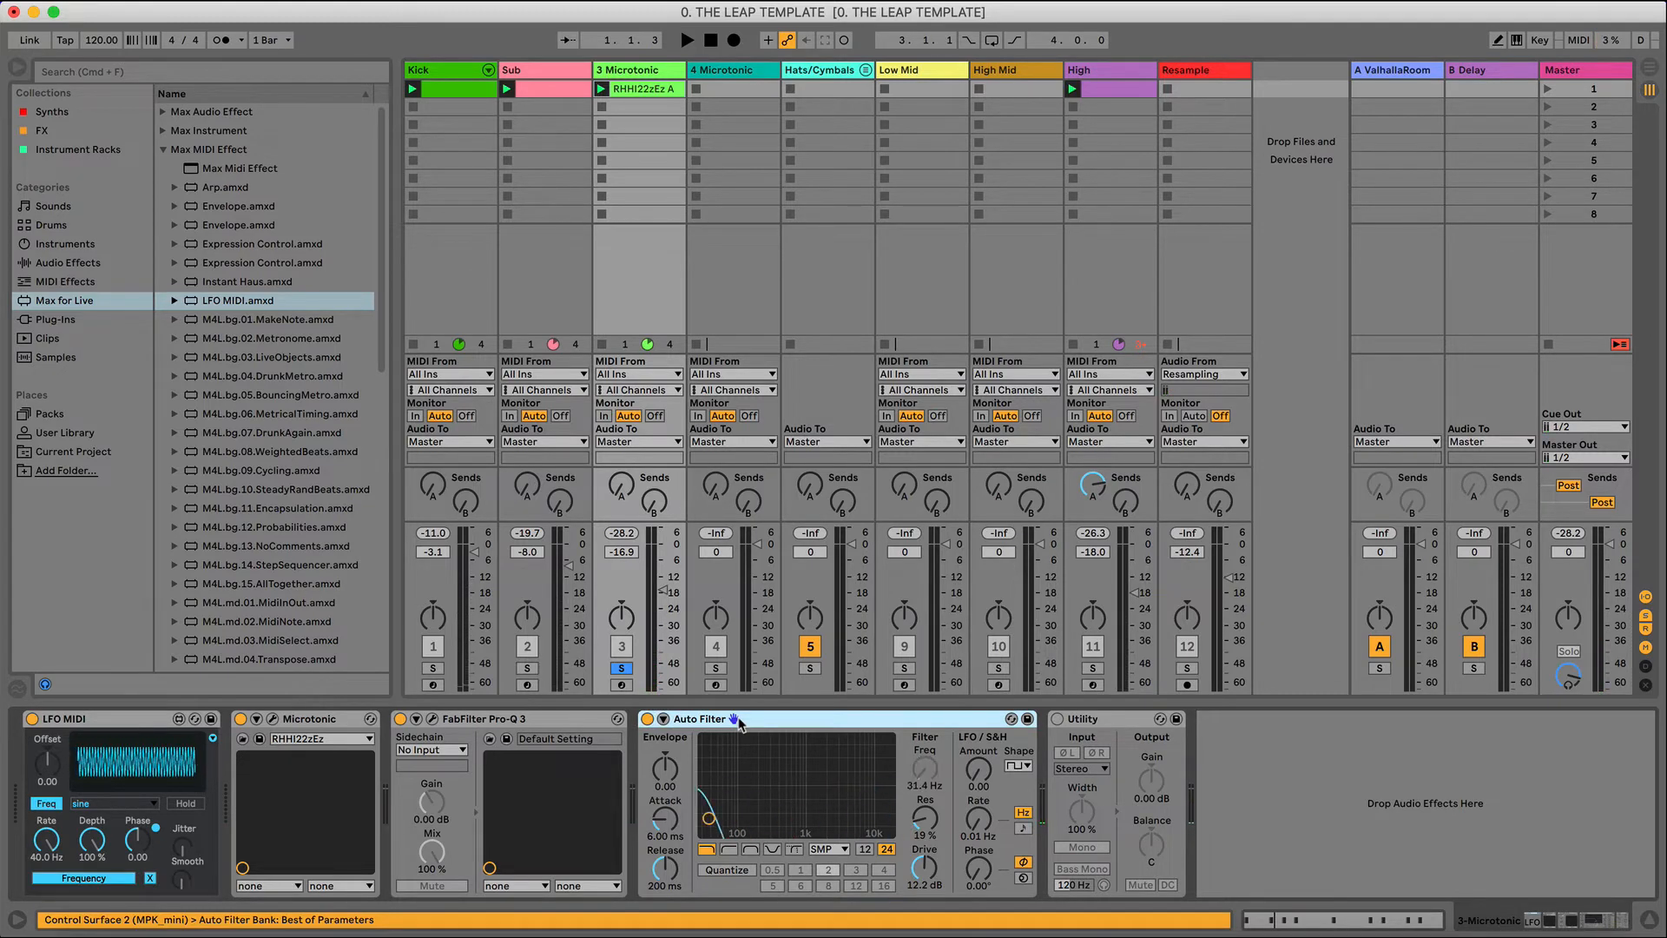
key("super+d")
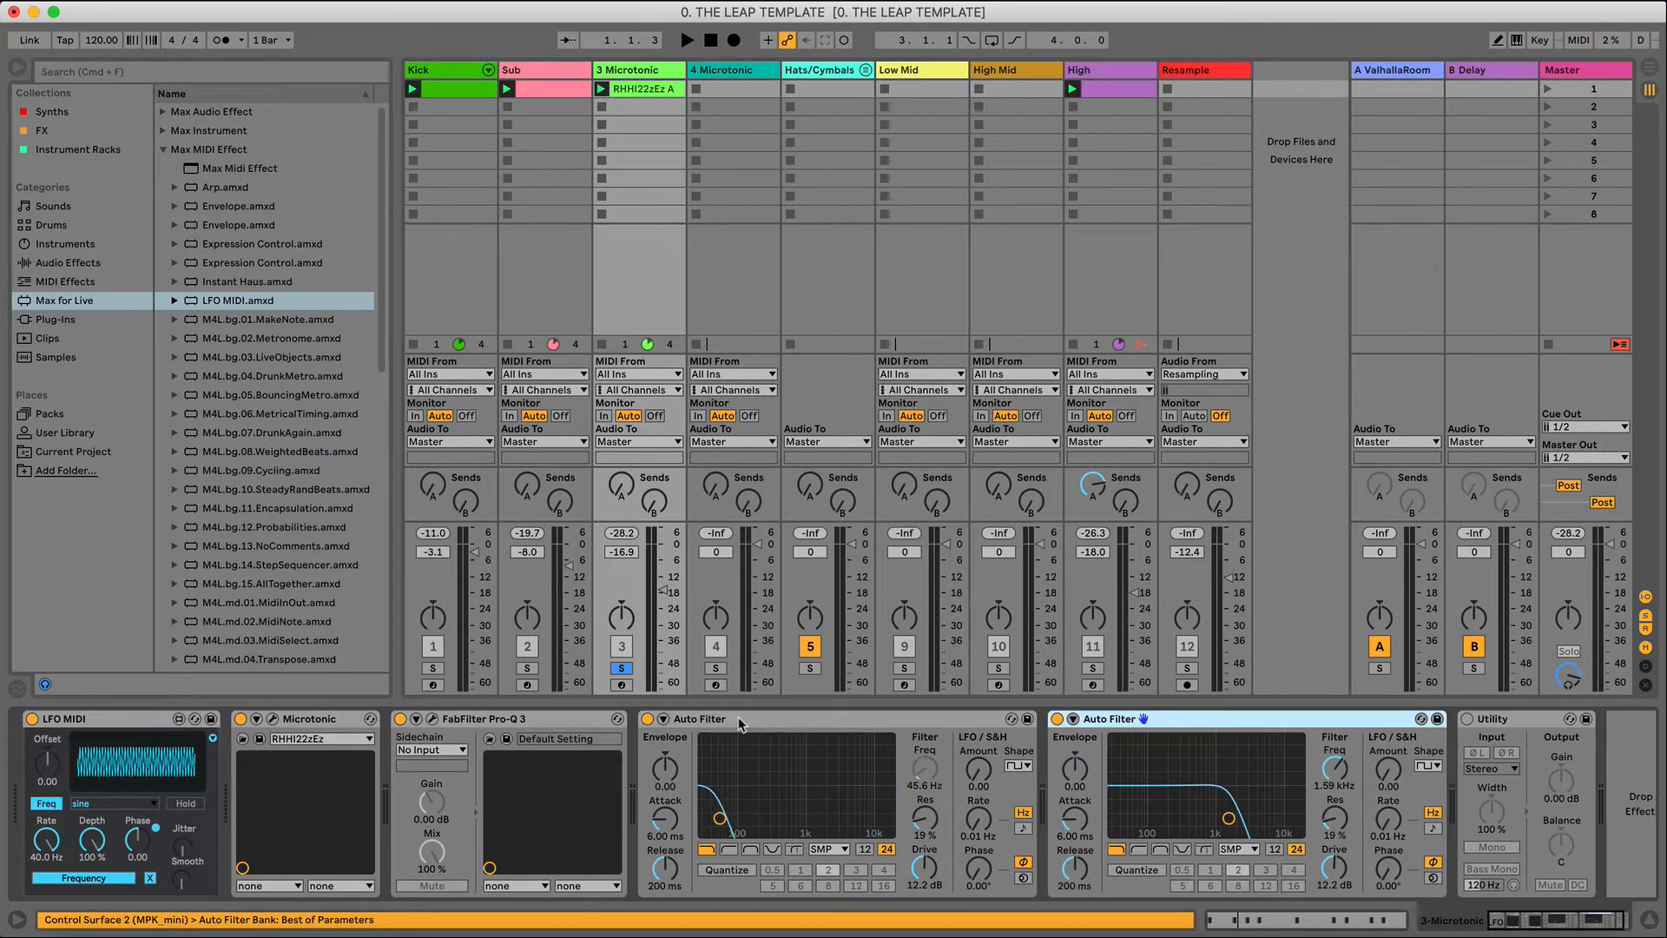
key("super+g")
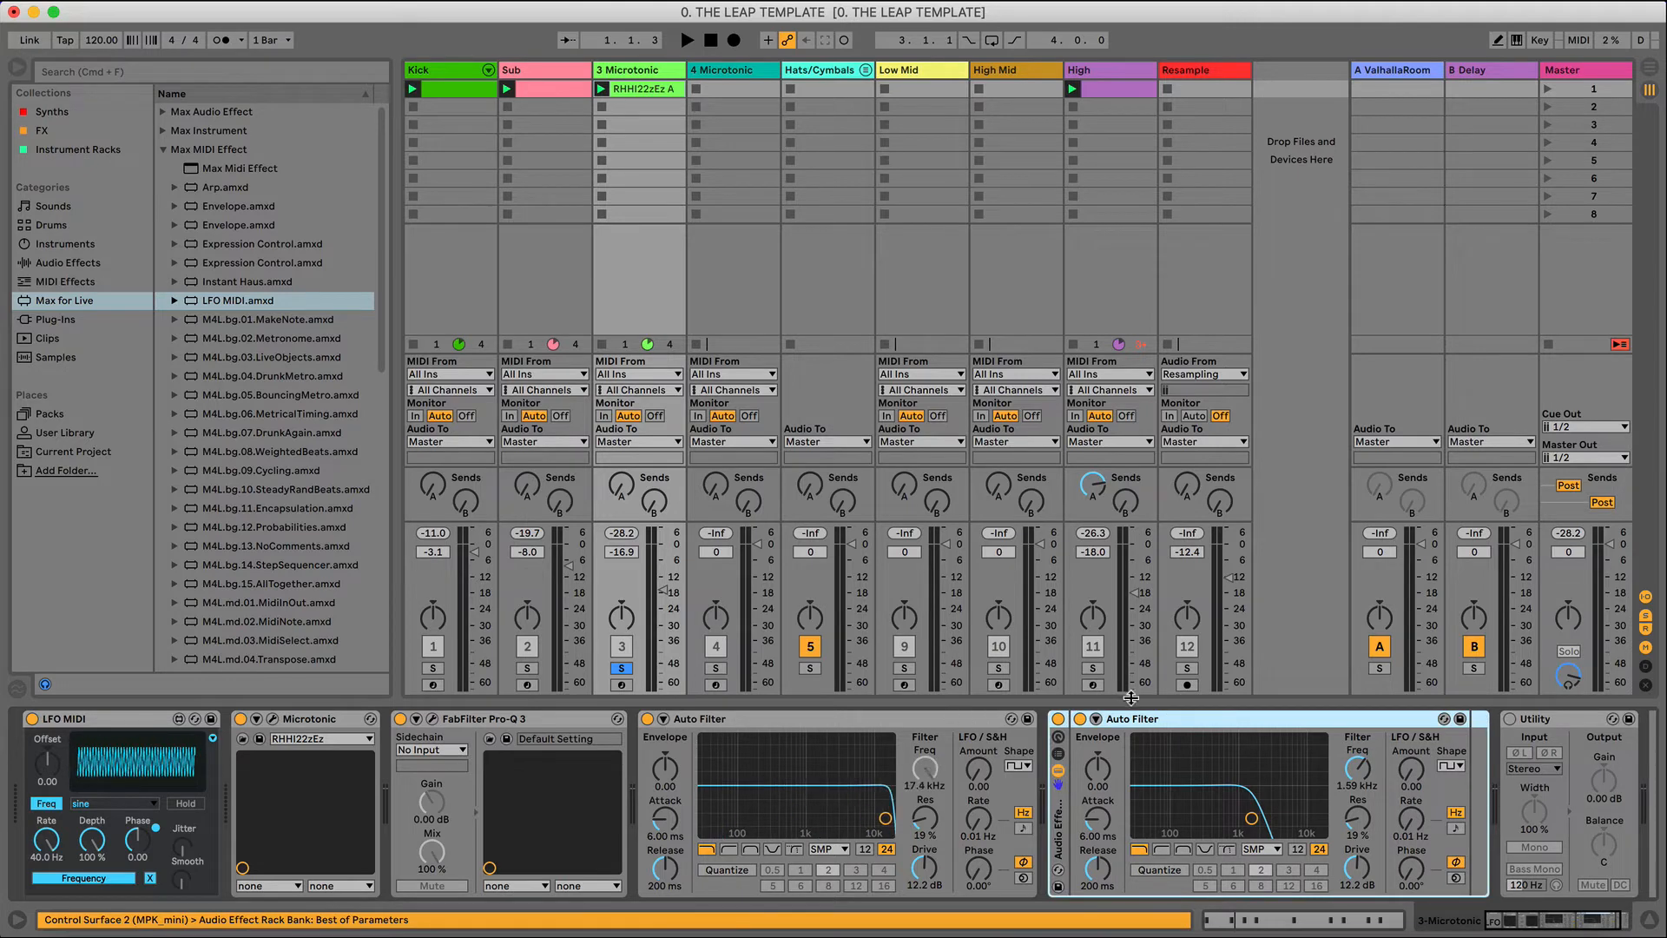
left_click(1058, 755)
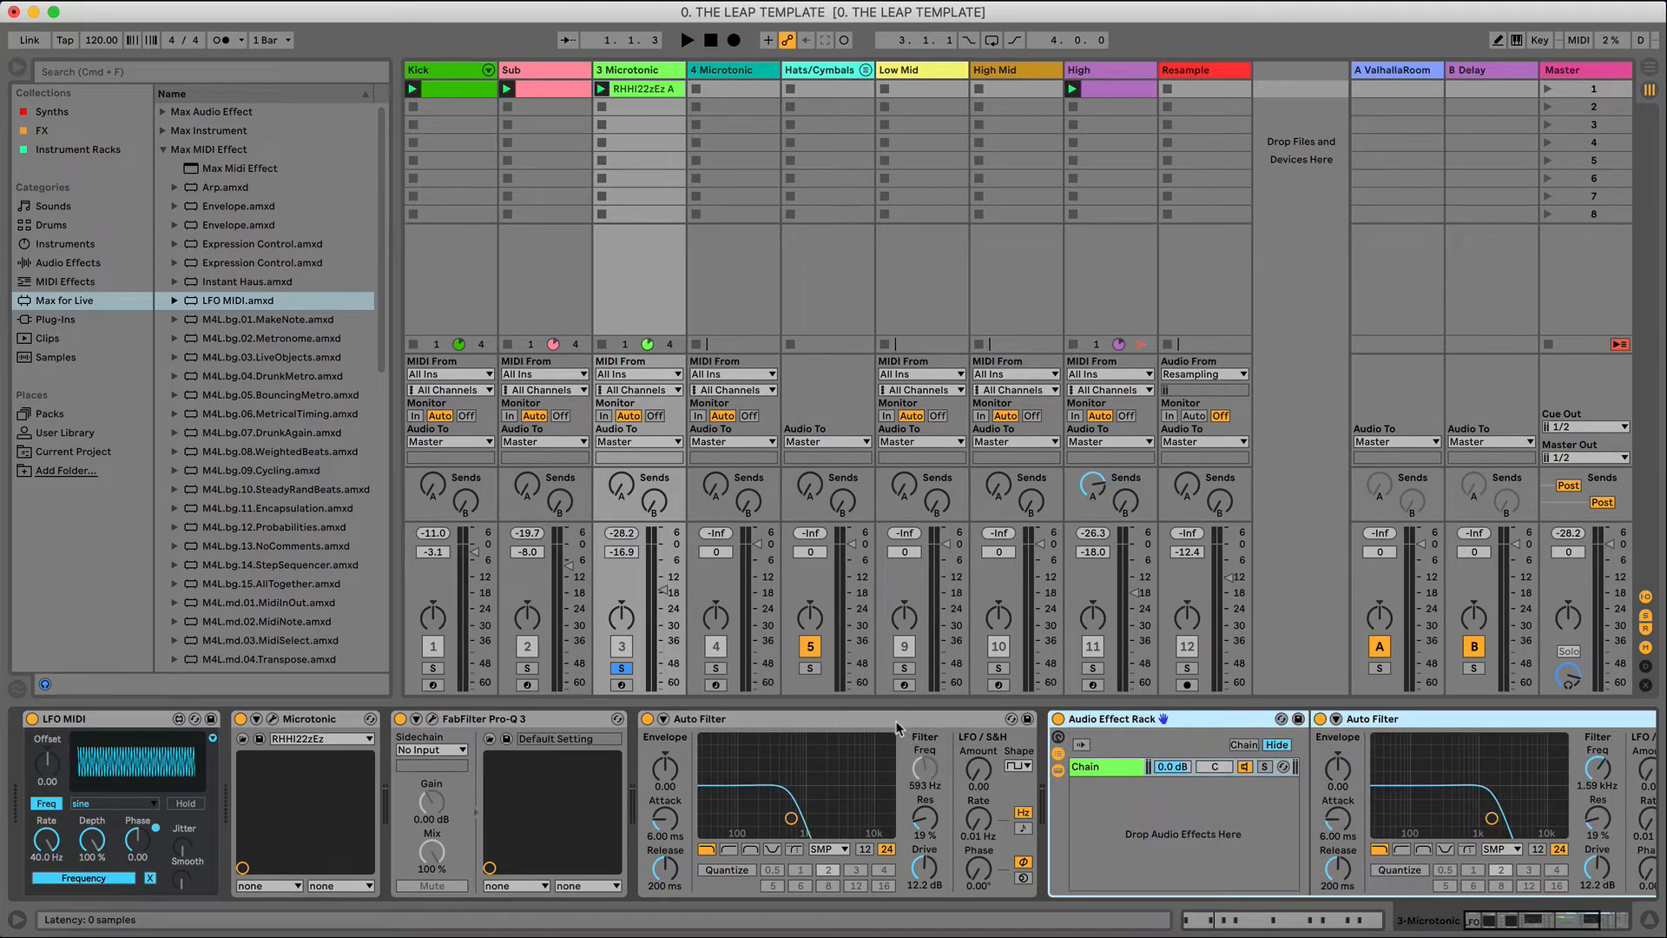
left_click_drag(1154, 797, 1122, 758)
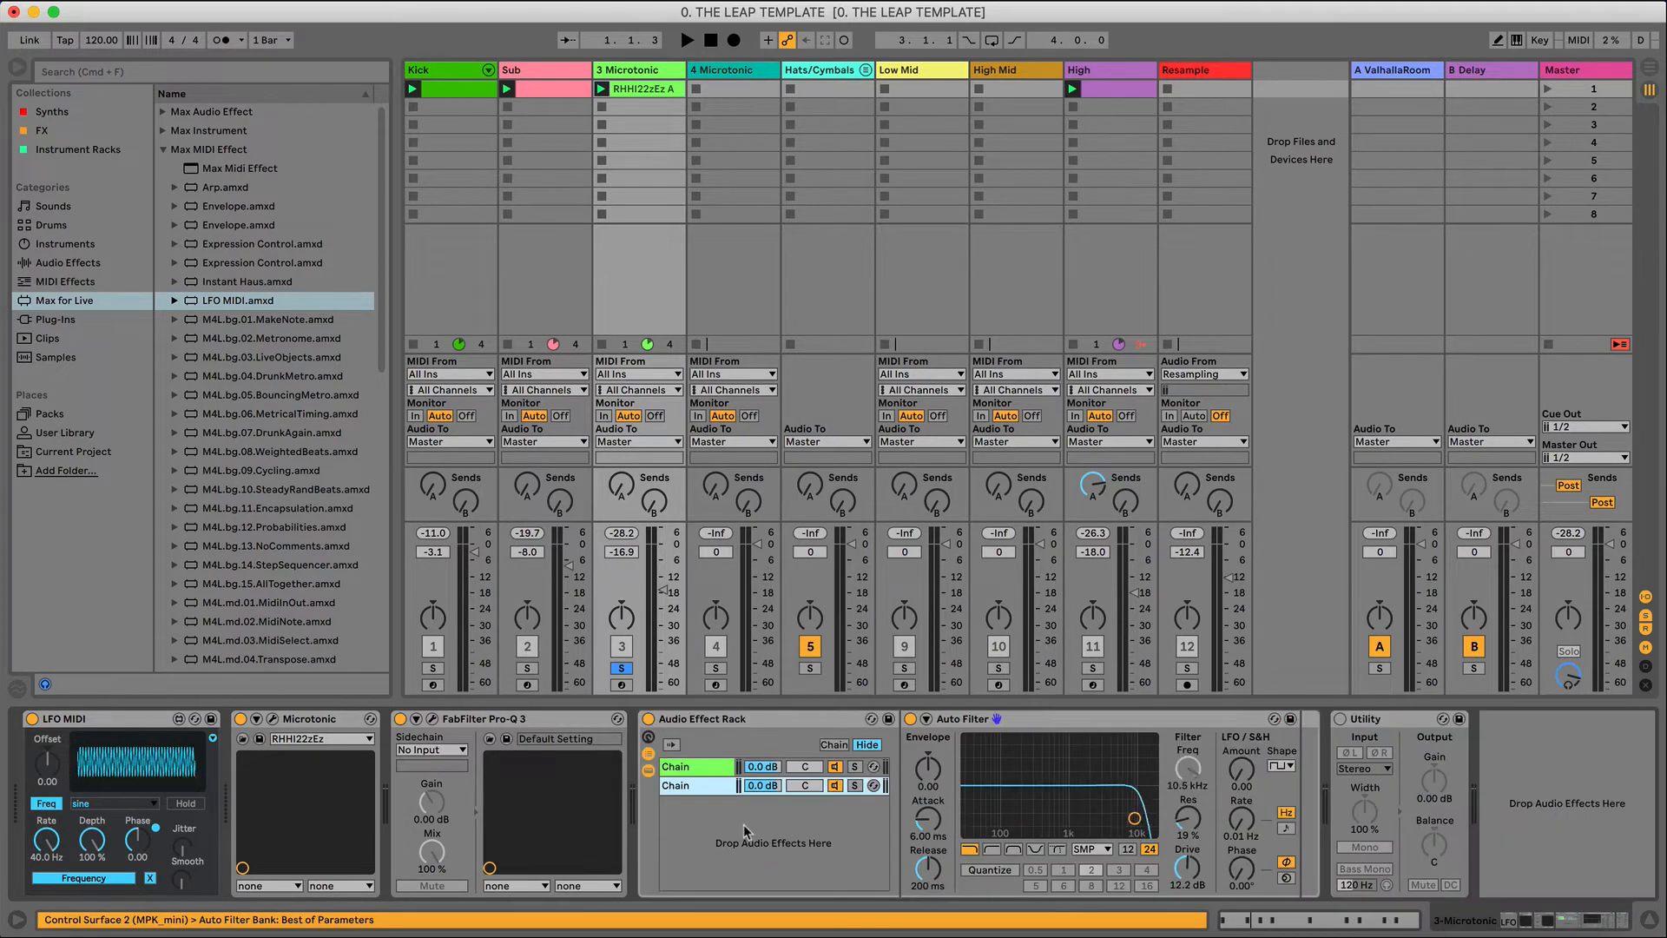
- Pan the rack's first chain to 50L and the second to 50R, with both chain volumes reset to 0.0 dB
left_click_drag(772, 769, 769, 793)
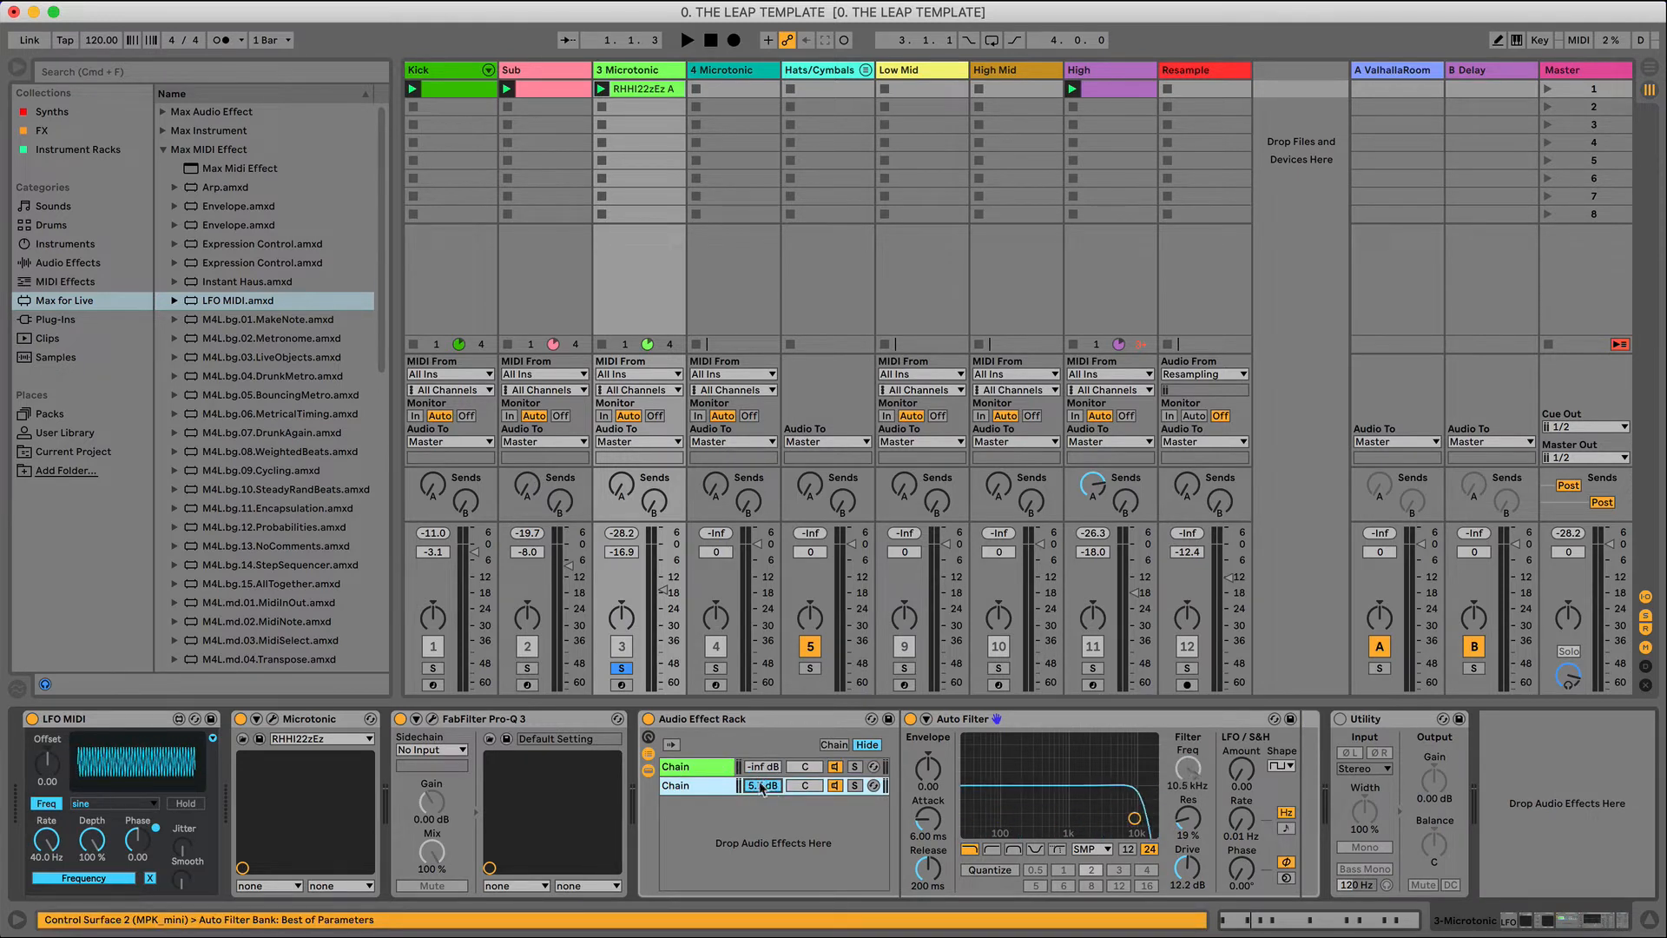
double_click(761, 786)
double_click(771, 767)
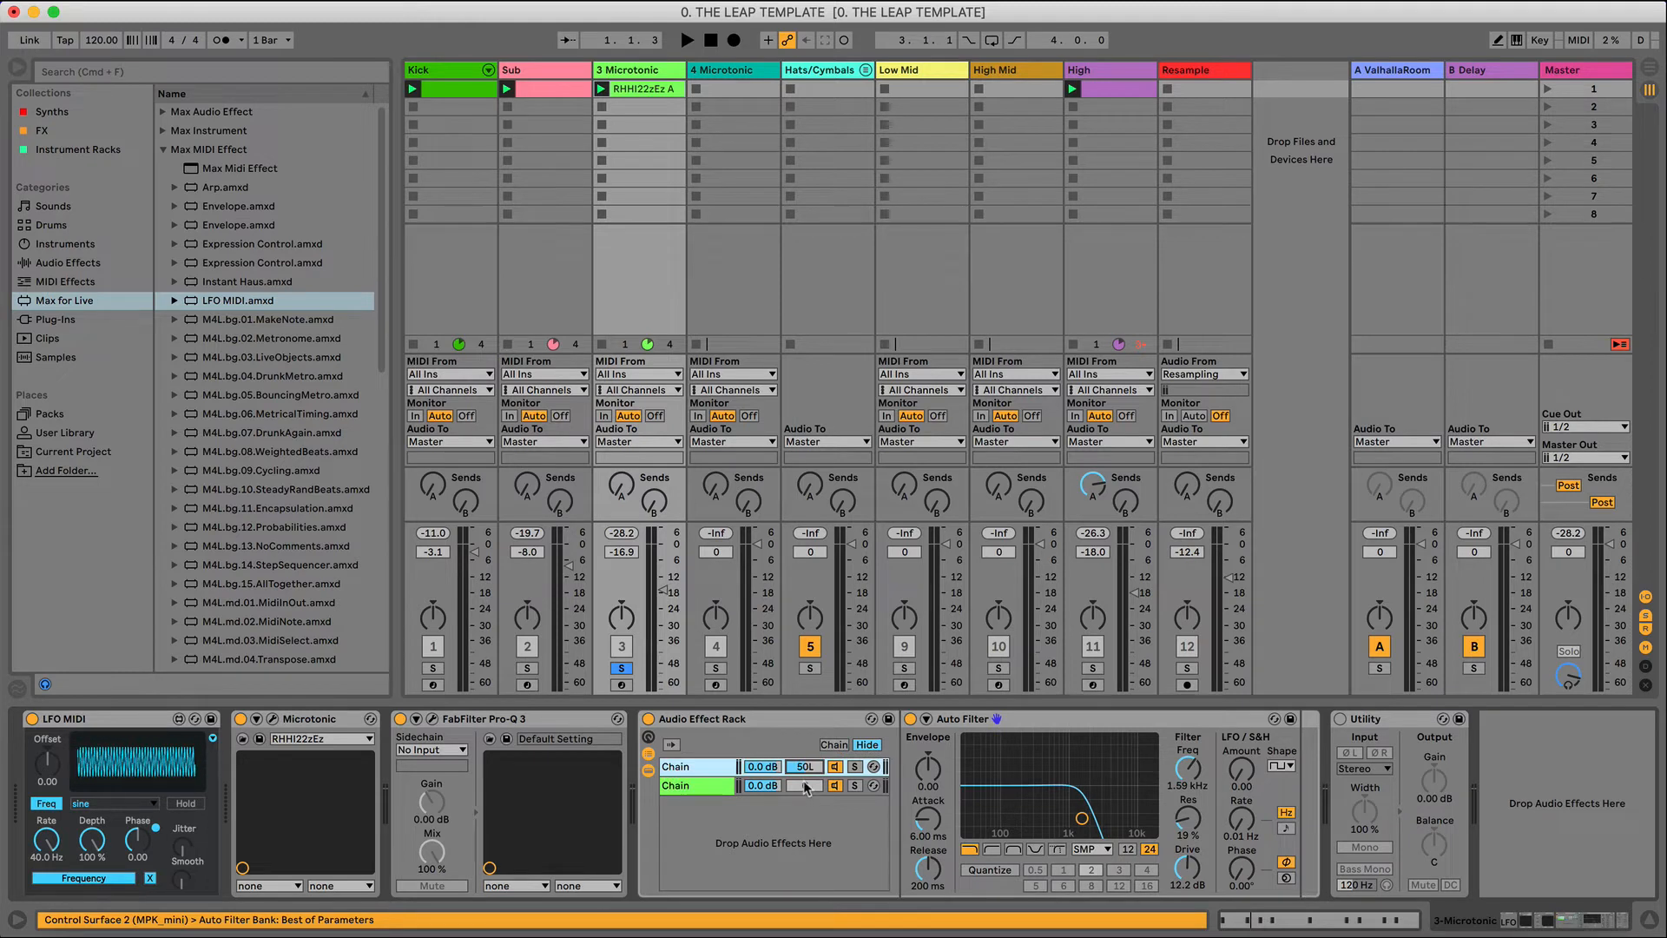
left_click_drag(807, 787, 806, 716)
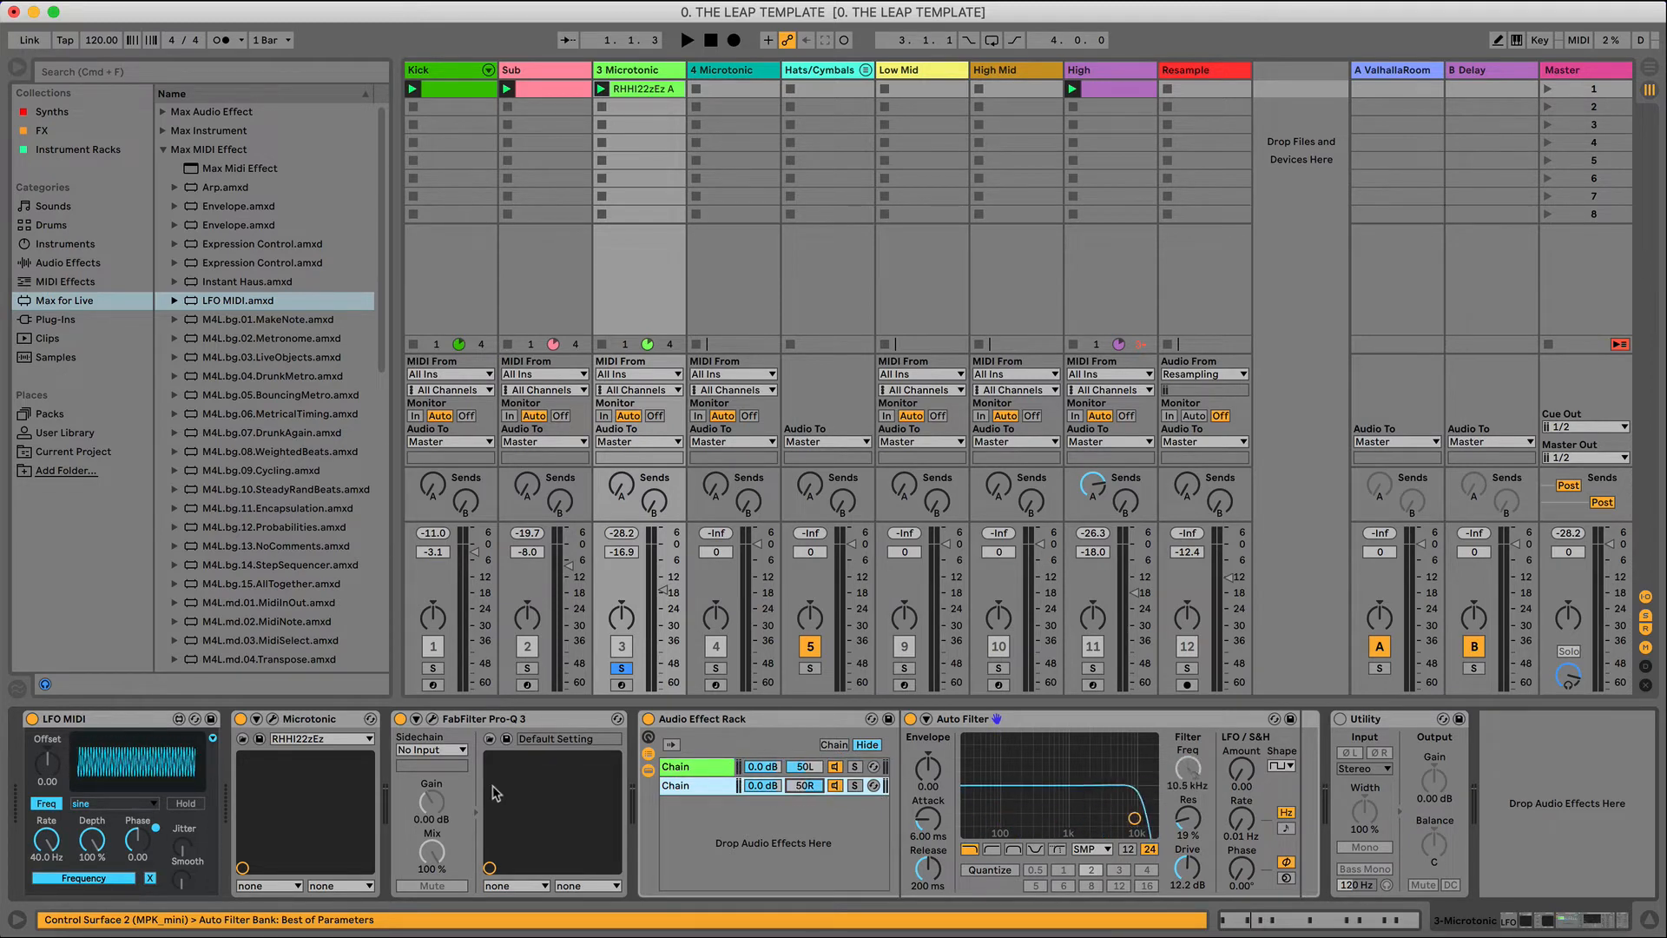
- Duplicate the LFO MIDI, set the copy's rate to 38.3 Hz and remap it to the first chain's Auto Filter frequency
left_click(113, 720)
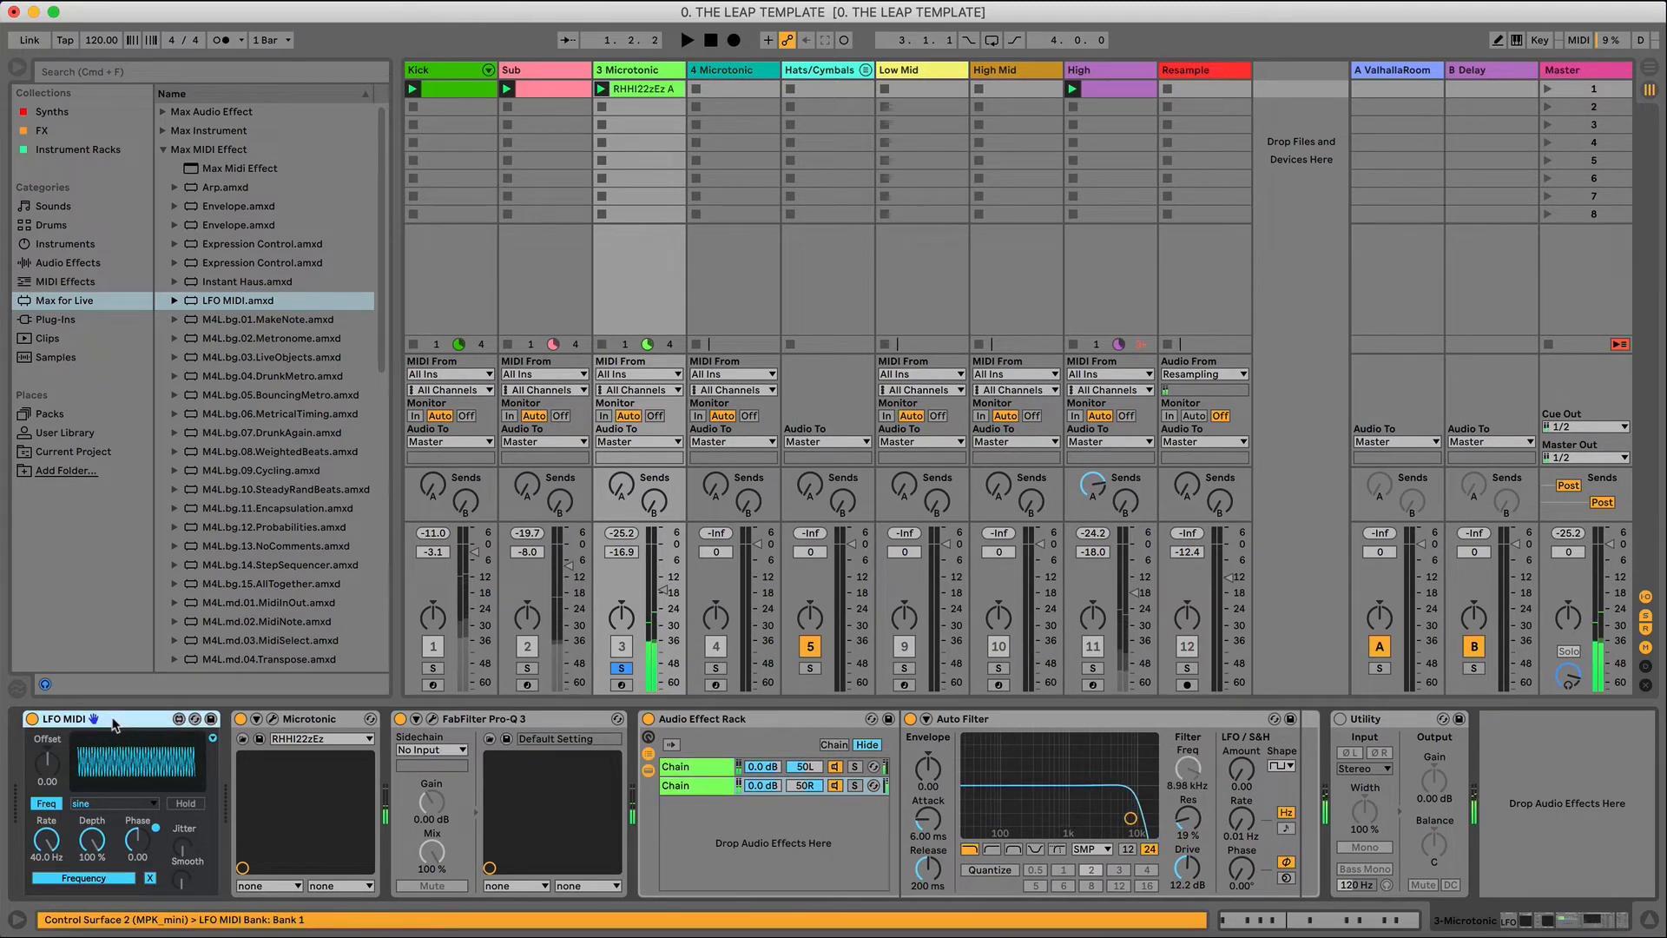
key("super+d")
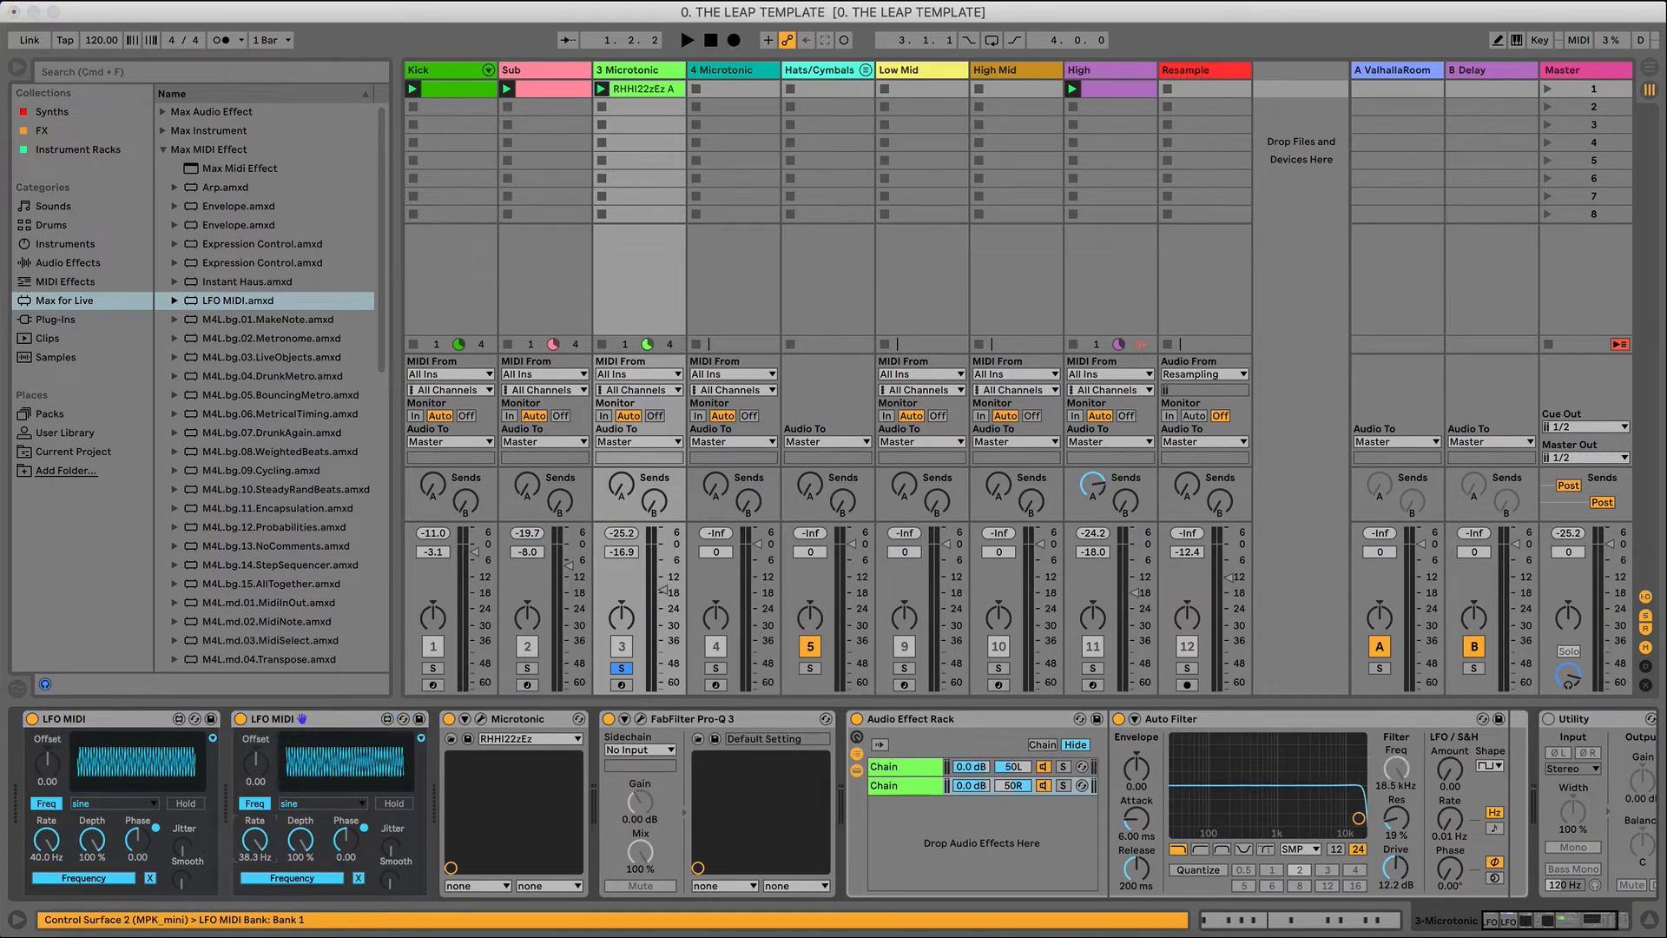
left_click(909, 769)
left_click(319, 878)
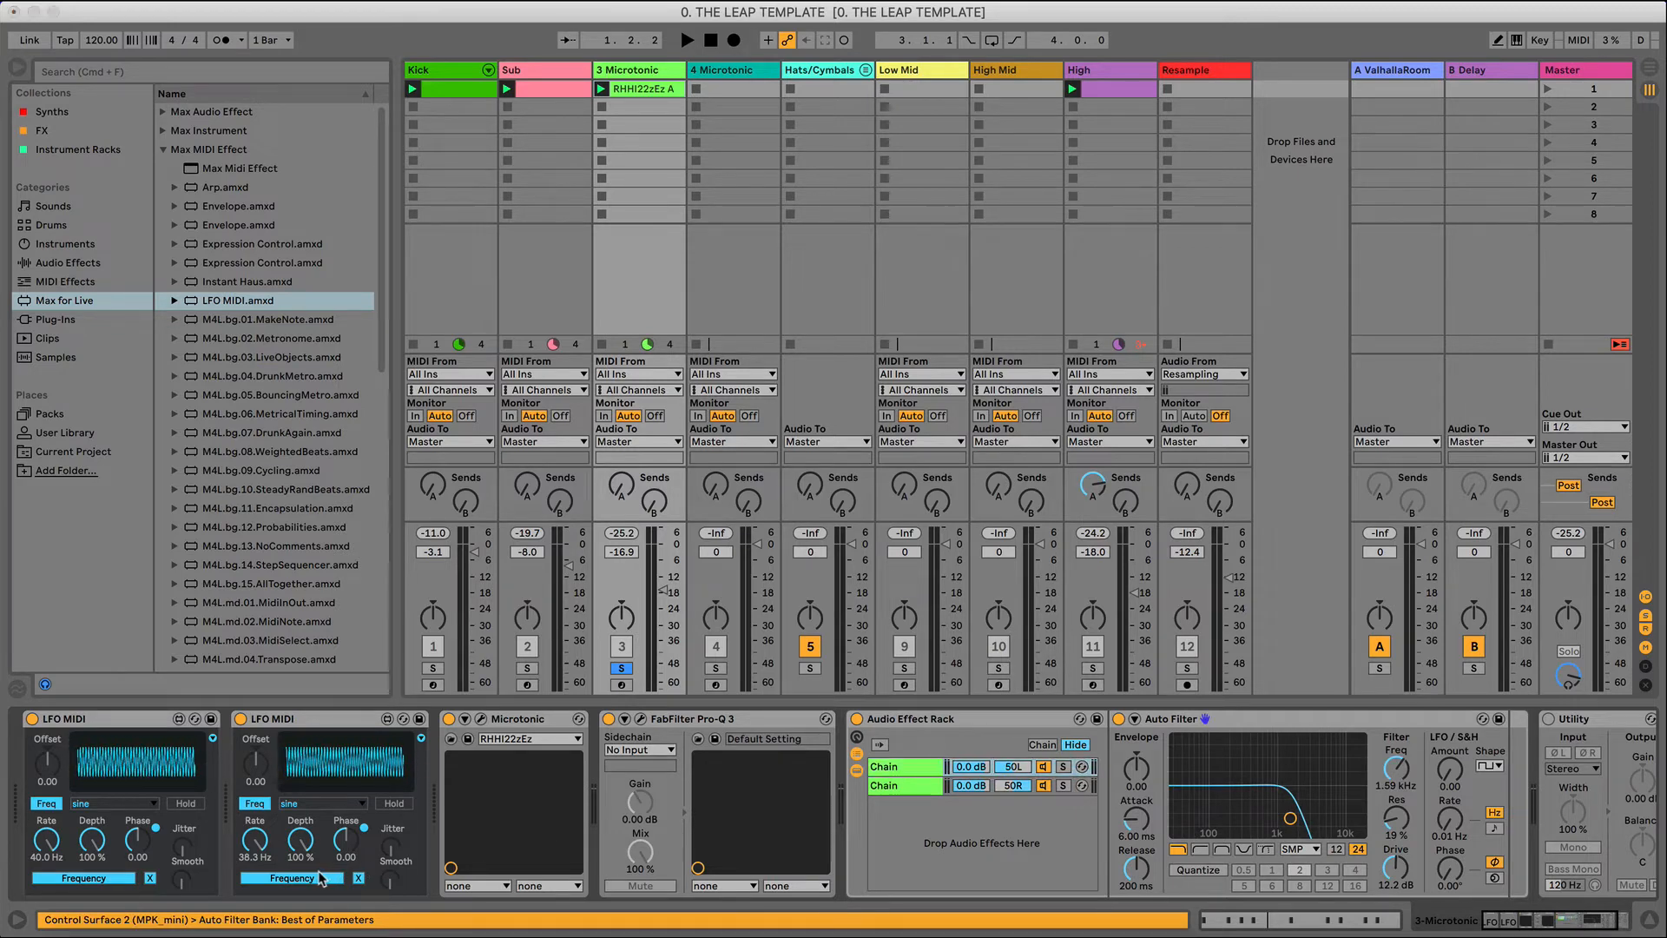
left_click(359, 880)
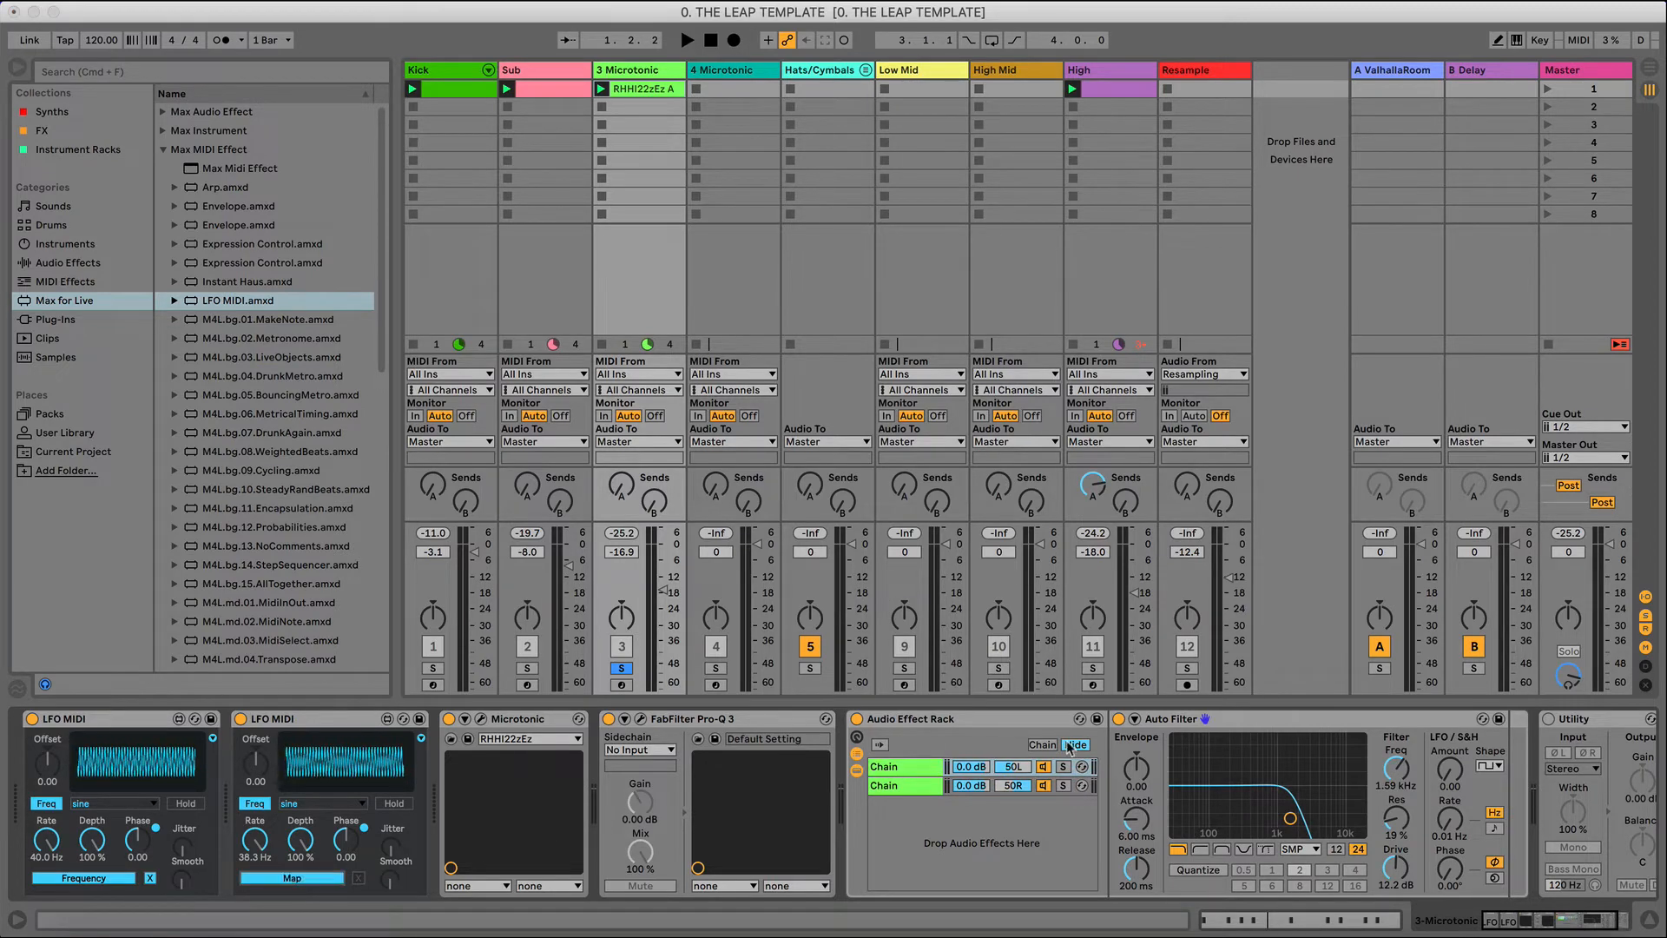
left_click(1396, 769)
key("space")
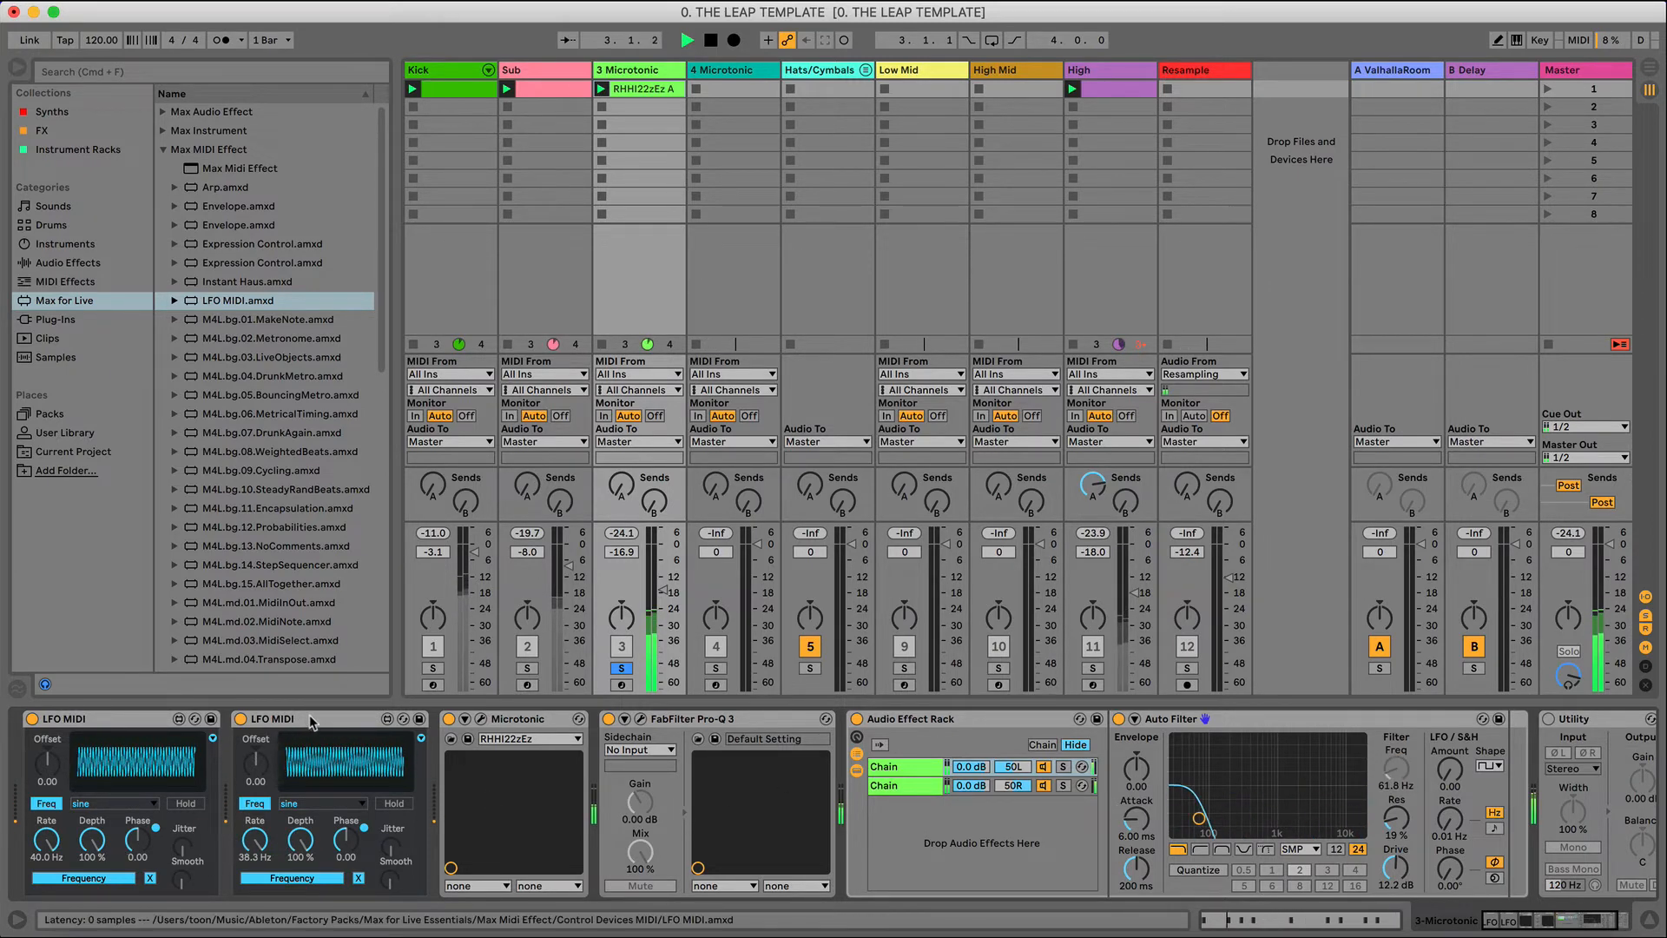
- Group both LFO MIDI devices into a MIDI Effect Rack and map both Depth controls to its first macro
left_click(143, 726)
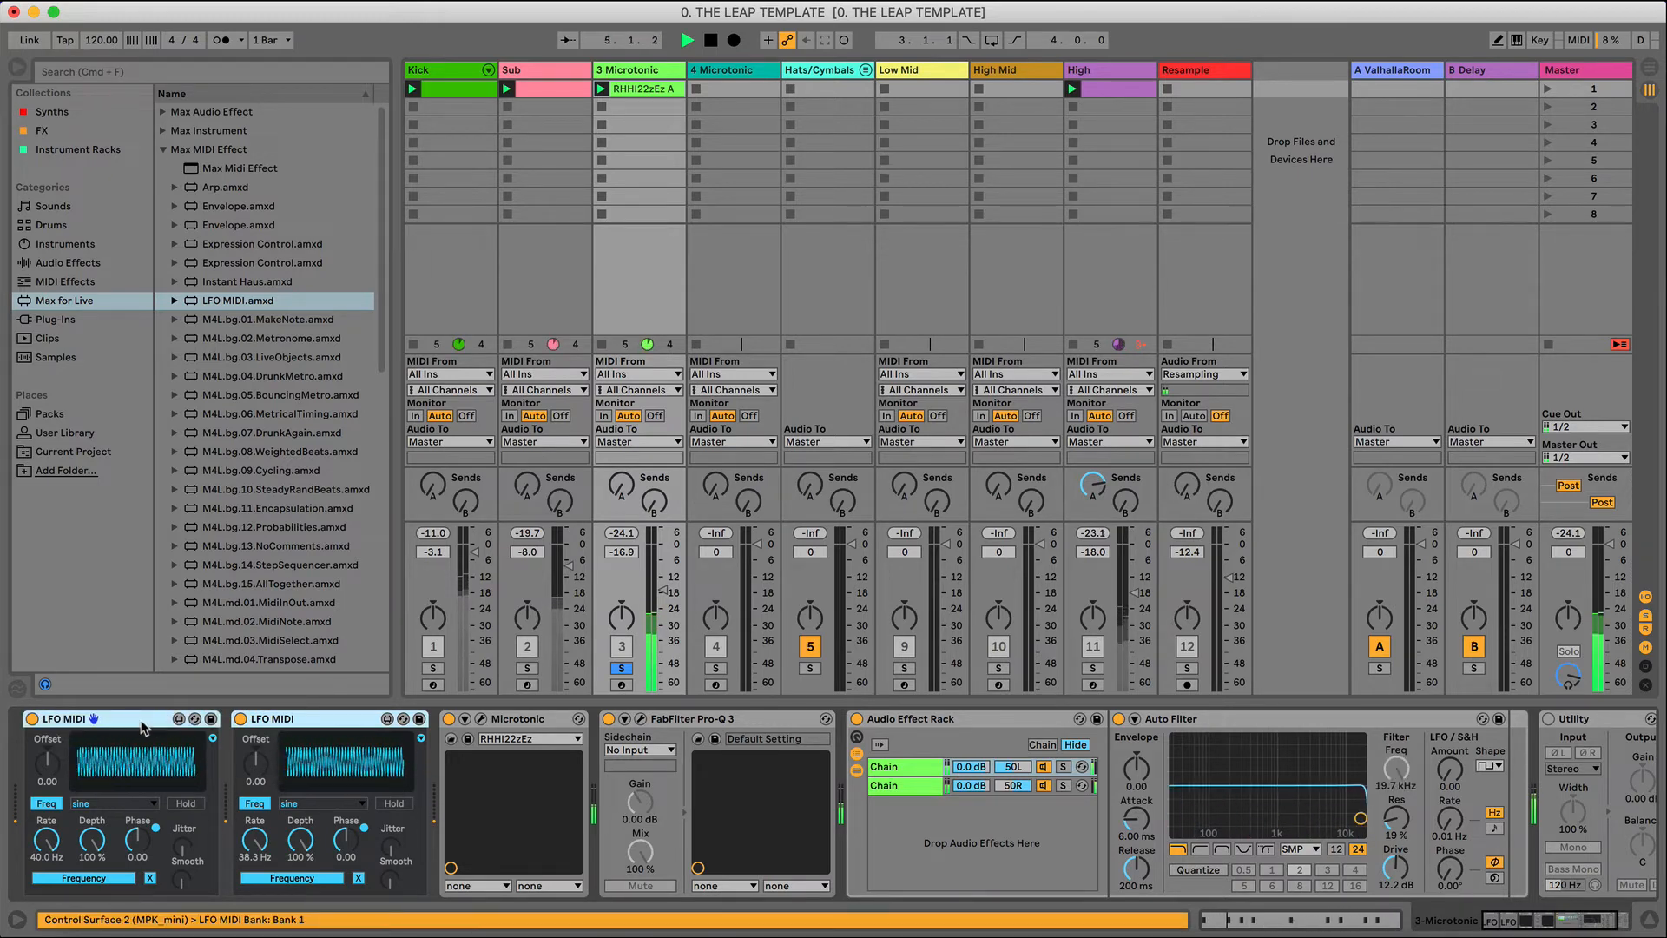
key("super+g")
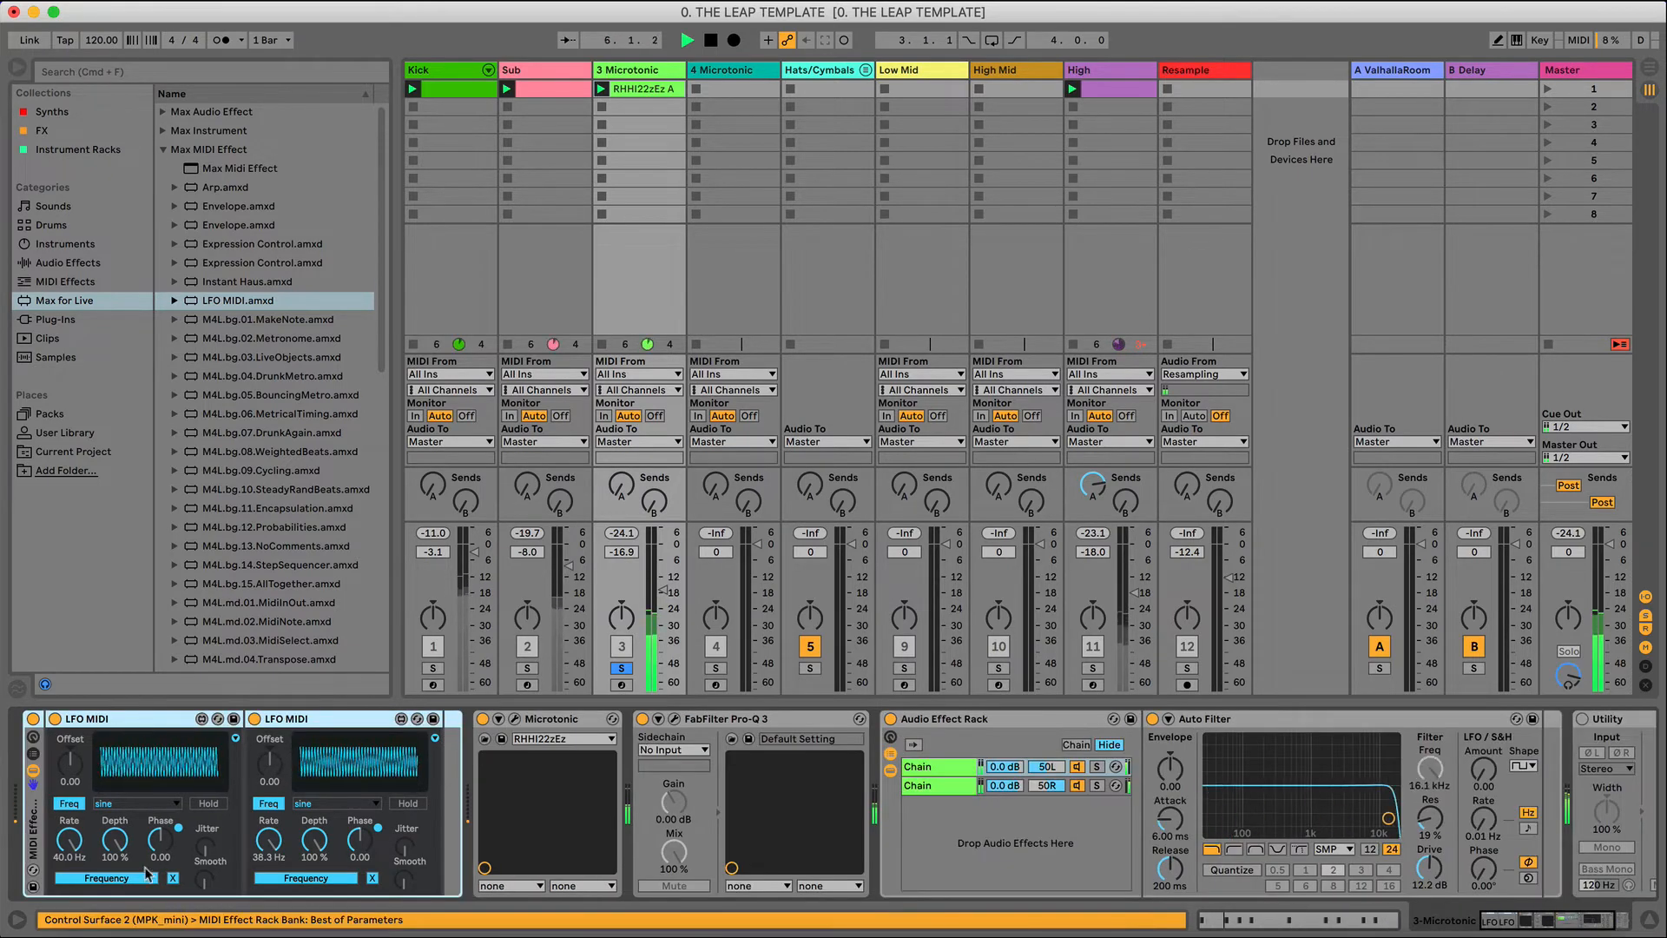
right_click(66, 838)
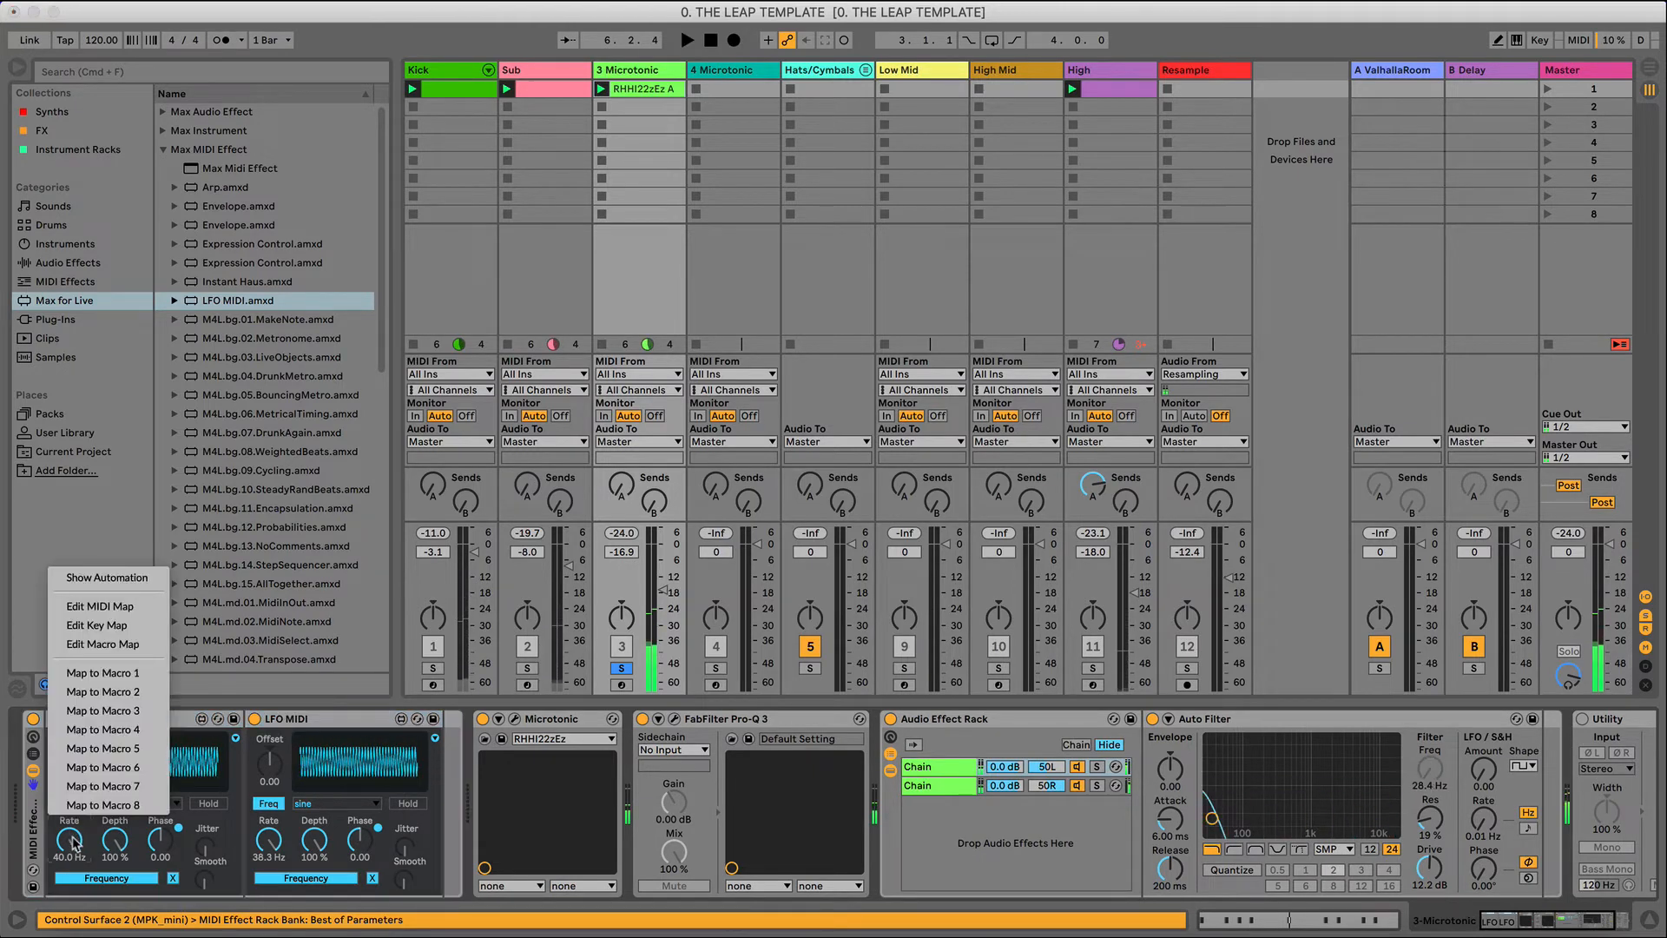
left_click(119, 842)
right_click(119, 841)
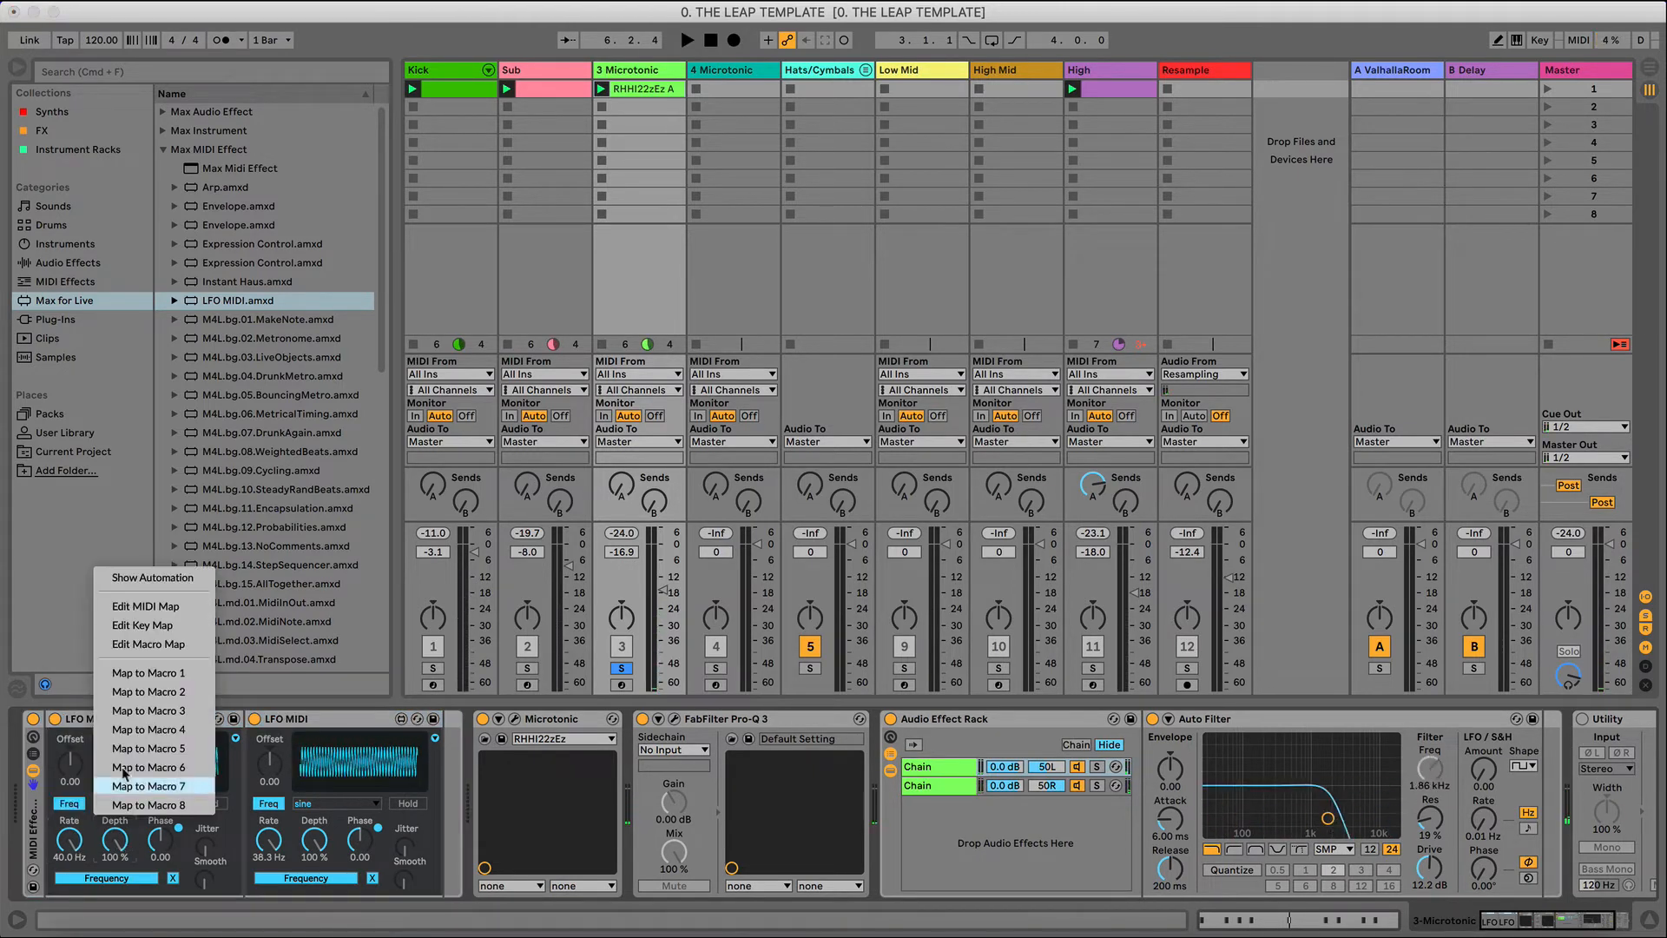
left_click(139, 671)
right_click(518, 839)
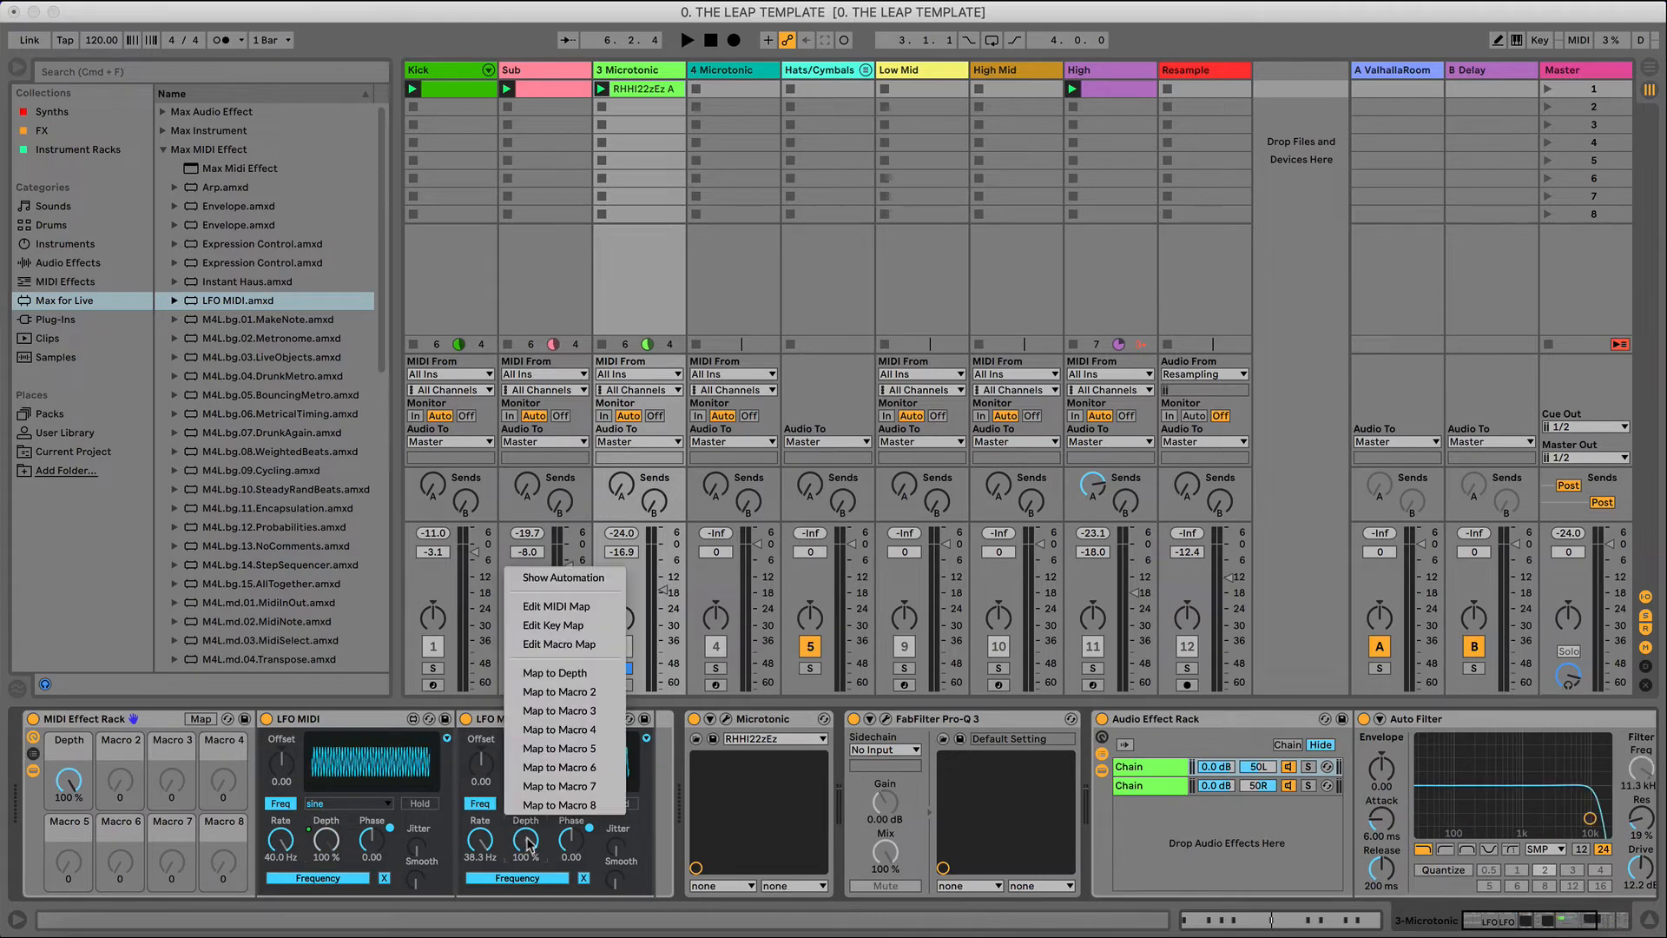
left_click(539, 673)
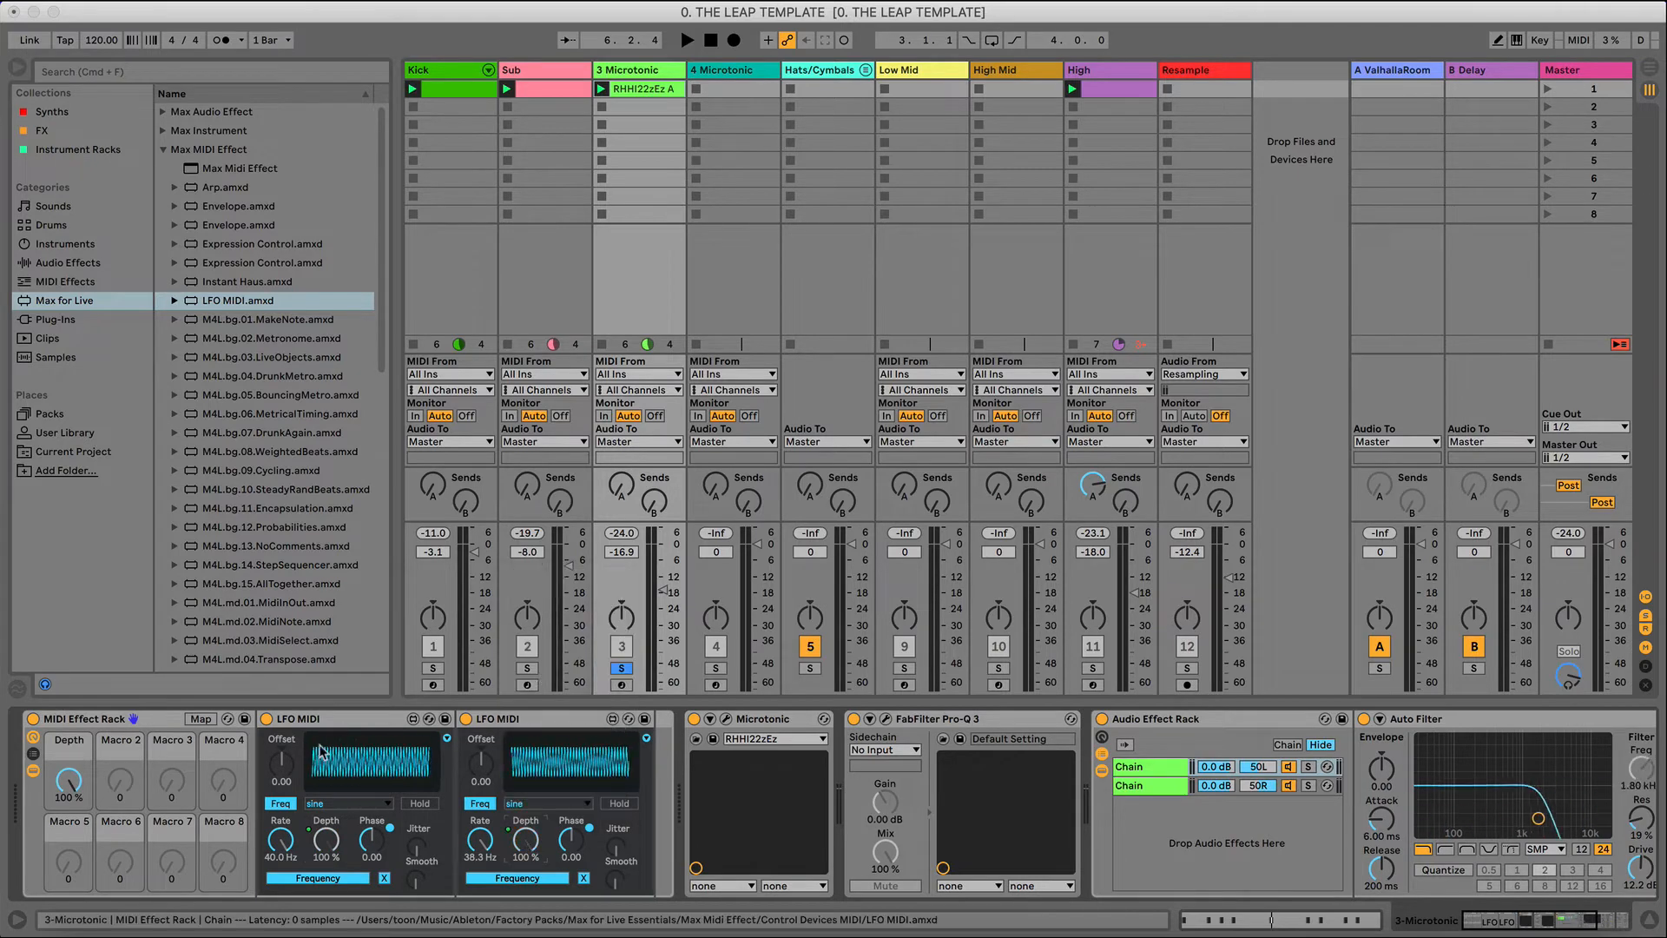
- Map the Offset controls of both LFO MIDI devices to the rack's second macro
right_click(279, 770)
left_click(295, 614)
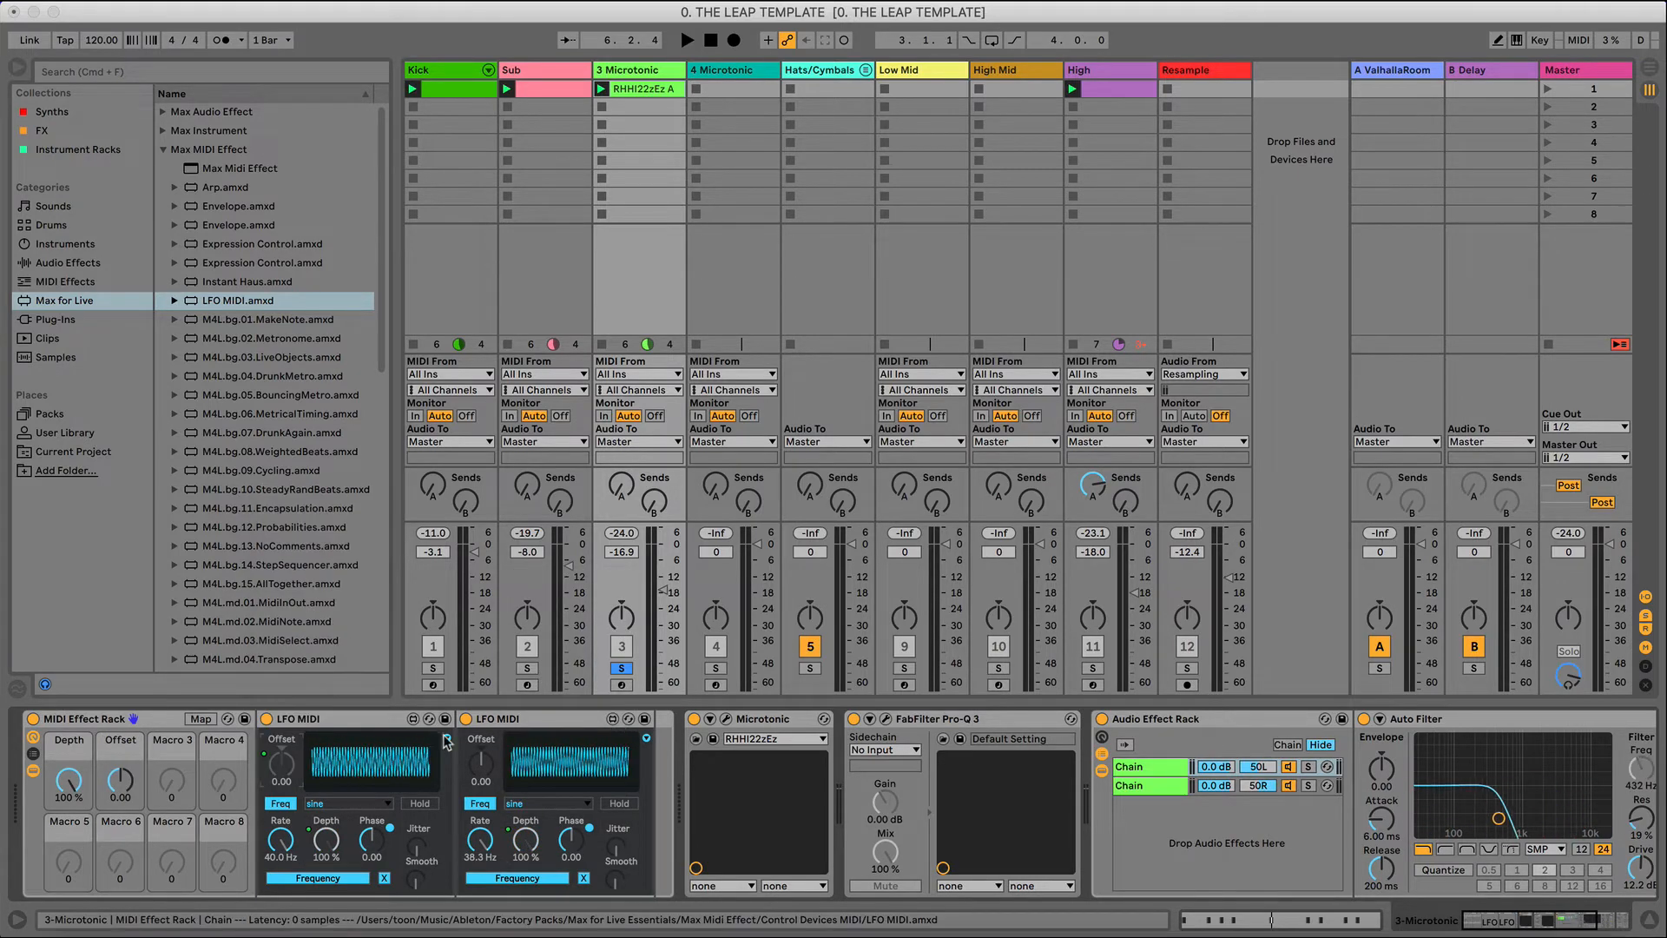
right_click(484, 764)
left_click(501, 607)
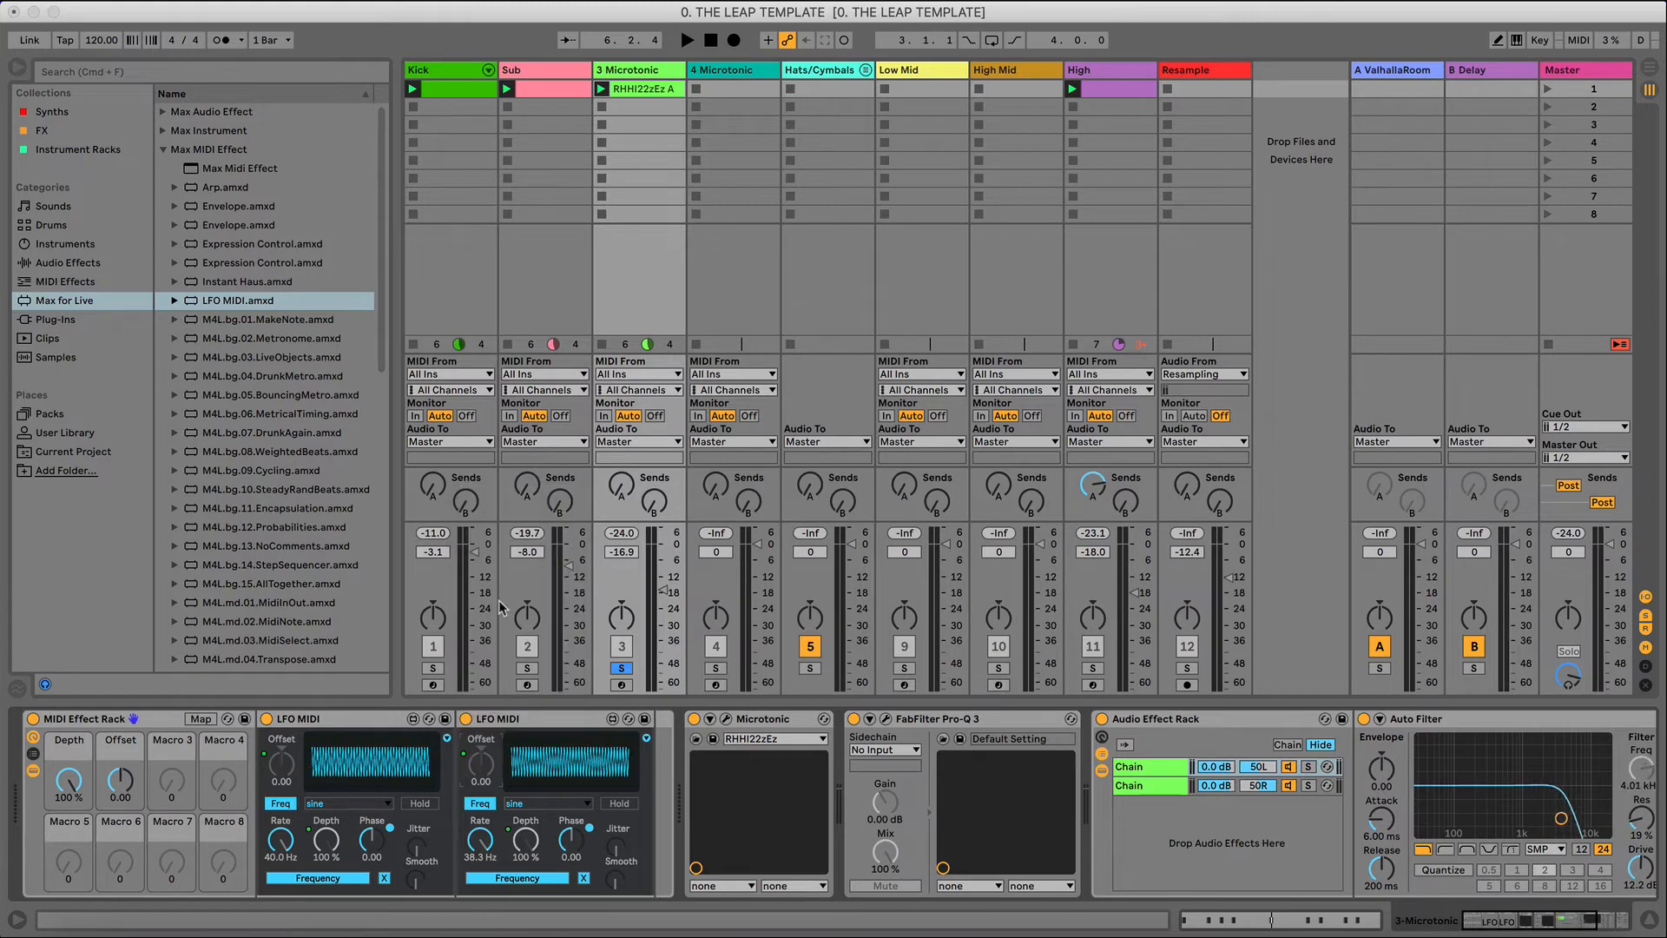
- During playback, lower the rack's Depth macro to 30.4 % and its Offset macro to -0.12
key("space")
left_click_drag(68, 781, 68, 851)
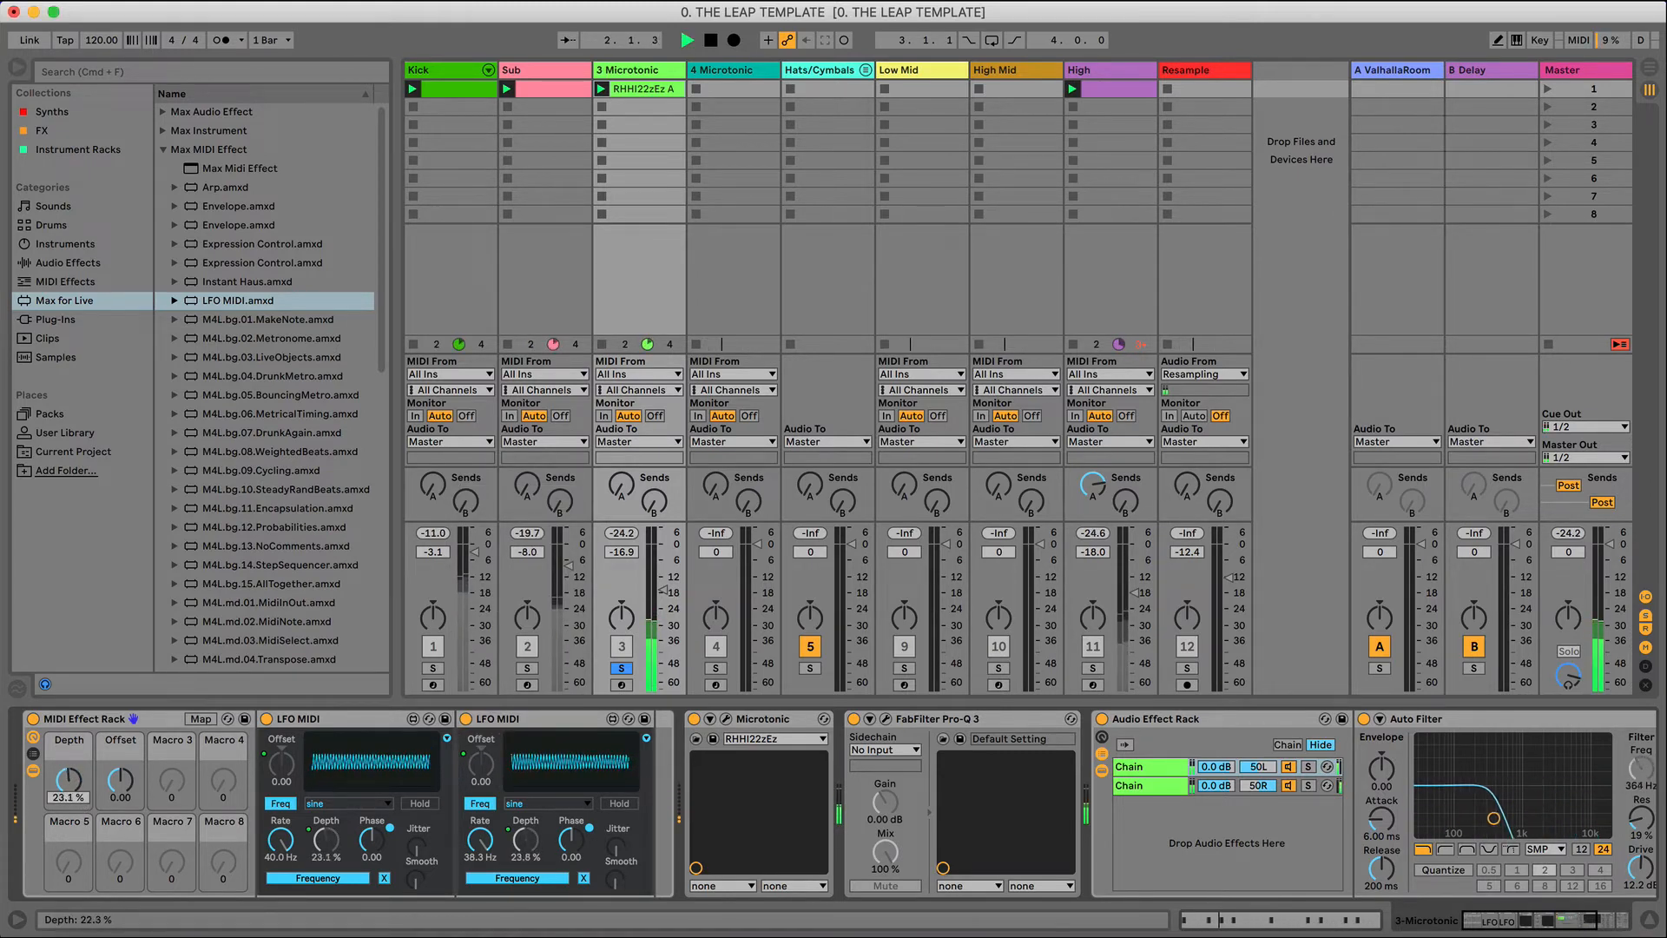
left_click(125, 783)
left_click_drag(125, 783, 125, 788)
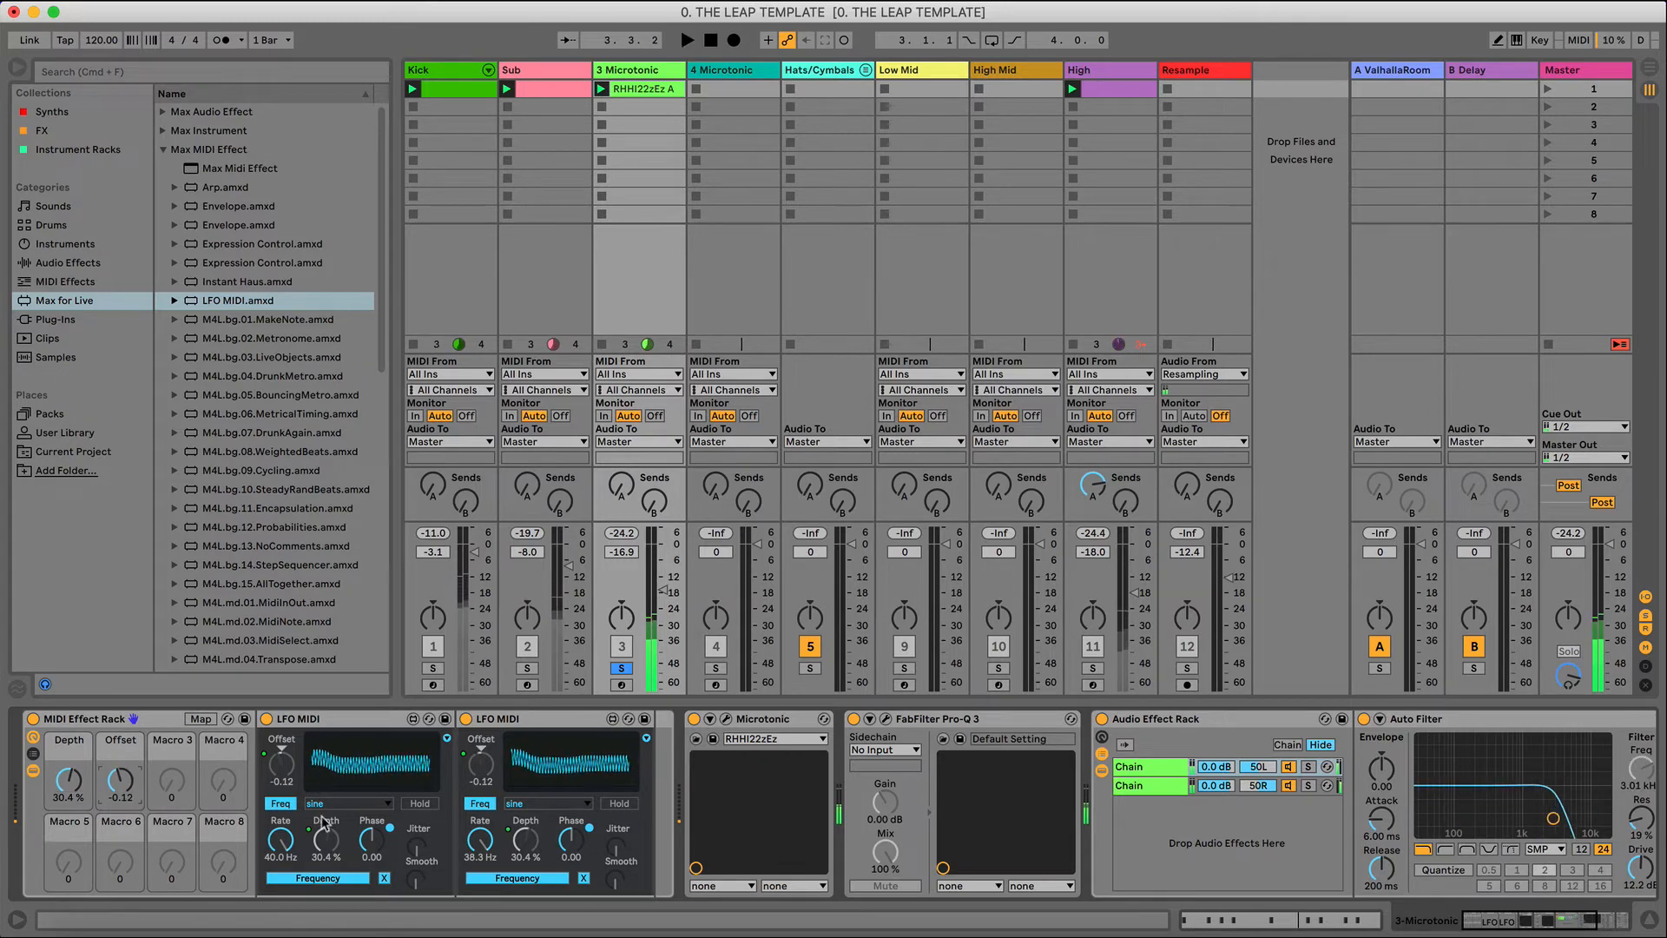
- Change the waveform of the rack's first LFO MIDI to rect
left_click(313, 802)
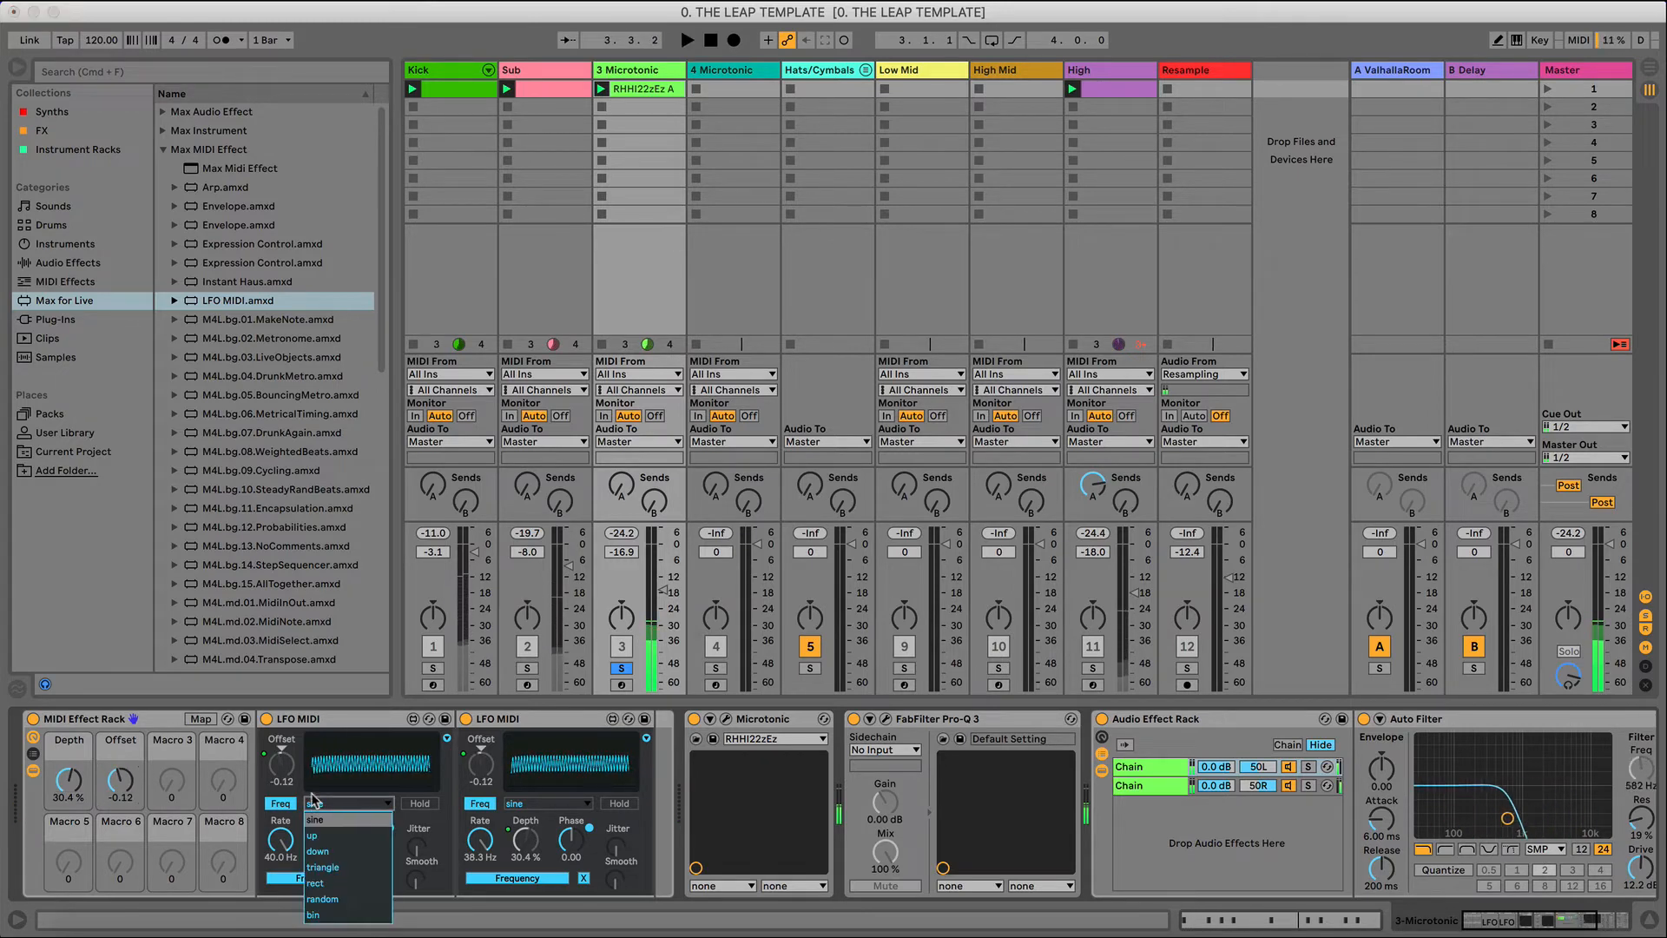
left_click(316, 882)
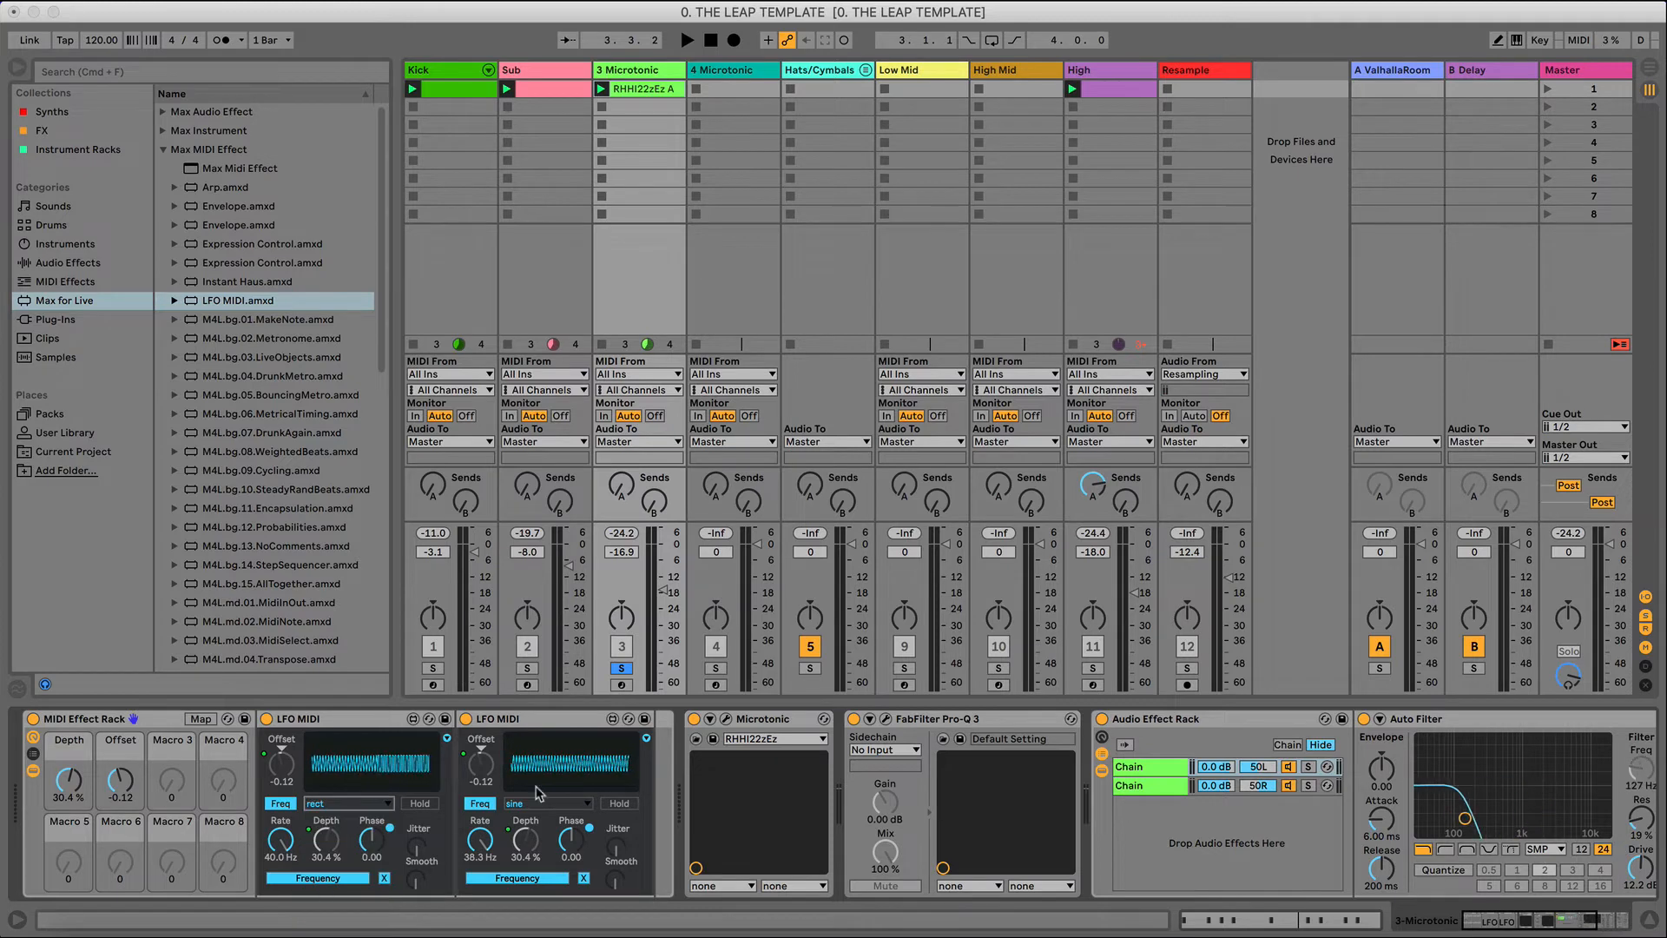
- Set the second LFO MIDI's waveform to rect and play the loop to hear the change
left_click(539, 805)
left_click(516, 882)
key("space")
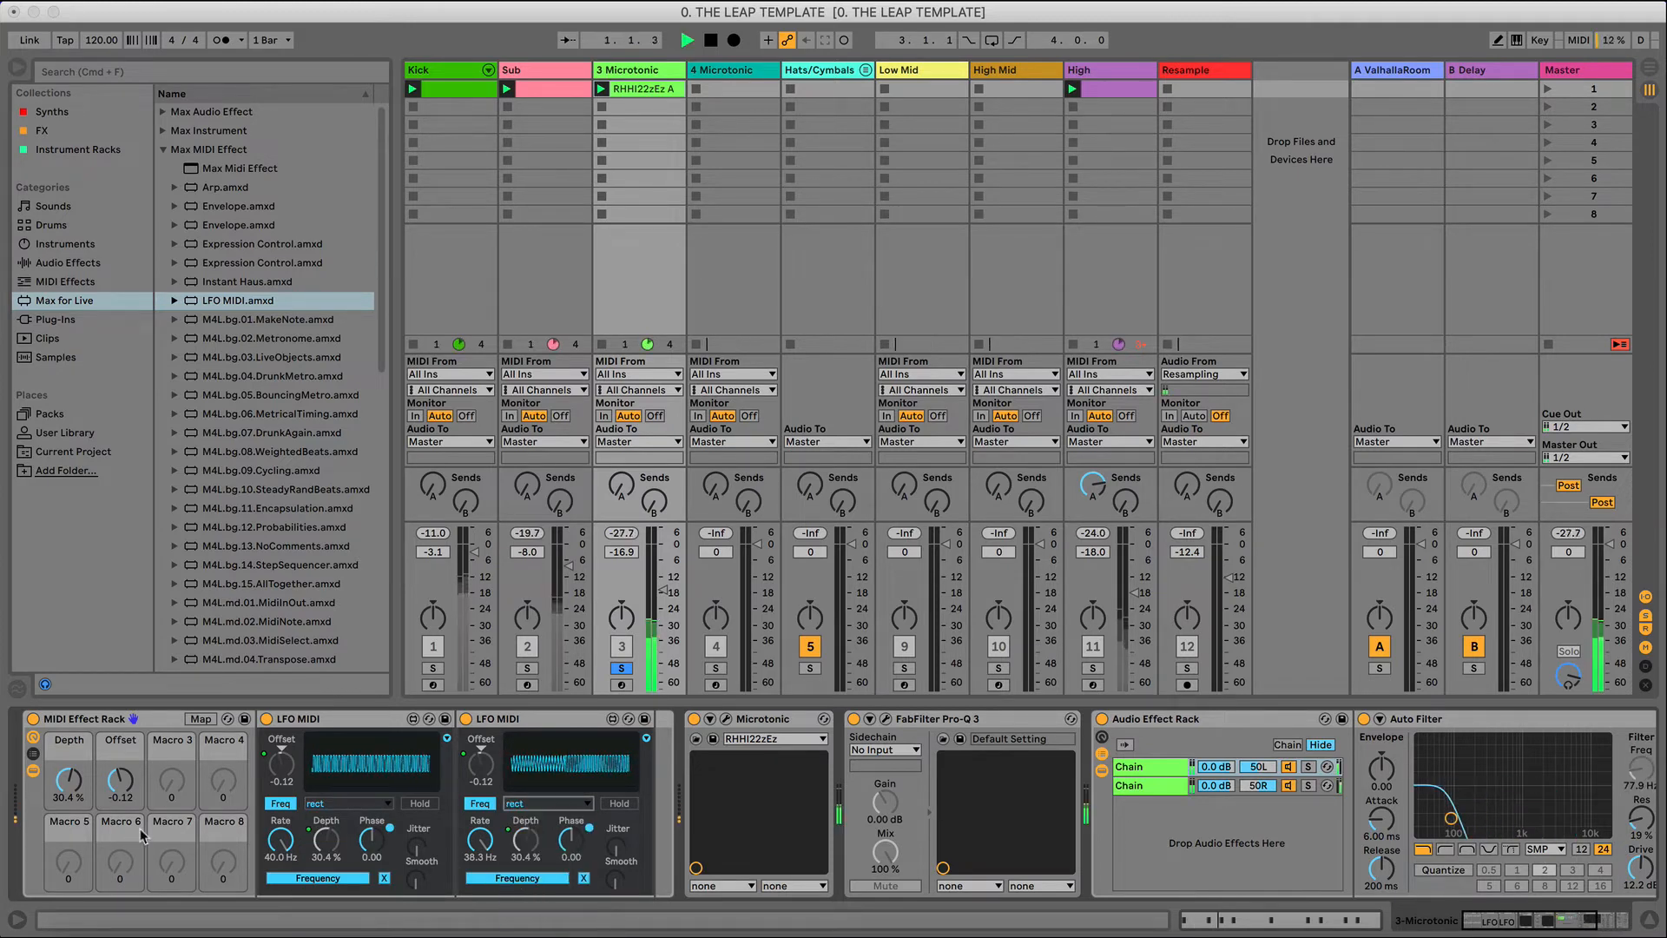
- Lower the MIDI Effect Rack's Depth macro to 28.7 % and the 3 Microtonic track's volume to -24.0 dB
left_click_drag(66, 780, 66, 767)
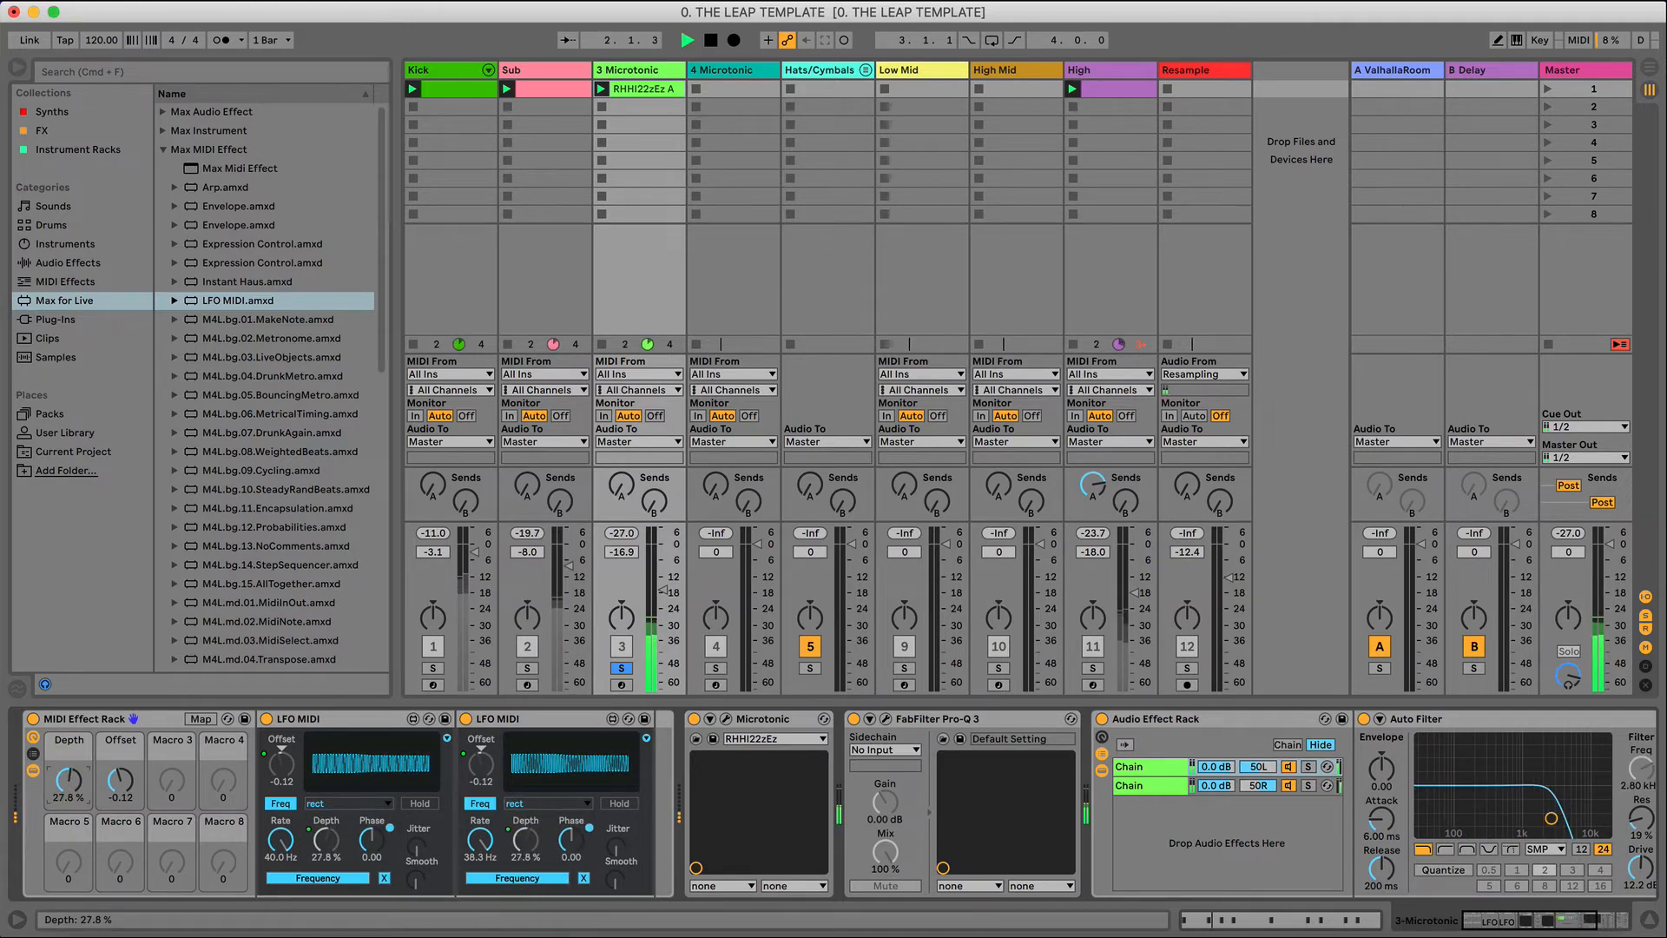
left_click_drag(659, 591, 662, 605)
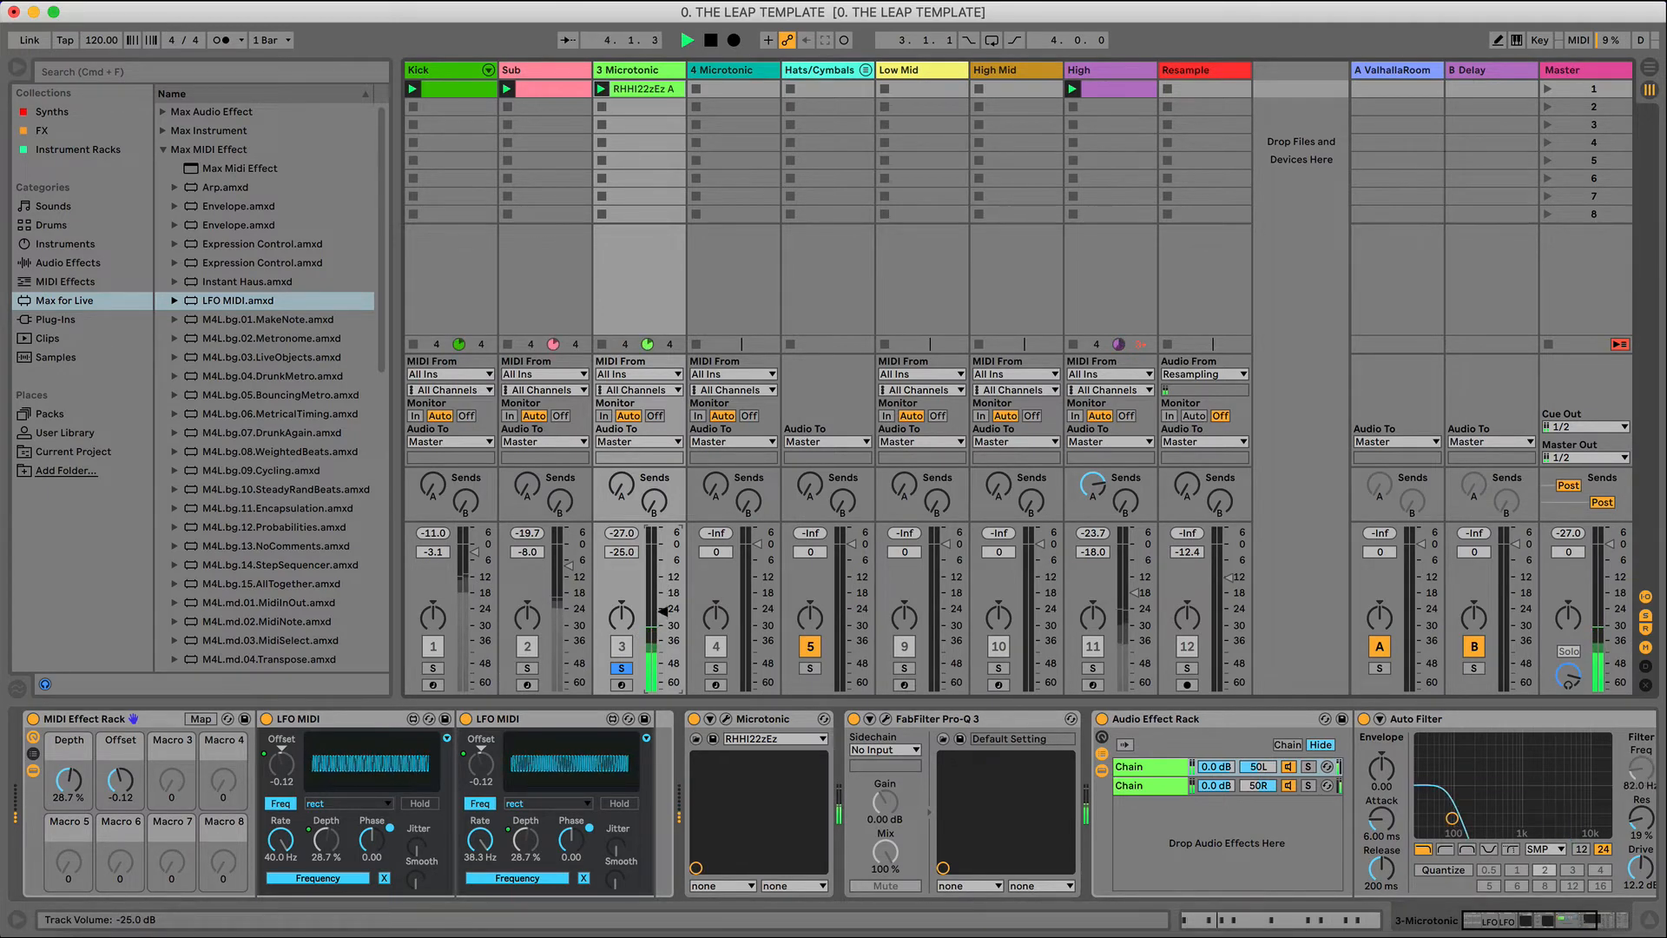
key("space")
left_click(728, 719)
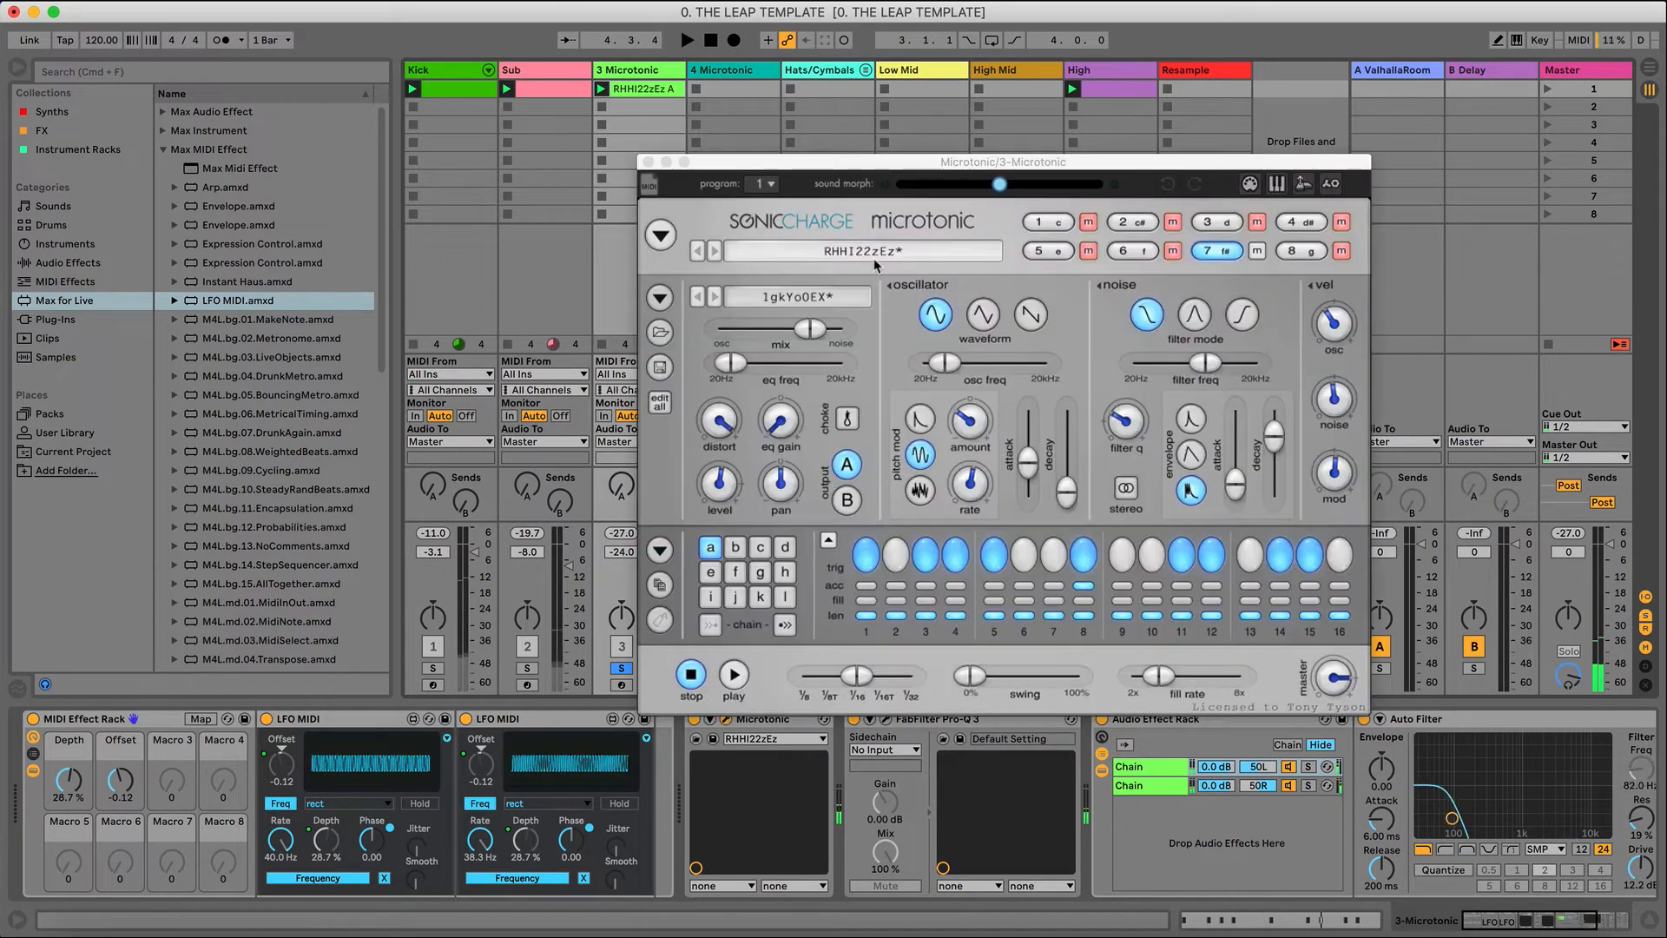
left_click_drag(807, 329, 840, 329)
key("space")
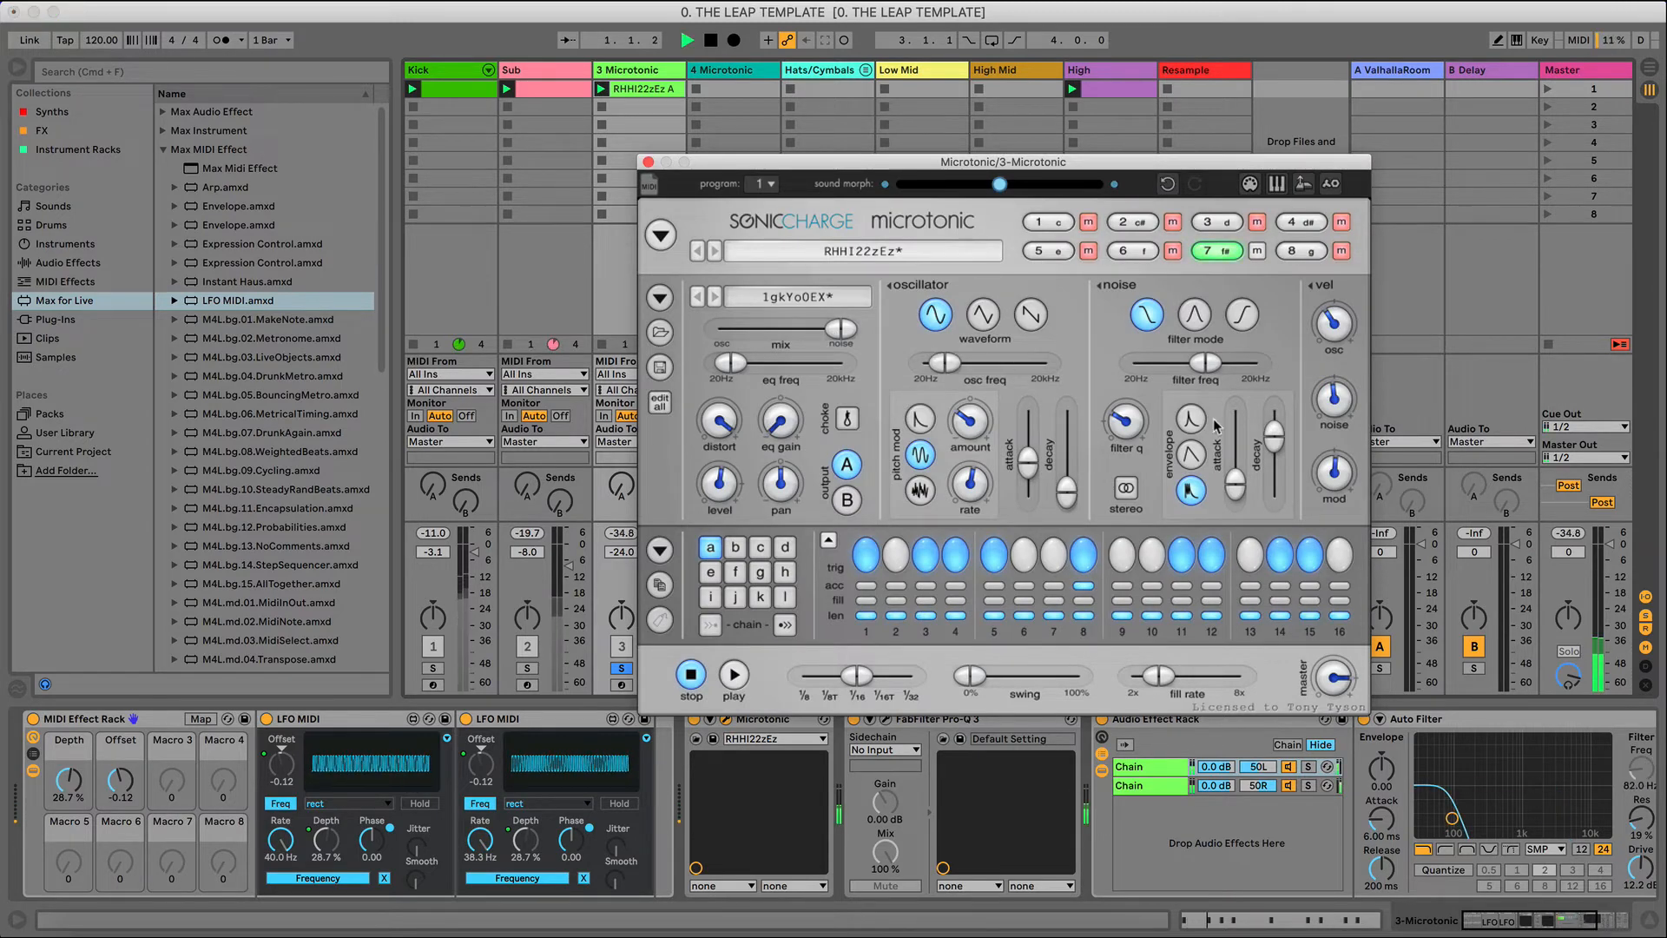
left_click_drag(1242, 494, 1245, 529)
left_click_drag(1276, 448, 1276, 442)
key("space")
left_click(647, 161)
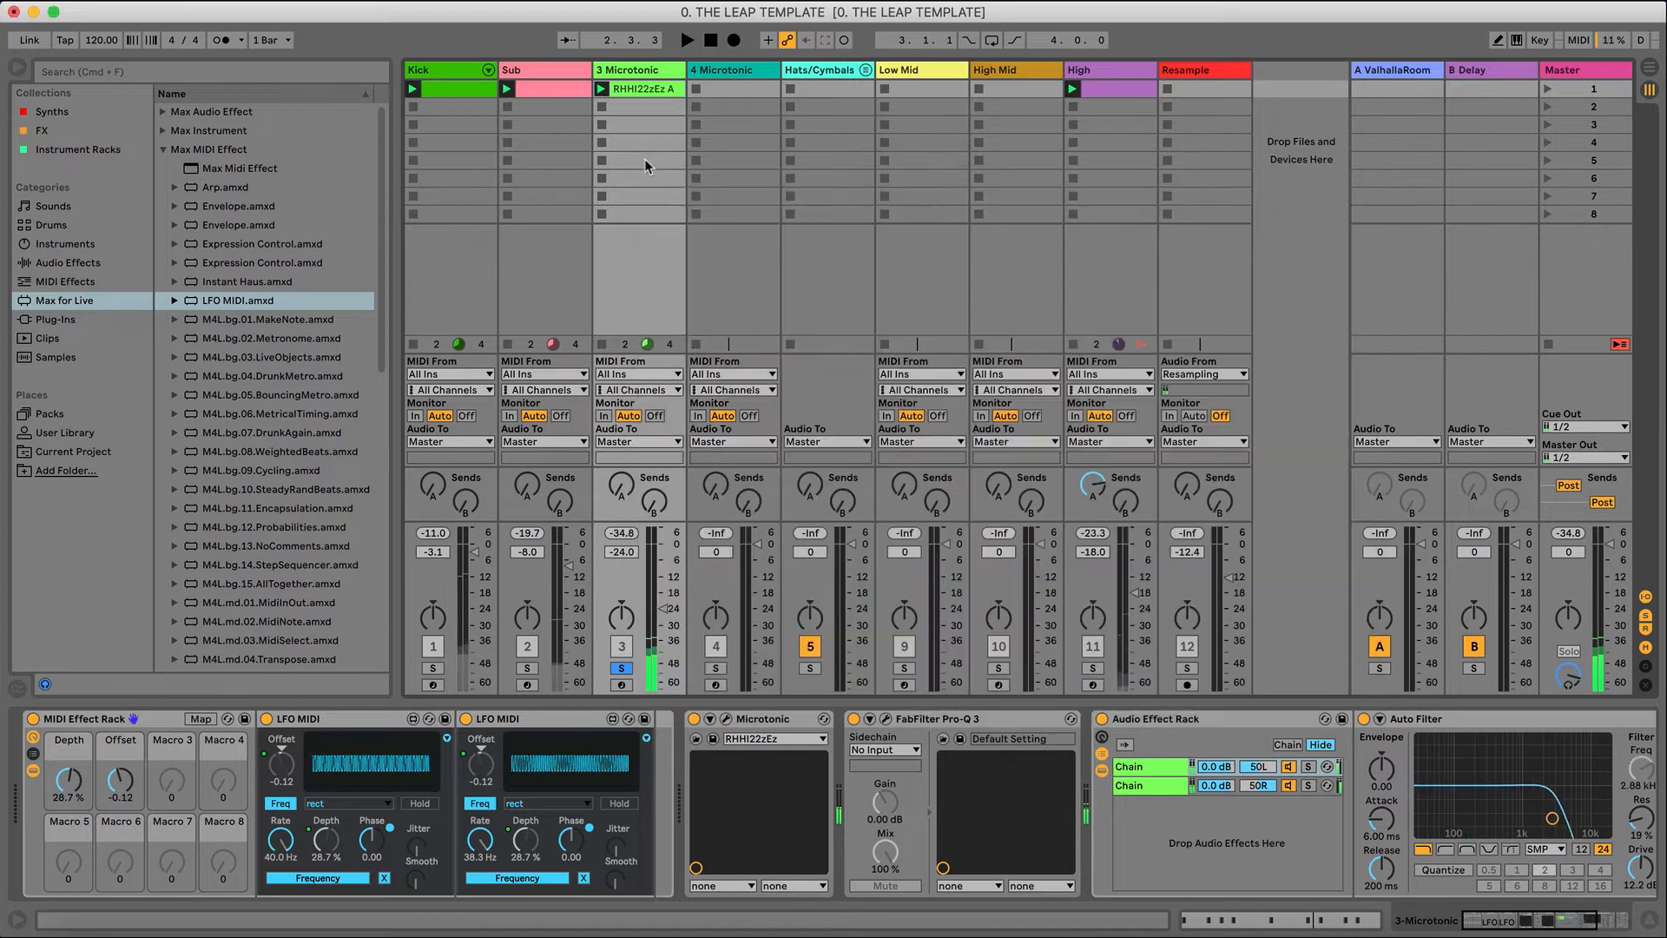
- Set the MIDI Effect Rack's macros to Depth 9.43 % and Offset 0.13, and unsolo 3 Microtonic to audition the full mix
key("space")
left_click_drag(73, 786, 73, 829)
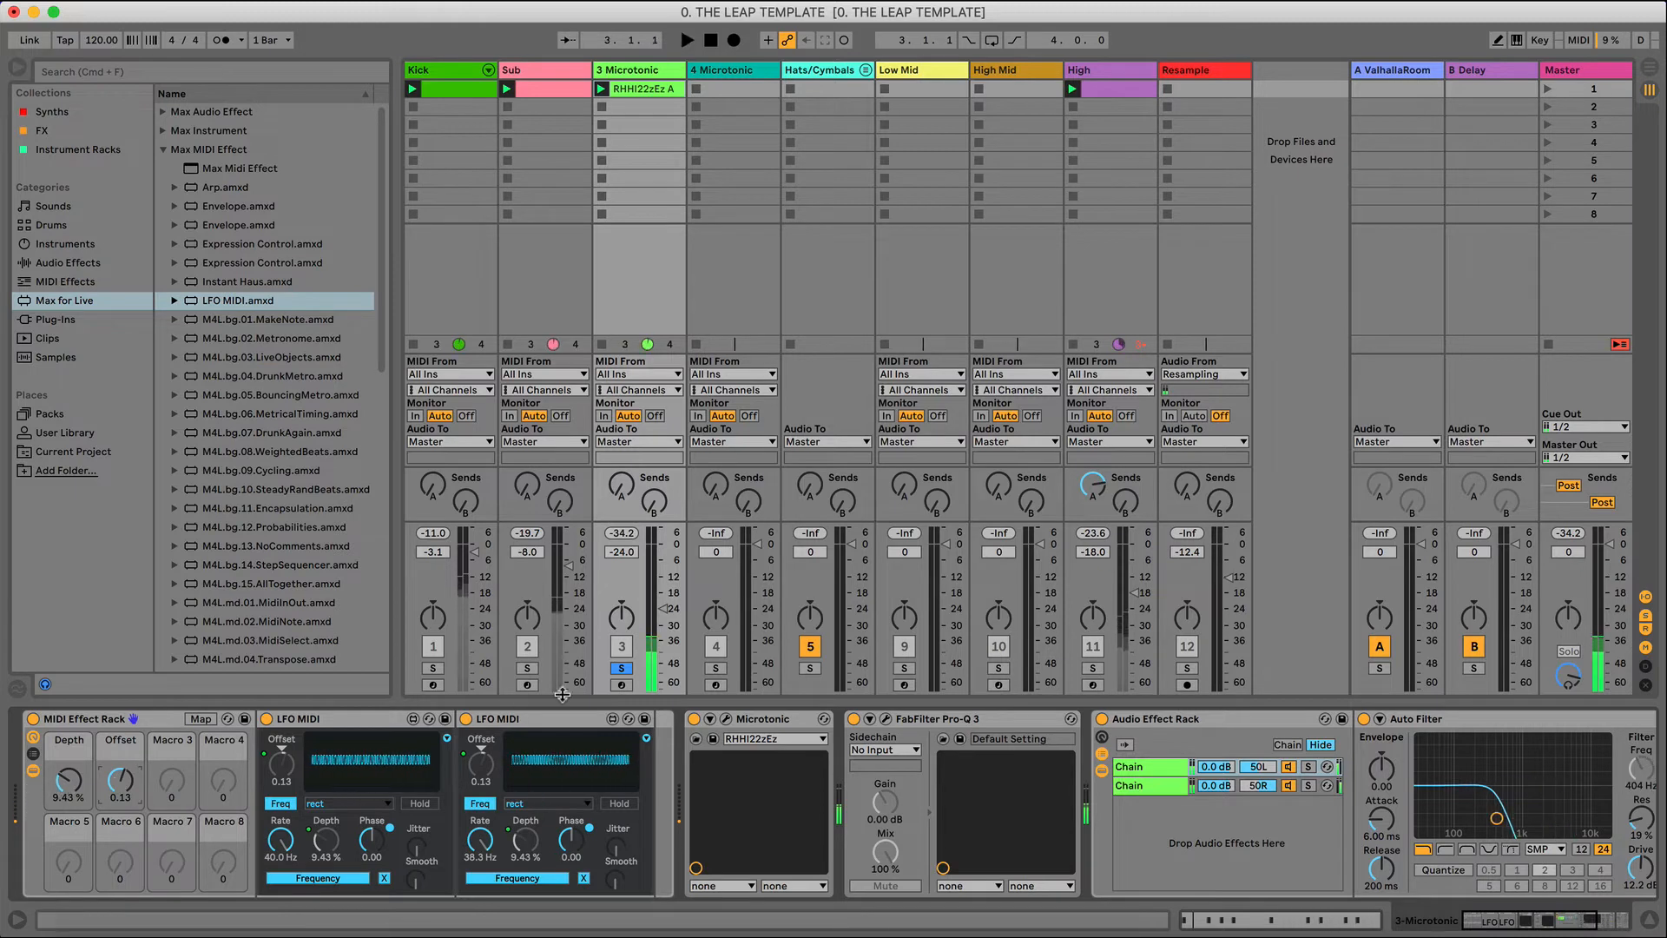
left_click(622, 668)
key("space")
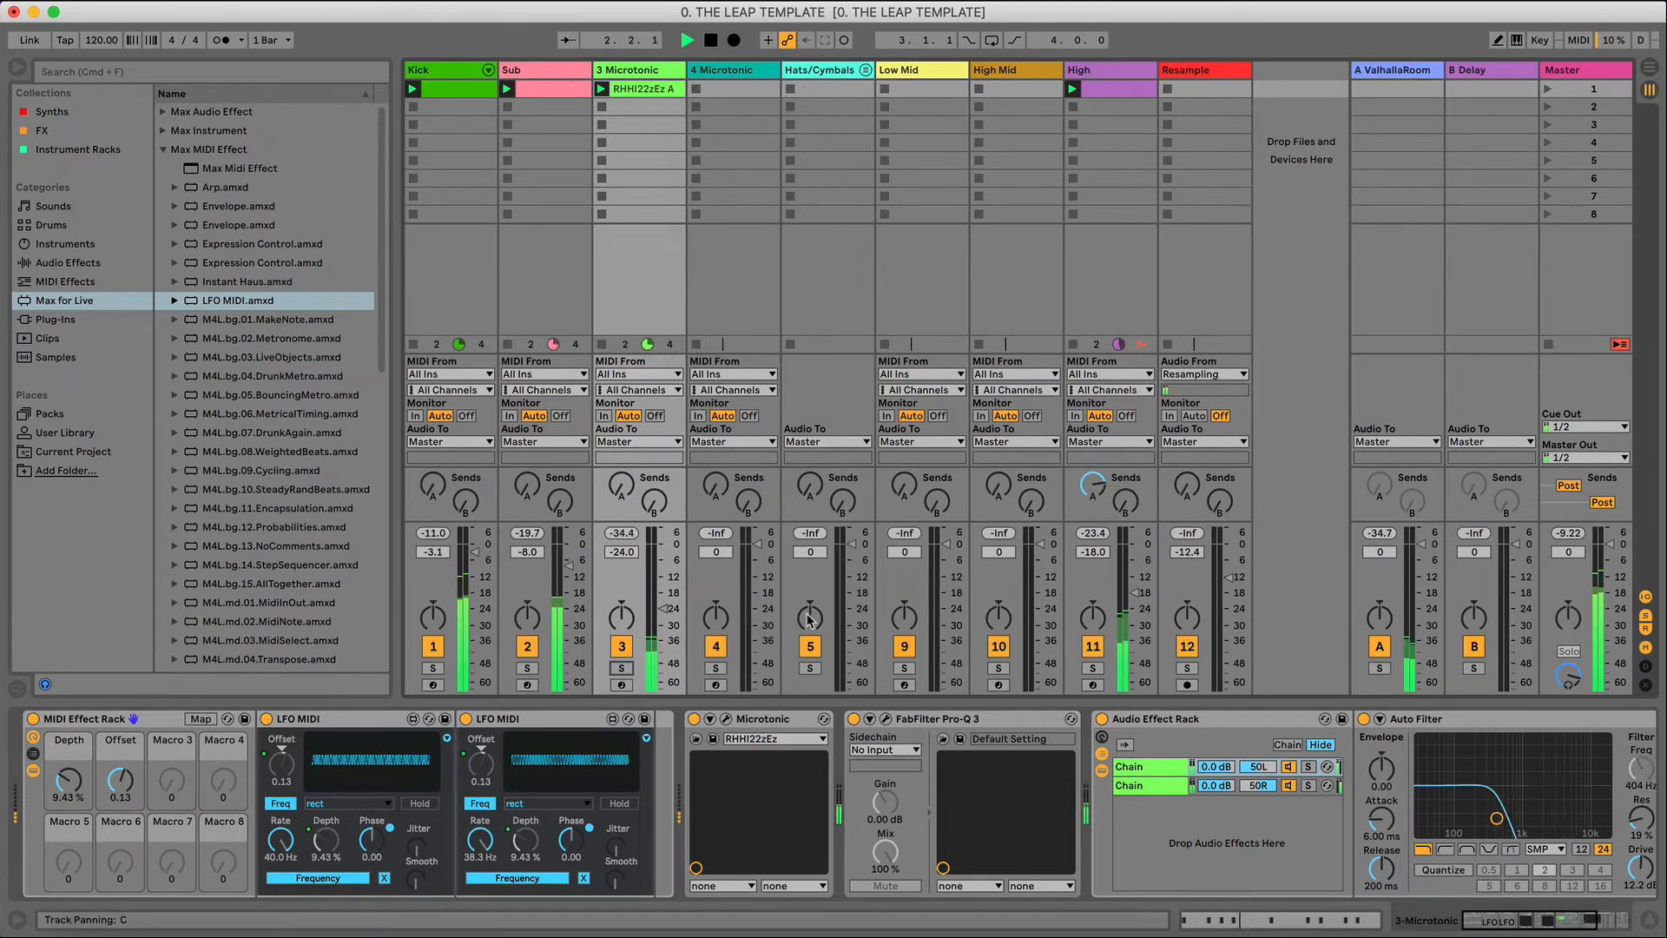
key("space")
- Add an Auto Filter from the FX collection before Utility on 3 Microtonic, set its frequency to 3.32 kHz and solo the track
left_click(54, 113)
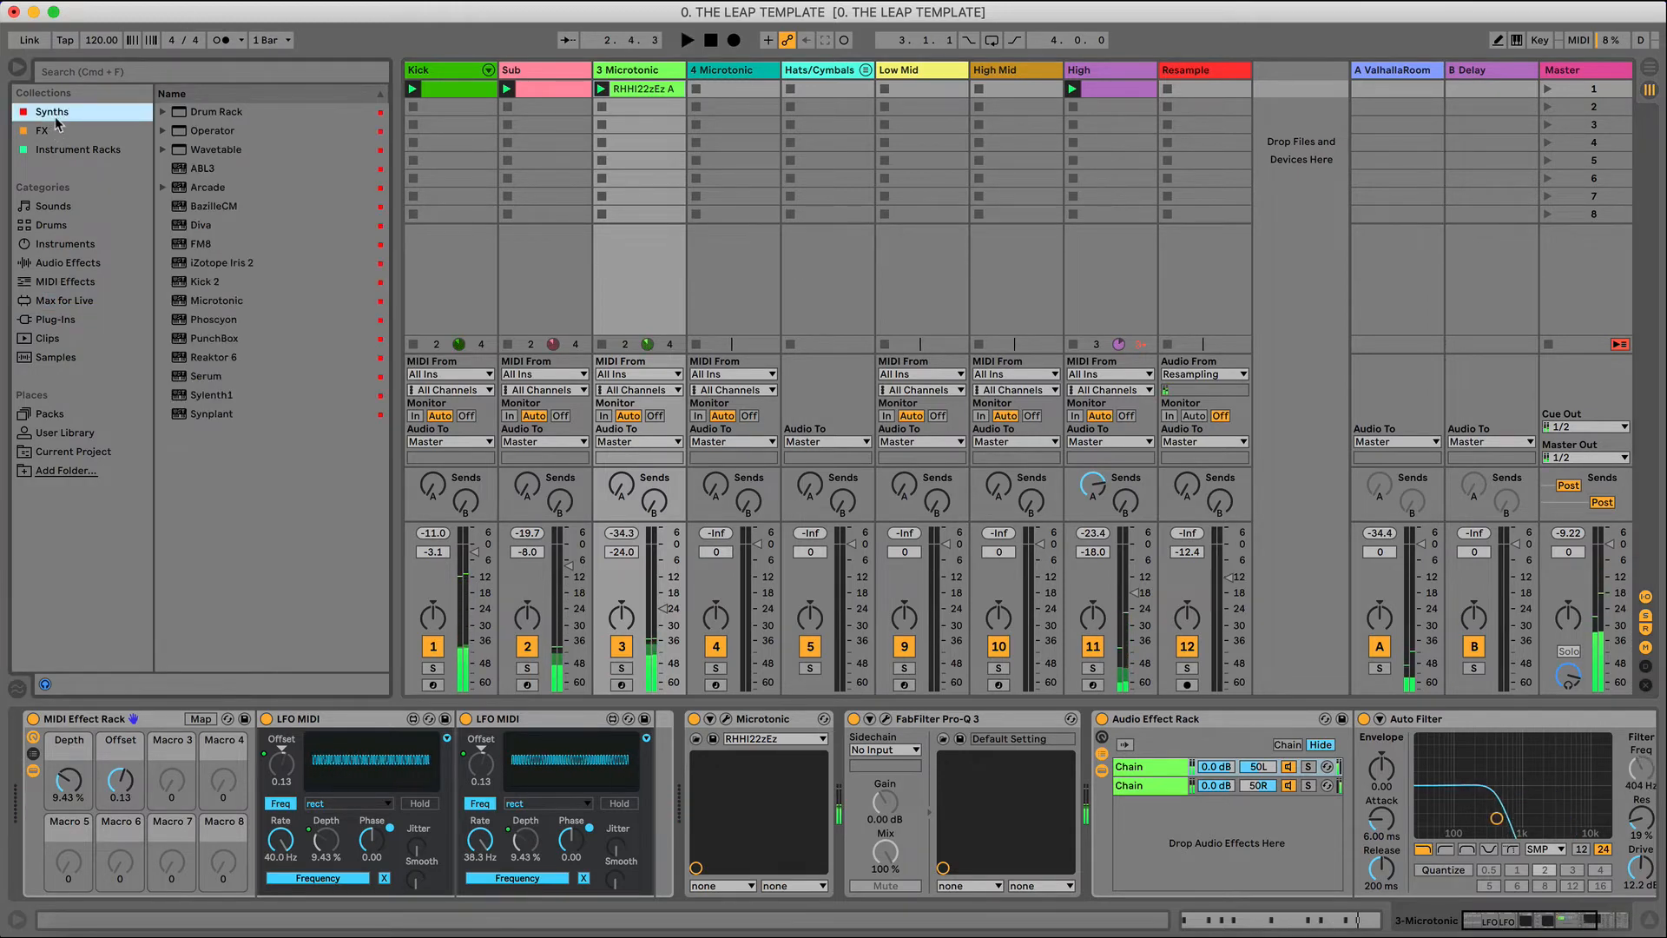
left_click(41, 131)
double_click(215, 112)
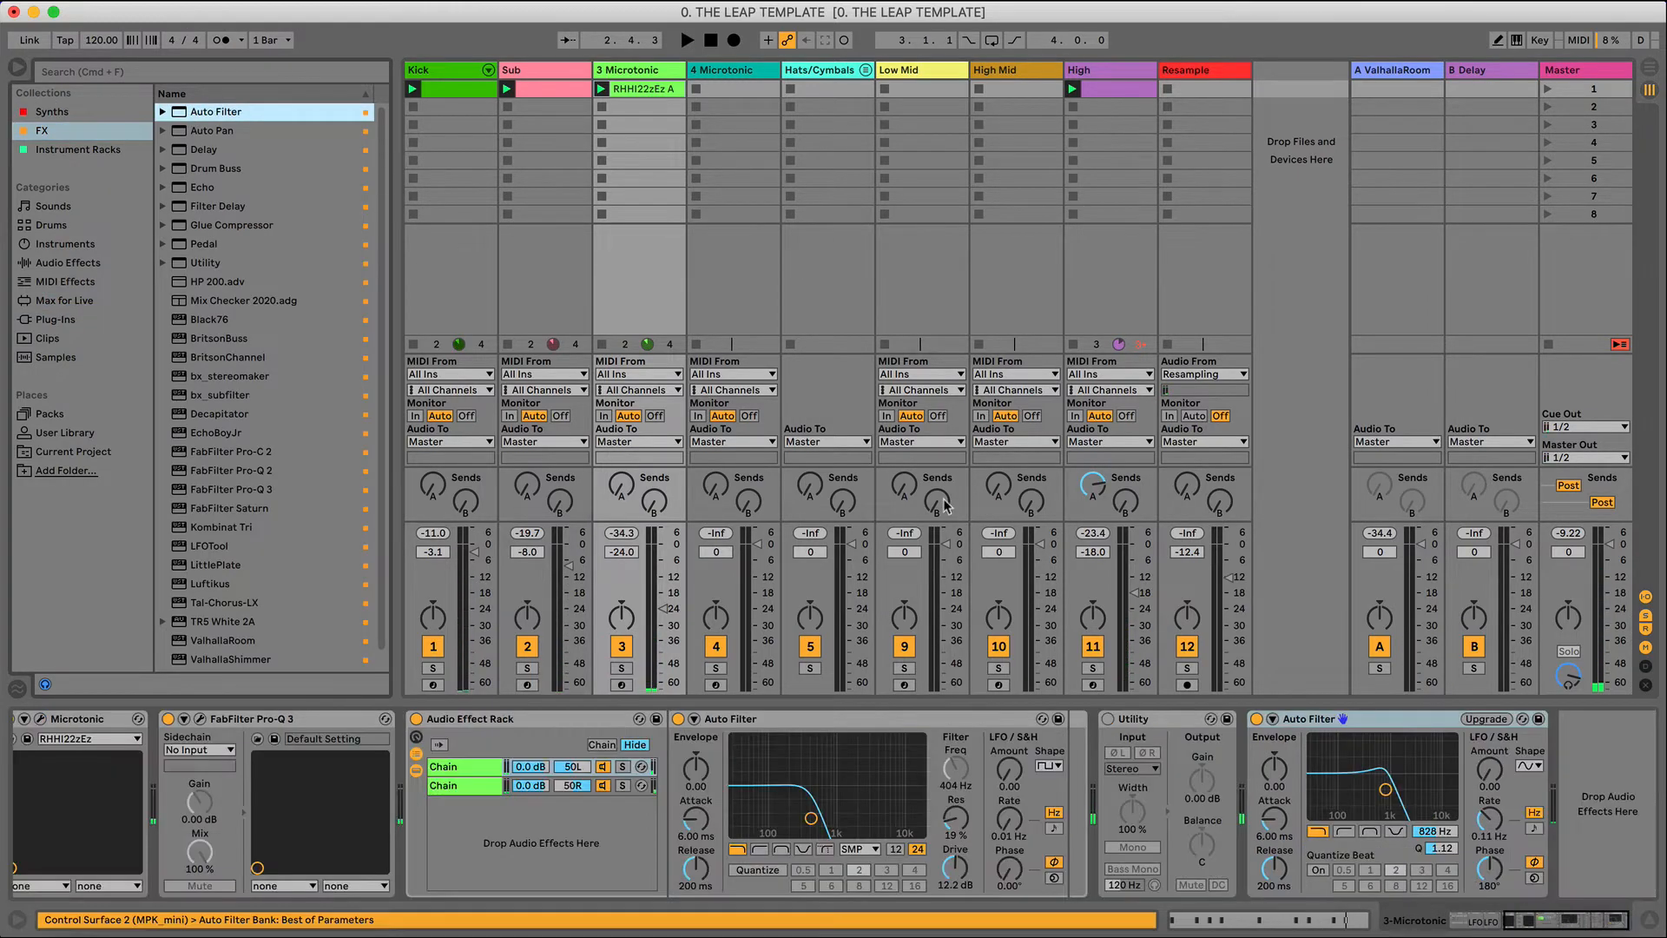
key("space")
left_click_drag(1133, 719, 1519, 781)
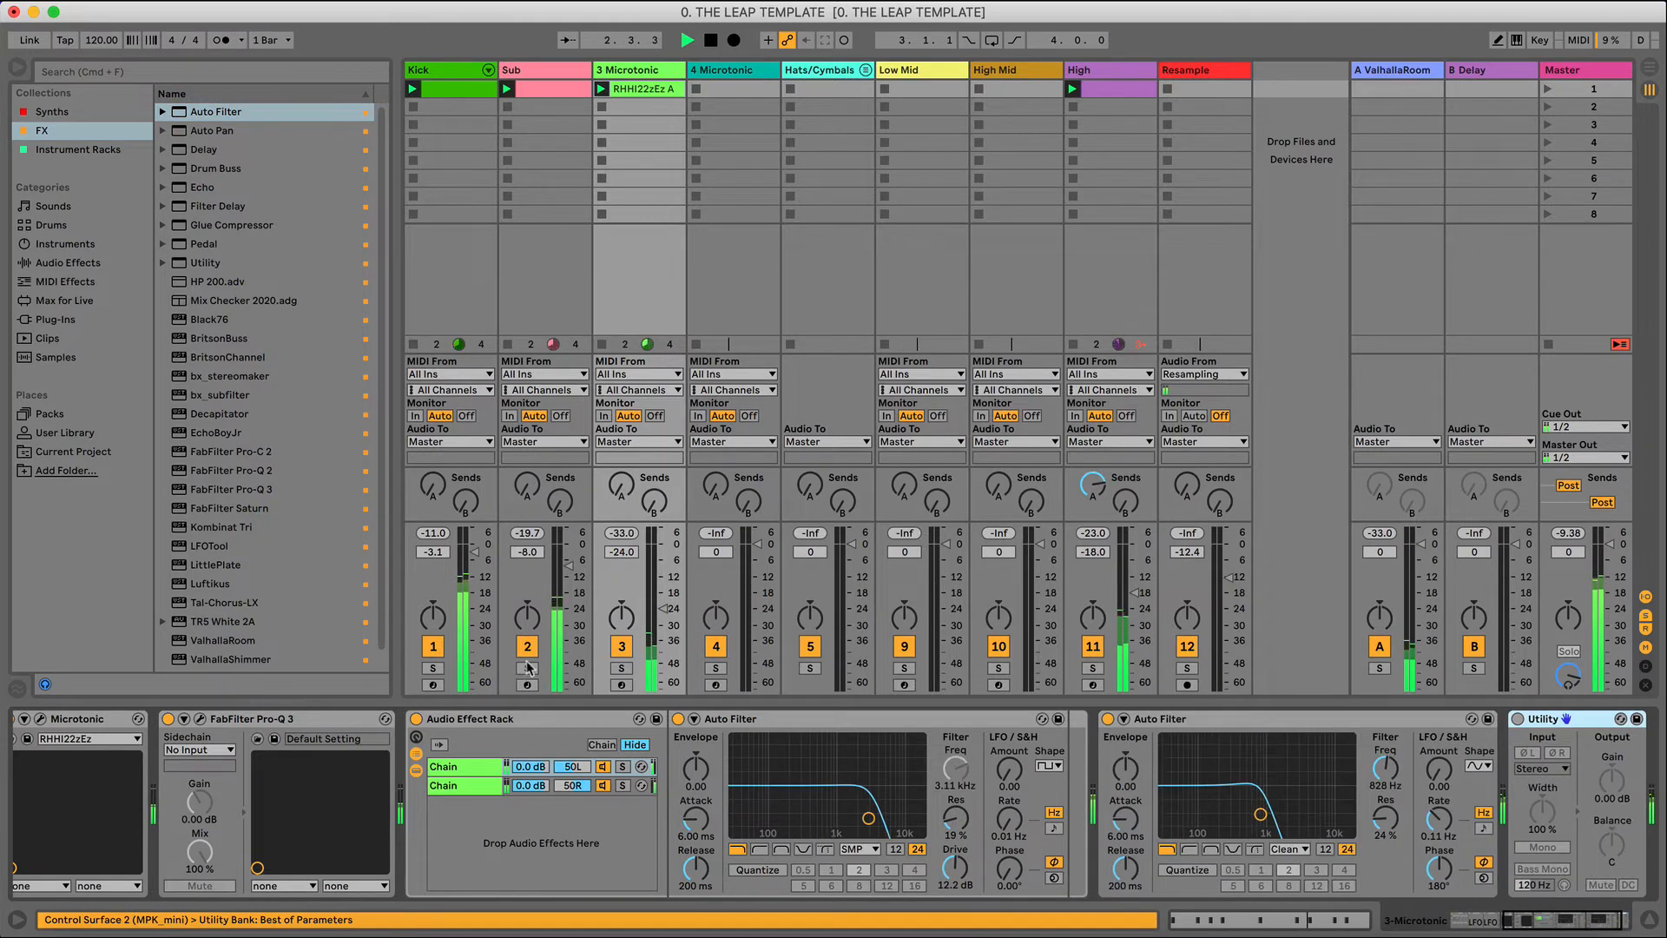
left_click(623, 667)
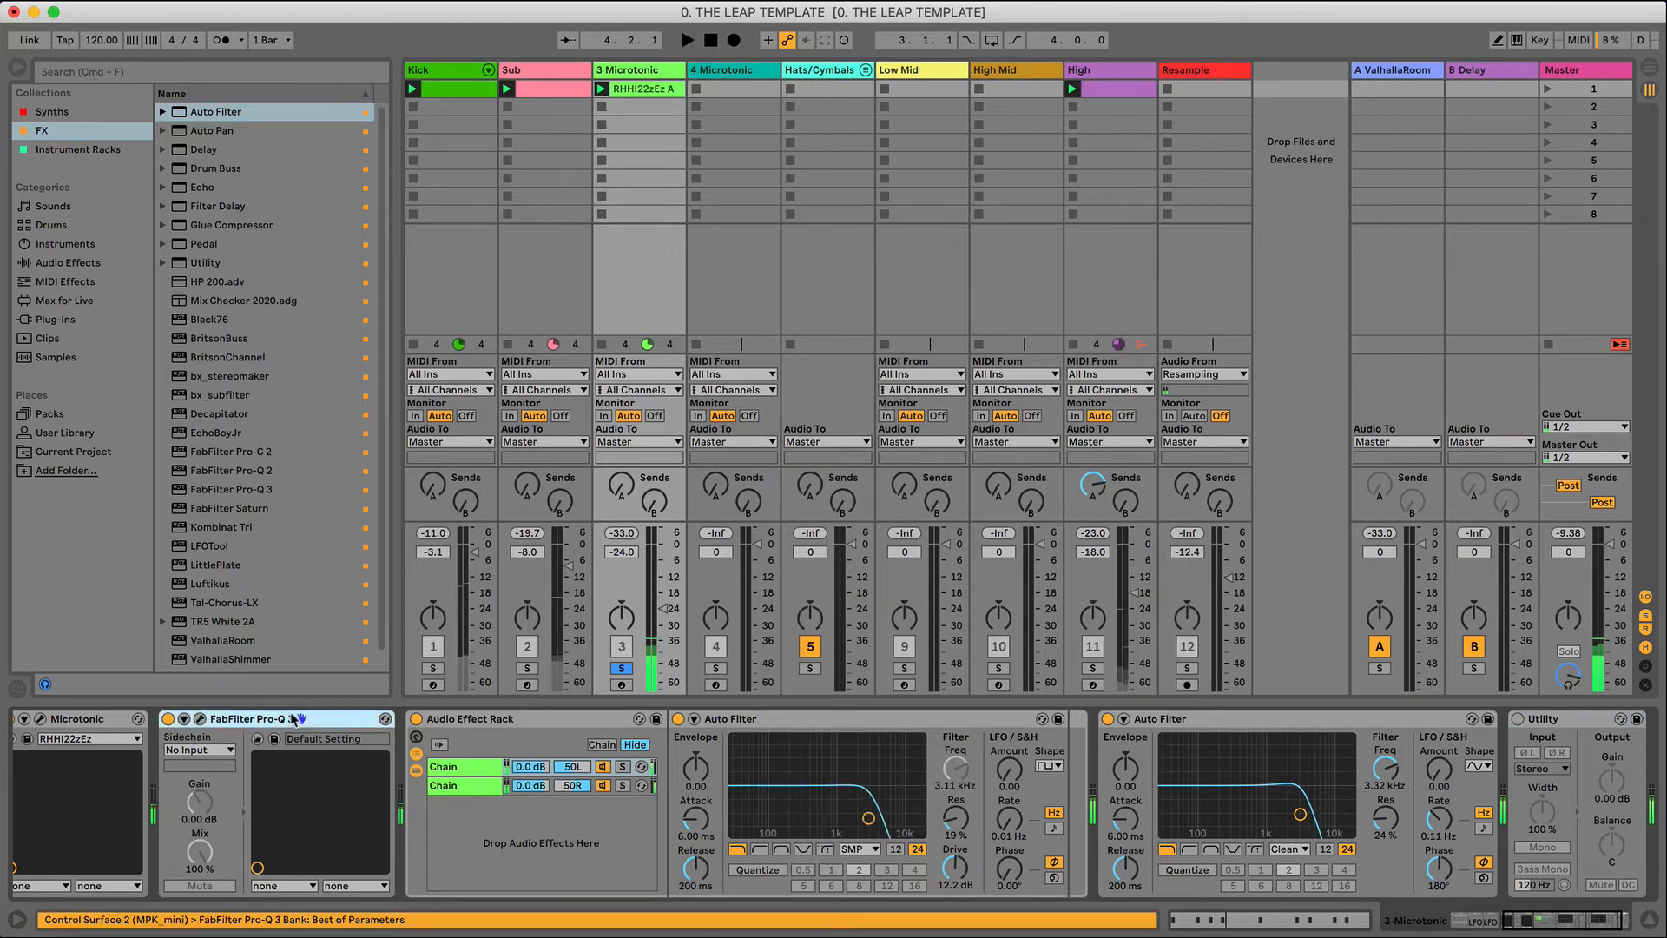
- Move FabFilter Pro-Q 3 directly before the last Auto Filter and add a 24 dB/oct low cut at about 524 Hz
left_click_drag(1050, 795, 1098, 785)
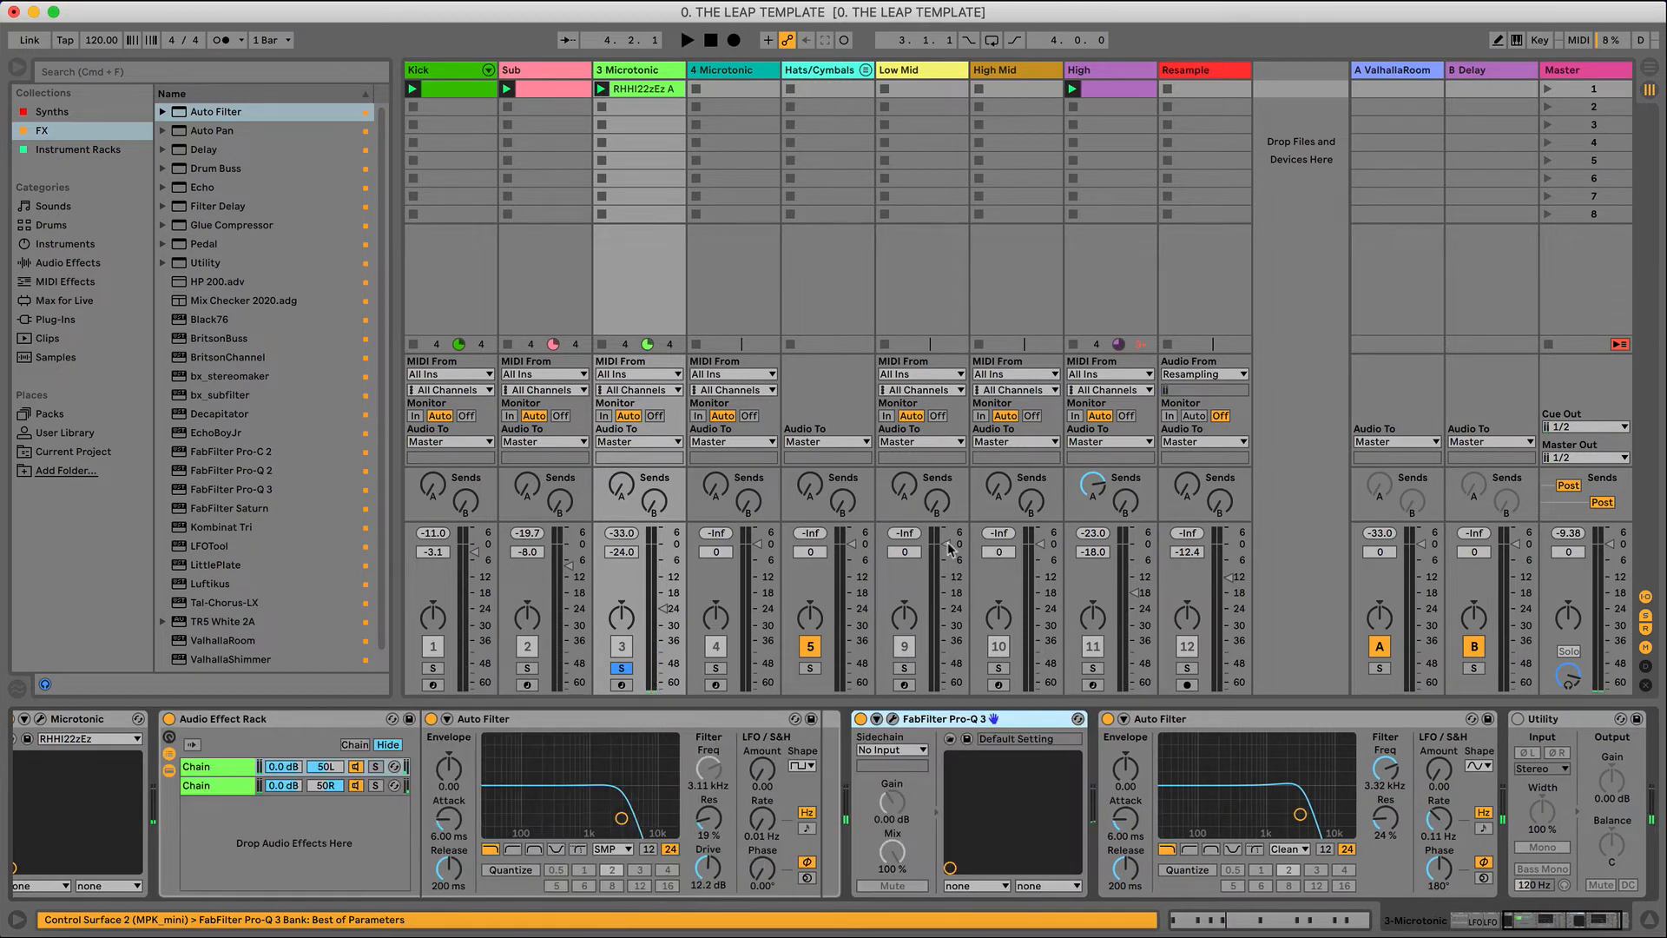
left_click(892, 719)
key("space")
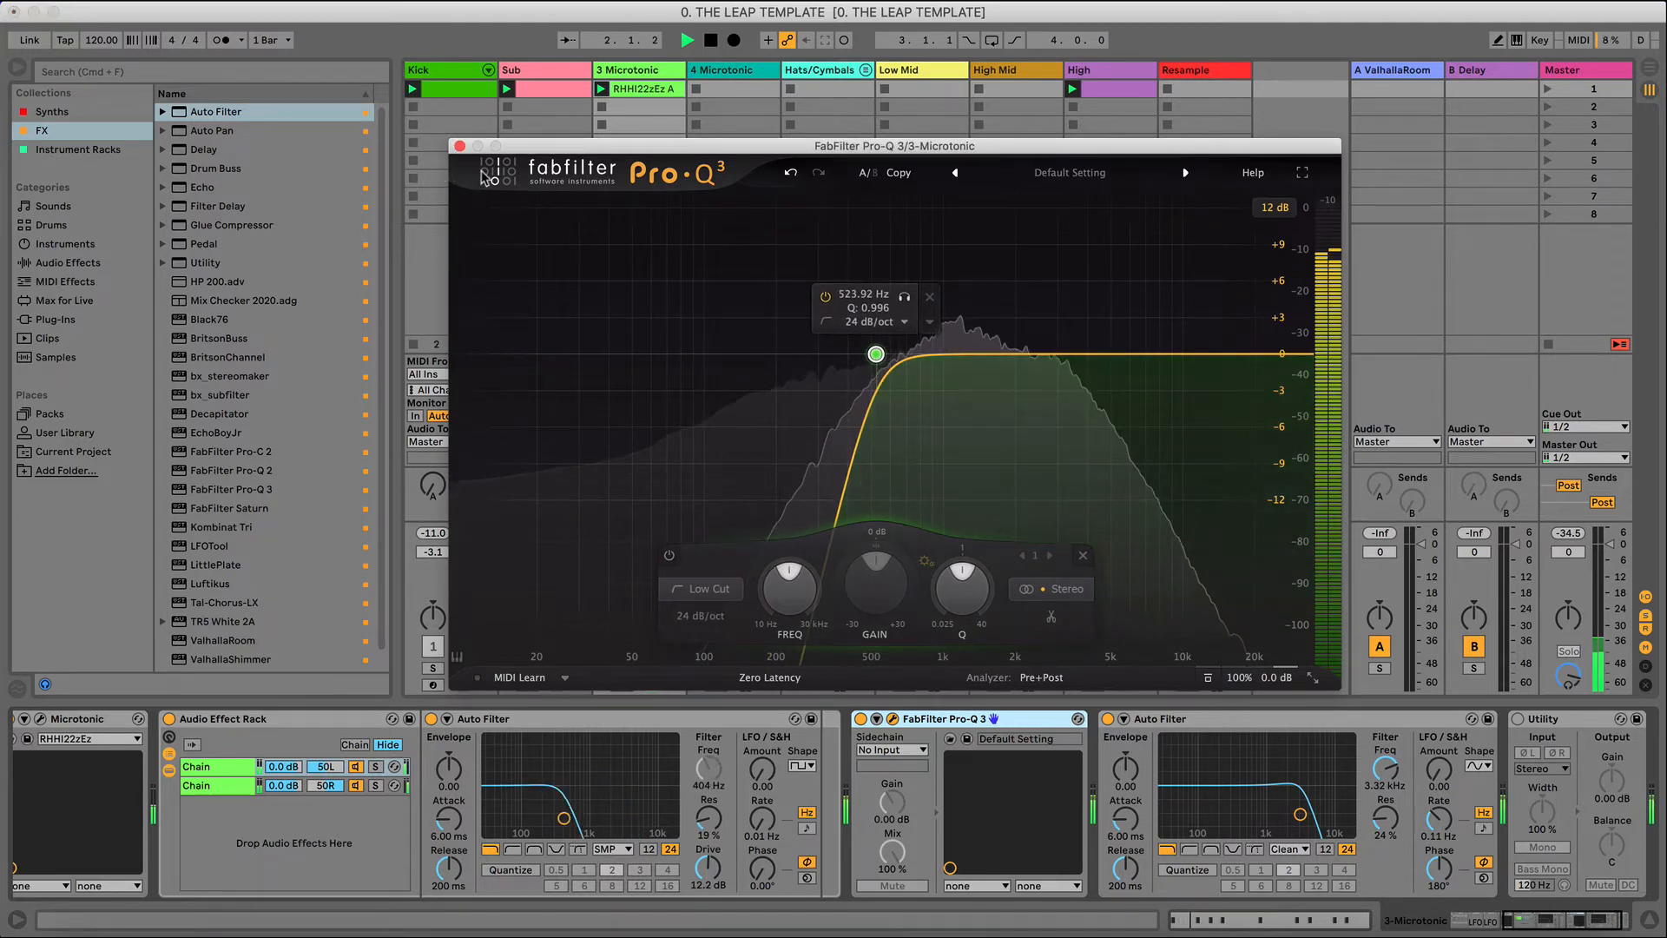
left_click(459, 145)
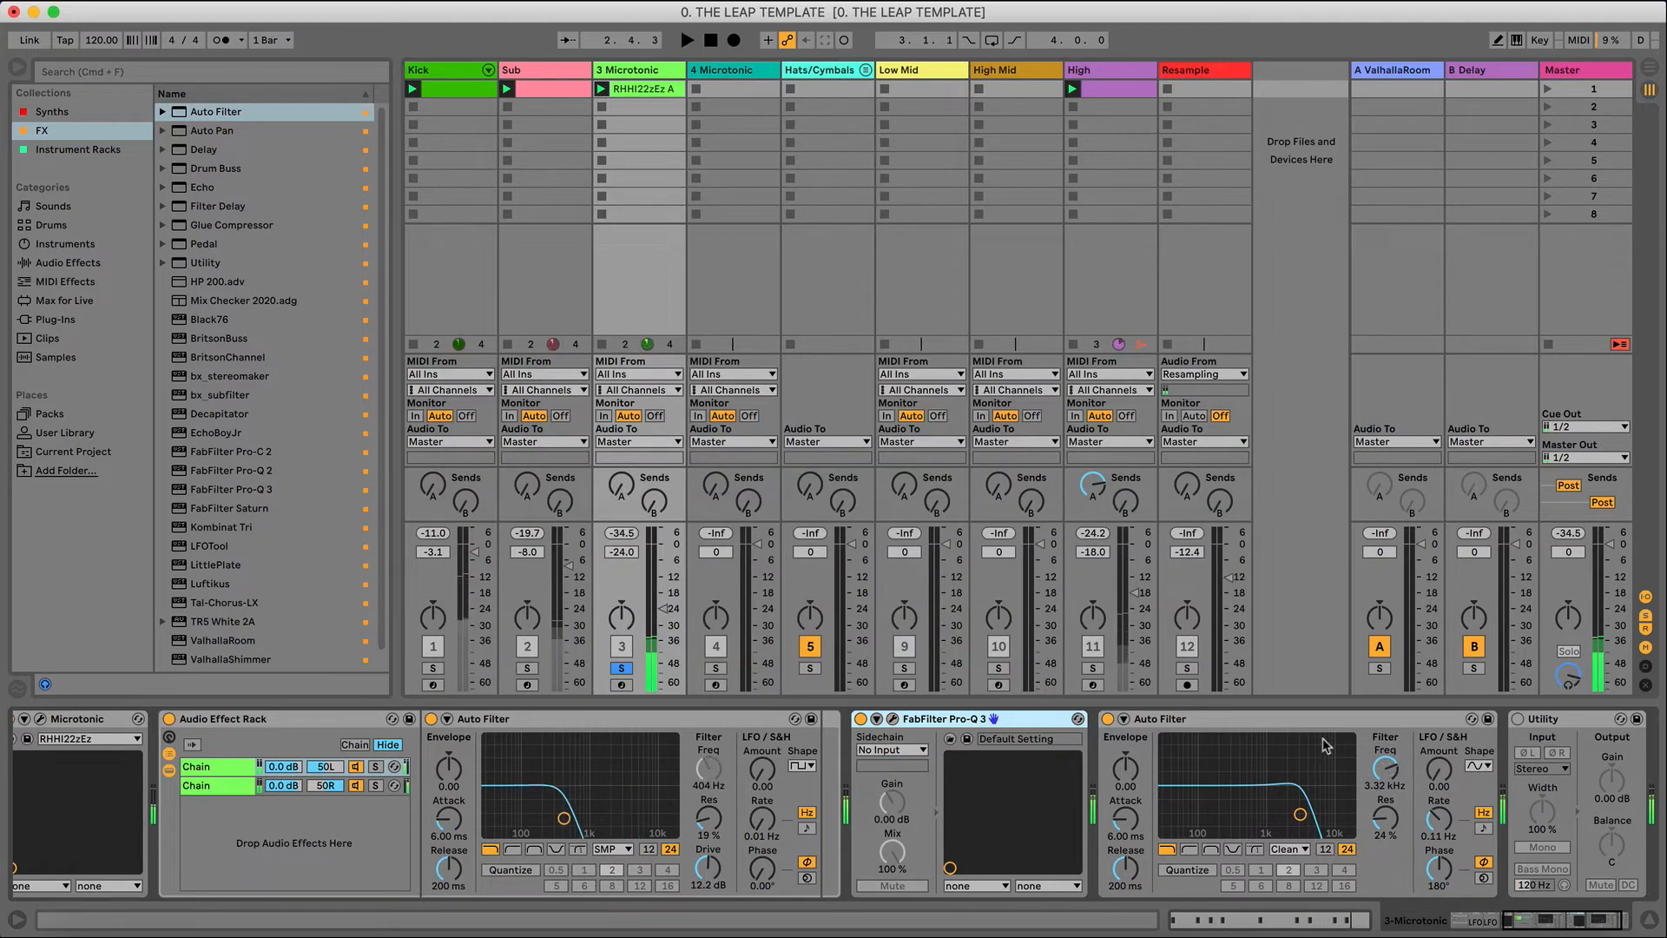
- Arm and unsolo the 3 Microtonic track and lower its volume to -26.7 dB in the full mix
left_click(623, 684)
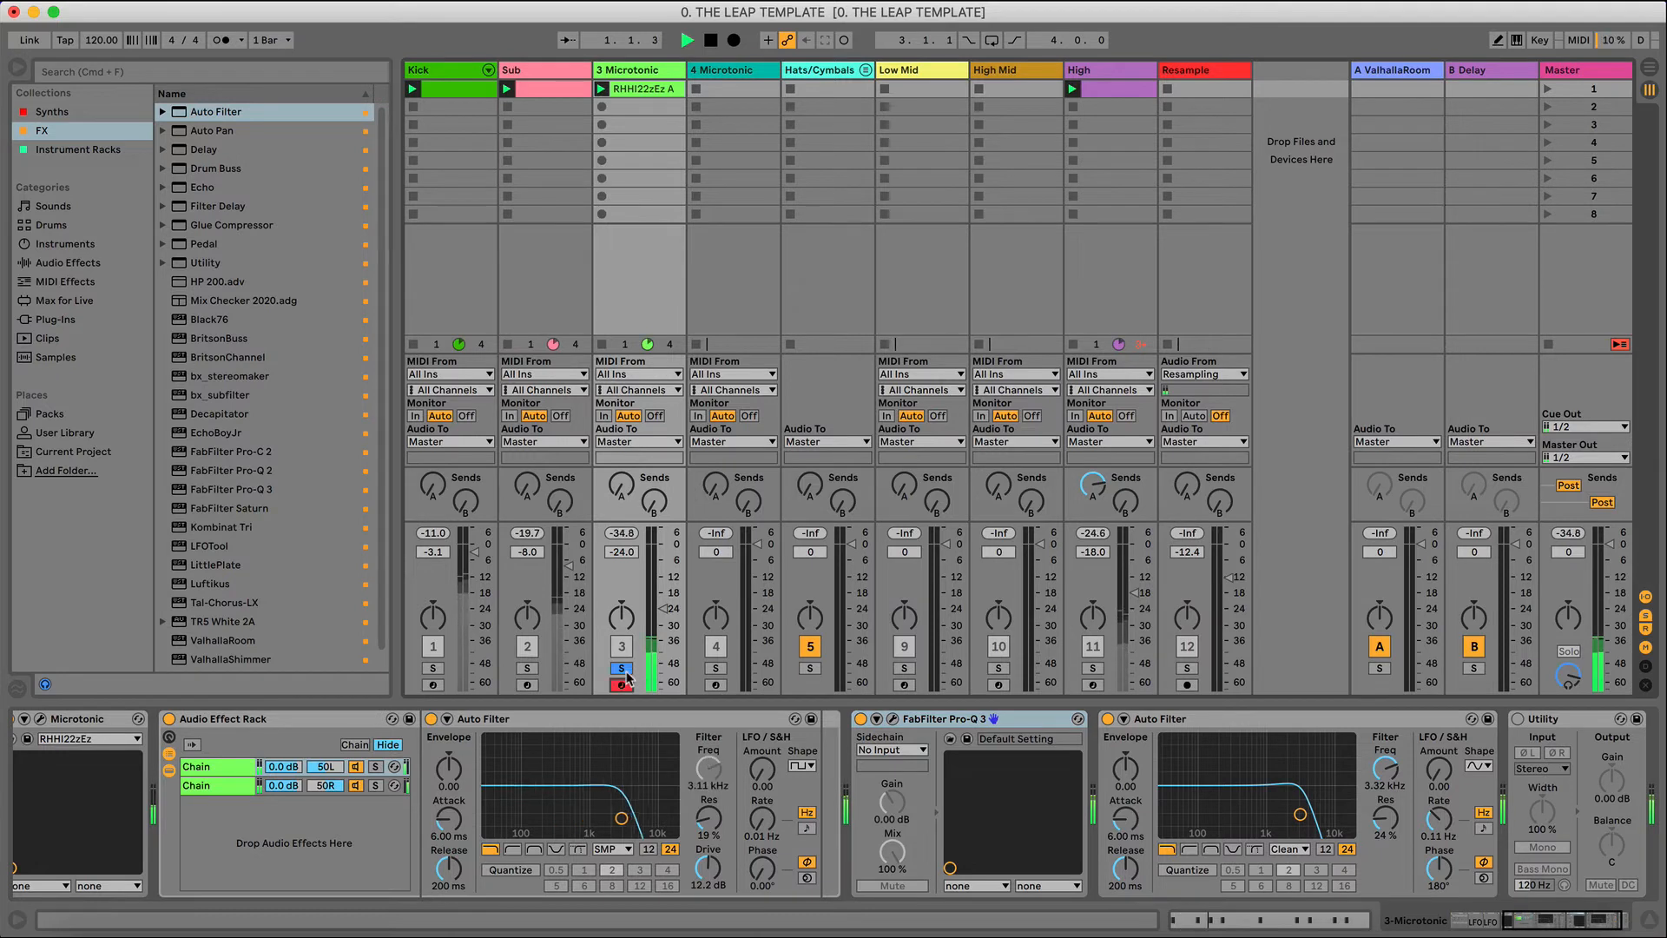
left_click(622, 667)
left_click_drag(663, 608, 663, 614)
key("space")
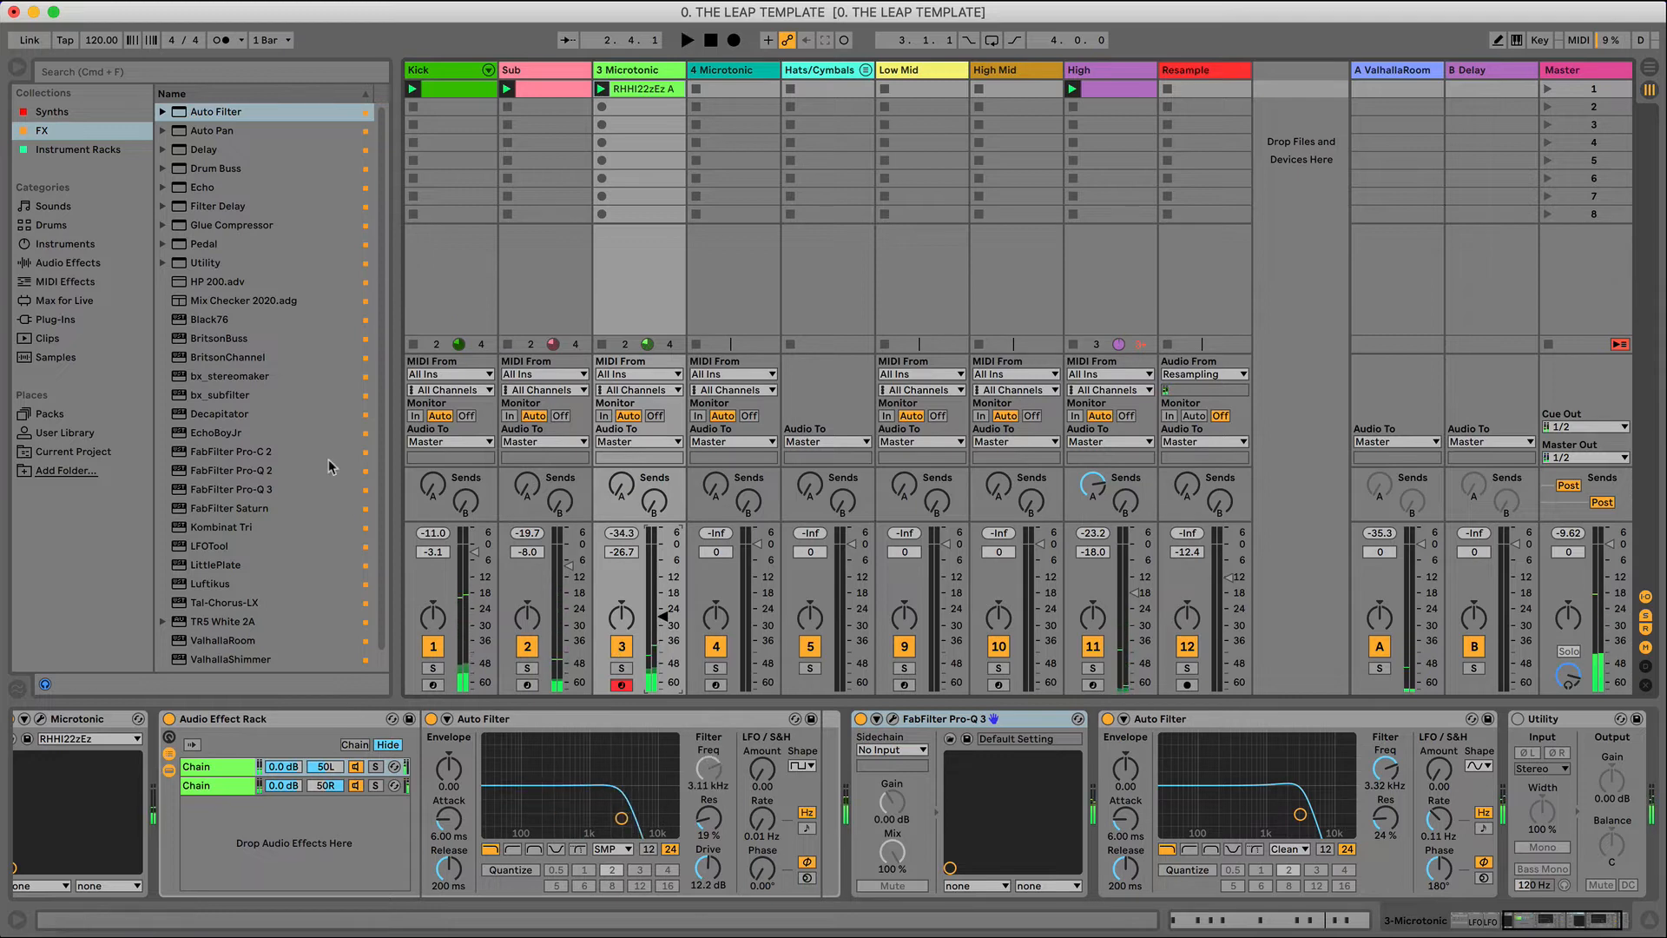
left_click(217, 545)
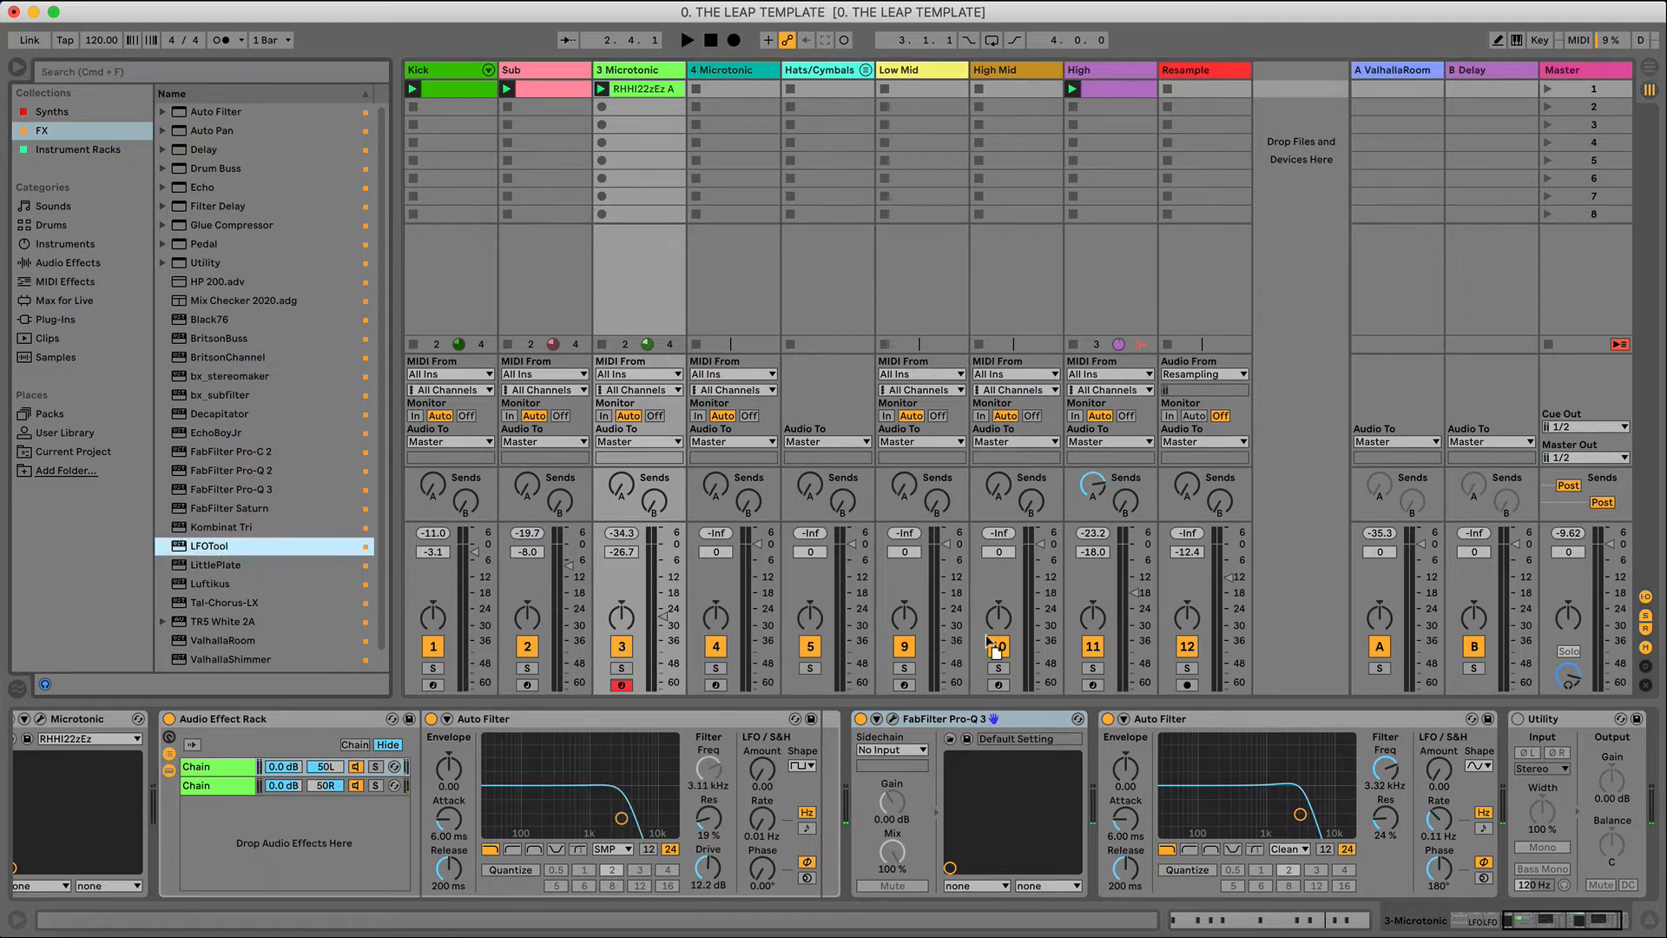
left_click_drag(987, 640, 1456, 806)
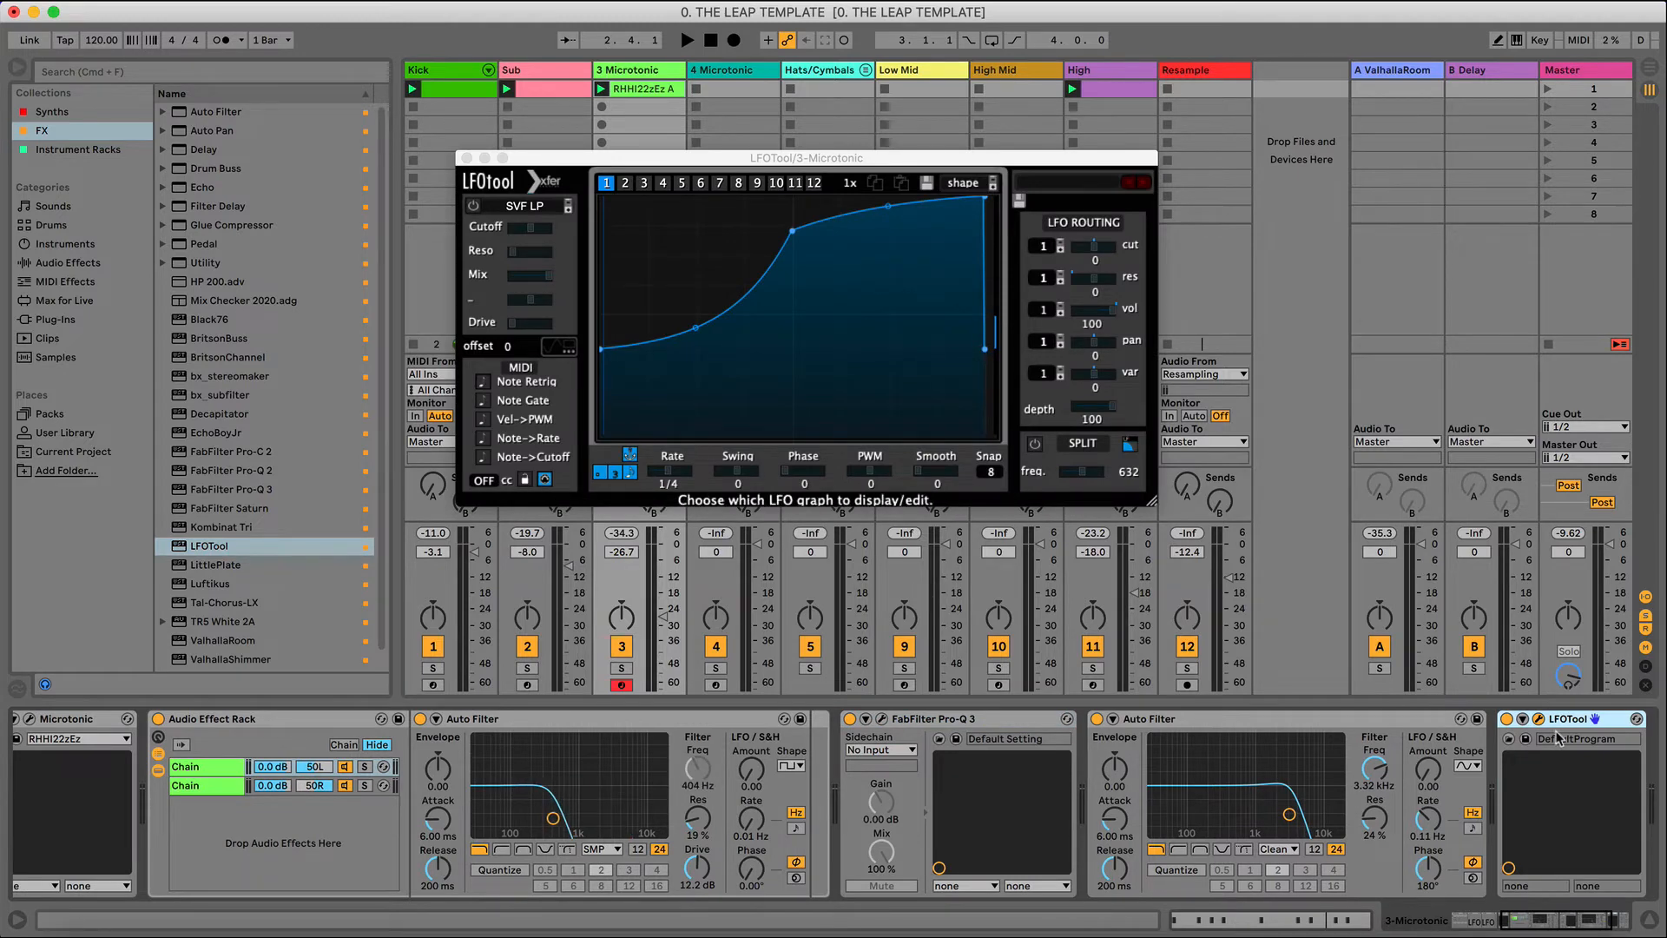
key("super+z")
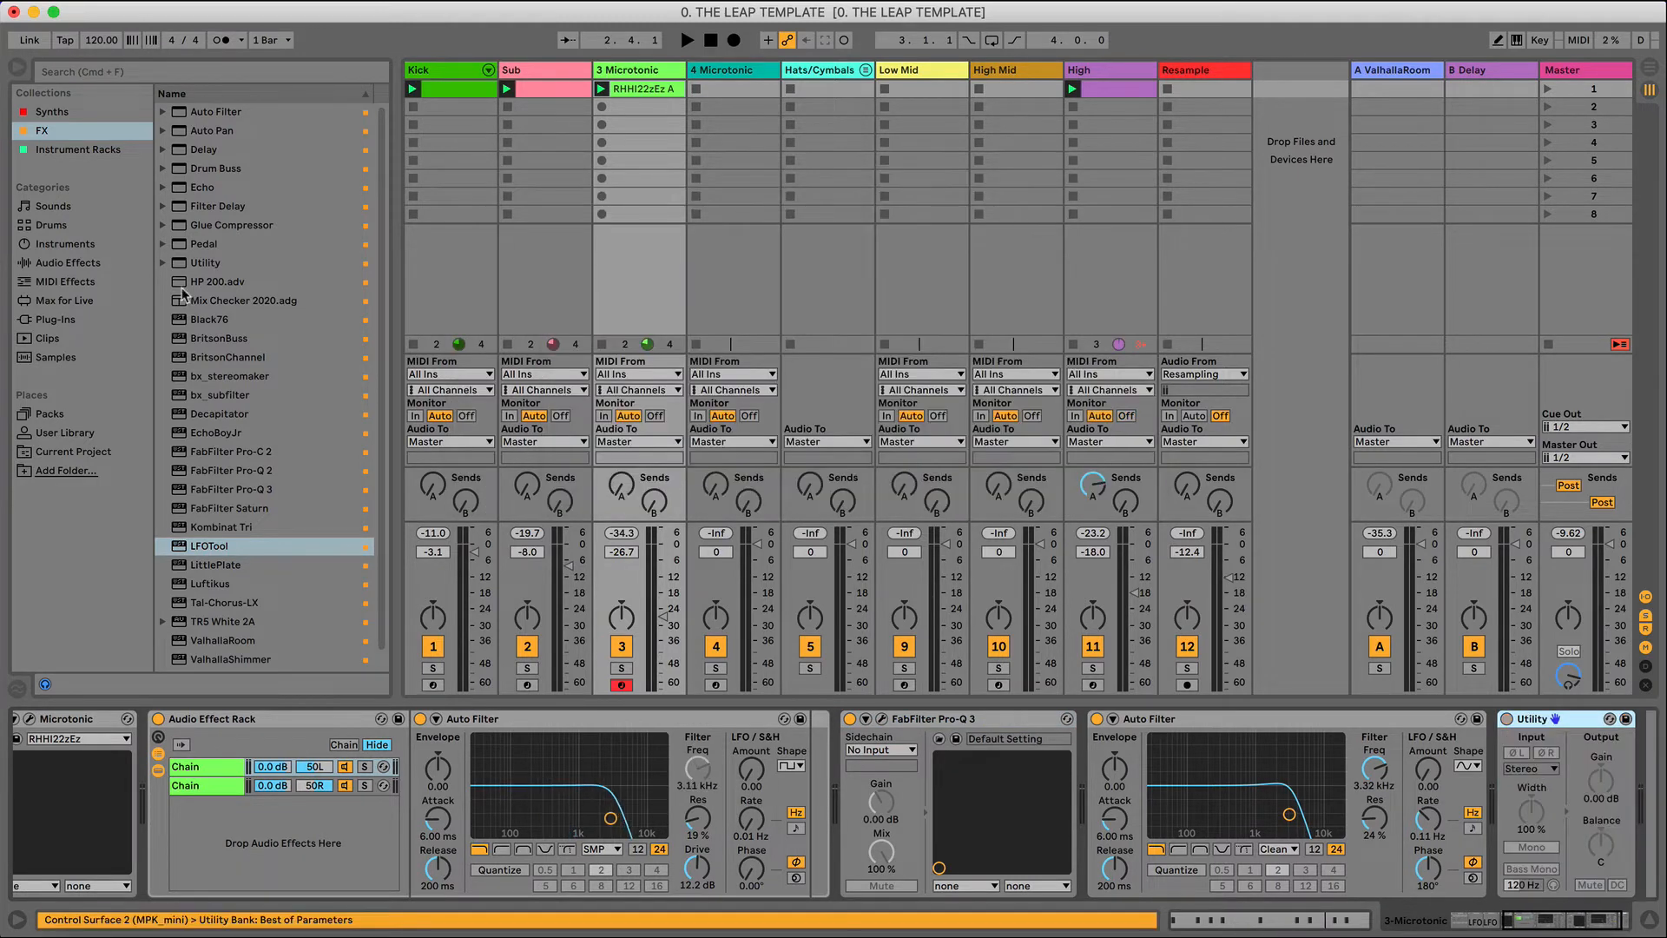
- Insert a Glue Compressor before Utility on 3 Microtonic and enable its sidechain with Kick as the source
mouse_move(198, 224)
left_mouse_down()
mouse_move(1100, 456)
mouse_move(1534, 779)
mouse_move(1411, 736)
left_mouse_up()
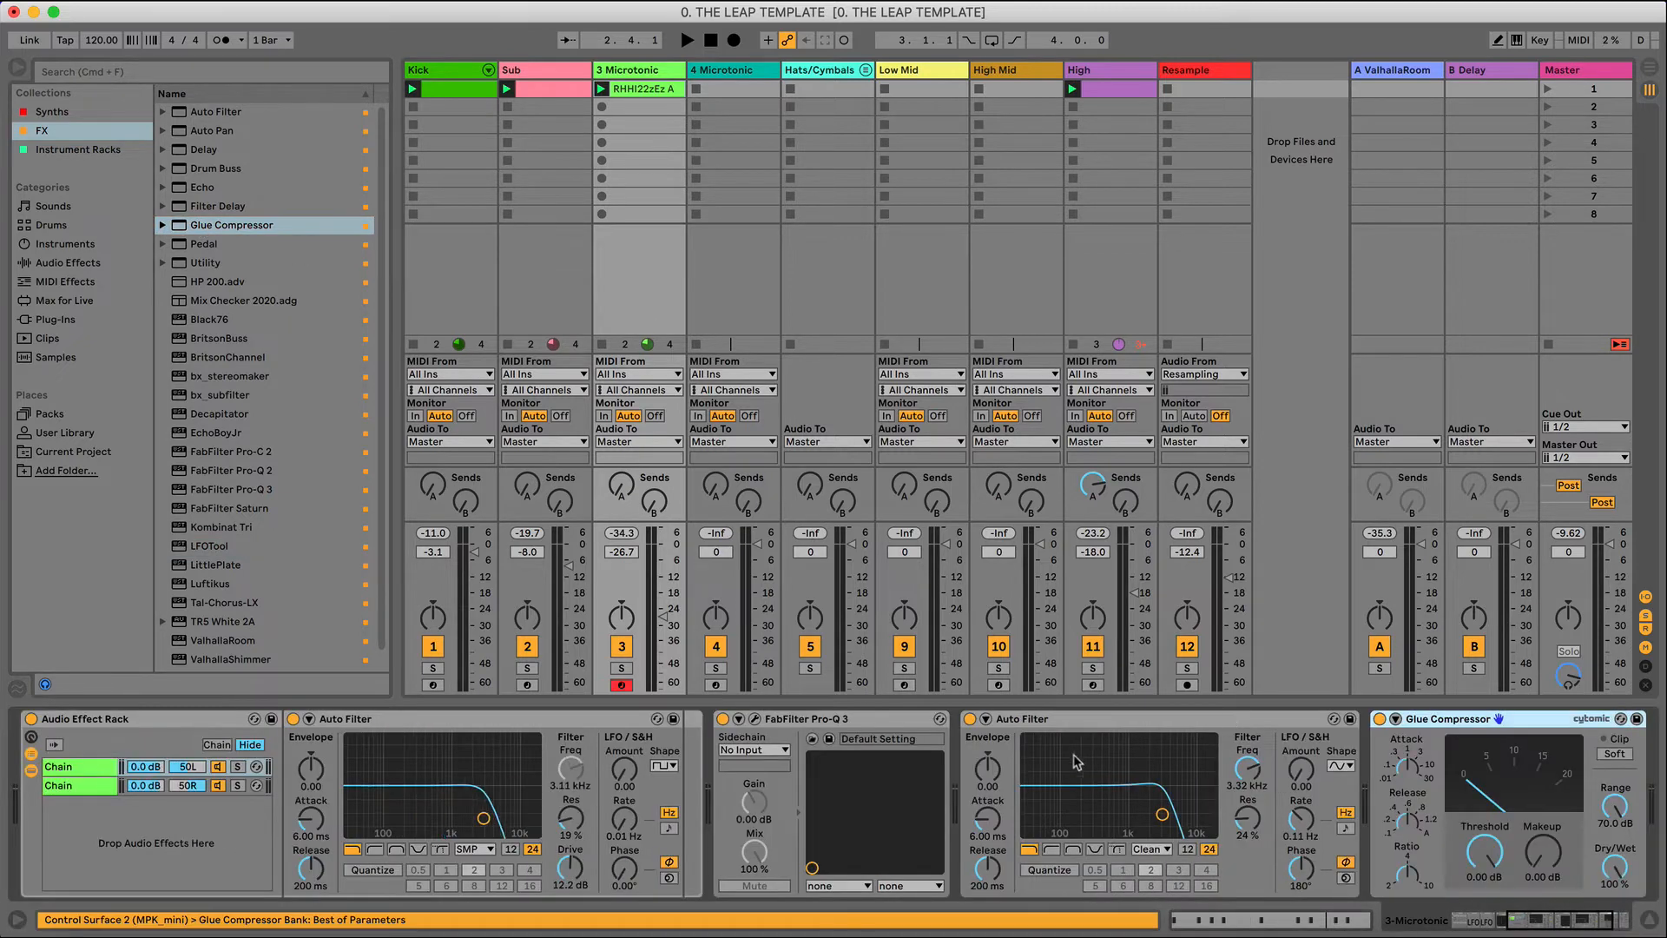
left_click(1395, 719)
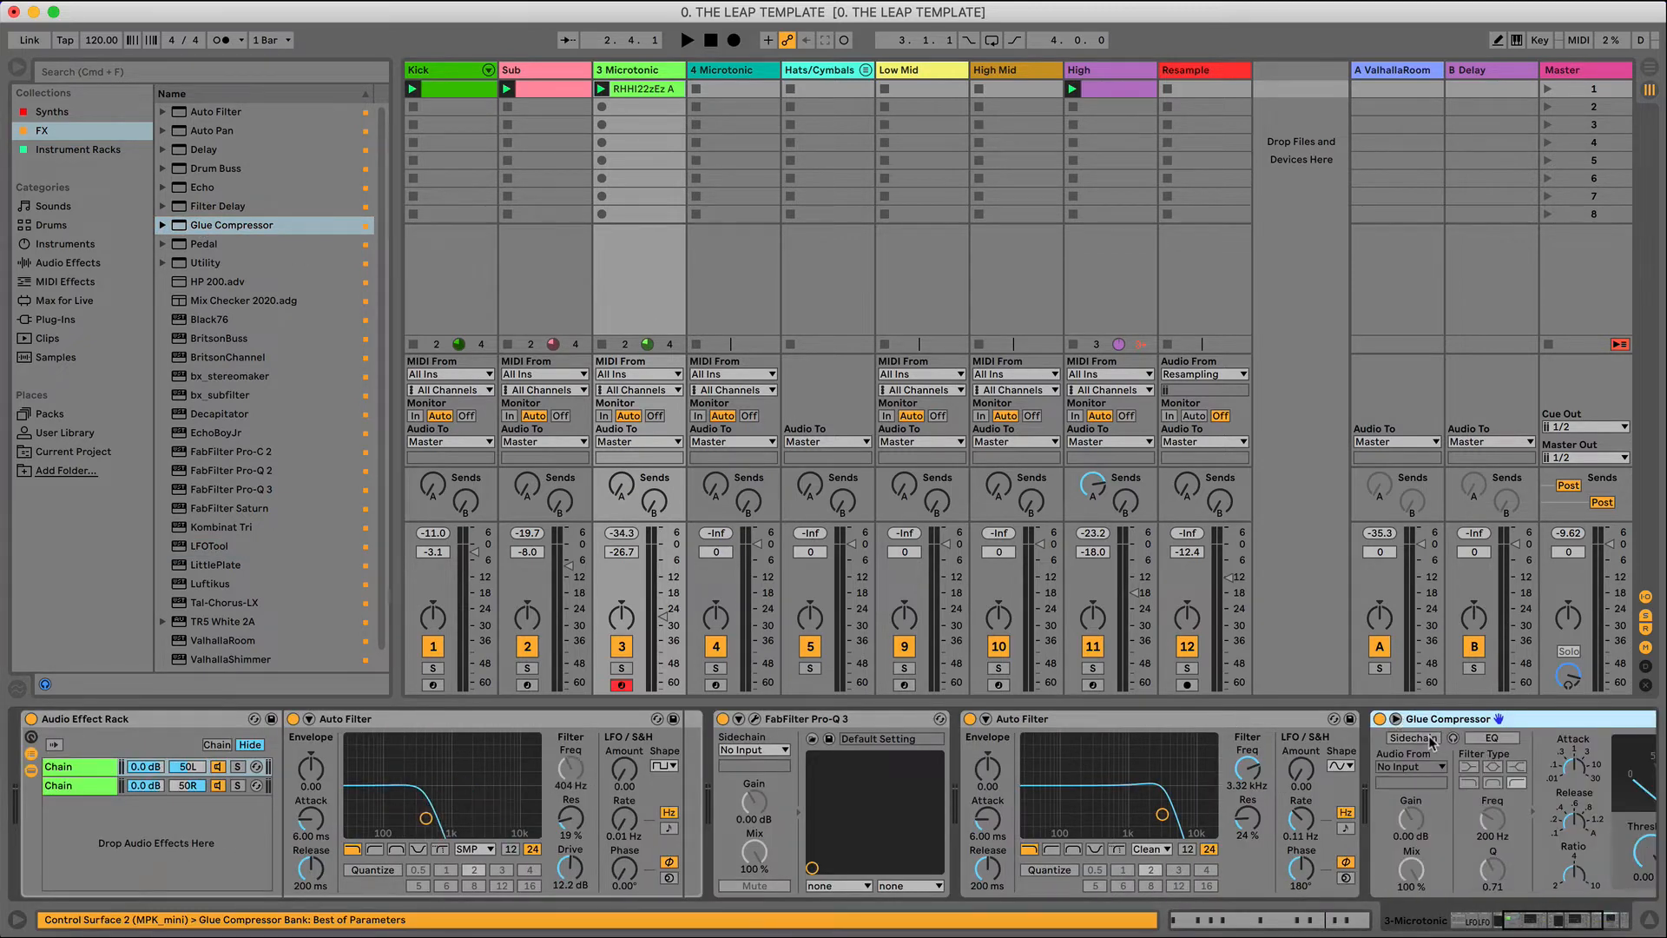
left_click(1432, 739)
left_click(1408, 767)
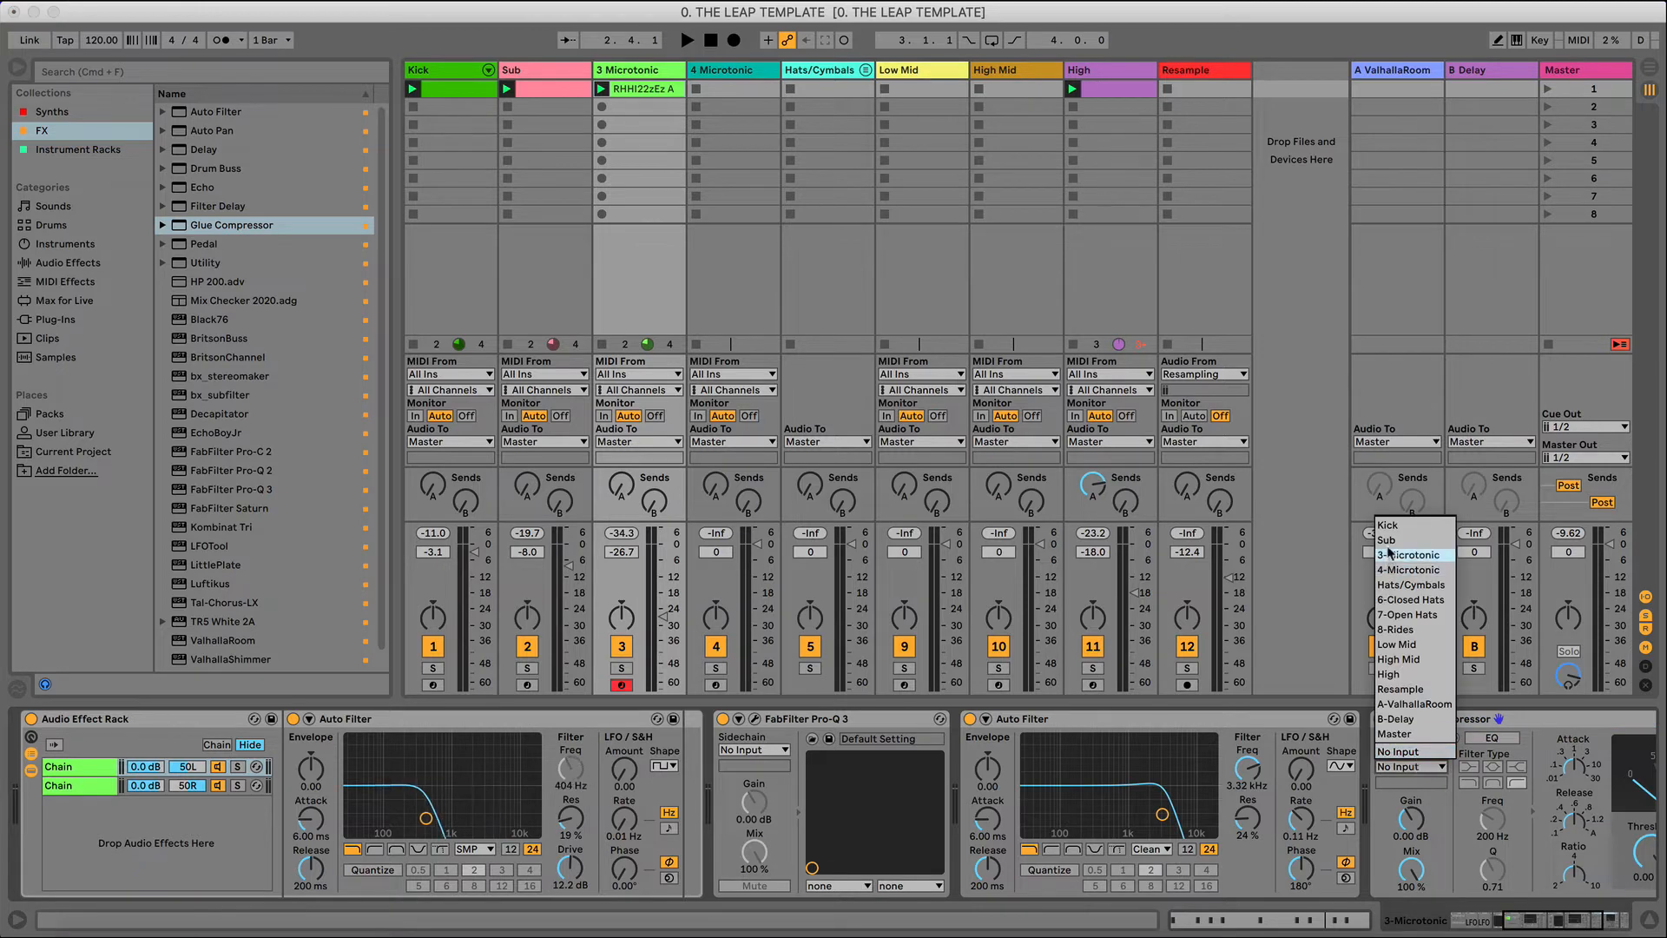
key("Return")
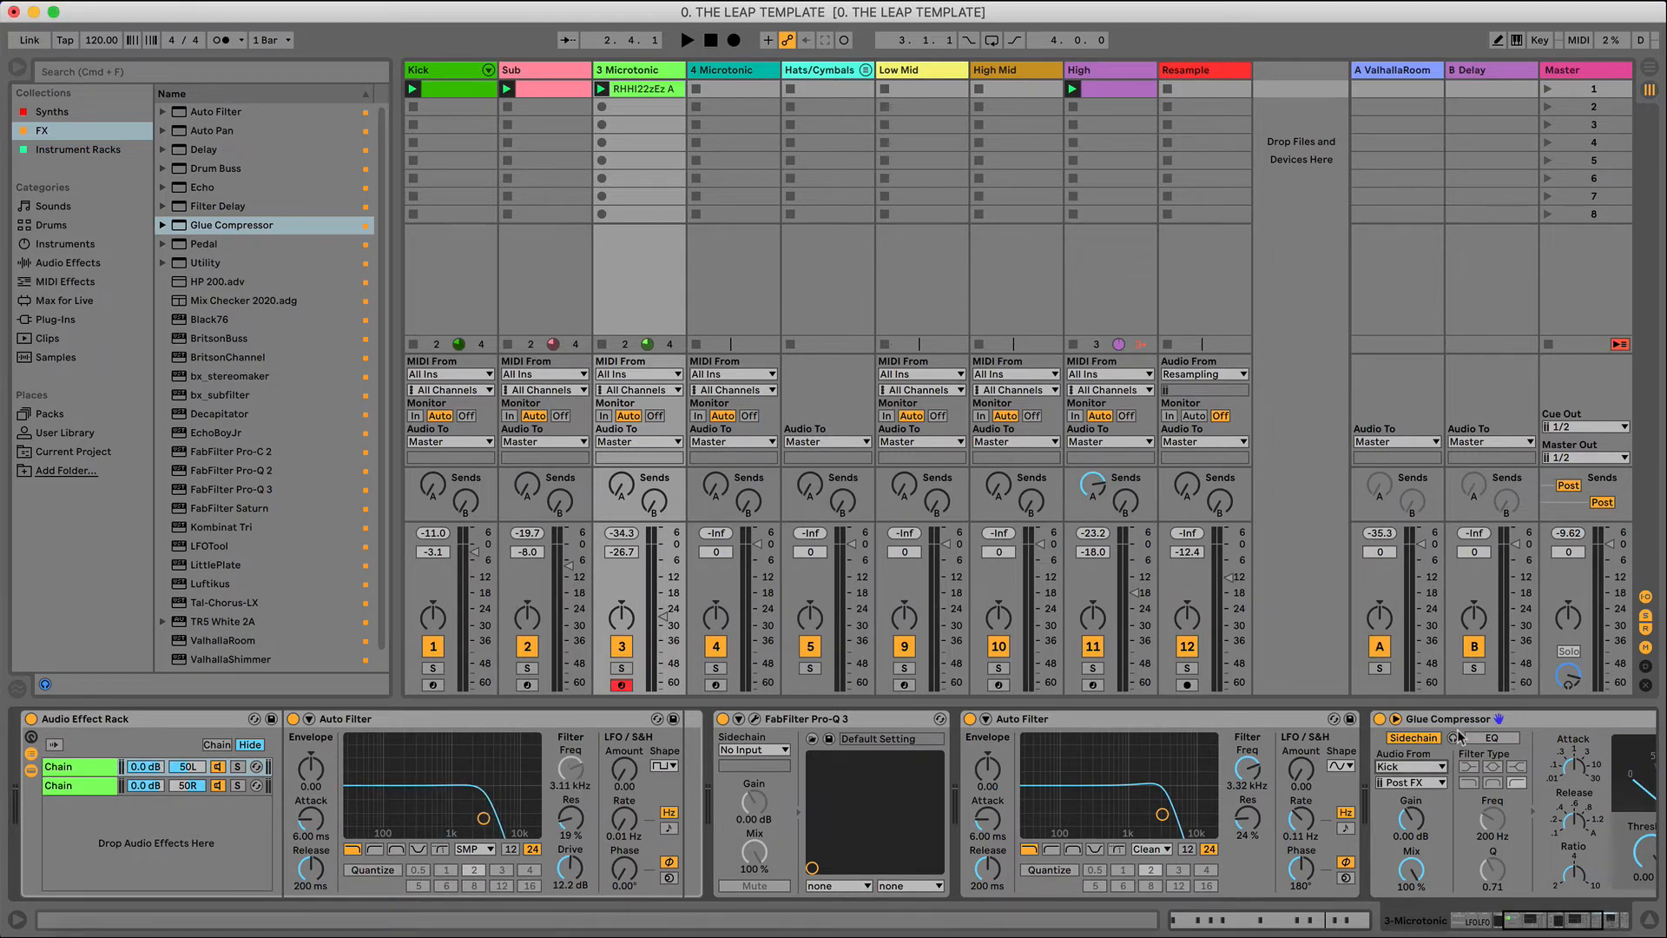
- Set the Glue Compressor's threshold to -25.1 dB and its makeup gain to 7.62 dB while the loop plays
scroll(1459, 736, "right", 5)
left_click_drag(1273, 852, 1274, 916)
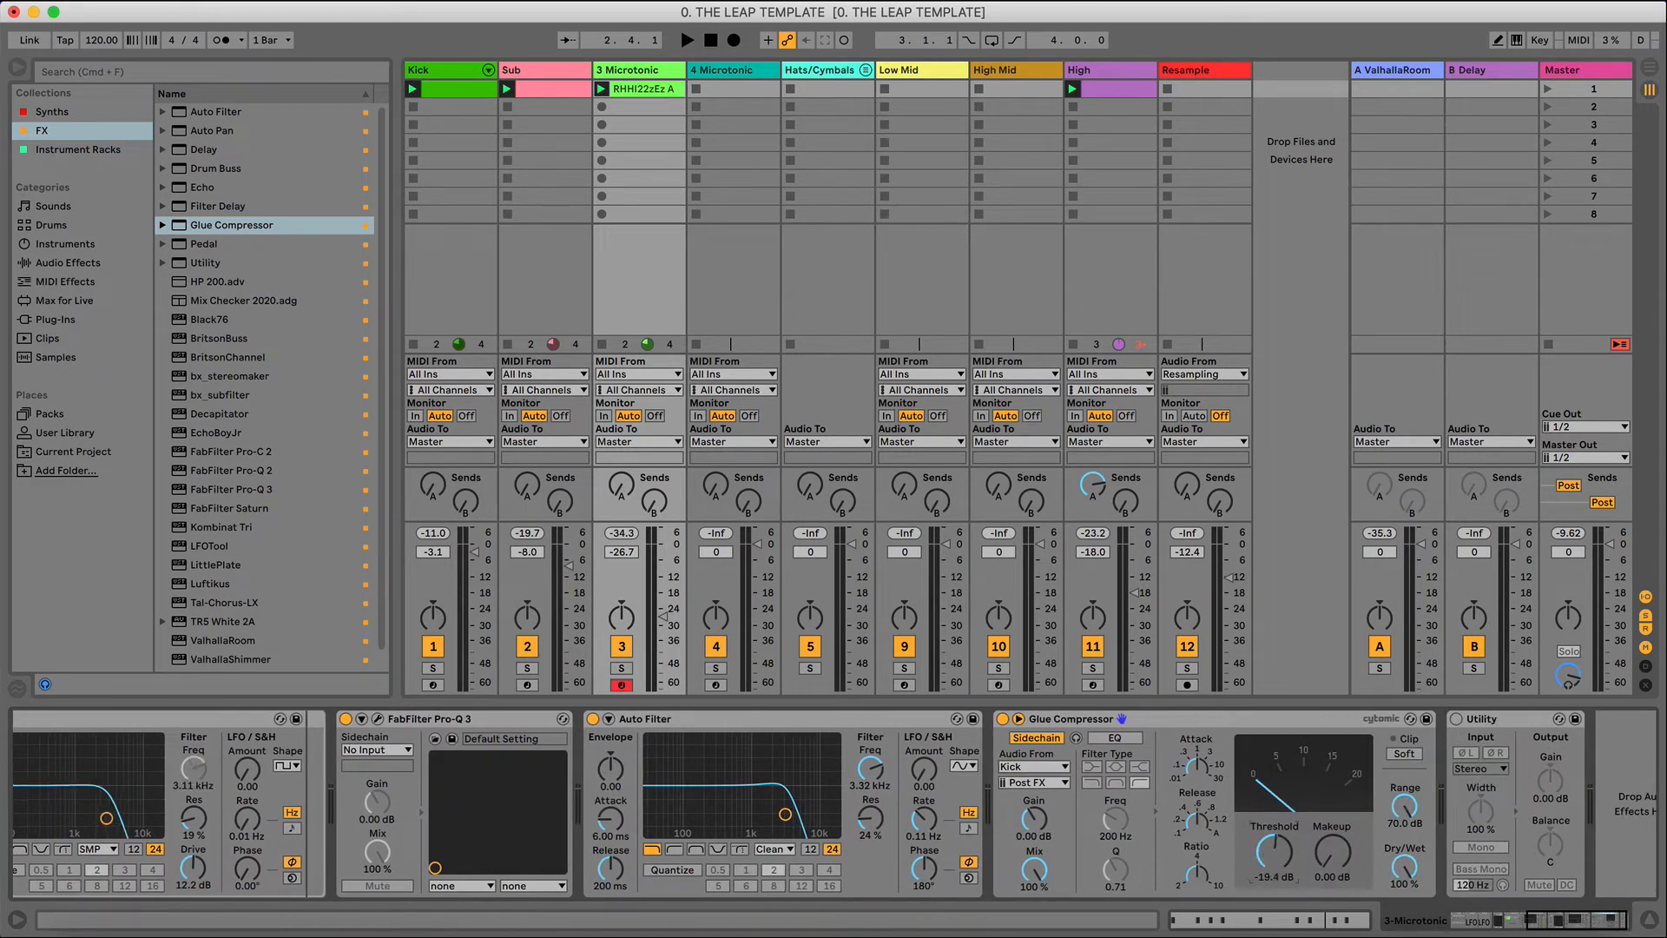
key("space")
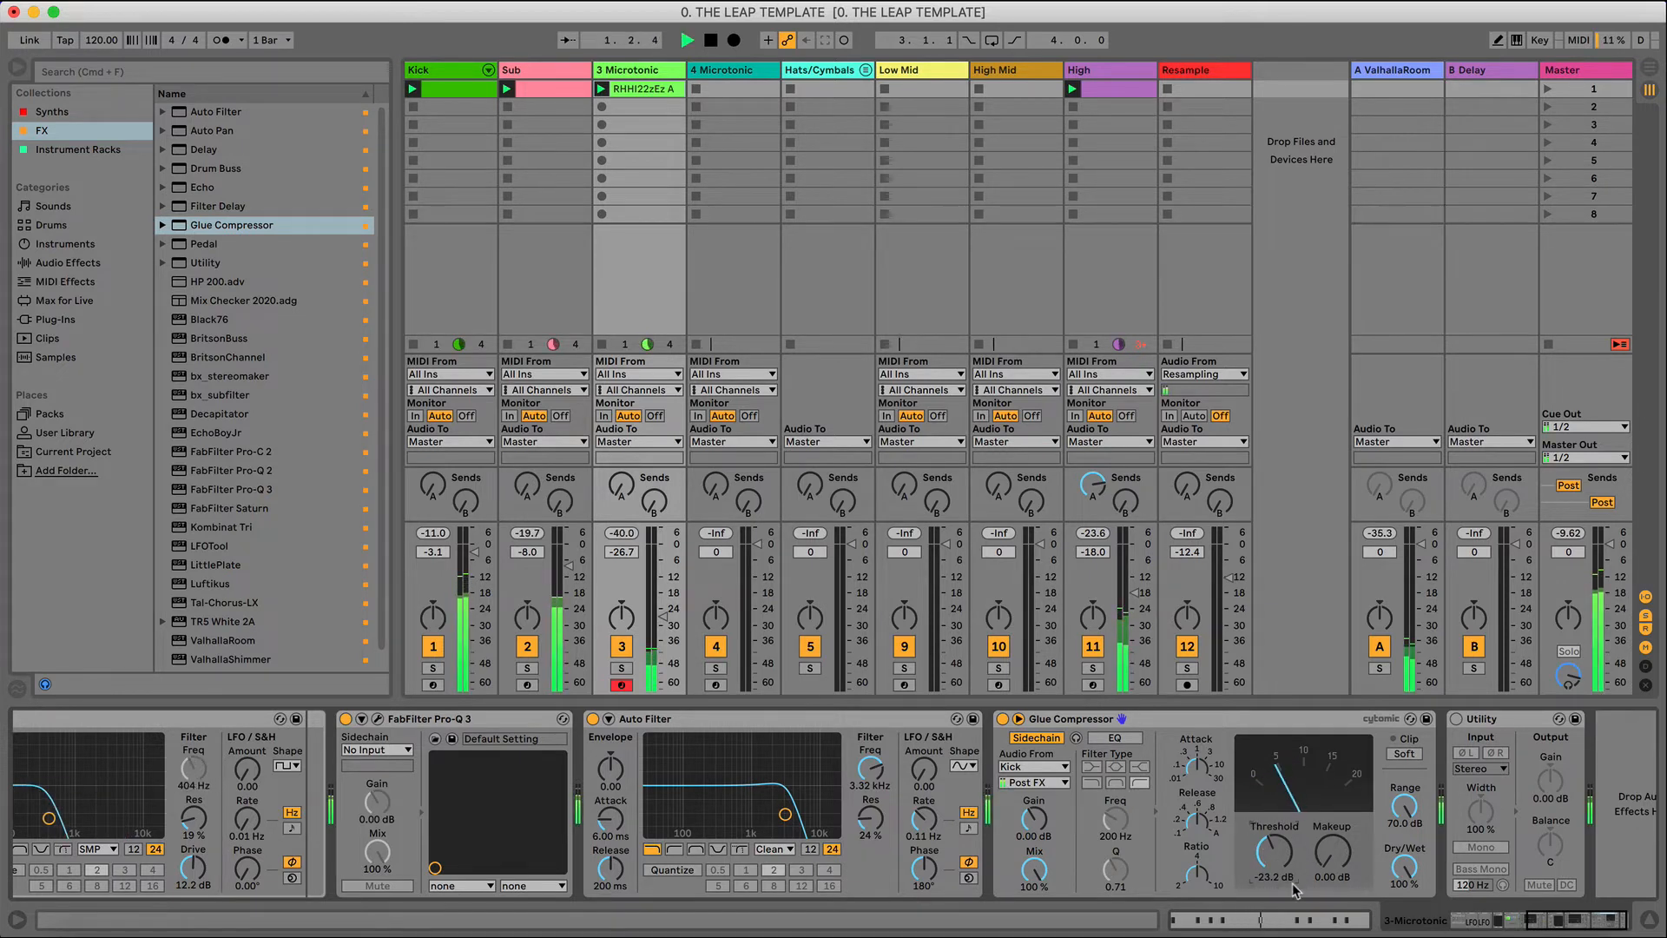
left_click_drag(1282, 853, 1331, 828)
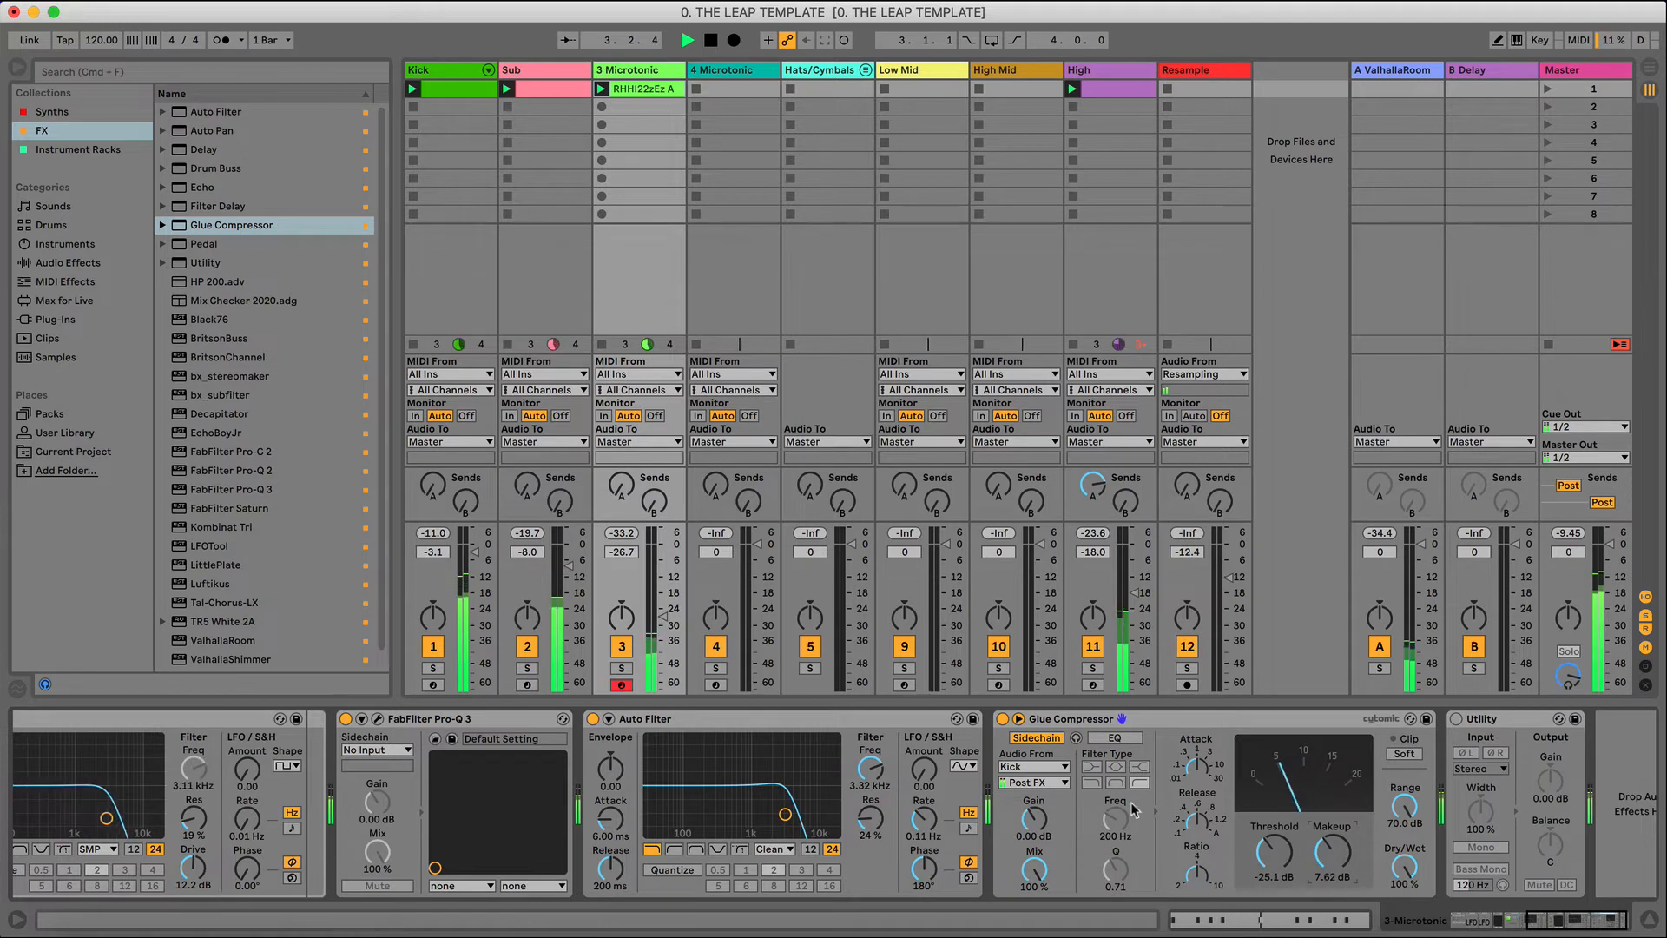
- Solo the 3 Microtonic track and switch the Glue Compressor's sidechain source to Sub
left_click(621, 669)
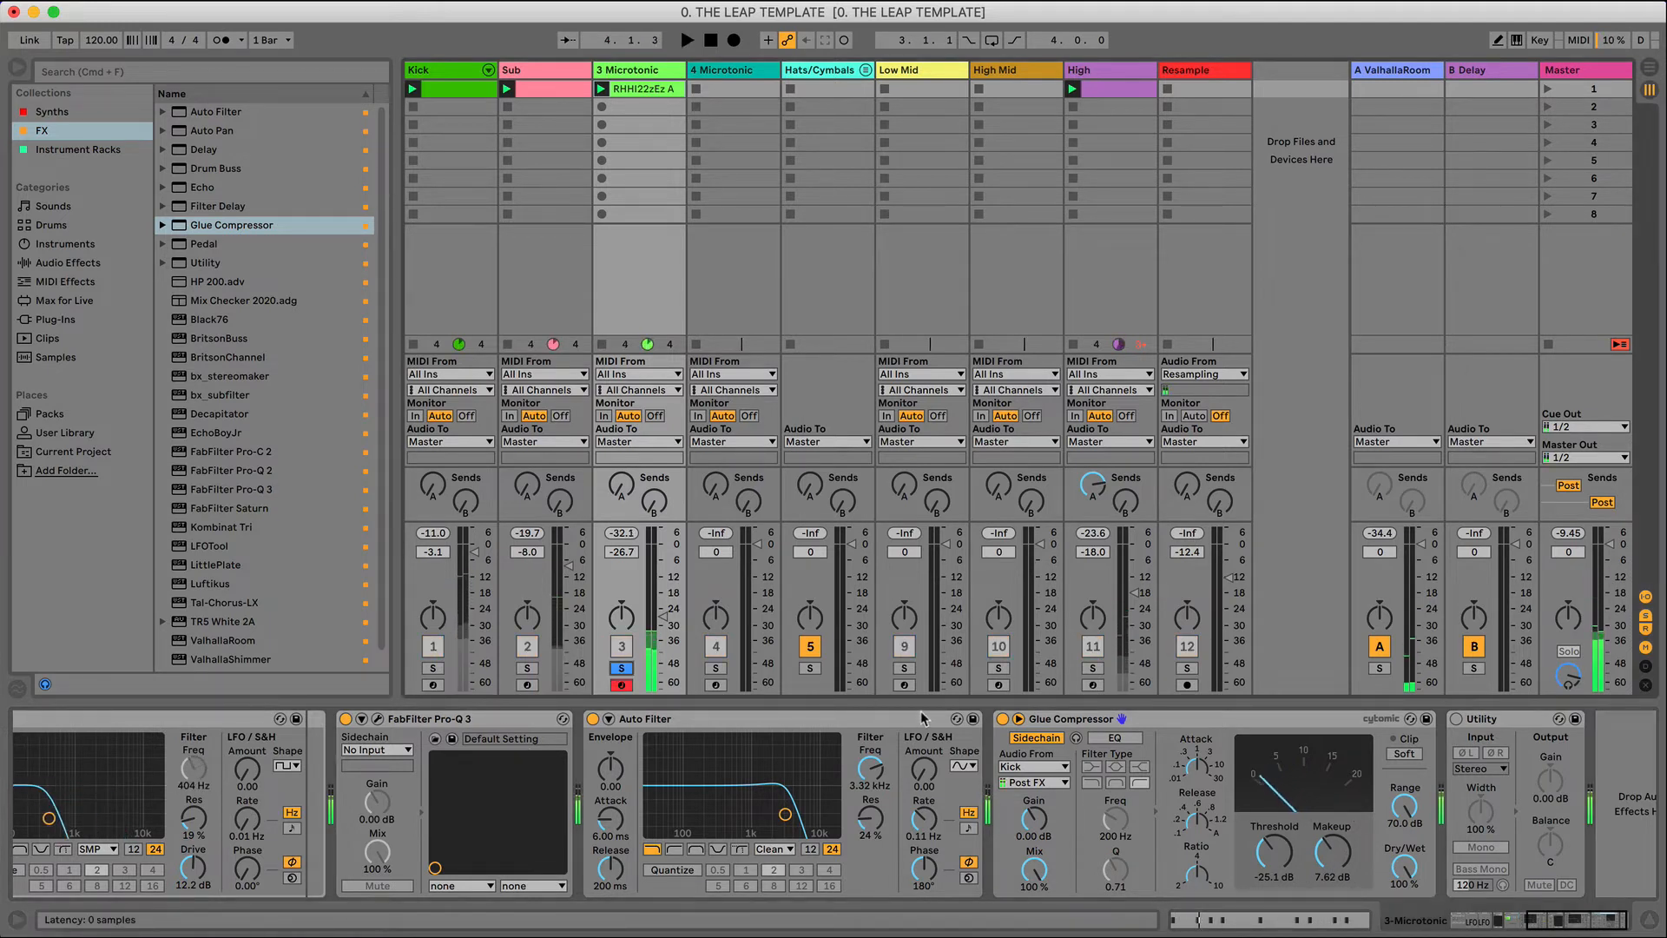
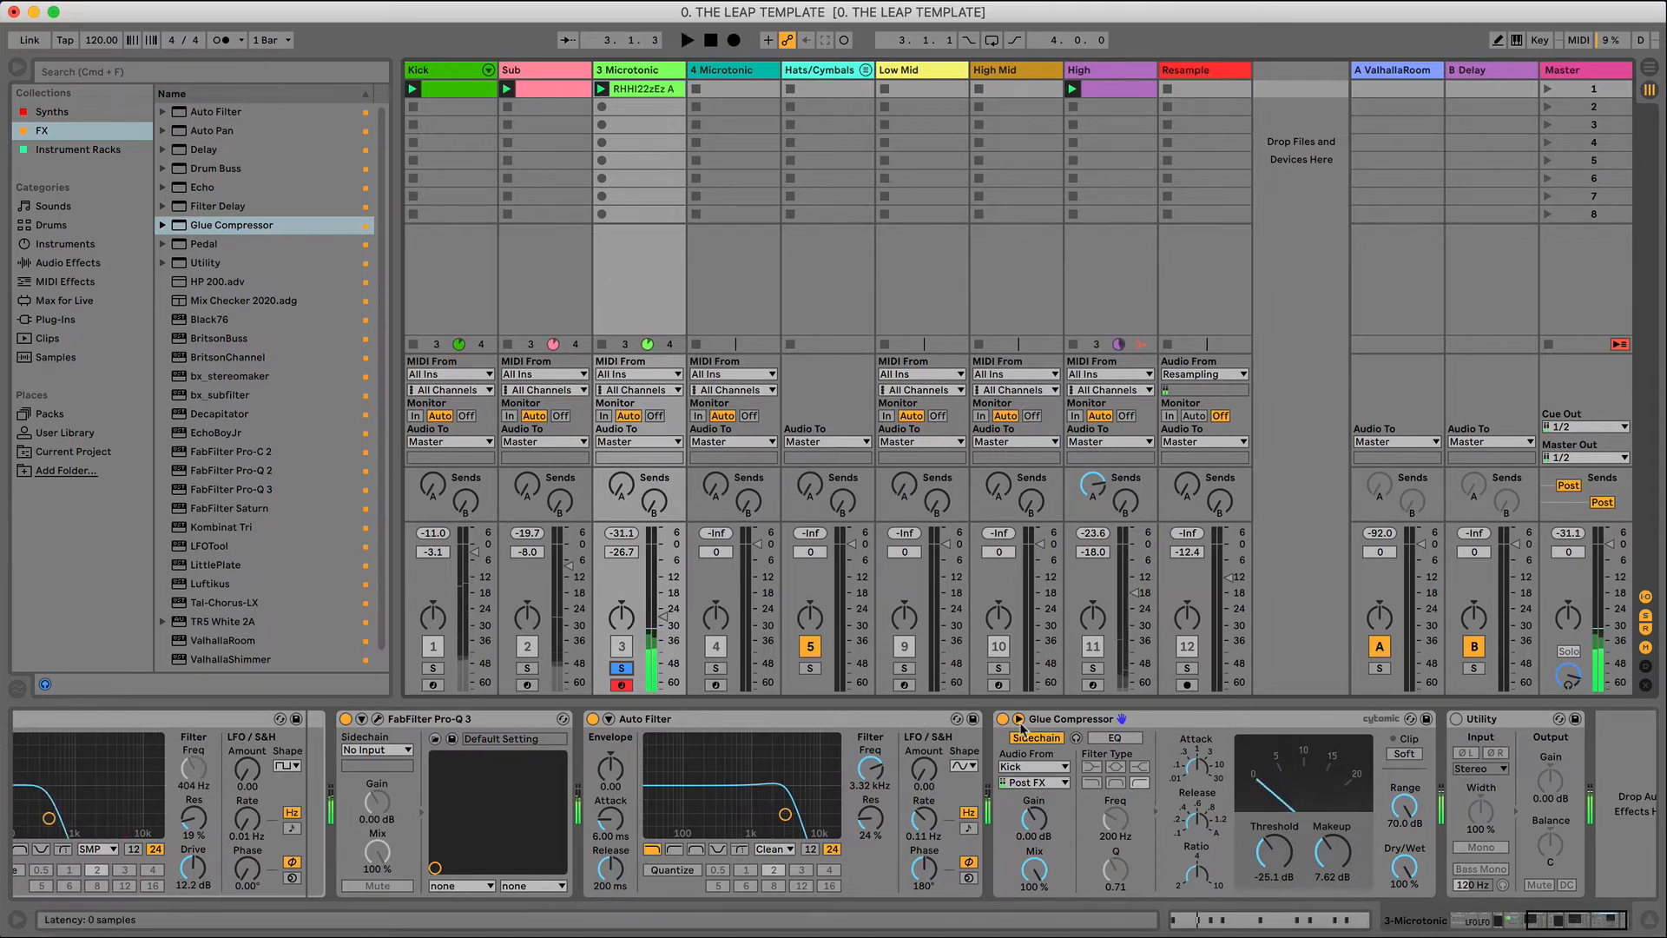
left_click(1033, 766)
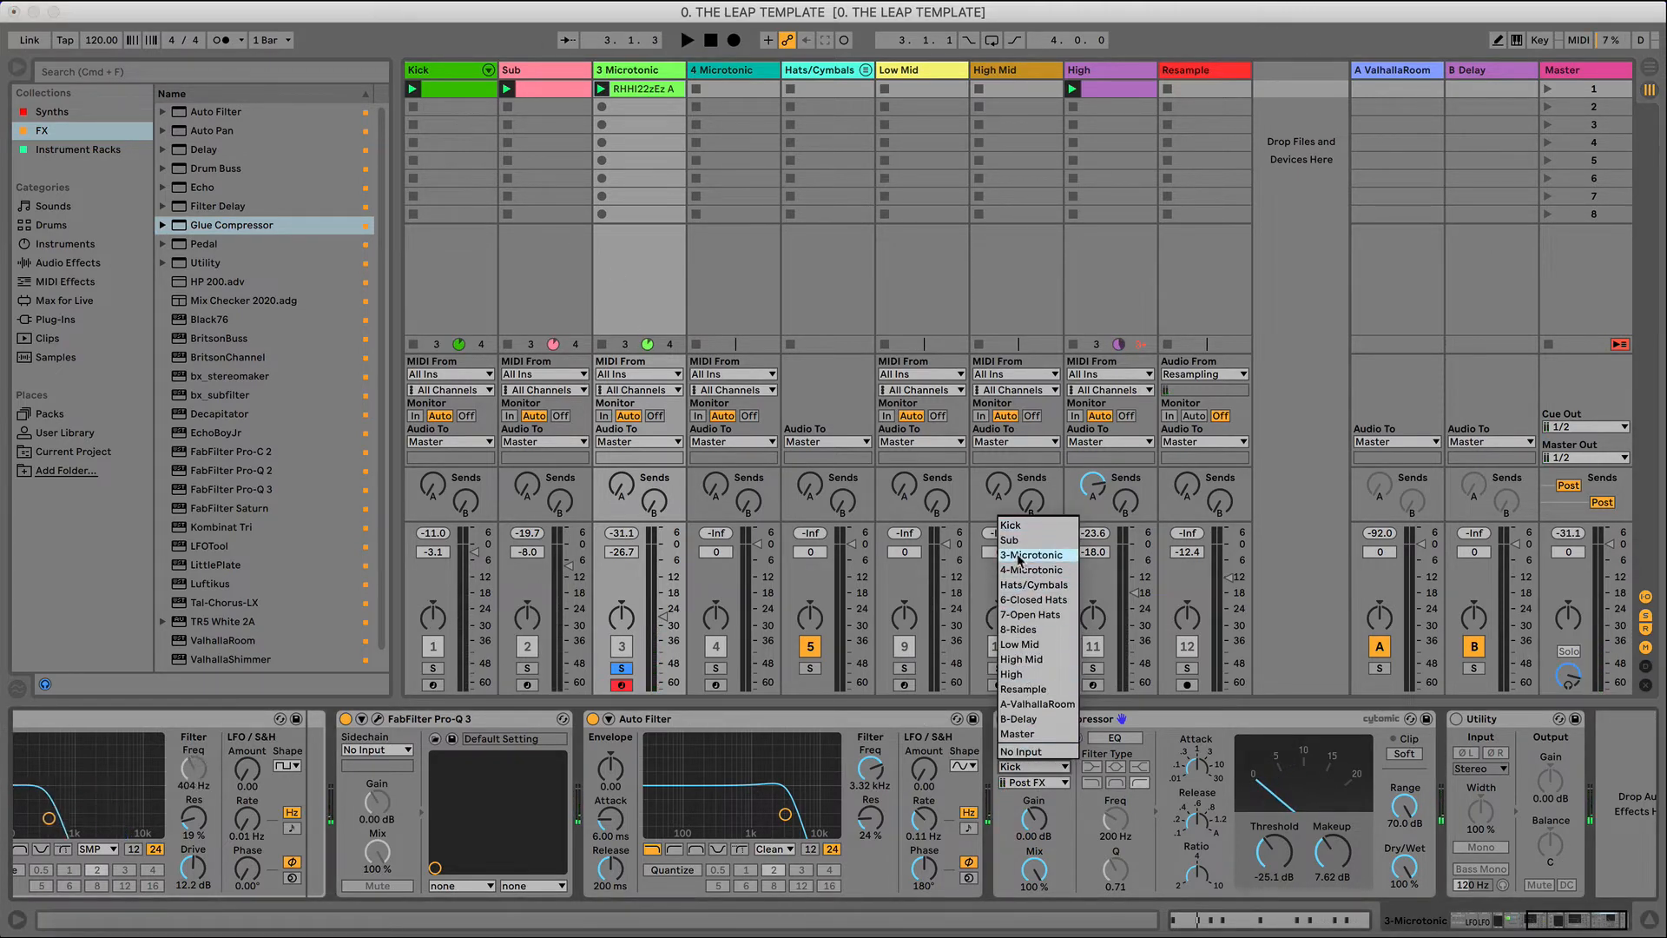
left_click(1021, 539)
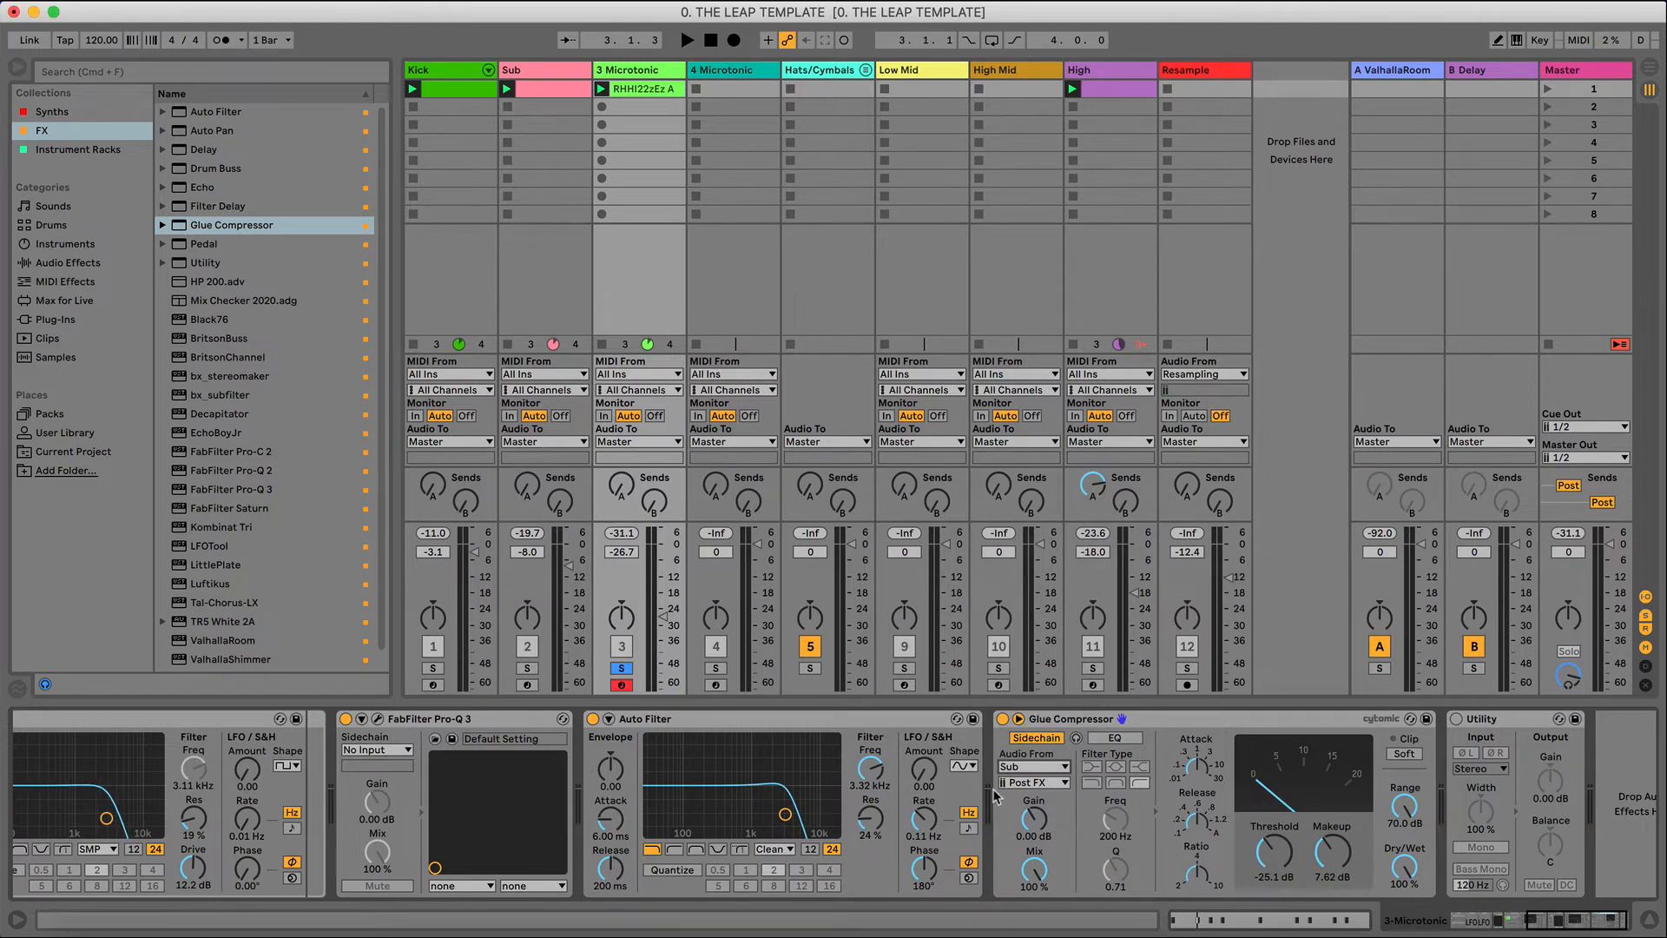
- Audition the sidechained 3 Microtonic track soloed, together with the Kick, and in the full mix
key("space")
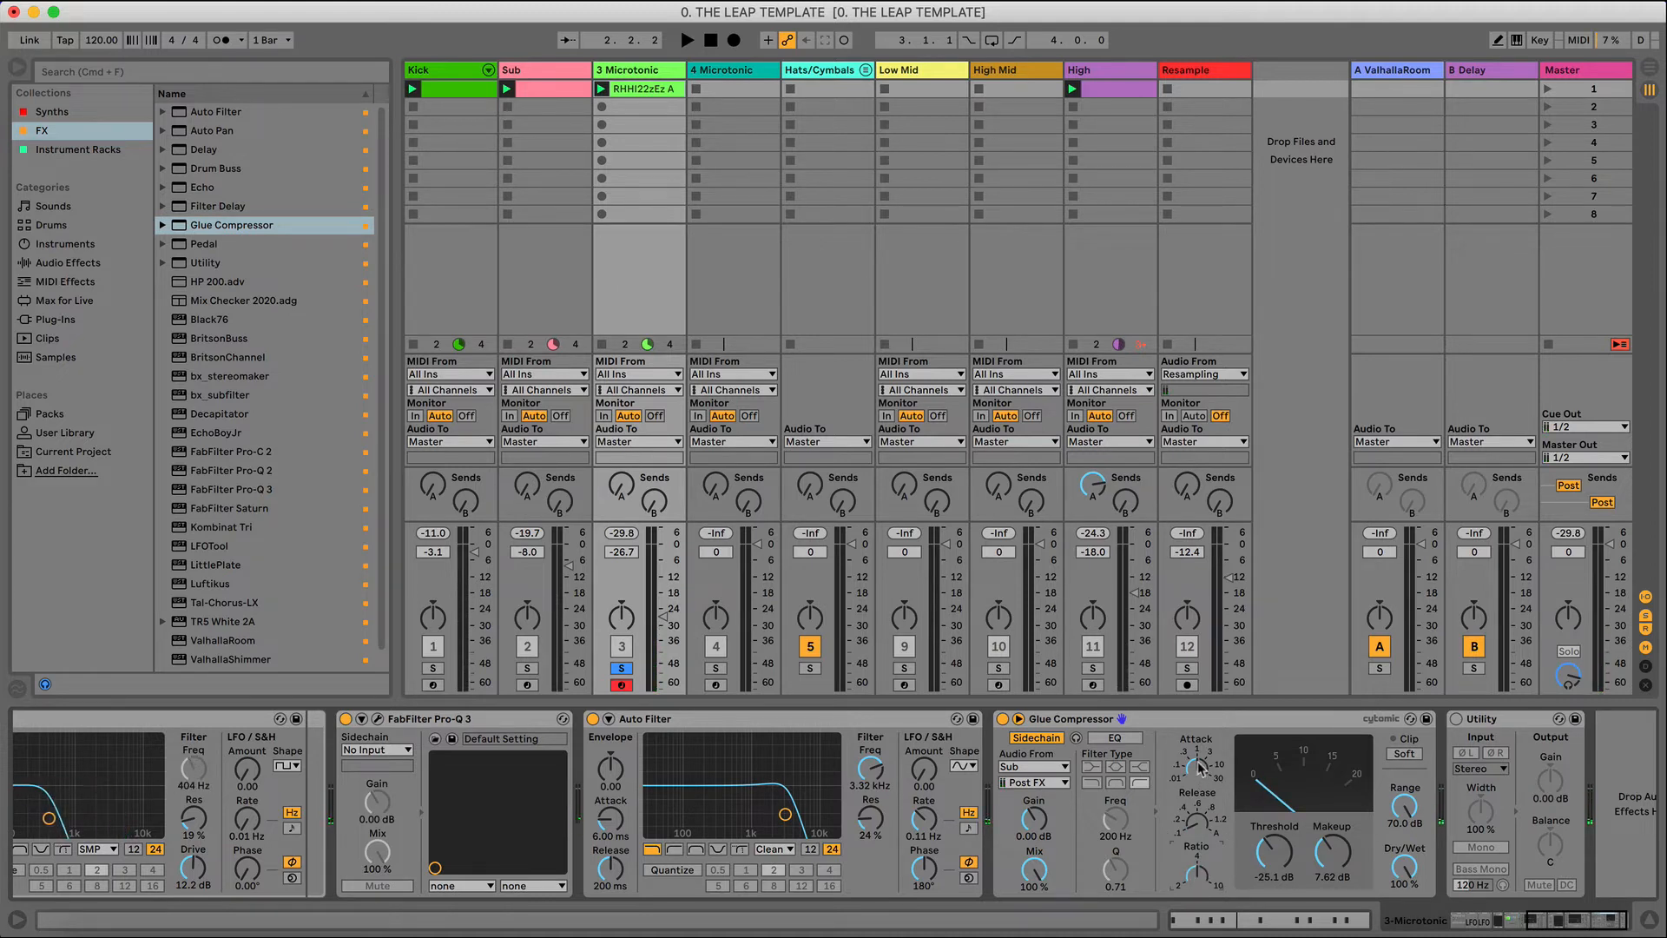
key("space")
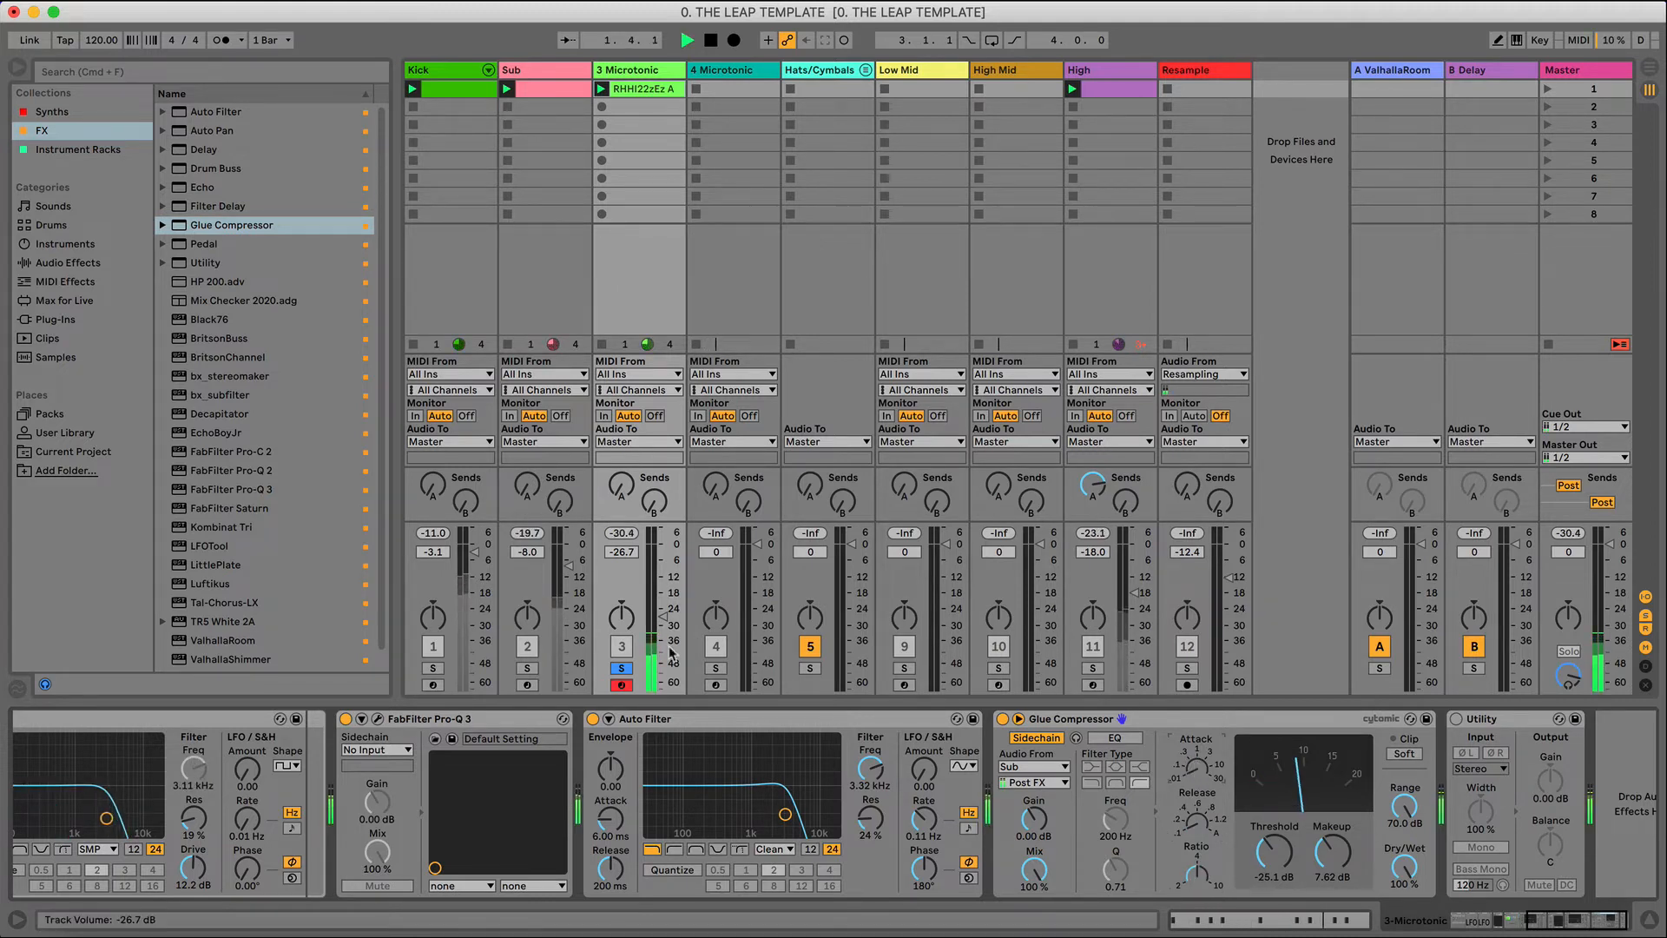
left_click(434, 668)
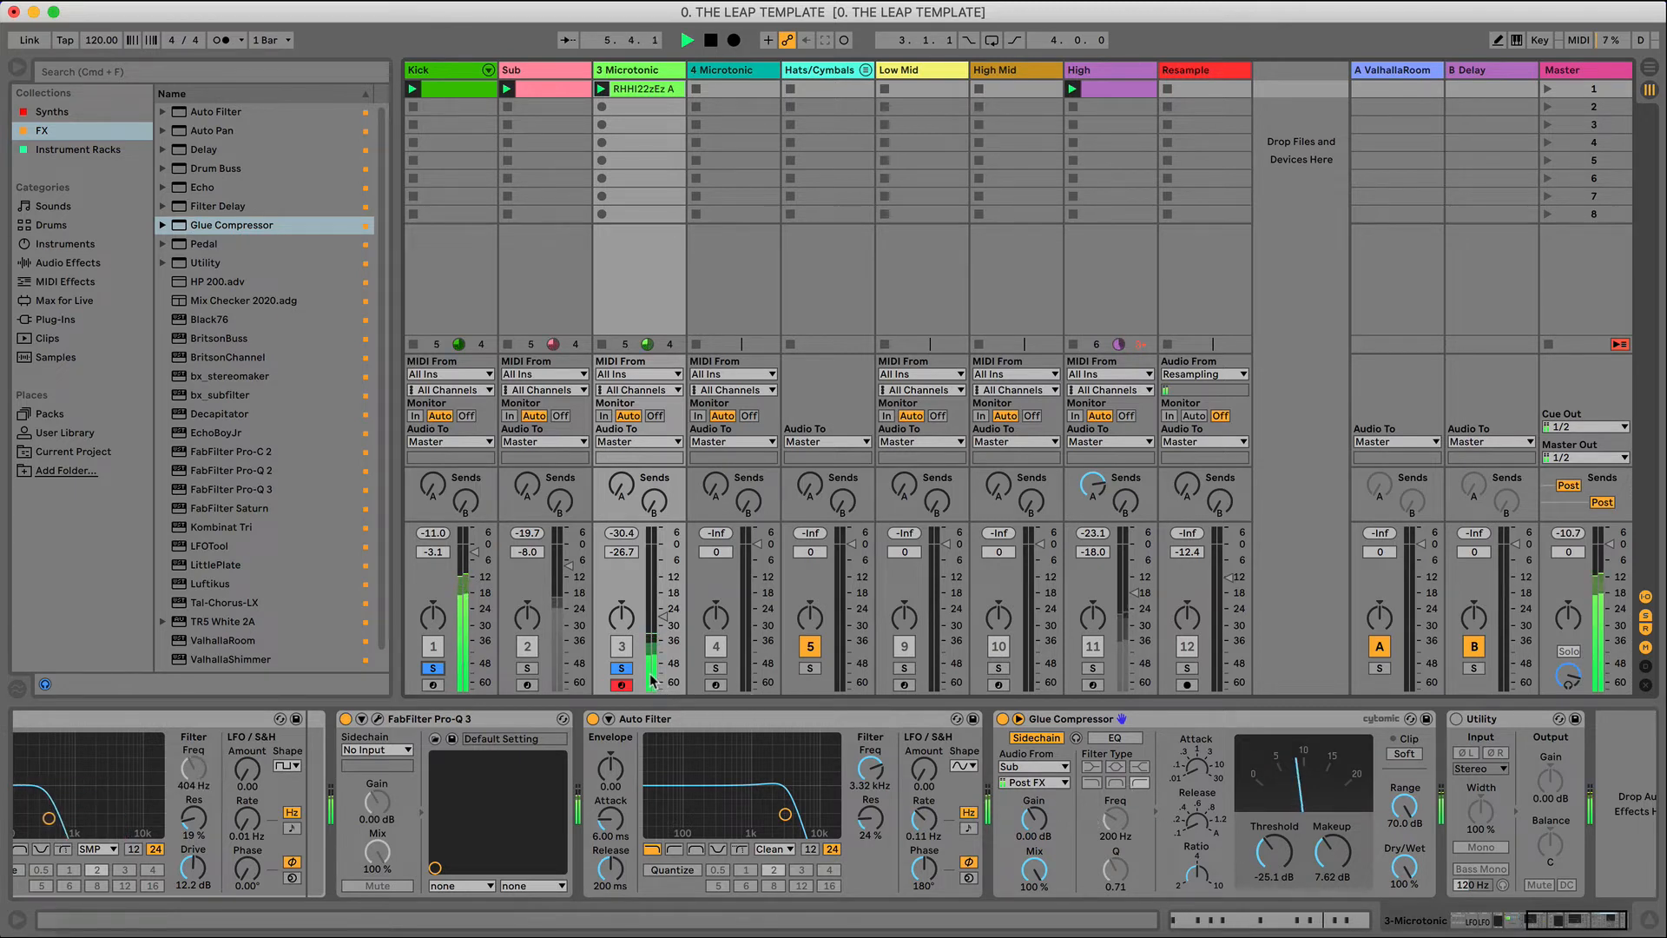
left_click(622, 667)
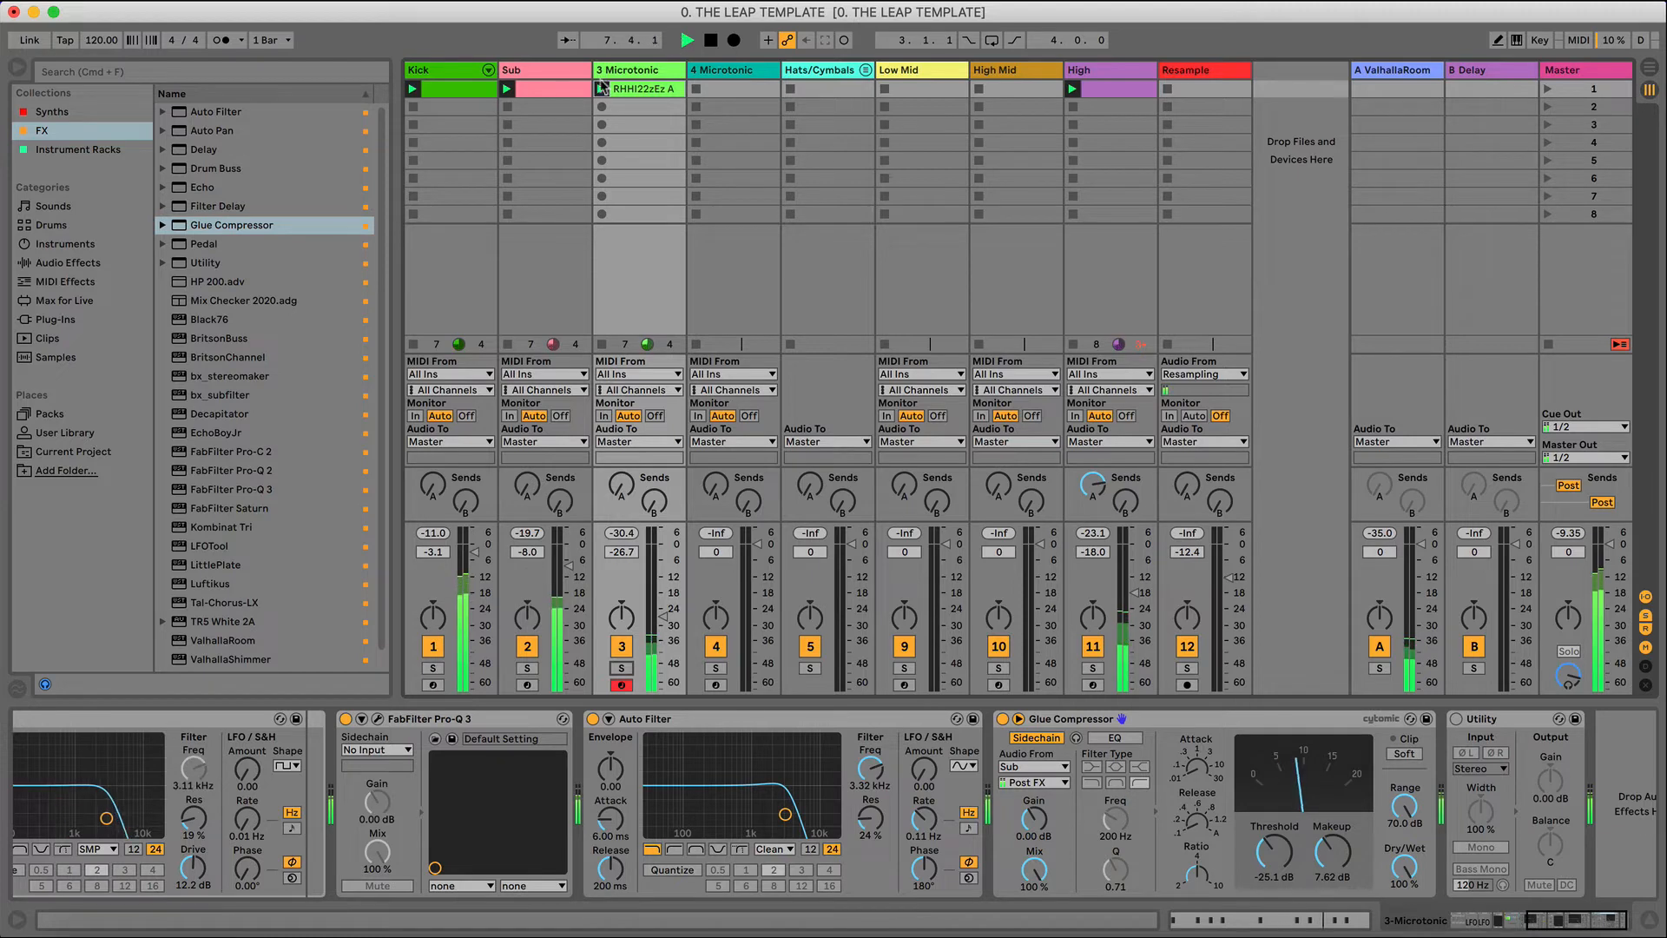
key("space")
left_click(721, 70)
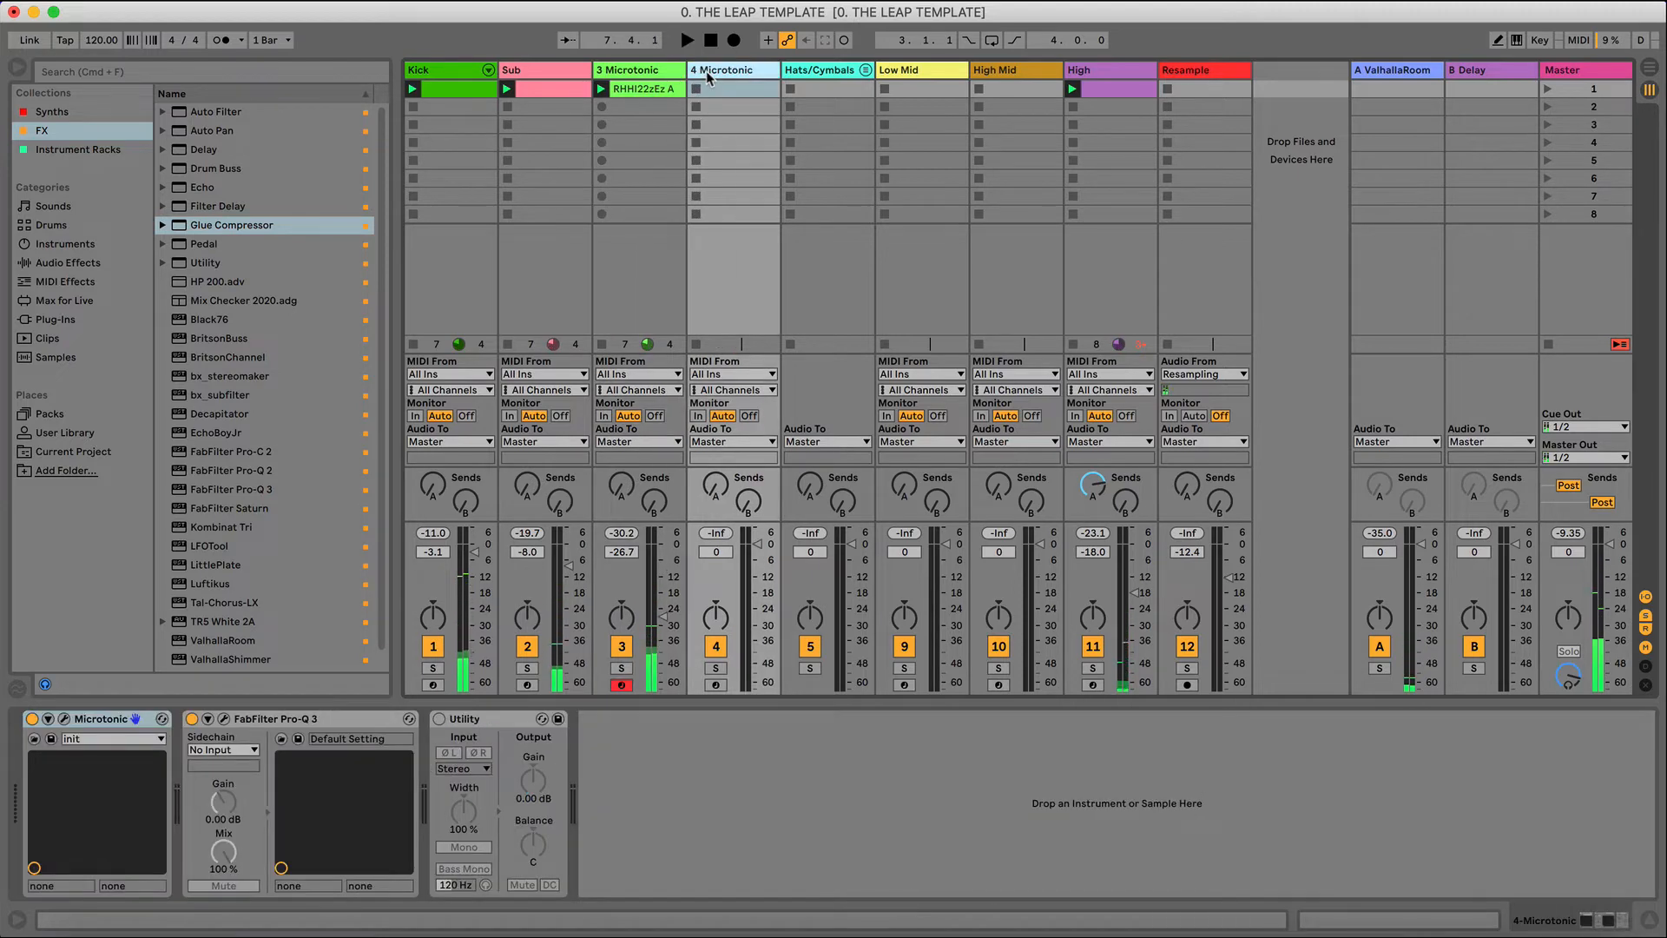
left_click(64, 720)
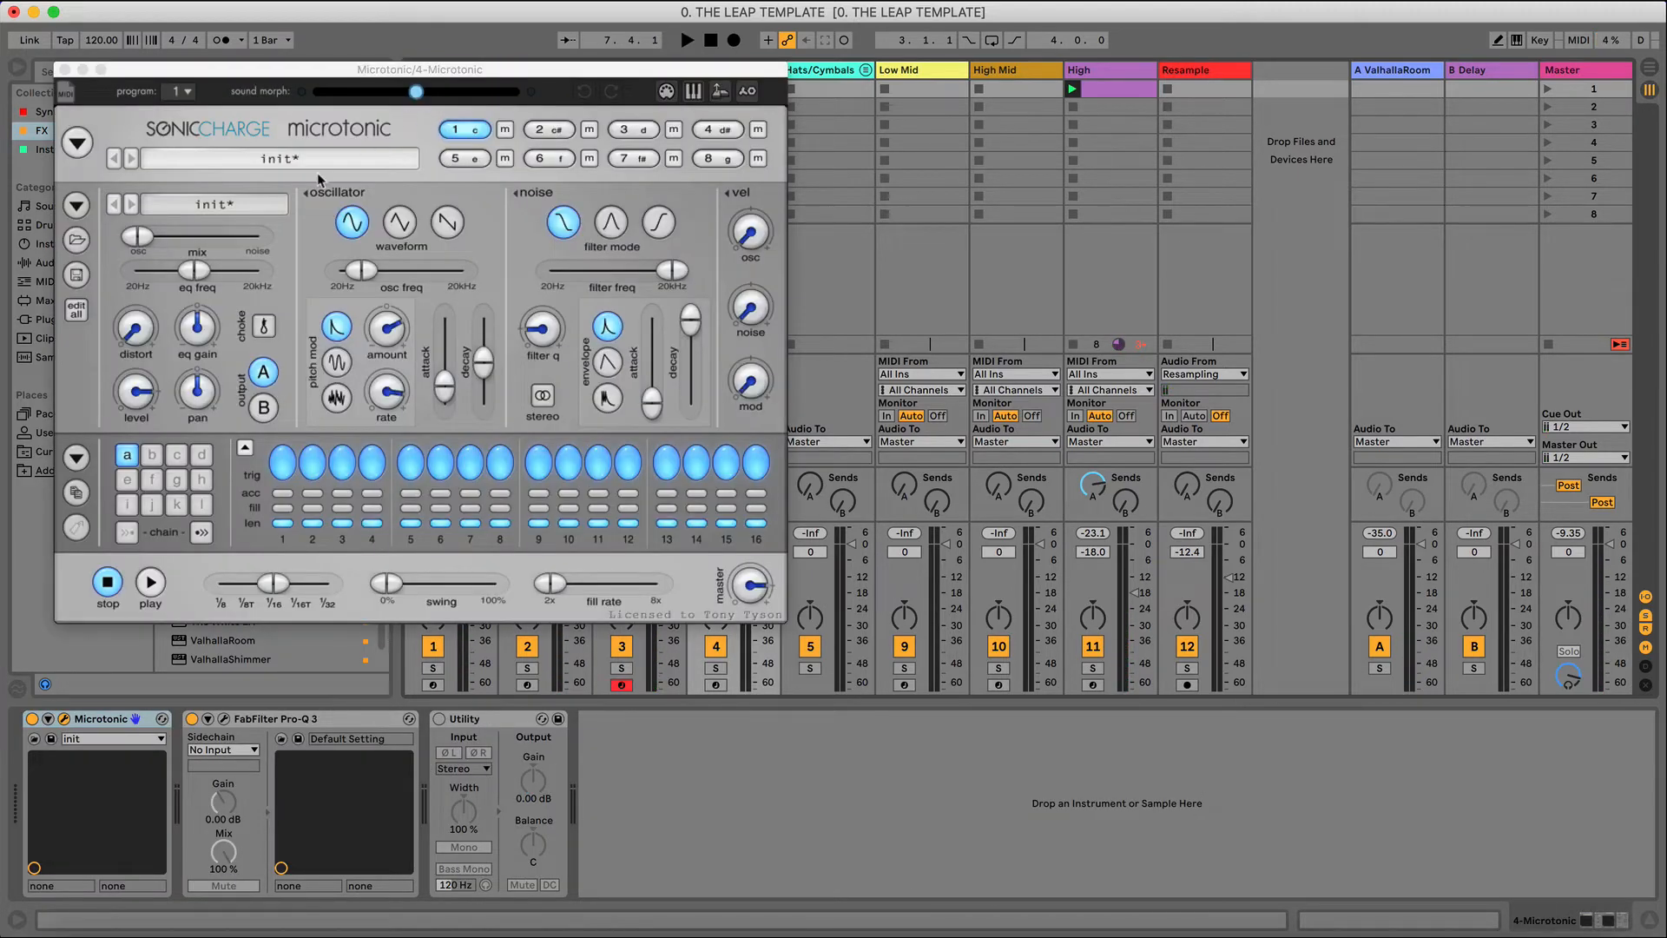
left_click(78, 146)
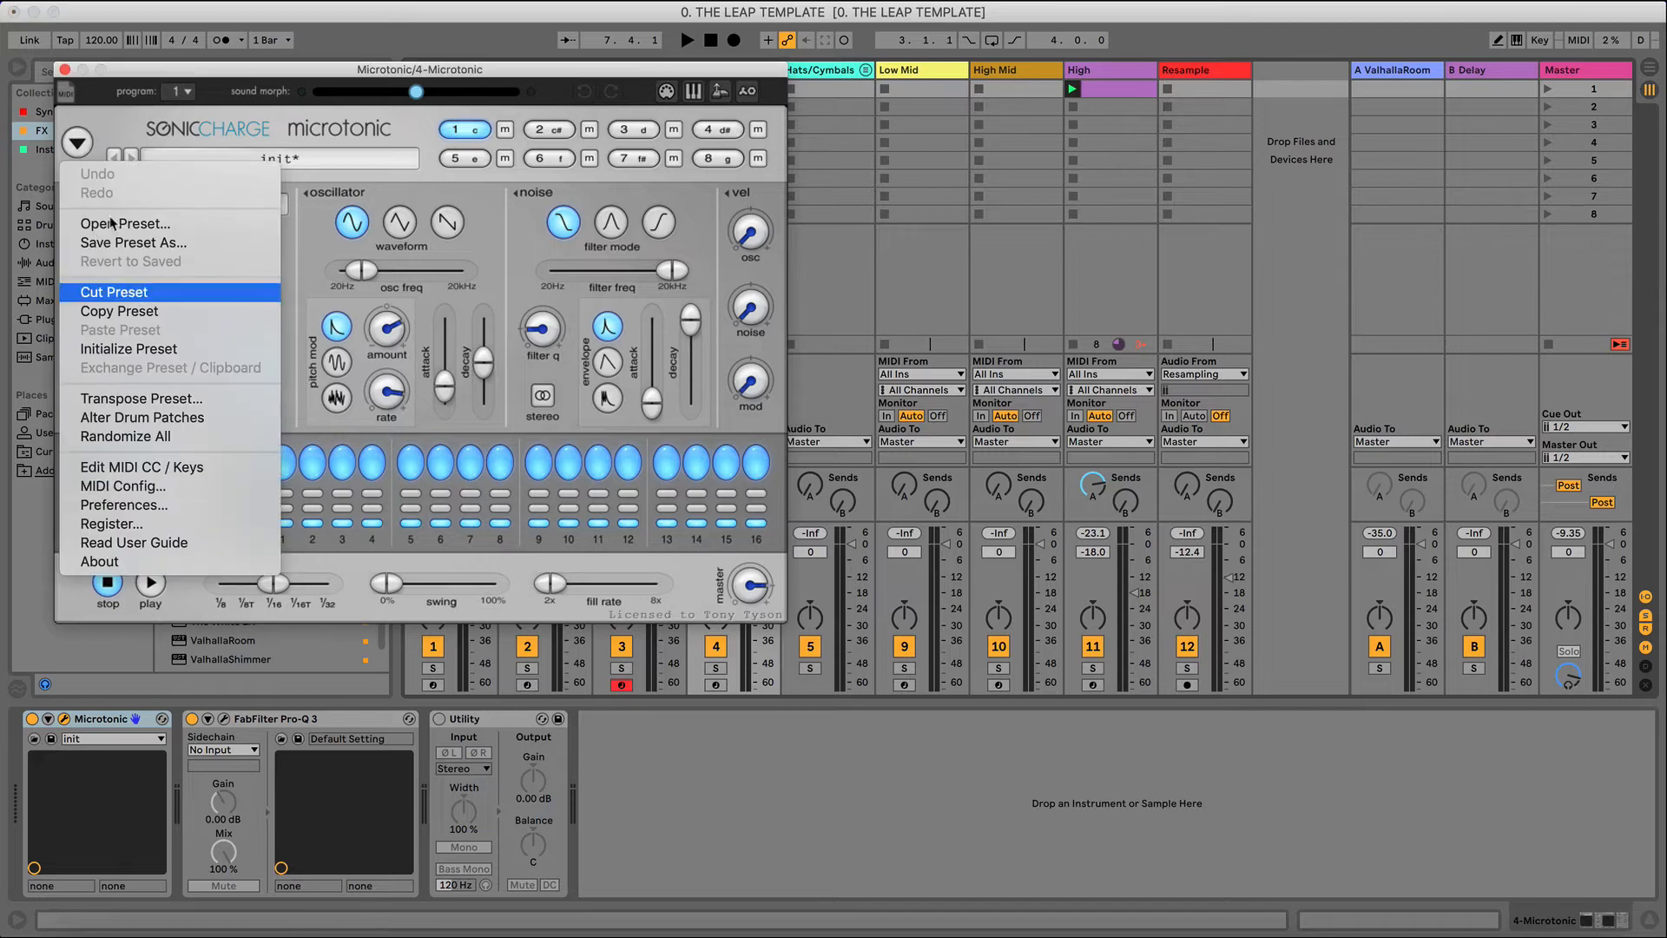
left_click(61, 78)
left_click(64, 69)
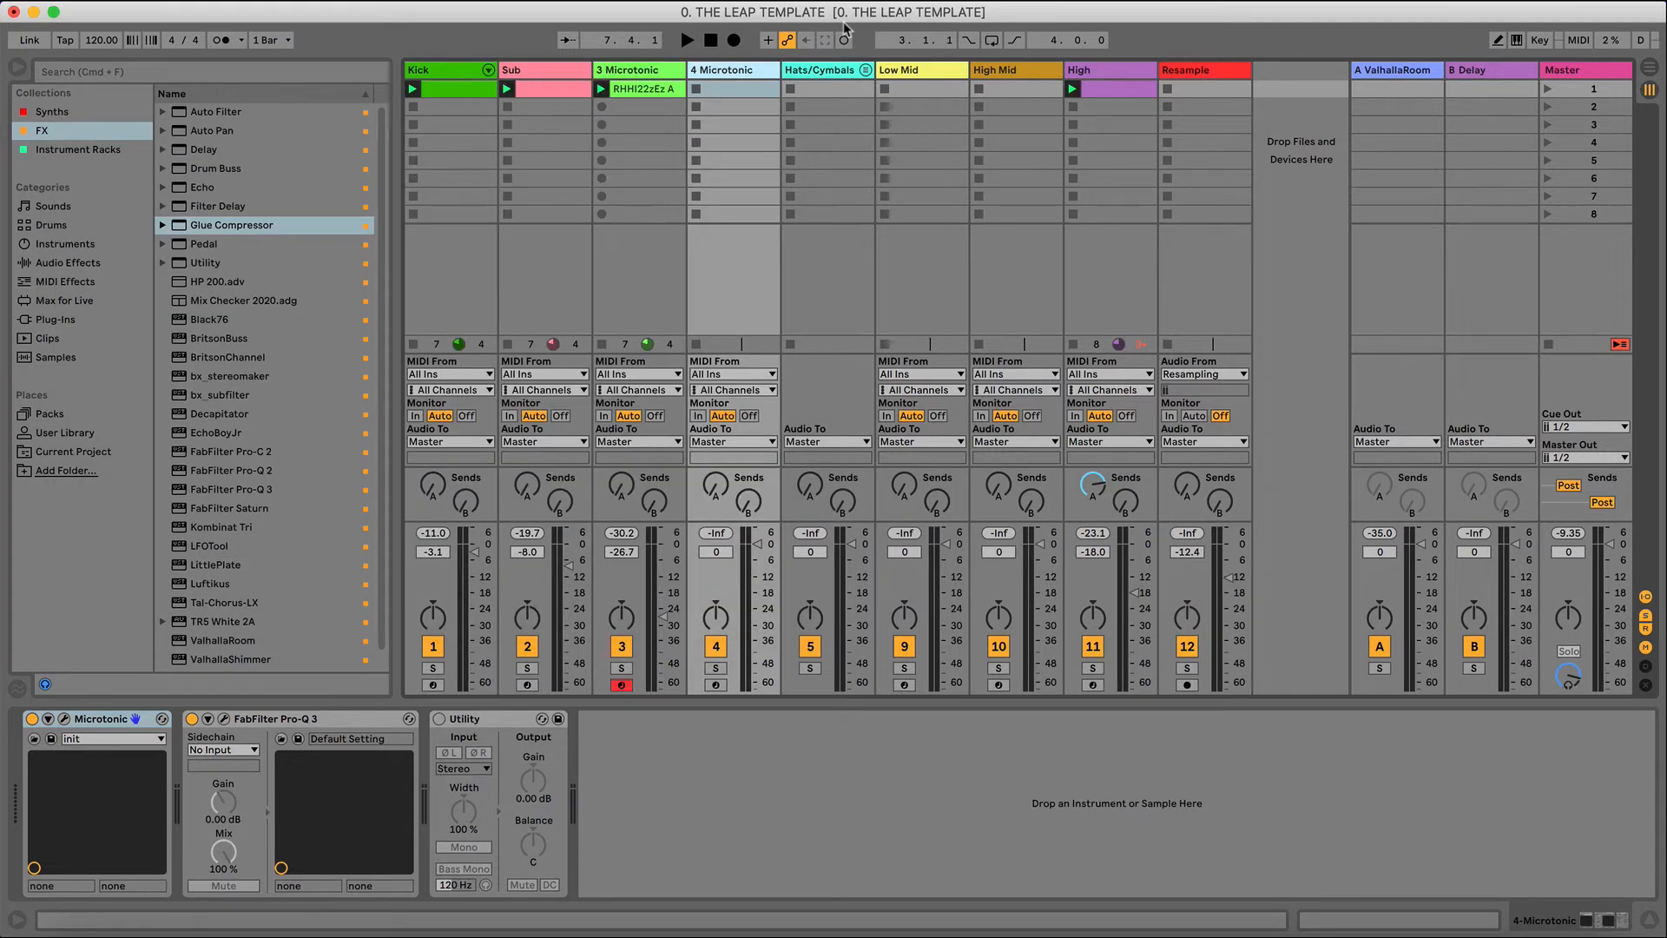
- Create a MIDI clip in the Low Mid track's first slot and add a B1 note at its start
left_click(928, 77)
double_click(925, 91)
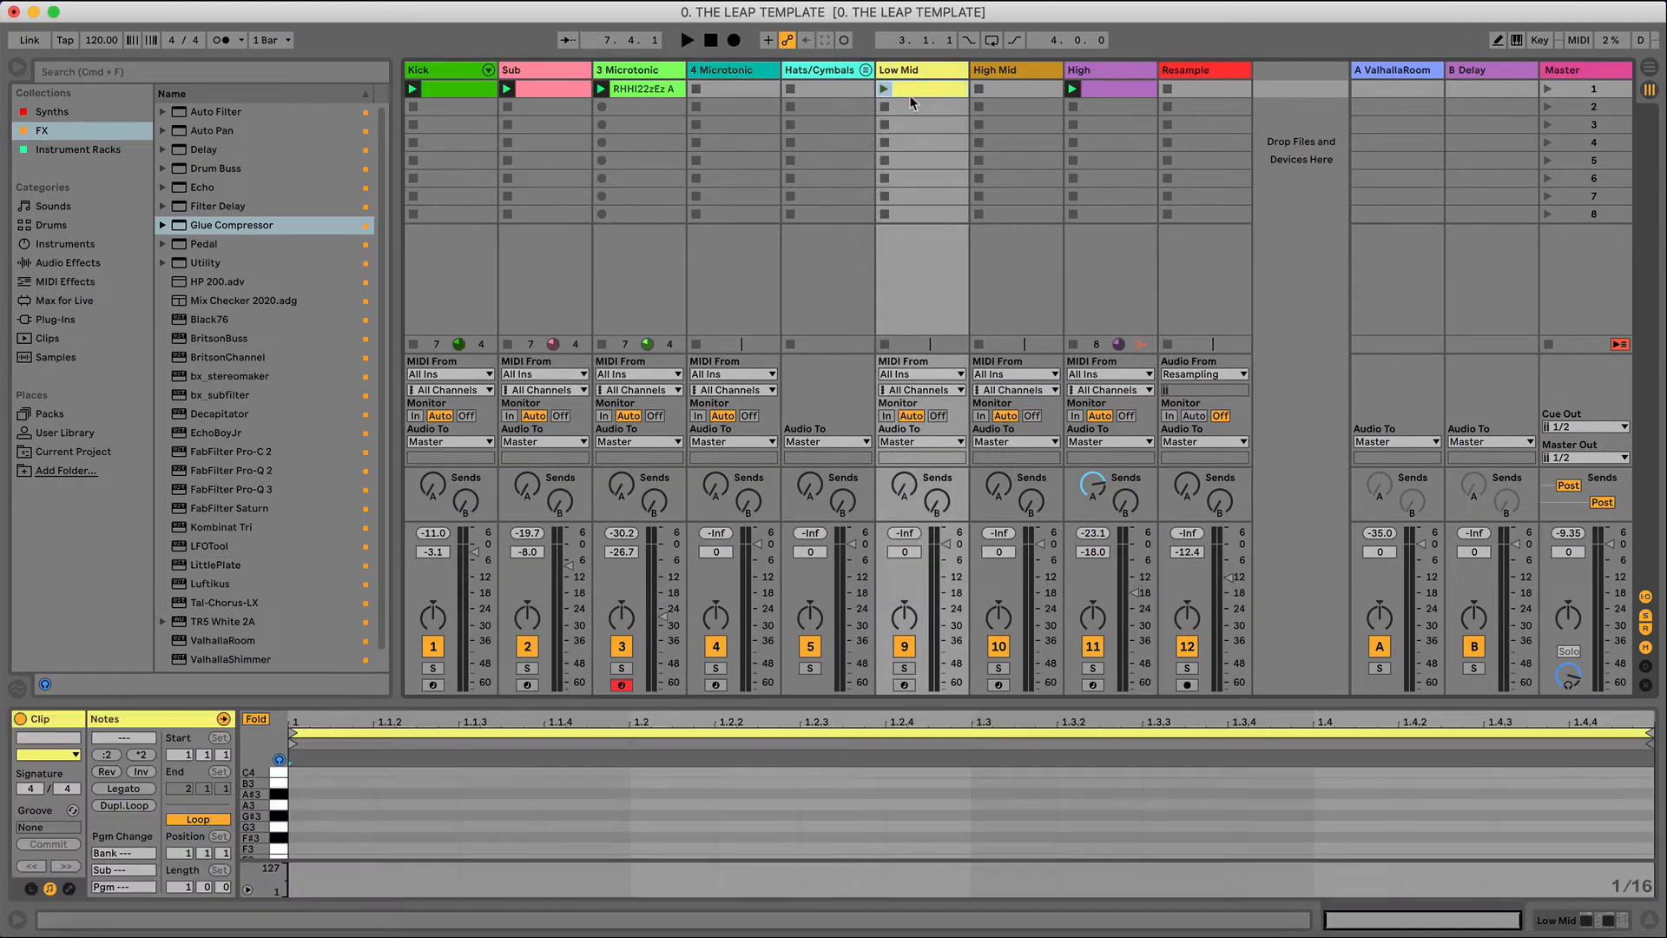
scroll(280, 799, "down", 5)
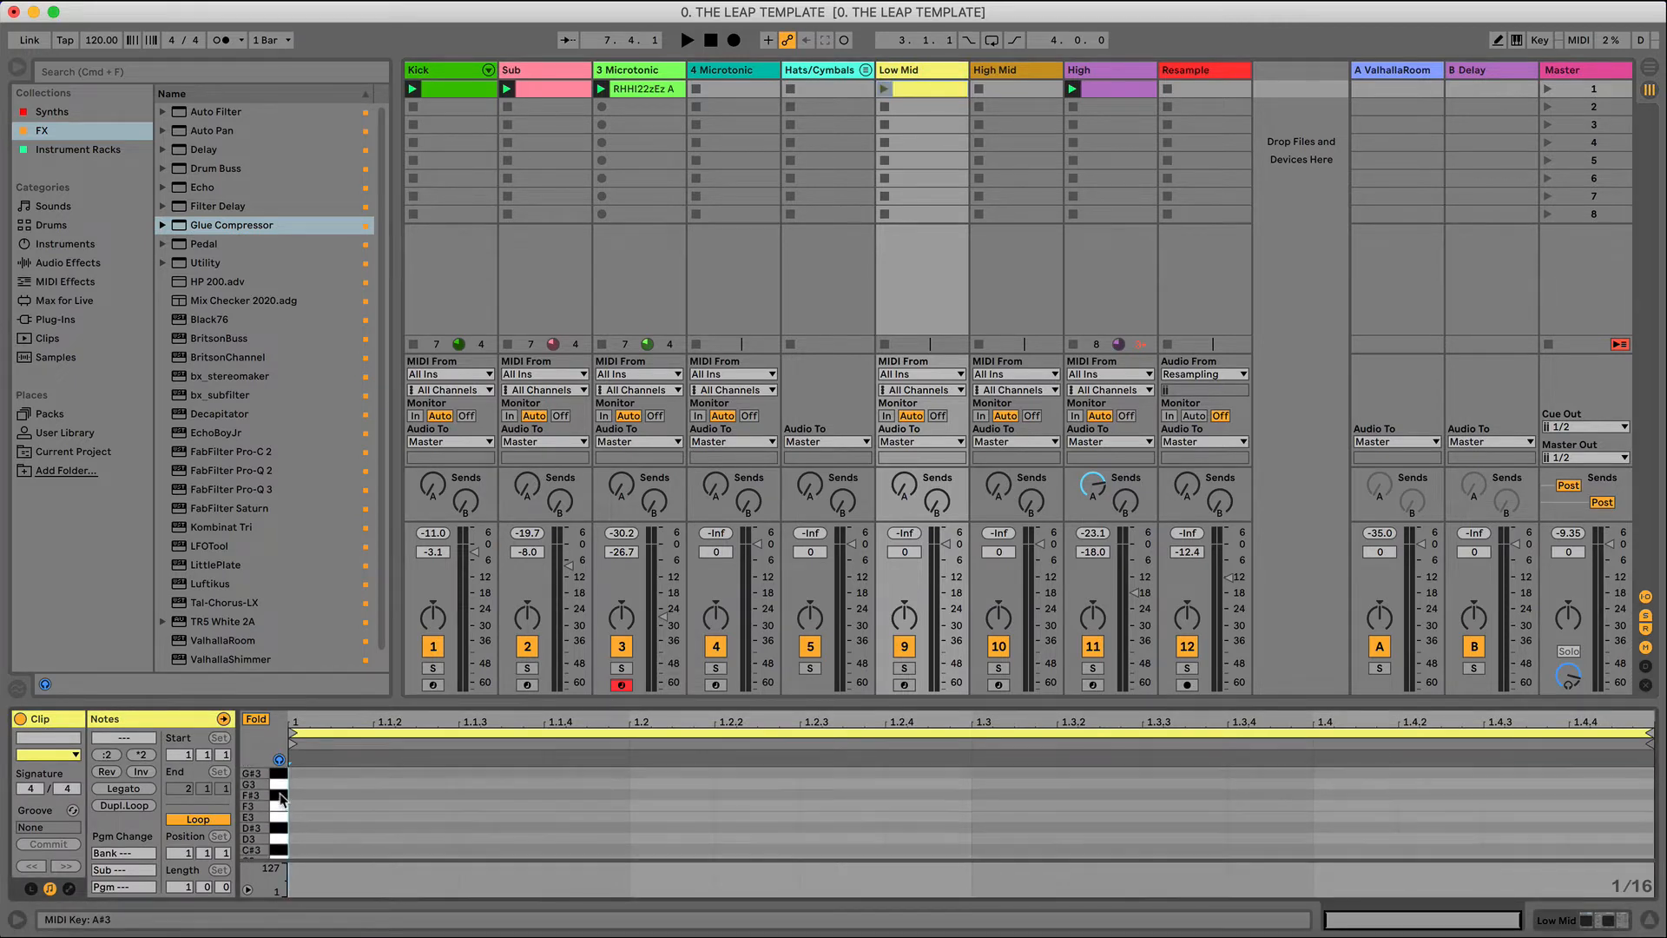
scroll(281, 799, "down", 2)
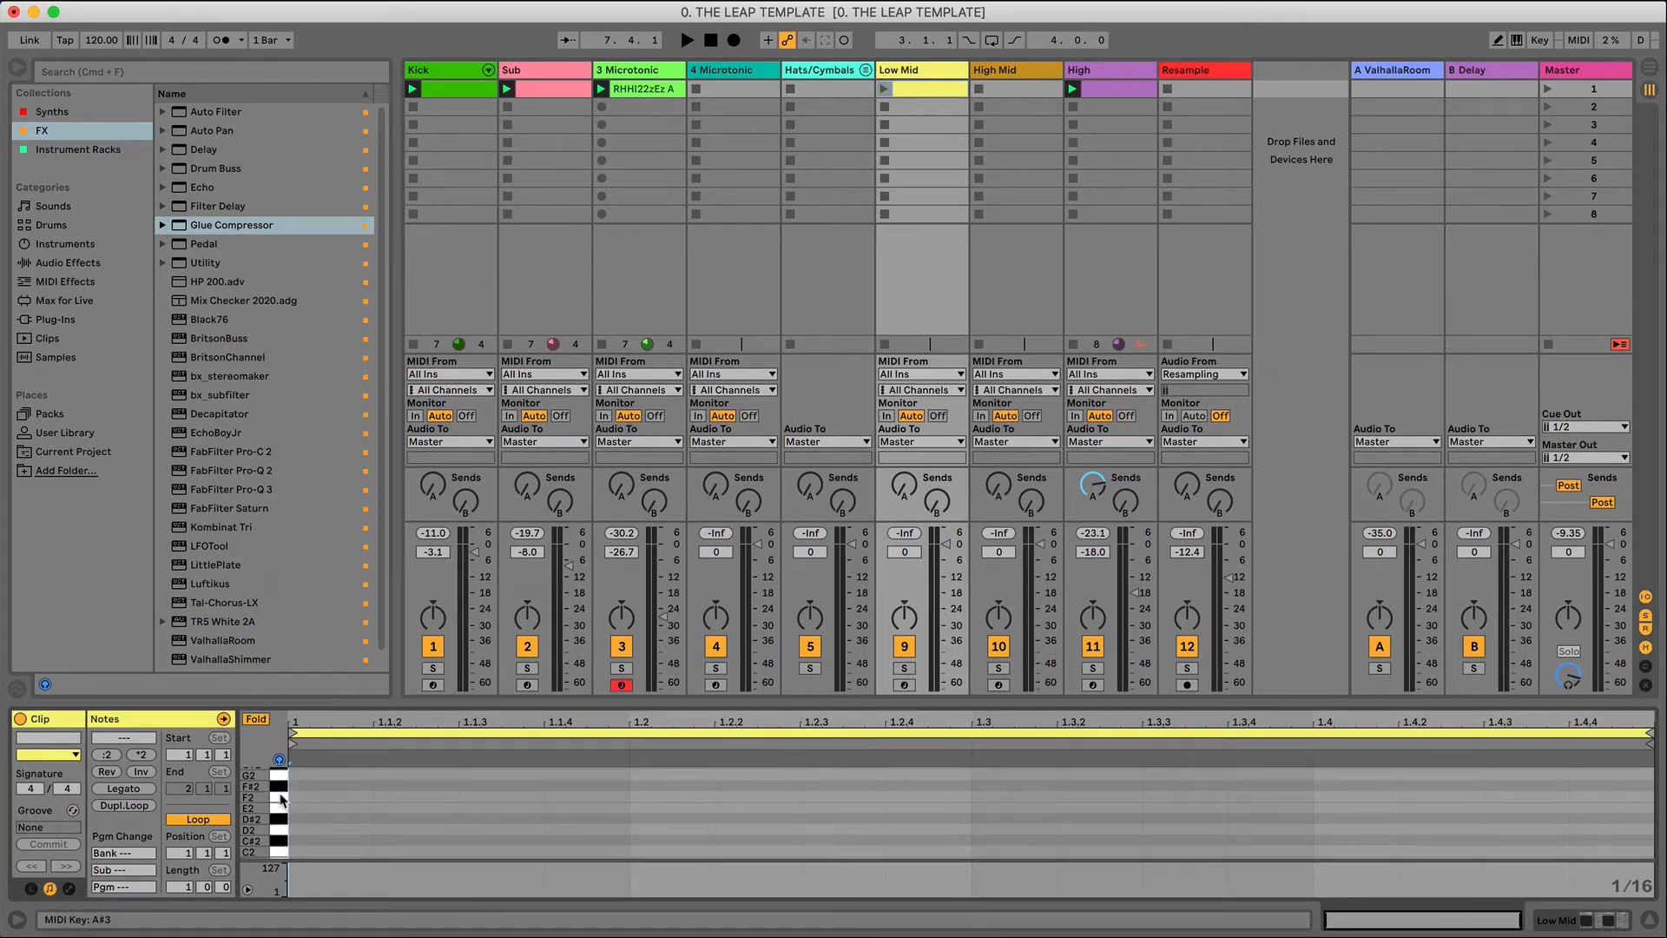
left_click(280, 805)
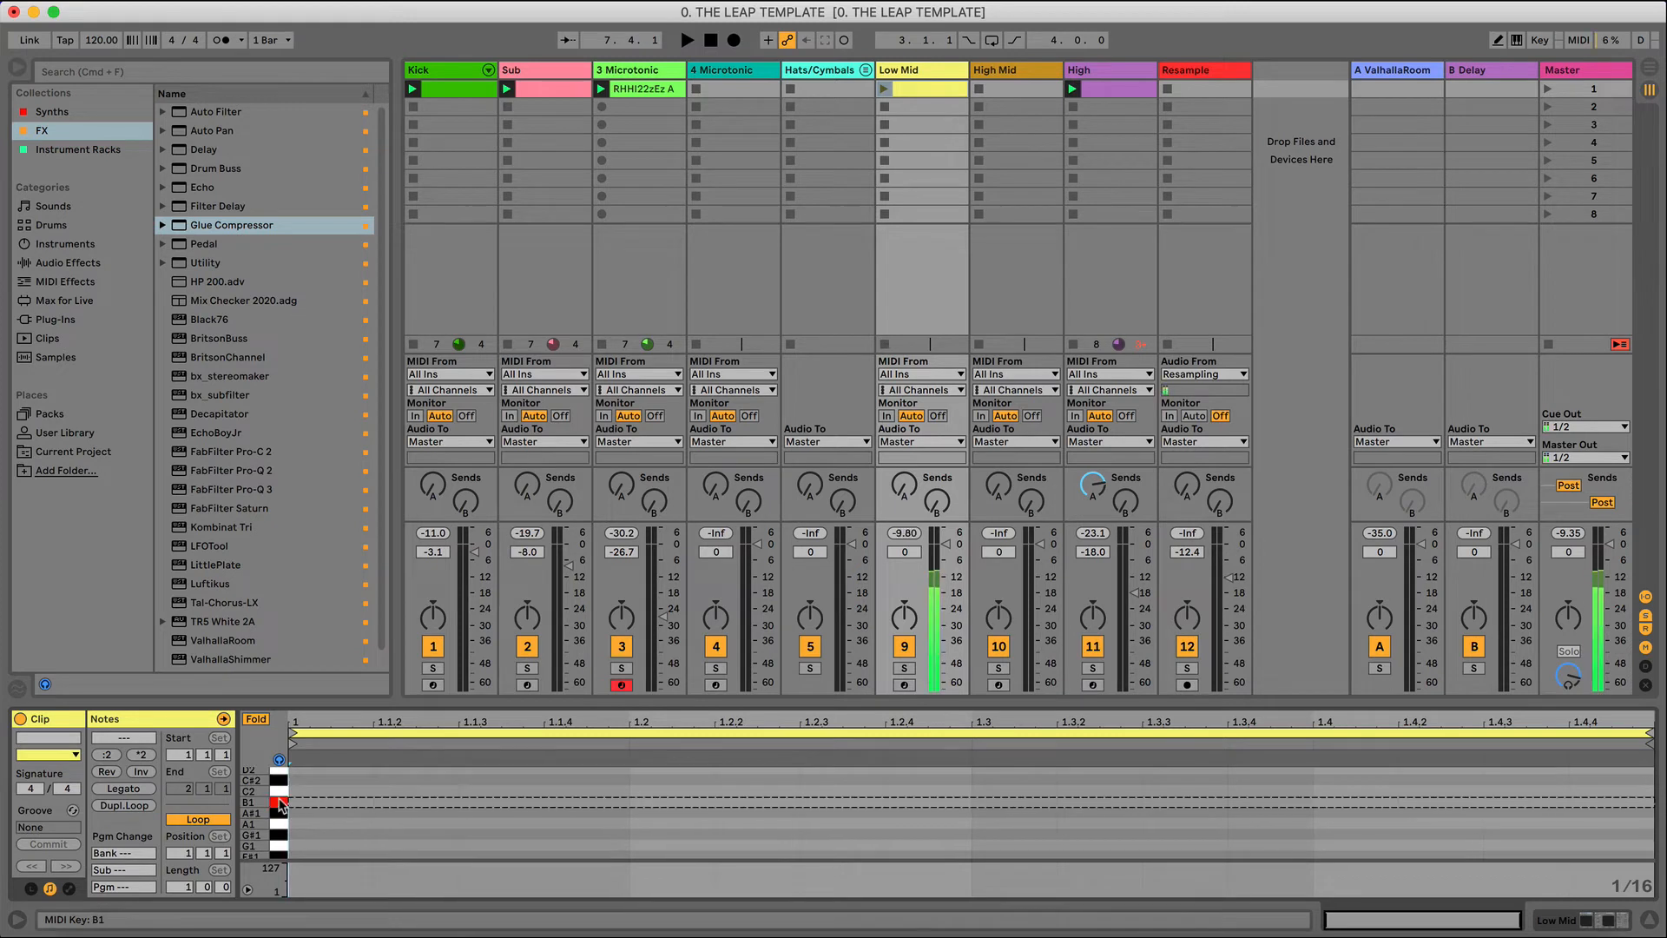
key("space")
double_click(302, 804)
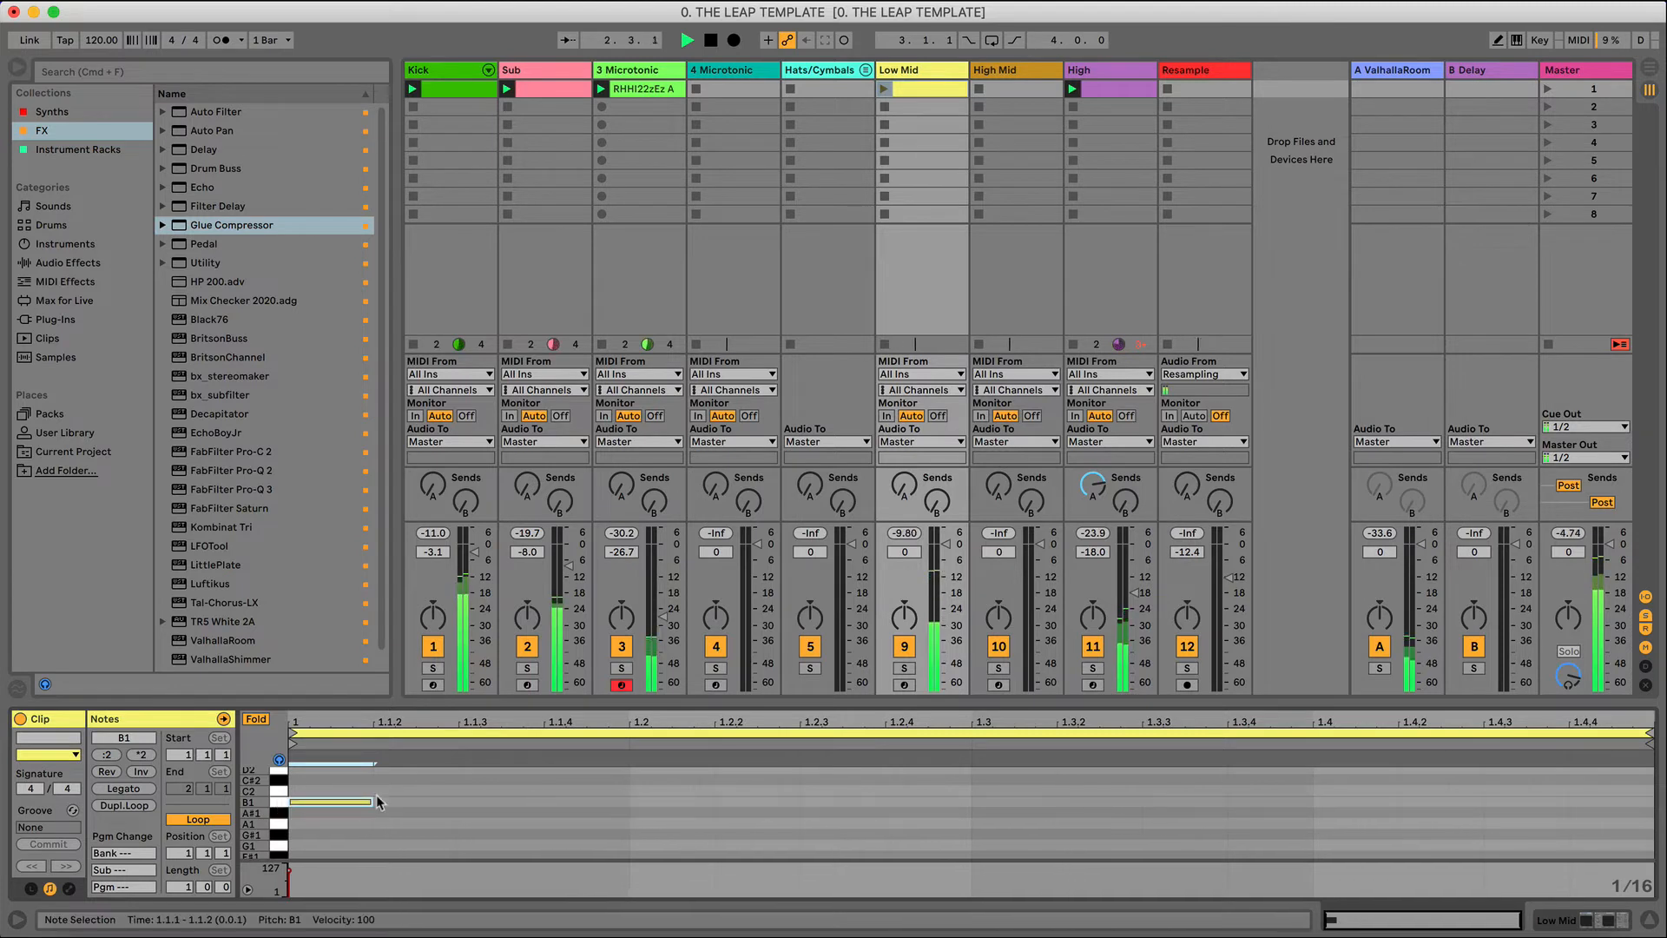
key("space")
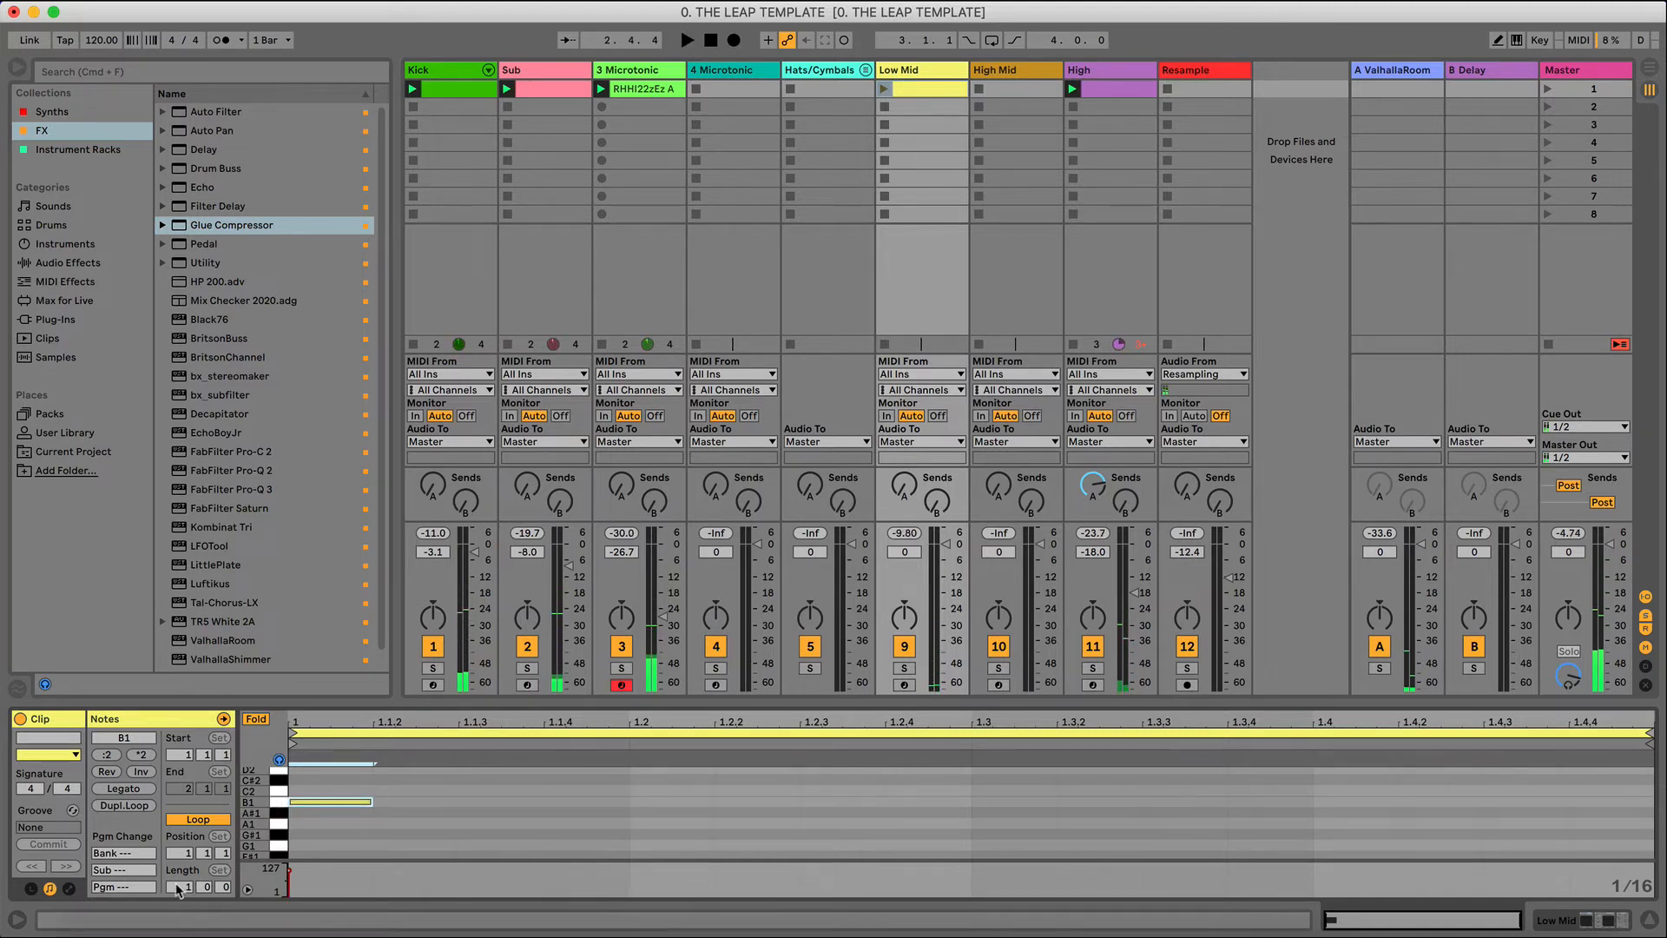
- Set the clip's loop length to 8 bars and lay out two-beat B1 notes at 1.1.1, 1.4.2 and 2.3.2
left_click_drag(177, 889, 182, 874)
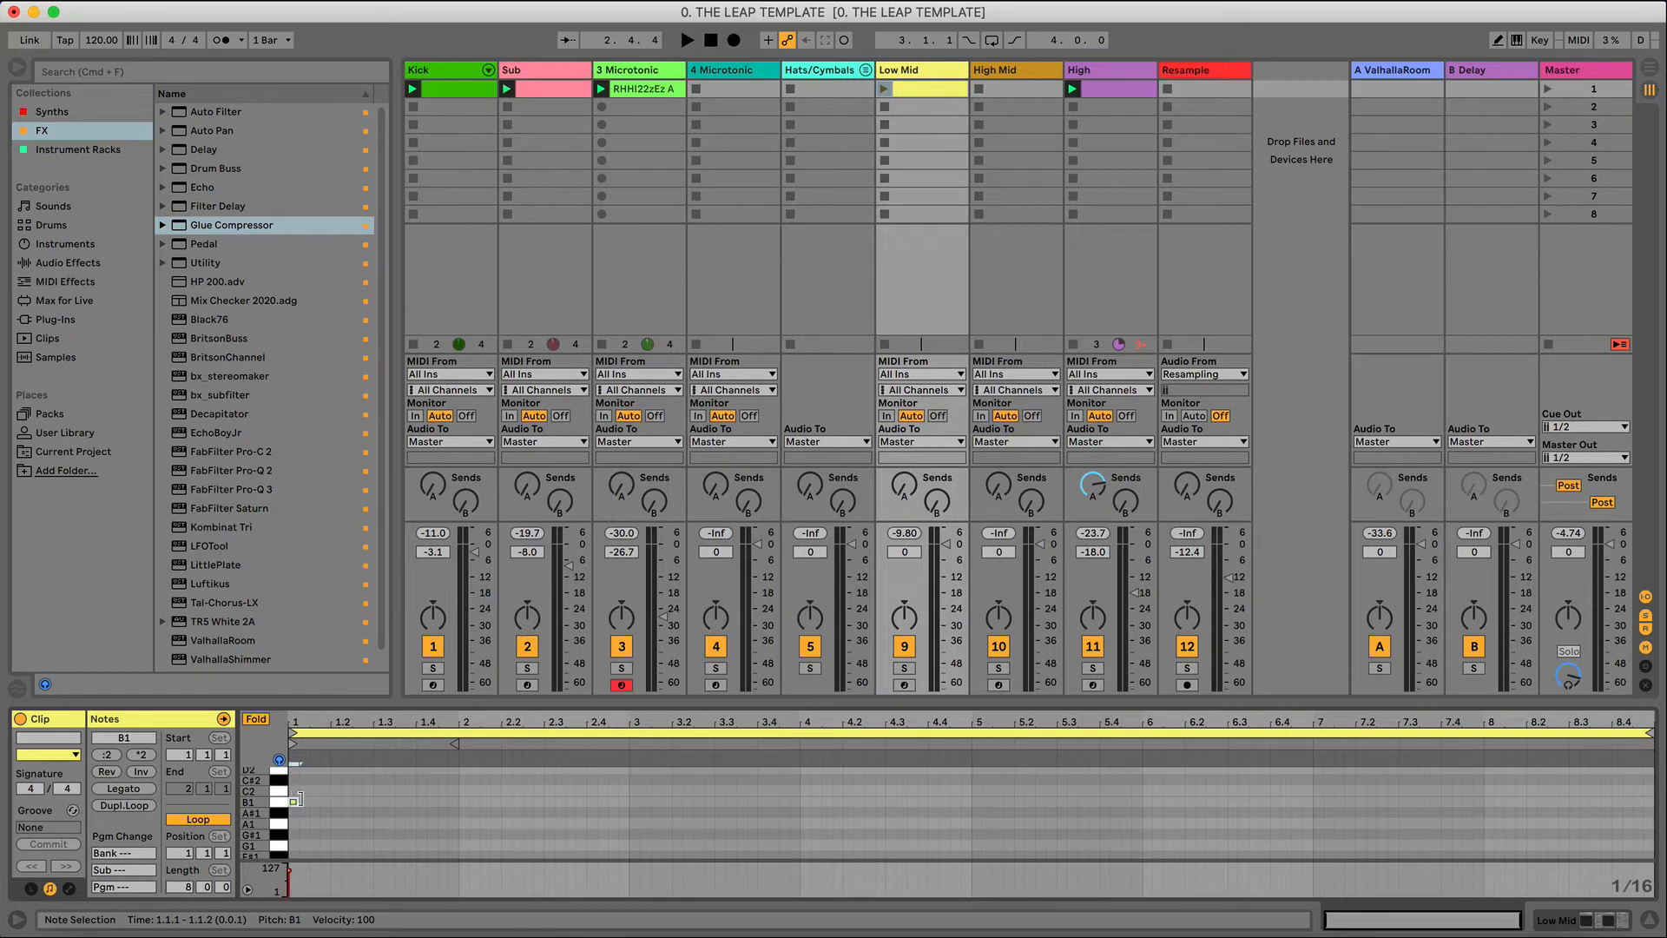
key("super+d")
key("Right")
key("Right")
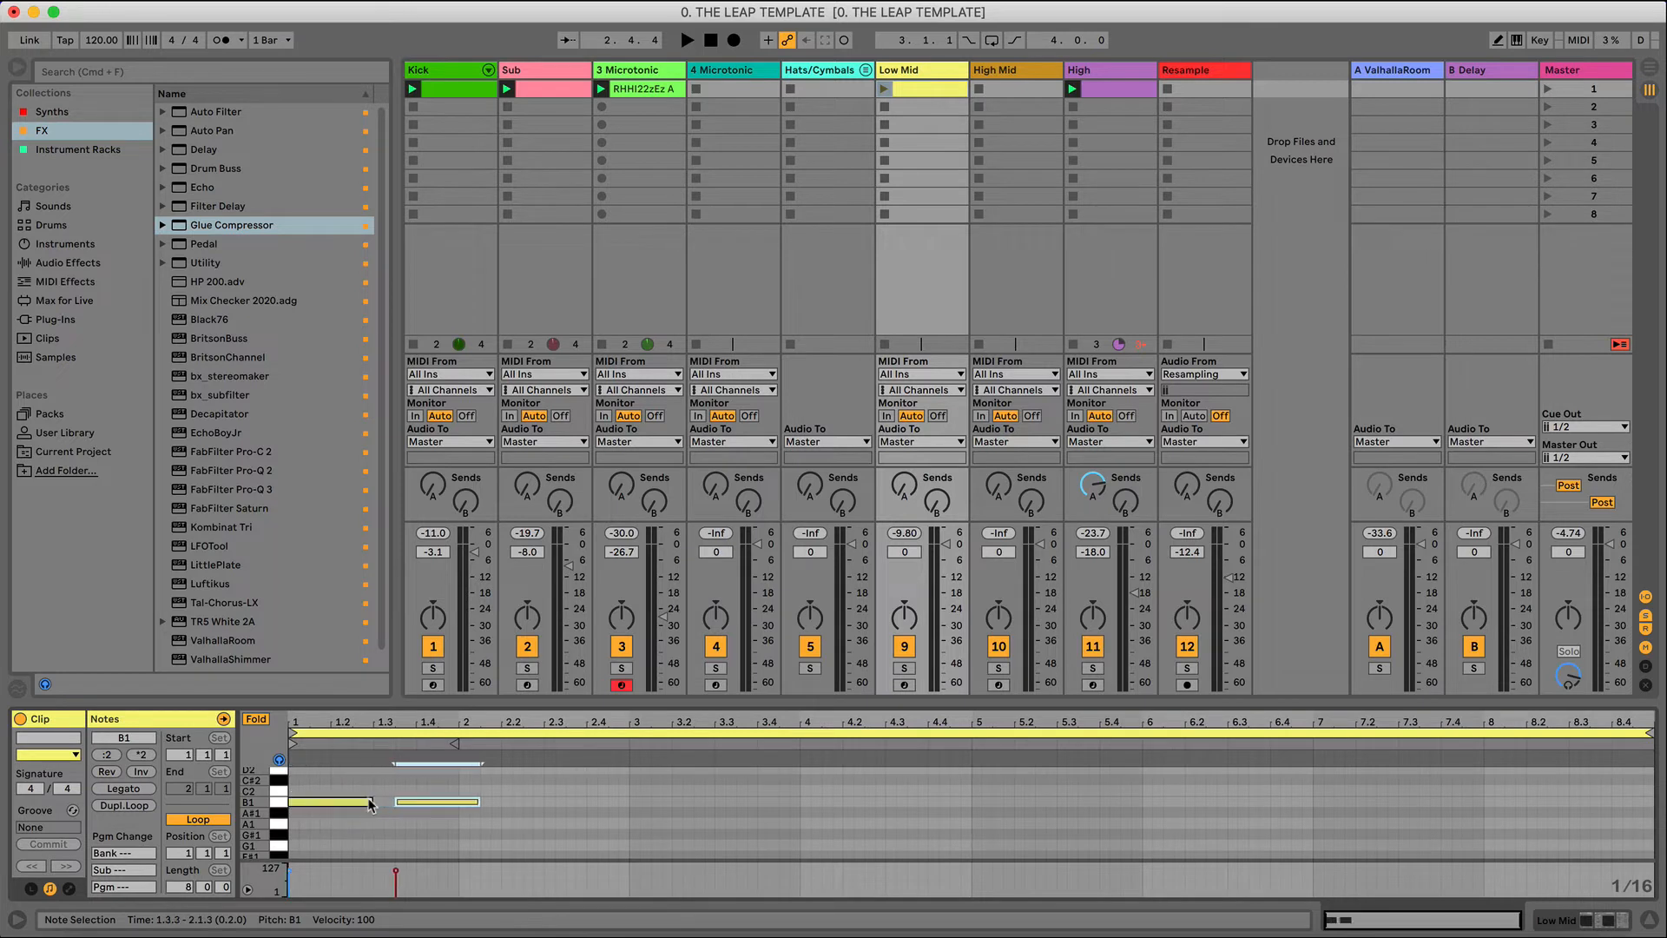
key("super+d")
key("Right")
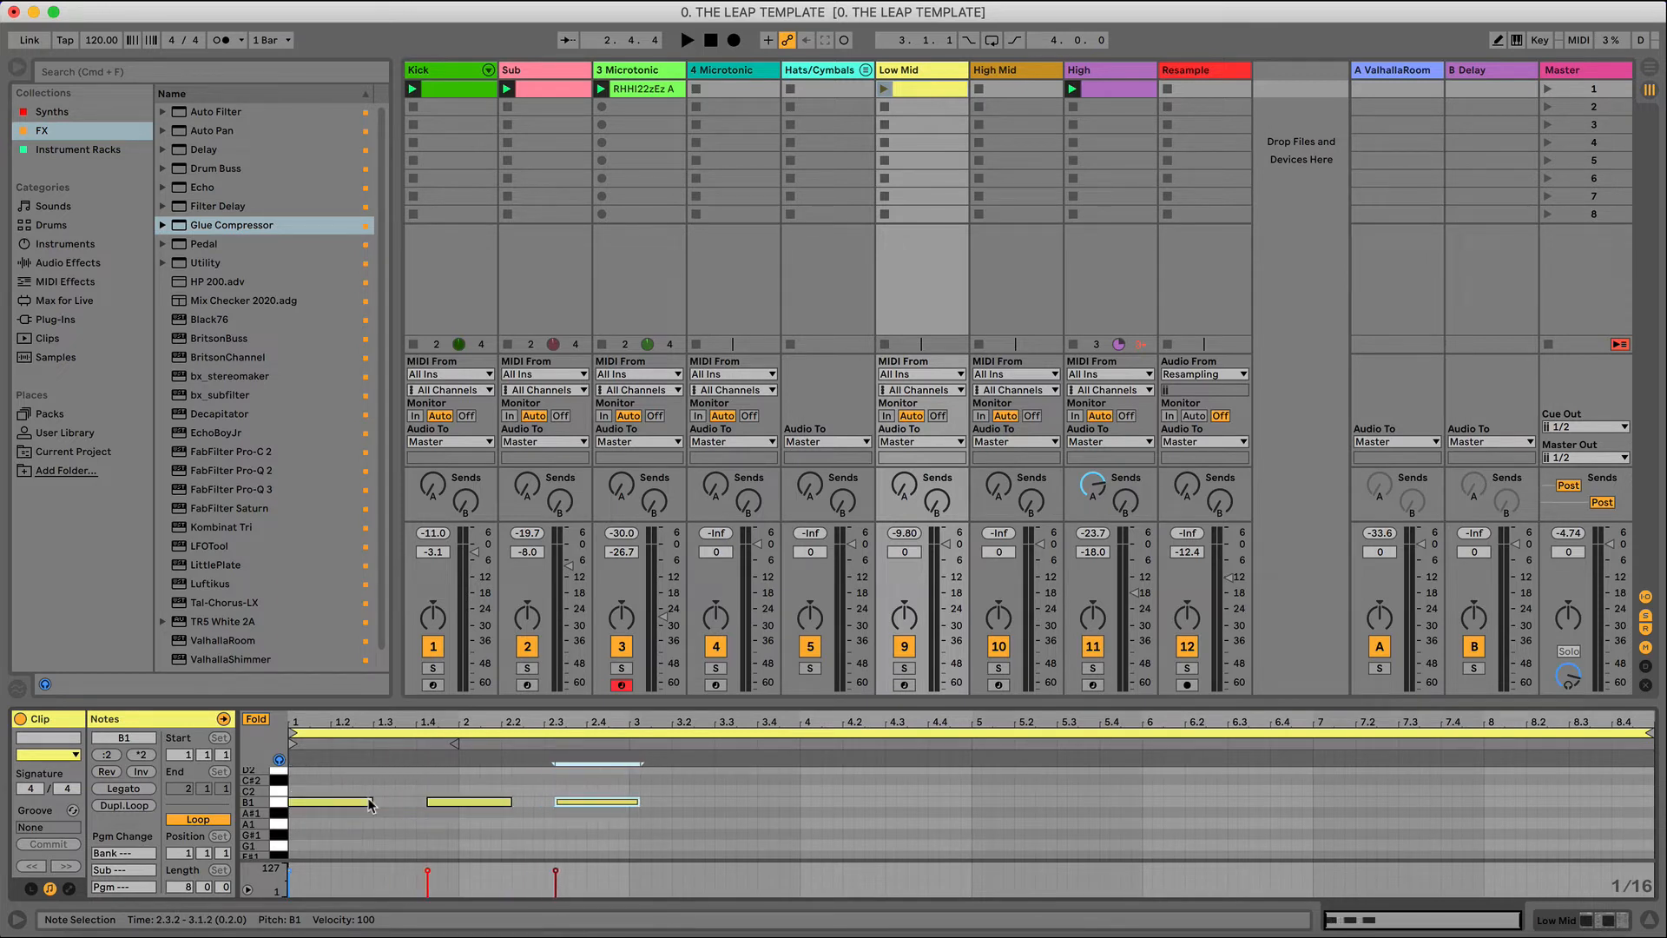
- Raise the note at 2.3.2 to D2 and place a shorter B1 copy at 3.1.4
key("Up")
key("Up")
key("Up")
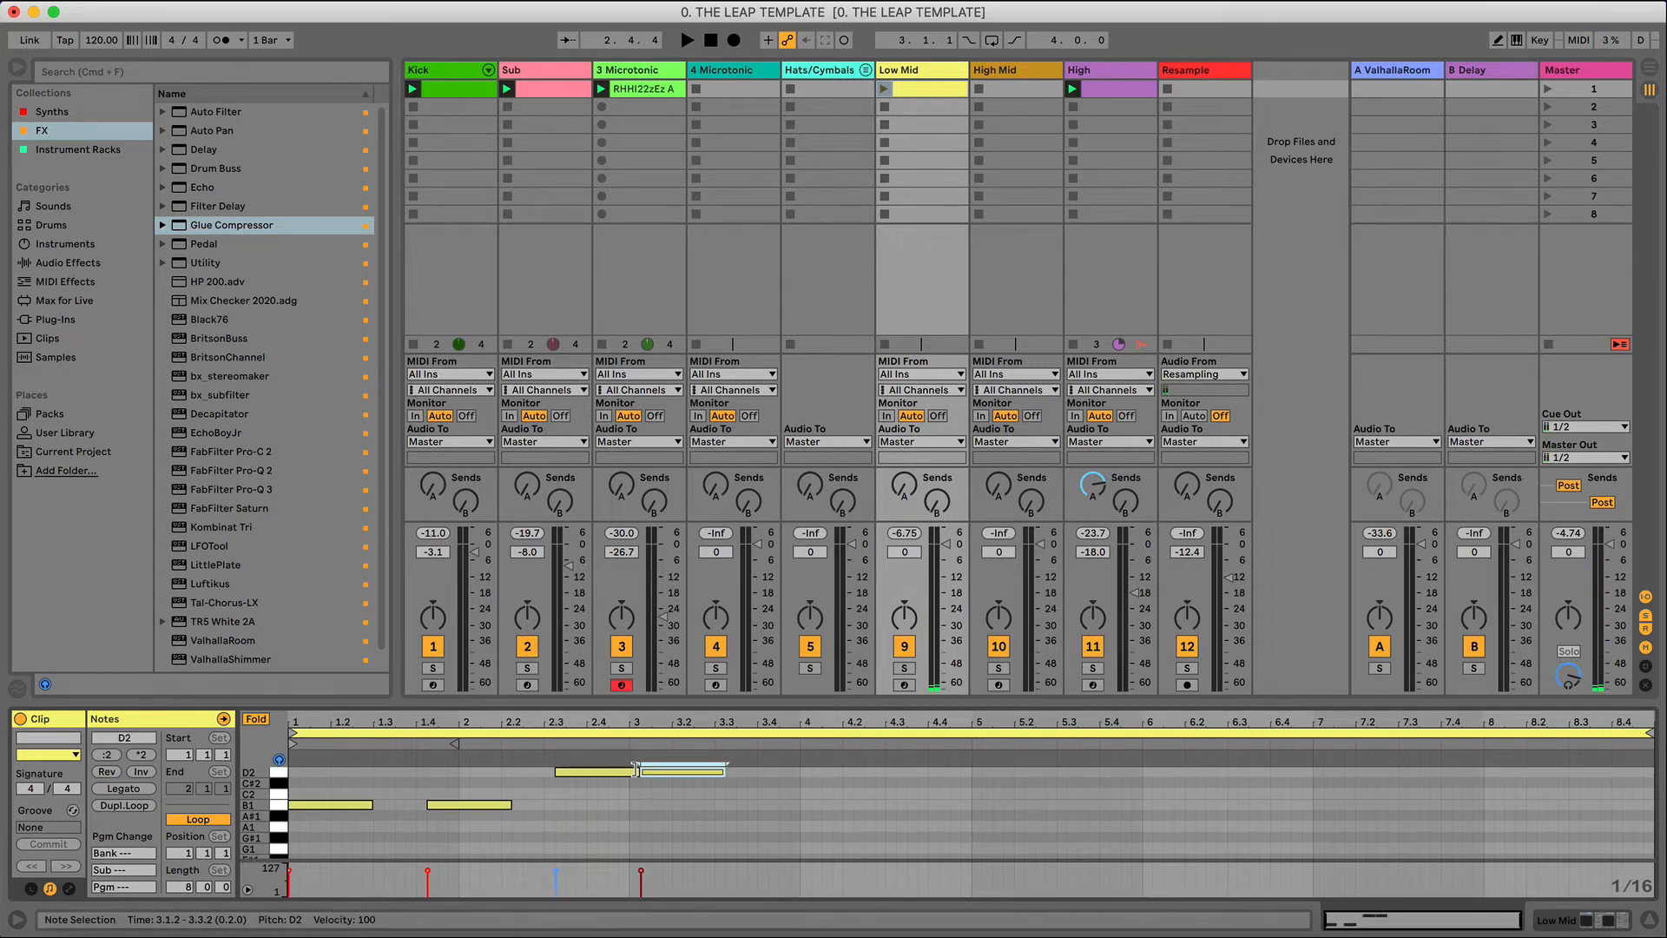
key("super+d")
key("Right")
key("Down")
key("Down")
key("Down")
left_click_drag(745, 806, 721, 807)
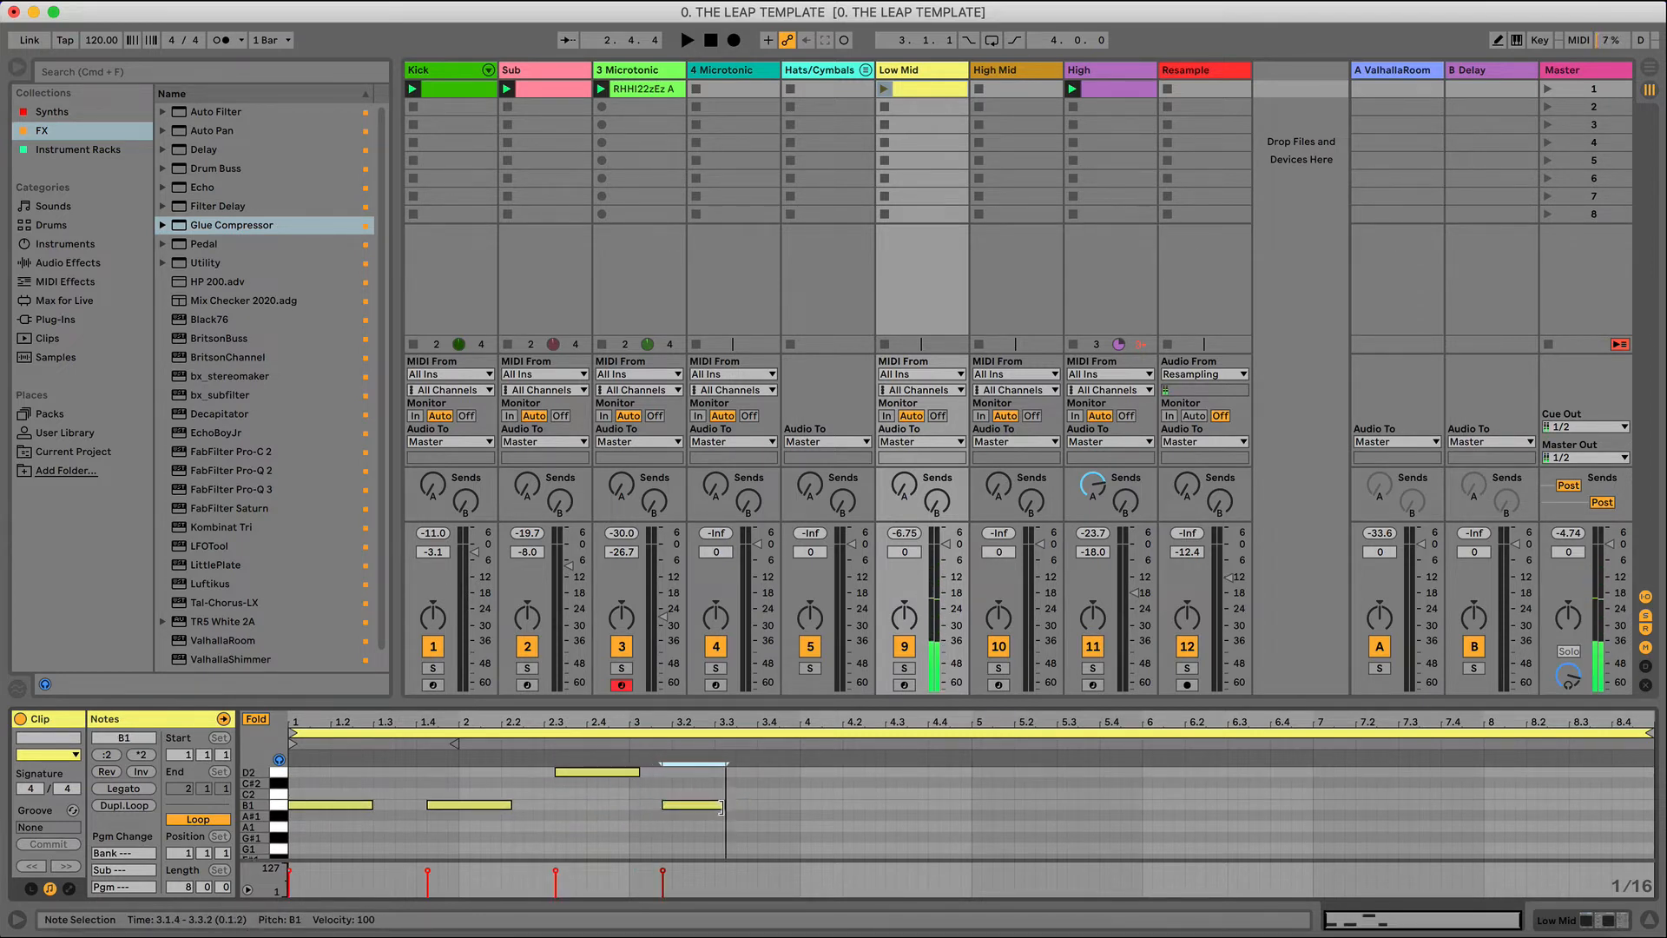
- Add a three-beat C2 note at 4.1.3 and a D2 note at 5.2.2 lasting 0.2.2
double_click(826, 793)
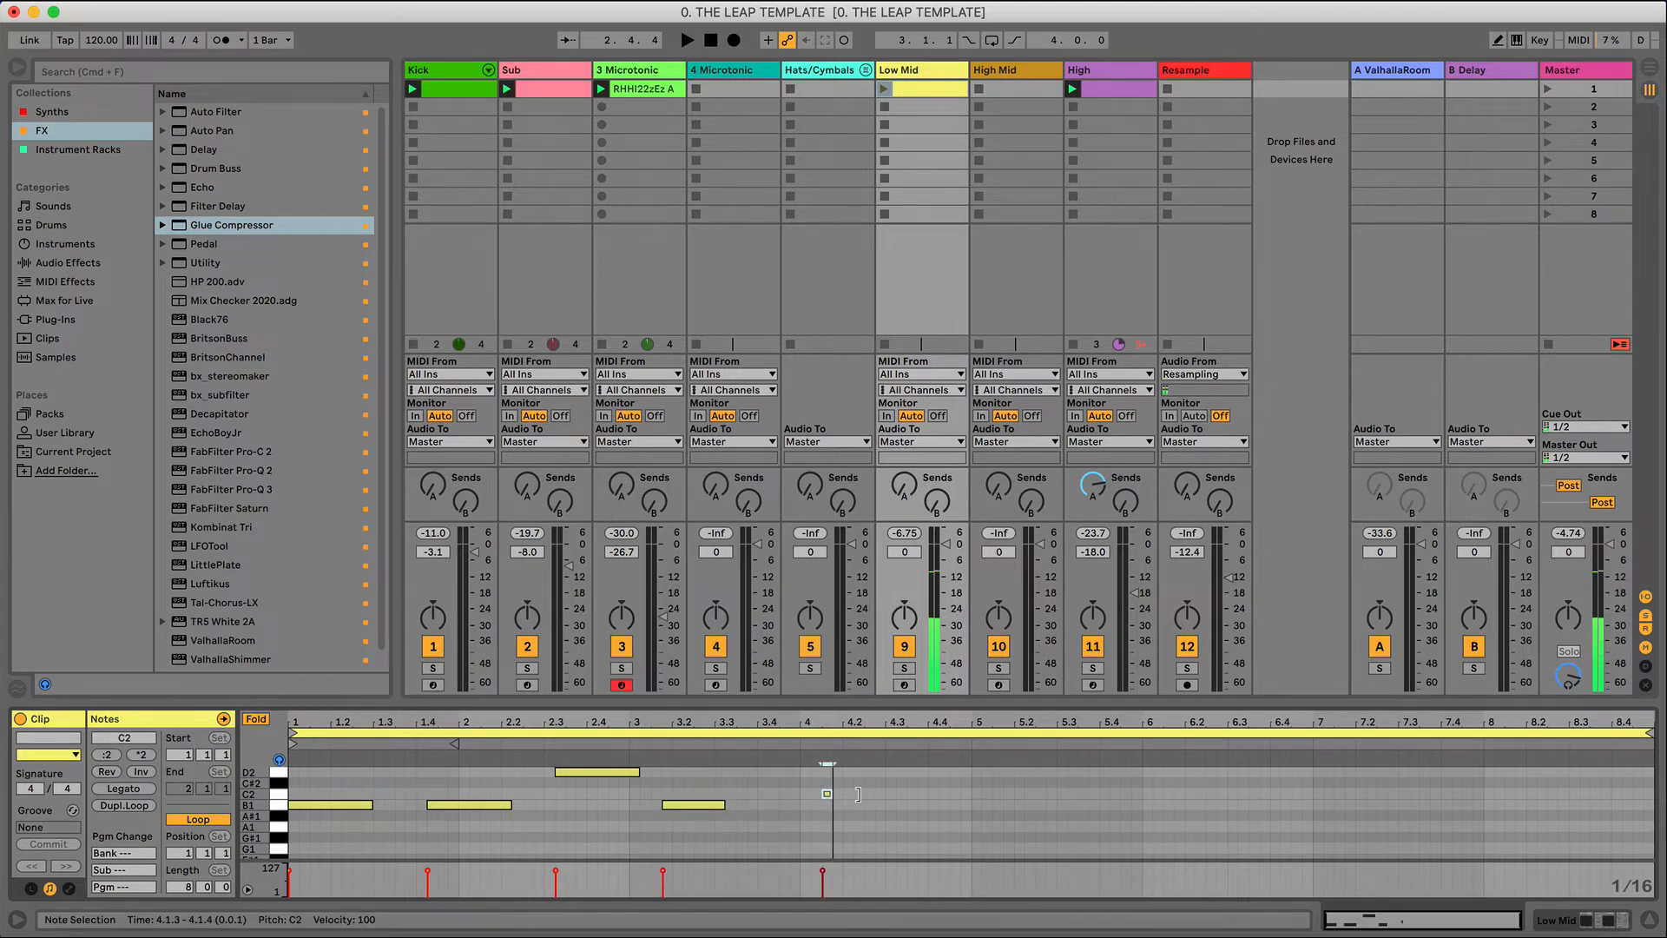
left_click_drag(858, 794, 948, 794)
double_click(1029, 771)
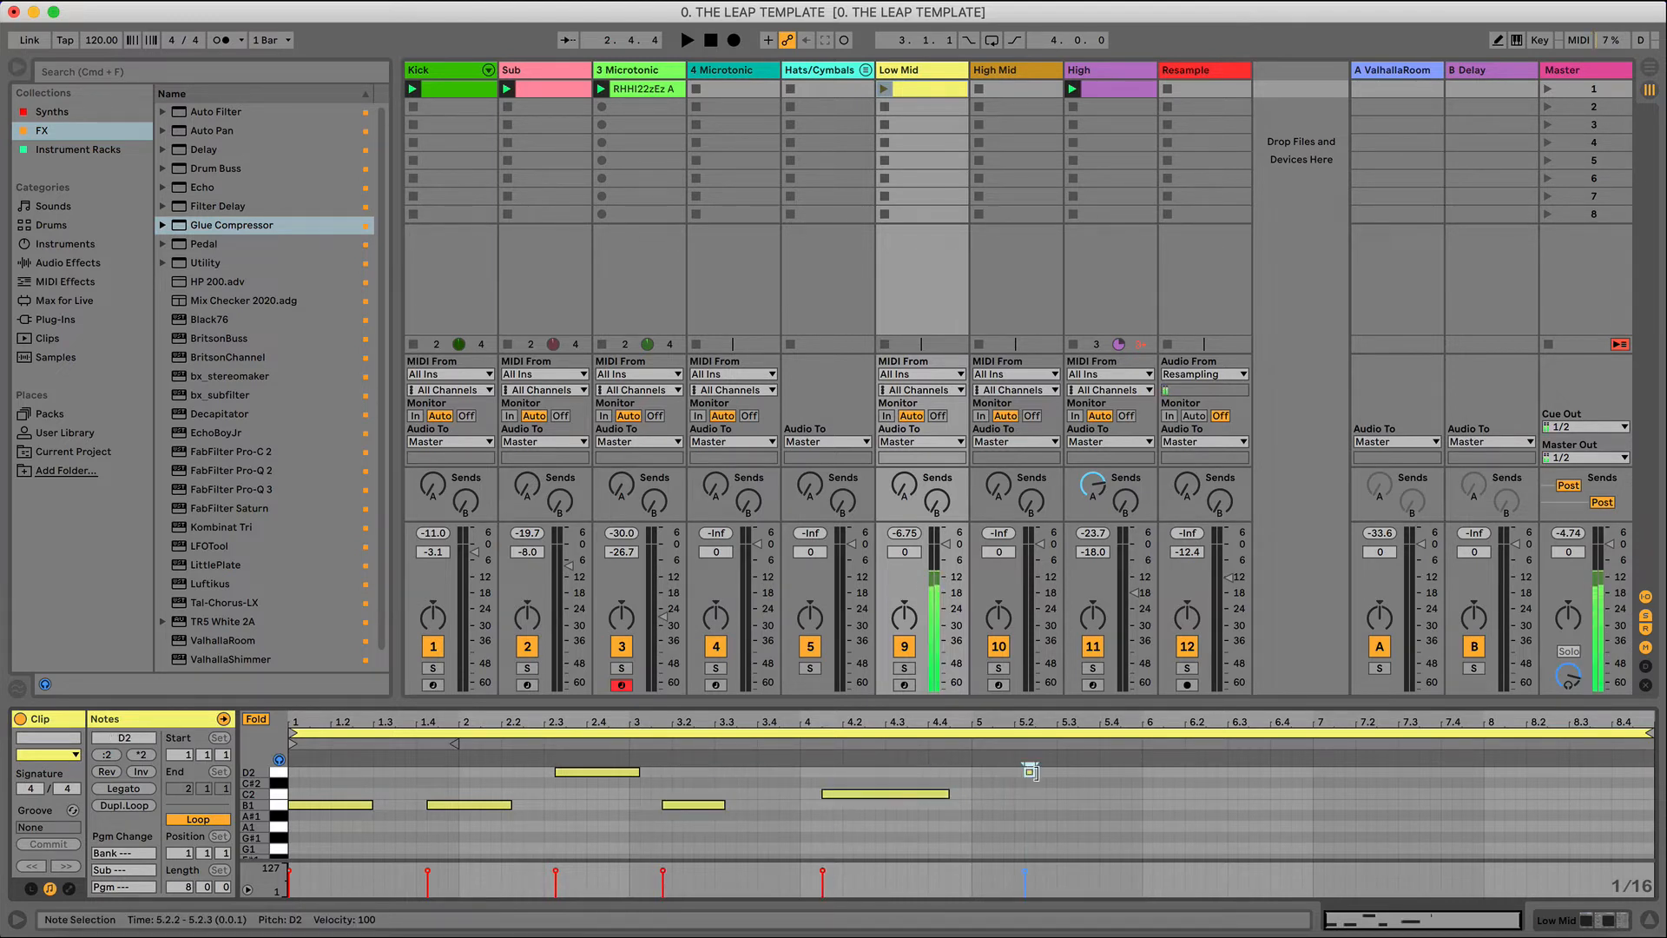
- Add a short F#2 note at 6.1.1 followed directly by a longer G2 note at 6.1.3
scroll(1139, 781, "up", 3)
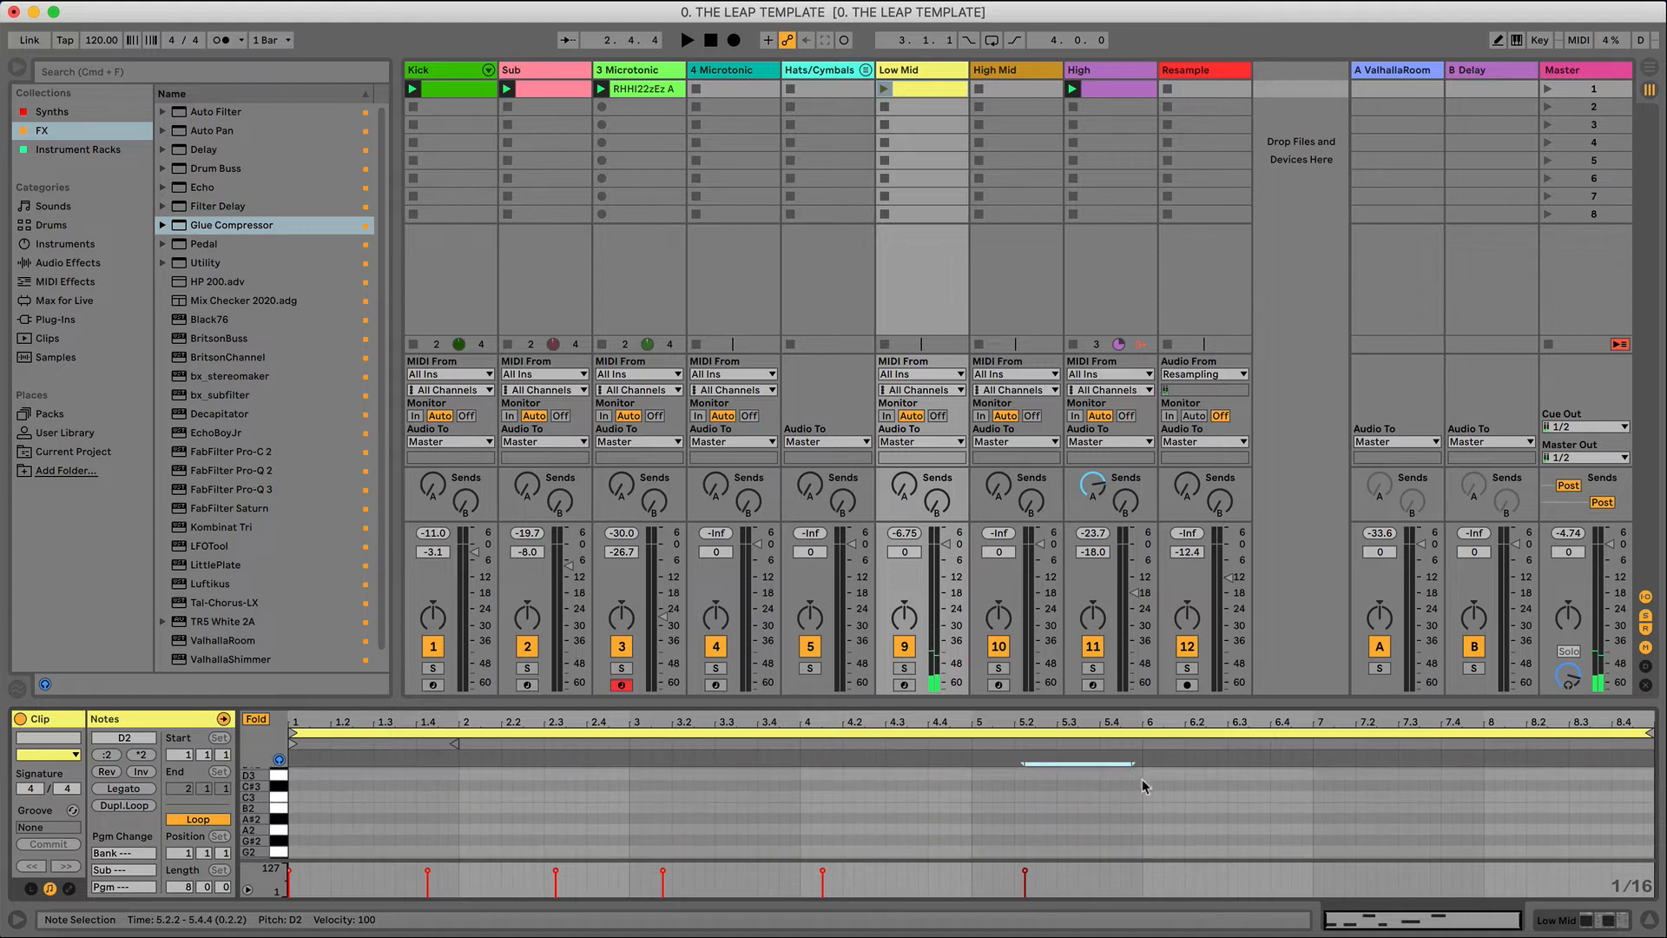
double_click(1157, 796)
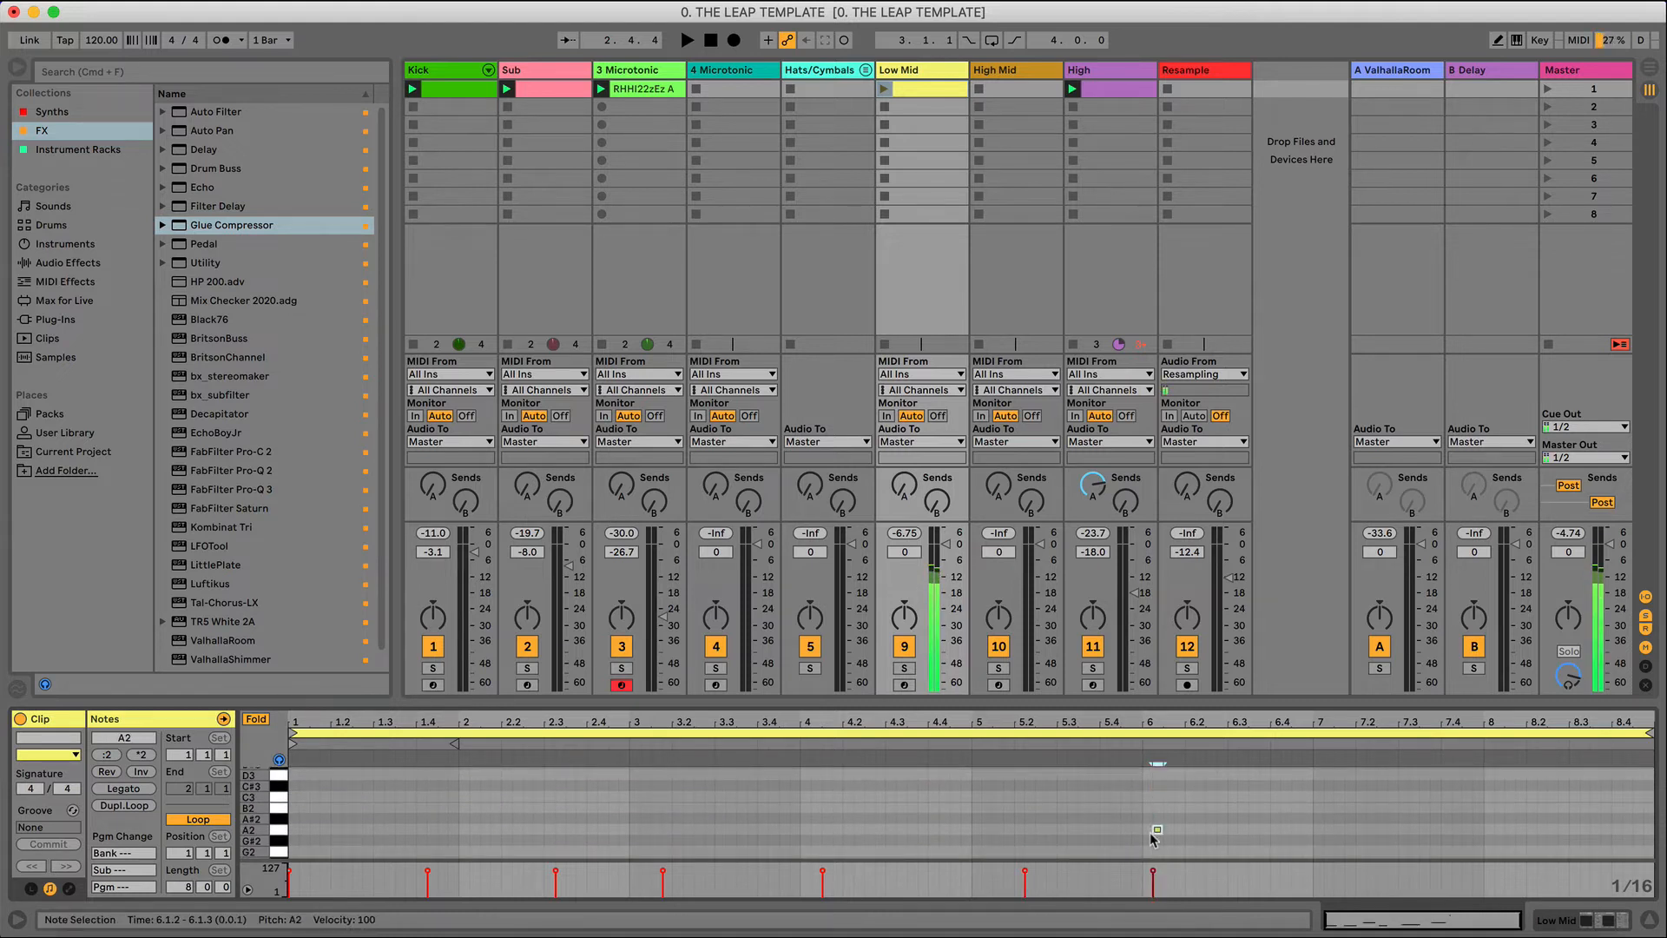
key("Down")
key("Down")
key("Down")
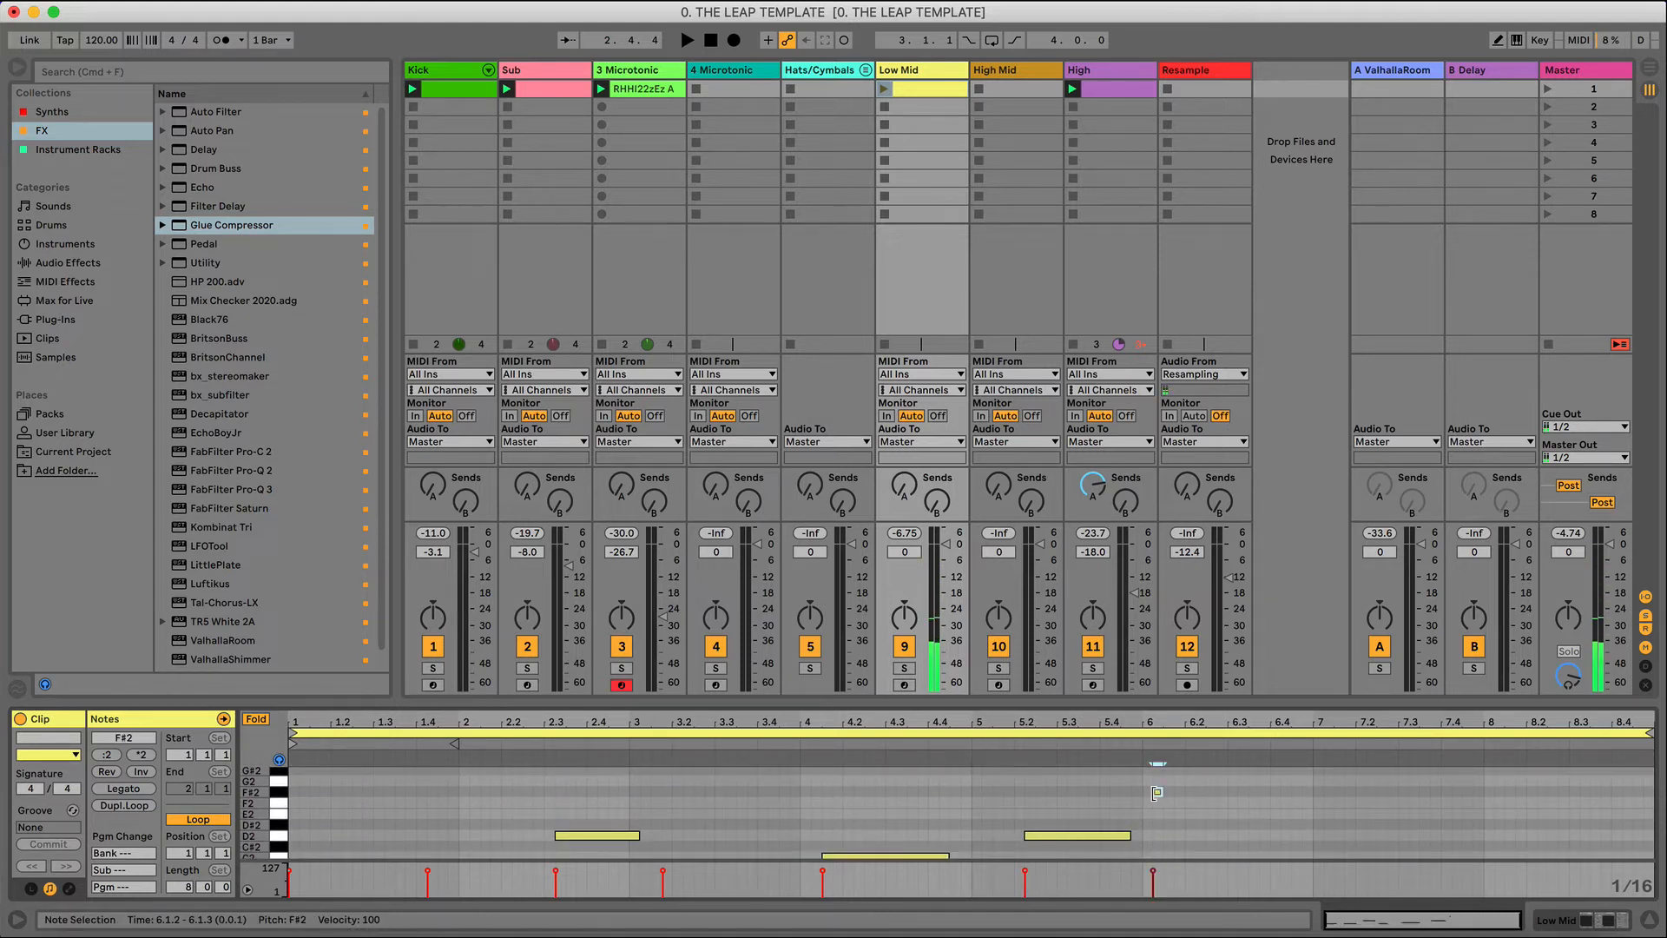
left_click(1158, 764)
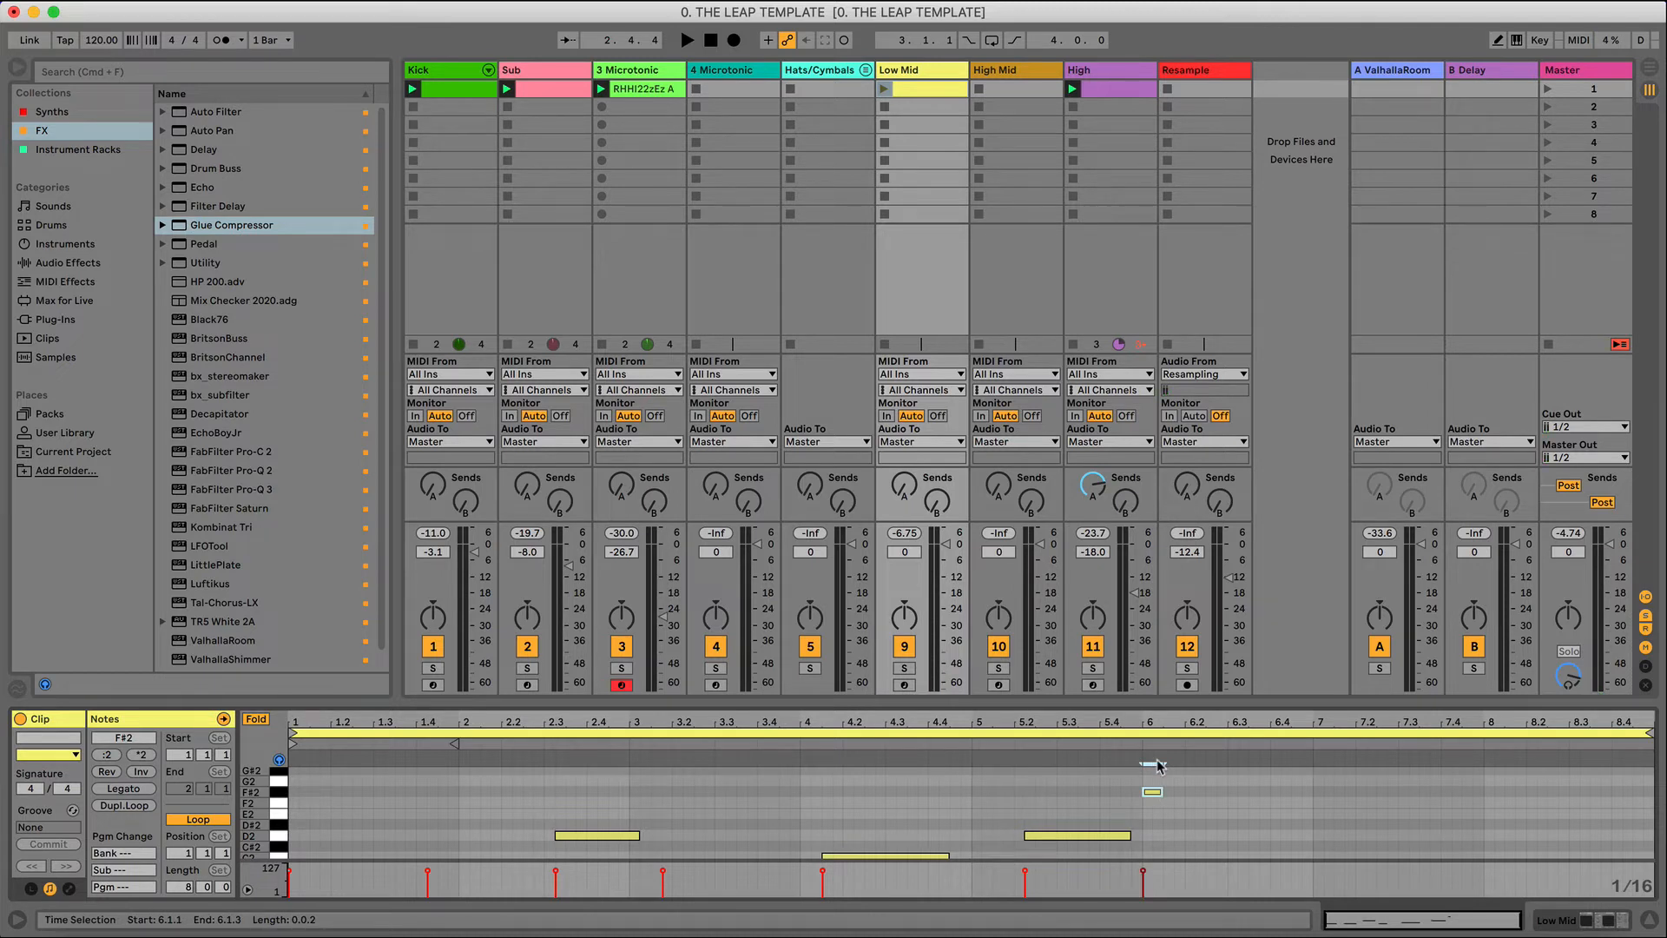
left_click(1181, 791)
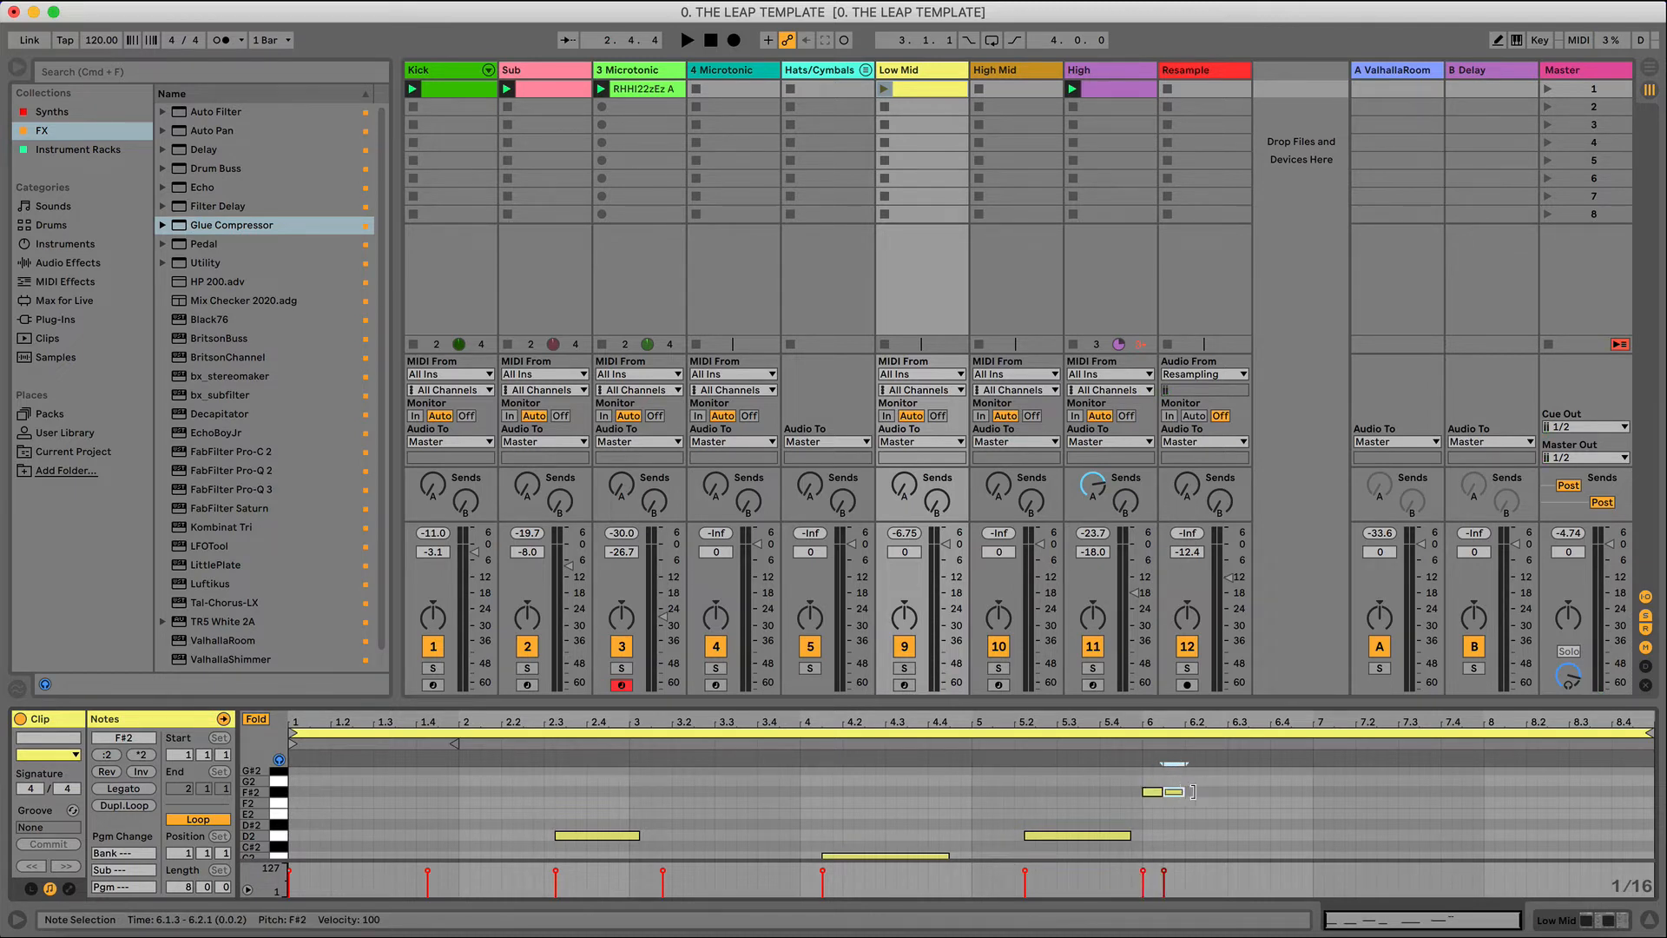
key("Up")
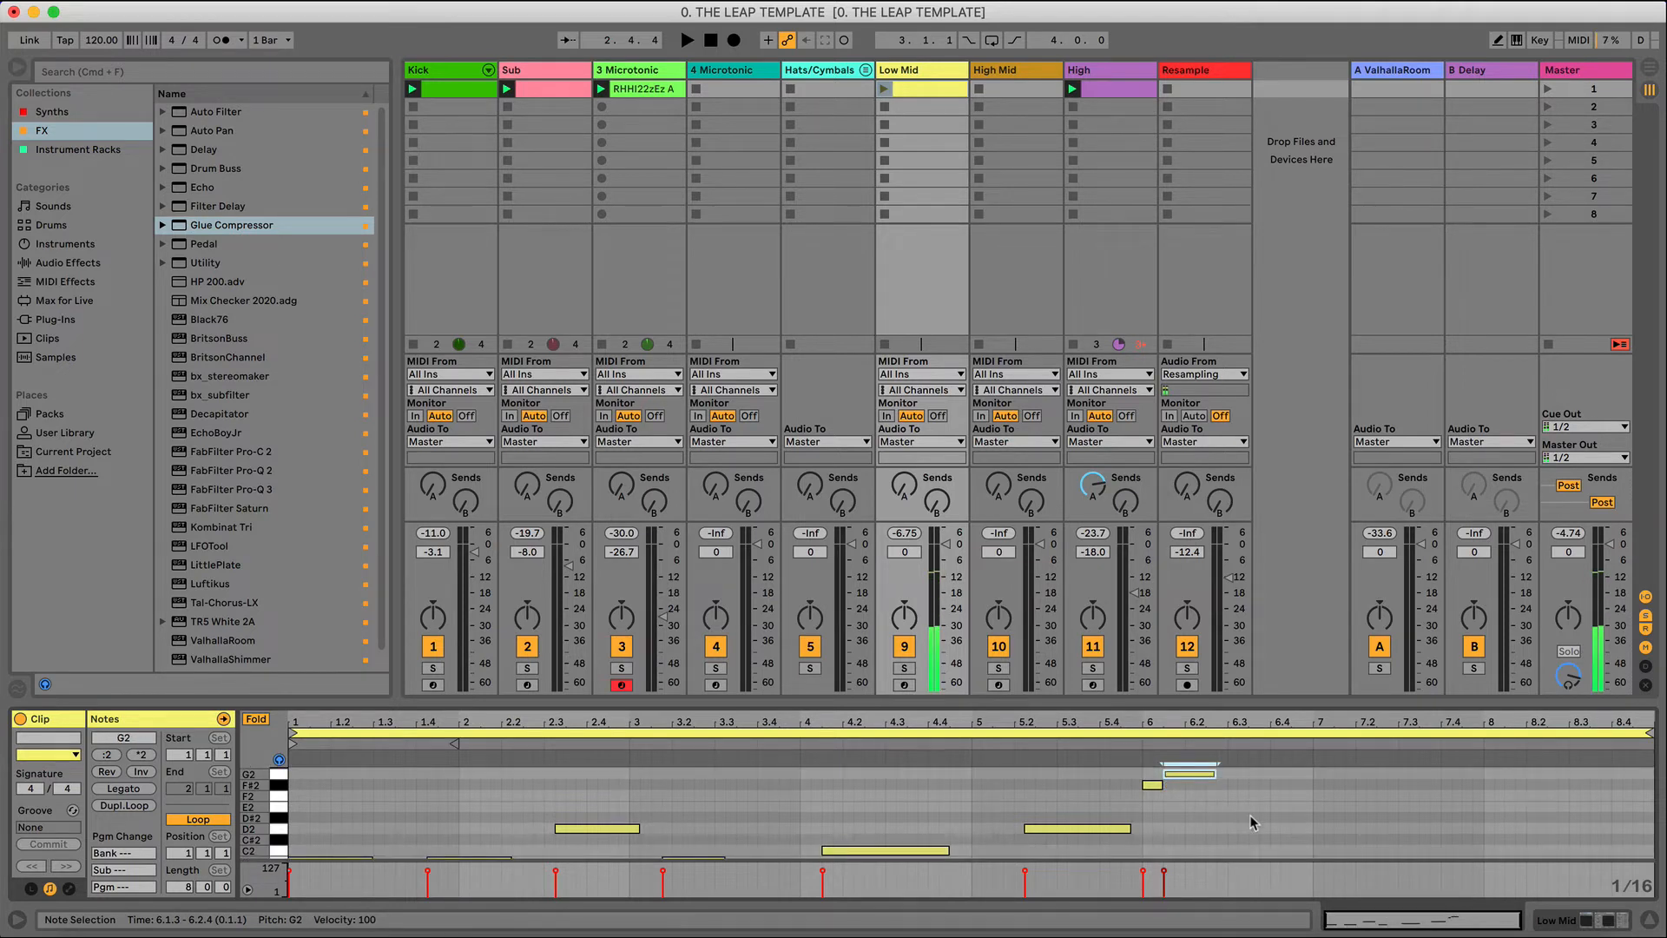
- Complete the melody with a two-beat B1 note at 6.4.3 and another B1 note at 7.3.1
scroll(1290, 840, "down", 2)
double_click(1291, 839)
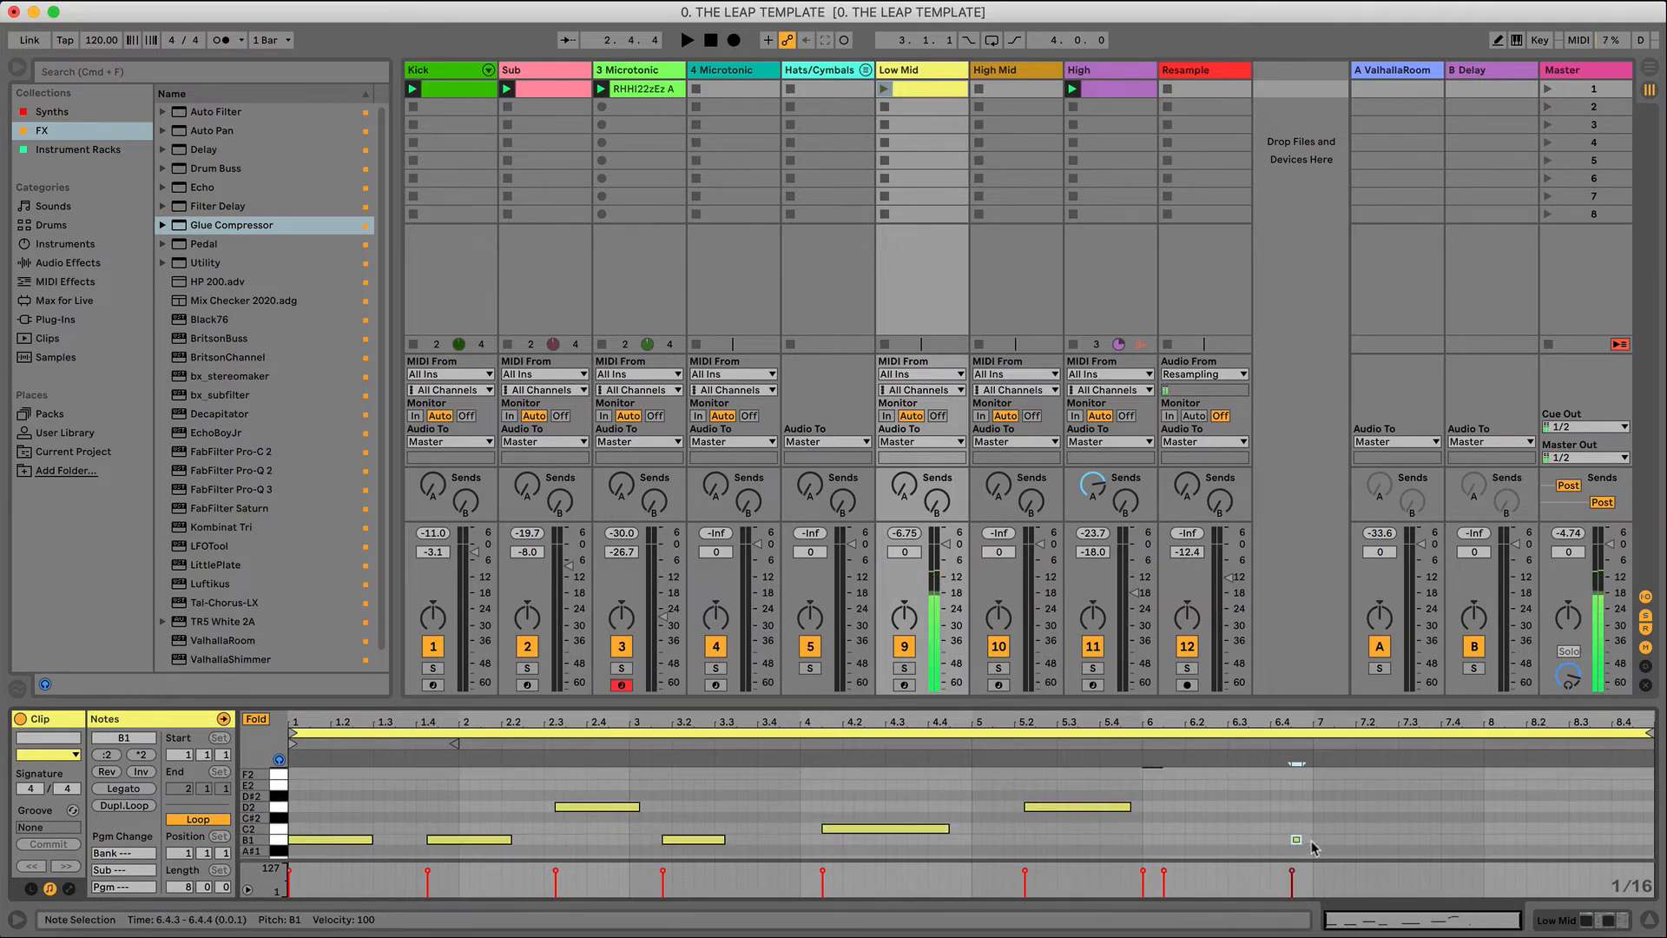
left_click_drag(1300, 839, 1377, 840)
double_click(1403, 840)
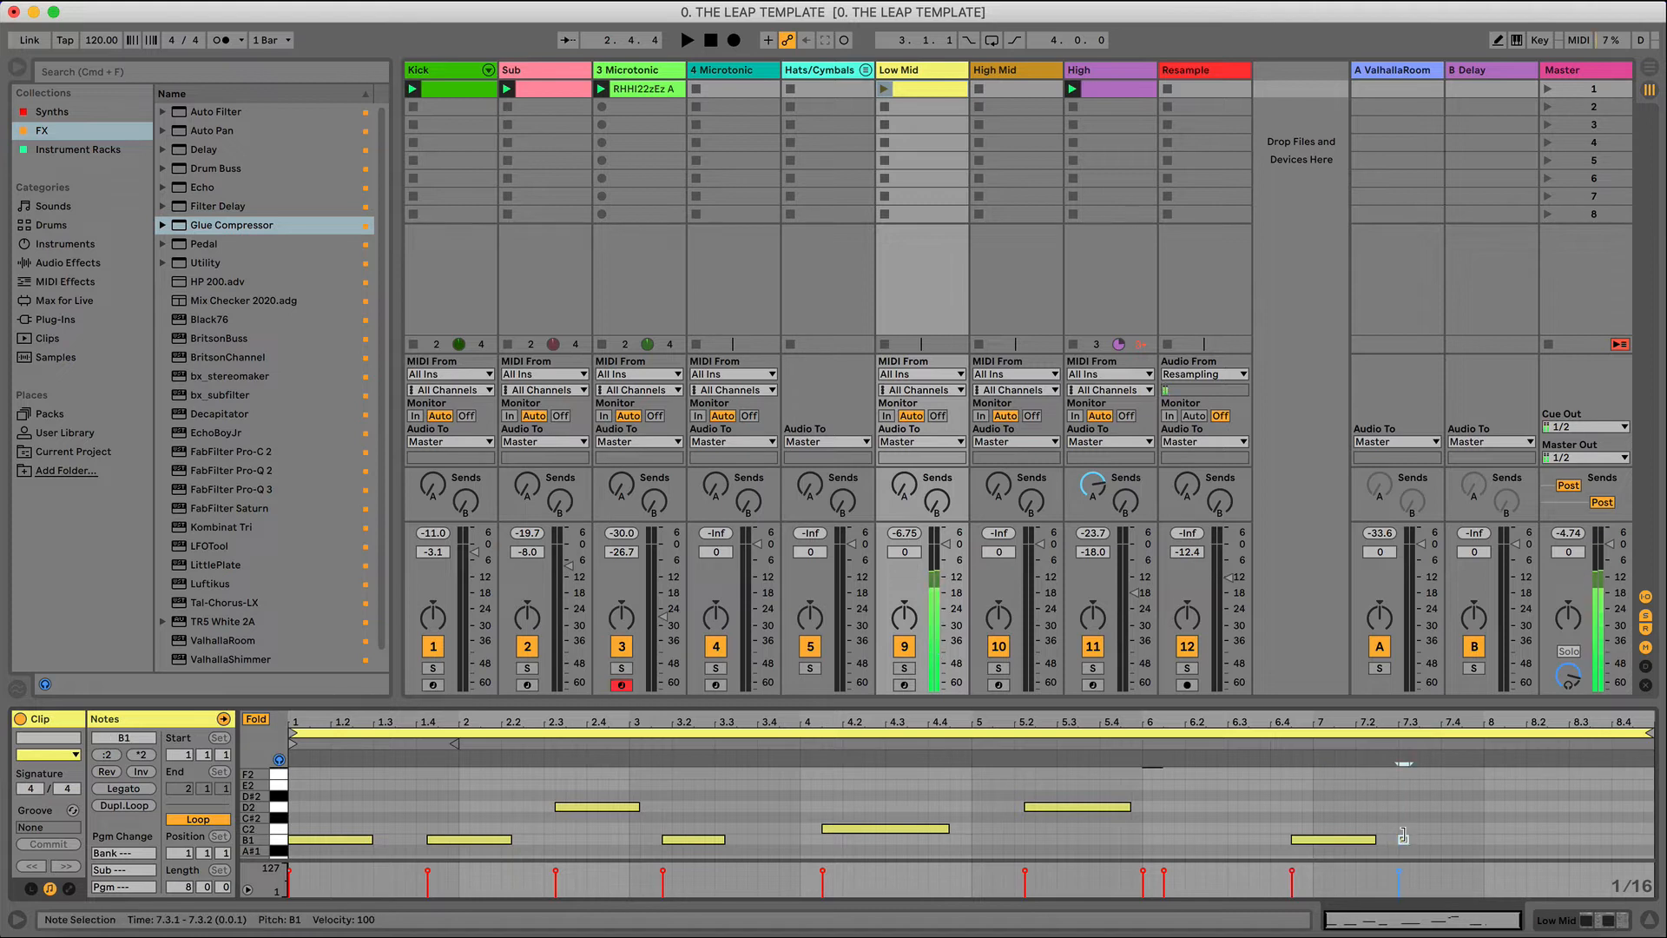
left_click(1421, 839)
left_click(1404, 840)
left_click_drag(1404, 840, 1451, 839)
left_click(1542, 840)
- Open Diva on the Low Mid track, load the INIT Minimono template and show its main synth controls
key("shift+Tab")
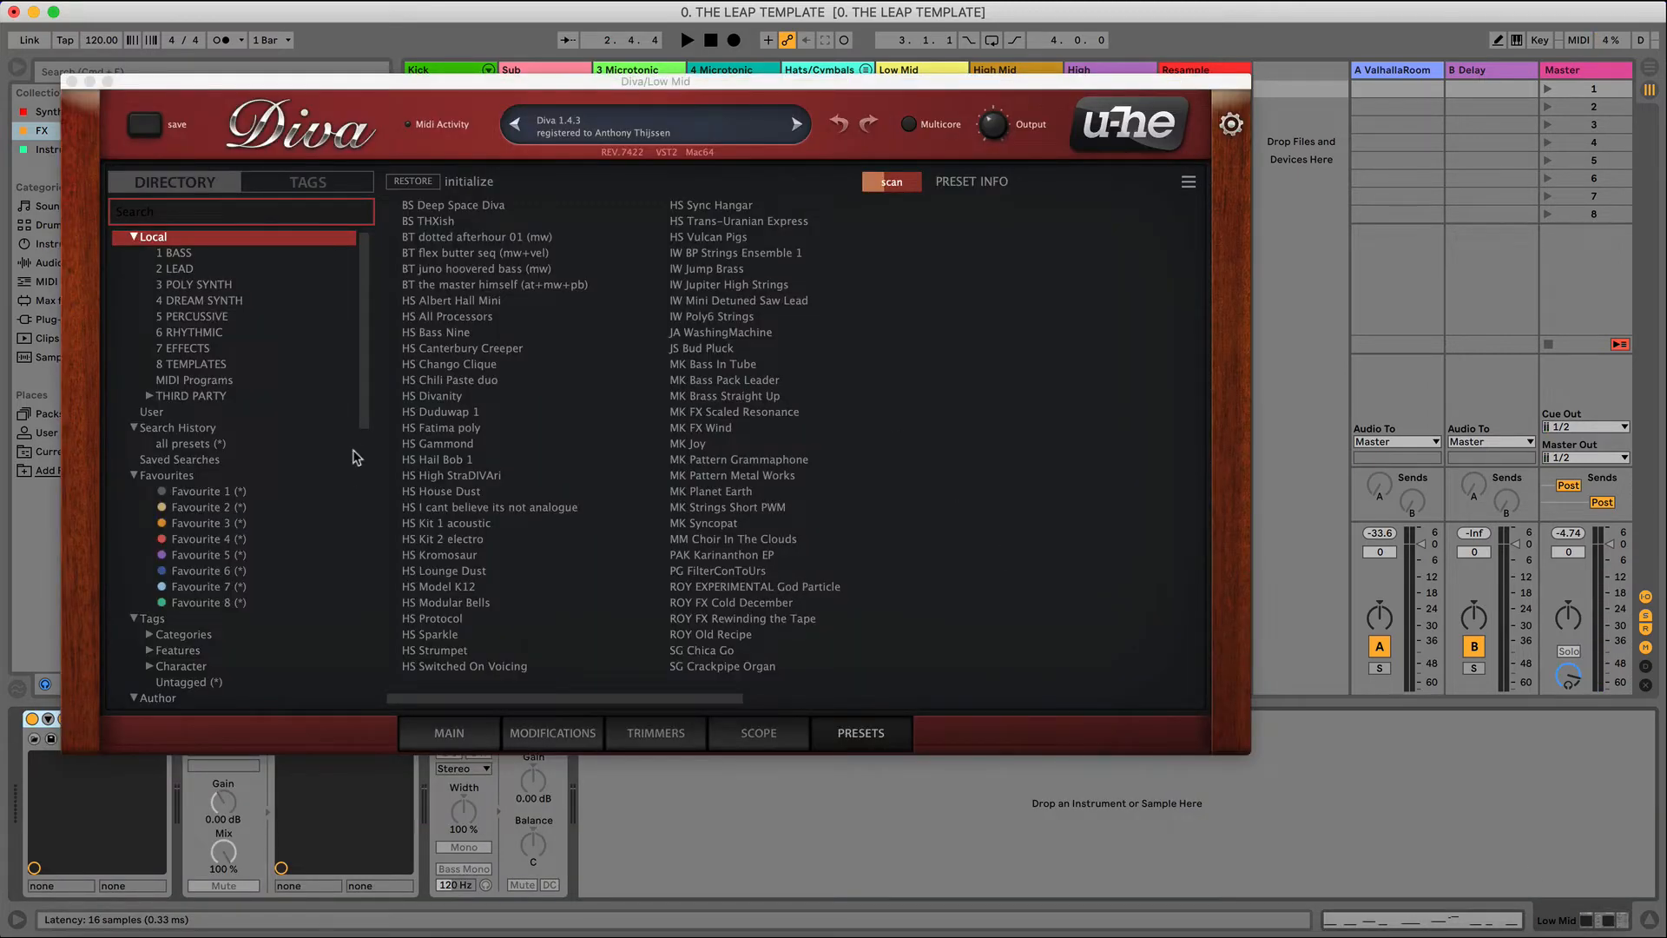
left_click(209, 364)
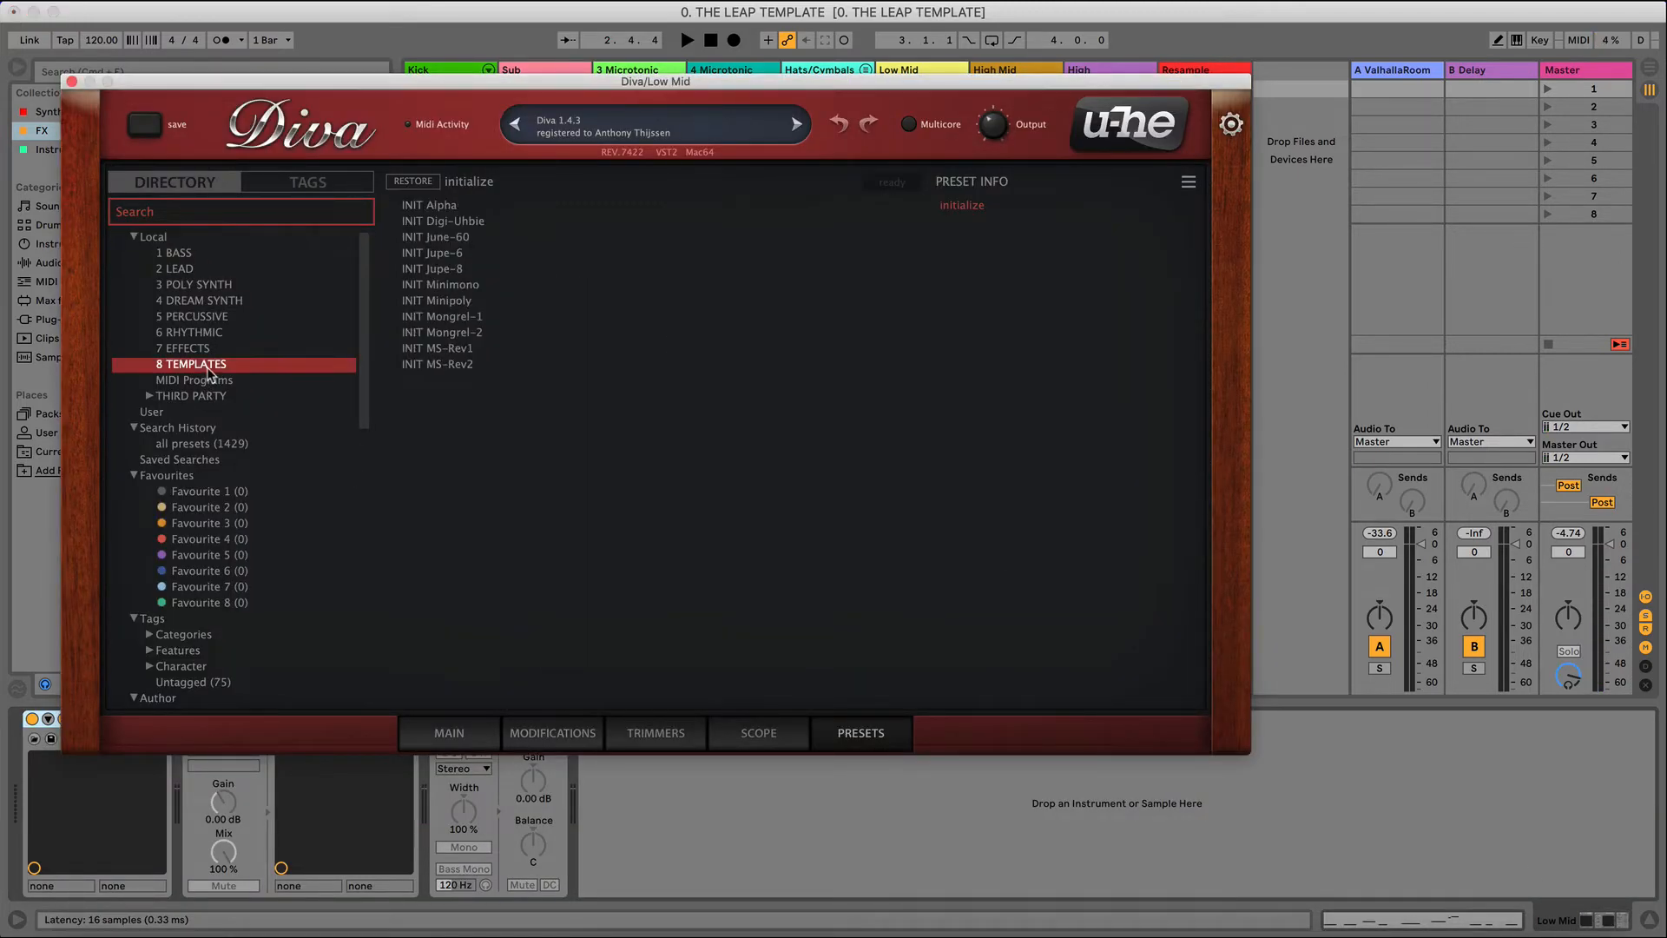
left_click(441, 287)
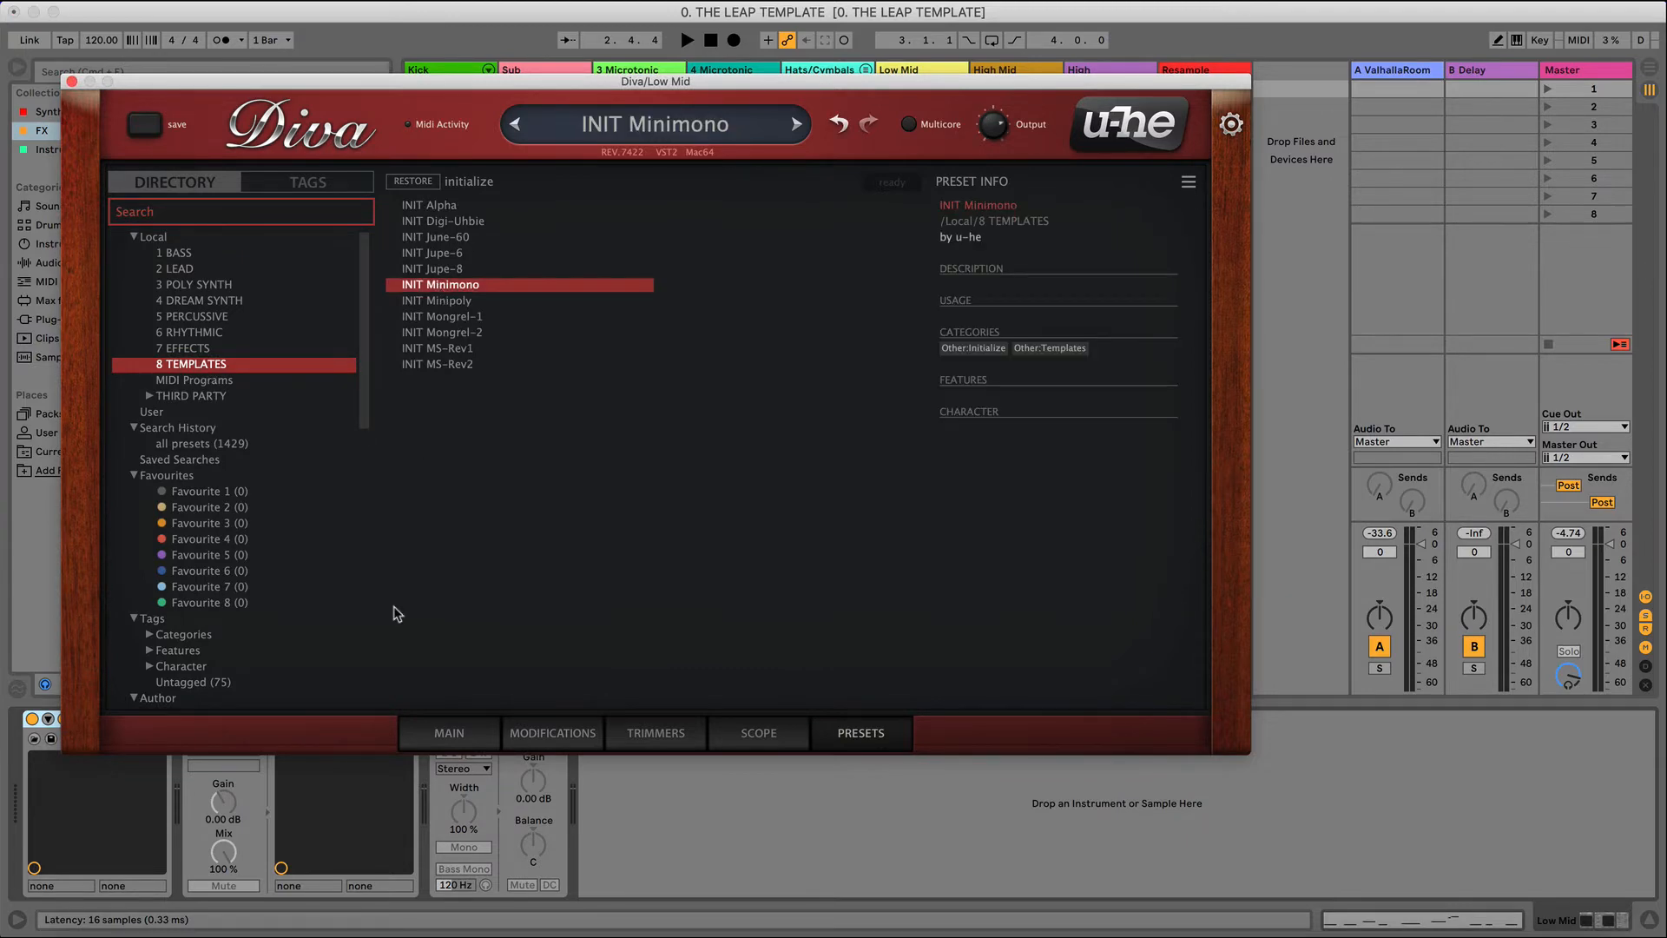
left_click(447, 734)
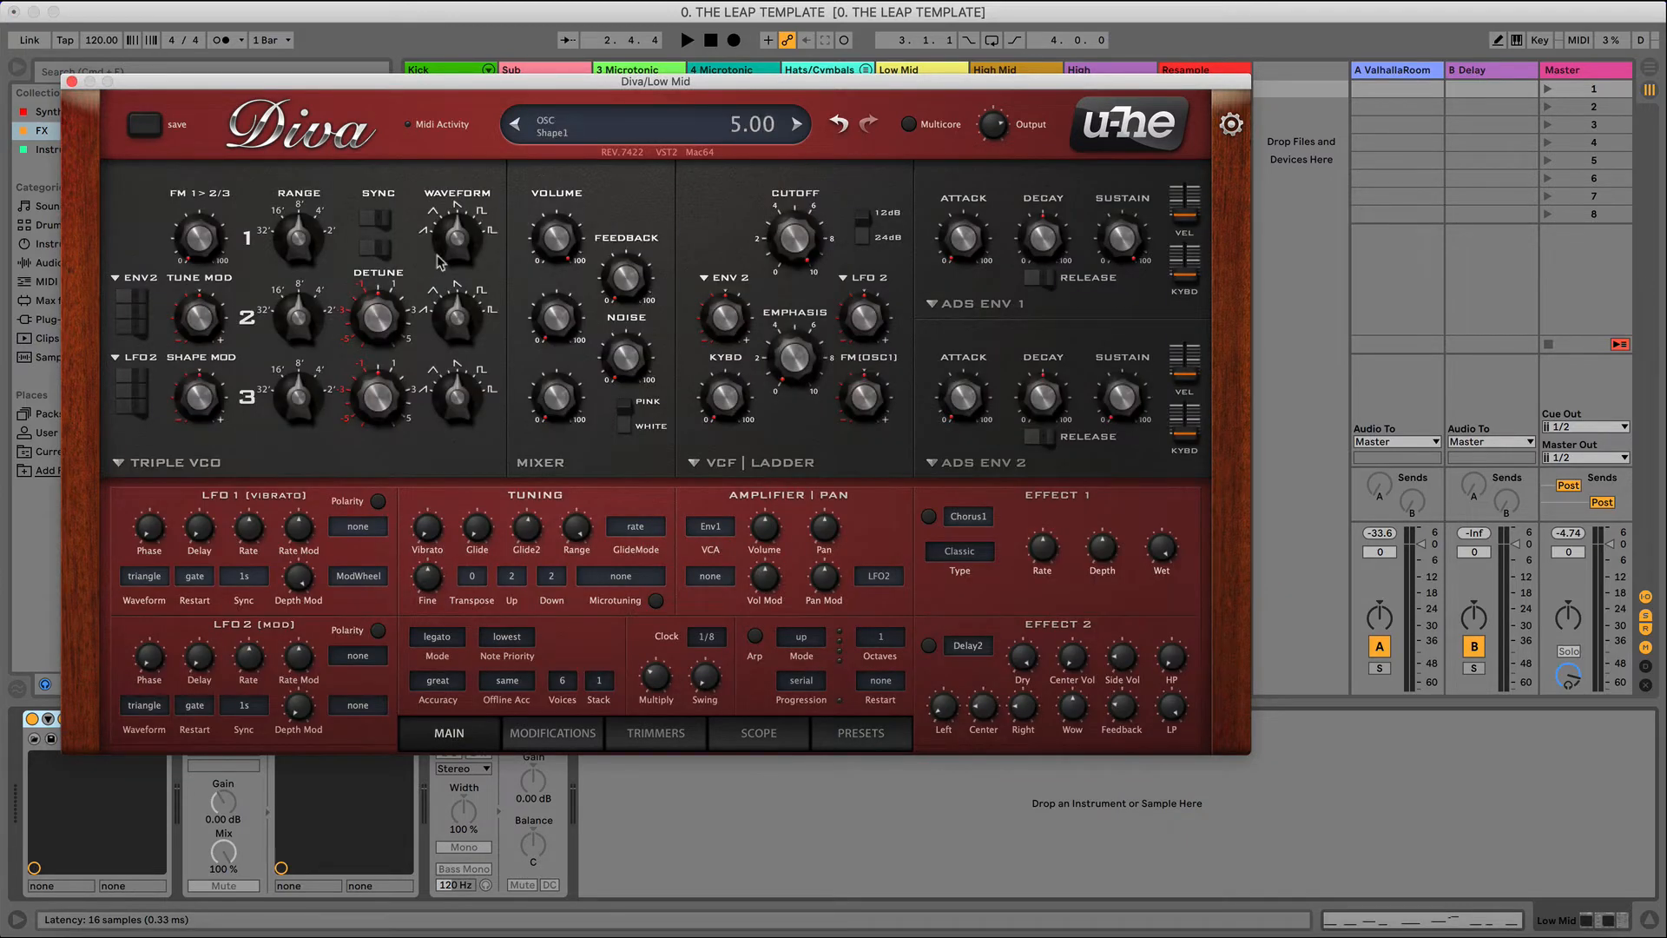
- Change oscillator 1's waveform, go over the detune, mixer volume and cutoff controls, and move Diva's window clear of the clips
left_click_drag(455, 241, 453, 225)
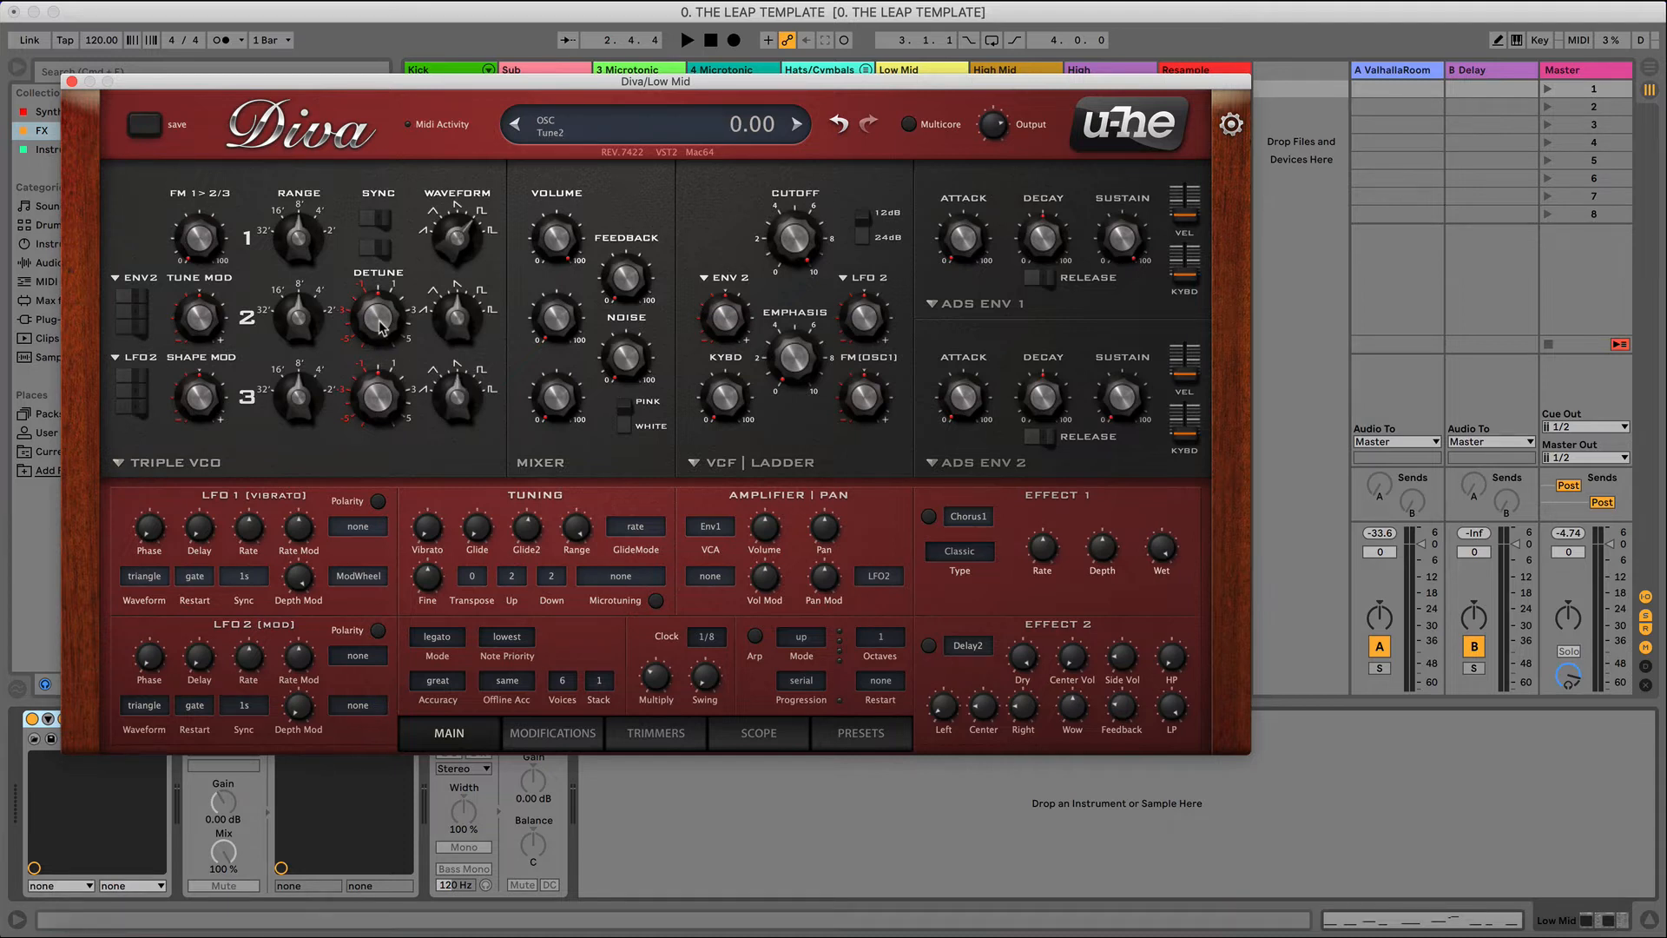
left_click_drag(379, 377, 373, 335)
left_click_drag(575, 245, 570, 257)
left_click_drag(792, 254, 795, 372)
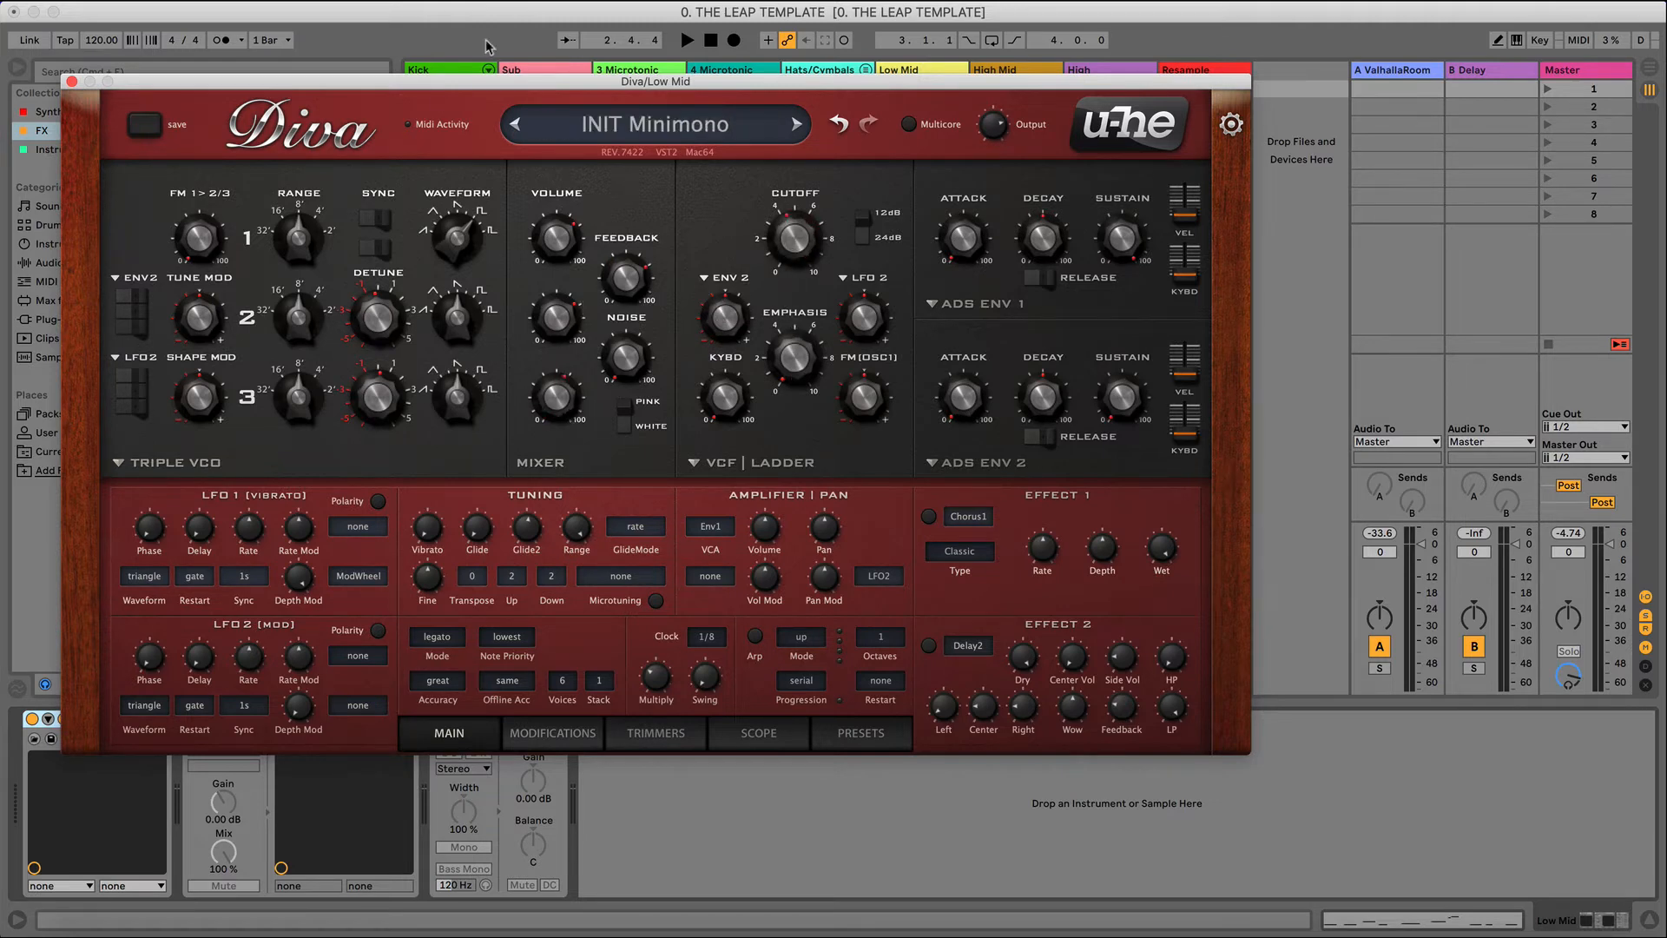
left_click_drag(426, 87, 573, 235)
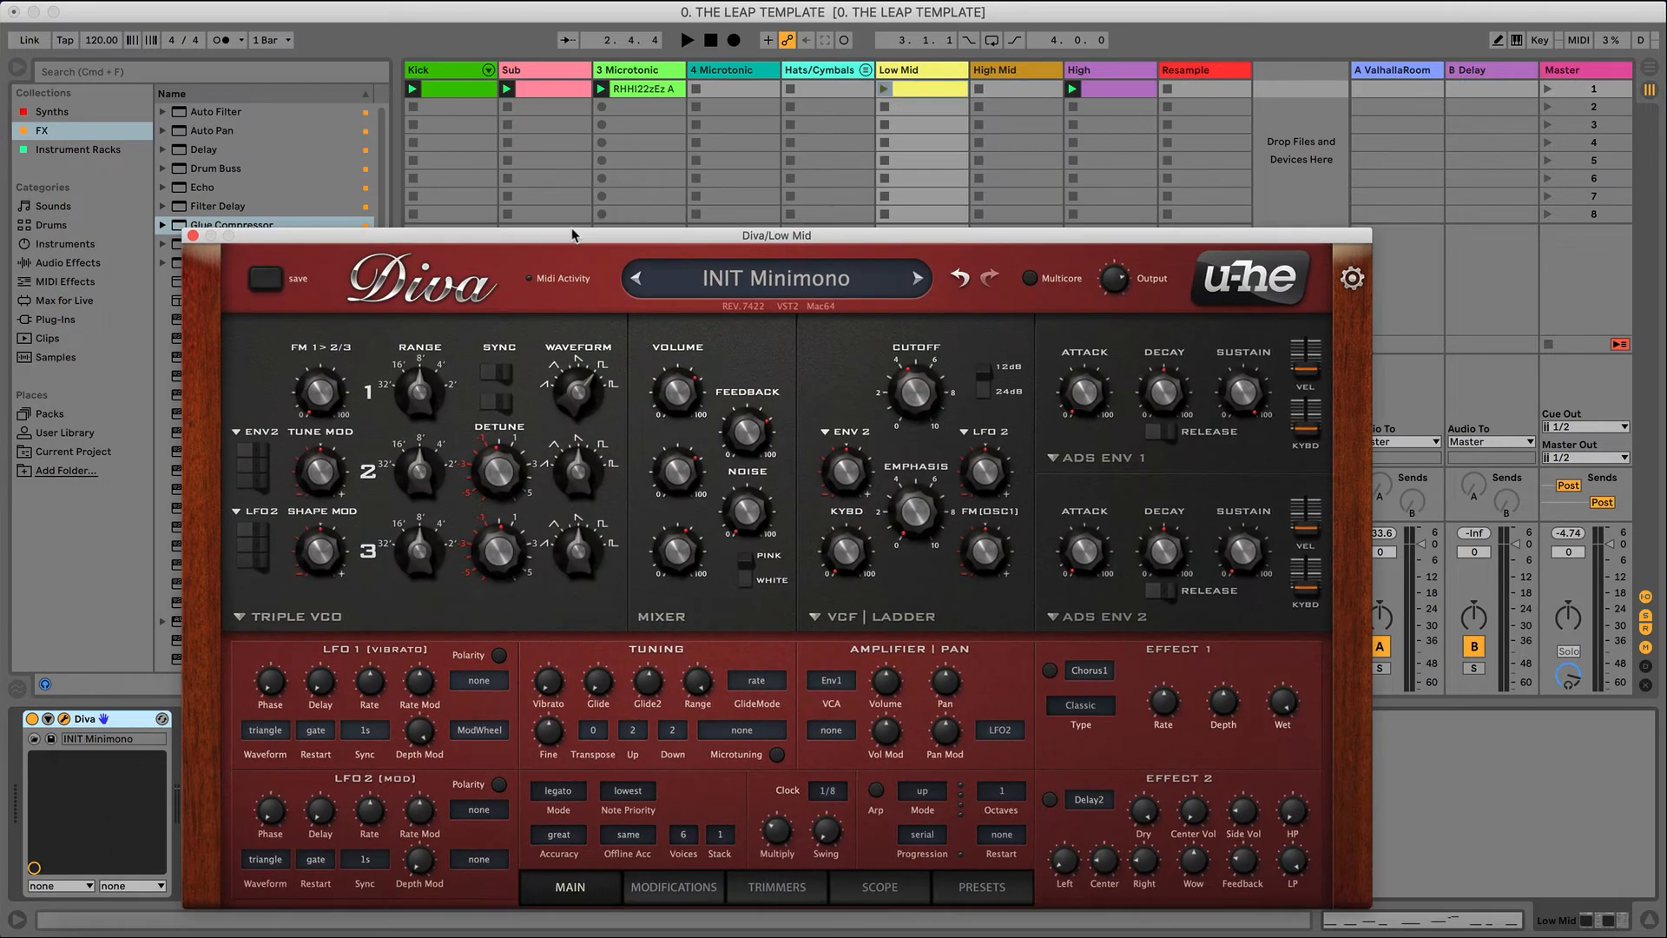
- Launch the Low Mid clip, tune oscillator 1 down to -12.00 and set the track's volume to -15.1 dB
left_click(884, 88)
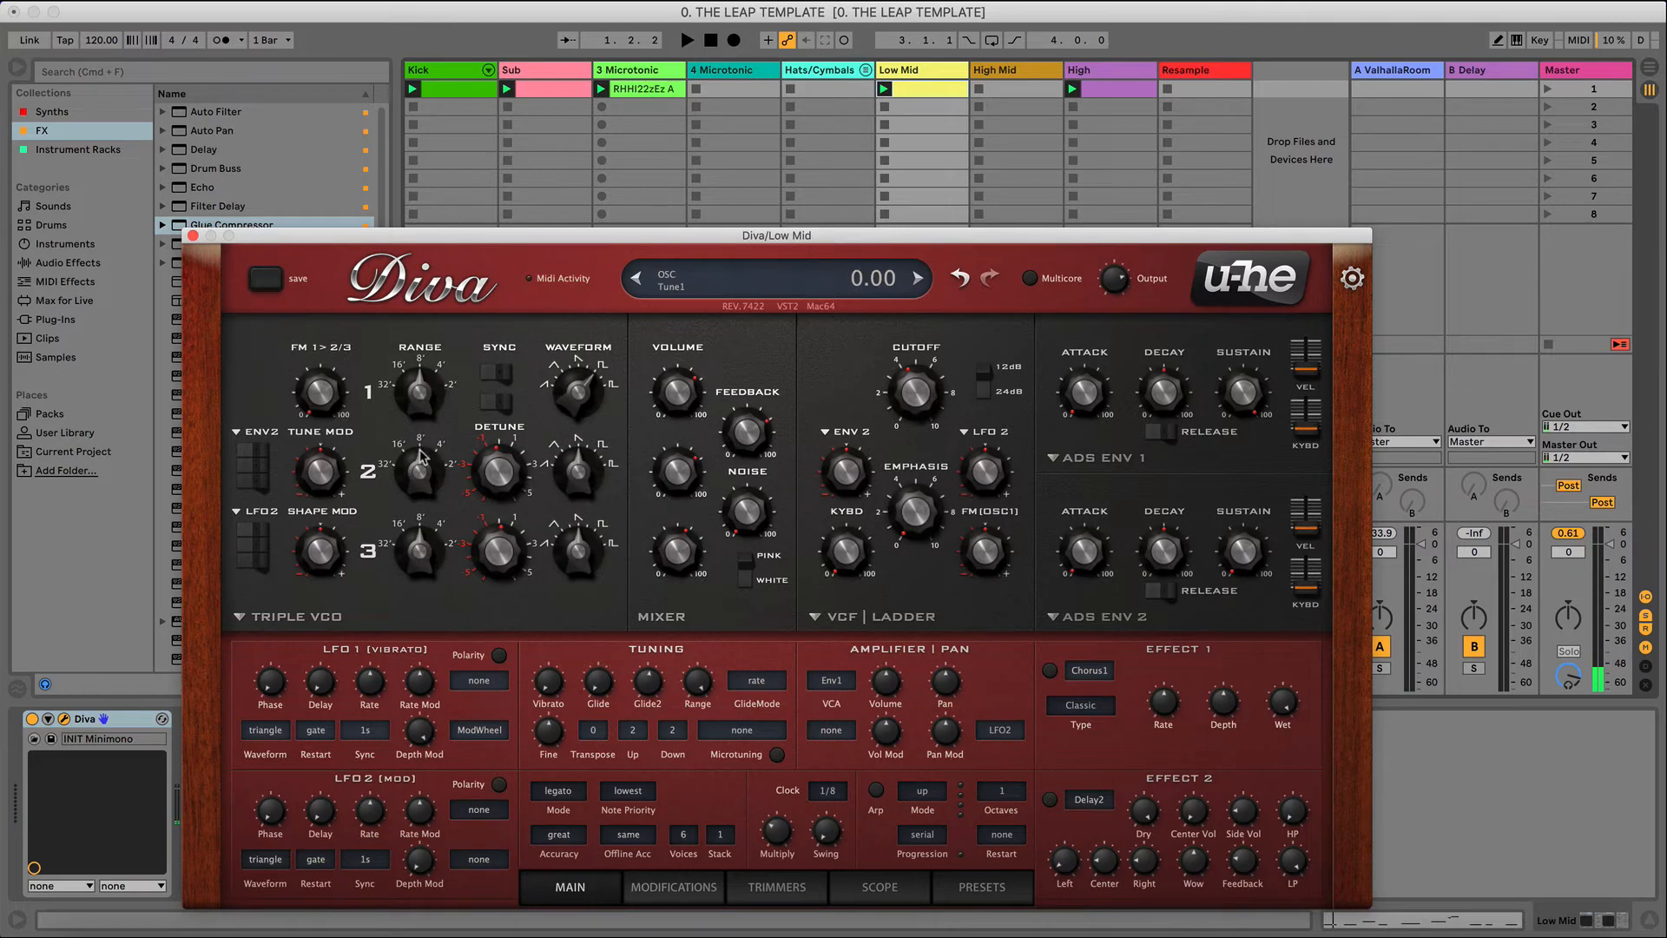
left_click_drag(420, 456, 419, 487)
left_click_drag(476, 249, 645, 704)
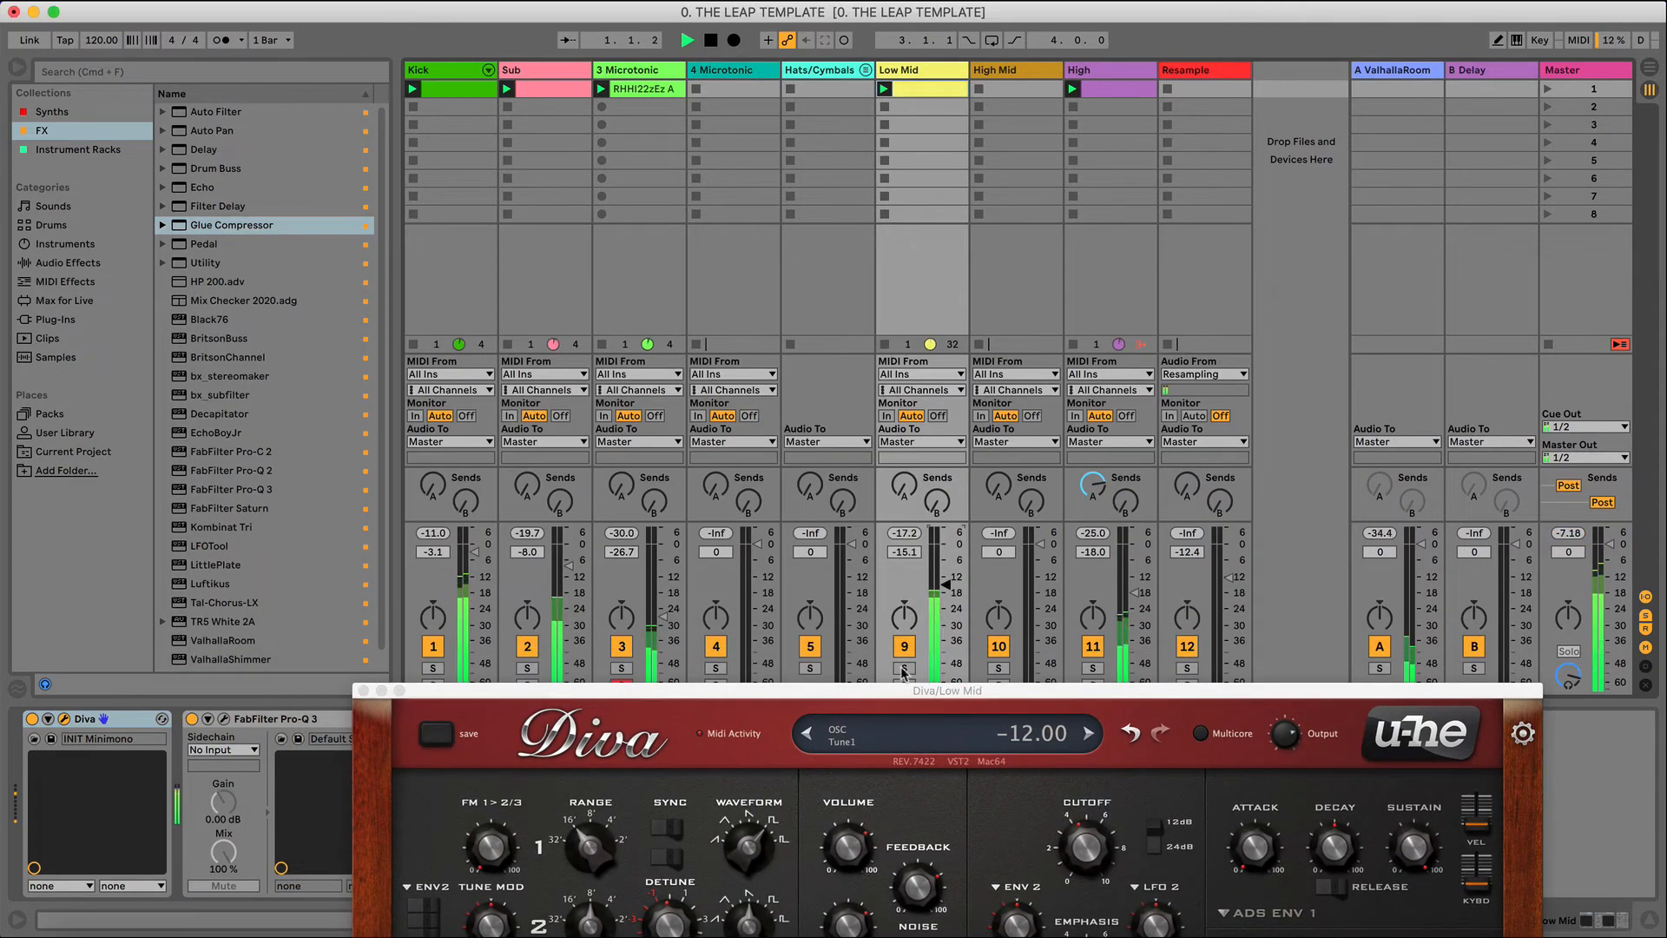
left_click_drag(895, 694, 708, 133)
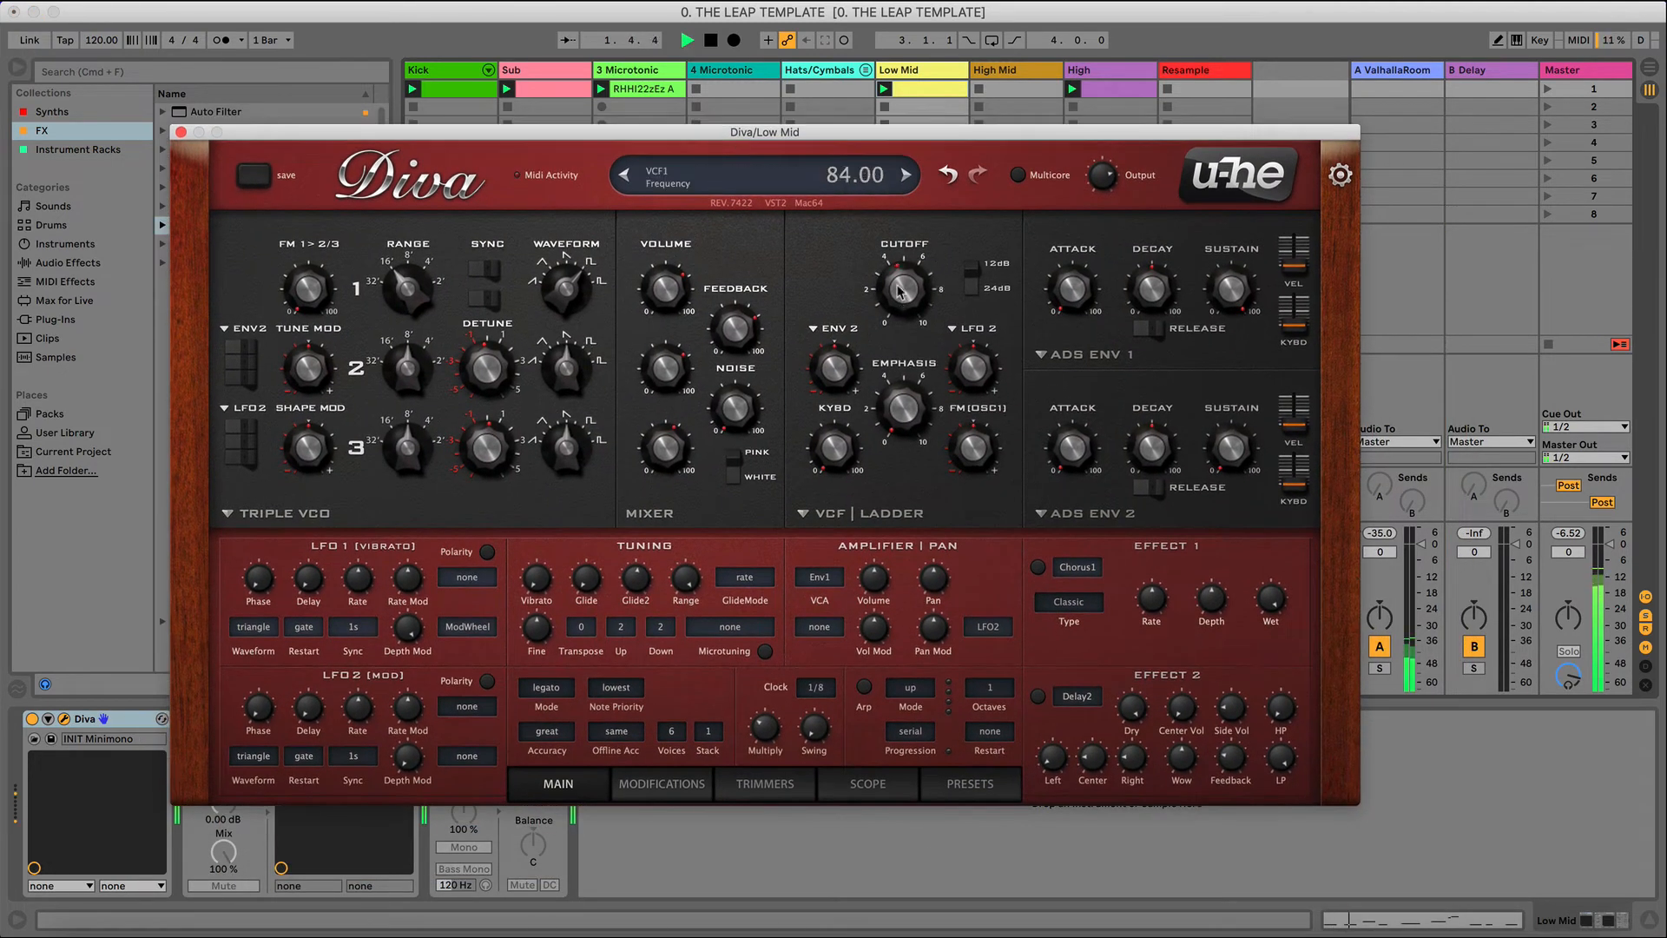
- Sweep Diva's filter cutoff, then switch on envelope 1's release and adjust its decay
left_click_drag(900, 291, 906, 258)
left_click_drag(907, 292, 922, 323)
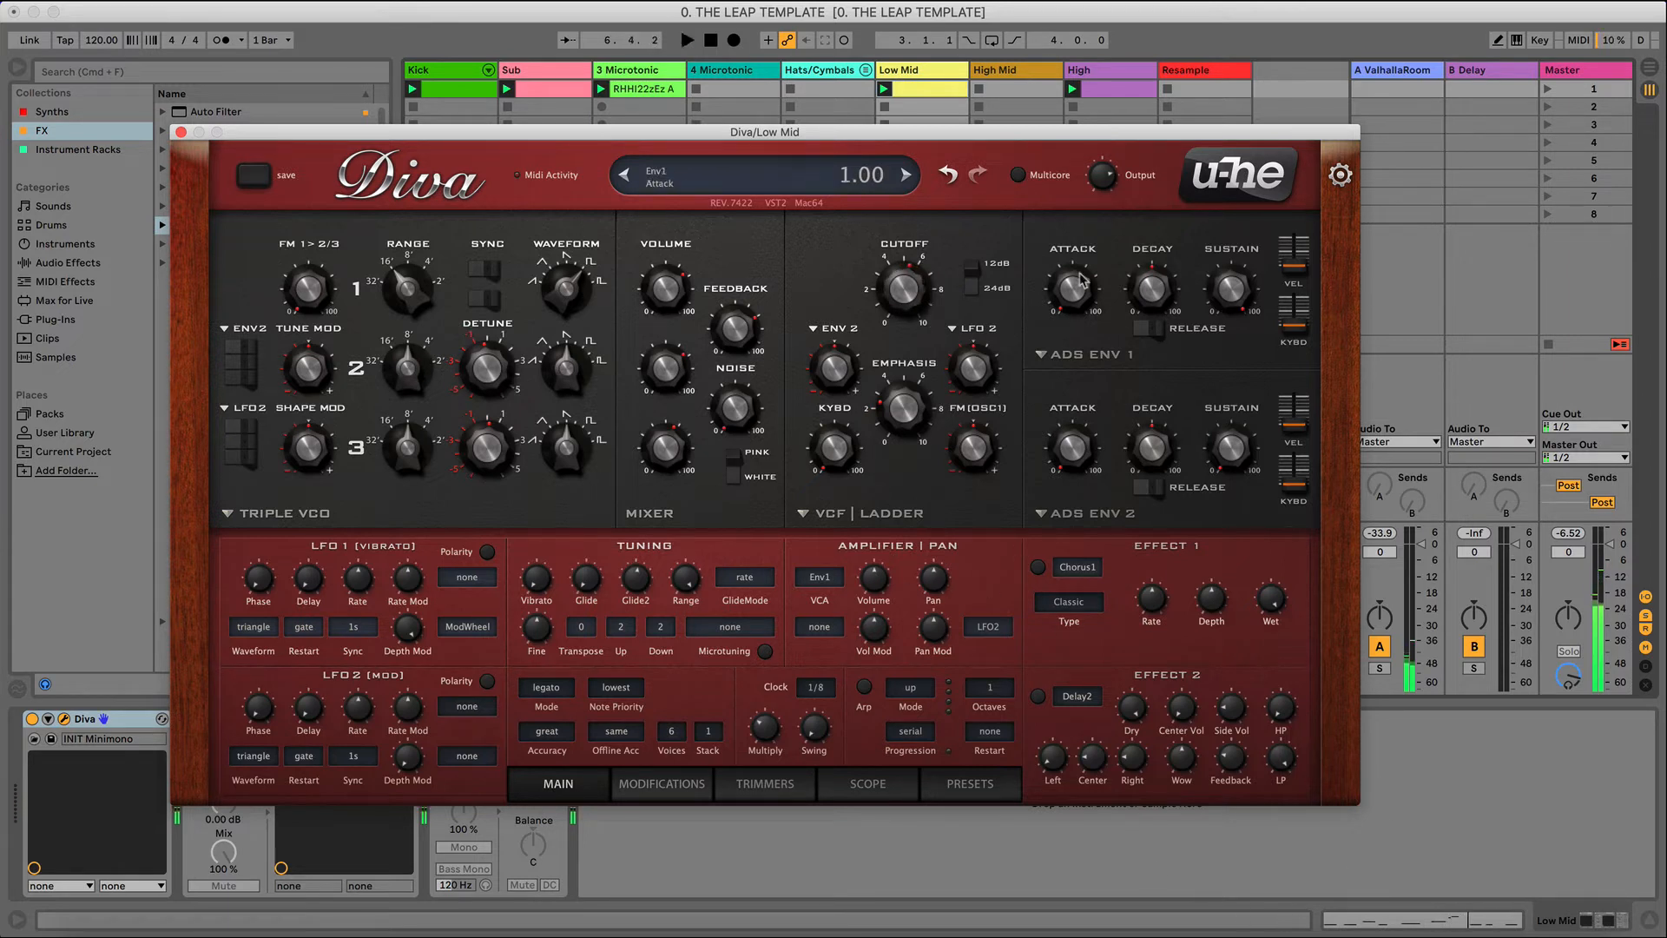
left_click(1171, 341)
left_click(1172, 342)
left_click(1158, 332)
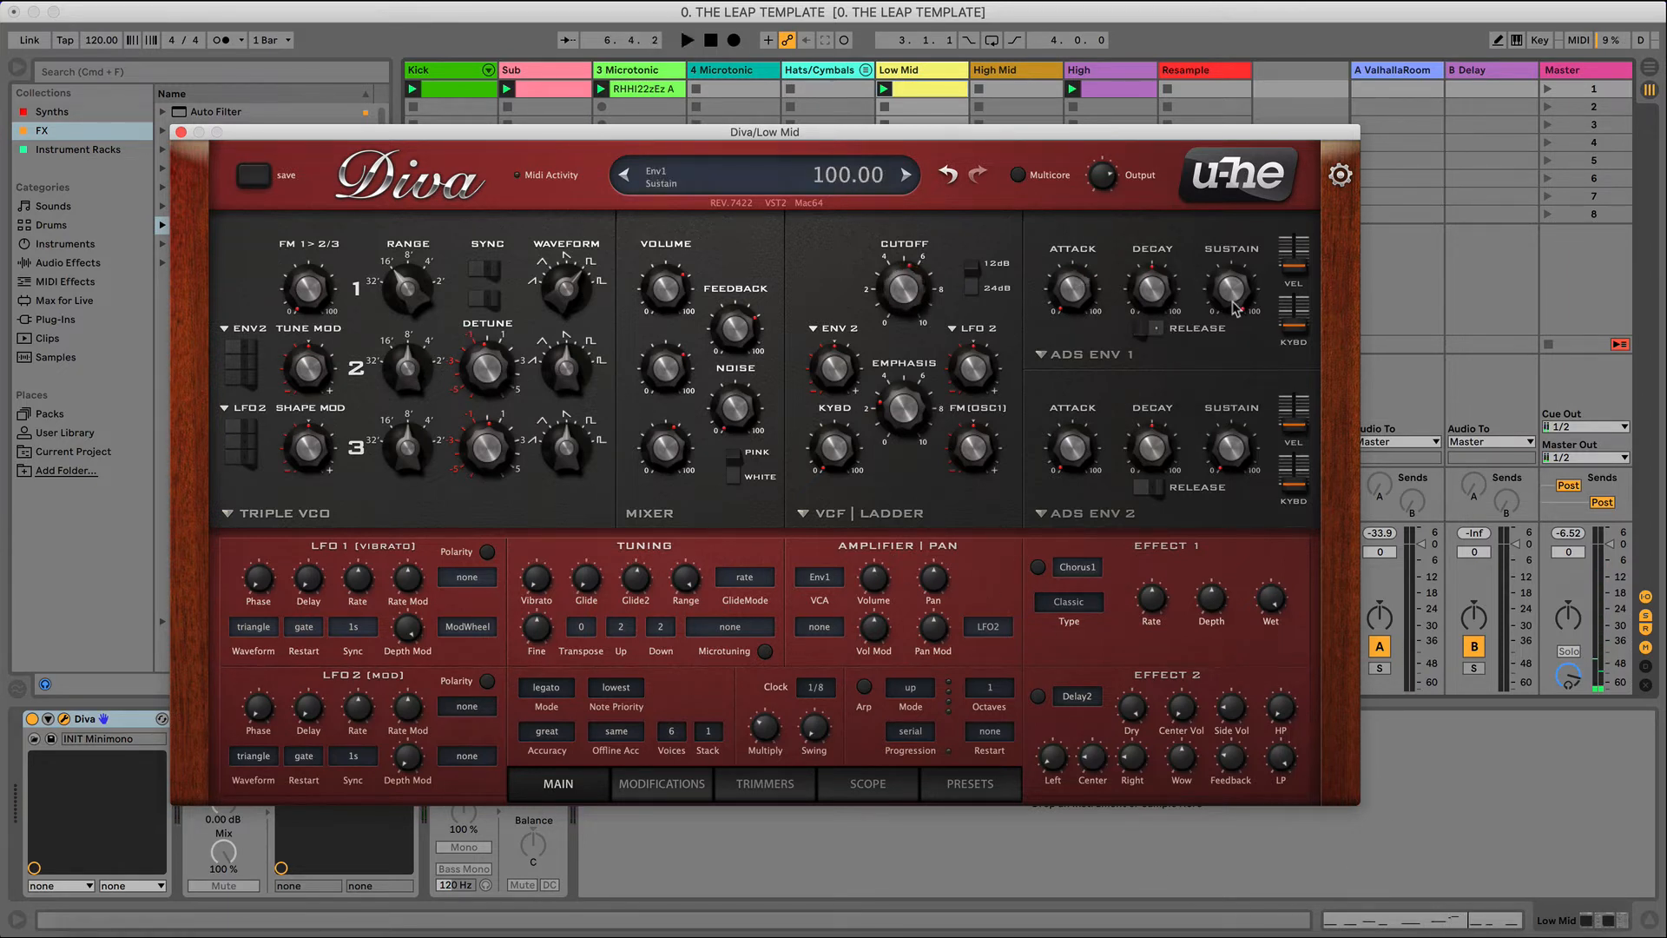
left_click_drag(1167, 283, 1169, 289)
key("space")
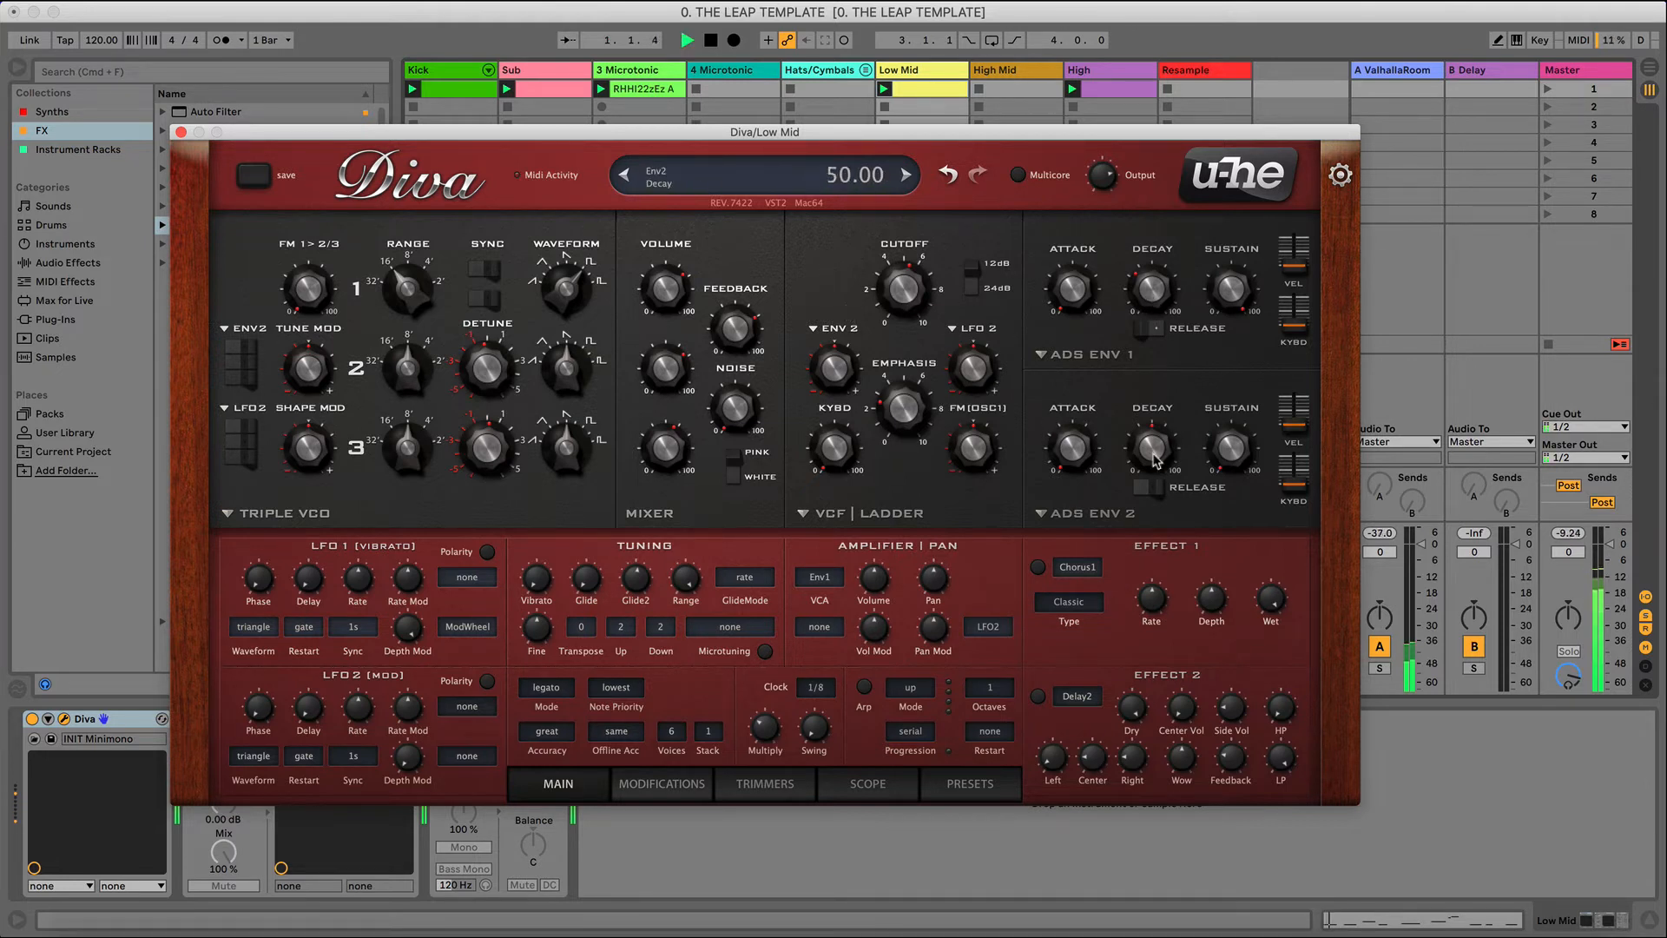
- Switch Diva's Effect 2 on with the Plate2 module, then set the Low Mid track's volume to -16.0 dB
left_click(1054, 695)
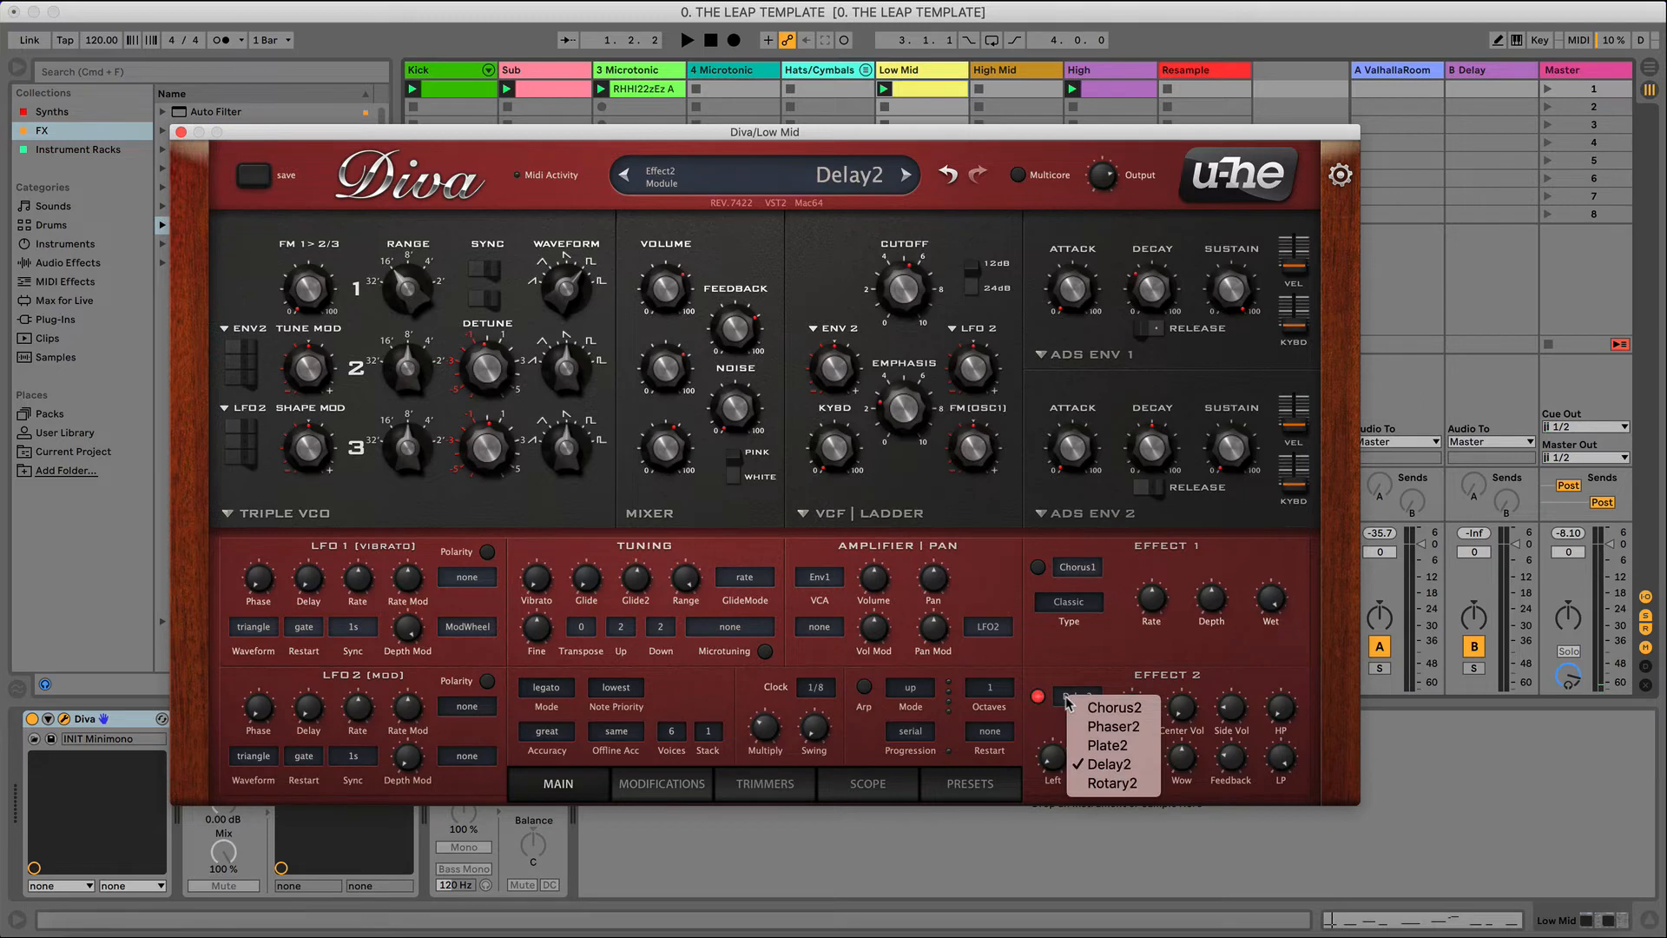
left_click(1092, 747)
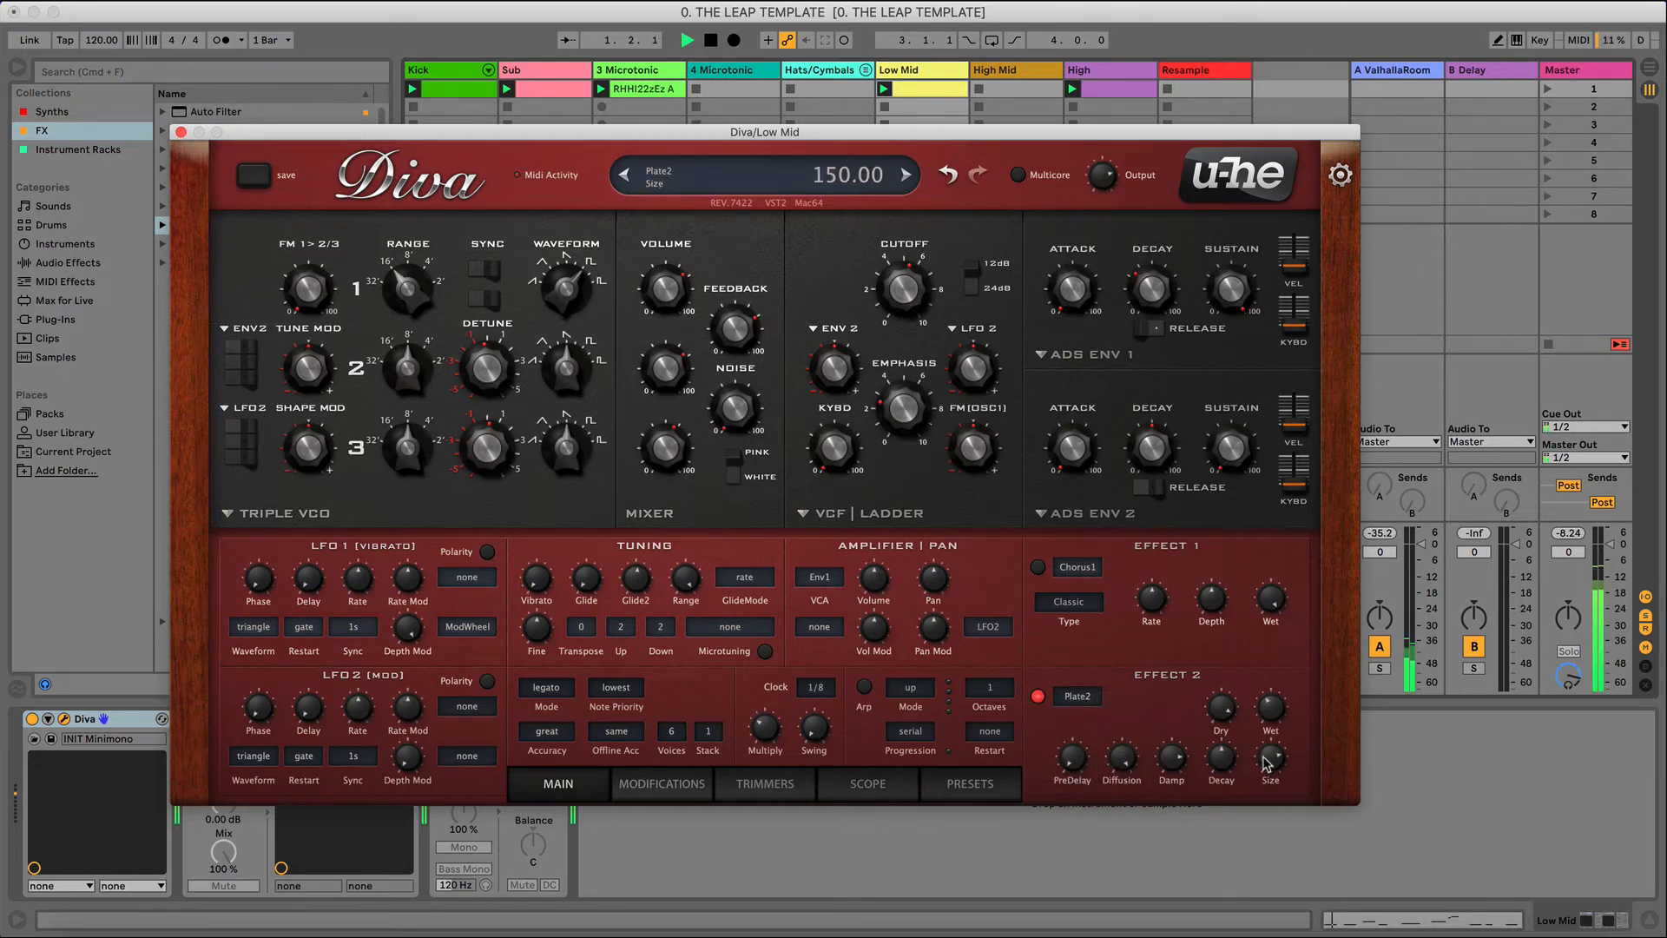
key("space")
left_click(180, 133)
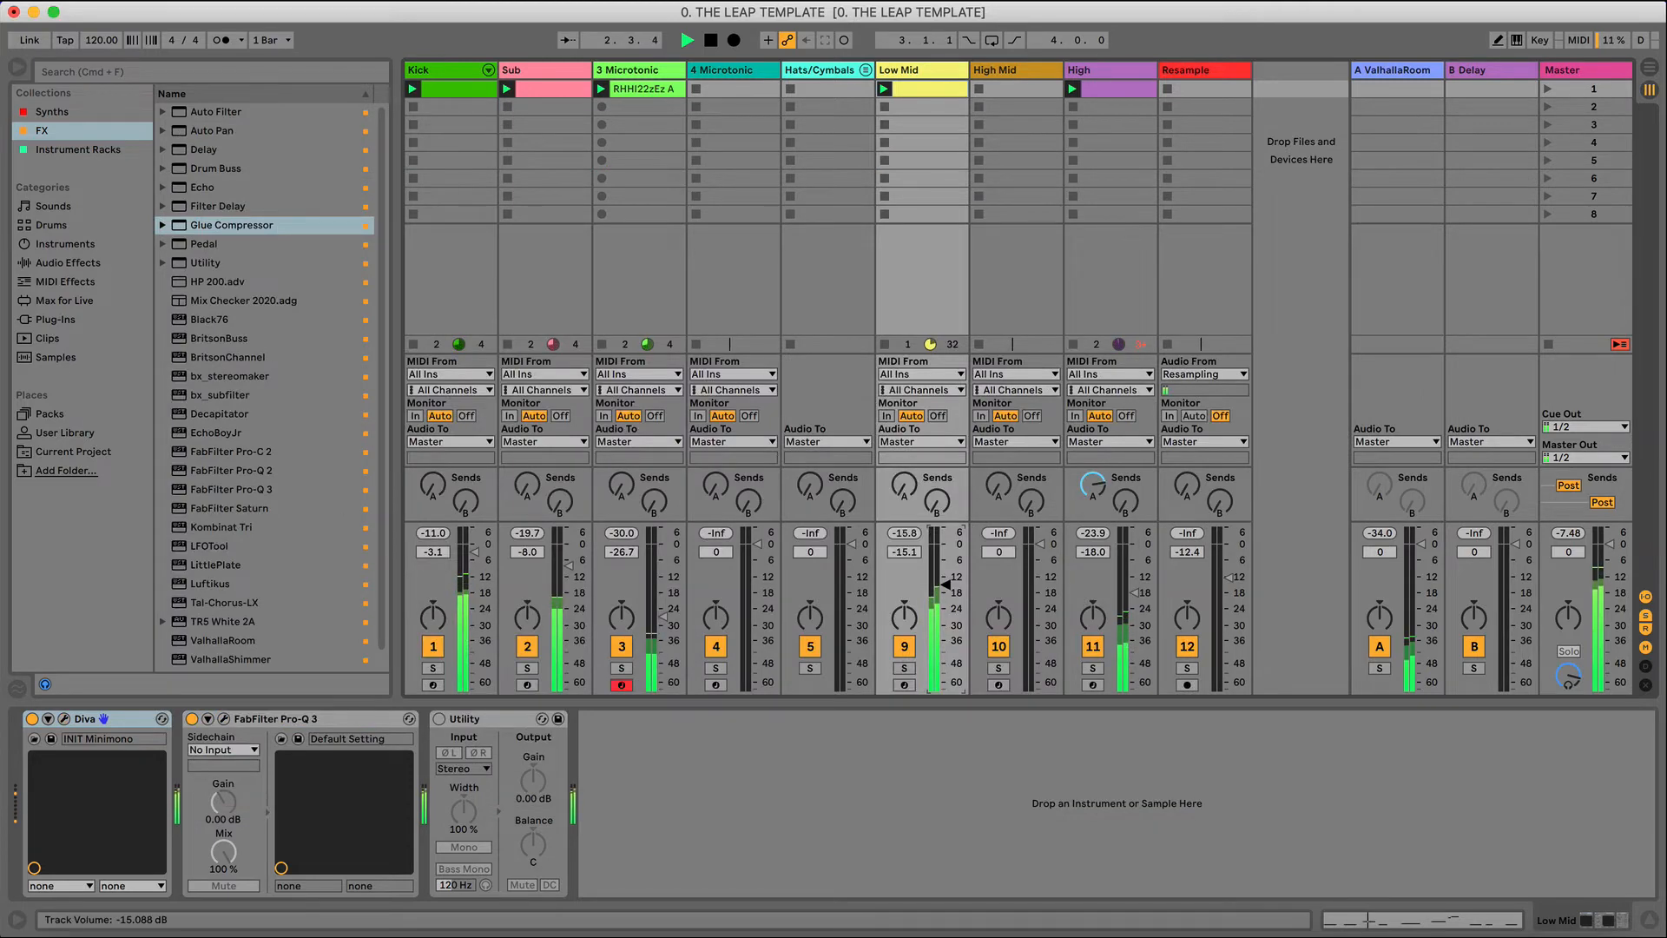
left_click_drag(945, 584, 945, 589)
- Show the Low Mid clip's notes and move the B1 note in bar 3 earlier to 3.1.1
left_click(1354, 918)
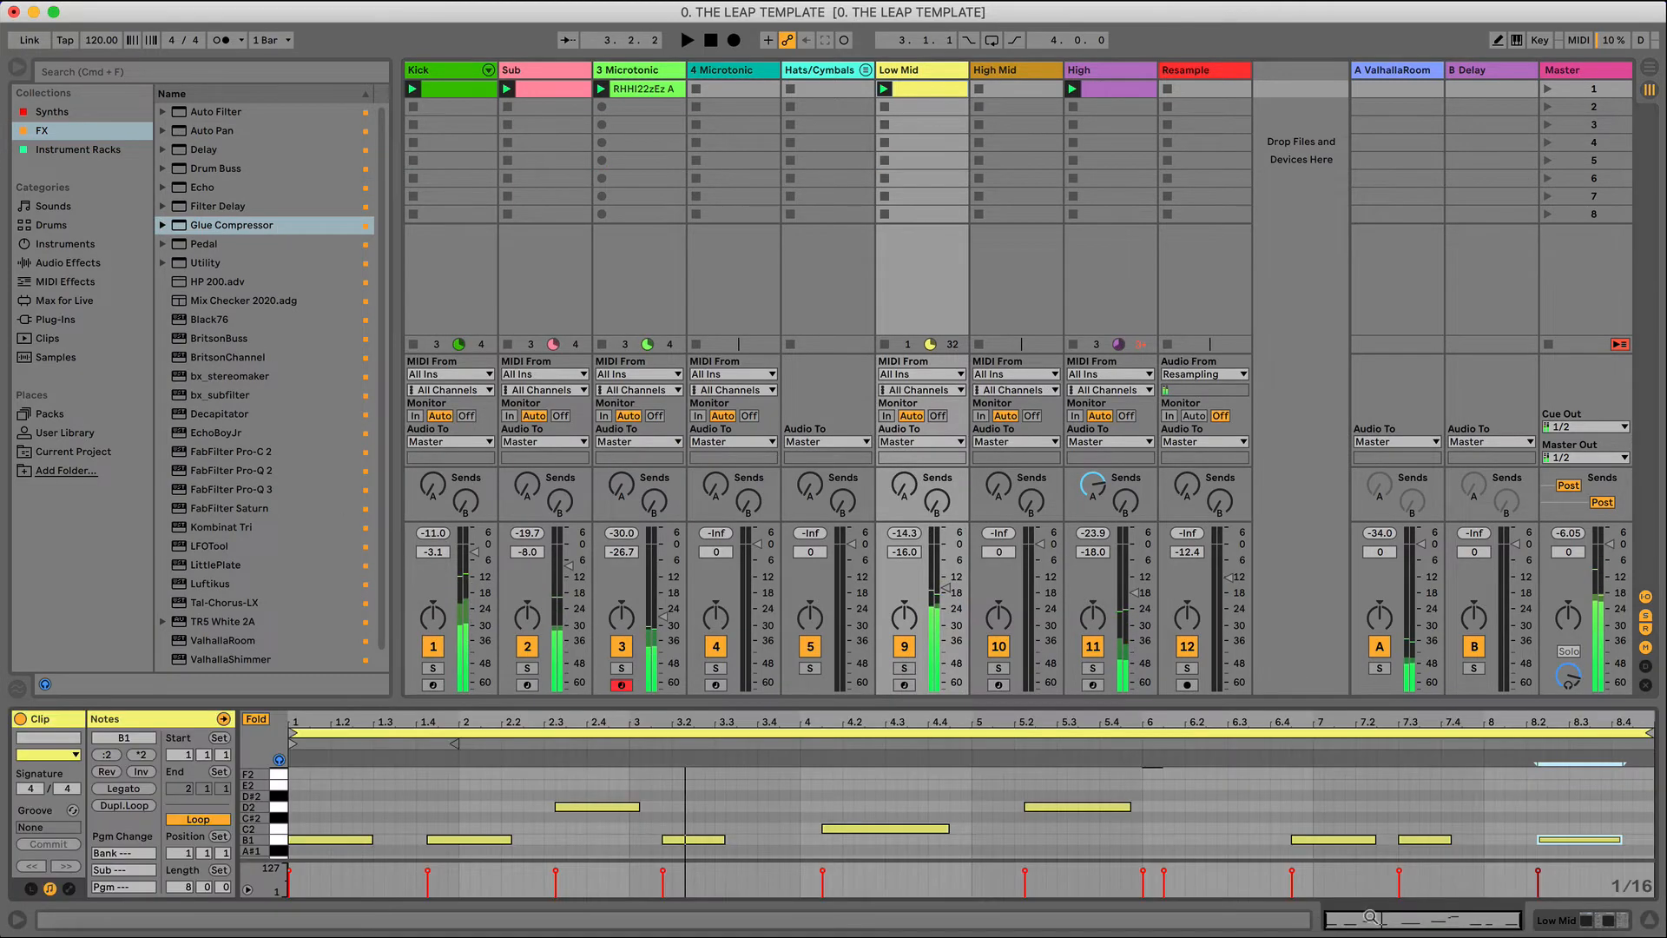
left_click(720, 840)
key("Left")
key("Left")
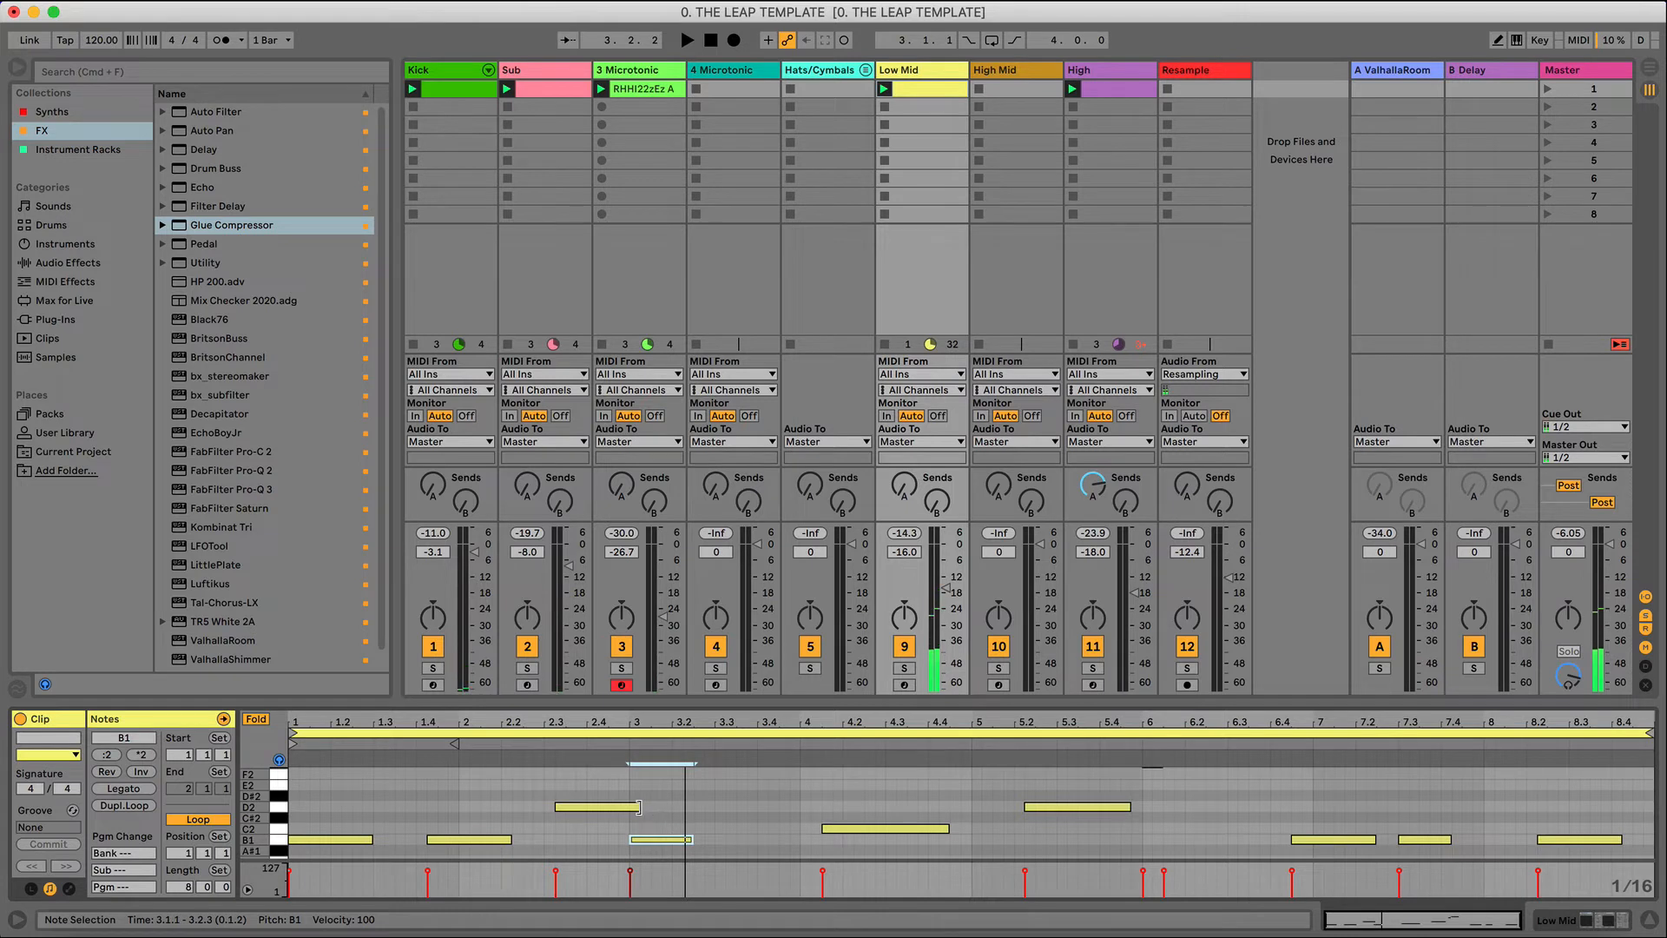
- Shorten the D2 note in bar 2 to a length of 0.1.1 and move it to 2.3.1
left_click_drag(636, 806, 607, 807)
key("space")
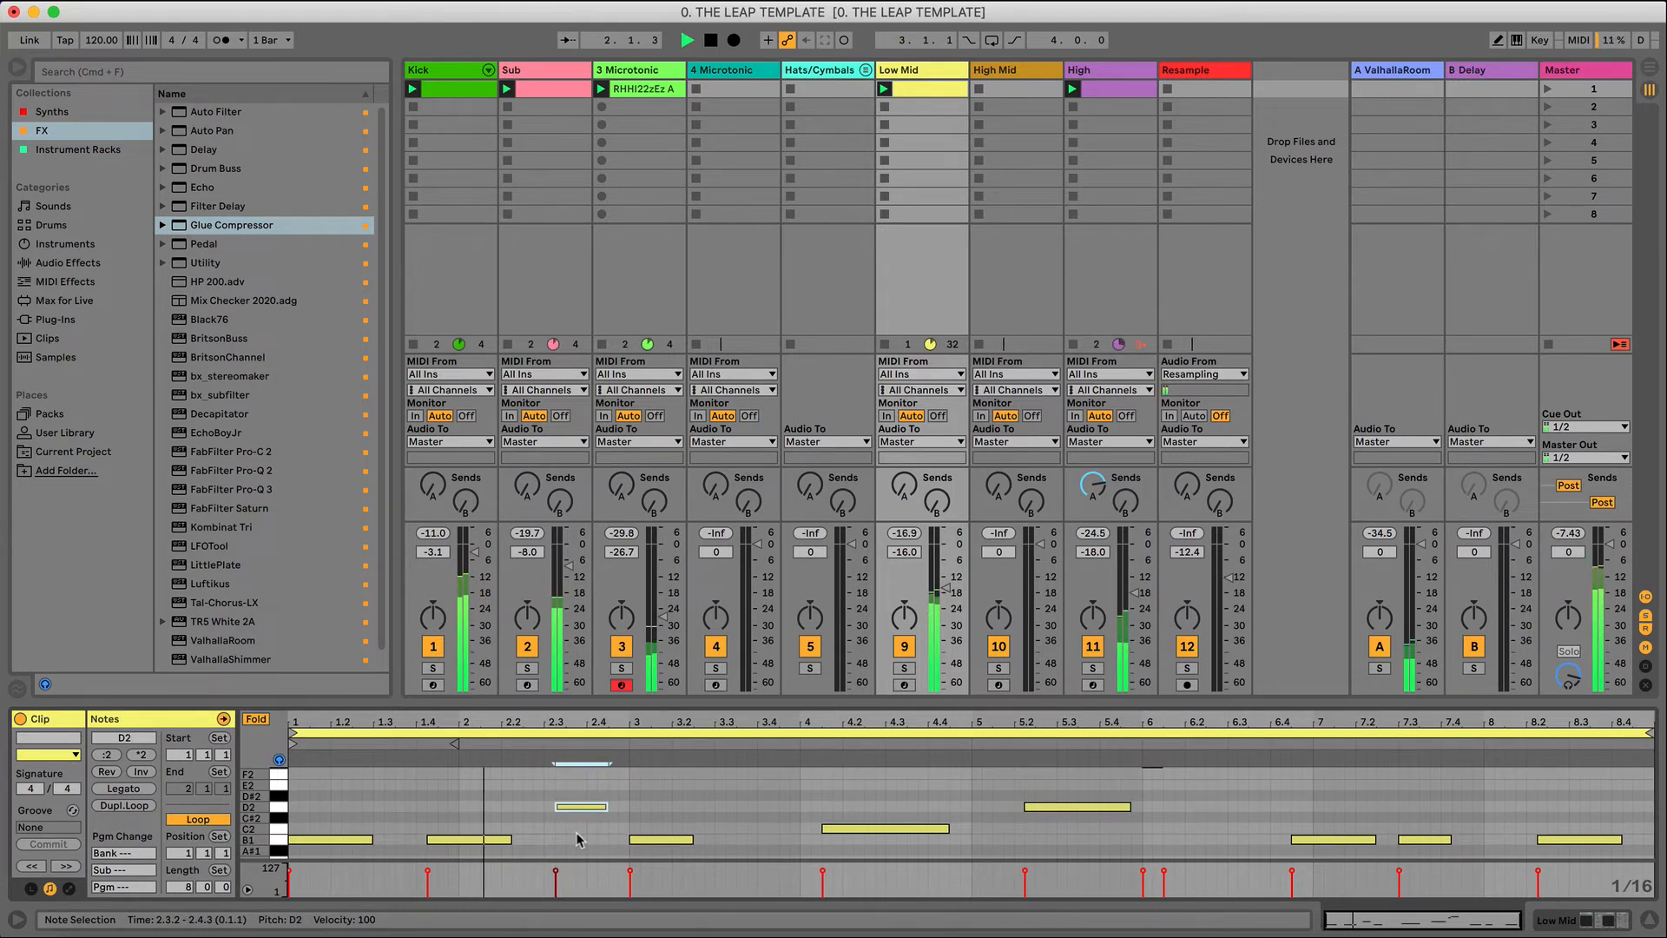
key("Left")
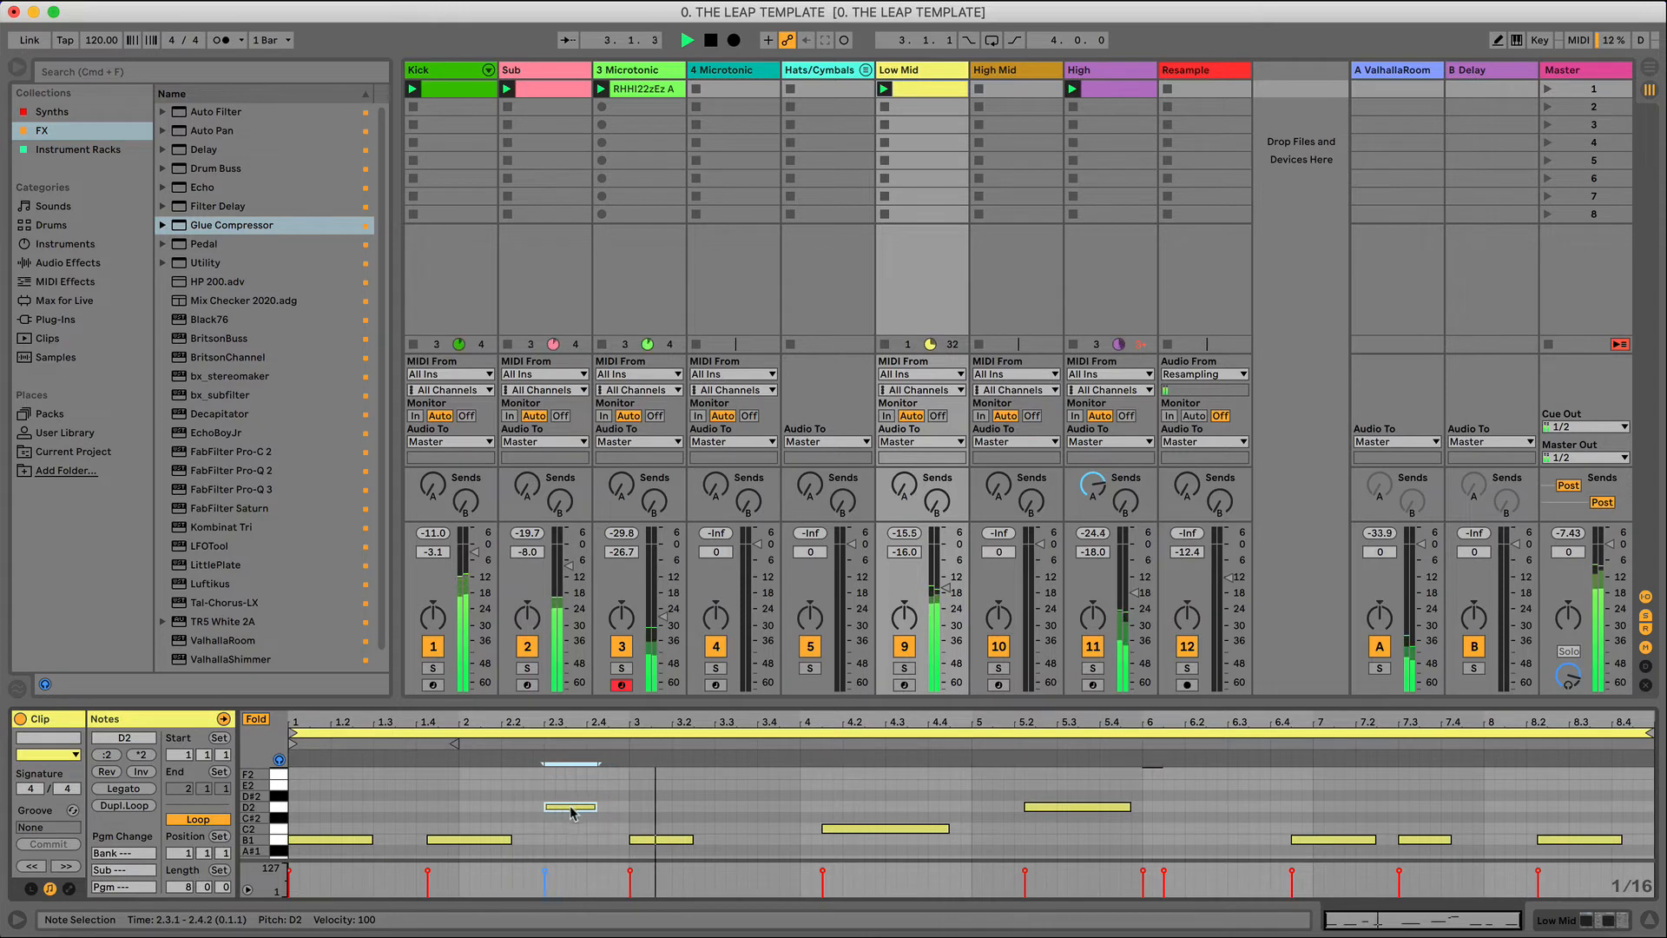
- Move the C2 note in bar 4 earlier to 4.1.1, listen to the result and stop playback
left_click(830, 830)
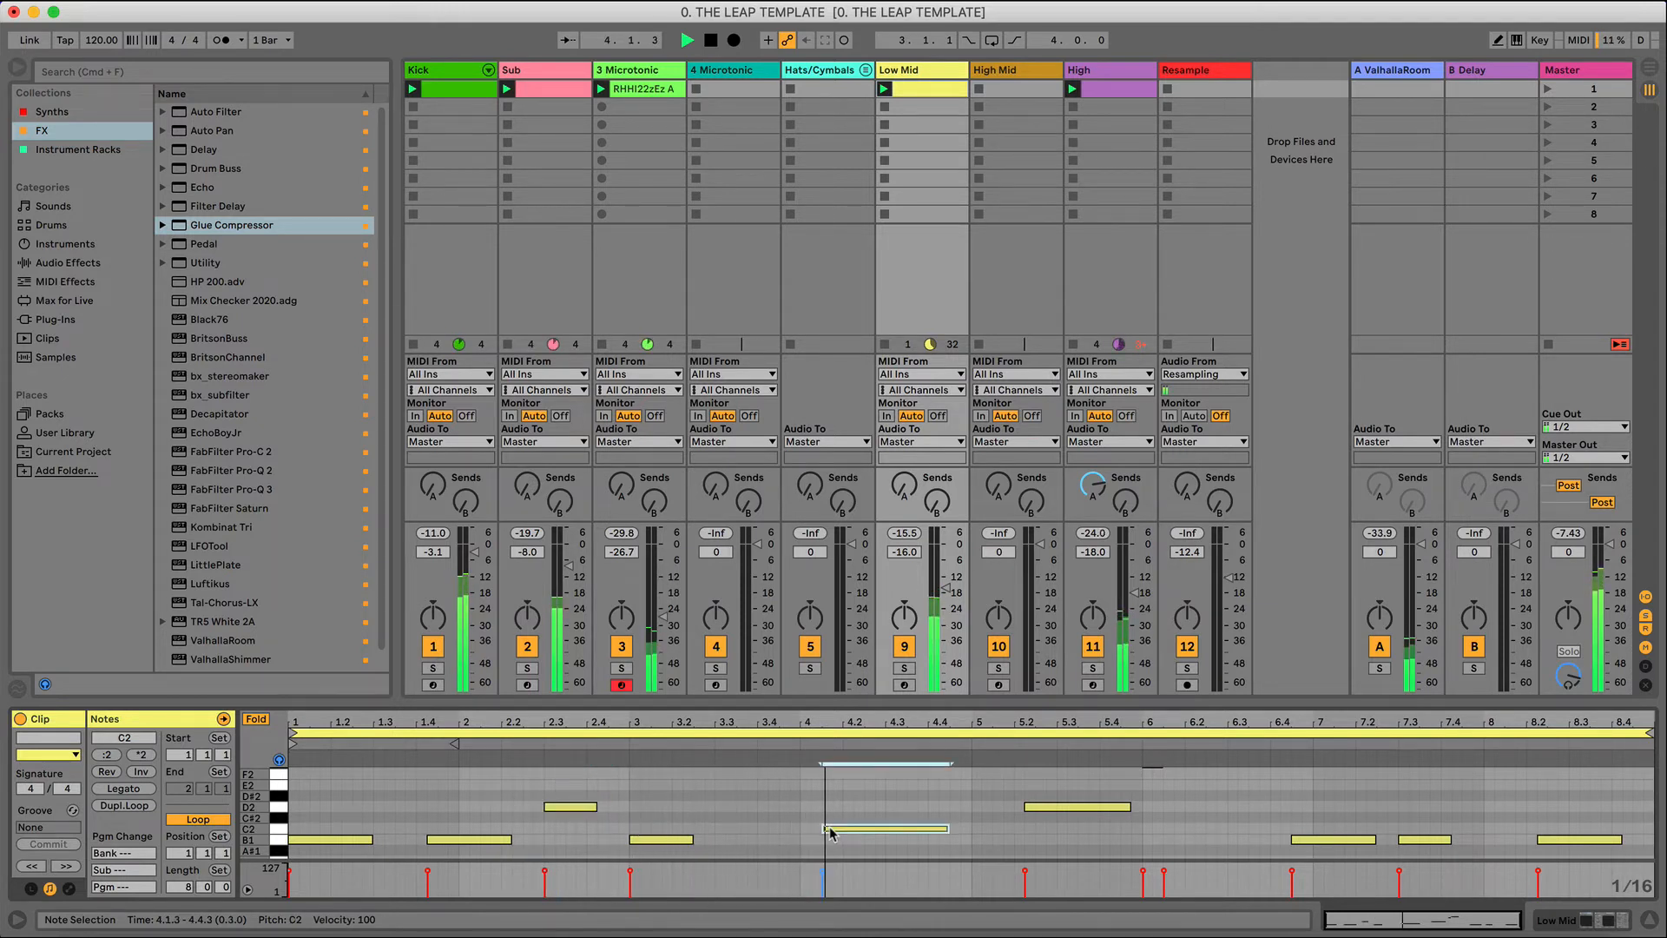
key("Left")
key("super+space")
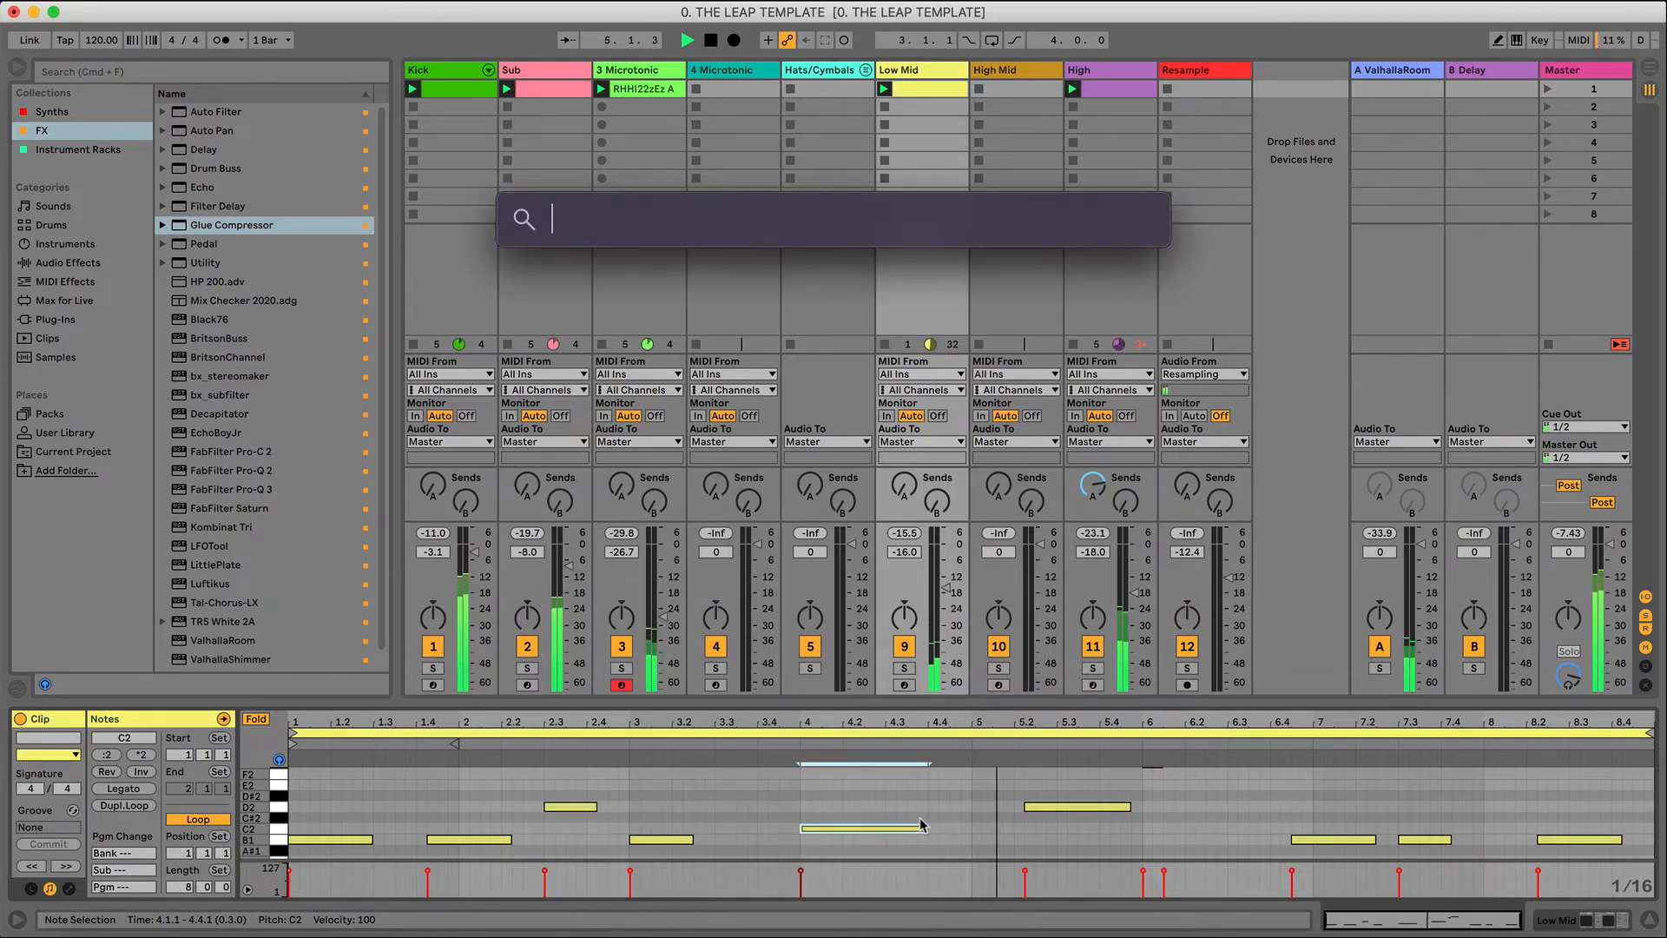
key("Escape")
key("Escape")
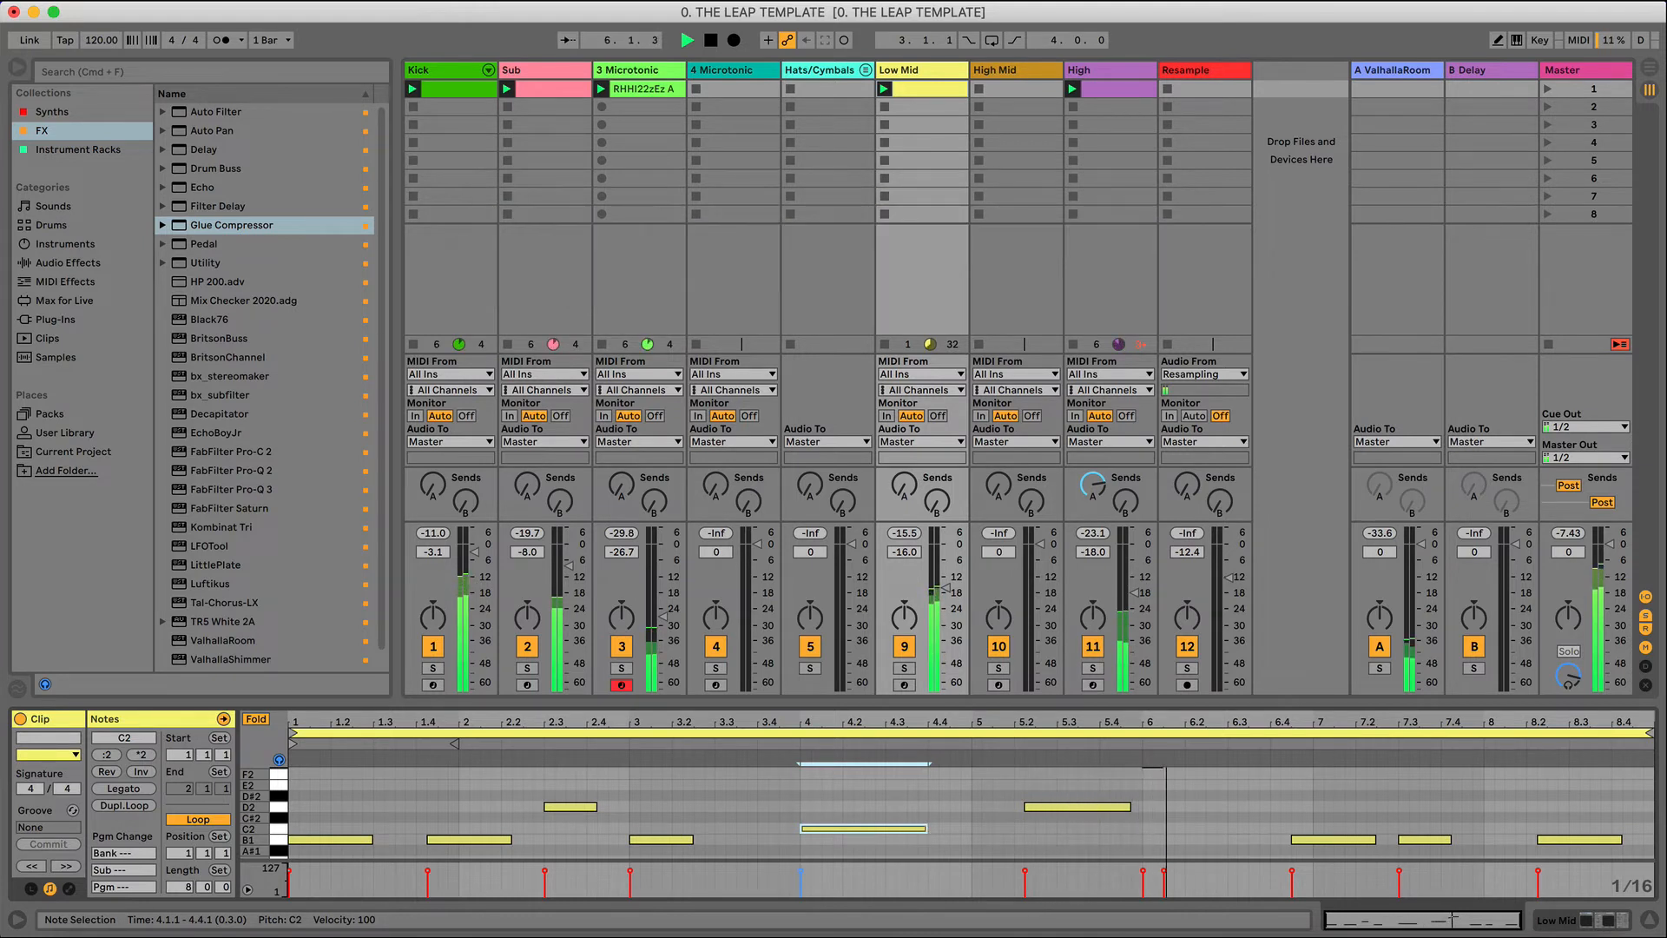
key("Escape")
key("space")
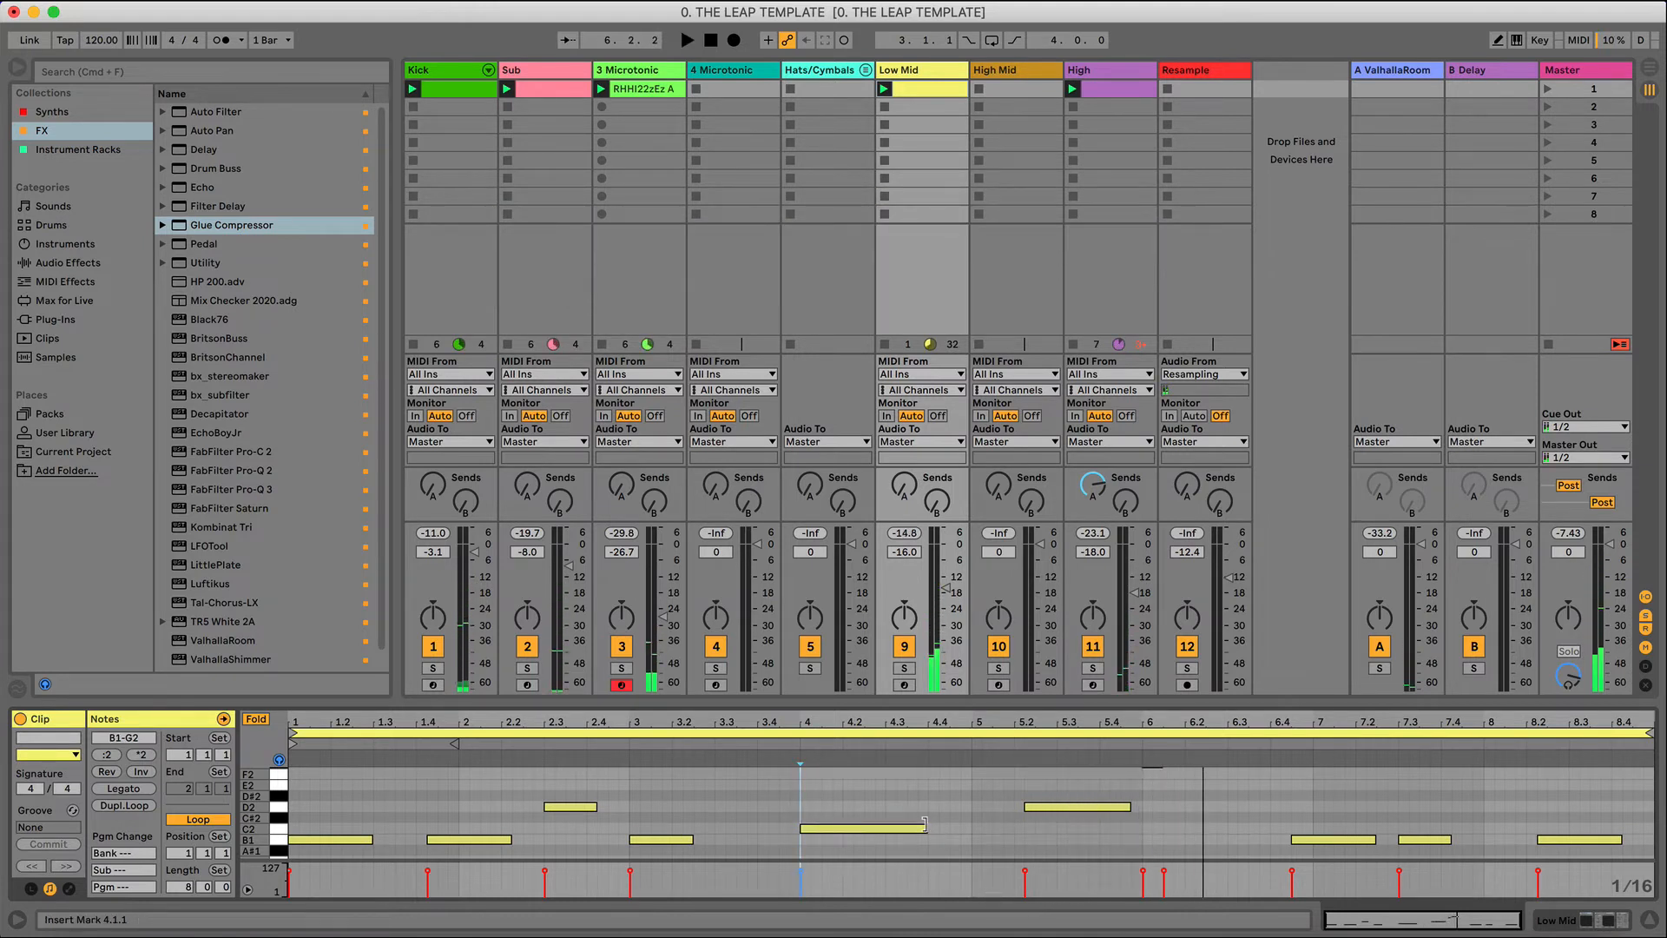
- Shorten the C2 note at 4.1.1 to two beats and duplicate it to 4.3.1, transposing the copy to C#2
left_click_drag(926, 829, 882, 823)
left_click(881, 823)
key("super+d")
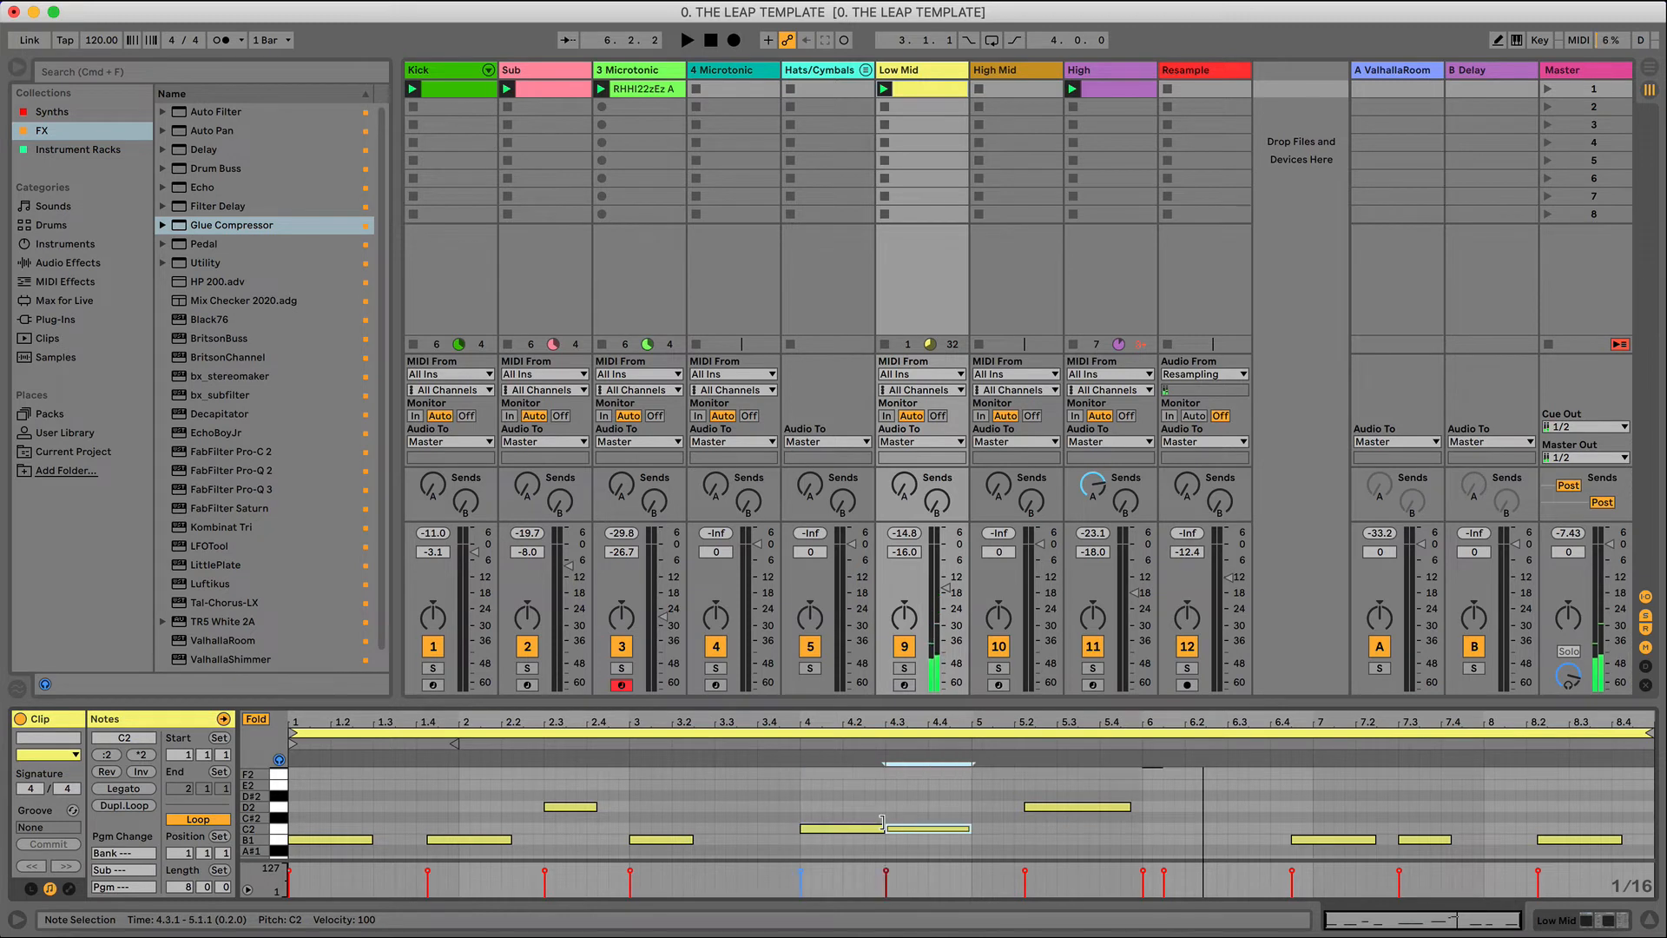
key("Up")
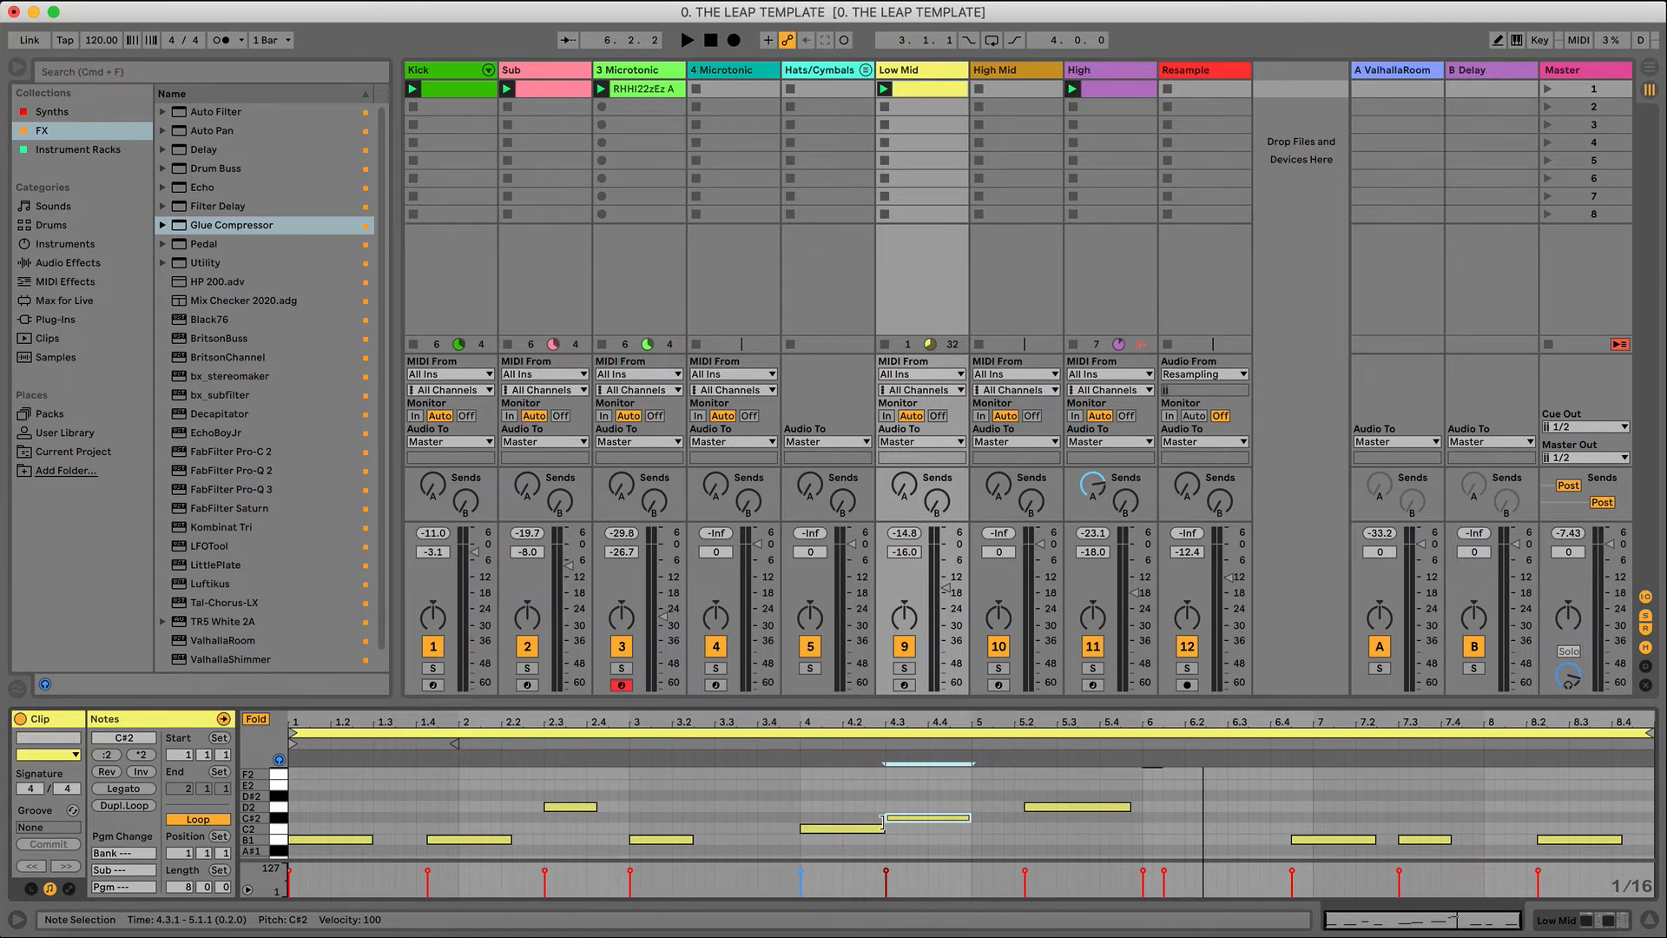
- Audition the clip from bar 4 and raise the note at 4.3.1 to D2
key("space")
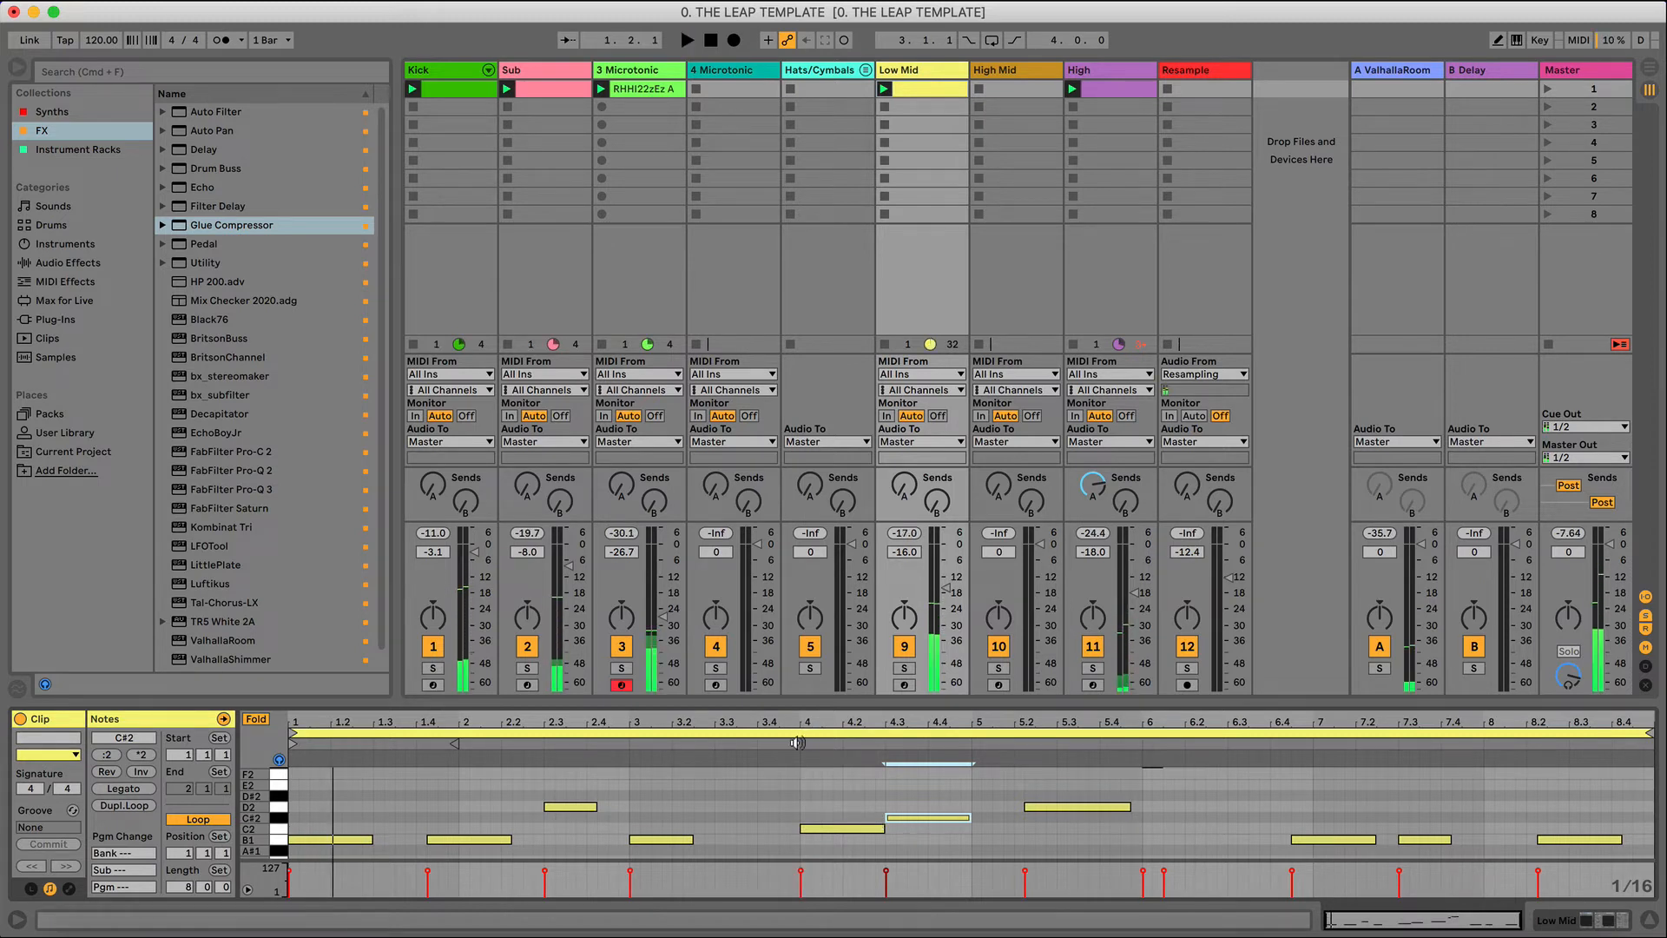
key("space")
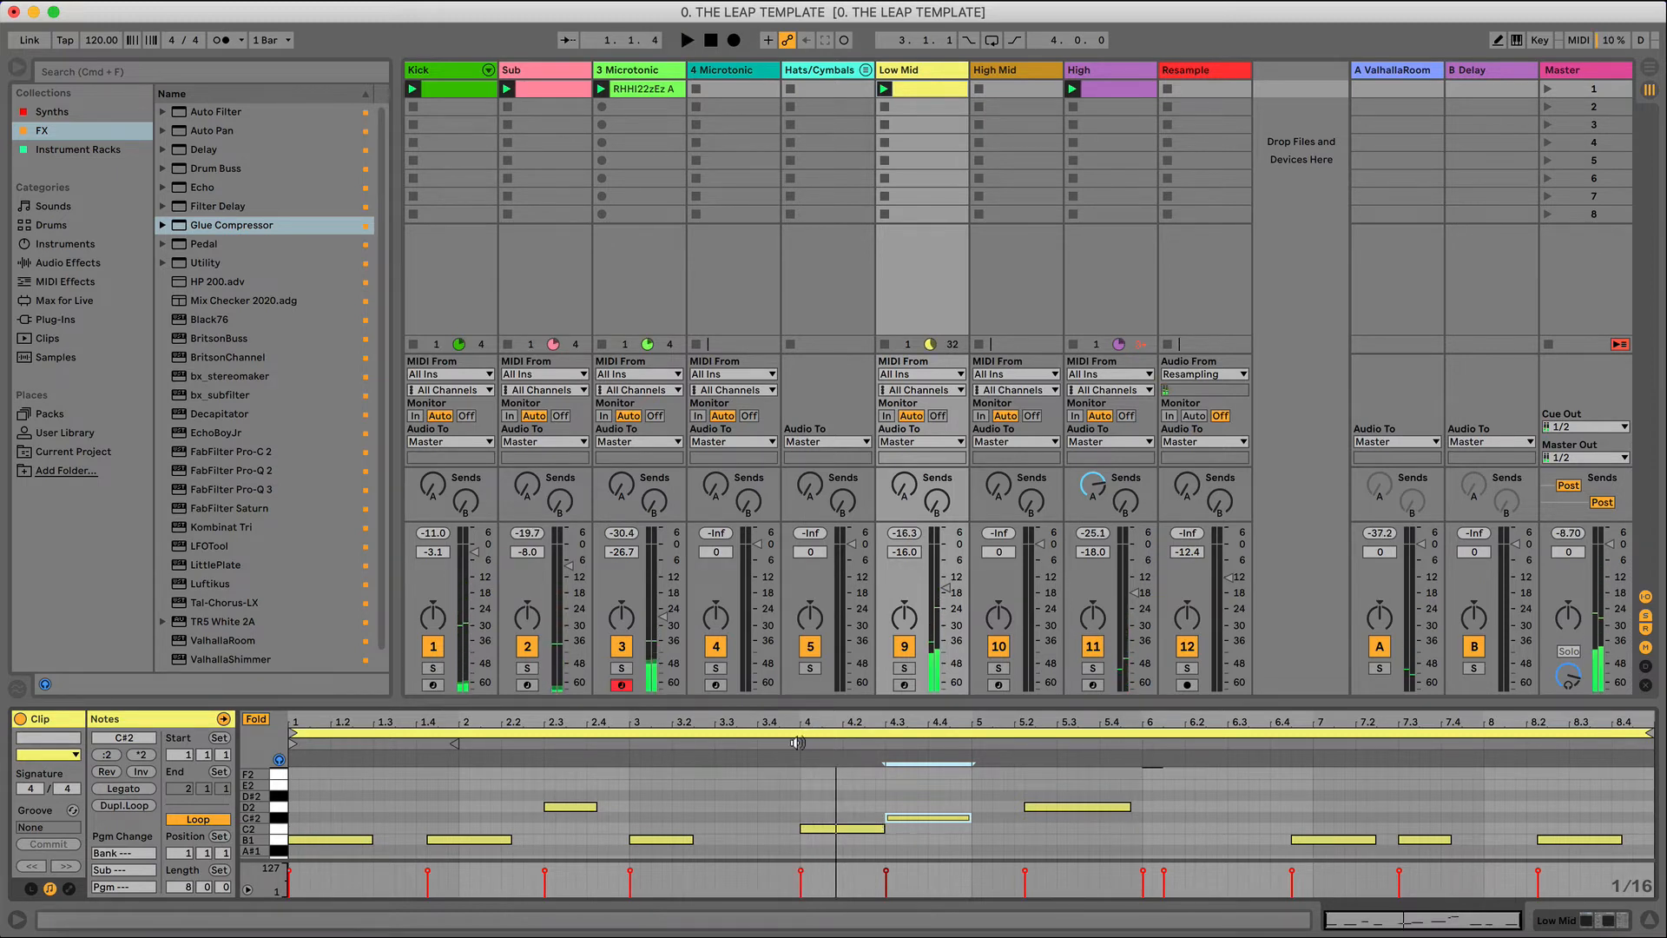
key("space")
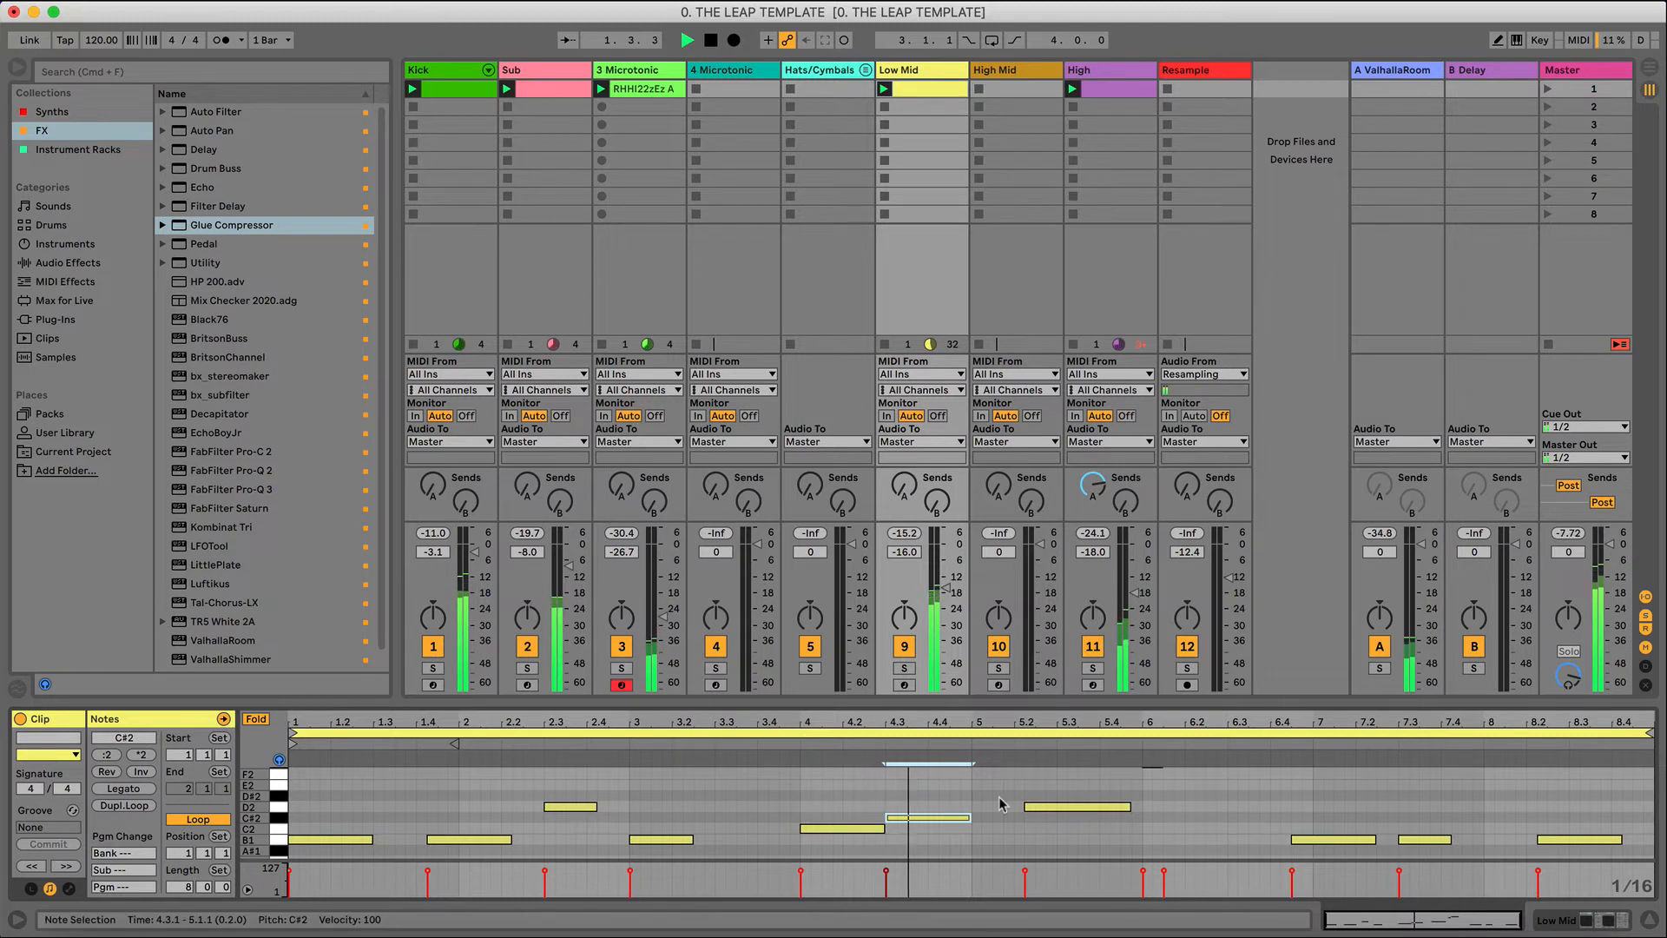
key("space")
key("Up")
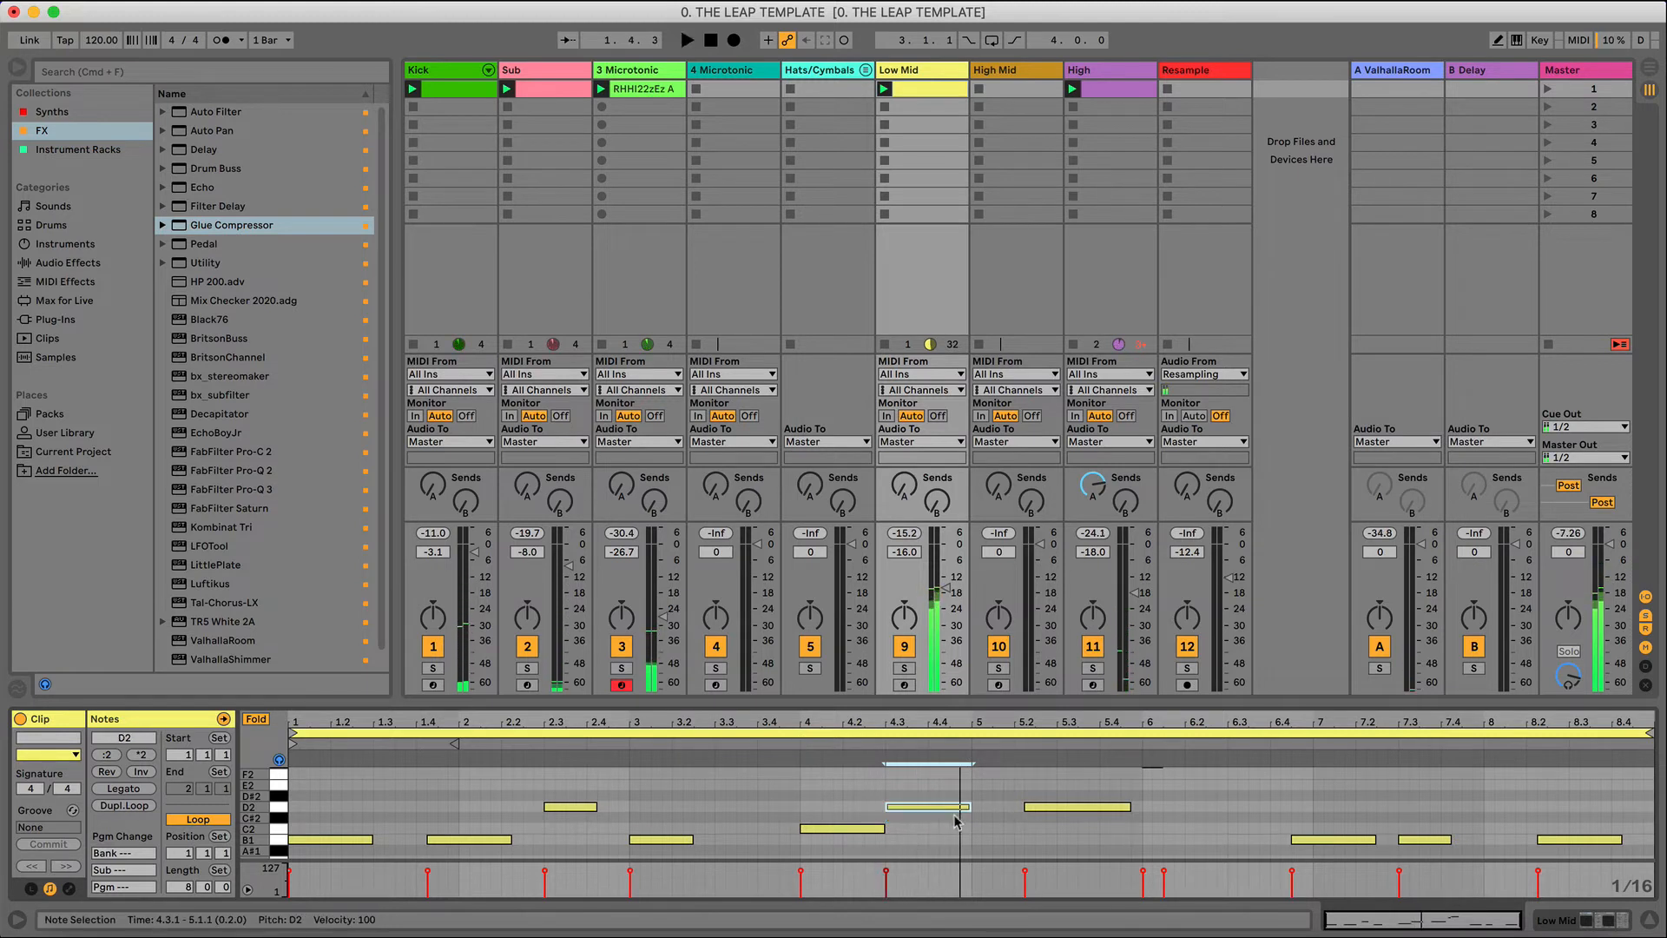
- Lower the D2 note in bar 5 to C2, start it at 5.1.1 and shorten it to about three sixteenths
left_click(1042, 807)
key("Down")
key("Down")
key("Left")
key("Left")
key("Left")
key("Left")
key("Left")
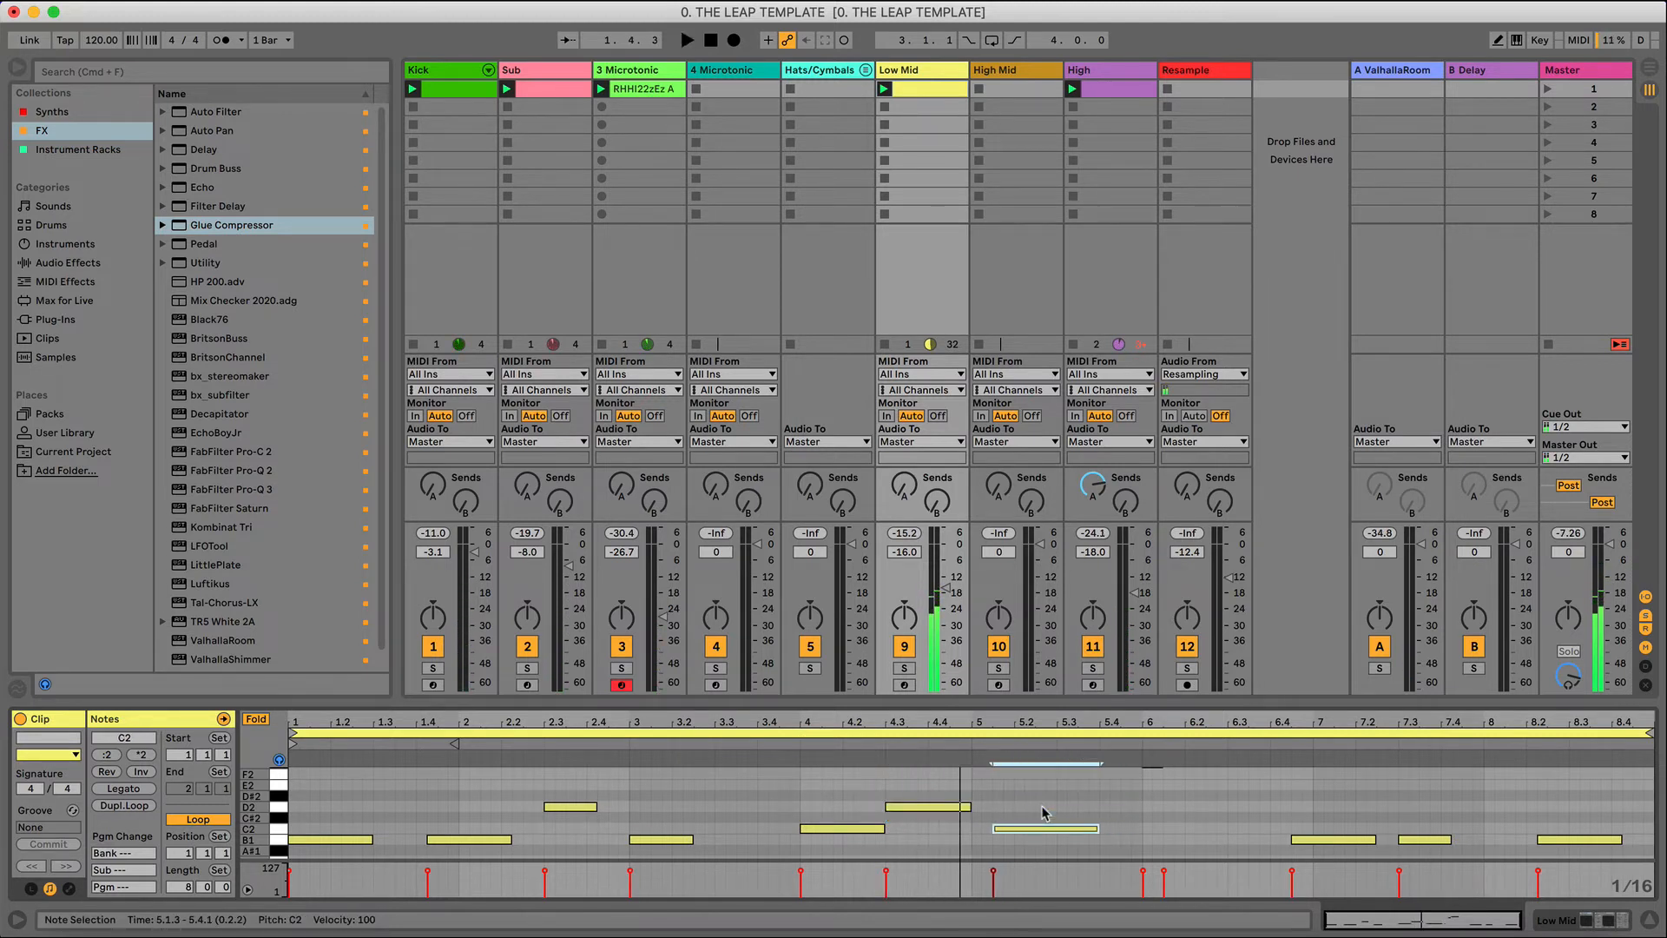
left_click_drag(1074, 827, 1000, 826)
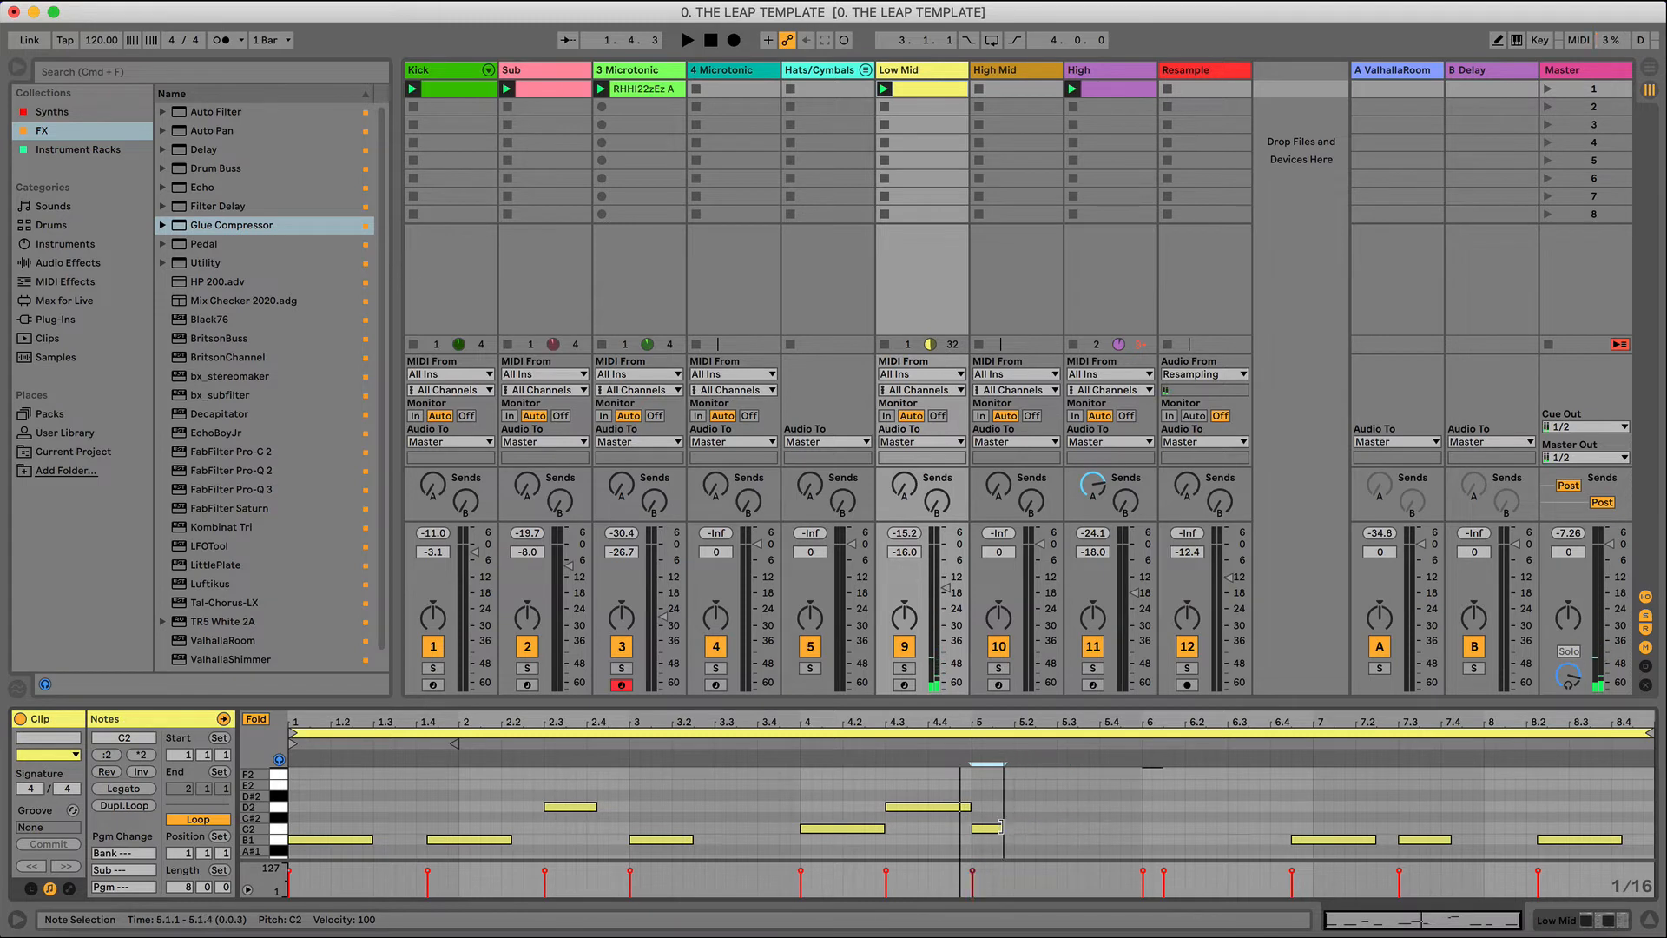
- Lower the two short C2 notes at 5.1.1 and 5.1.3 to B1, auditioning the clip from just before bar 5
left_click(963, 747)
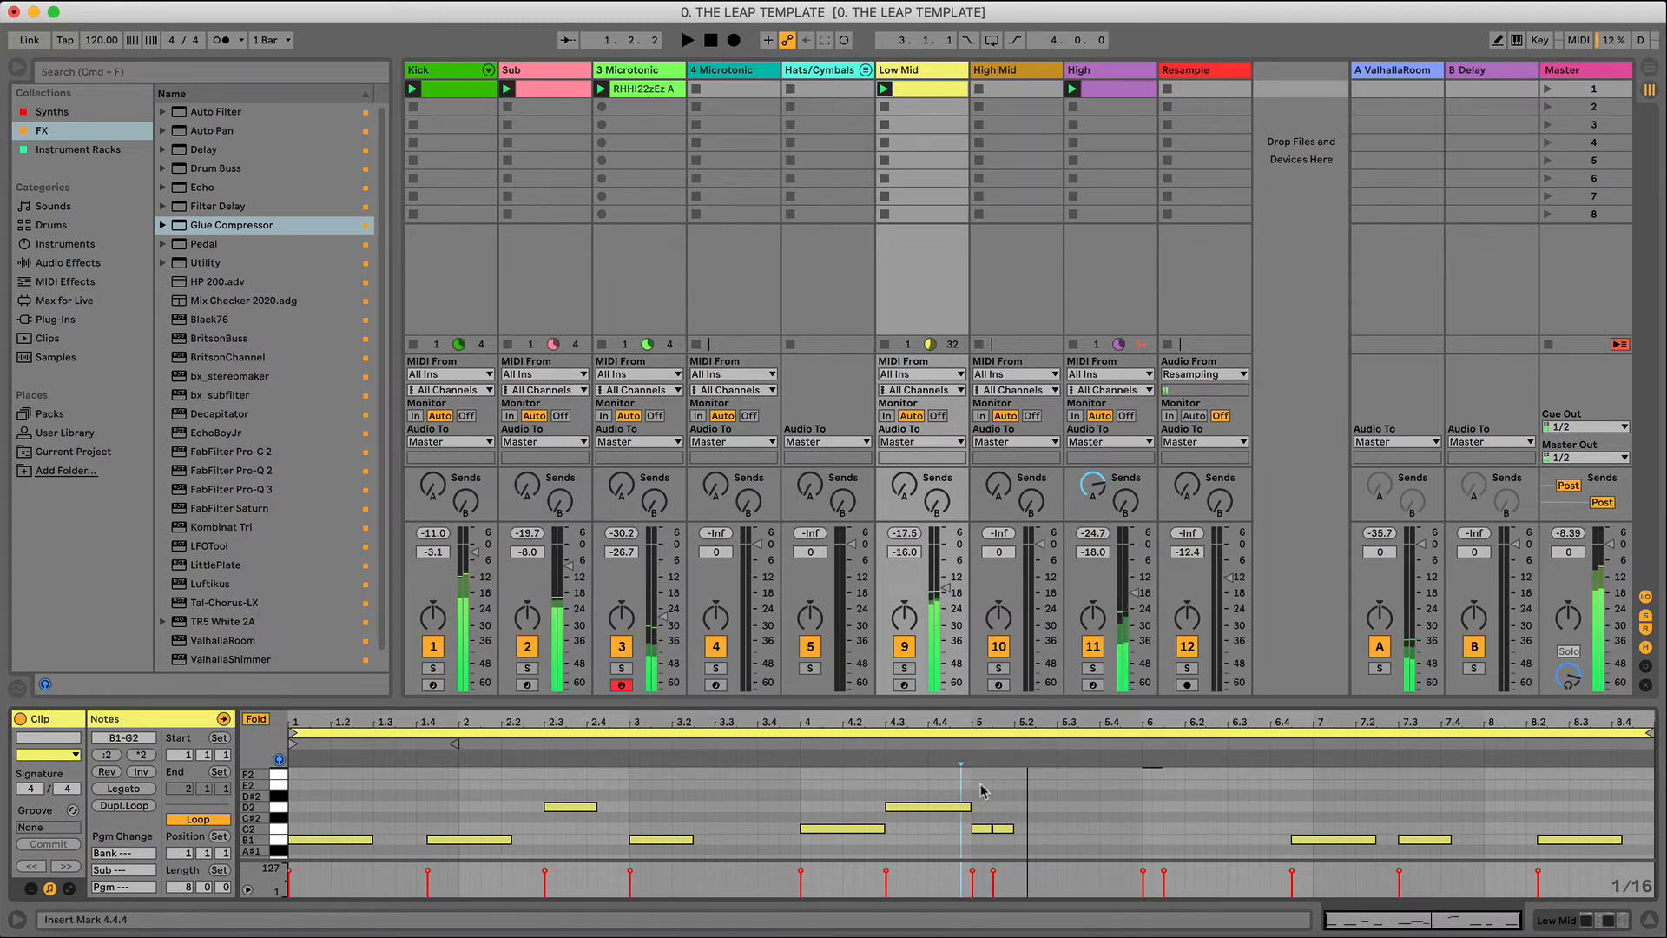
key("space")
left_click(979, 825)
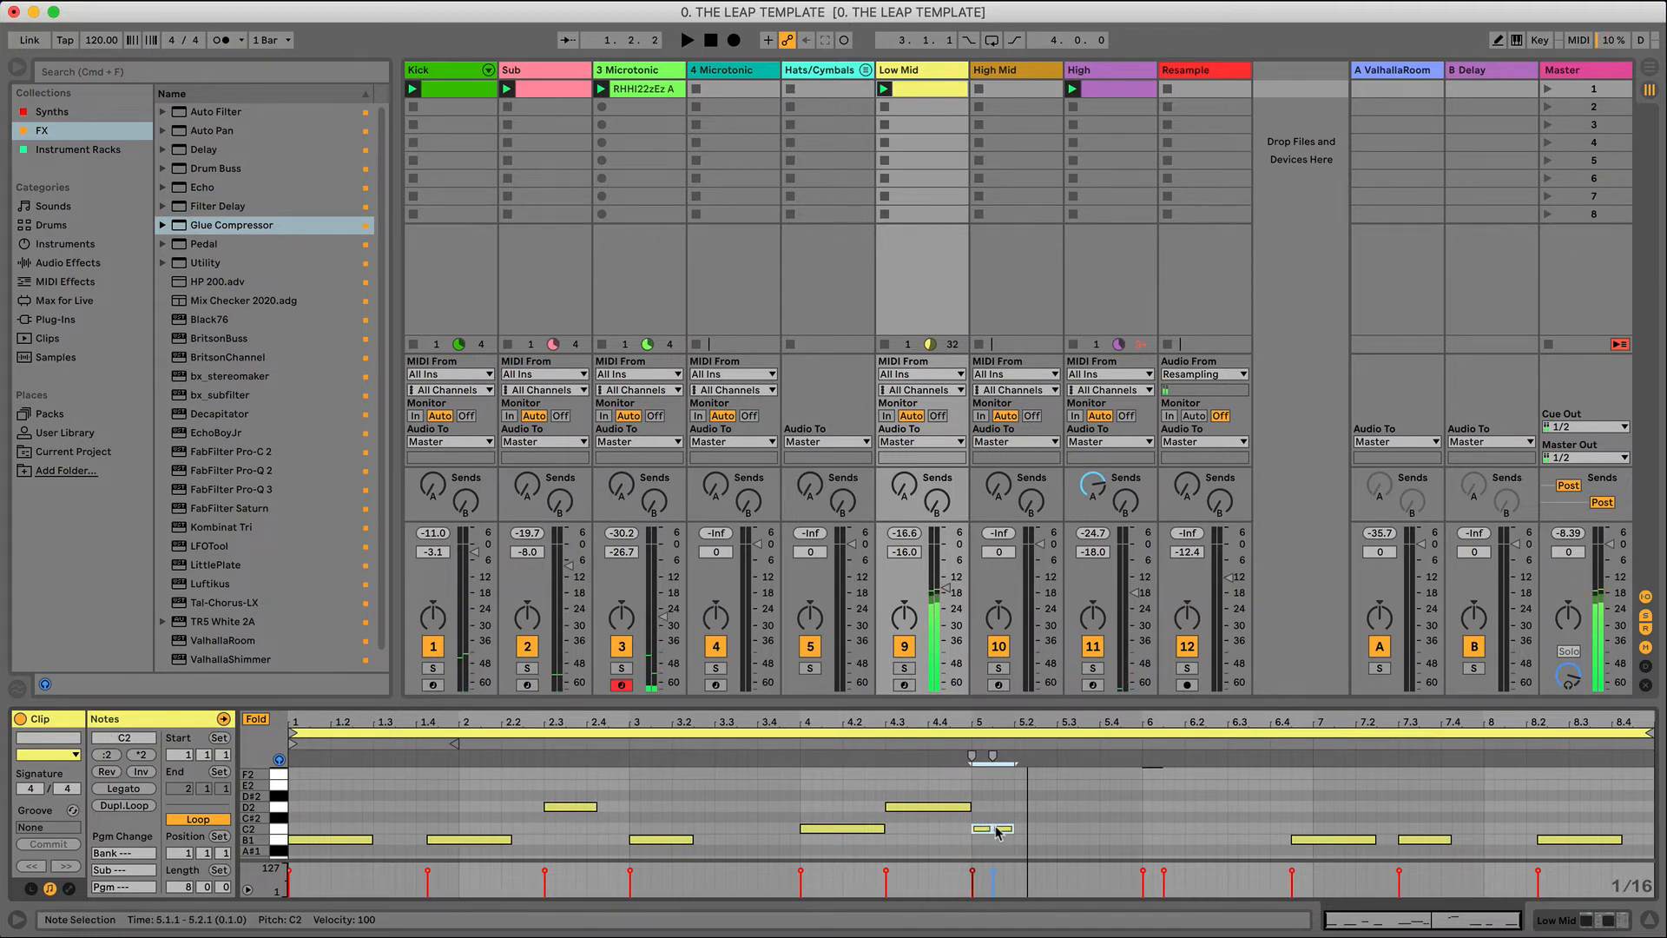
left_click(963, 755)
key("space")
left_click(971, 757)
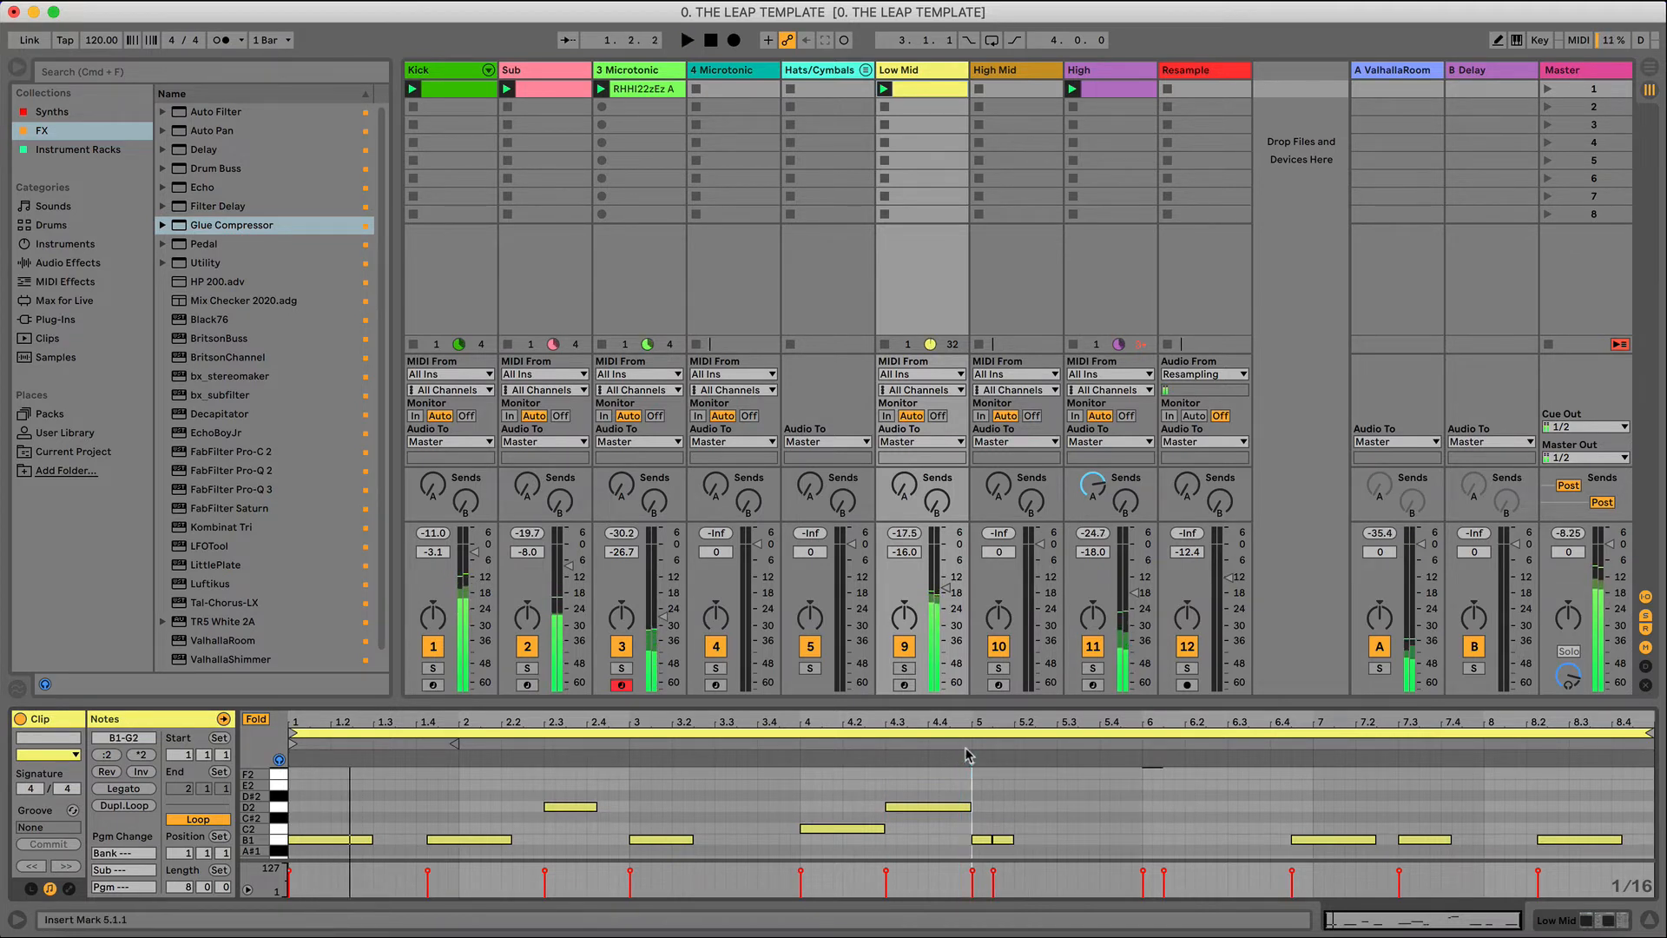
left_click(965, 747)
key("space")
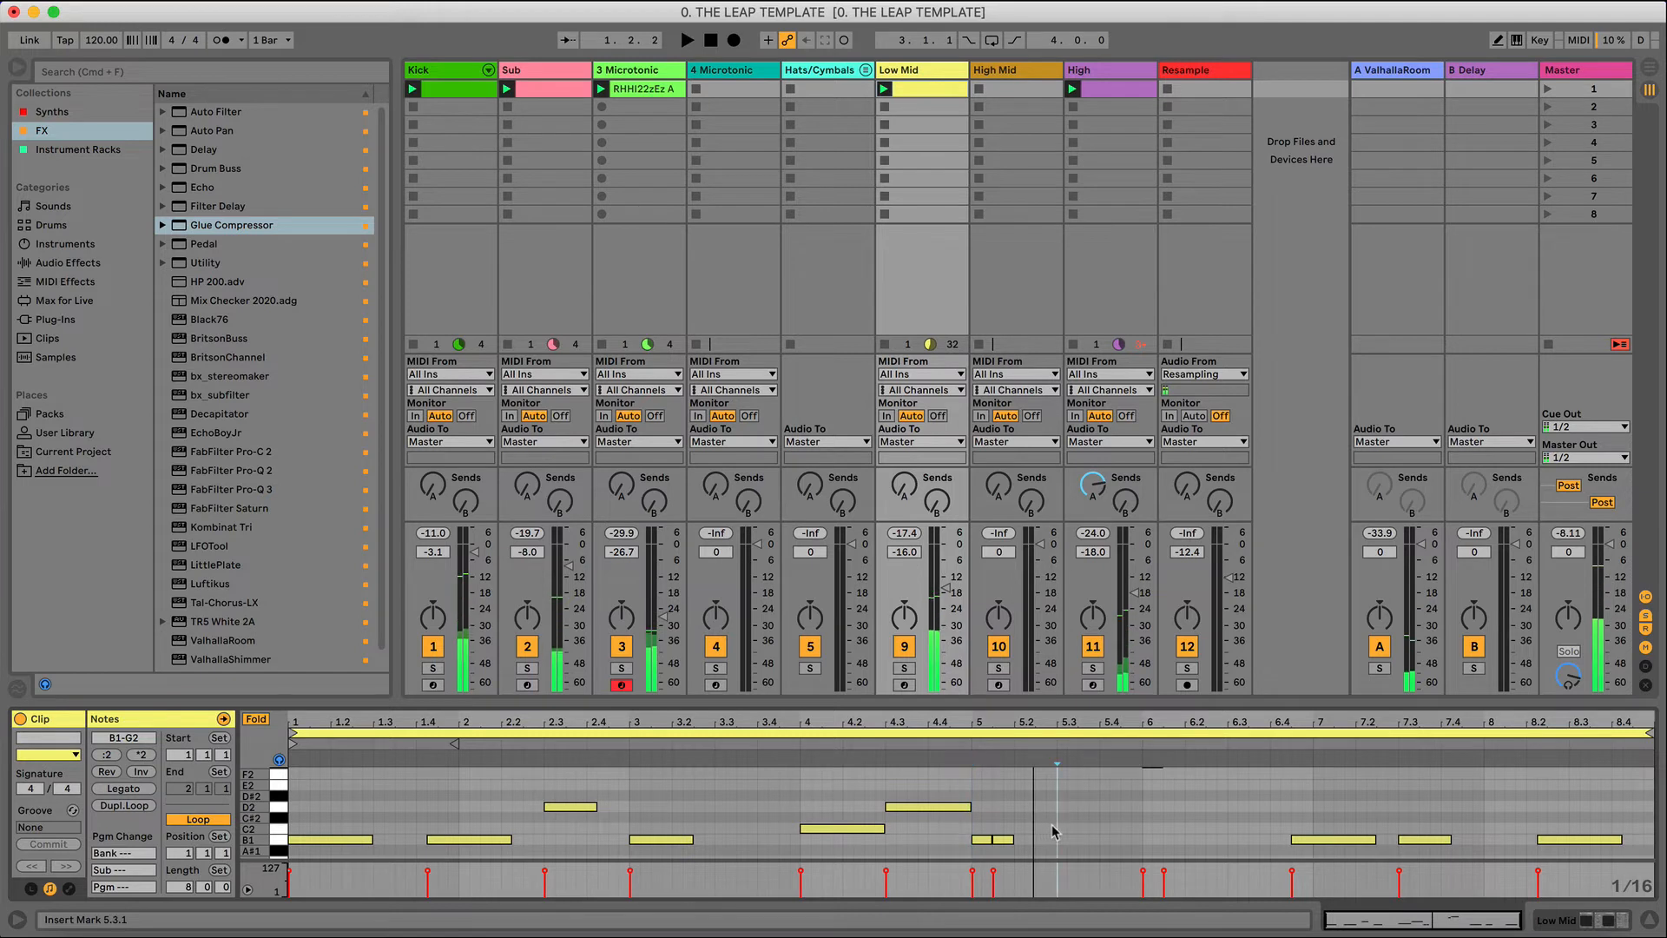
- Add a one-beat C2 note at 5.2.4 and a B1 note about five sixteenths long at 6.1.1
double_click(1049, 829)
left_click_drag(1050, 827, 1089, 829)
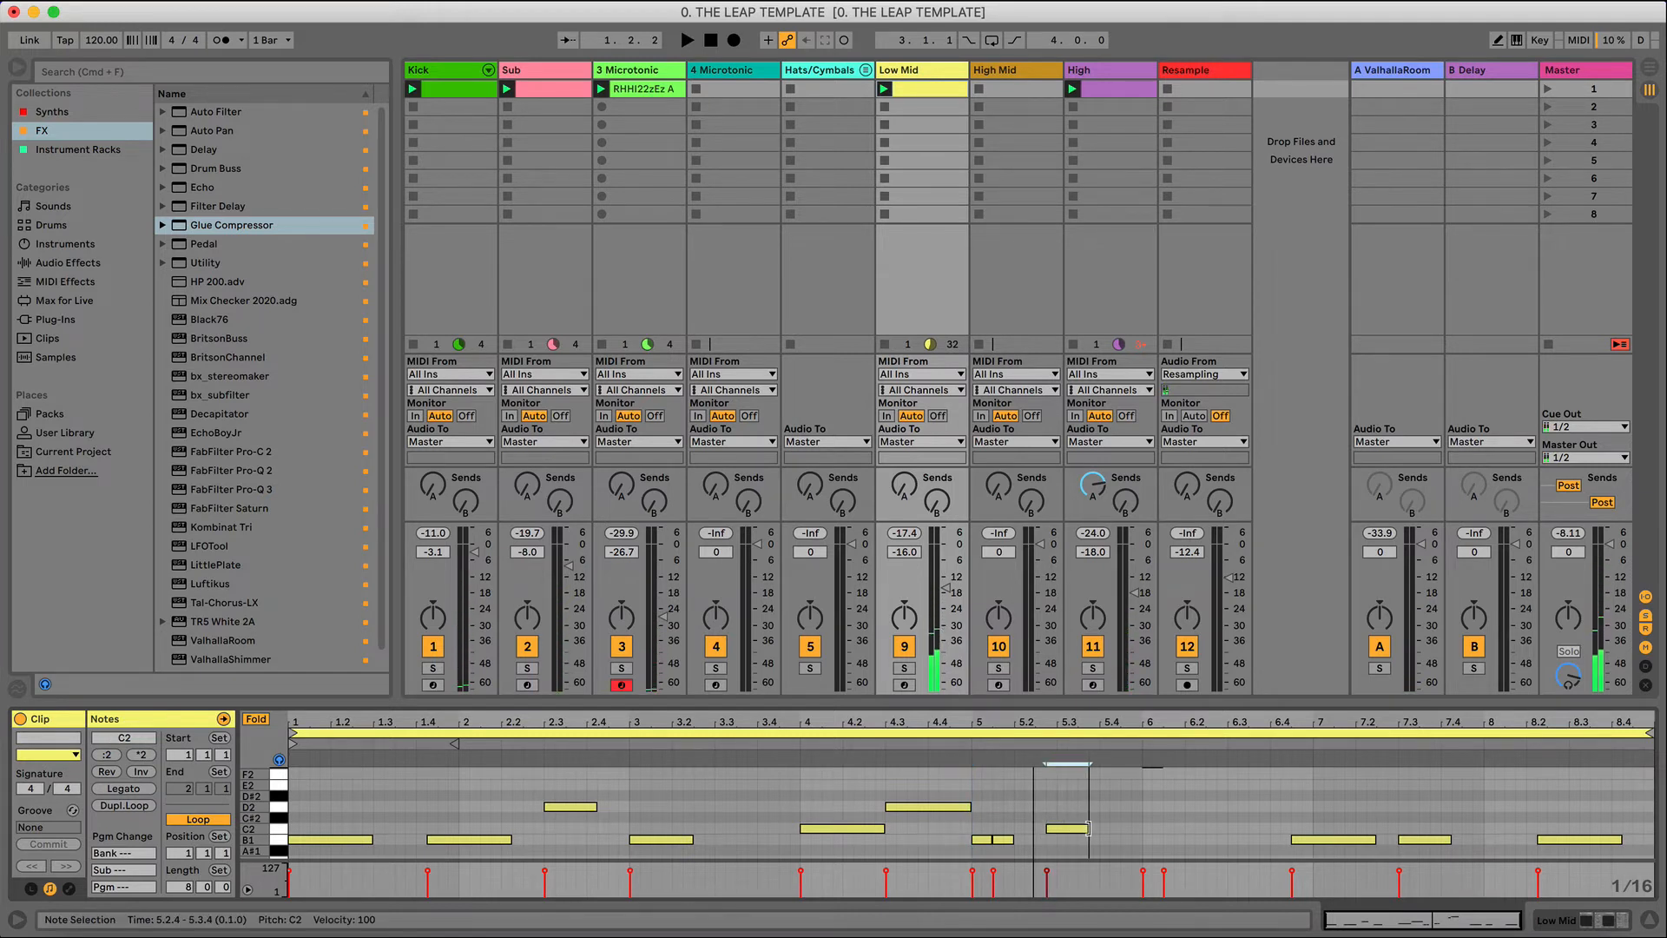
double_click(1146, 839)
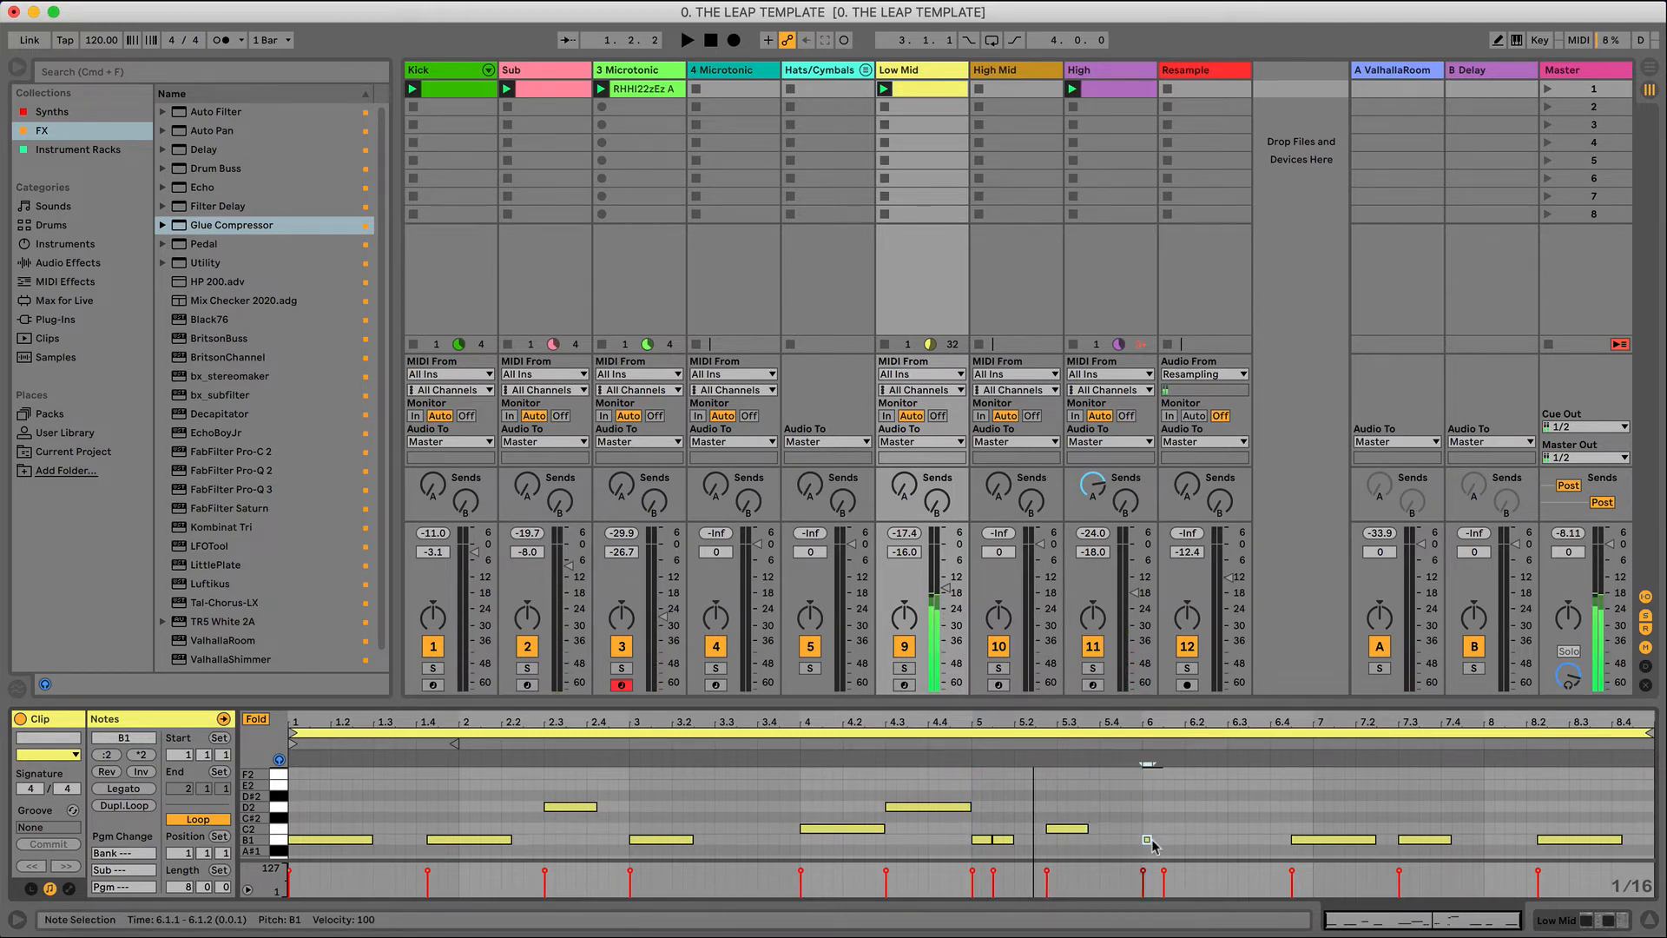
left_click_drag(1146, 839, 1194, 840)
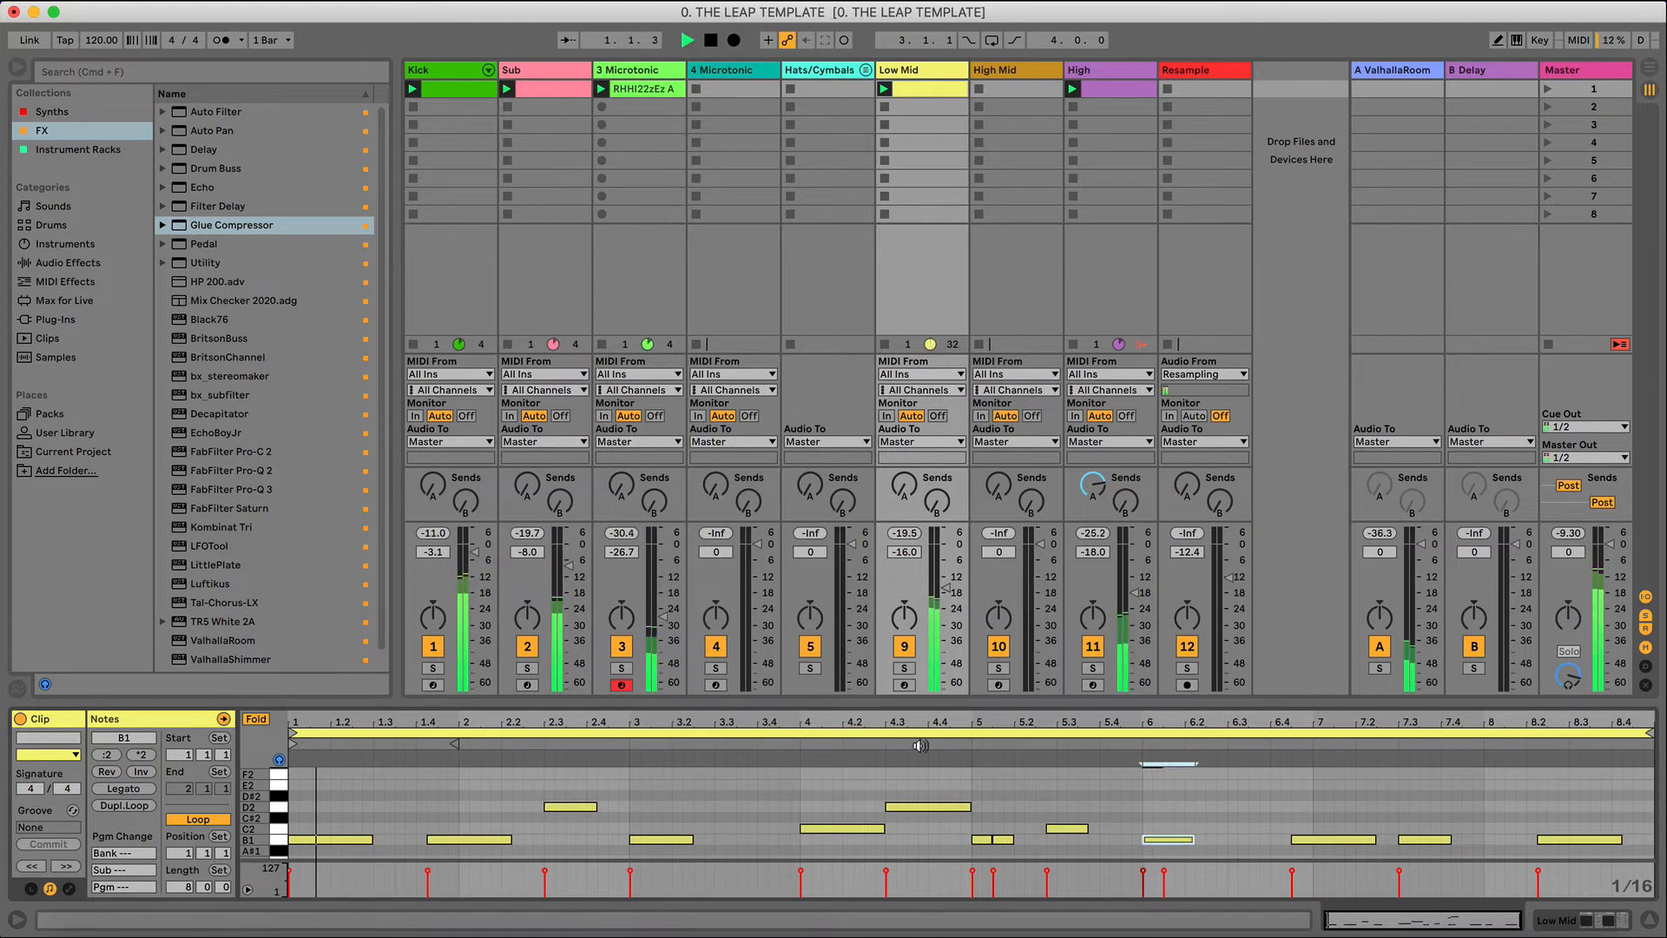
- Audition the melody from around bar 5 and move the C2 note at 5.2.4 earlier to 5.2.3
left_click(946, 755)
left_click(957, 755)
key("space")
key("space")
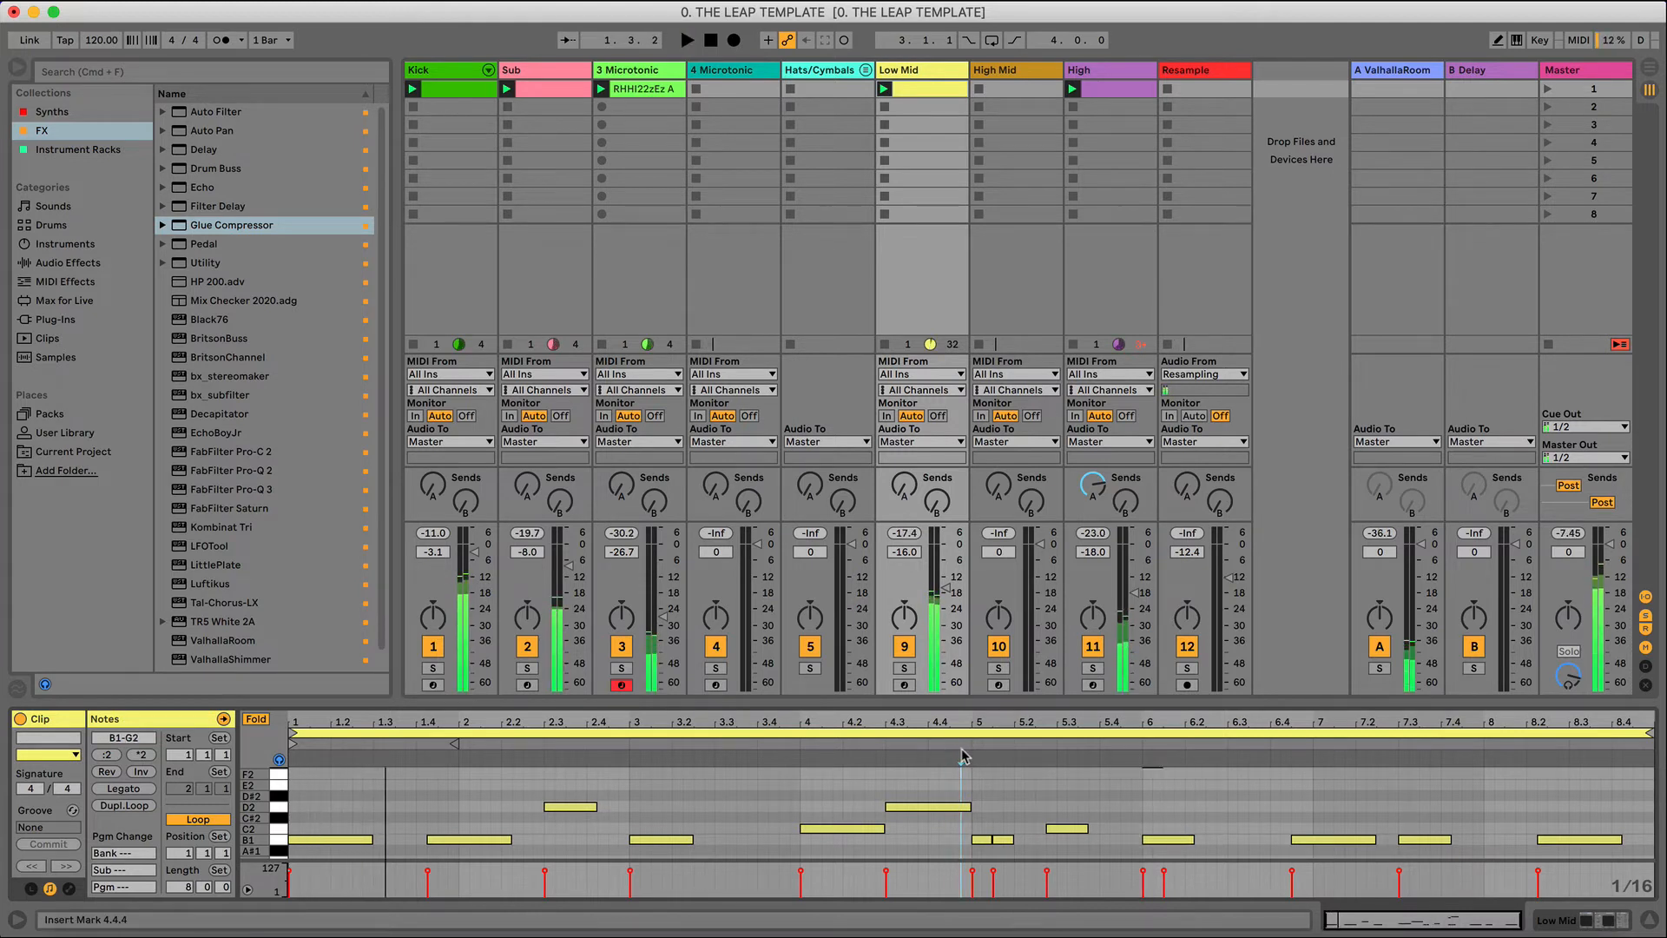
left_click(968, 761)
key("space")
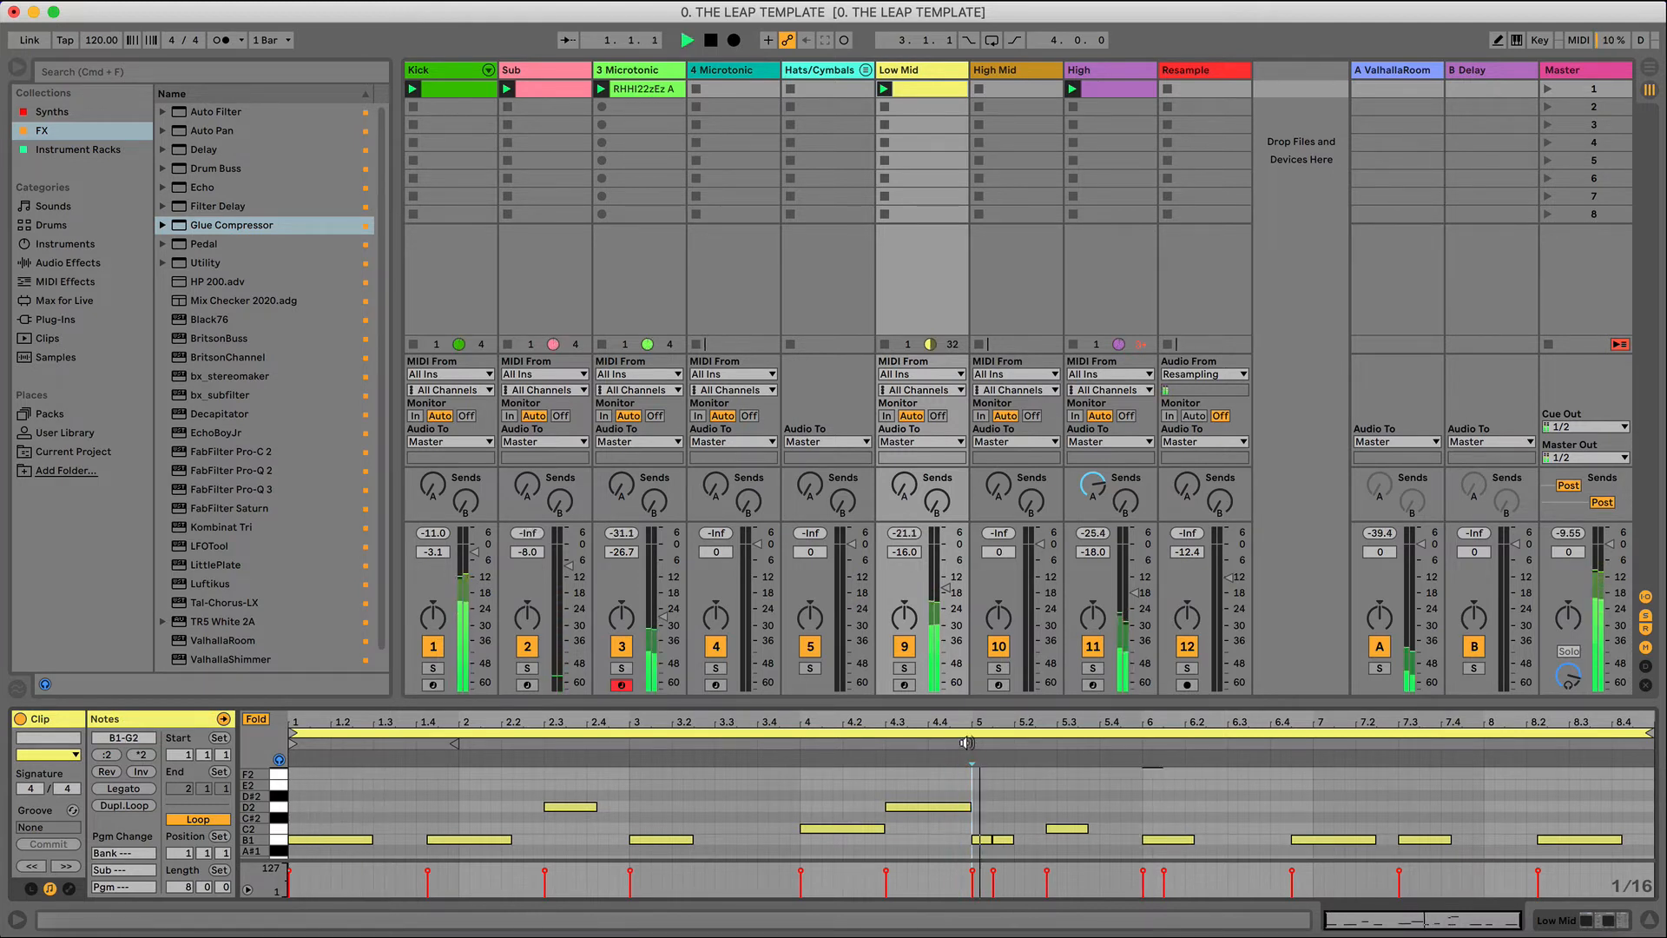
key("space")
left_click(1053, 830)
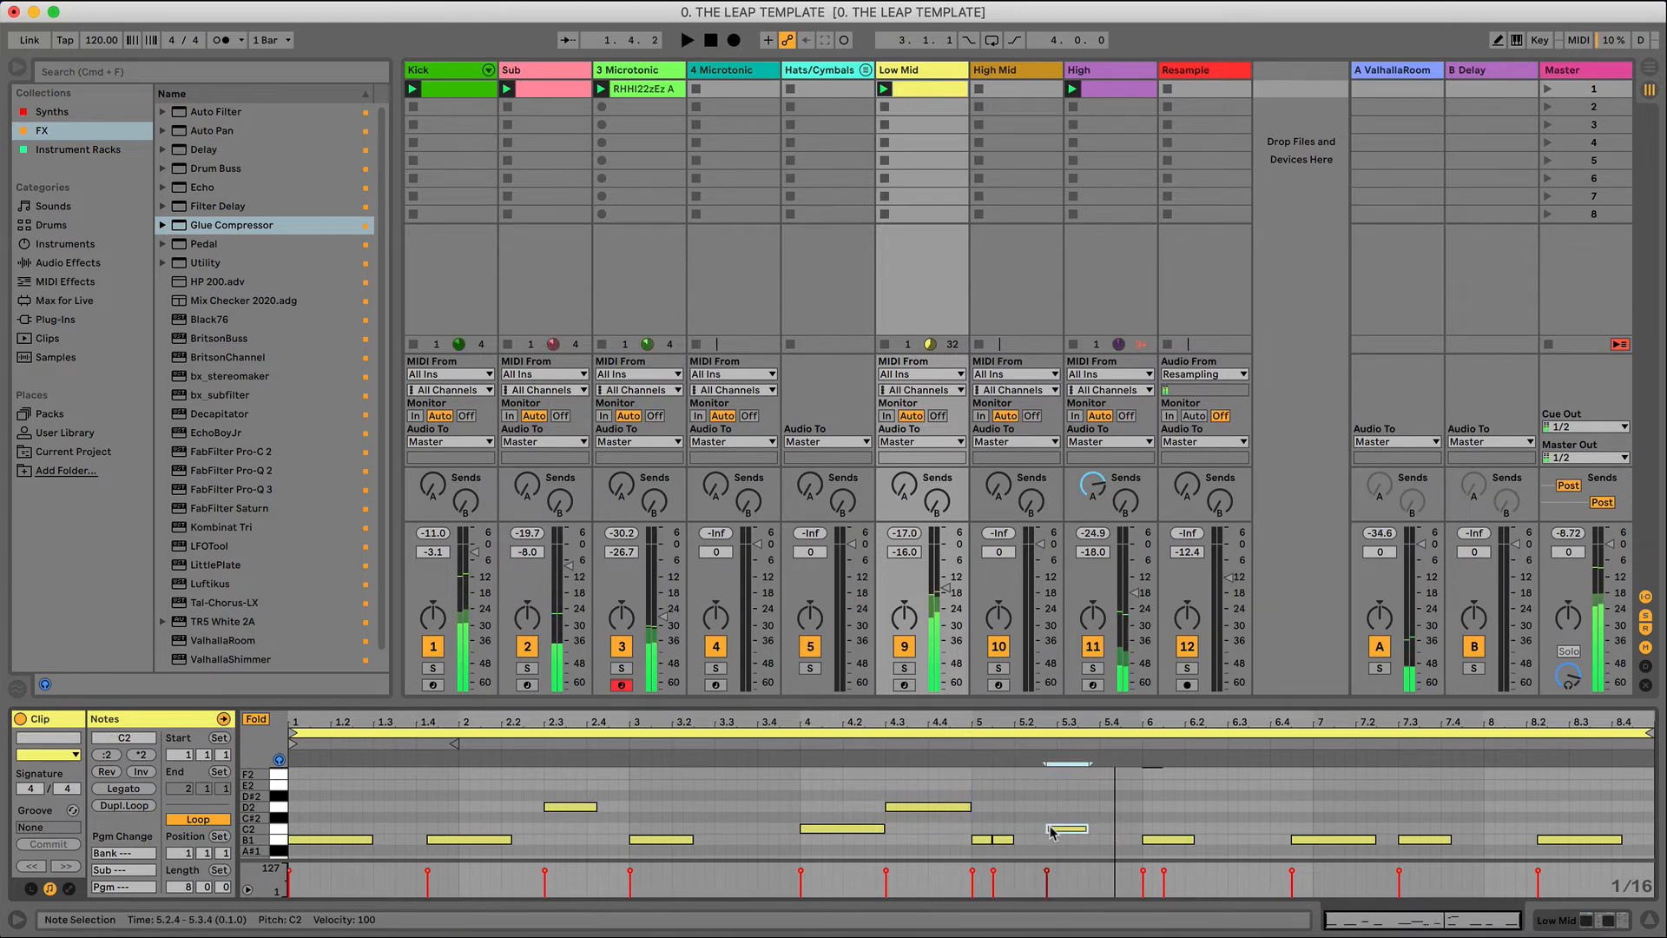
key("Left")
key("Left")
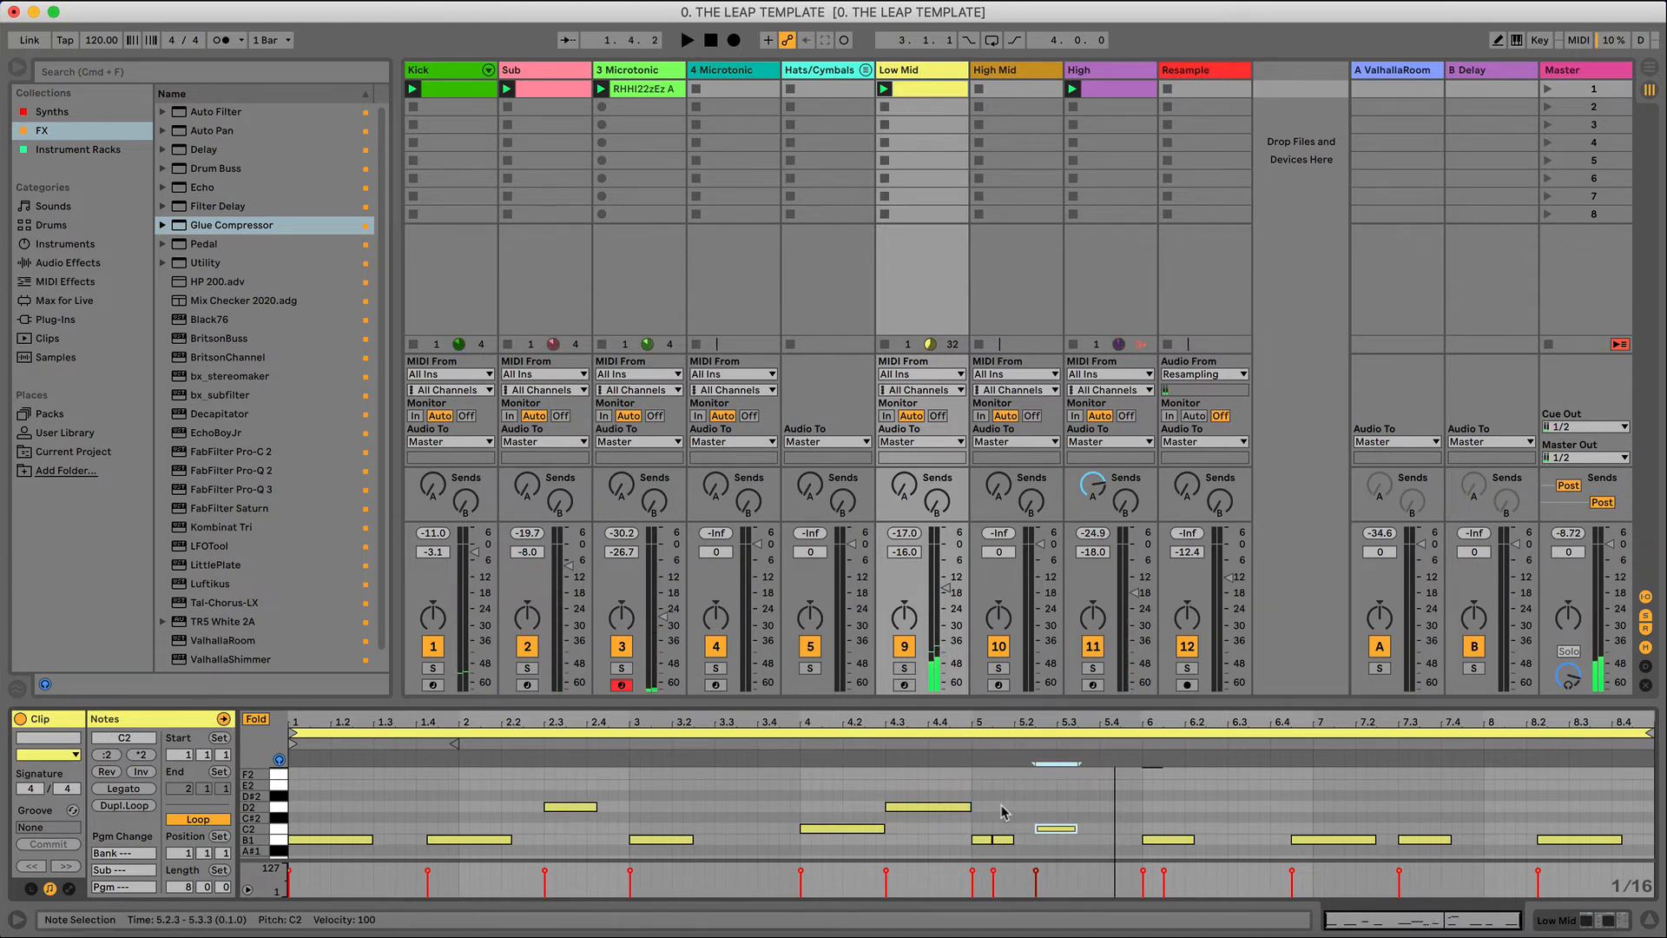
- Replay the melody from 4.4.4 and move the B1 note at 6.1.1 earlier to 5.4.3
key("space")
key("space")
left_click(964, 753)
key("space")
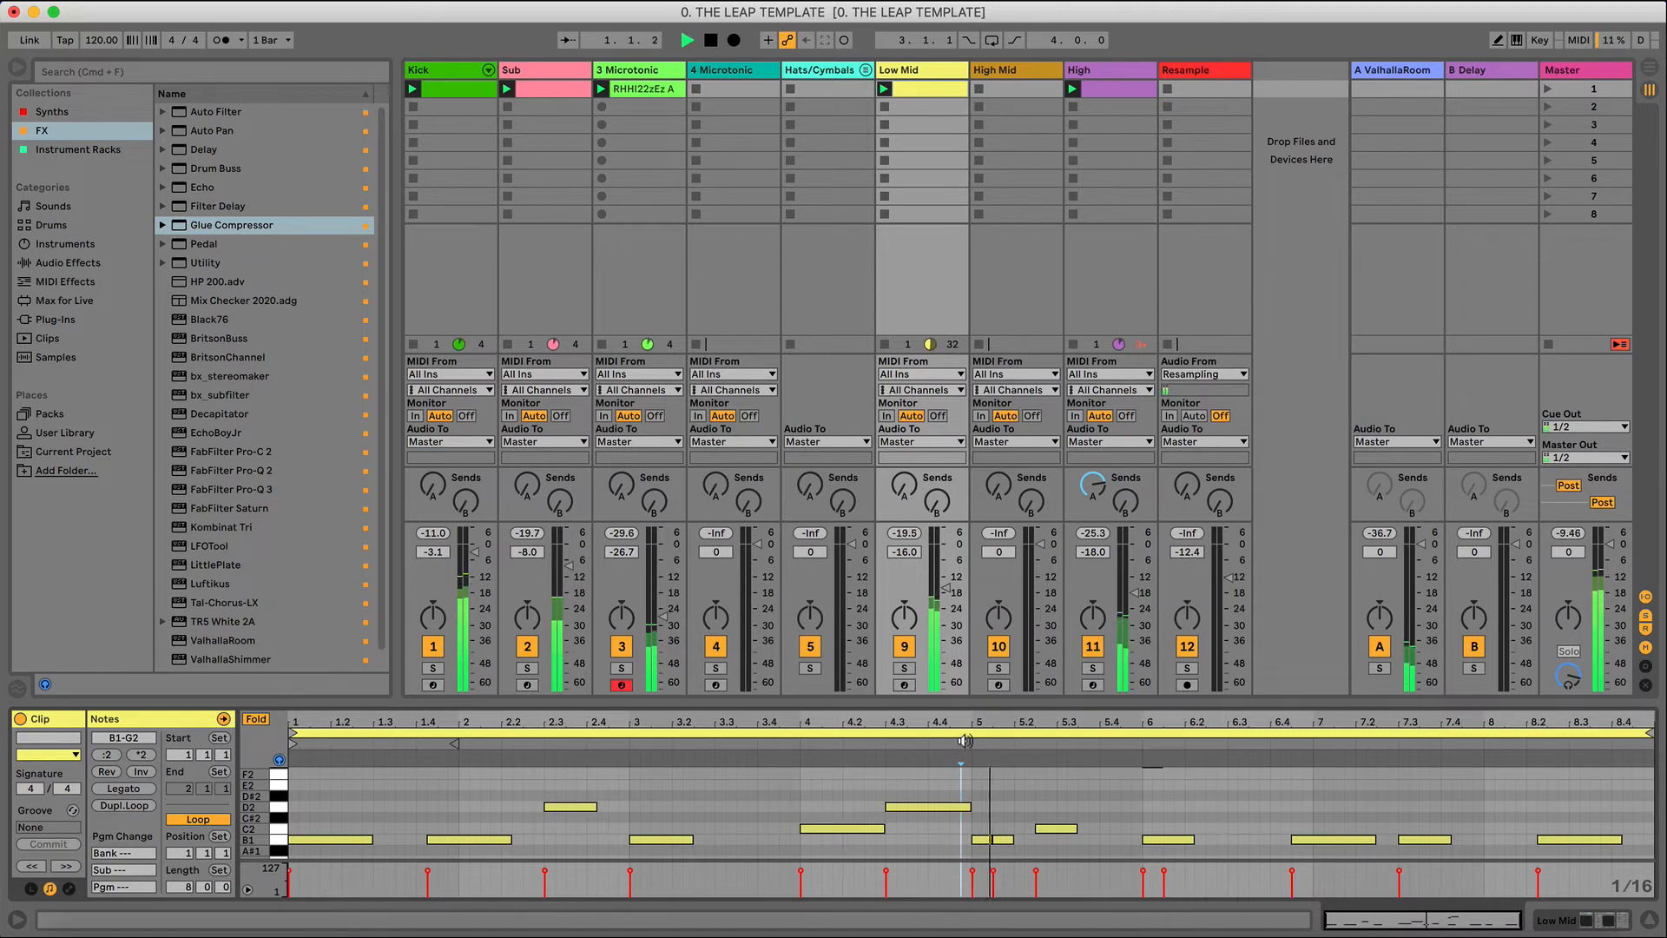
key("space")
left_click(1154, 841)
key("Left")
key("Left")
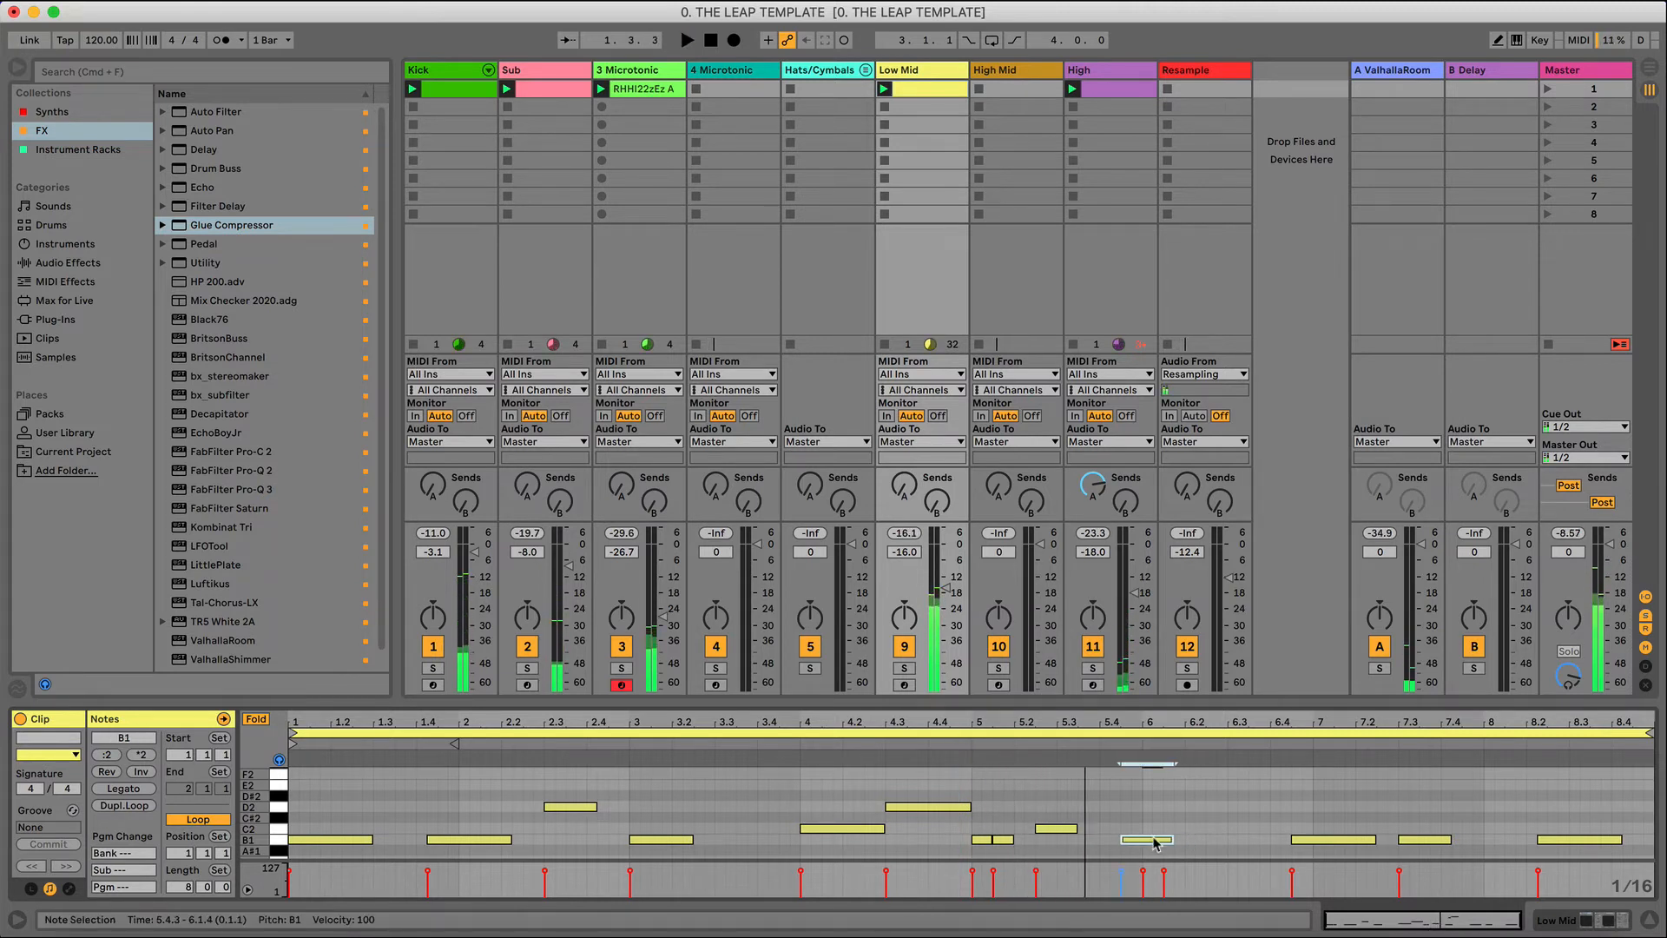
- Move the B1 note at 5.4.3 earlier to 5.3.1 and audition the melody from bar 5
key("Left")
key("Left")
key("Left")
key("Left")
key("Left")
key("Left")
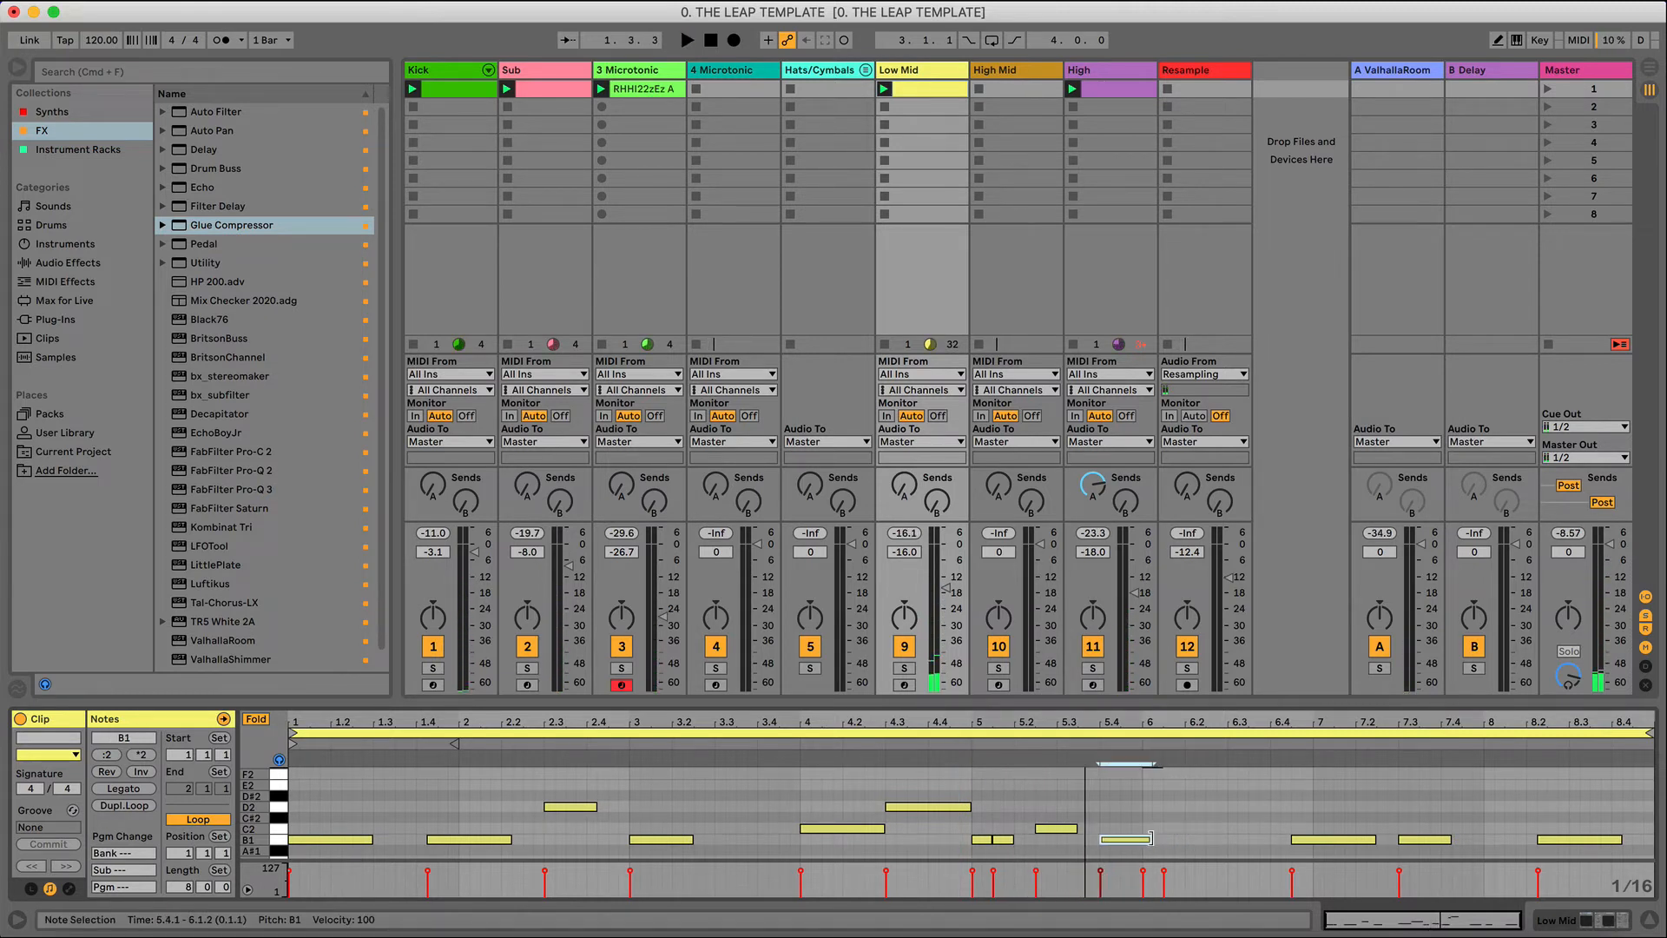
key("space")
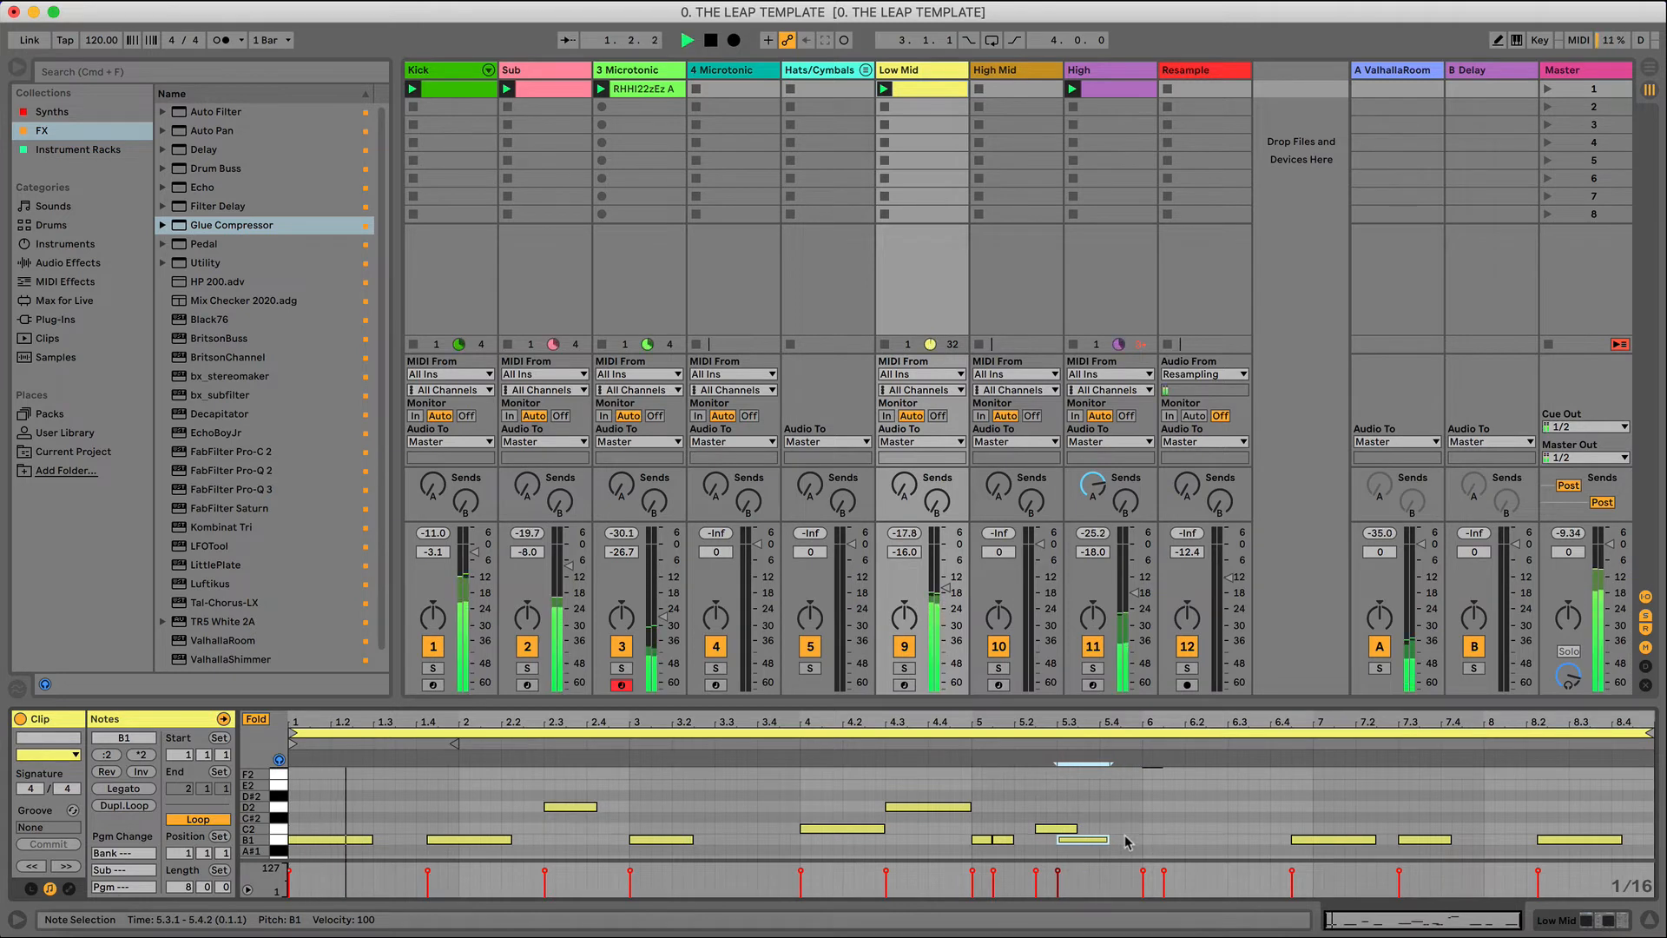
left_click(969, 748)
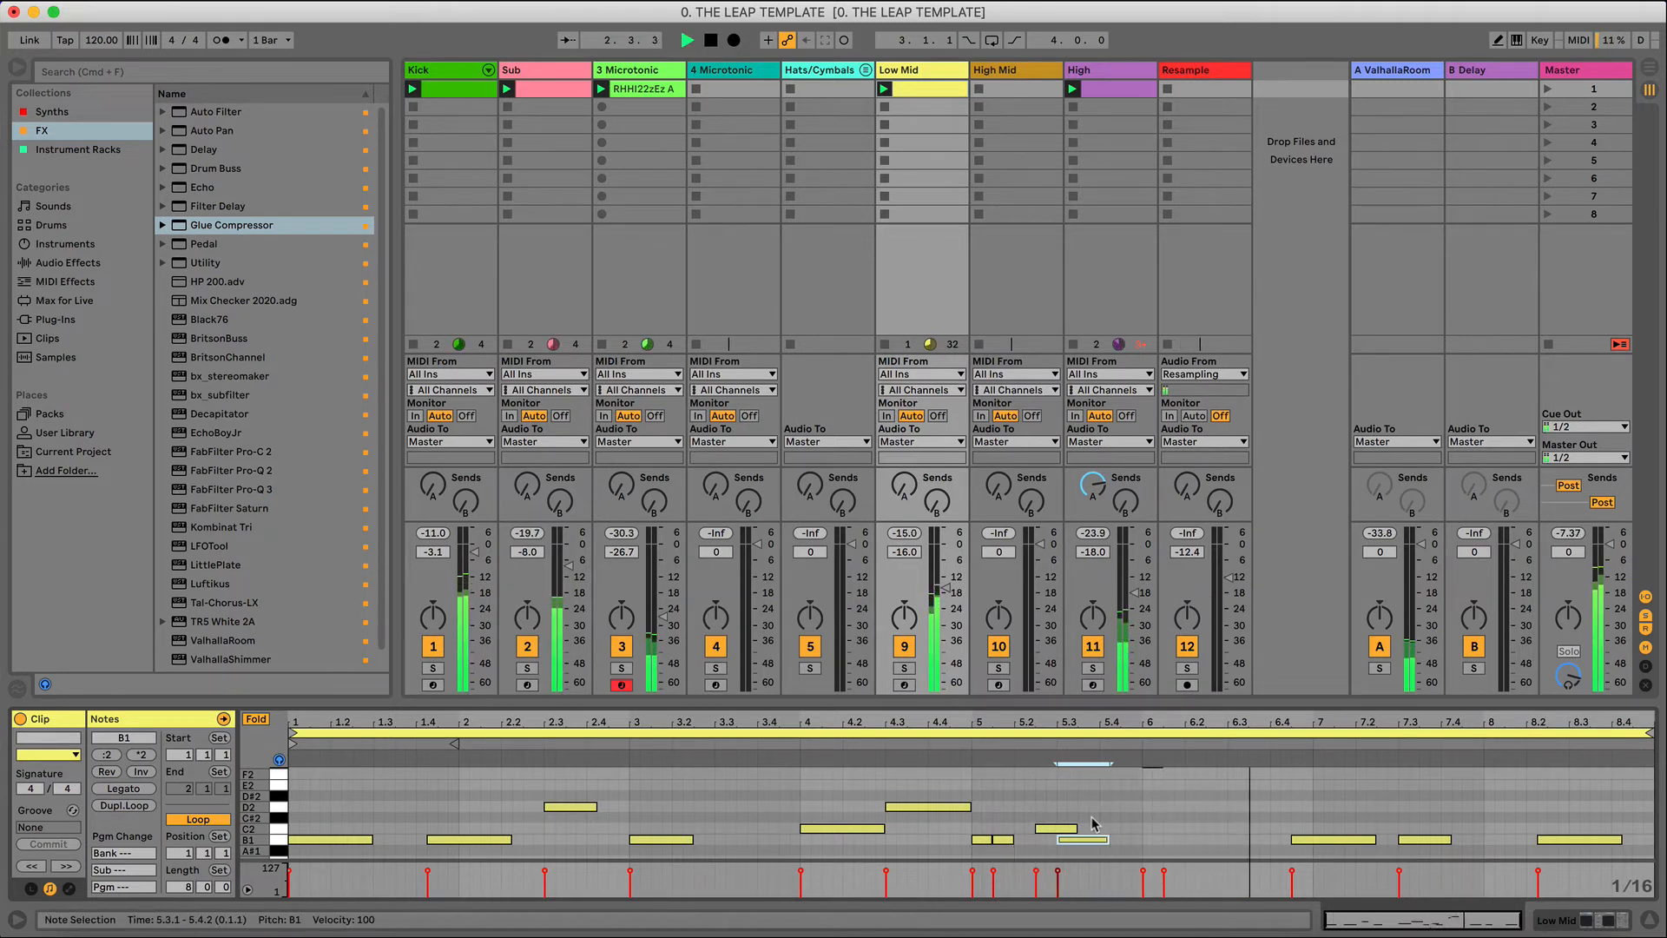
- Raise the short F#2 note at 6.1.1 to G2 and lower the G2 note at 6.1.3 to F#2, auditioning the melody
scroll(1095, 824, "up", 2)
left_click(1153, 804)
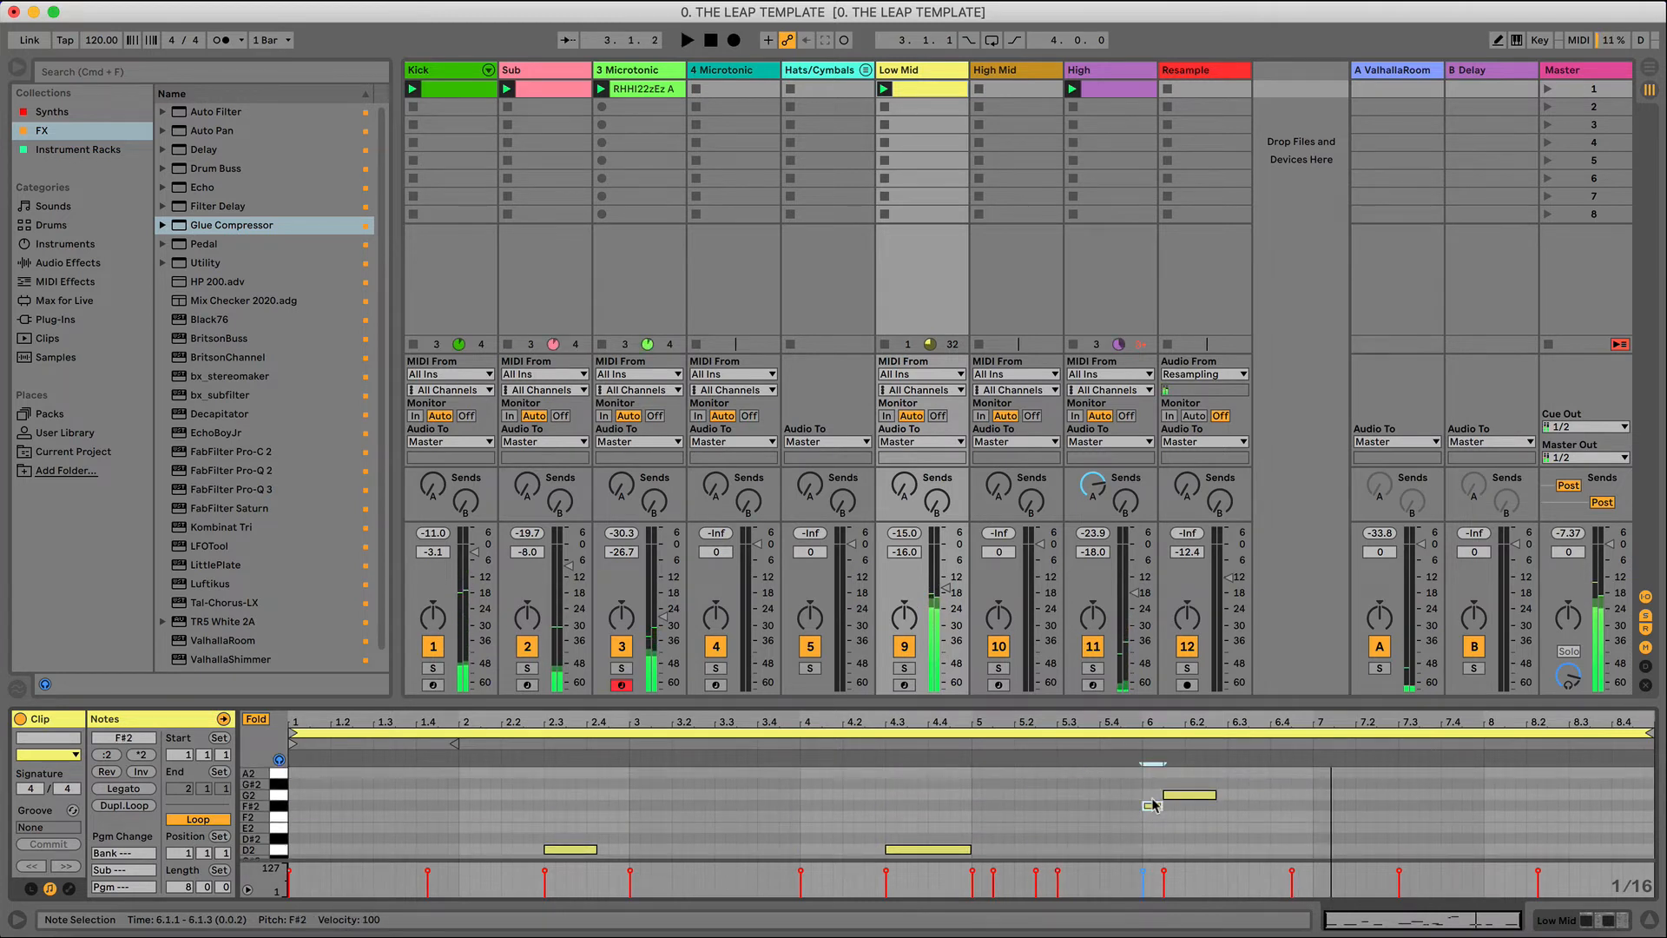
key("Up")
left_click(1173, 796)
key("Down")
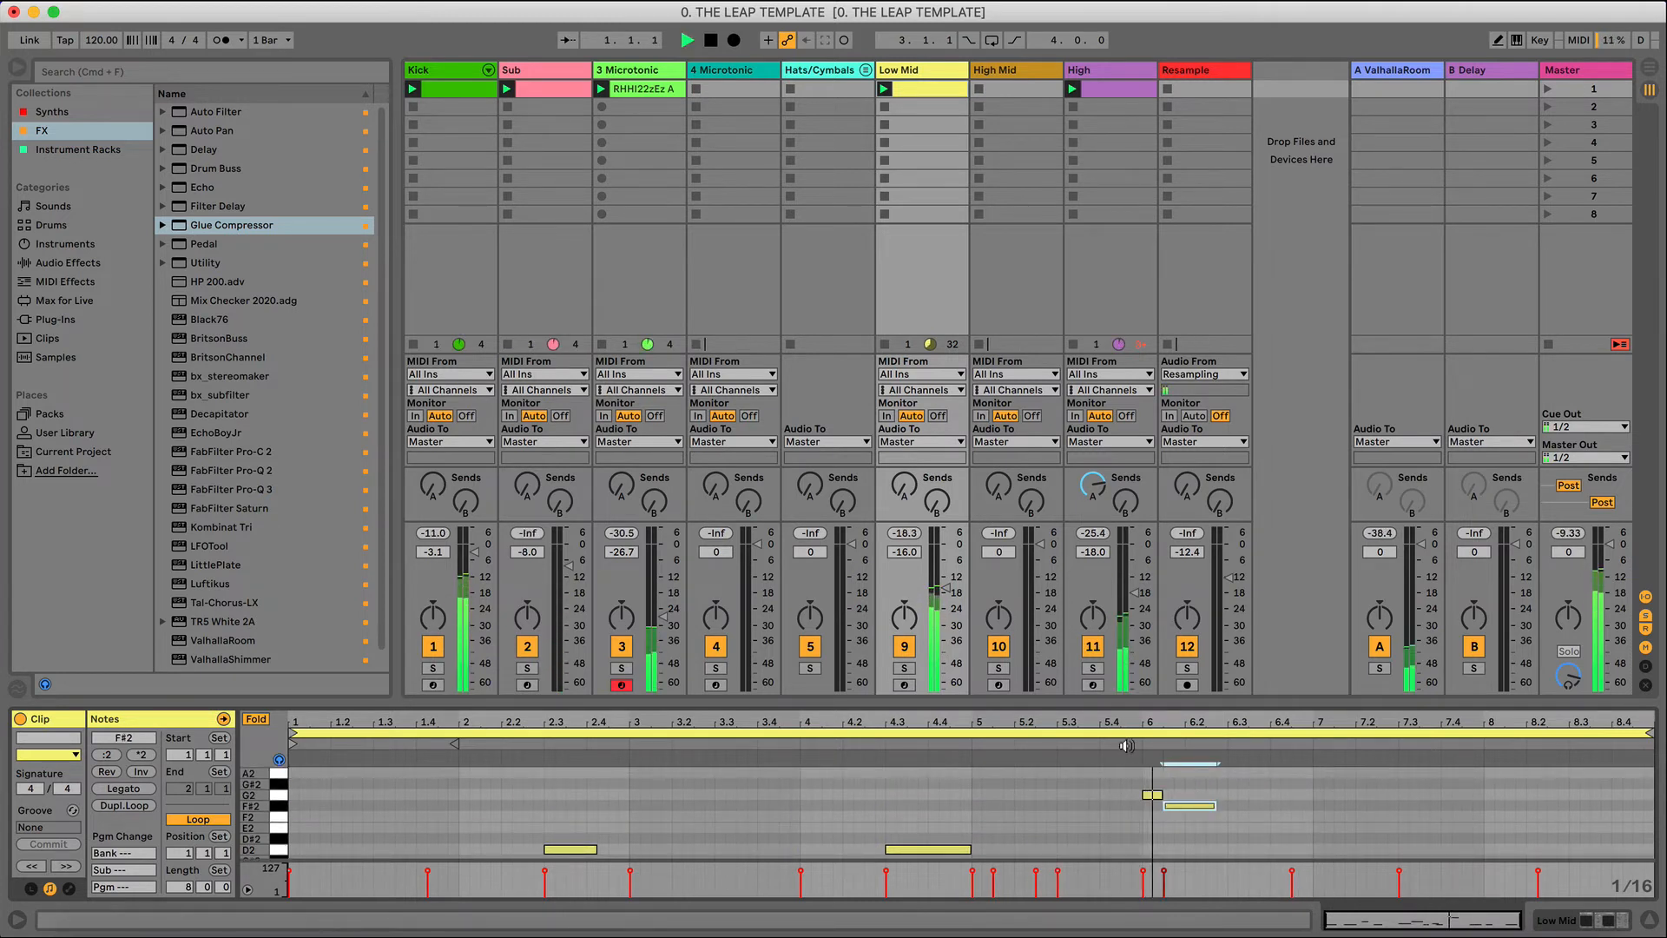
- Trim the B1 note just before bar 7 to start at 7.1.1, and move the last B1 note to 8.1.1, shortened to three sixteenths
scroll(1220, 808, "down", 3)
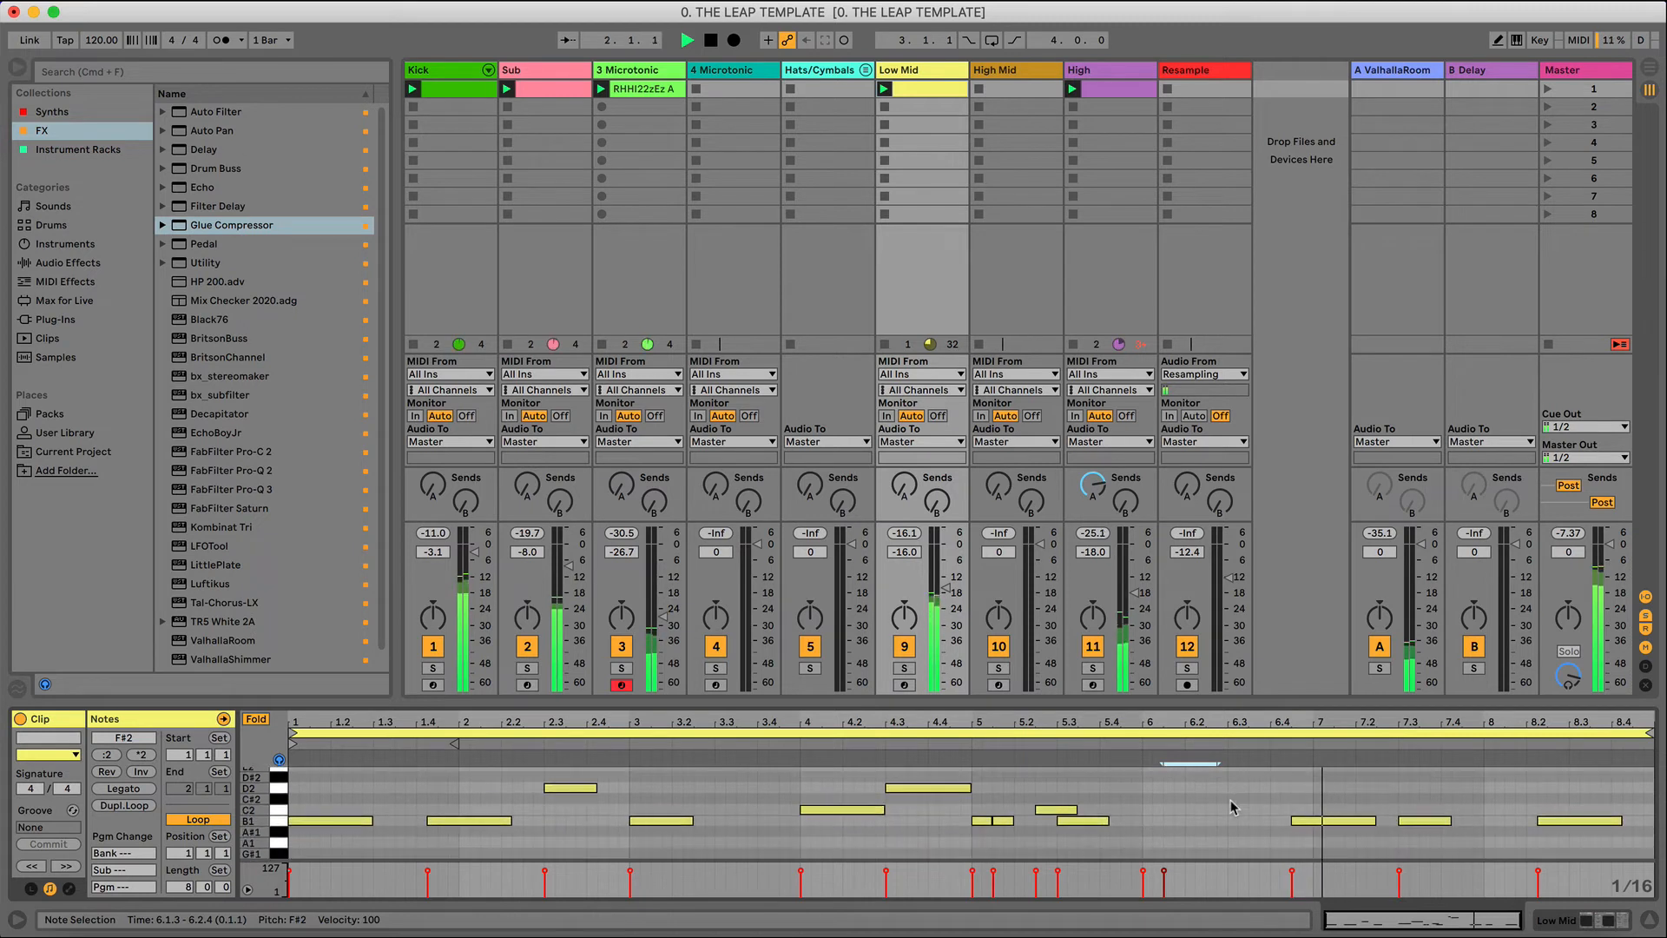
left_click(1539, 819)
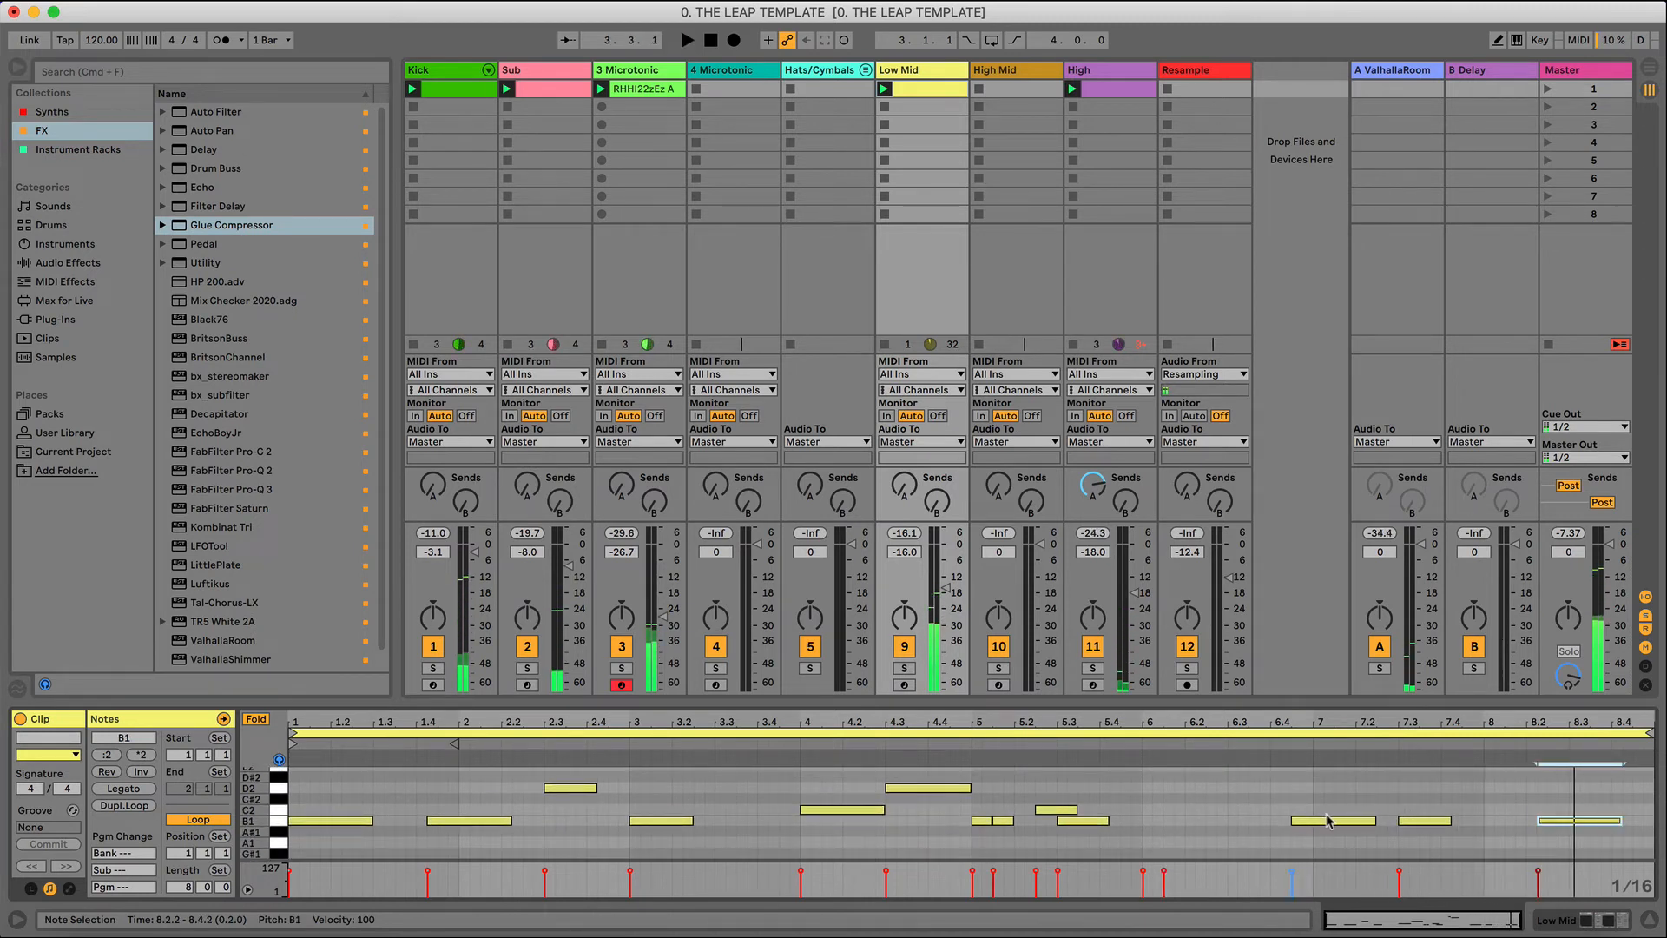
left_click_drag(1292, 819, 1312, 821)
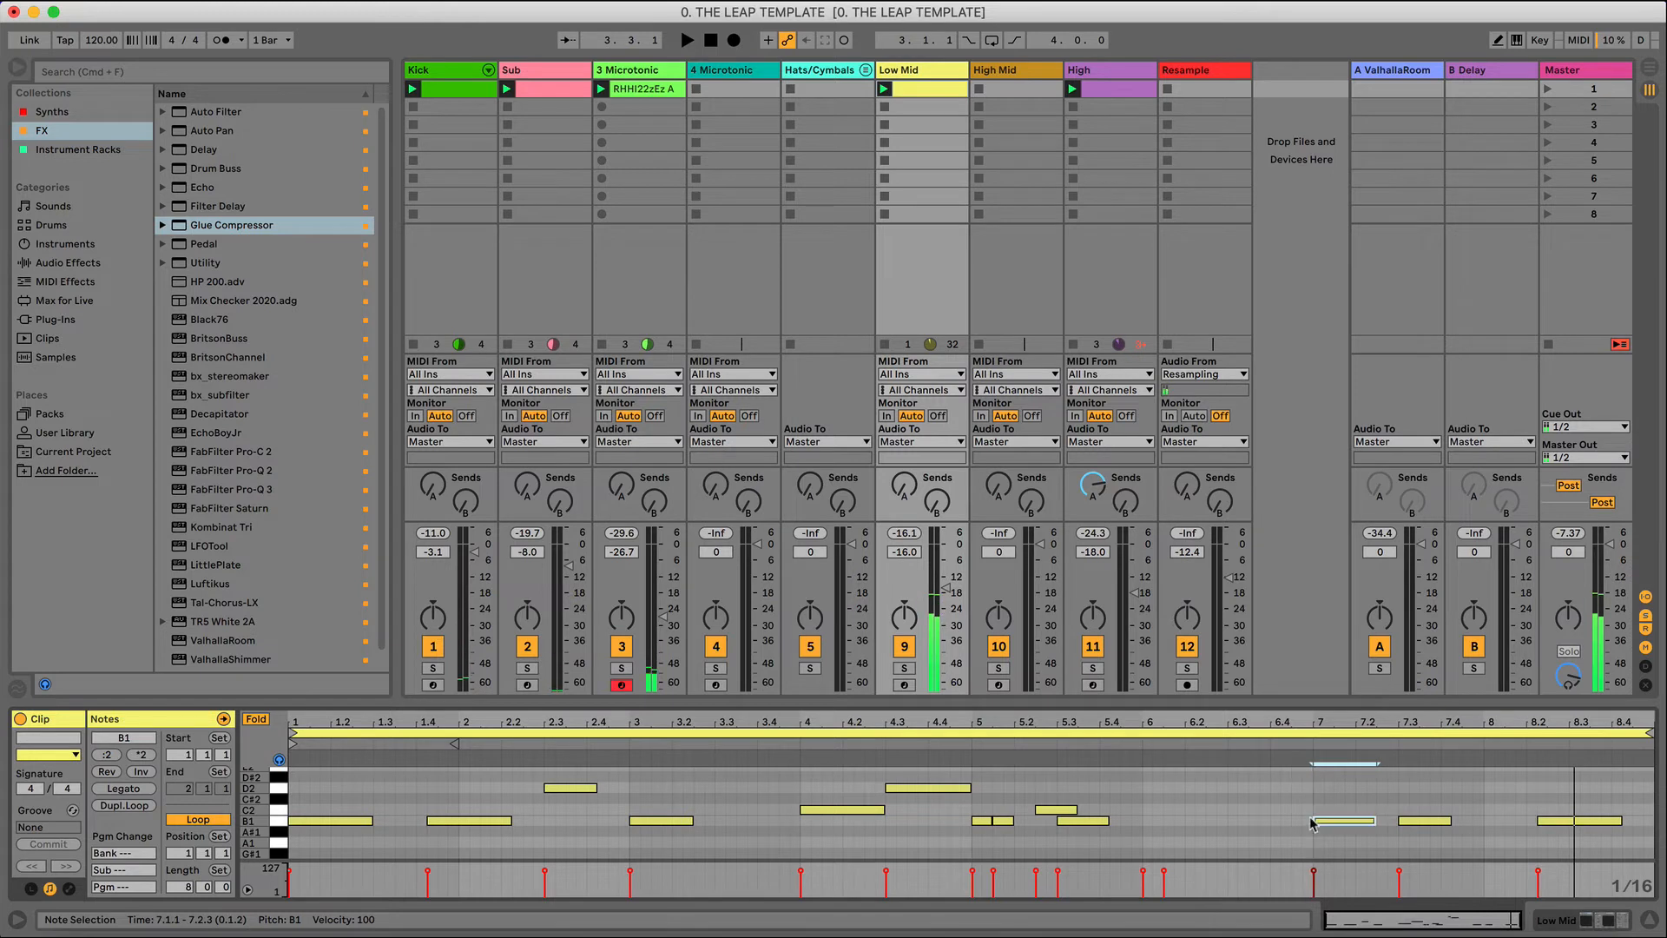
left_click(1542, 819)
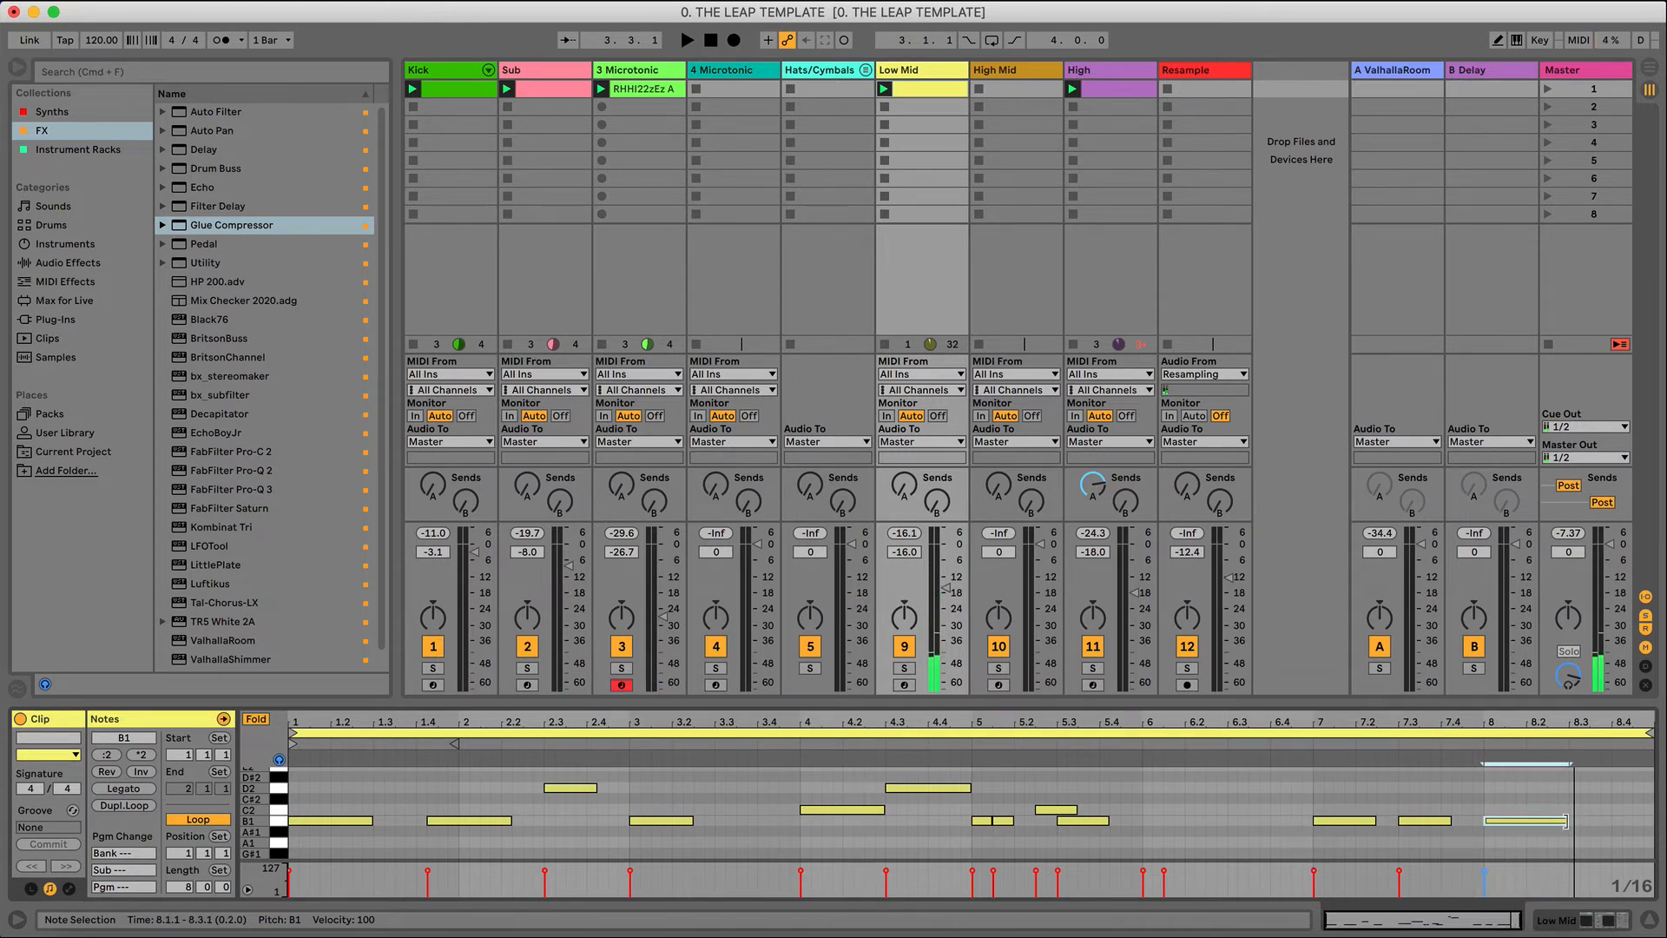
left_click_drag(1567, 821, 1511, 820)
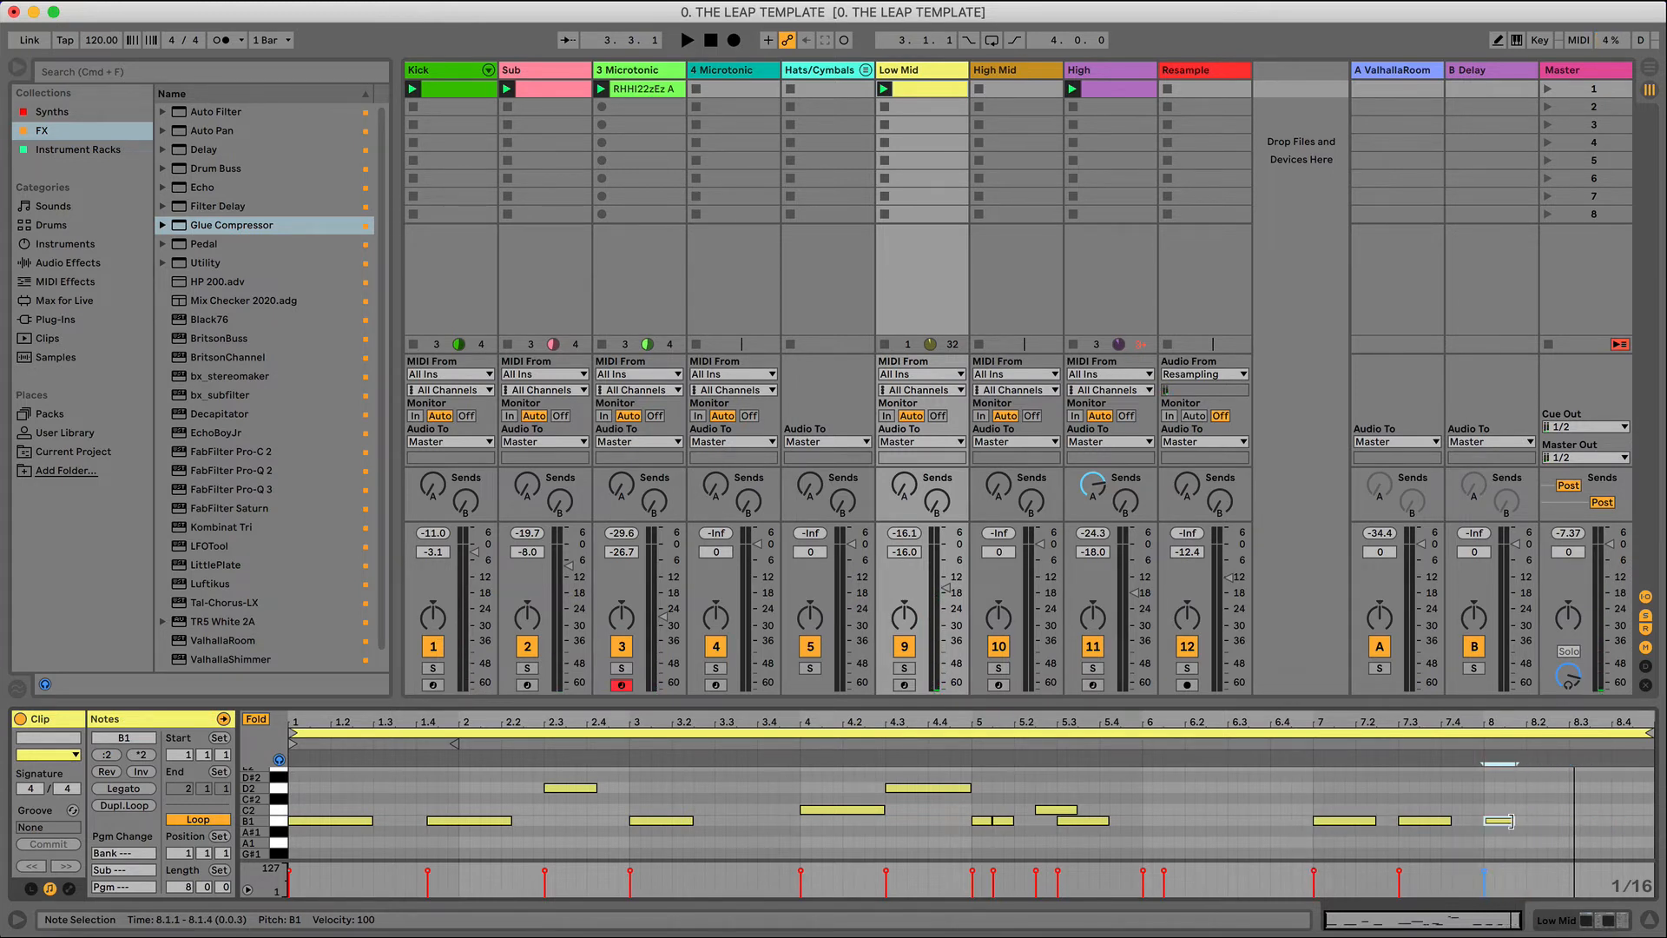
- Duplicate the 8.1.1 note three times back to back, with the copy at 8.2.3 on C2 and the others on B1, and audition the melody
key("super+d")
key("super+d")
key("Up")
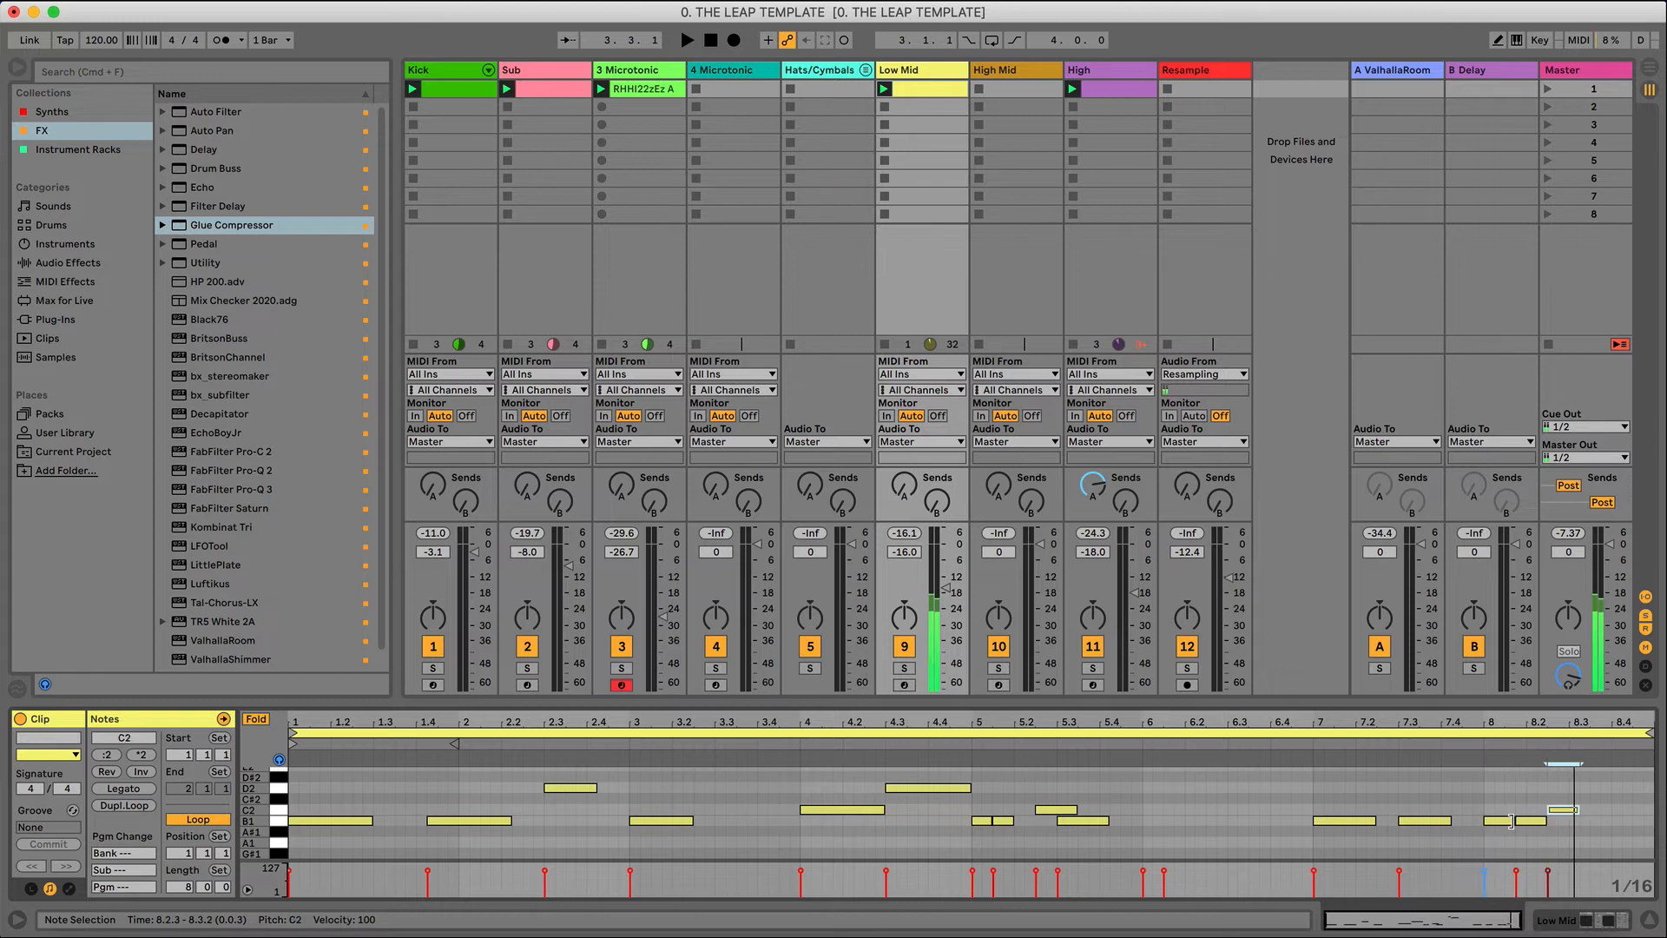
key("super+d")
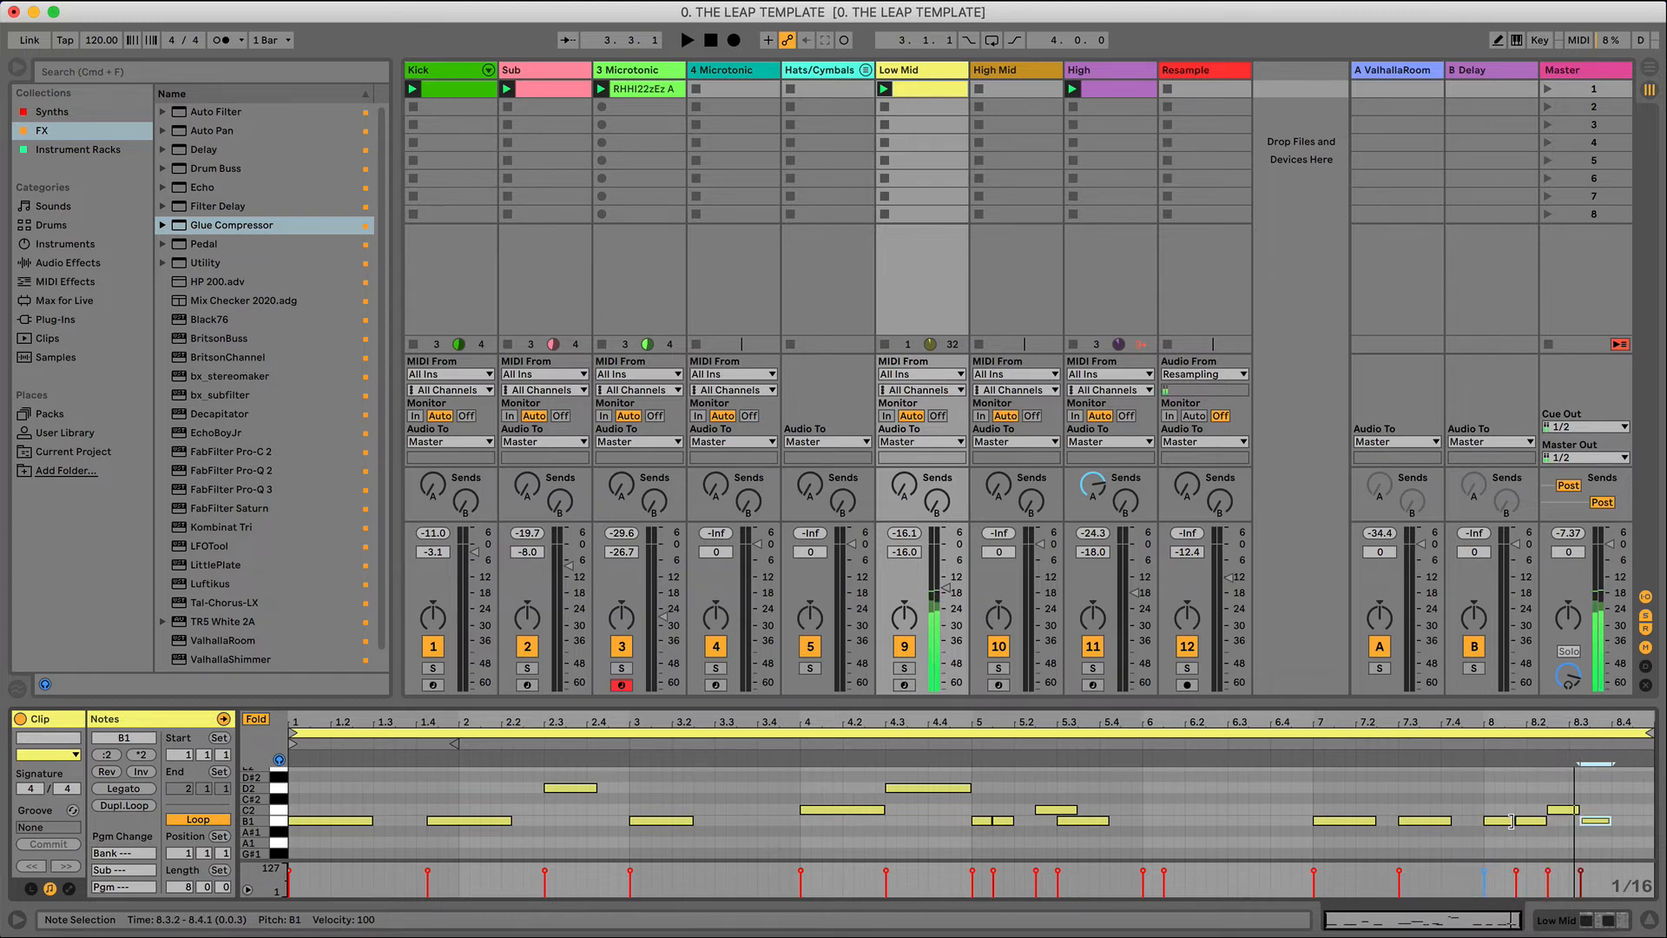
left_click(1309, 747)
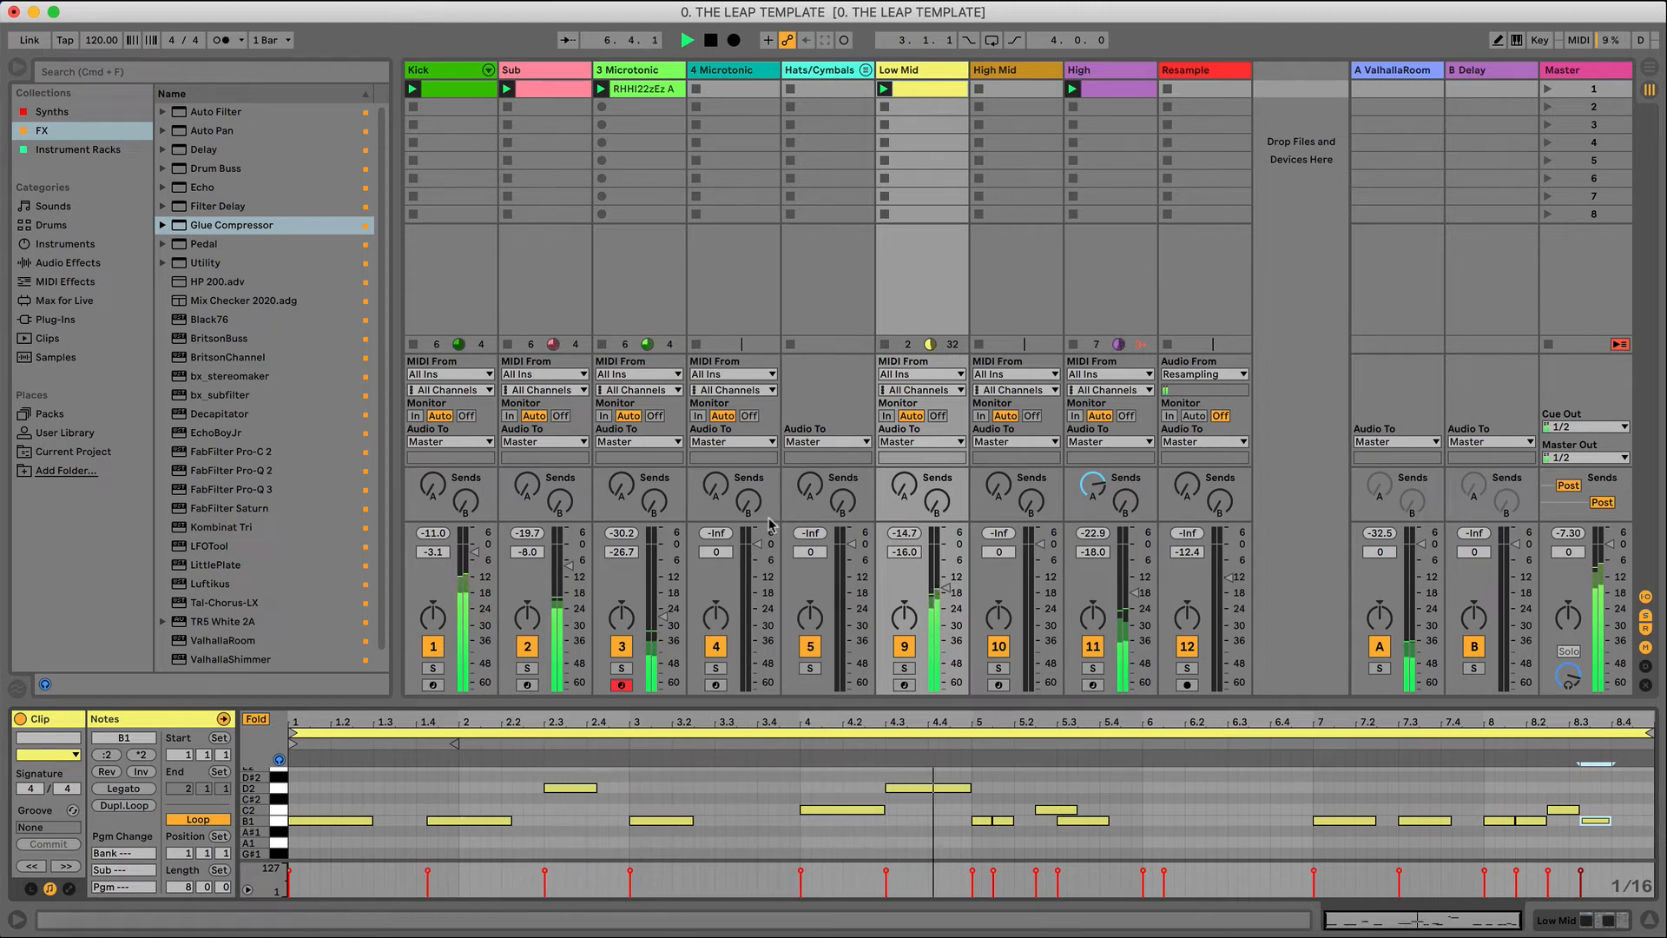
key("space")
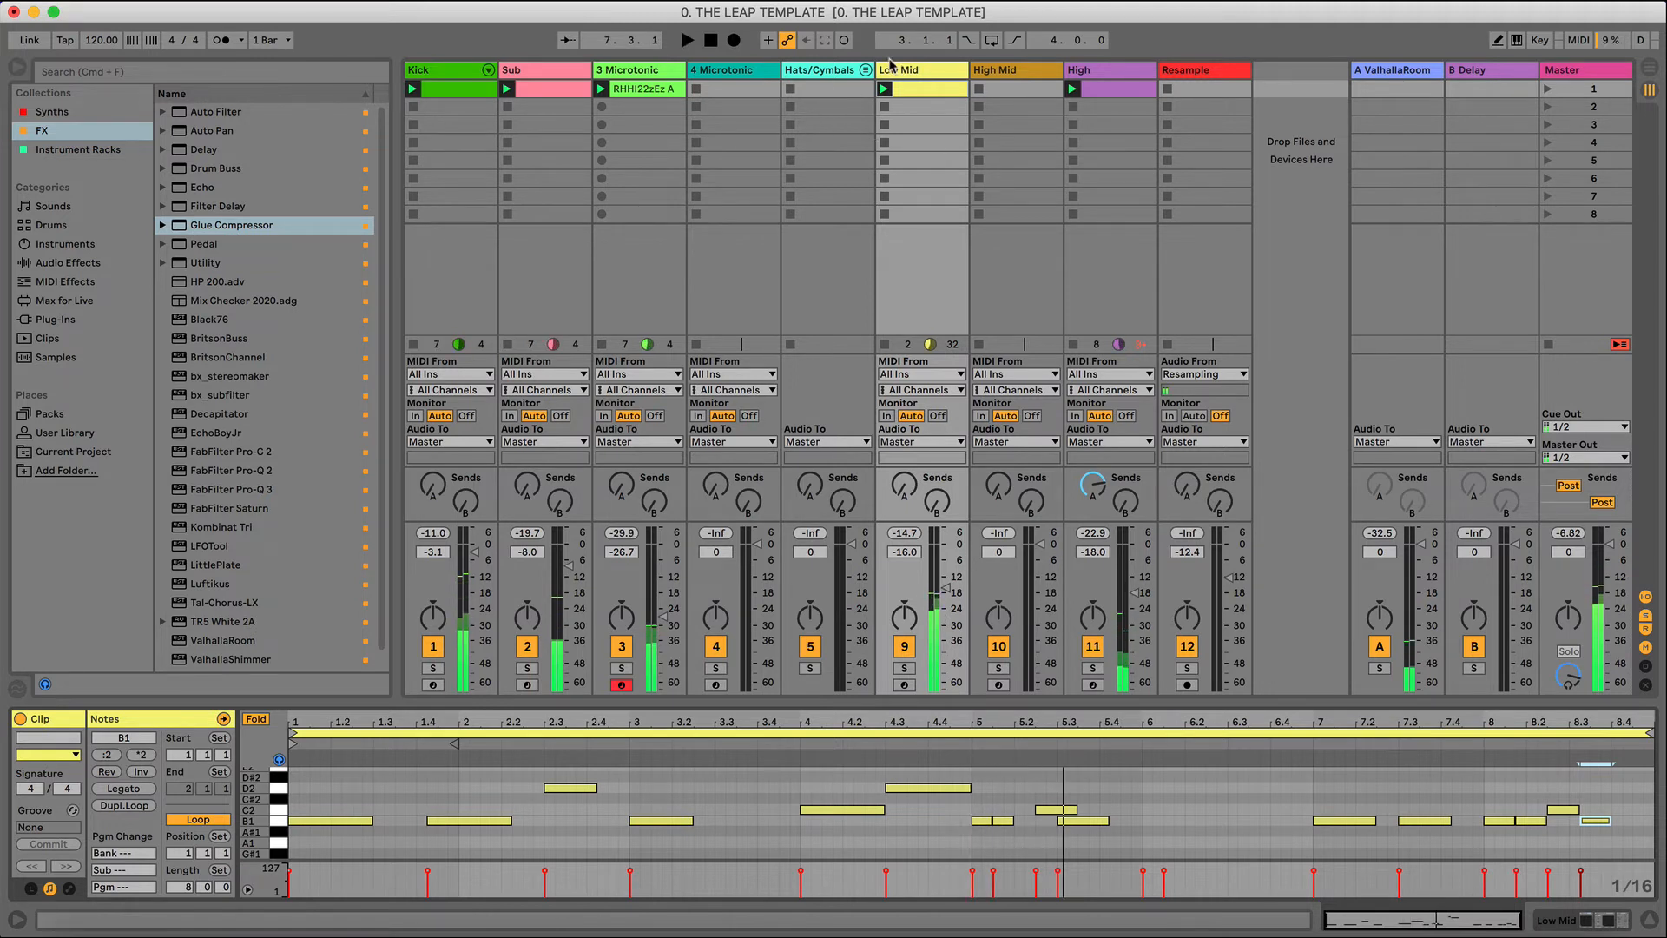
- Open the Microtonic instrument on the 4 Microtonic track and solo that track
left_click(999, 84)
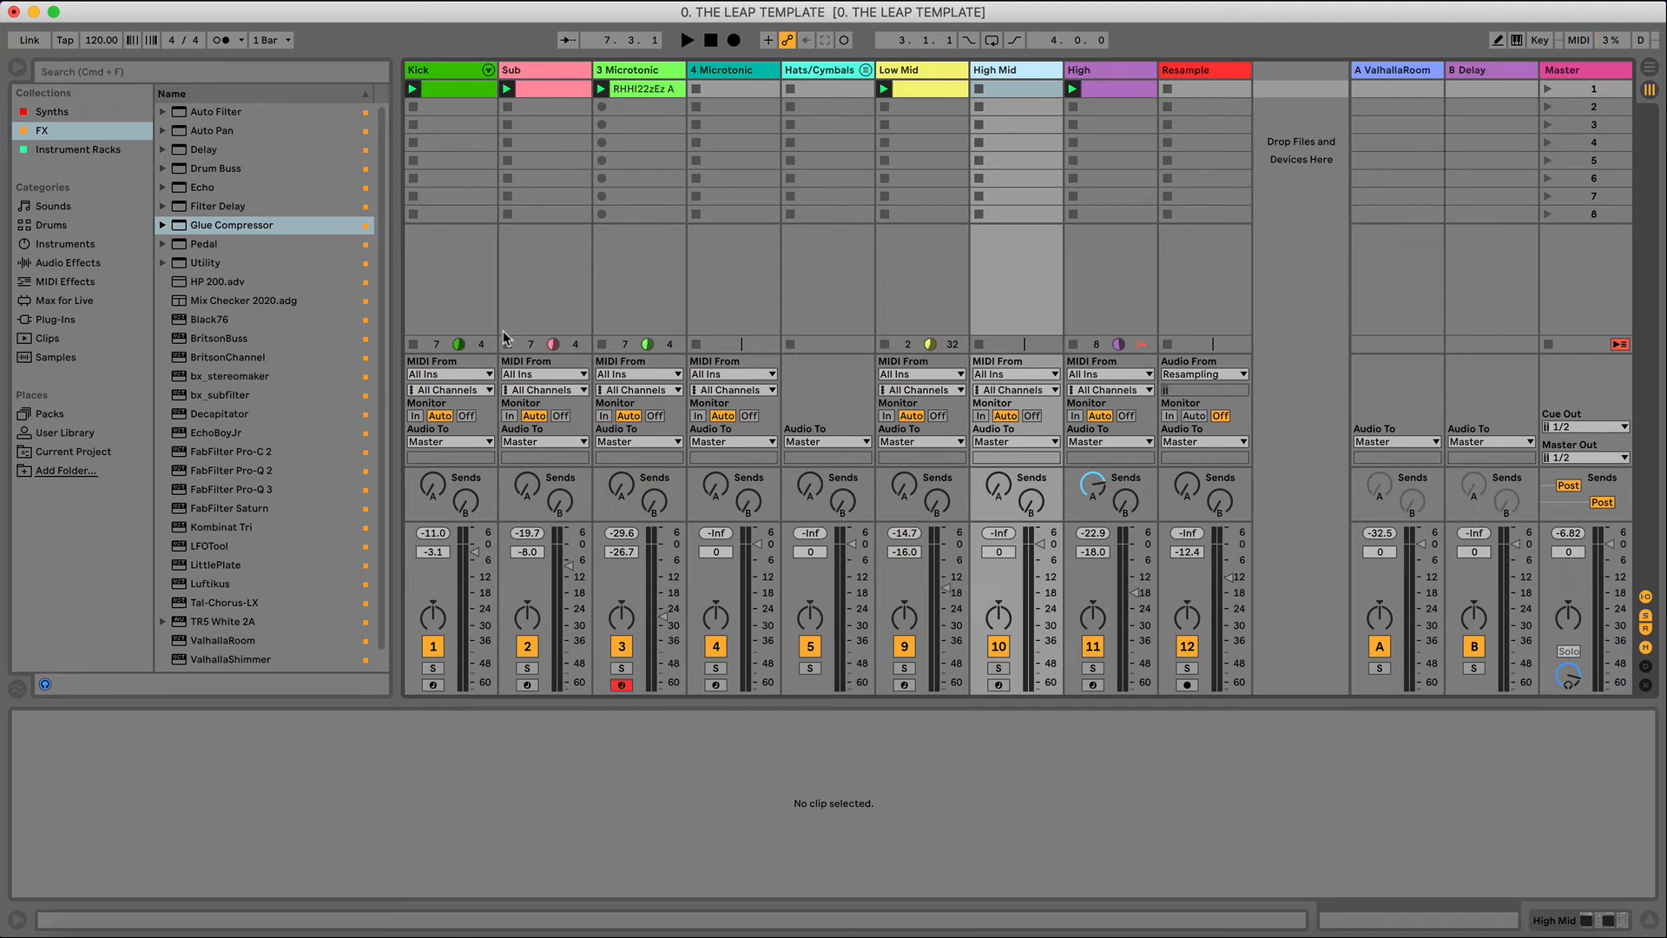
left_click(710, 81)
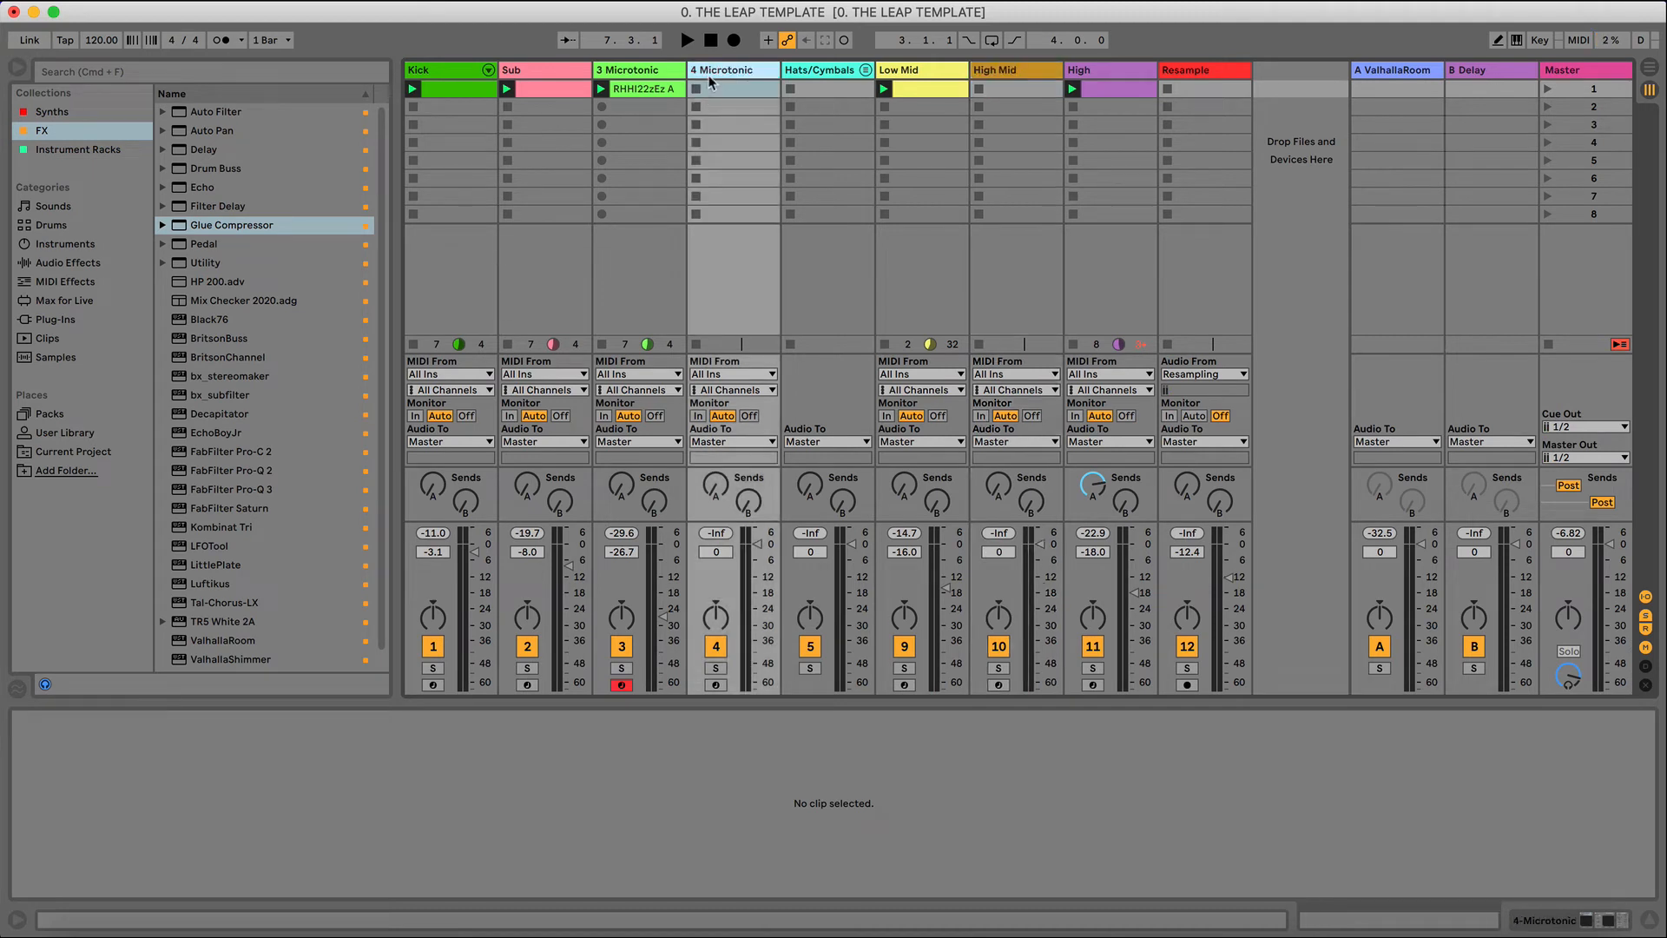
key("space")
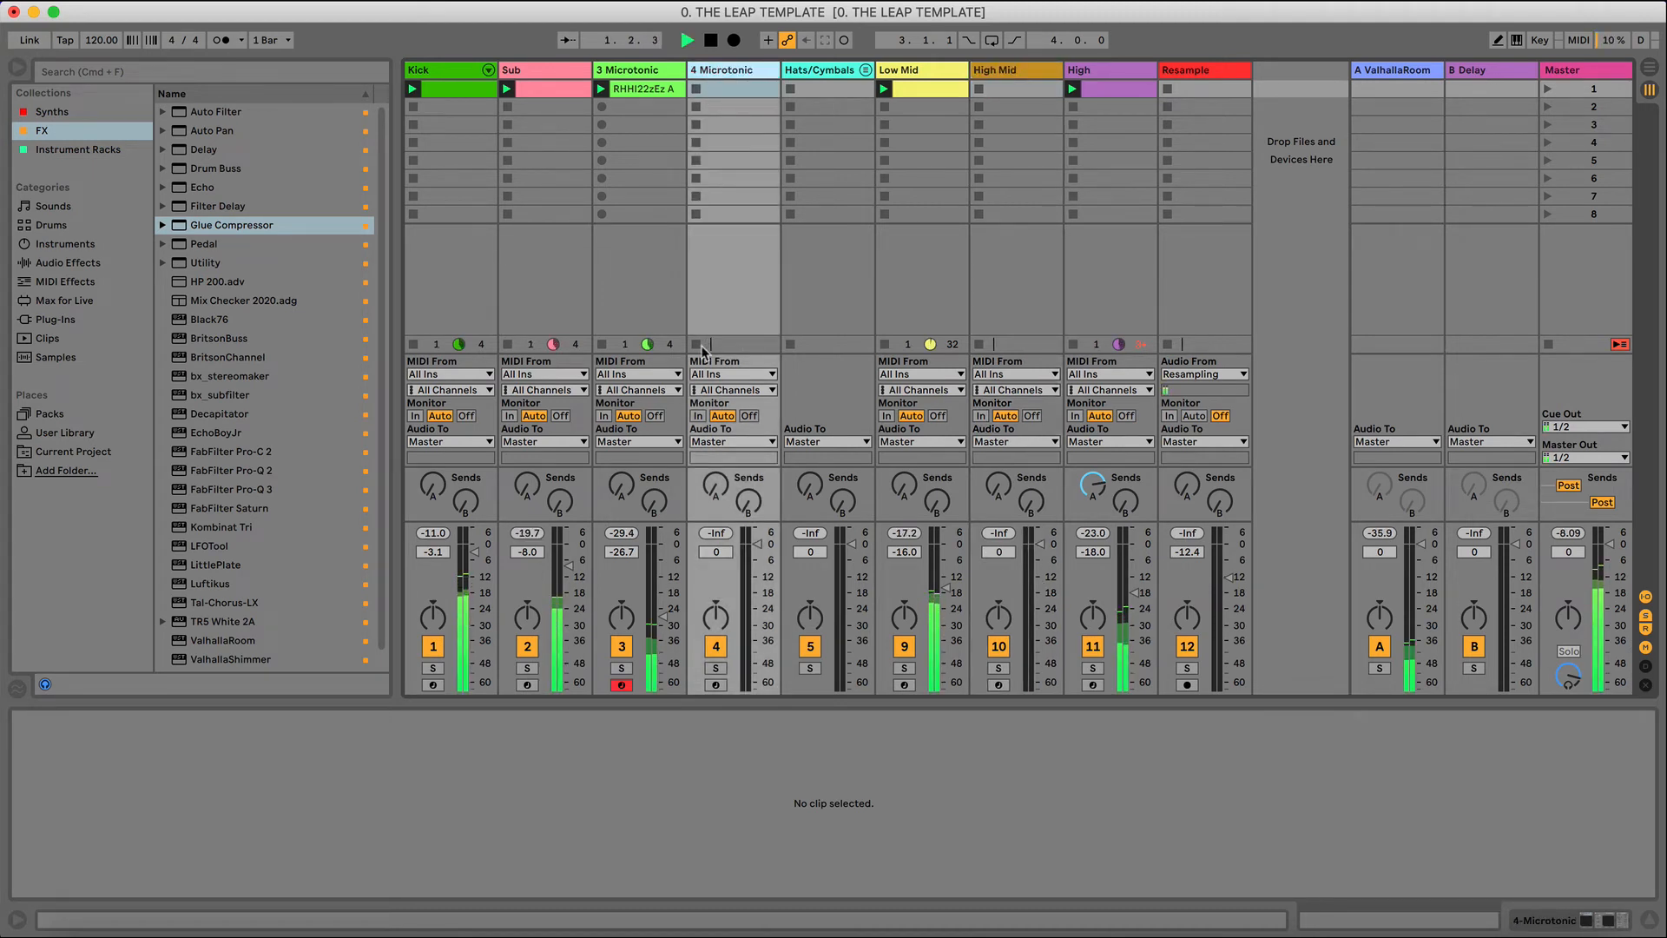
key("space")
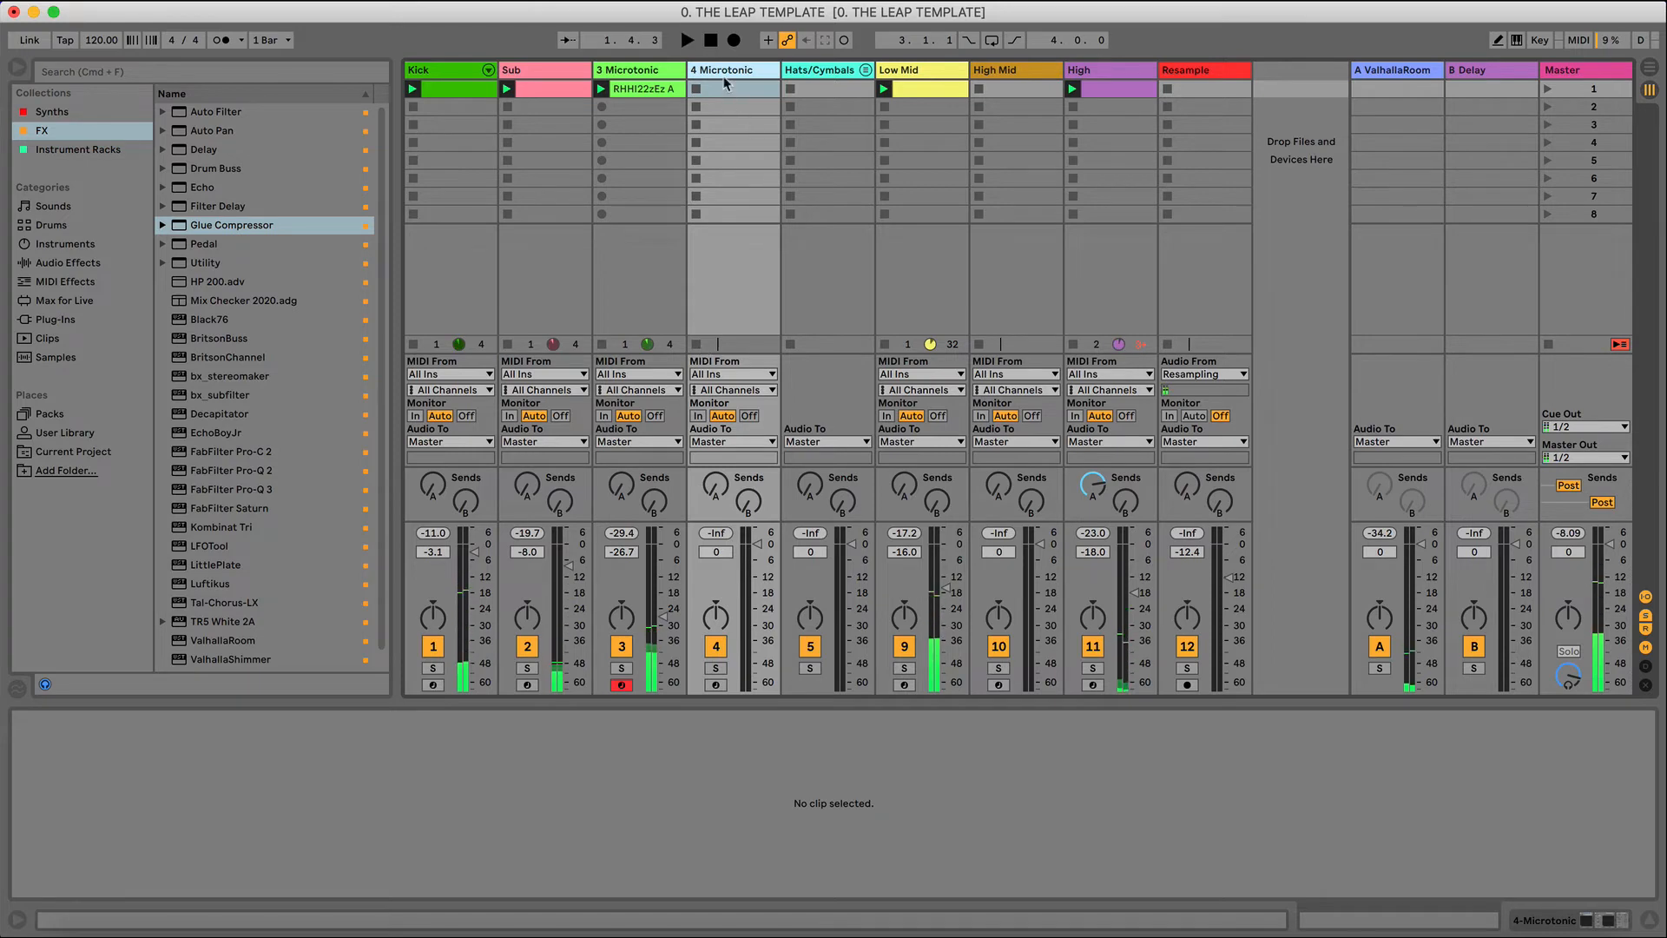
left_click(1607, 921)
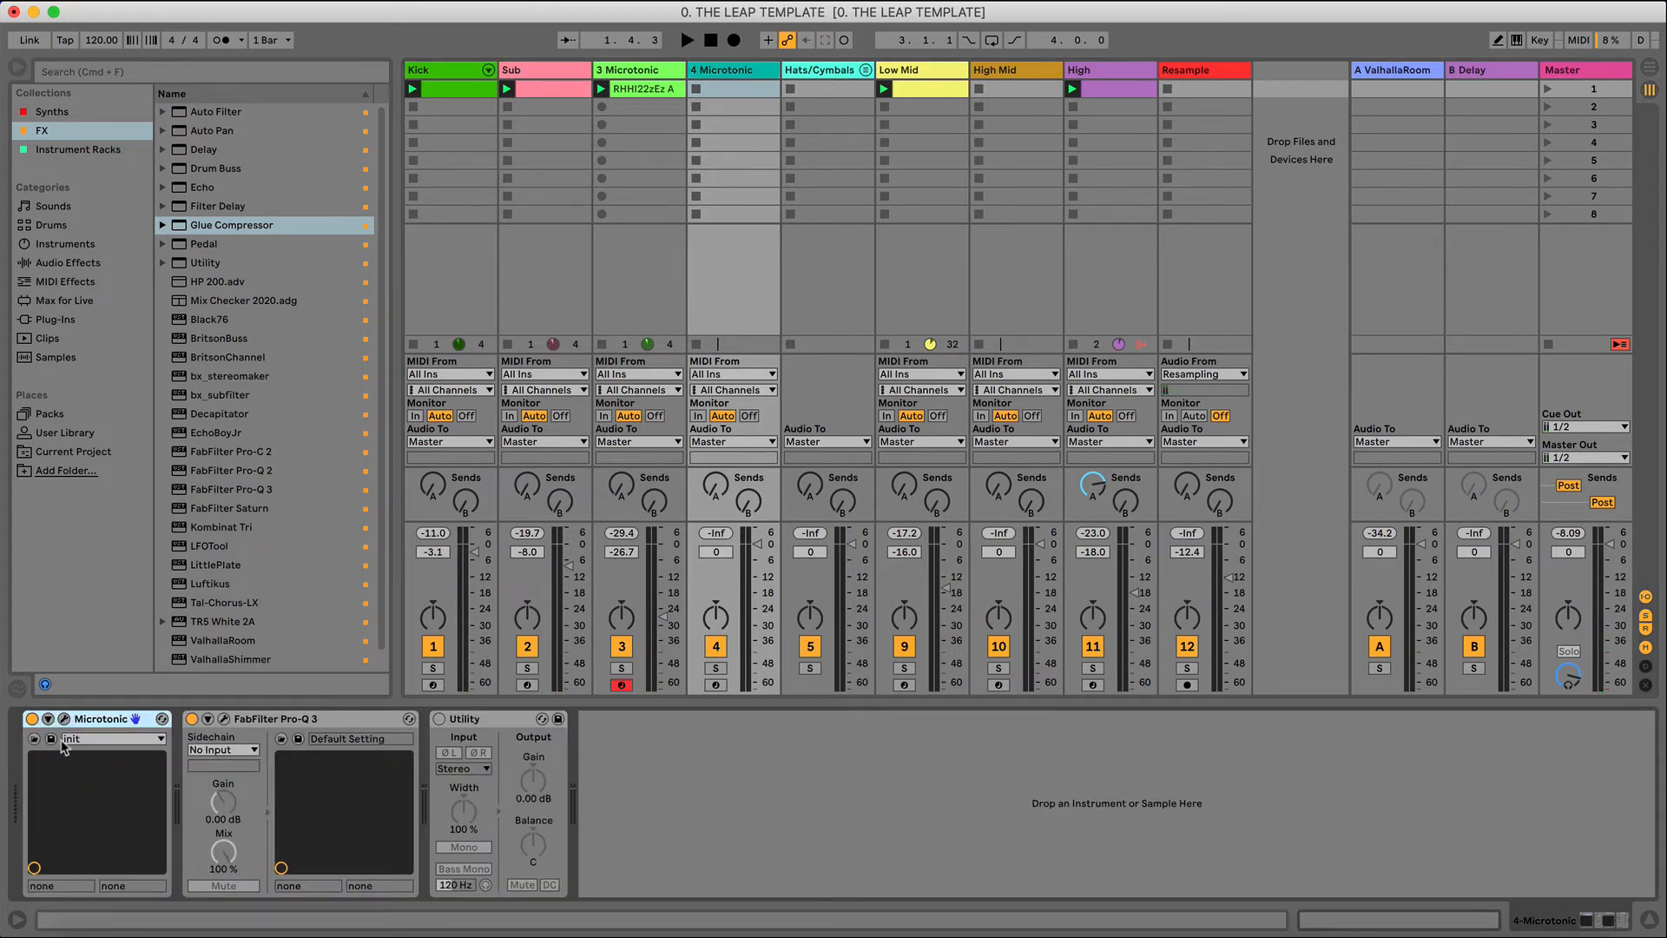
left_click(63, 719)
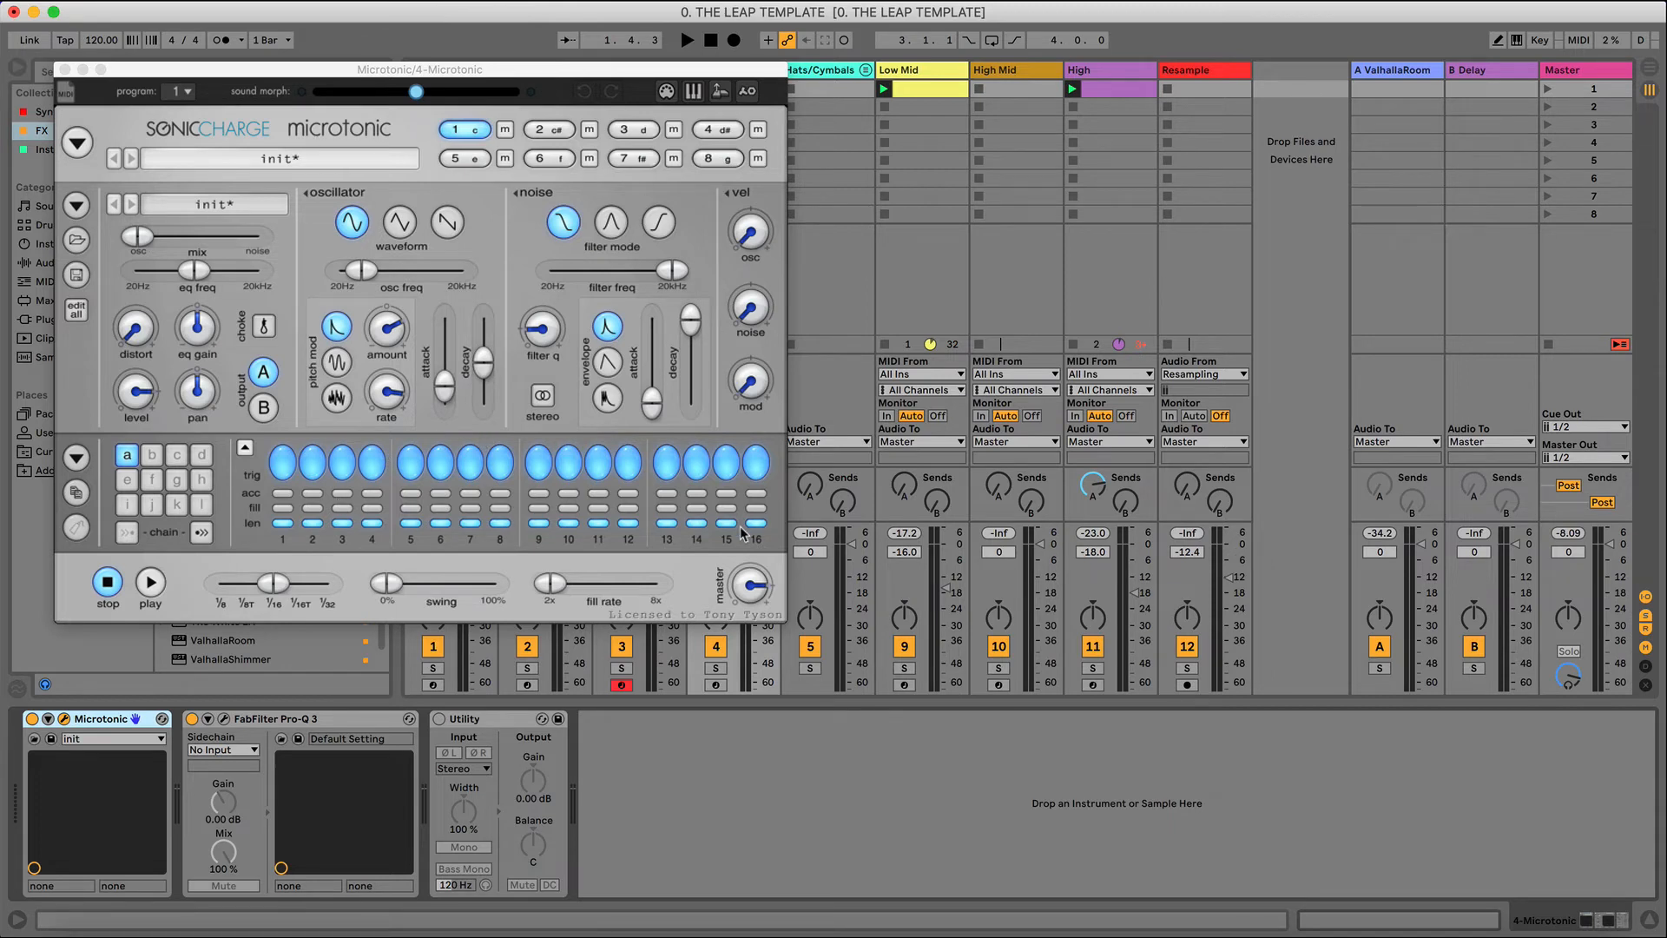
left_click(715, 668)
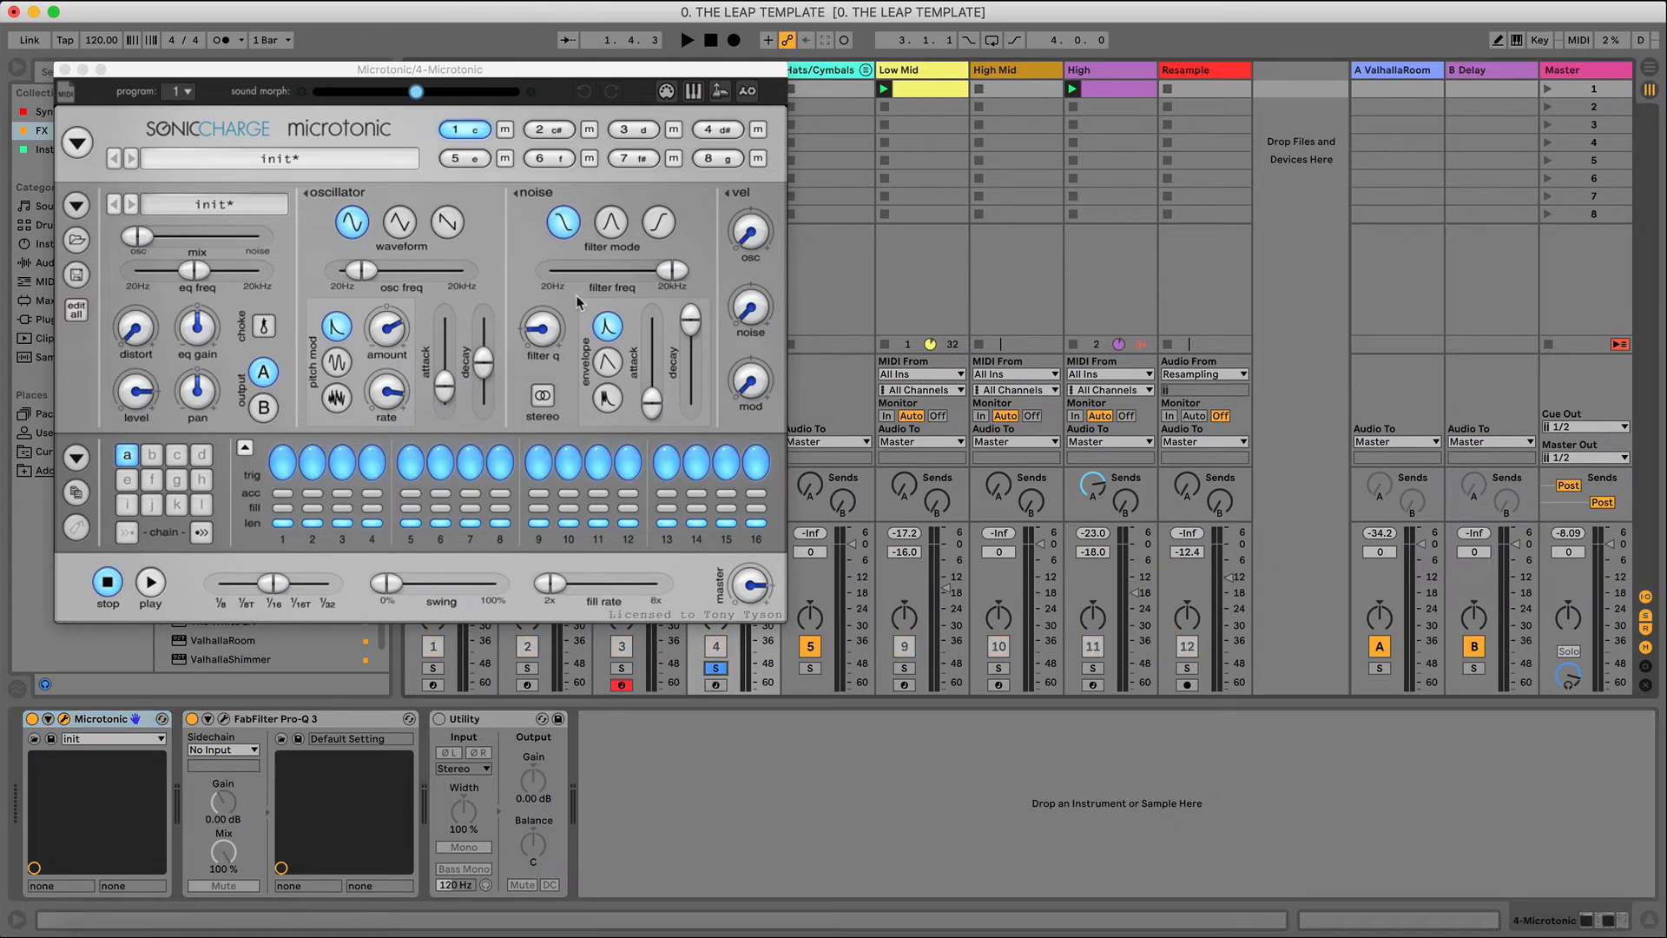
- Turn Microtonic's mix fully to noise, audition the step pattern and shorten the noise decay
left_click_drag(550, 73, 672, 200)
left_click_drag(261, 363, 380, 363)
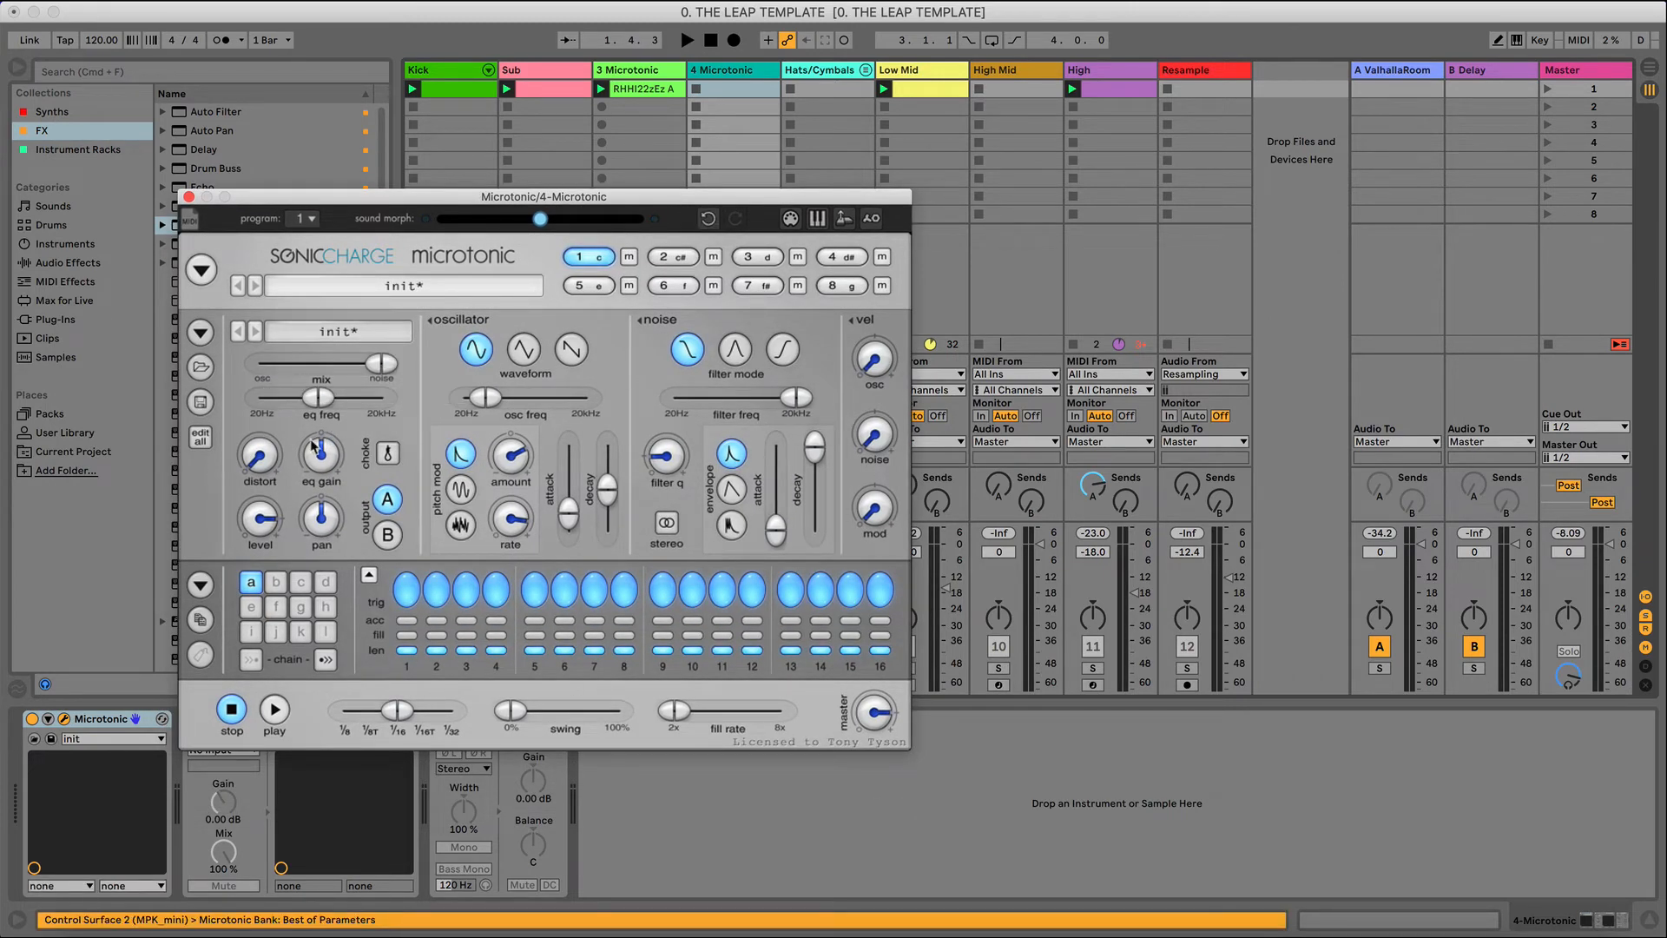
key("space")
left_click(274, 710)
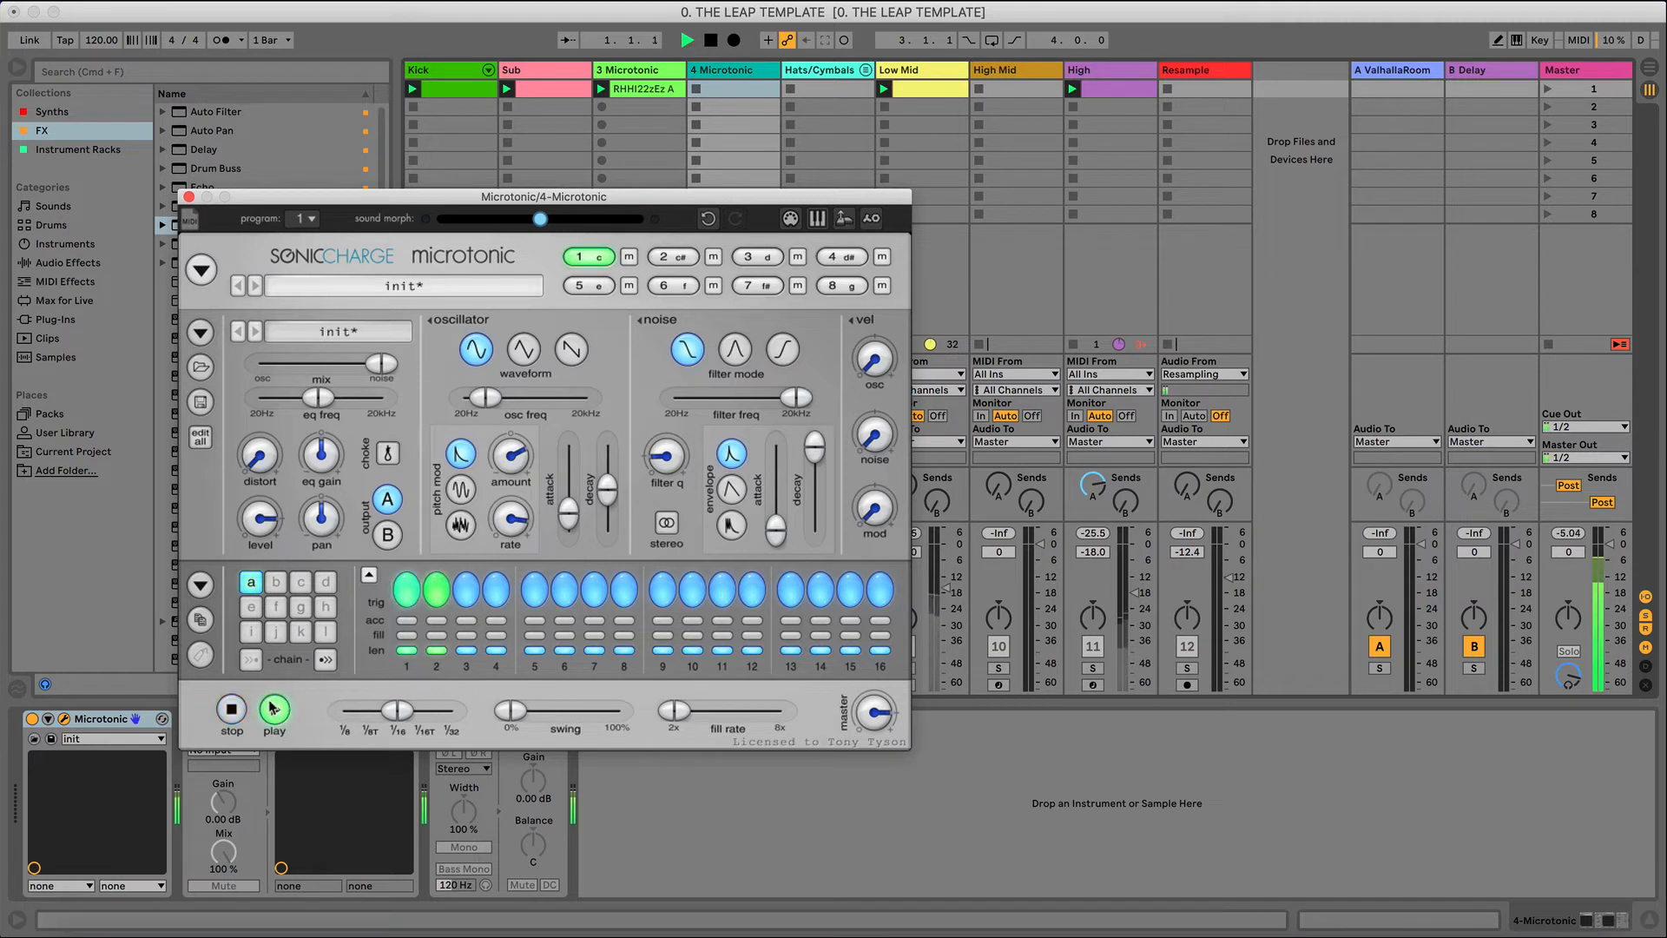
key("space")
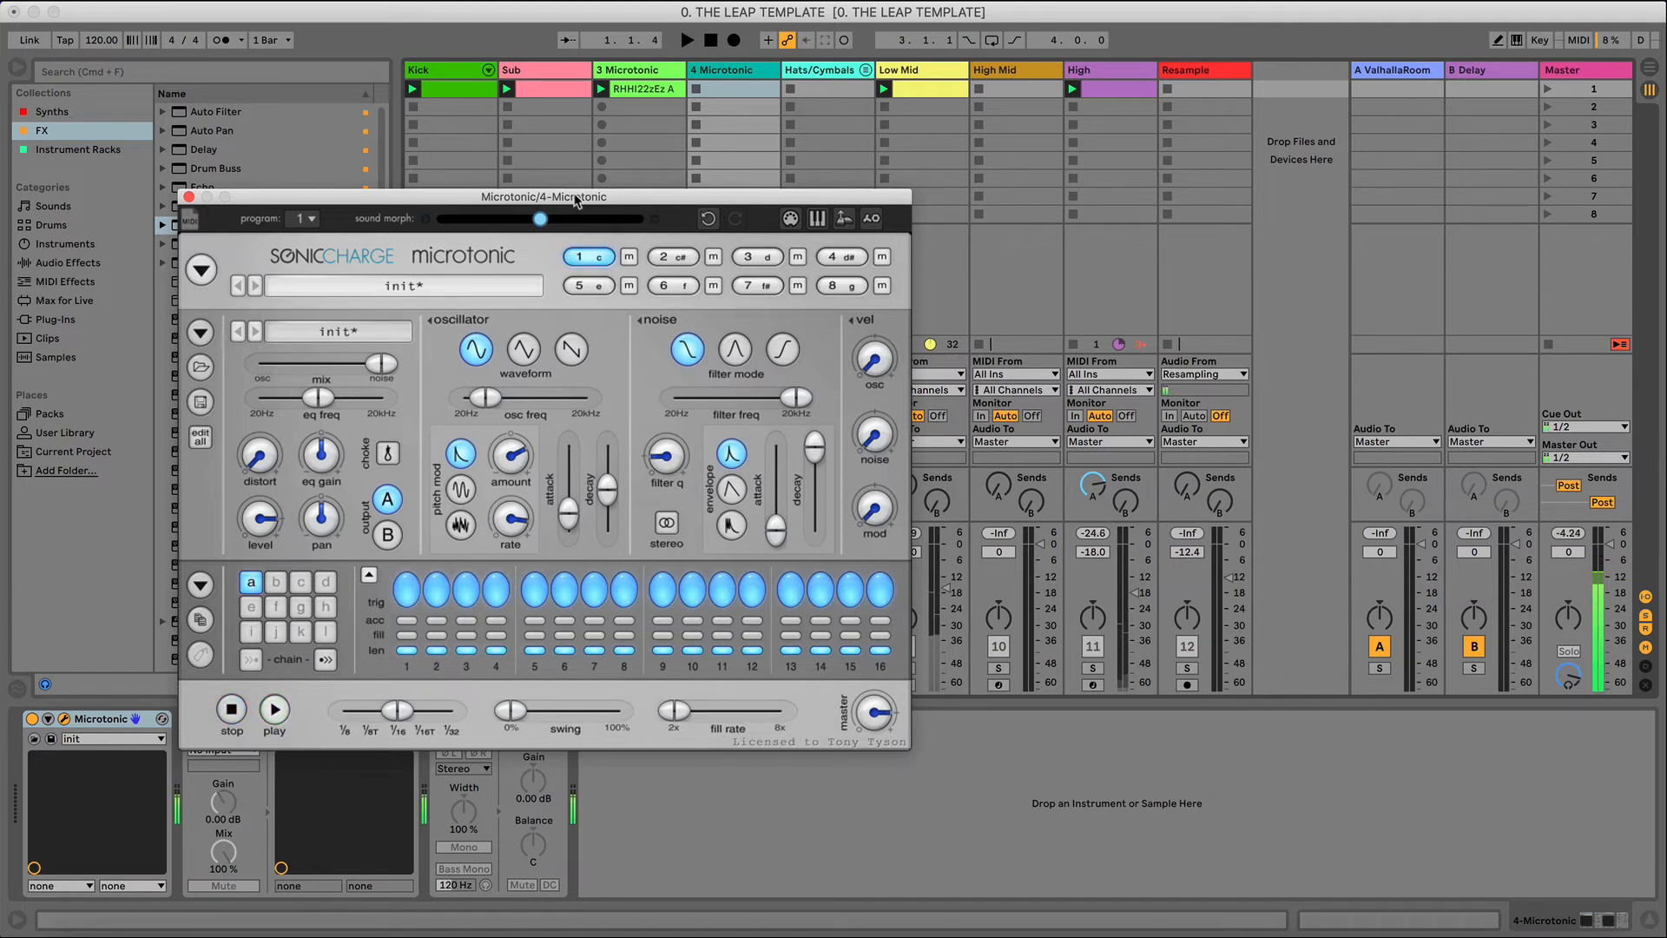
left_click_drag(814, 447, 810, 523)
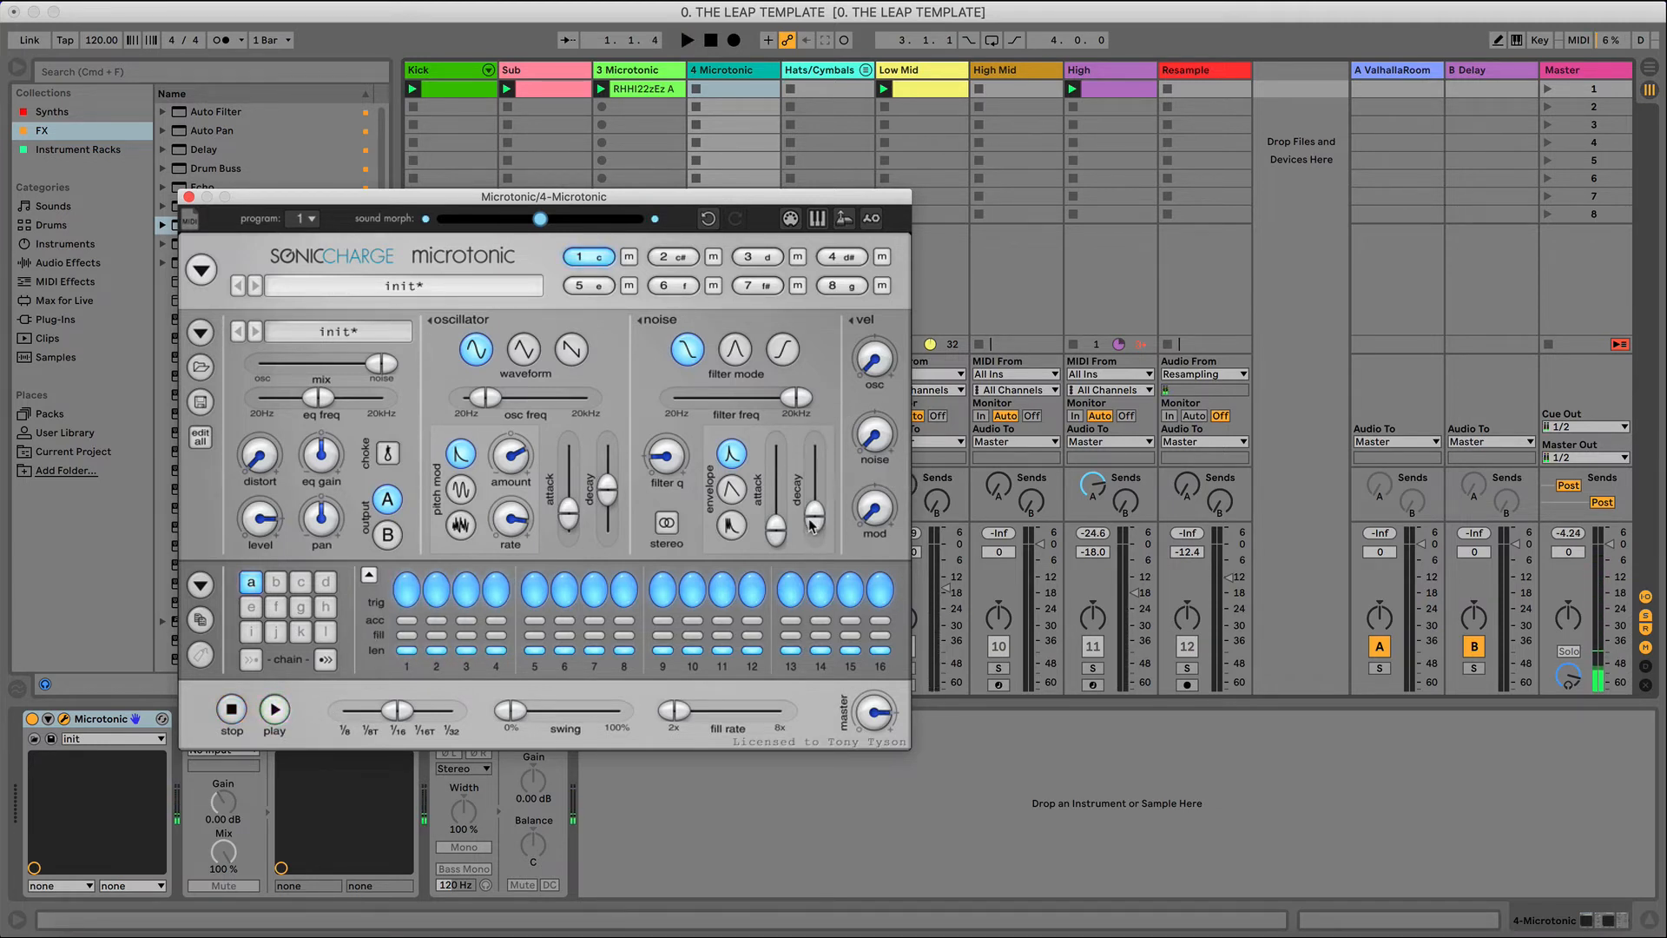
- Lower the 4 Microtonic track's volume to -15 dB while auditioning its pattern
left_click_drag(566, 201, 1160, 186)
left_click_drag(757, 543, 757, 585)
key("space")
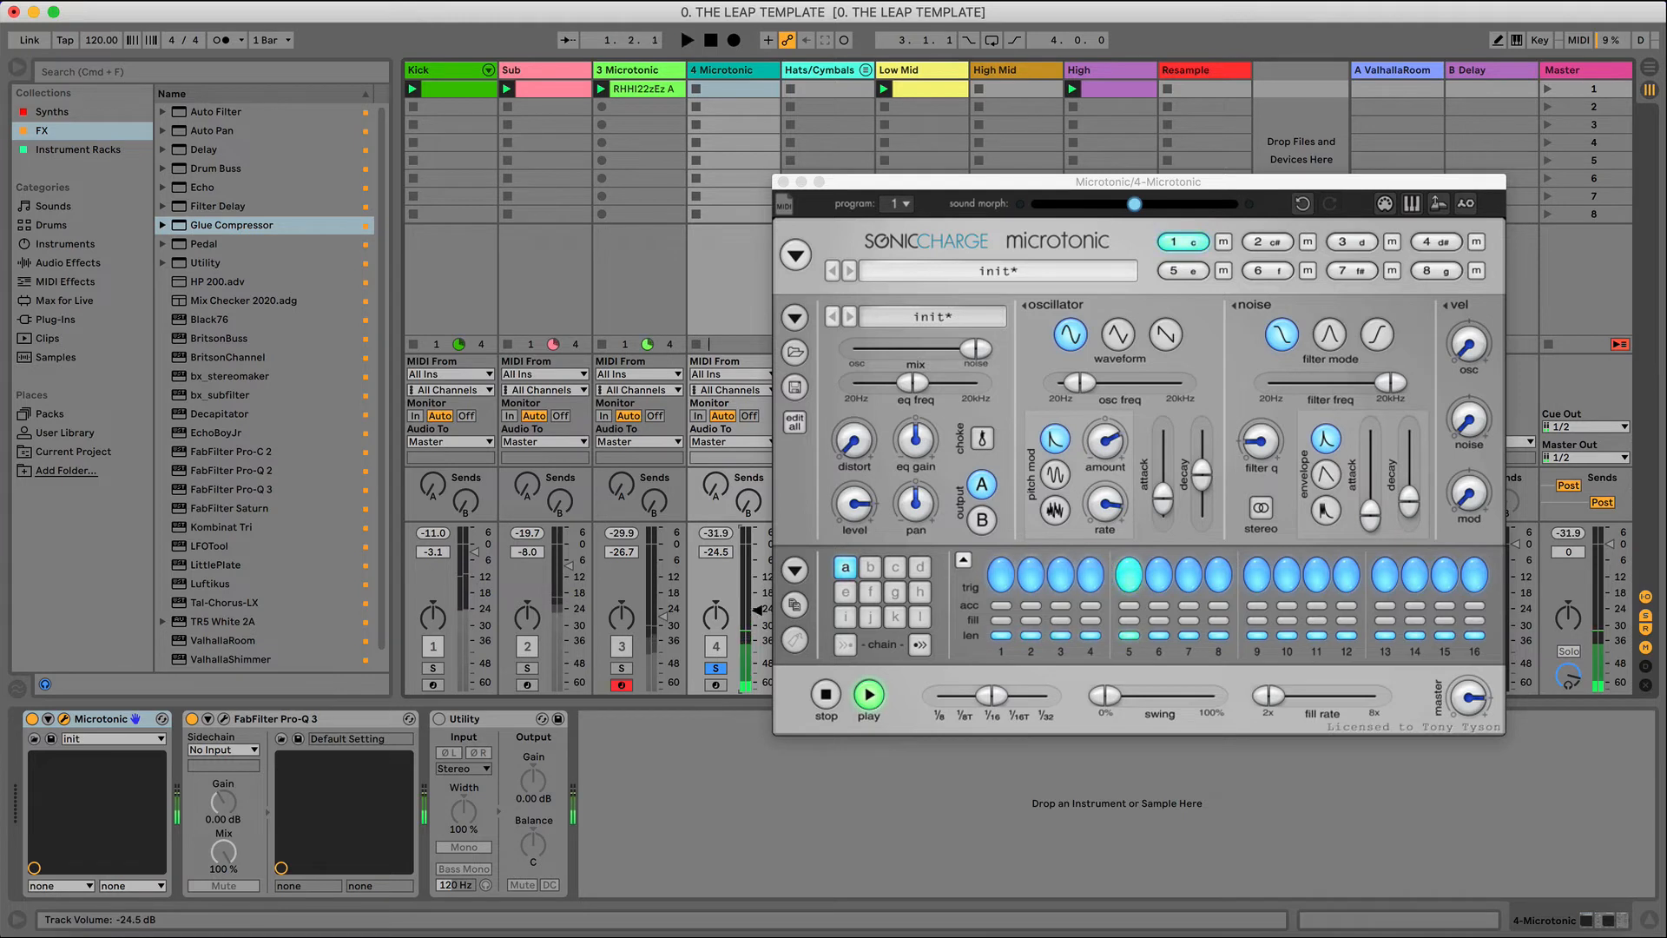
key("space")
key("space")
- Set Microtonic's noise to a linear envelope and a band-pass filter with slightly lower frequency, and audition it in the full mix
left_click_drag(1371, 517, 1375, 512)
left_click(1325, 474)
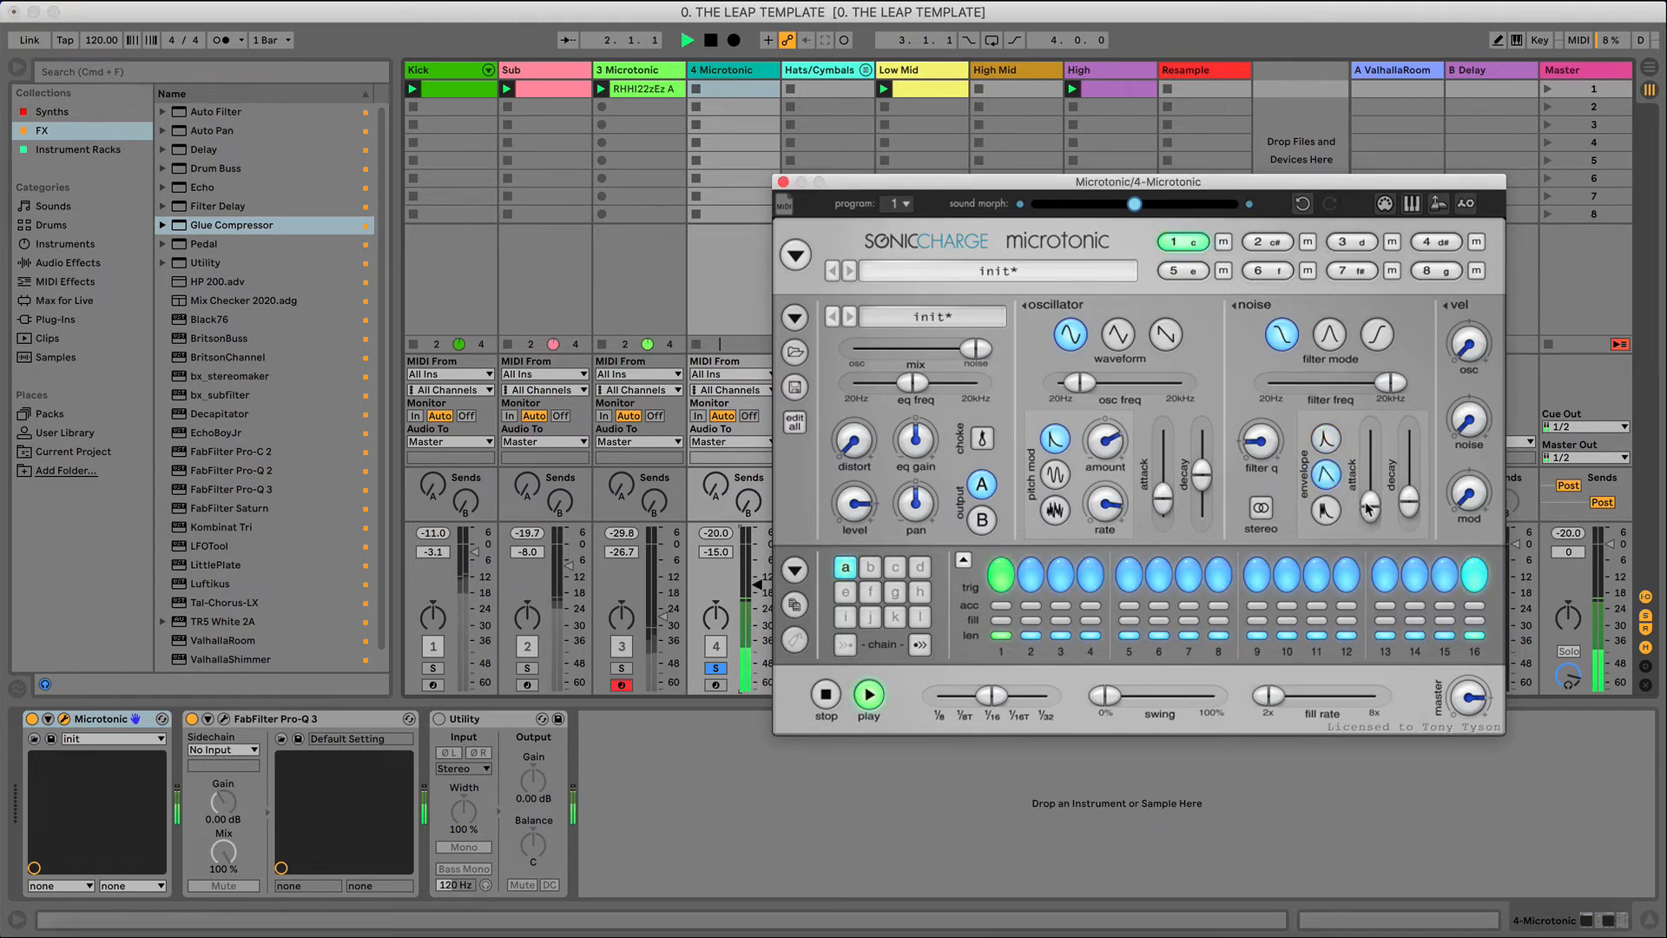
left_click(1329, 335)
left_click_drag(1388, 383, 1377, 397)
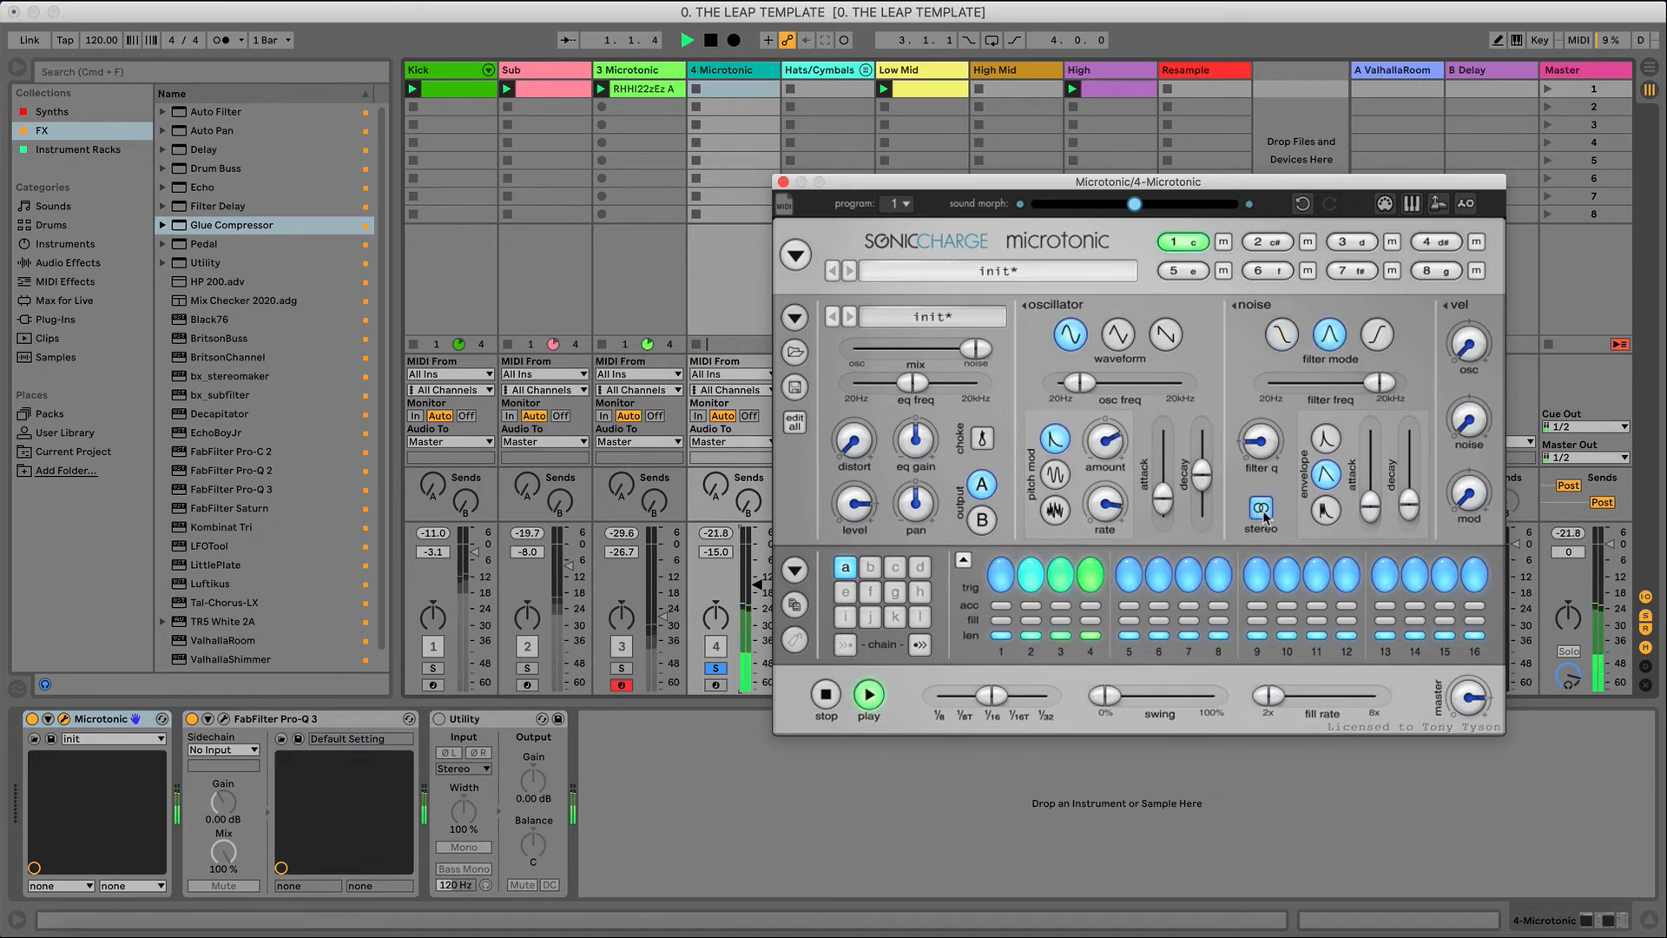
key("space")
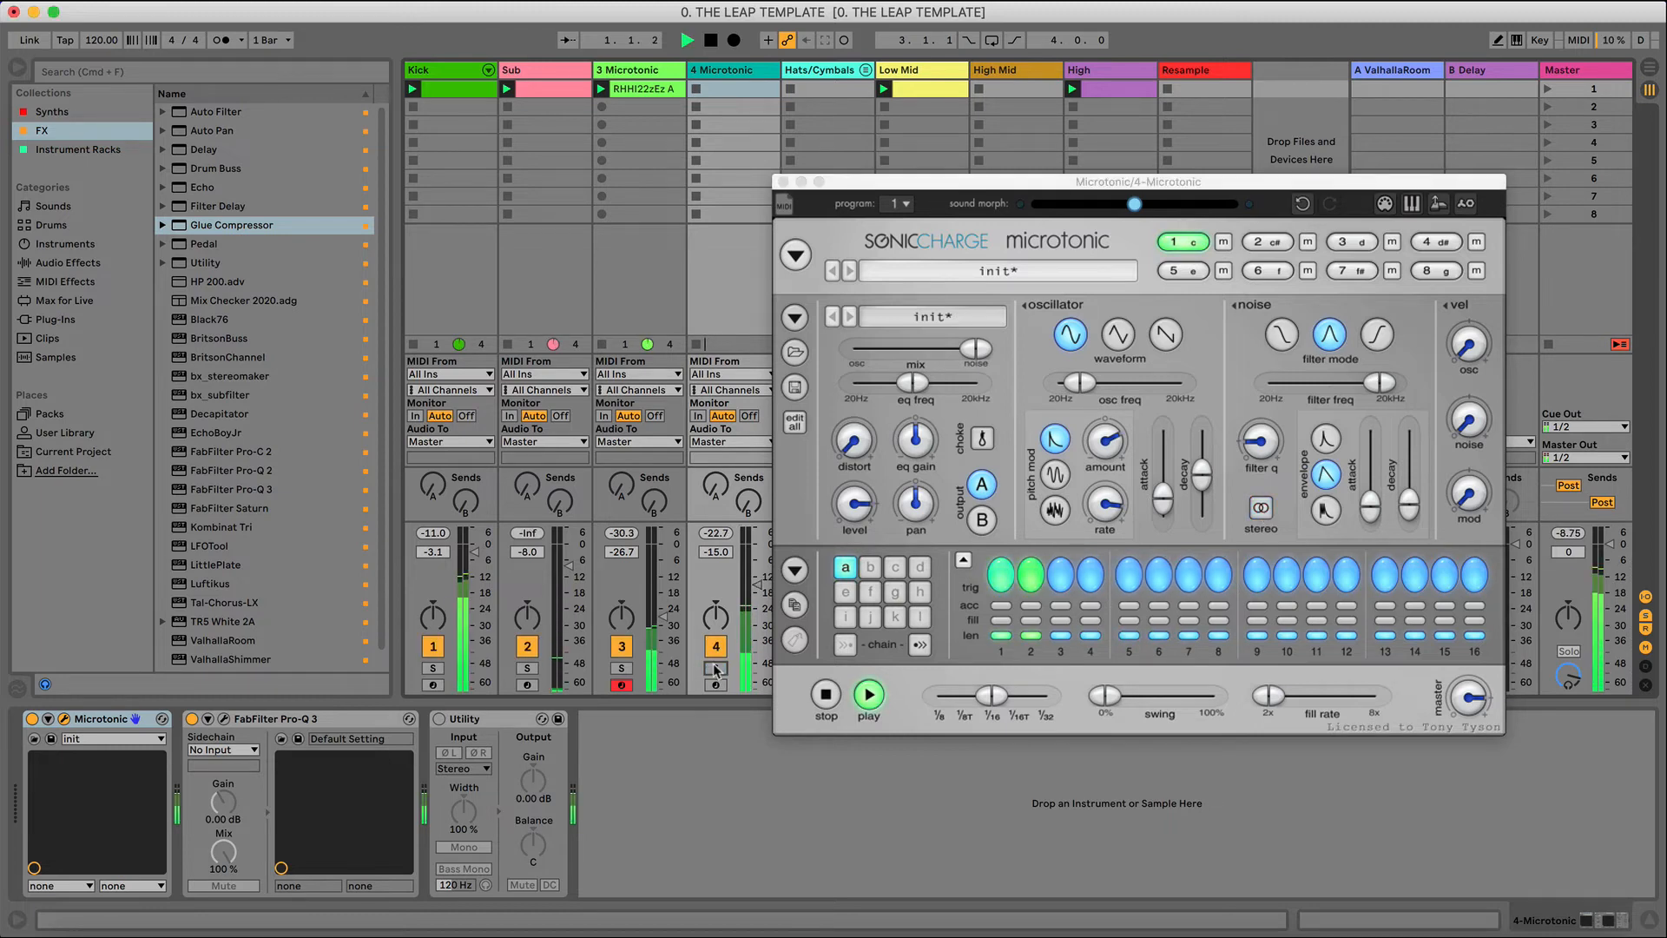
- Export Microtonic's pattern A as a MIDI clip into the first clip slot of the 4 Microtonic track
left_click(783, 181)
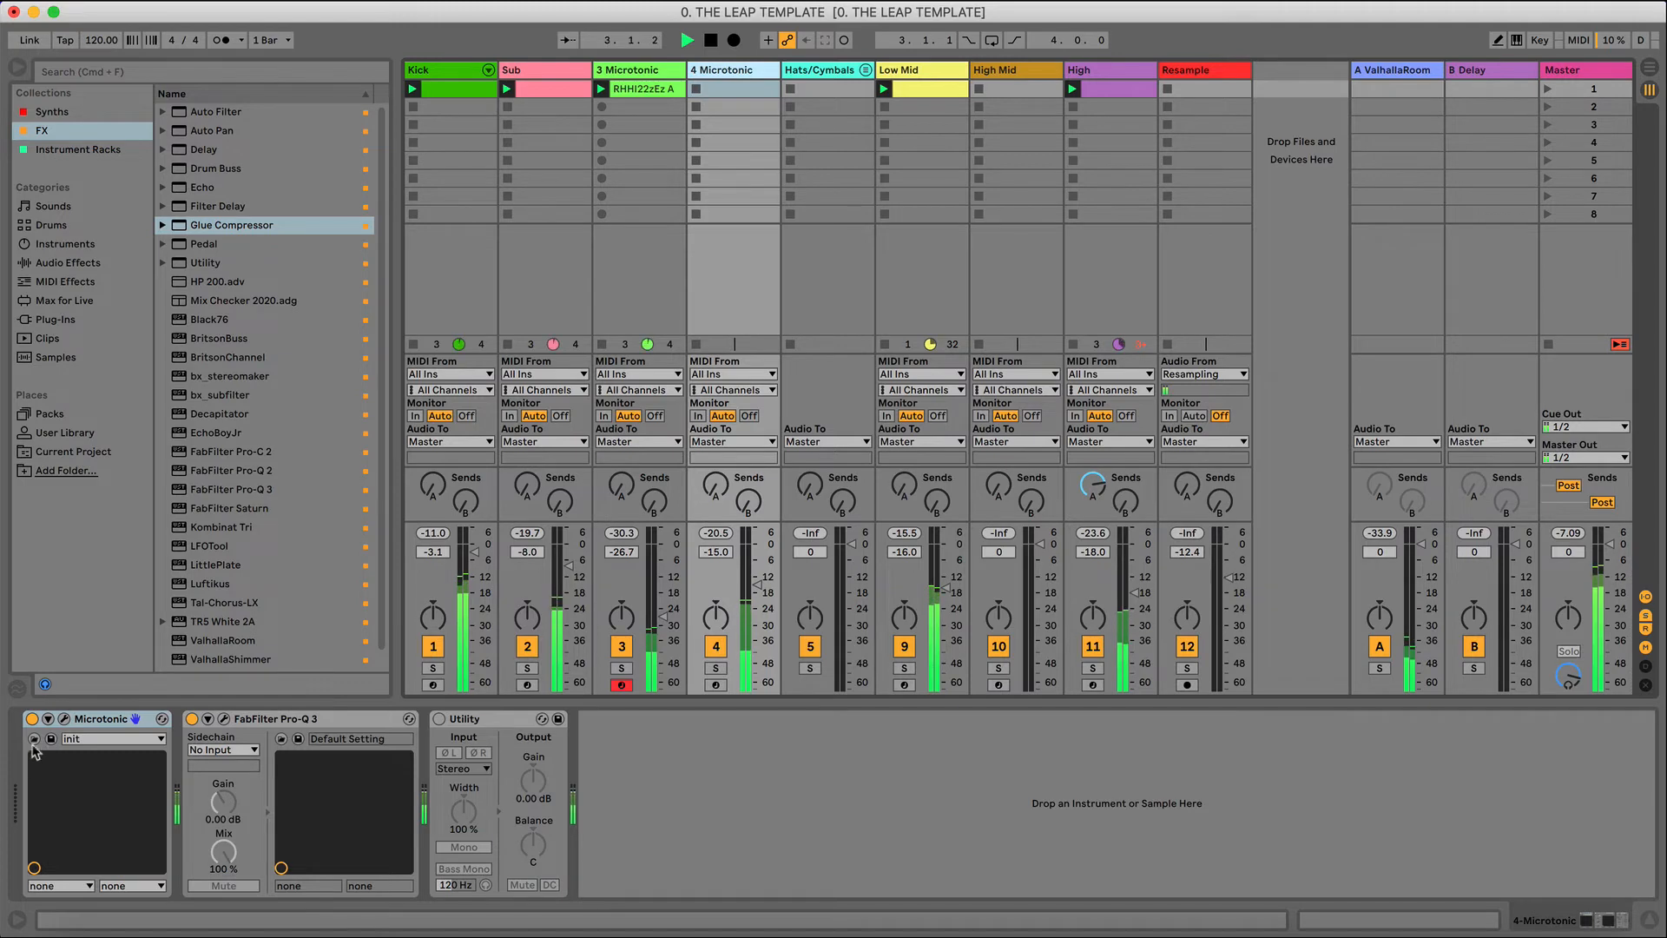
left_click(63, 719)
left_click_drag(786, 205, 734, 89)
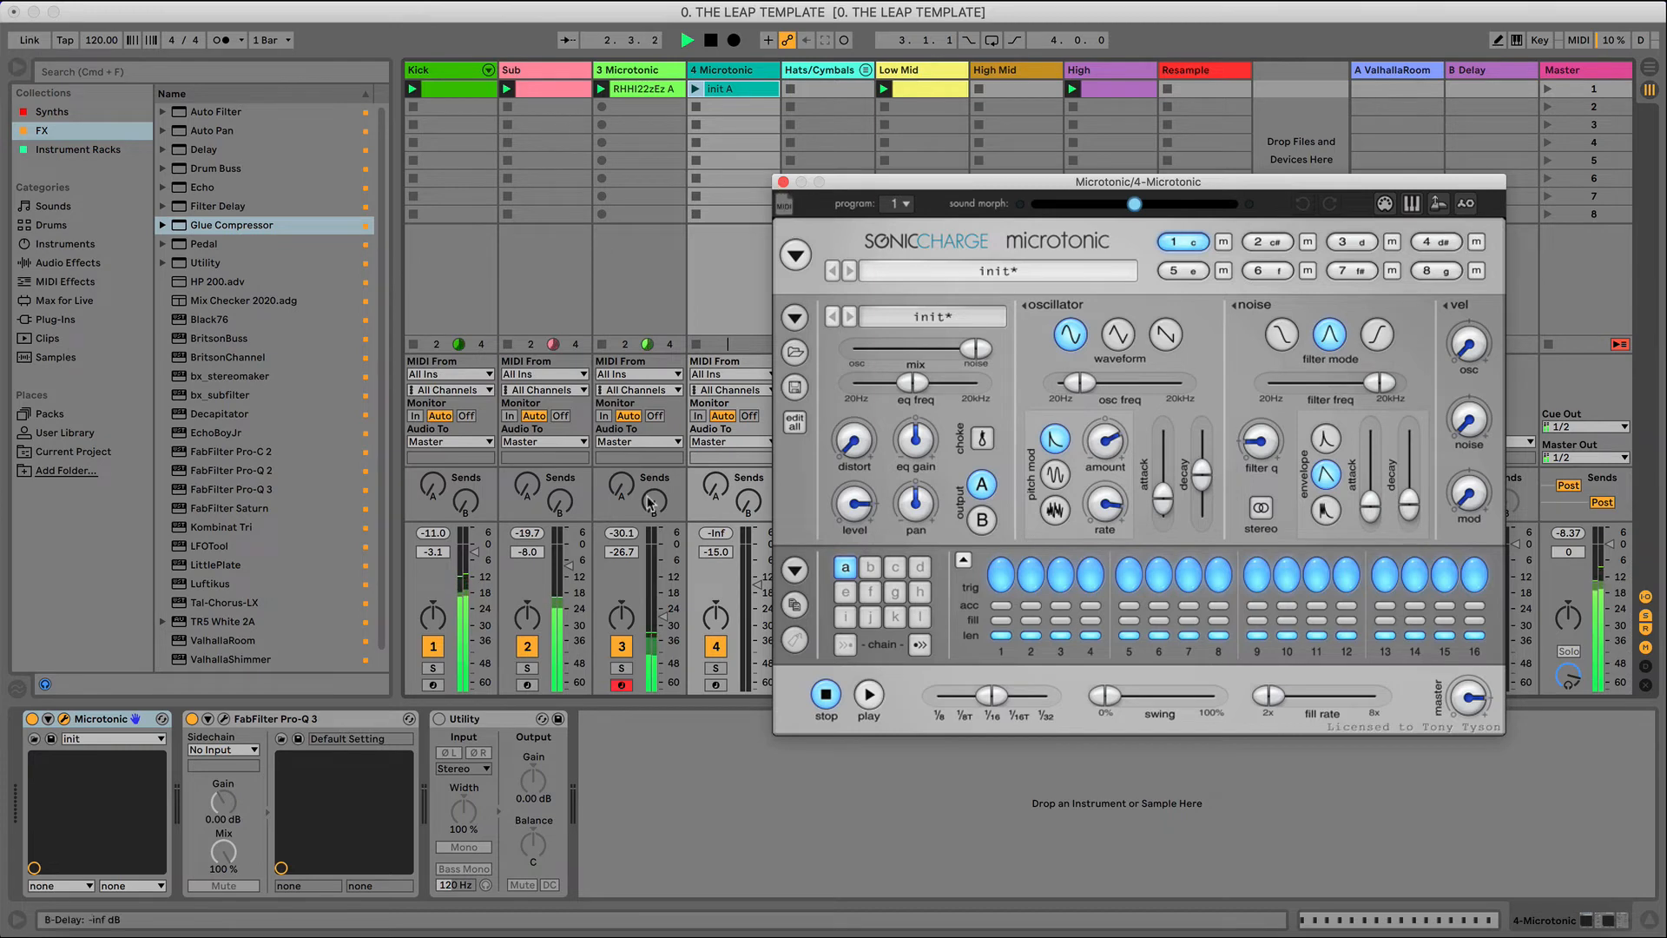
- Solo the 3 Microtonic track, raise its send to ValhallaRoom and lower its volume to -29 dB
left_click(621, 669)
left_click(622, 74)
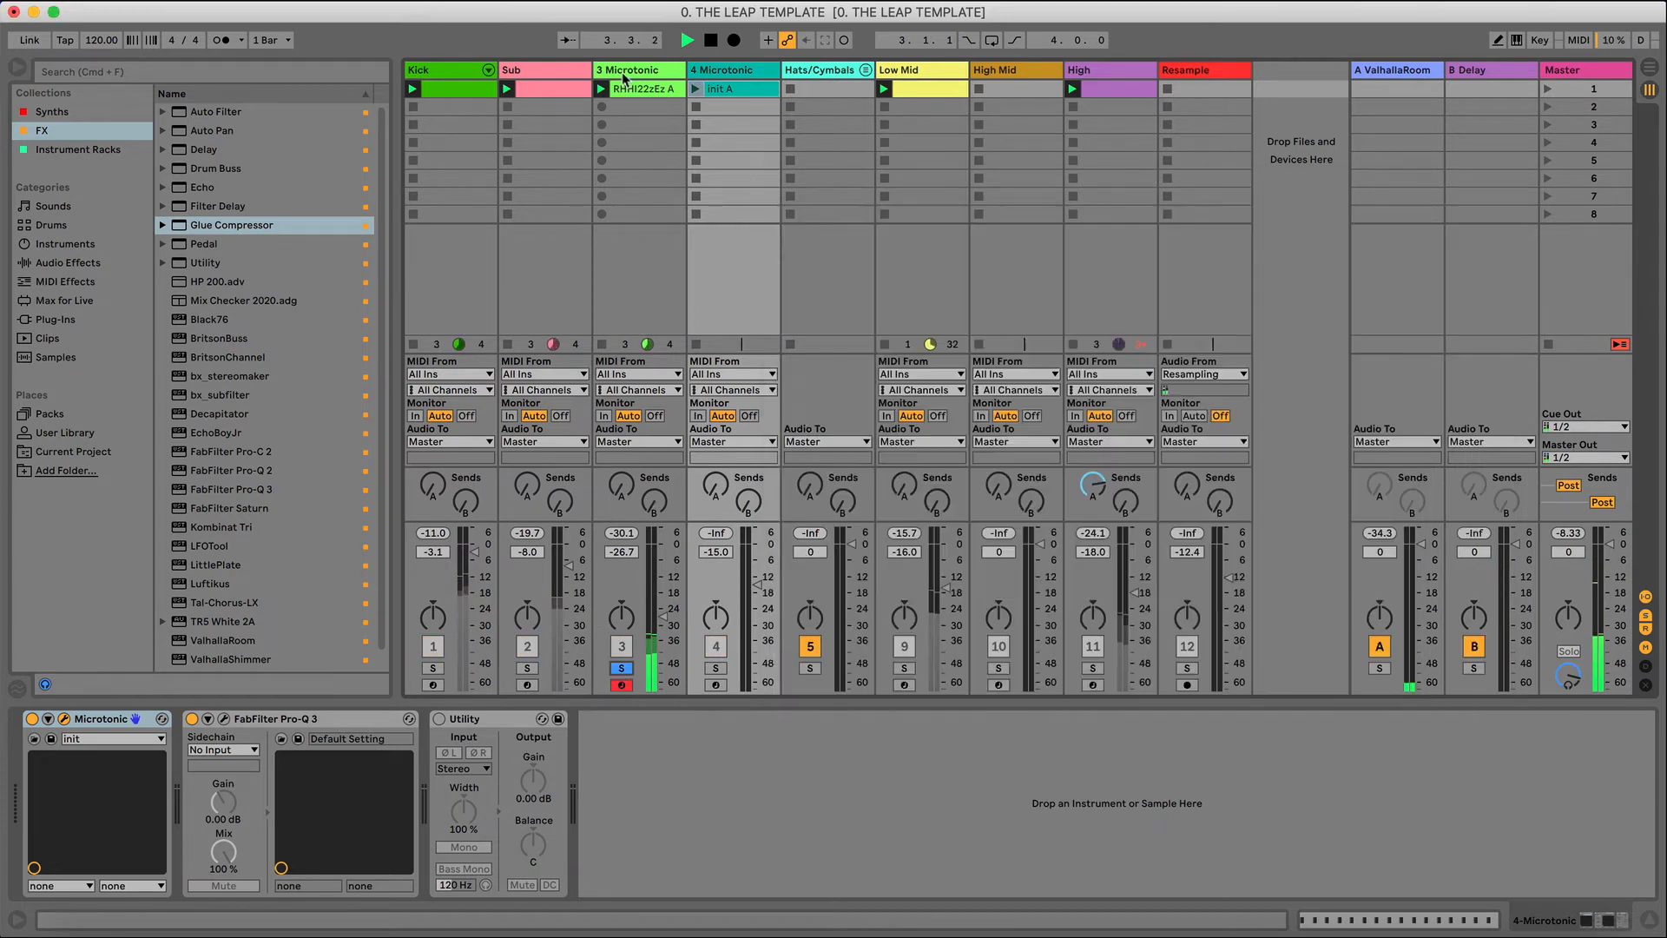
left_click(622, 77)
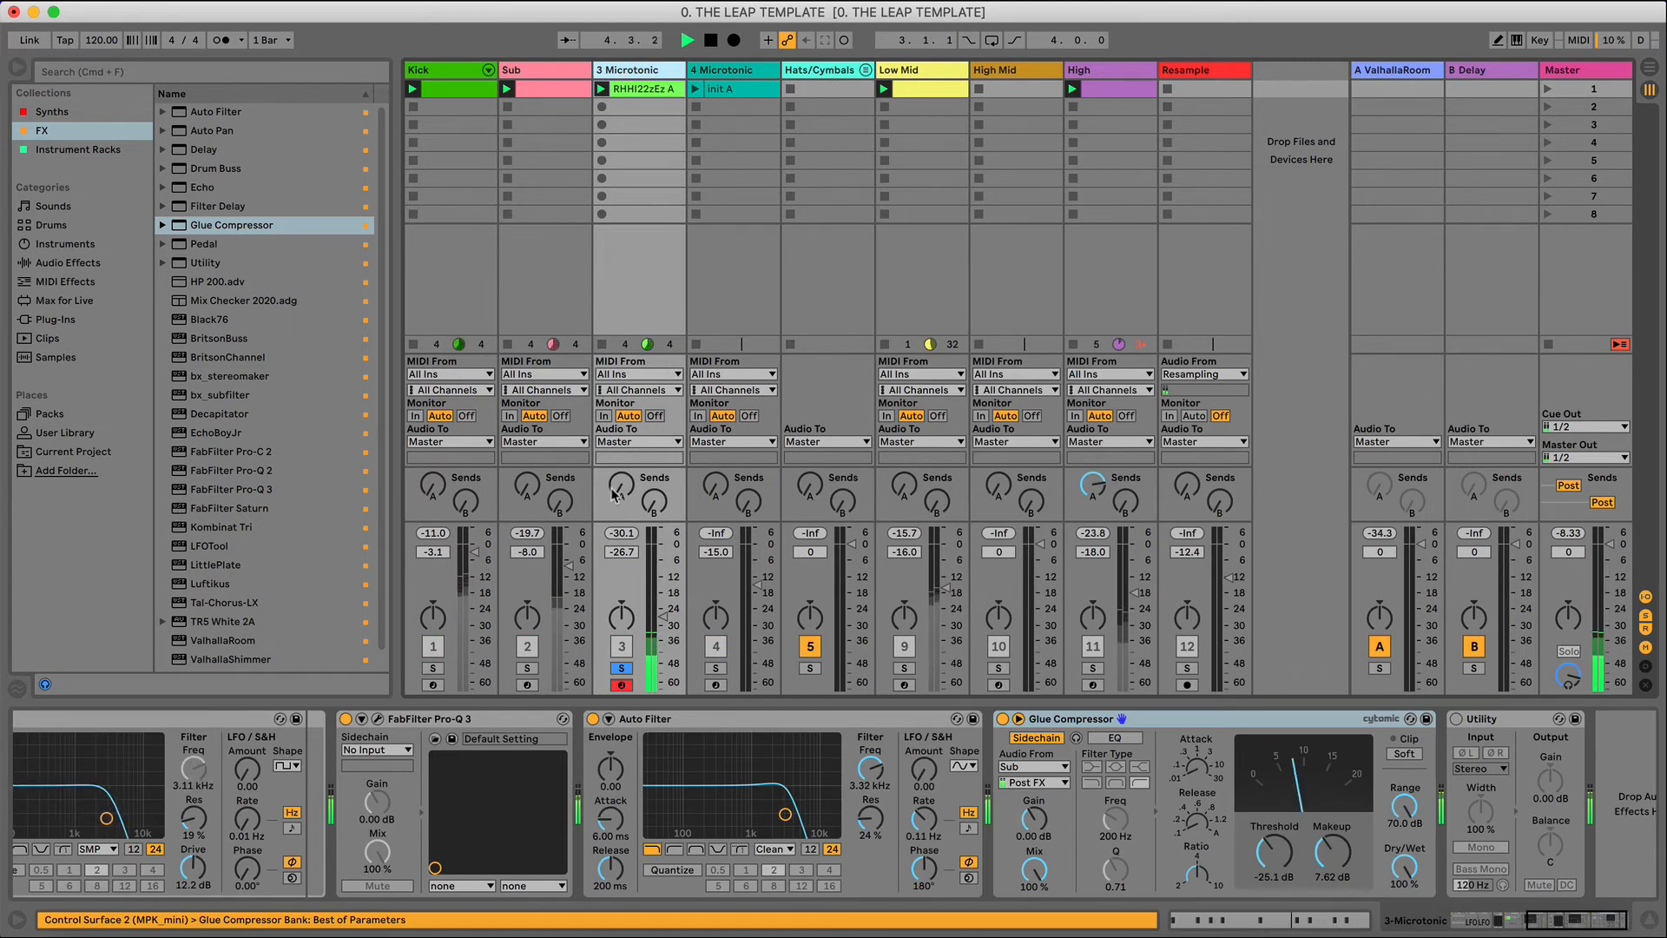
mouse_move(614, 494)
left_mouse_down()
mouse_move(614, 473)
mouse_move(621, 489)
left_mouse_up()
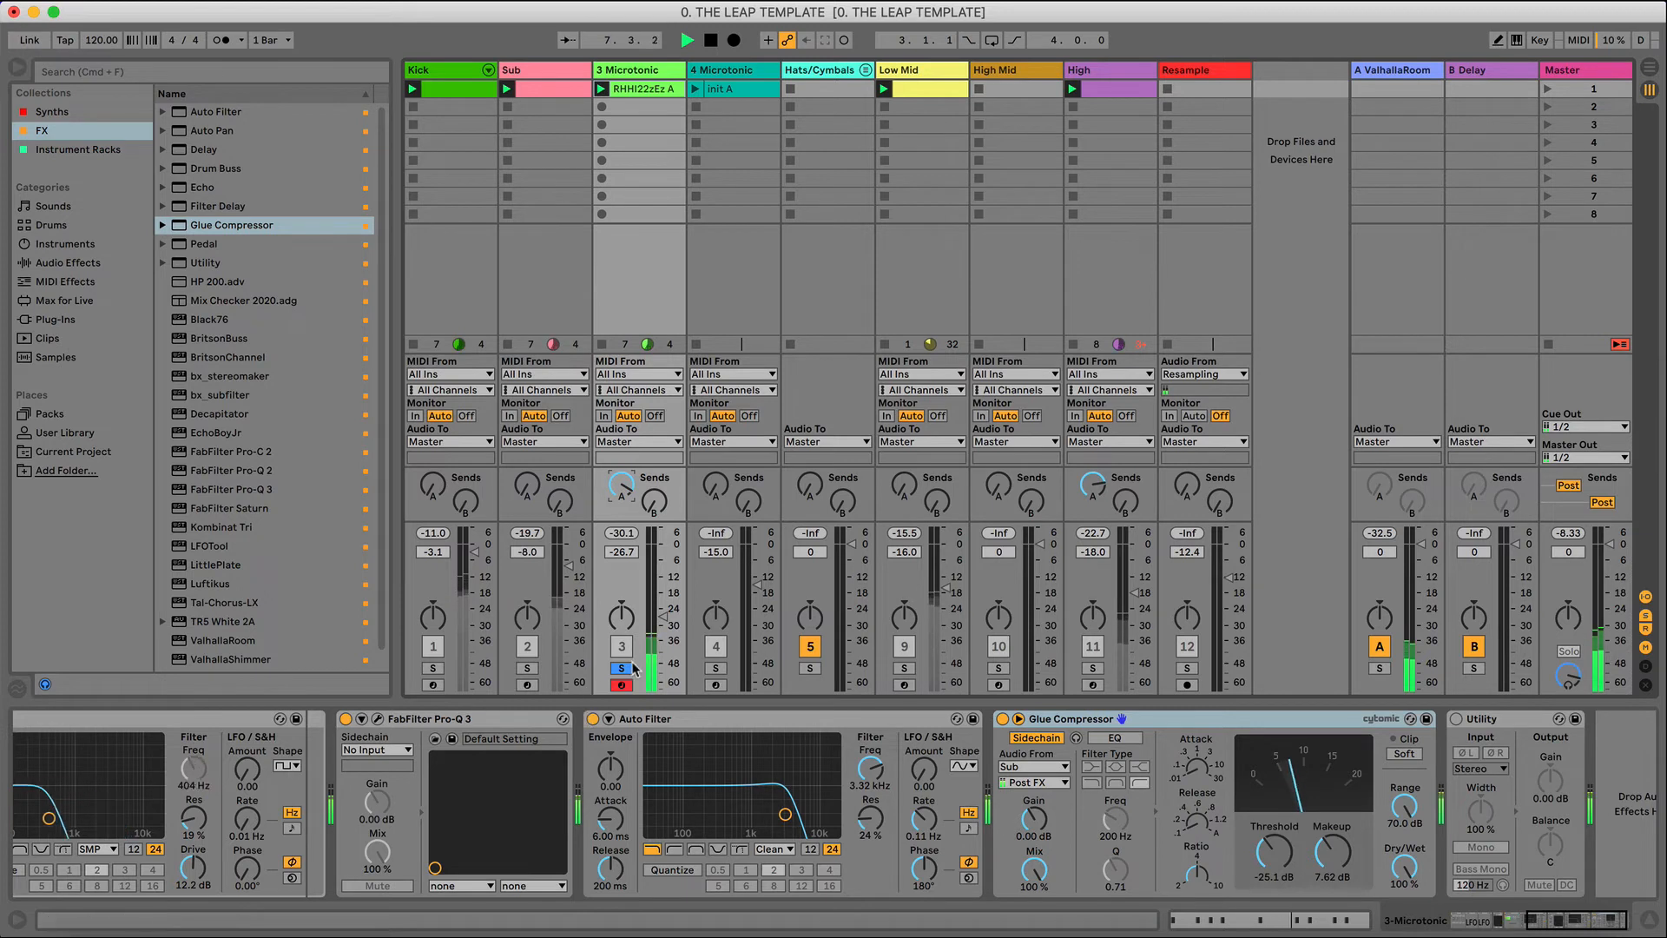
left_click_drag(663, 616, 662, 621)
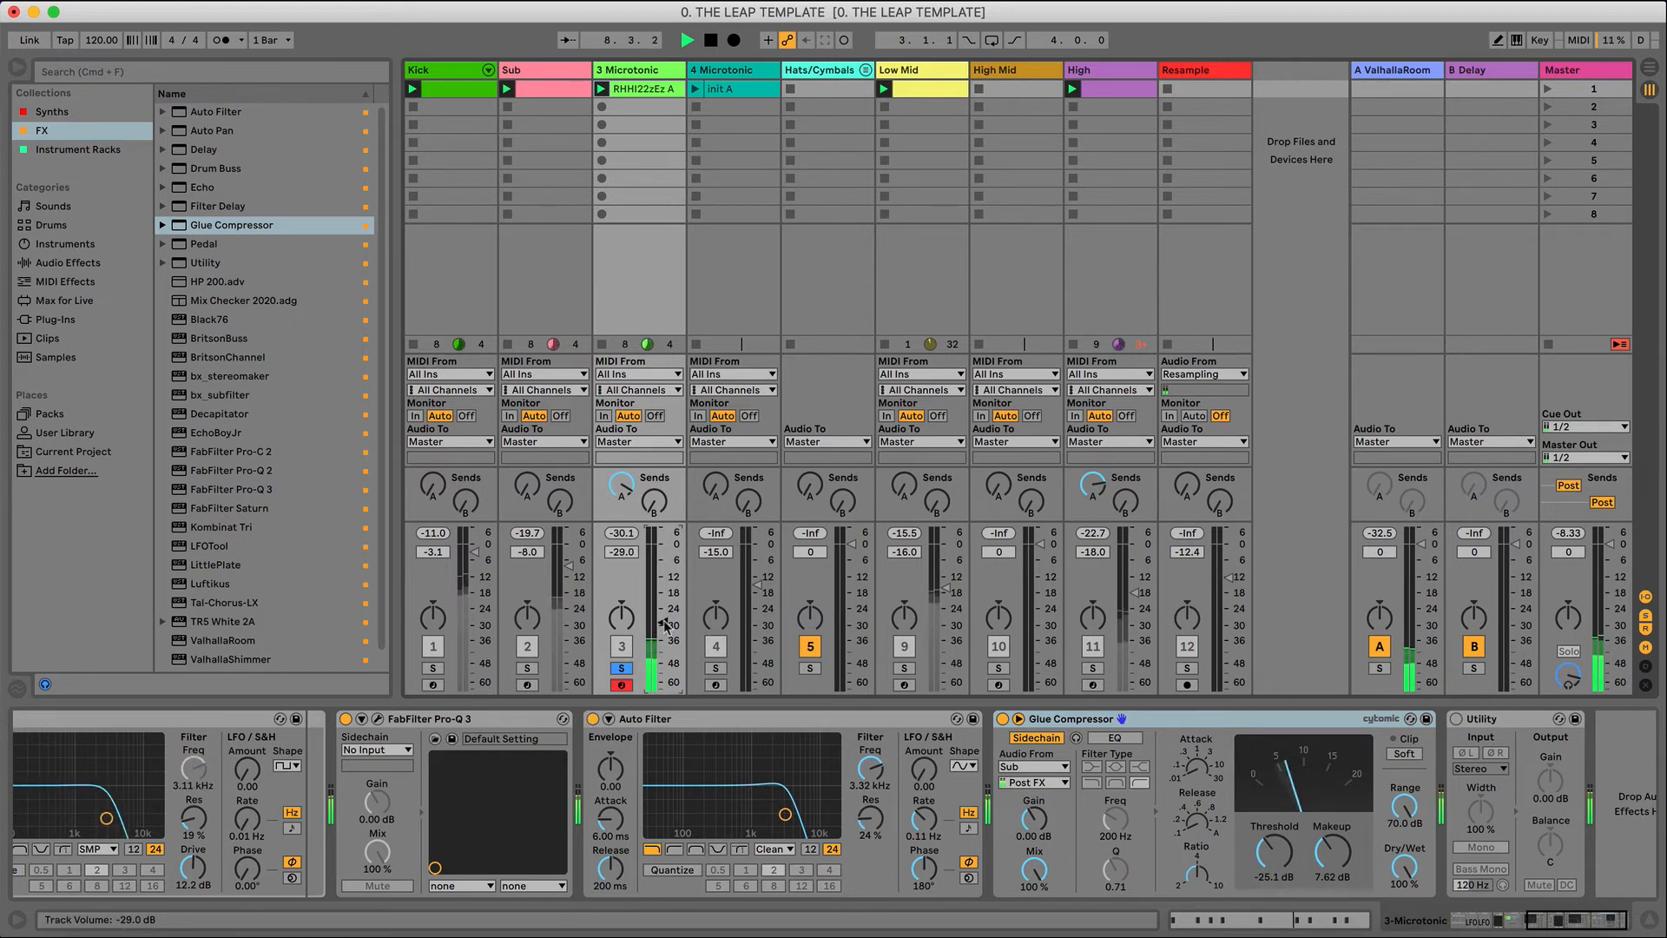
- Unsolo the 3 Microtonic track, launch the init A clip on 4 Microtonic and lower that track's volume to -16.5 dB
left_click(621, 668)
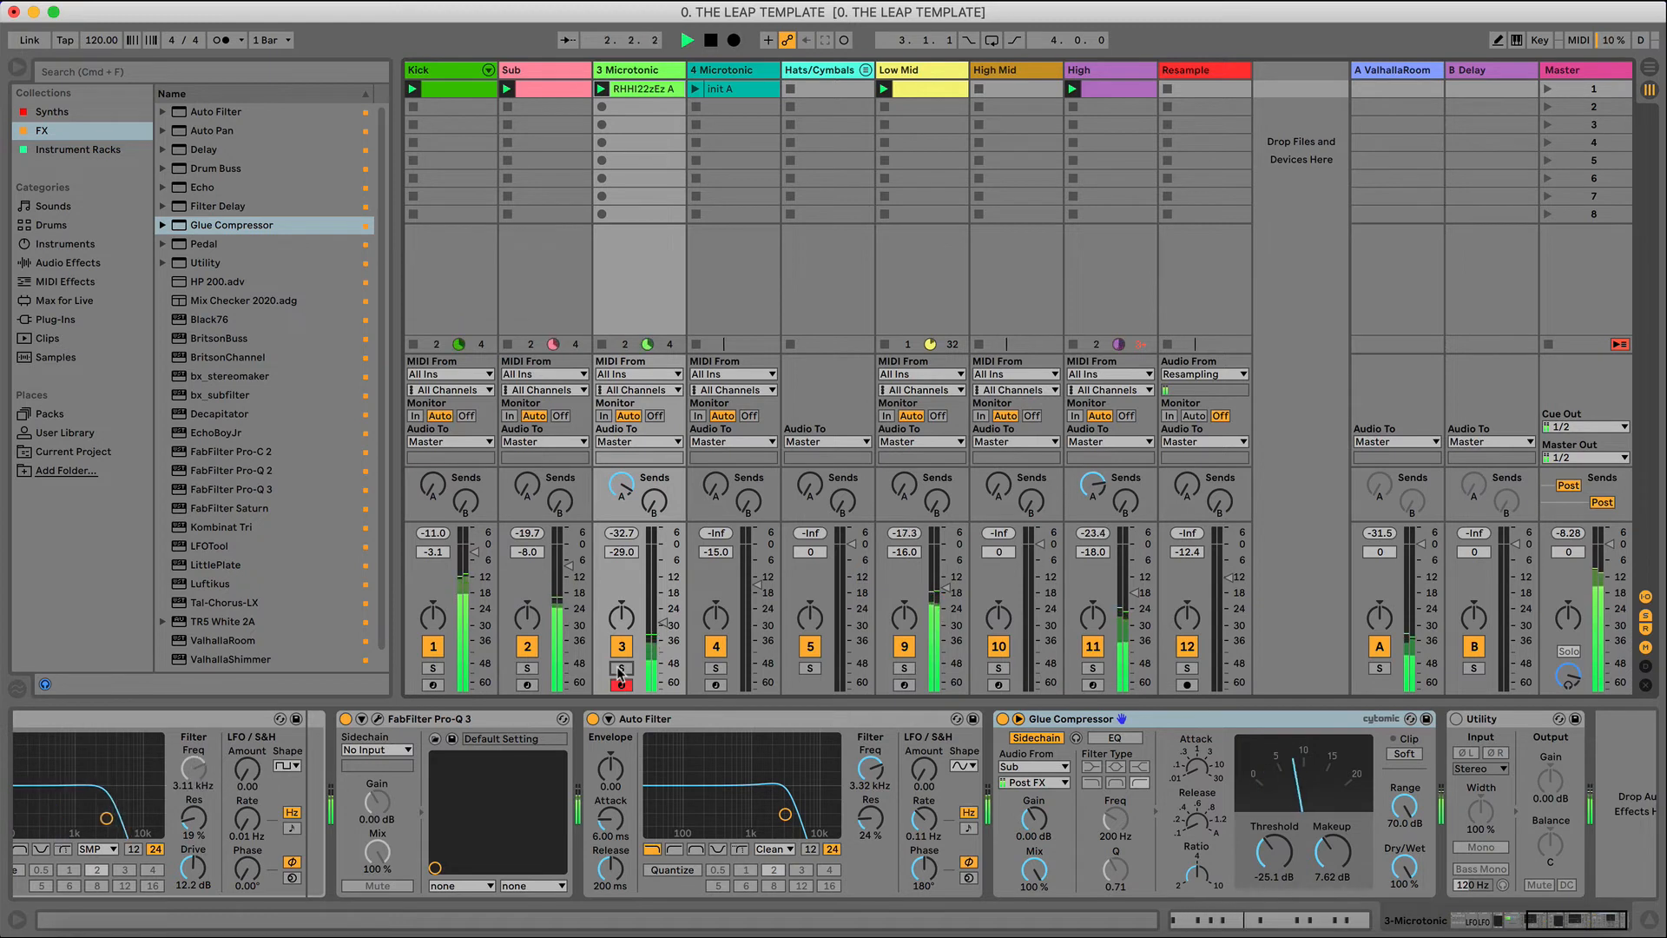
left_click(694, 91)
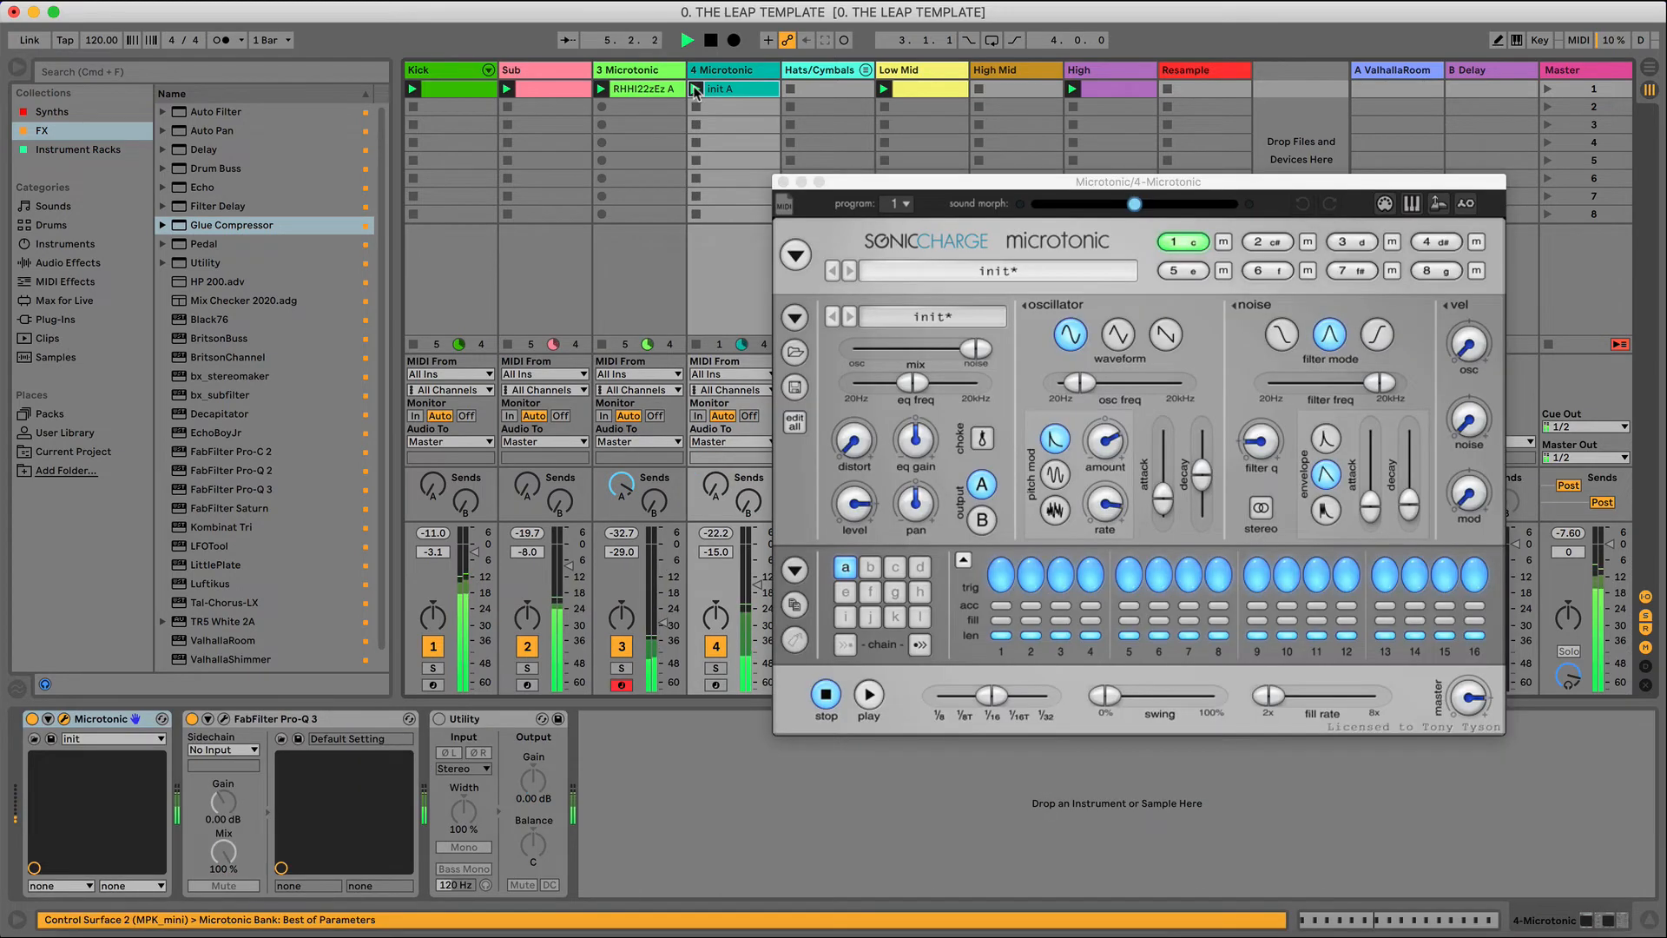
left_click(783, 182)
left_click_drag(754, 586, 754, 593)
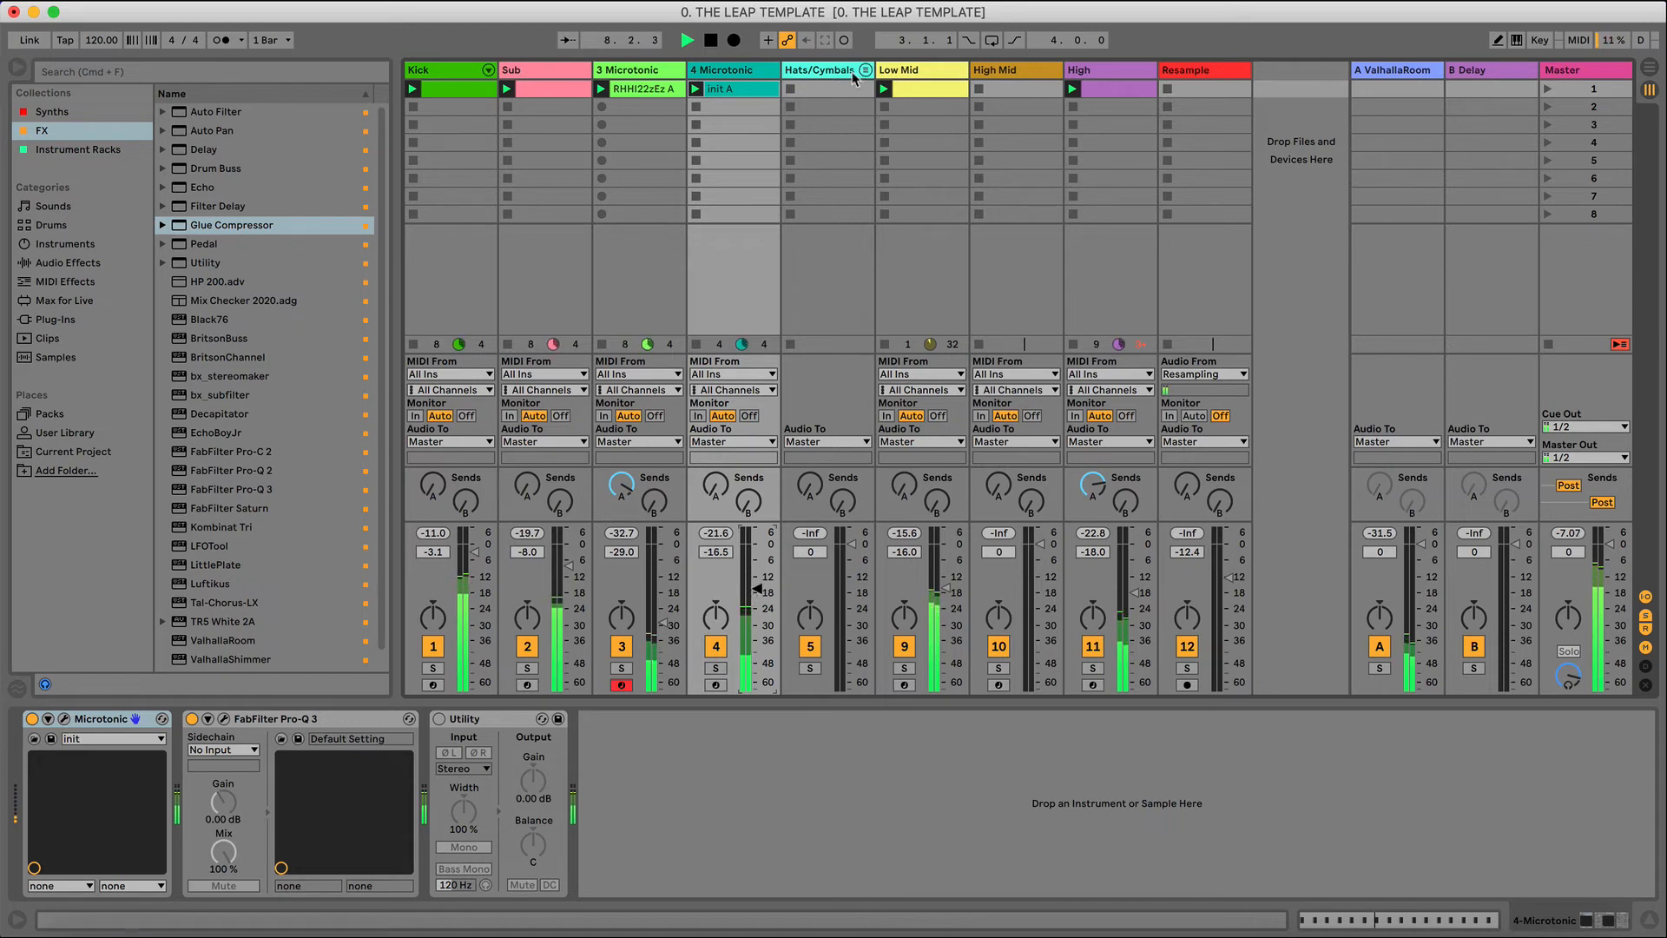
- Create an empty MIDI clip in the High Mid track's first slot and open that track's Sylenth1 synth
left_click(989, 72)
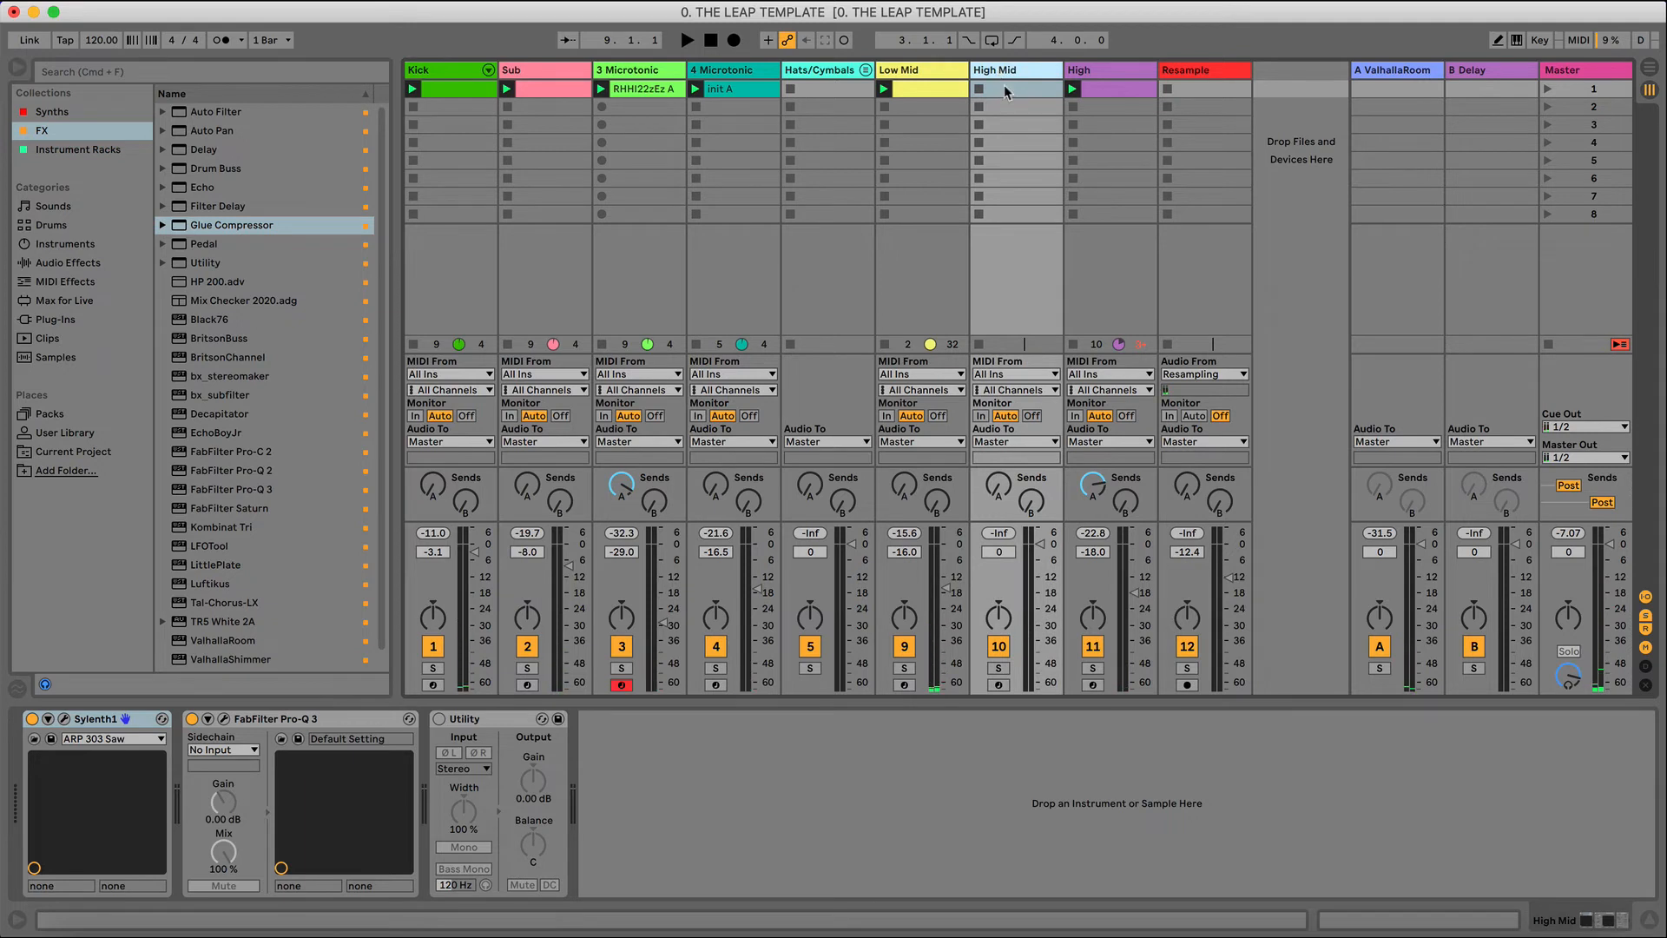
double_click(1012, 87)
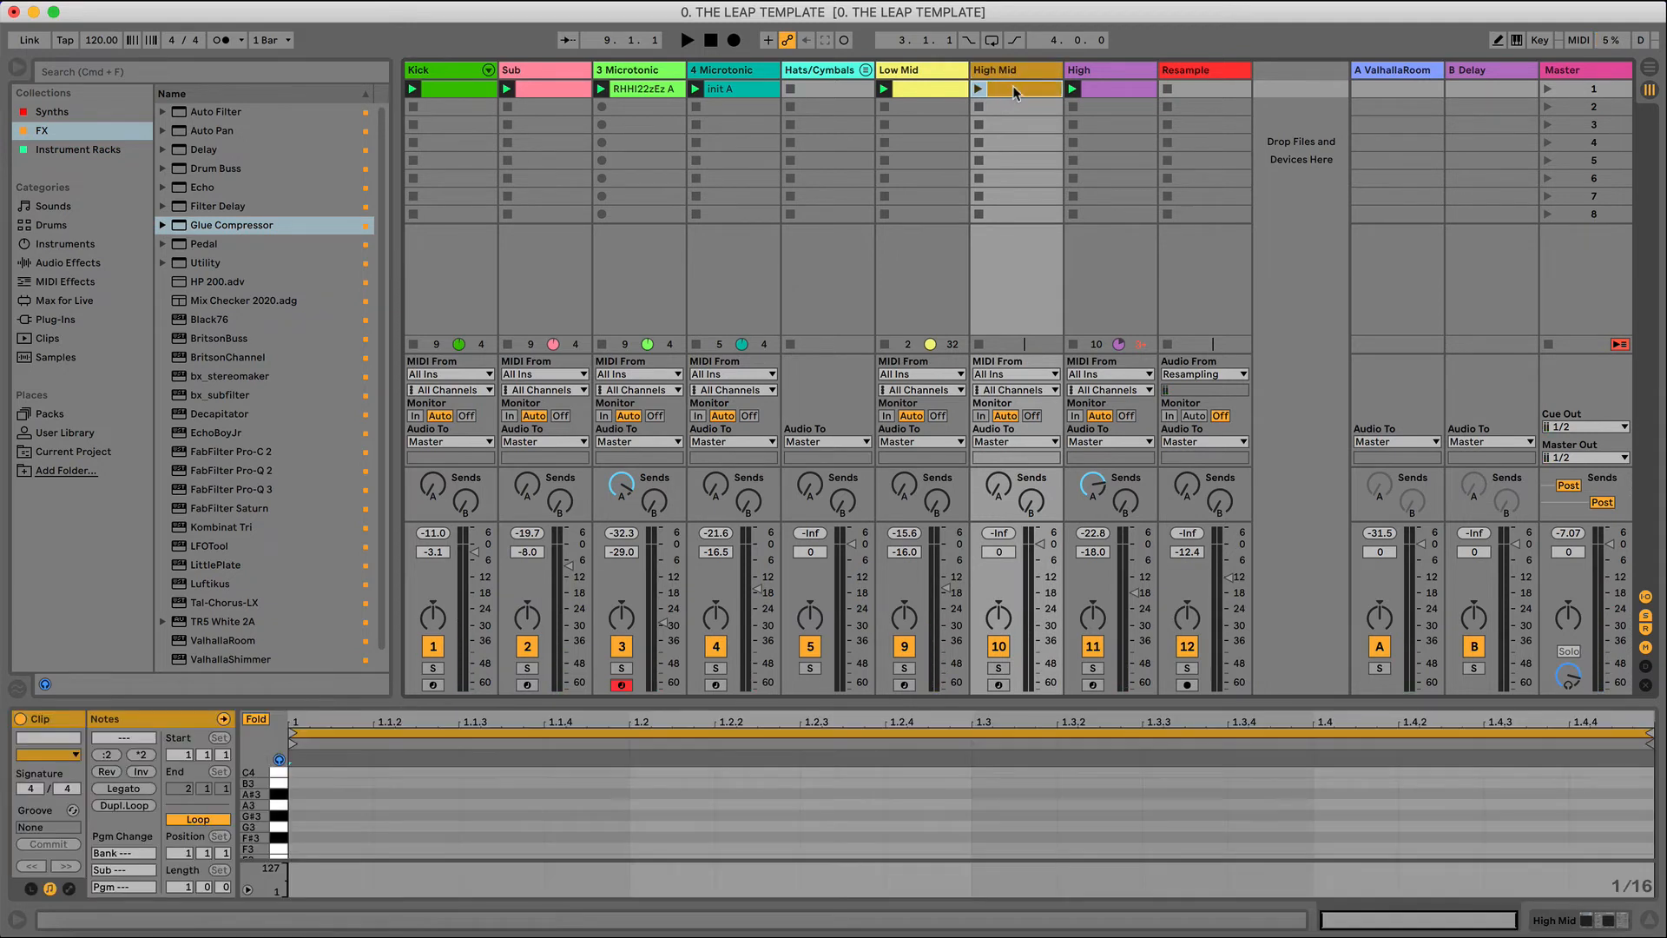
left_click(1581, 923)
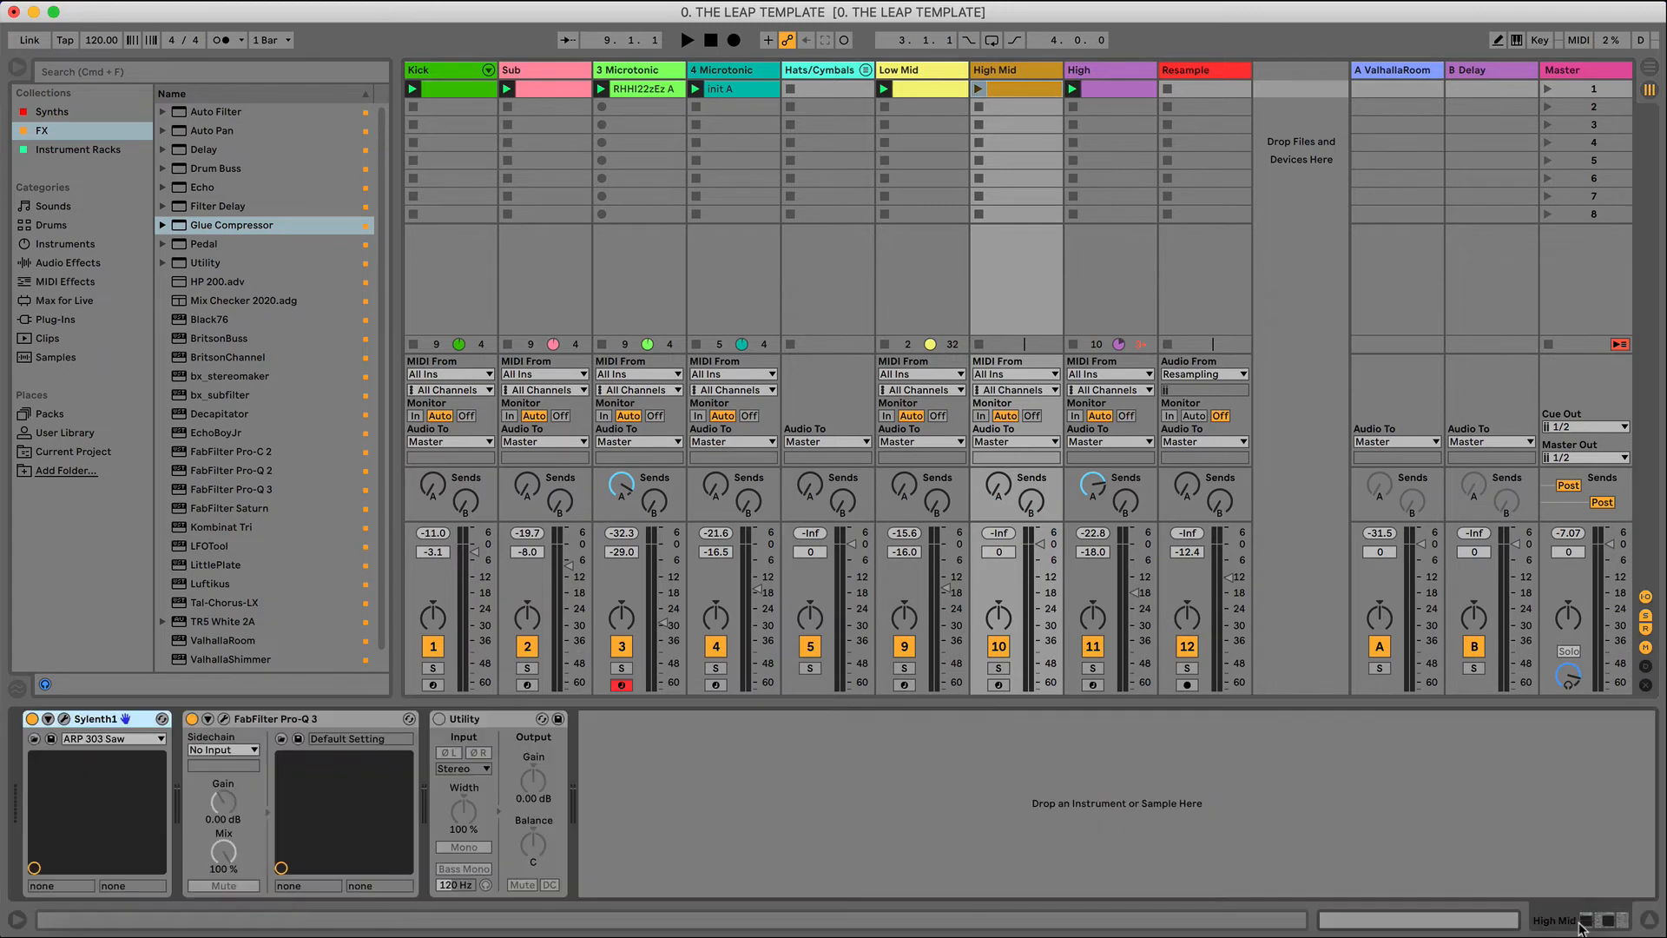
left_click(63, 718)
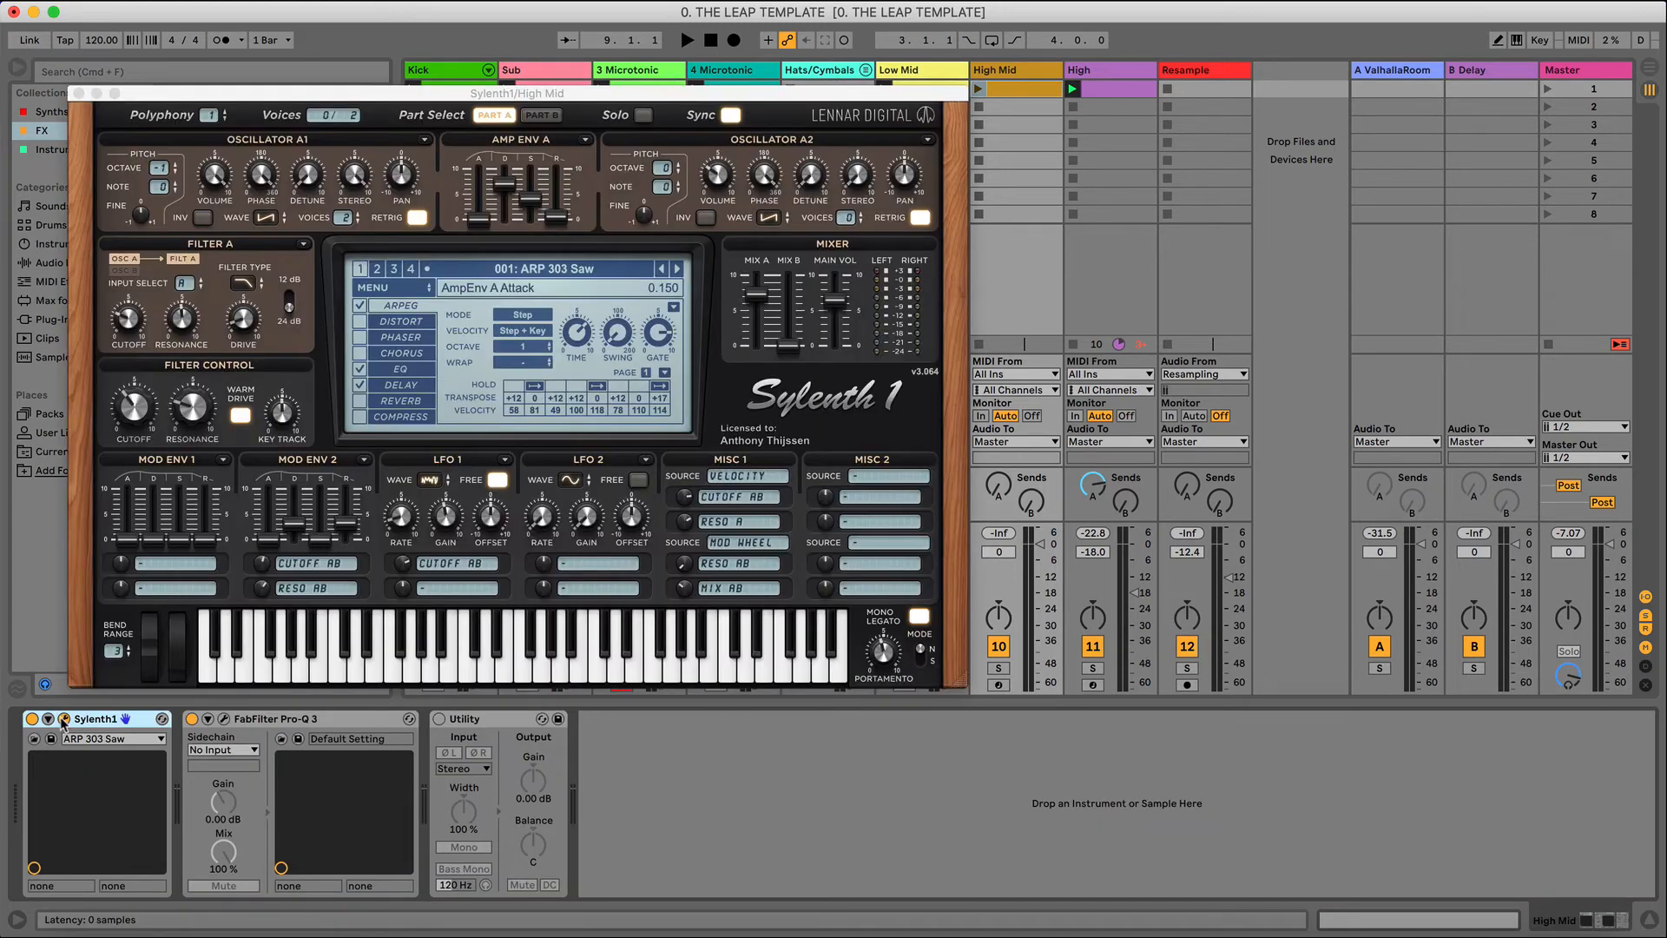
left_click(266, 218)
left_click(269, 237)
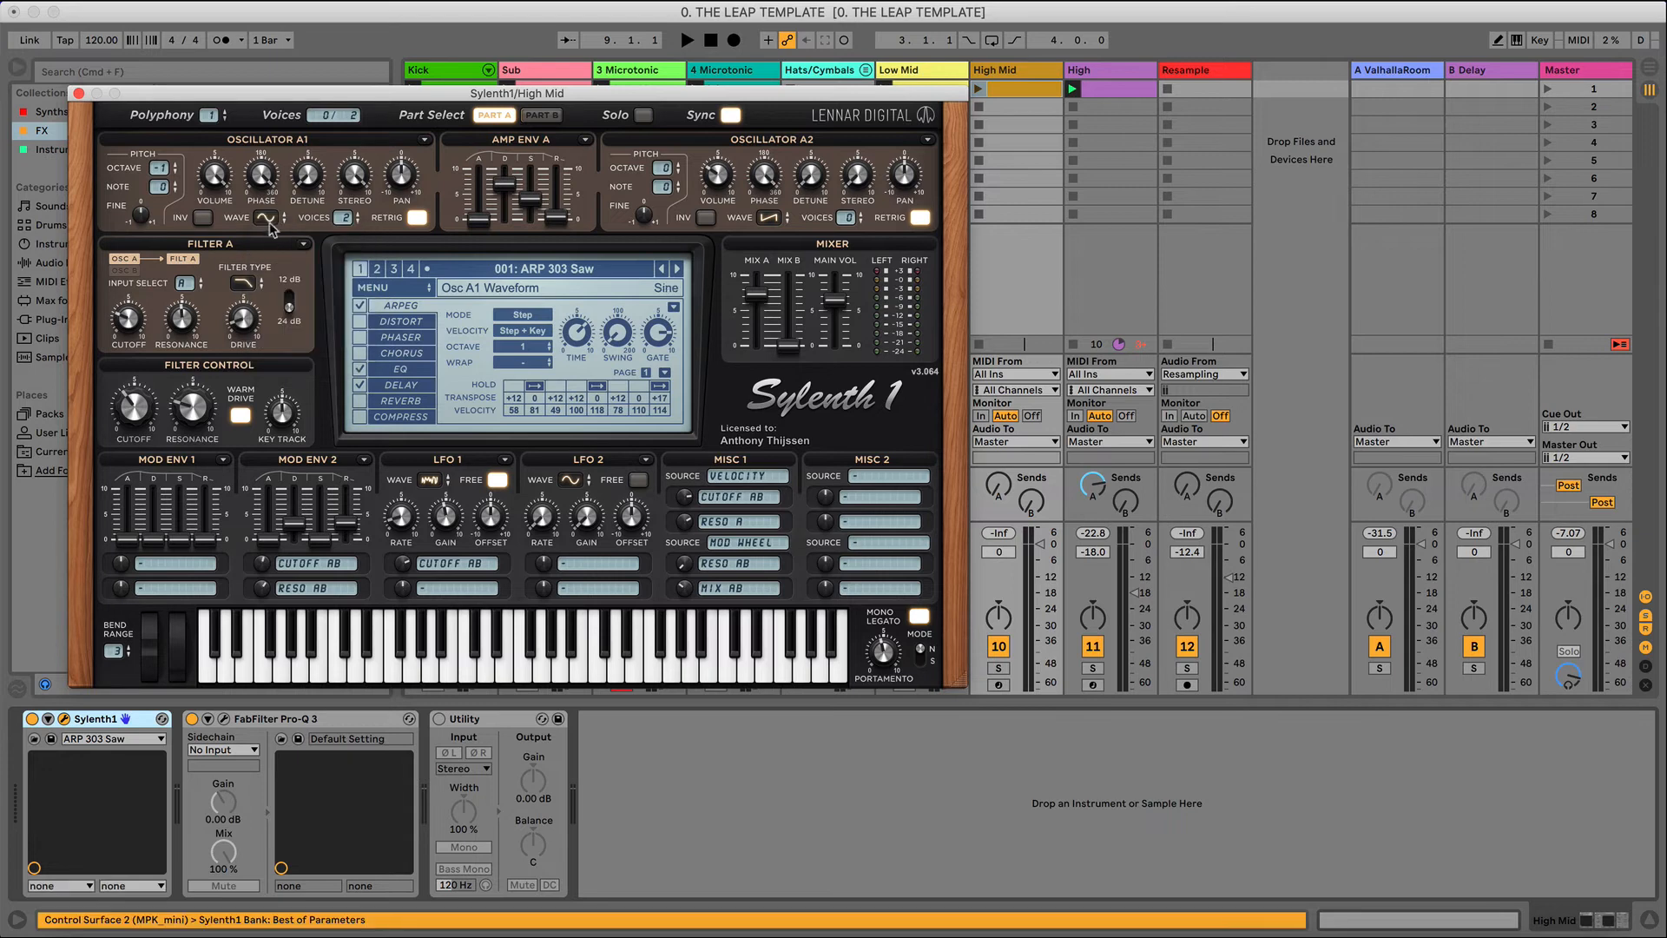
left_click(267, 218)
left_click(269, 270)
left_click(768, 218)
left_click(794, 236)
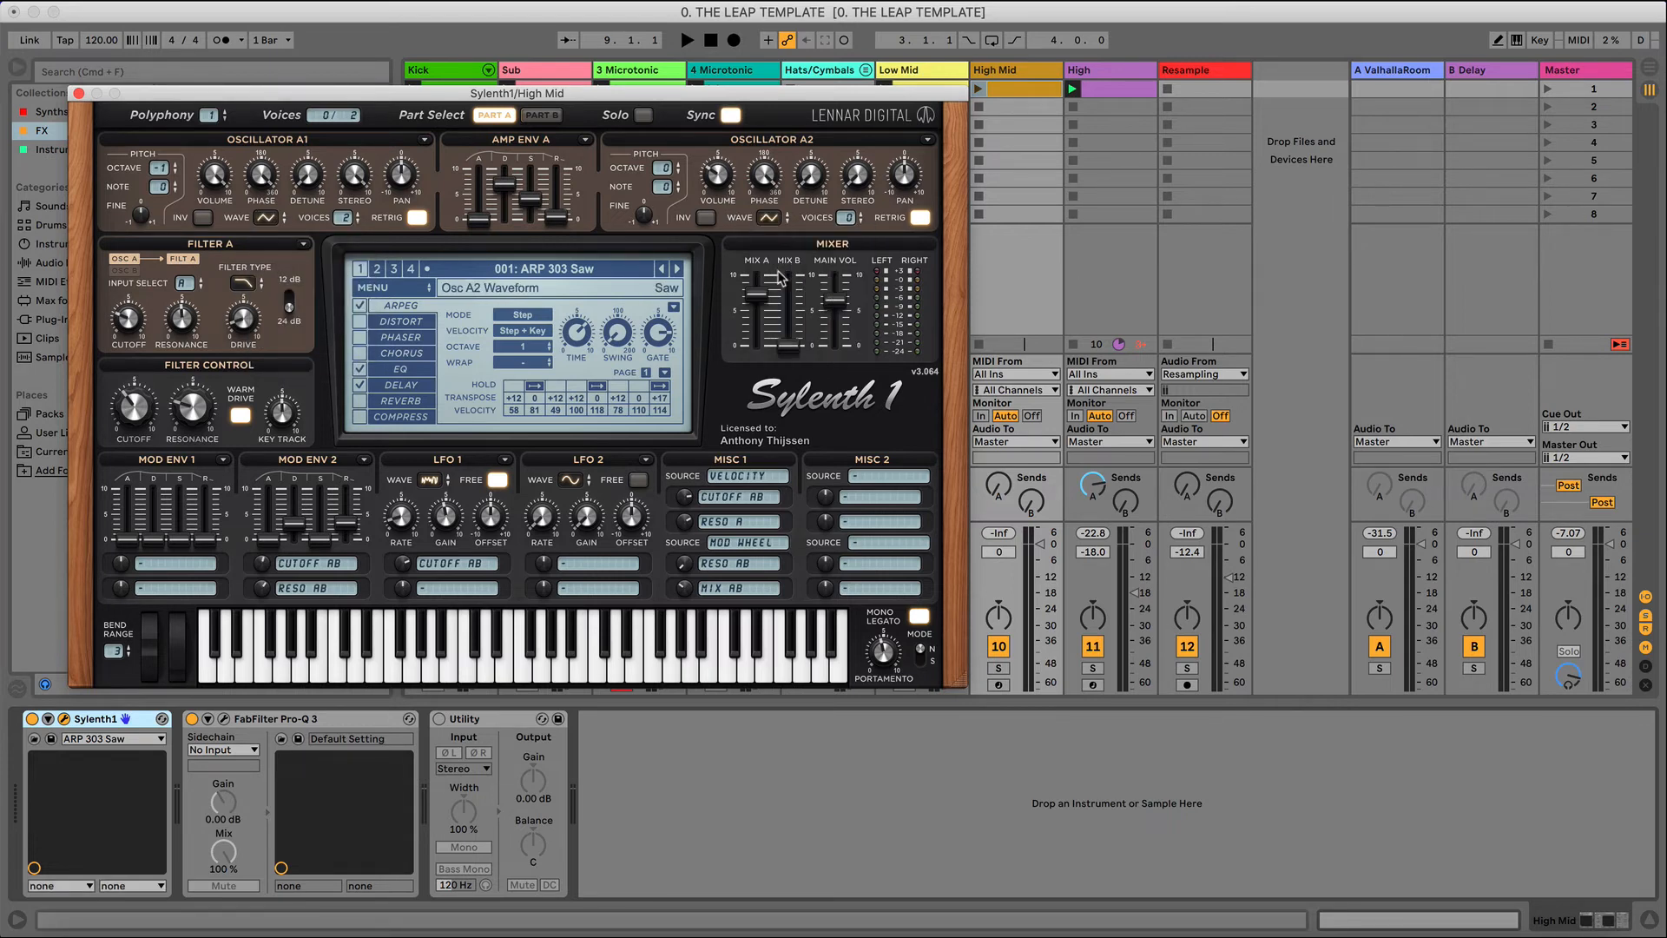
- Load the Init patch in Sylenth1 and set oscillators A1 and A2 to triangle waves, with one voice on A2
left_click(919, 218)
left_click(417, 218)
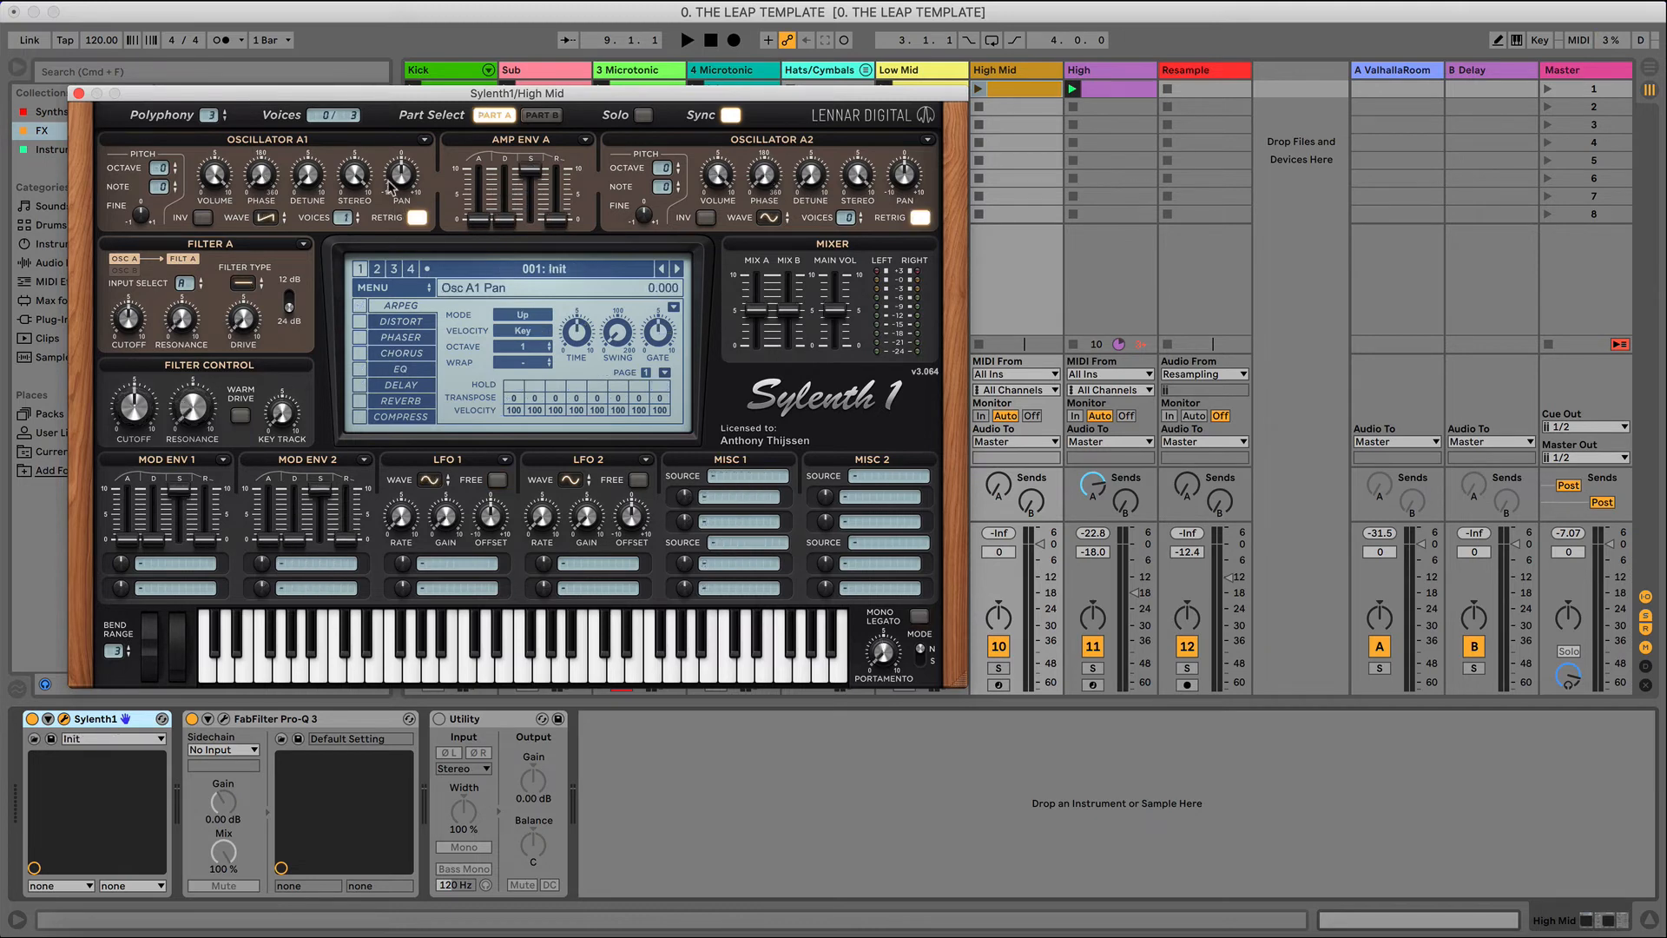
left_click(266, 217)
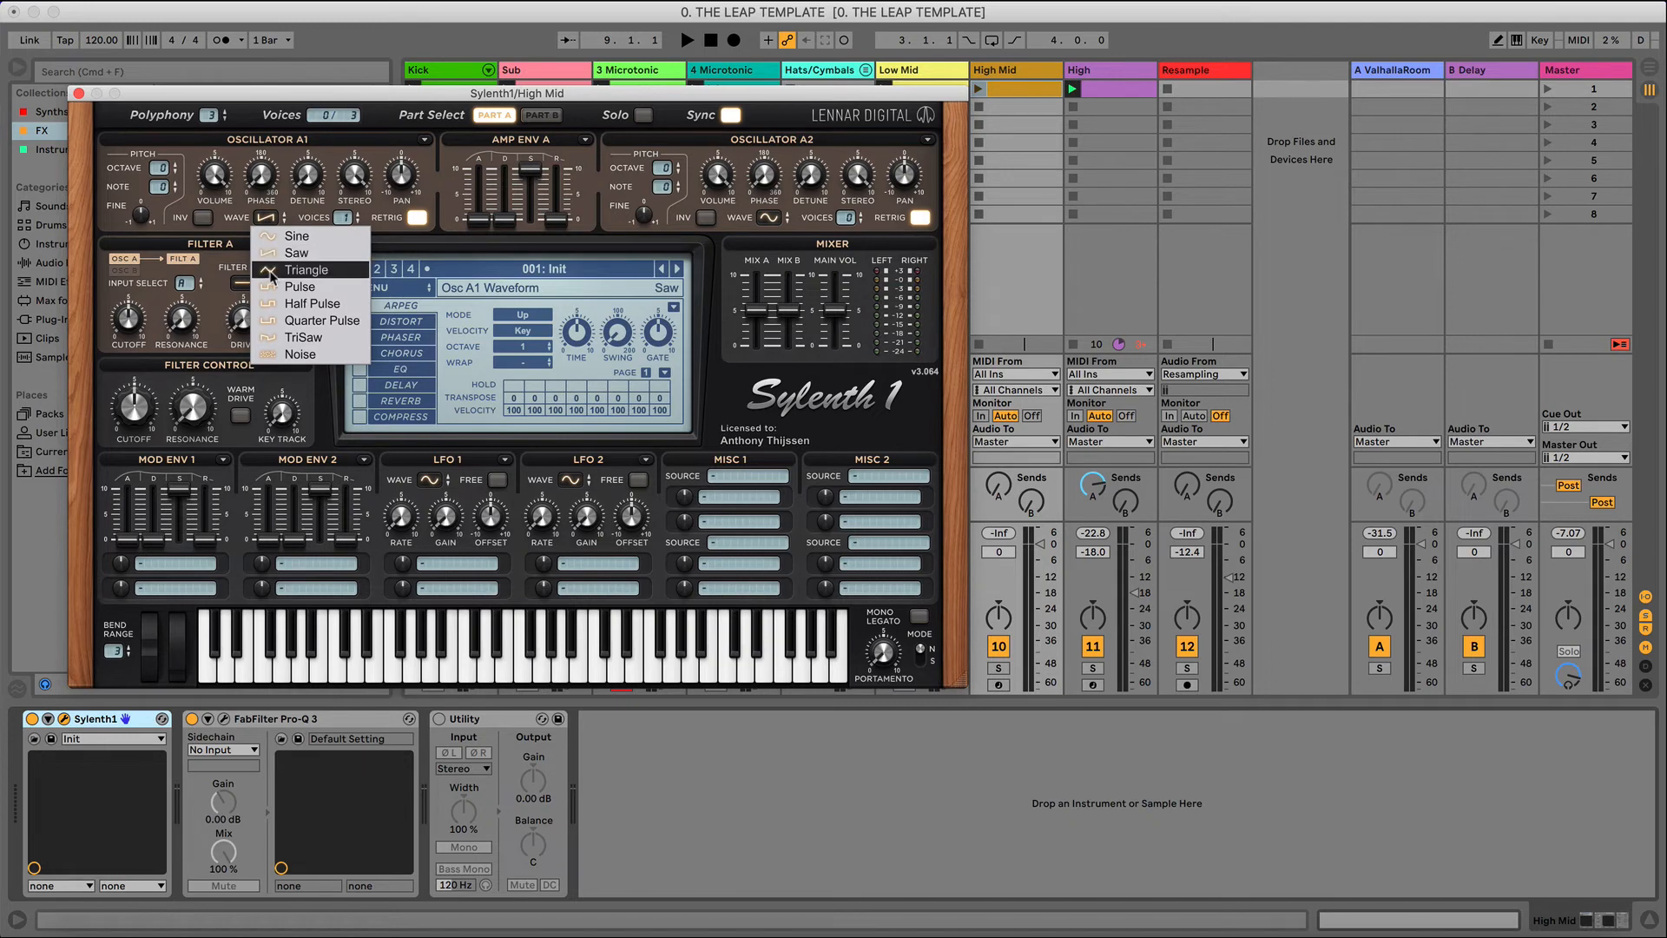
left_click(286, 231)
left_click(768, 217)
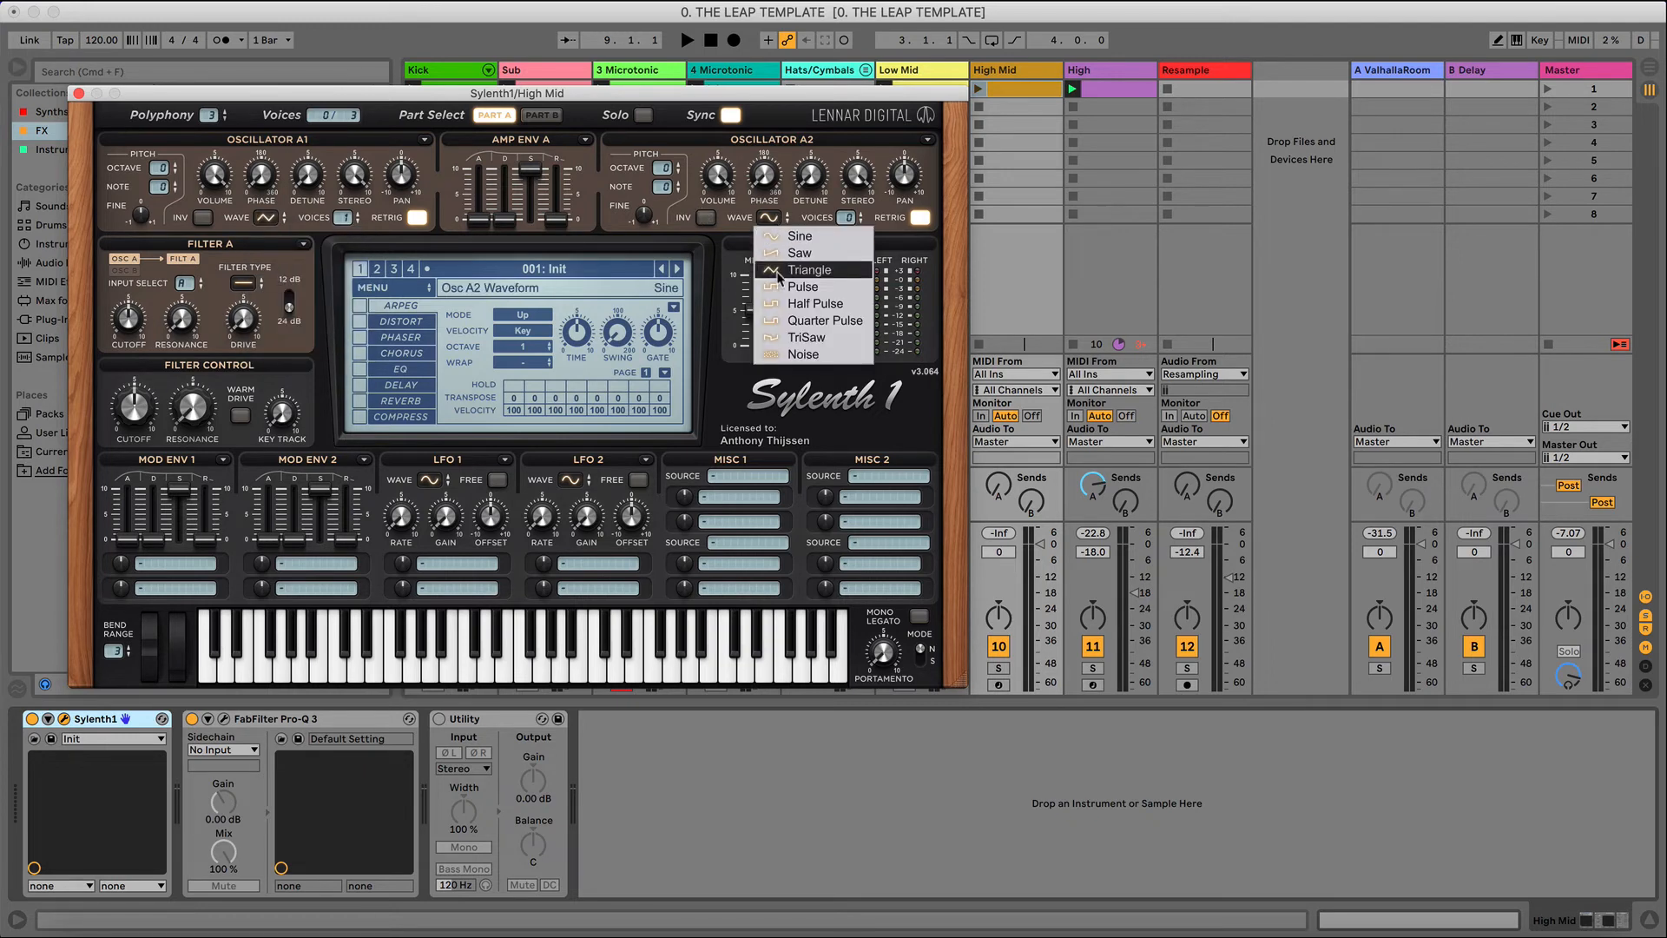
left_click(782, 247)
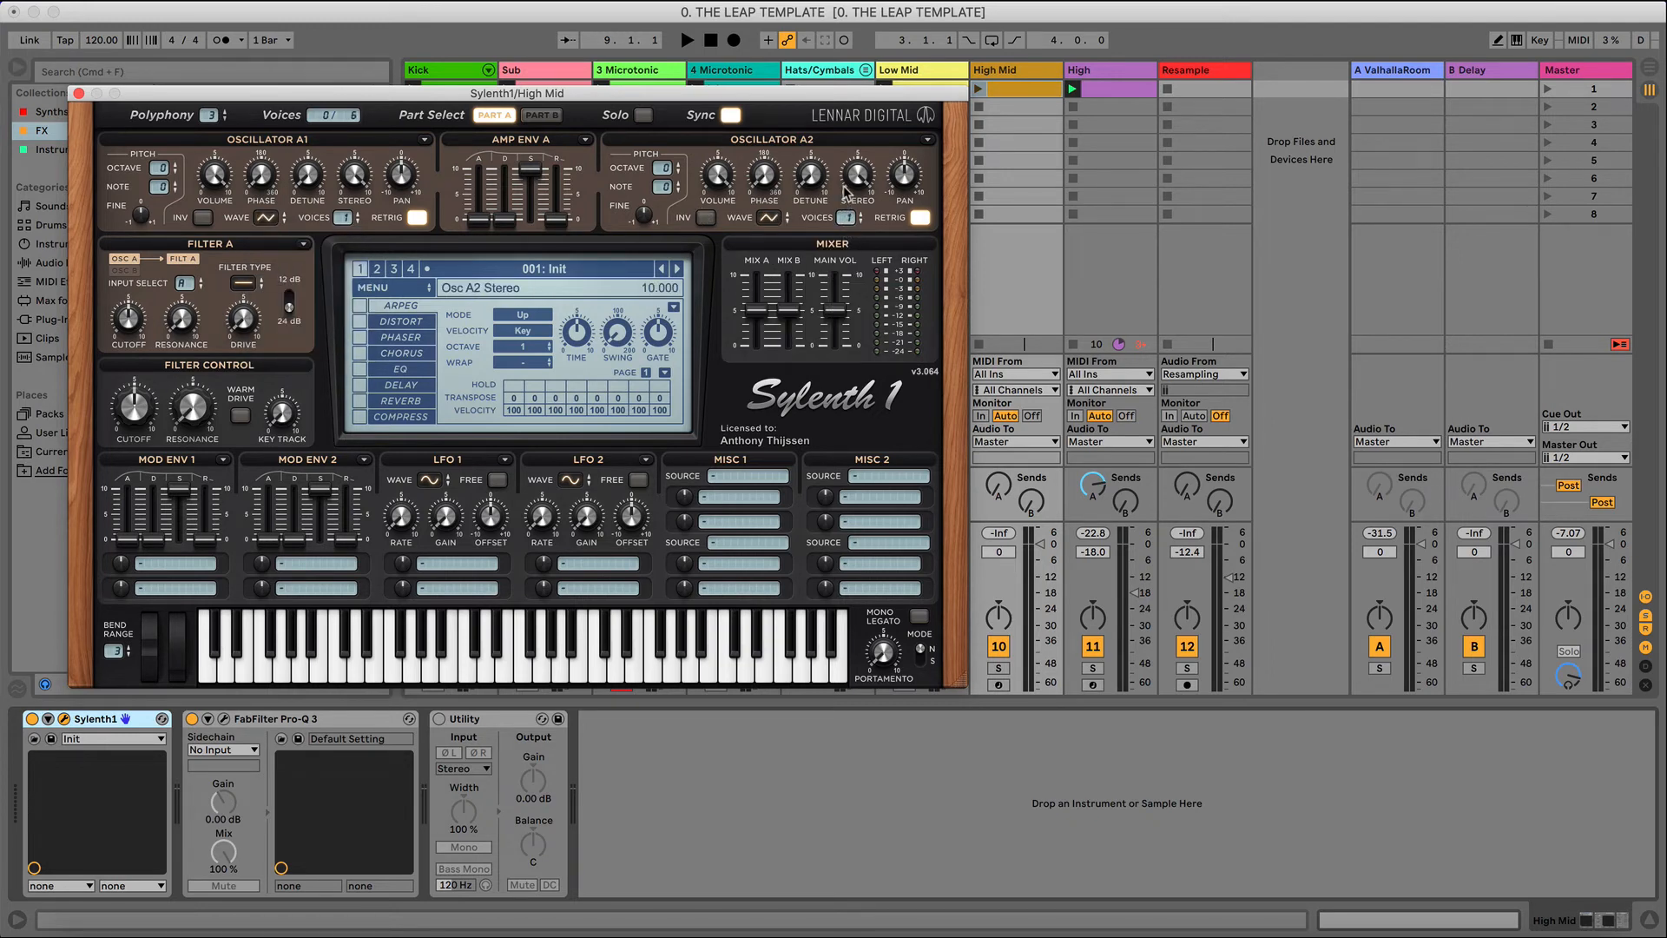
- Add ValhallaRoom to the High Mid track with a 5.22 s decay and a mix of about 84.8%
left_click_drag(912, 100, 1467, 283)
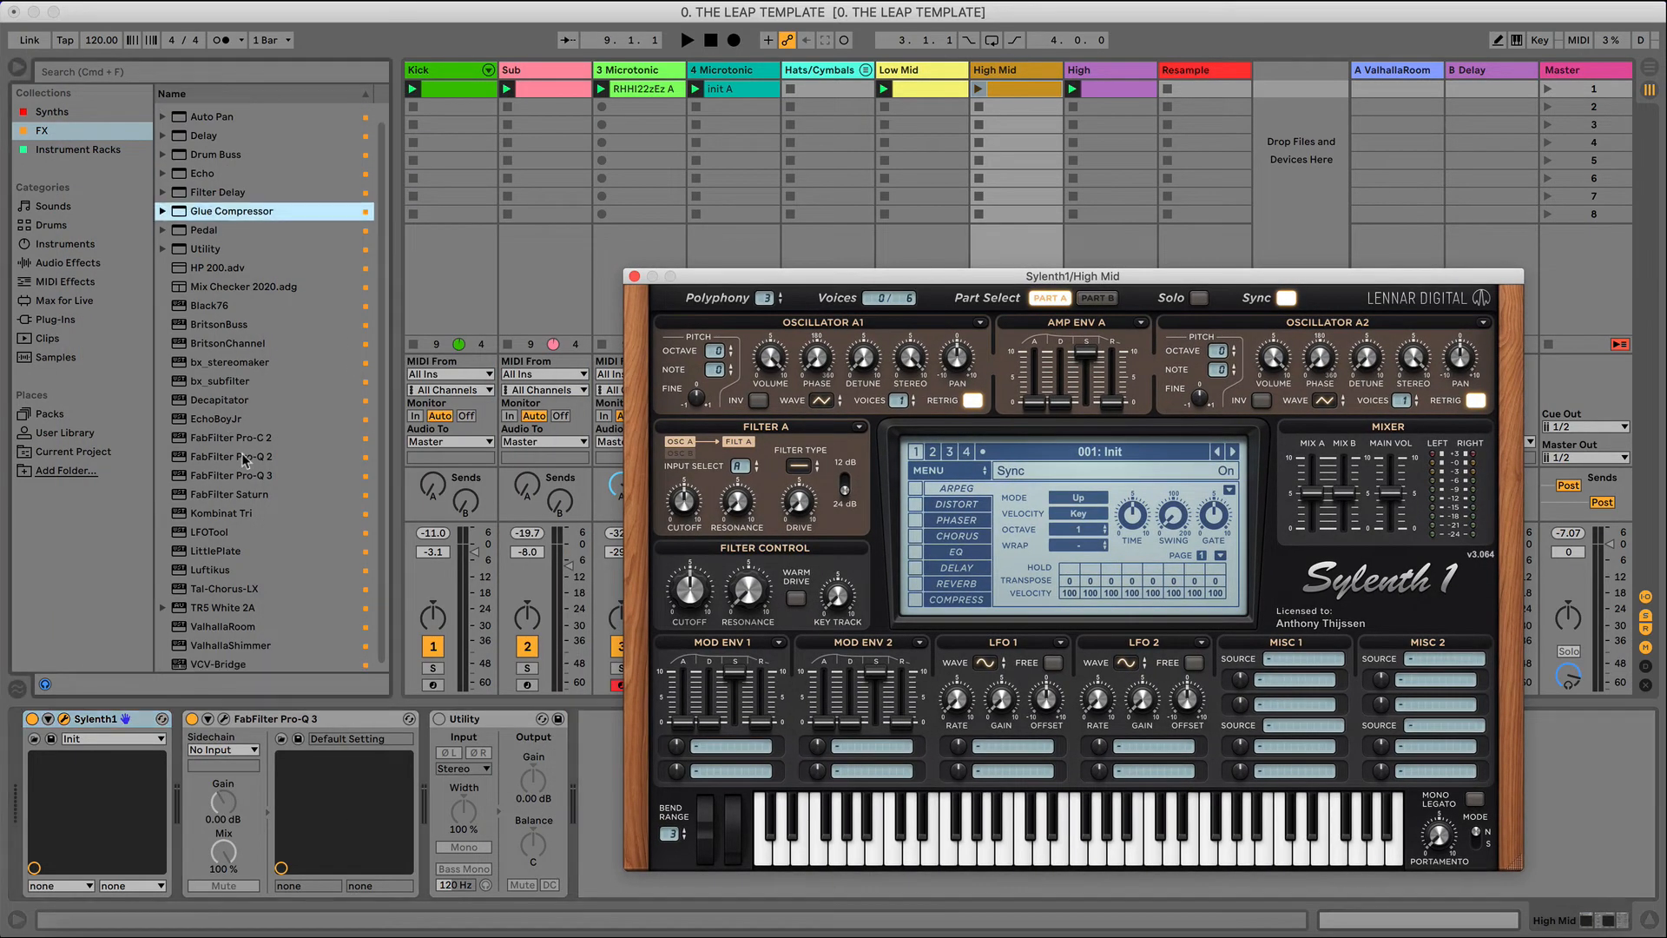
left_click(215, 640)
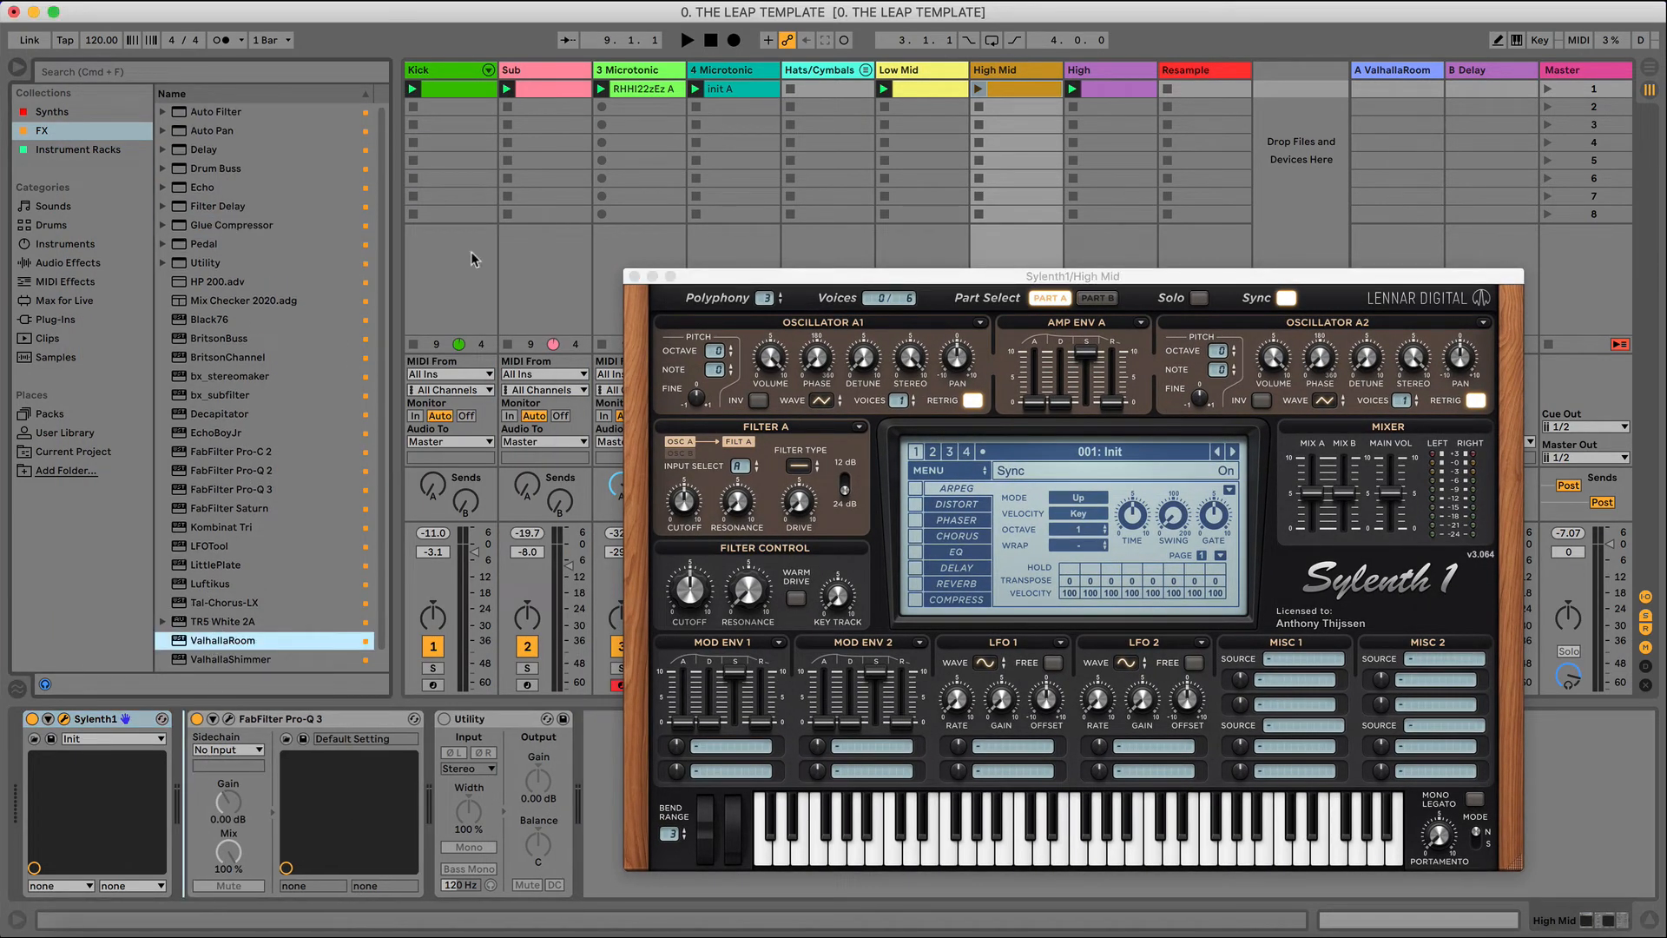
key("Return")
left_click_drag(825, 503, 820, 536)
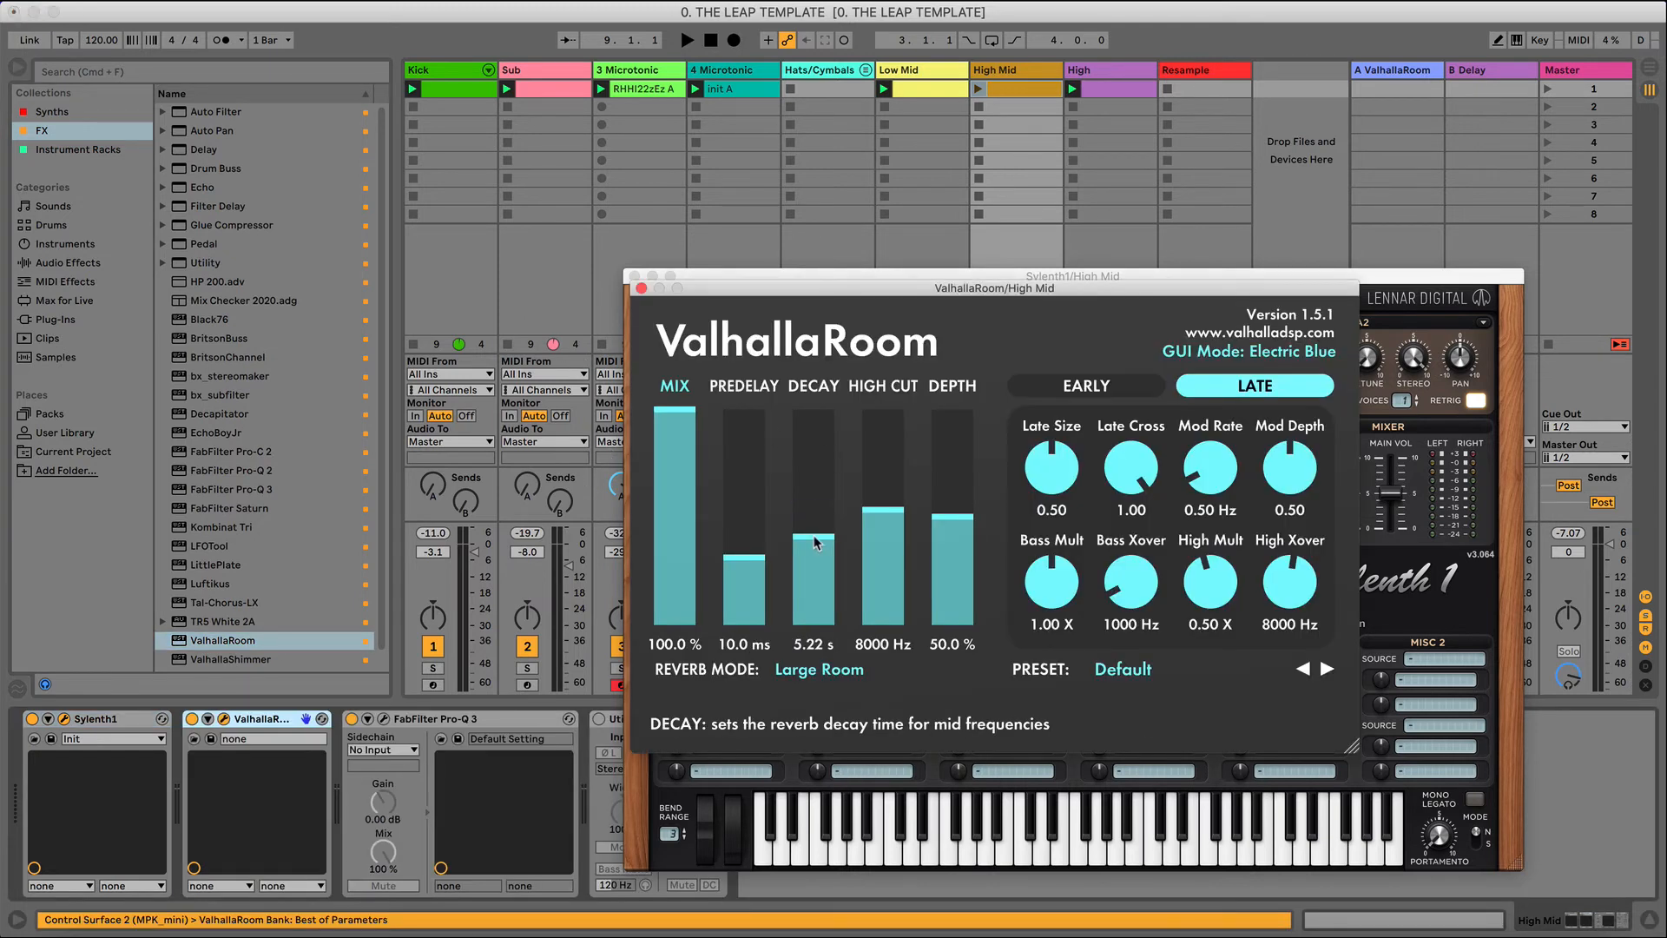
left_click(686, 525)
left_click_drag(687, 524, 687, 439)
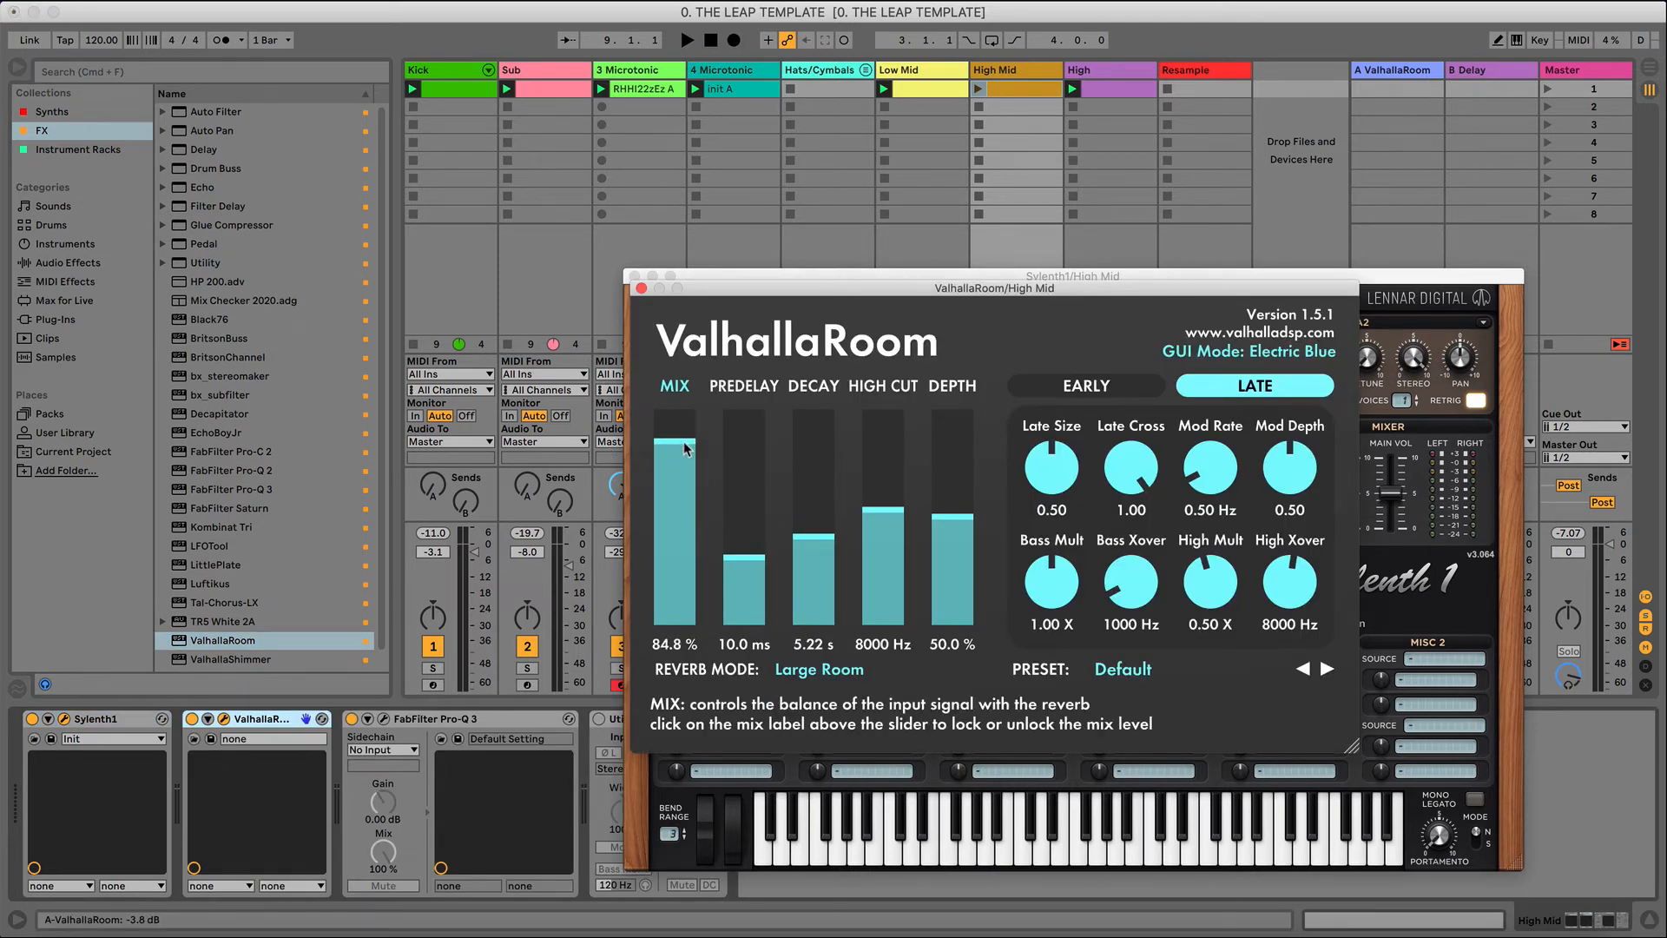
left_click(641, 288)
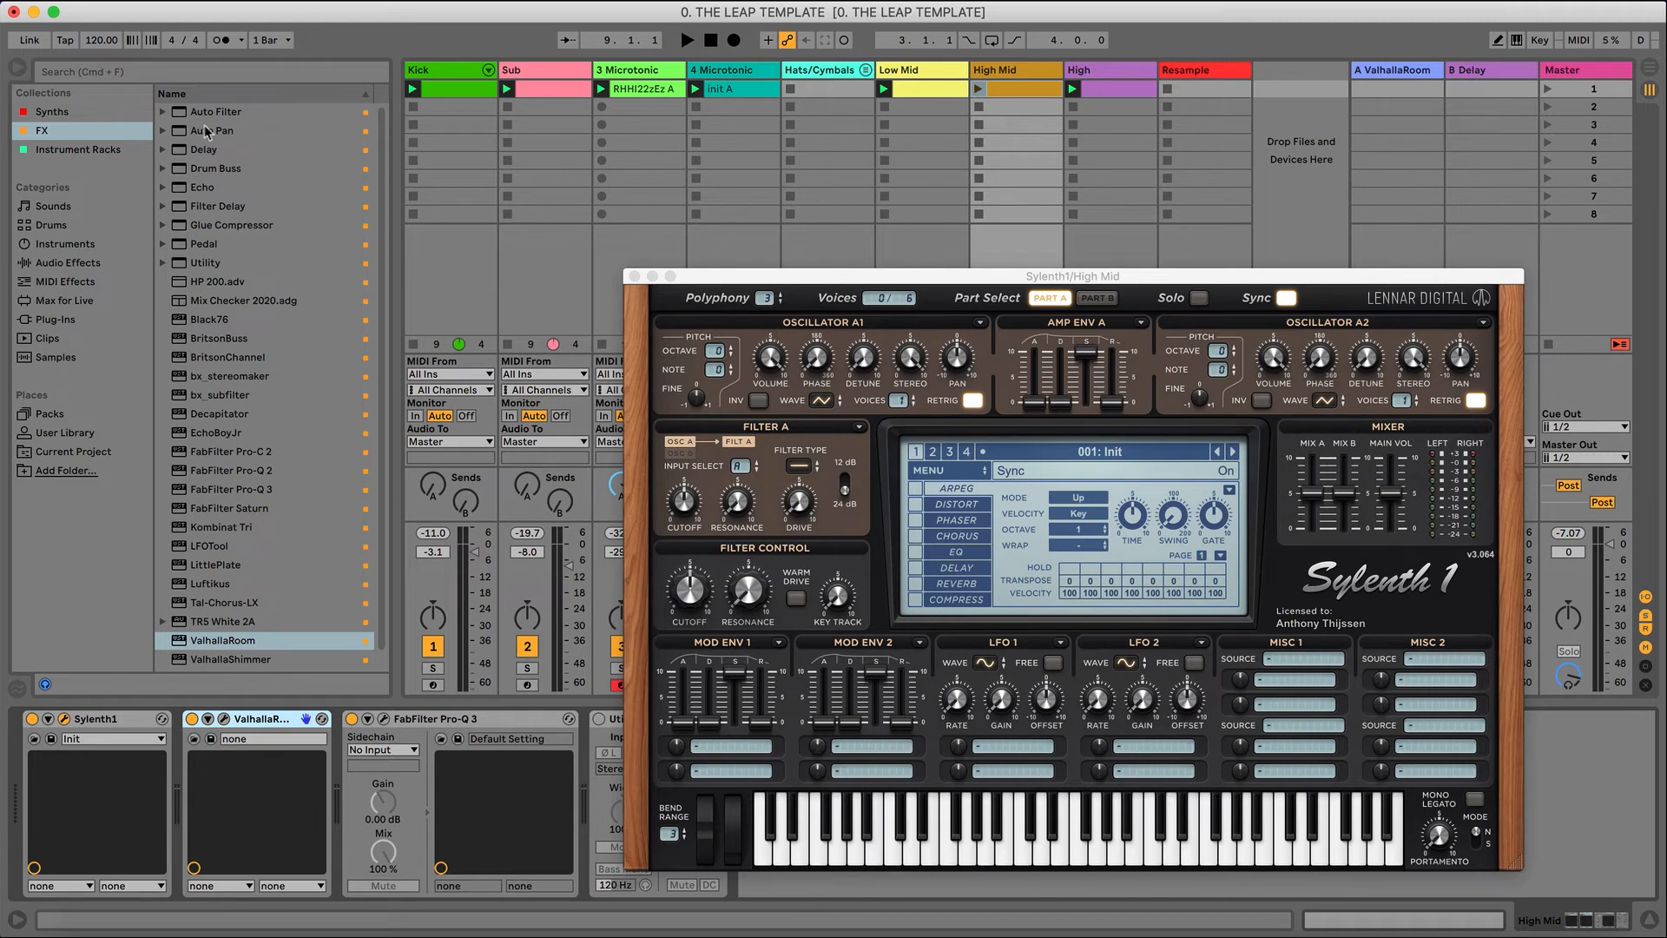
- Hide the browser and draw a B3 note spanning the whole bar in the High Mid clip
left_click(16, 69)
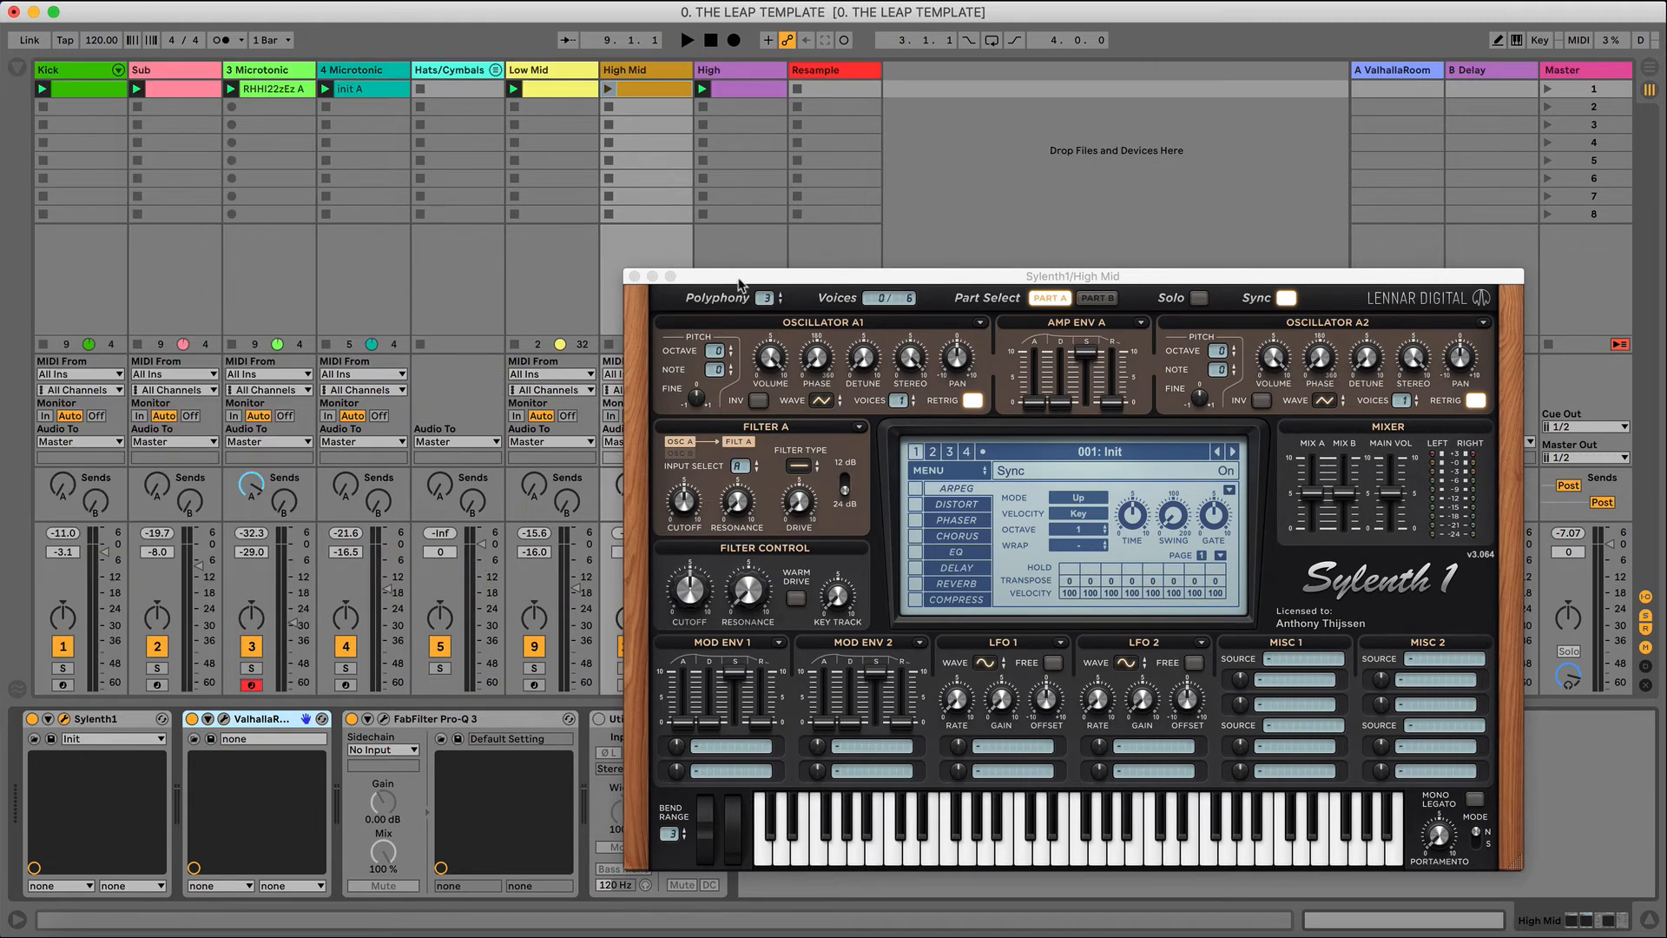
left_click_drag(733, 276, 734, 105)
left_click(1352, 920)
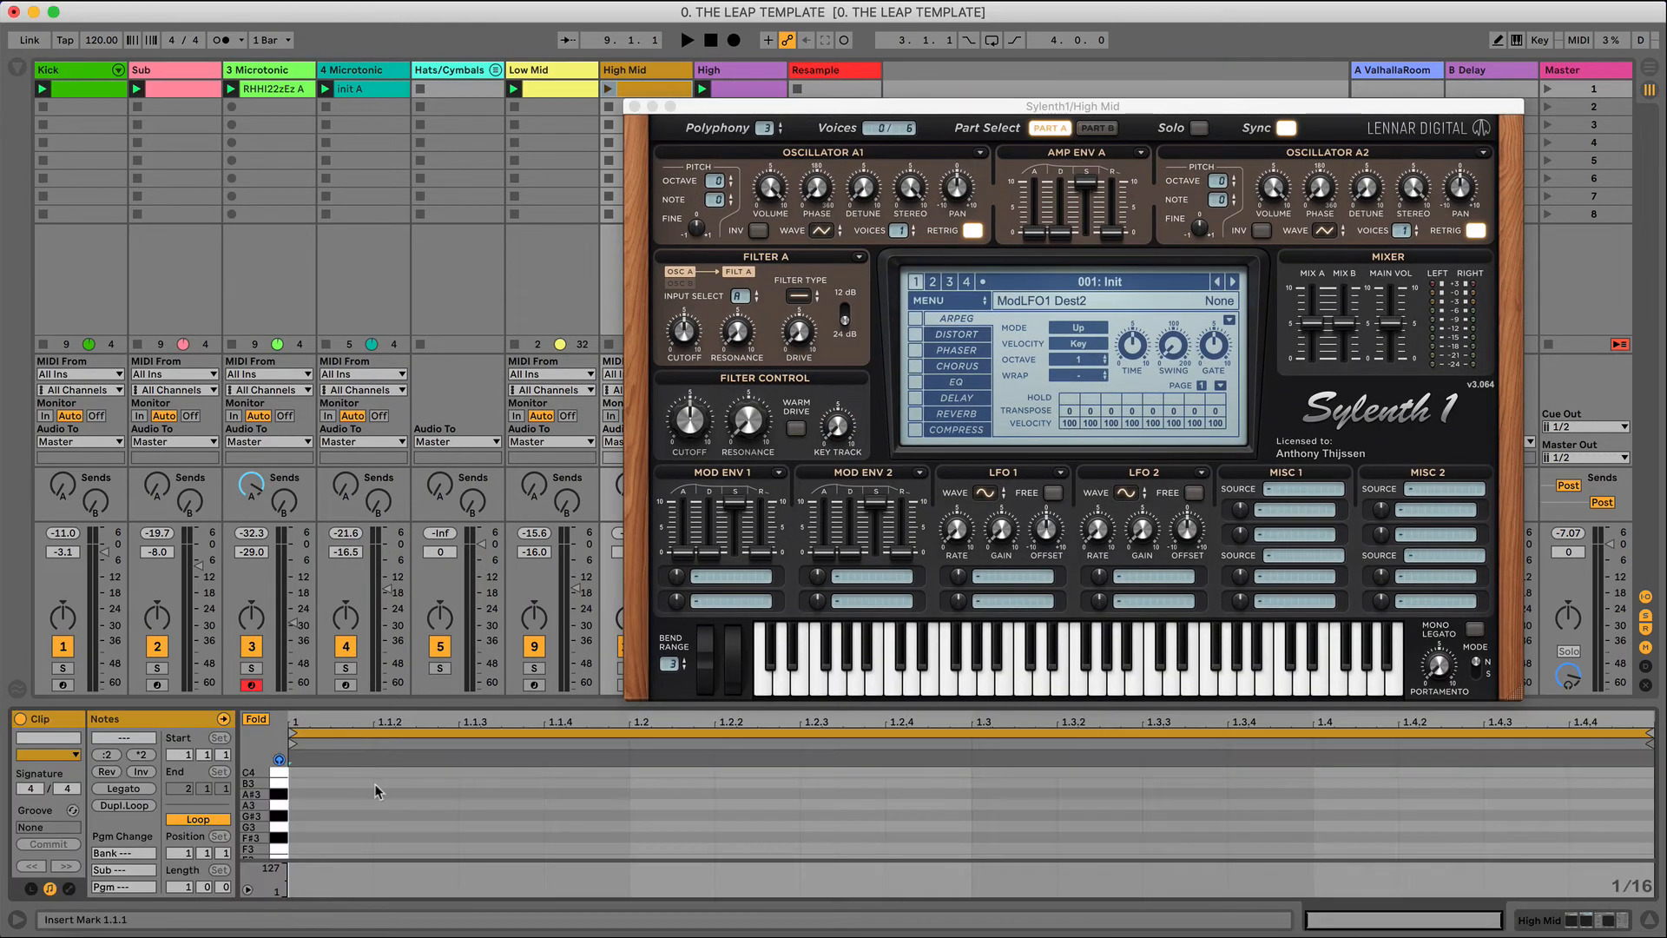
scroll(346, 807, "up", 3)
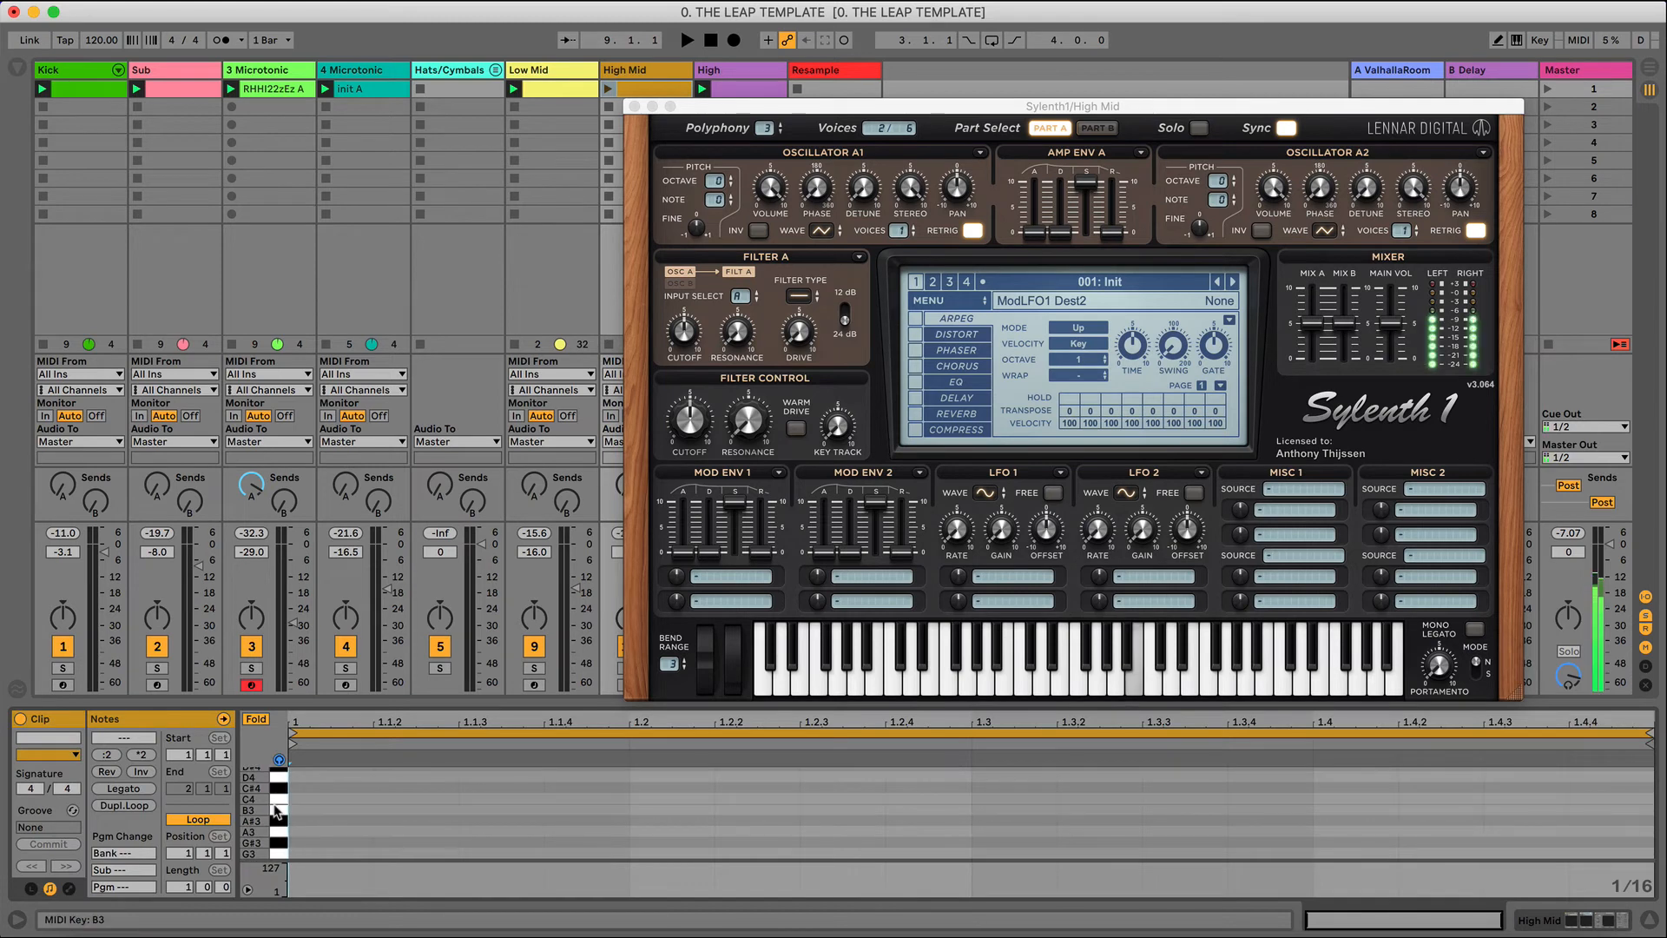
double_click(369, 809)
left_click_drag(370, 807, 1652, 810)
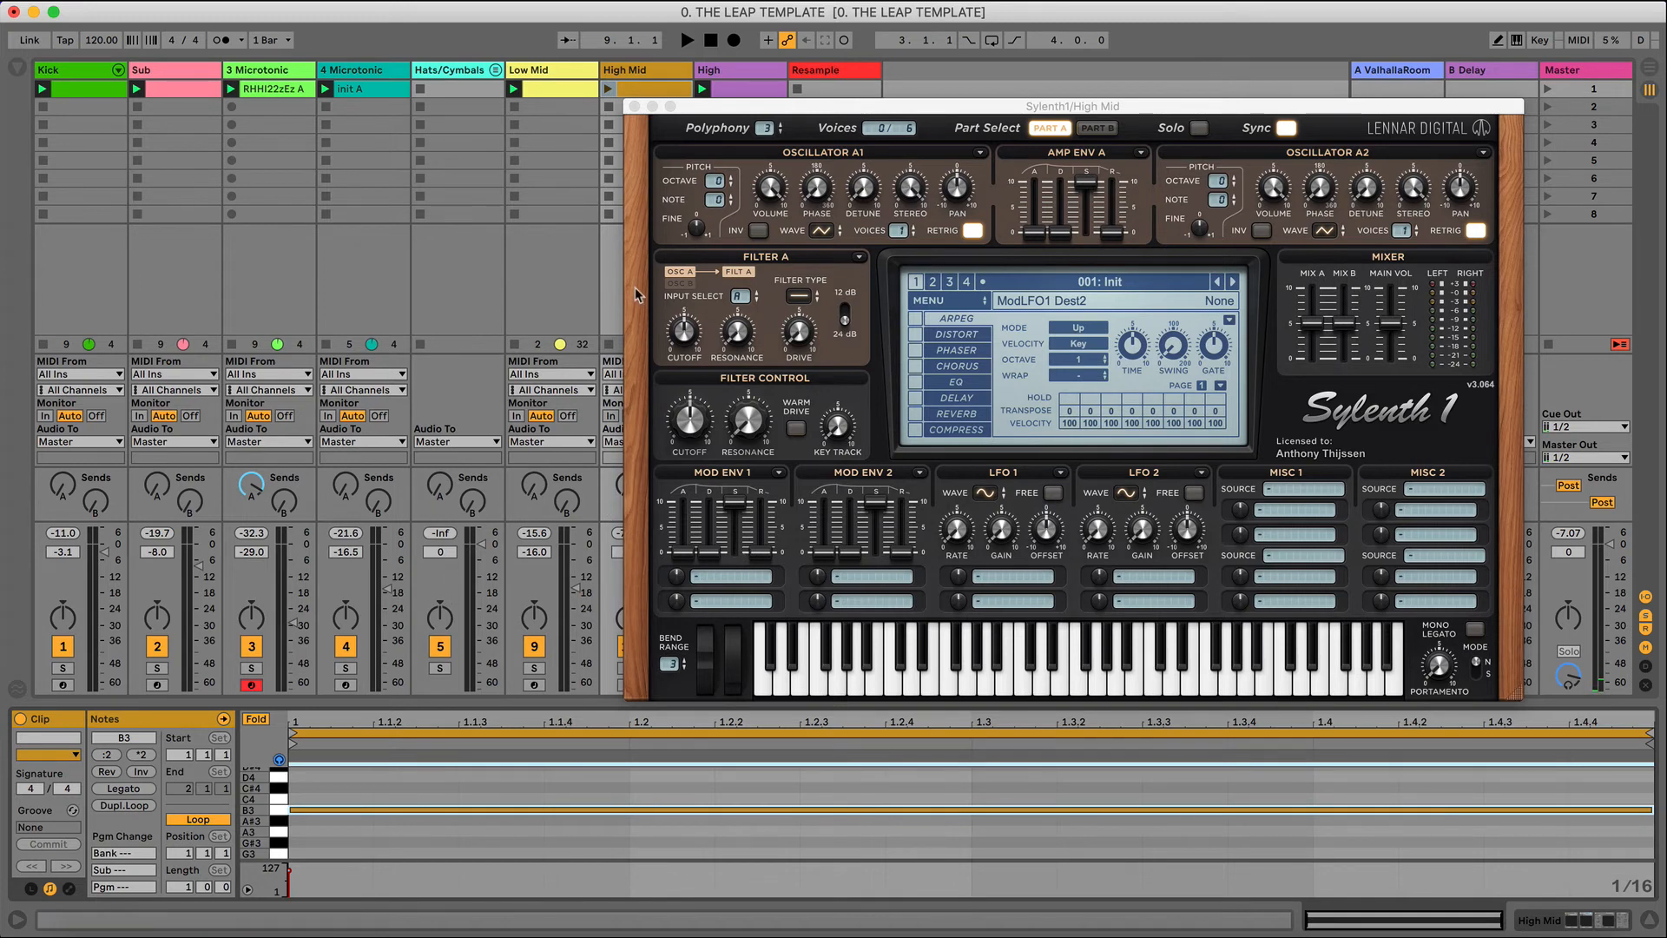
- Lower the High Mid track's volume to -11.8 dB and set Sylenth1's Filter A type to Lowpass
left_click_drag(744, 106, 843, 125)
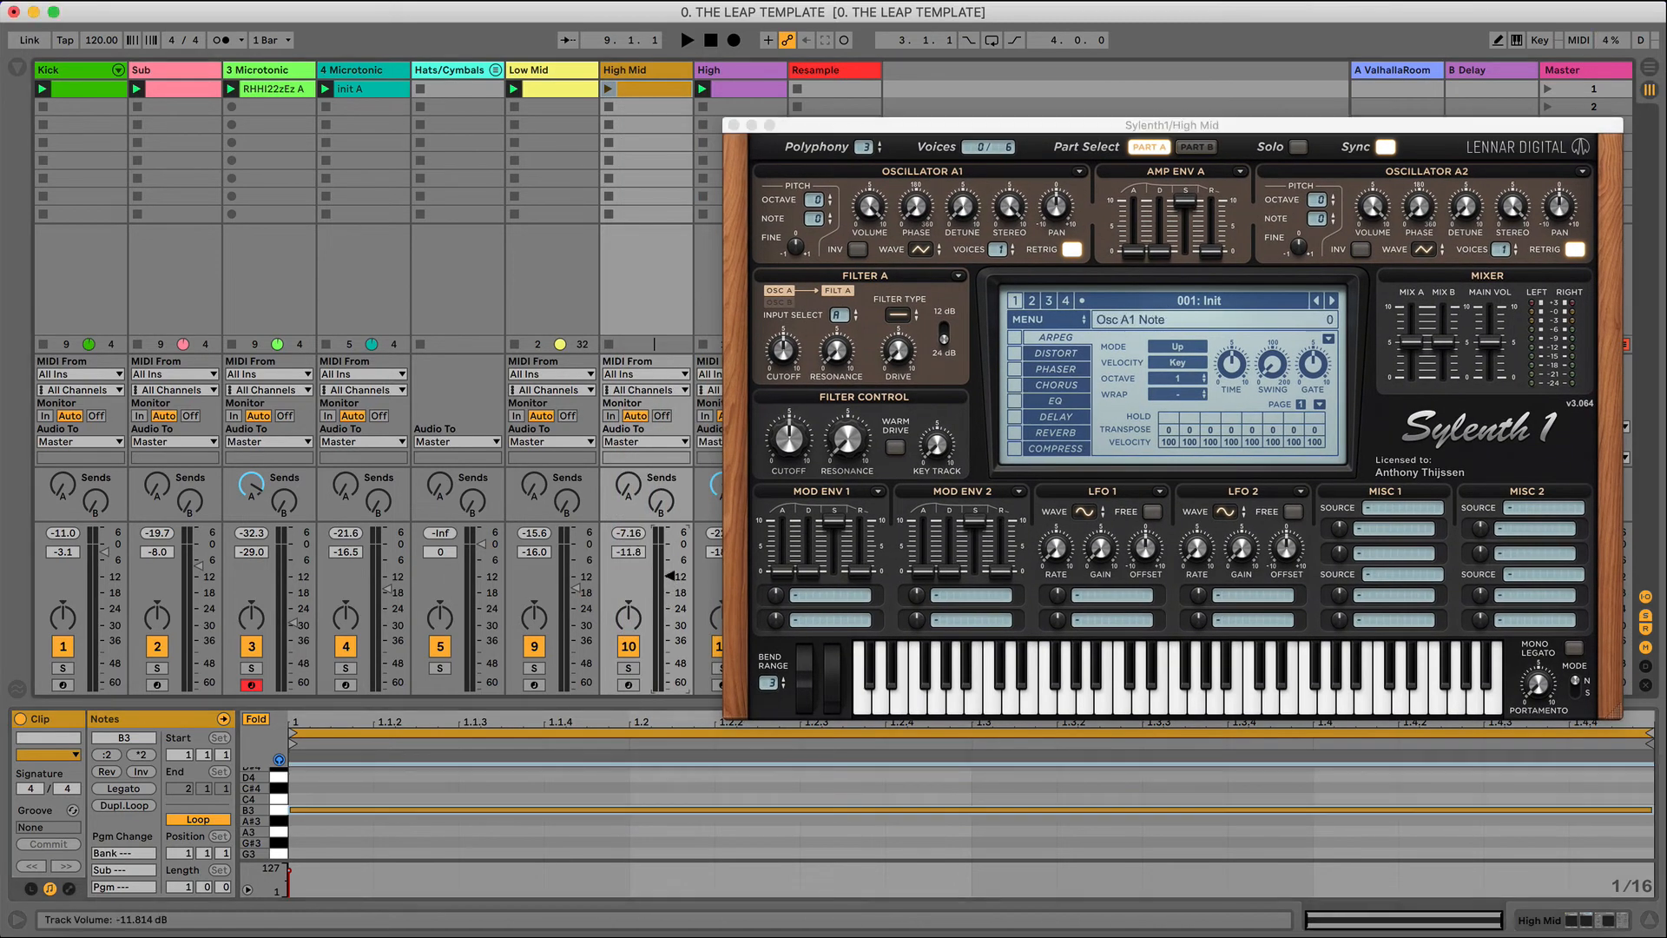
left_click(900, 316)
left_click(912, 349)
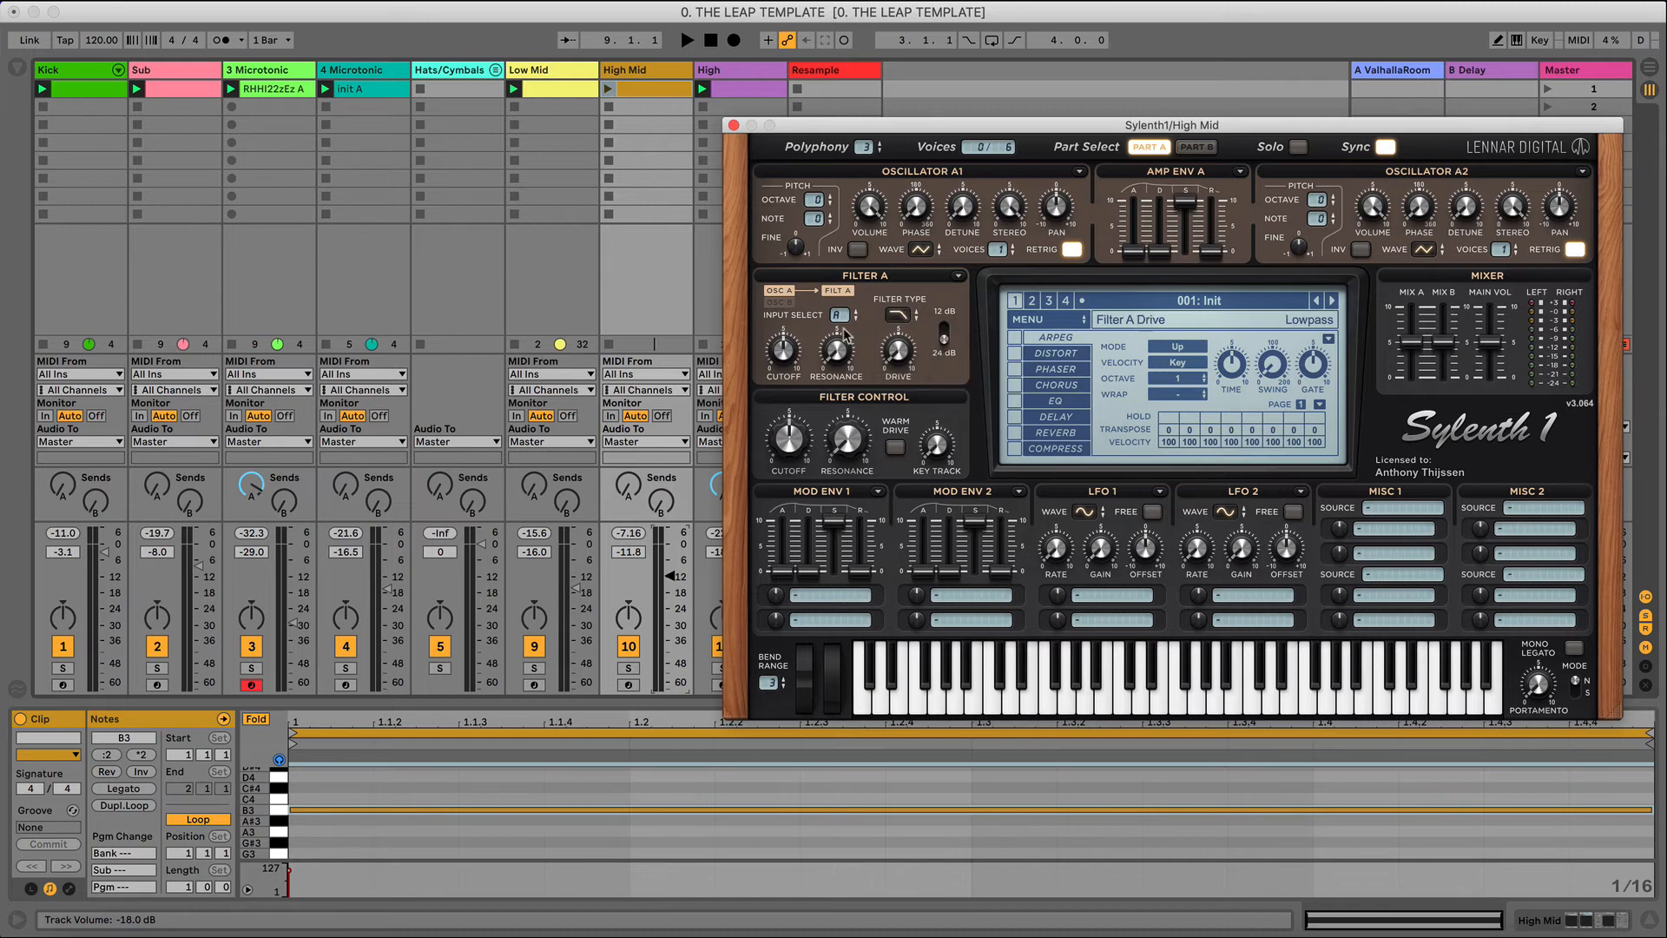
- Audition the High Mid clip soloed and raise Sylenth1 oscillator A2's note to +6
key("space")
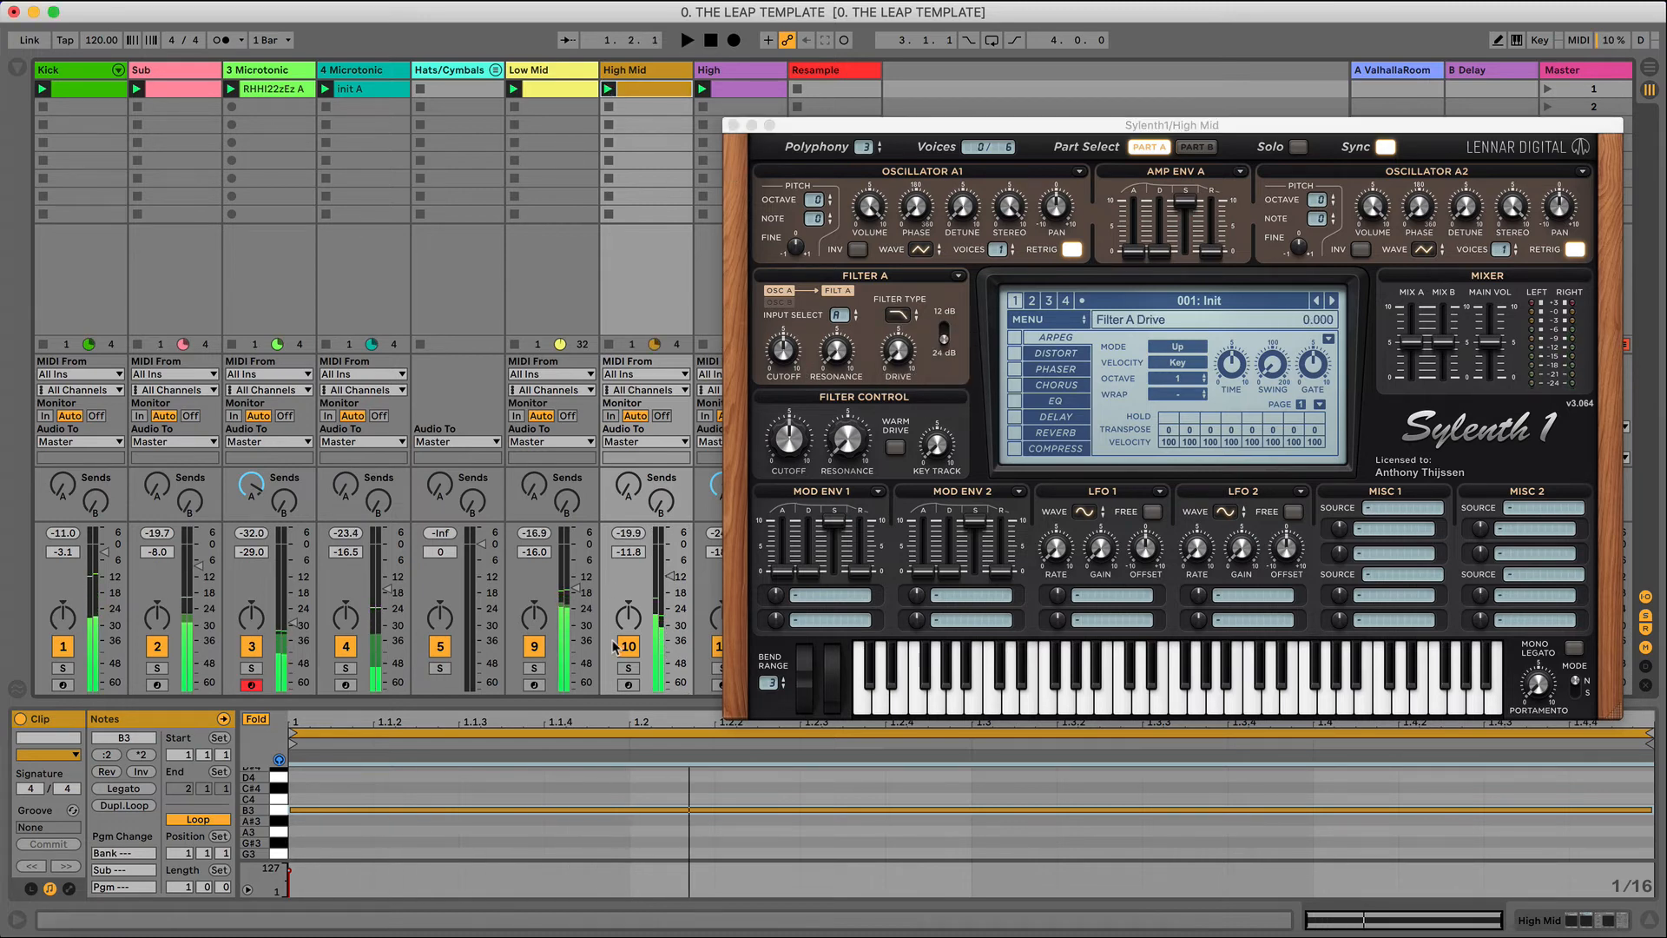
left_click(628, 667)
left_click(791, 474)
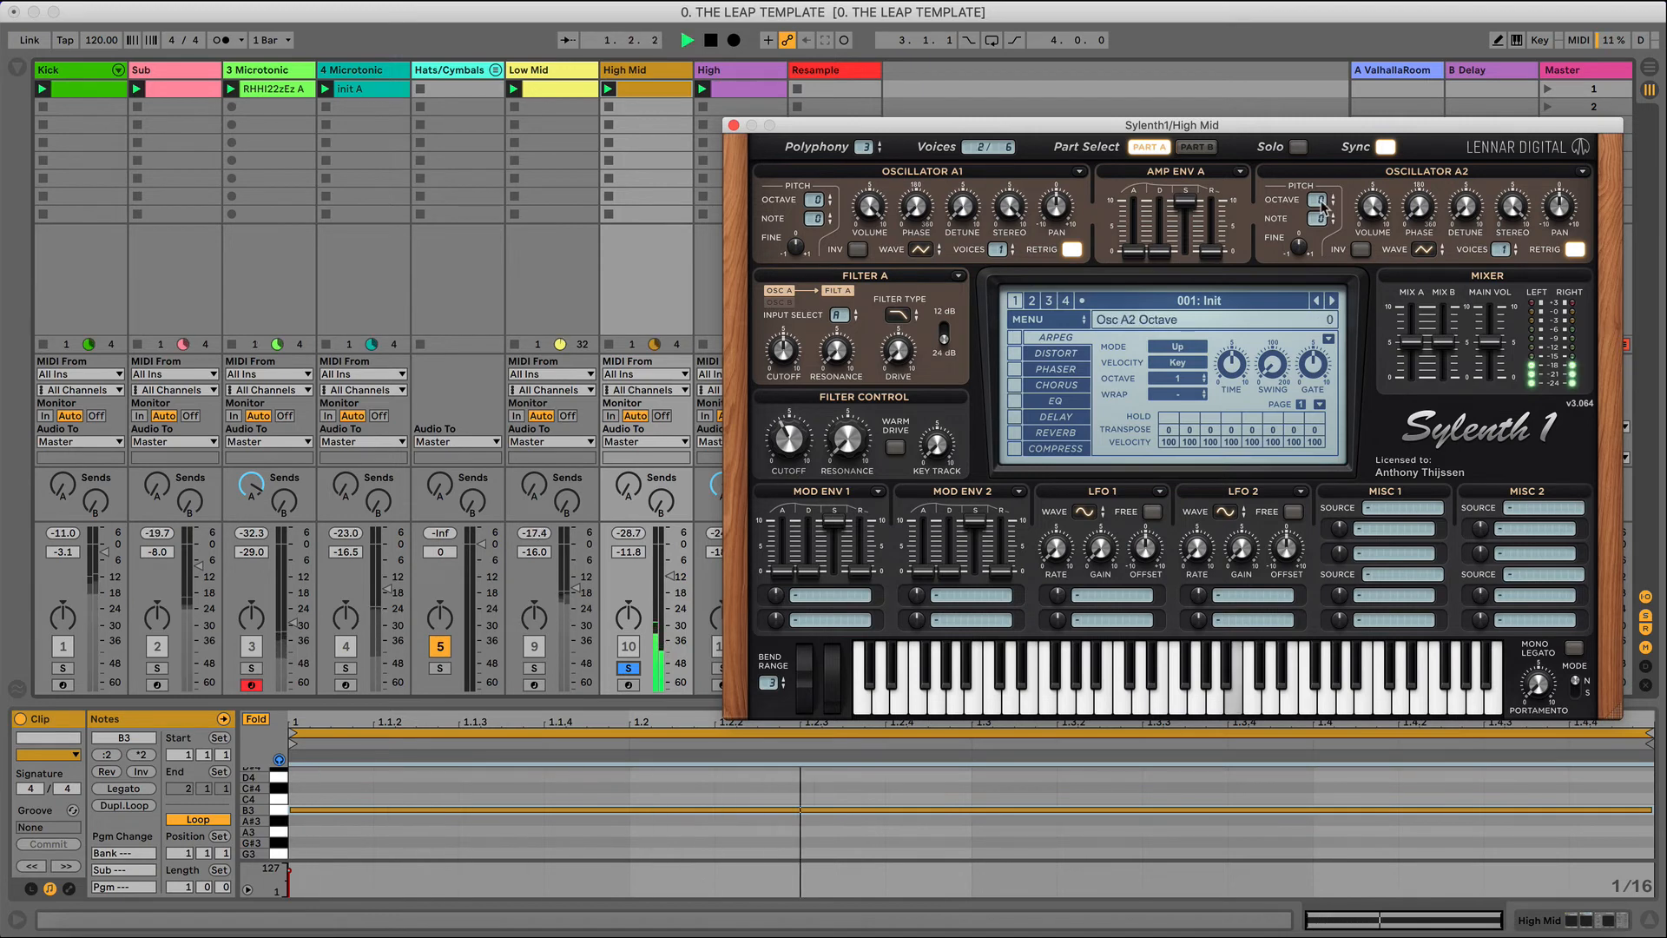
left_click_drag(1321, 228, 1329, 105)
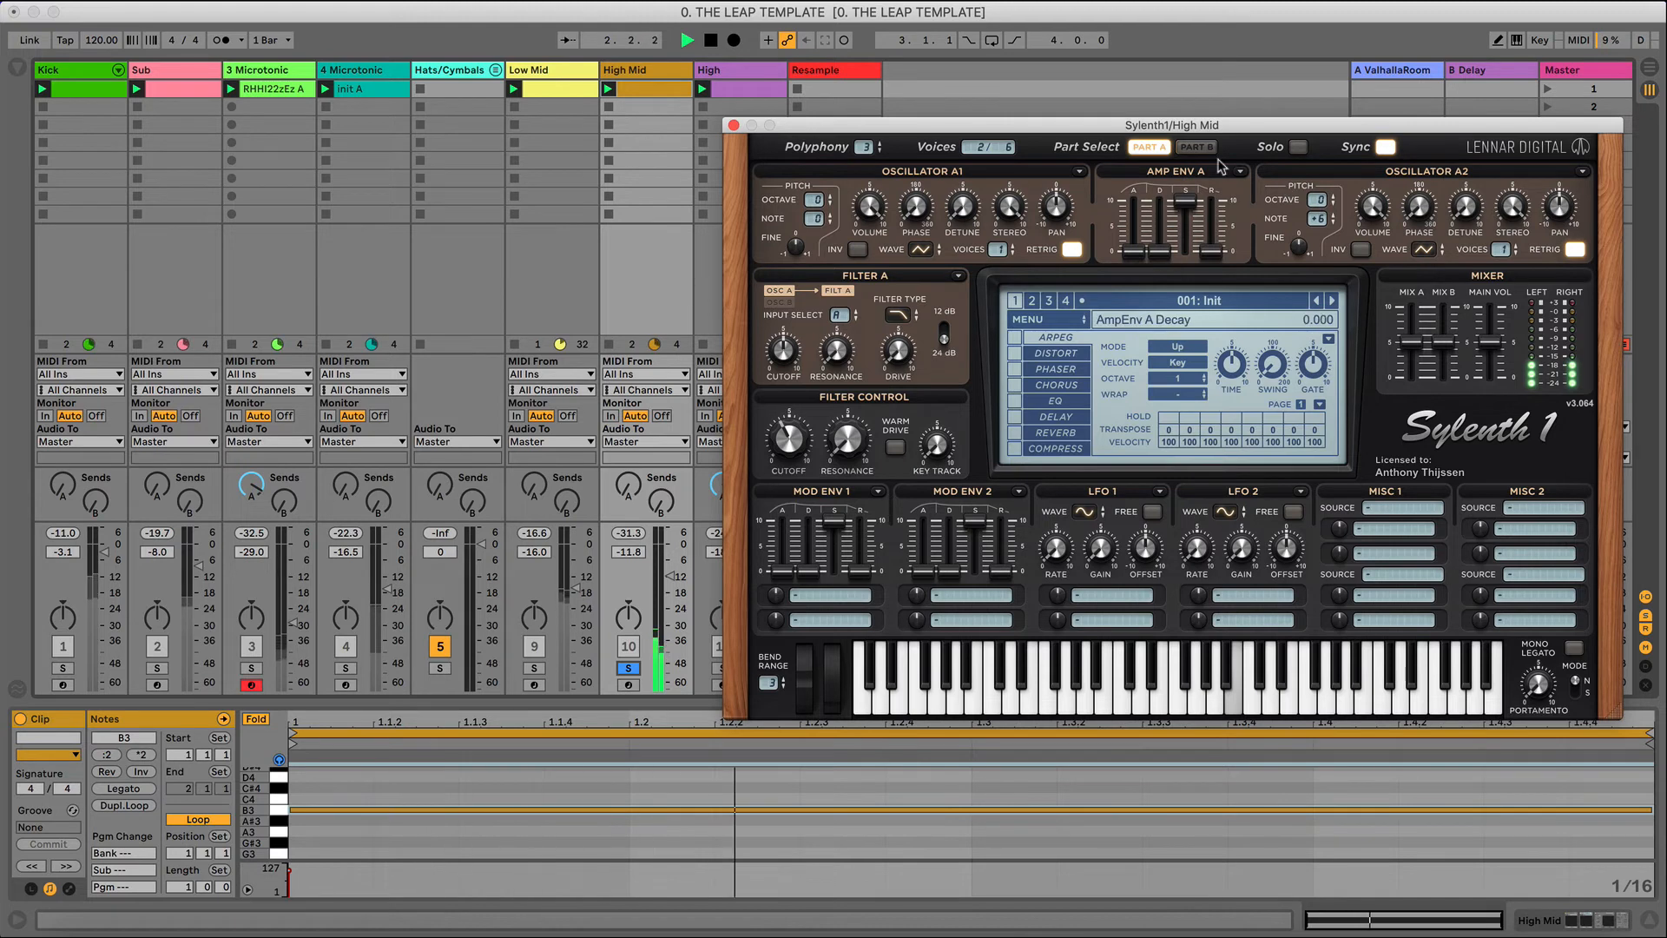
key("space")
- Copy the settings of oscillators A1 and A2 to Part B in Sylenth1
left_click(1195, 150)
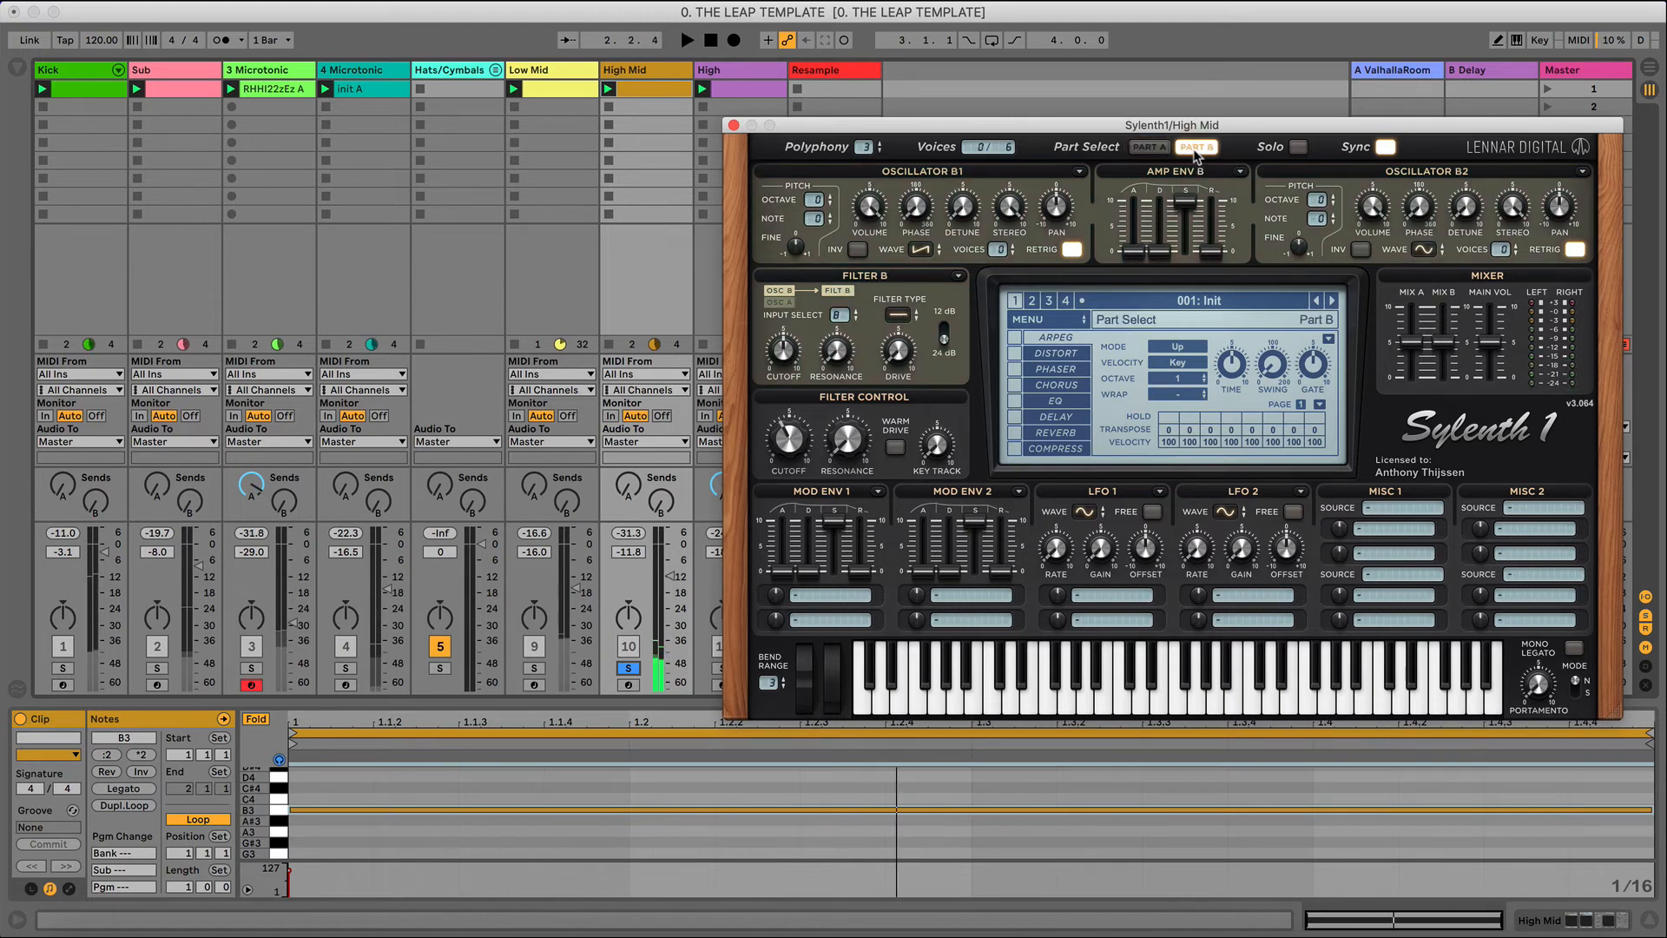
left_click(1152, 149)
left_click(1081, 171)
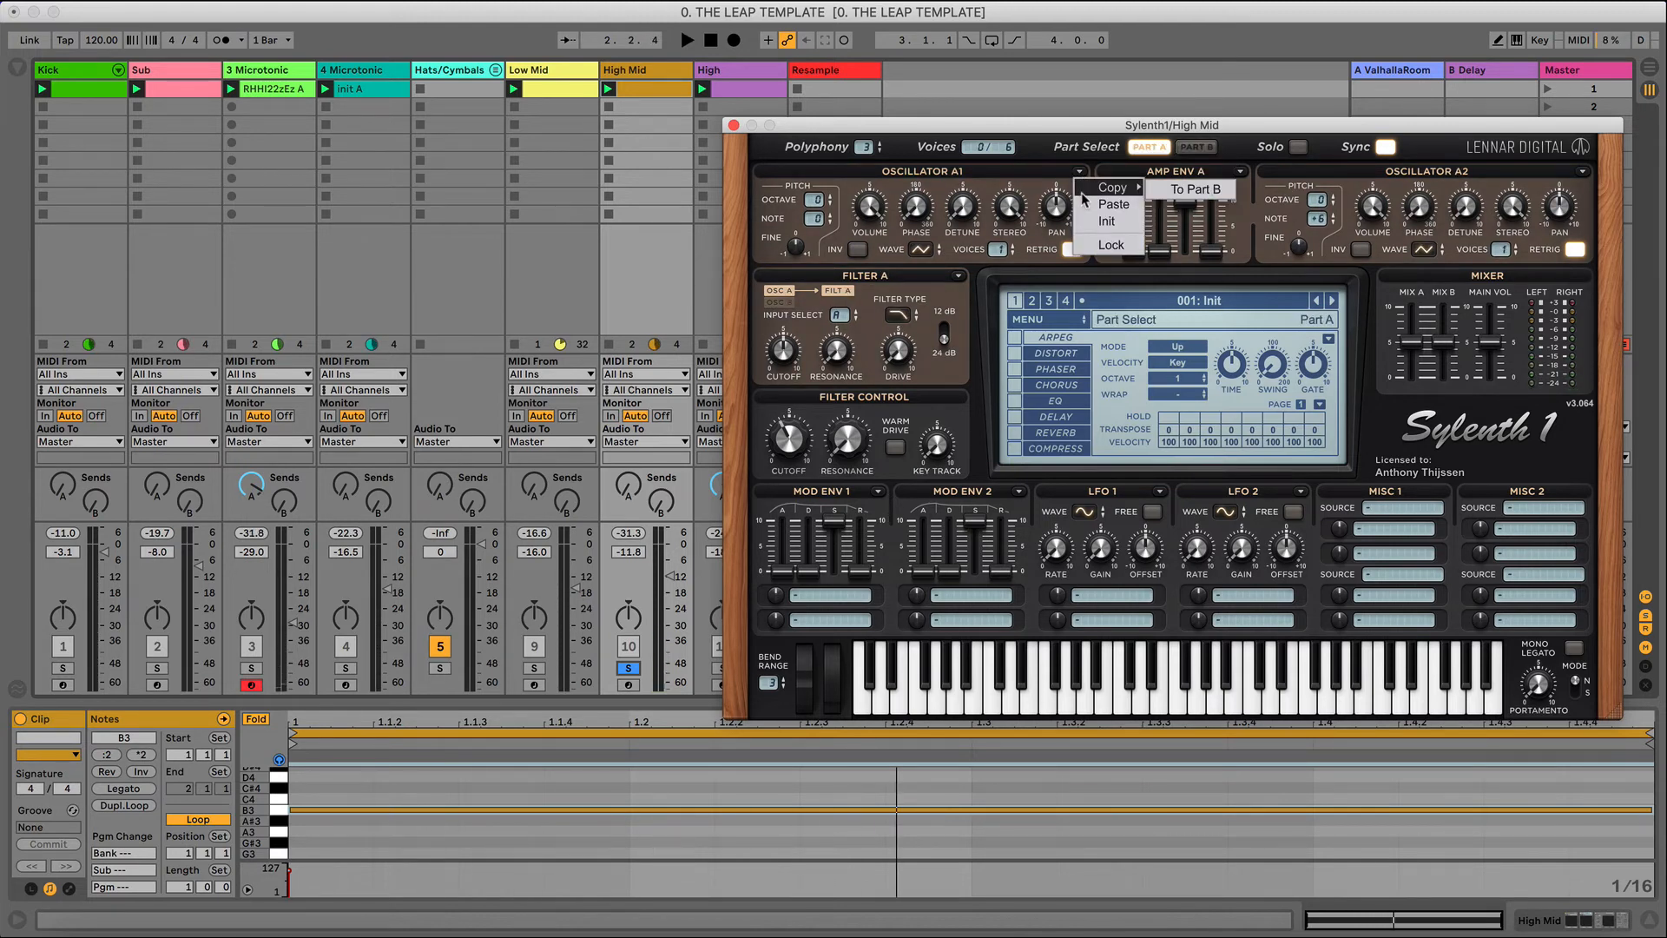
left_click(1167, 191)
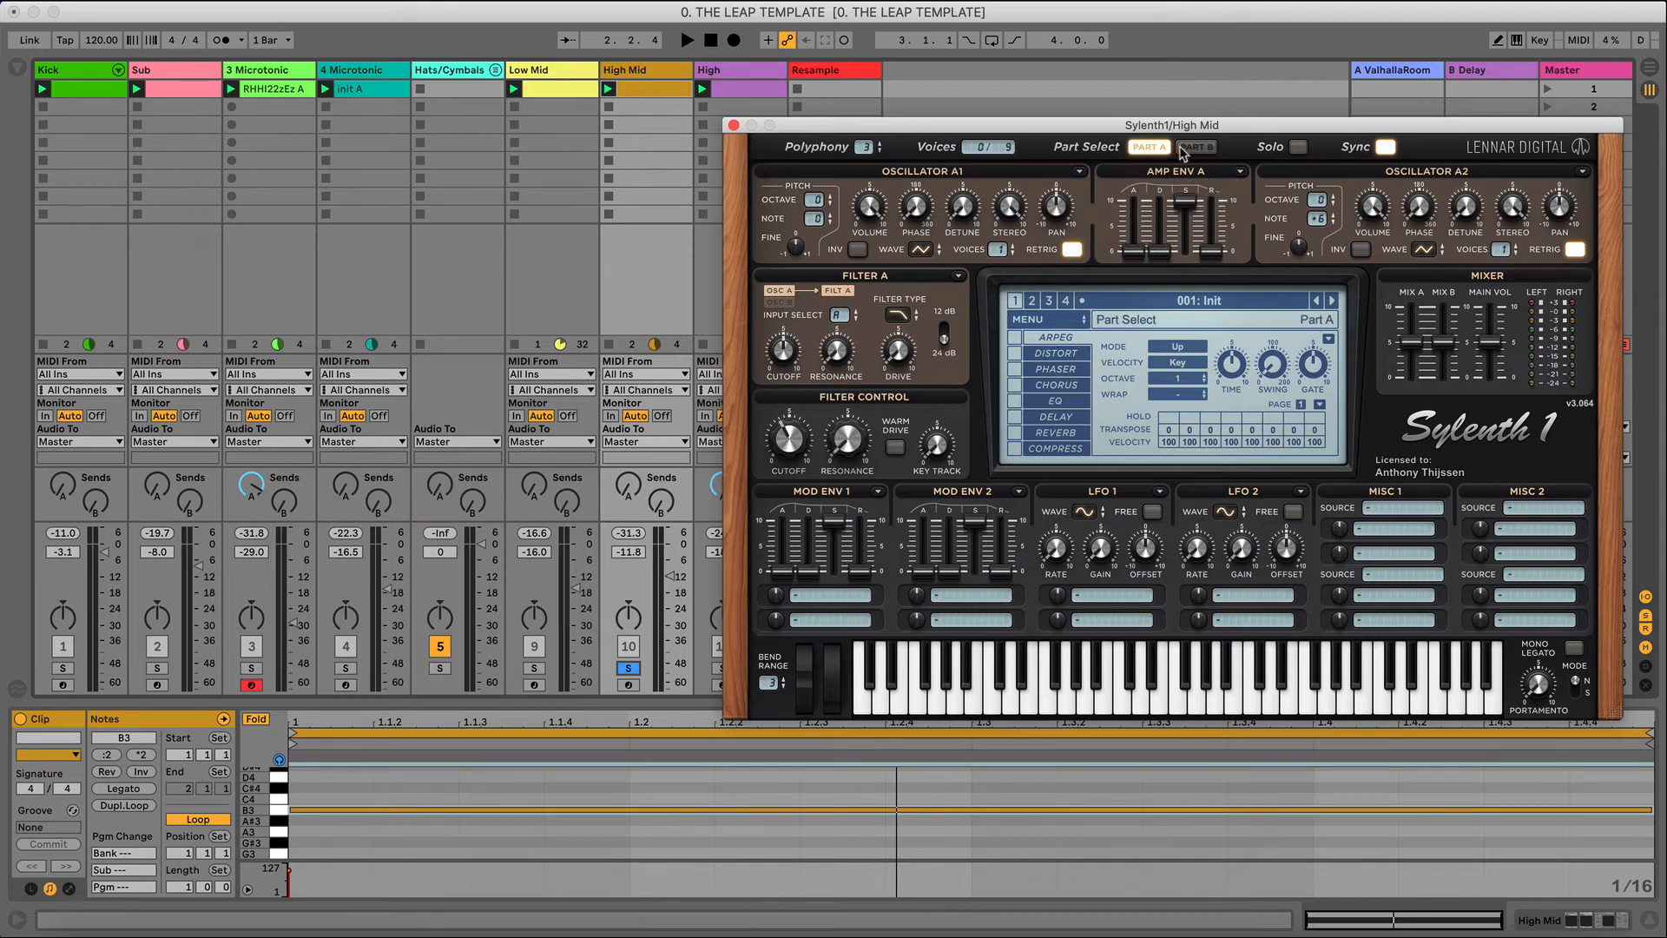
left_click(1195, 147)
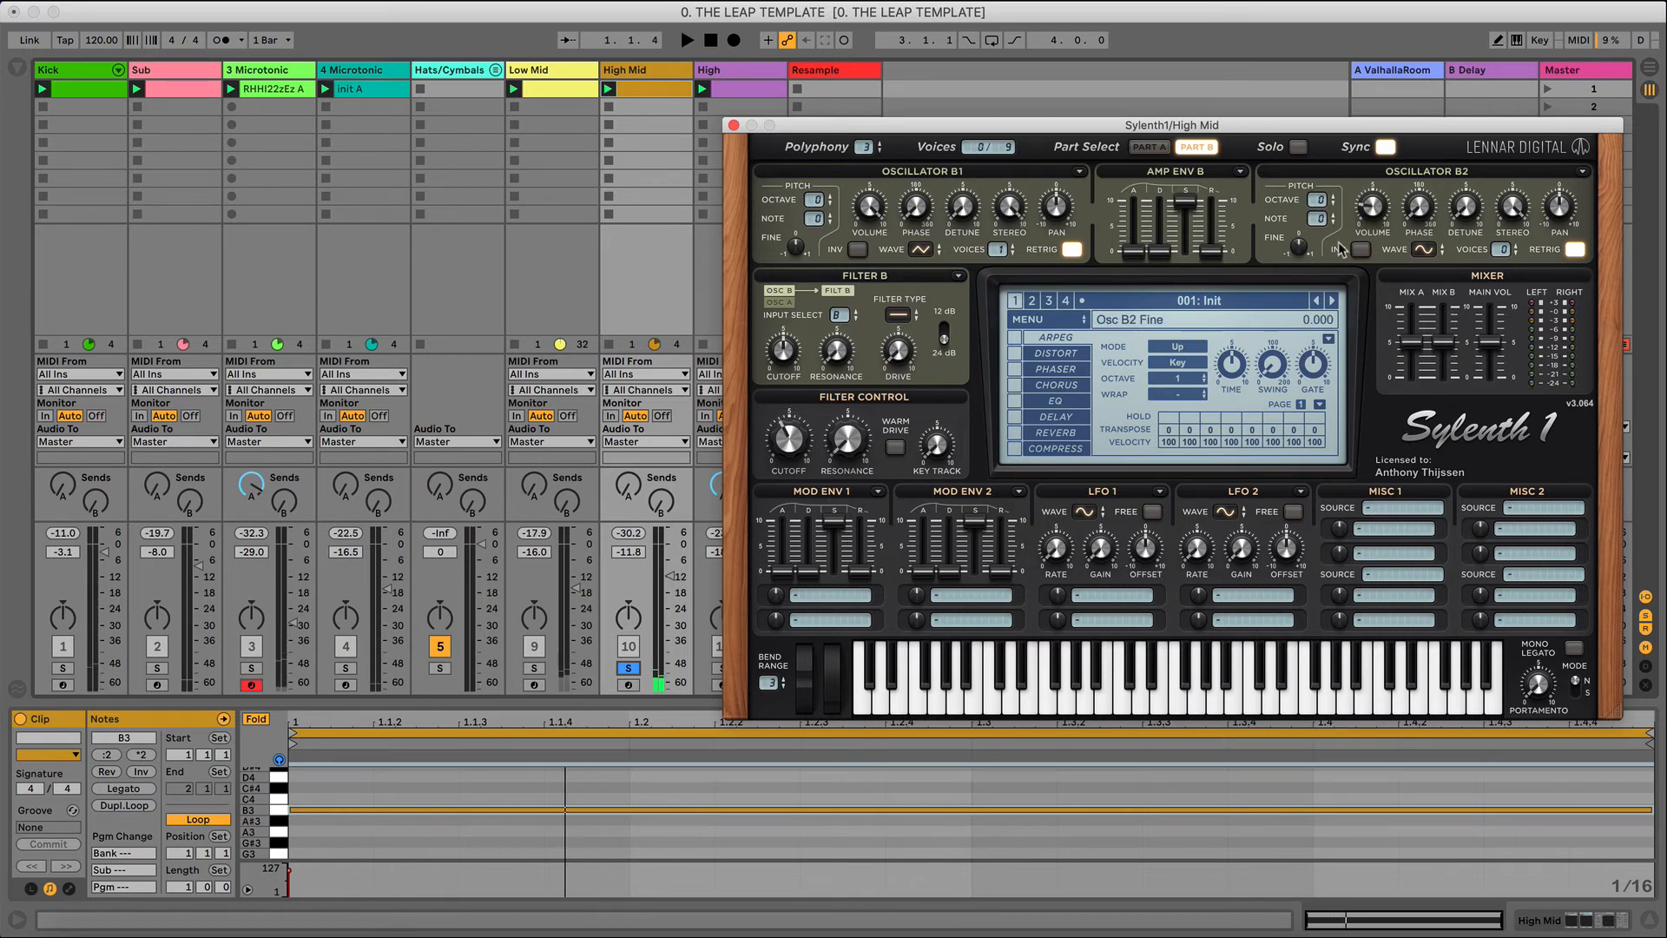
left_click(1142, 148)
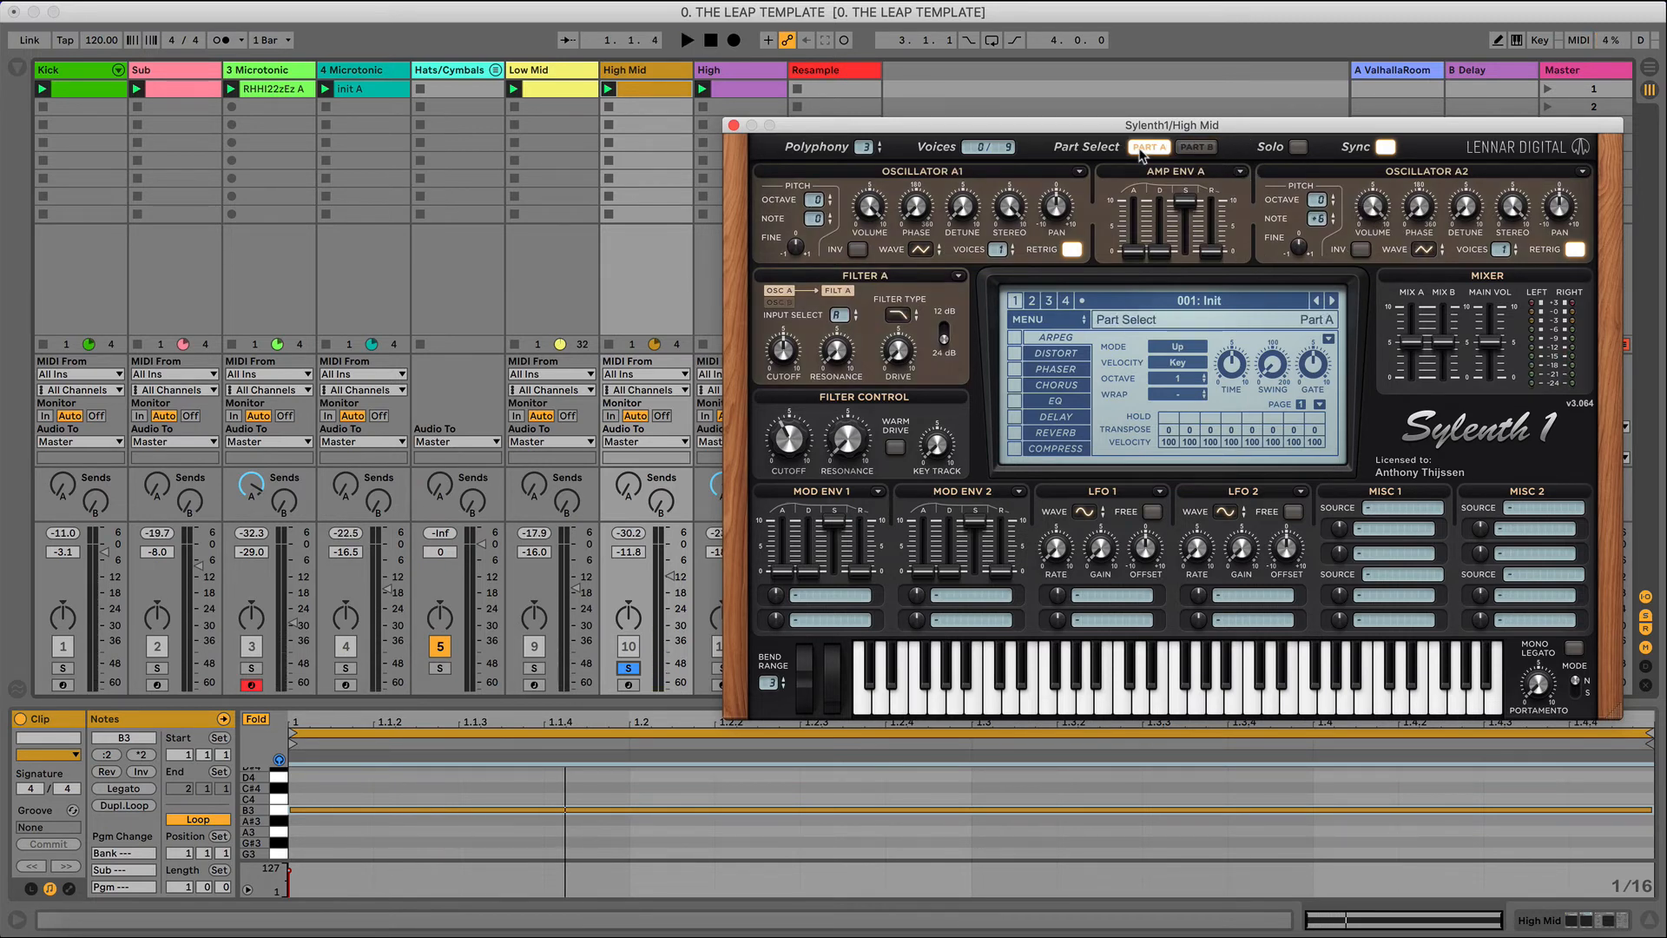
left_click(1582, 173)
mouse_move(1615, 188)
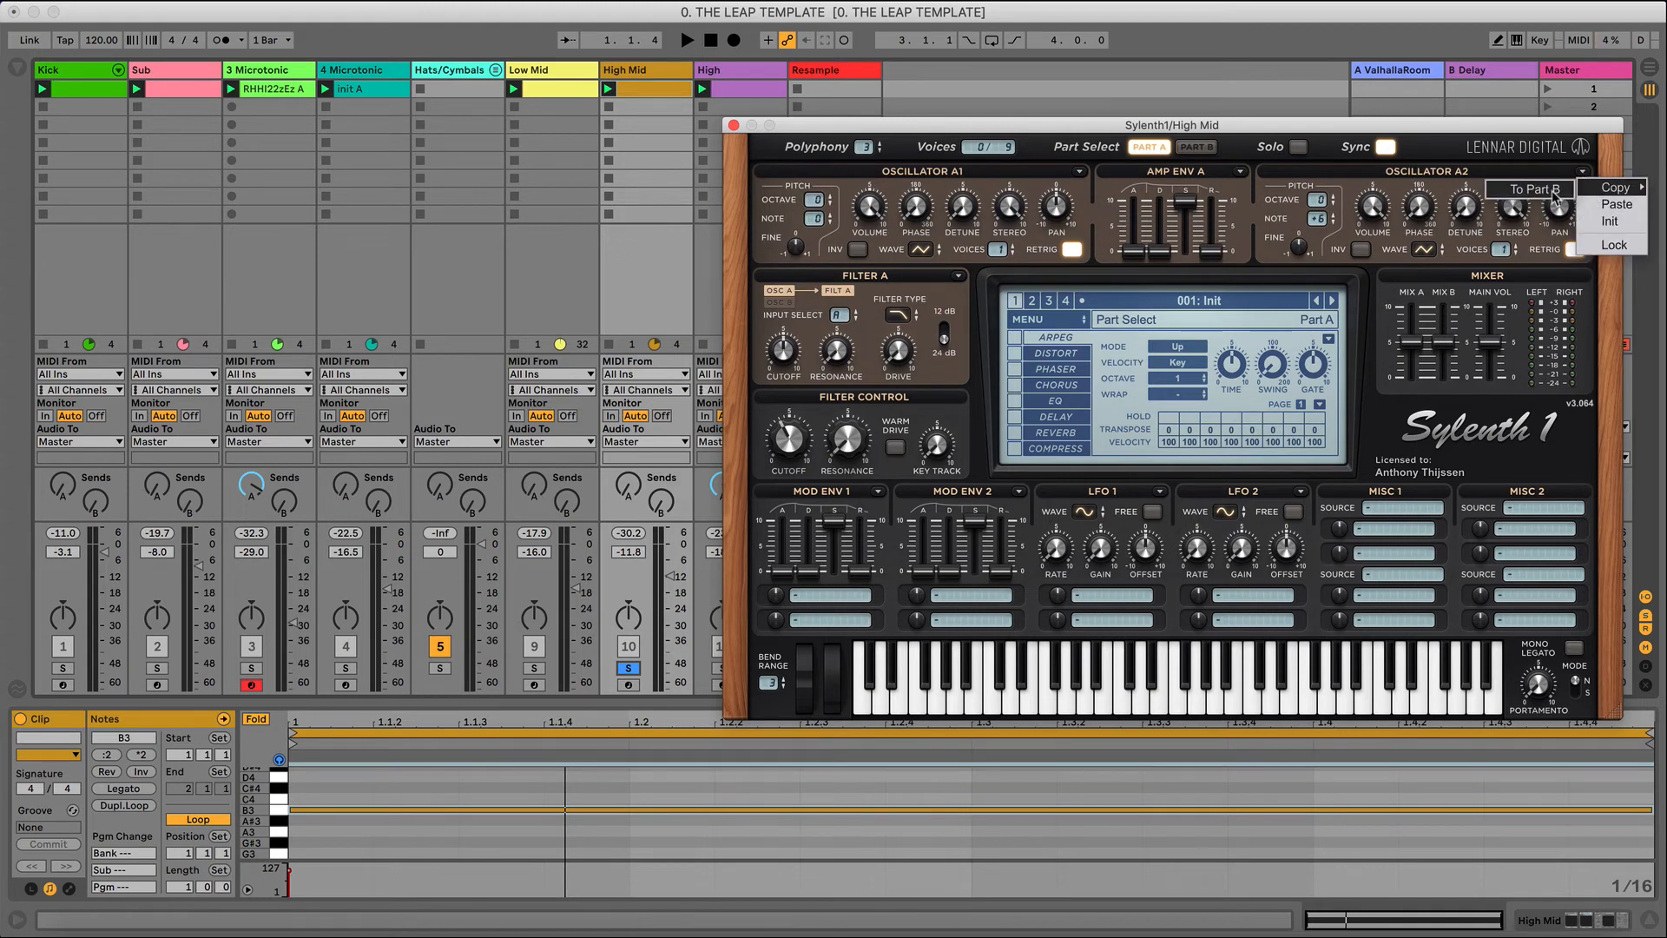
left_click(1554, 190)
- Set oscillator B2's note to +7 in Sylenth1's Part B
left_click(1197, 146)
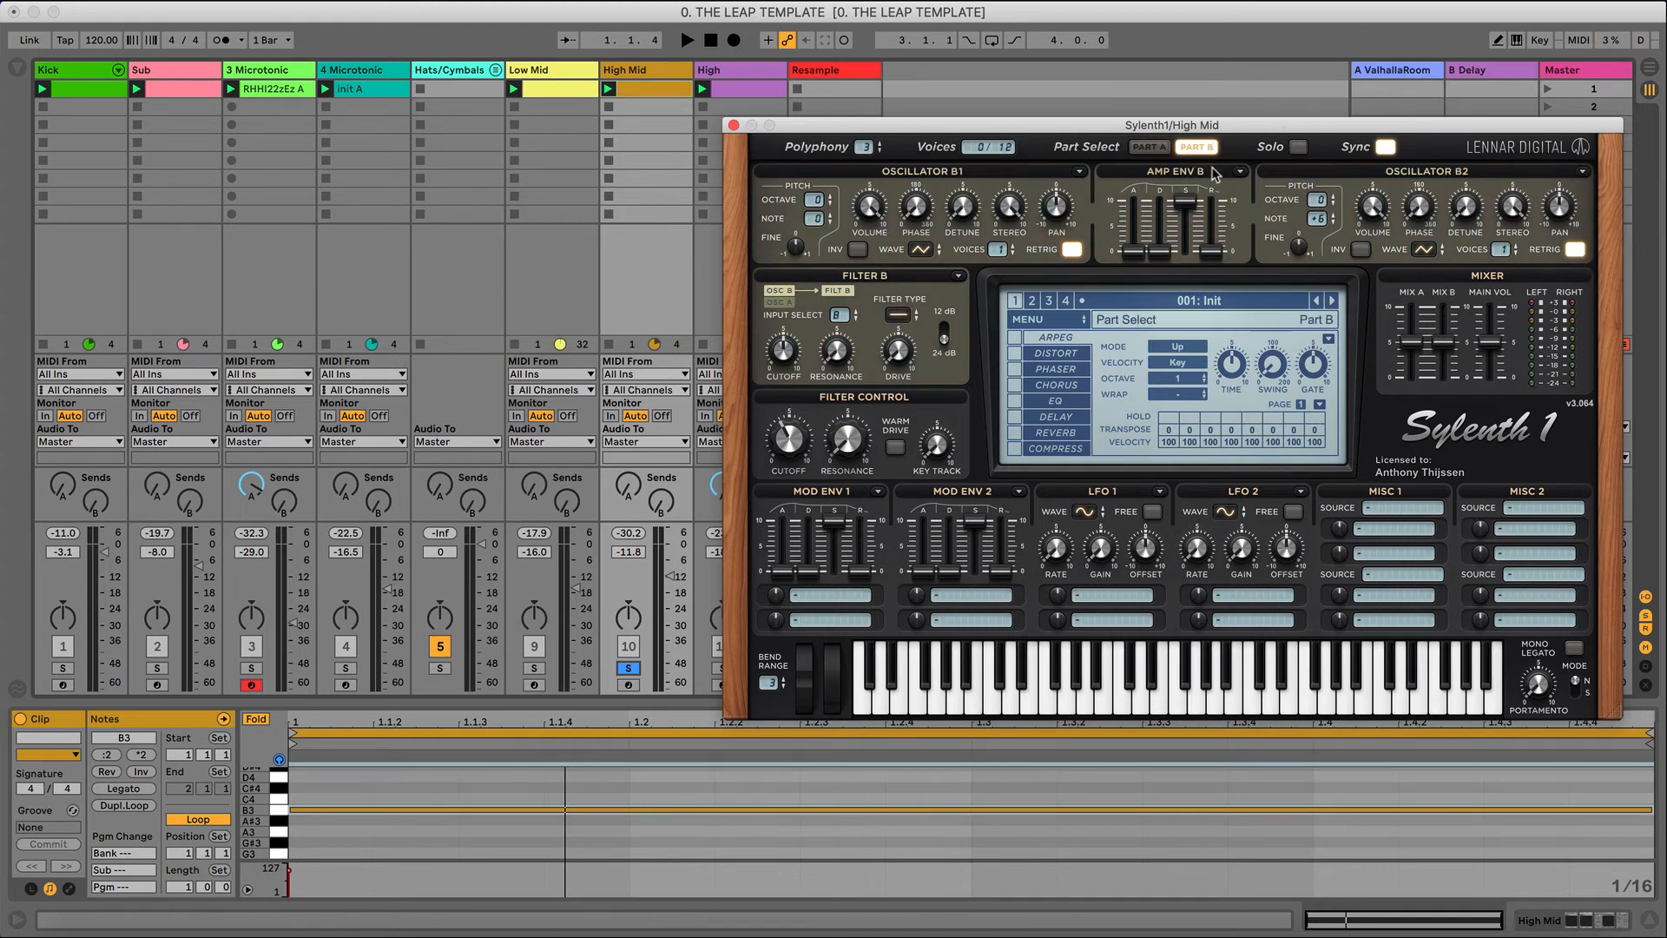
left_click(1321, 224)
scroll(1319, 224, "up", 1)
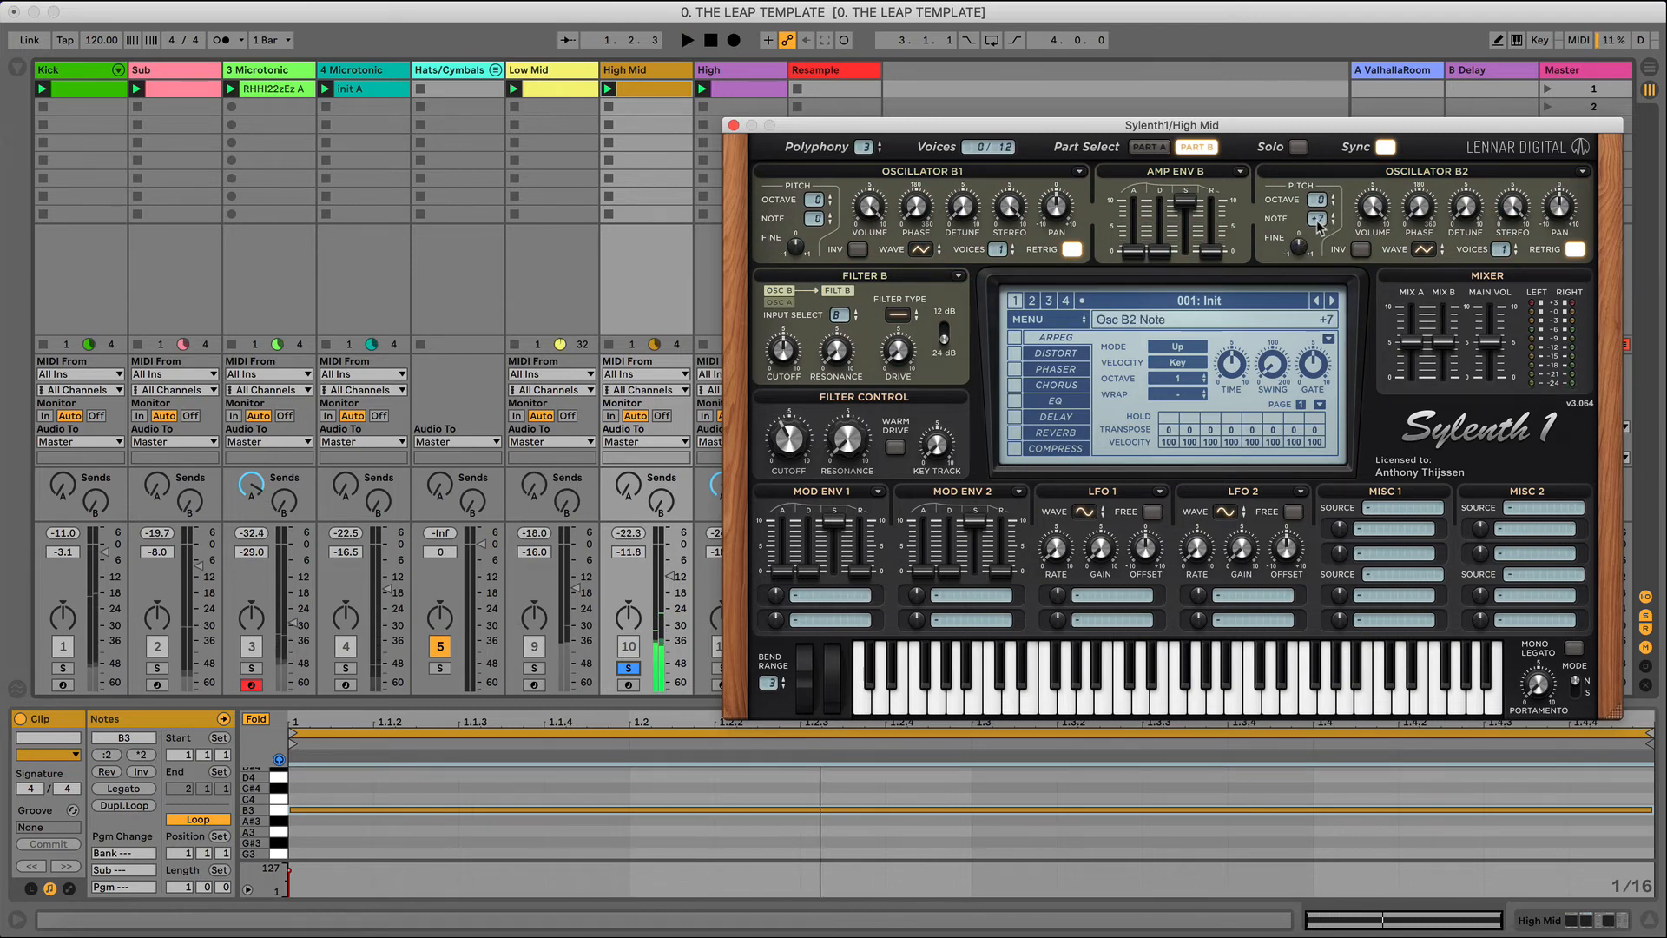
- Set oscillator B2's note to -2 in Sylenth1's Part B and audition the chord
left_click_drag(1318, 222, 1302, 376)
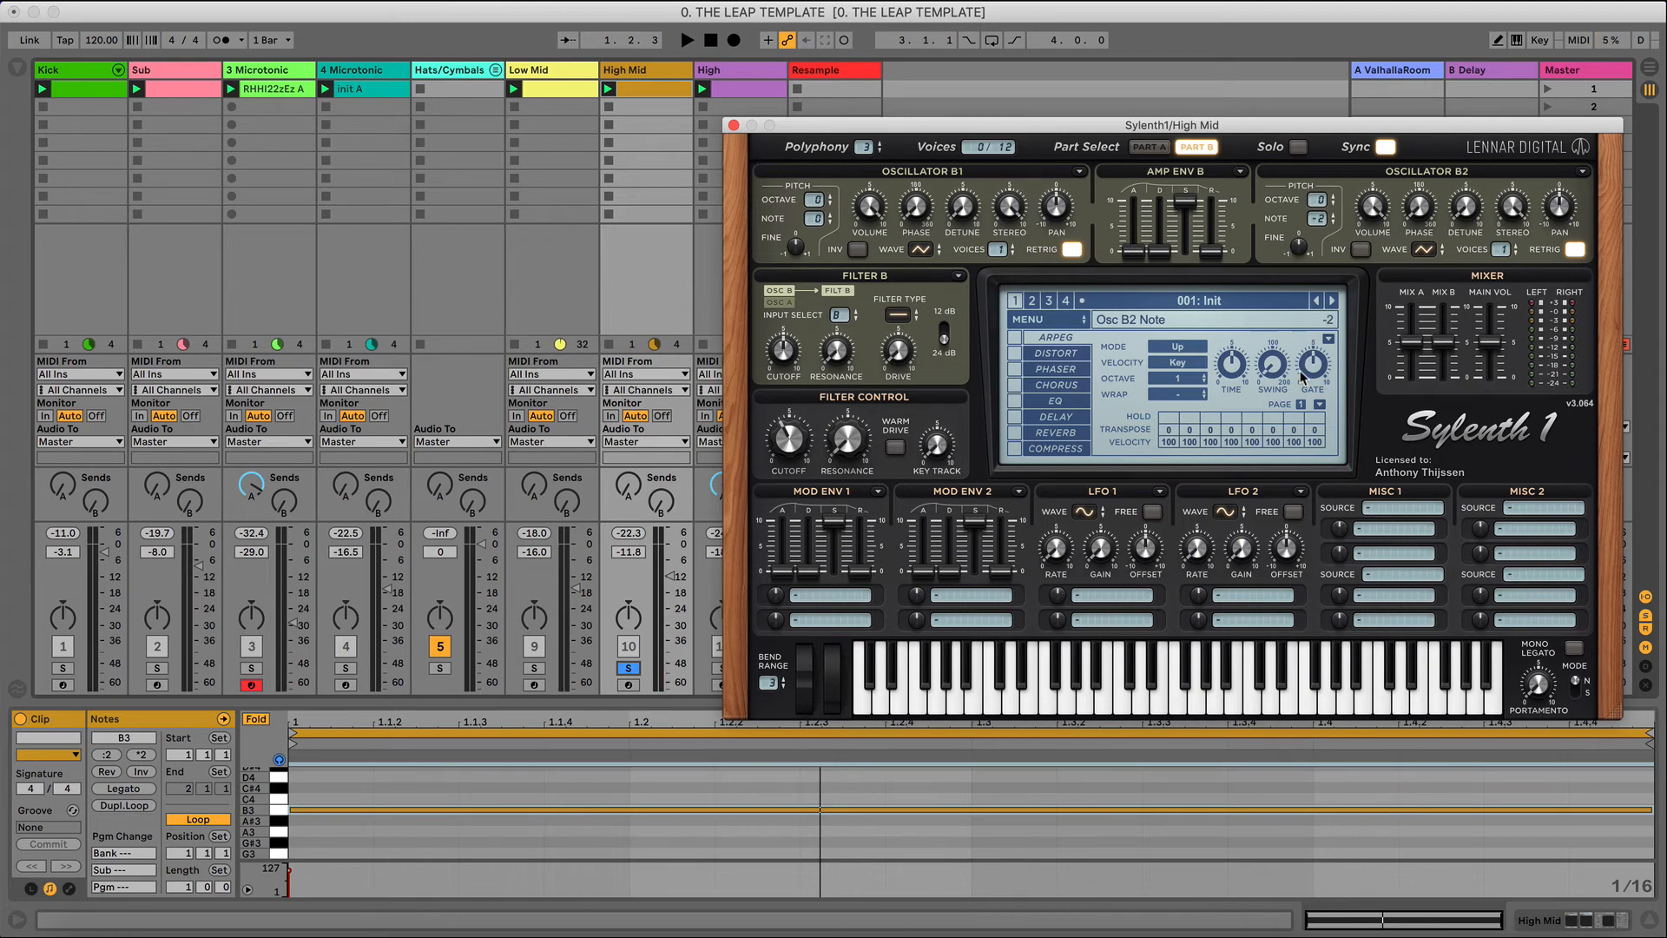
key("space")
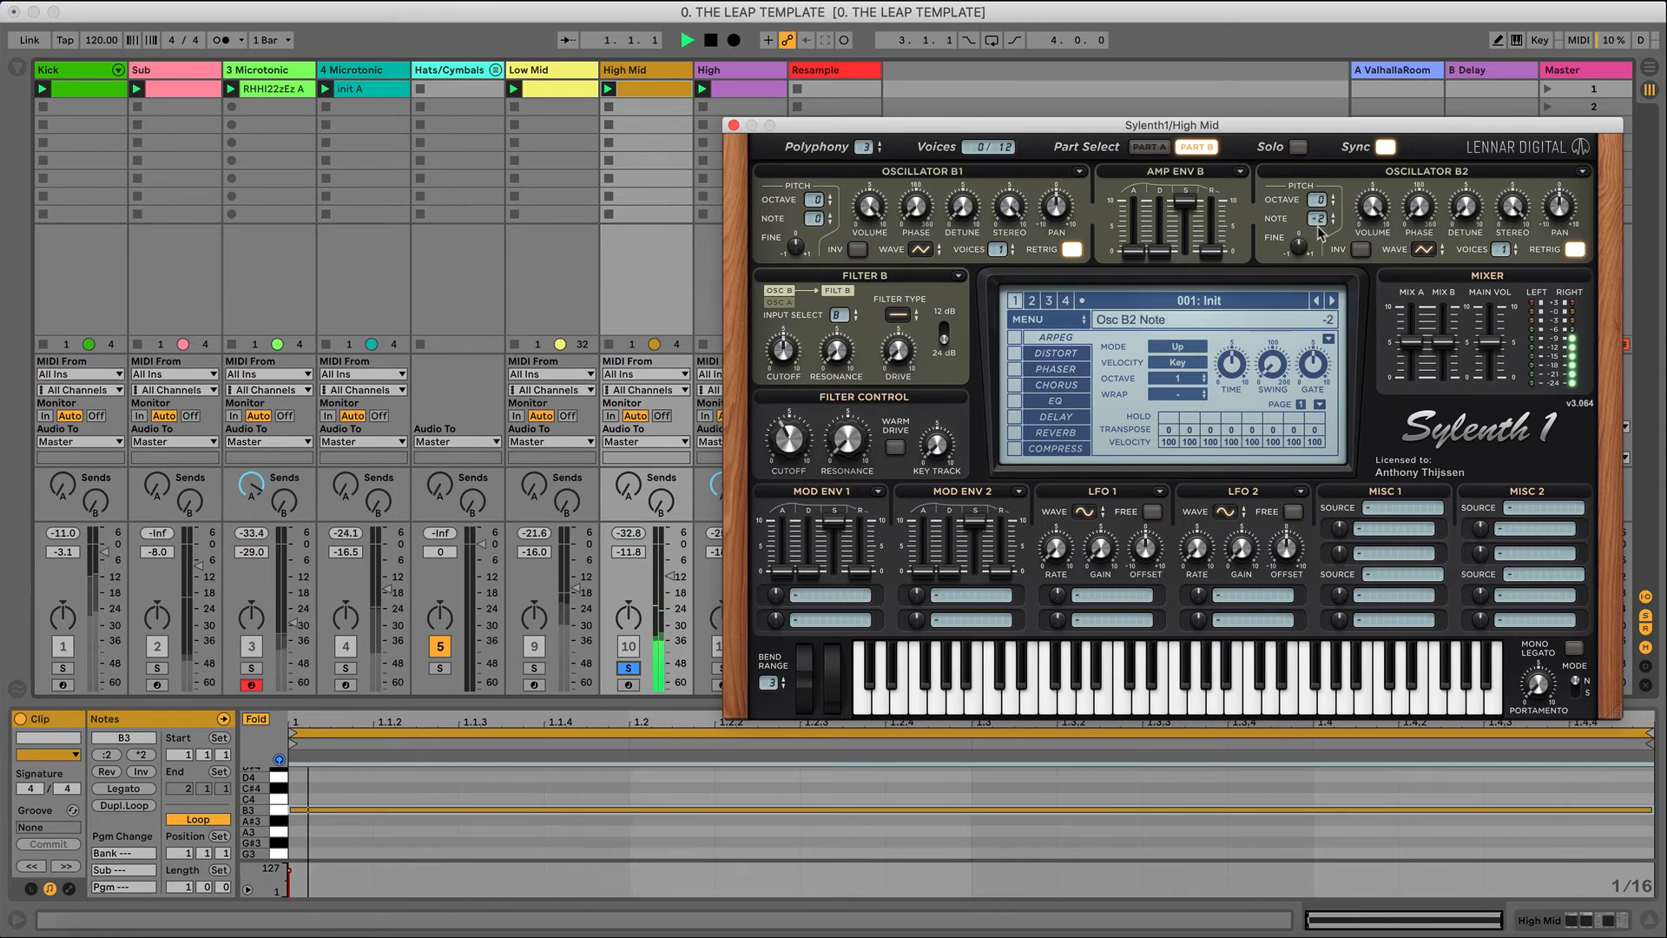
key("space")
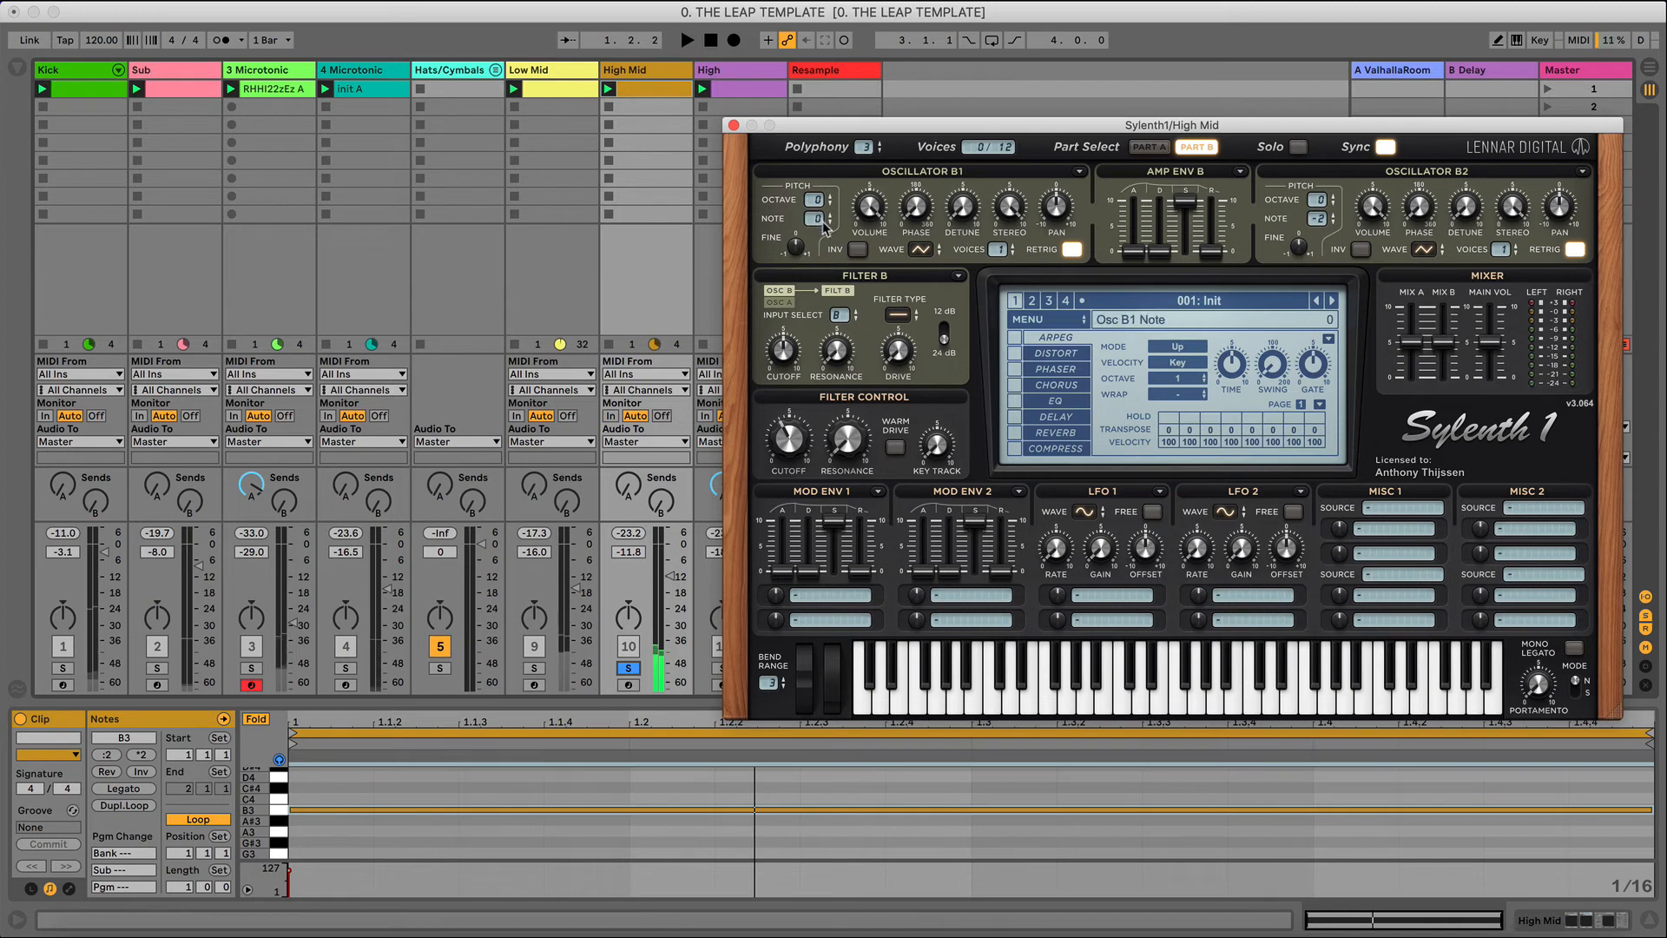
- Set oscillator B1's note to +1 in Part B, auditioning the soloed High Mid clip between changes
key("space")
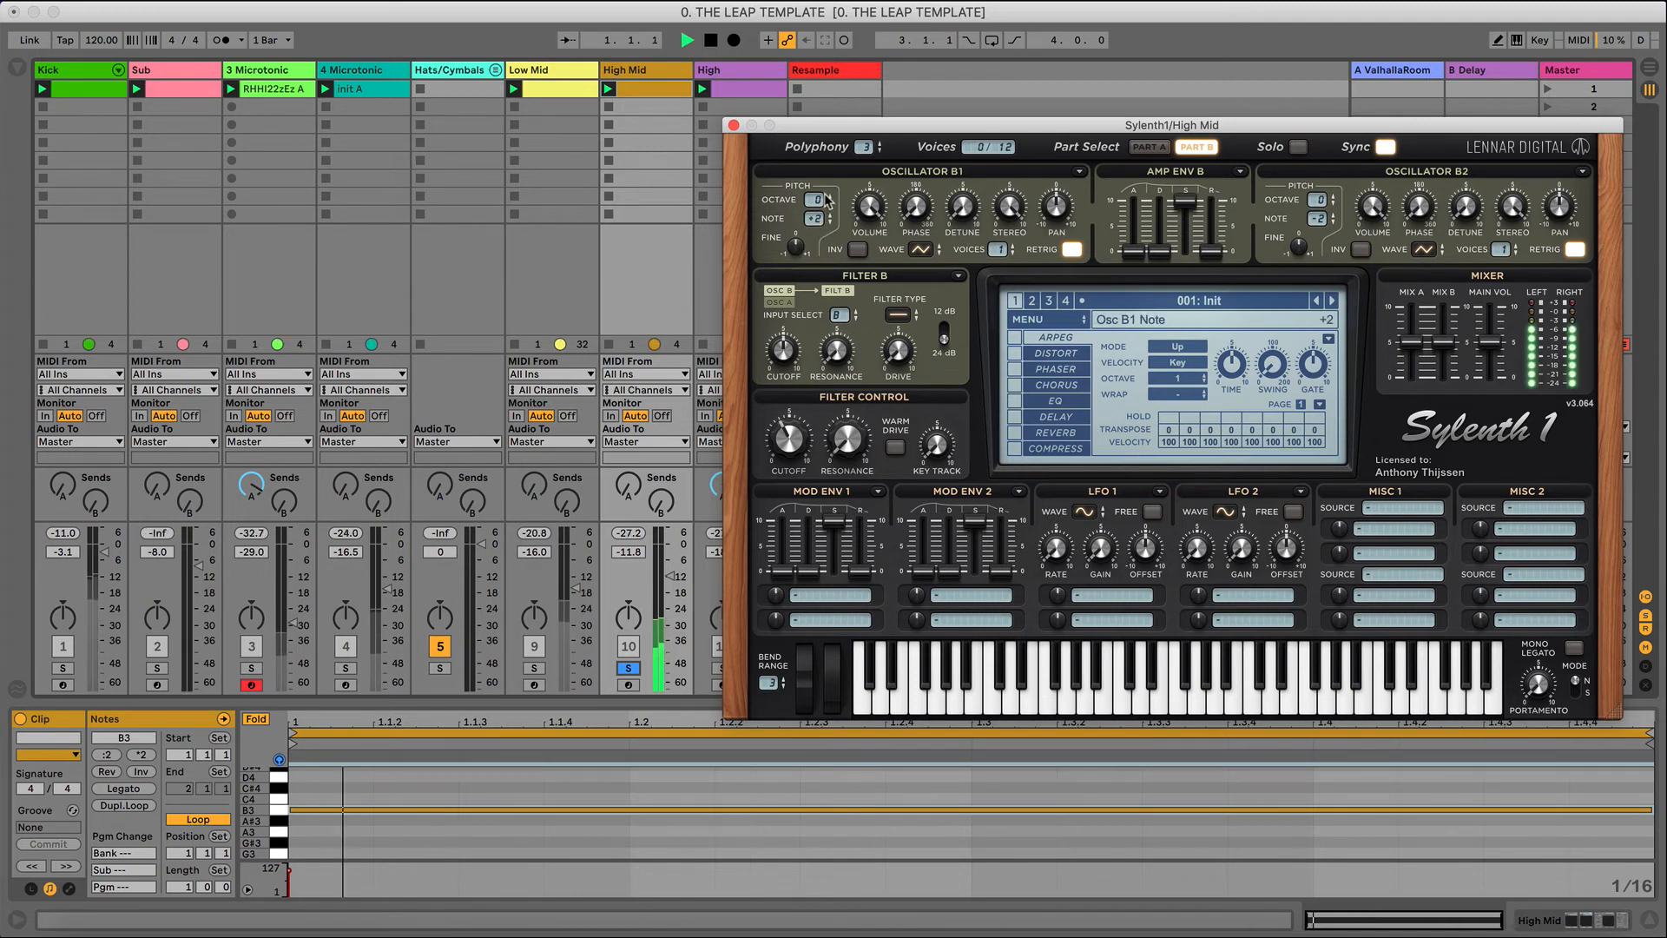
key("space")
left_click_drag(825, 193, 824, 202)
key("space")
key("space")
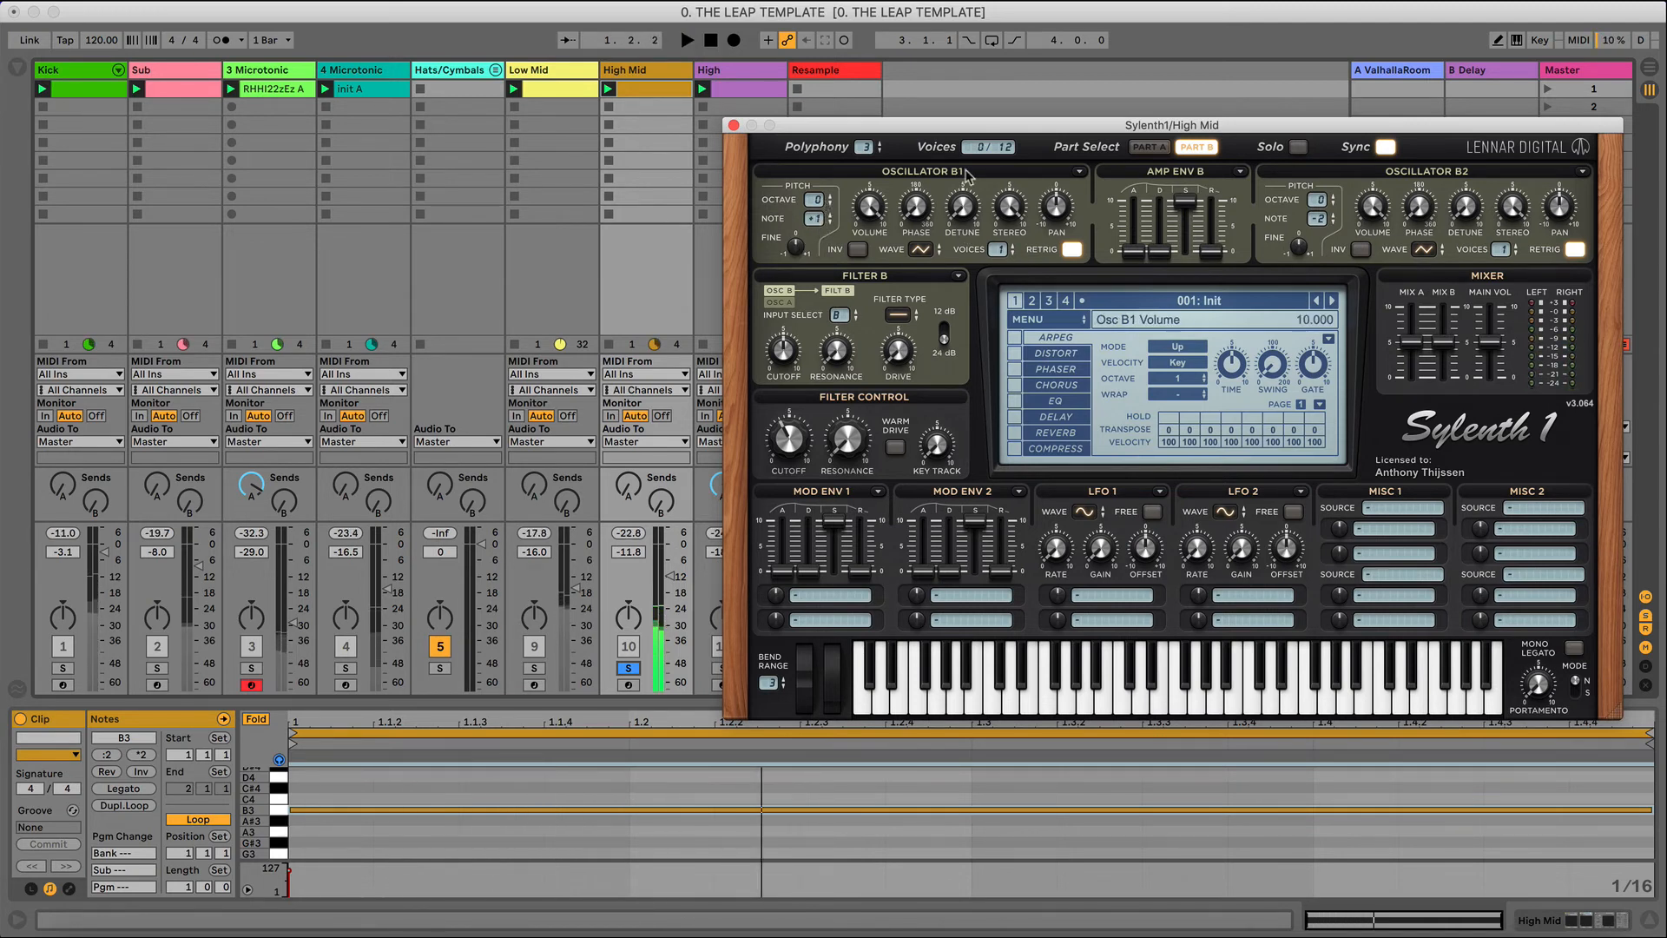
- Try lowering Mix B to 2.664 in Sylenth1's mixer and audition the balance against Part A
left_click(1149, 147)
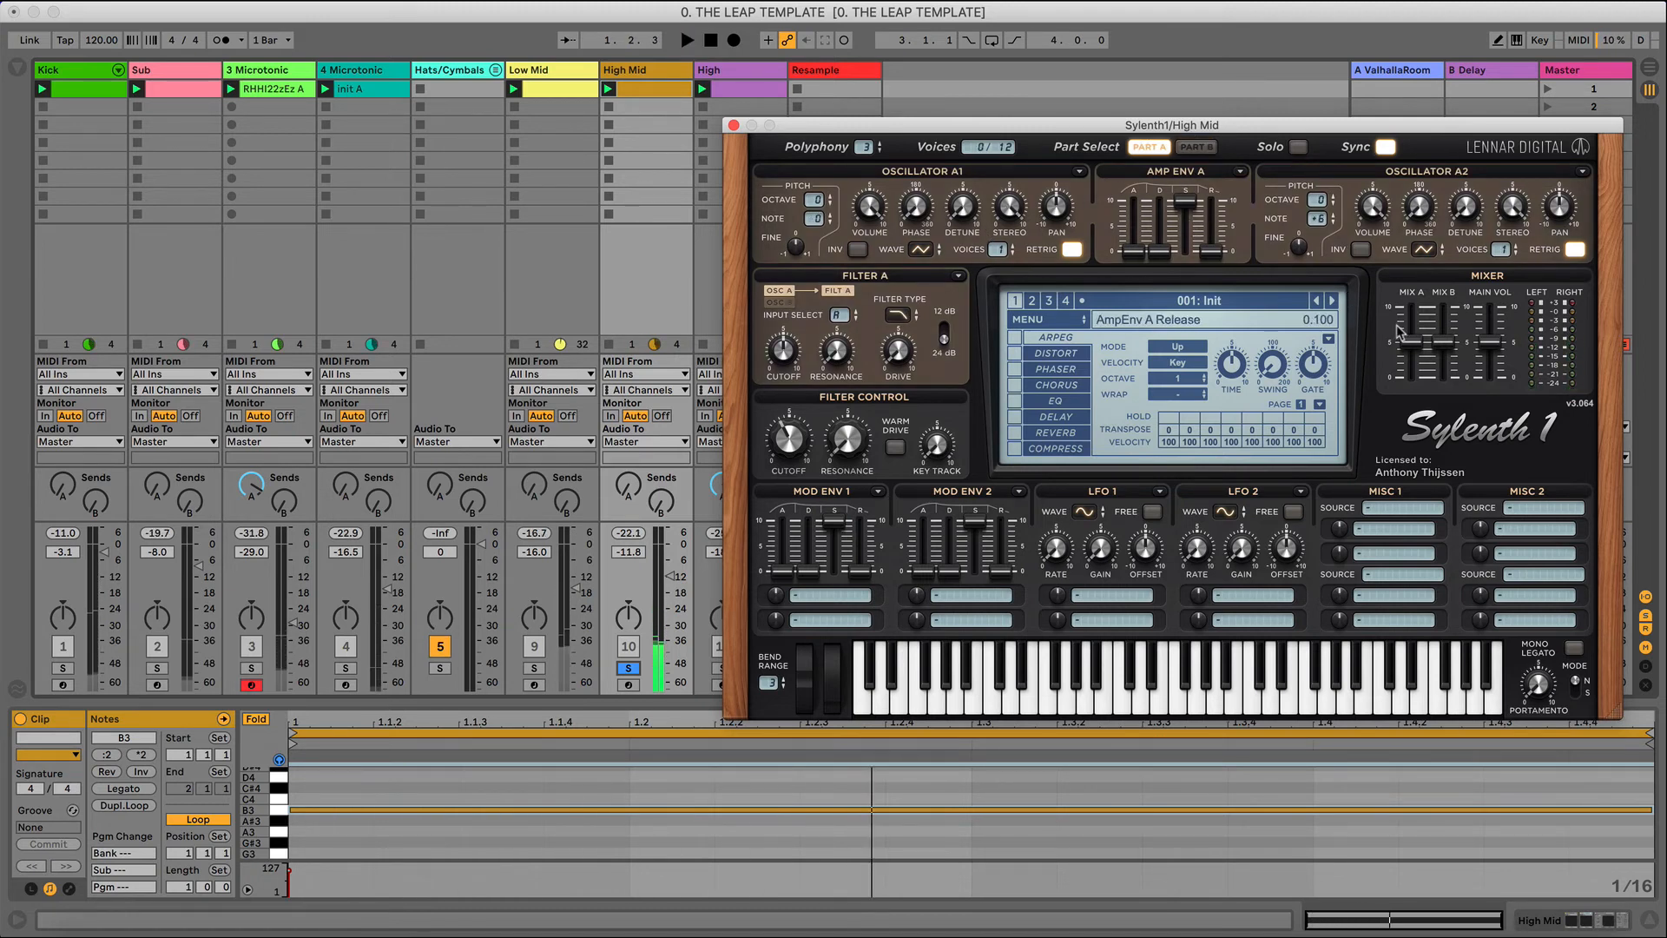
left_click_drag(1443, 344, 1441, 393)
key("space")
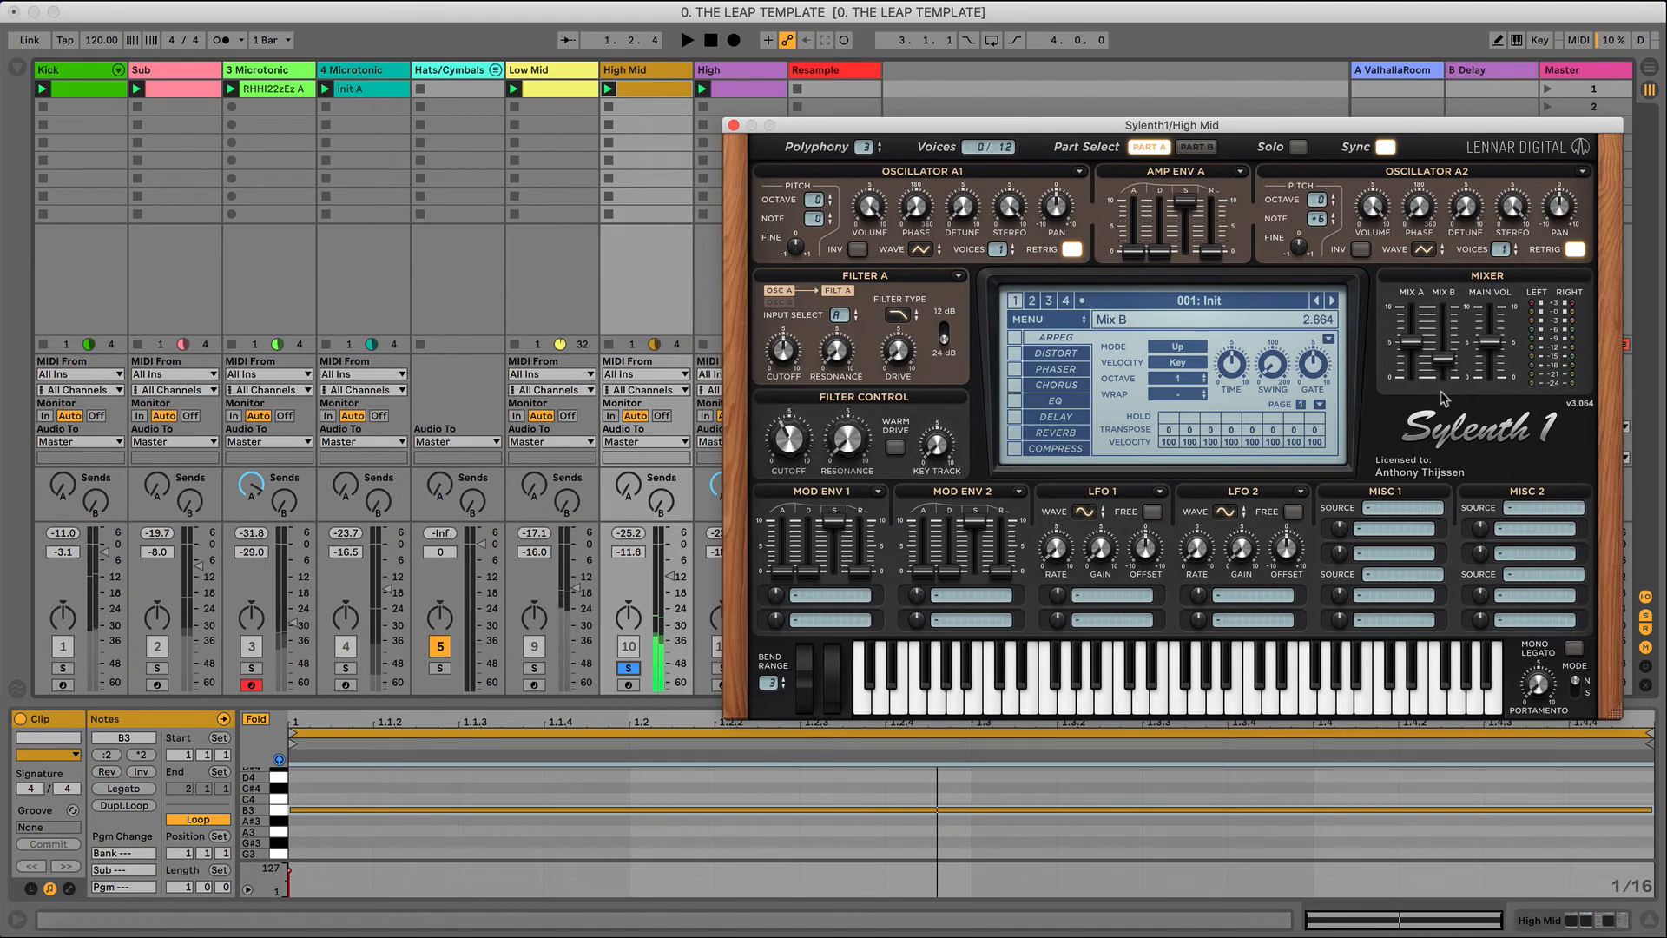
key("space")
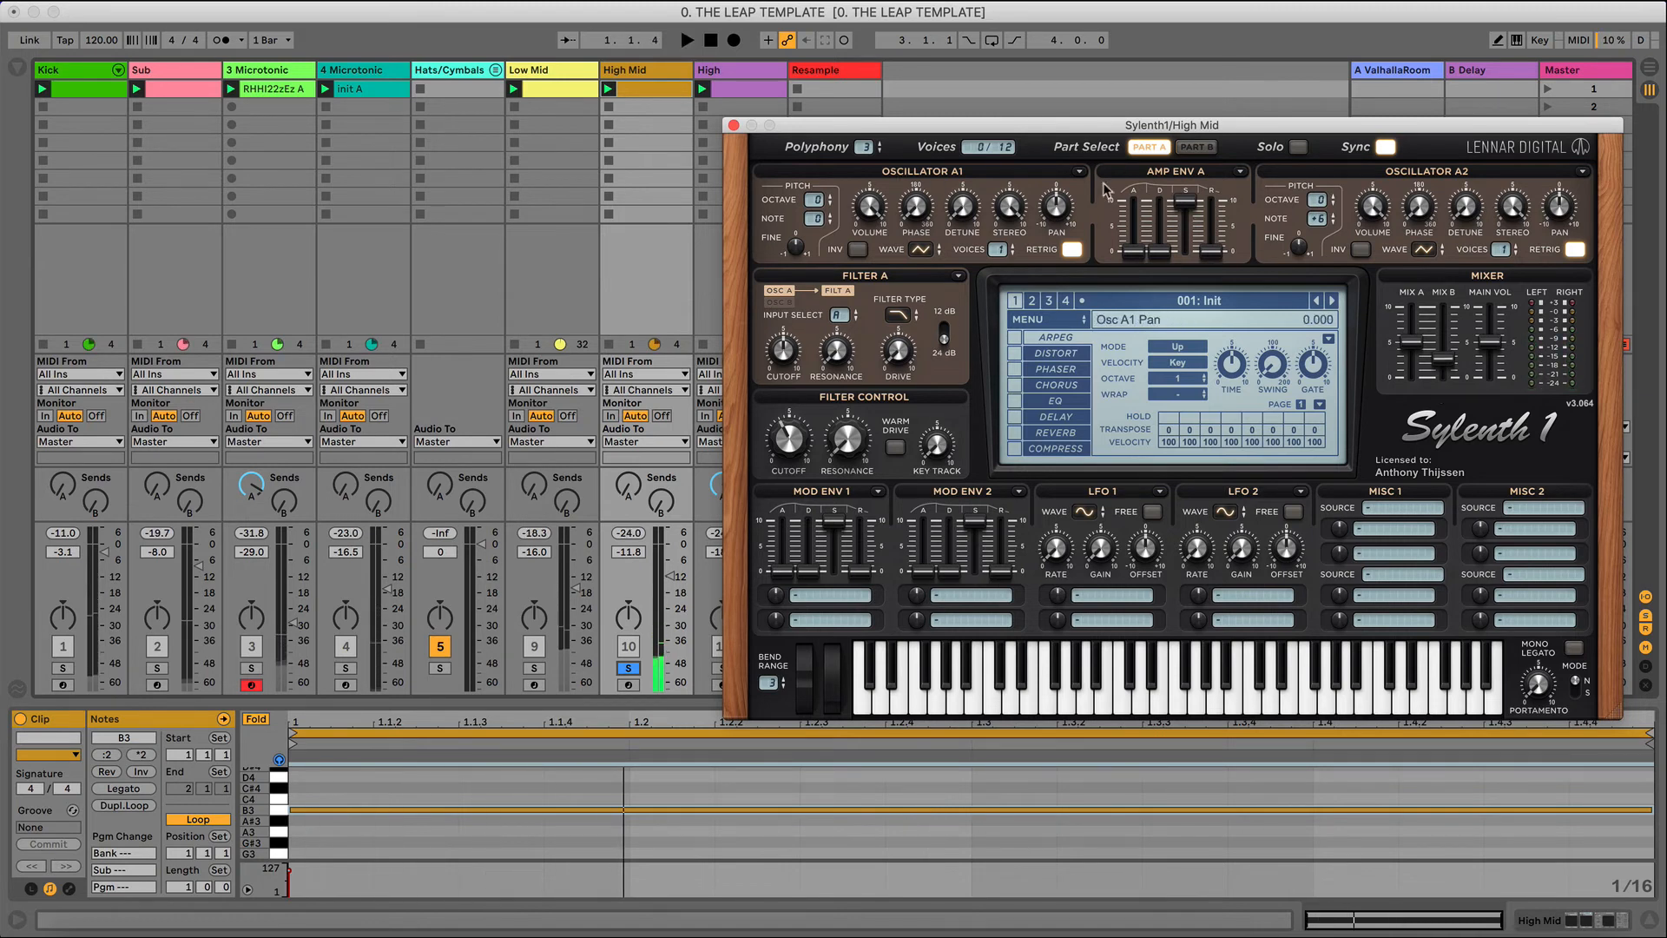
- Set Filter B's type to Lowpass in Sylenth1's Part B and audition the result
left_click(1197, 147)
left_click(905, 311)
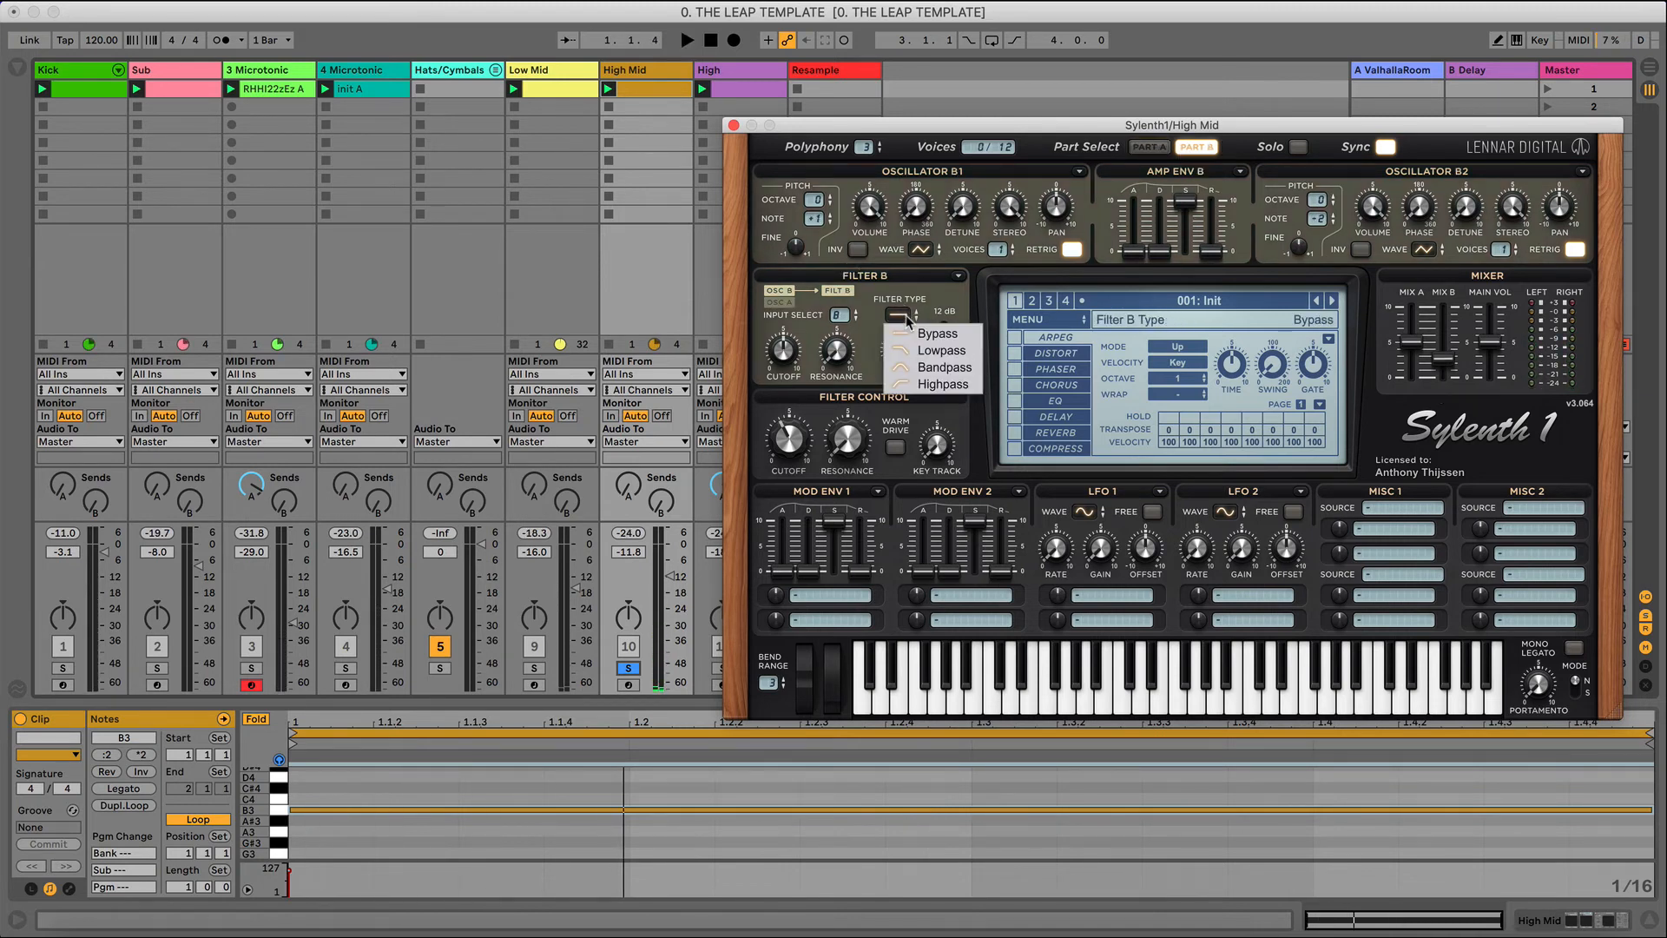
left_click(911, 343)
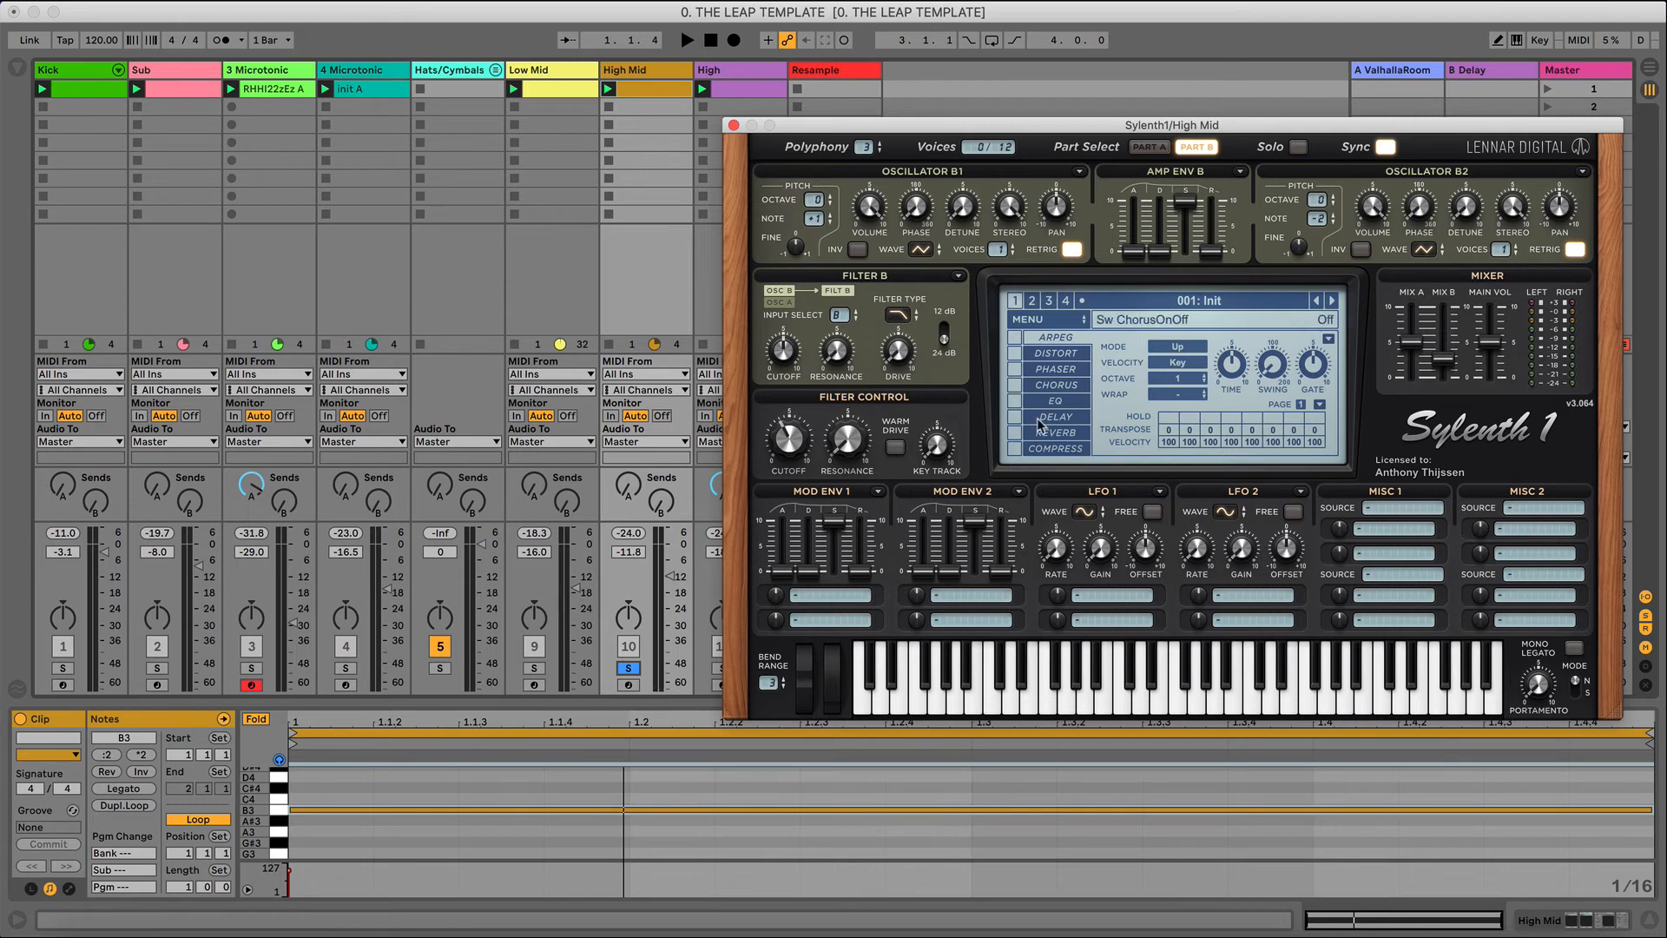
key("space")
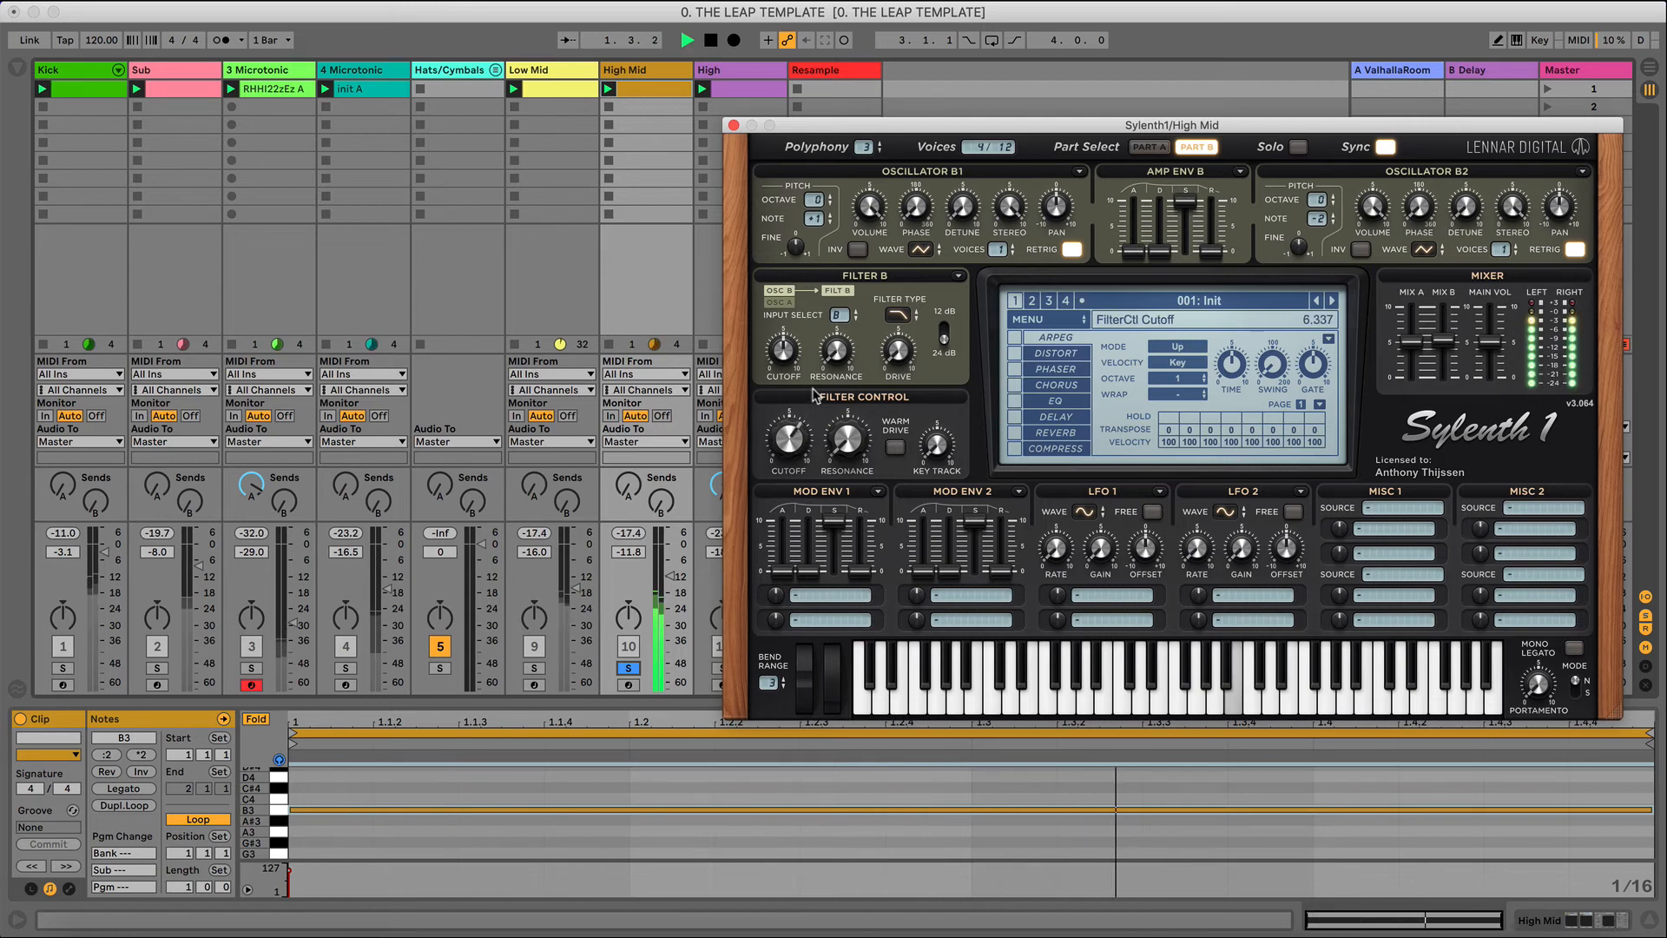
key("space")
- Raise the High Mid track's volume to -11.0 dB and add a 24 dB/oct low cut at about 818 Hz in its FabFilter Pro-Q 3
left_click(734, 126)
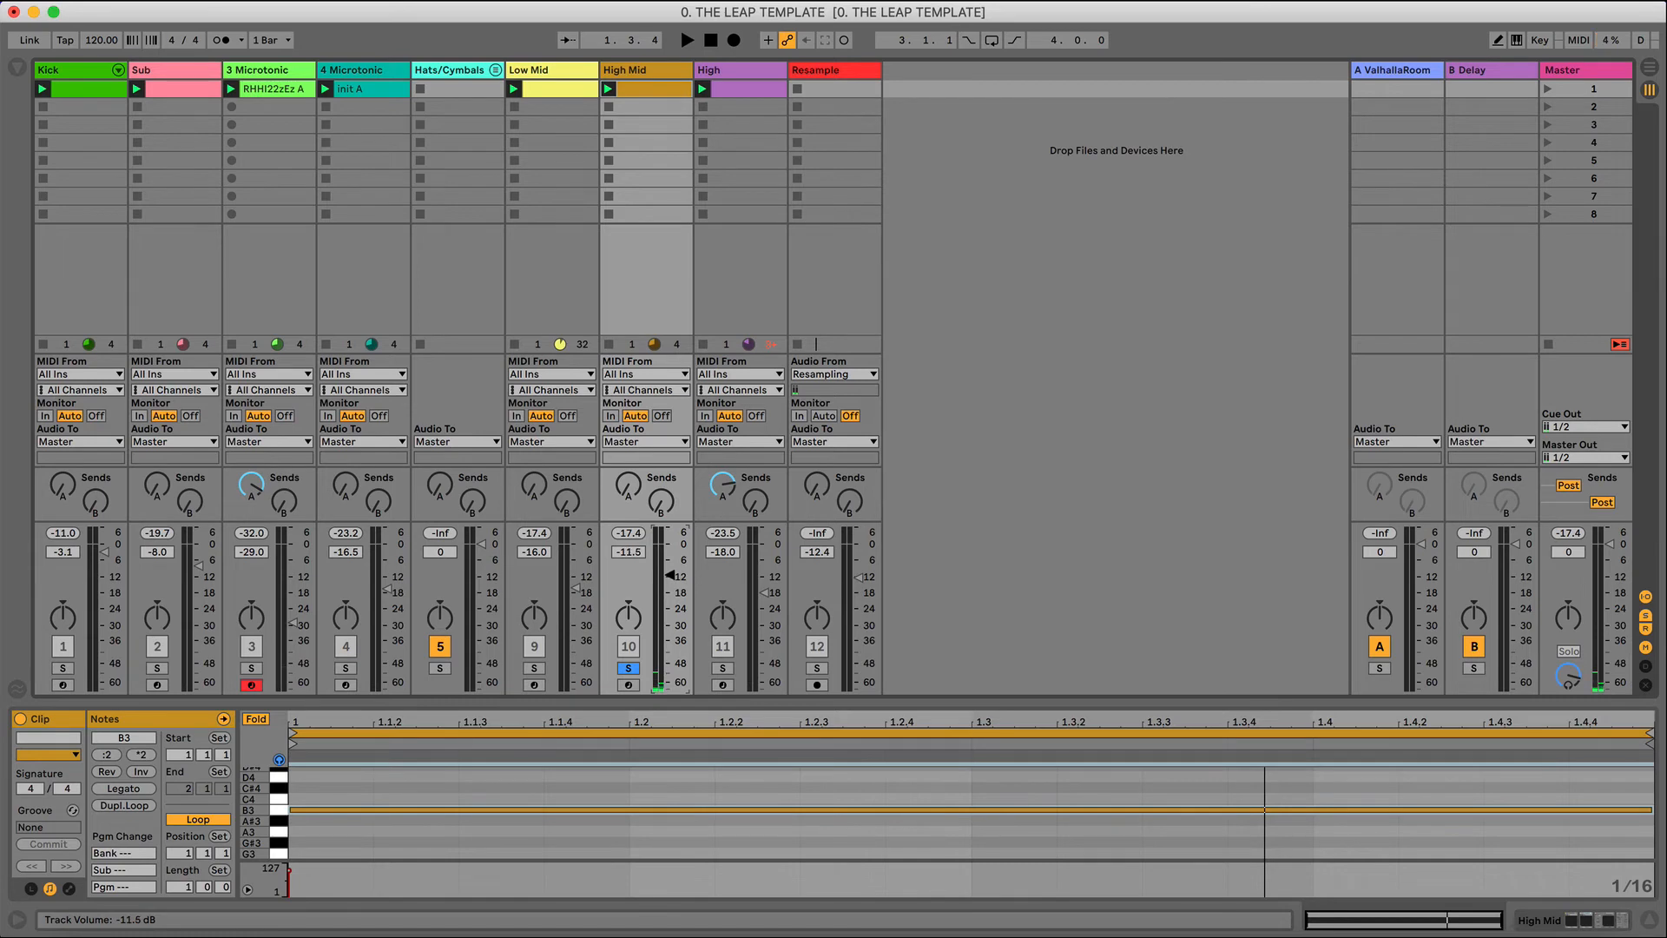
left_click(1571, 917)
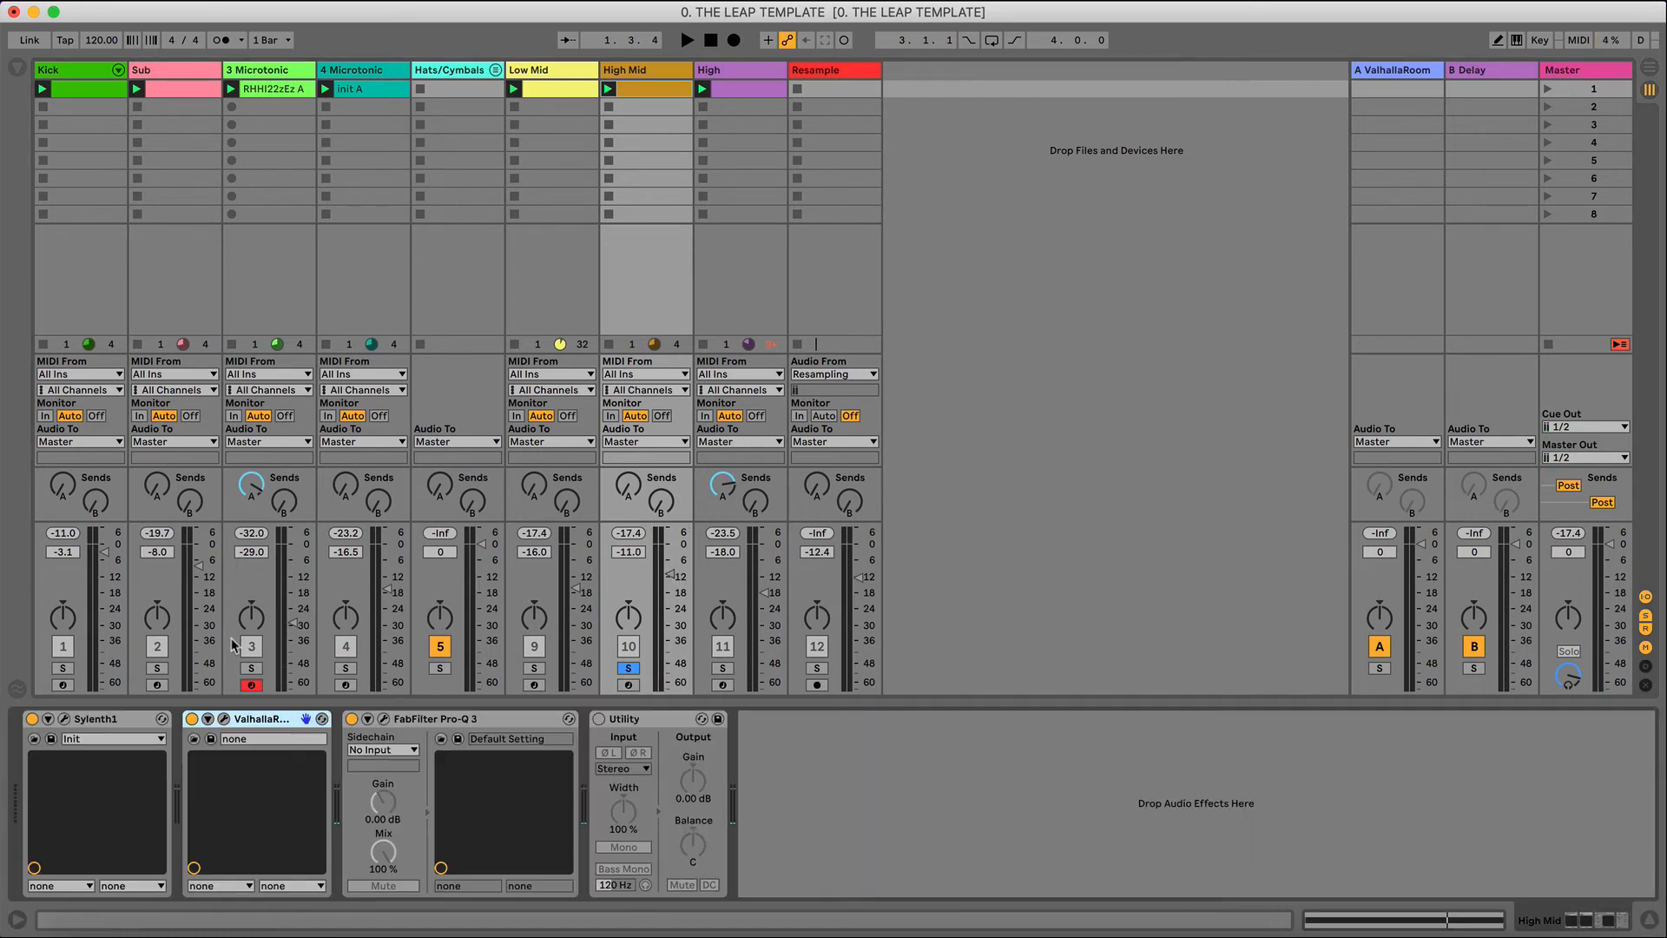
left_click(383, 718)
key("space")
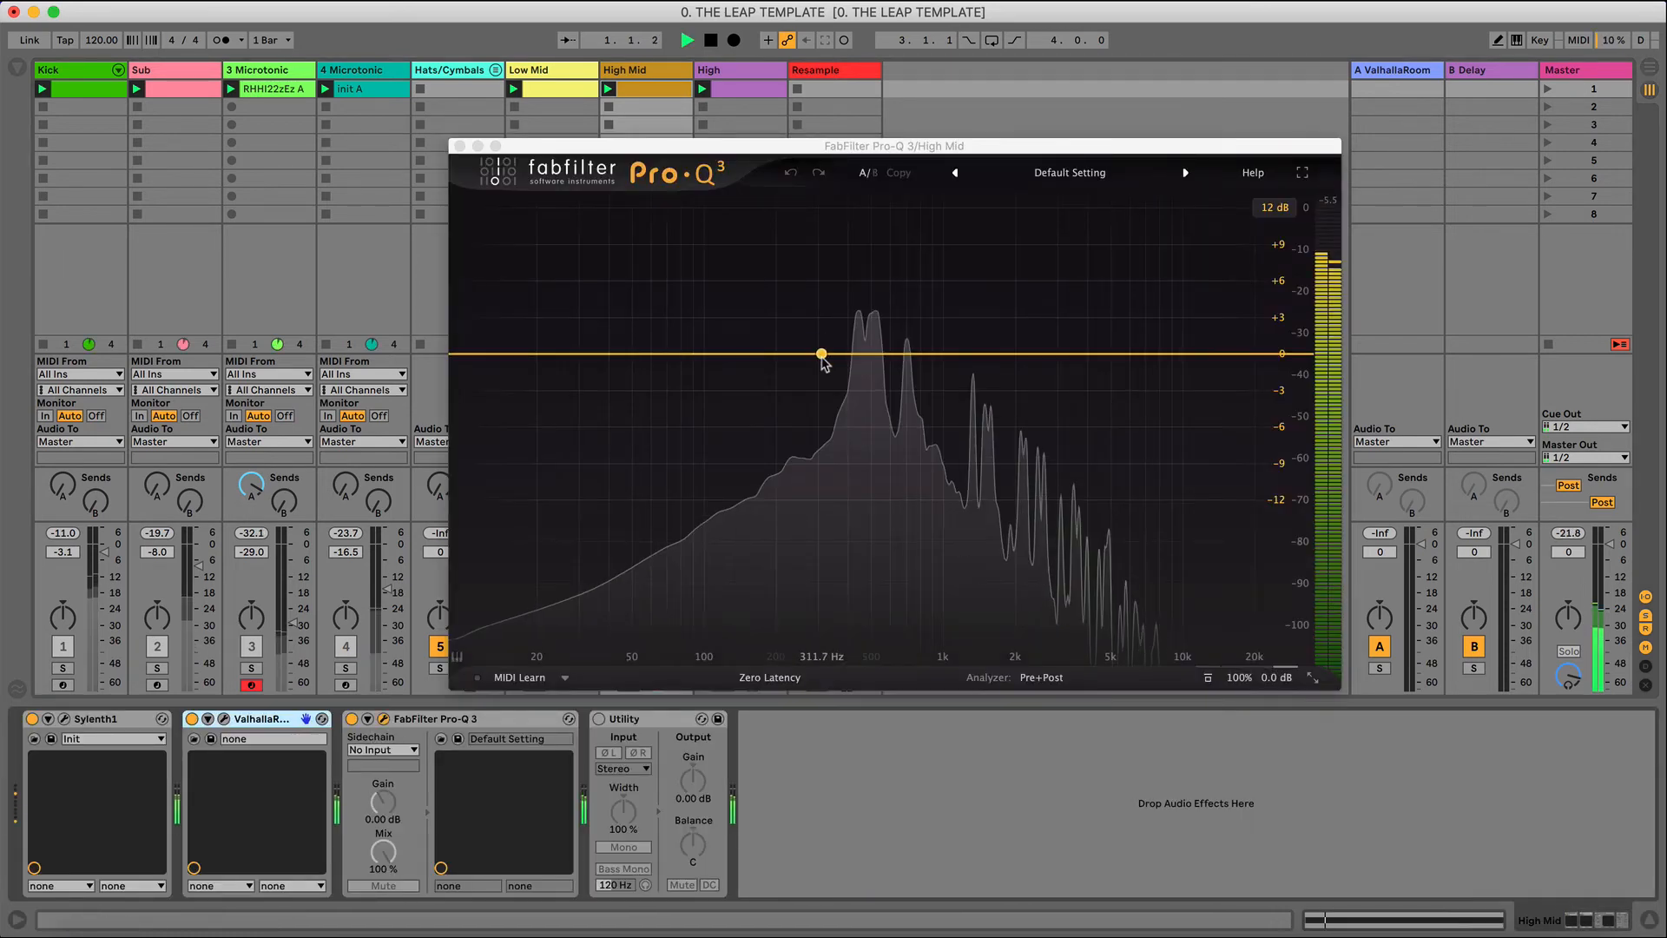
left_click(821, 354)
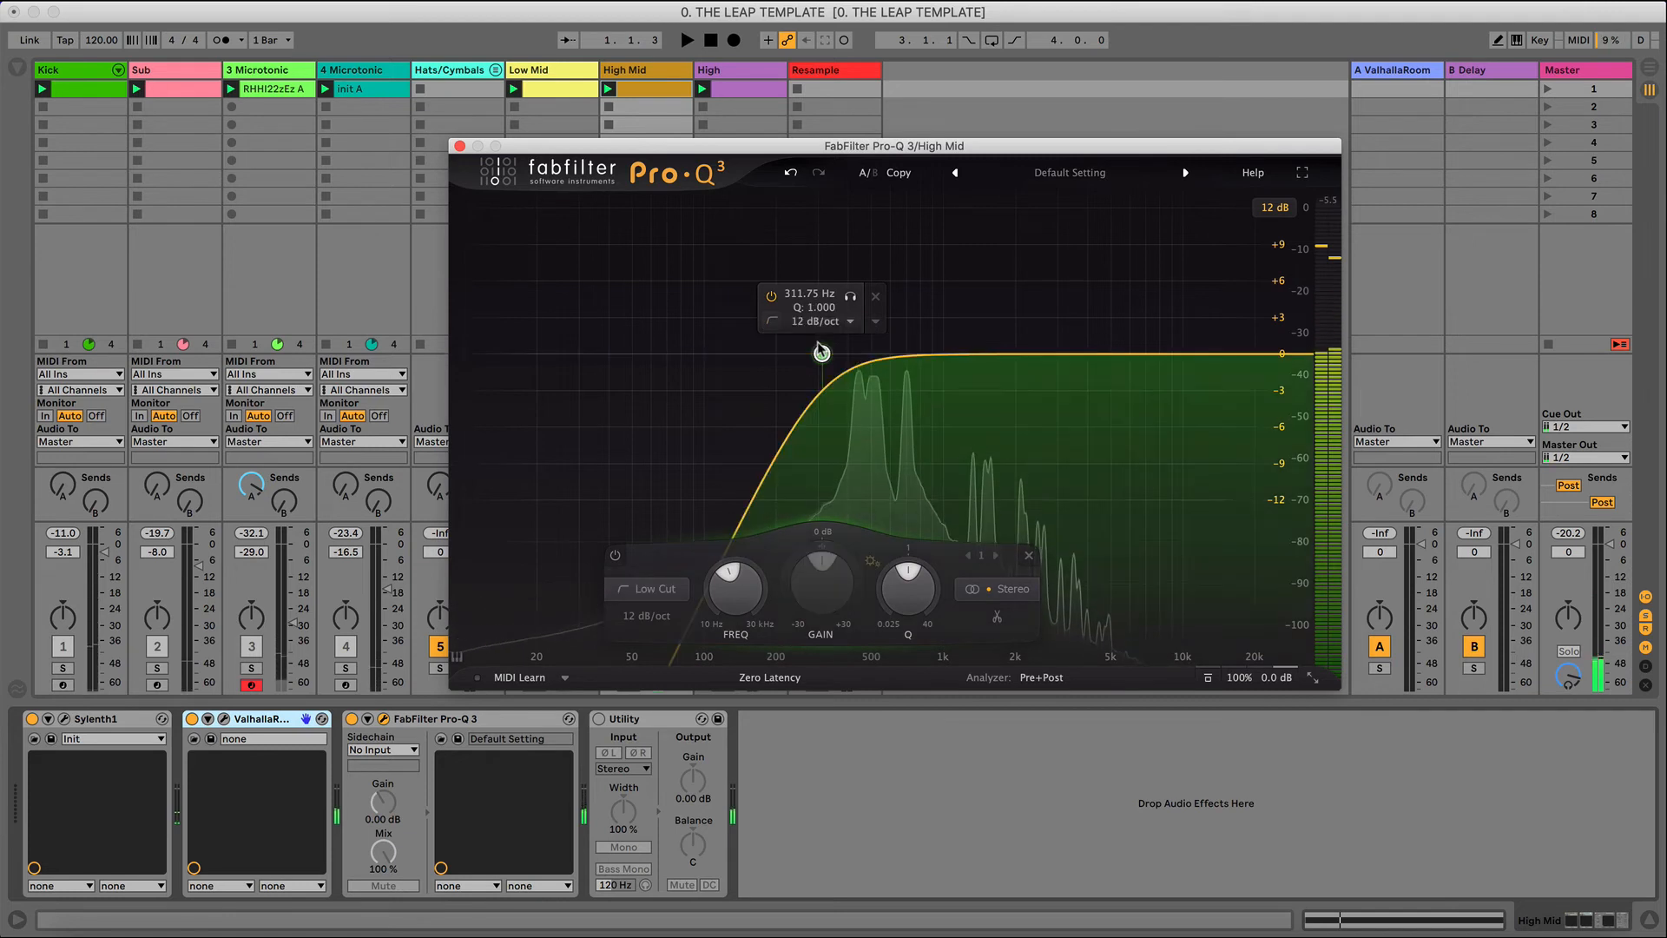
left_click_drag(820, 350, 922, 360)
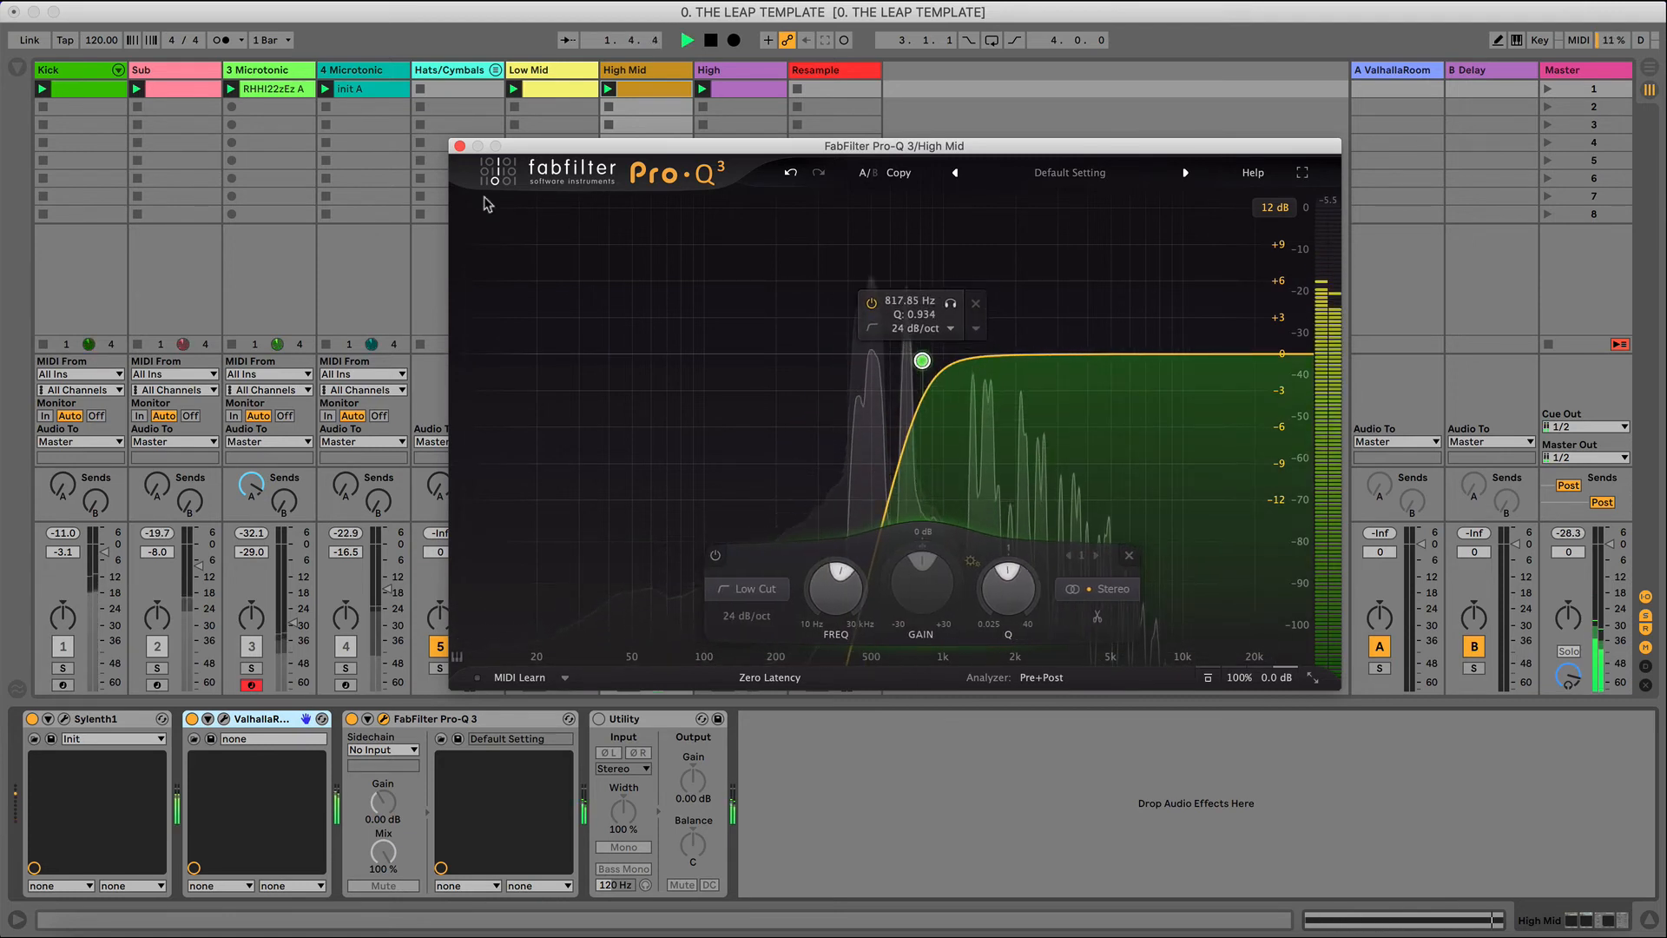
left_click(459, 146)
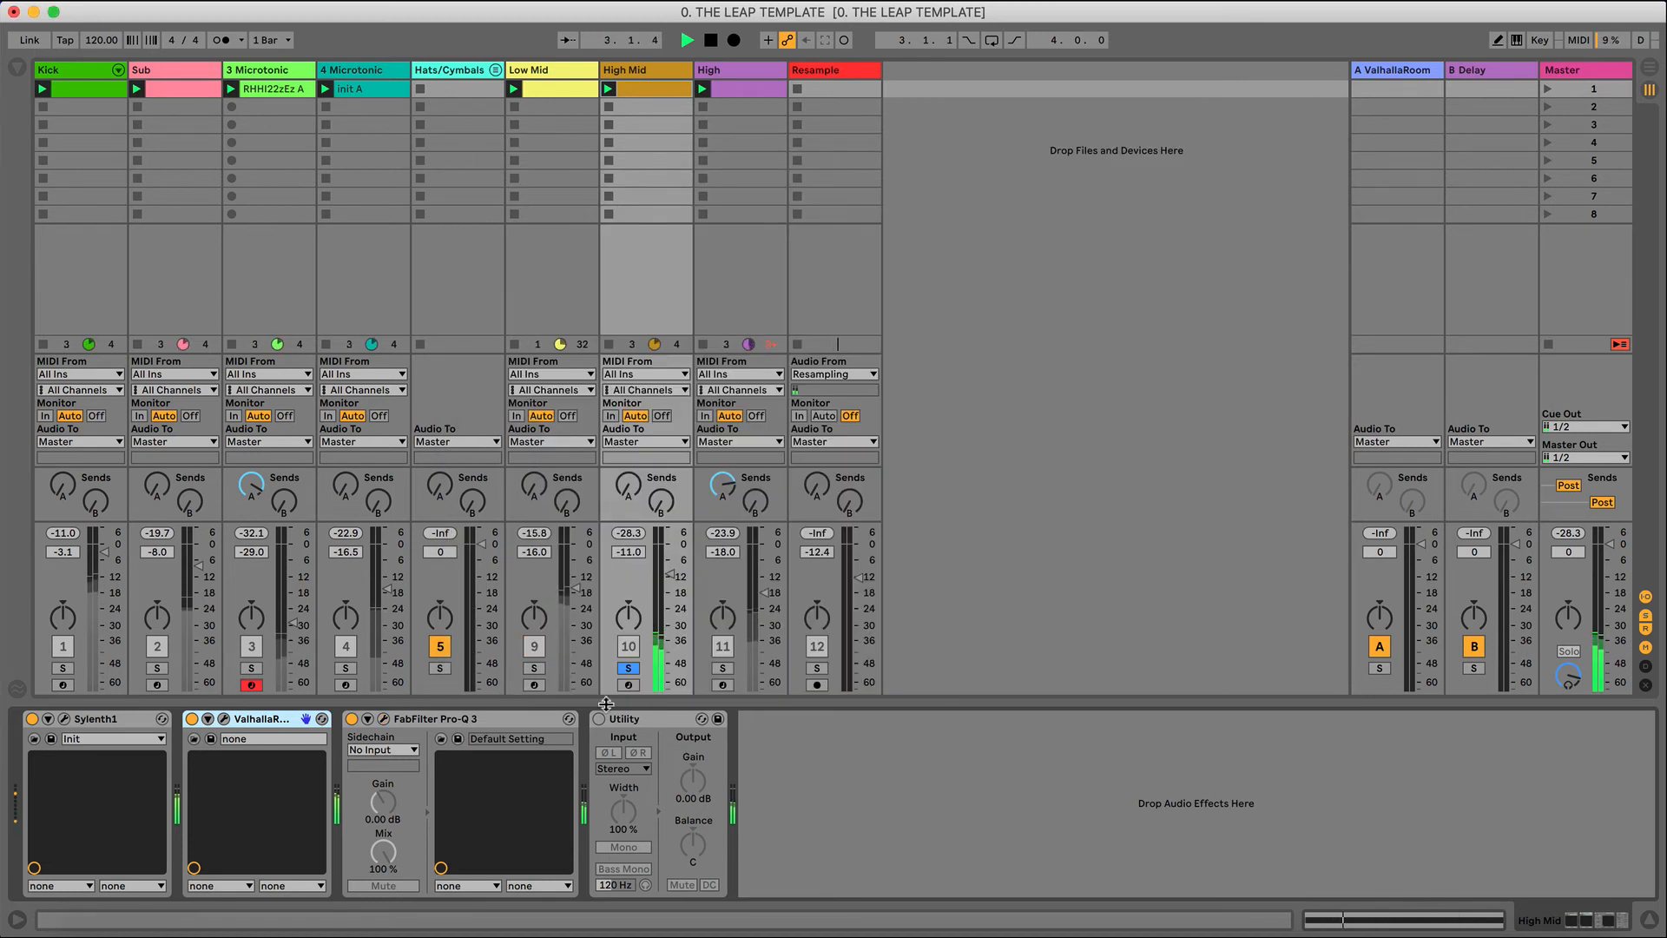
- Unsolo the High Mid track and raise its volume to -7.8 dB in the full mix
left_click(628, 667)
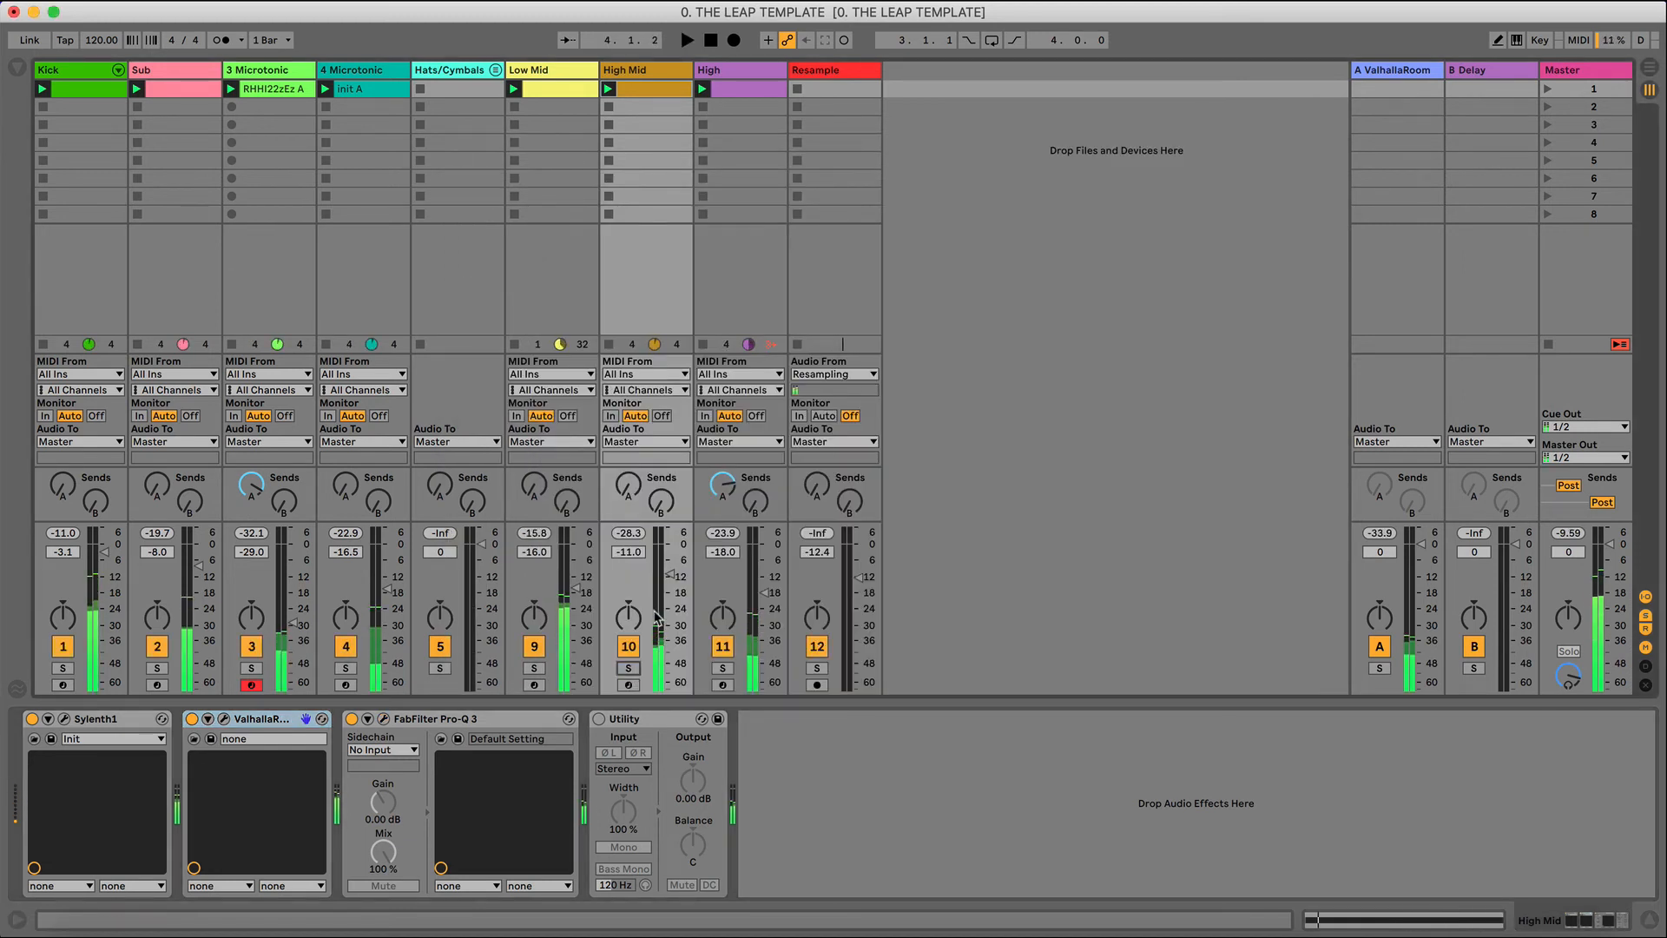
left_click_drag(669, 574, 669, 563)
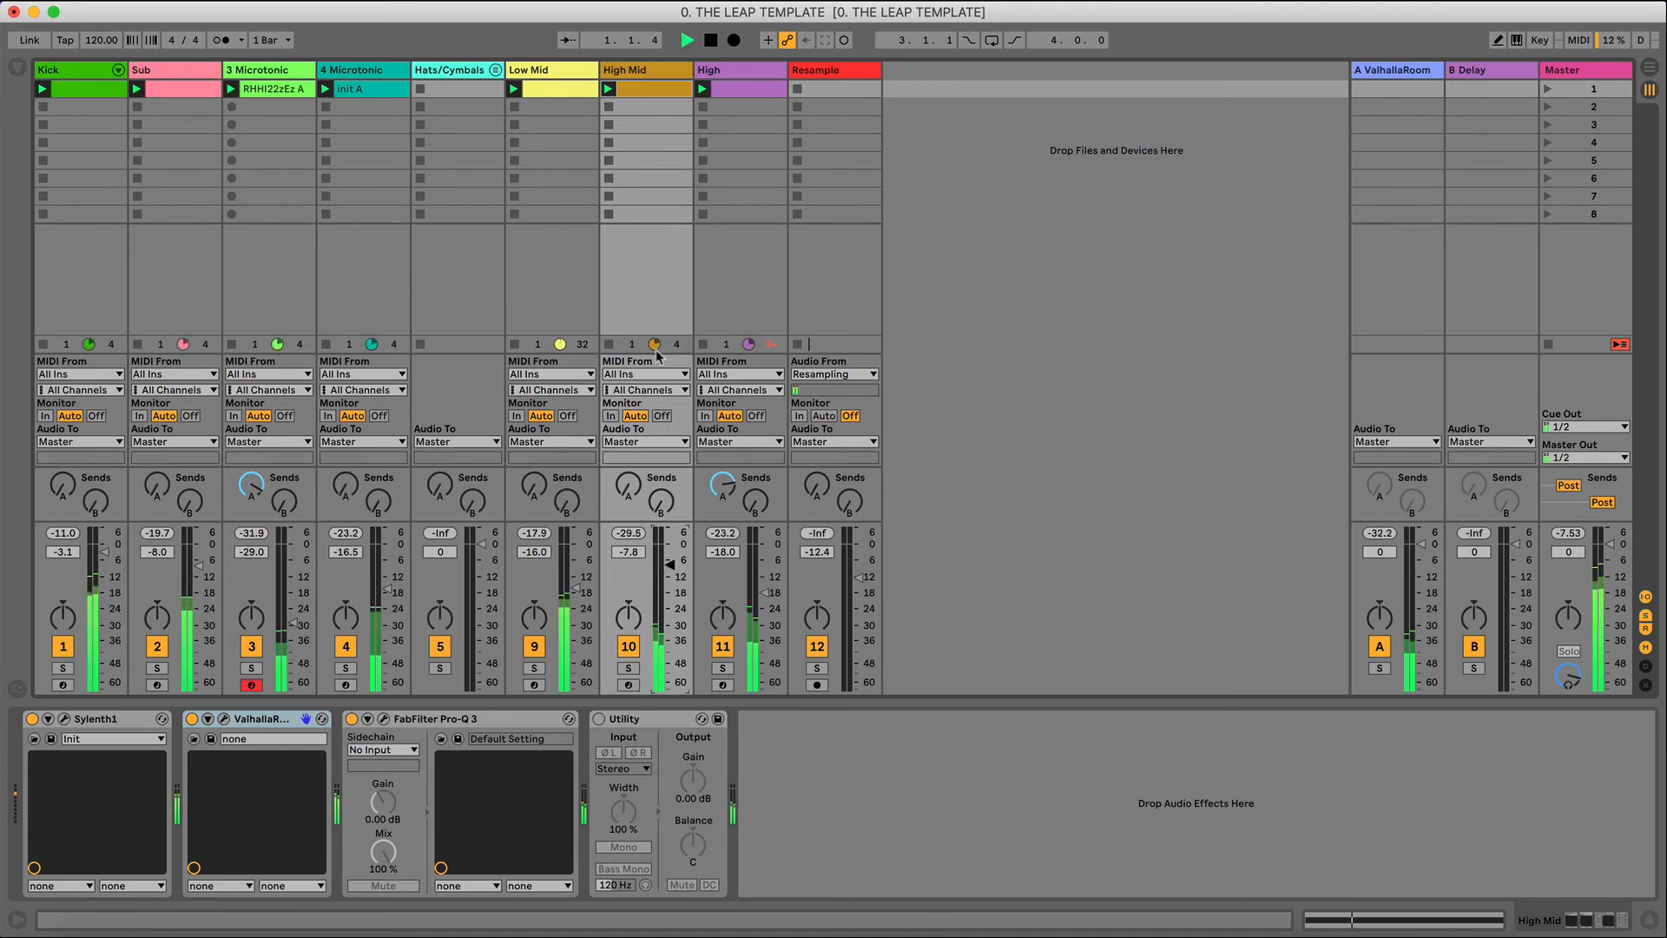
left_click(1341, 919)
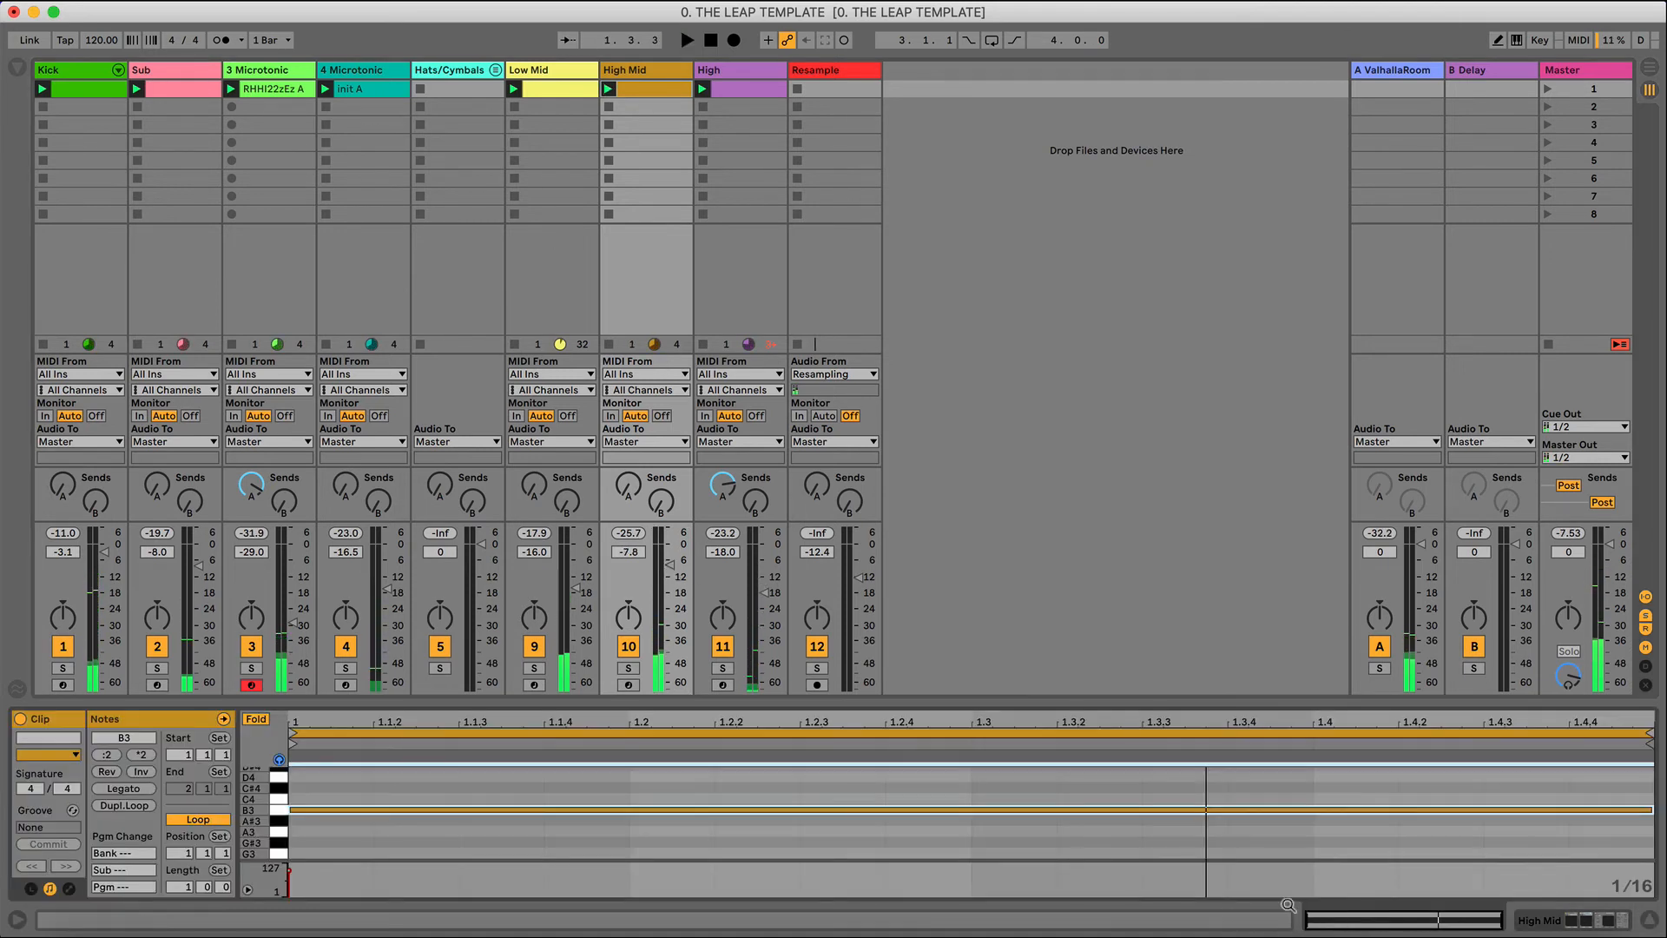
- Reopen Sylenth1 on the High Mid track and set oscillator A2's note to +7 in Part A
left_click(1604, 919)
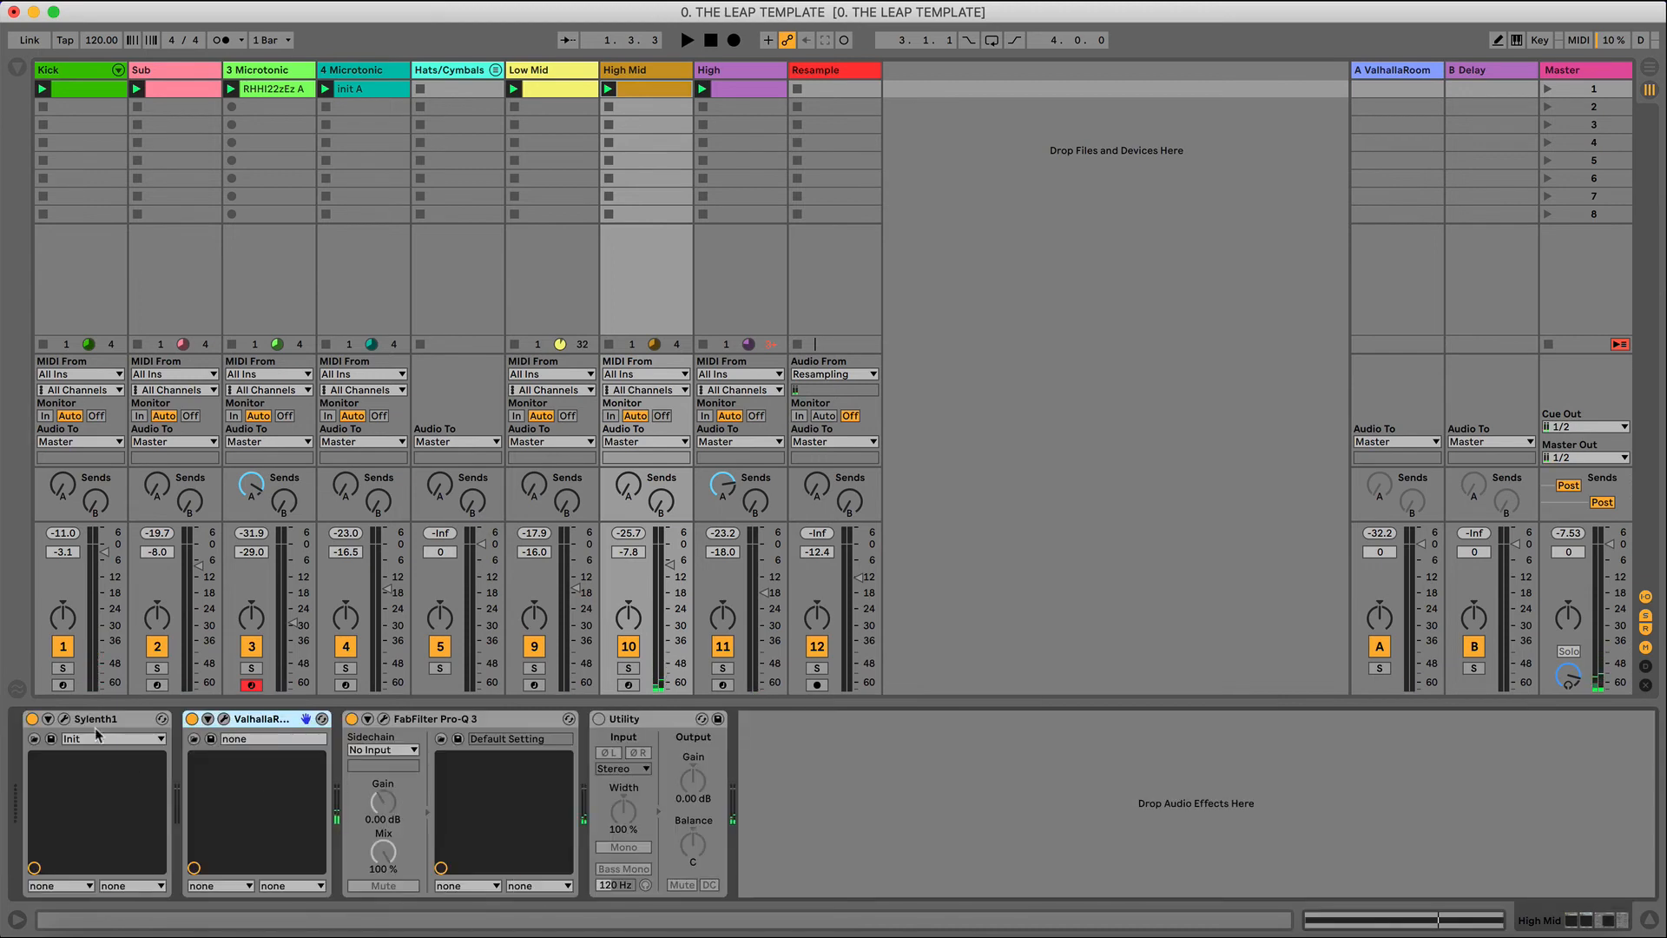
left_click(64, 718)
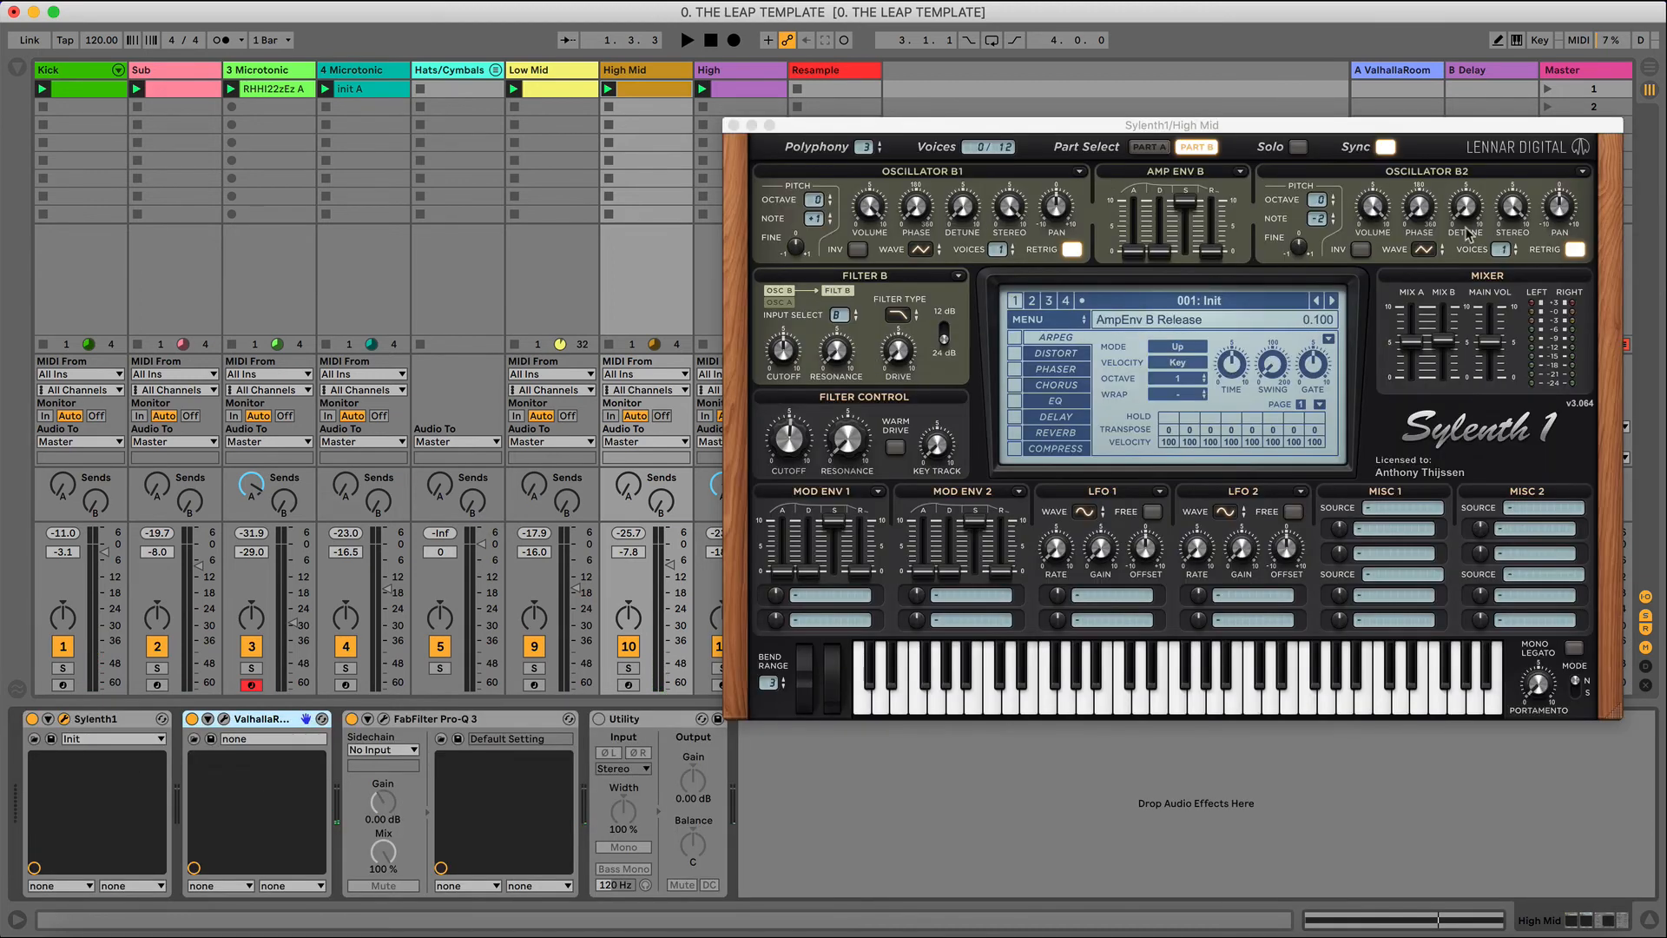
left_click(1149, 147)
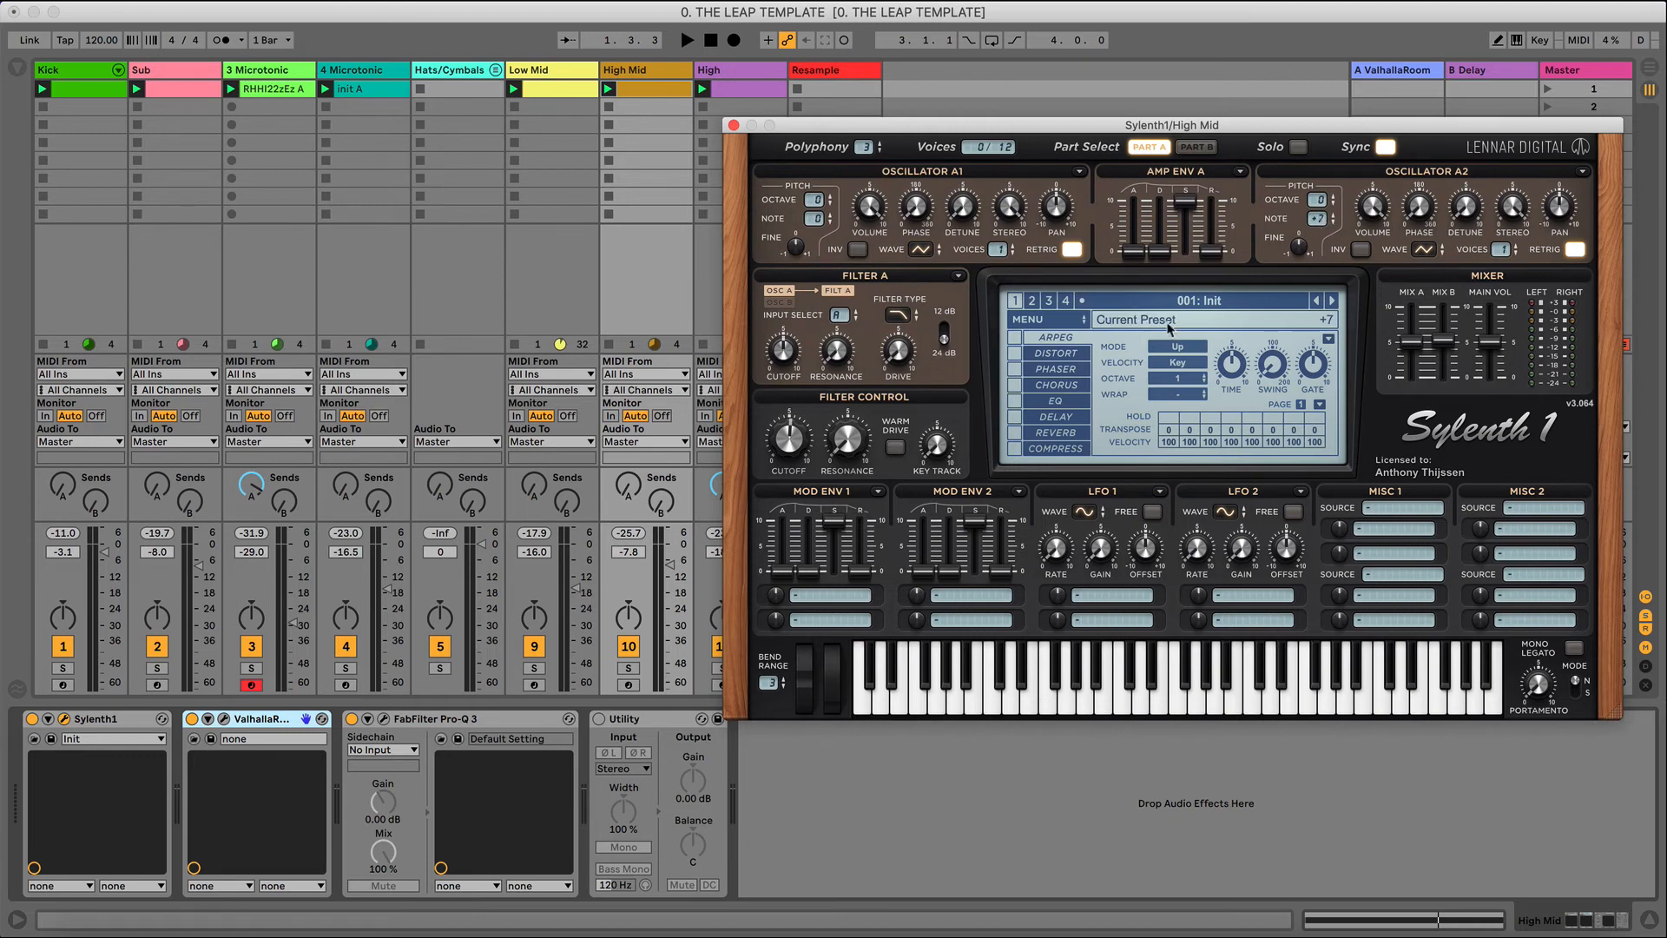
- Play the full mix while setting Sylenth1's Mix B to about 5.3 and testing oscillator A2's volume
key("space")
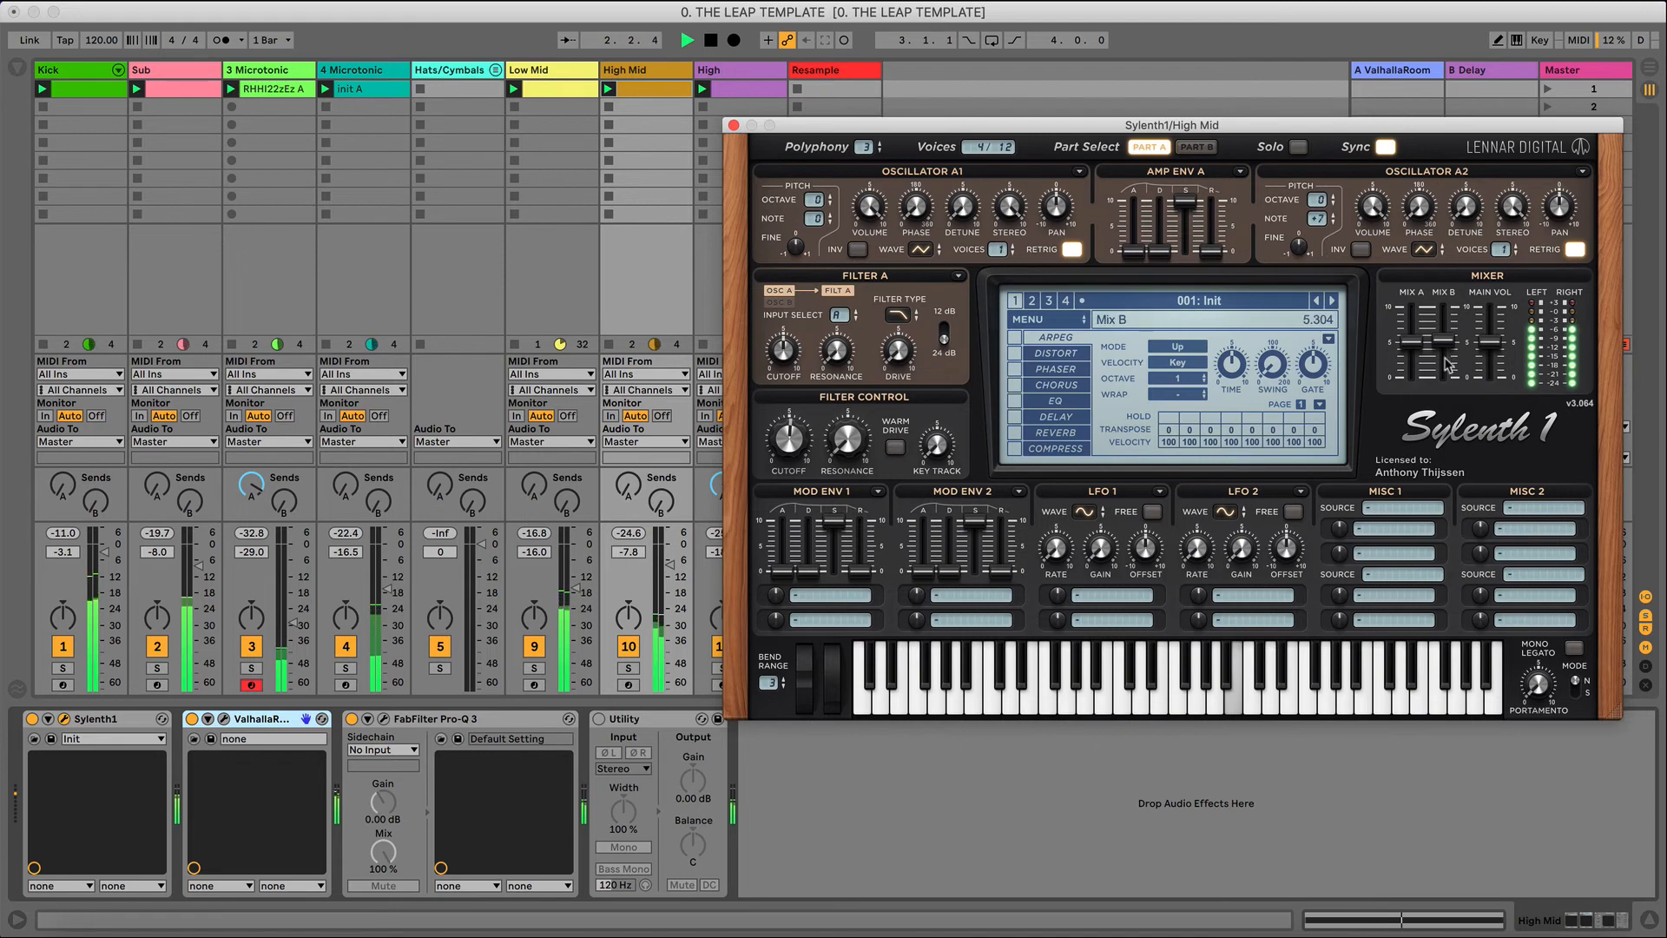
left_click_drag(1450, 350, 1442, 341)
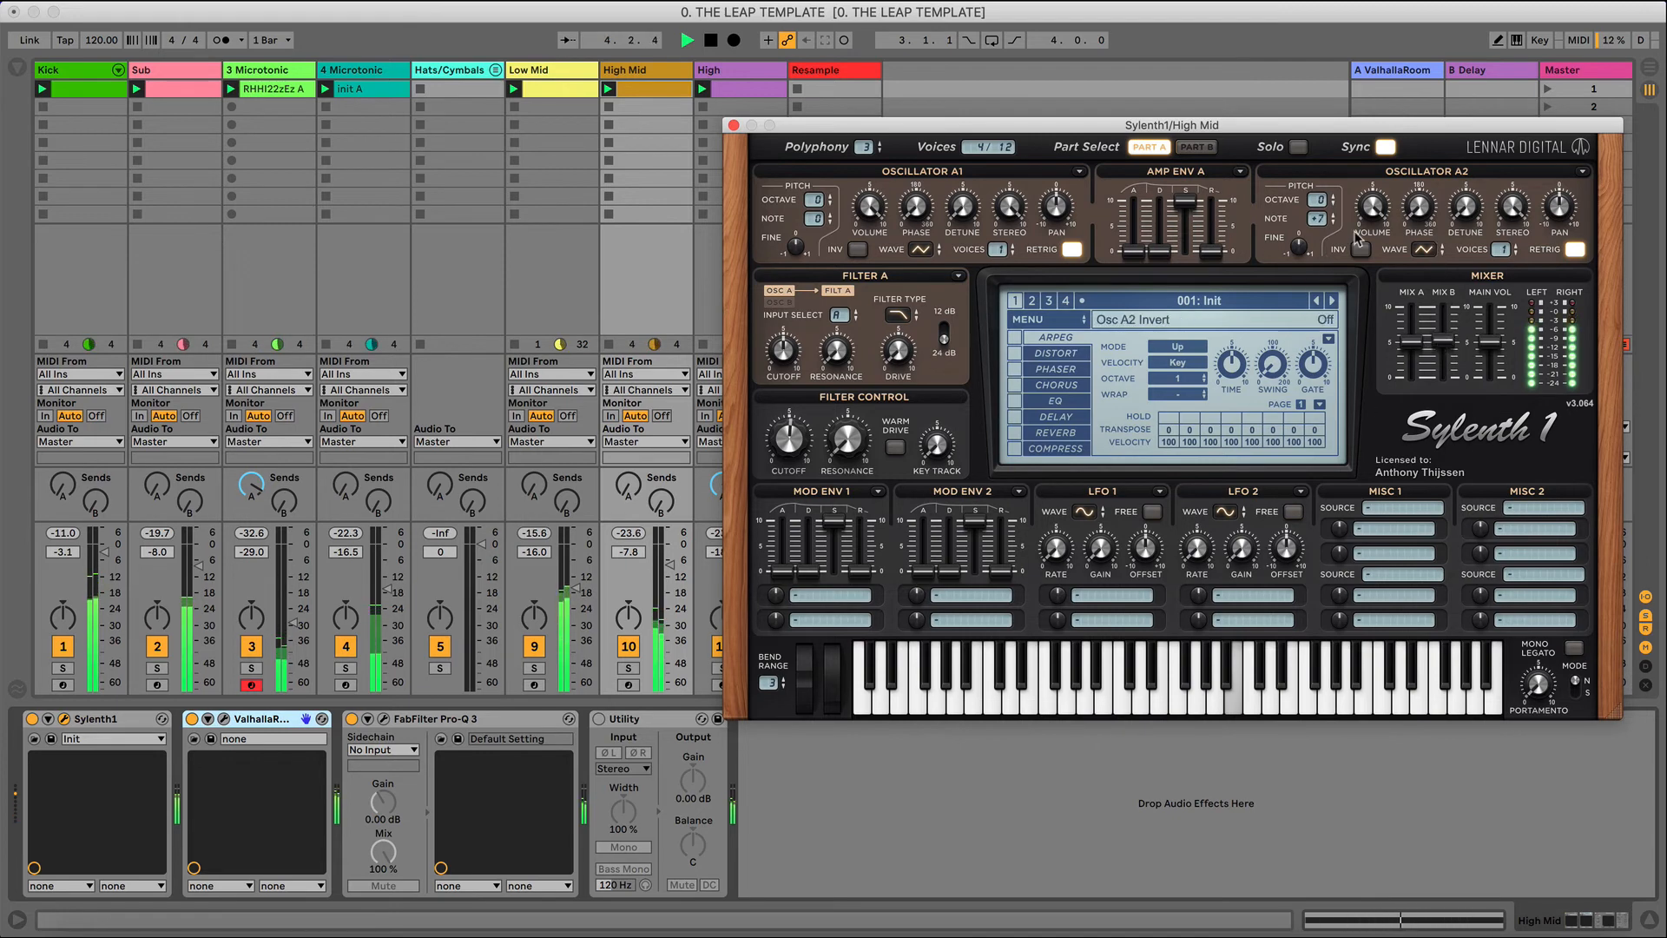
left_click_drag(1374, 211, 1380, 289)
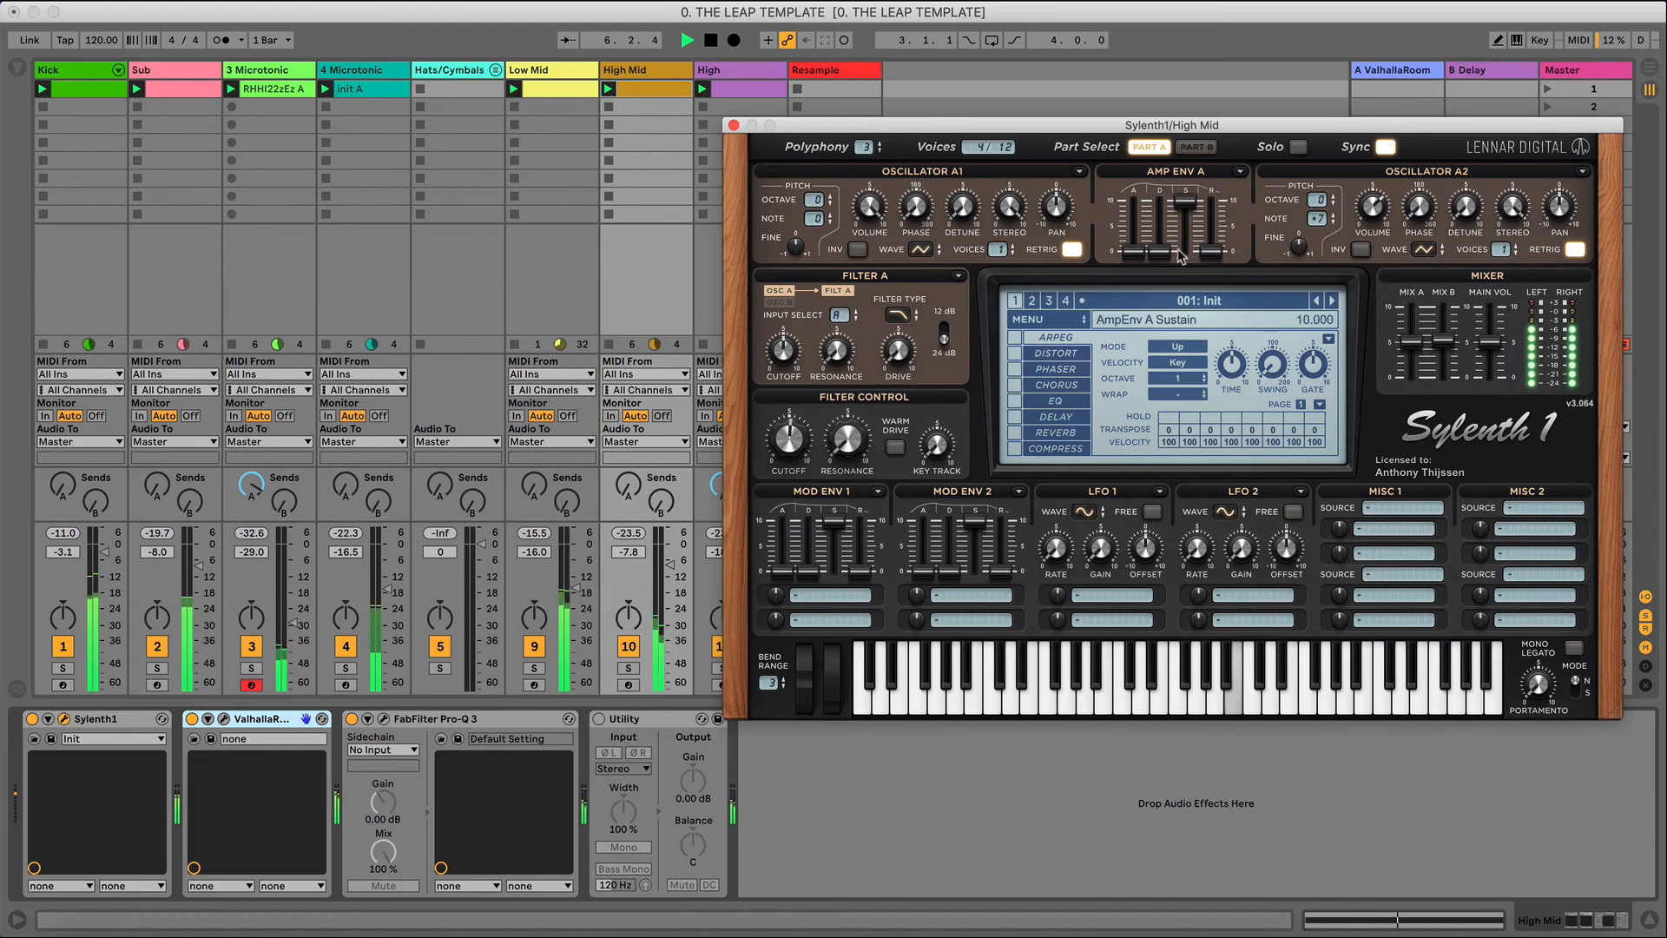
left_click(733, 125)
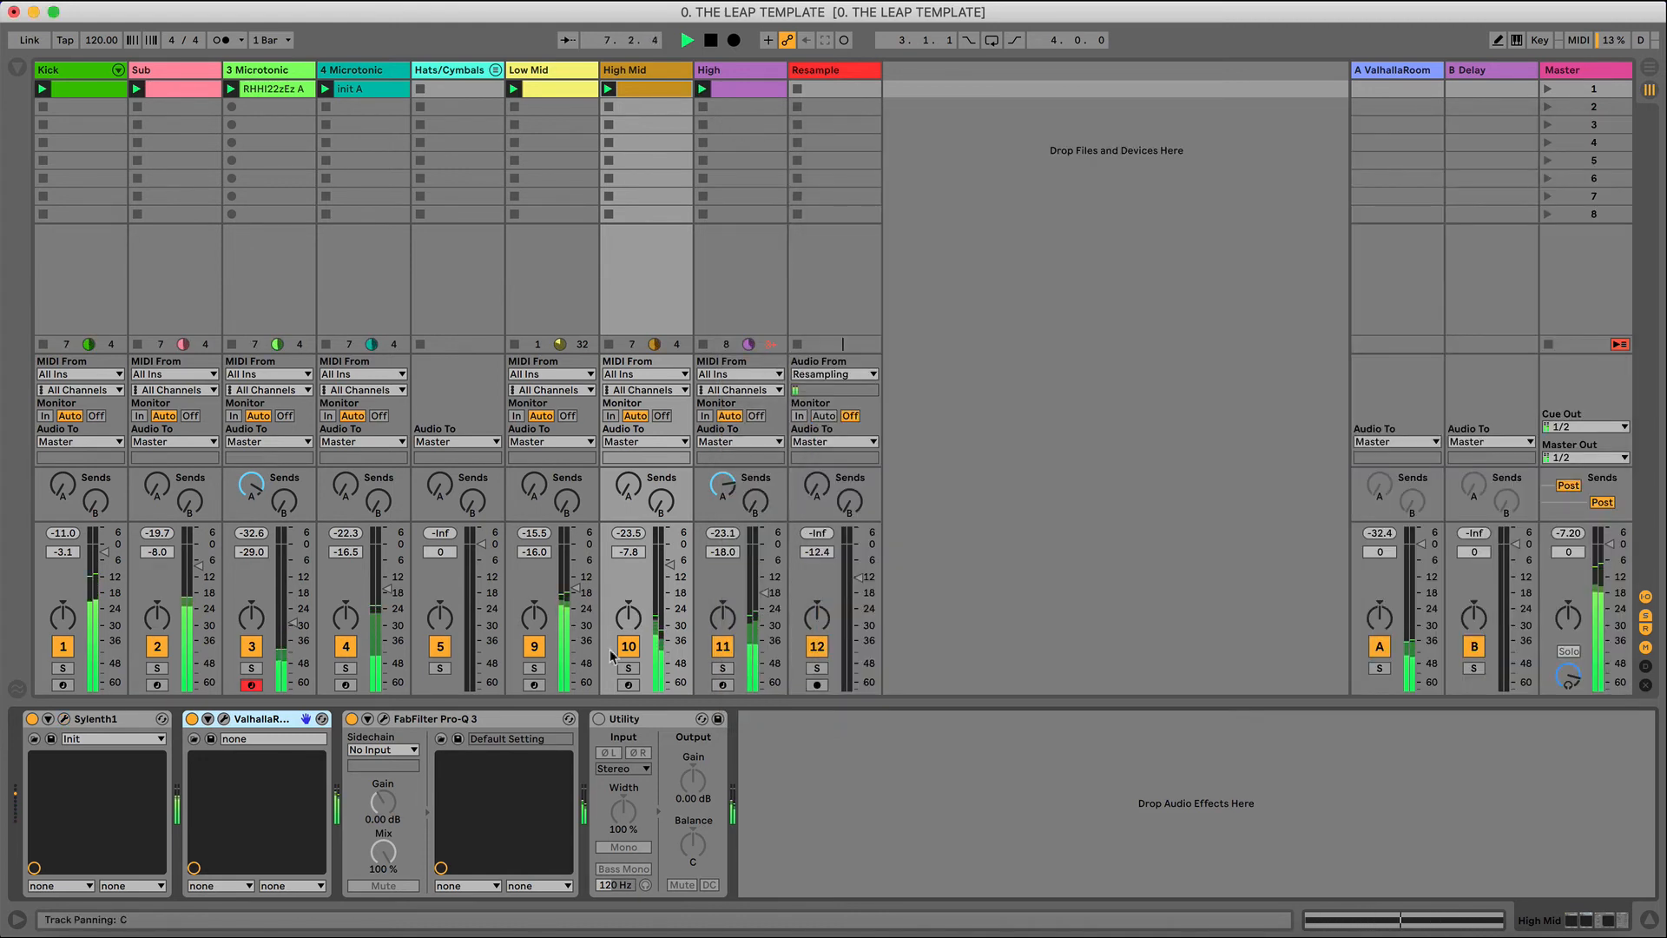
- Insert Tal-Chorus-LX between ValhallaRoom and FabFilter Pro-Q 3 on the High Mid track and audition it soloed
left_click(17, 68)
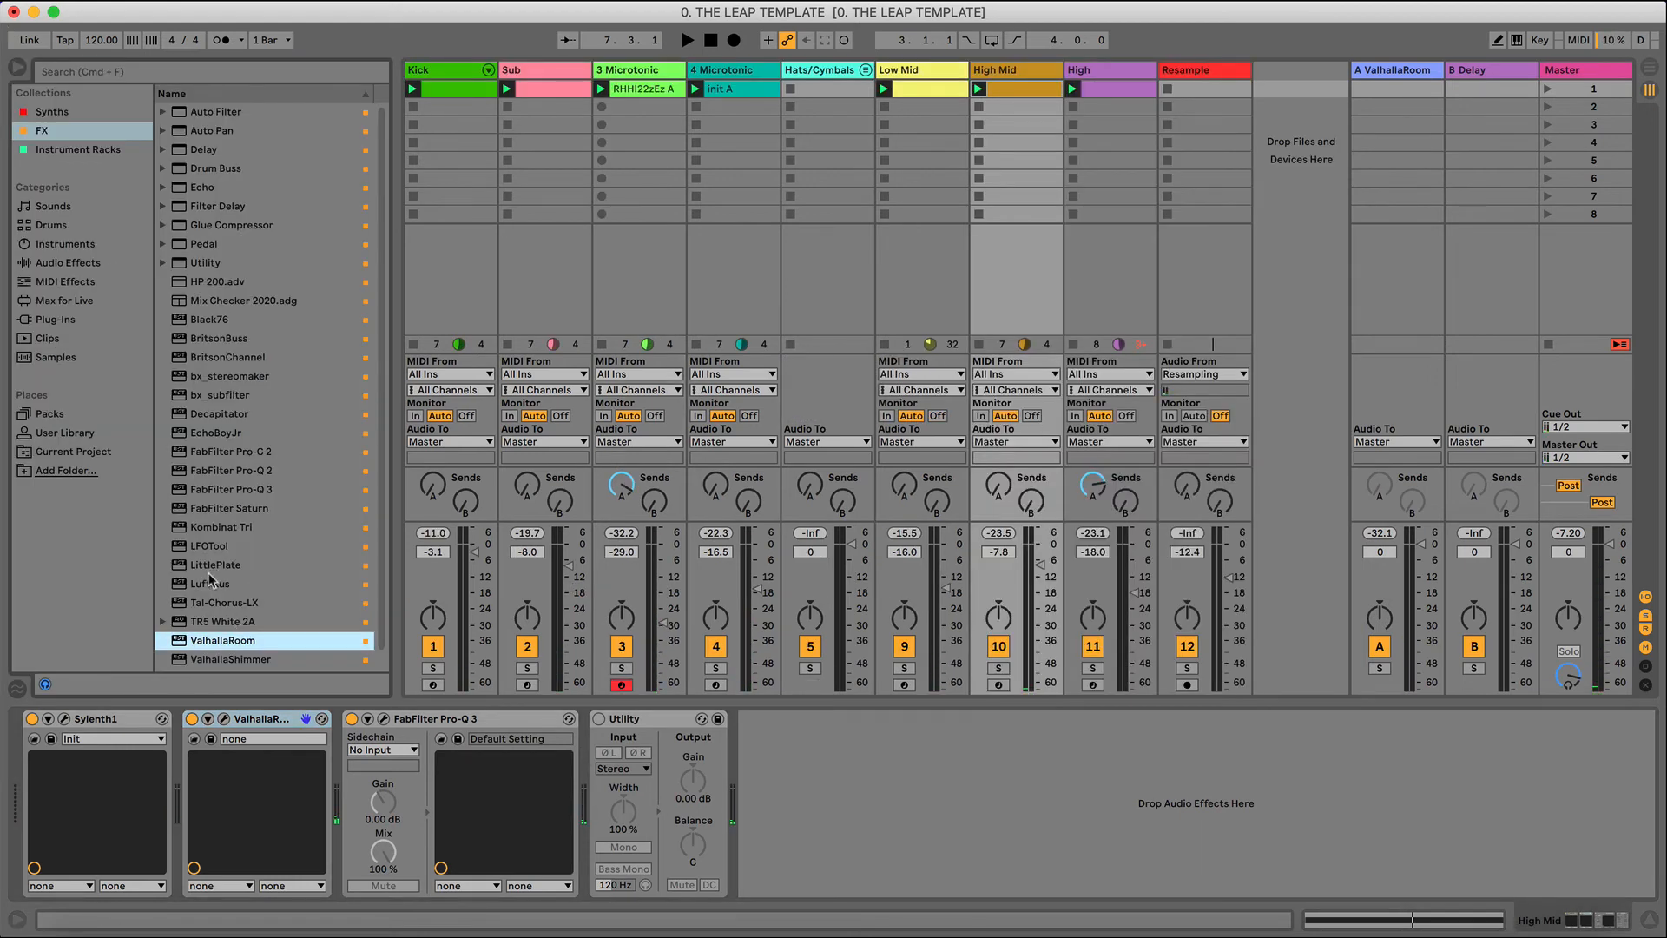
left_click_drag(213, 601, 341, 809)
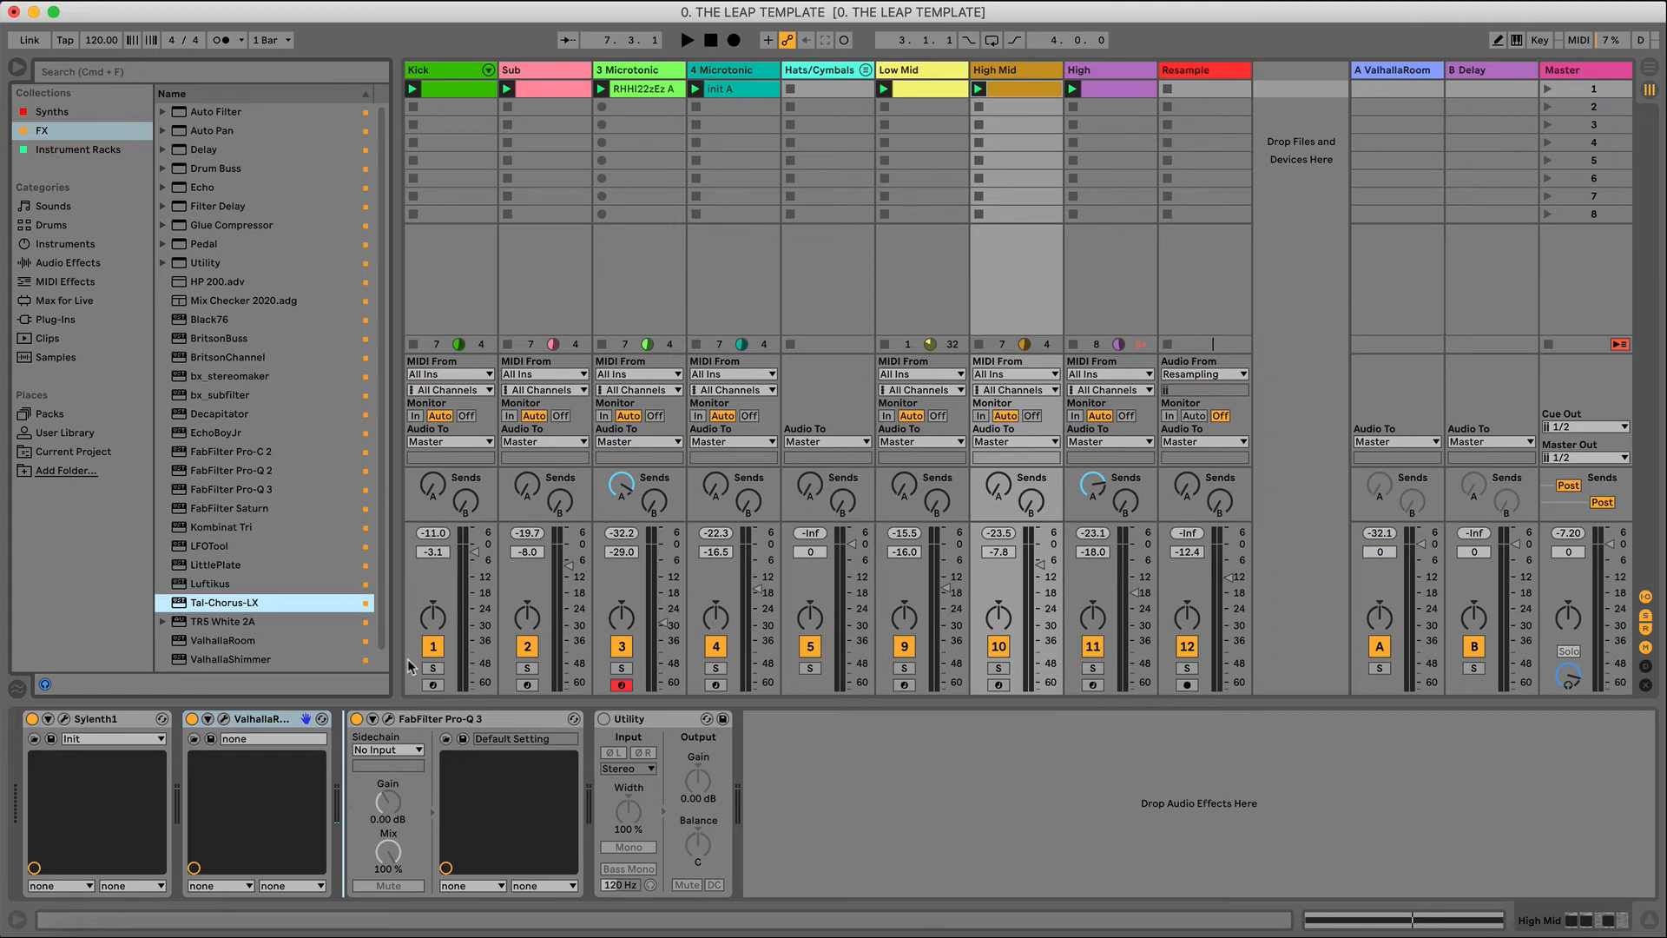
key("space")
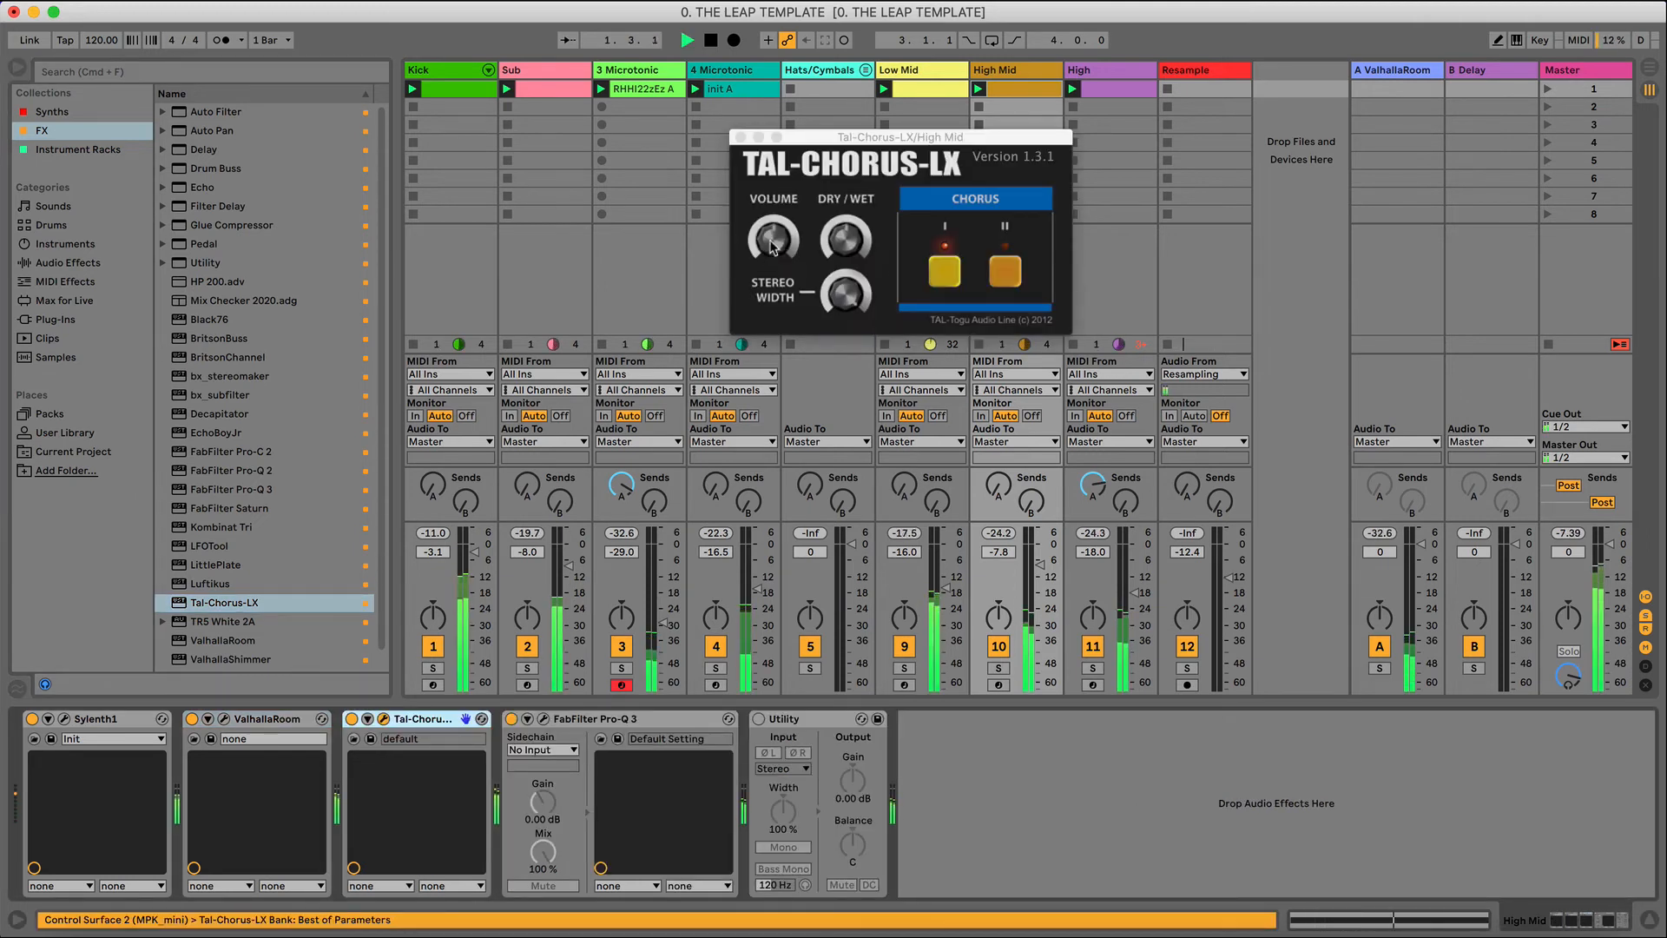
left_click(998, 668)
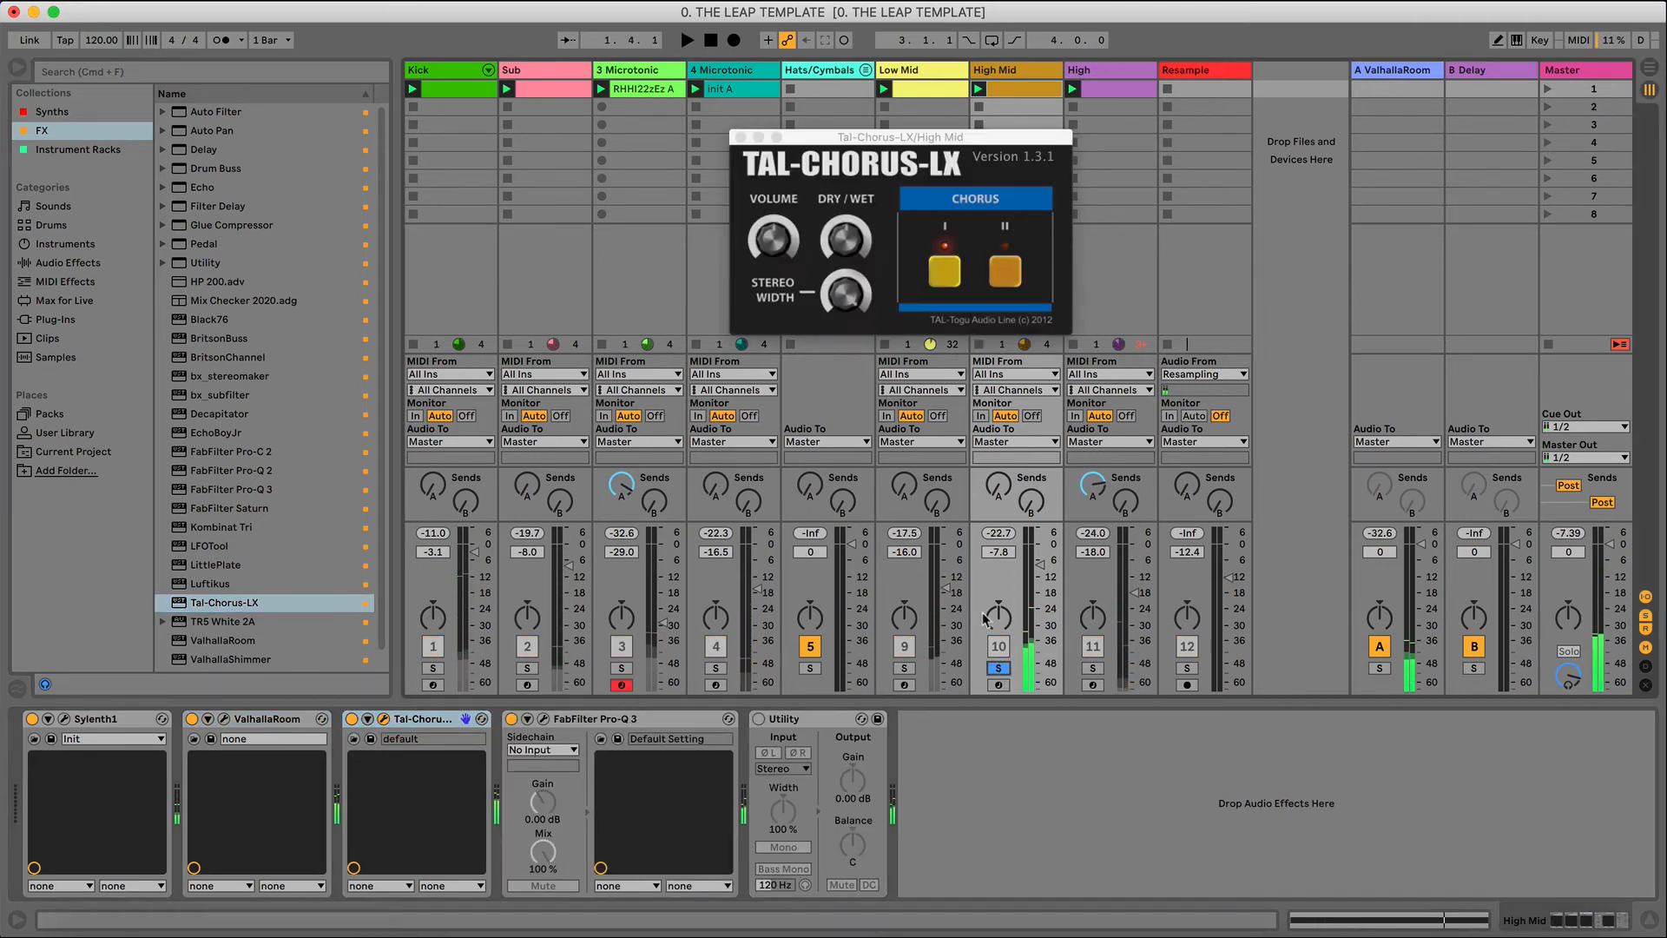
left_click(831, 240)
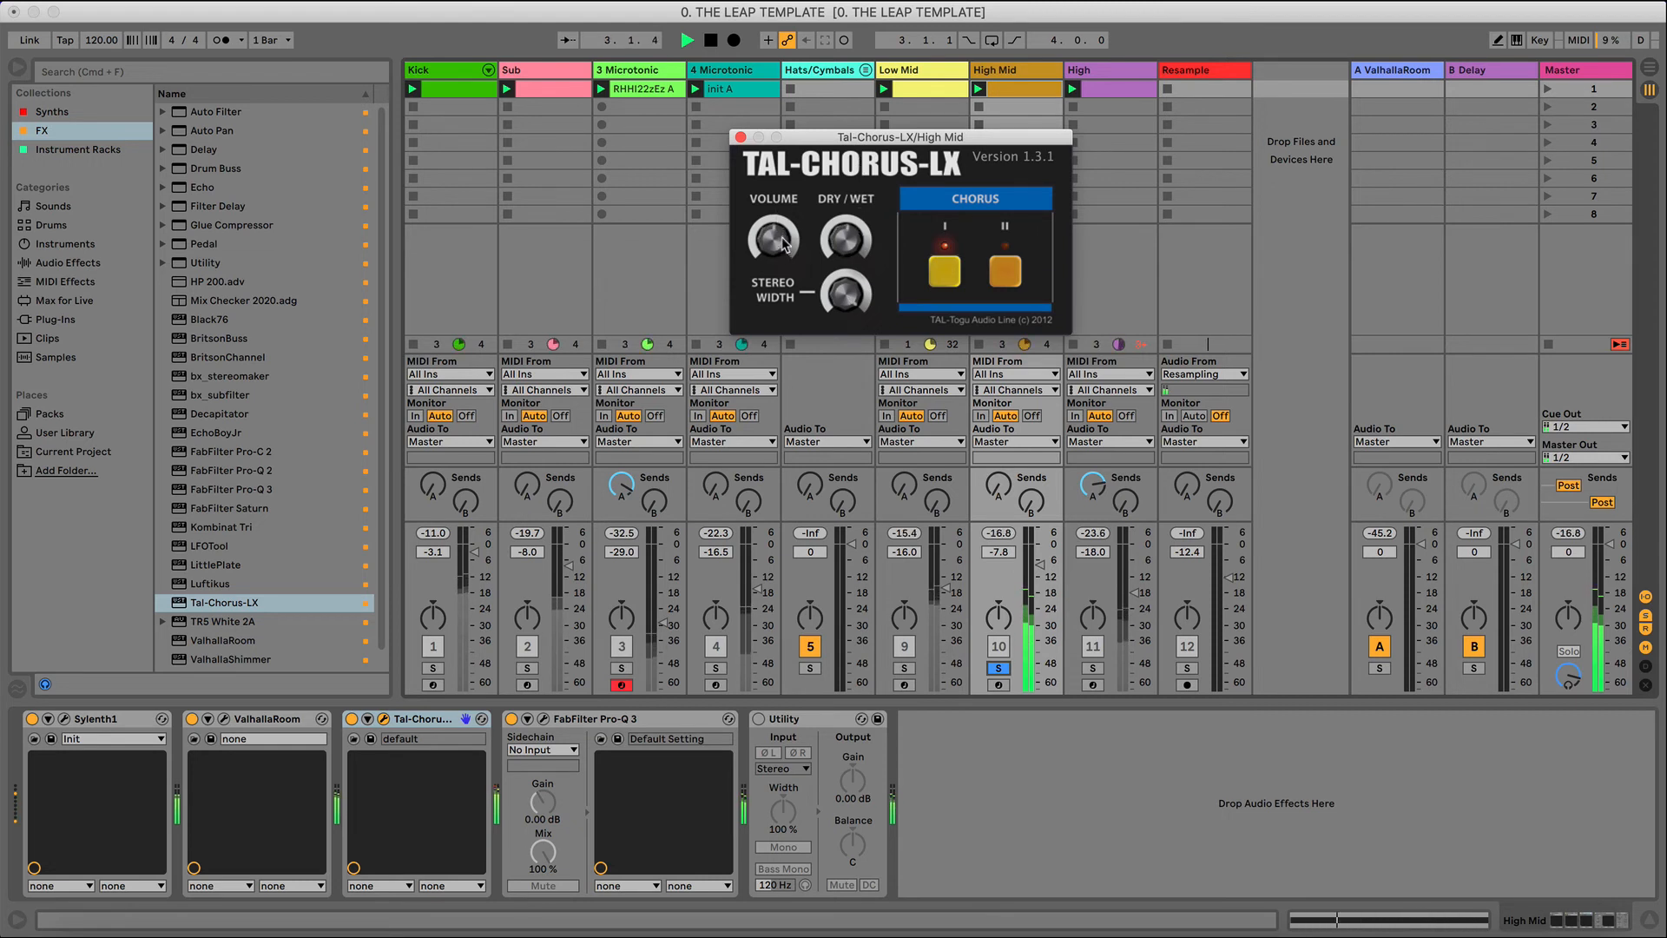
- Insert LFOTool after Tal-Chorus-LX on the High Mid track and pull its curve's start and end points down to the graph's floor
mouse_move(217, 546)
left_mouse_down()
mouse_move(644, 800)
mouse_move(507, 769)
left_mouse_up()
left_click_drag(706, 567, 507, 769)
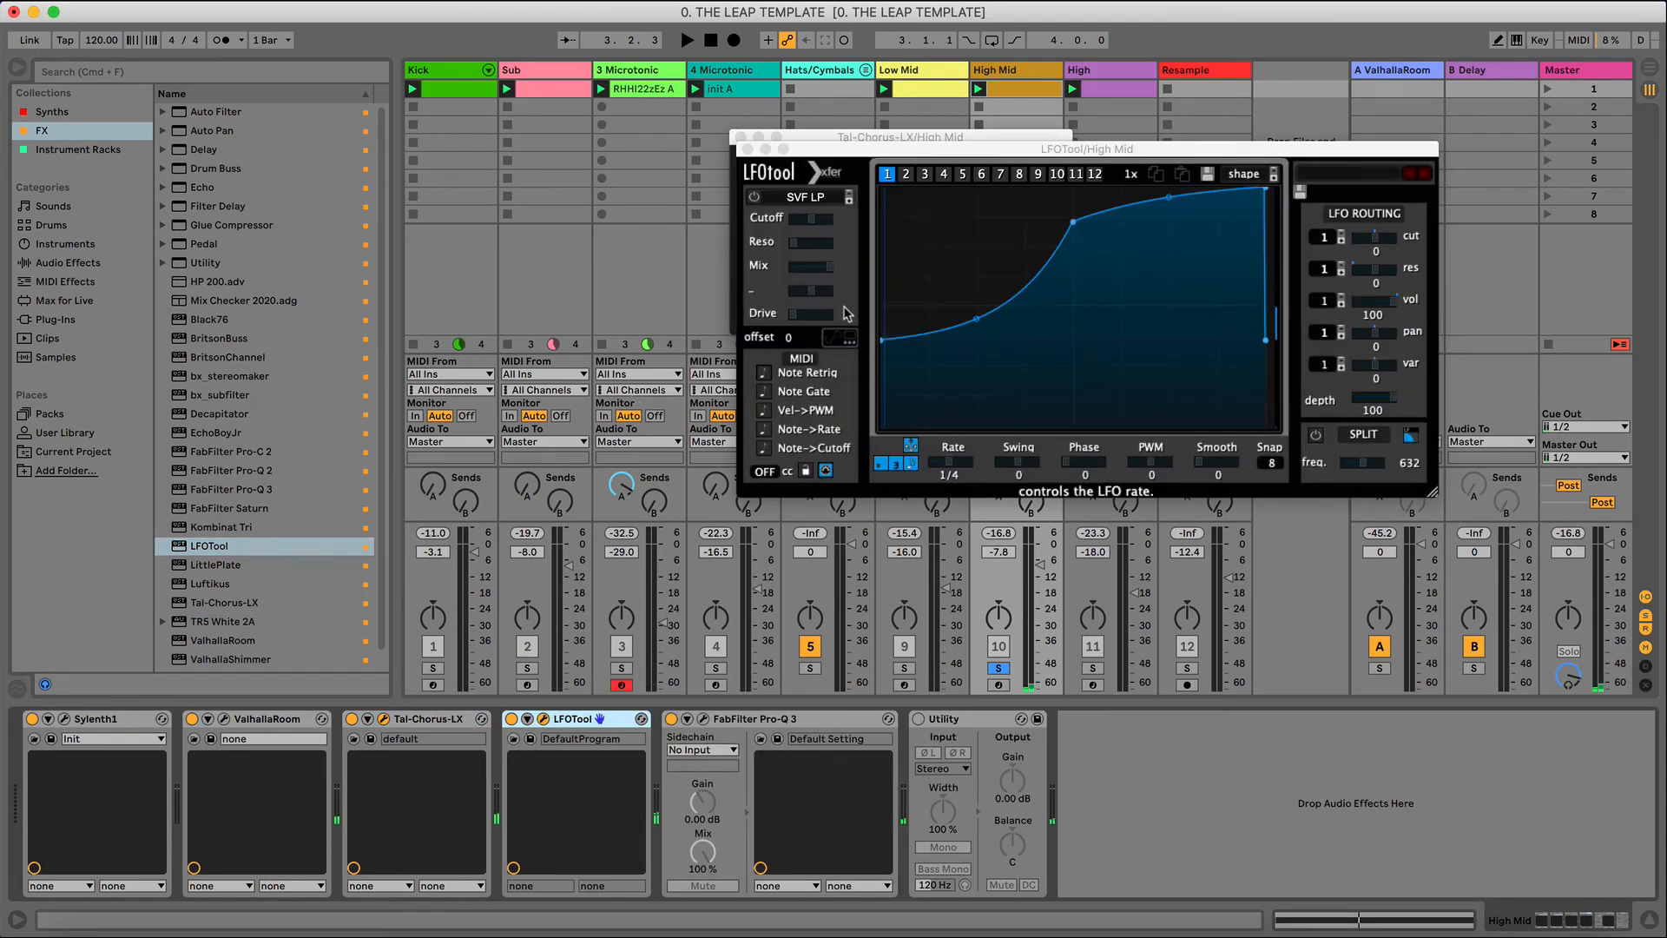
left_click(740, 137)
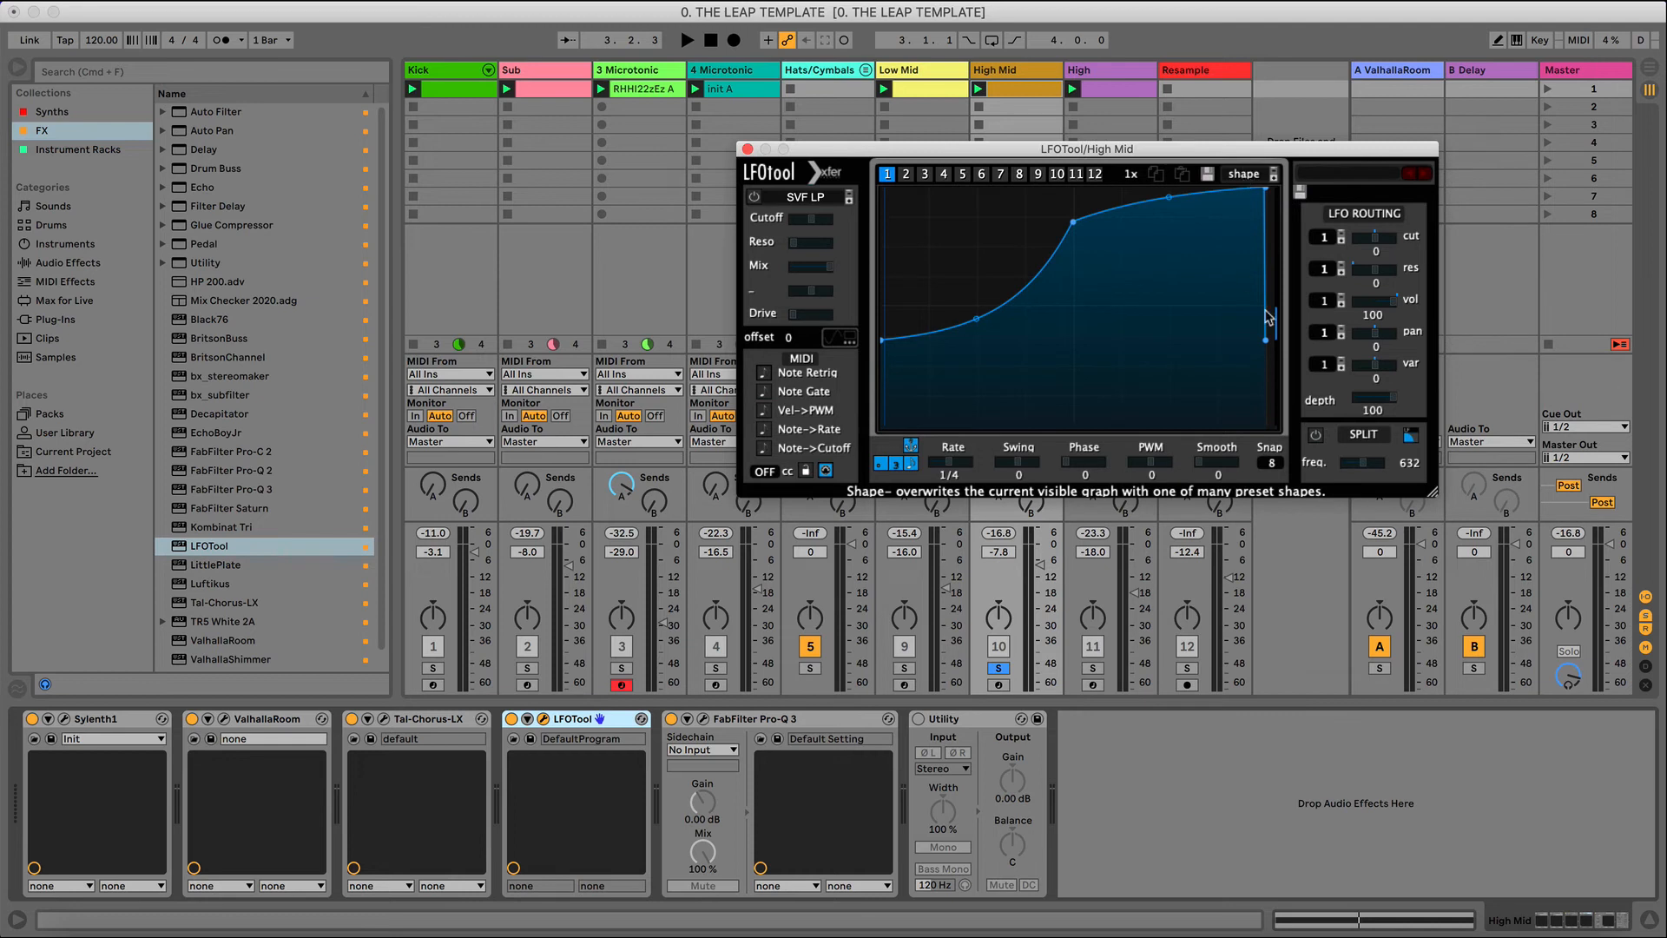
left_click_drag(1264, 344, 1267, 441)
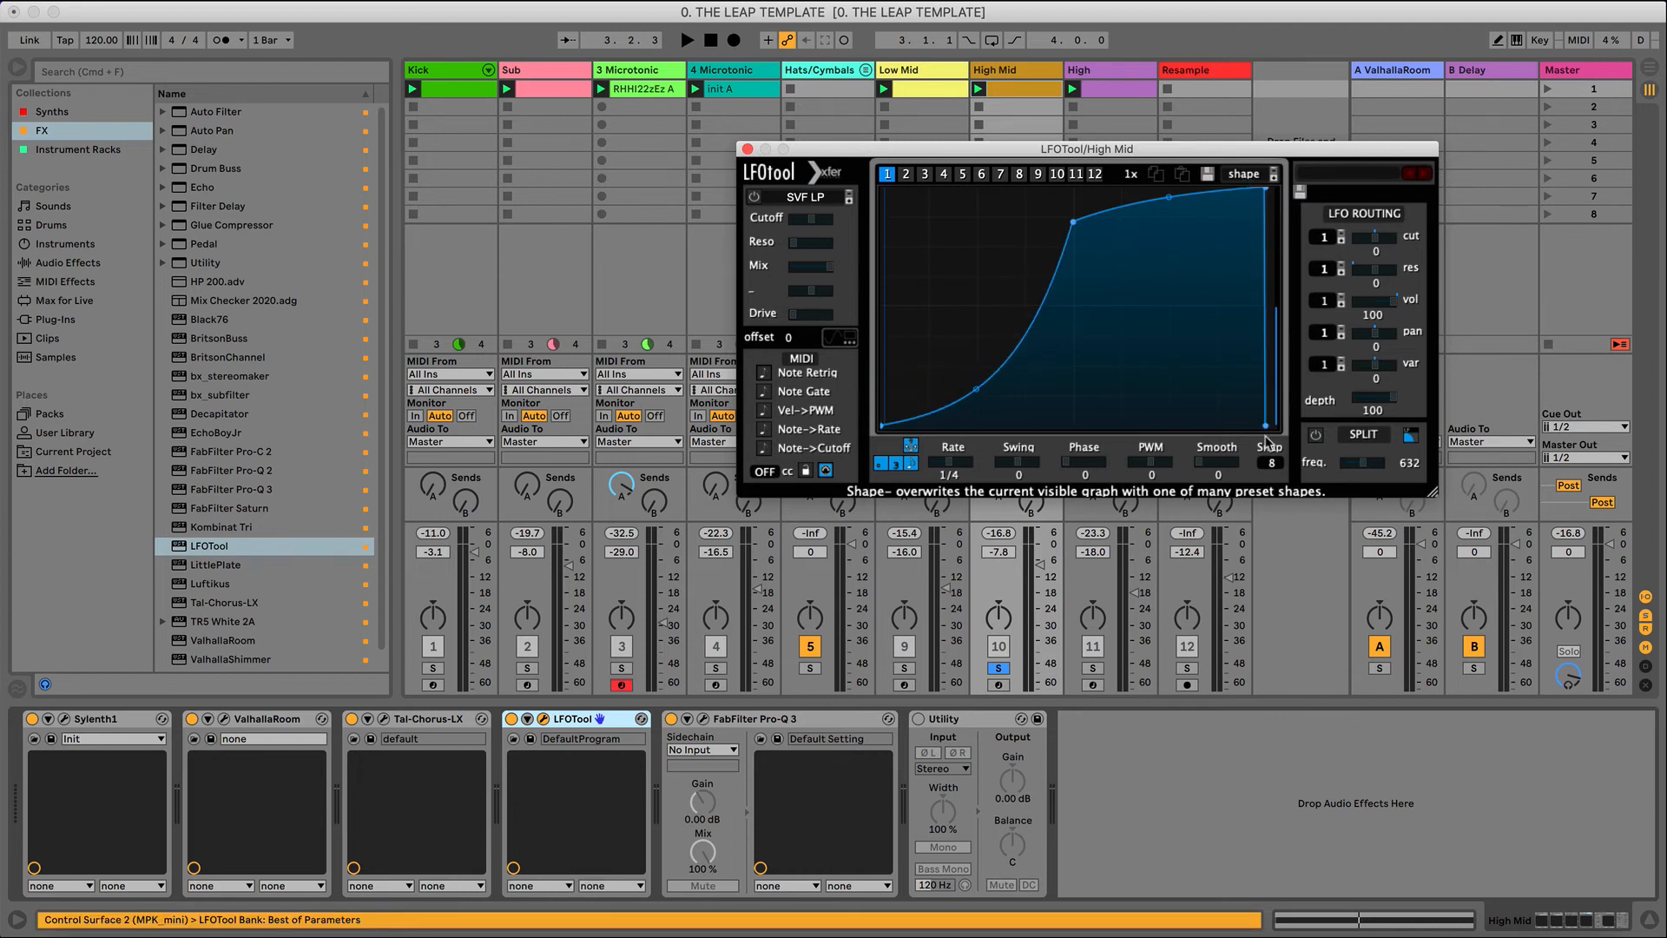
- Set LFOTool's rate to bar and draw a stepped gate curve with full-height blocks in divisions 1, 3 and 6 and the rest at the floor
left_click(895, 463)
left_click(880, 462)
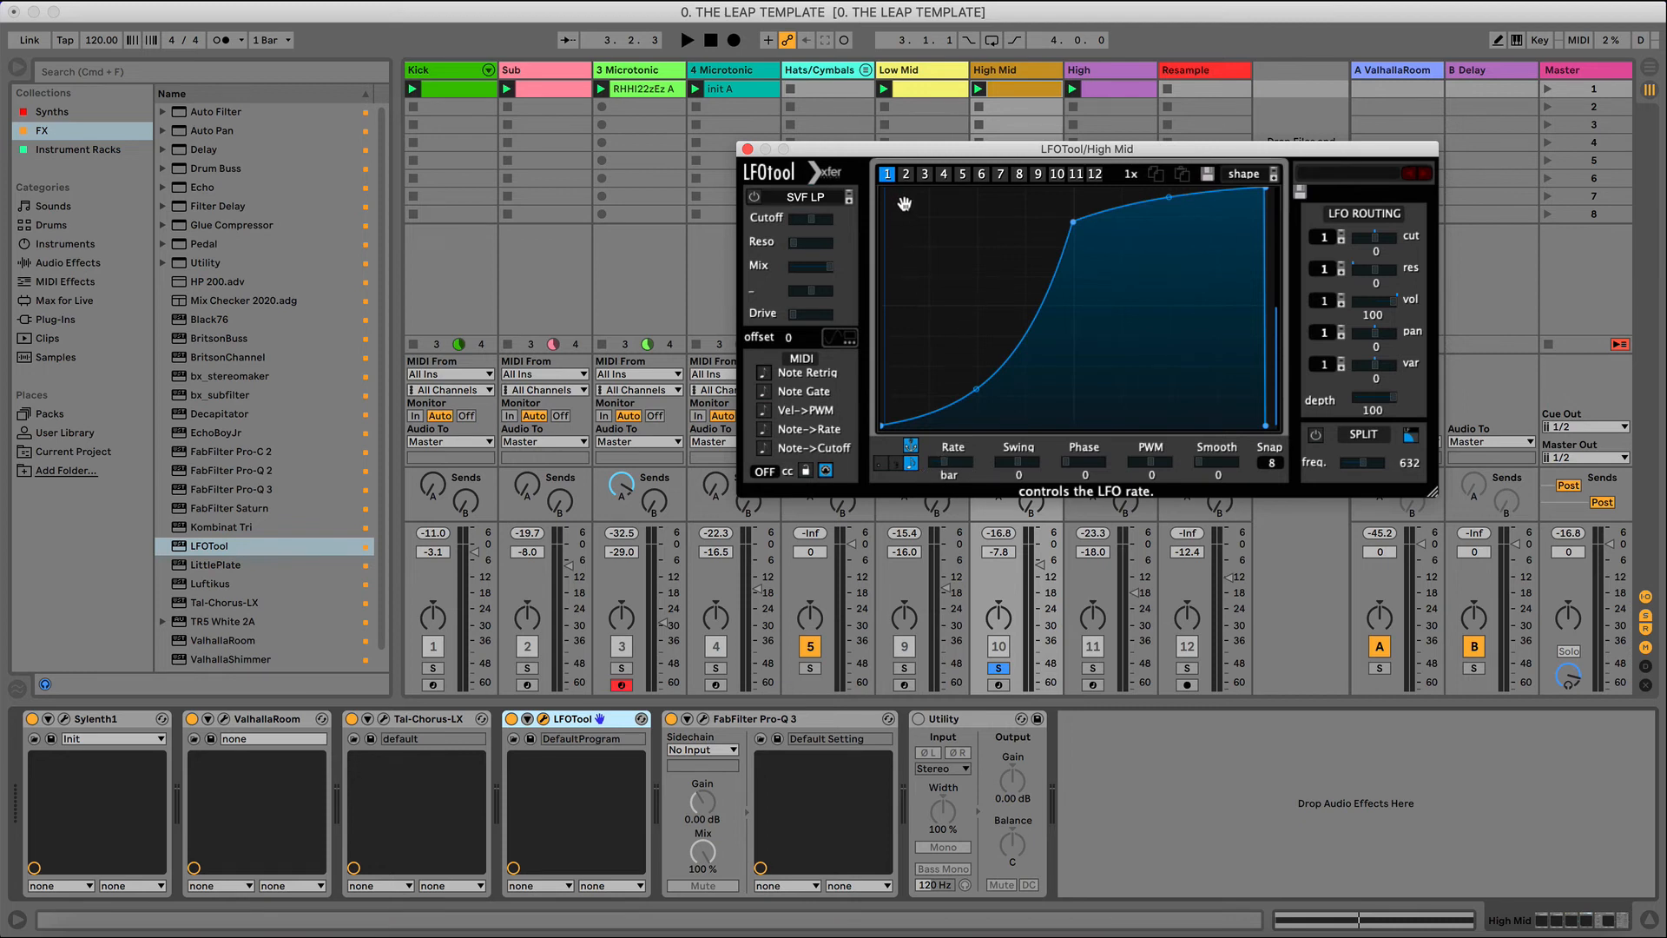
left_click_drag(904, 203, 905, 184)
mouse_move(945, 237)
left_mouse_down()
mouse_move(1212, 245)
mouse_move(1286, 265)
left_mouse_up()
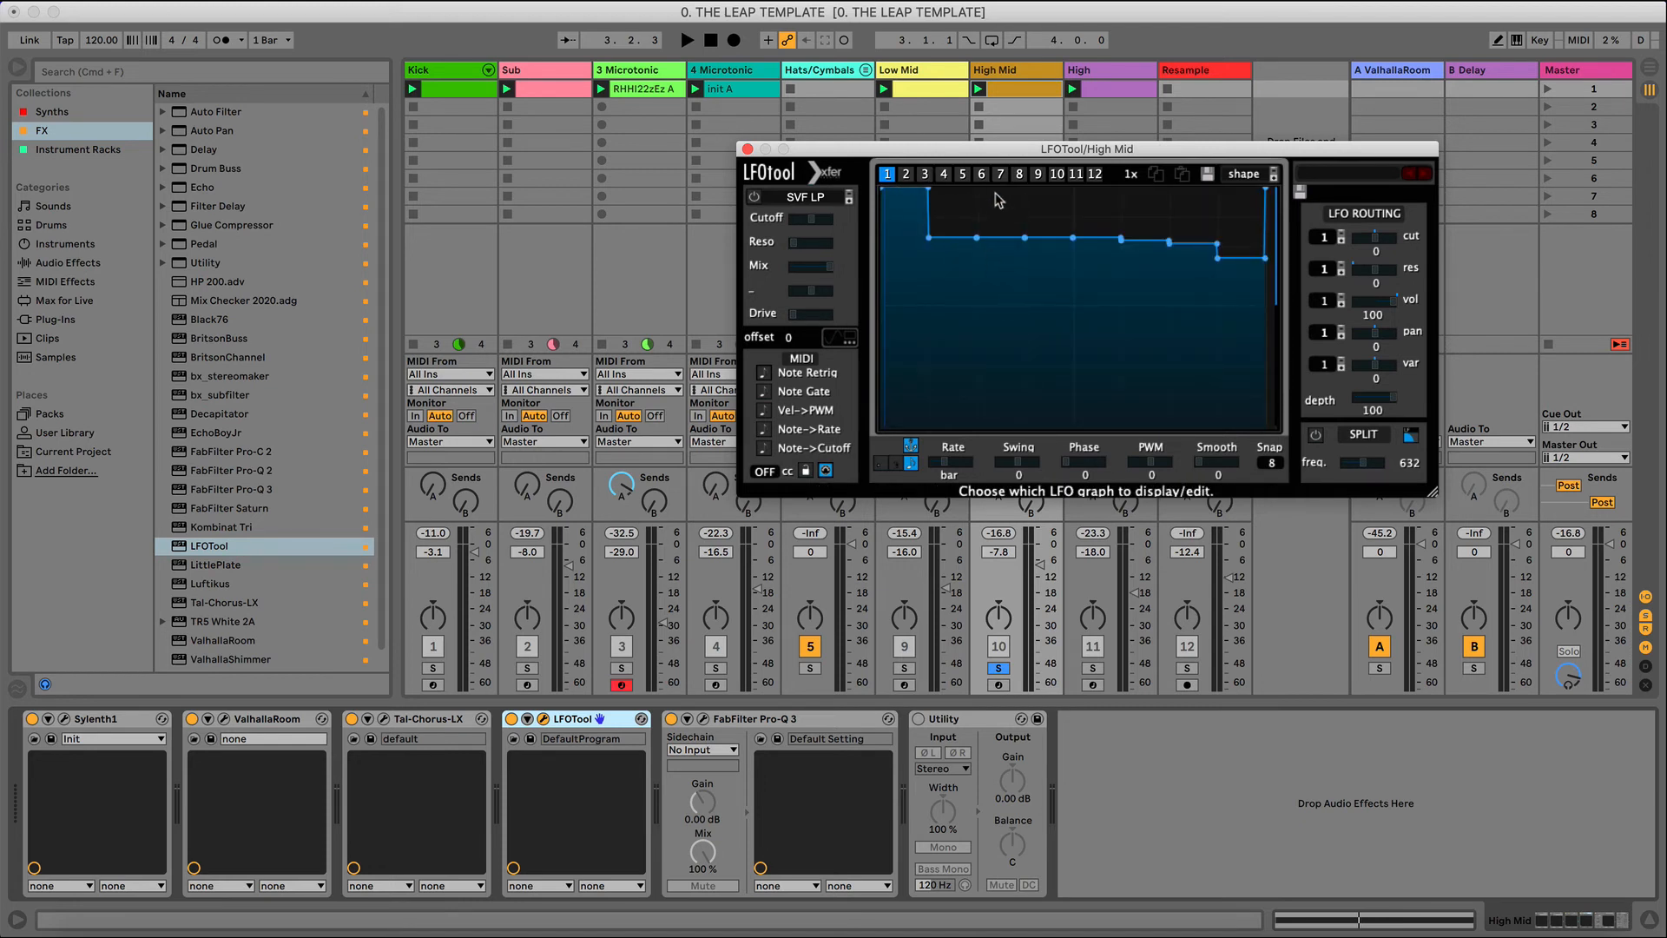
left_click_drag(1001, 196, 1004, 161)
left_click(1131, 191)
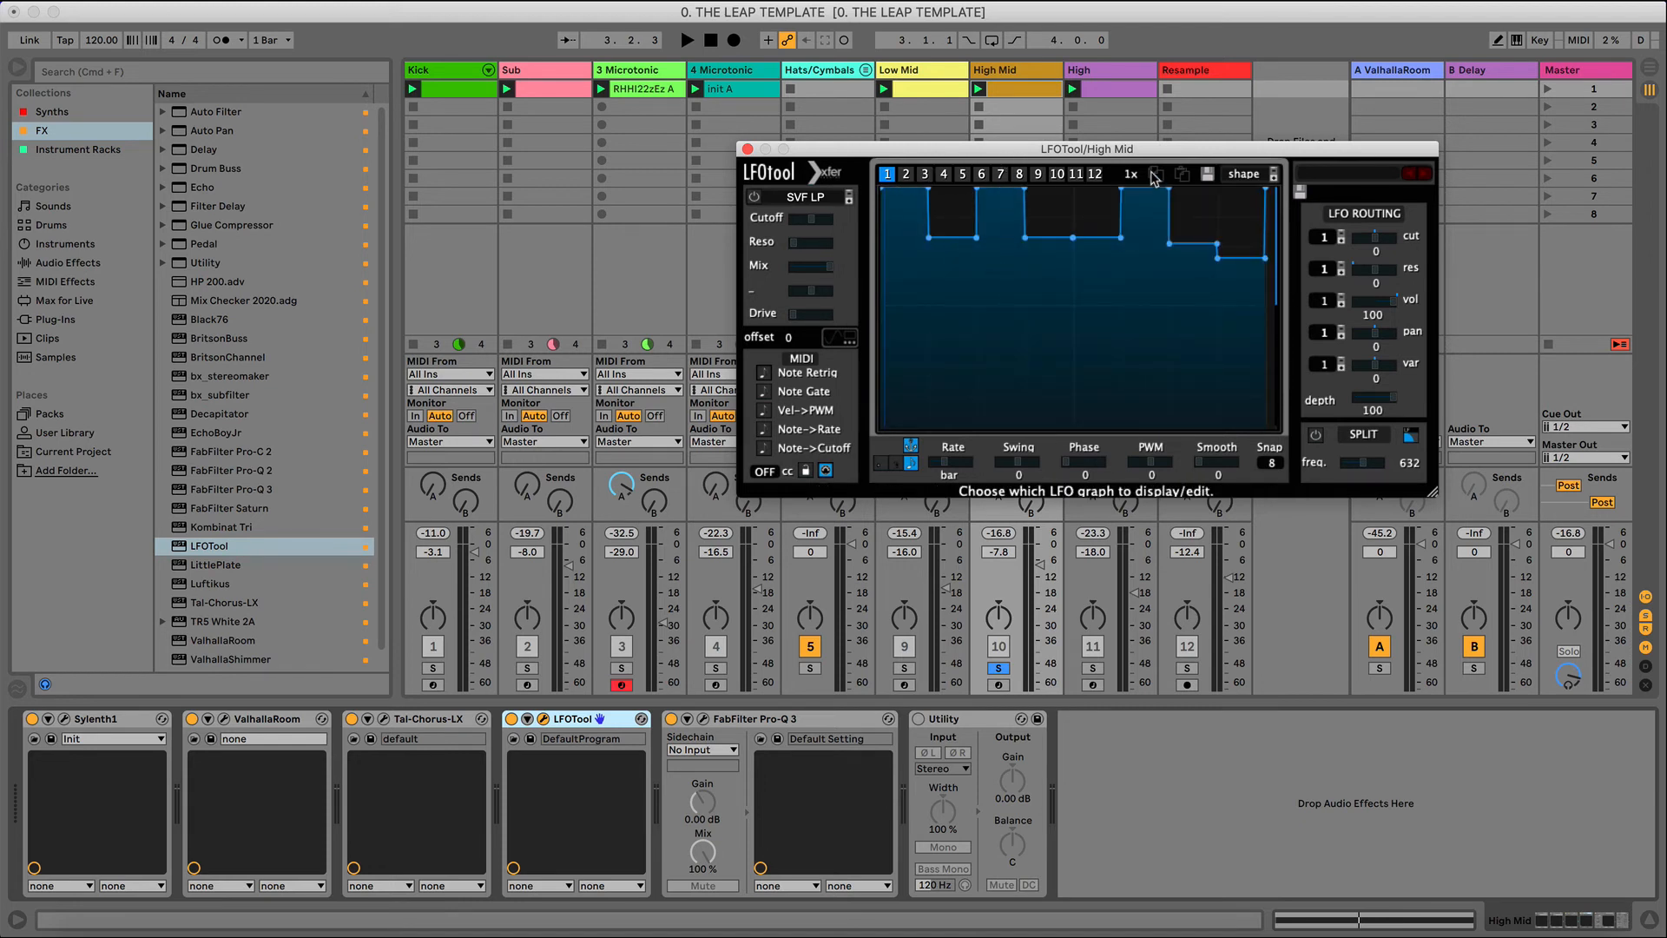
mouse_move(1185, 263)
left_mouse_down()
mouse_move(1207, 484)
mouse_move(1291, 499)
left_mouse_up()
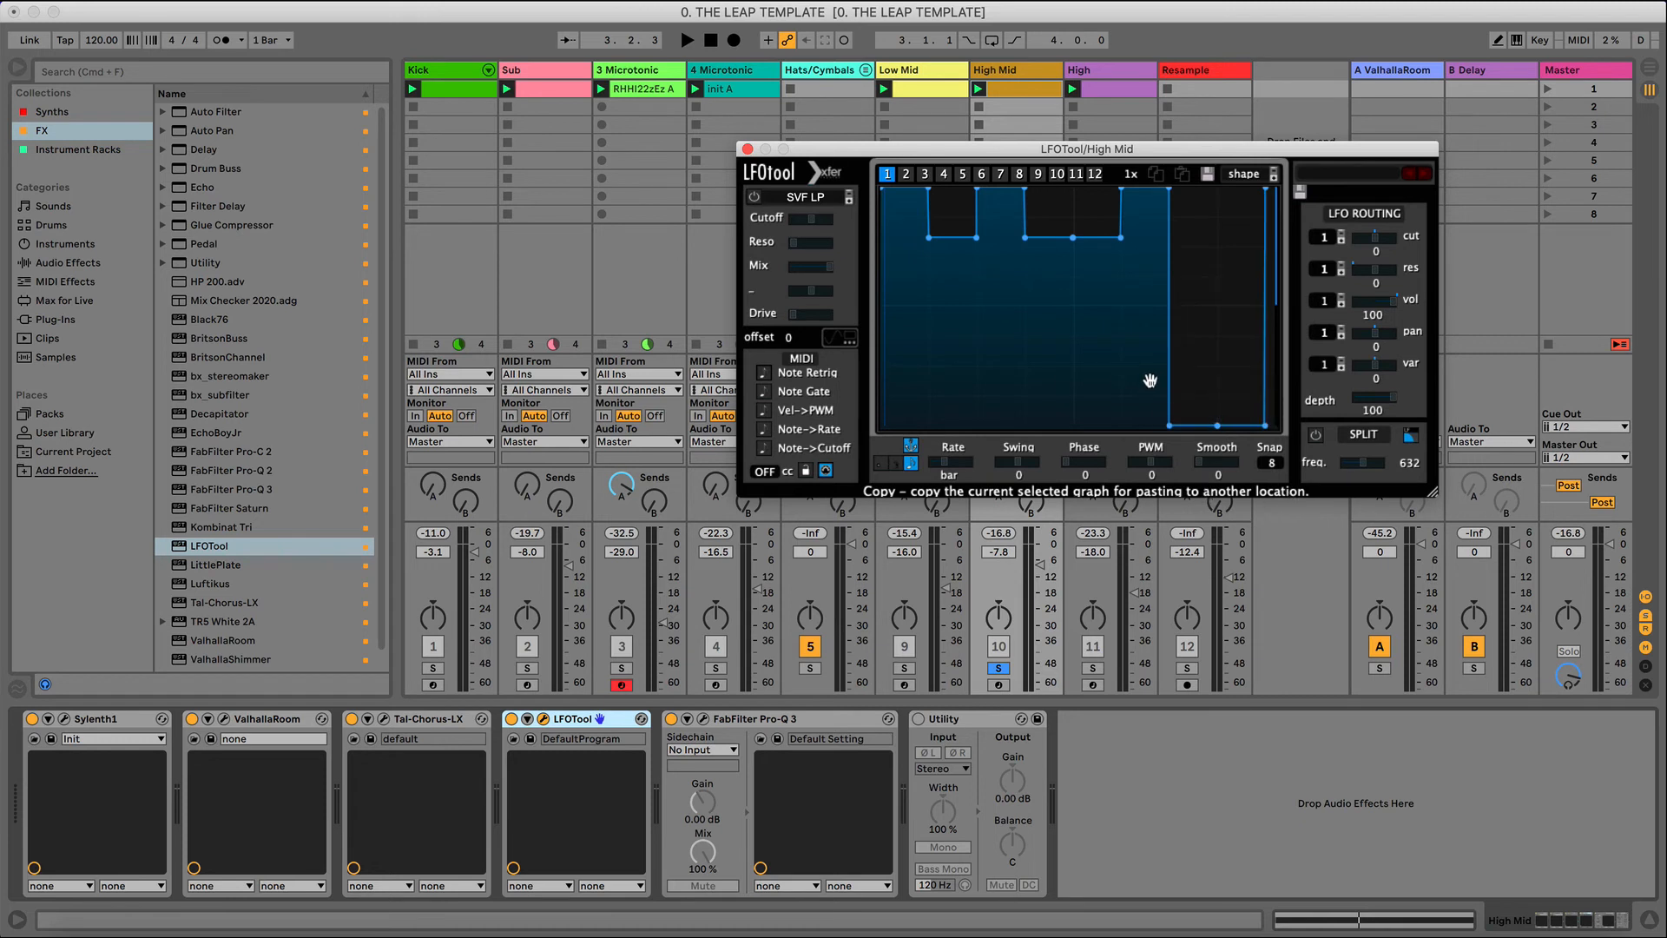
mouse_move(1115, 357)
left_mouse_down()
mouse_move(1113, 422)
mouse_move(1073, 423)
mouse_move(1055, 505)
left_mouse_up()
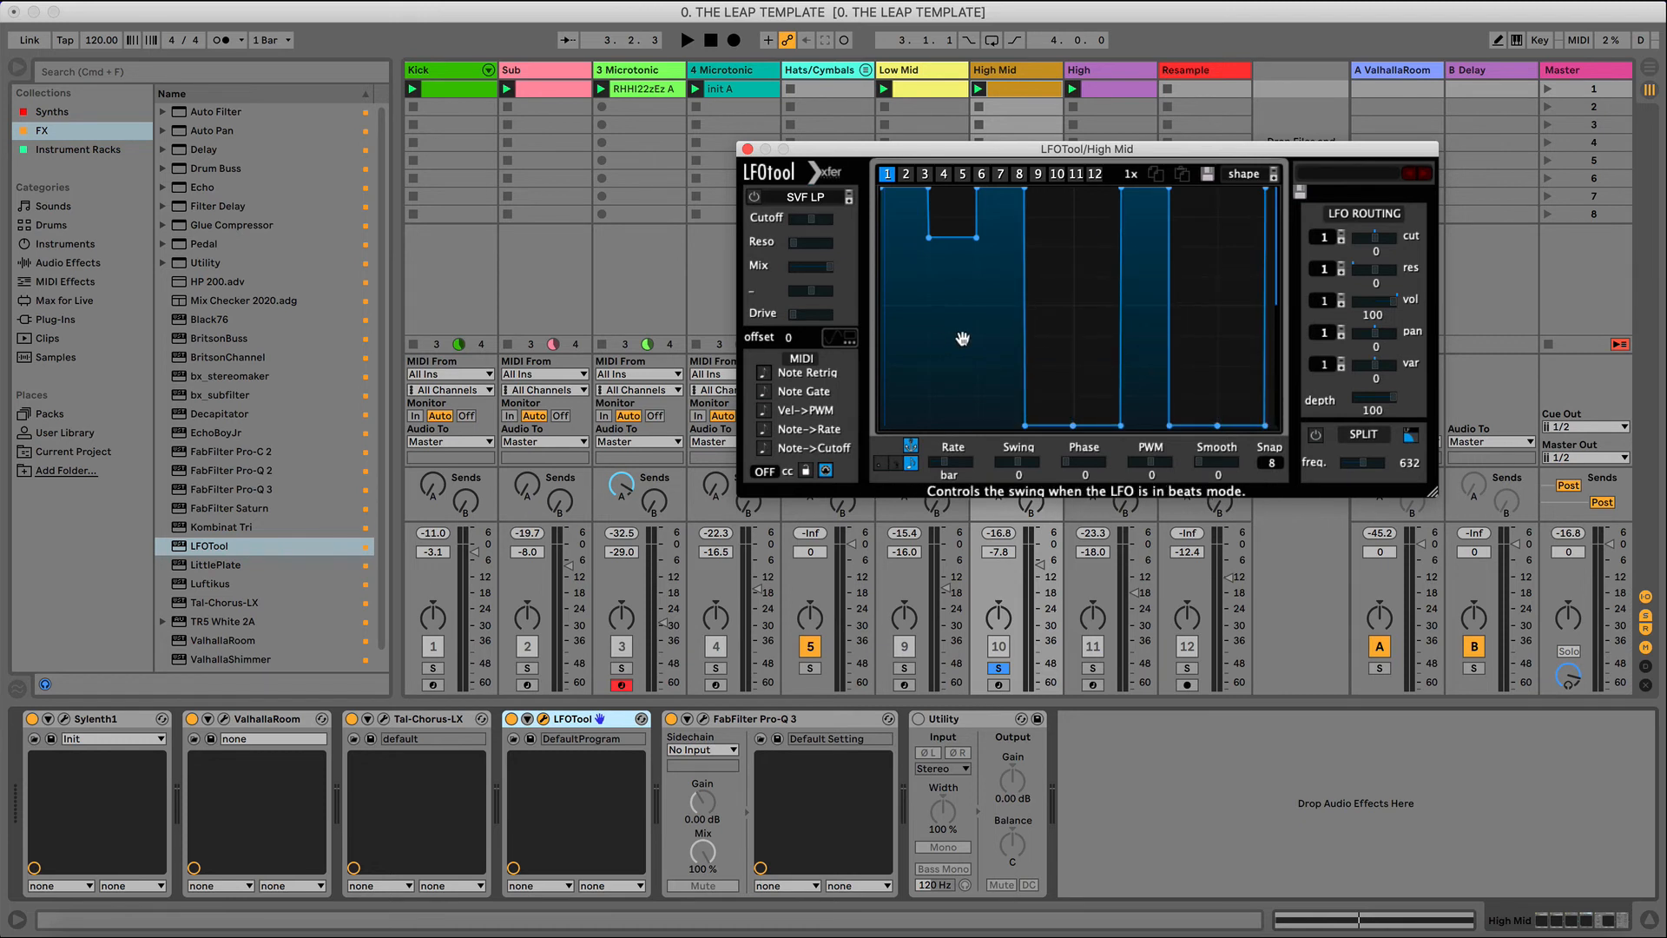
left_click_drag(963, 339, 965, 489)
- Audition the gate, set LFOTool's rate to 1/2, and remove floor points so each of the three blocks slopes down to the next rise
key("space")
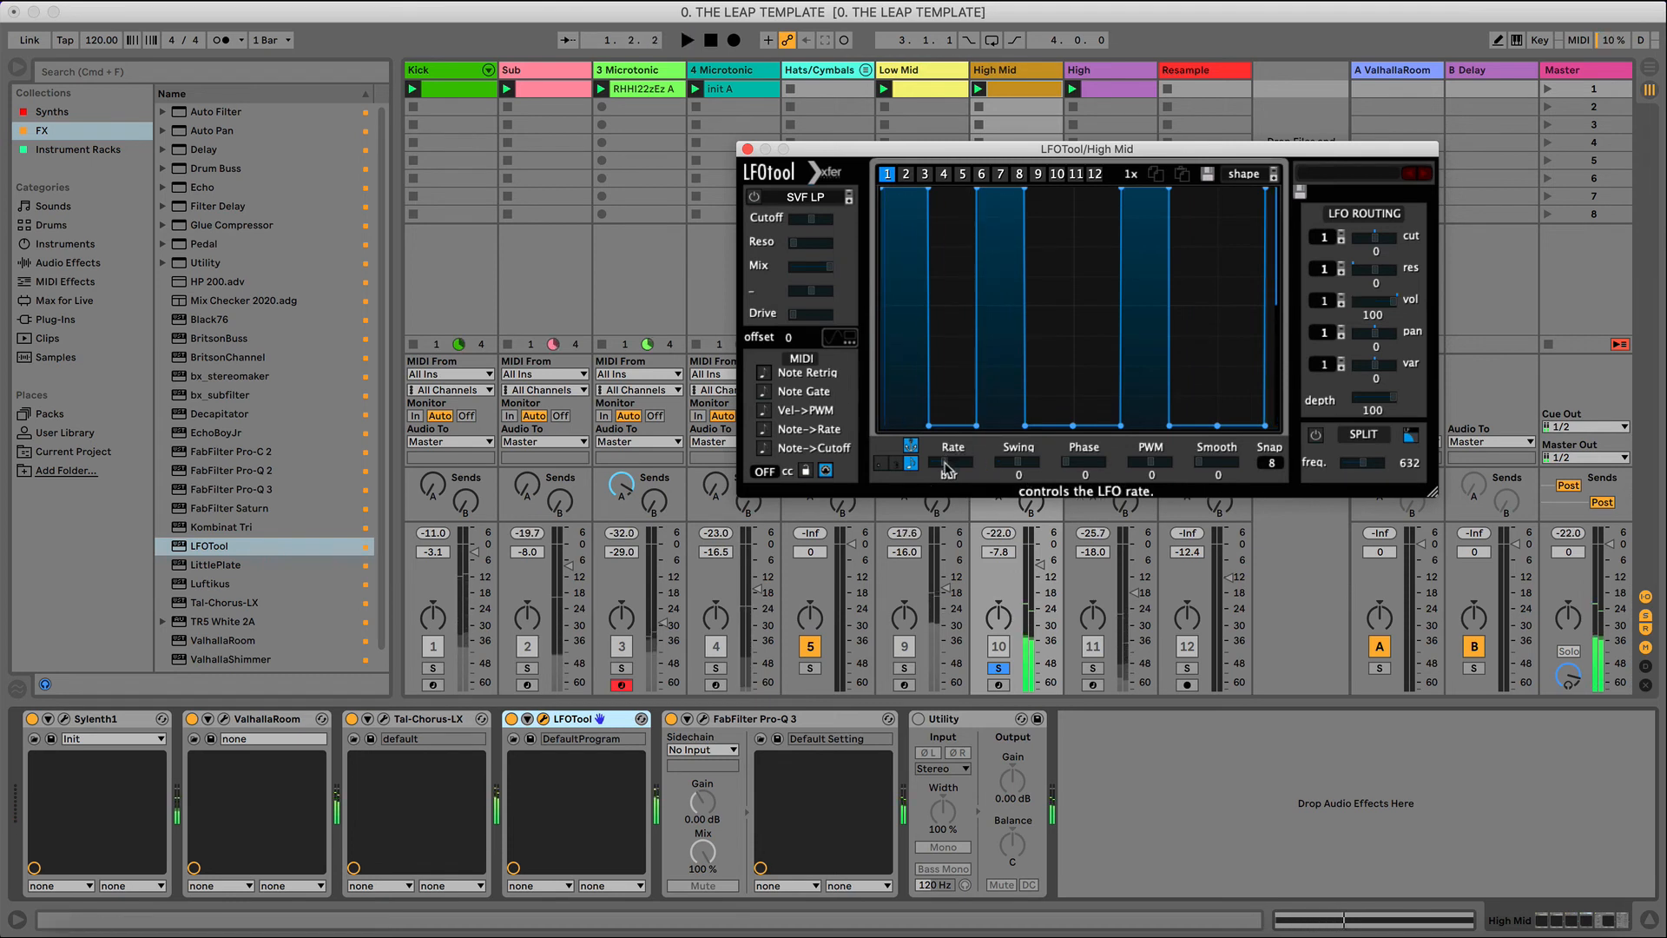
mouse_move(946, 469)
left_mouse_down()
mouse_move(979, 471)
mouse_move(964, 471)
left_mouse_up()
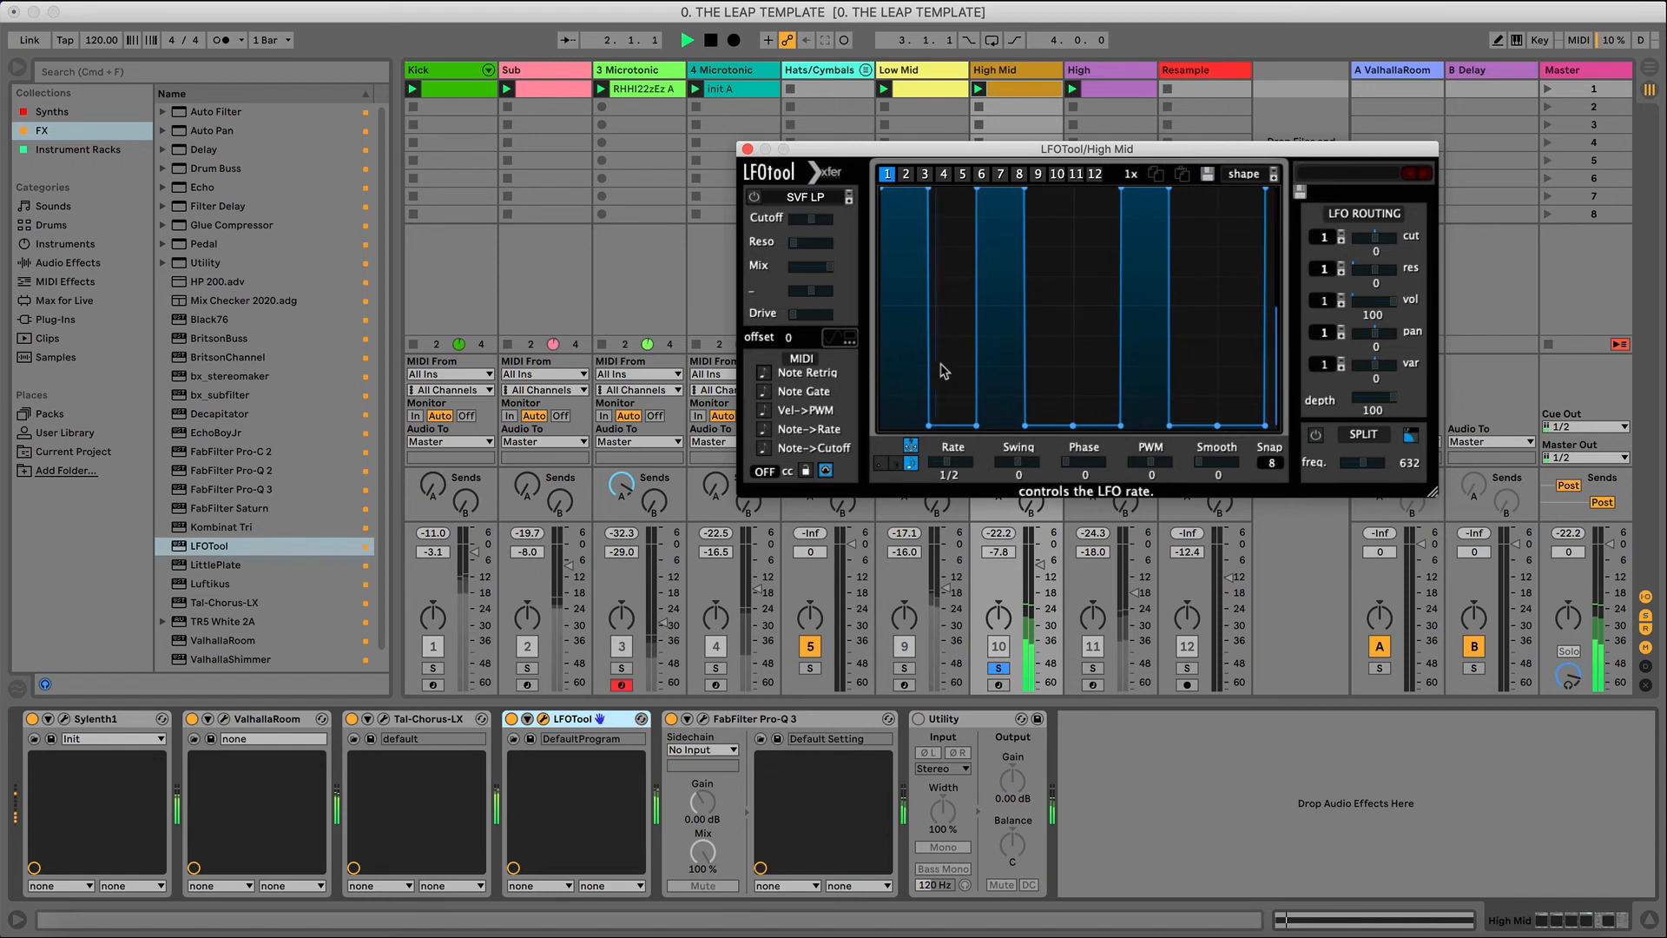
double_click(928, 425)
double_click(1025, 426)
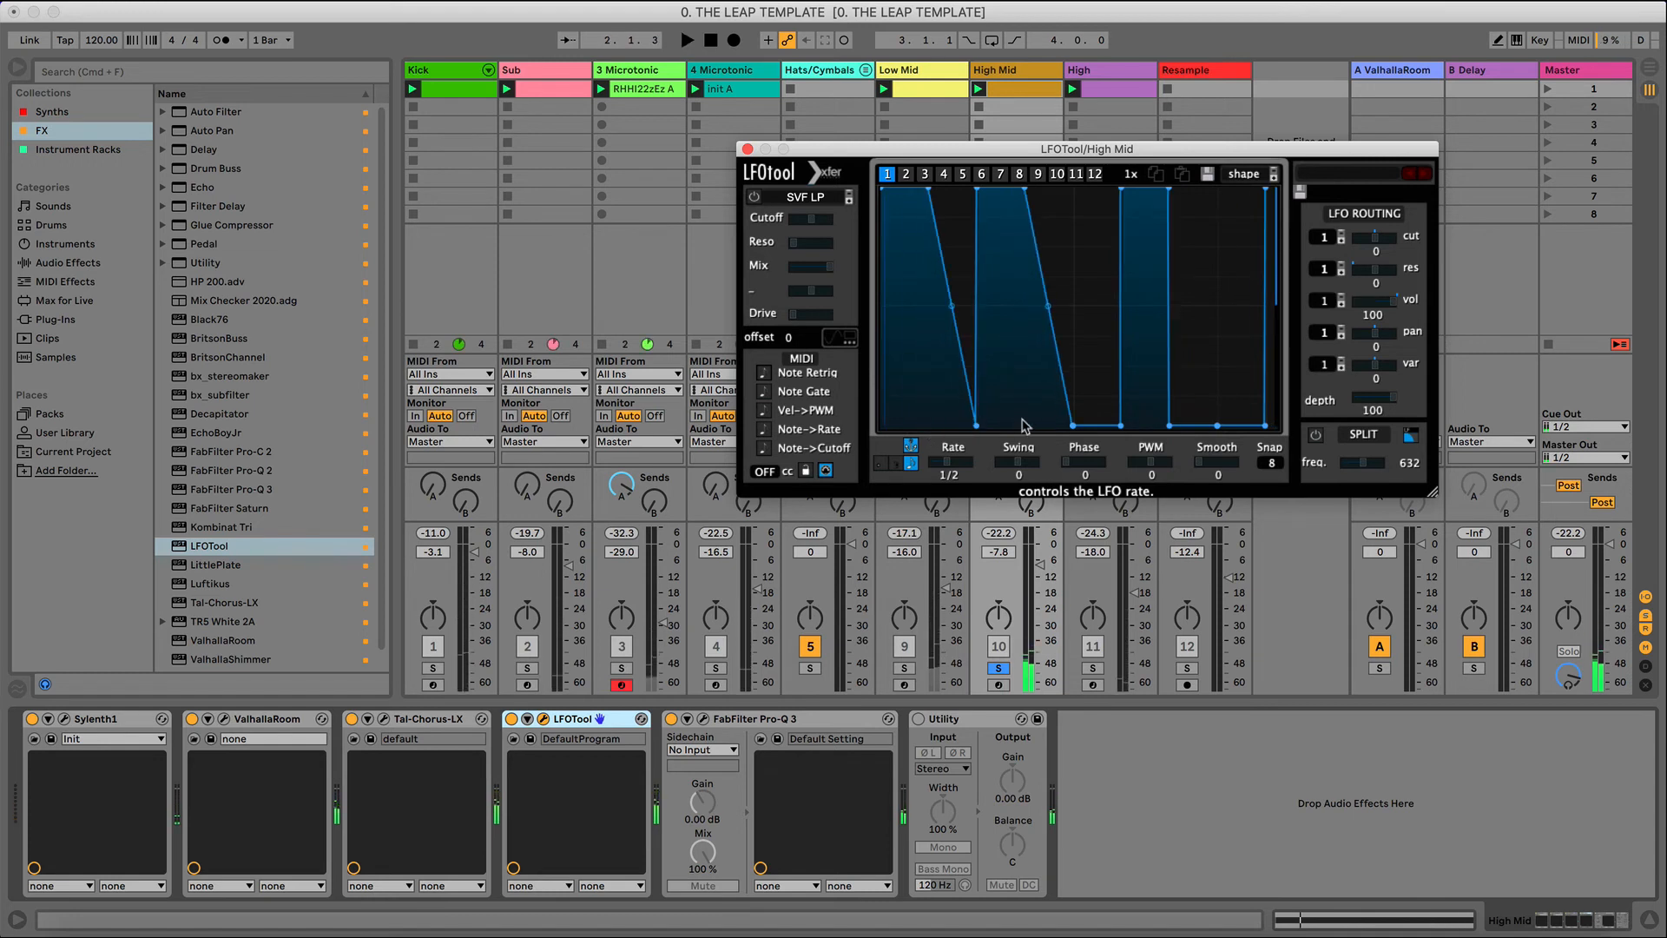
double_click(1120, 426)
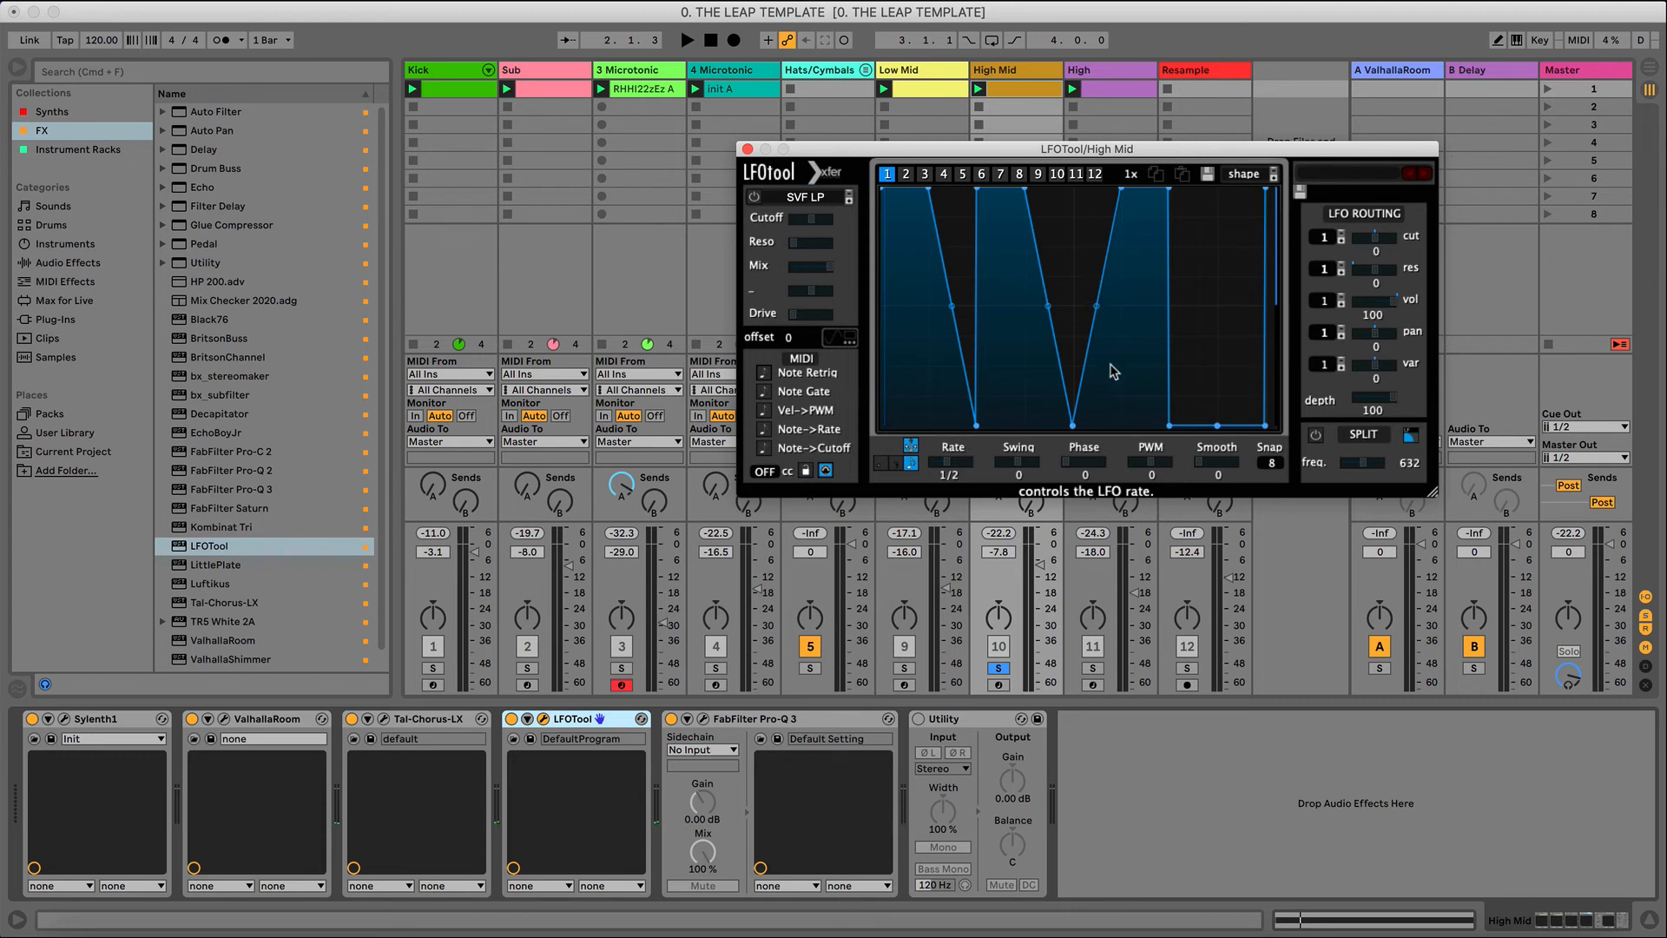
double_click(1116, 424)
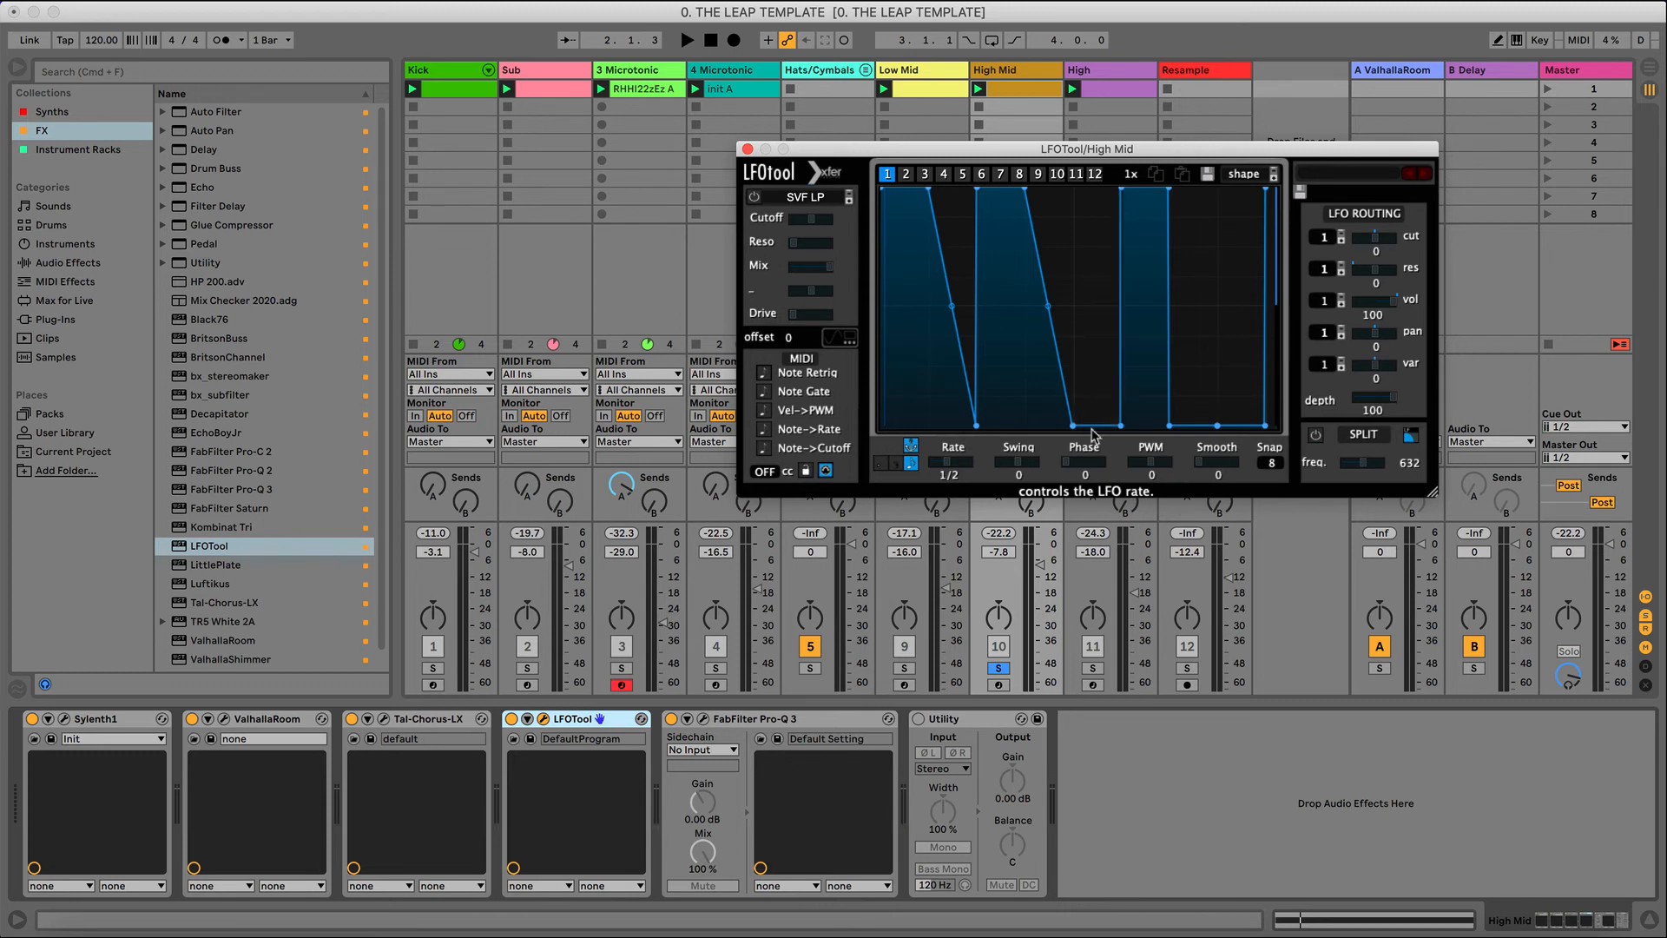
double_click(1171, 426)
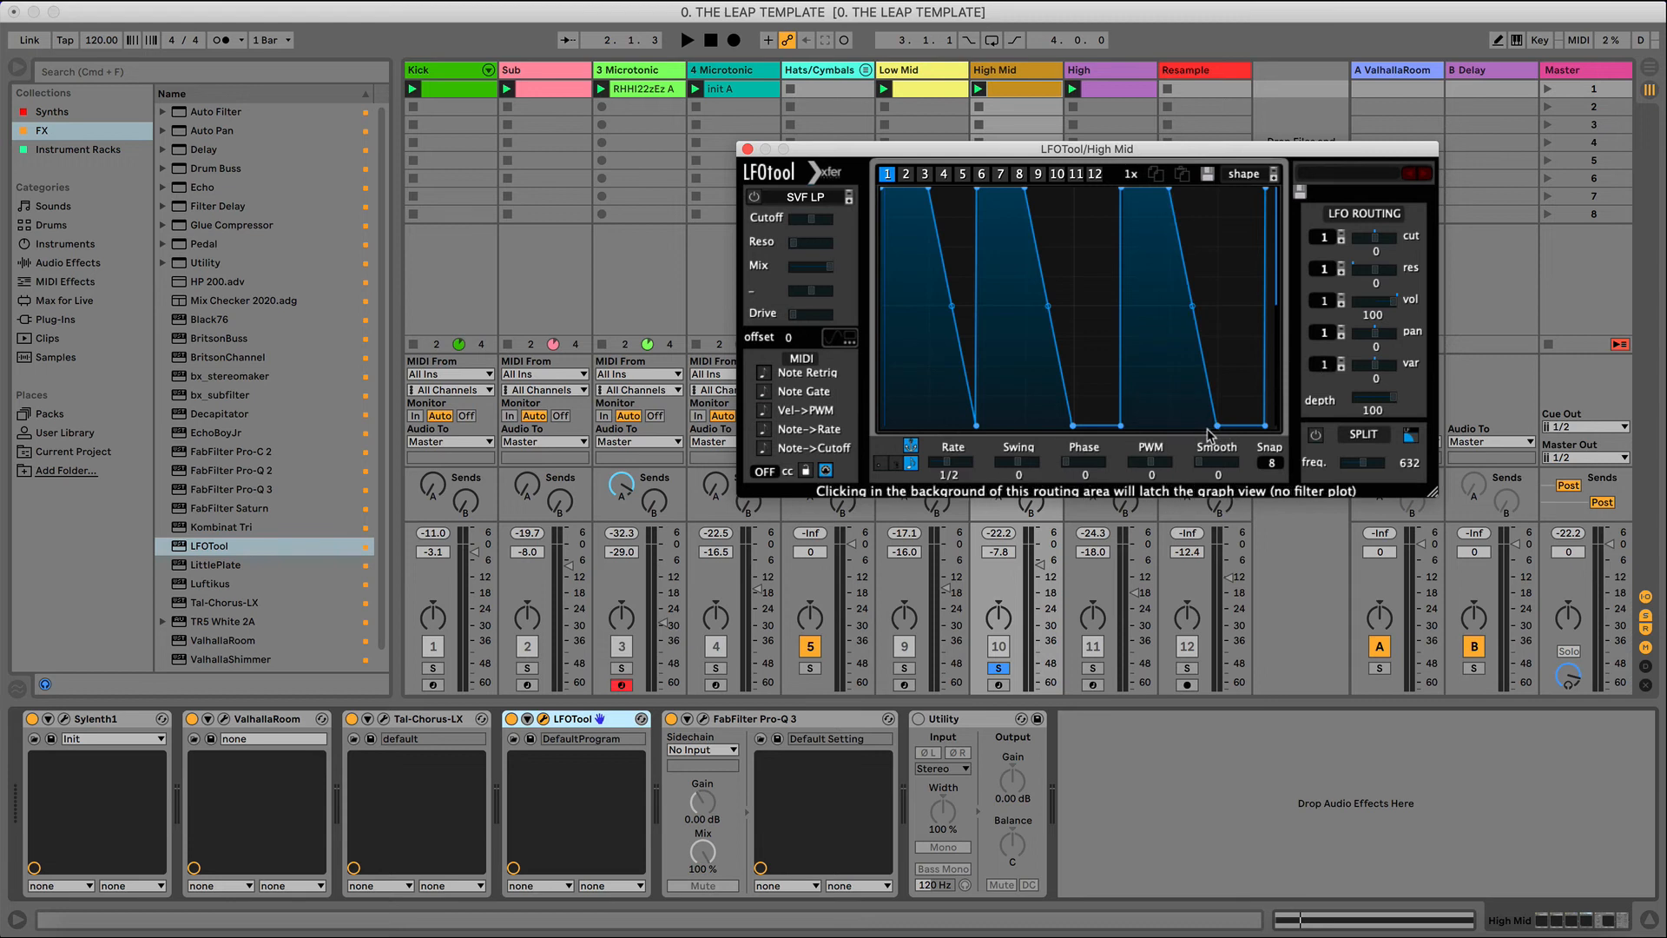
double_click(1217, 425)
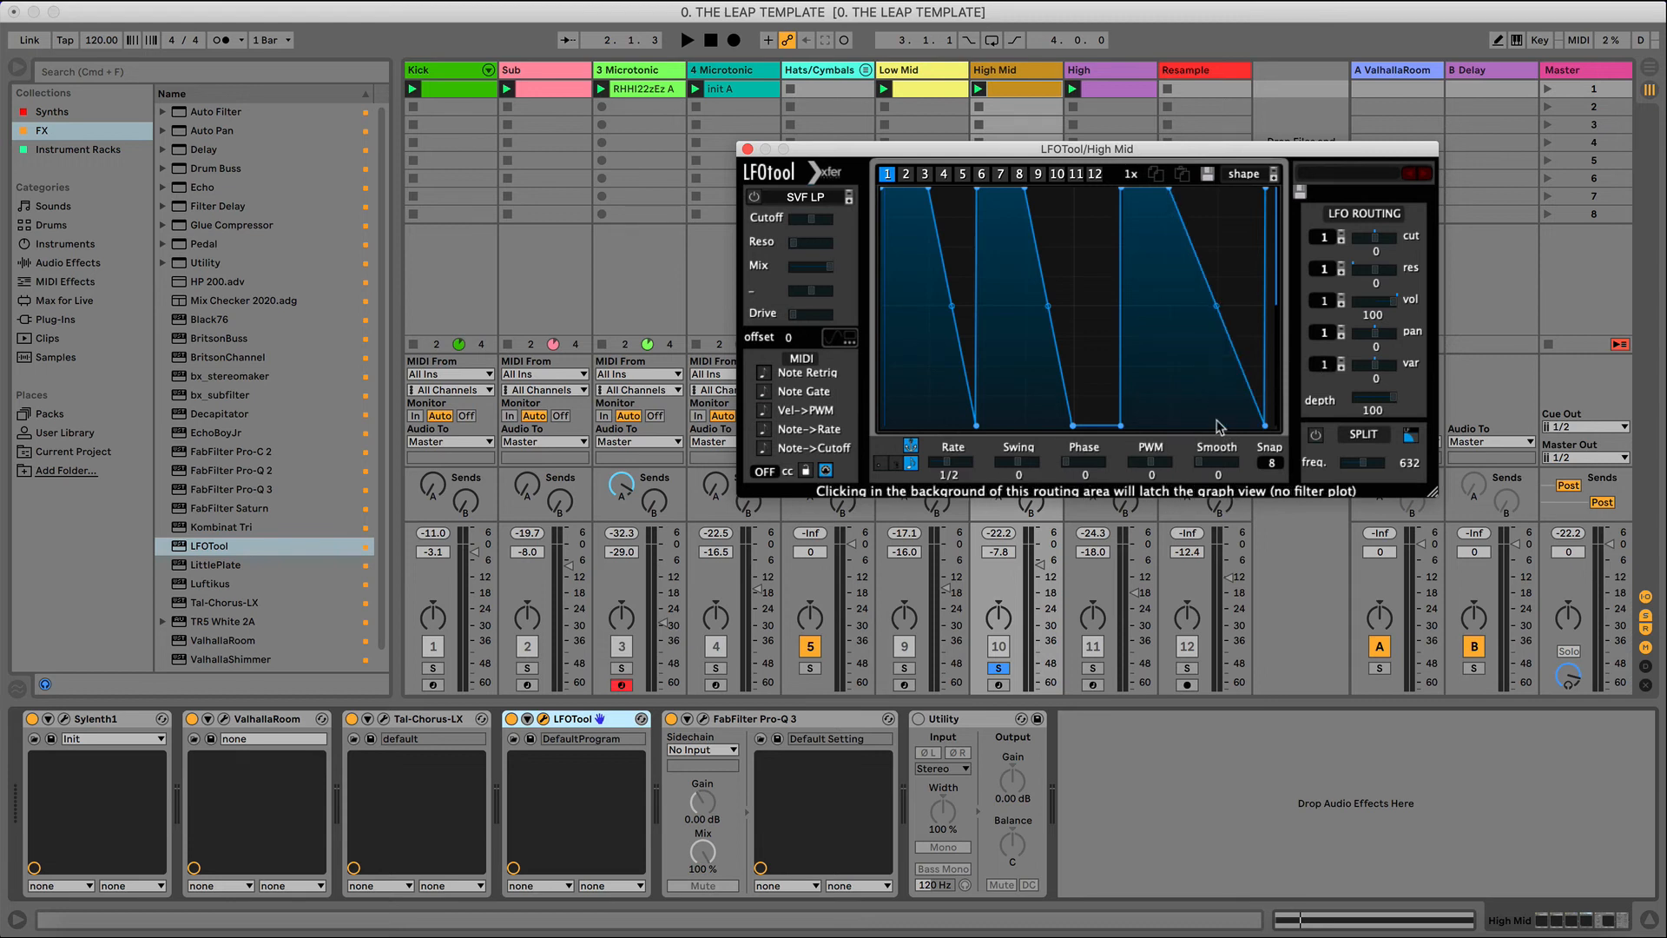
double_click(1073, 425)
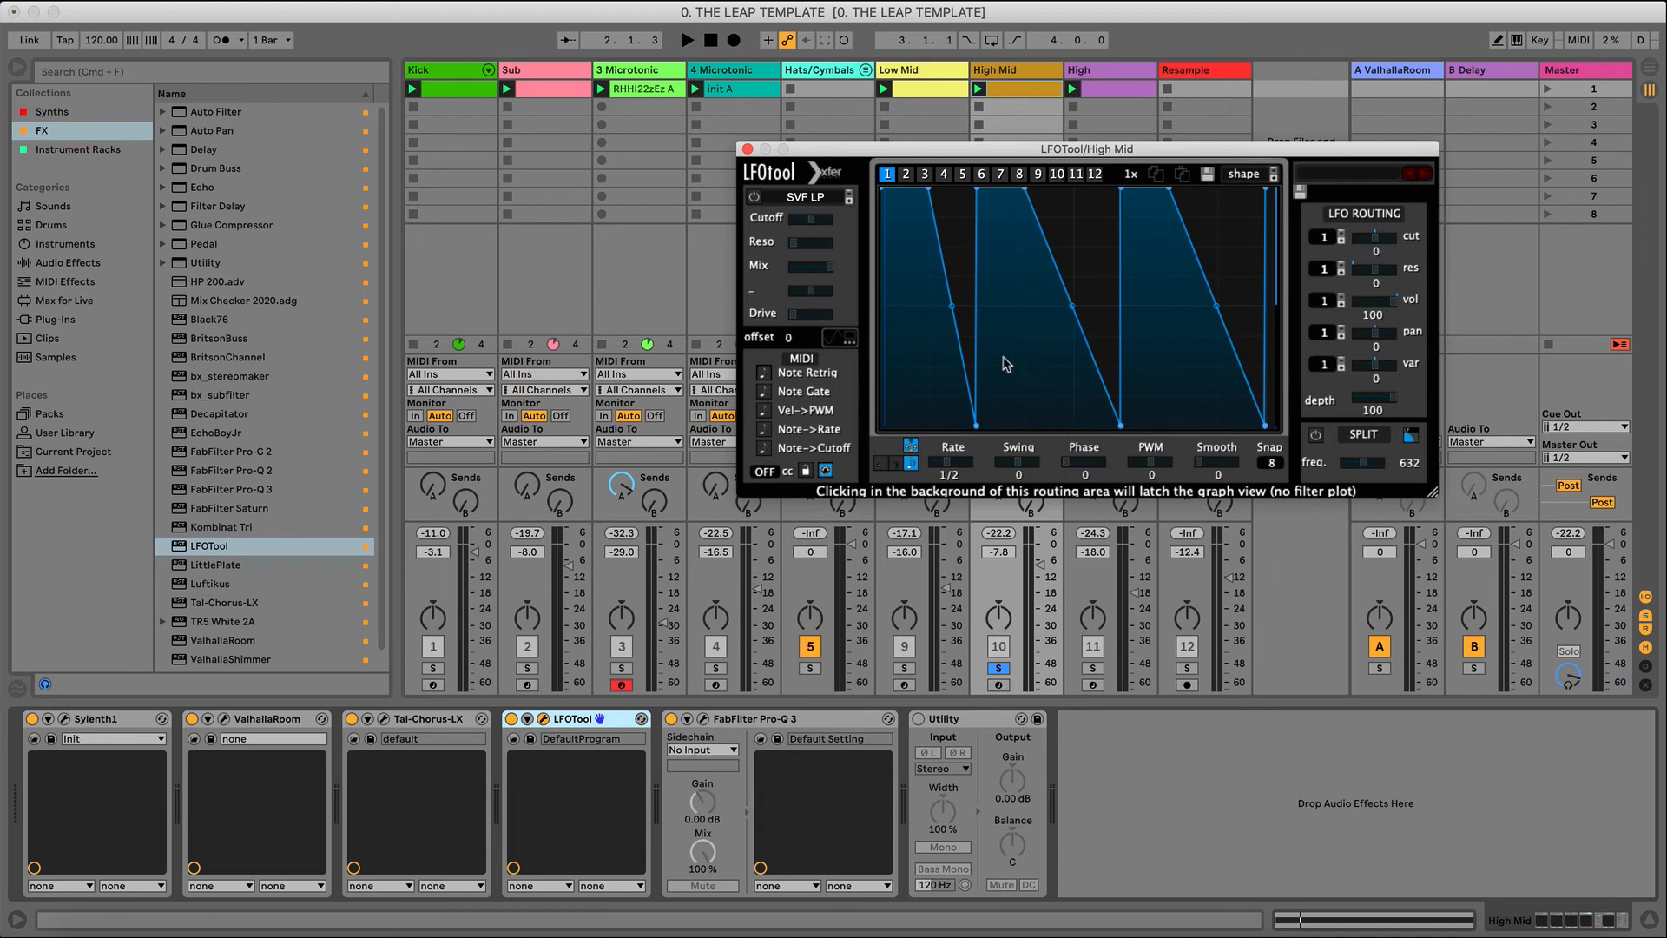
- Play the soloed High Mid track, reduce LFOTool's volume modulation amount to 35, and close the plugin window
key("space")
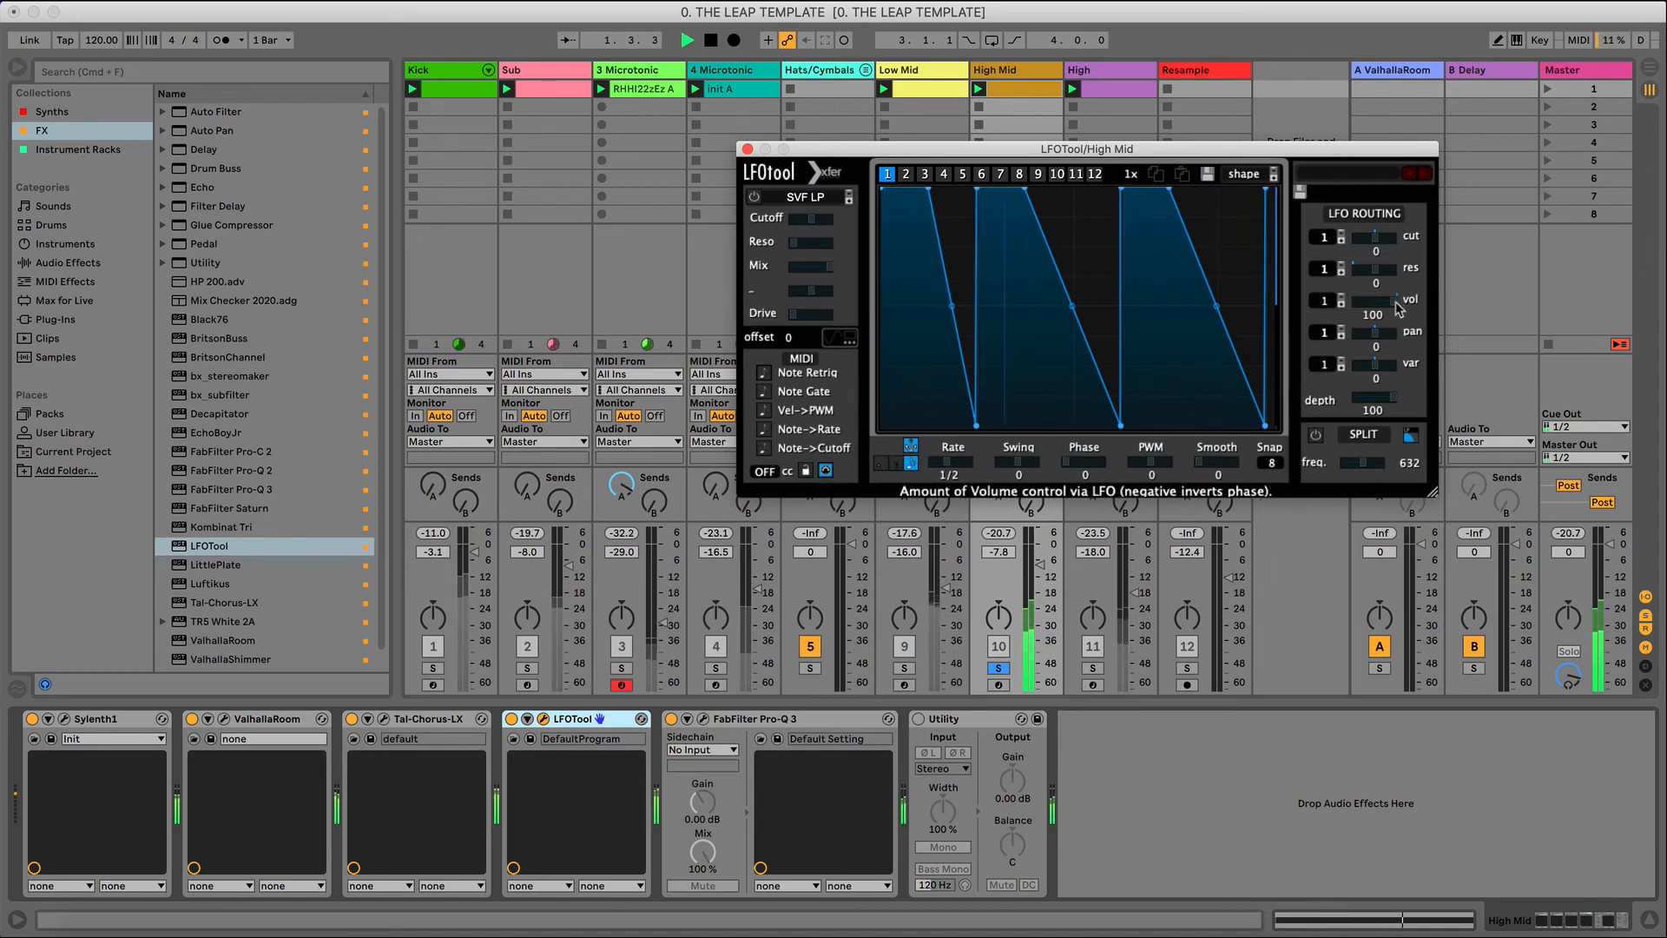
left_click_drag(1374, 300, 1356, 322)
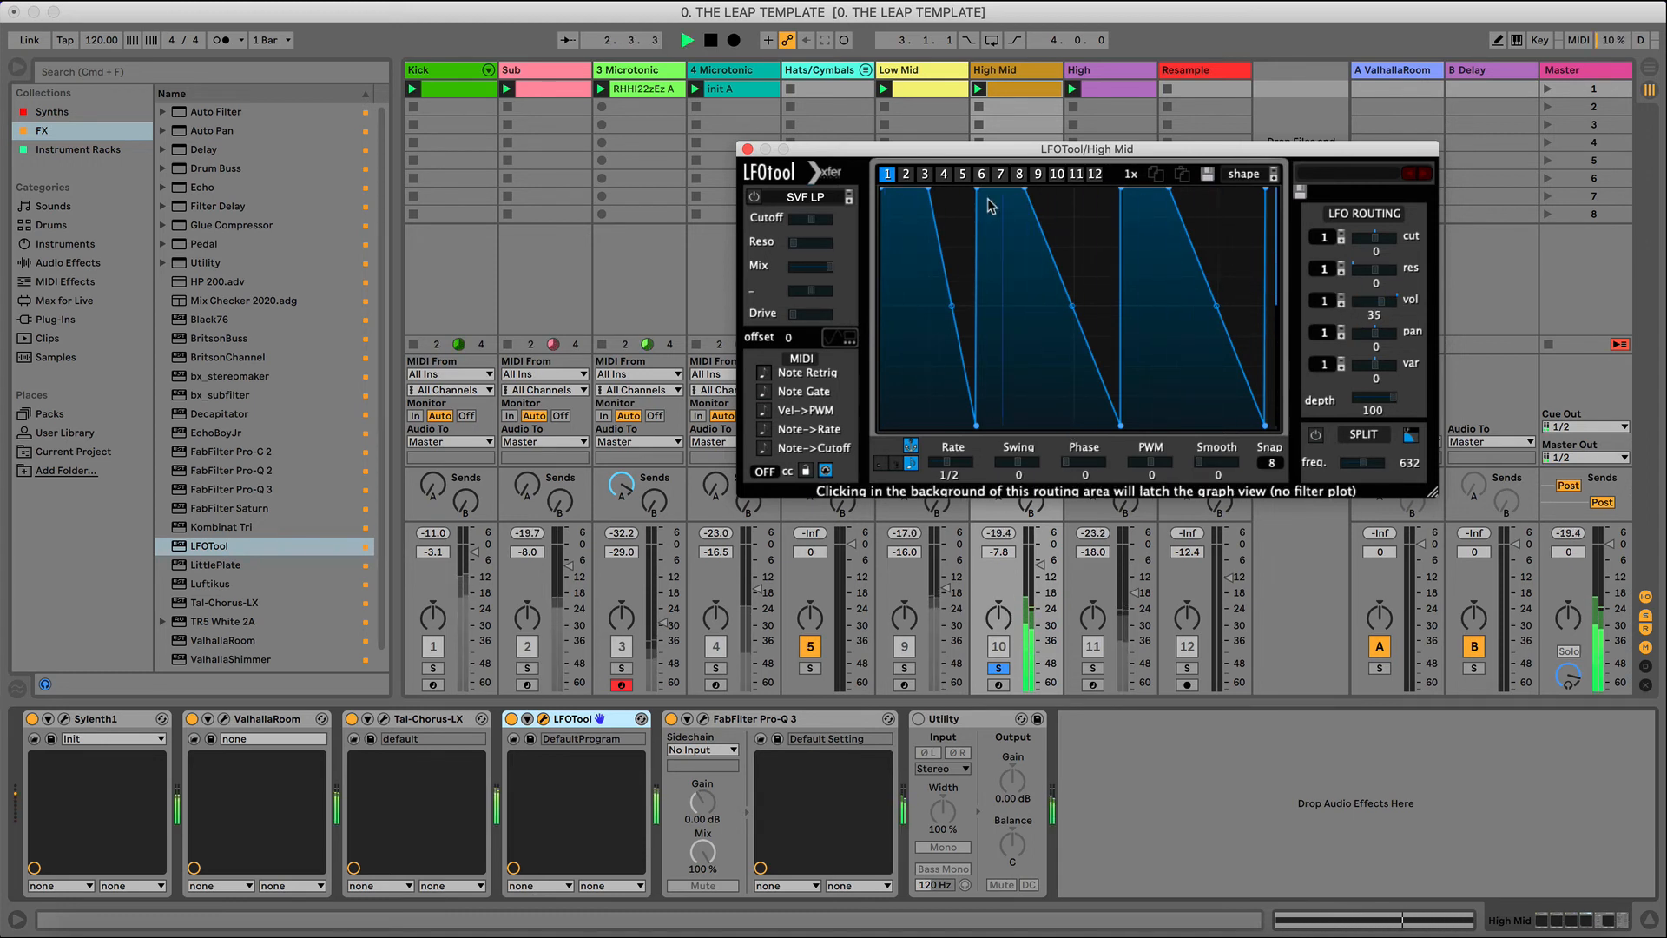
left_click(748, 149)
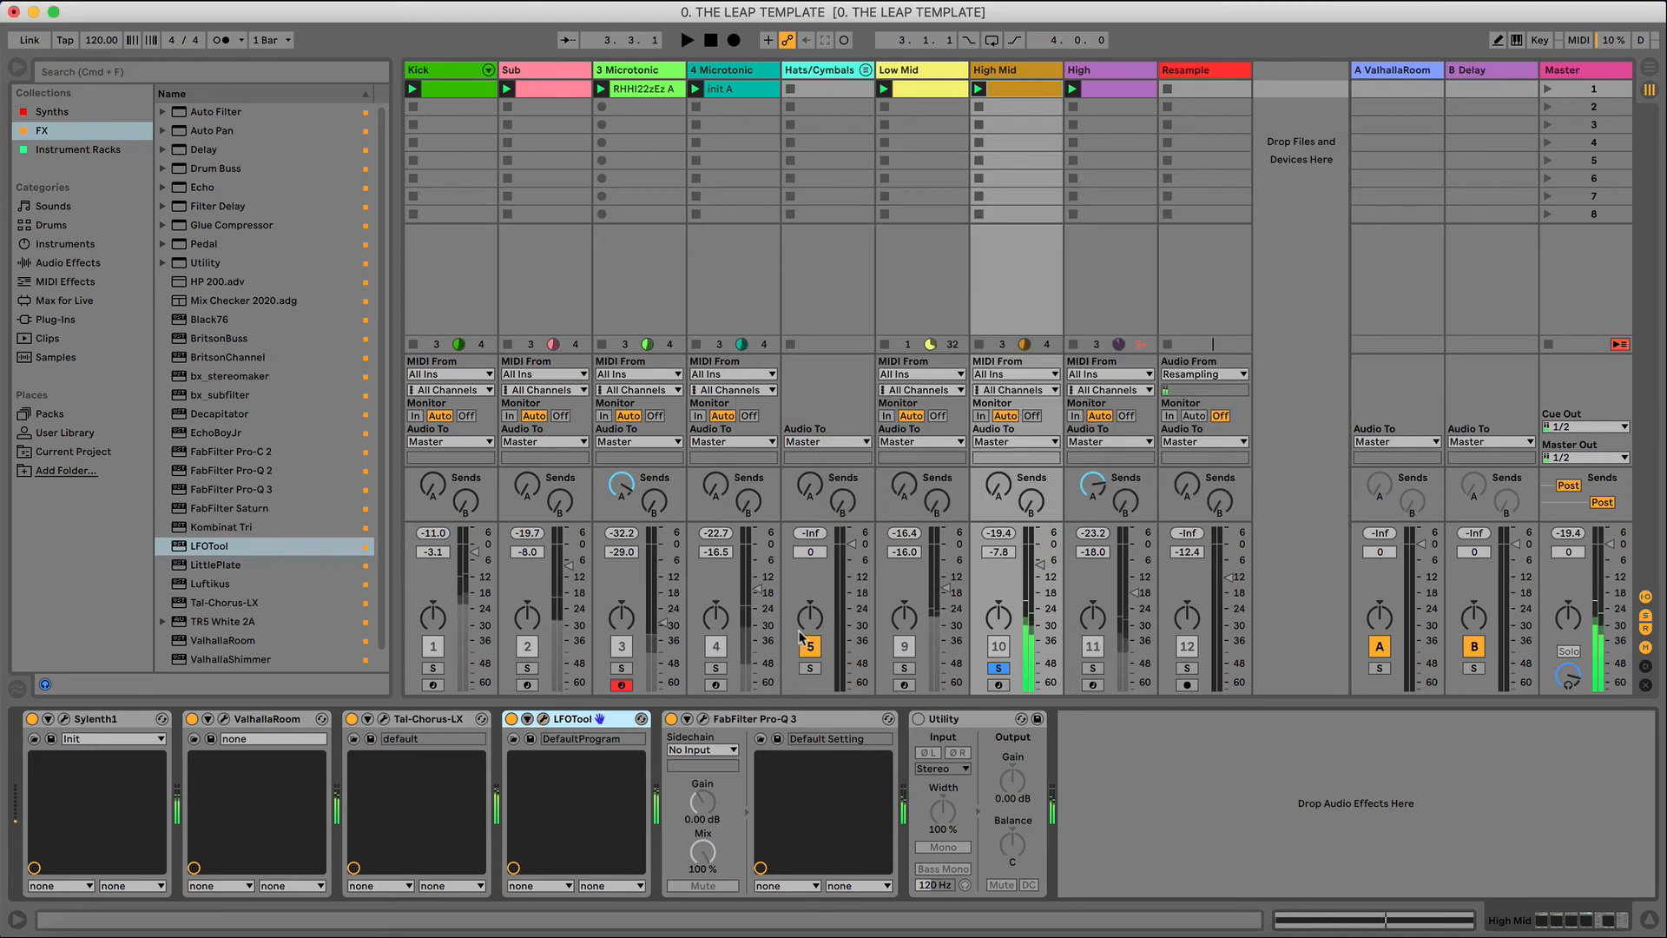
- Reopen Sylenth1 on High Mid and, in Part B, lower oscillator B2's note with its octave at 0, keeping oscillator B1's note at +2
left_click(66, 719)
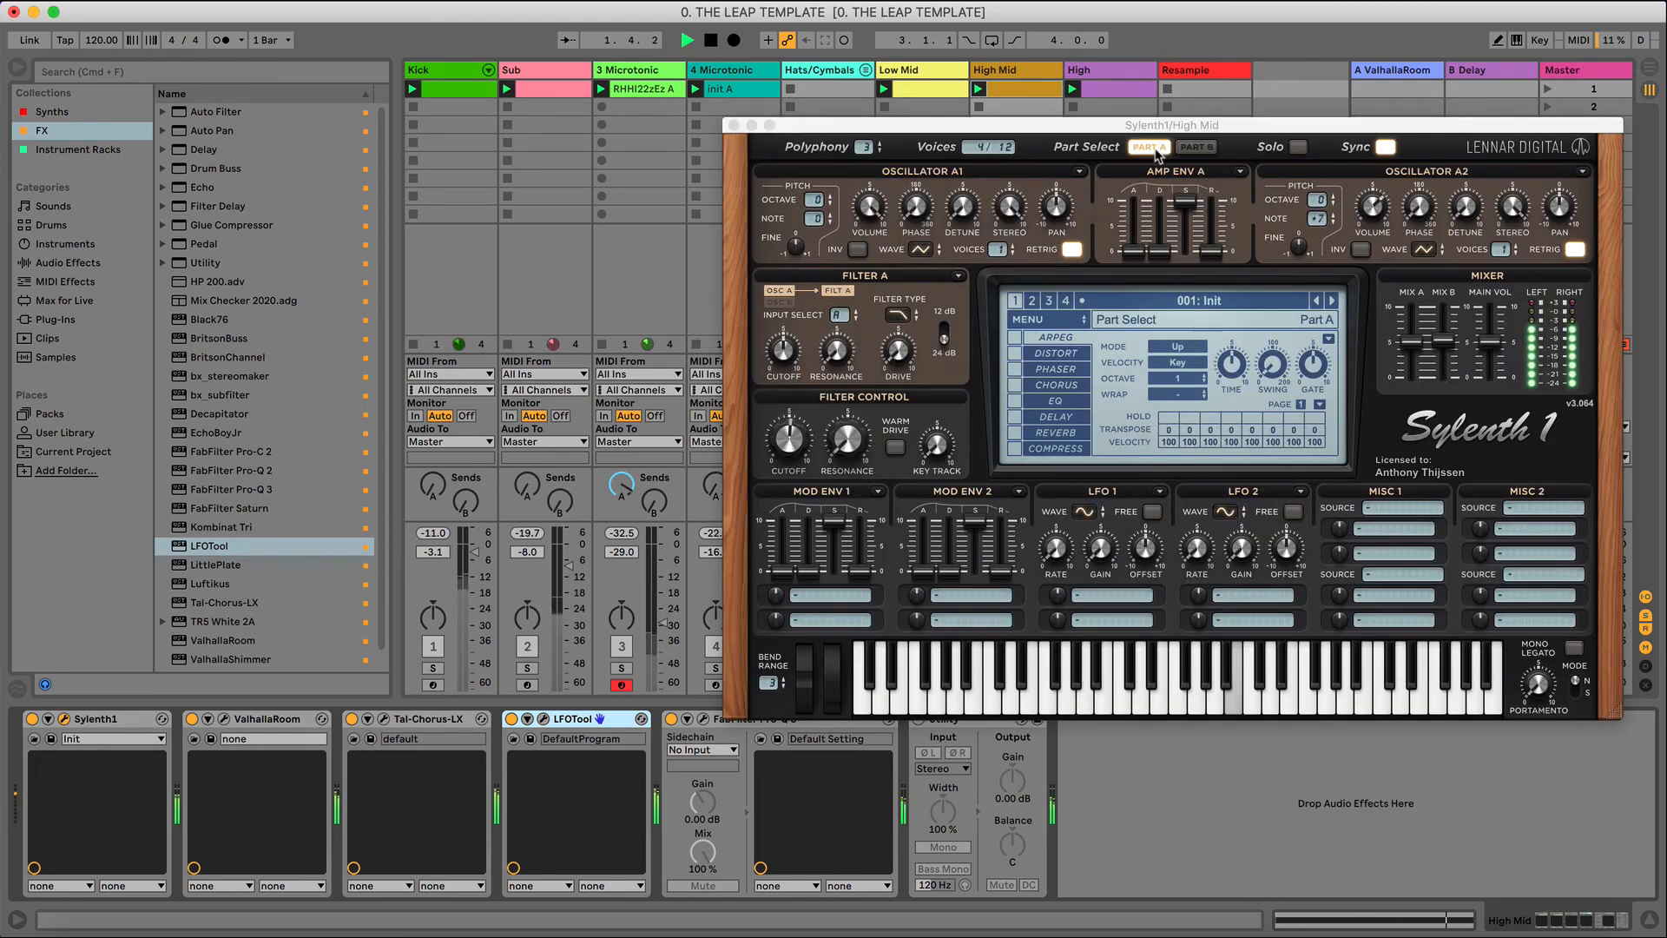
left_click(1197, 147)
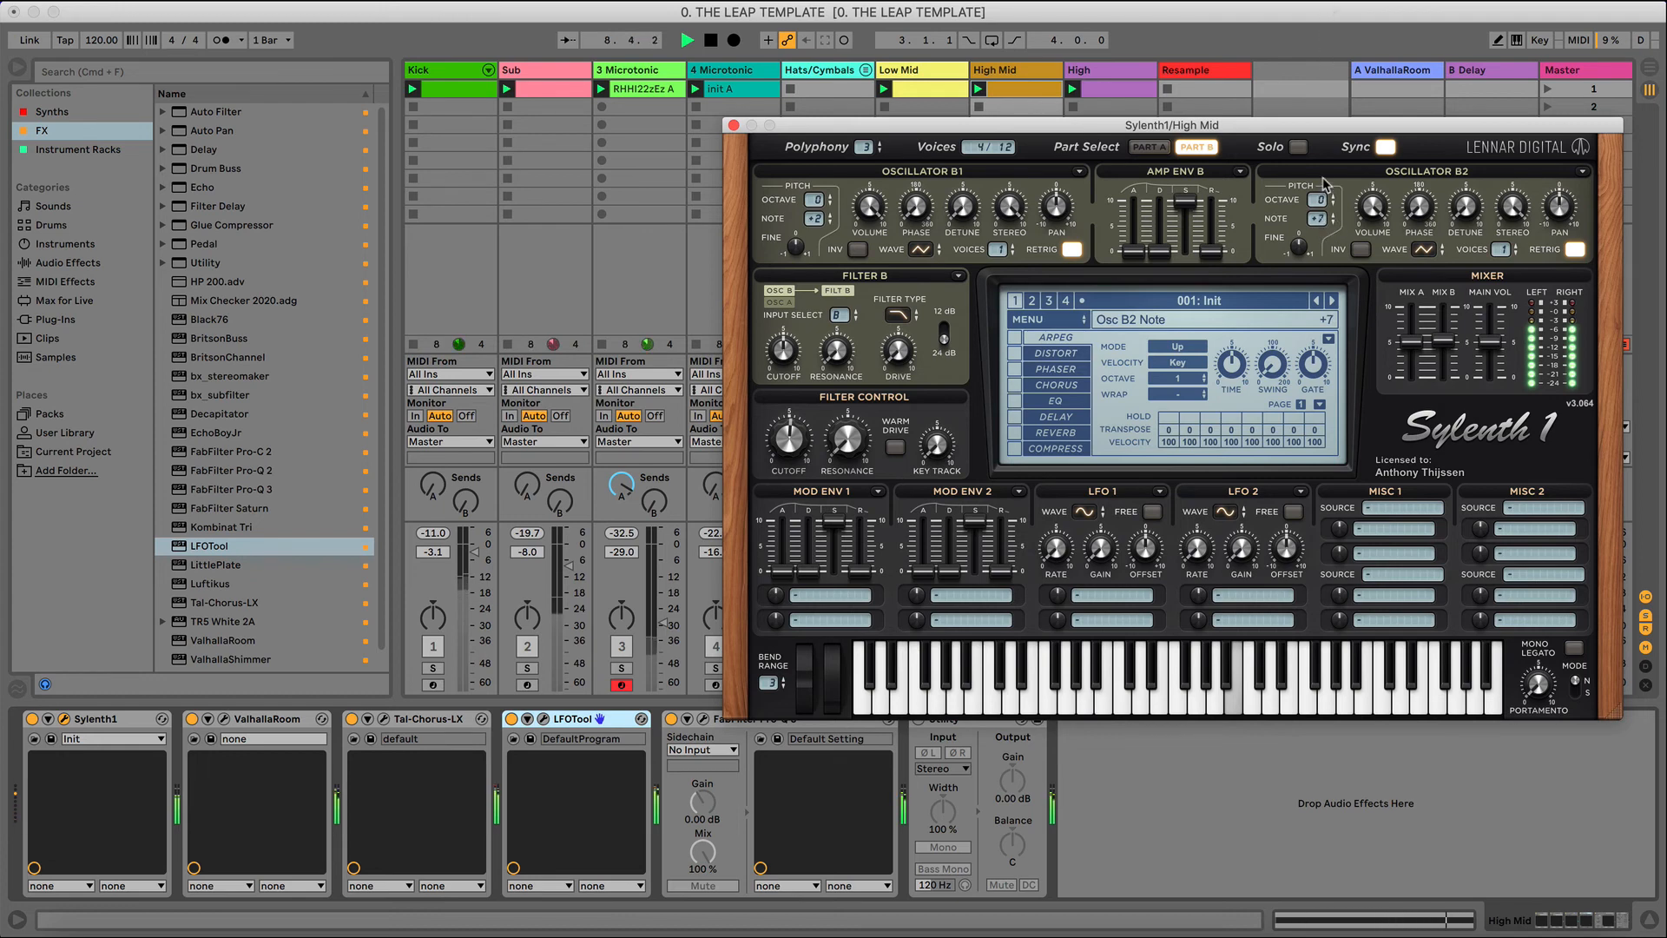
key("space")
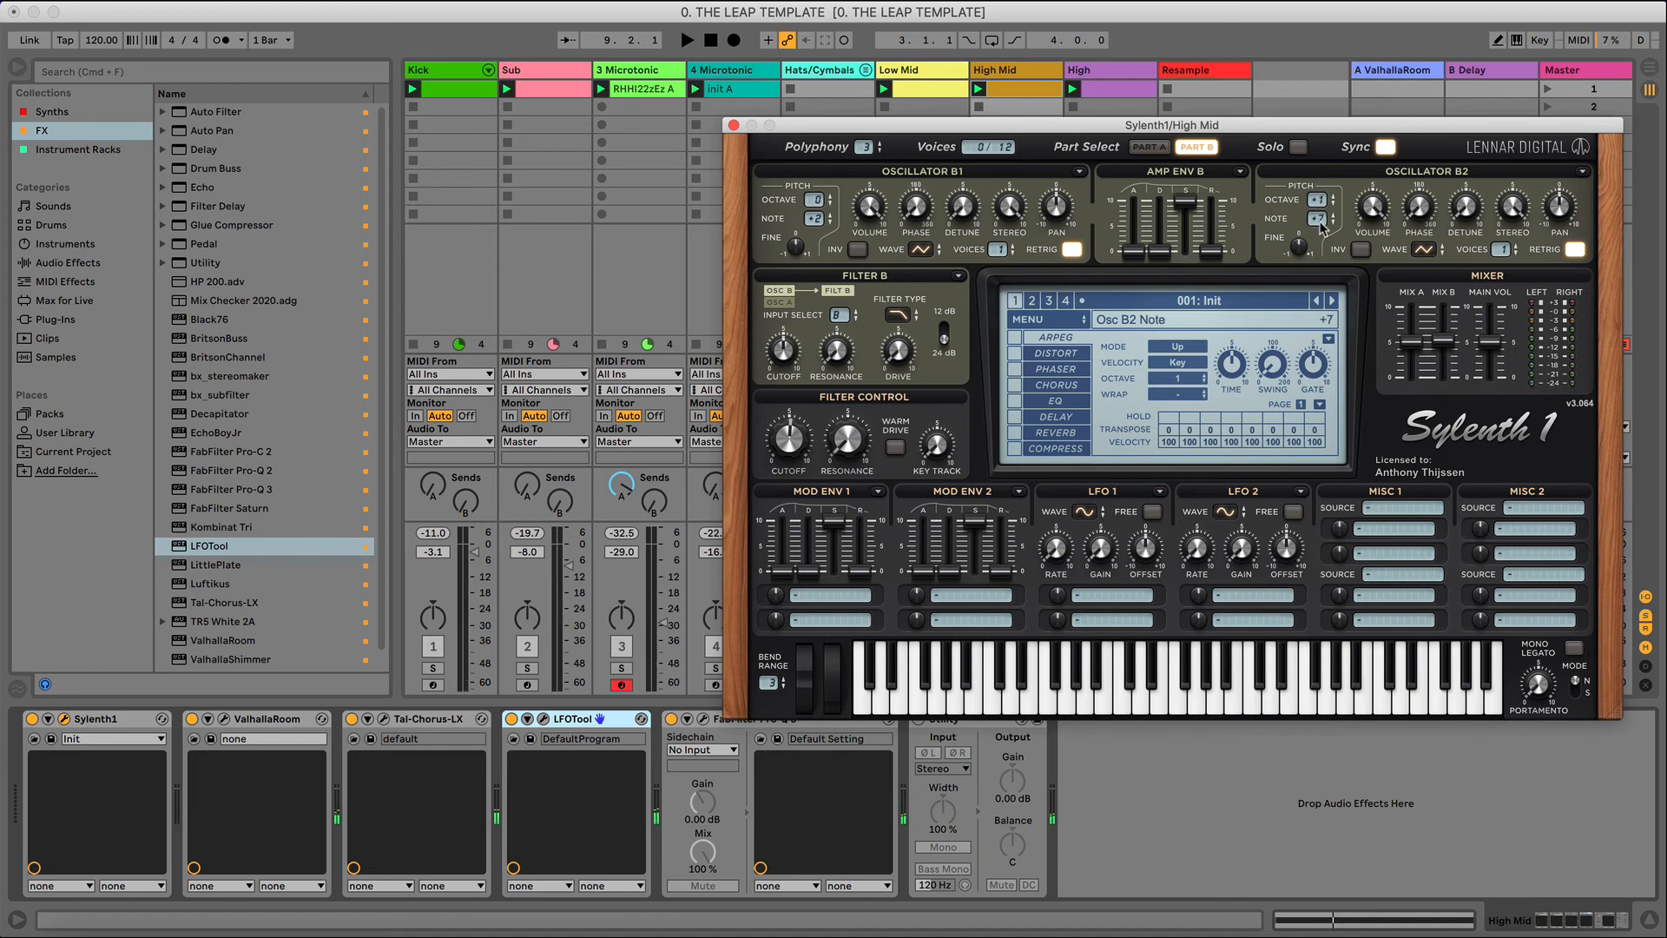
left_click_drag(1318, 219, 1315, 392)
key("space")
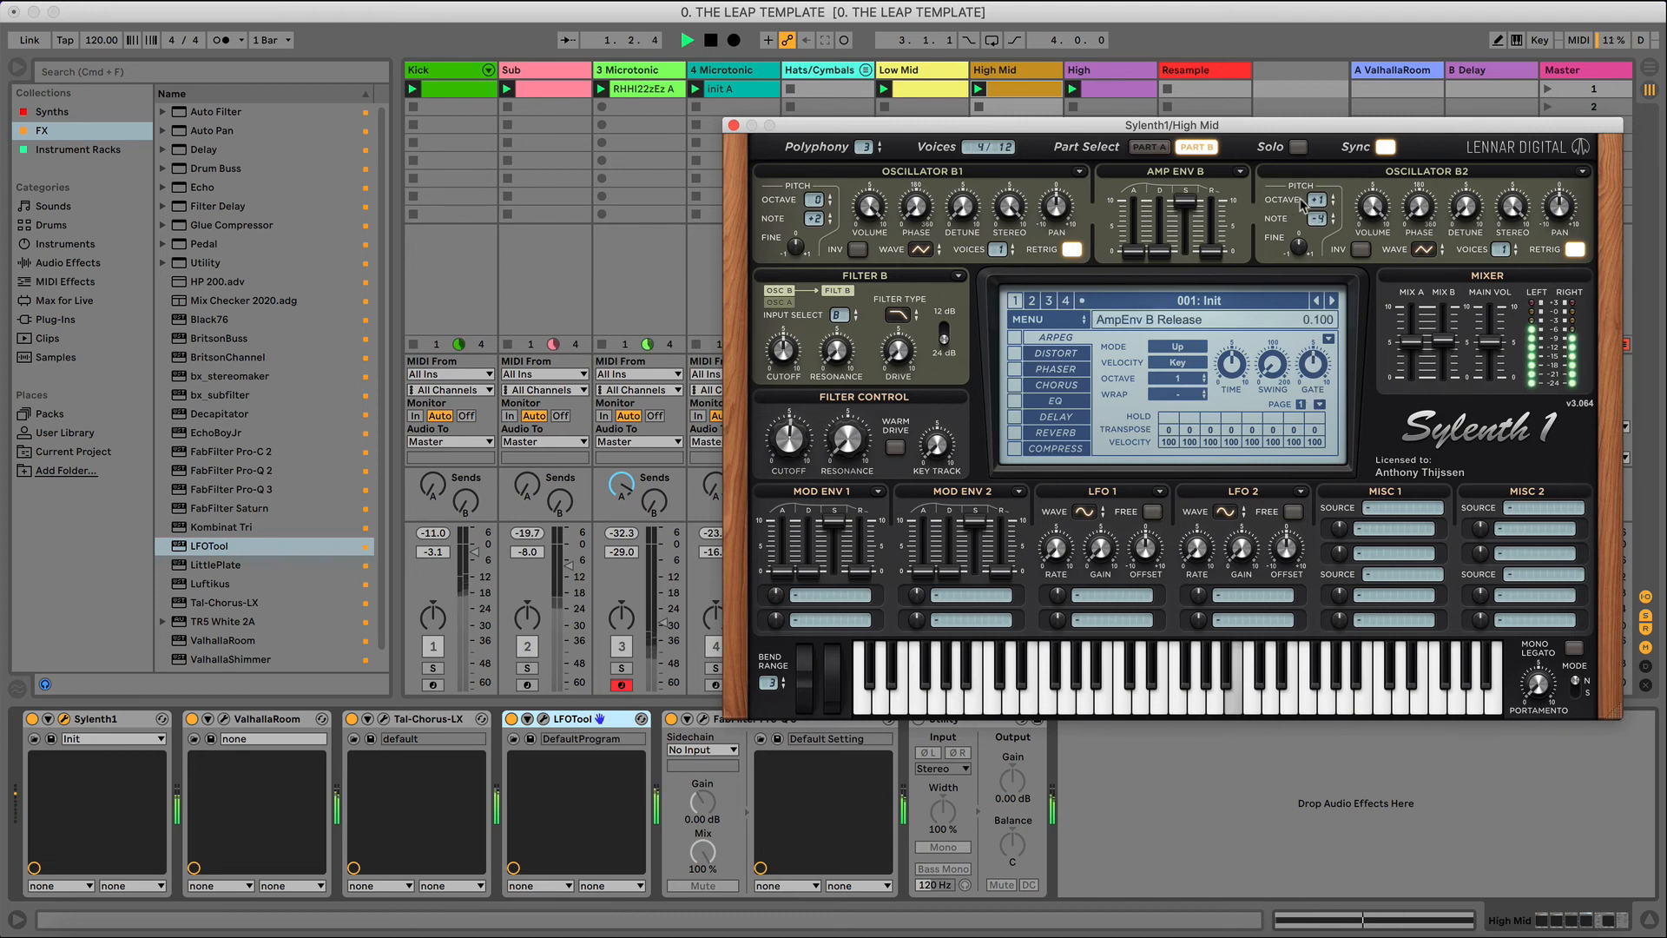
left_click_drag(1317, 200, 1315, 228)
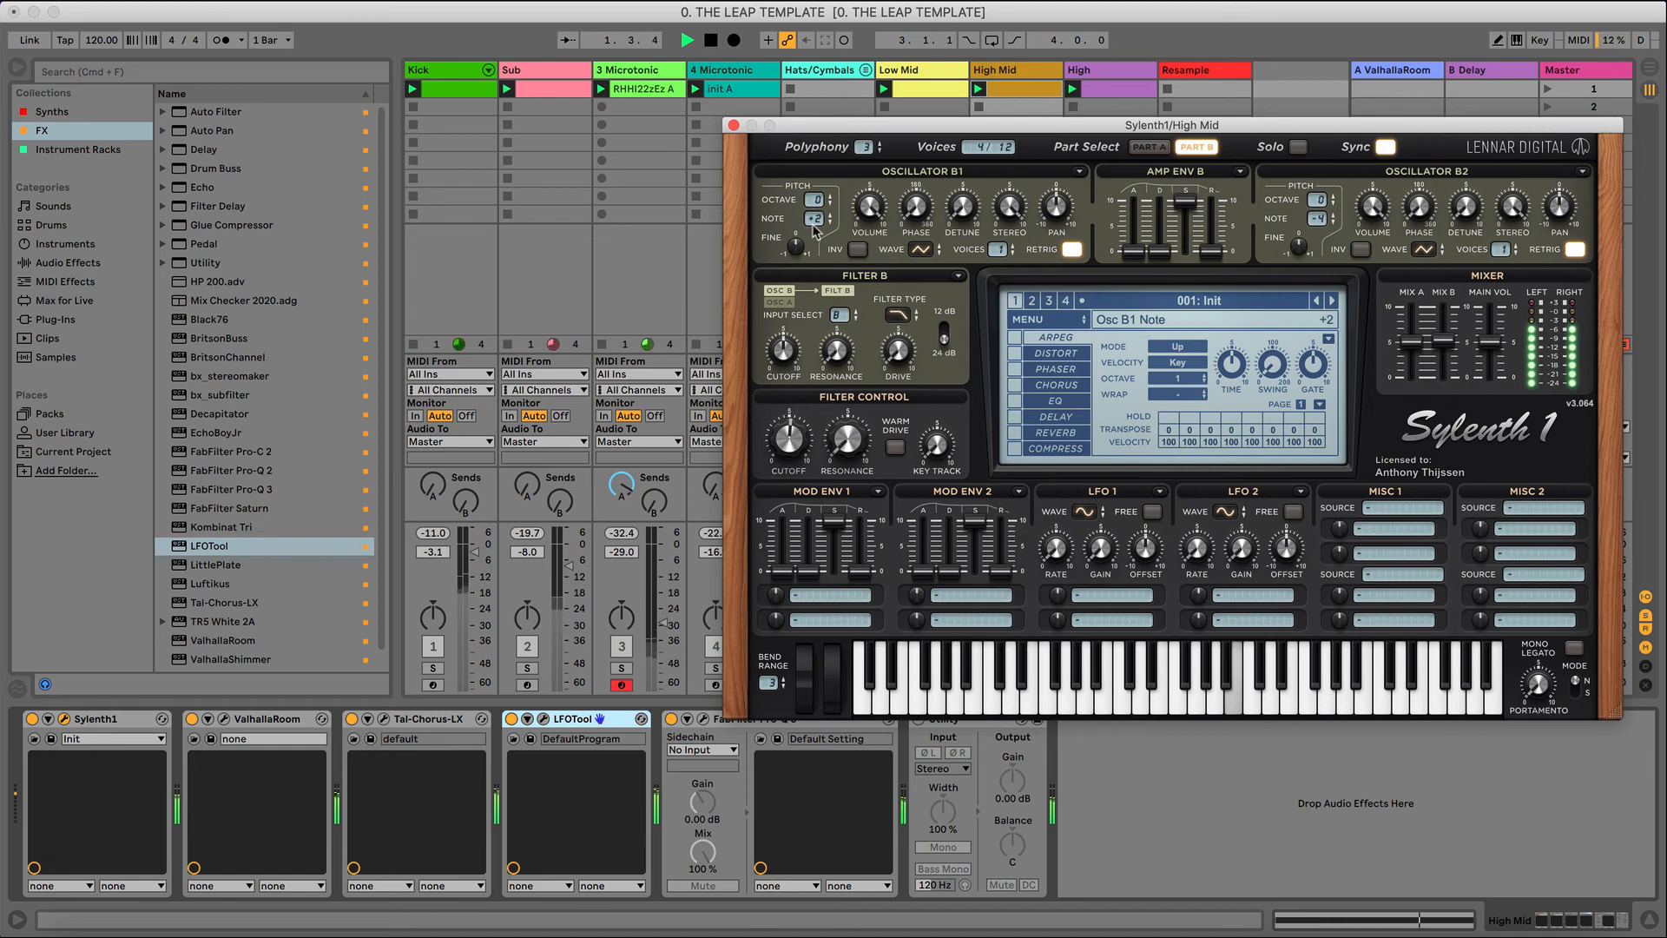
left_click_drag(815, 220, 819, 198)
key("space")
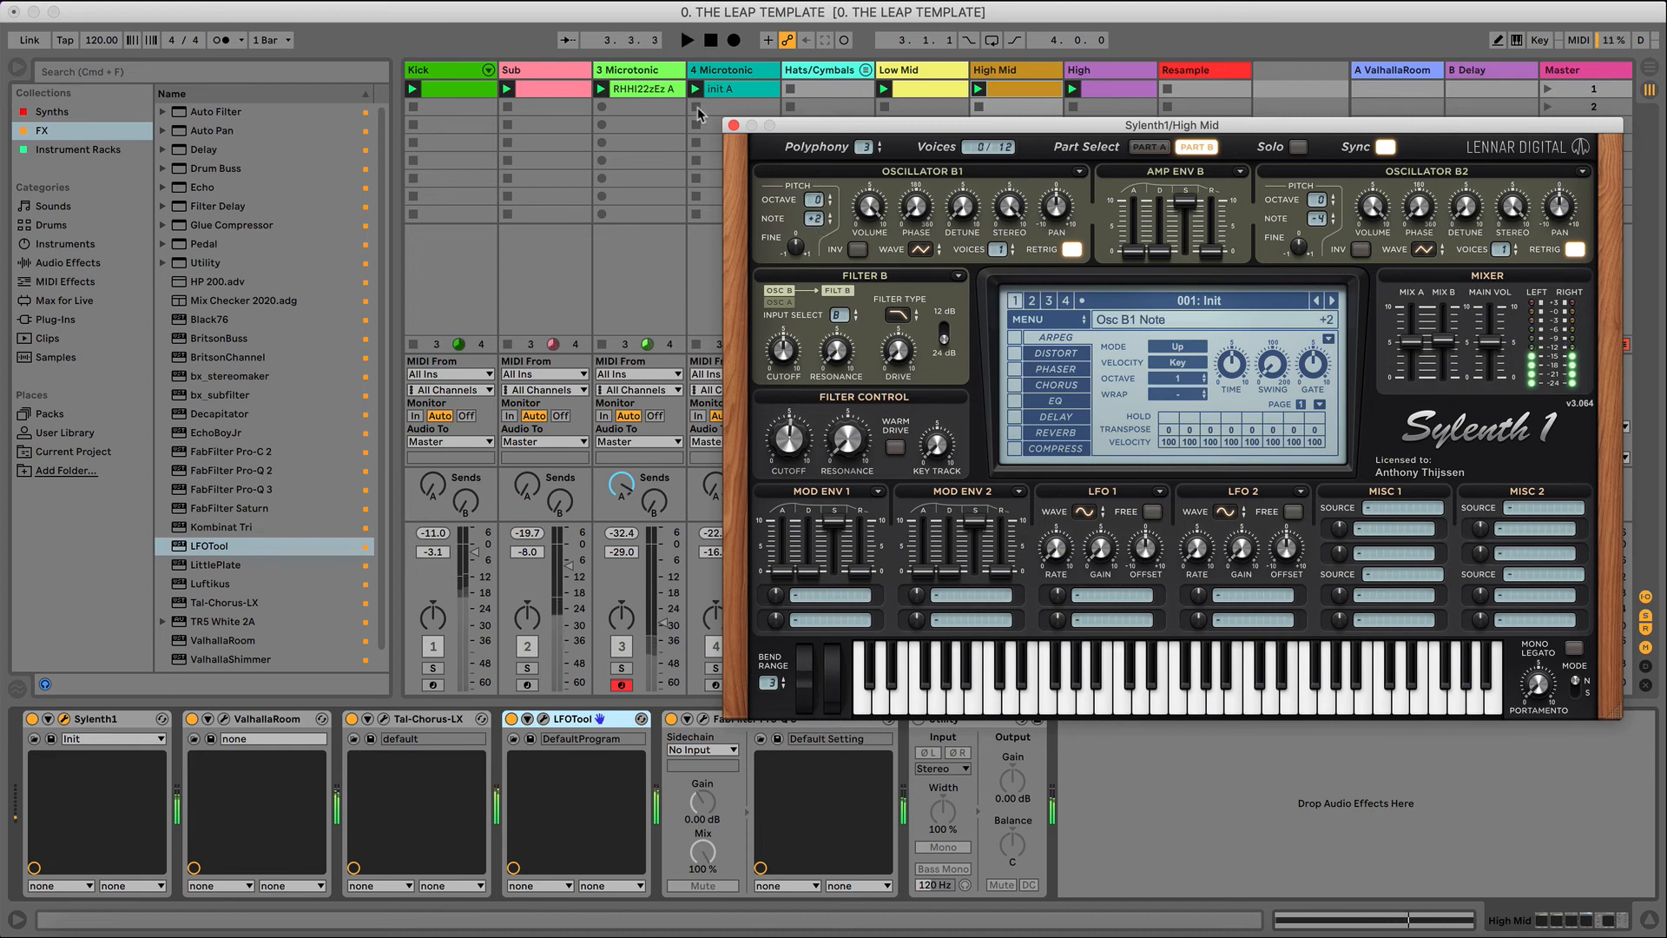
- Close Sylenth1, unsolo the High Mid track, and raise its volume to about -7 dB while the full mix plays
key("space")
left_click(733, 125)
key("space")
left_click(999, 669)
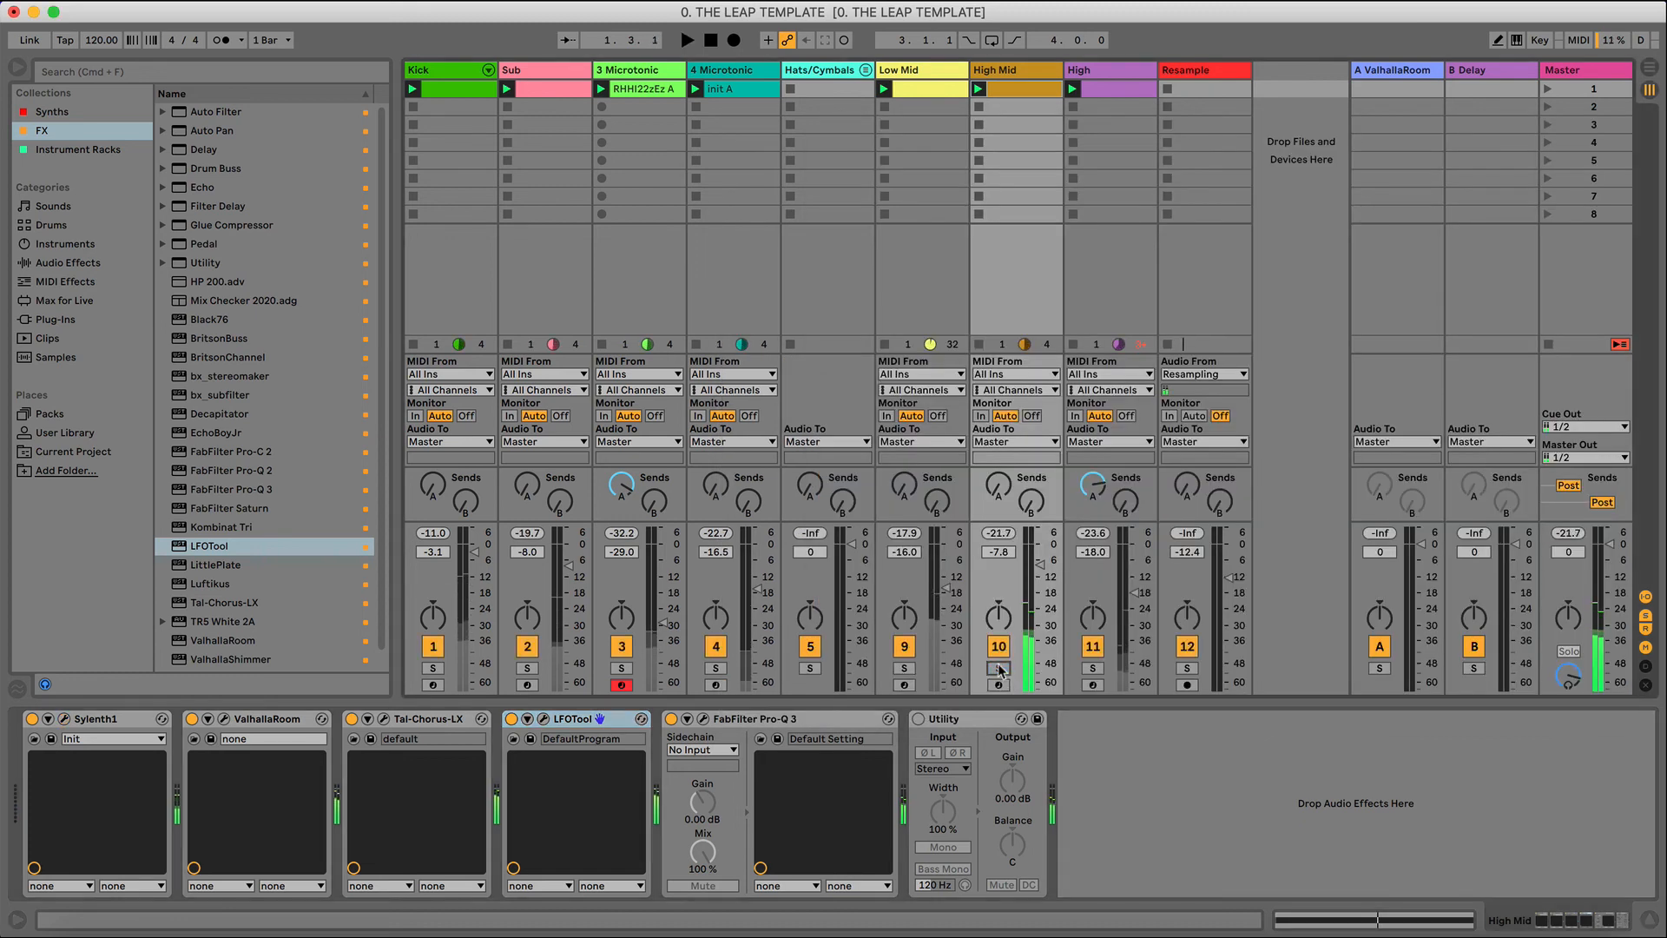
key("space")
left_click_drag(1039, 570, 1039, 560)
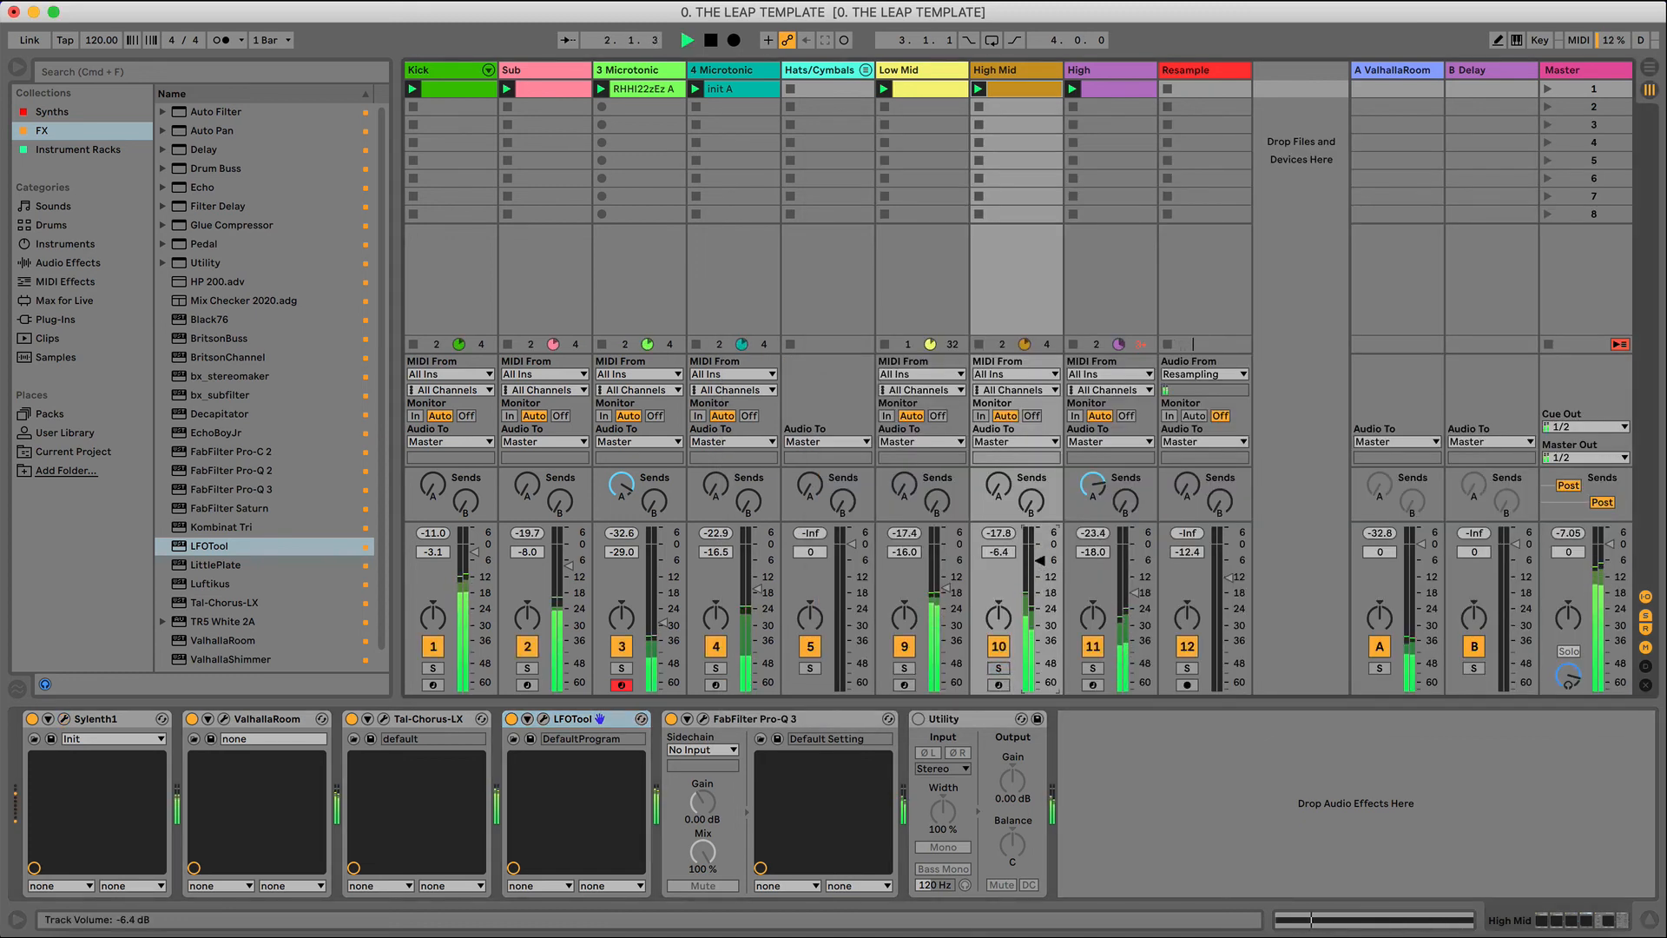
- Reopen Sylenth1 on High Mid and raise the Filter Control cutoff to about 6.2 during playback
left_click(64, 718)
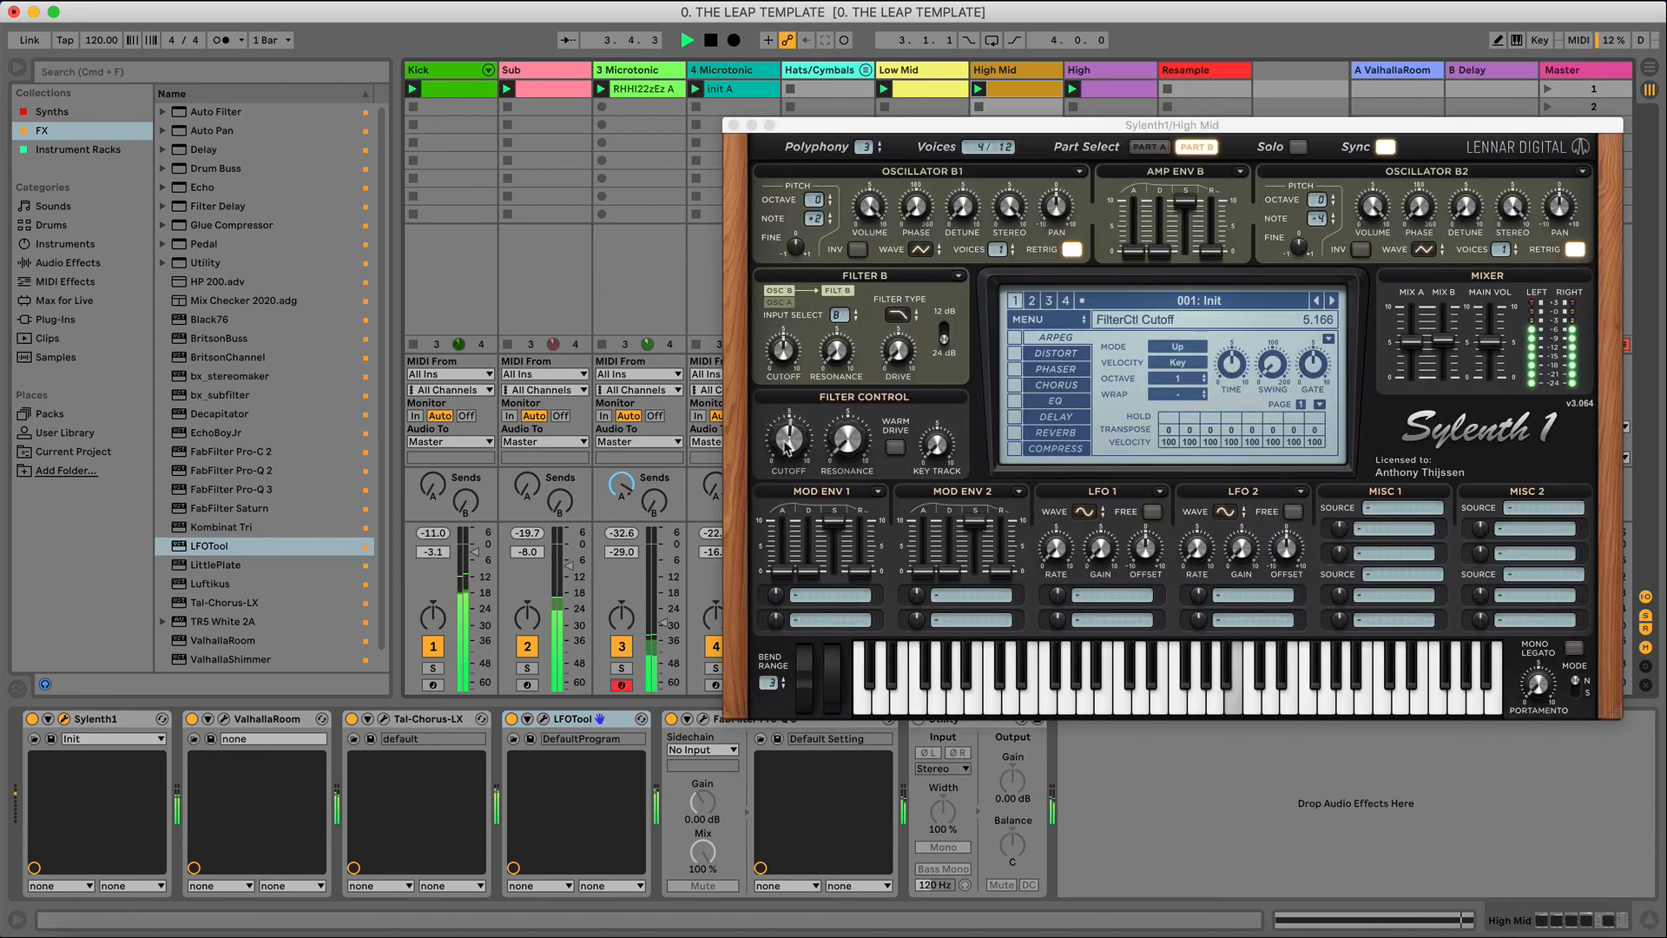
left_click_drag(786, 446, 787, 415)
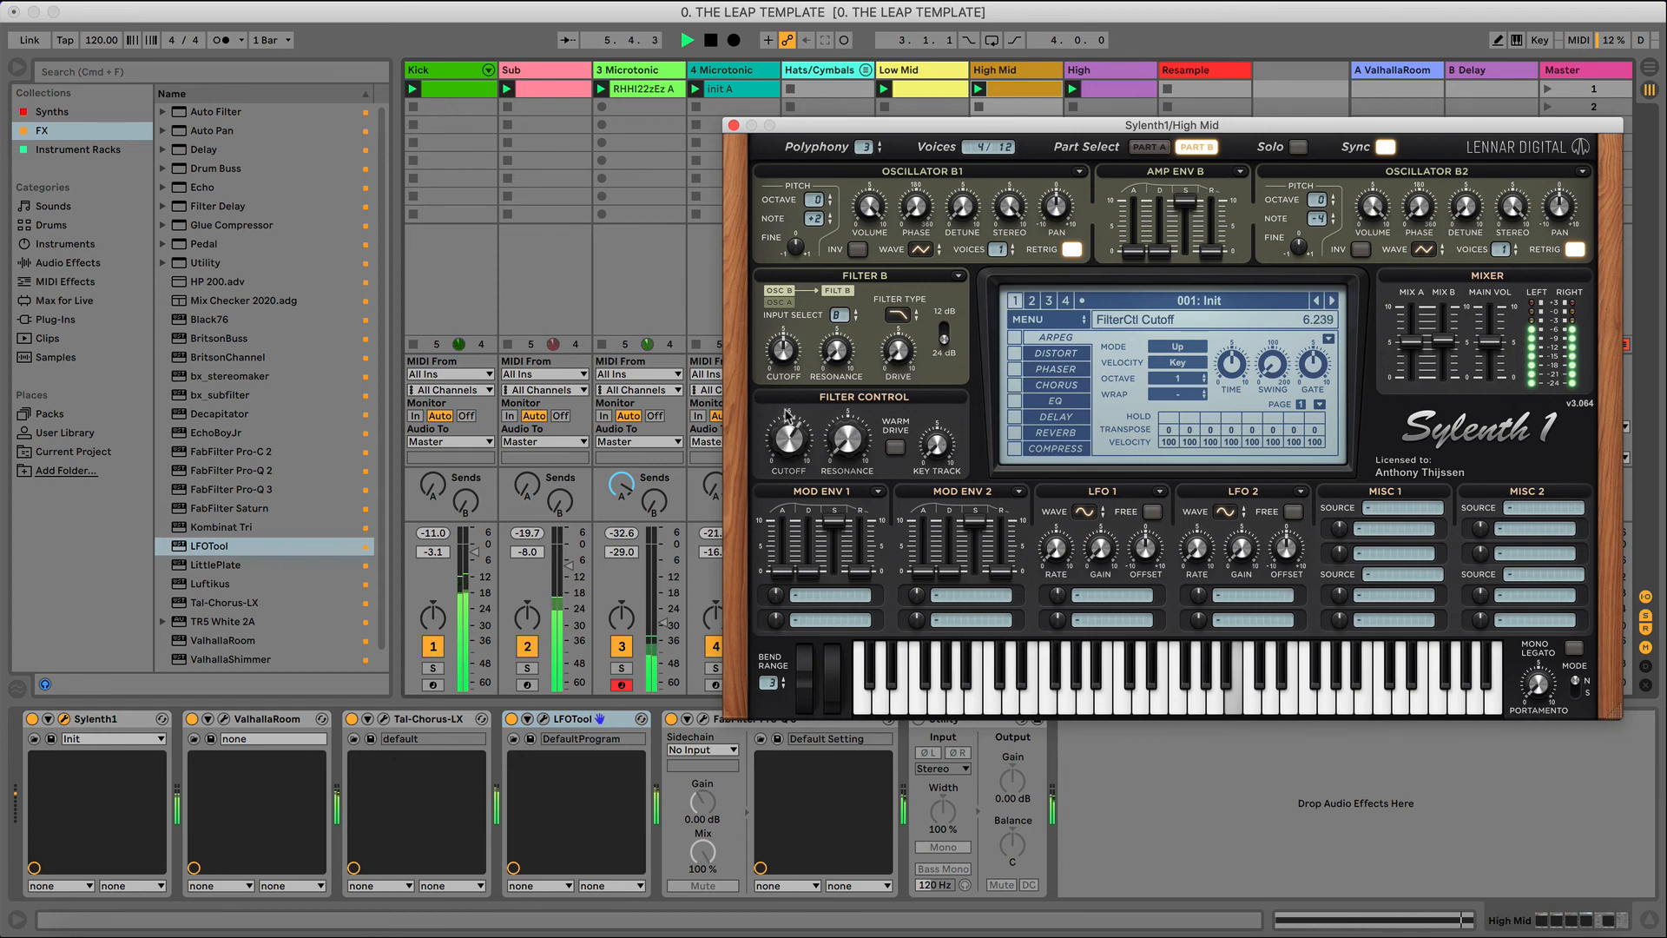
key("space")
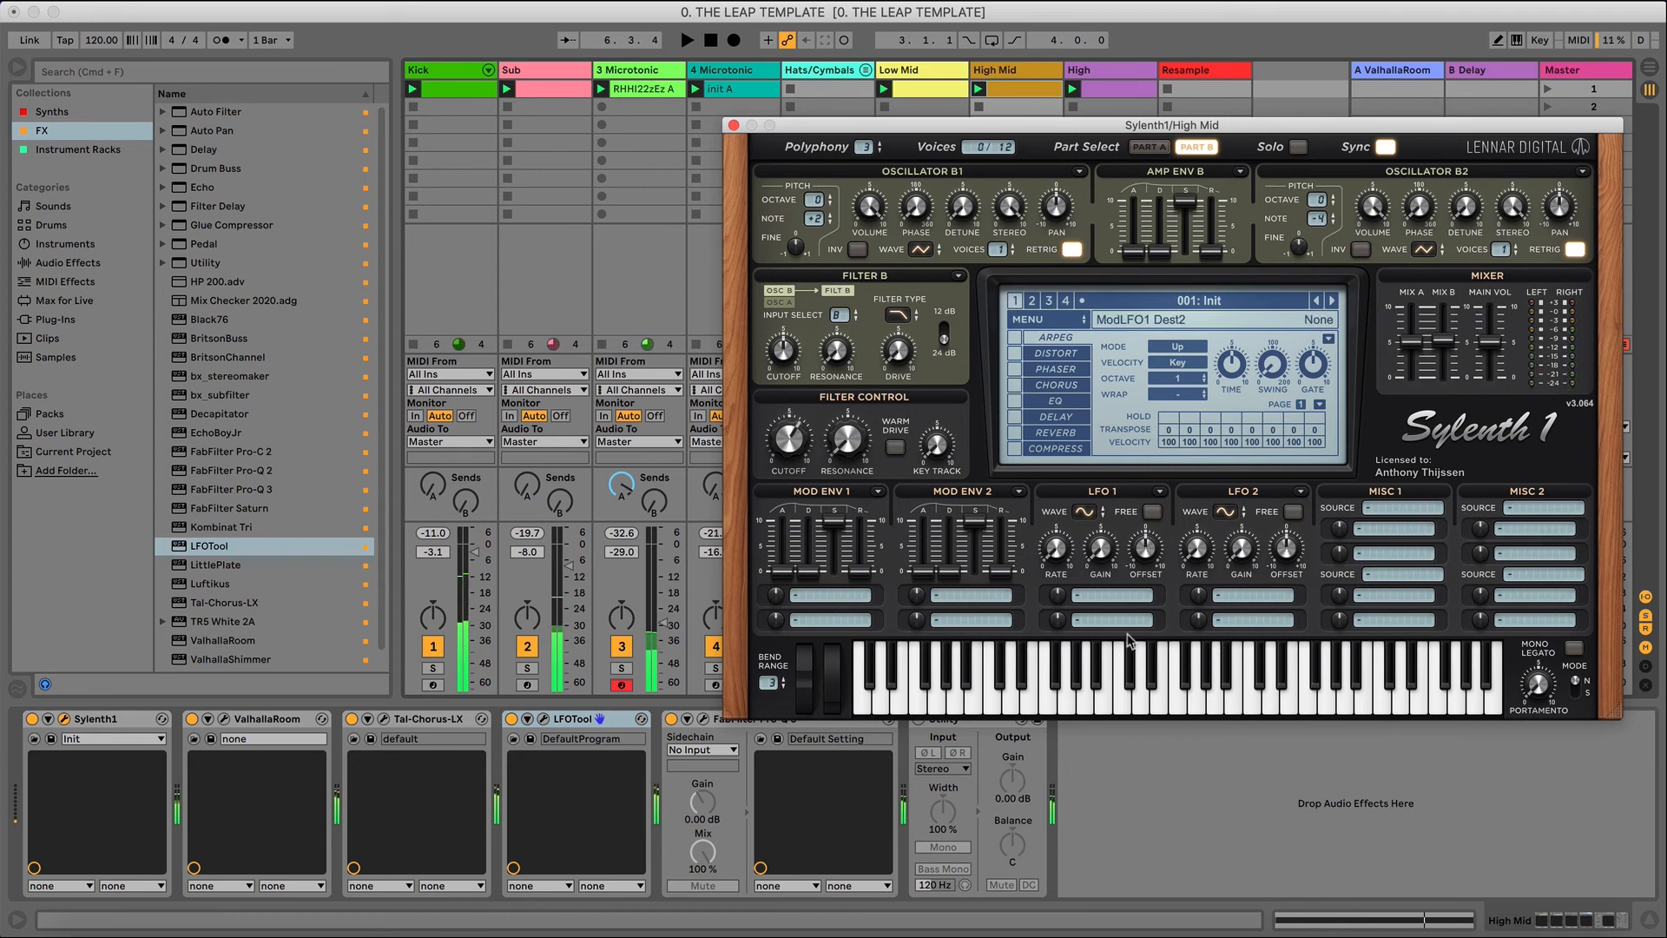
- Assign LFO 1's first destination in Sylenth1 to Cutoff A and B and raise the LFO 1 gain
left_click(1119, 597)
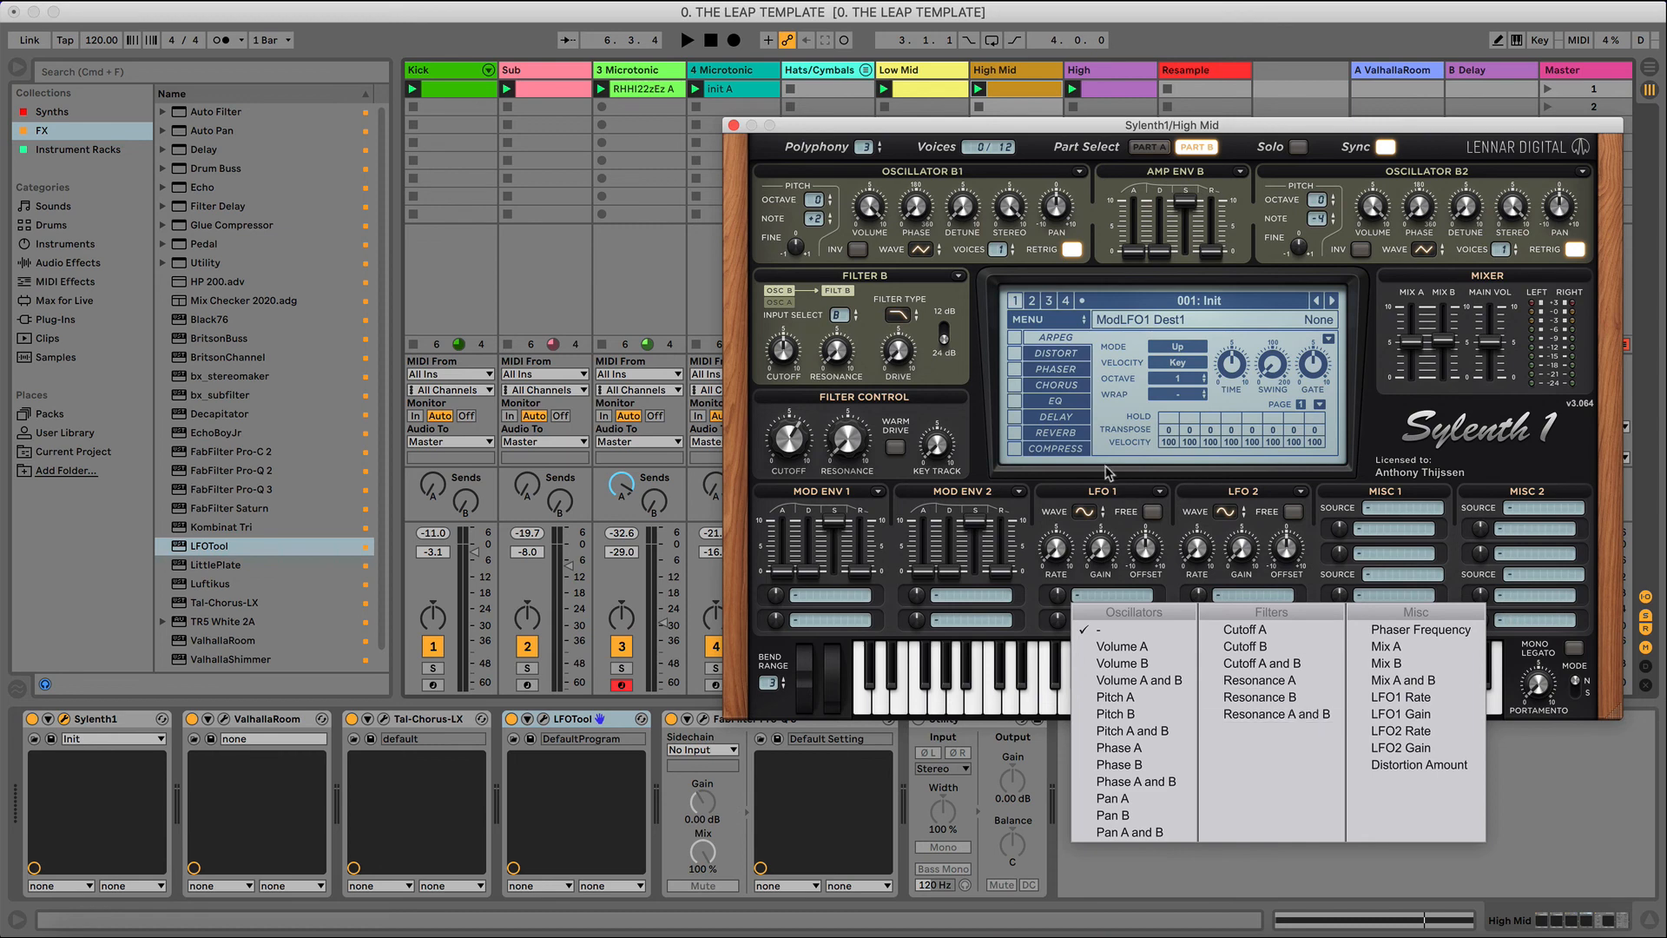
left_click(1117, 580)
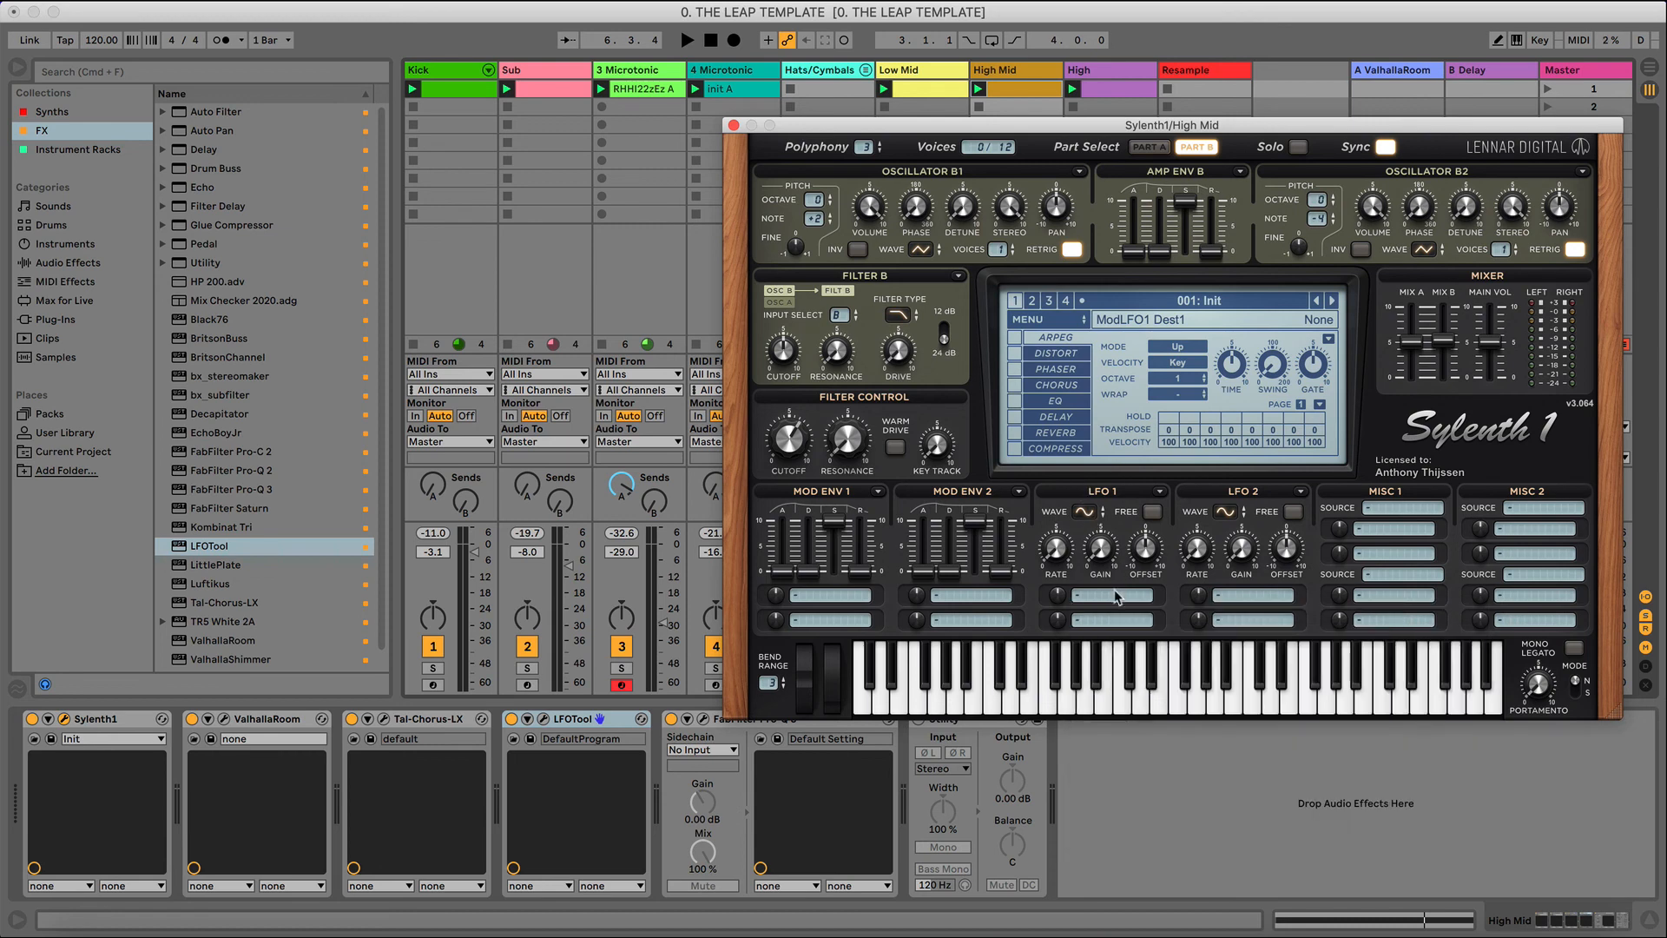
left_click(1118, 597)
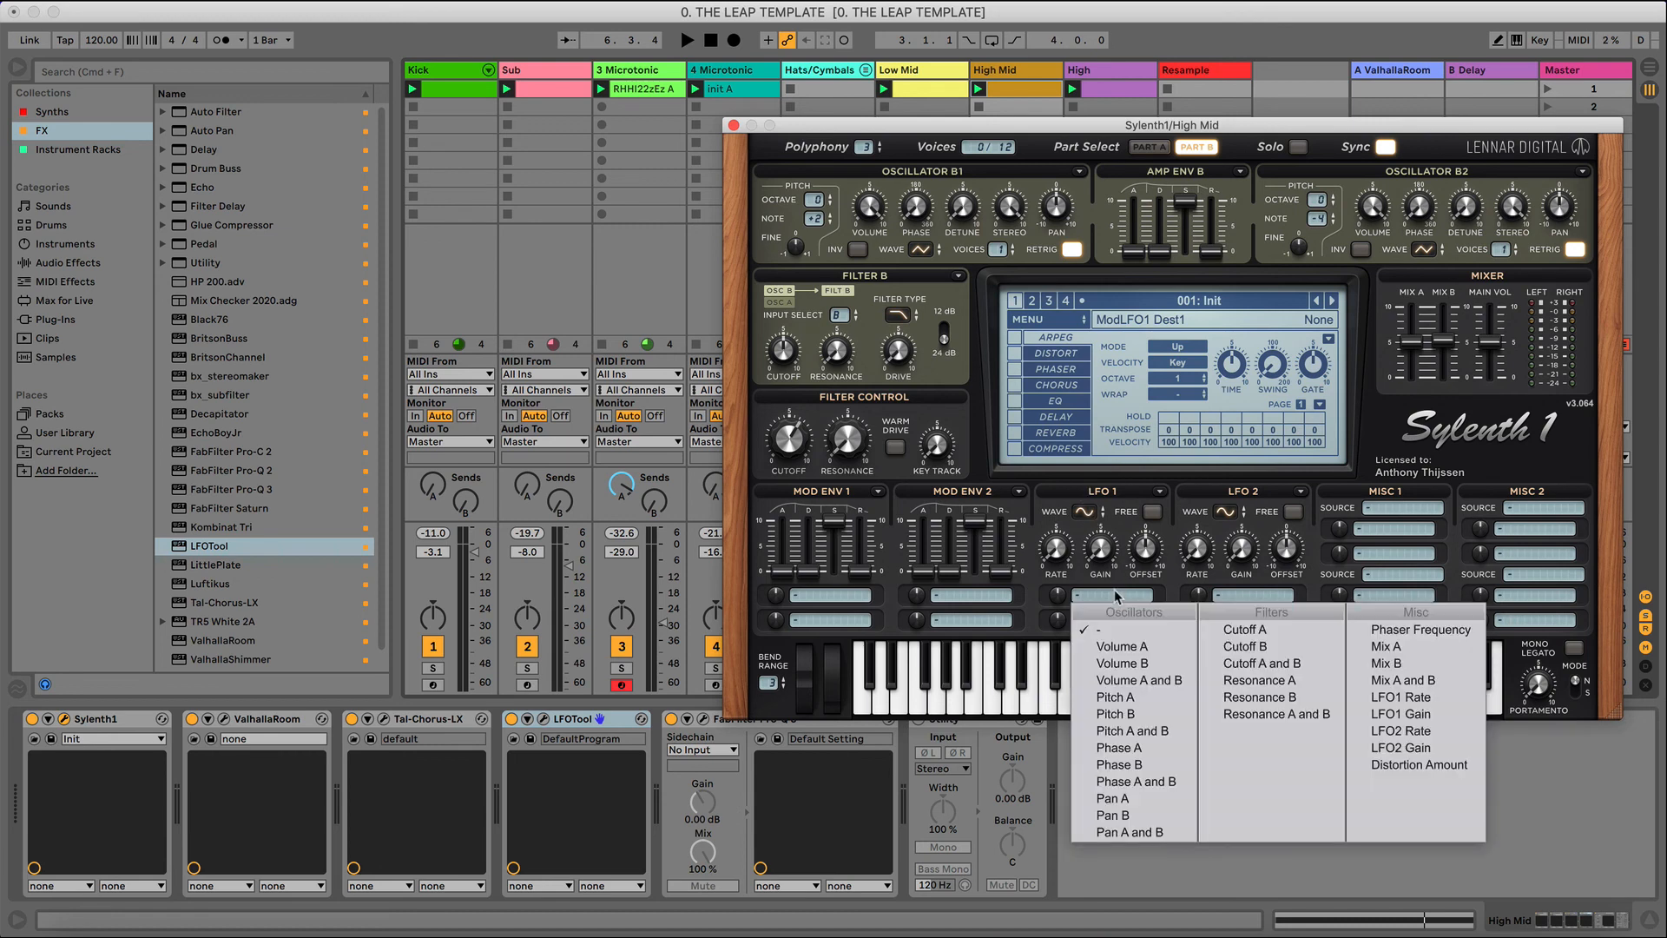
left_click(1254, 663)
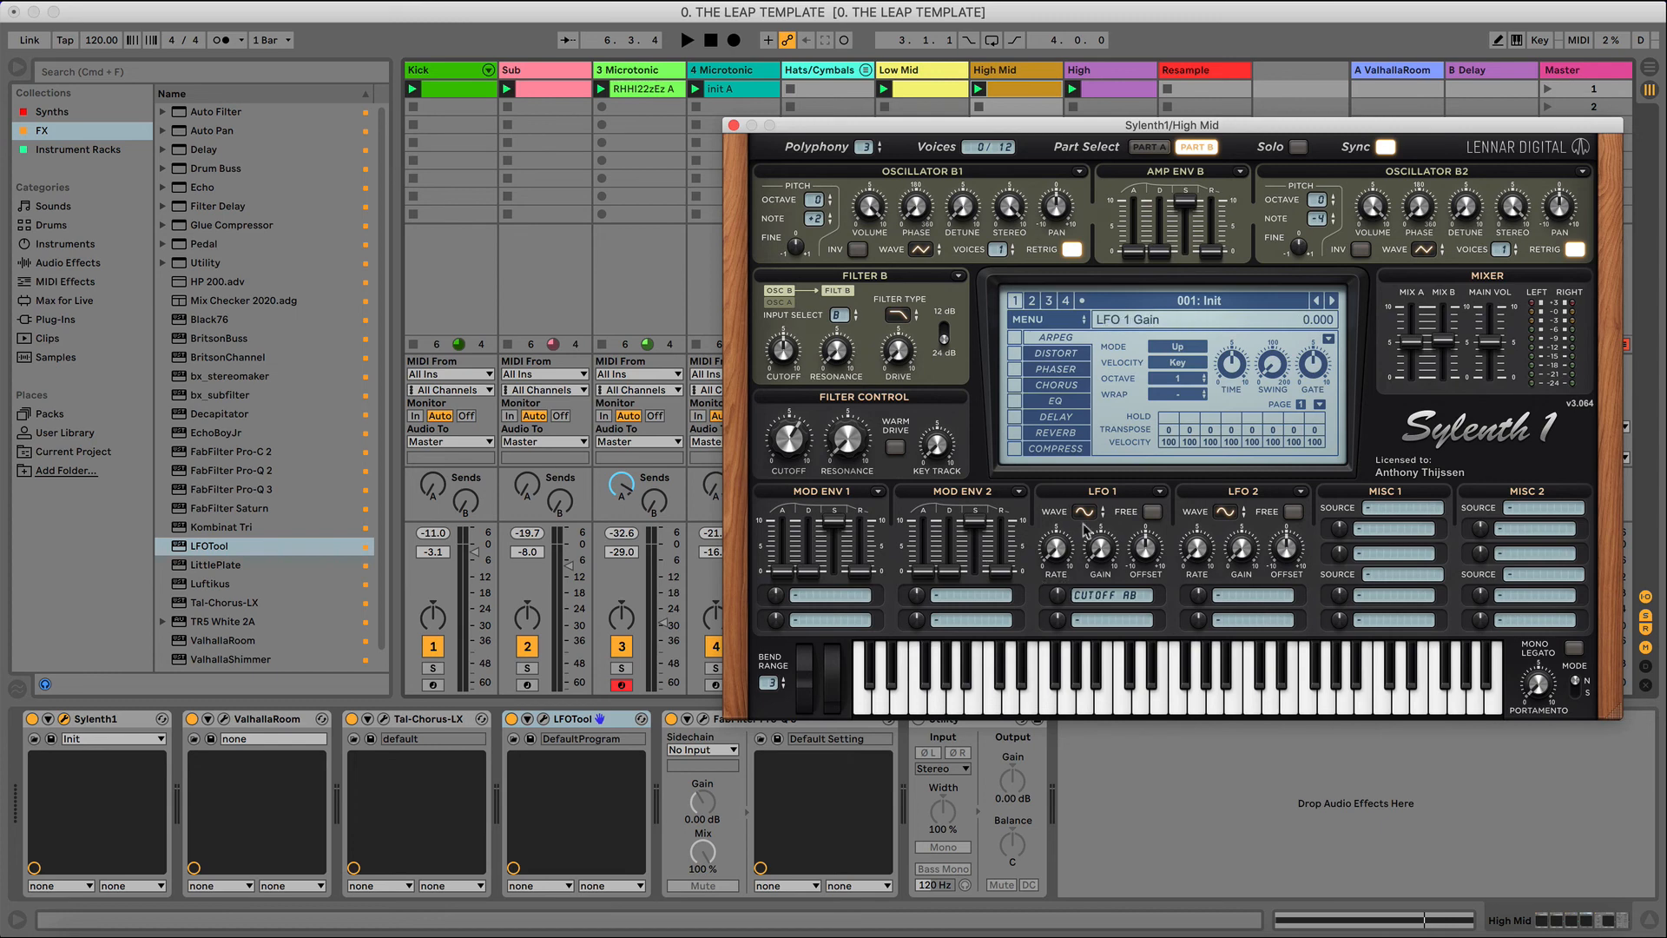
left_click_drag(1096, 554, 1073, 291)
- Turn off tempo sync in Sylenth1, and hide the browser while the full mix plays
left_click(1385, 146)
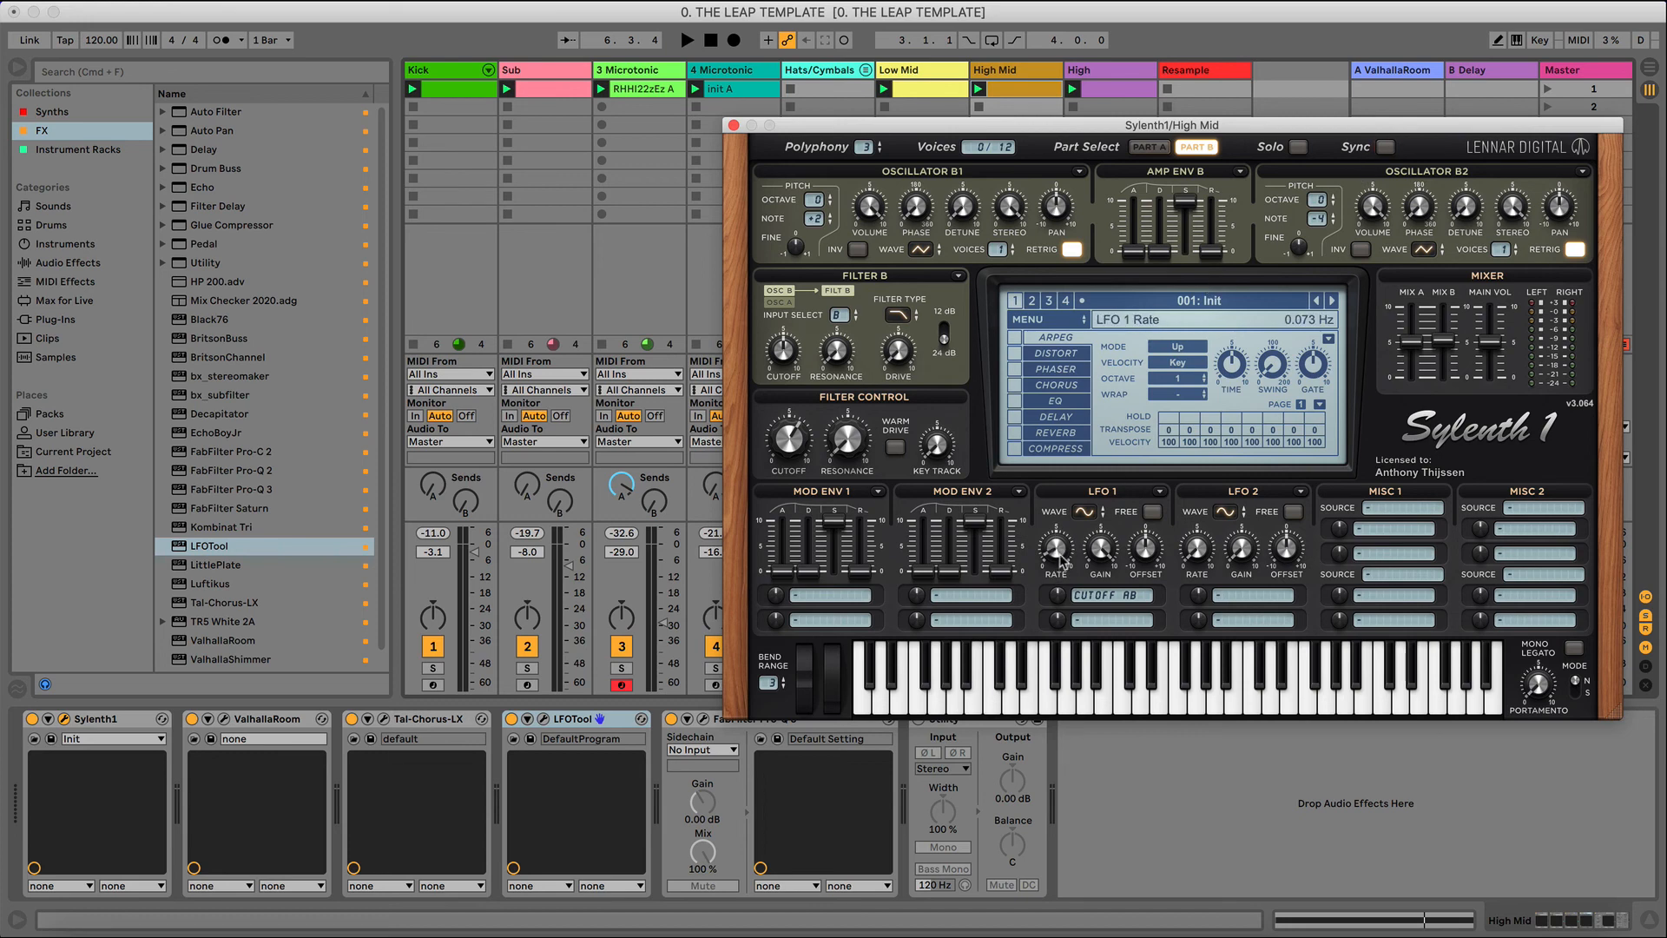
key("space")
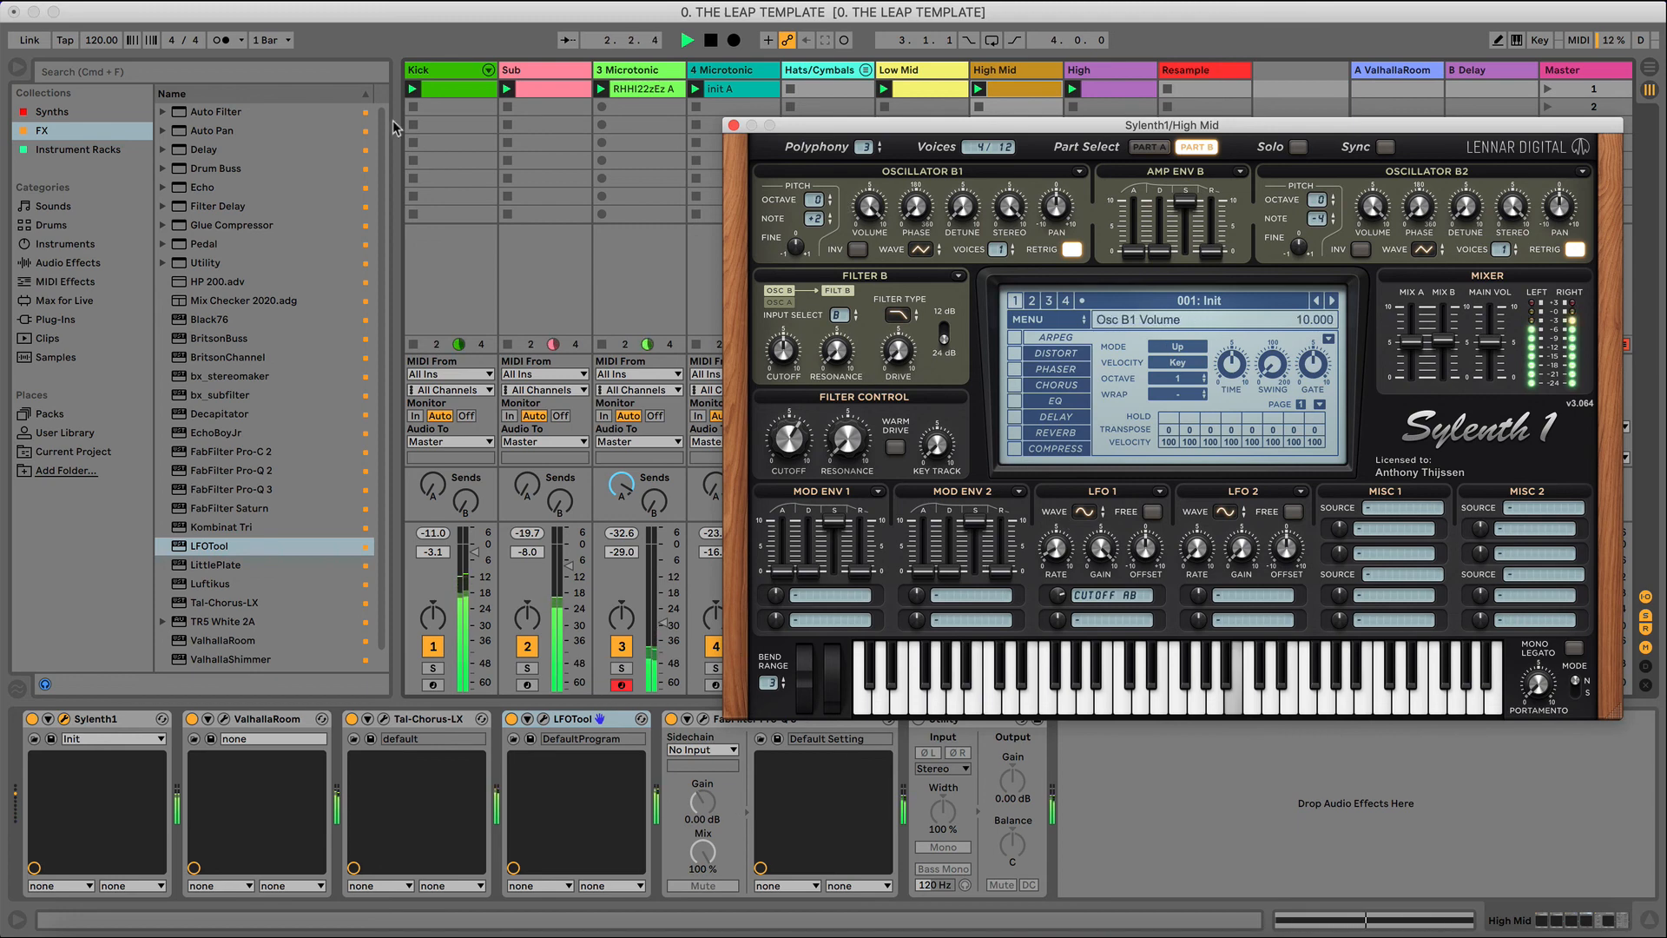
left_click(17, 67)
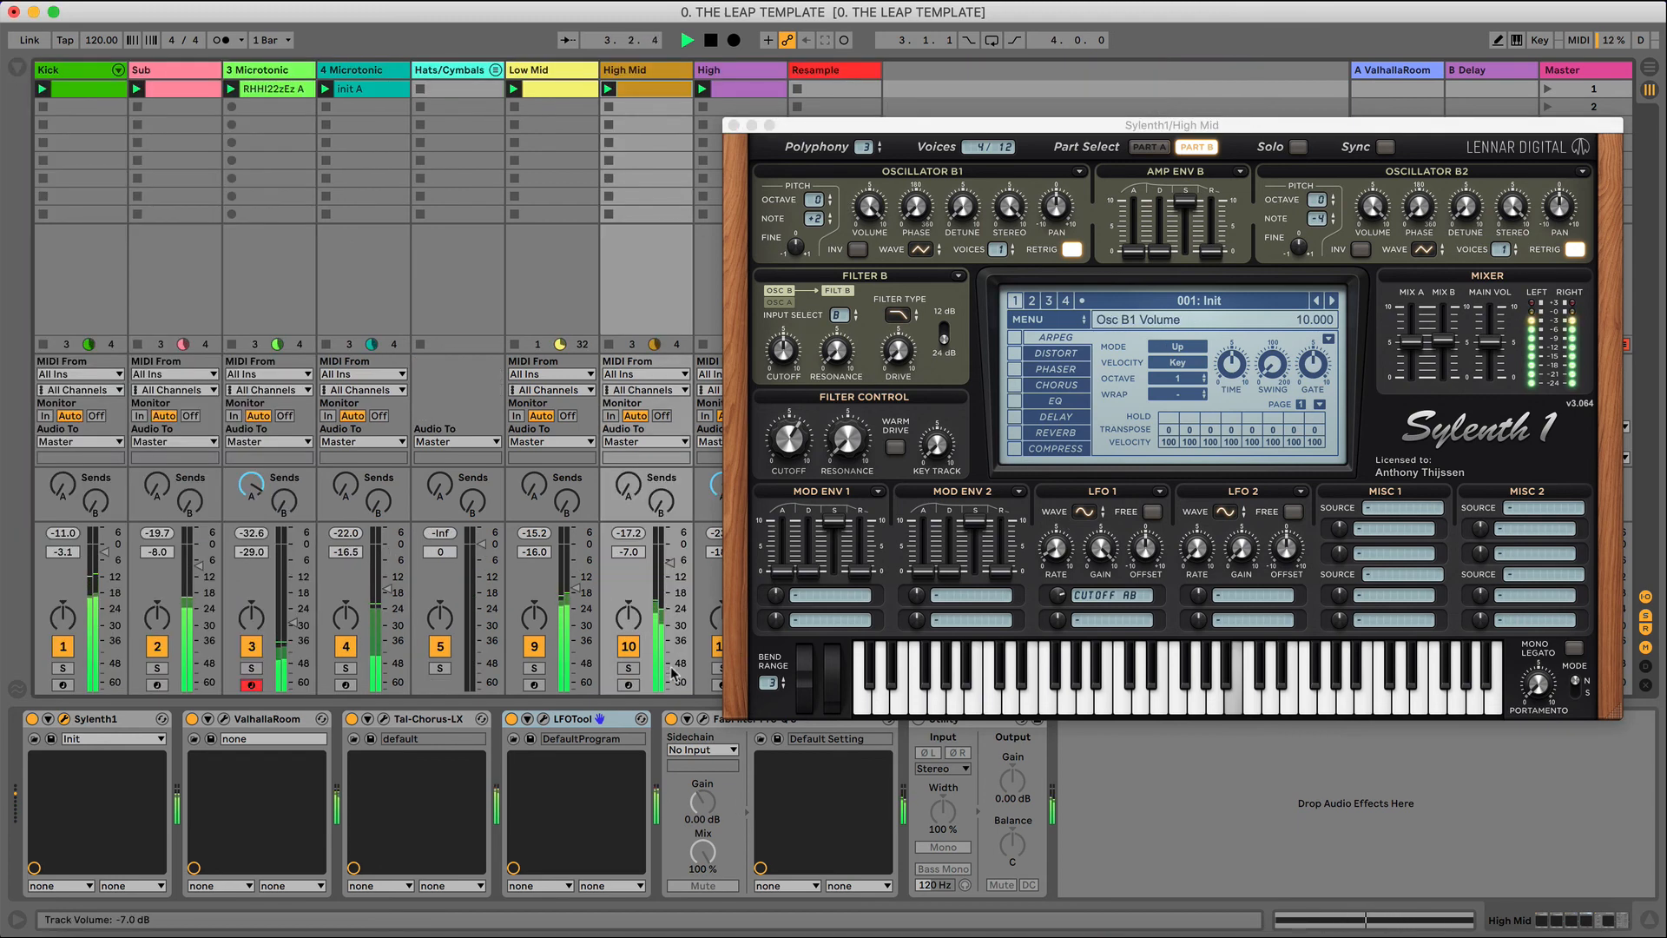
- Solo High Mid and tune Sylenth1's filter movement, adjusting LFO 1's rate and gain and lowering the Filter Control cutoff to about 4.9
left_click(627, 668)
left_click(1054, 557)
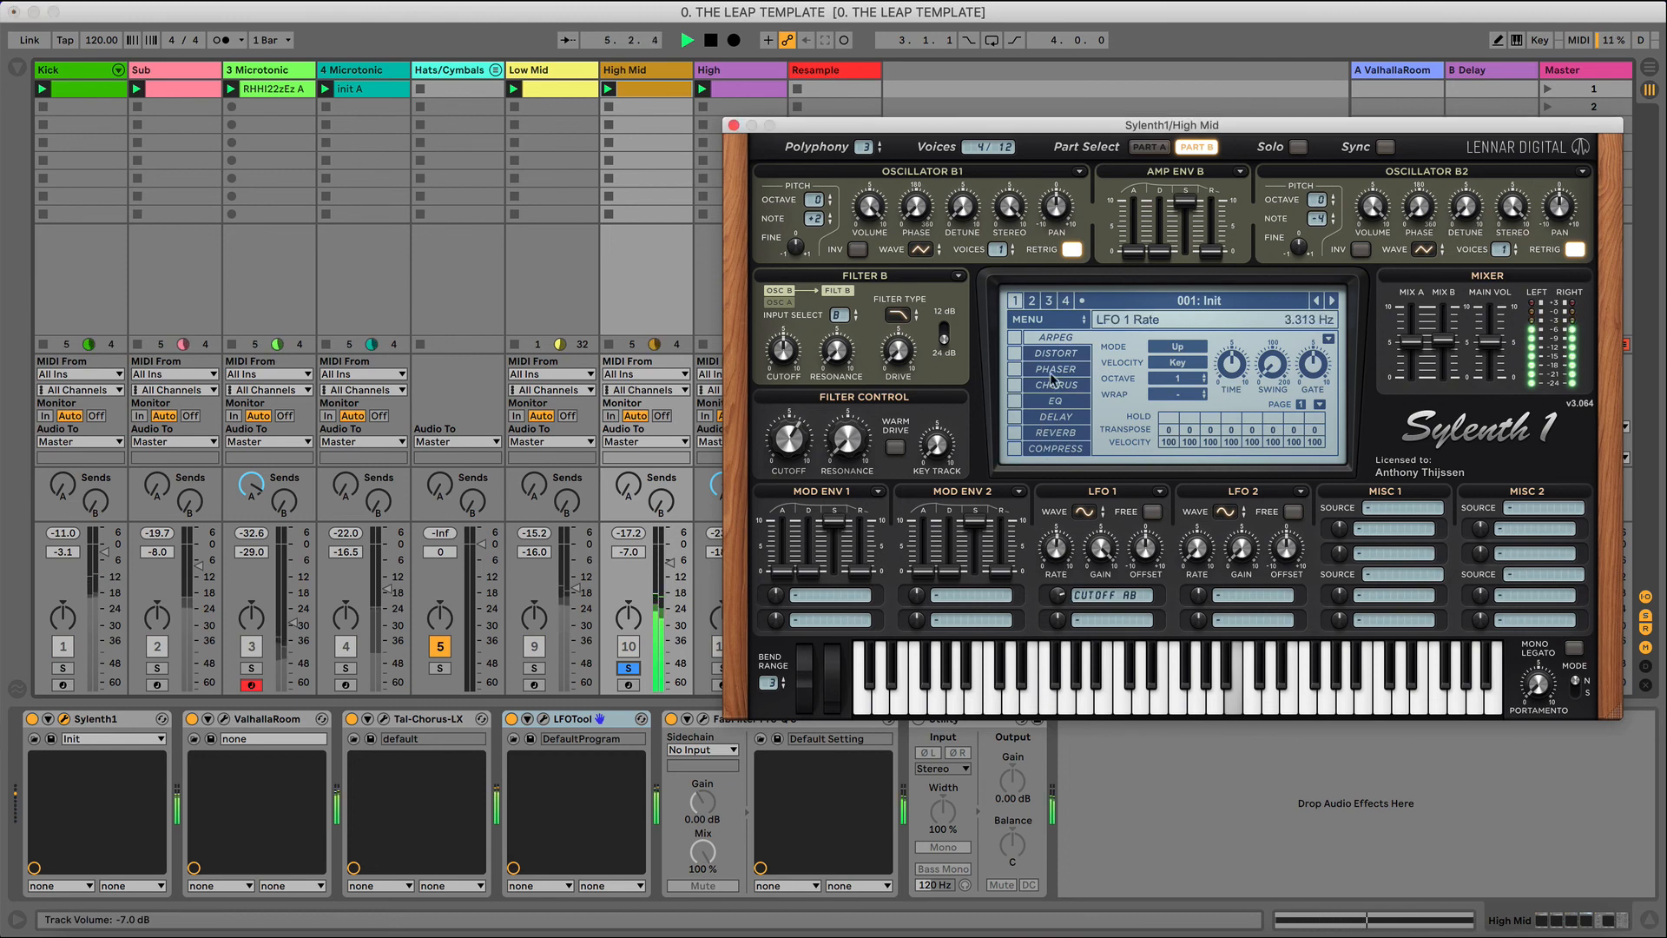
left_click(788, 436)
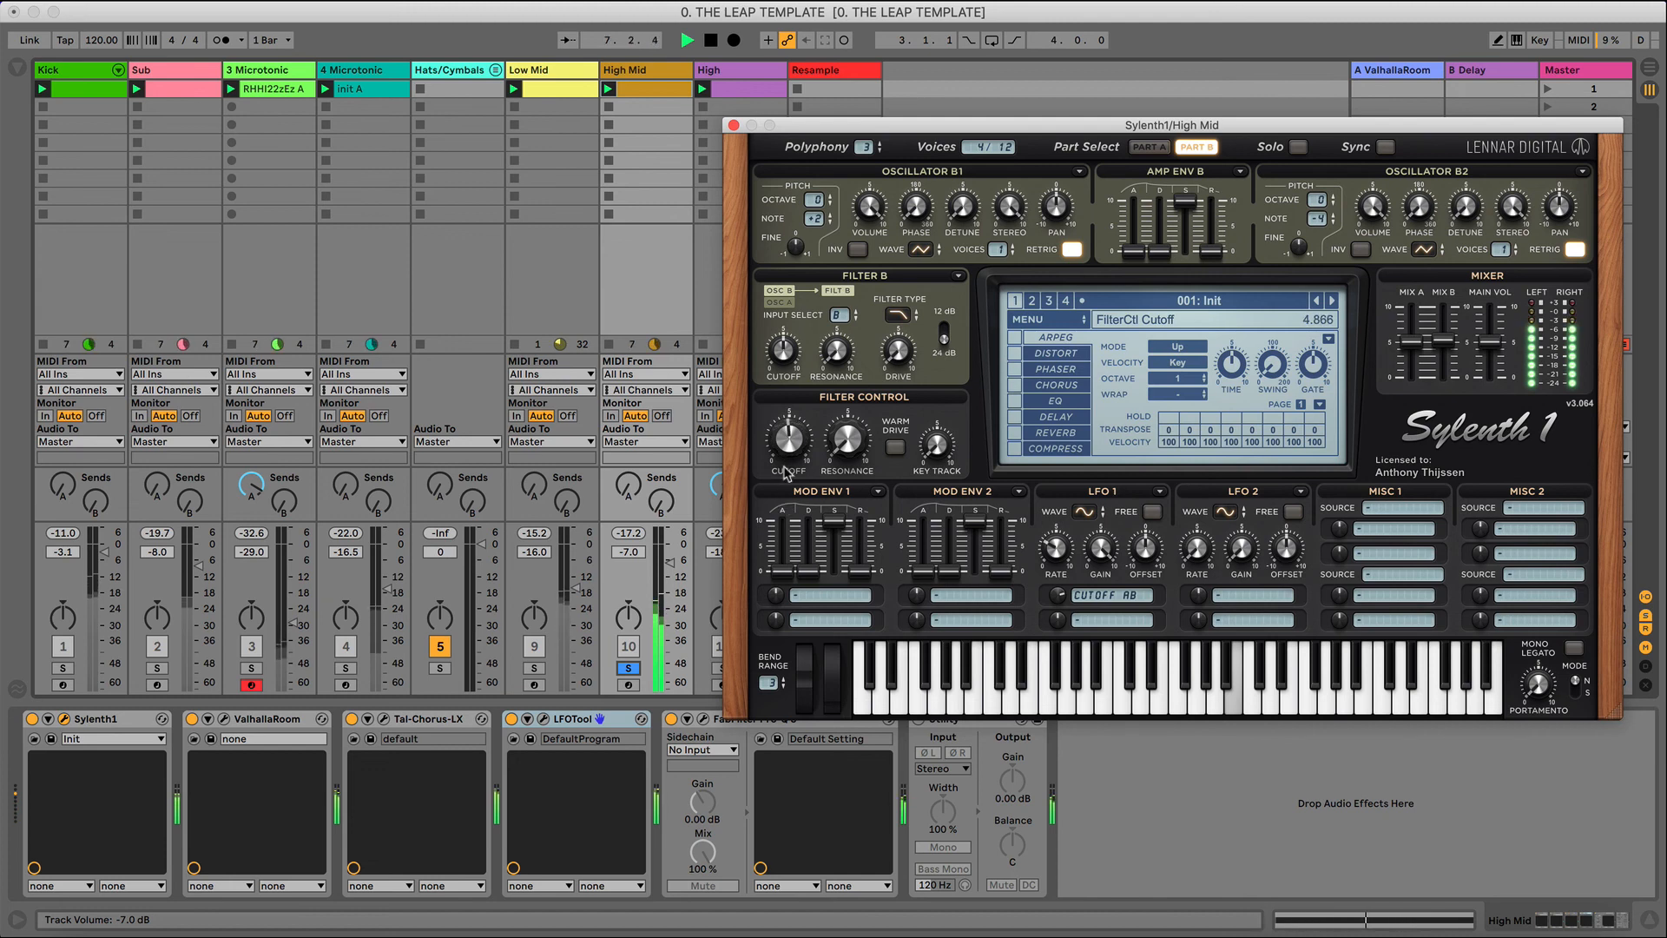
left_click(1100, 547)
left_click_drag(1056, 547, 1064, 605)
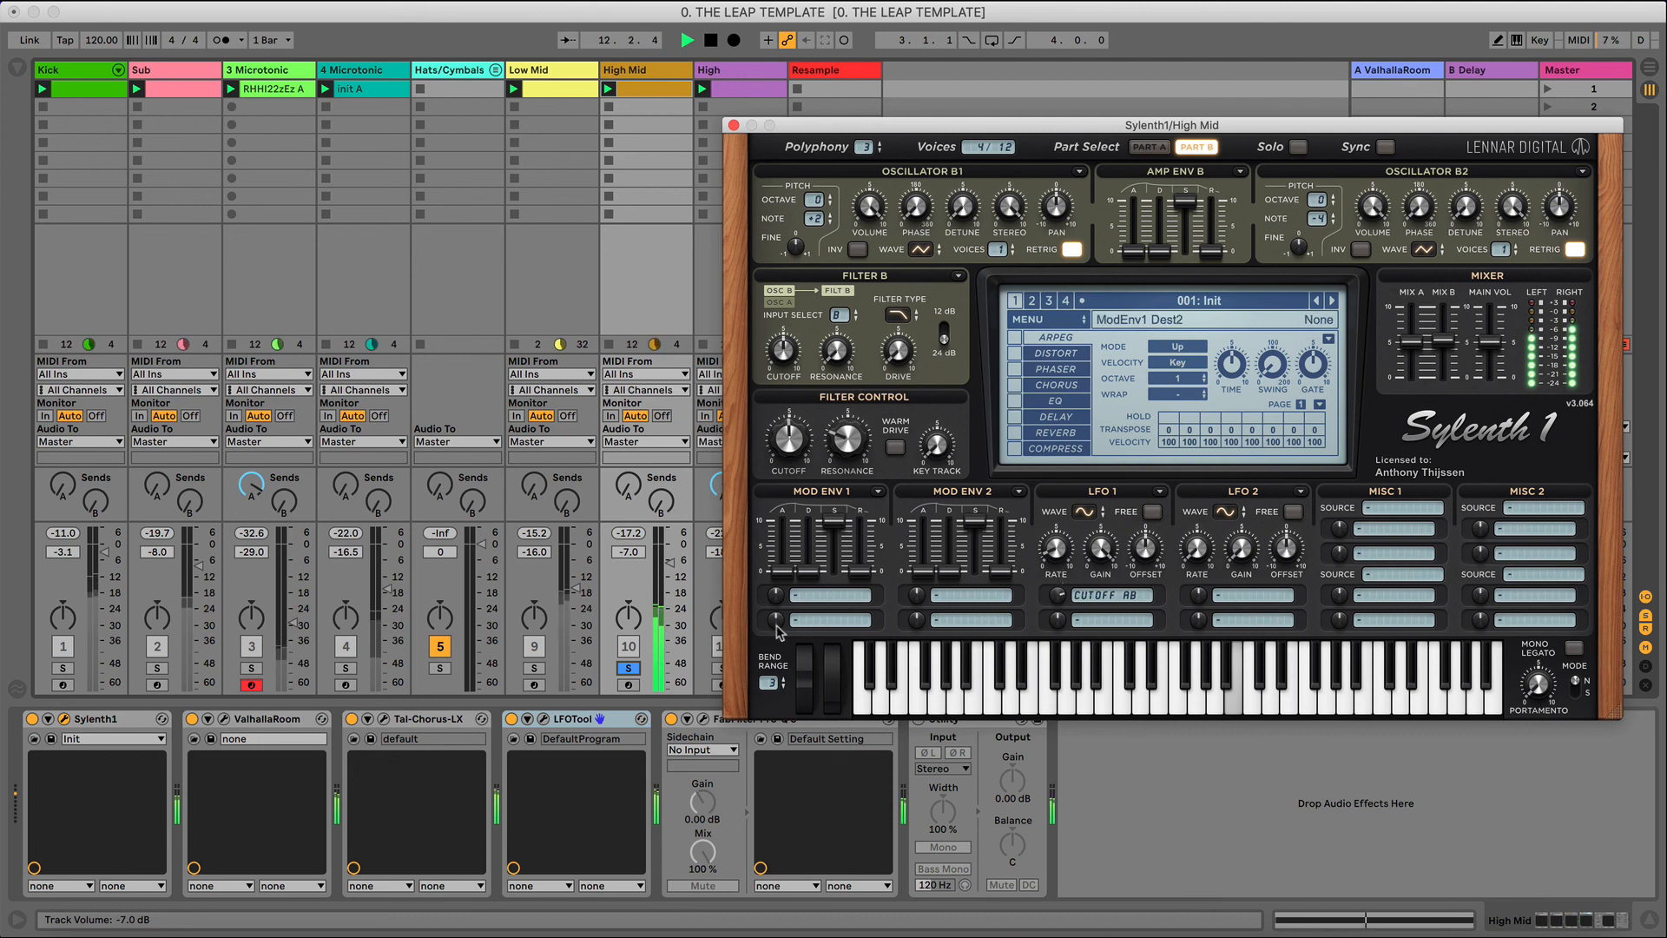
- Unsolo High Mid and close Sylenth1 to hear the full mix, ending with playback stopped
left_click(627, 668)
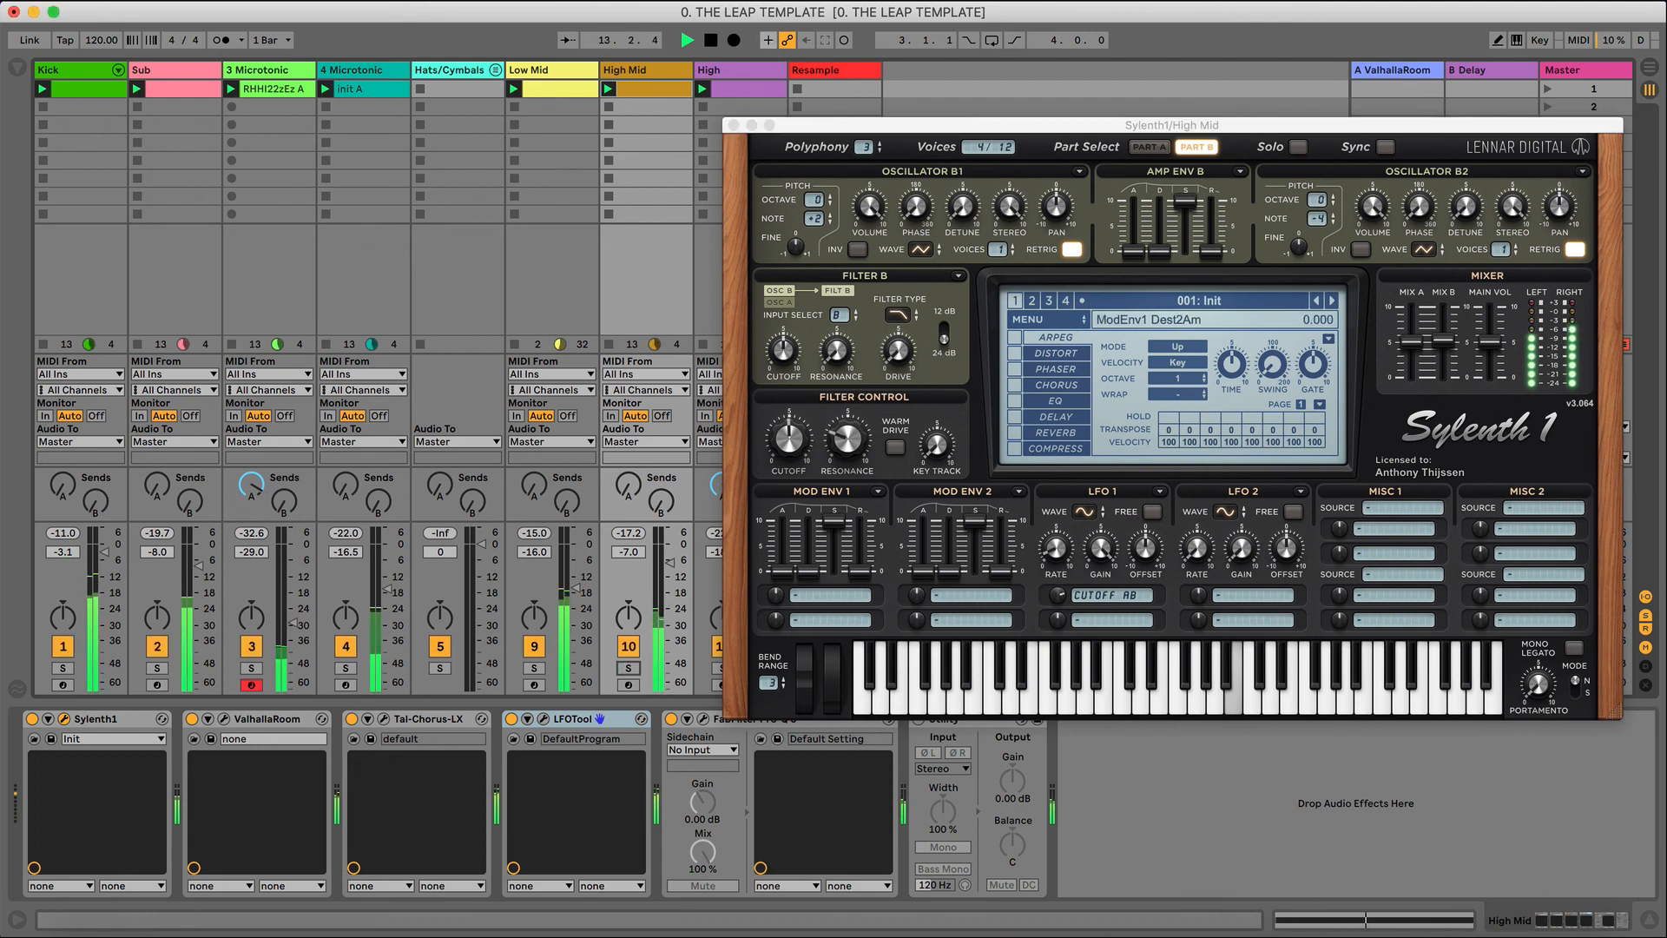
left_click(733, 126)
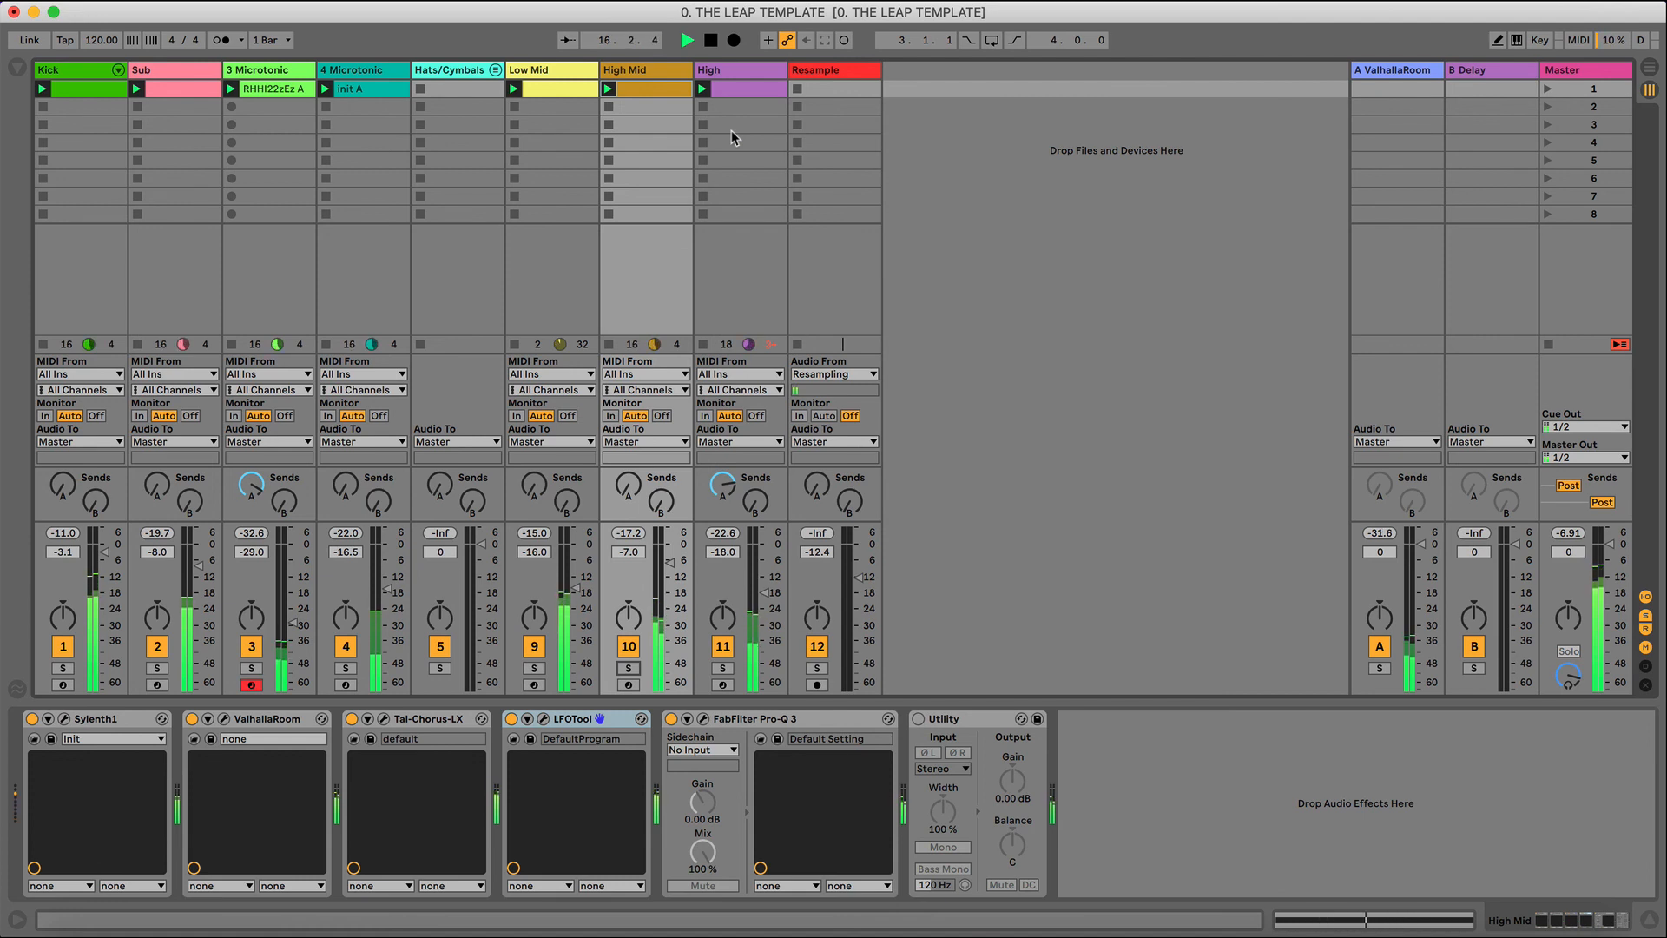
left_click(710, 40)
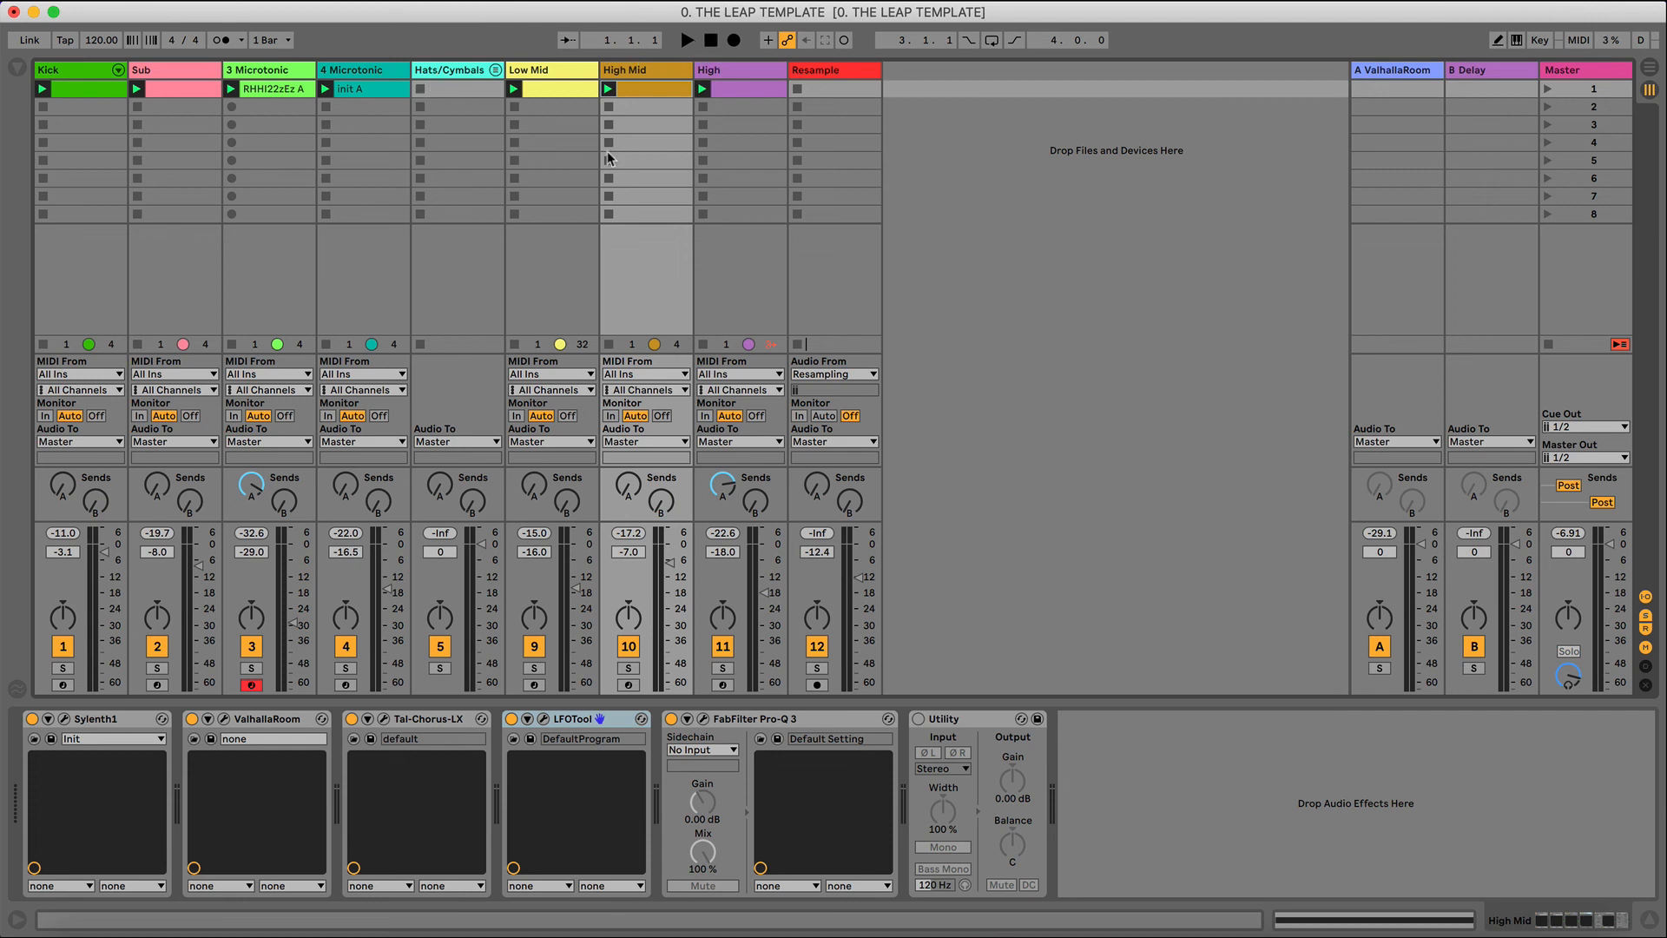
- Play the full mix from the start for a few bars, and return the stopped transport to the beginning
key("space")
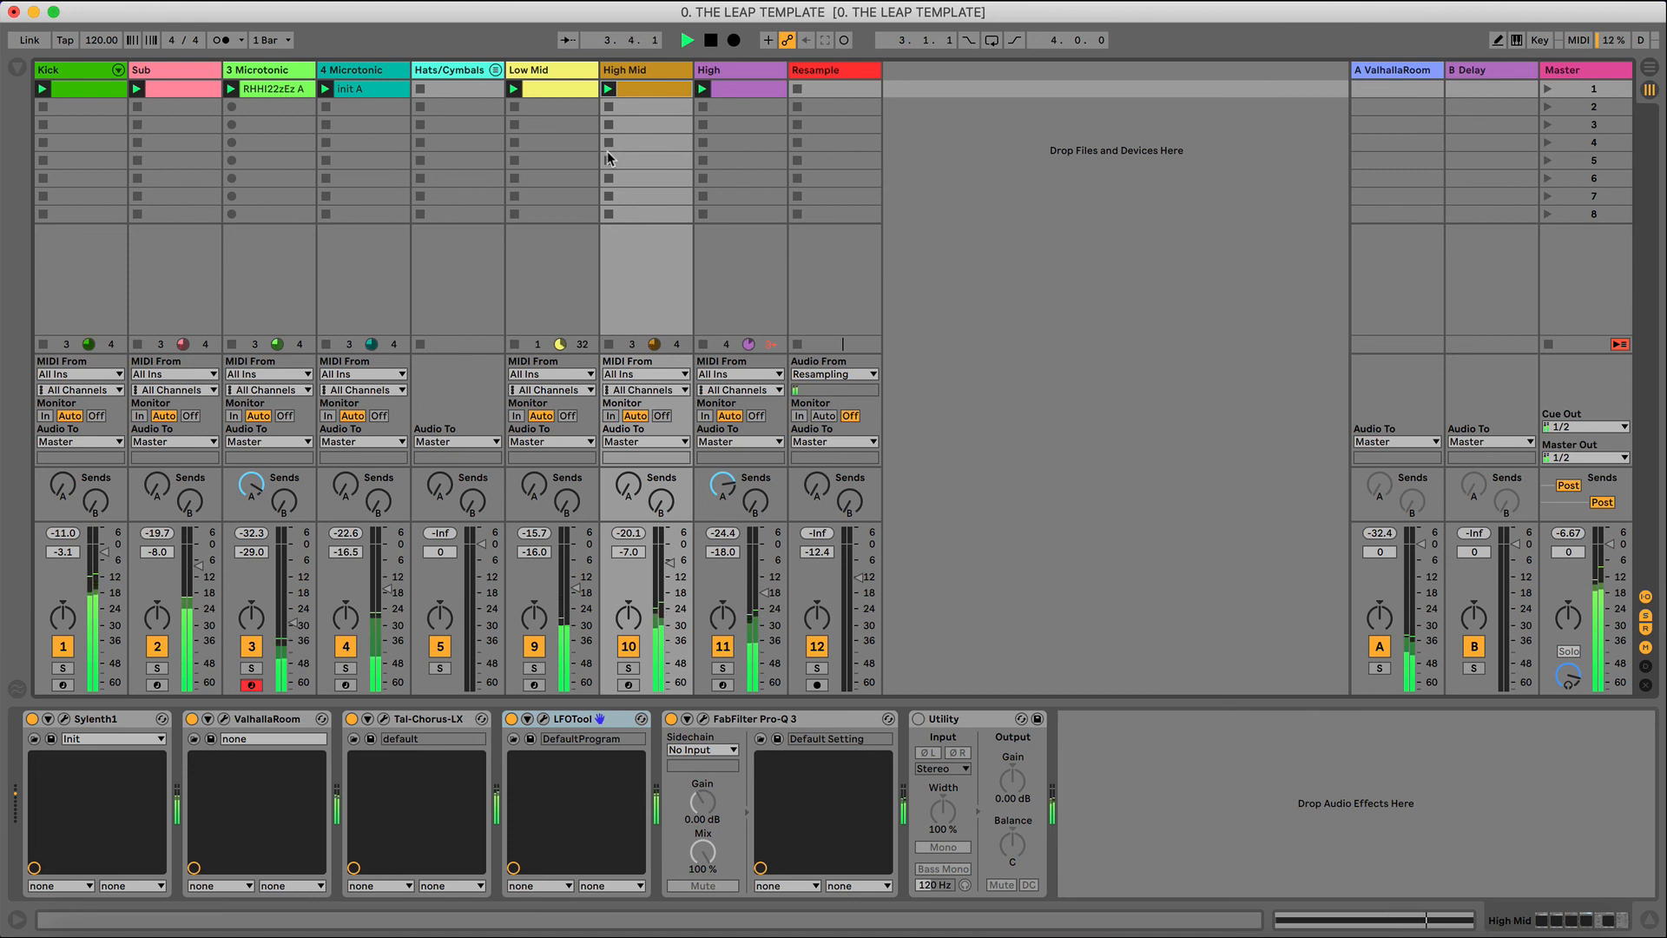
key("space")
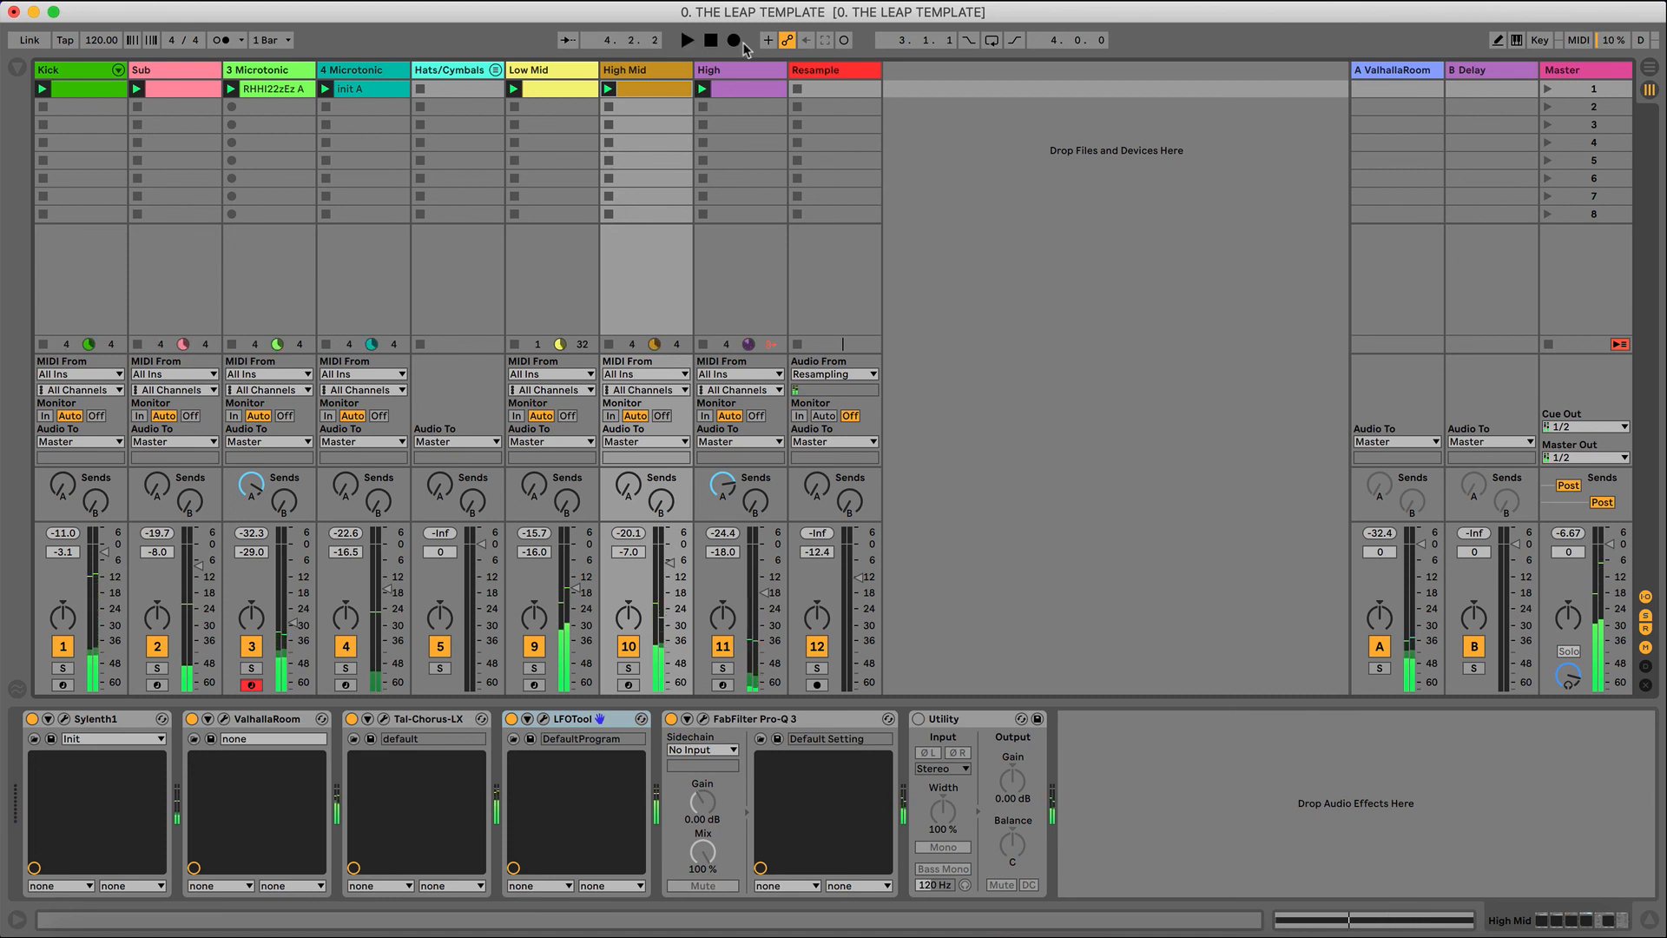
left_click(705, 44)
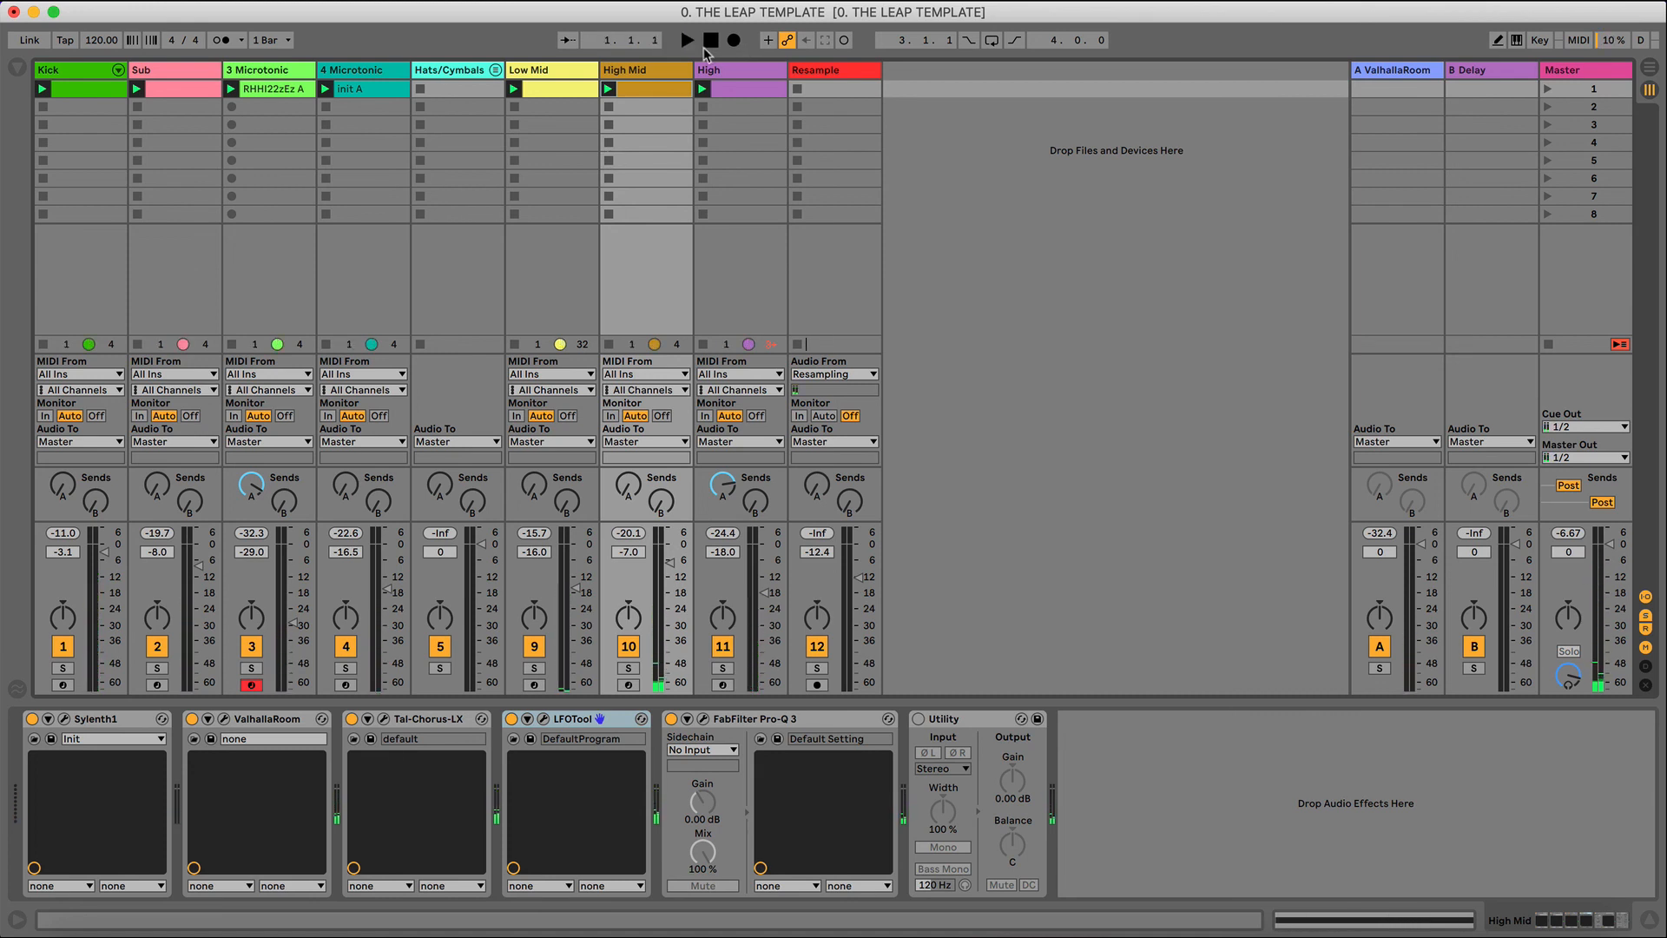